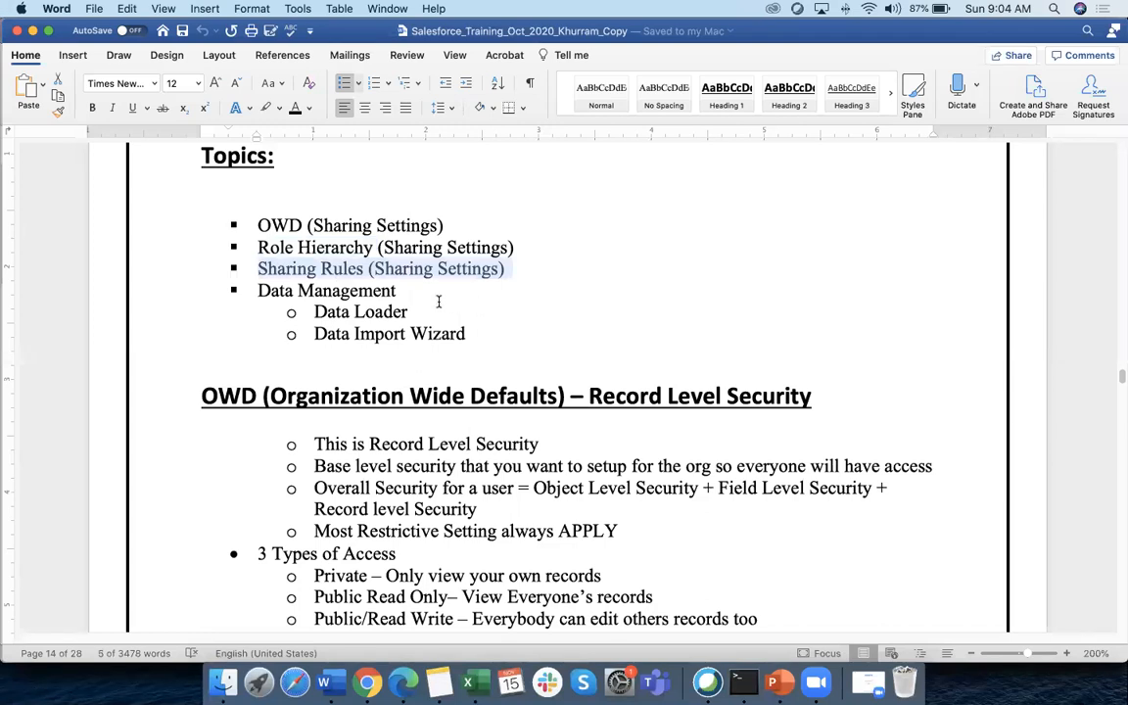
# Make the Data Management topic line bold in the Word session outline
pyautogui.scroll(-2, 437, 299)
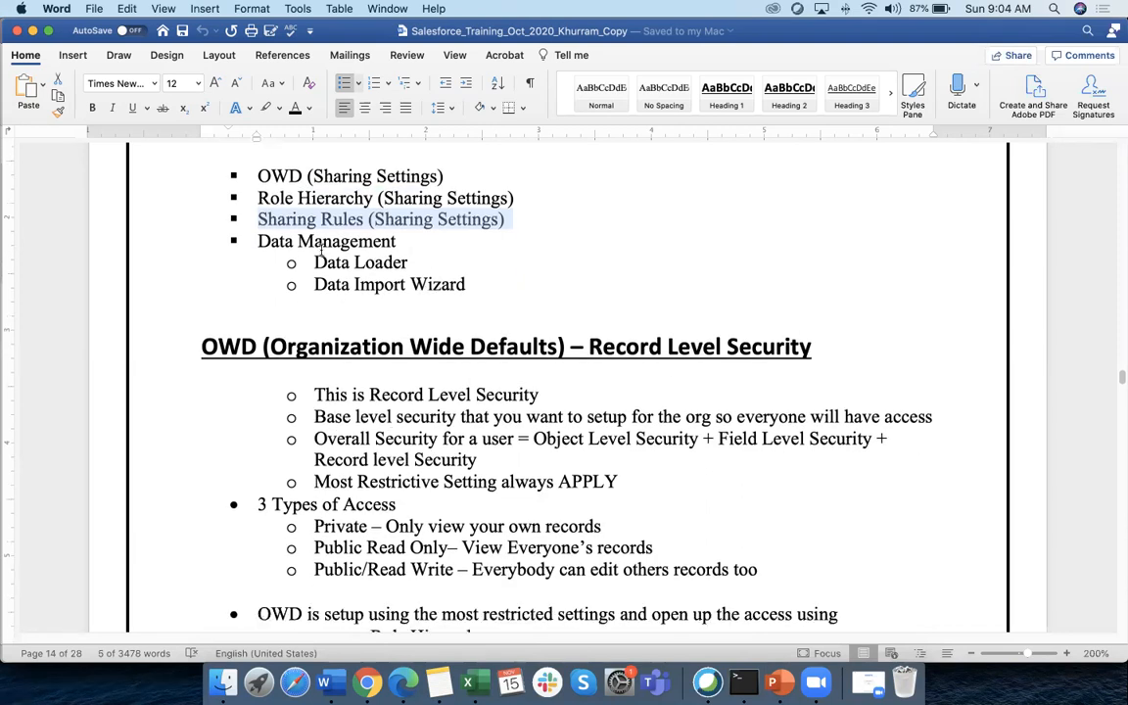
pyautogui.moveTo(253, 241); pyautogui.dragTo(395, 242)
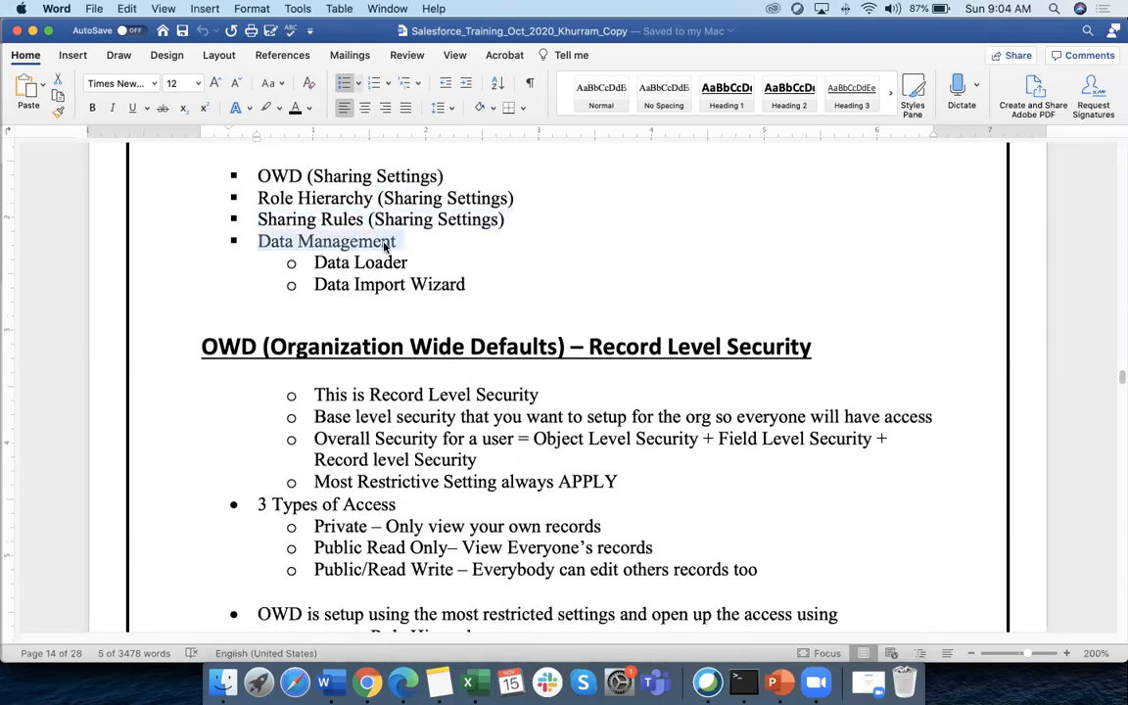
pyautogui.click(92, 108)
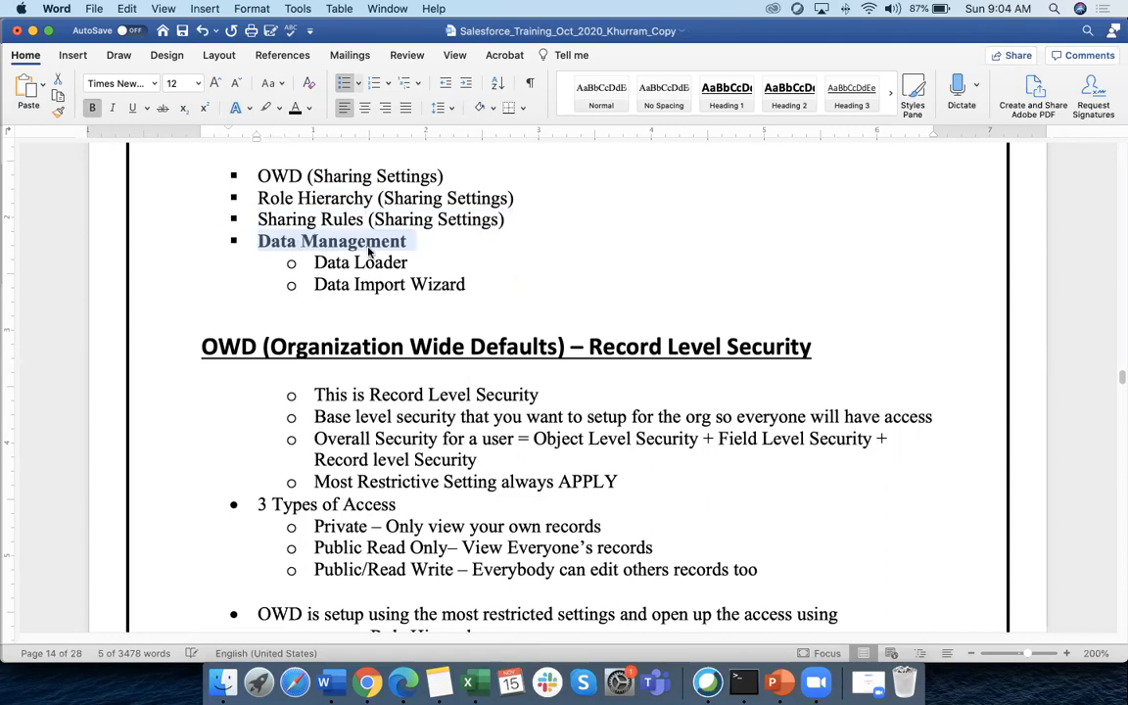
pyautogui.click(427, 238)
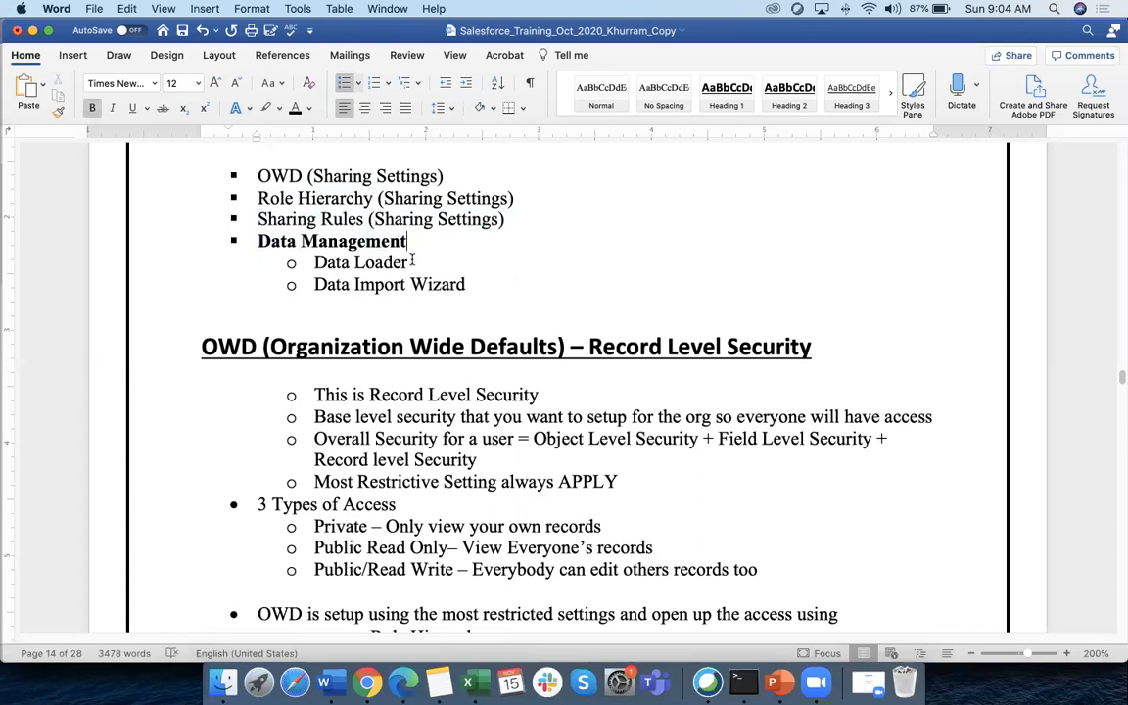
# Select the OWD (Sharing Settings) topic line, then bring up the Salesforce bulk data load page in Chrome
pyautogui.scroll(3, 420, 260)
pyautogui.scroll(1, 424, 259)
pyautogui.scroll(-3, 424, 260)
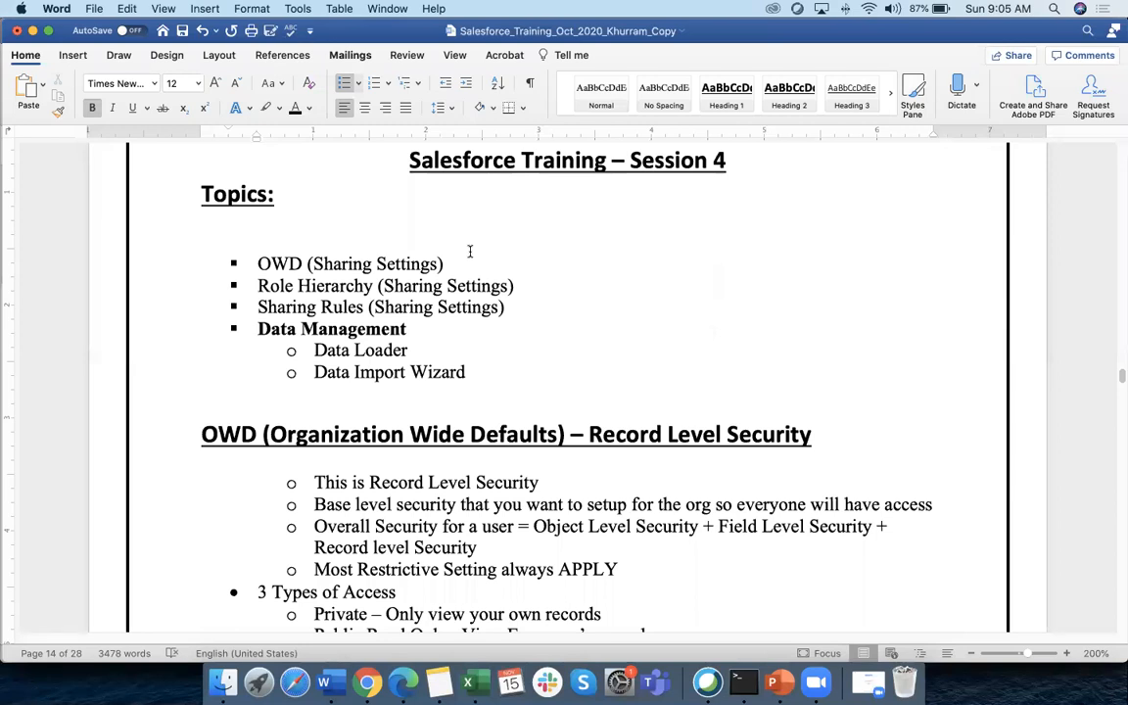
pyautogui.moveTo(259, 262); pyautogui.dragTo(441, 263)
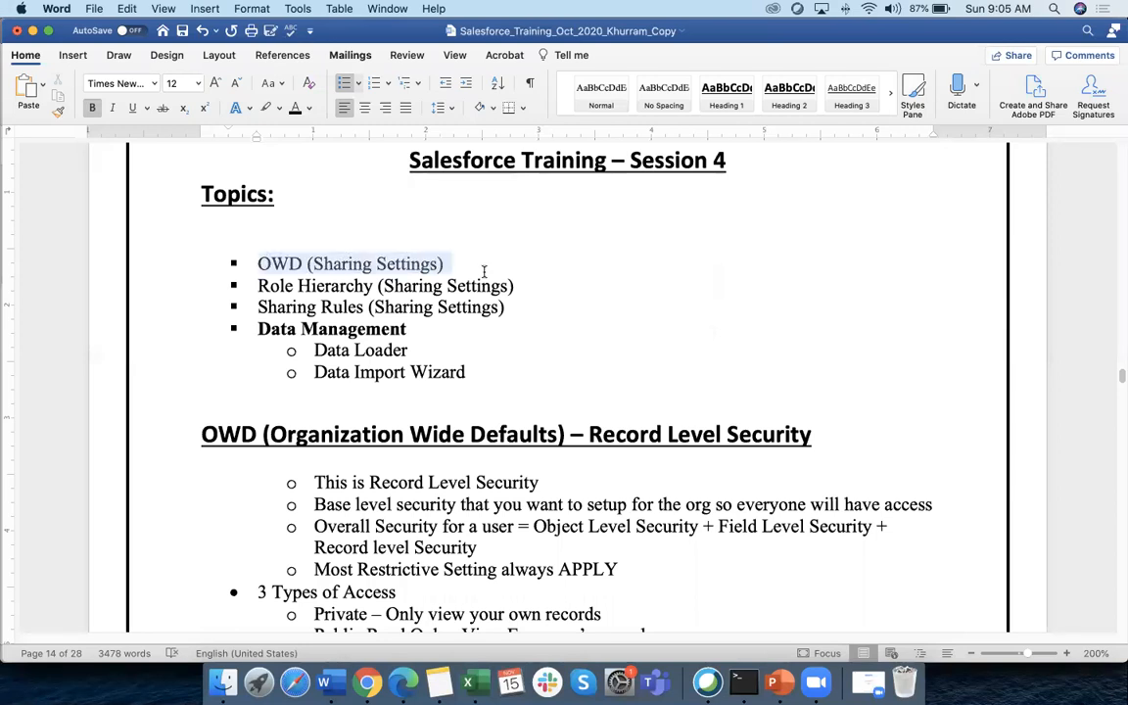
pyautogui.click(367, 684)
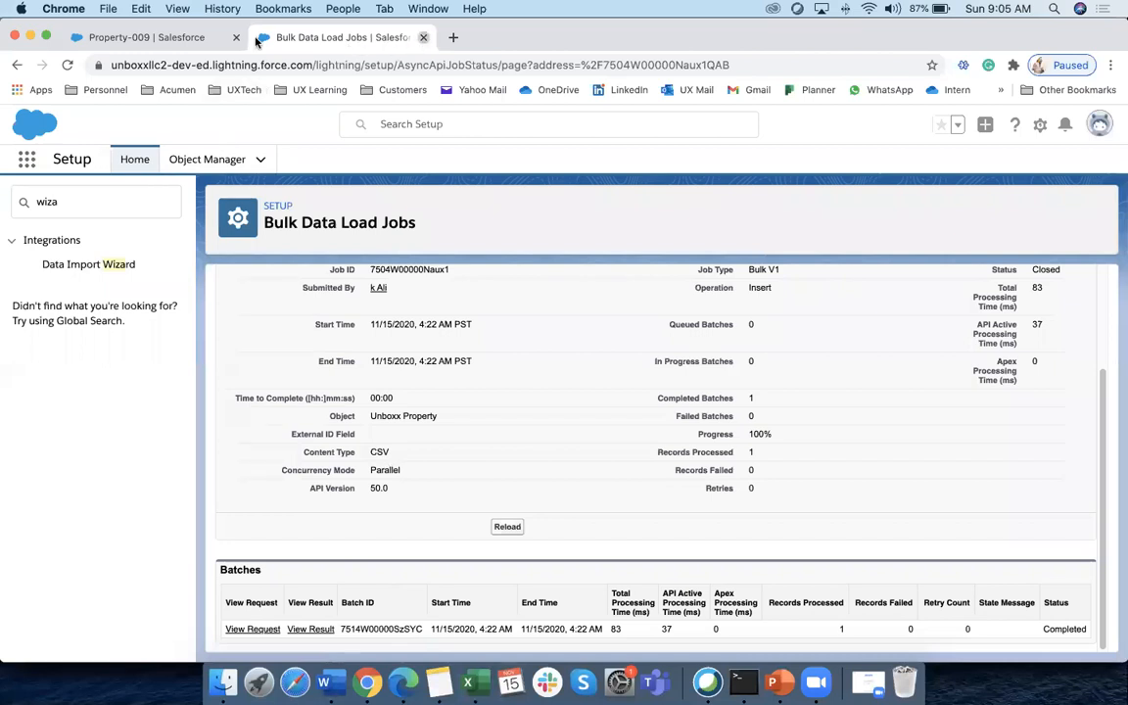
# Close the Bulk Data Load Jobs tab and show the Unboxx Properties list in My Custom View
pyautogui.click(423, 37)
pyautogui.click(270, 159)
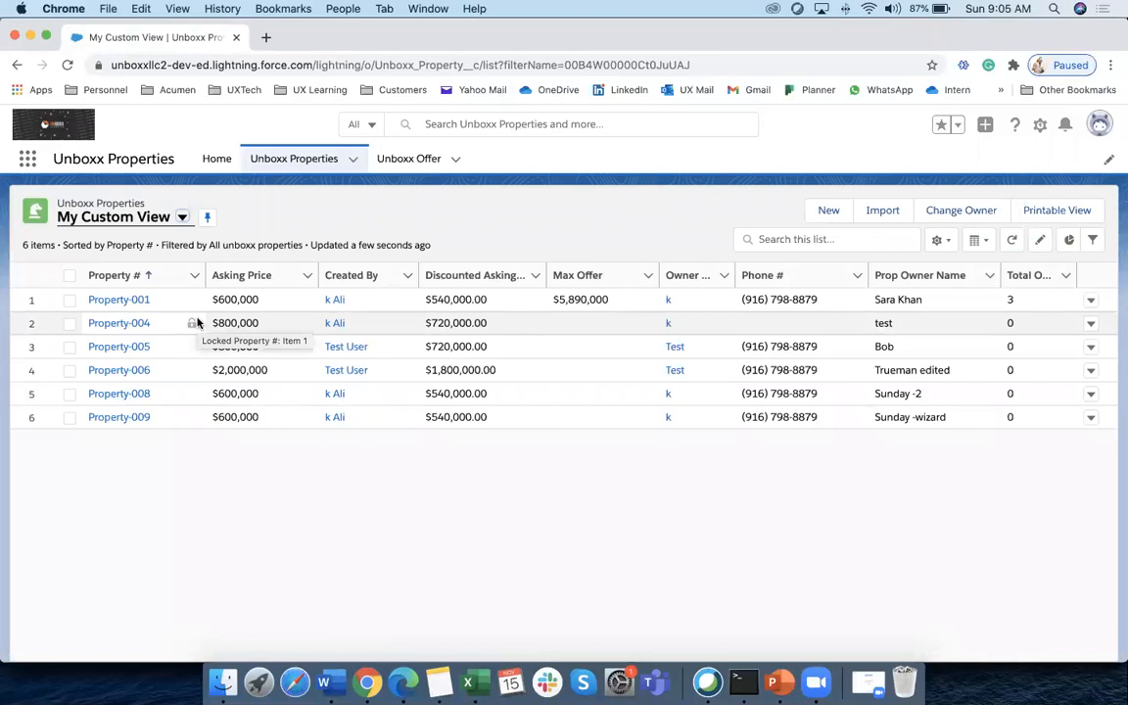
pyautogui.click(314, 158)
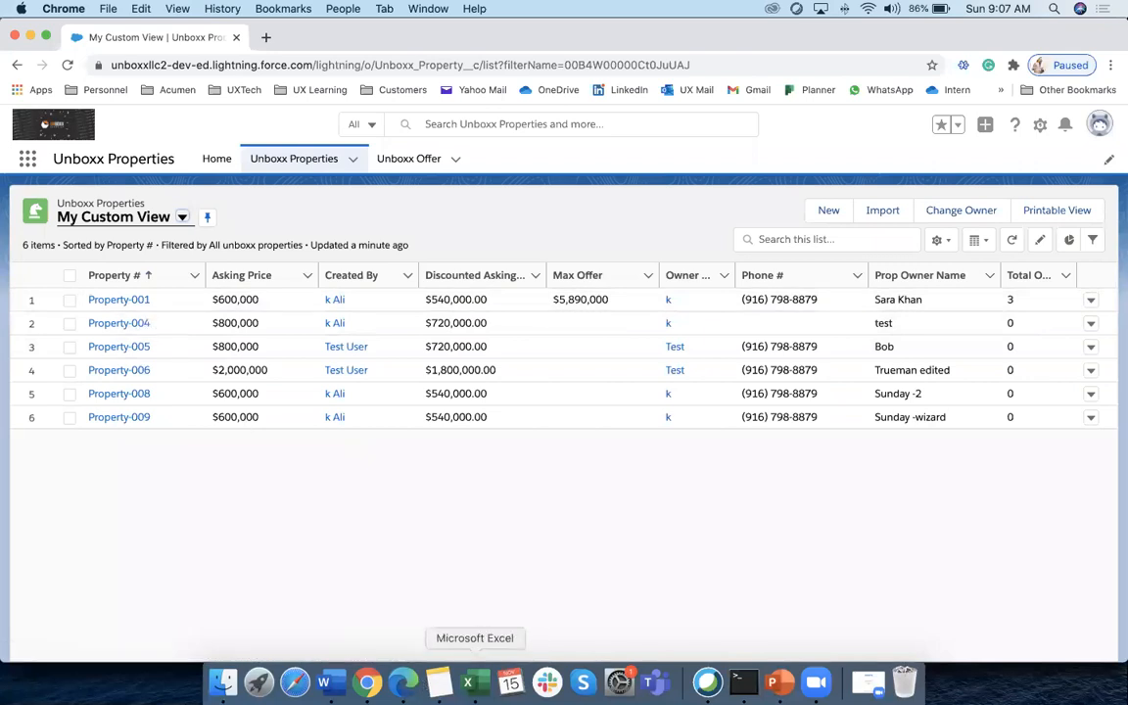
# Create a new blank Excel workbook, enlarge the Book1 window, and enter Record 1 in A1
pyautogui.click(468, 683)
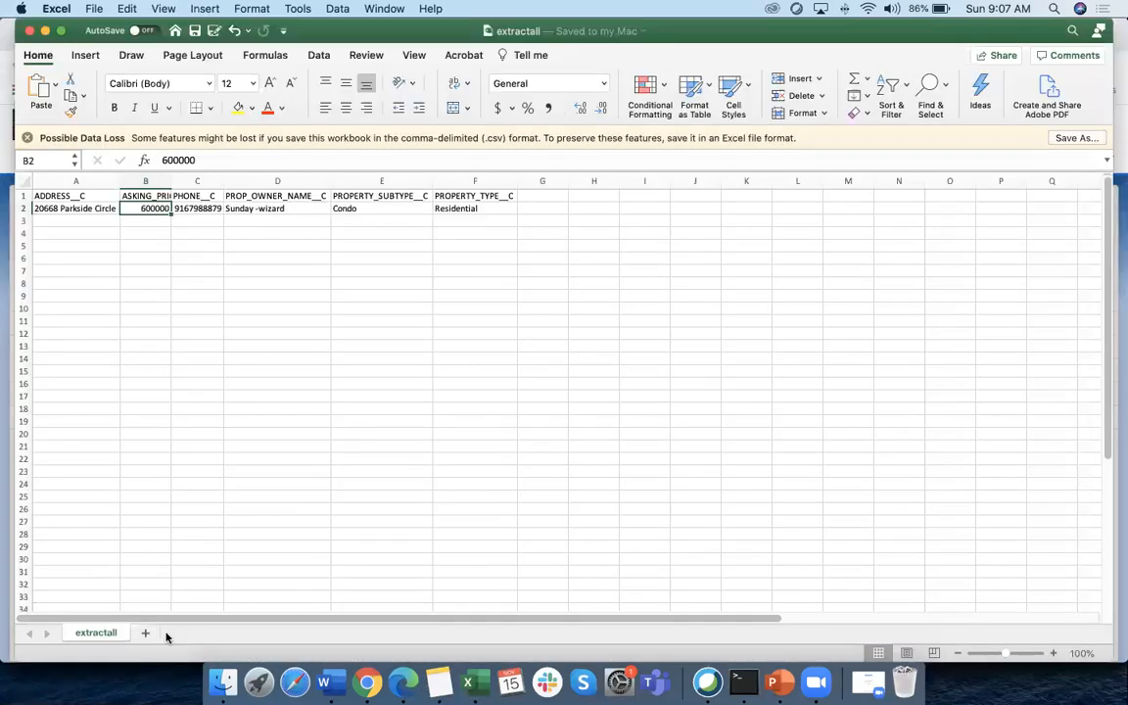
pyautogui.click(94, 10)
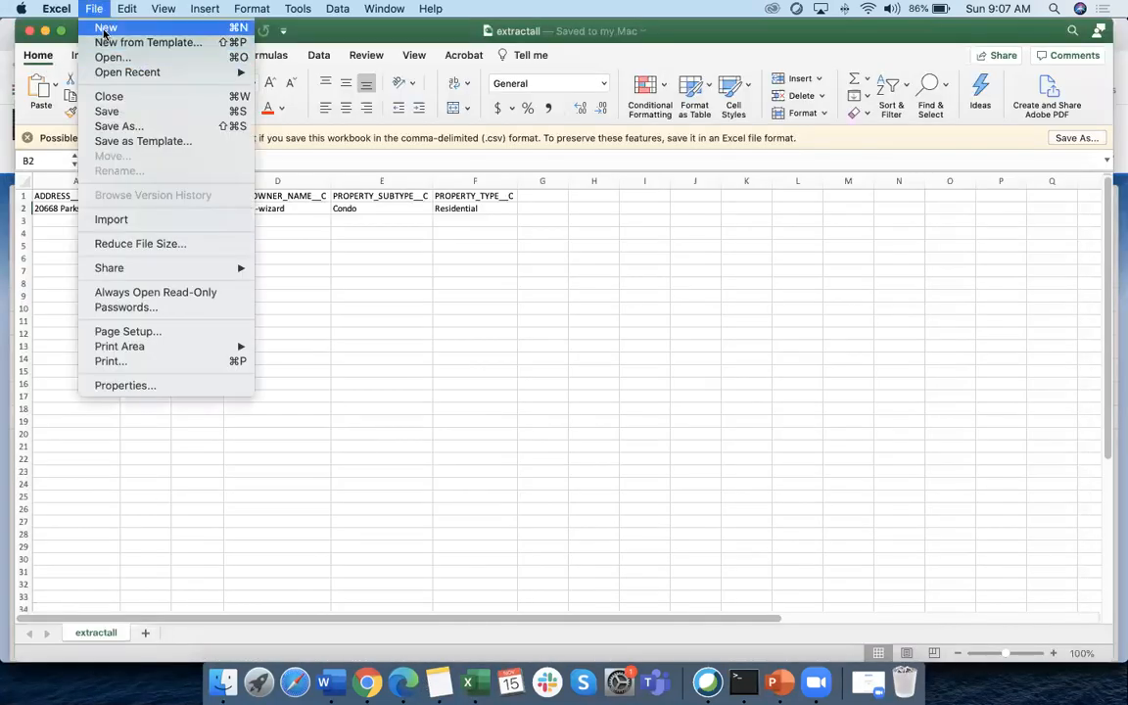
pyautogui.click(105, 29)
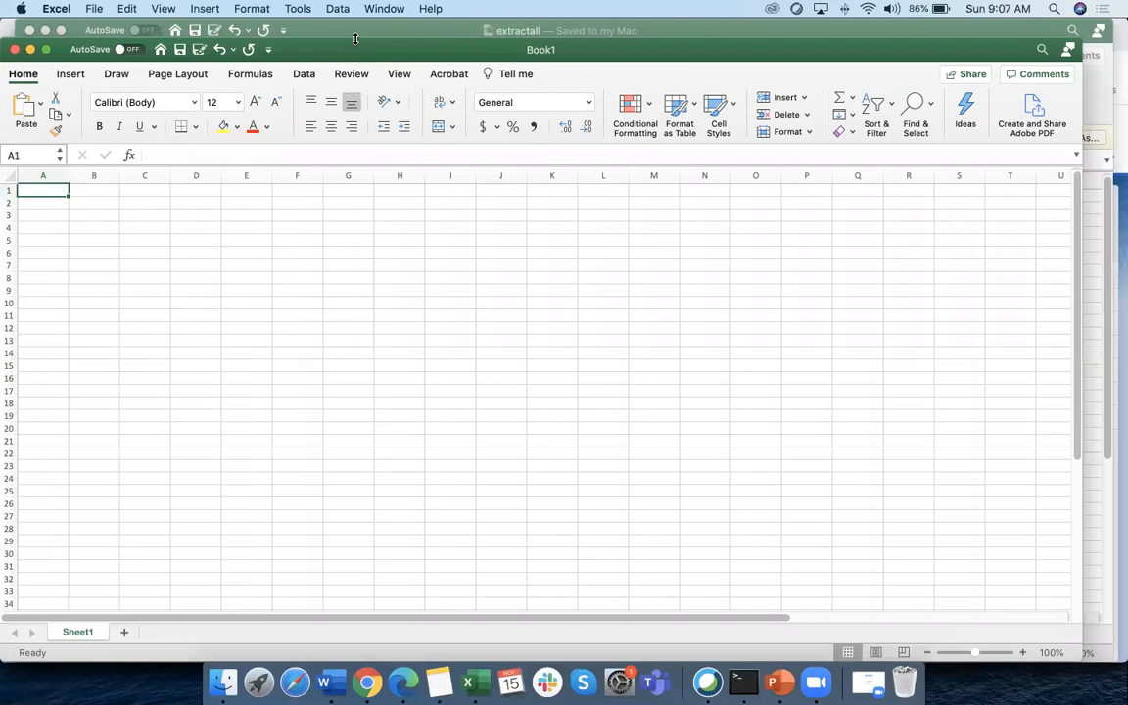
pyautogui.moveTo(356, 40); pyautogui.dragTo(357, 15)
pyautogui.write('Record 1')
pyautogui.press('Return')
pyautogui.click(59, 172)
# Fill Record 1 through Record 15 down column A and the first owner's name into B1:B10
pyautogui.moveTo(69, 175); pyautogui.dragTo(69, 346)
pyautogui.moveTo(90, 297); pyautogui.dragTo(92, 284)
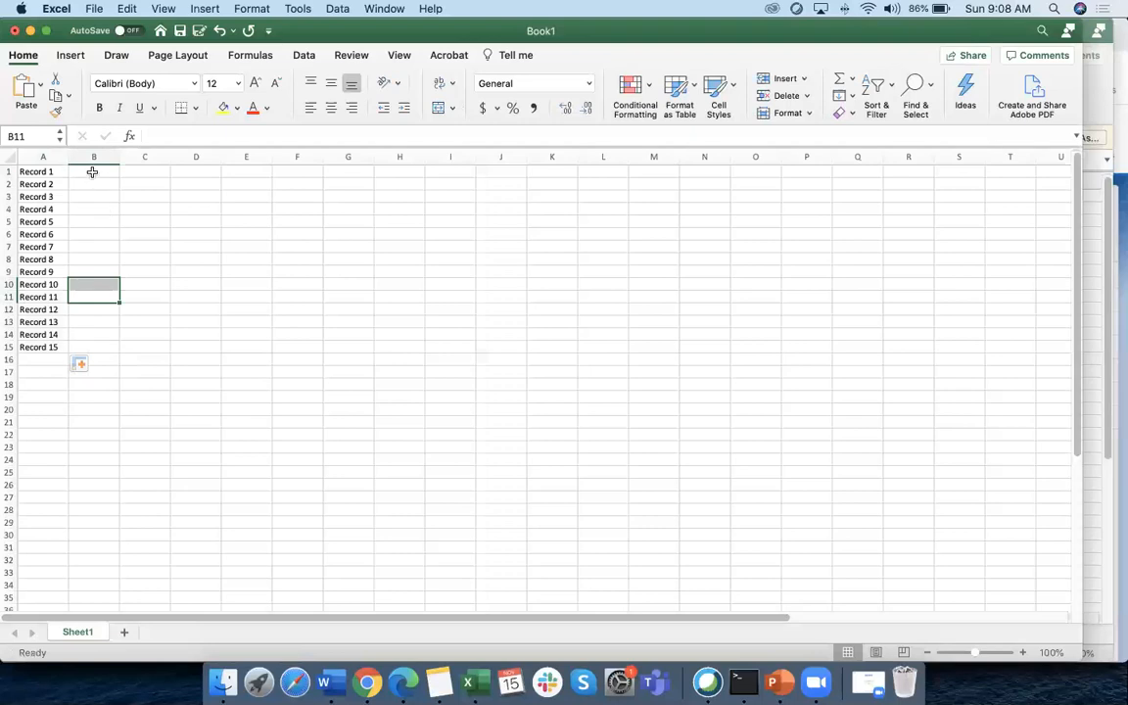
pyautogui.click(92, 173)
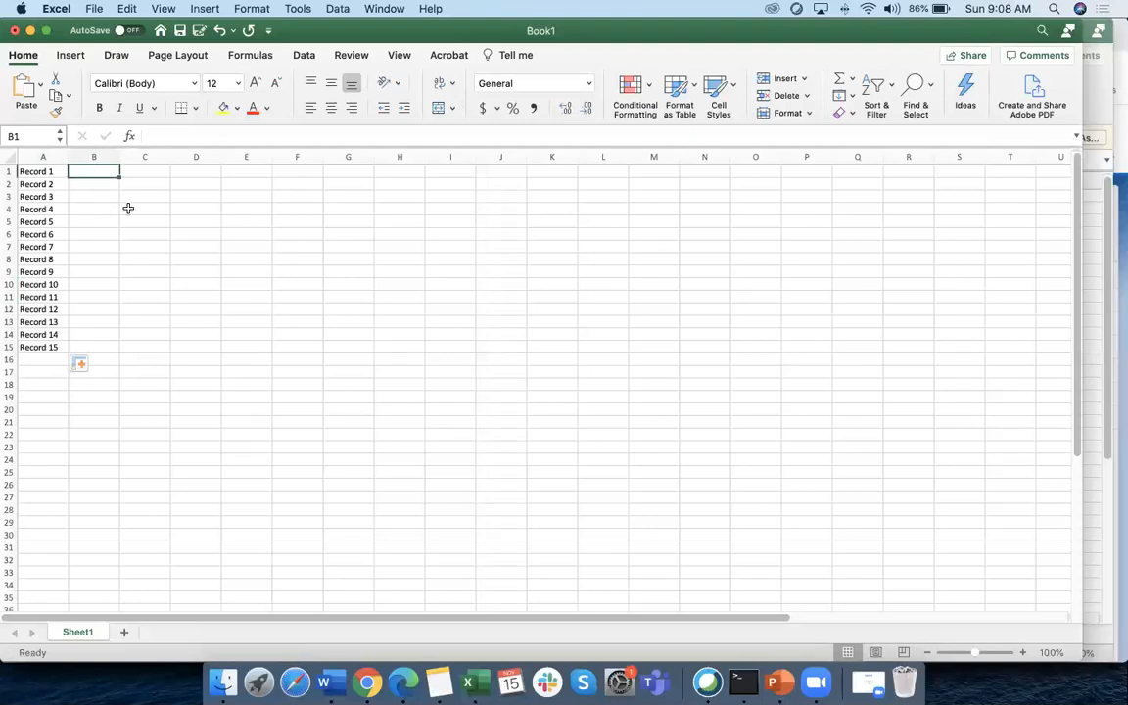
pyautogui.write('Ali')
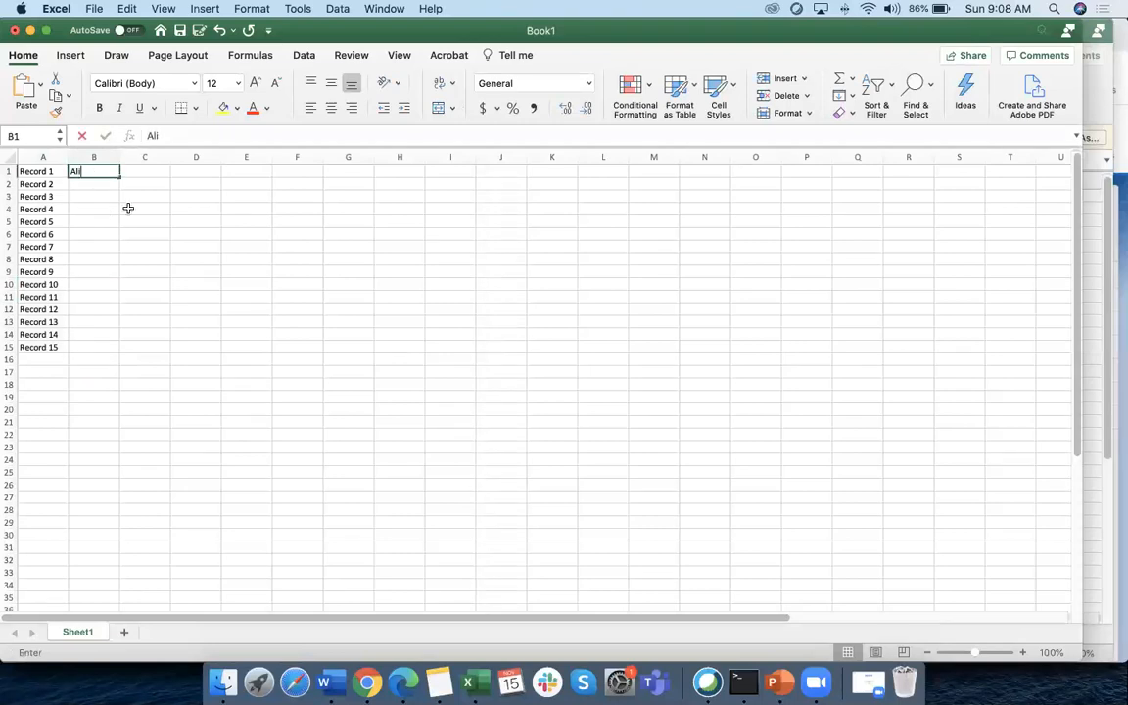
pyautogui.click(127, 217)
pyautogui.click(100, 172)
pyautogui.moveTo(118, 176); pyautogui.dragTo(111, 285)
# Enter the second owner's name in B11 and fill it down to B15
pyautogui.click(89, 300)
pyautogui.write('Sara')
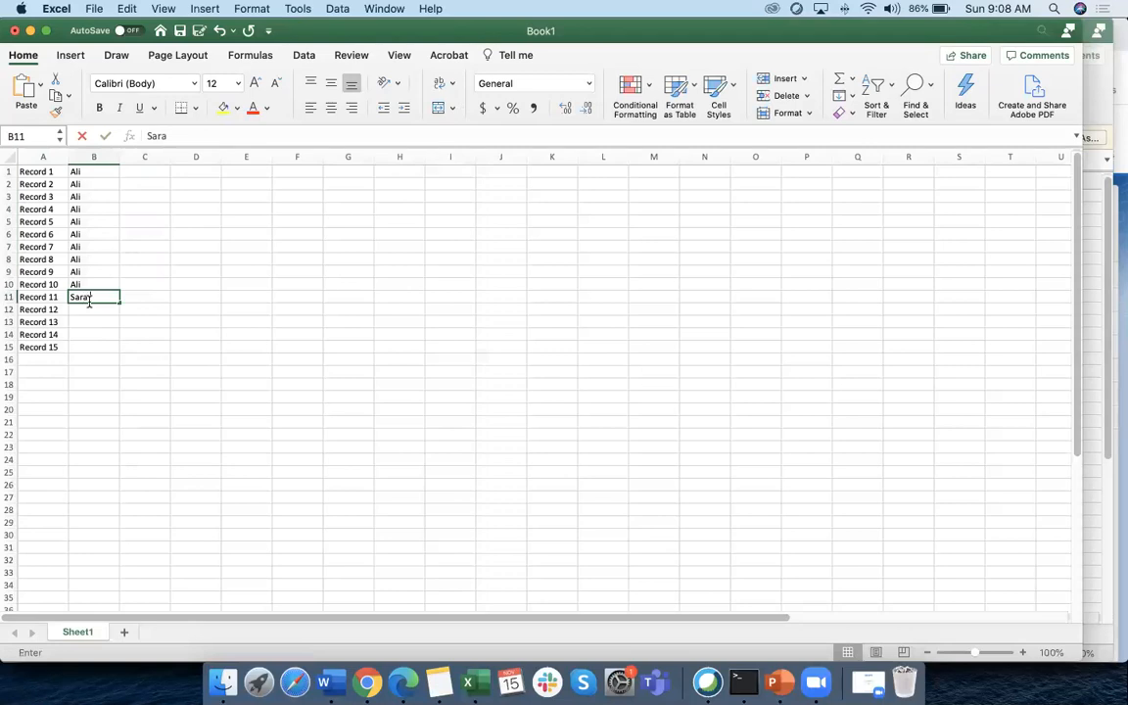
pyautogui.click(90, 325)
pyautogui.click(116, 299)
pyautogui.moveTo(117, 300); pyautogui.dragTo(112, 351)
pyautogui.click(95, 397)
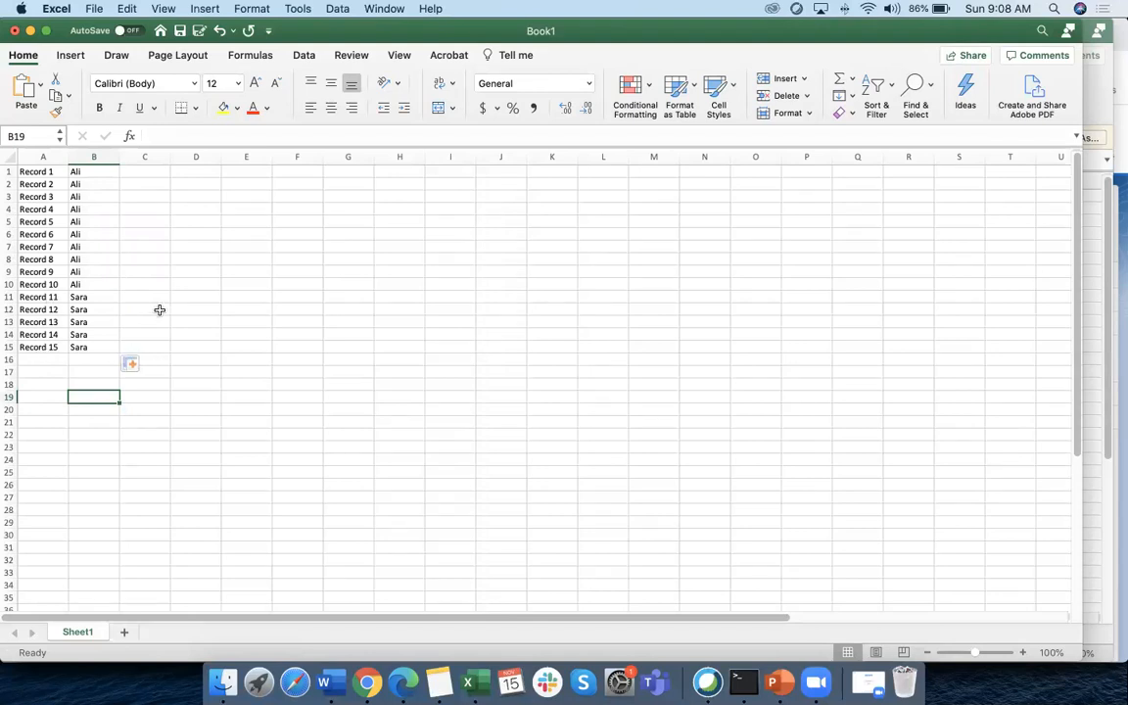
pyautogui.moveTo(75, 172); pyautogui.dragTo(78, 285)
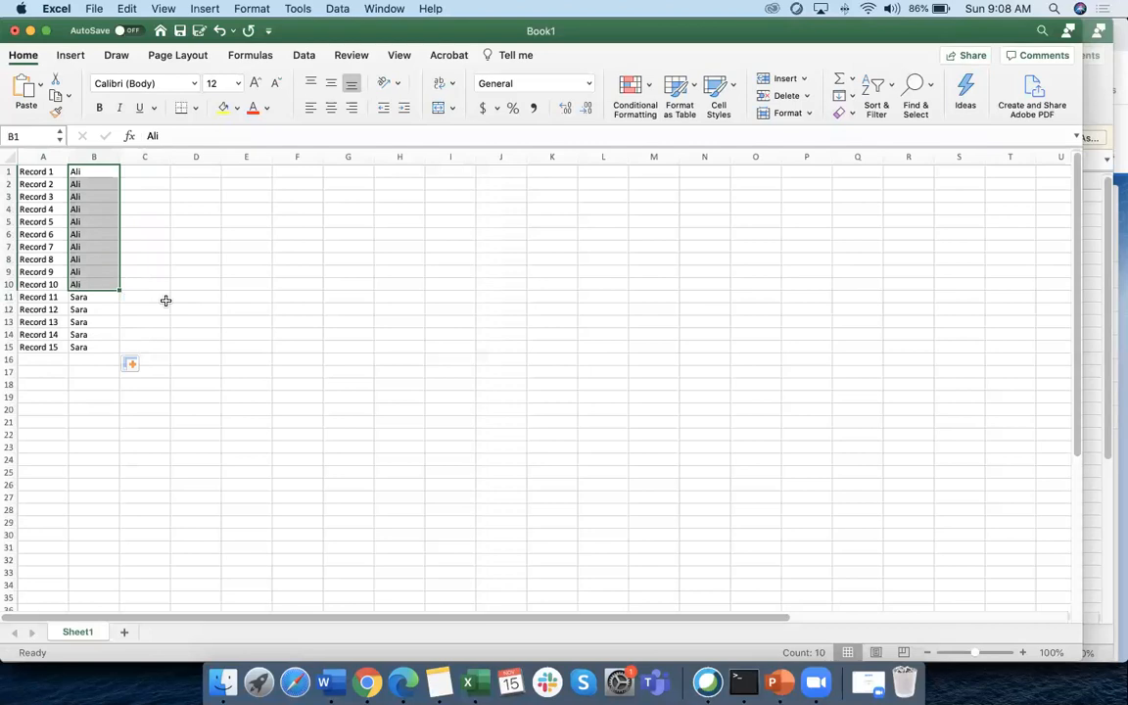
# Fill 'Sales Group' into C1:C15 and widen column C to fit the label
pyautogui.click(162, 173)
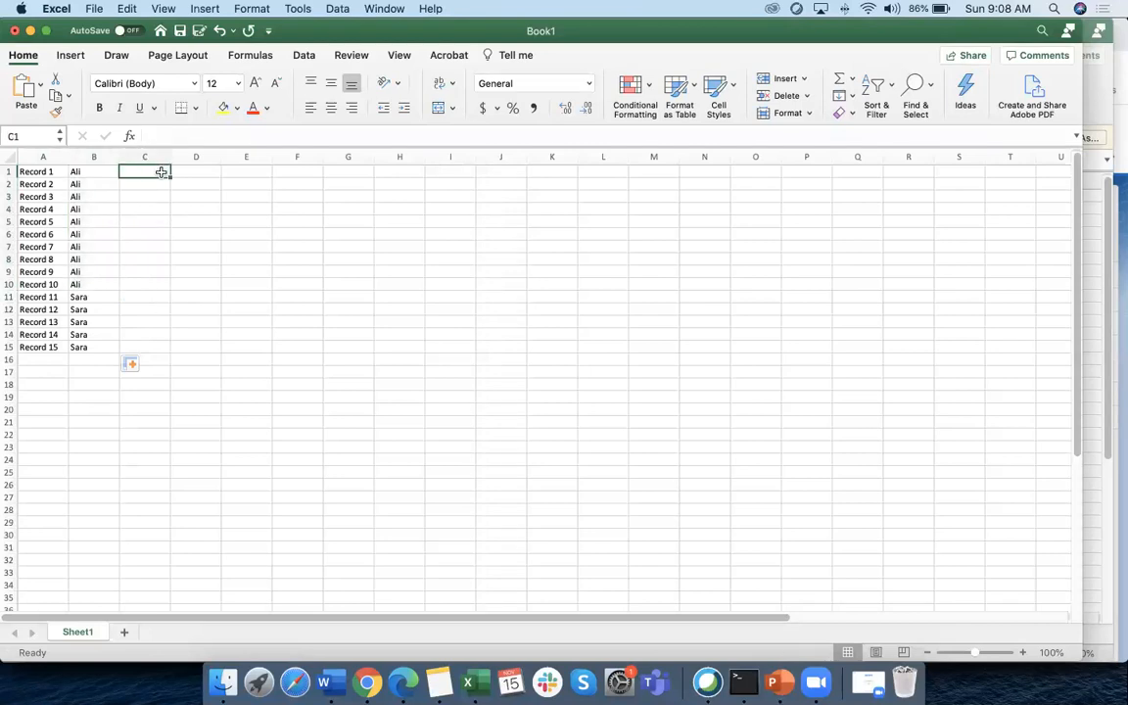
pyautogui.write('Sales G')
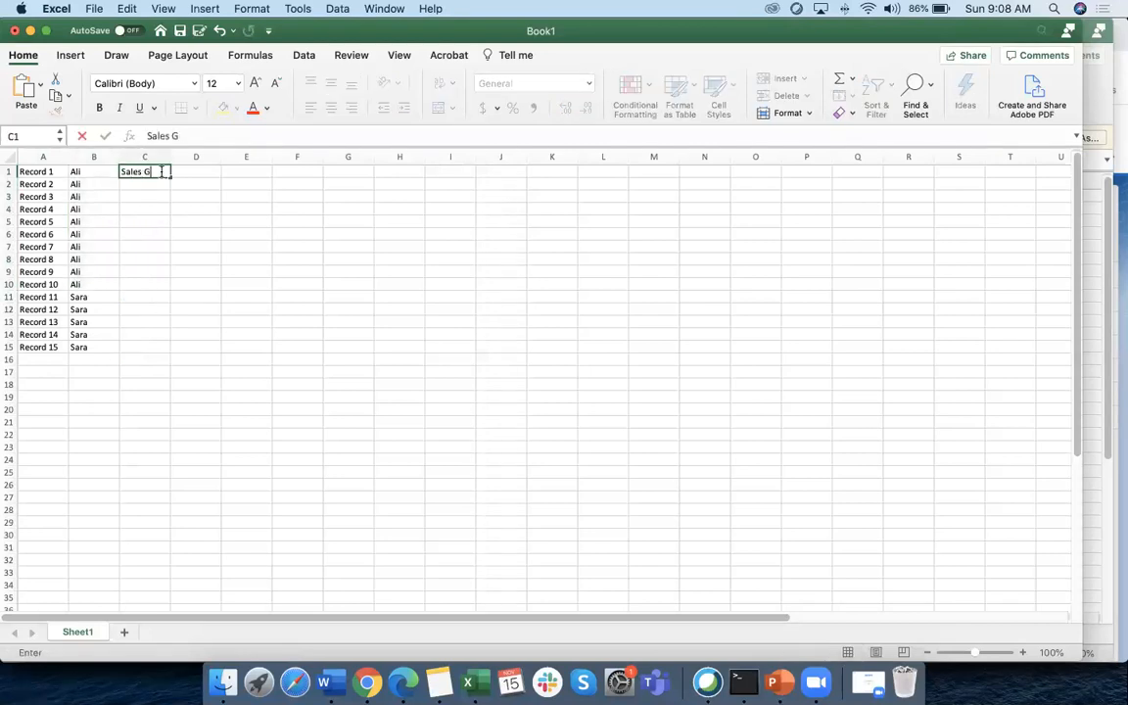
pyautogui.write('roup')
pyautogui.click(163, 229)
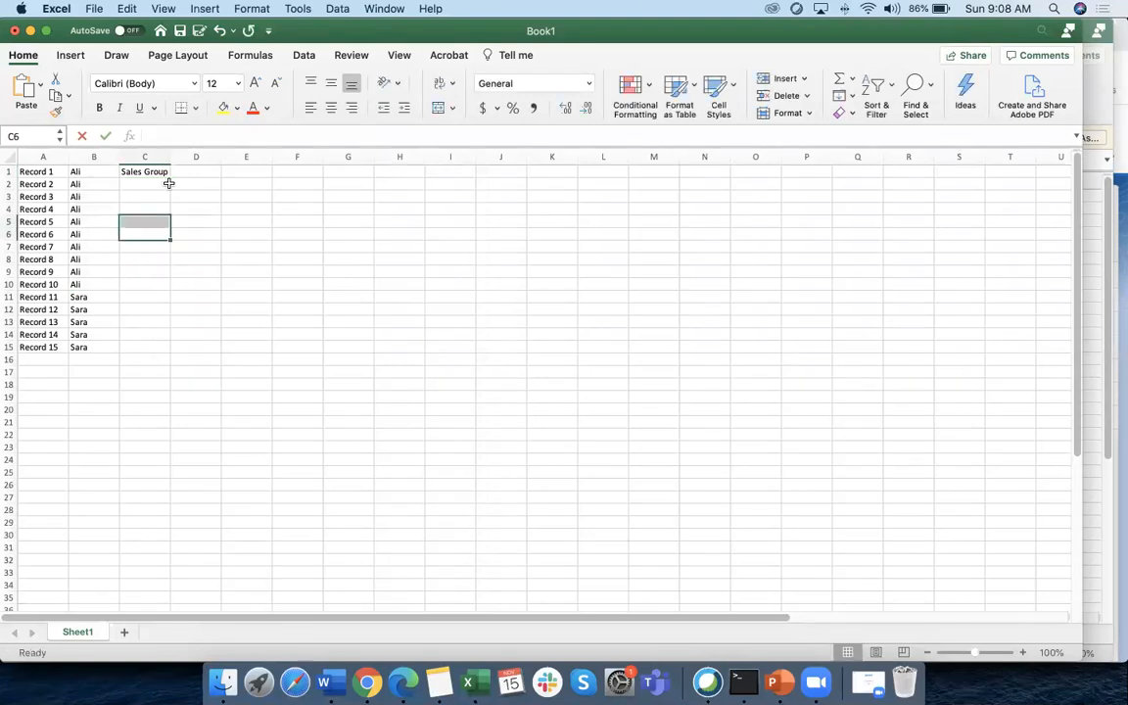
pyautogui.click(163, 173)
pyautogui.moveTo(170, 177); pyautogui.dragTo(171, 356)
pyautogui.click(183, 419)
pyautogui.moveTo(170, 156); pyautogui.dragTo(189, 182)
pyautogui.click(170, 250)
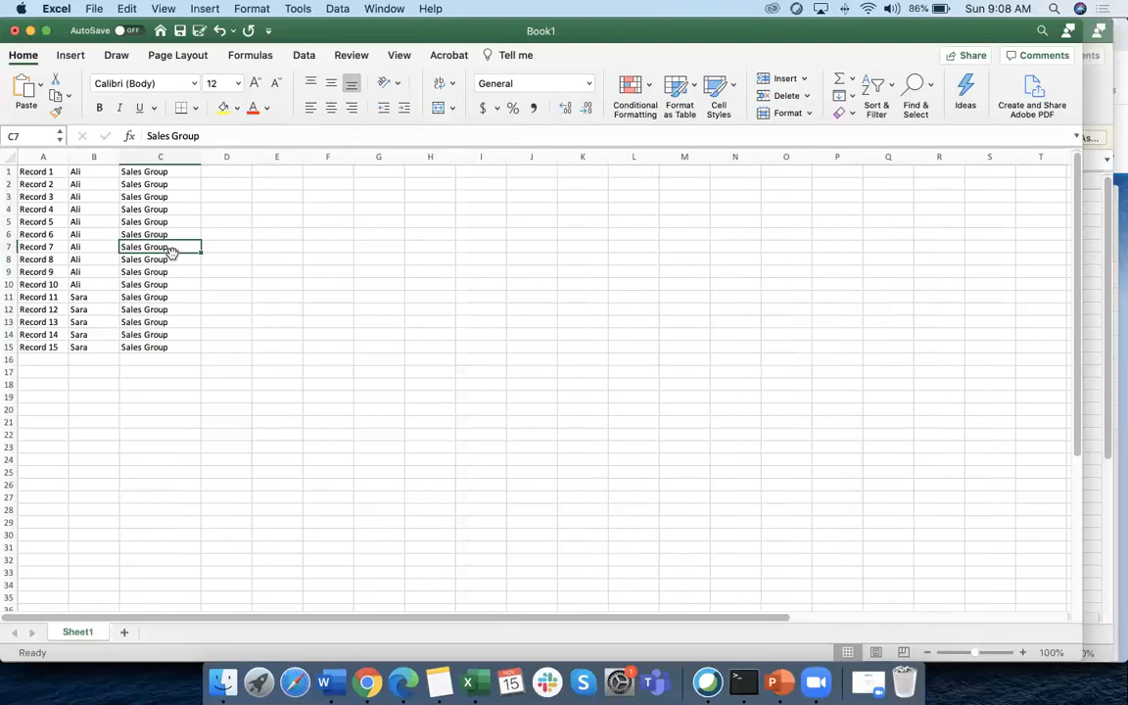
pyautogui.click(10, 172)
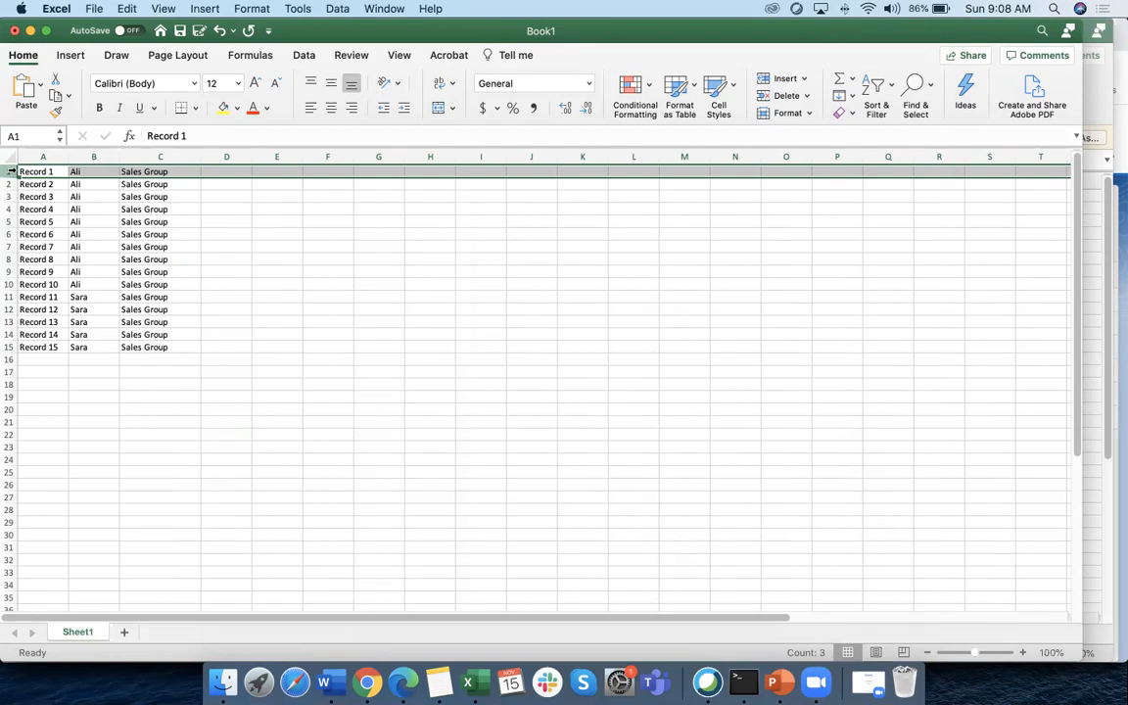
# Select the second owner's records in rows 11–15 (A11:C15)
pyautogui.click(88, 209)
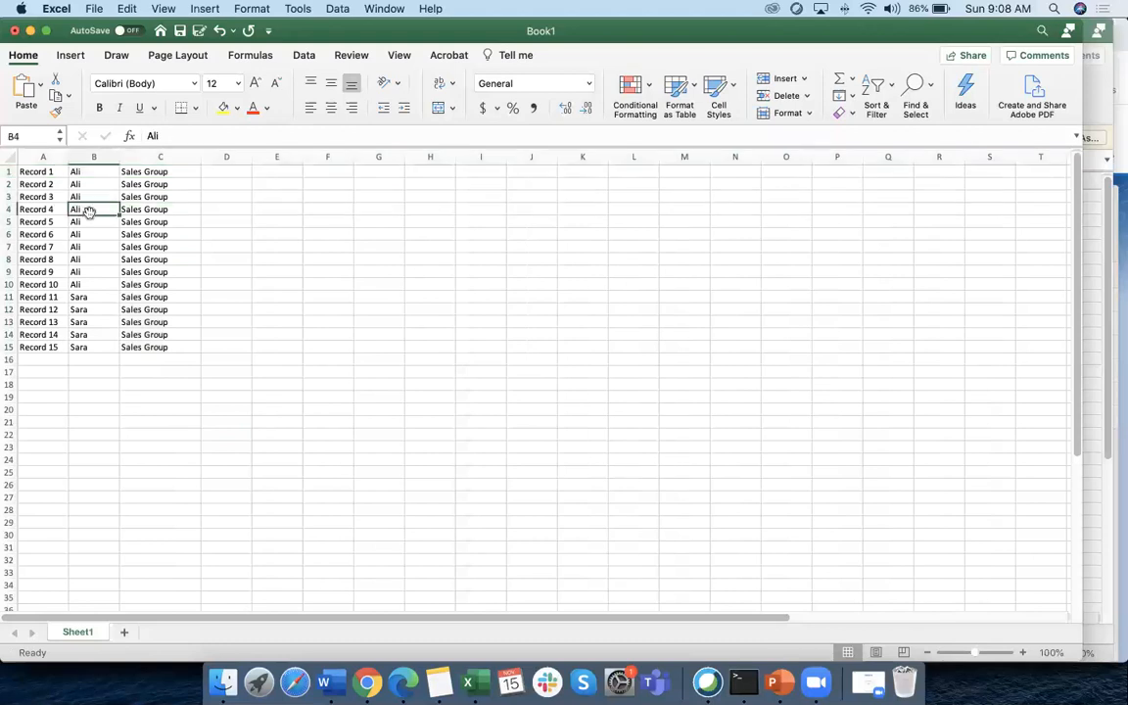
pyautogui.click(80, 296)
pyautogui.moveTo(9, 297); pyautogui.dragTo(10, 349)
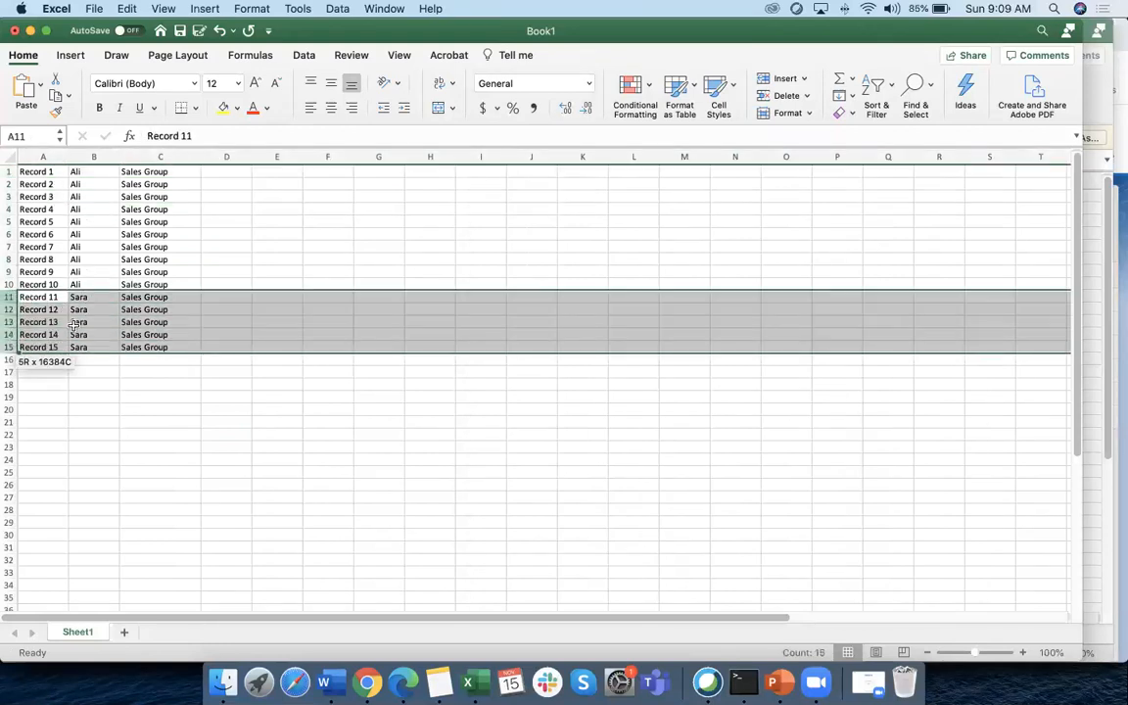
pyautogui.moveTo(44, 296); pyautogui.dragTo(132, 345)
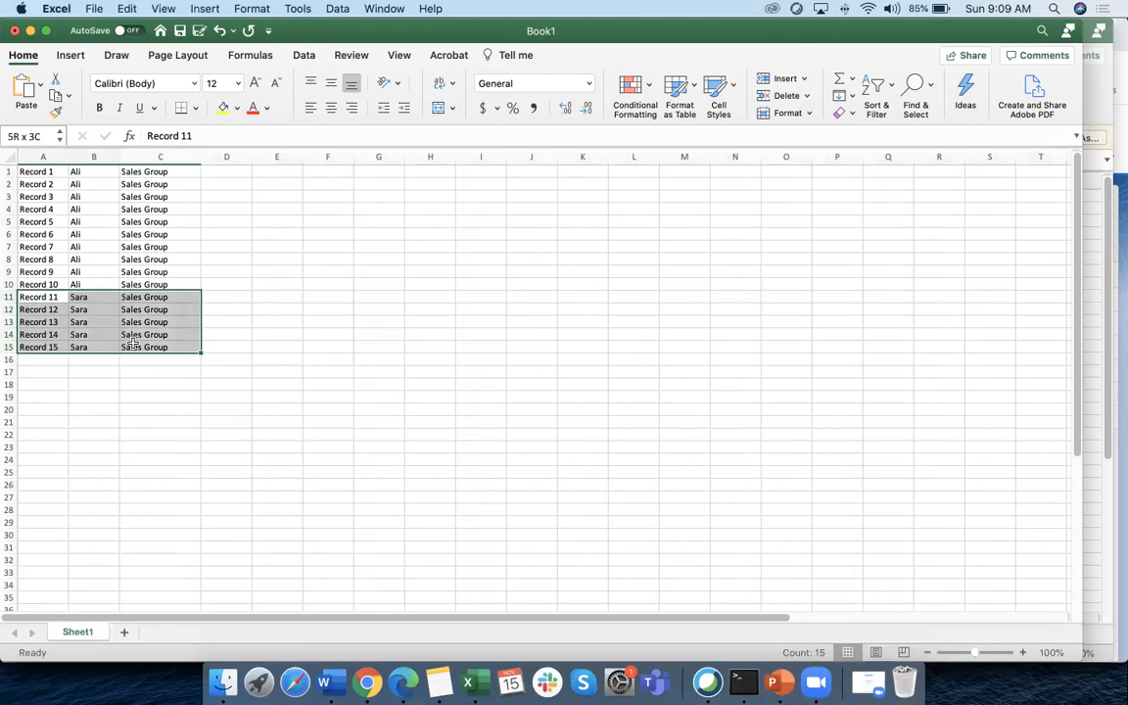
pyautogui.click(163, 382)
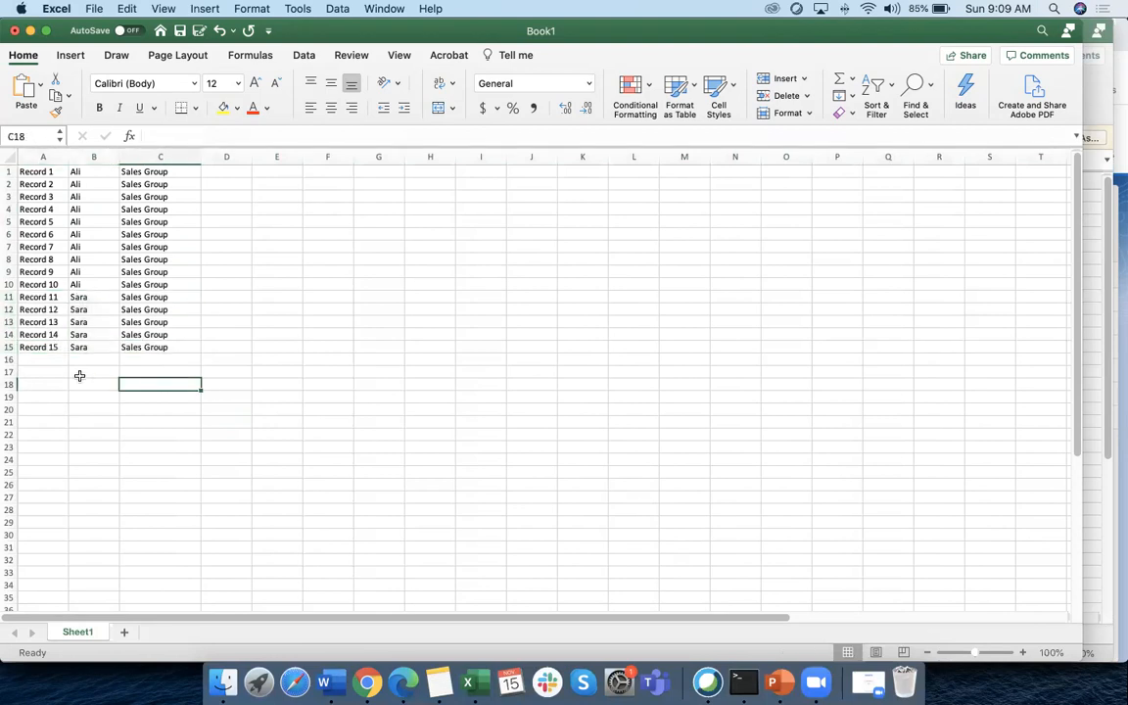
pyautogui.click(48, 361)
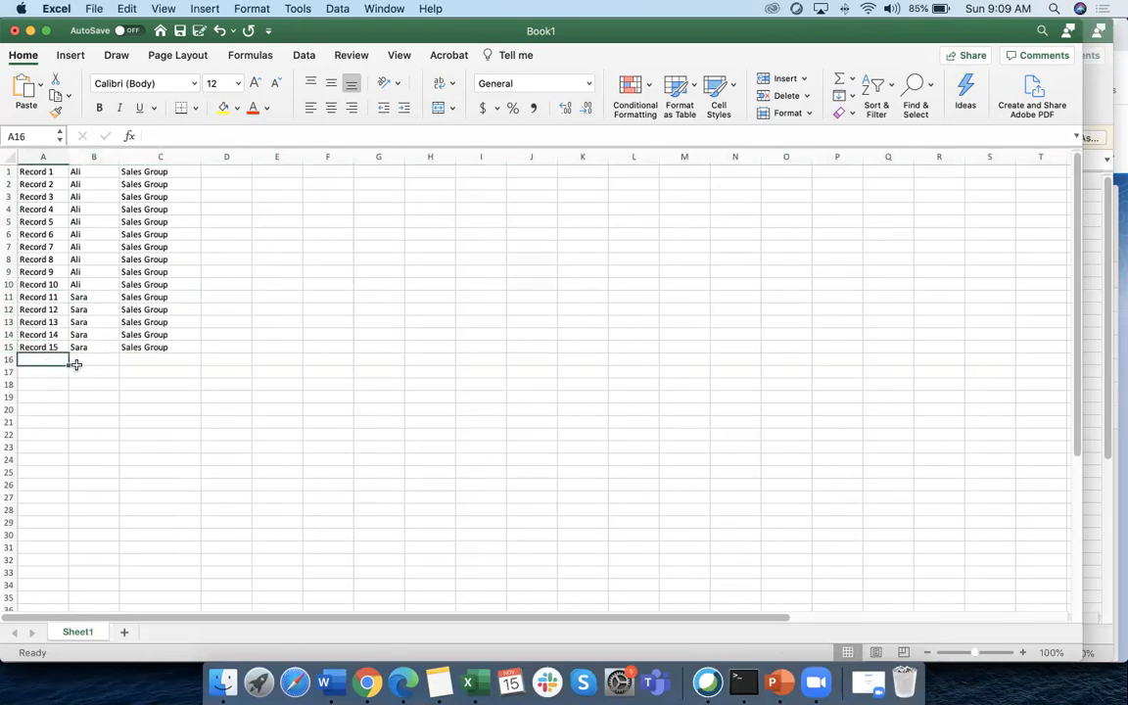
# Enter a third owner's name in B16 and copy it into D1:D15
pyautogui.click(88, 360)
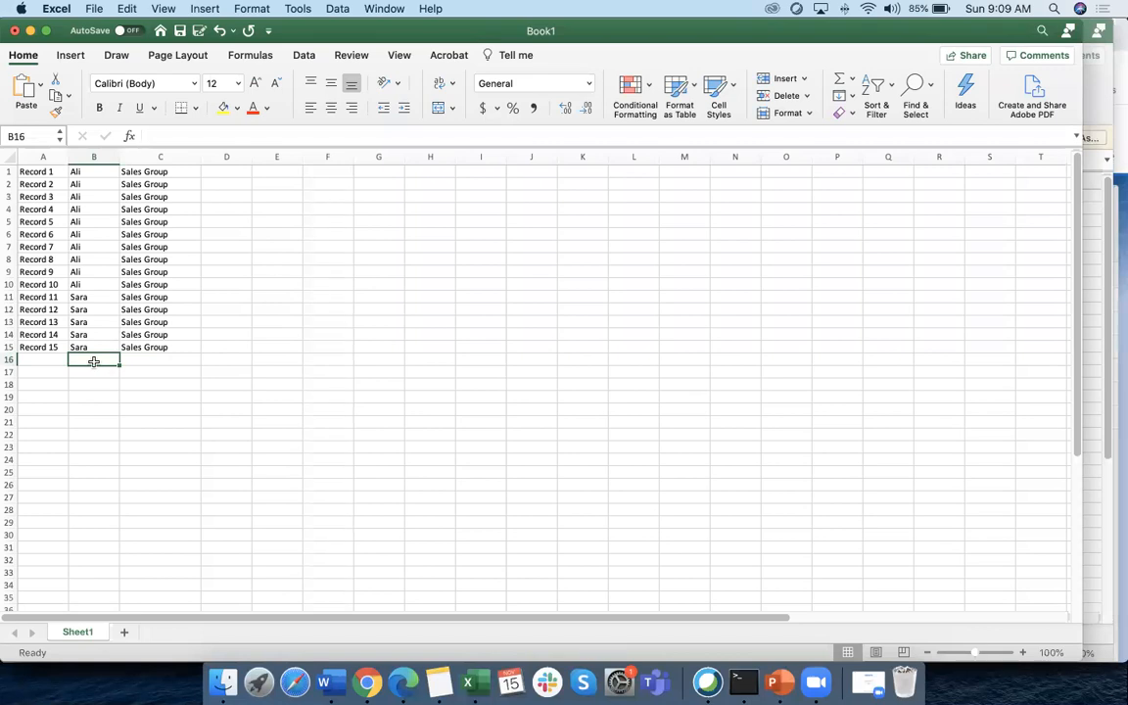
pyautogui.write('Tom')
pyautogui.press('Return')
pyautogui.click(89, 360)
pyautogui.press('super+c')
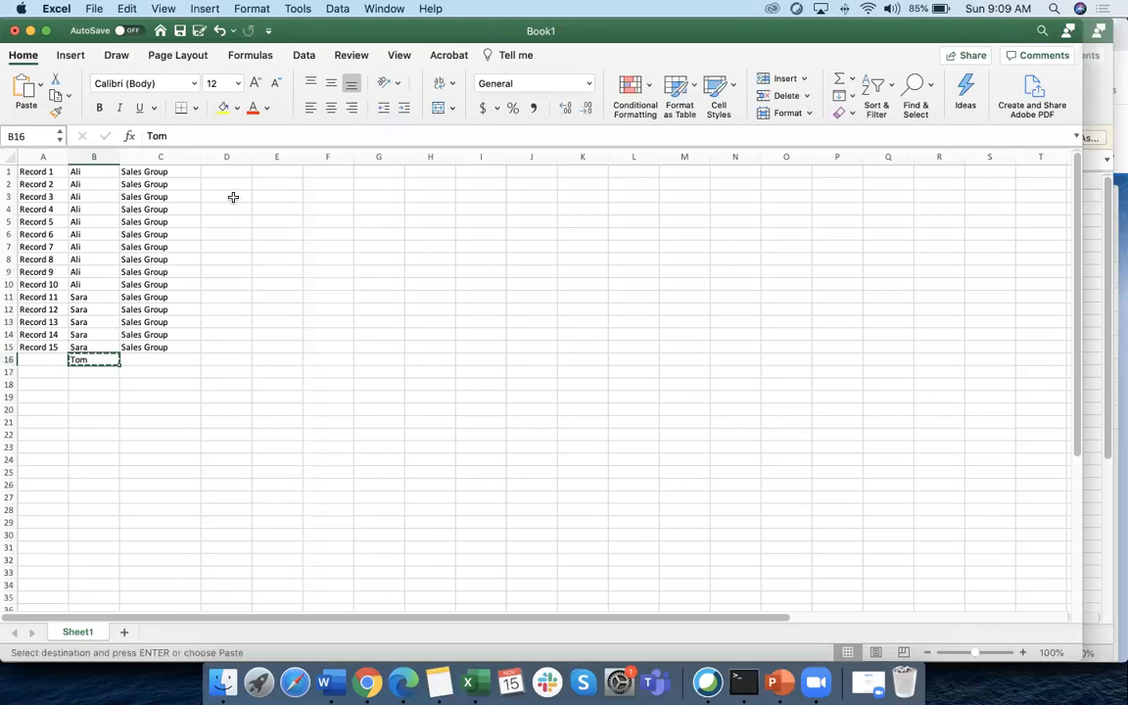
pyautogui.moveTo(233, 170); pyautogui.dragTo(237, 343)
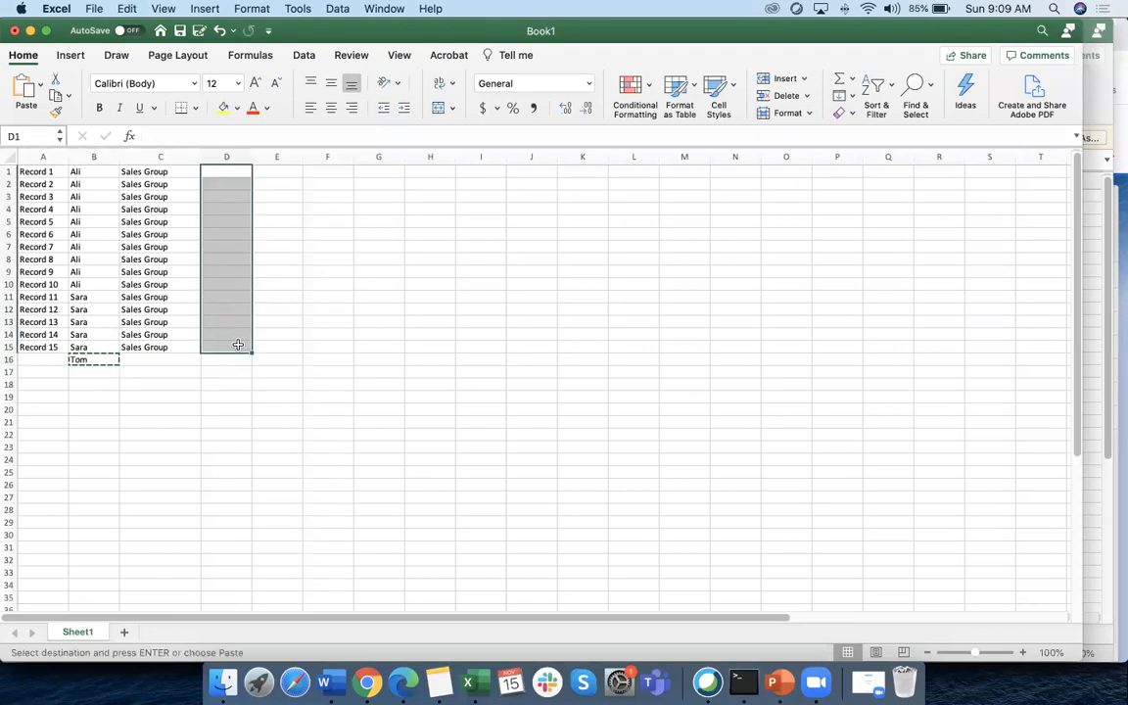
pyautogui.press('super+v')
# Delete the stray third-owner entry from B16 and select column D
pyautogui.click(93, 359)
pyautogui.press('Delete')
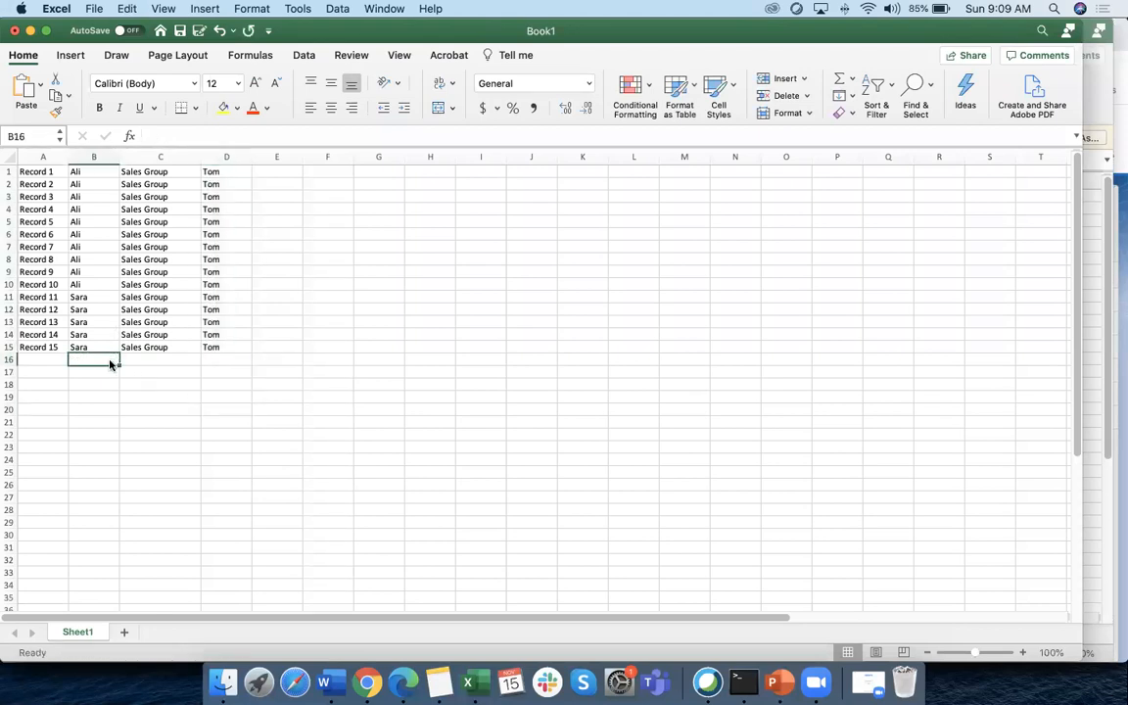
pyautogui.click(176, 413)
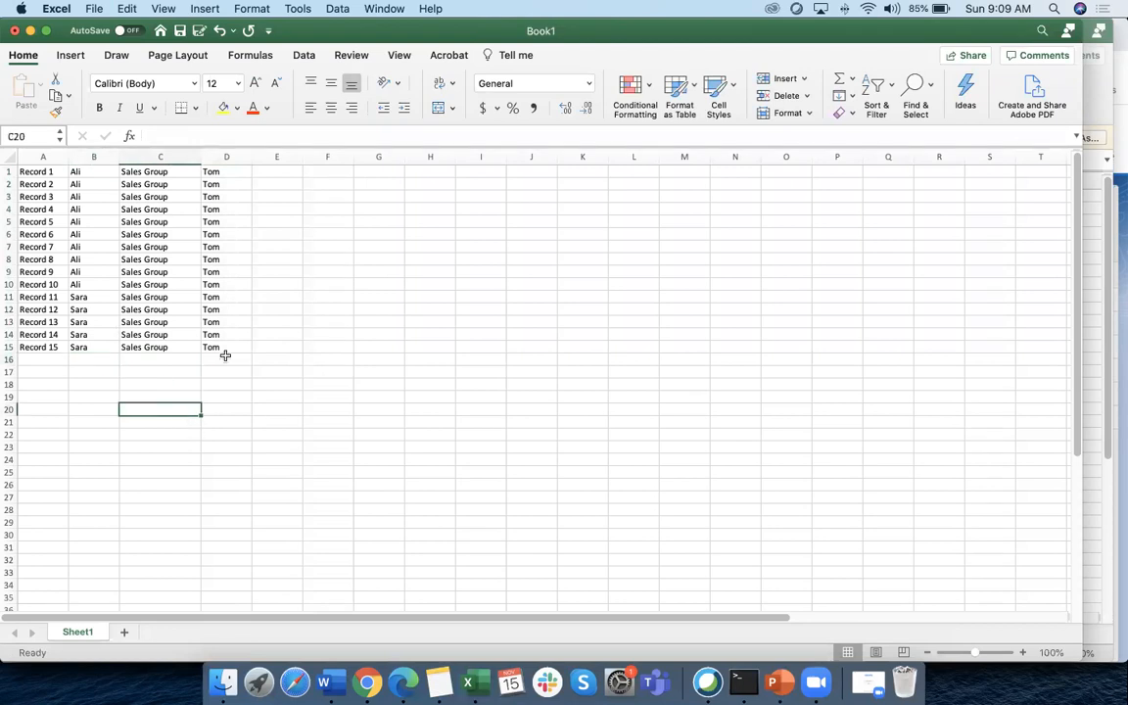
pyautogui.click(228, 157)
# Centre the values in column D and the owner names in column B
pyautogui.click(331, 108)
pyautogui.click(92, 157)
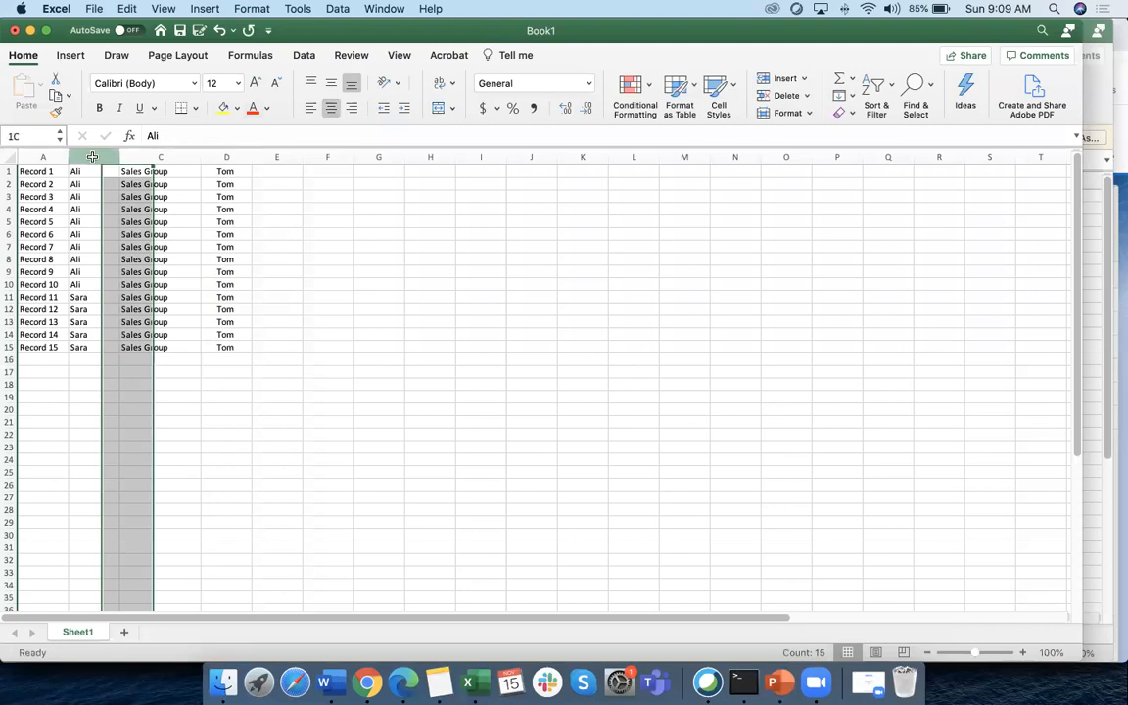
pyautogui.click(331, 108)
pyautogui.click(162, 401)
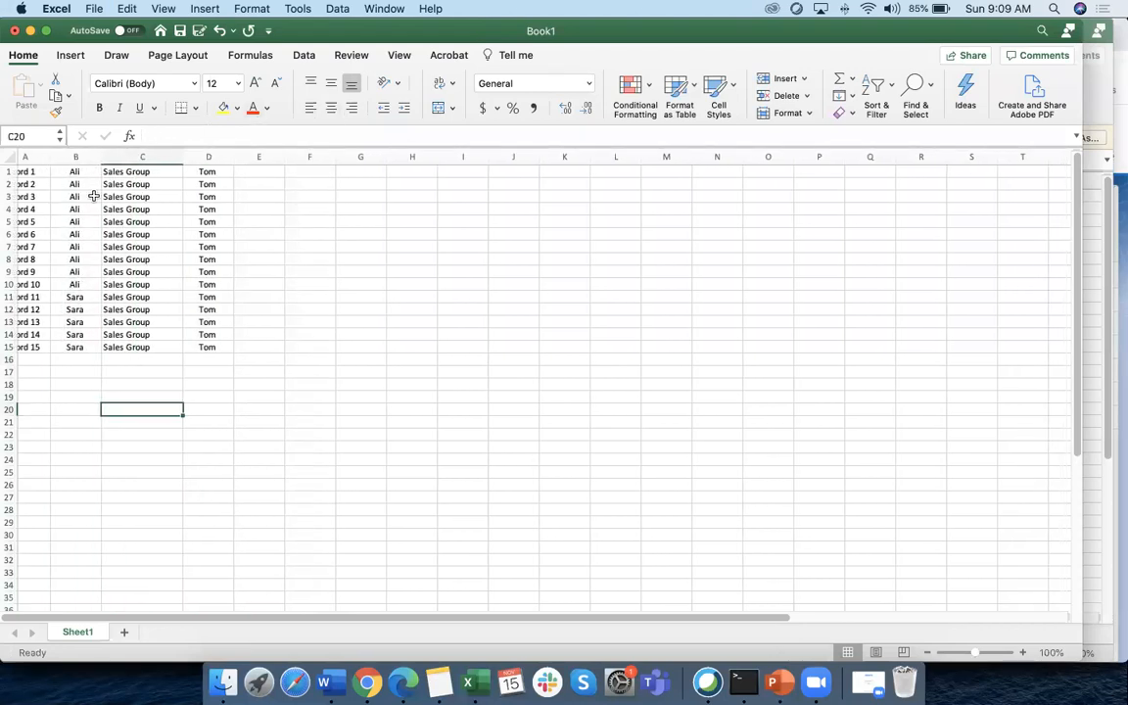
pyautogui.moveTo(26, 171); pyautogui.dragTo(226, 347)
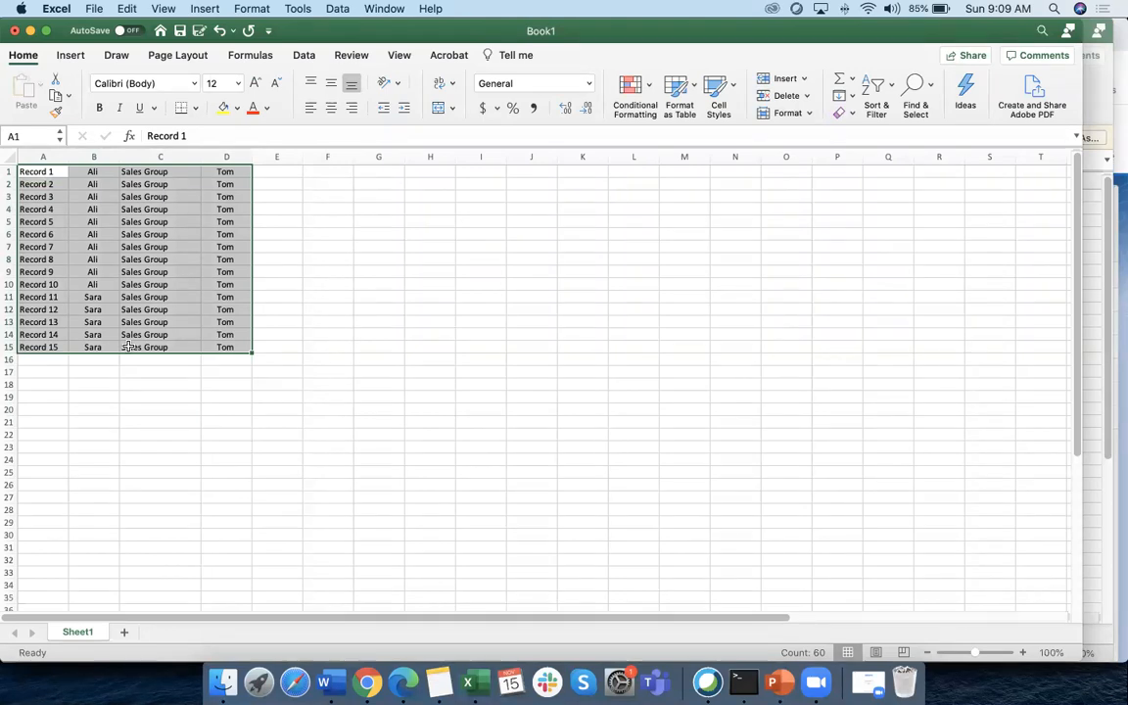
pyautogui.click(479, 209)
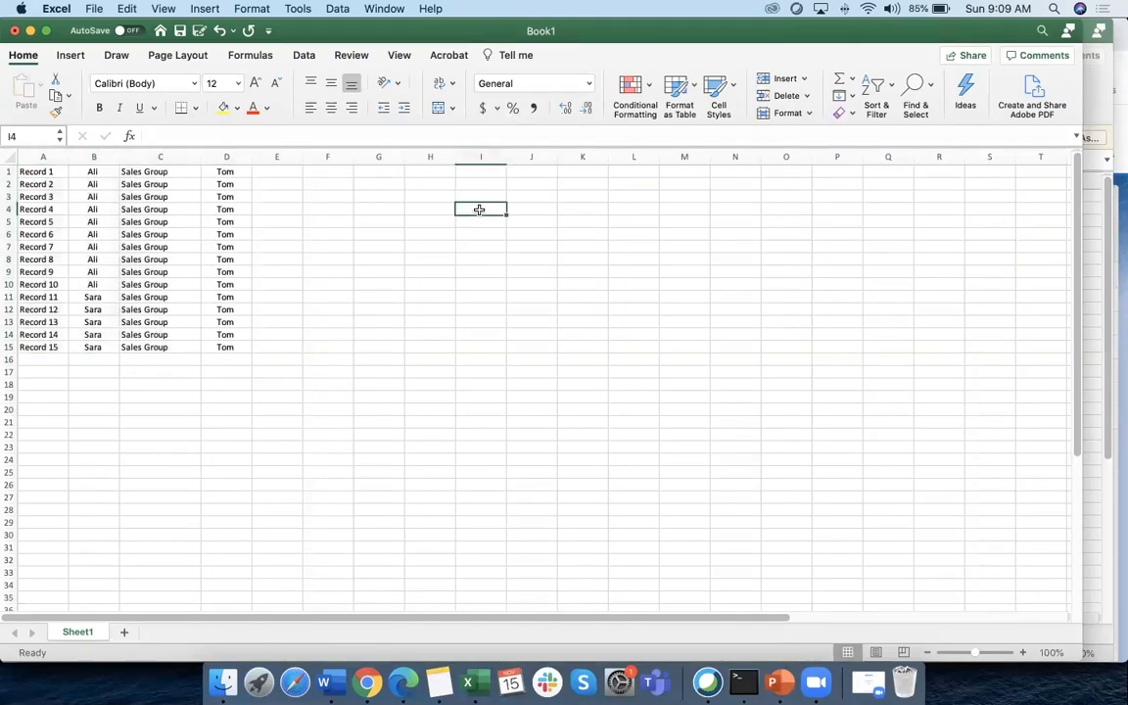
# Enter the label OPEN in I4, correcting the OPEM typo
pyautogui.write('OPEM')
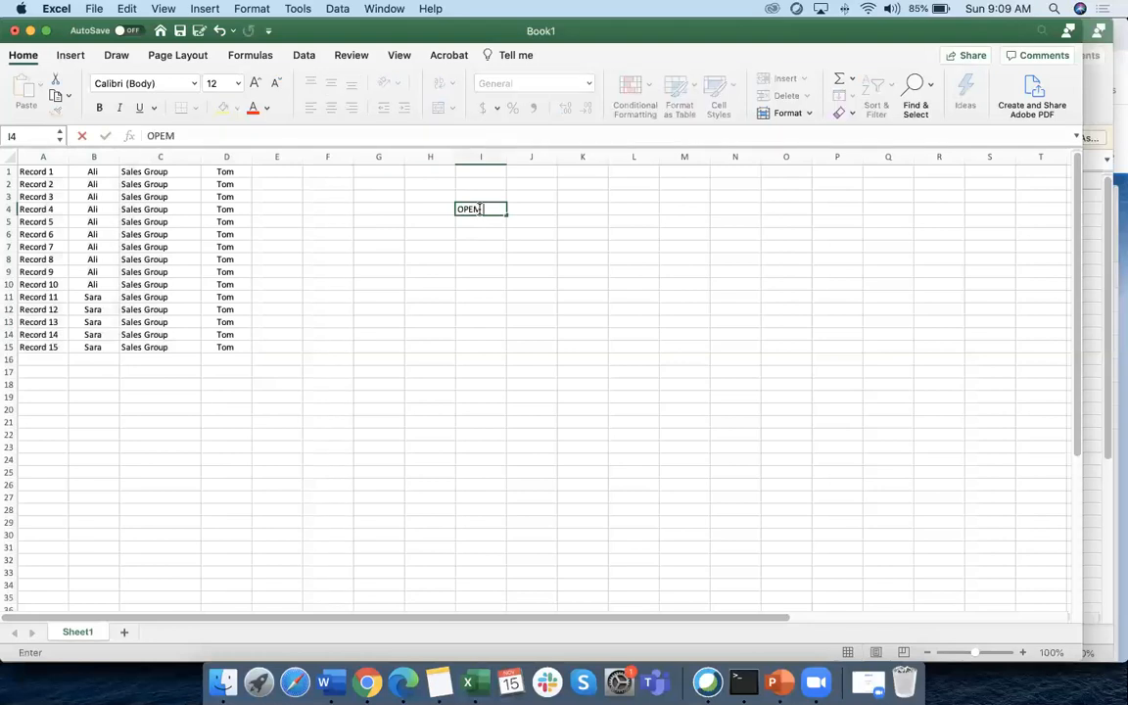
pyautogui.click(534, 210)
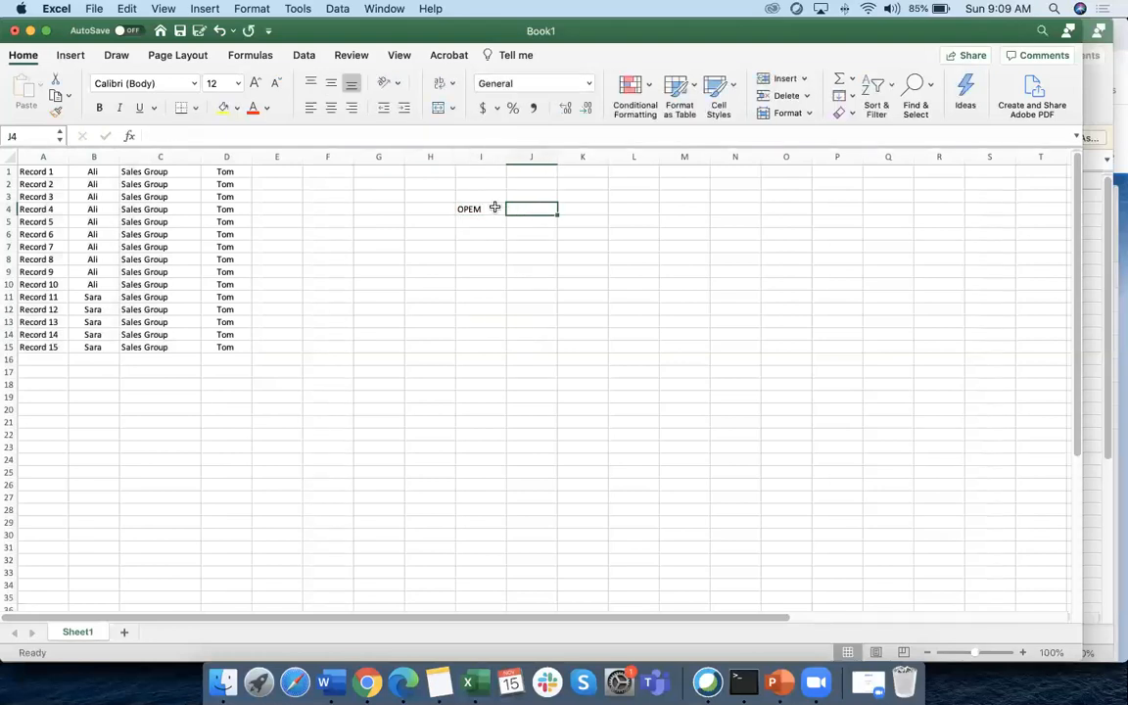
pyautogui.doubleClick(494, 209)
pyautogui.press('BackSpace')
pyautogui.write('N')
pyautogui.click(534, 210)
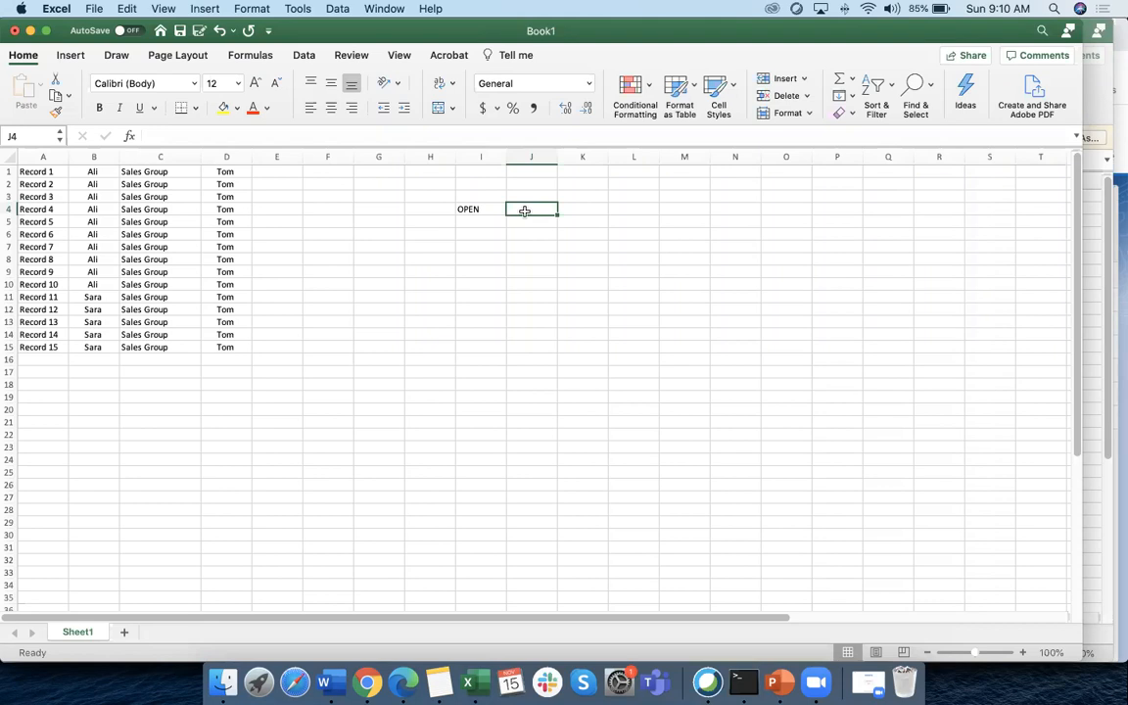
pyautogui.click(470, 210)
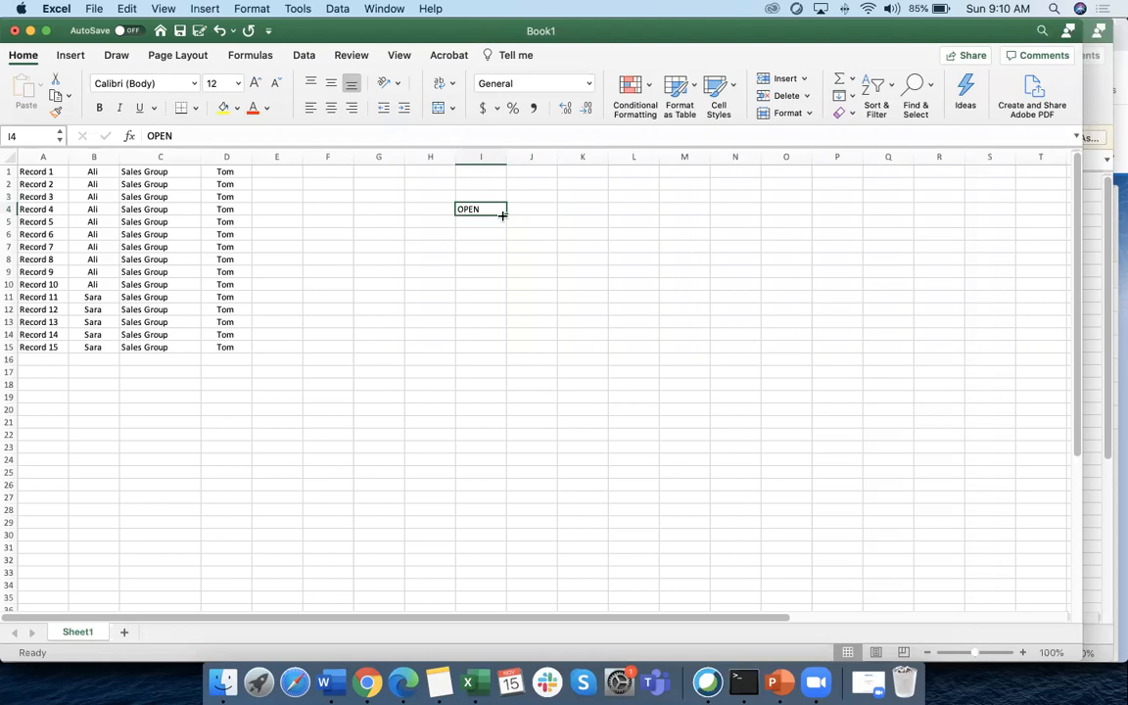
pyautogui.click(524, 209)
# Enter the label Close in I5 below OPEN
pyautogui.click(484, 224)
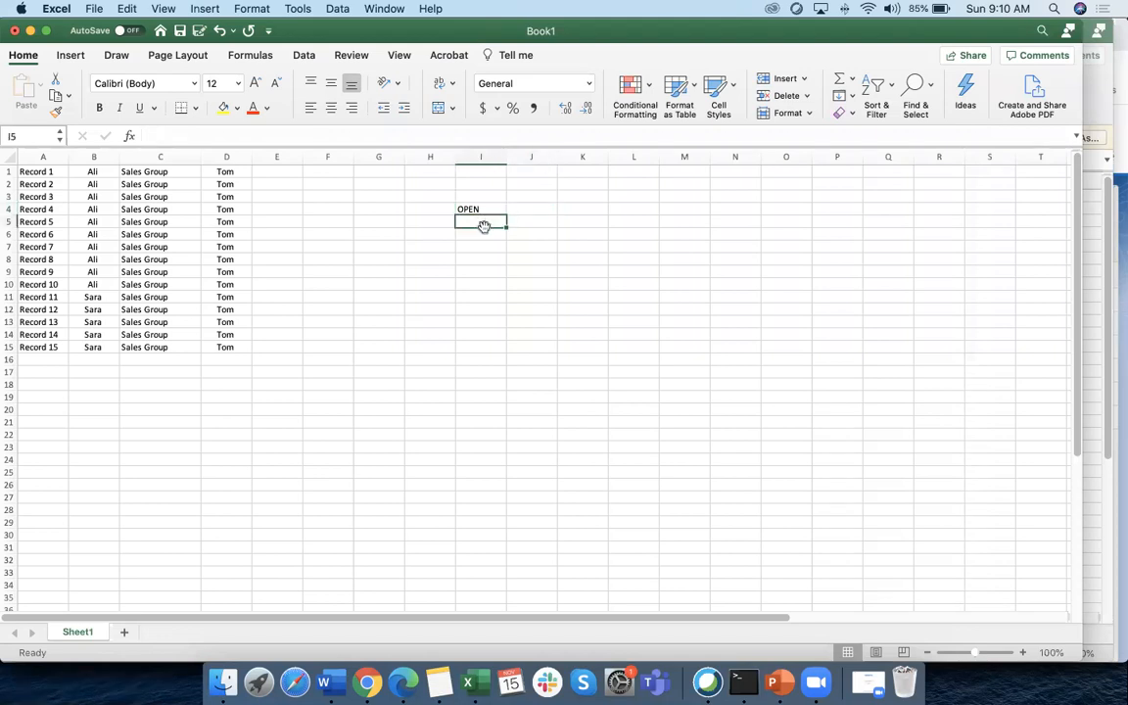
pyautogui.scroll(-1, 484, 226)
pyautogui.write('Close')
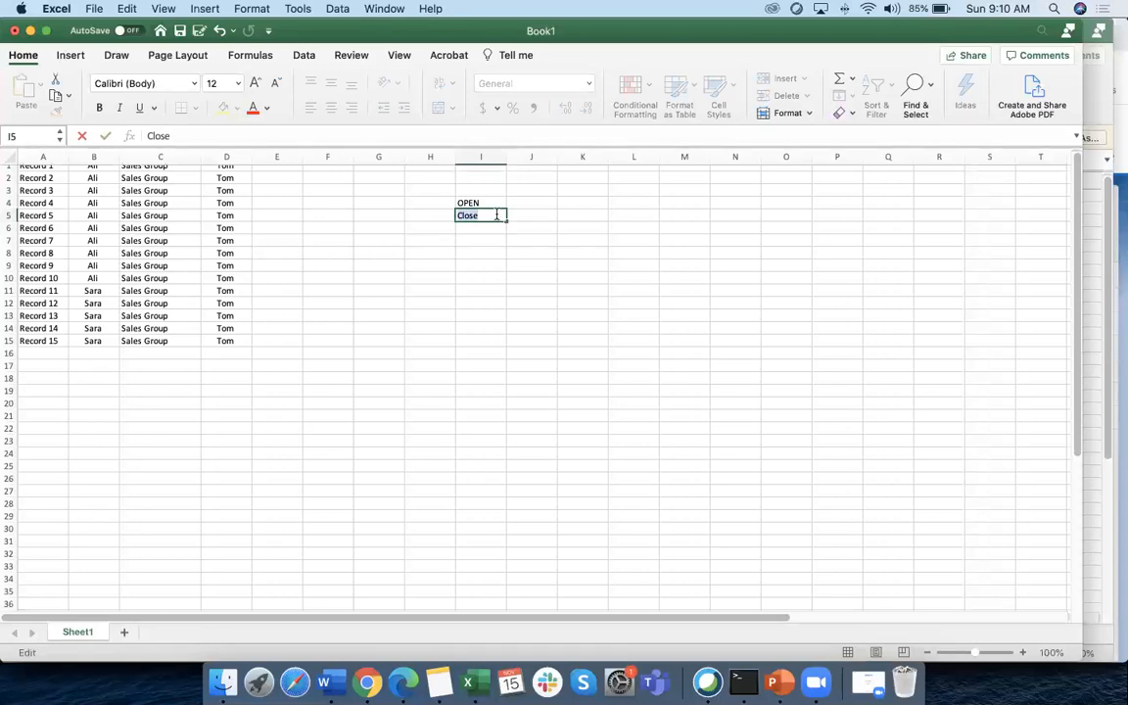
pyautogui.click(528, 217)
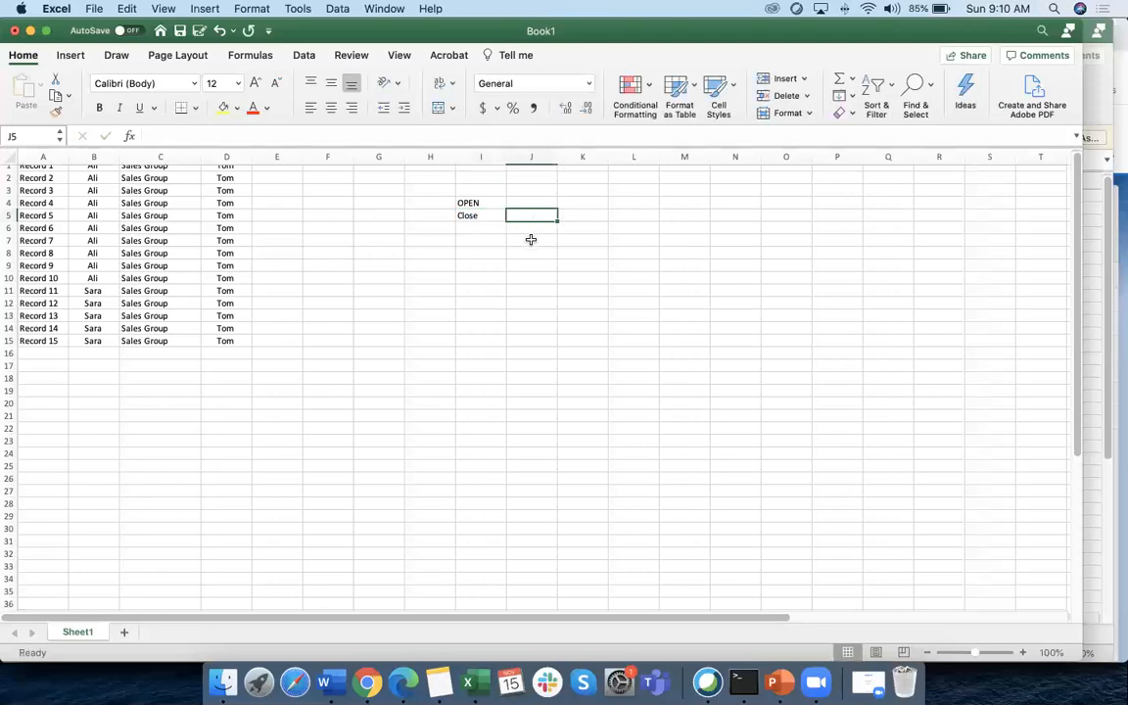
pyautogui.click(476, 215)
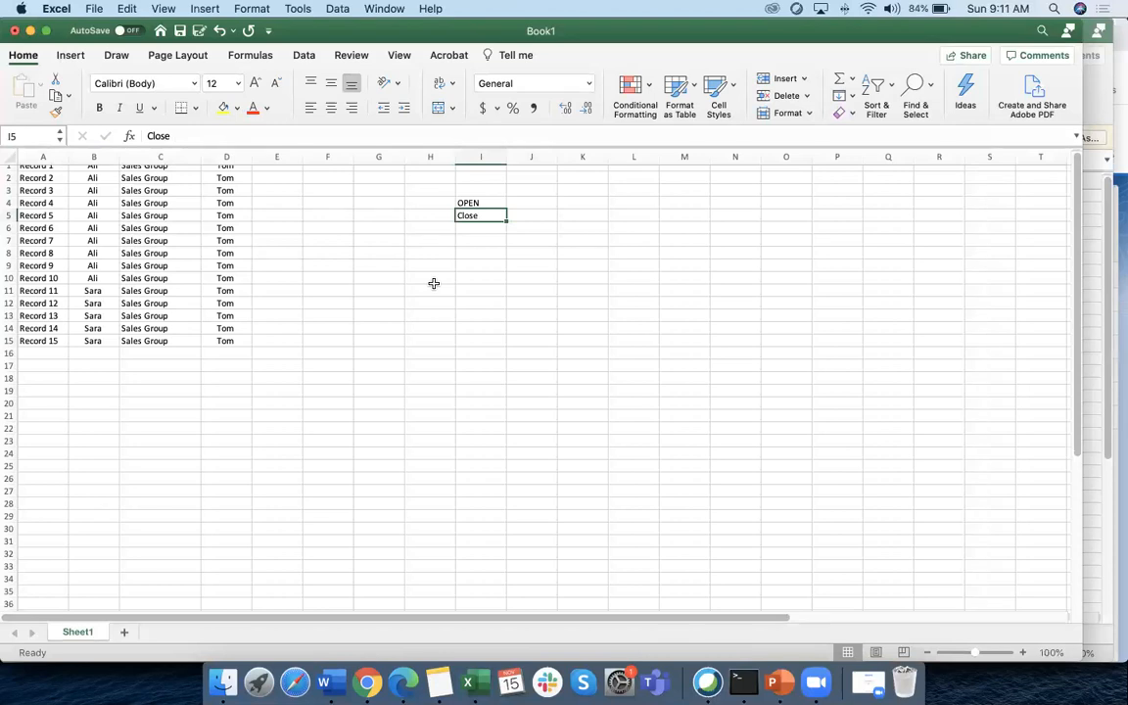
pyautogui.scroll(-2, 116, 226)
pyautogui.scroll(3, 118, 215)
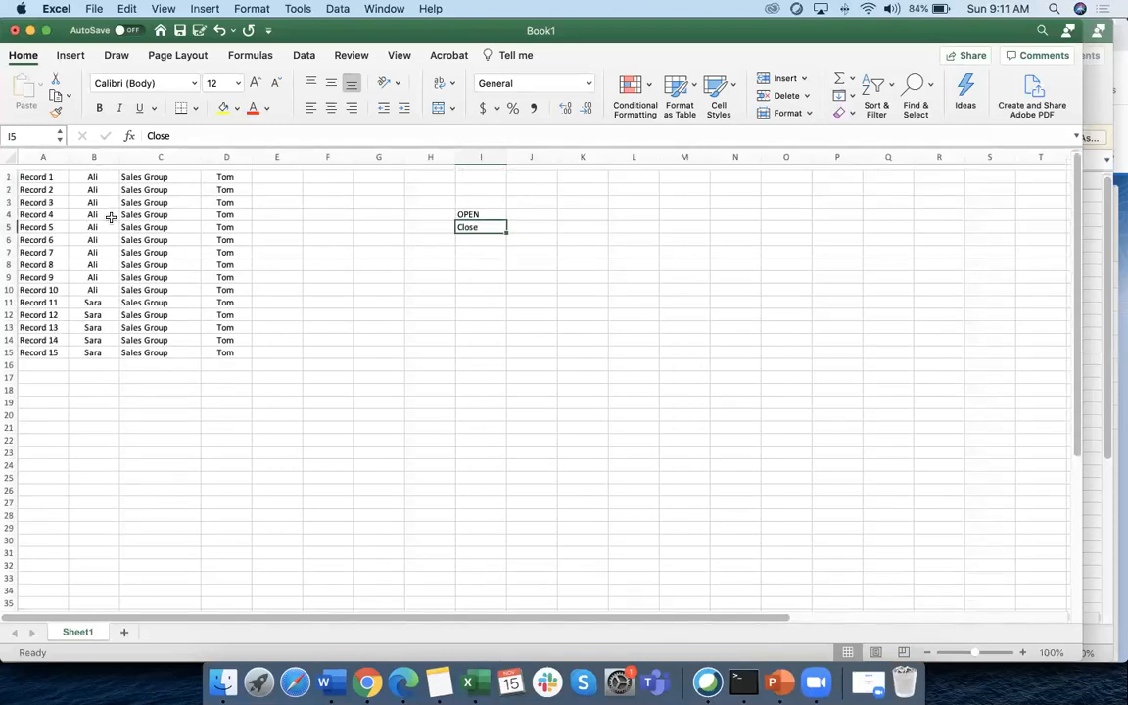
pyautogui.click(32, 172)
pyautogui.moveTo(8, 172); pyautogui.dragTo(10, 348)
pyautogui.click(113, 299)
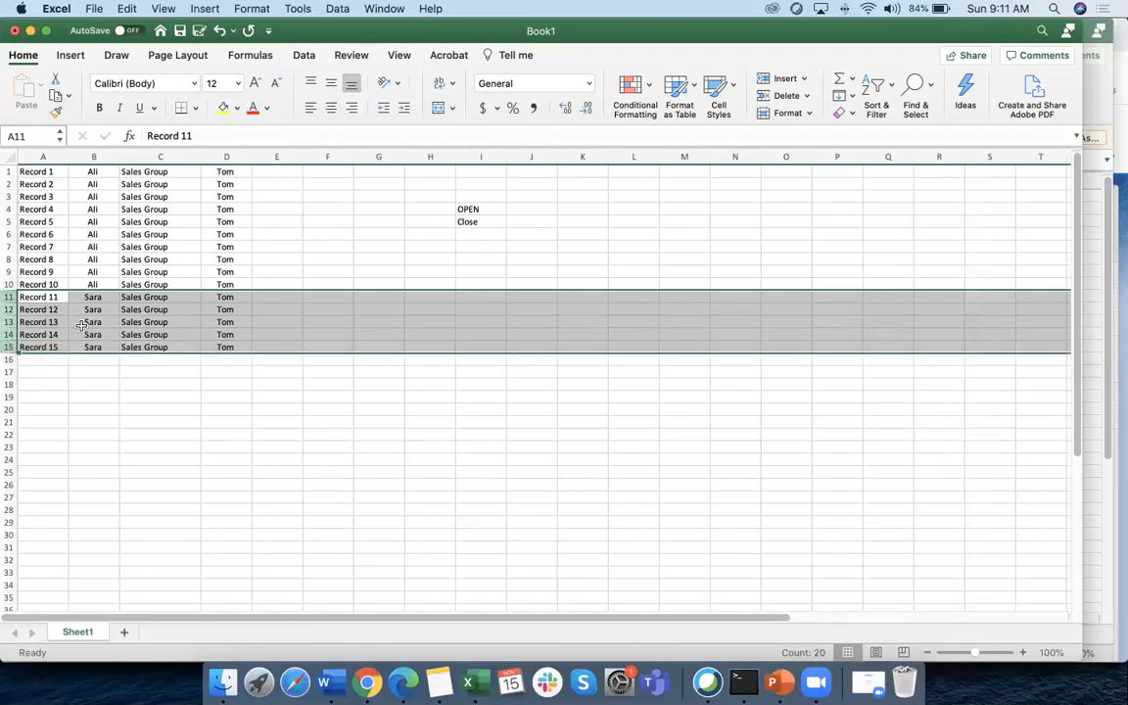
pyautogui.moveTo(10, 283); pyautogui.dragTo(12, 172)
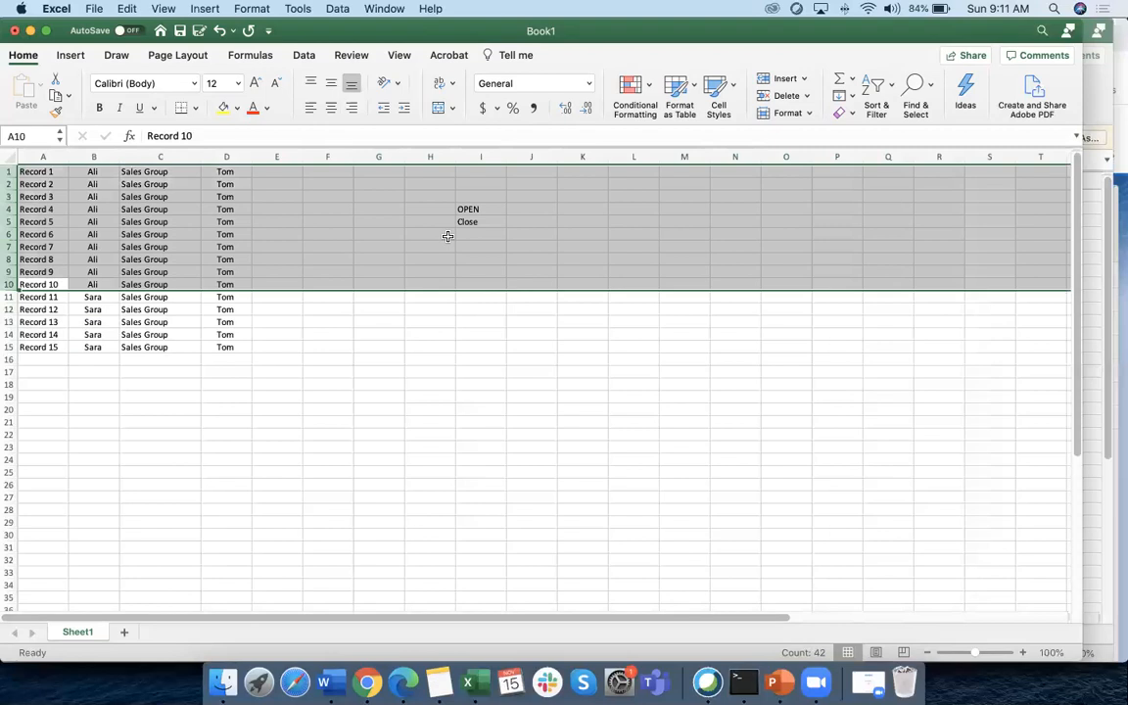
pyautogui.click(307, 384)
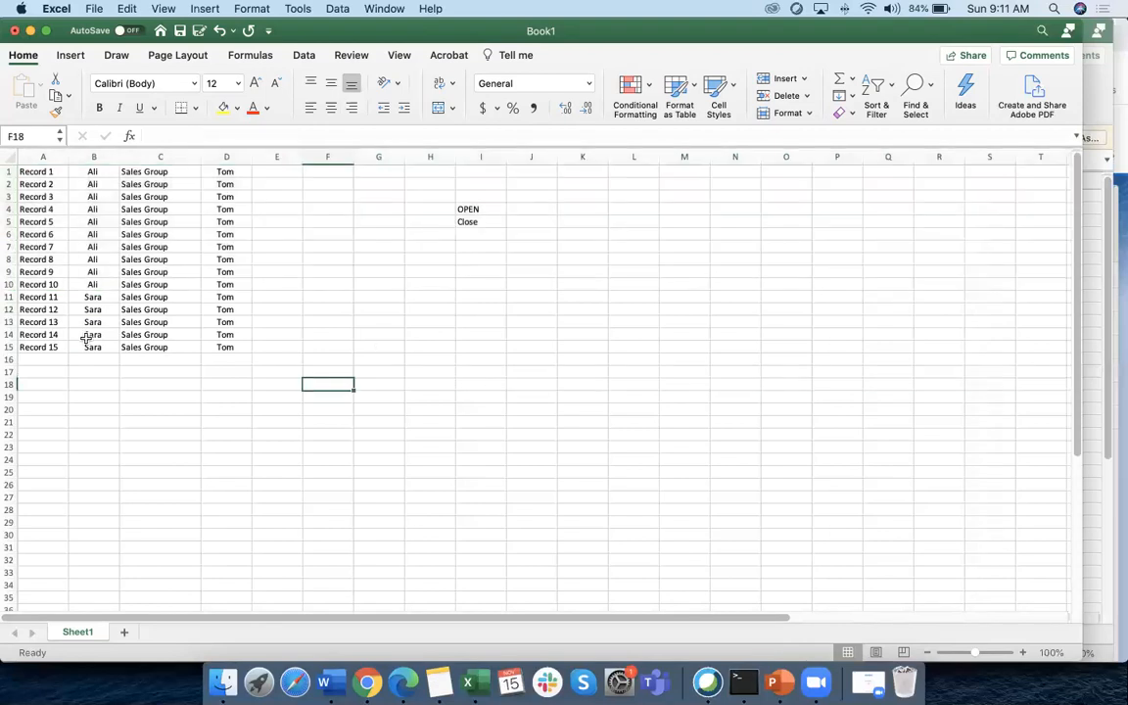
pyautogui.moveTo(26, 296); pyautogui.dragTo(221, 347)
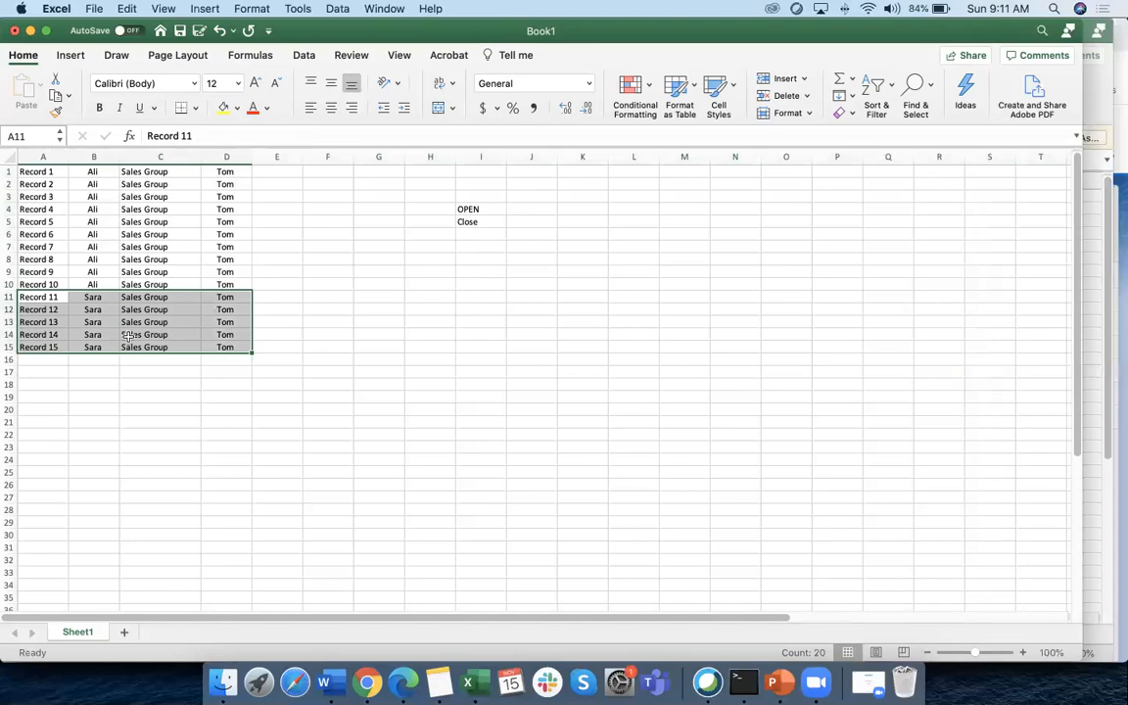
pyautogui.click(428, 171)
# Enter OWD in H1 and Private in I1
pyautogui.write('OWD')
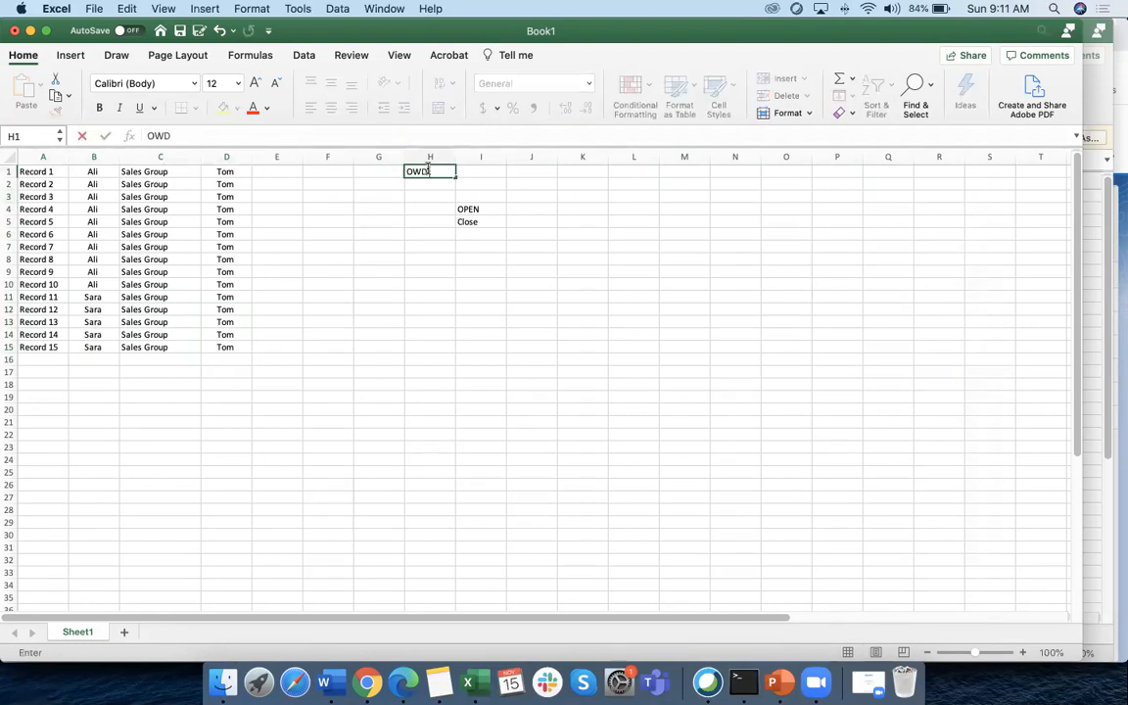
pyautogui.moveTo(471, 208); pyautogui.dragTo(473, 221)
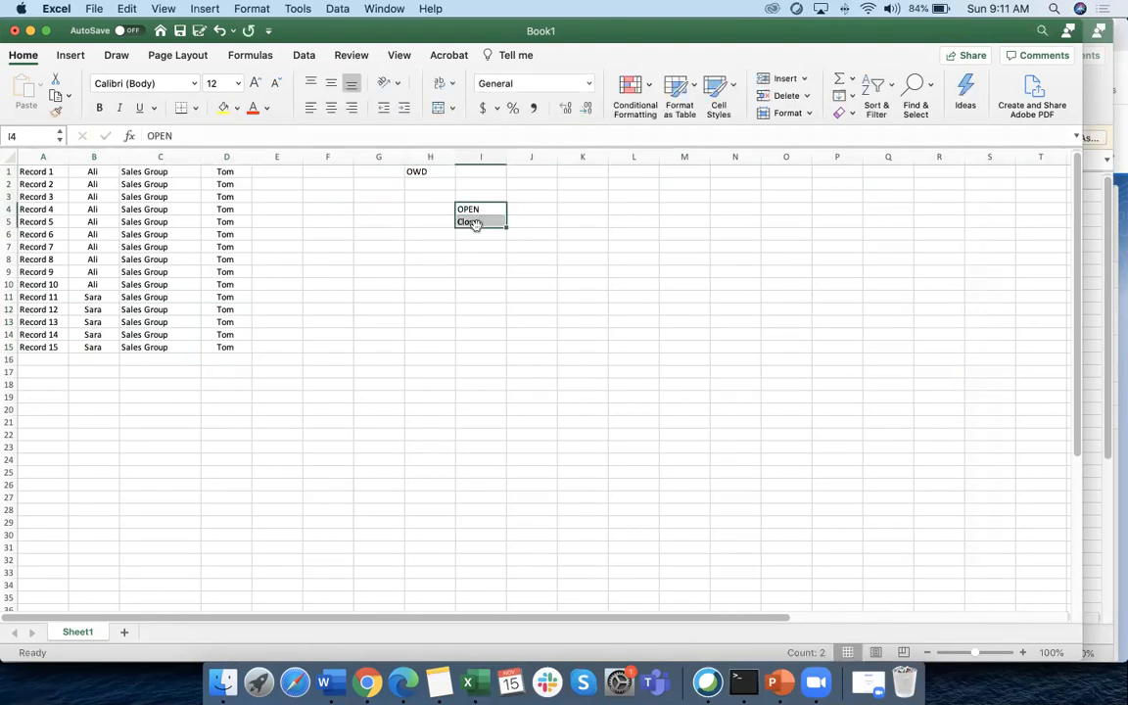
pyautogui.hscroll(1, 495, 189)
pyautogui.click(476, 172)
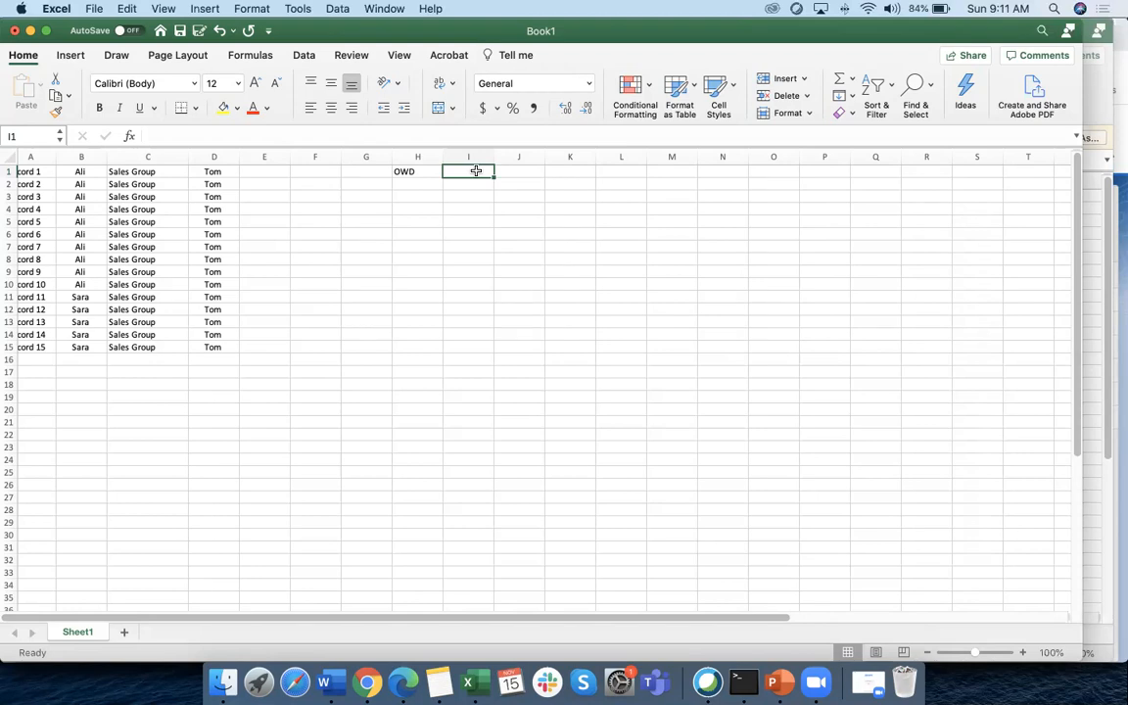
pyautogui.click(415, 171)
pyautogui.click(470, 174)
pyautogui.write('Private')
pyautogui.click(480, 211)
pyautogui.click(470, 174)
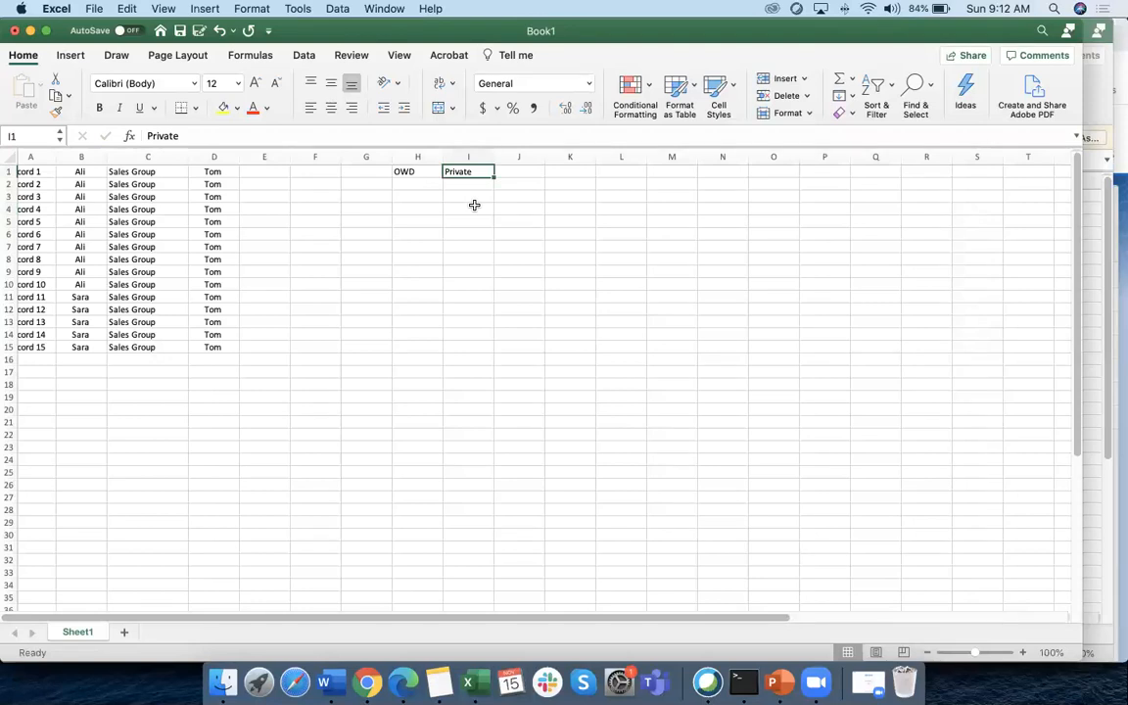
# Highlight the first owner's records in rows 1–10, then bring up the Word training notes
pyautogui.hscroll(-1, 44, 166)
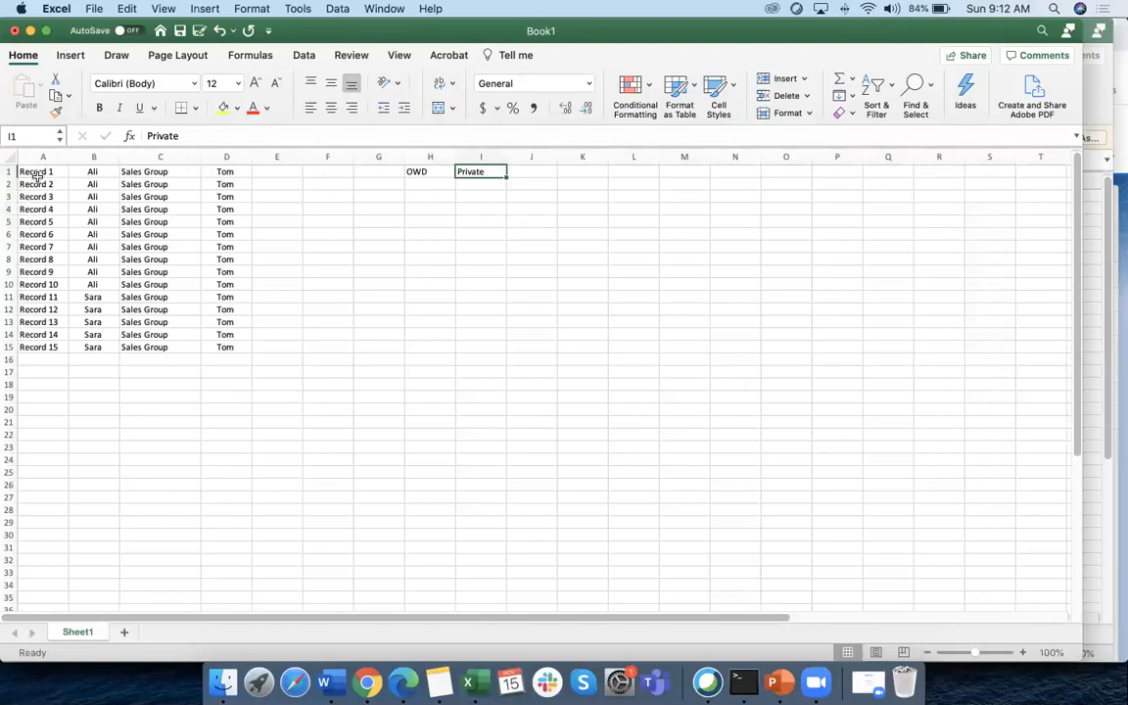
pyautogui.moveTo(10, 171); pyautogui.dragTo(12, 284)
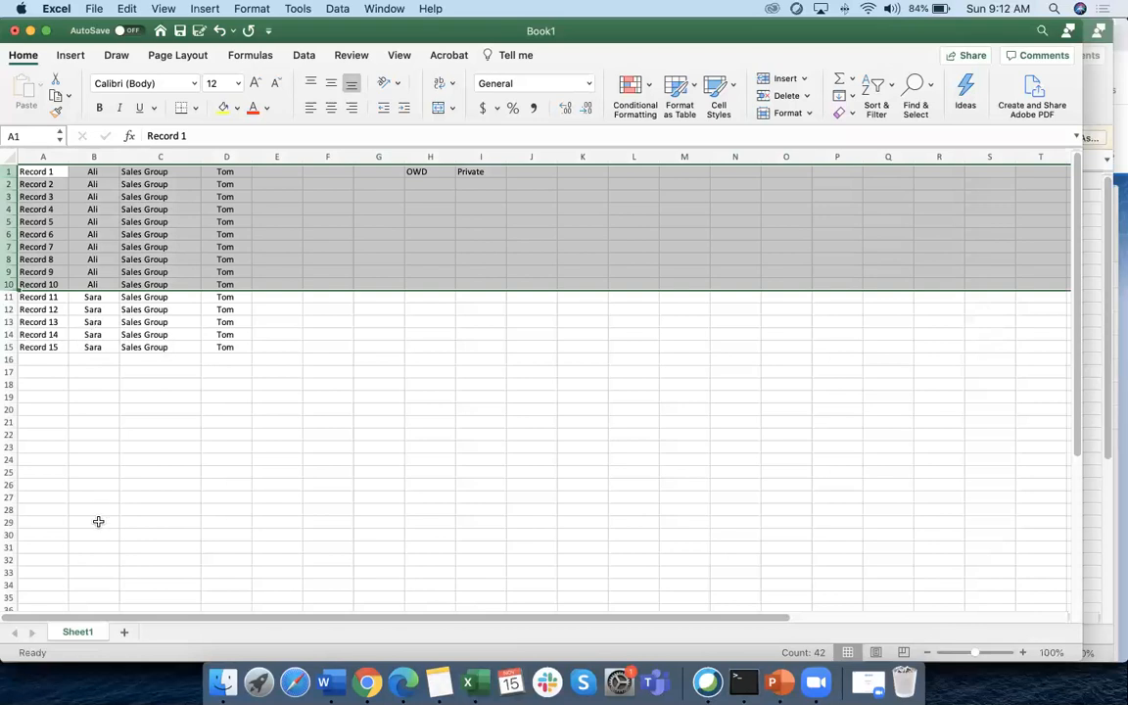
pyautogui.scroll(-1, 43, 527)
pyautogui.hscroll(1, 116, 516)
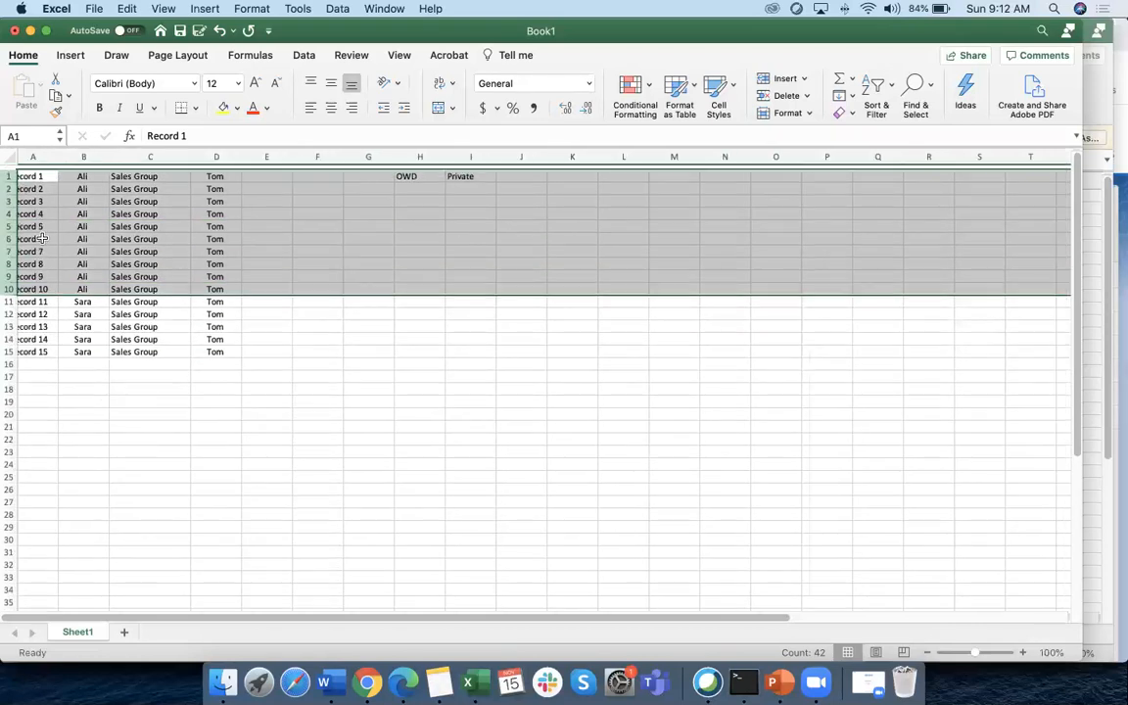
pyautogui.click(82, 196)
pyautogui.moveTo(11, 172); pyautogui.dragTo(11, 447)
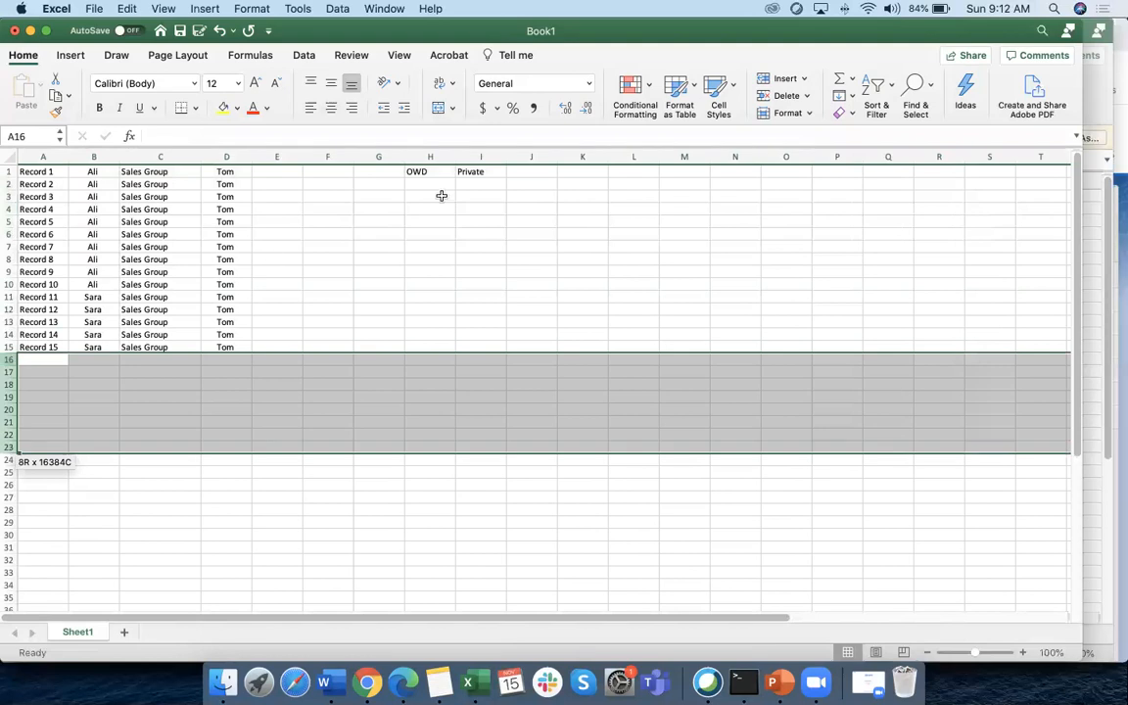
pyautogui.click(468, 172)
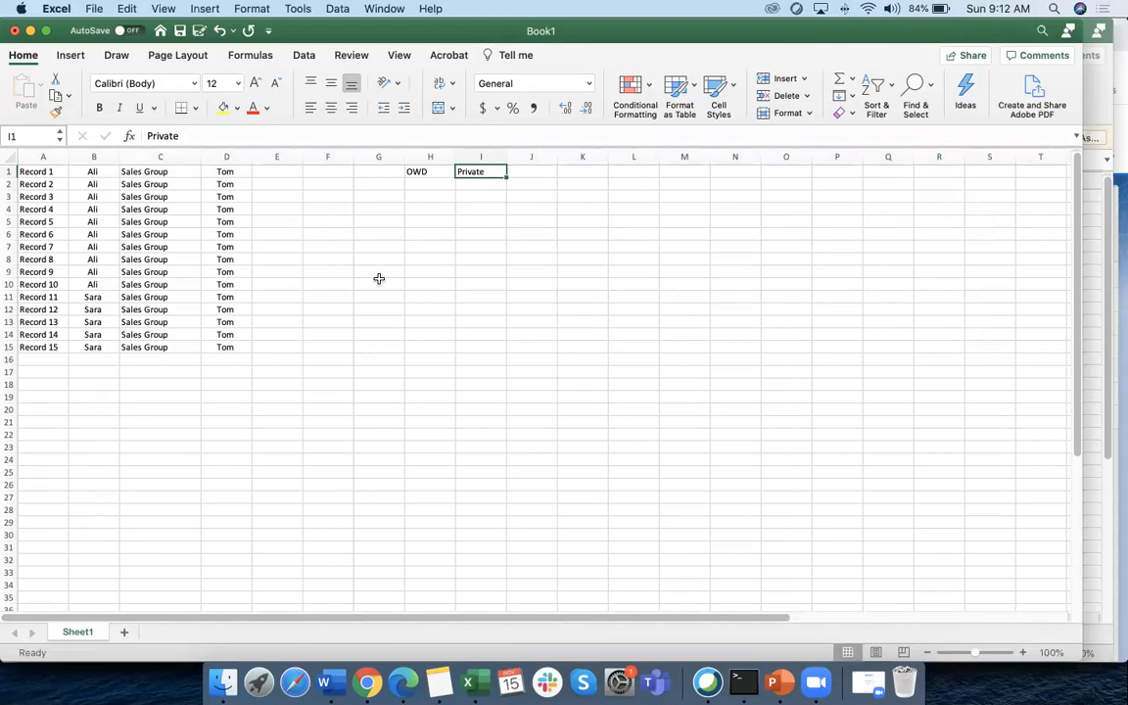
pyautogui.click(473, 183)
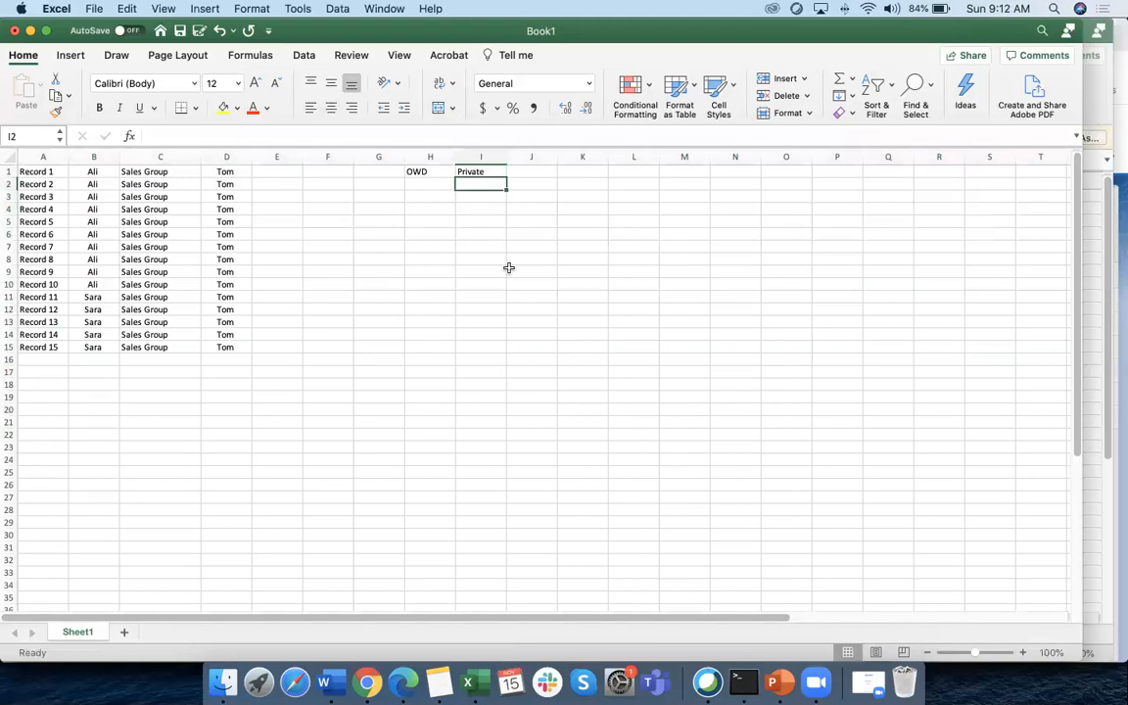
pyautogui.hscroll(1, 459, 243)
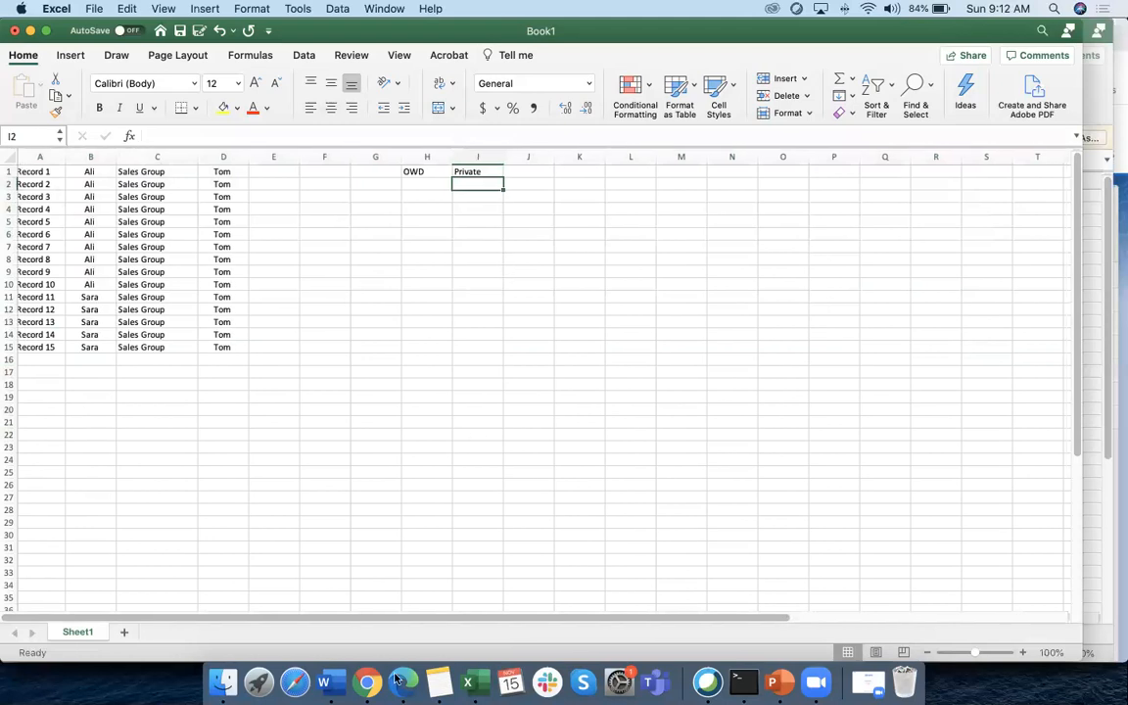
pyautogui.click(333, 684)
pyautogui.scroll(-3, 296, 465)
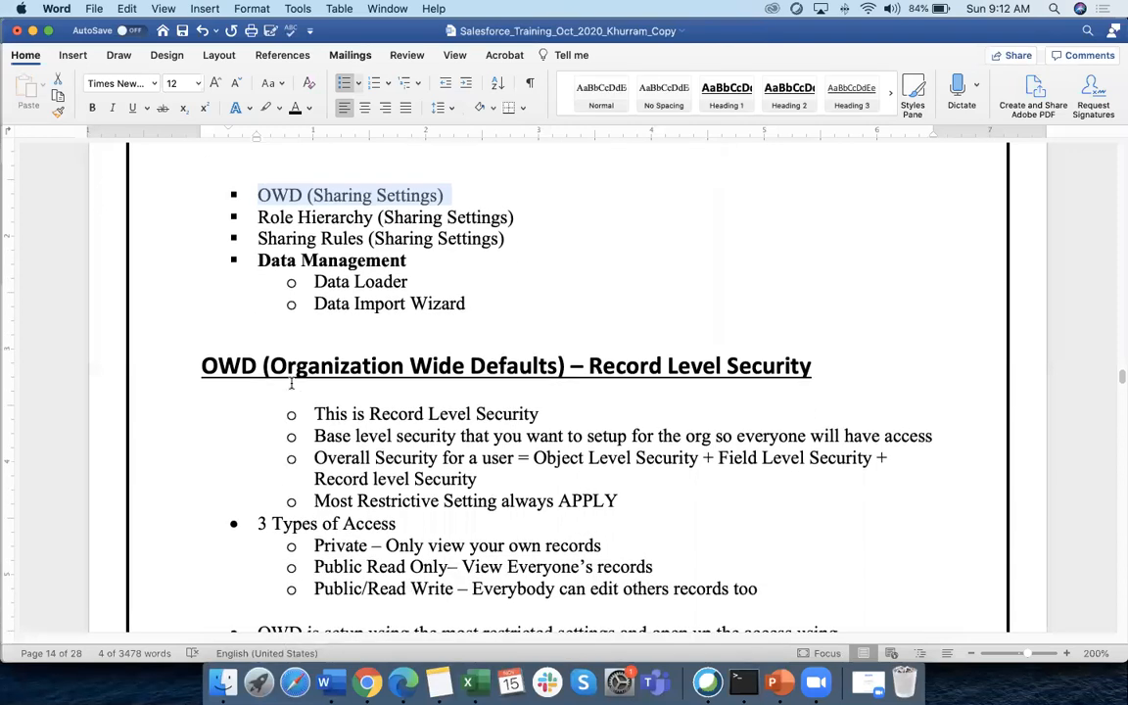
pyautogui.scroll(-2, 295, 381)
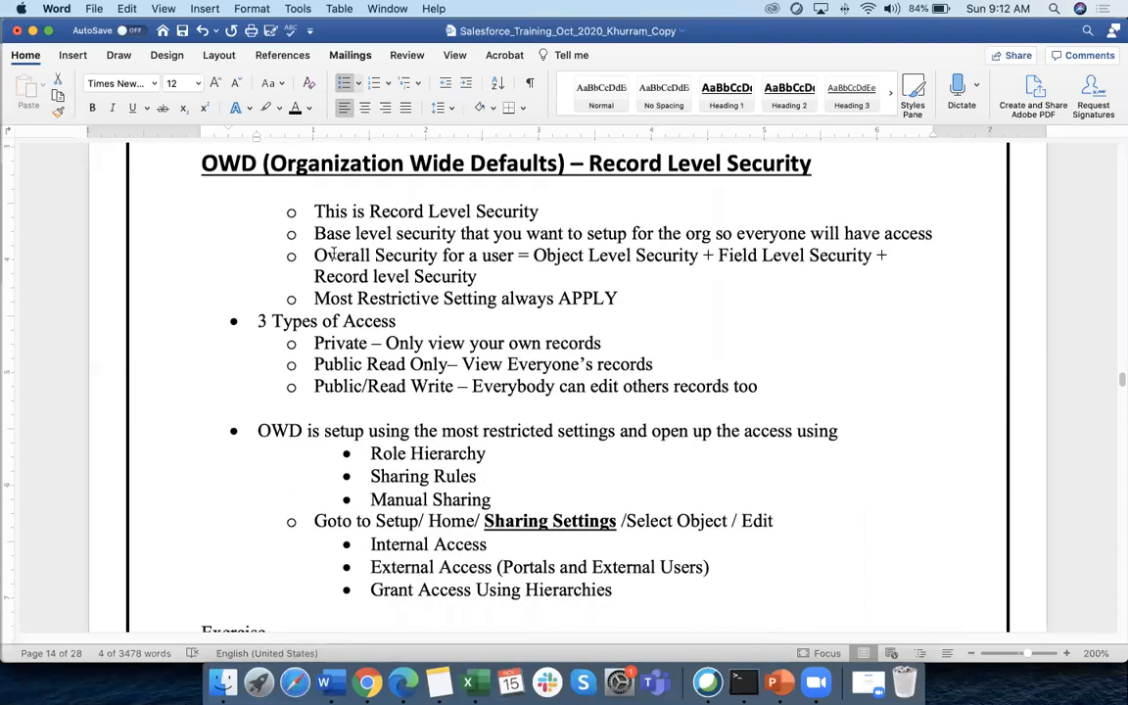
pyautogui.moveTo(314, 212); pyautogui.dragTo(539, 211)
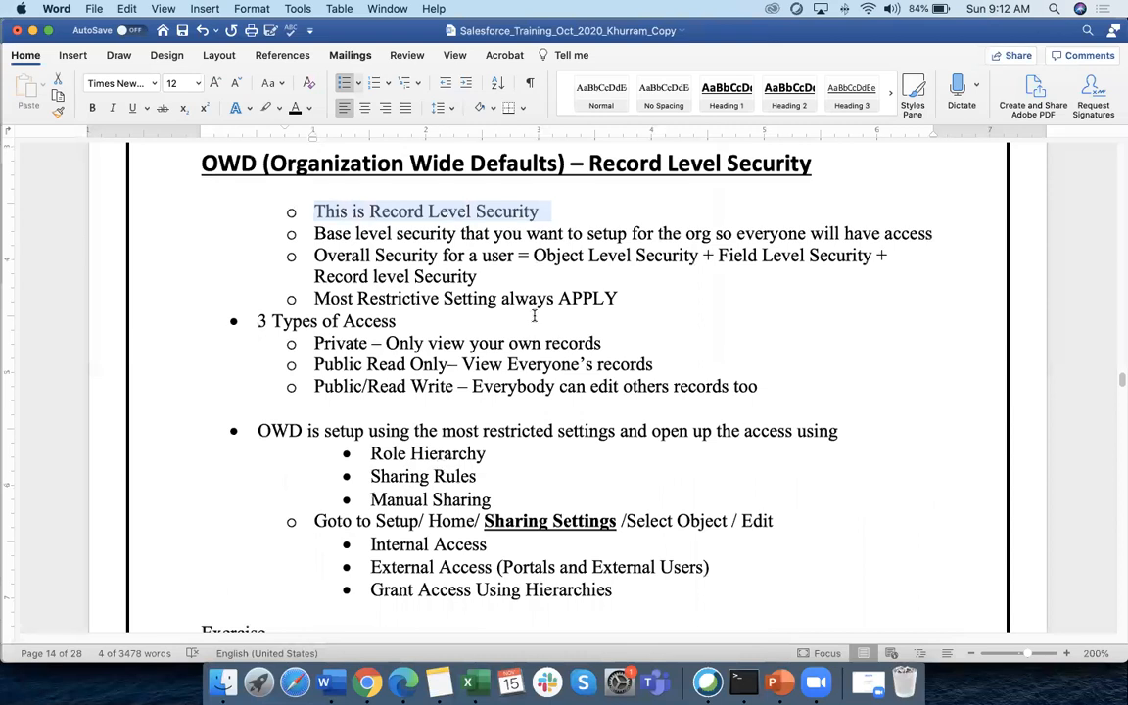
pyautogui.press('super+Tab')
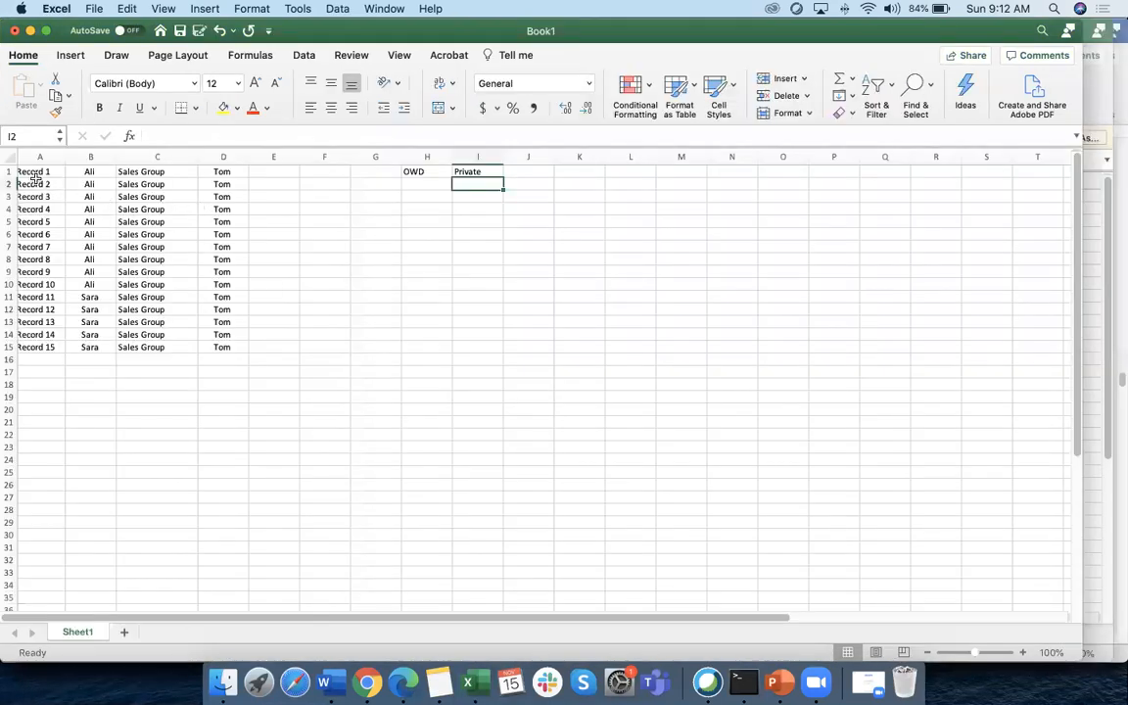
pyautogui.click(36, 182)
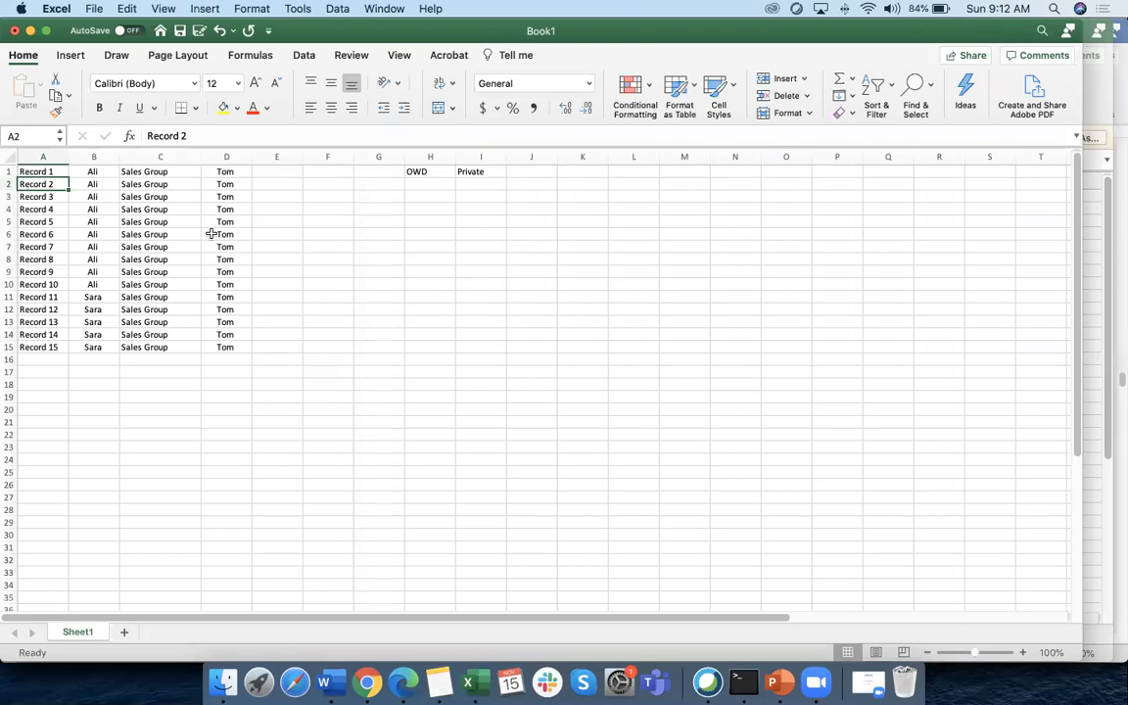
pyautogui.press('super+Tab')
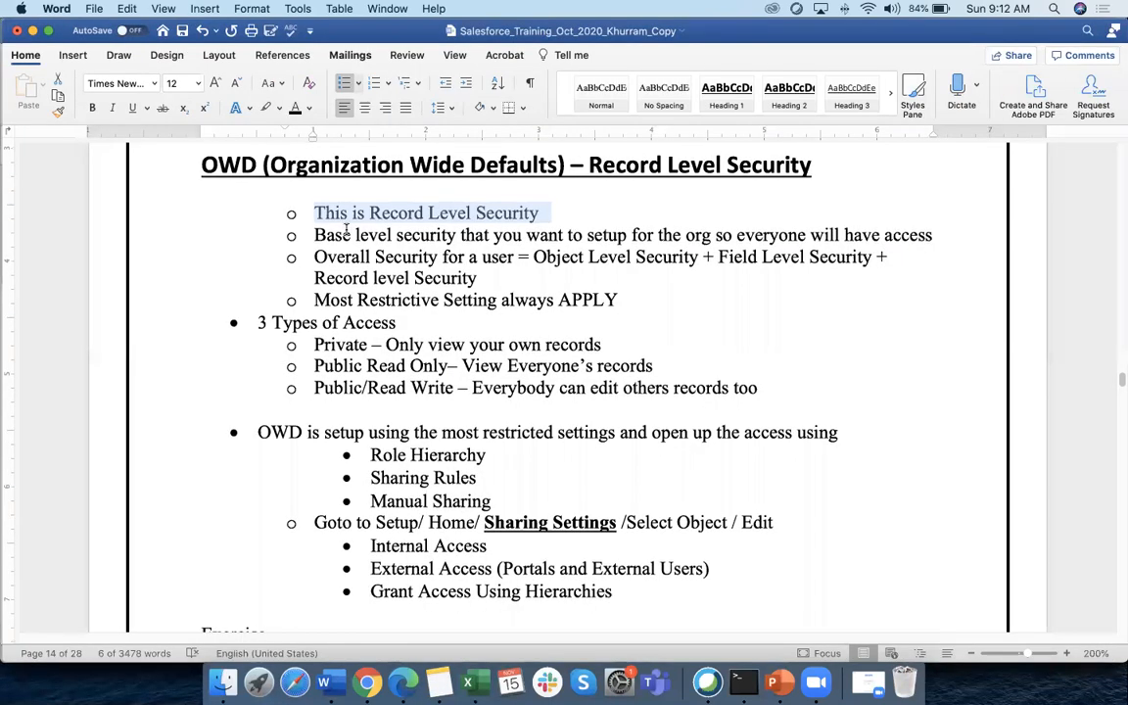
pyautogui.click(391, 212)
pyautogui.moveTo(311, 210); pyautogui.dragTo(470, 207)
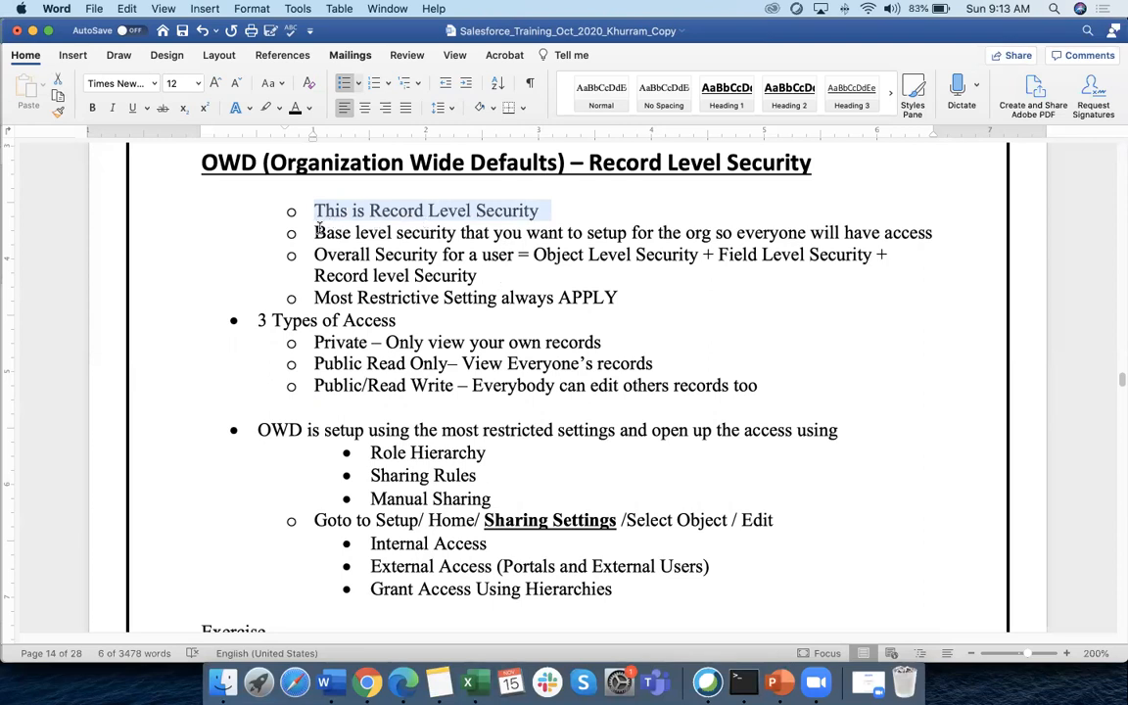
pyautogui.moveTo(316, 226); pyautogui.dragTo(927, 227)
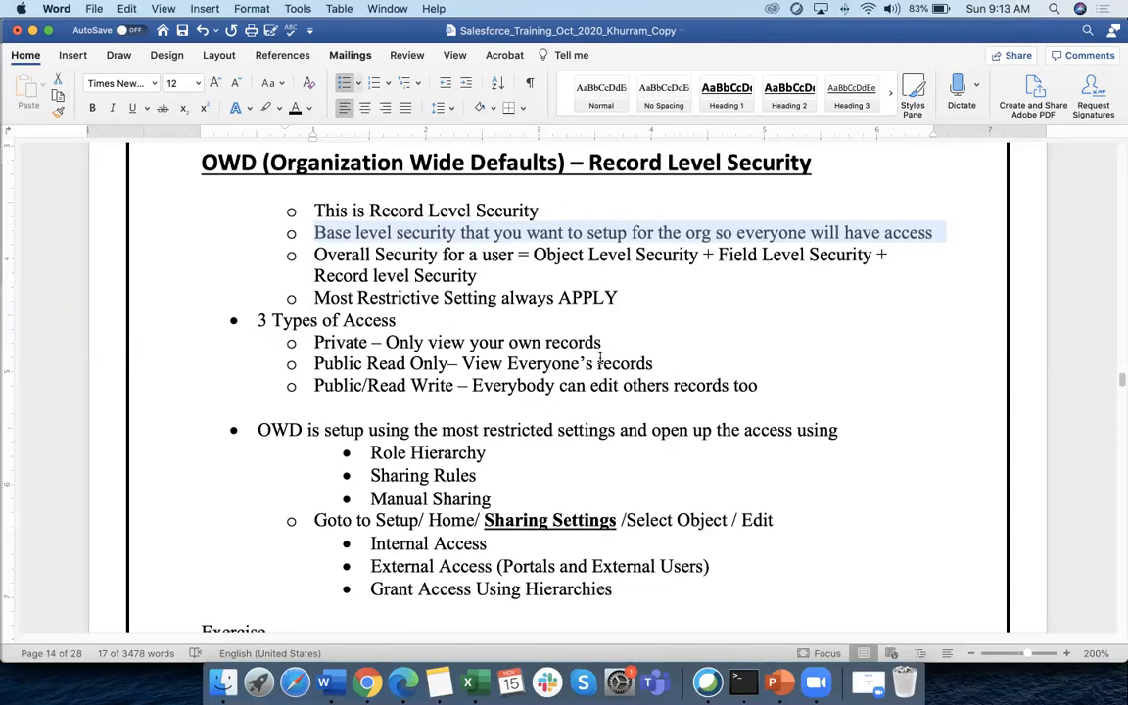
pyautogui.scroll(-4, 600, 357)
pyautogui.scroll(4, 472, 222)
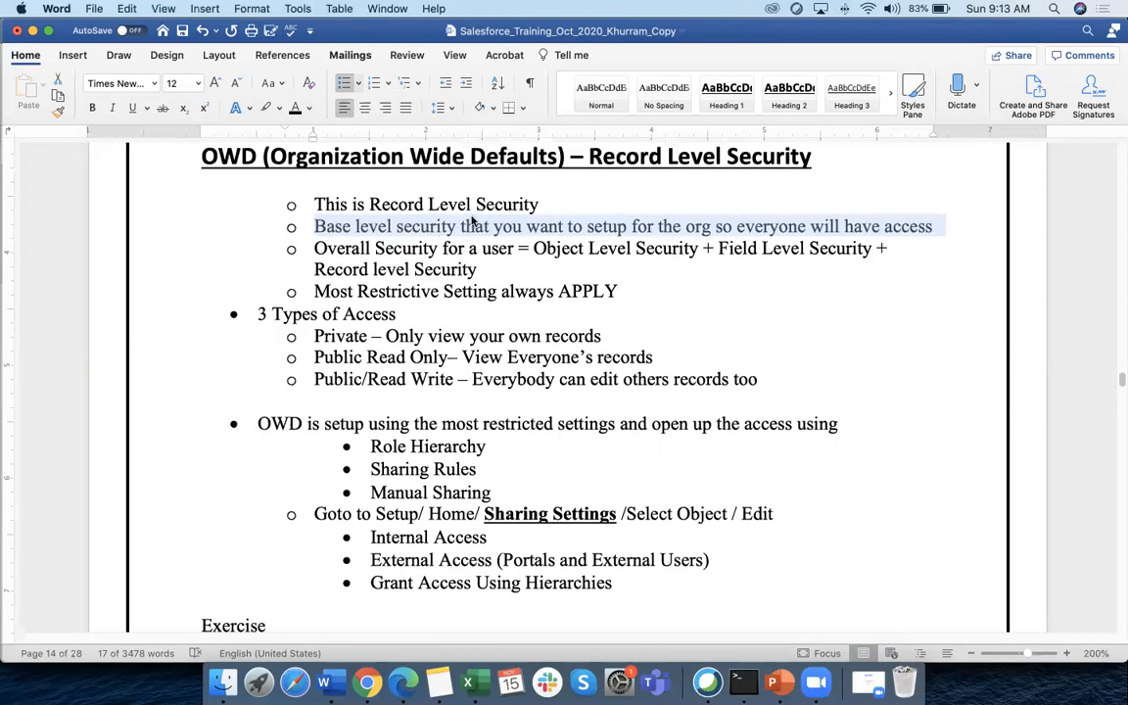
pyautogui.moveTo(534, 248); pyautogui.dragTo(836, 272)
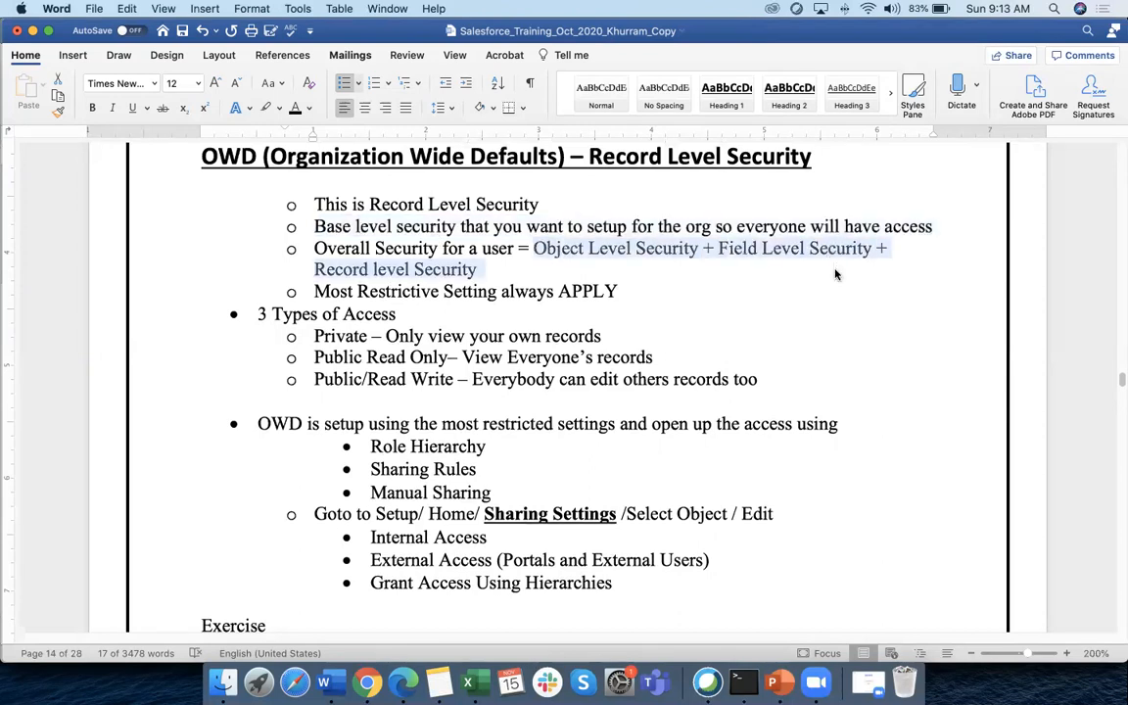
pyautogui.click(490, 257)
pyautogui.moveTo(533, 249); pyautogui.dragTo(669, 251)
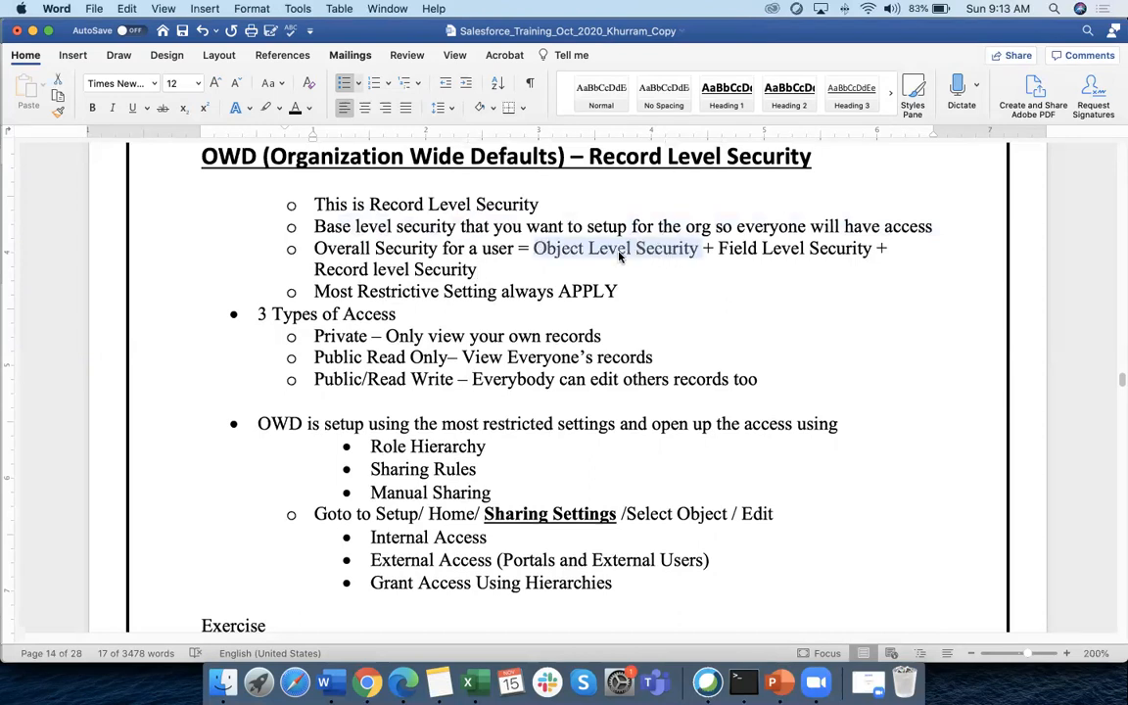
pyautogui.moveTo(719, 248); pyautogui.dragTo(834, 249)
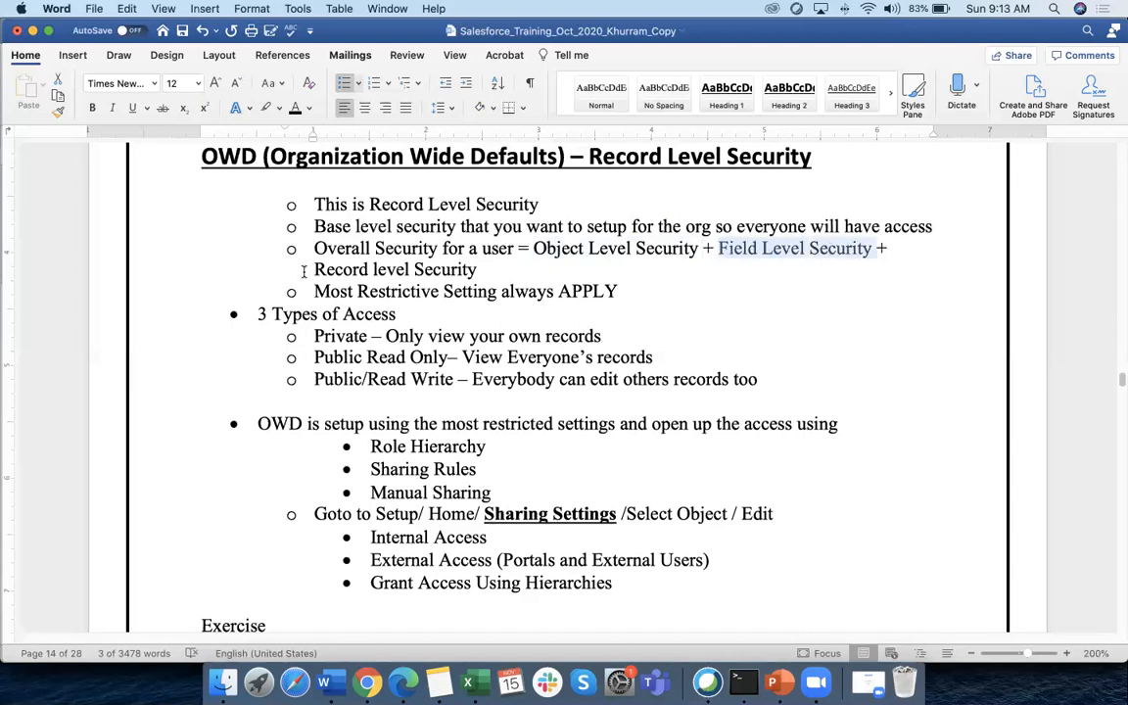
pyautogui.moveTo(313, 269); pyautogui.dragTo(470, 273)
pyautogui.moveTo(533, 249); pyautogui.dragTo(698, 248)
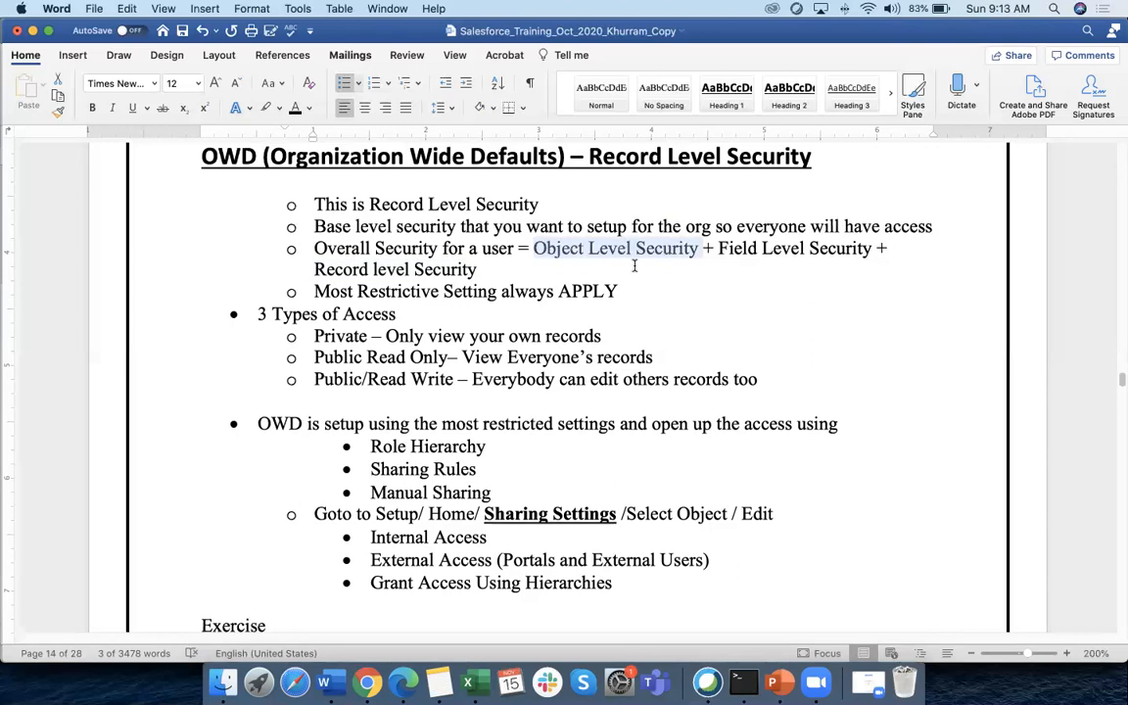
pyautogui.press('super+Tab')
# Point out Record 11 and highlight Field, Record and Object Level Security in the Word formula
pyautogui.click(90, 297)
pyautogui.click(48, 297)
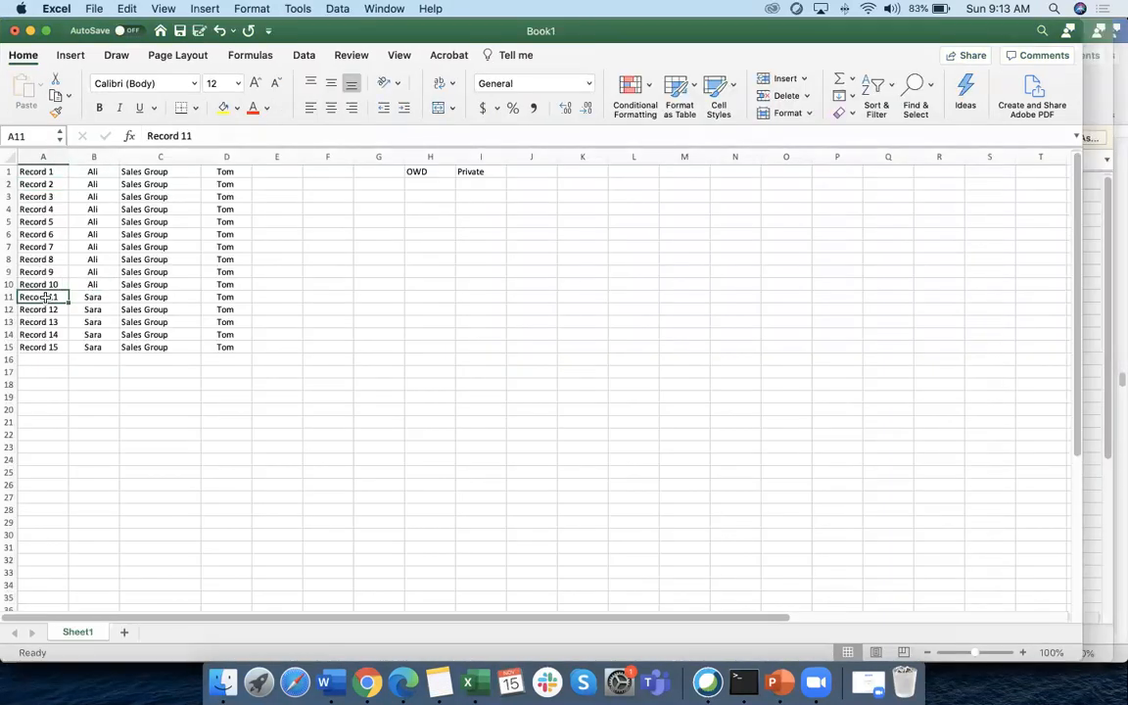
pyautogui.press('super+Tab')
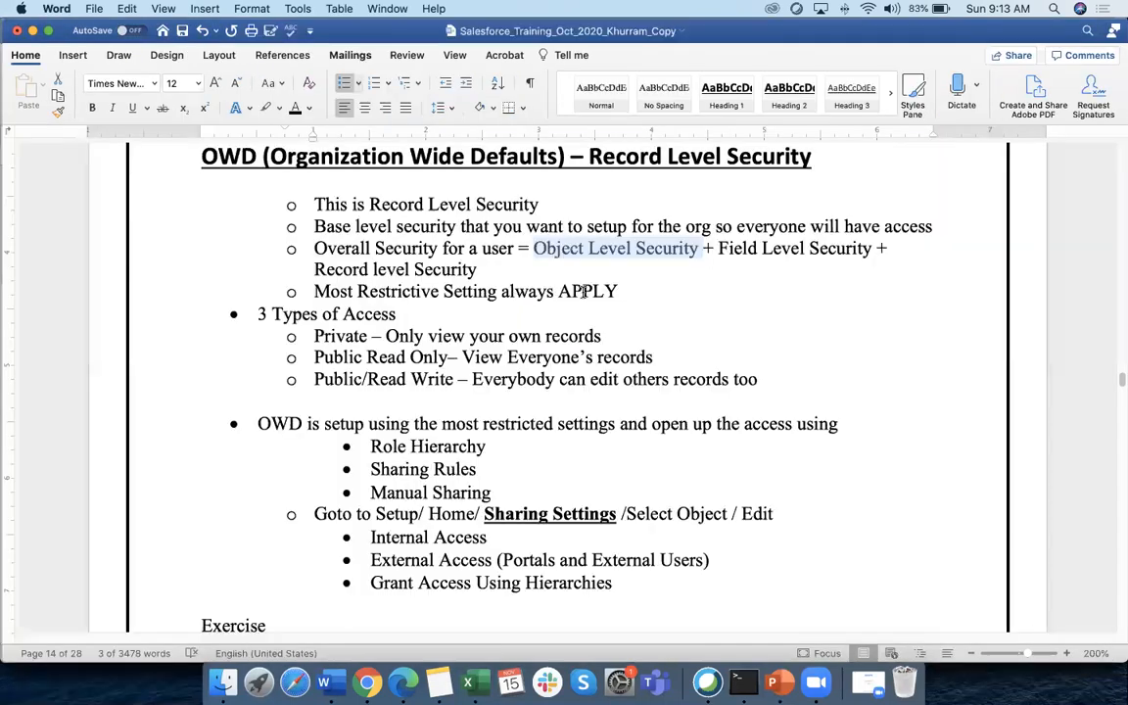
pyautogui.moveTo(719, 249); pyautogui.dragTo(837, 248)
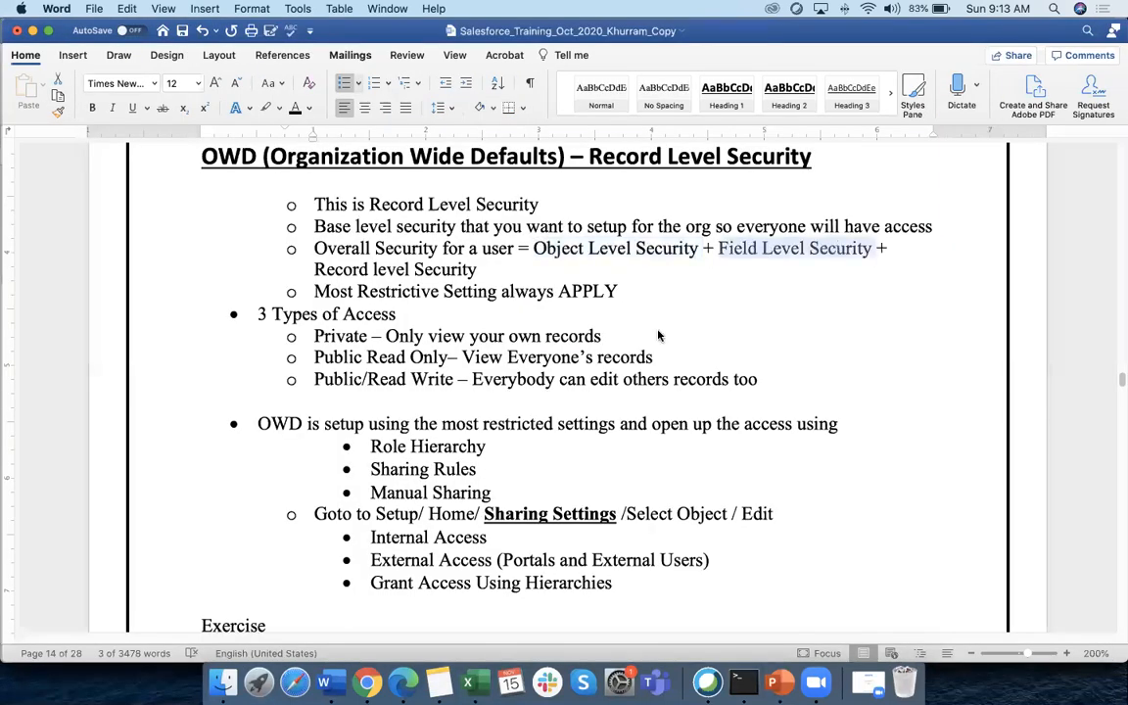
pyautogui.press('super+Tab')
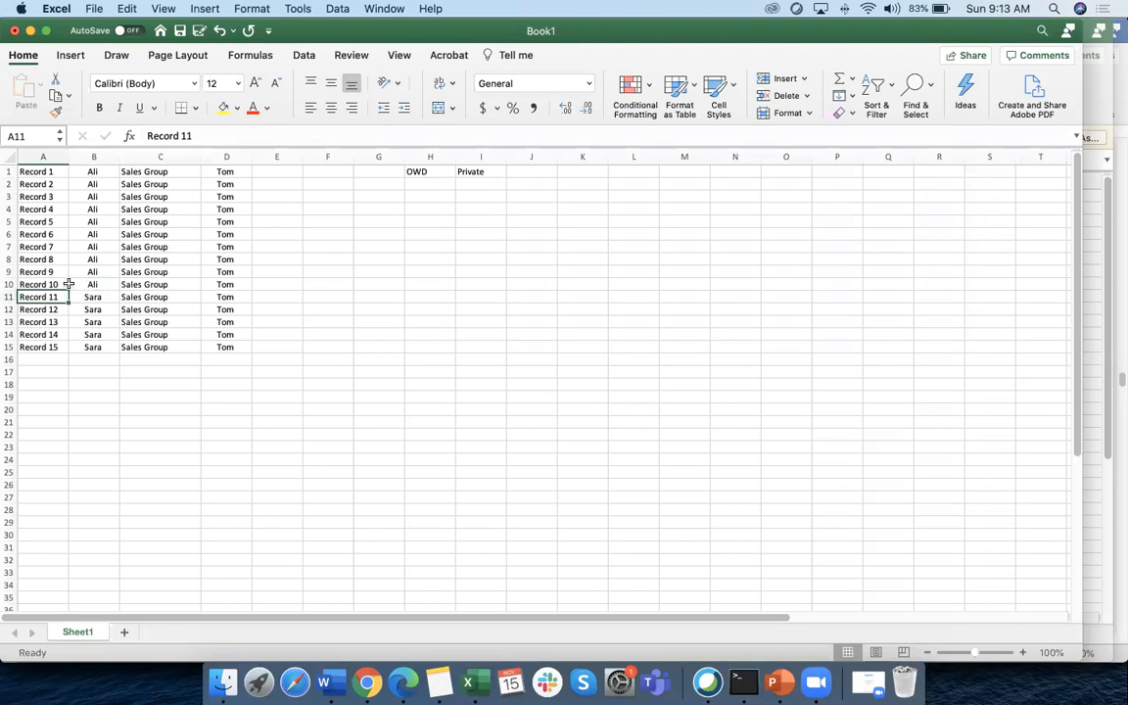
pyautogui.moveTo(12, 284); pyautogui.dragTo(11, 172)
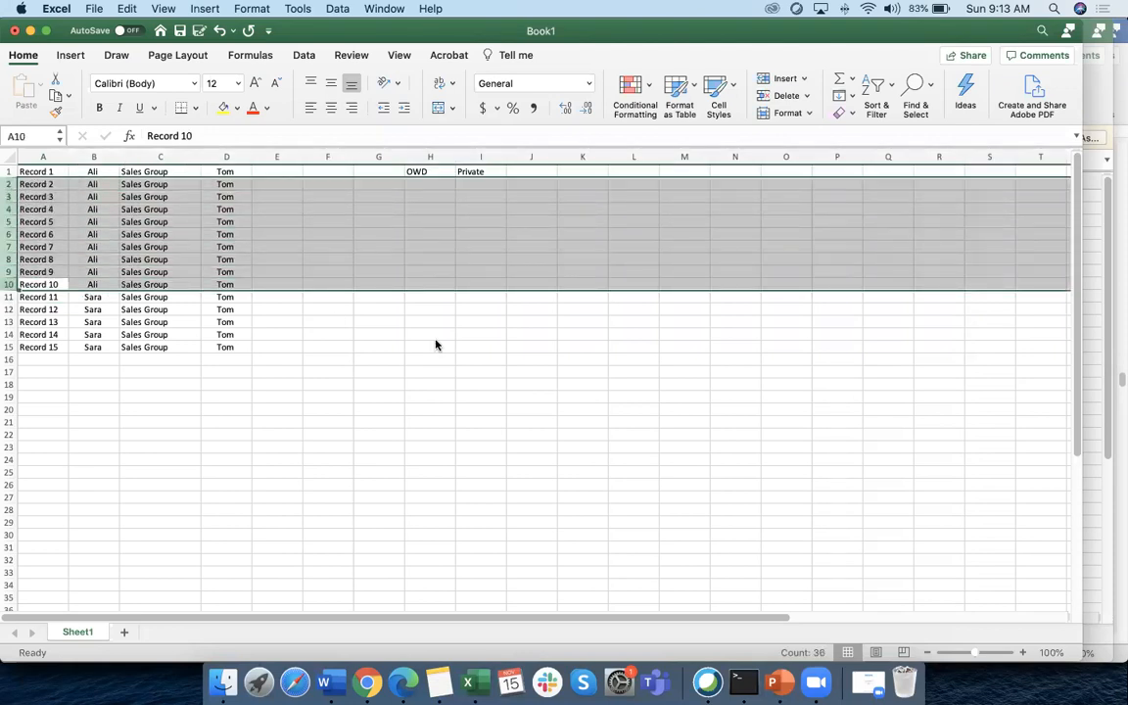
pyautogui.press('super+Tab')
pyautogui.moveTo(315, 269); pyautogui.dragTo(477, 271)
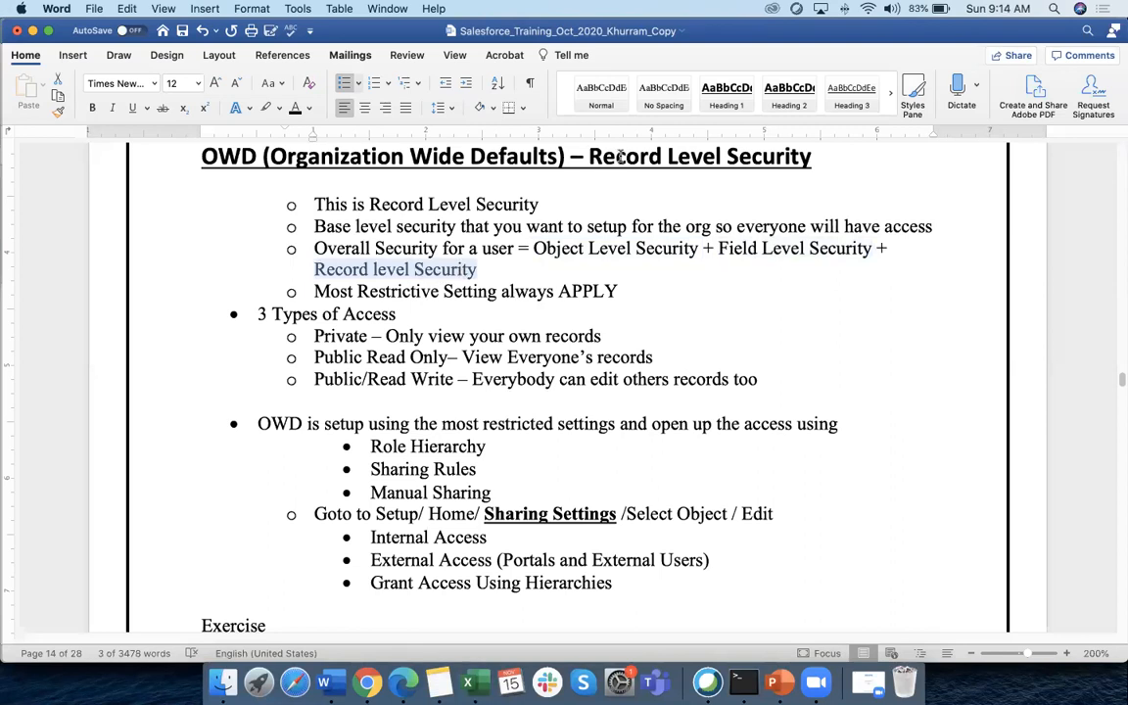
pyautogui.moveTo(534, 247); pyautogui.dragTo(700, 248)
pyautogui.press('super+Tab')
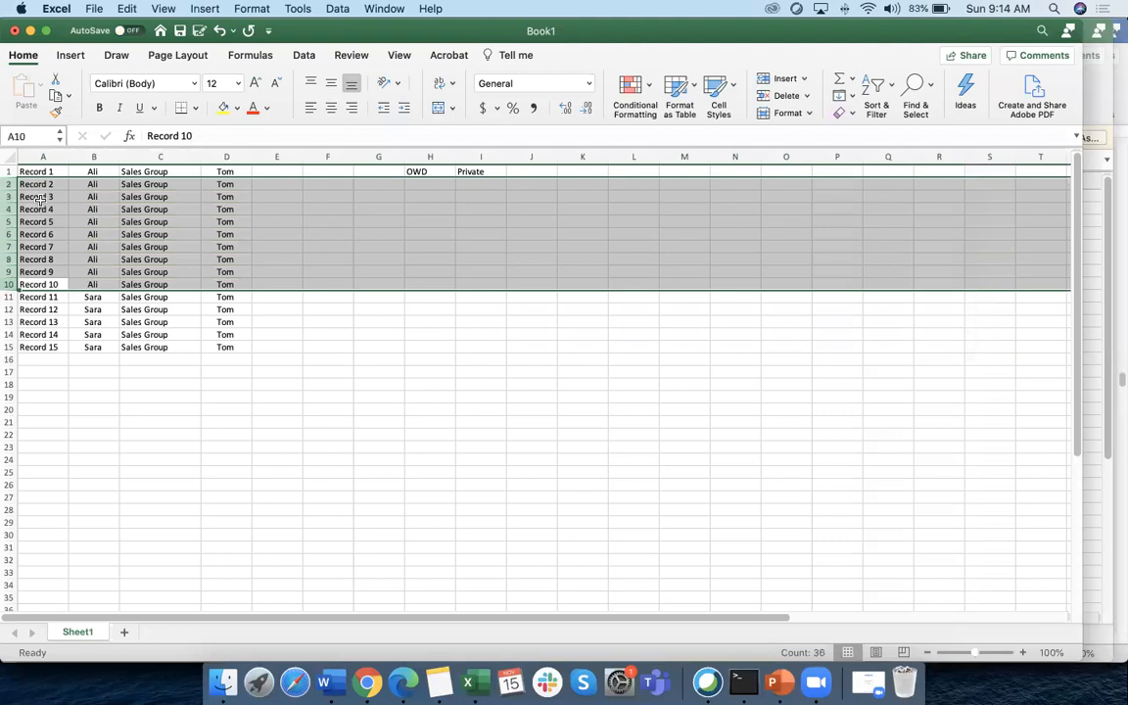
# Reset the worksheet to 100% zoom, re-highlight the security terms, and end on the Word OWD notes
pyautogui.scroll(5, 42, 293)
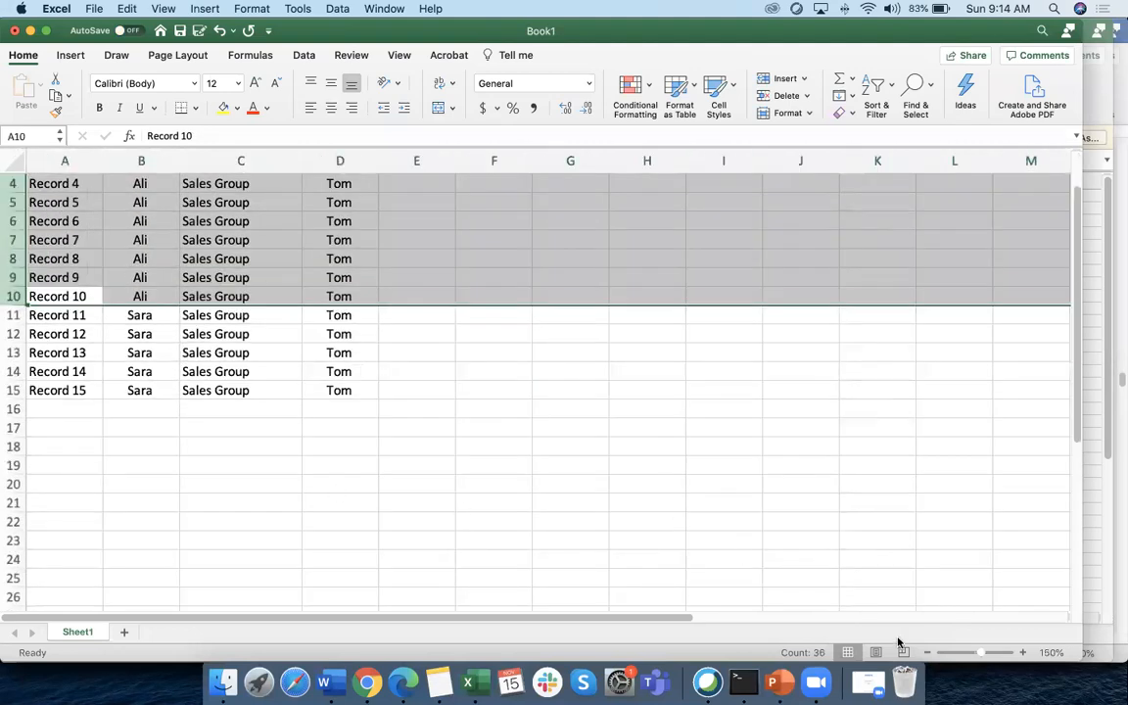
pyautogui.click(927, 652)
pyautogui.click(926, 652)
pyautogui.click(926, 653)
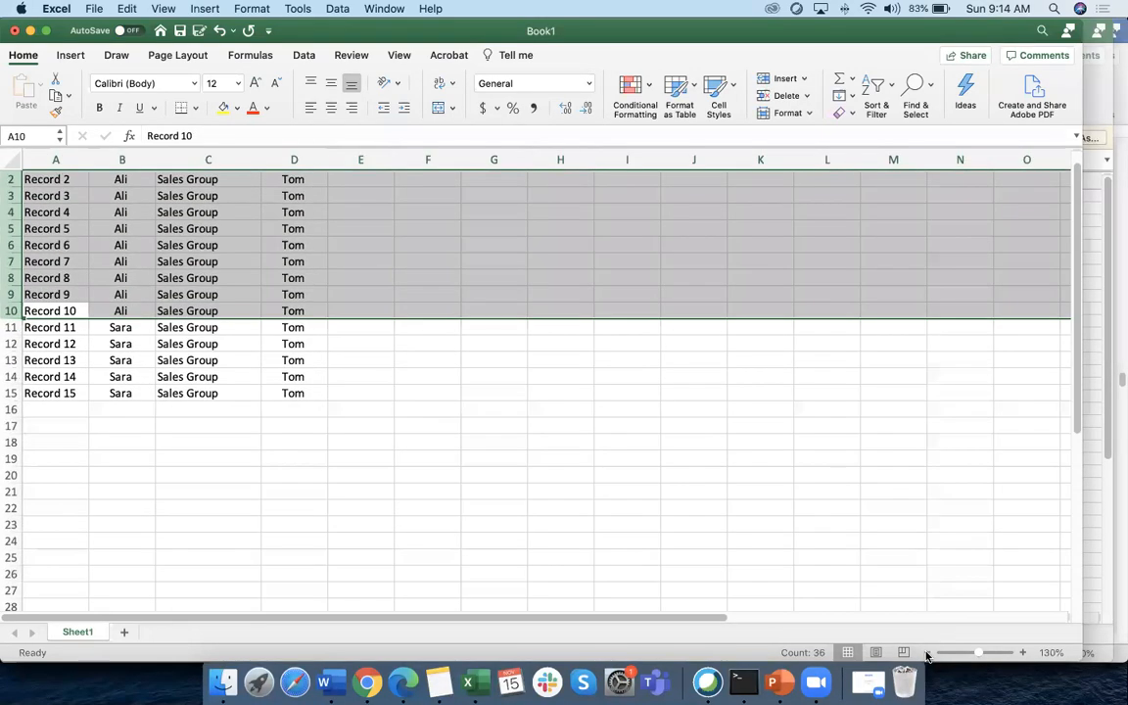
pyautogui.click(926, 653)
pyautogui.click(926, 653)
pyautogui.click(39, 274)
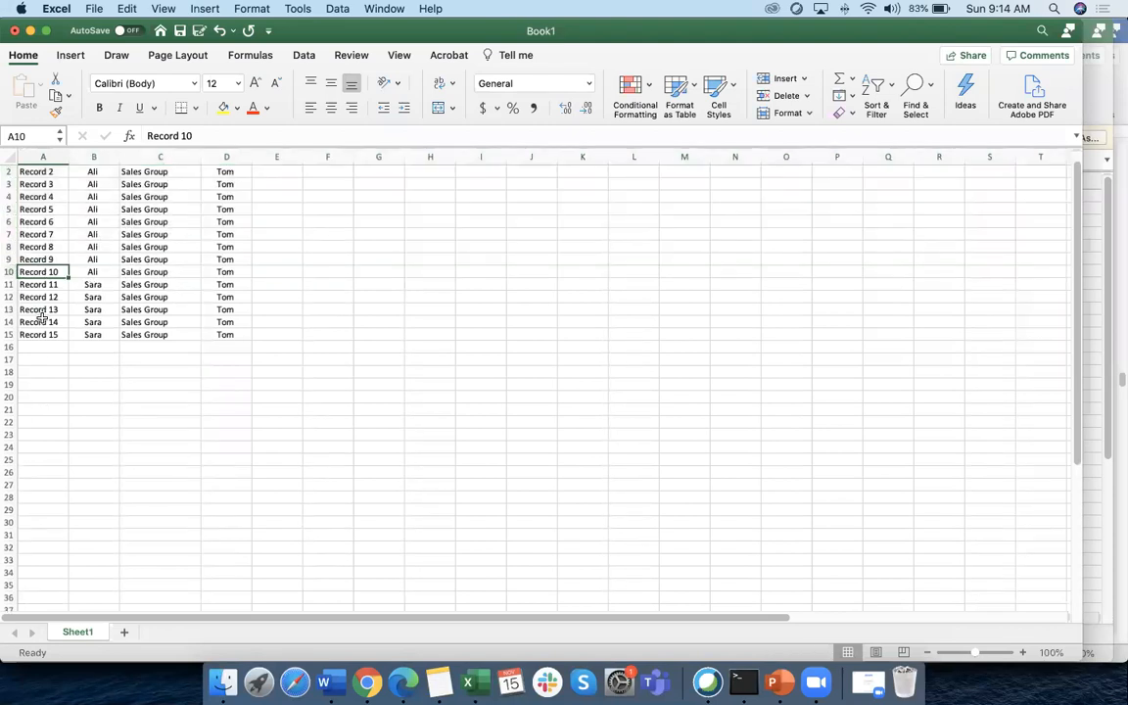
pyautogui.press('super+Tab')
pyautogui.moveTo(720, 248); pyautogui.dragTo(871, 248)
pyautogui.moveTo(313, 269); pyautogui.dragTo(416, 266)
pyautogui.press('super+Tab')
pyautogui.moveTo(12, 271); pyautogui.dragTo(12, 168)
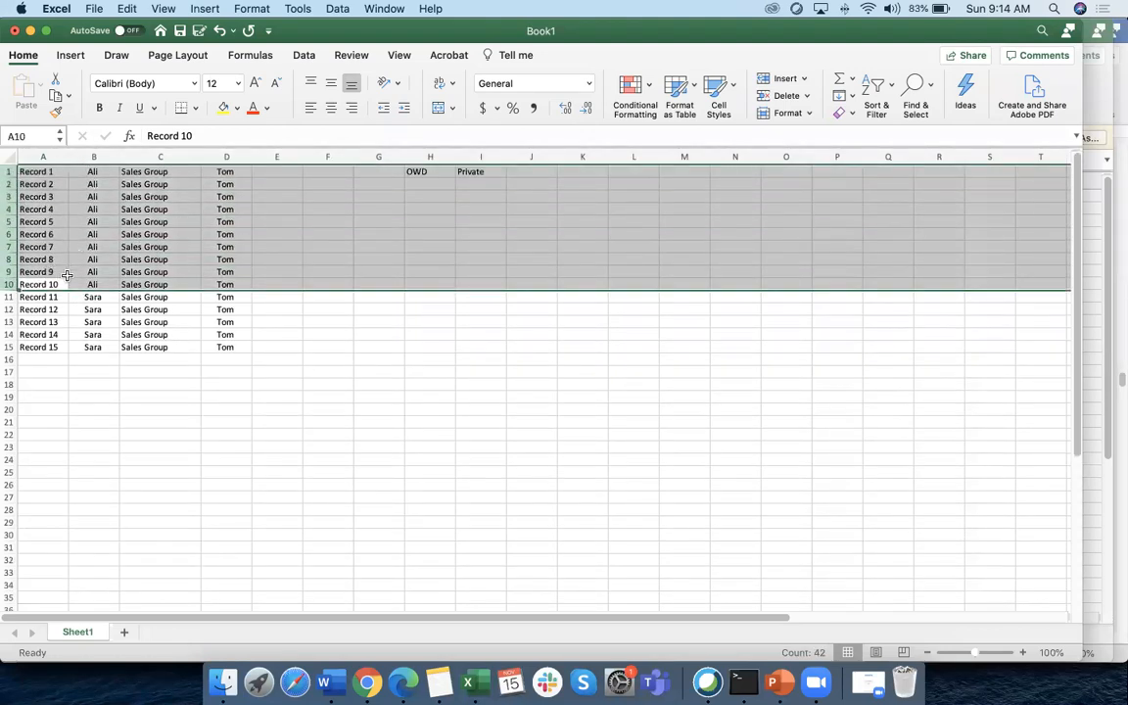
pyautogui.press('super+Tab')
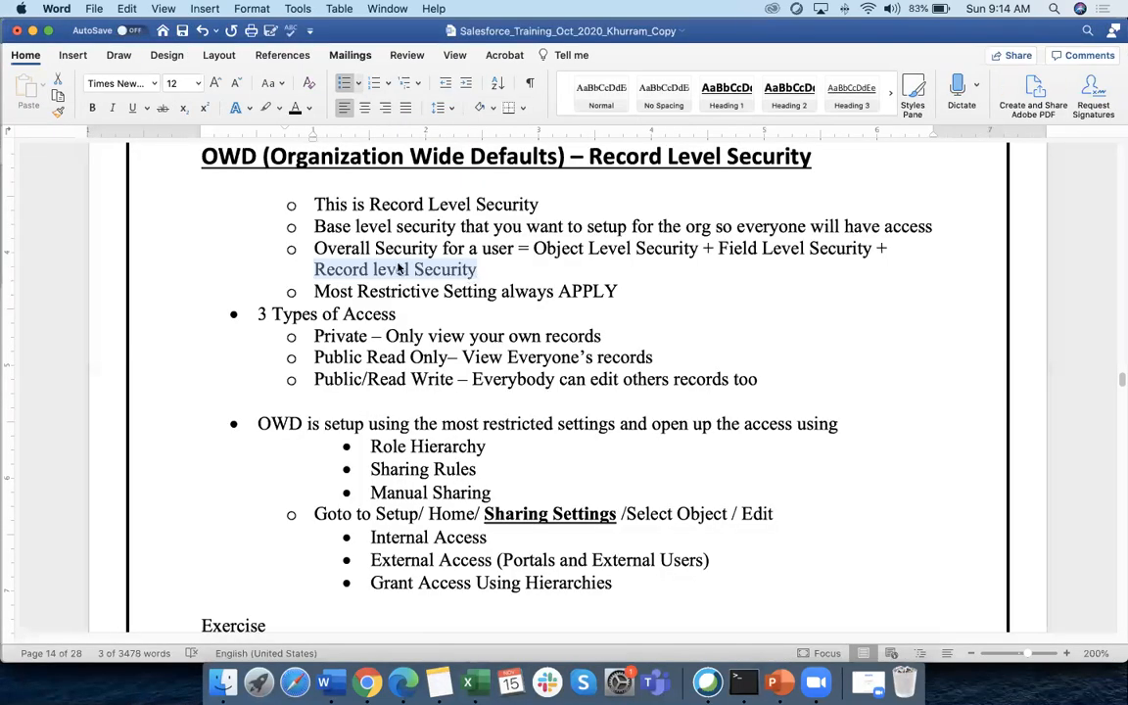
# Highlight 'Record level Security' in yellow, then select the restrictive-setting and access-type lines in the notes
pyautogui.moveTo(319, 270); pyautogui.dragTo(427, 270)
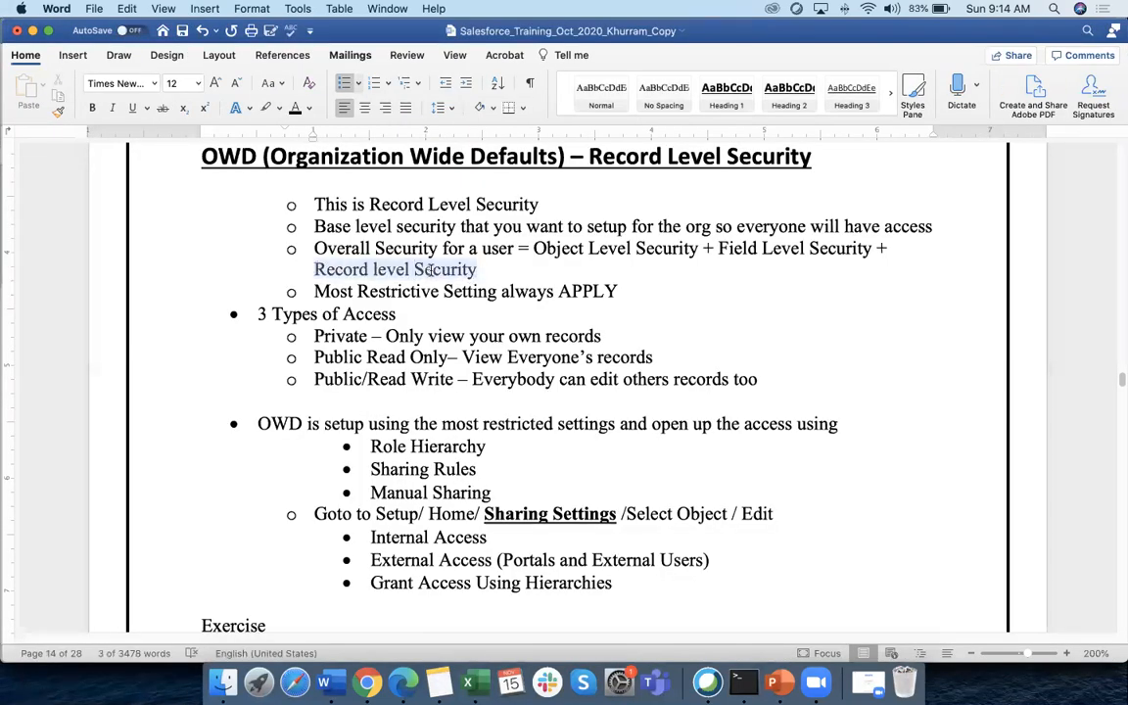
pyautogui.click(279, 107)
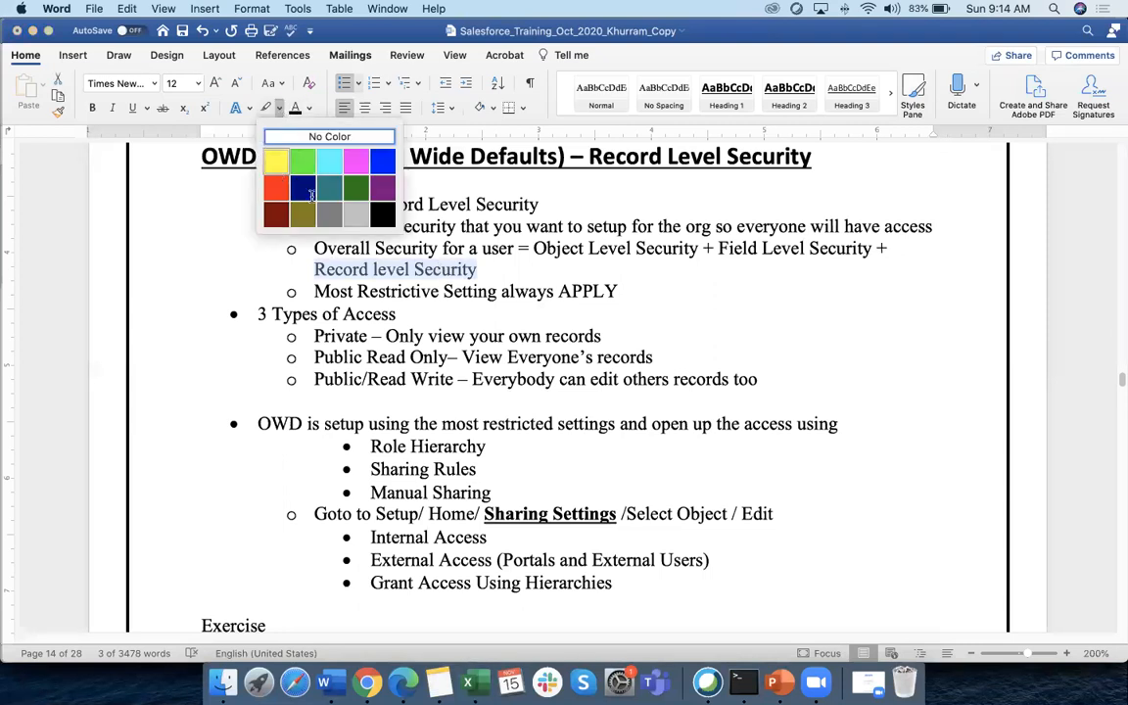
pyautogui.click(276, 163)
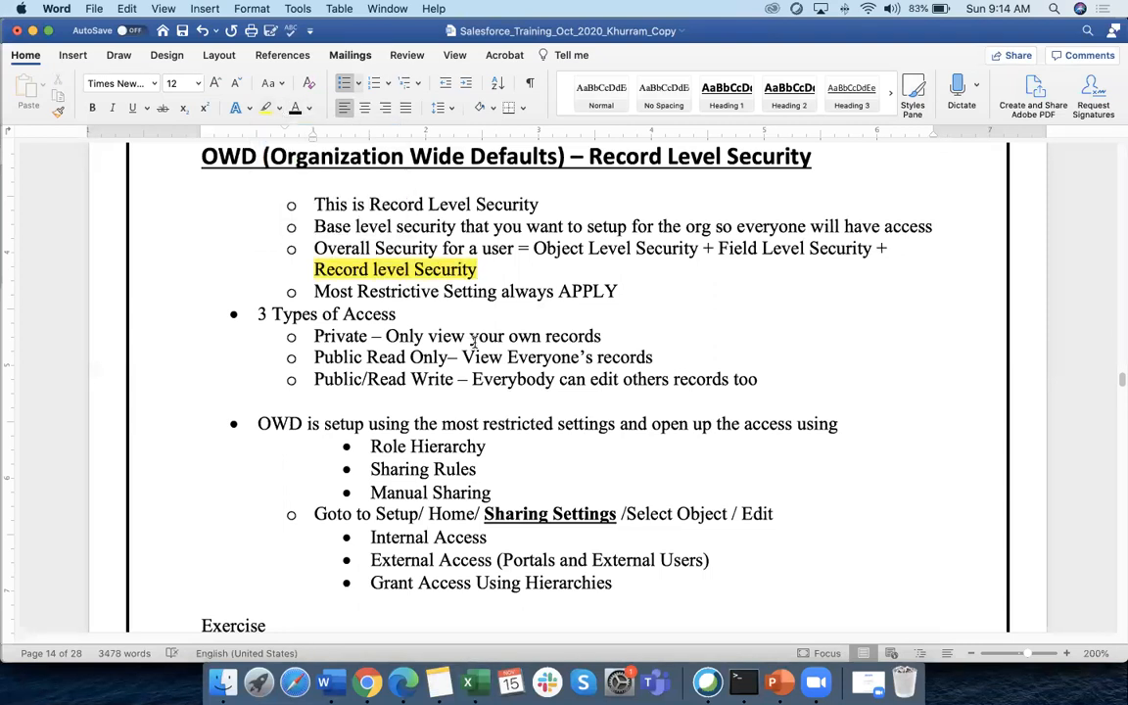
pyautogui.moveTo(353, 287); pyautogui.dragTo(597, 293)
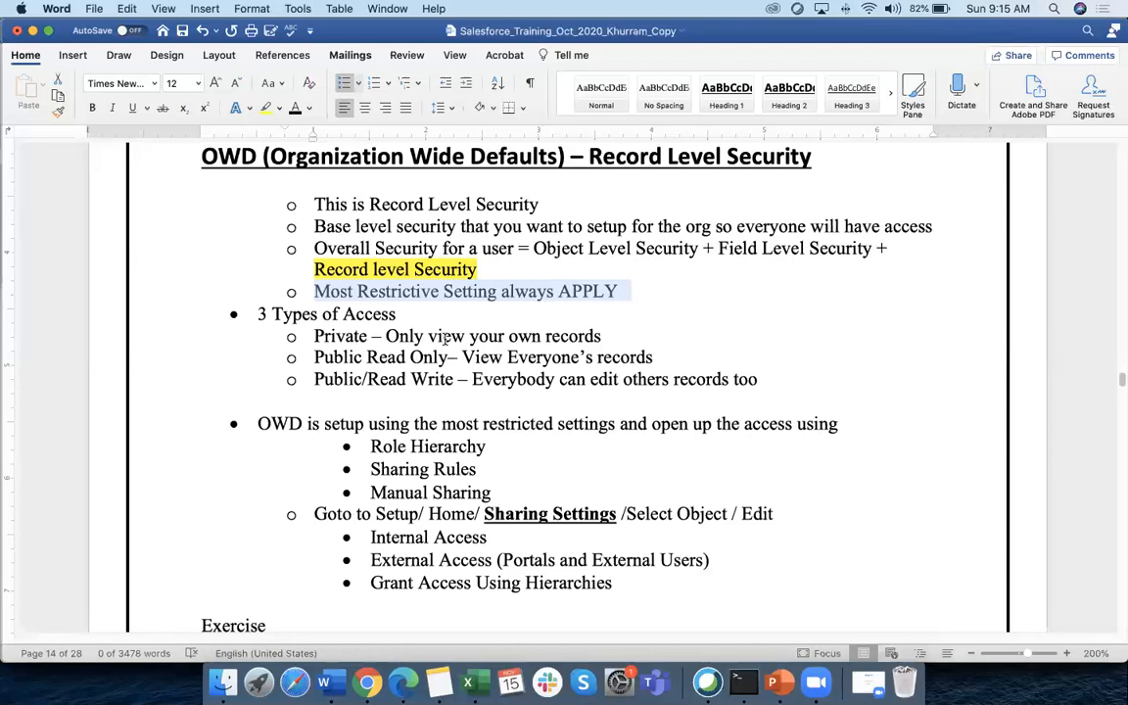
pyautogui.scroll(-5, 421, 293)
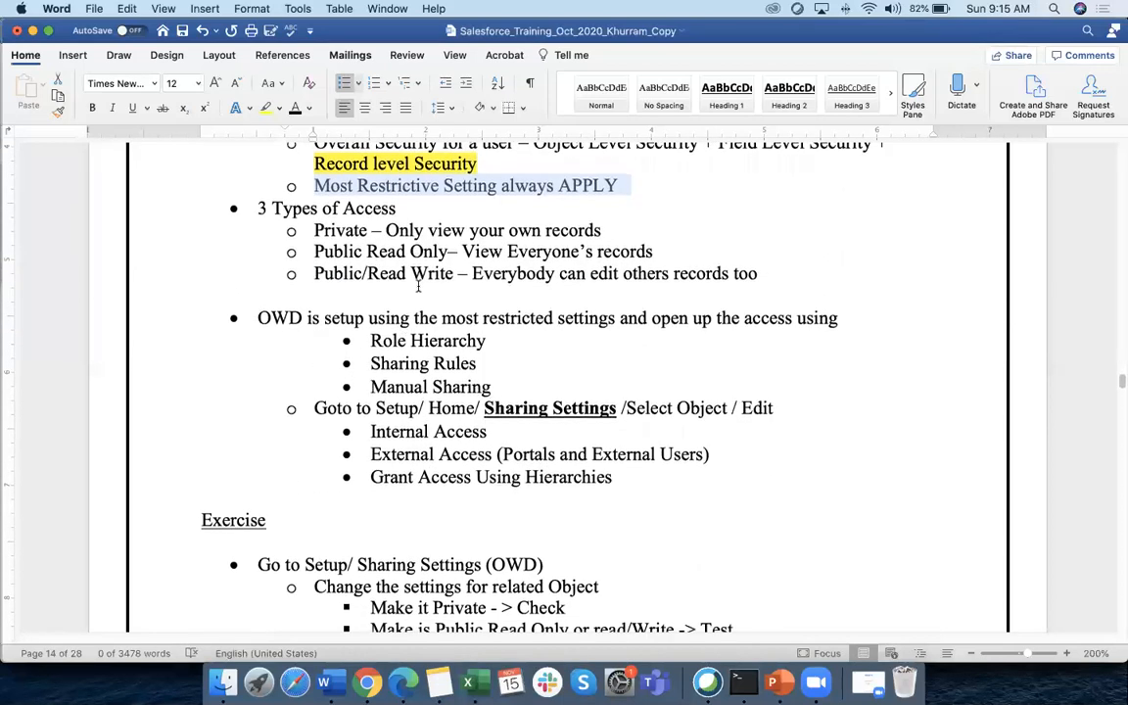
pyautogui.moveTo(258, 208); pyautogui.dragTo(395, 208)
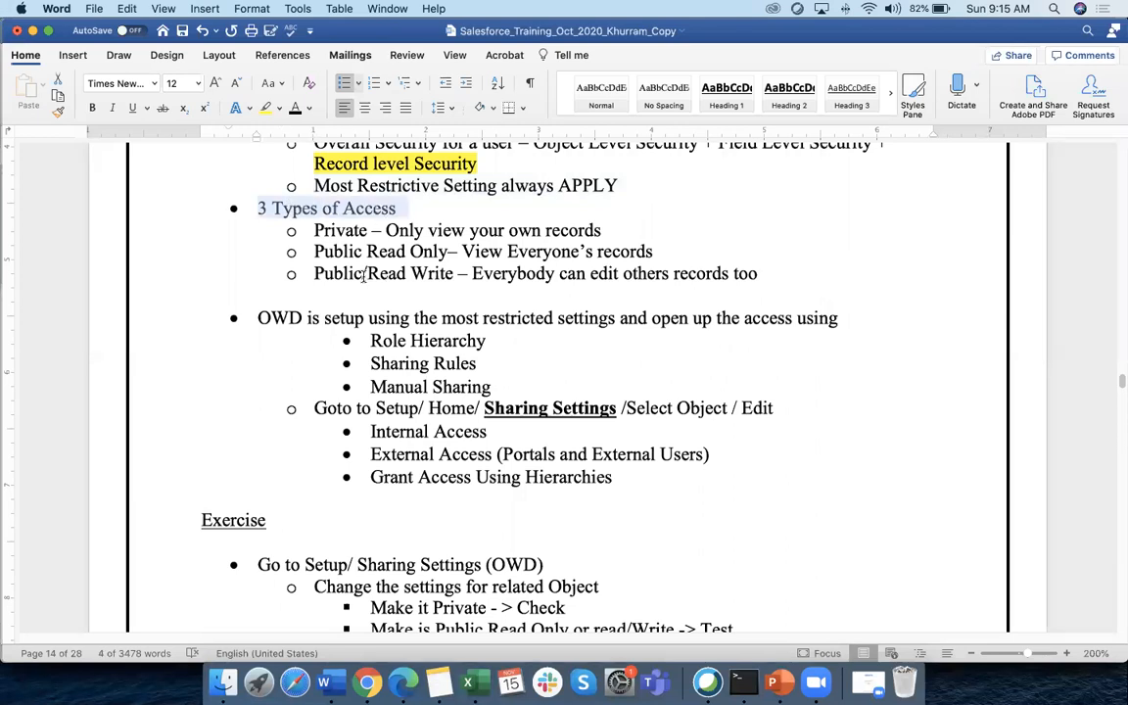
pyautogui.moveTo(314, 230); pyautogui.dragTo(583, 229)
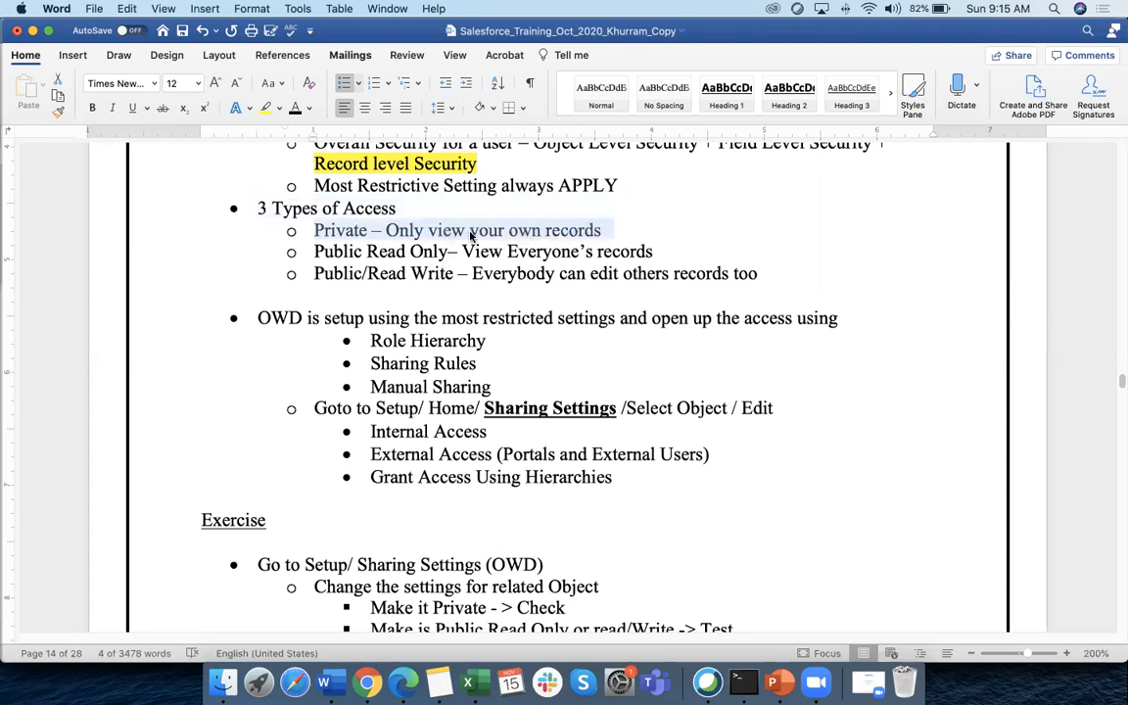
# In Book1, clear the owner values from column D and select Records 4 and 12
pyautogui.press('super+Tab')
pyautogui.click(268, 172)
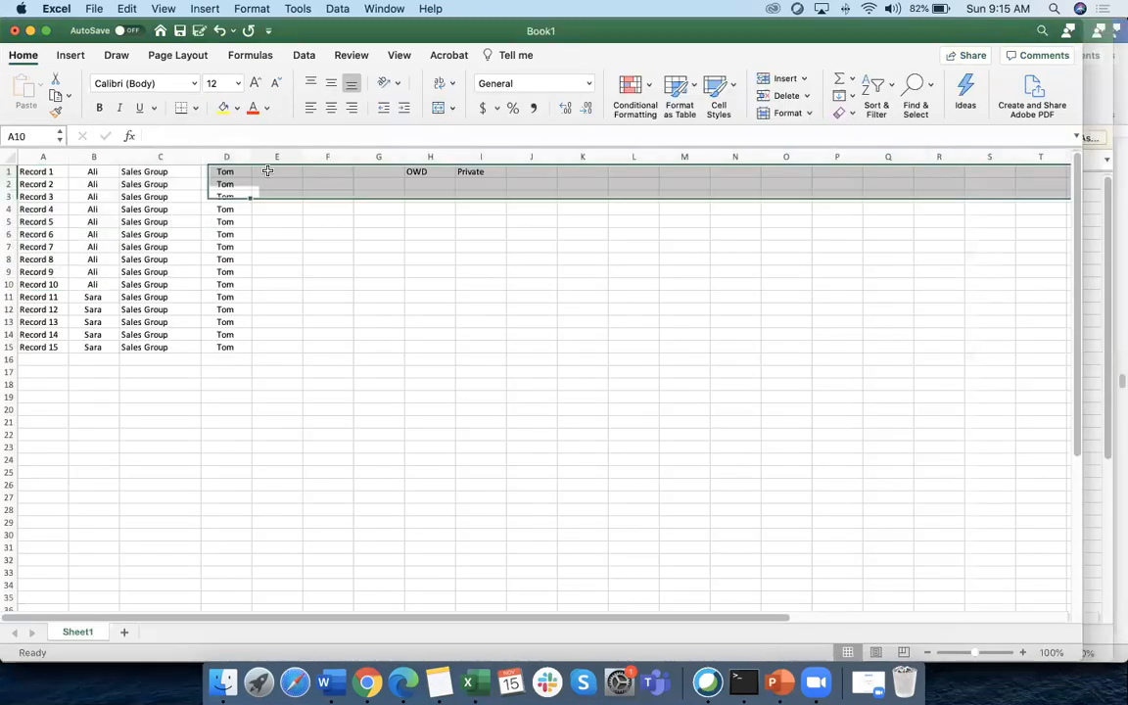
pyautogui.moveTo(233, 172); pyautogui.dragTo(234, 347)
pyautogui.press('Delete')
pyautogui.moveTo(96, 209); pyautogui.dragTo(31, 209)
pyautogui.moveTo(77, 311); pyautogui.dragTo(48, 314)
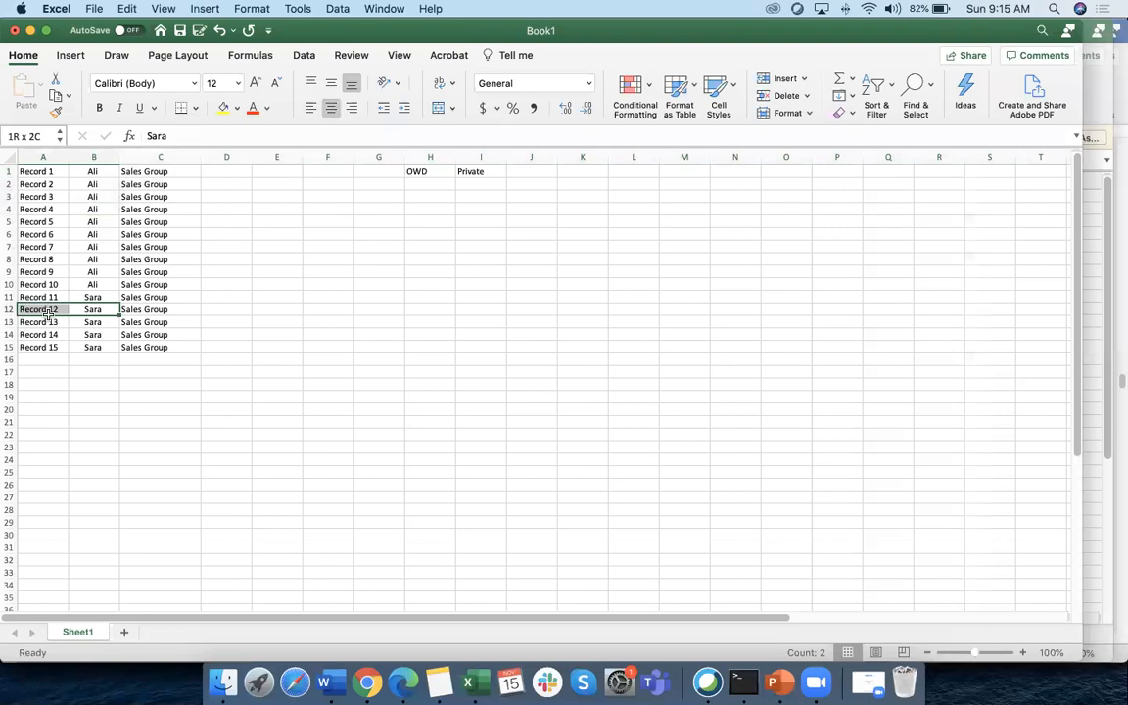
# Back in Word, select the Sharing Rules, Manual Sharing and Public Read Only lines
pyautogui.press('super+Tab')
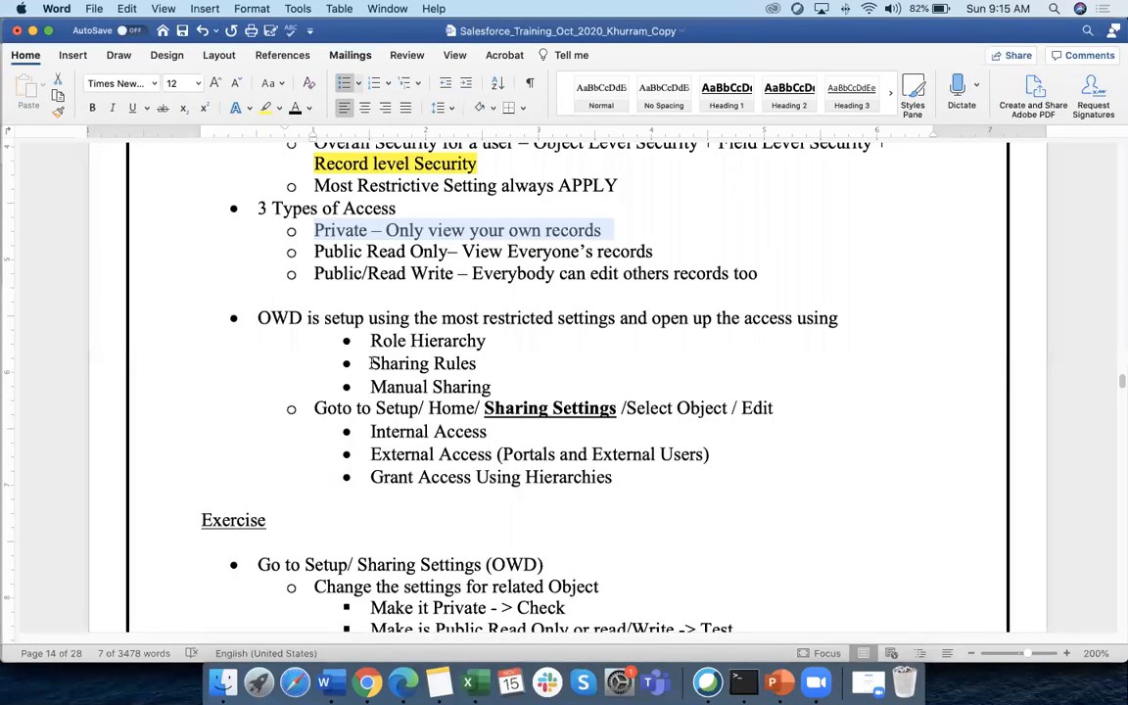
pyautogui.moveTo(371, 363); pyautogui.dragTo(477, 364)
pyautogui.moveTo(371, 386); pyautogui.dragTo(499, 392)
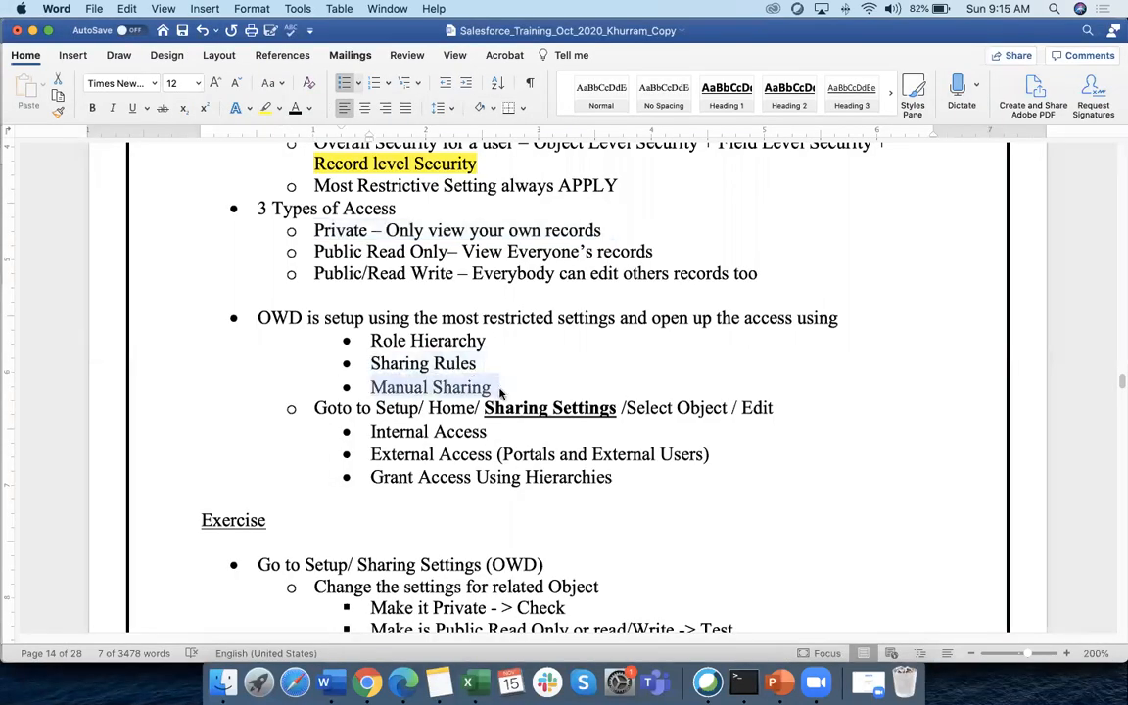
pyautogui.scroll(1, 383, 321)
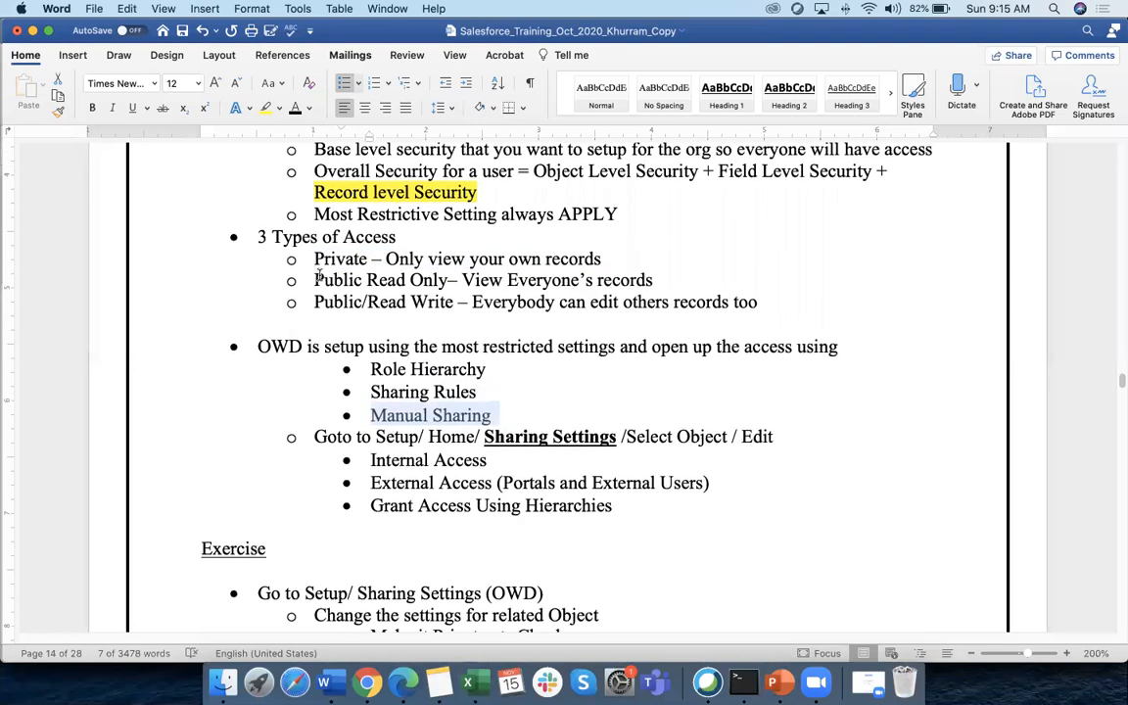
pyautogui.moveTo(315, 280); pyautogui.dragTo(447, 281)
pyautogui.press('super+Tab')
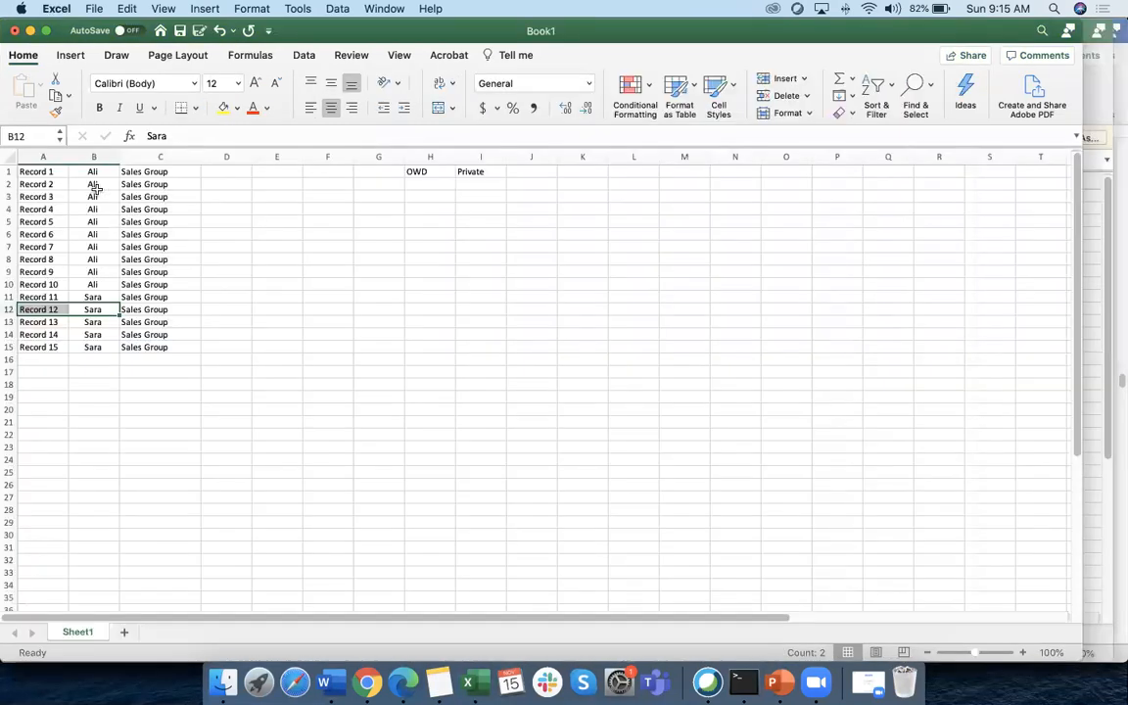
# Select all records with their owners, then the first ten records and column A
pyautogui.moveTo(93, 172); pyautogui.dragTo(47, 343)
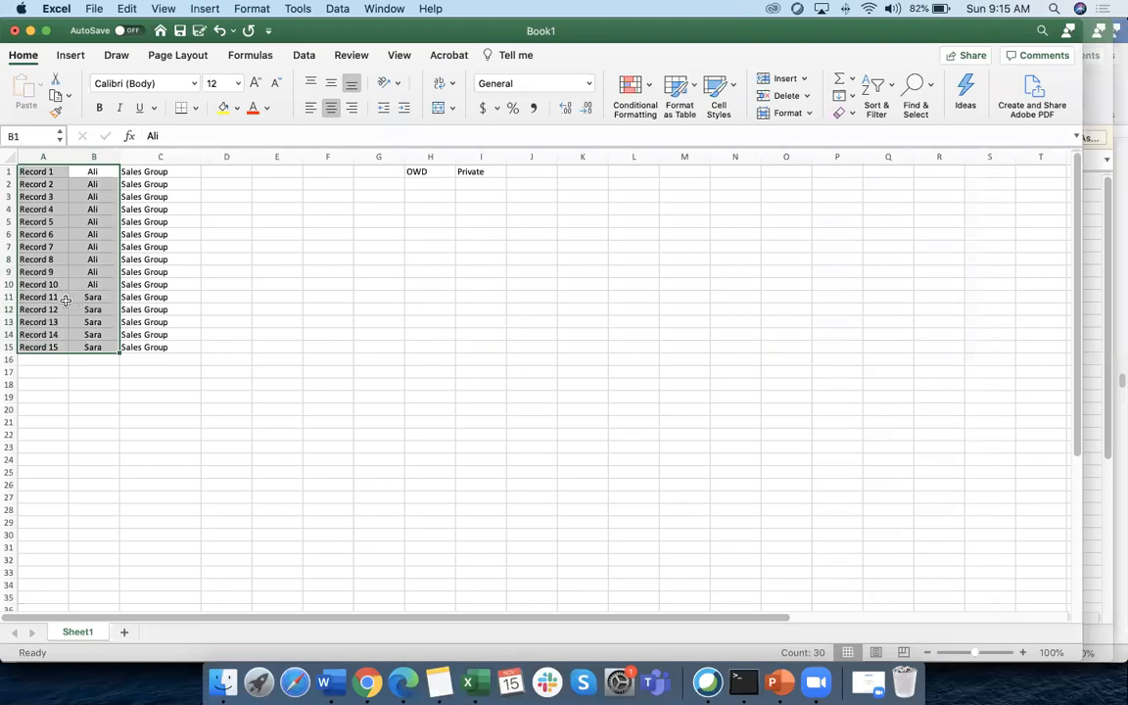
pyautogui.click(12, 301)
pyautogui.moveTo(12, 284); pyautogui.dragTo(45, 157)
pyautogui.click(45, 156)
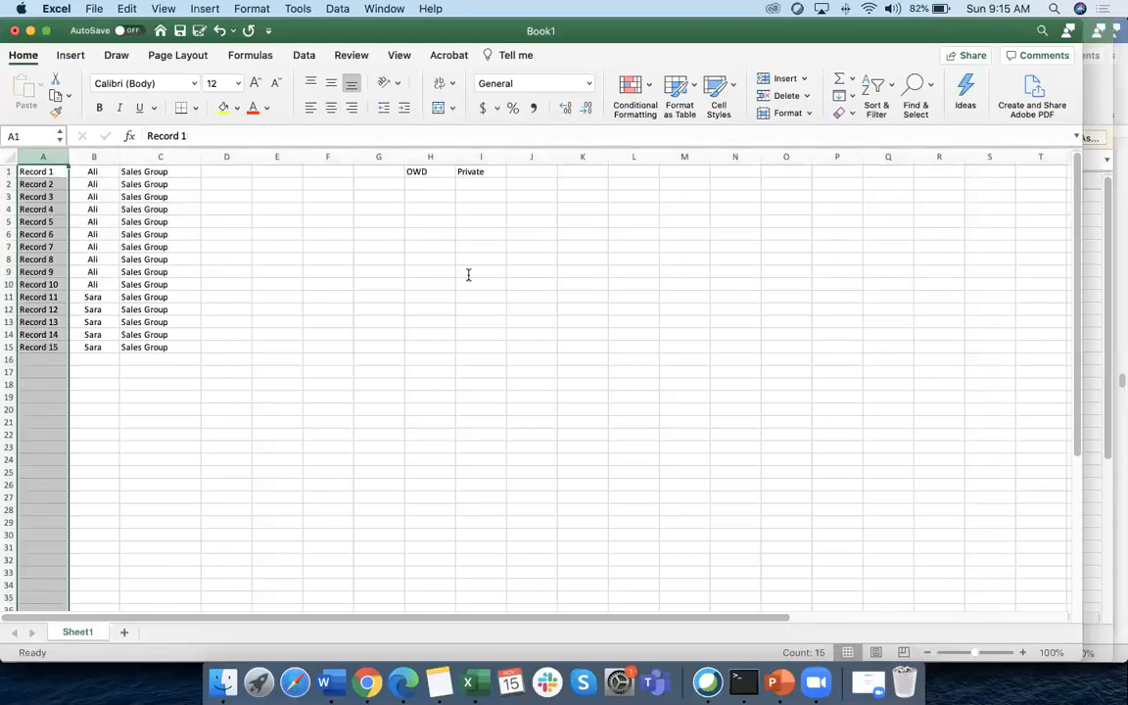
# Mark Public/Read Write in the notes, then point out cell B11 and the Record 5 cell
pyautogui.press('super+Tab')
pyautogui.press('super+Tab')
pyautogui.press('super+Tab')
pyautogui.press('super+Tab')
pyautogui.press('super+Tab')
pyautogui.moveTo(315, 301); pyautogui.dragTo(428, 302)
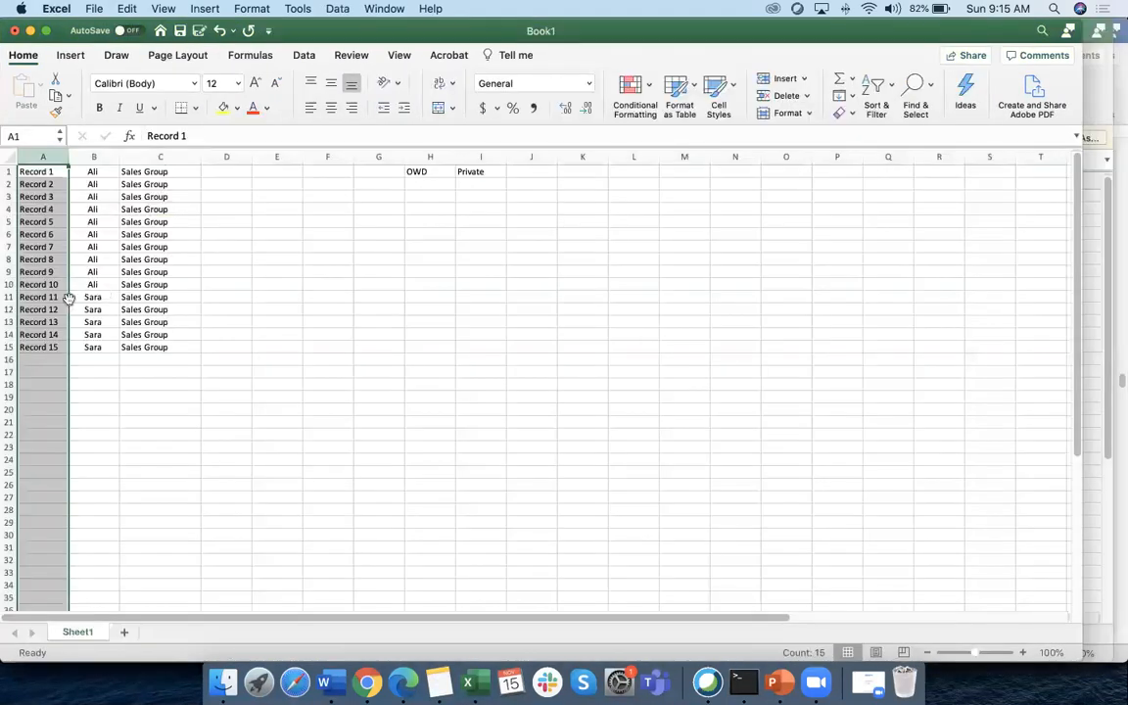
pyautogui.press('super+Tab')
pyautogui.click(92, 296)
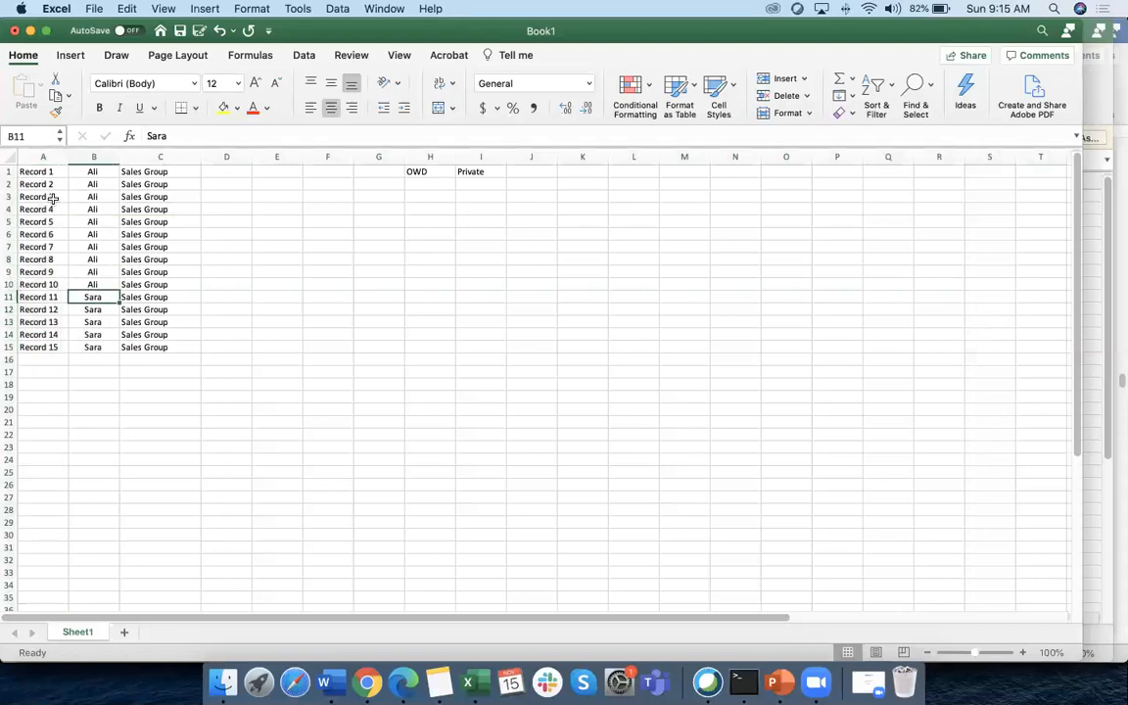
pyautogui.click(37, 157)
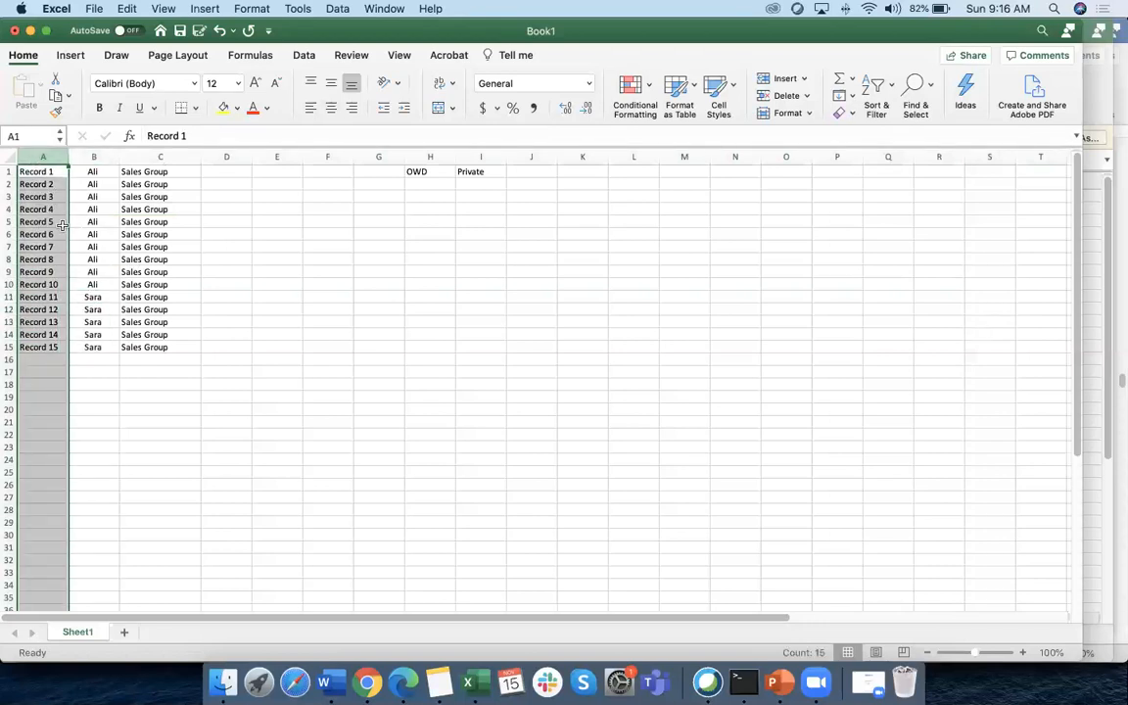
pyautogui.click(53, 221)
# Highlight the three access-type lines in the Word notes, then clear the selection
pyautogui.press('super+Tab')
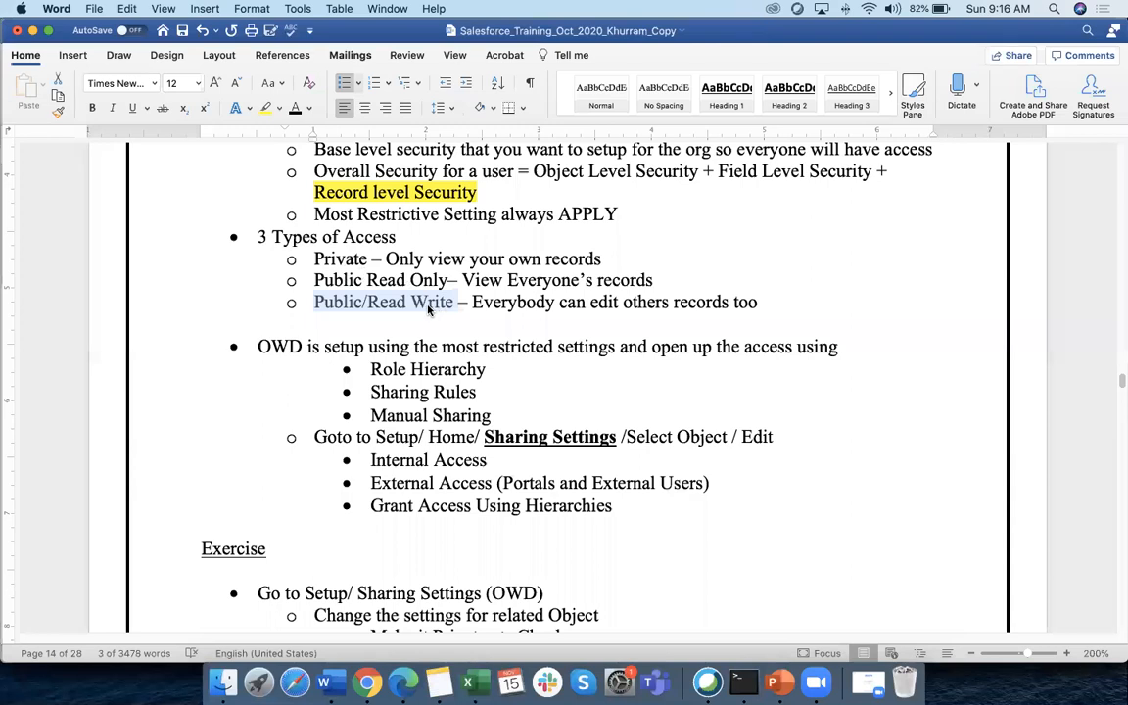
pyautogui.press('super+Tab')
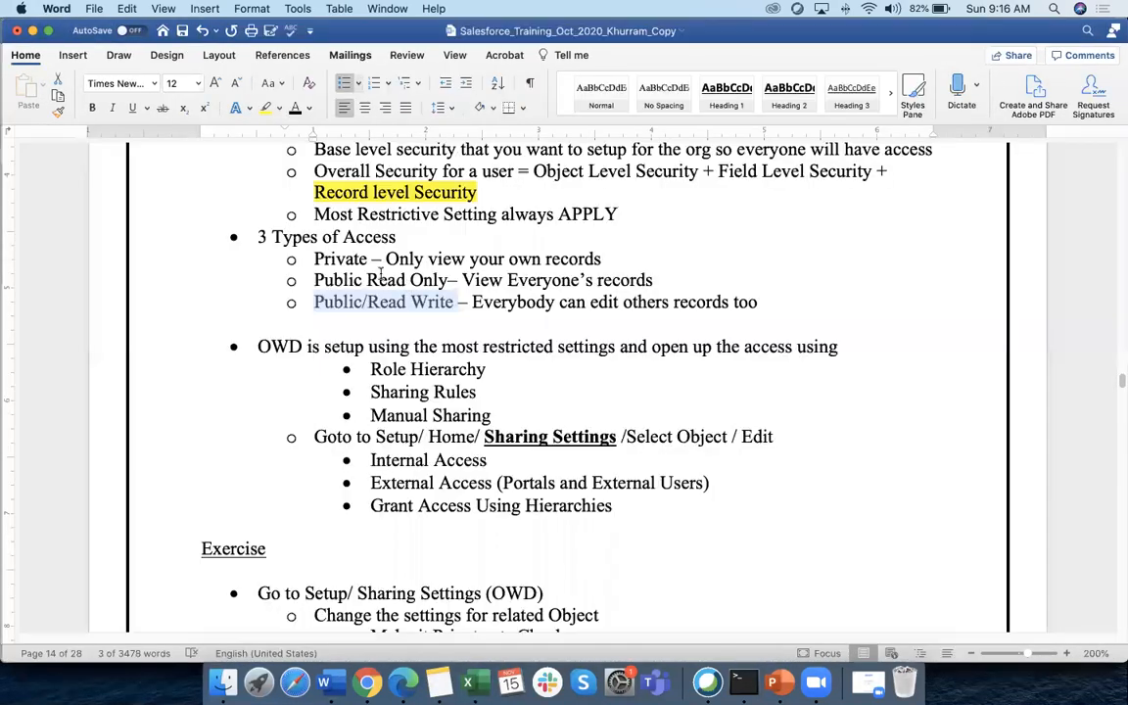
pyautogui.press('super+Tab')
pyautogui.moveTo(314, 258); pyautogui.dragTo(769, 303)
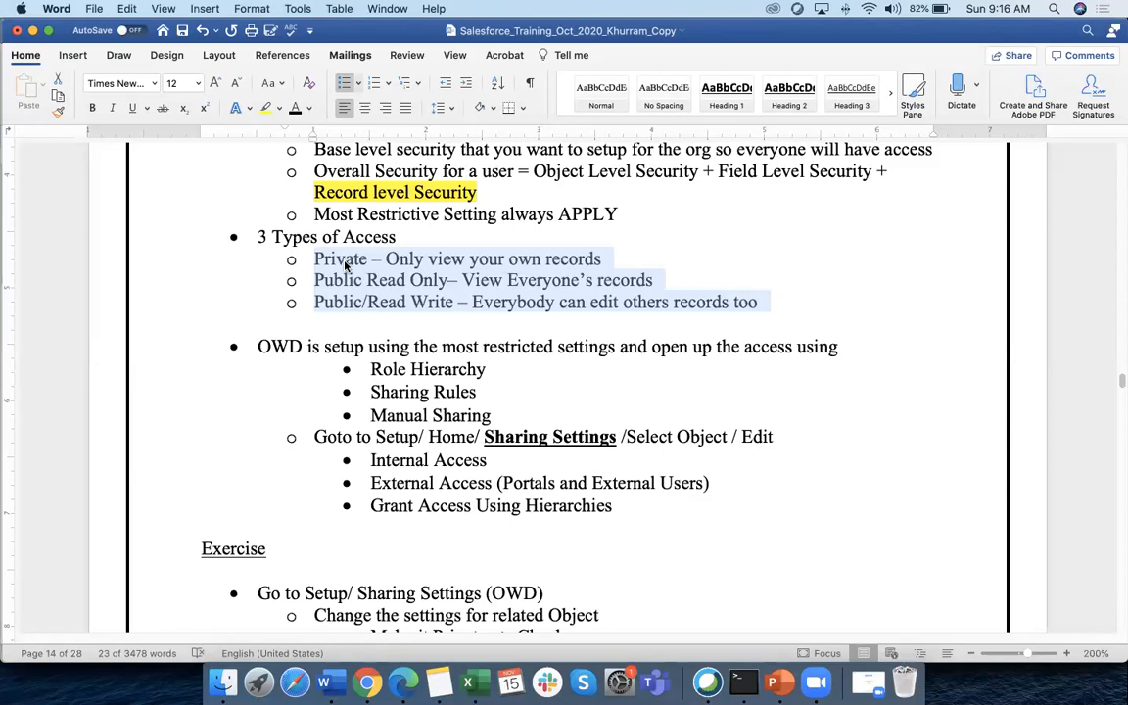
pyautogui.click(343, 261)
pyautogui.doubleClick(339, 260)
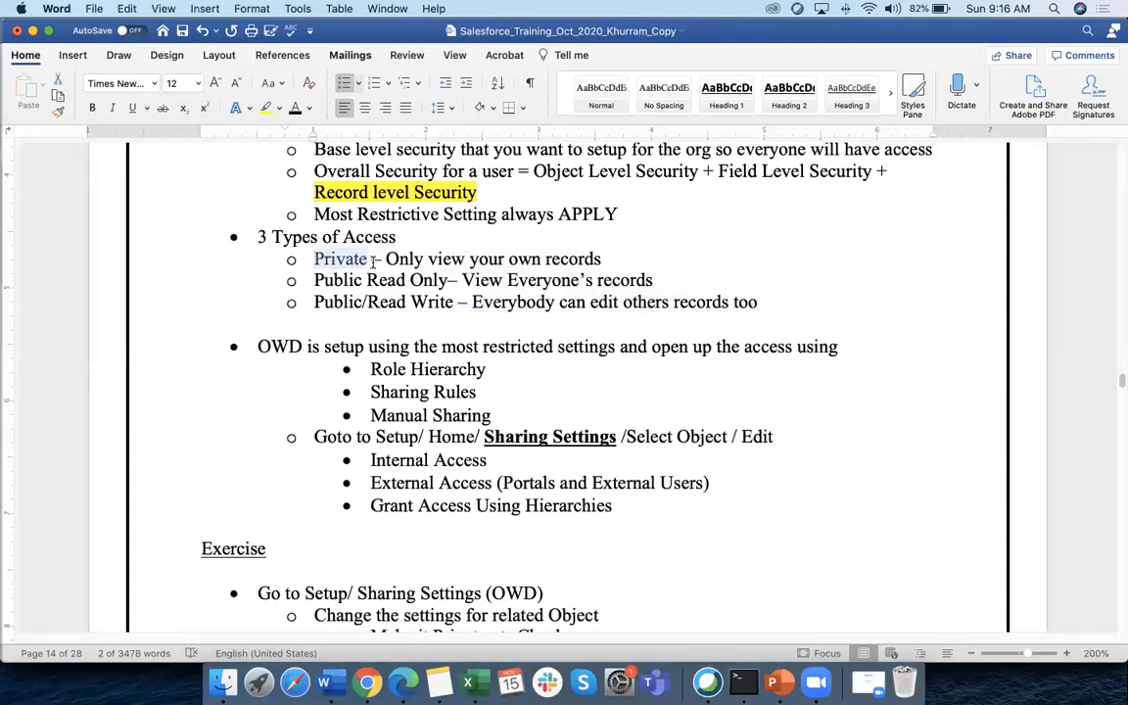
pyautogui.press('super+Tab')
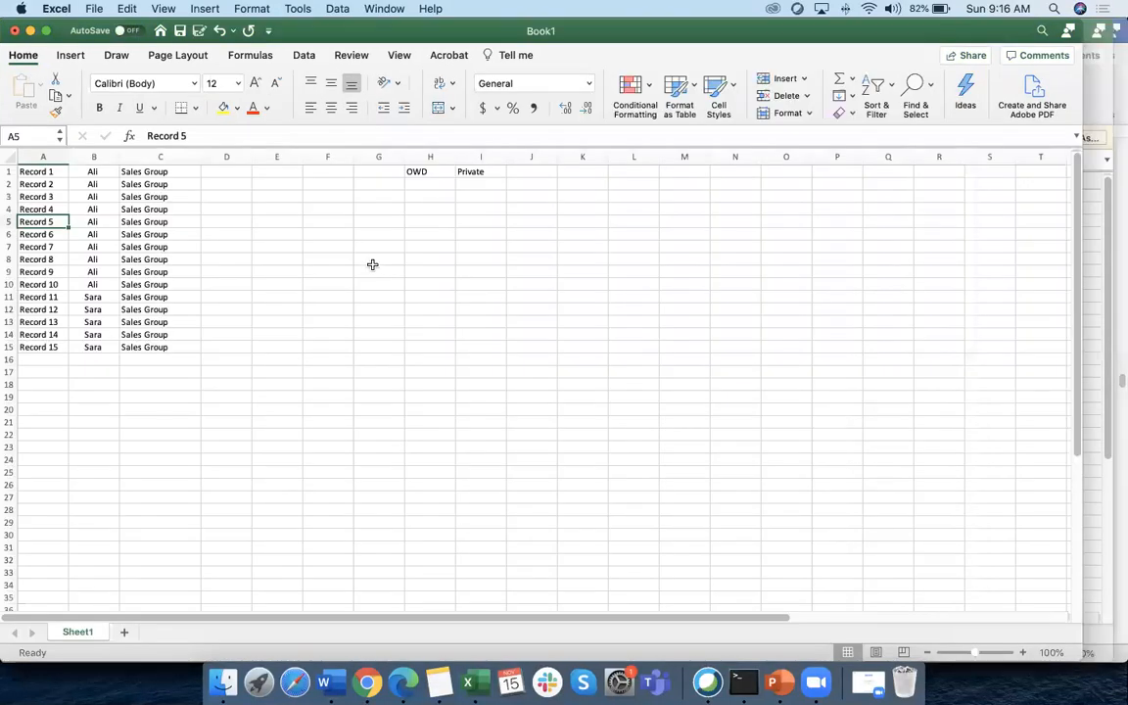
pyautogui.click(9, 221)
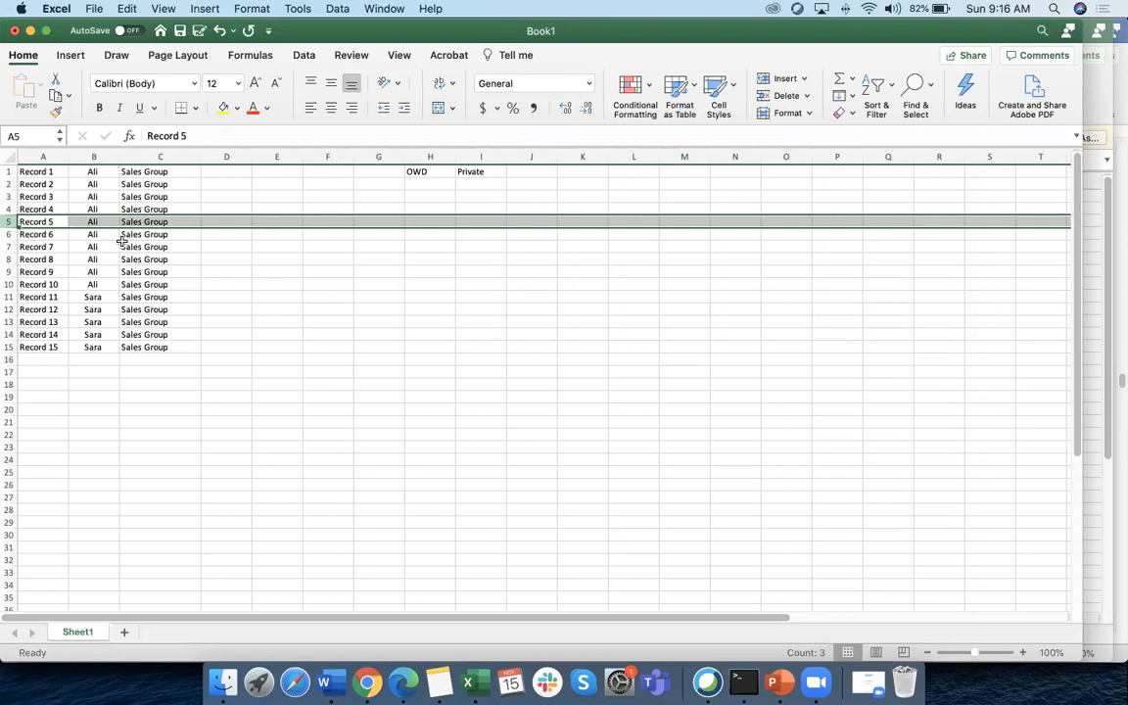
pyautogui.press('super+Tab')
pyautogui.moveTo(373, 369); pyautogui.dragTo(472, 411)
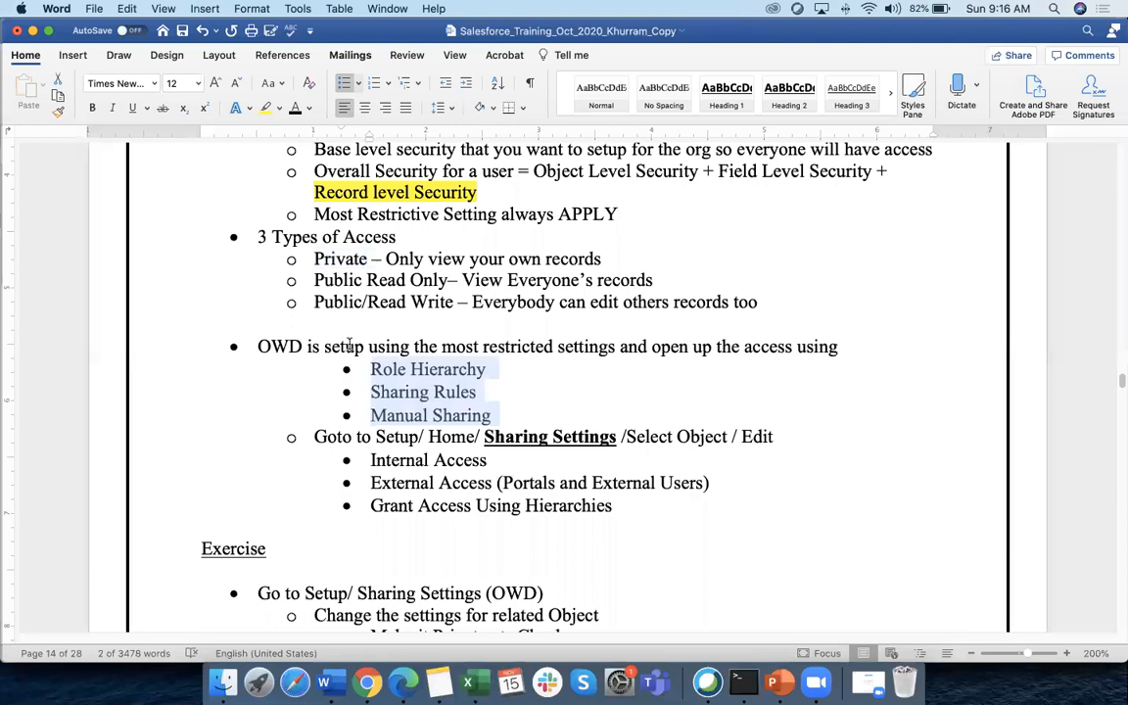
pyautogui.press('super+Tab')
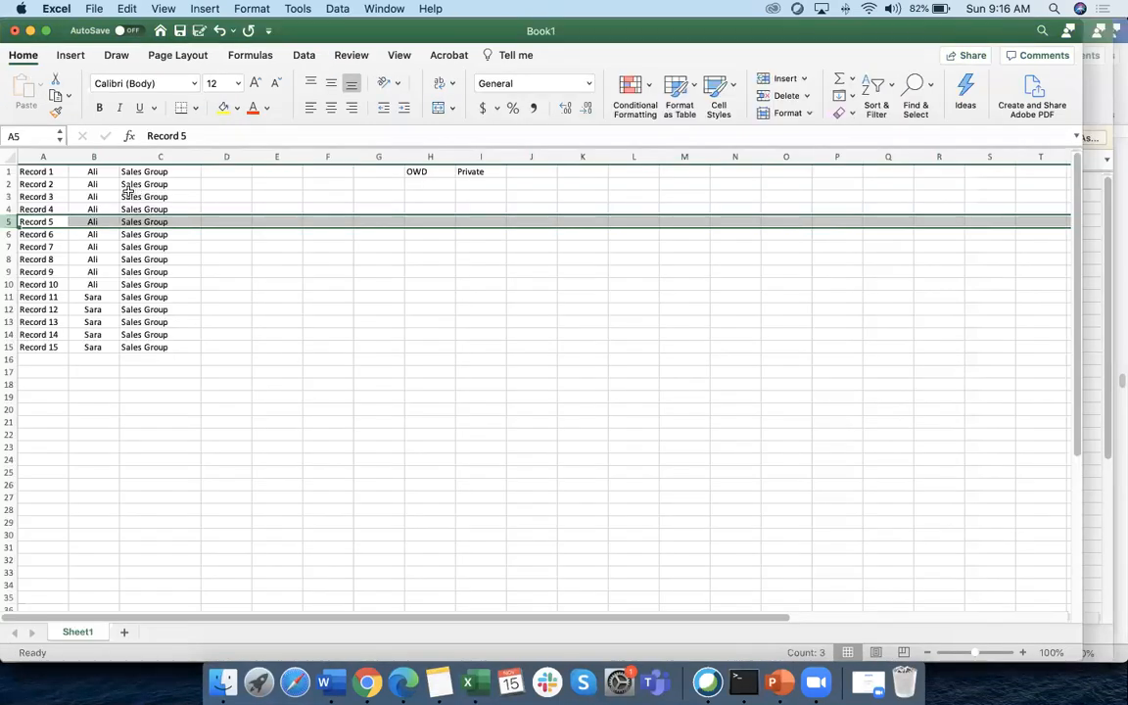
pyautogui.click(91, 184)
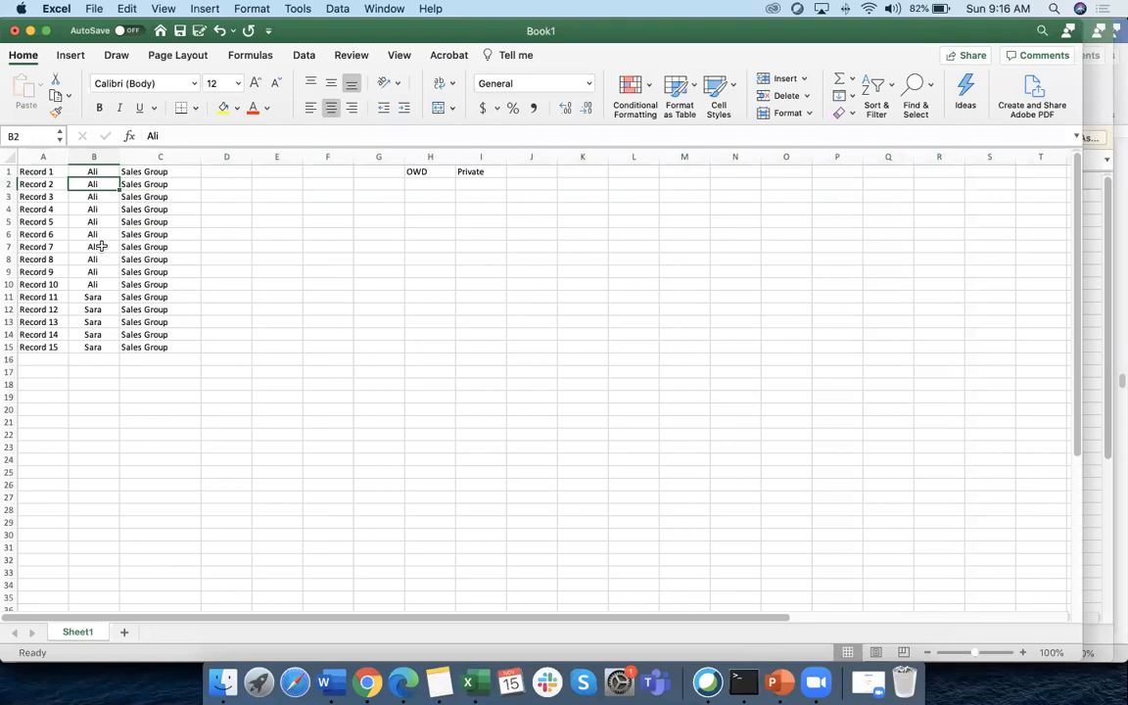
pyautogui.press('super+Tab')
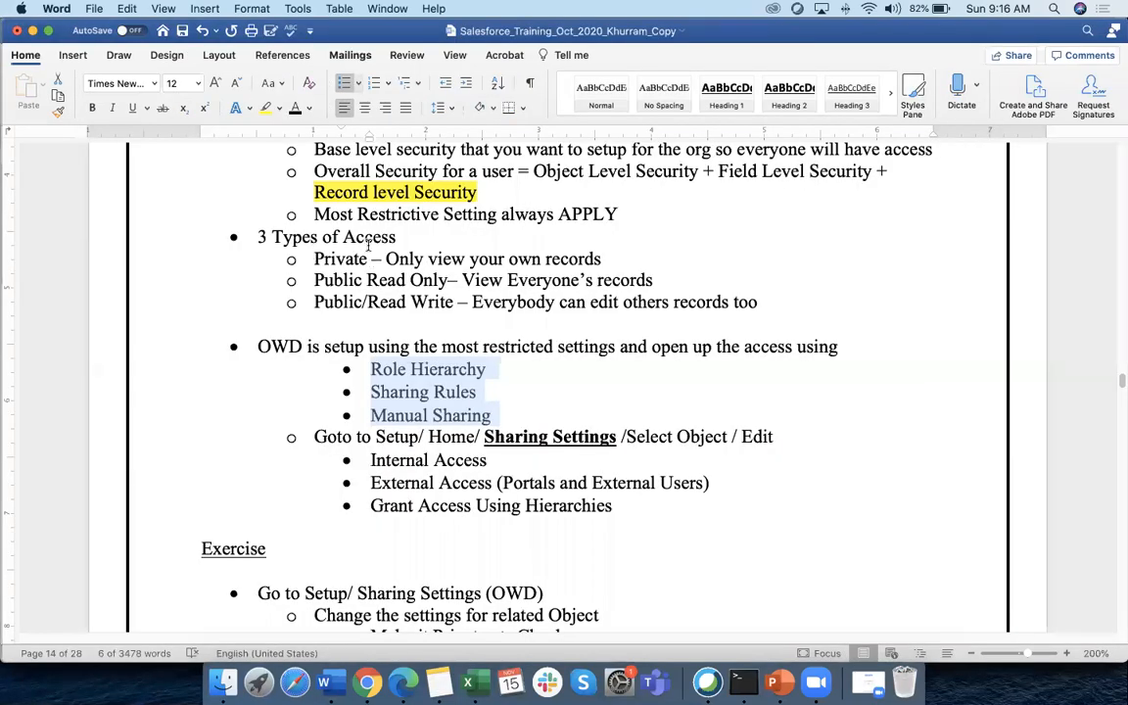
pyautogui.moveTo(318, 261); pyautogui.dragTo(764, 302)
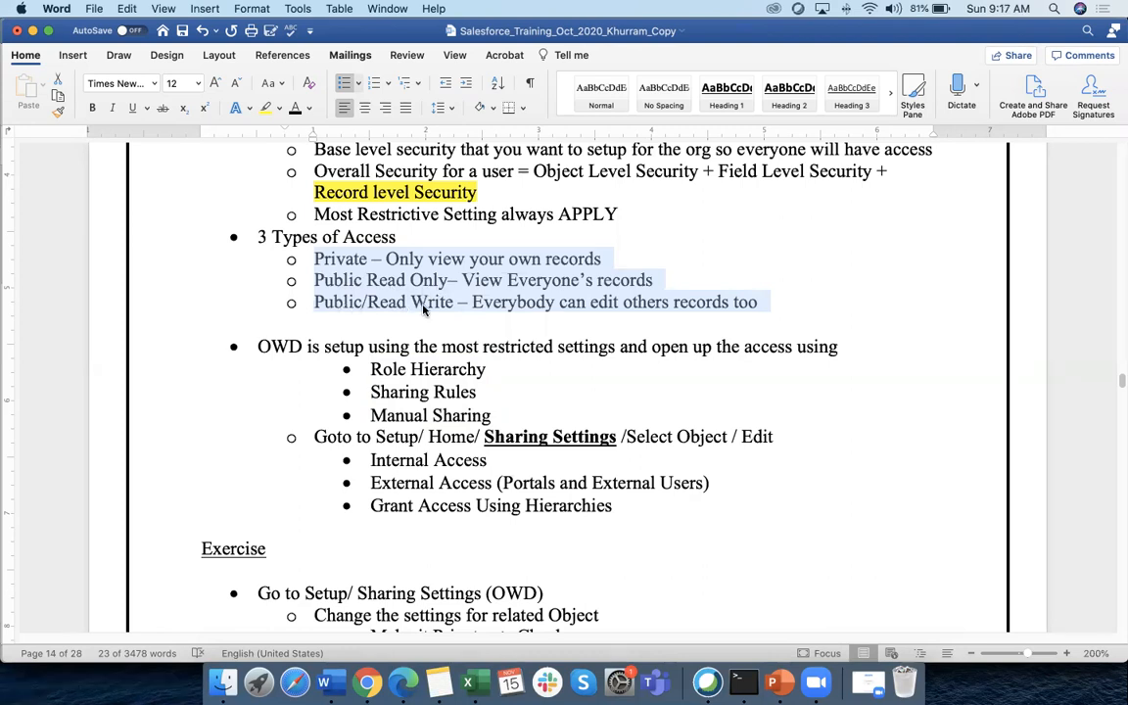
pyautogui.press('super+Tab')
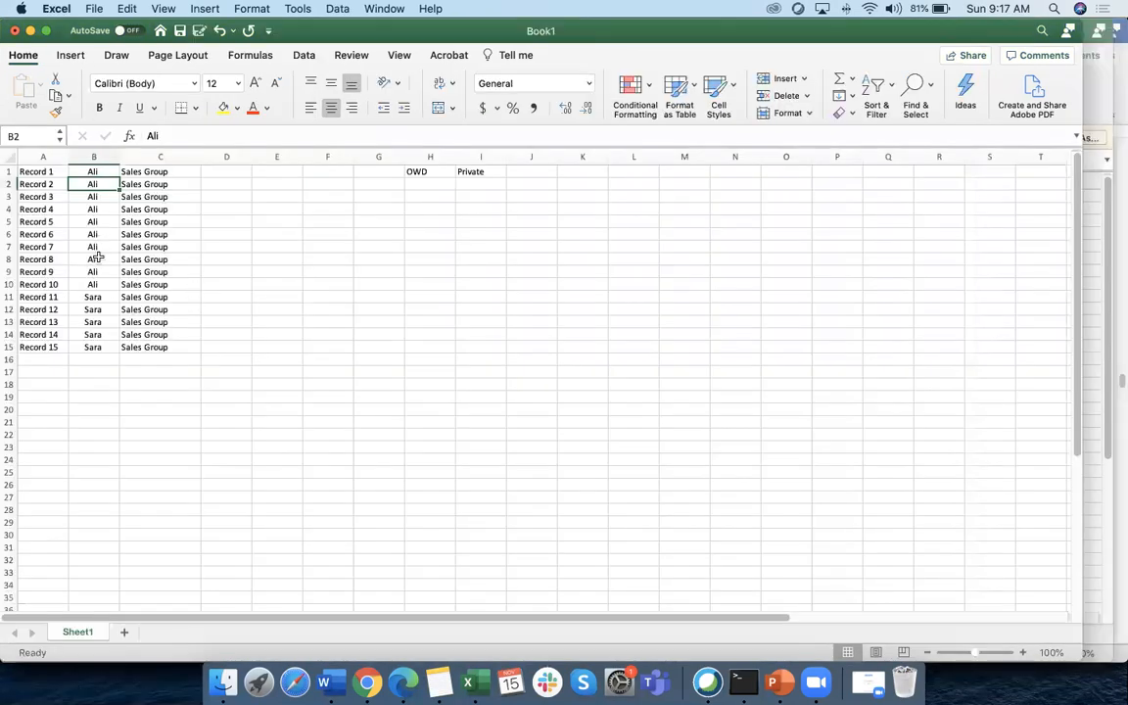
pyautogui.press('super+Tab')
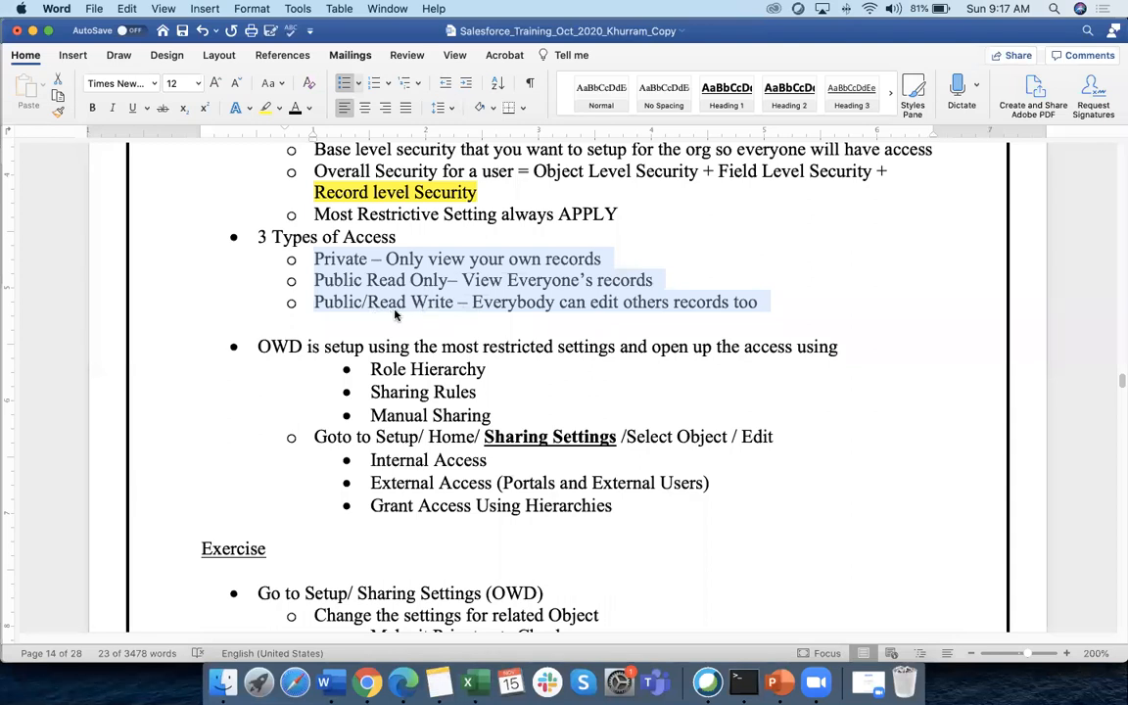
pyautogui.moveTo(317, 257); pyautogui.dragTo(448, 280)
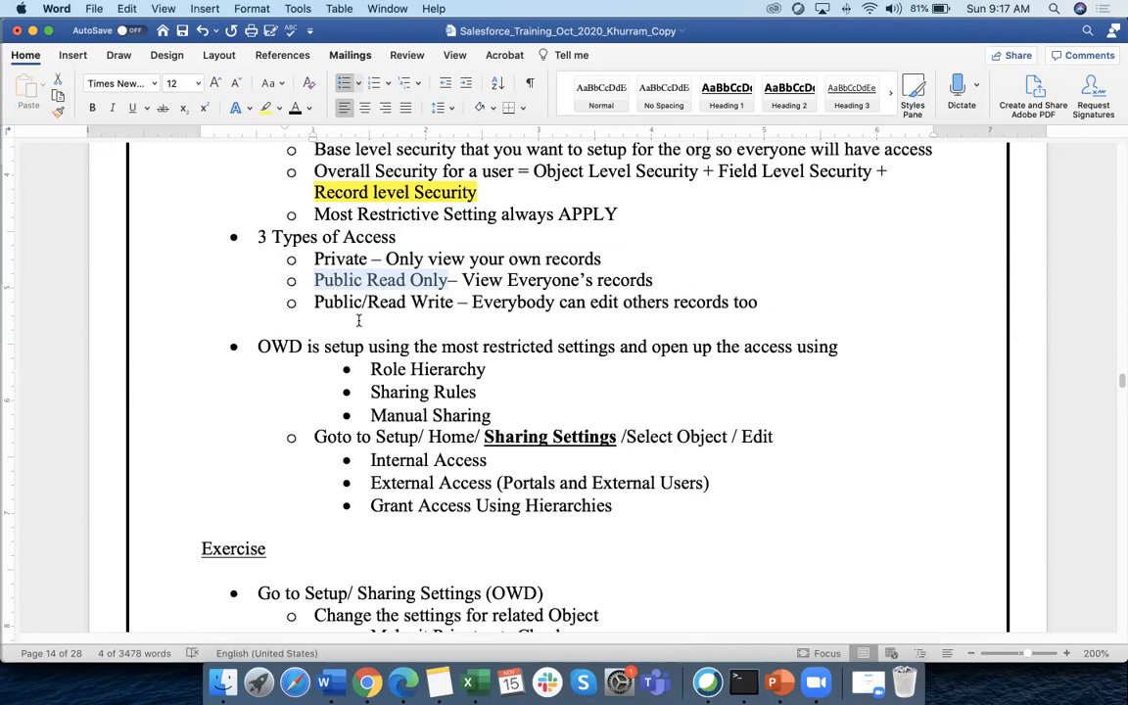
pyautogui.click(317, 278)
pyautogui.moveTo(313, 259); pyautogui.dragTo(584, 256)
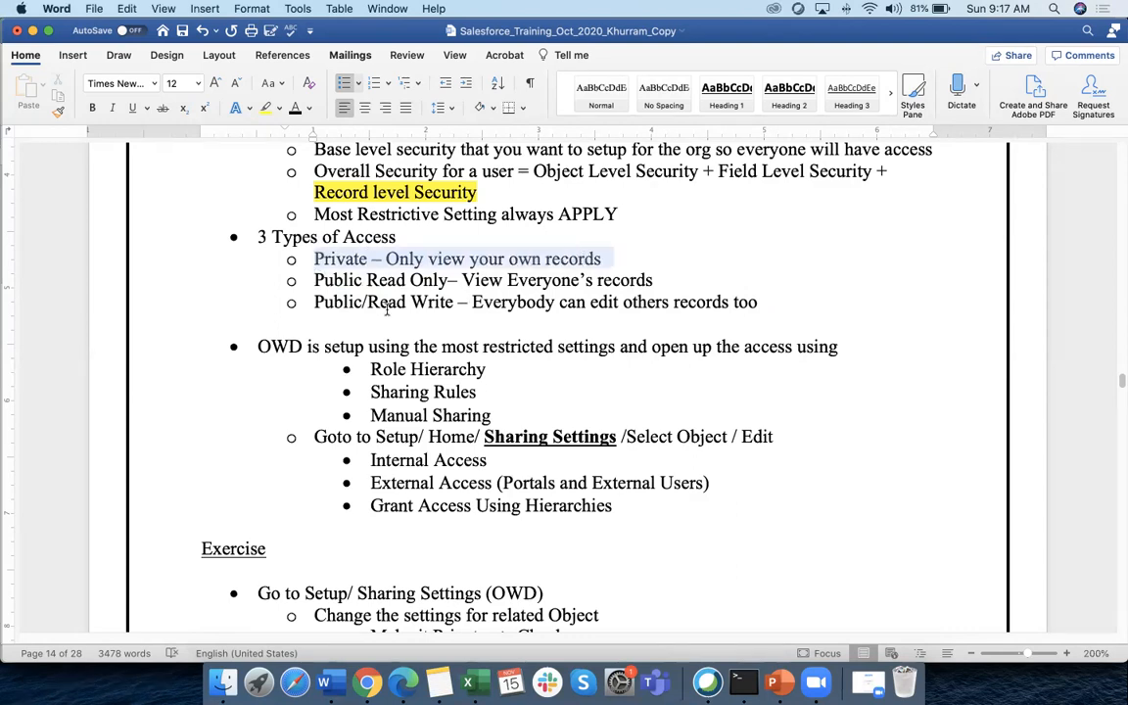
pyautogui.moveTo(315, 301); pyautogui.dragTo(635, 317)
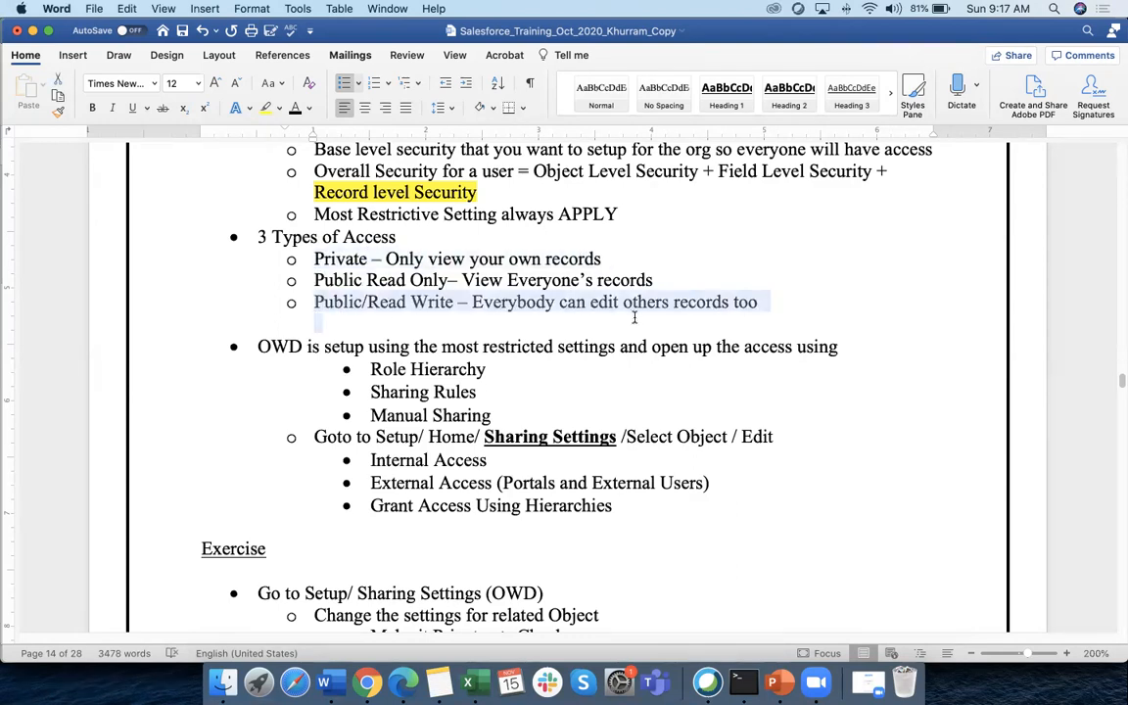
pyautogui.moveTo(314, 280); pyautogui.dragTo(498, 296)
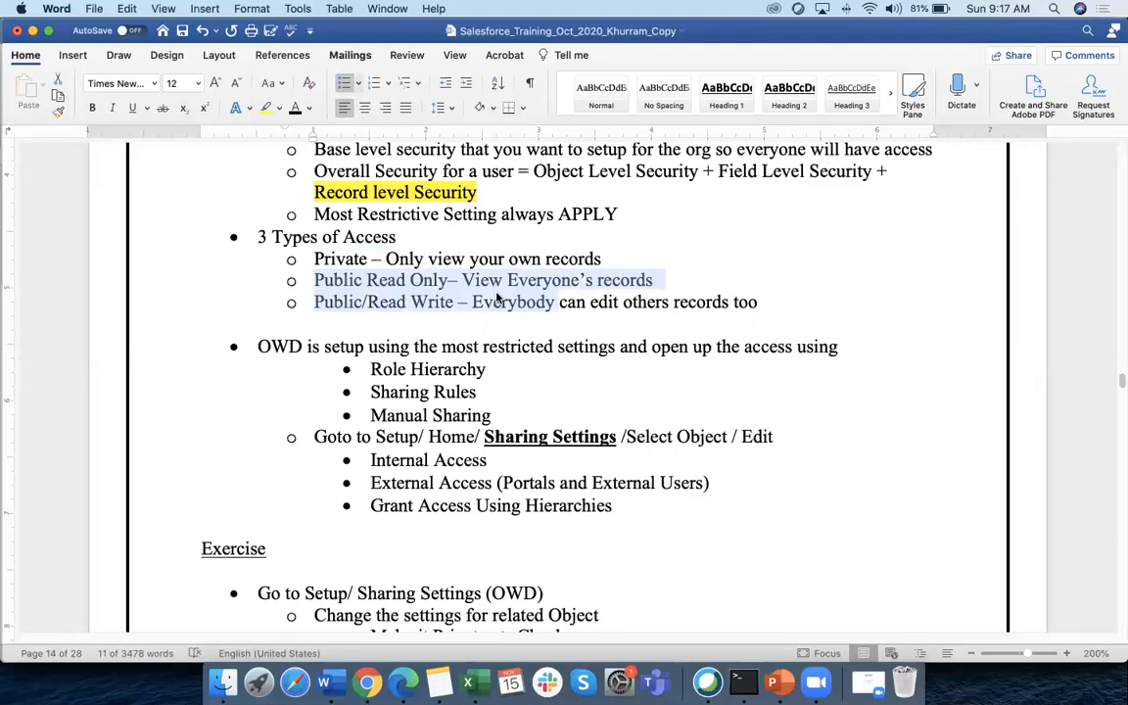
pyautogui.moveTo(380, 369); pyautogui.dragTo(490, 415)
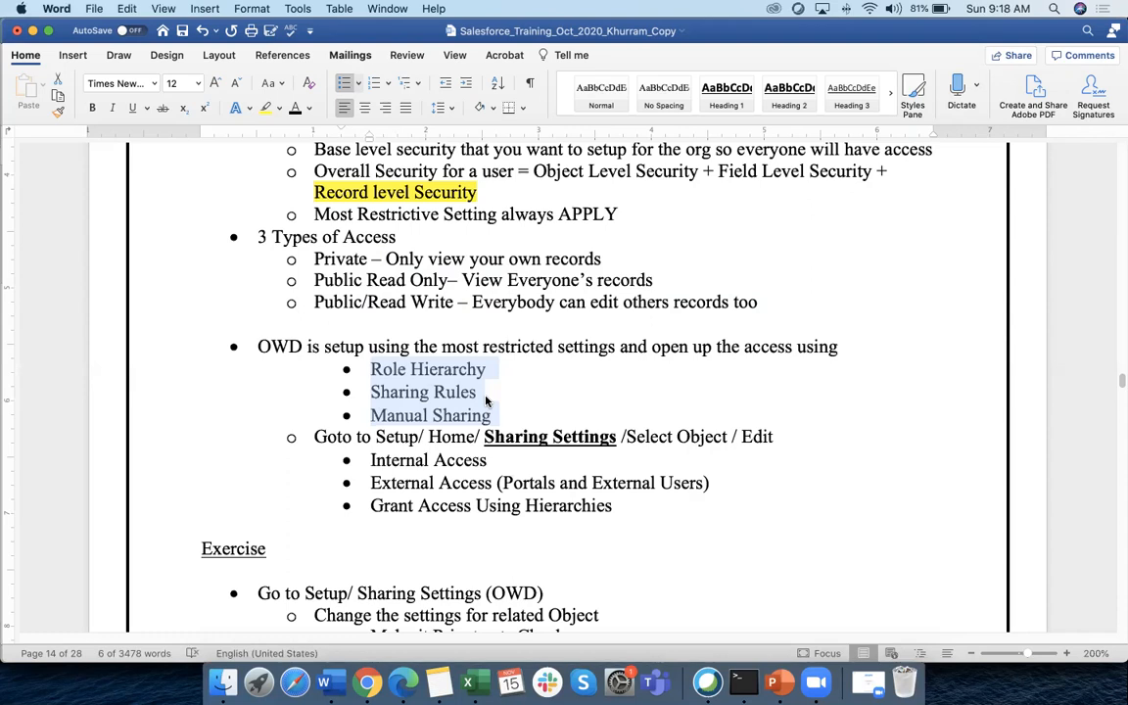
pyautogui.scroll(-1, 382, 389)
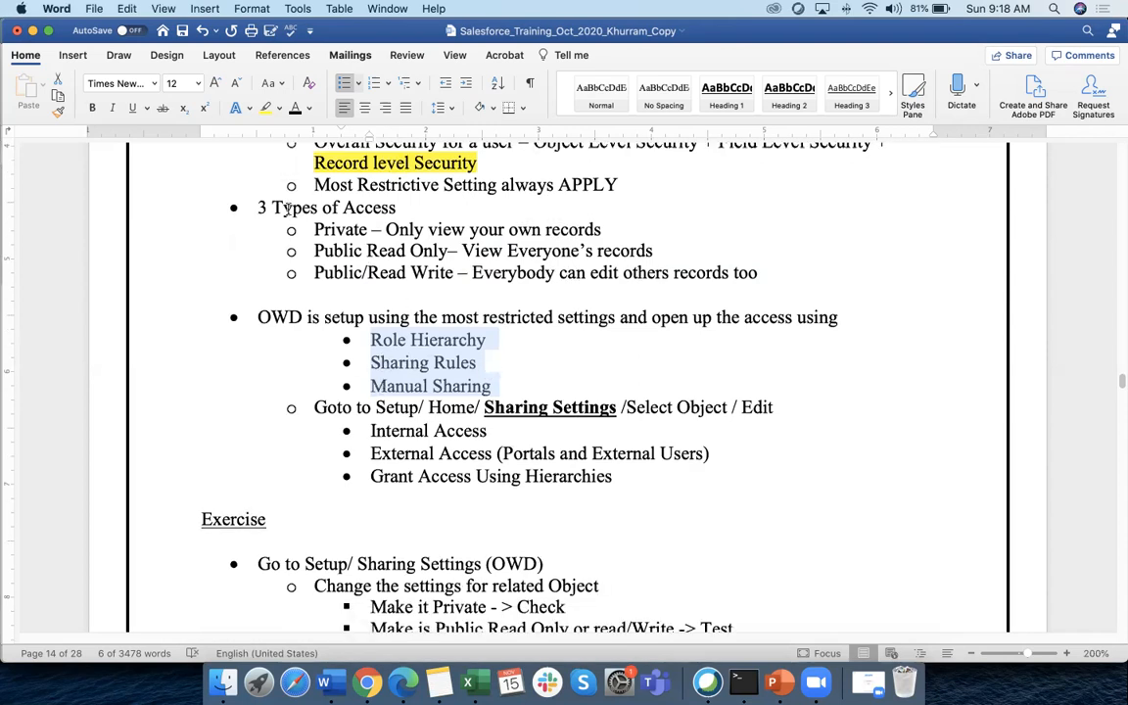
pyautogui.moveTo(259, 207); pyautogui.dragTo(759, 274)
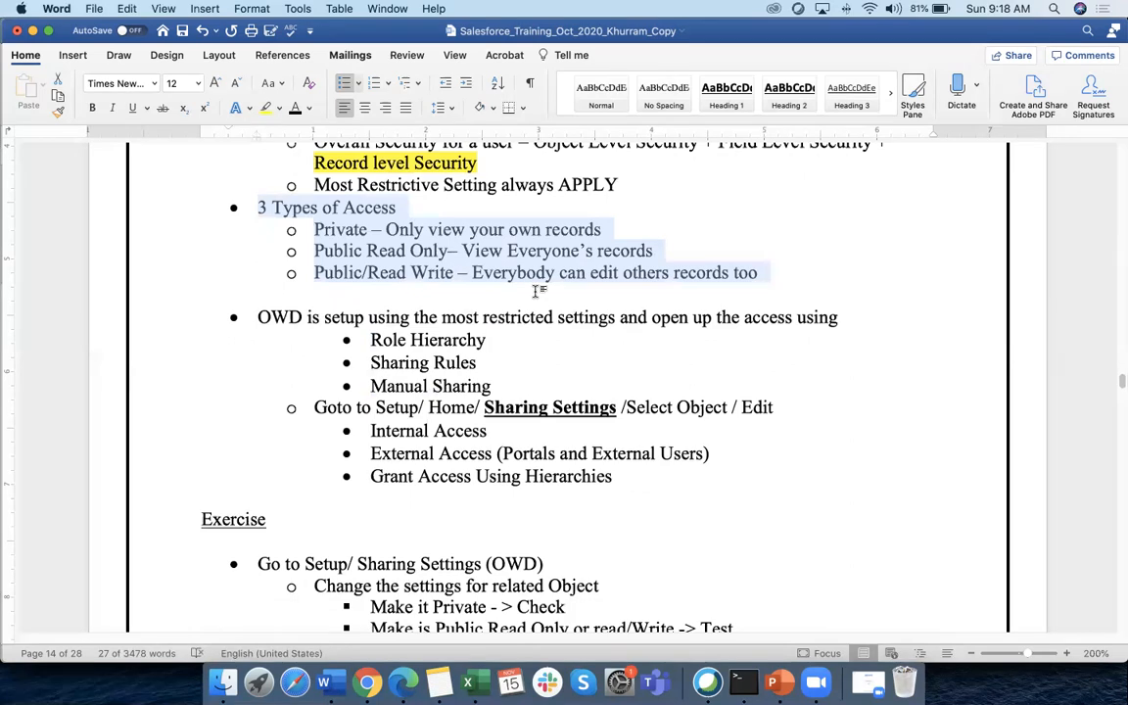
pyautogui.click(370, 682)
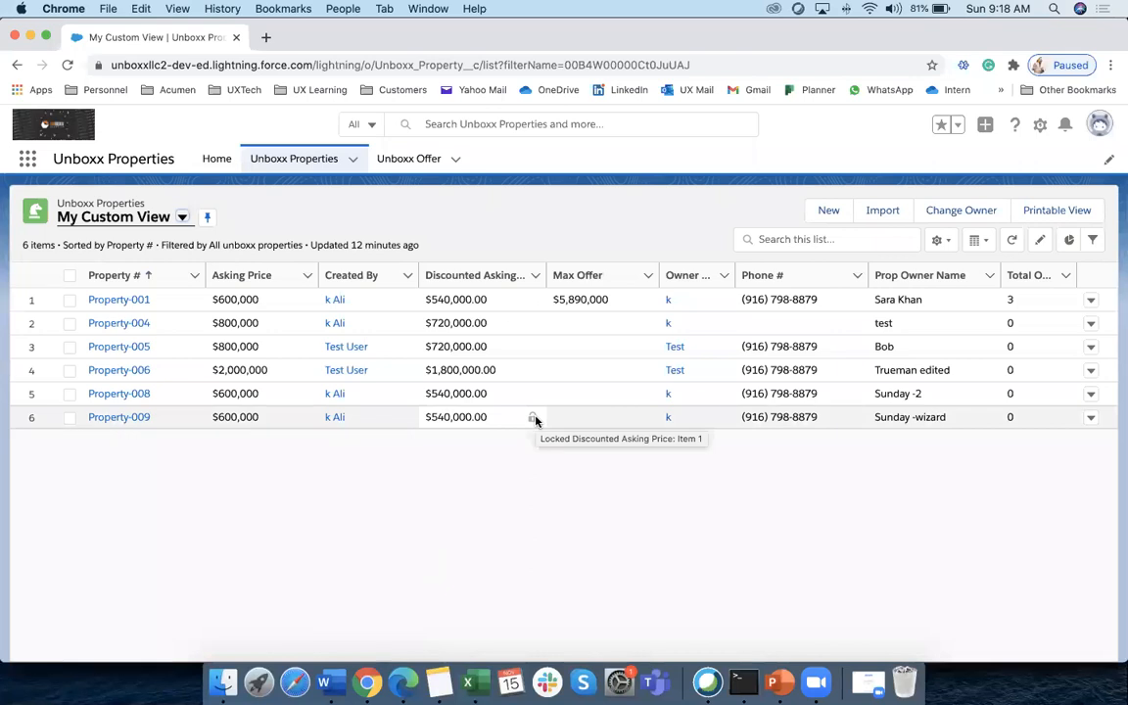
# Reload the Unboxx Properties list and switch it to the All view
pyautogui.click(313, 171)
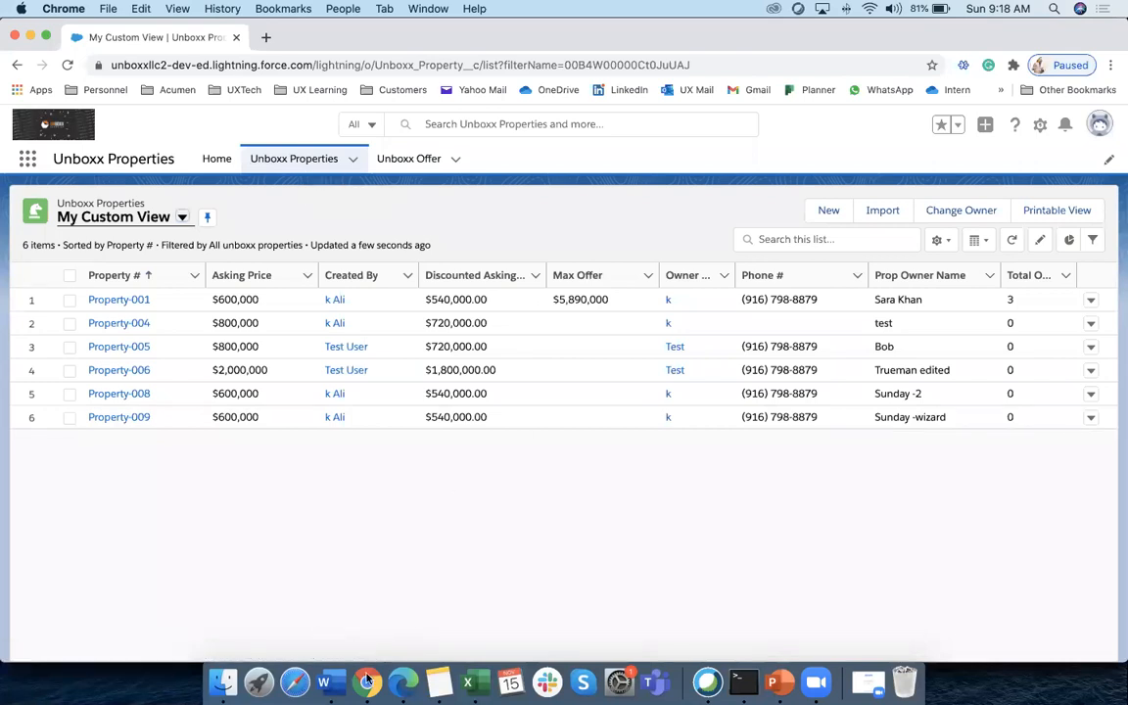
pyautogui.click(353, 160)
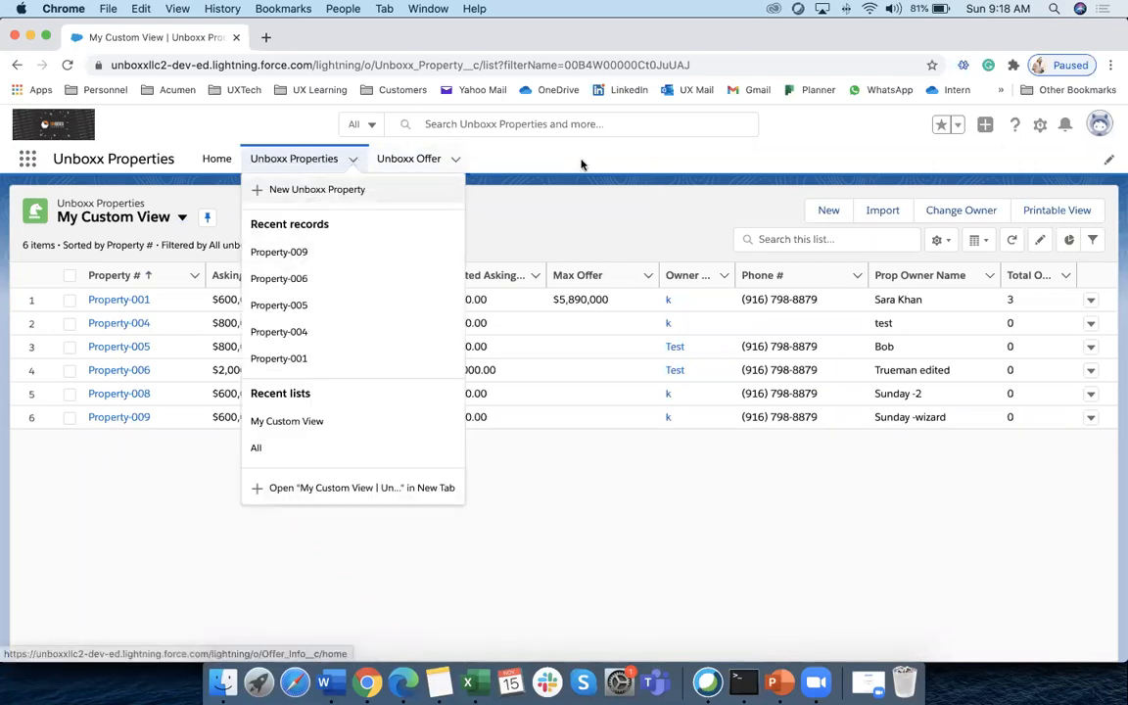
pyautogui.click(340, 193)
pyautogui.click(183, 217)
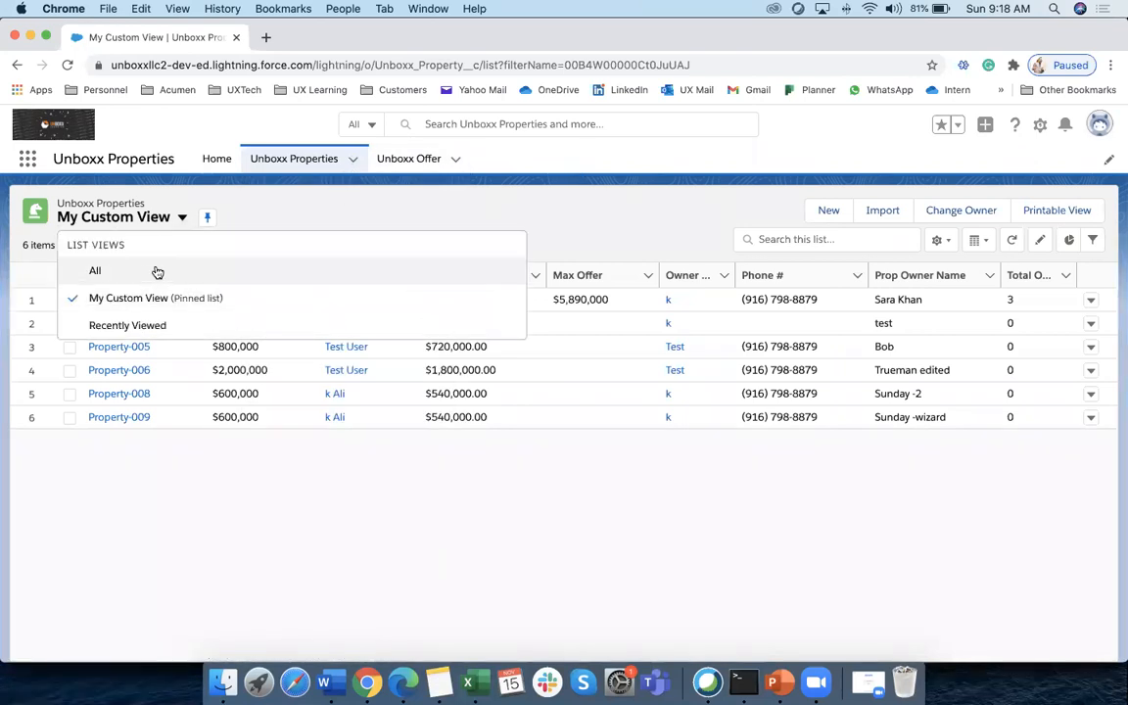
pyautogui.click(95, 271)
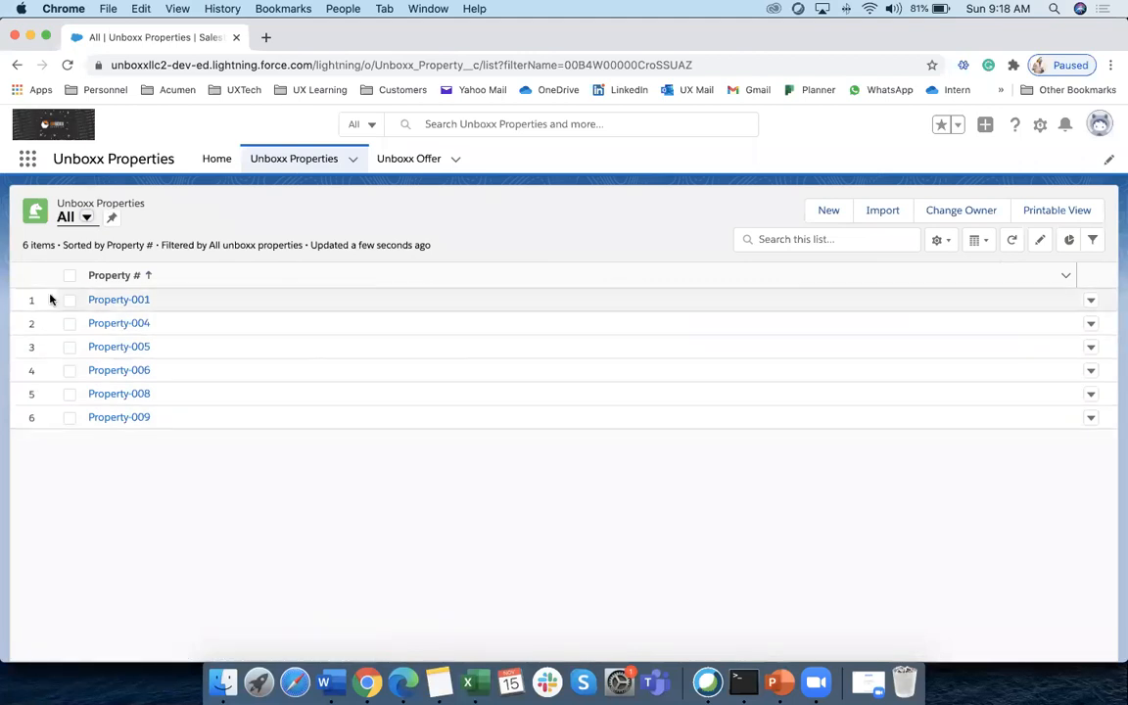
# Switch to My Custom View and confirm the admin is the signed-in user
pyautogui.click(352, 160)
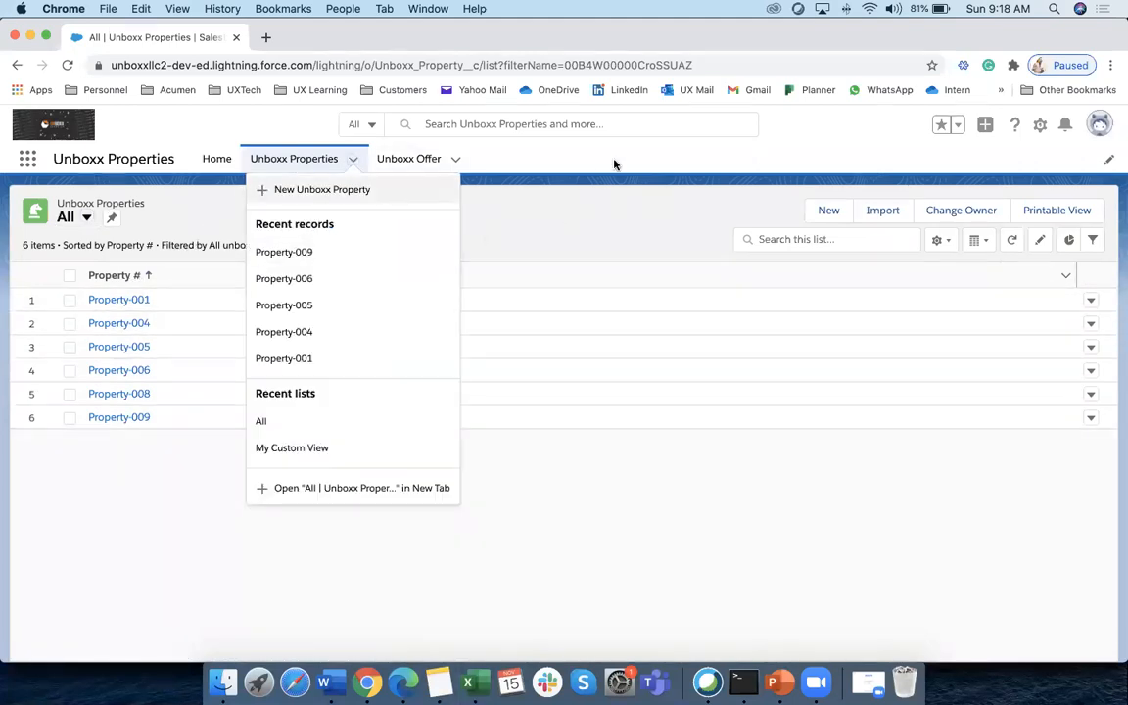
pyautogui.click(86, 218)
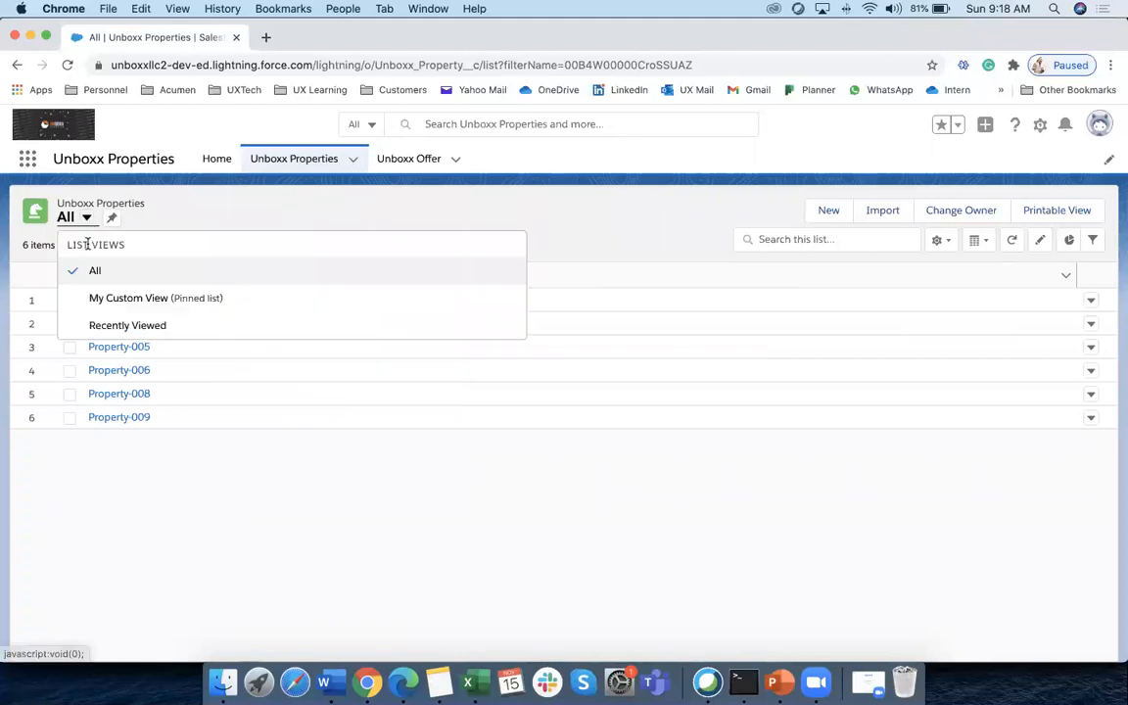
pyautogui.click(96, 299)
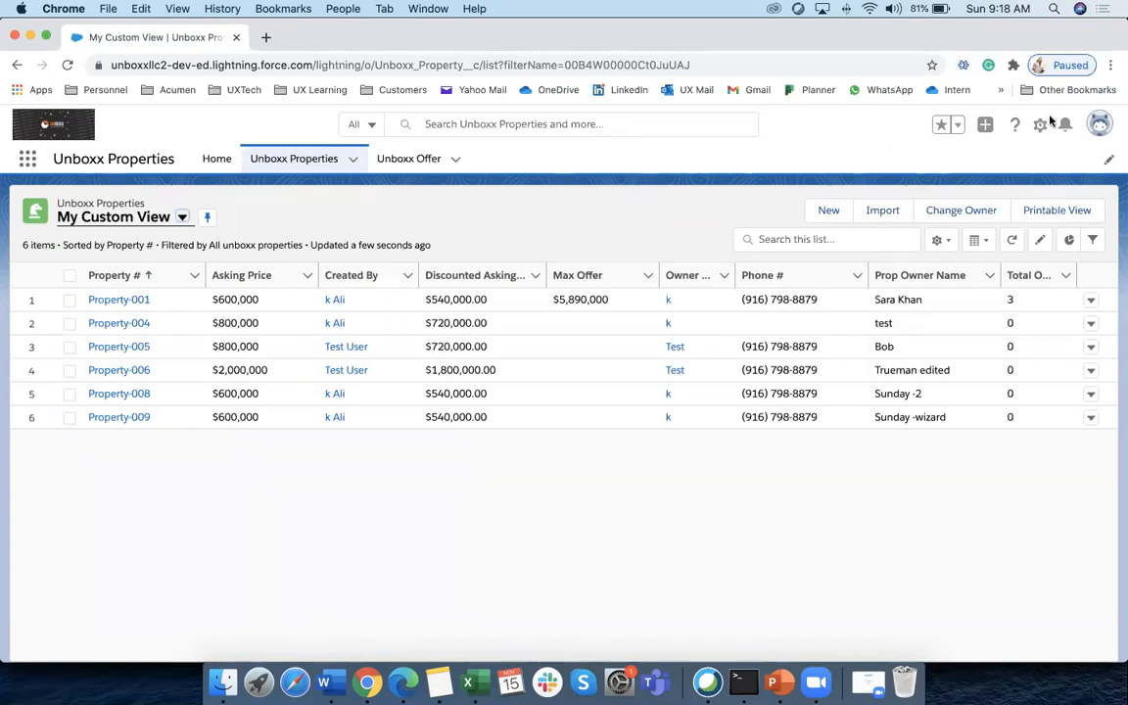
pyautogui.click(1099, 127)
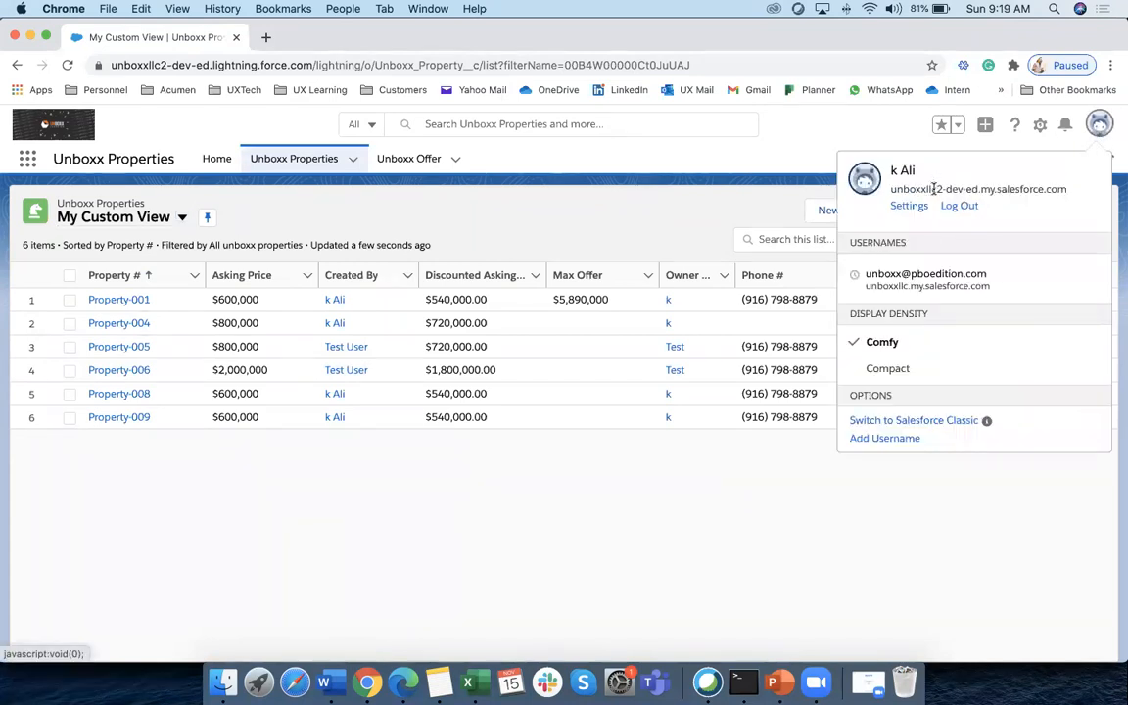
pyautogui.click(777, 157)
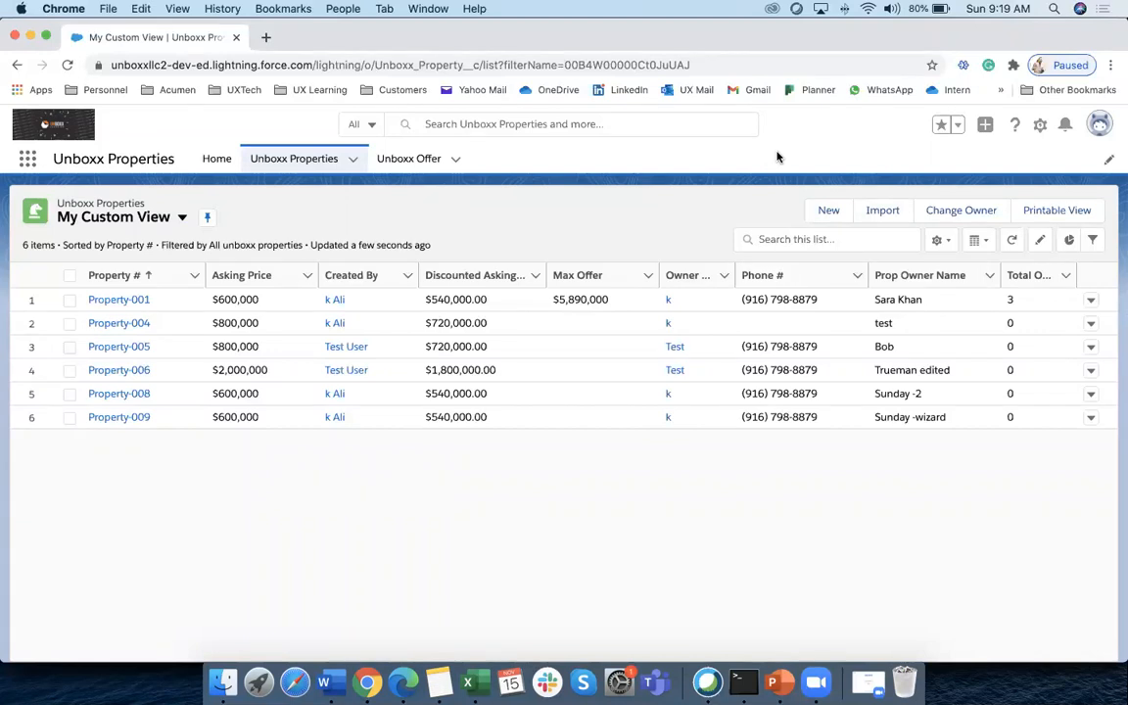
# In Edge, log in as the test user and open the Unboxx Properties list
pyautogui.click(402, 682)
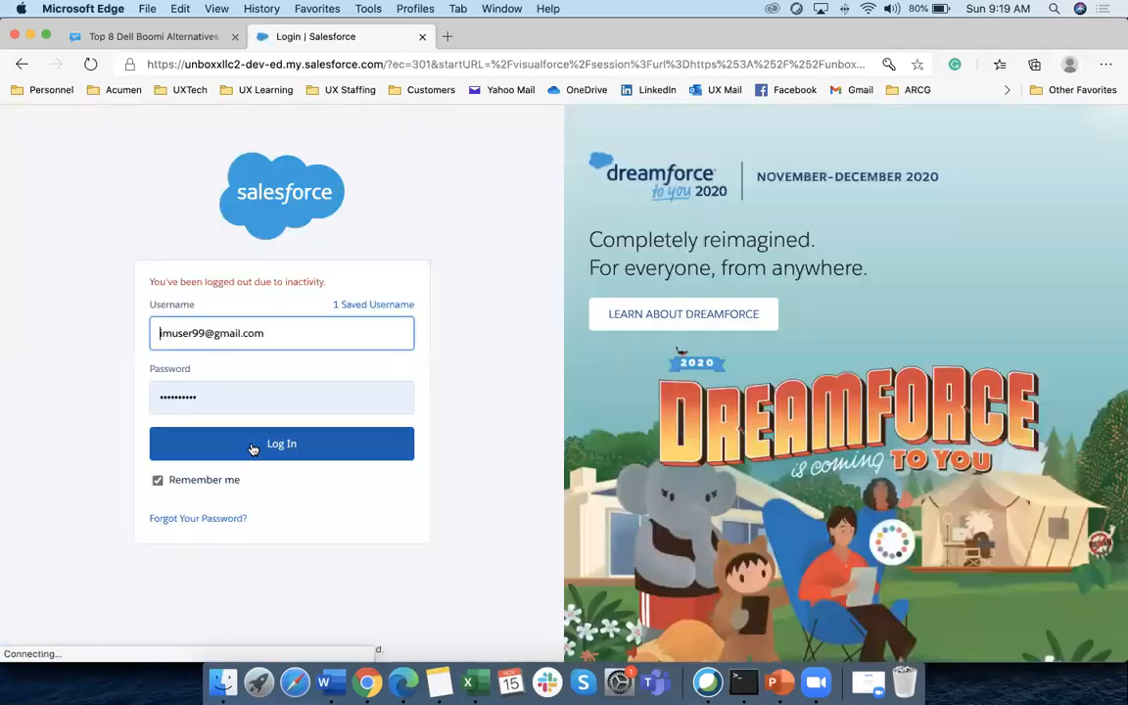
pyautogui.click(251, 446)
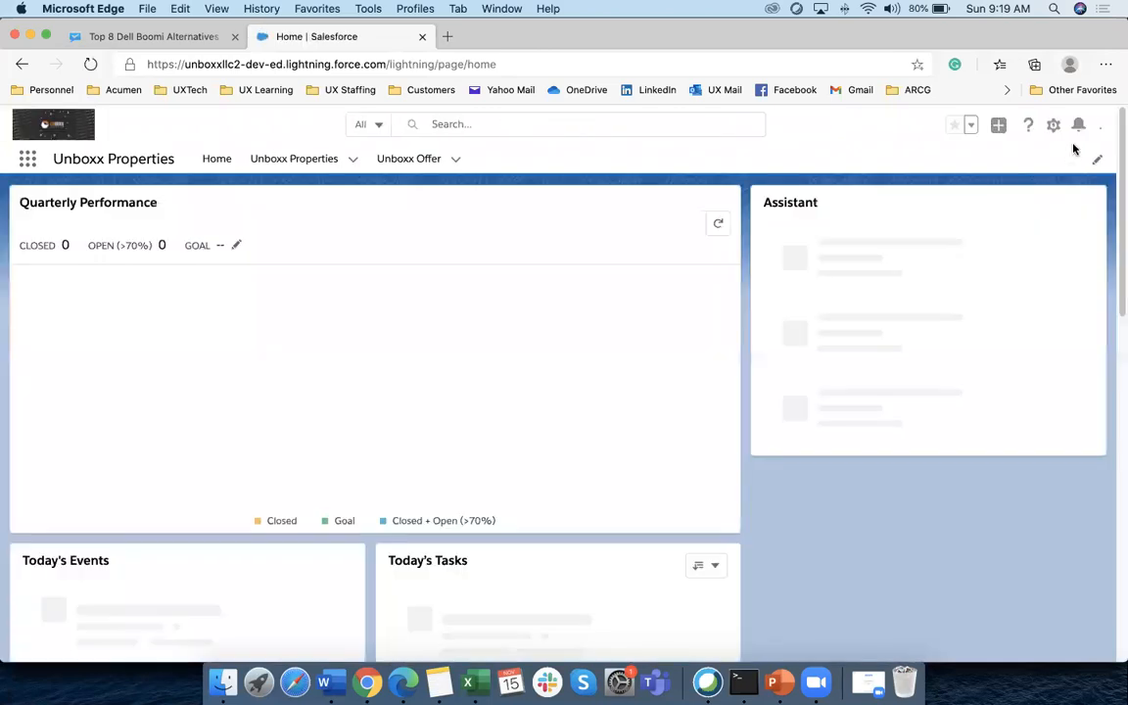
pyautogui.click(1087, 124)
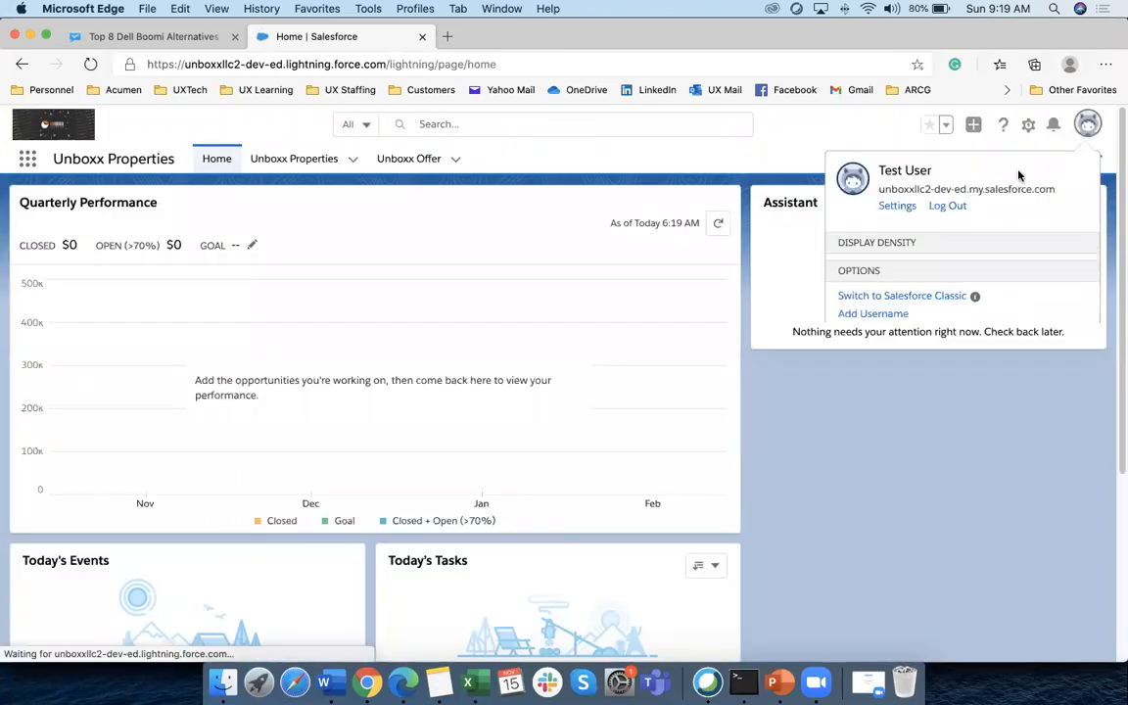
pyautogui.click(294, 160)
# Toggle between All and My Custom View, which shows only Property-005 and Property-006
pyautogui.click(180, 217)
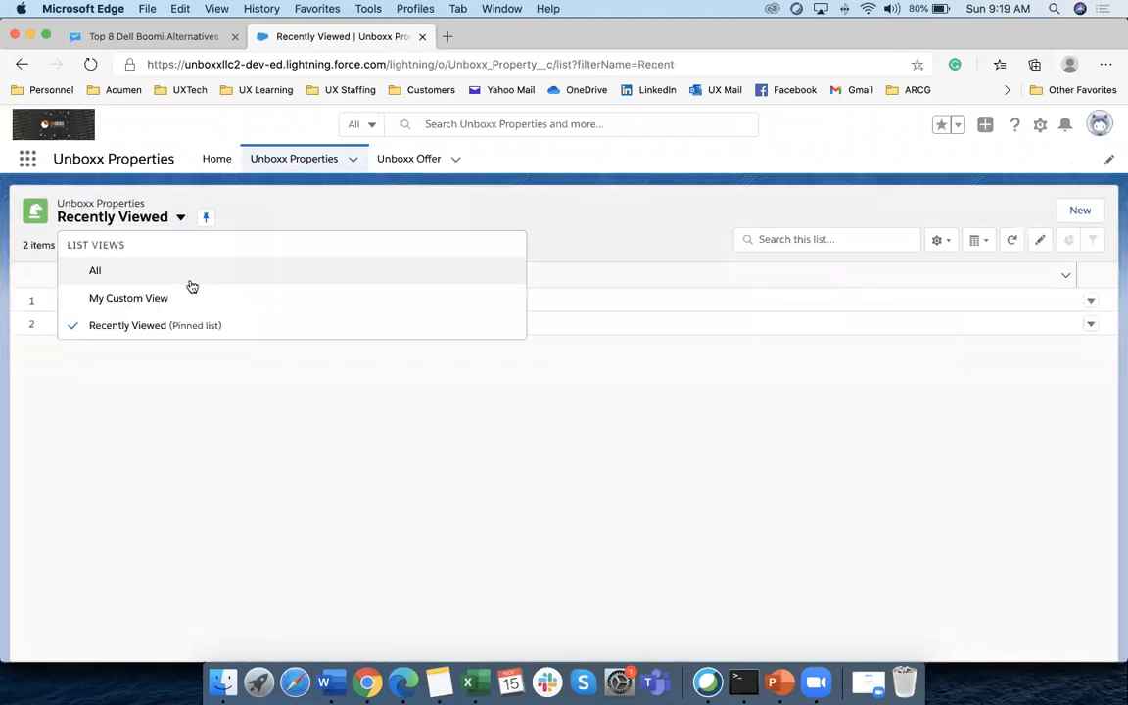
pyautogui.click(98, 271)
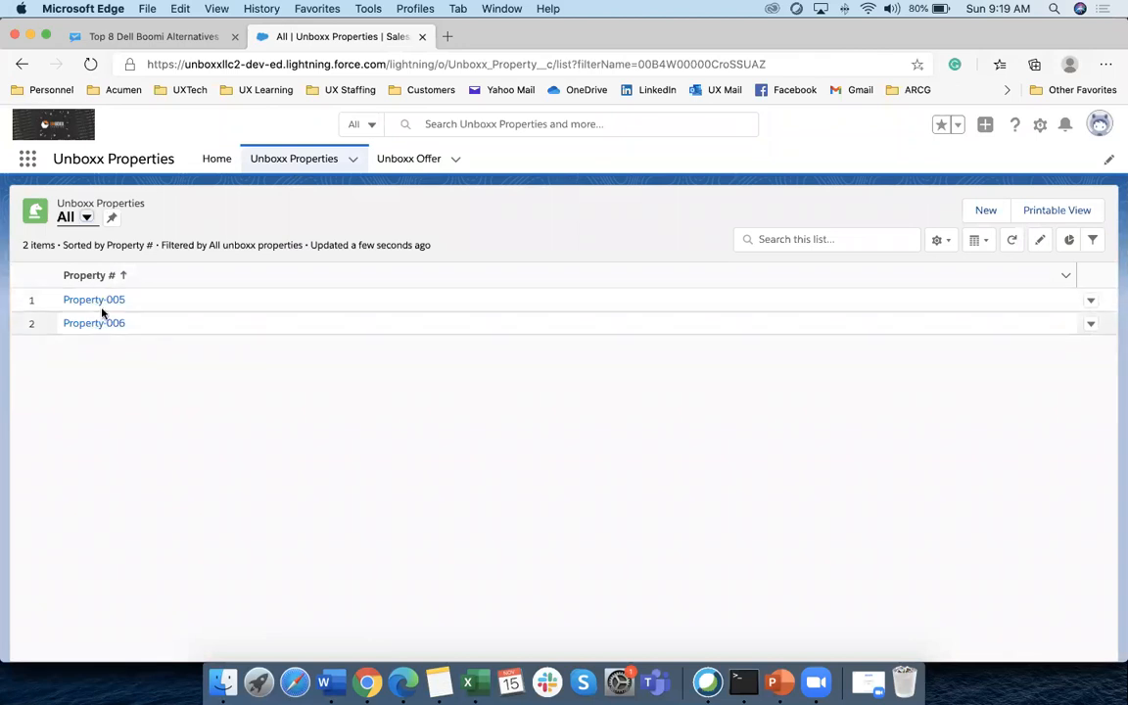
pyautogui.click(353, 160)
pyautogui.click(501, 225)
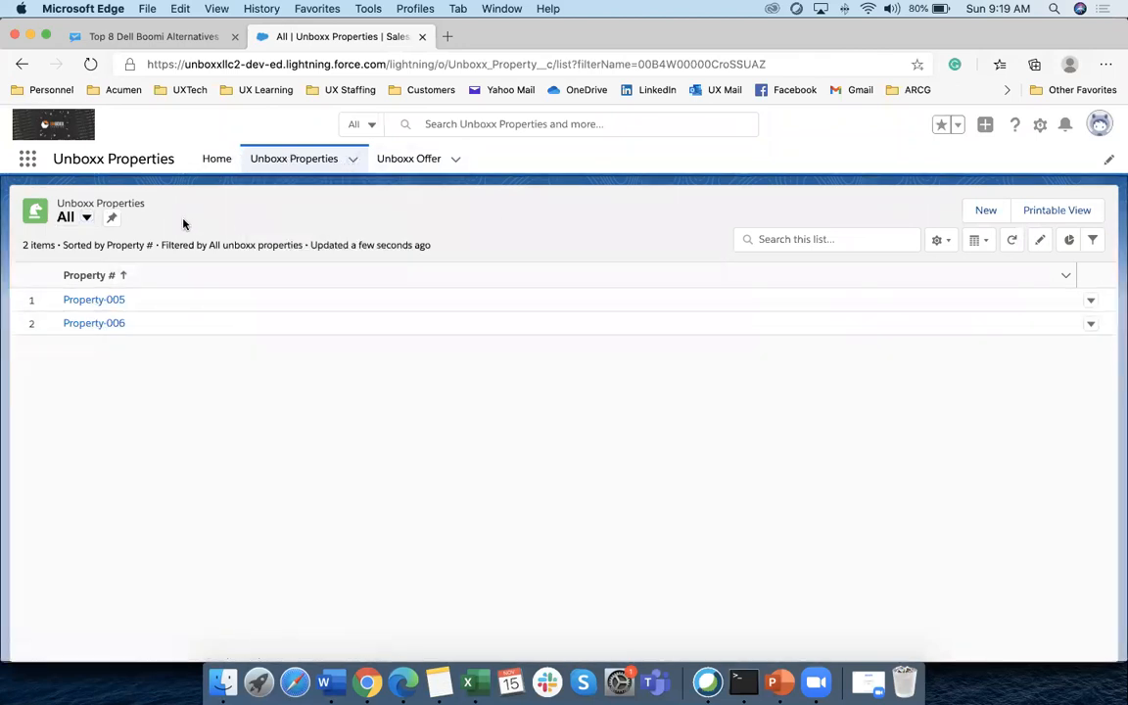
pyautogui.click(86, 217)
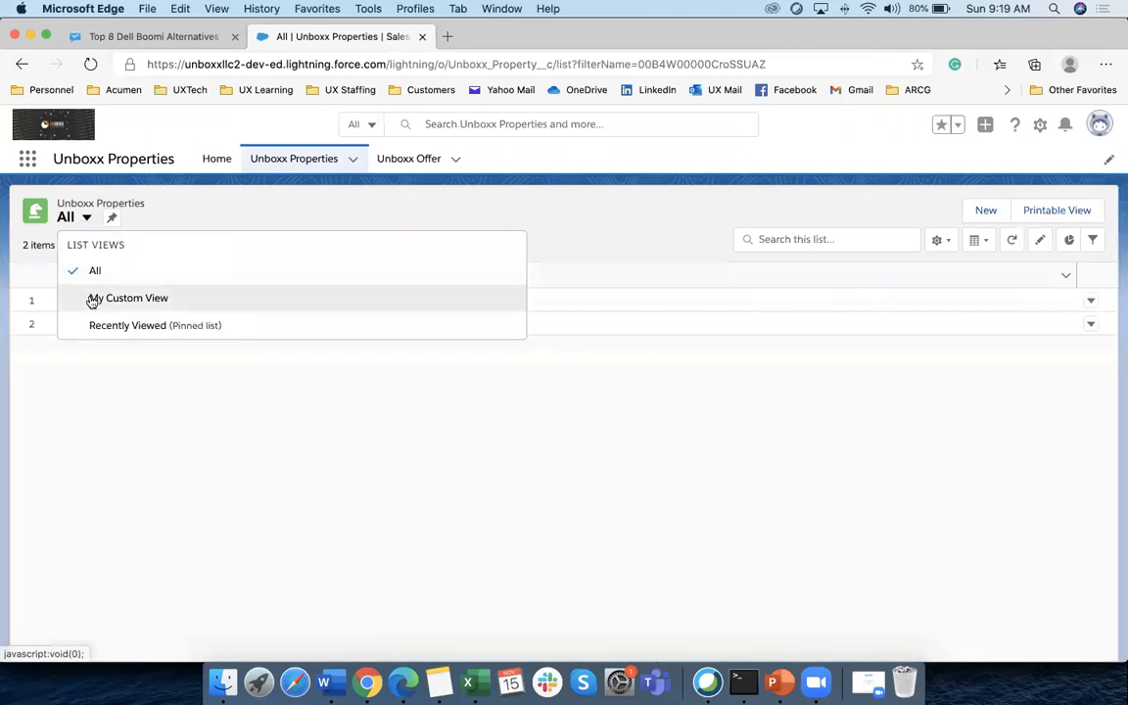
pyautogui.click(90, 299)
pyautogui.click(182, 217)
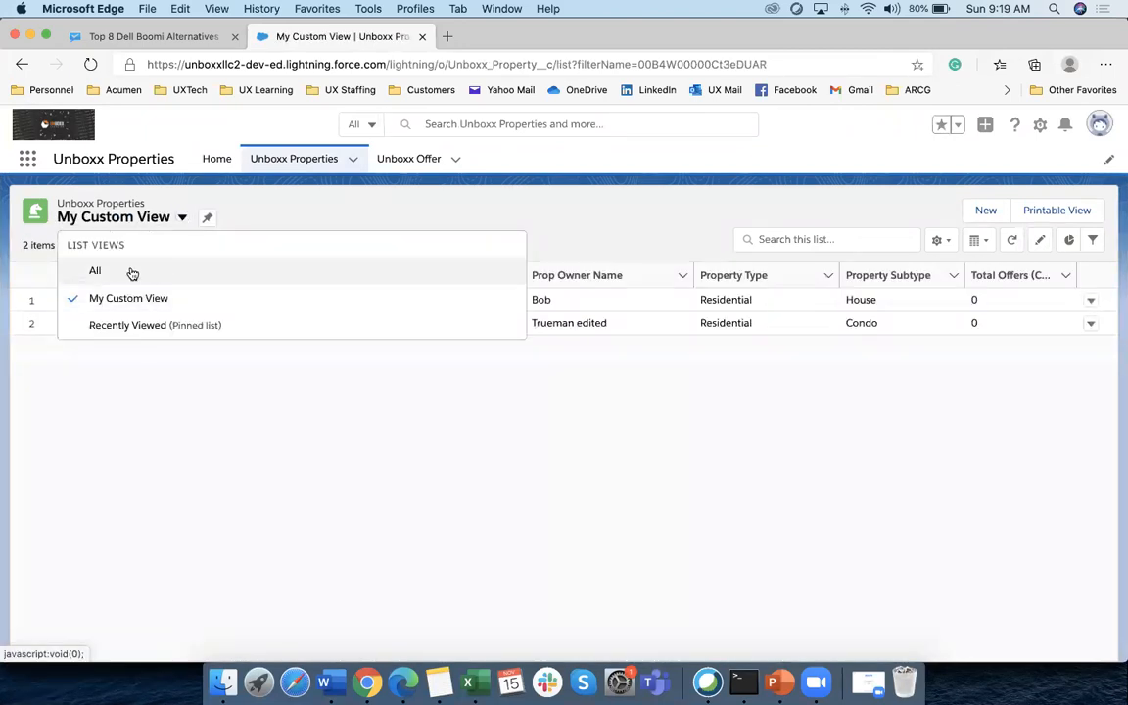
pyautogui.click(131, 271)
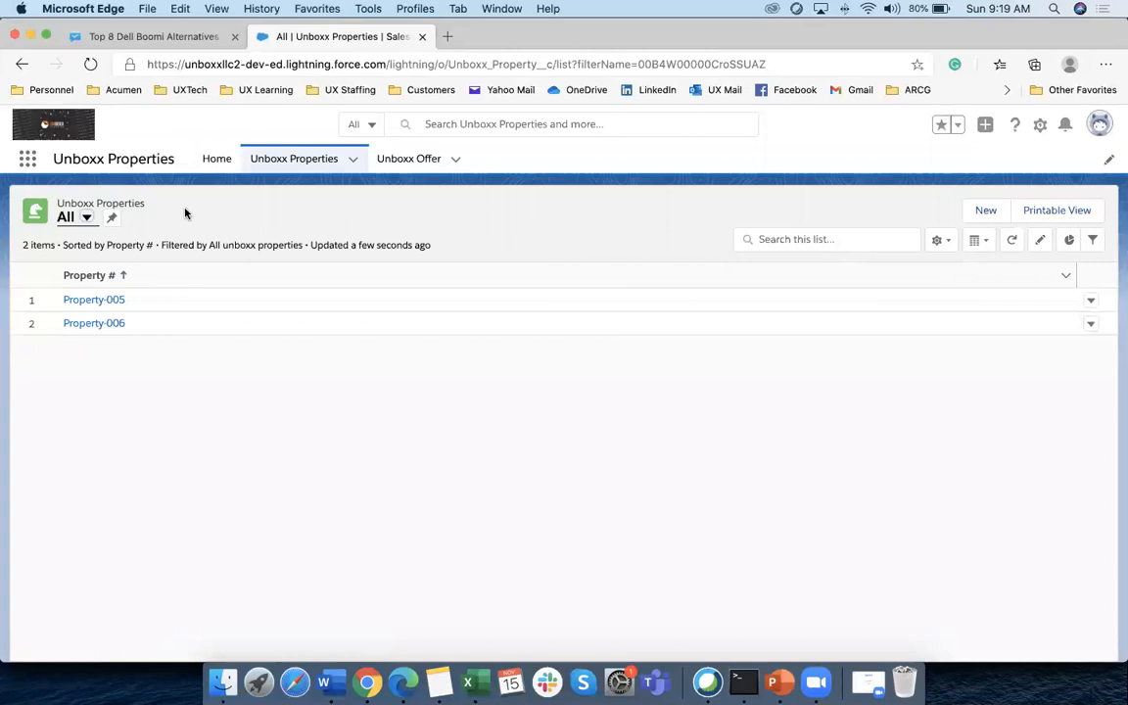
pyautogui.click(85, 219)
pyautogui.click(98, 299)
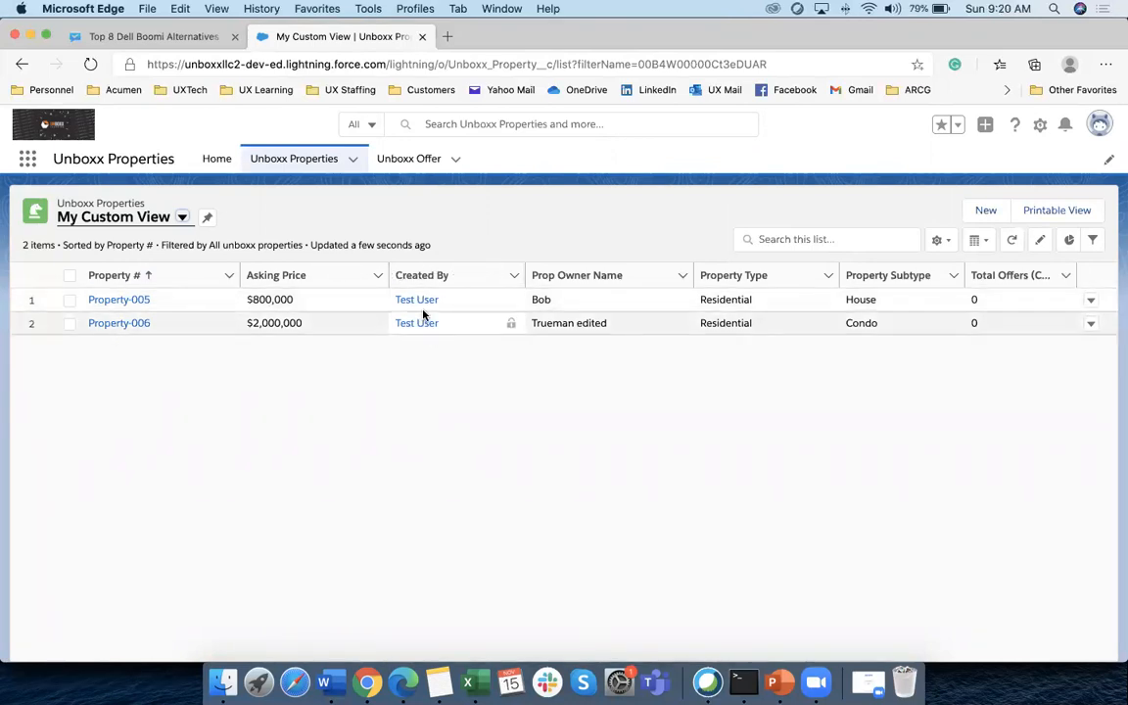
pyautogui.click(366, 681)
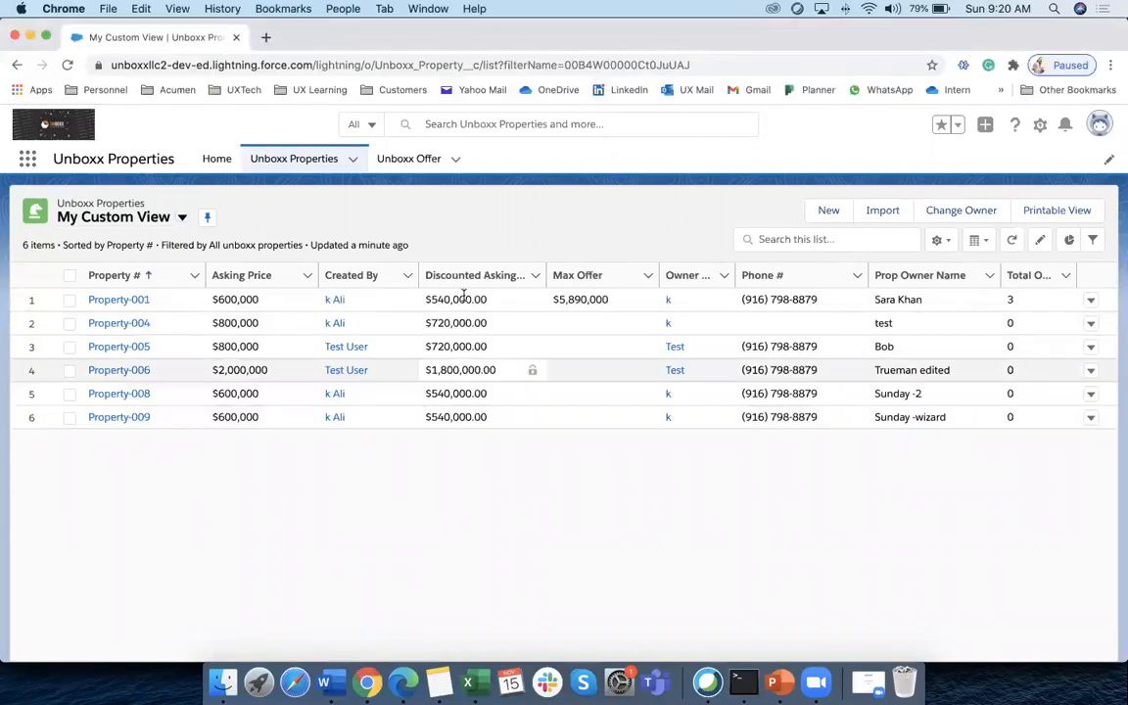
# Open Setup in a new tab and search 'sharing' to reach Sharing Settings
pyautogui.click(1039, 125)
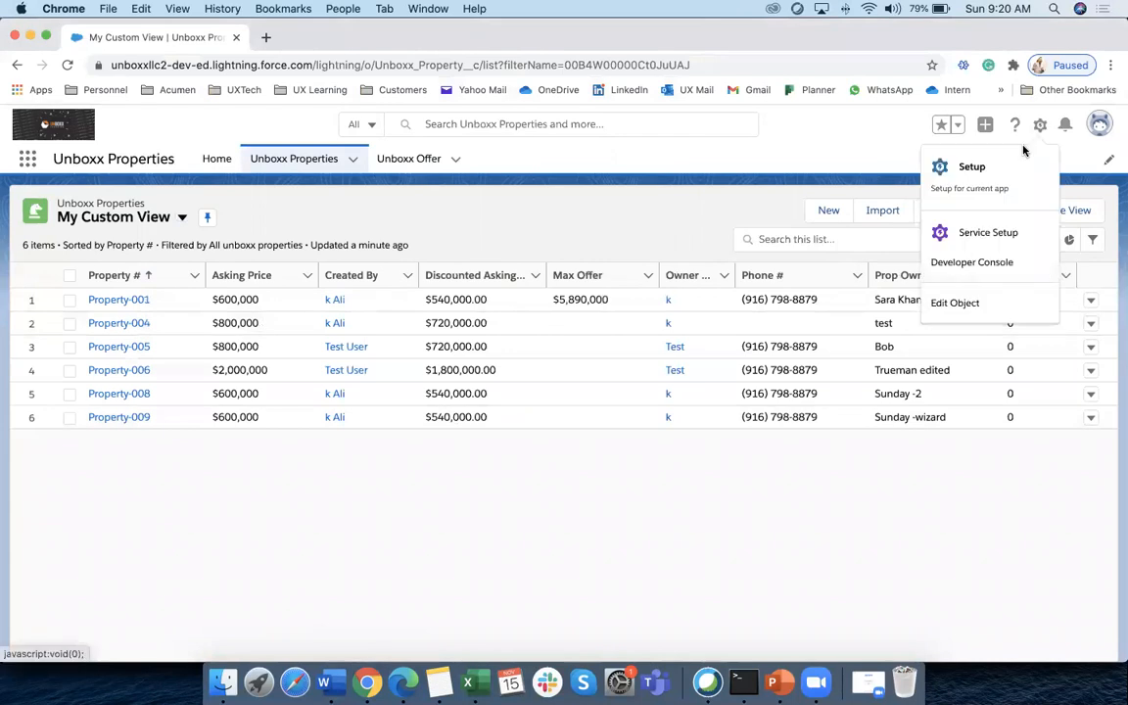
pyautogui.click(955, 166)
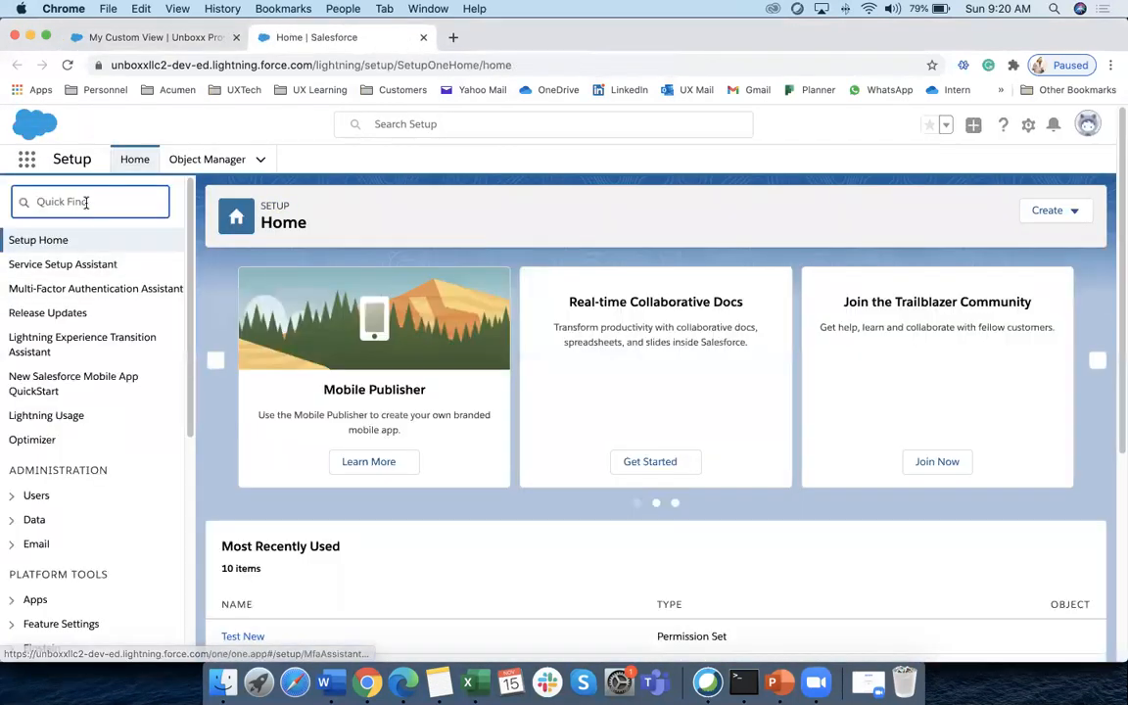
pyautogui.click(87, 202)
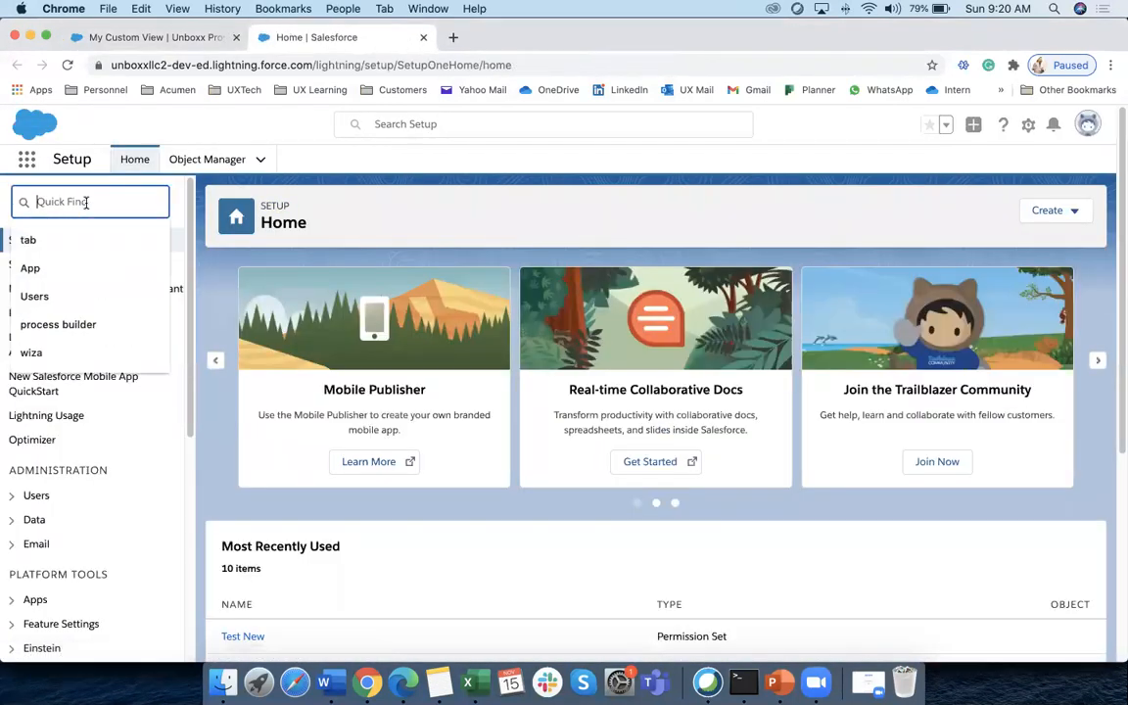
pyautogui.write('sharing')
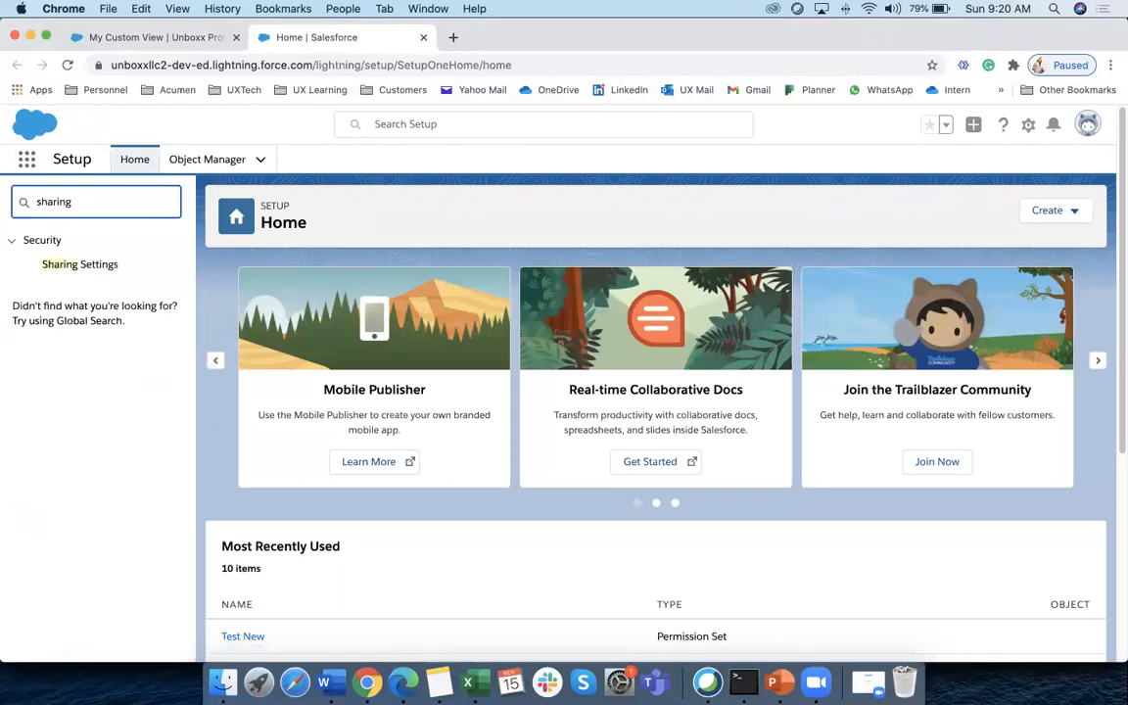
pyautogui.click(71, 266)
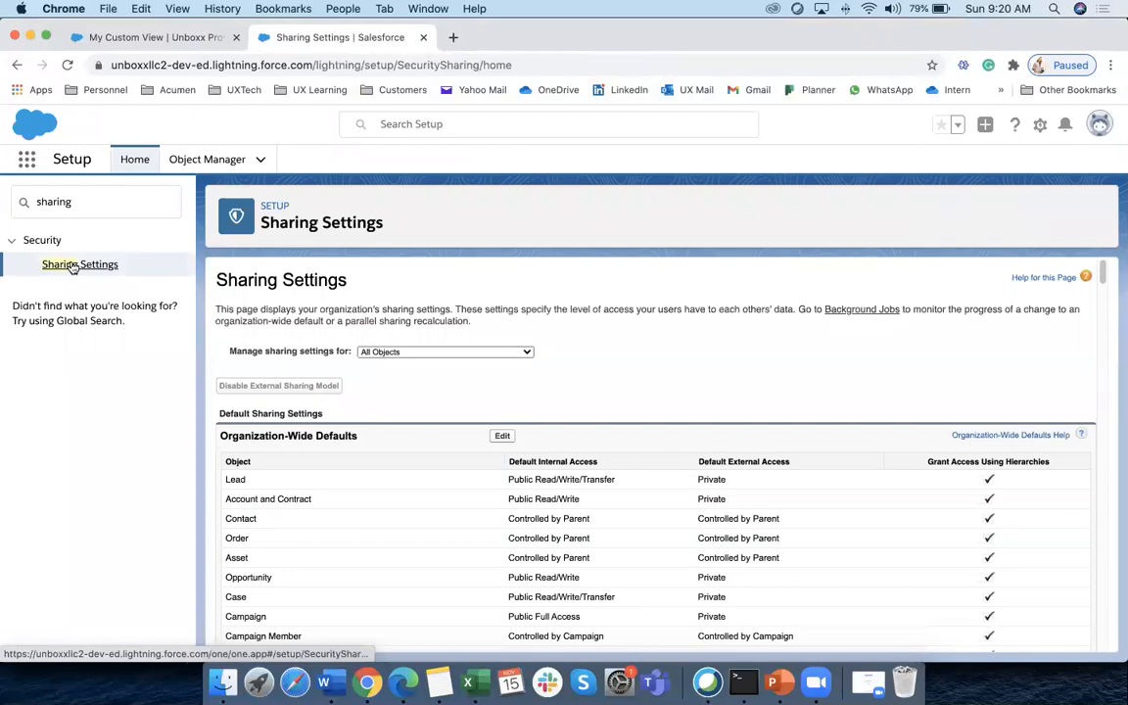
pyautogui.scroll(-3, 367, 446)
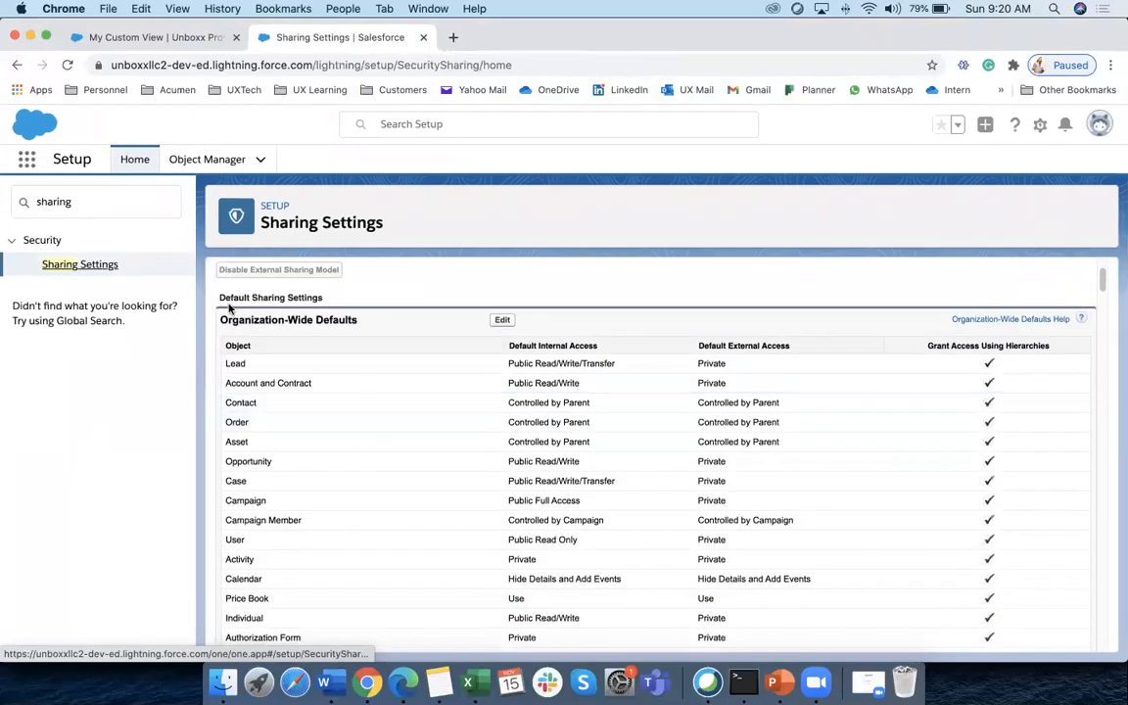
pyautogui.moveTo(220, 320); pyautogui.dragTo(372, 322)
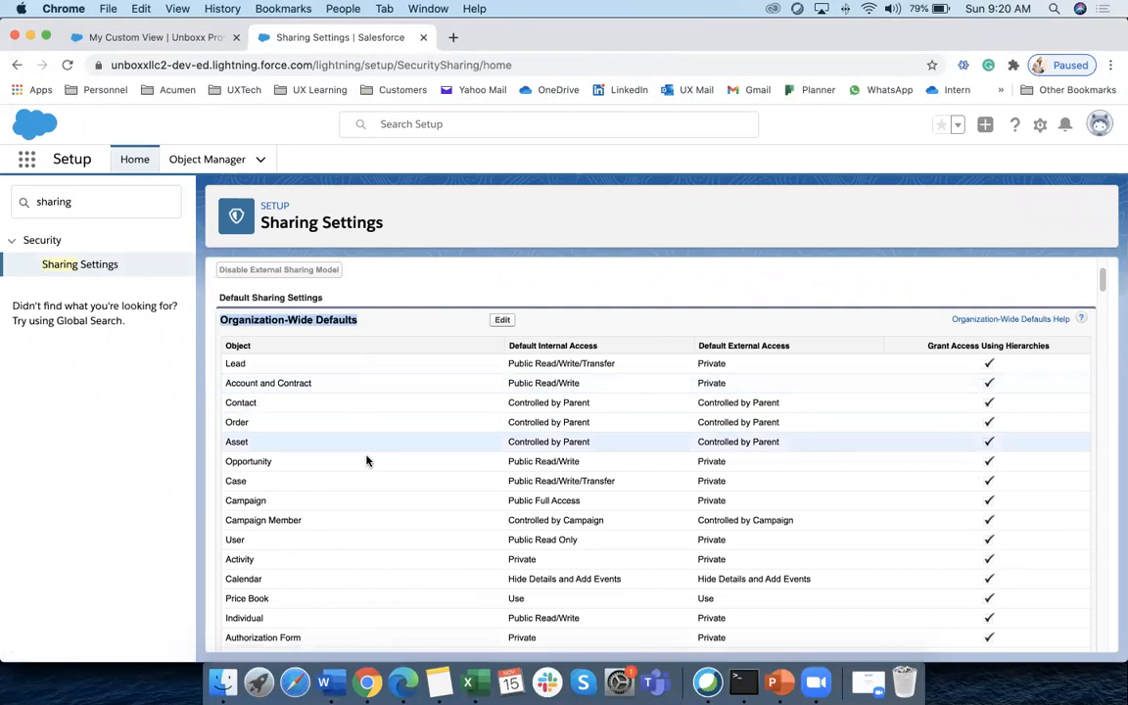
pyautogui.scroll(3, 367, 462)
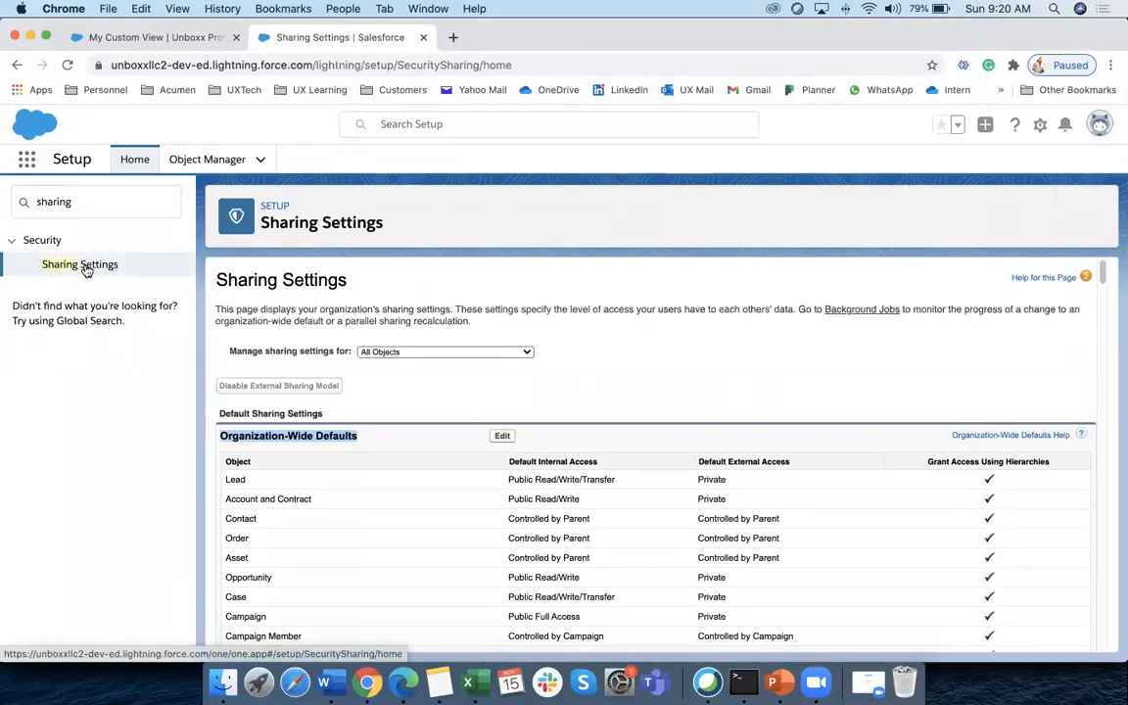
pyautogui.scroll(-6, 433, 482)
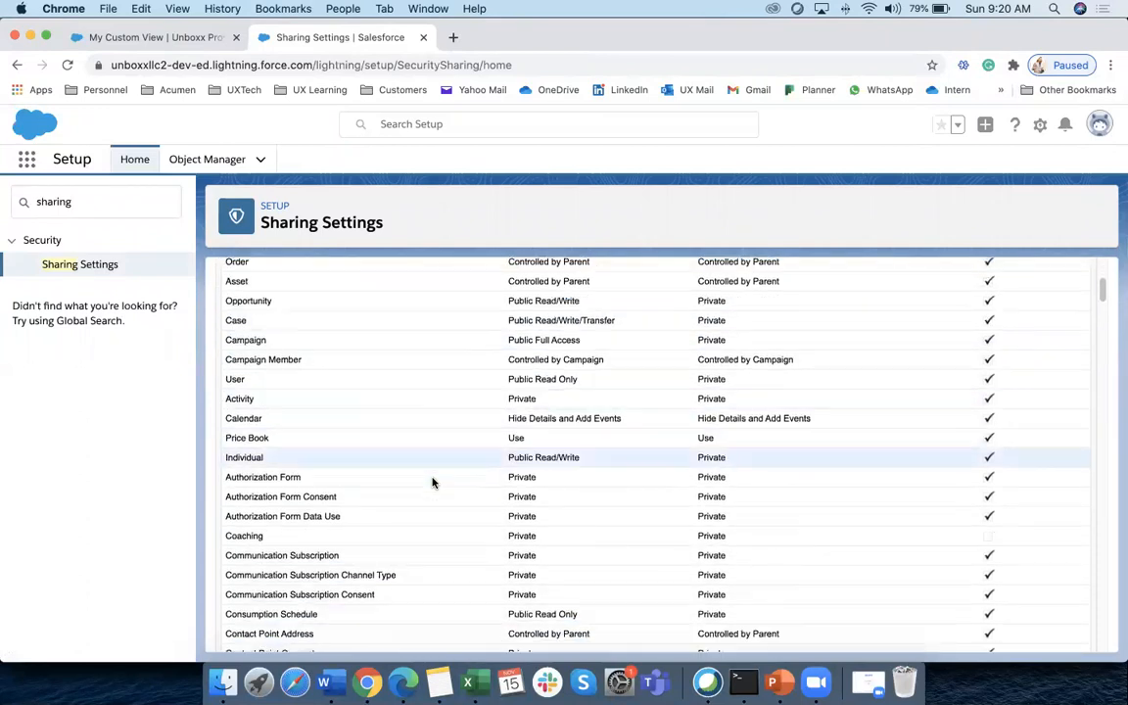
pyautogui.scroll(-4, 433, 481)
pyautogui.scroll(10, 433, 481)
pyautogui.tripleClick(309, 441)
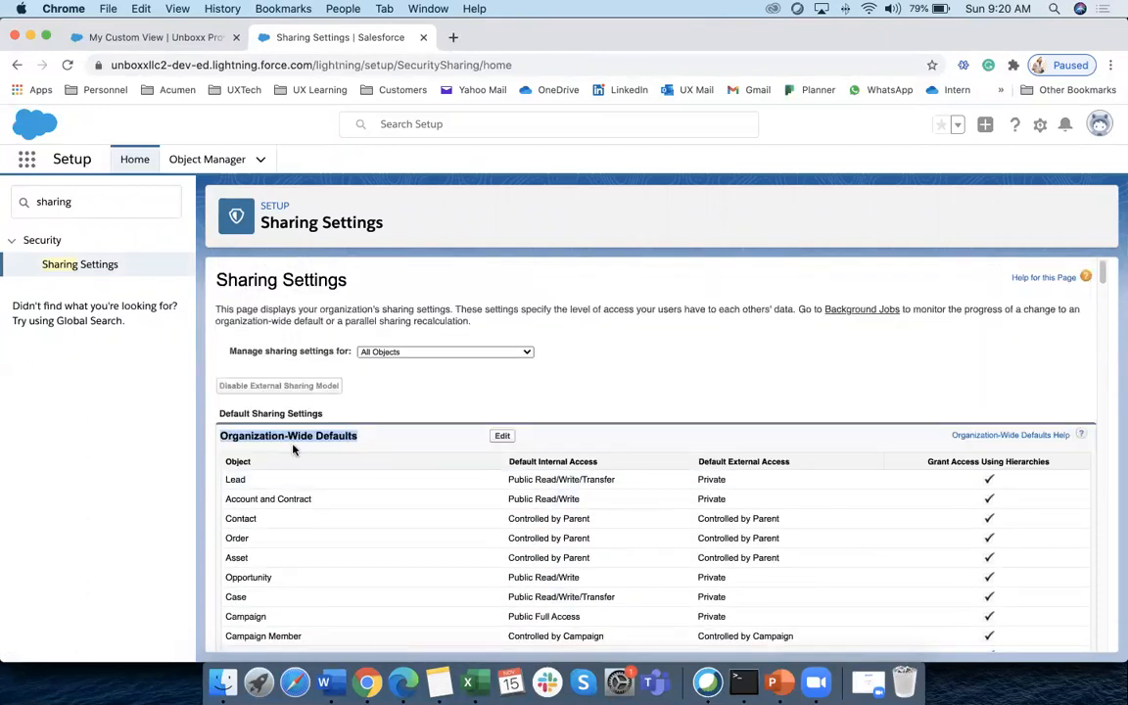
pyautogui.click(250, 466)
pyautogui.scroll(-20, 328, 460)
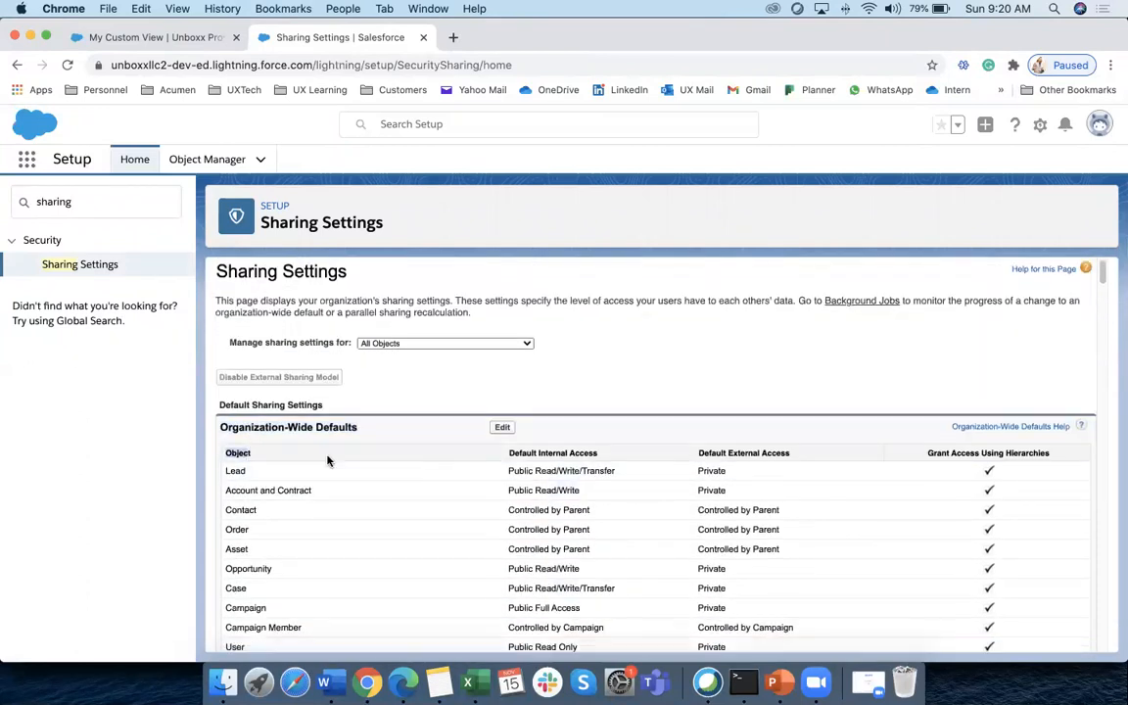
pyautogui.scroll(-4, 328, 460)
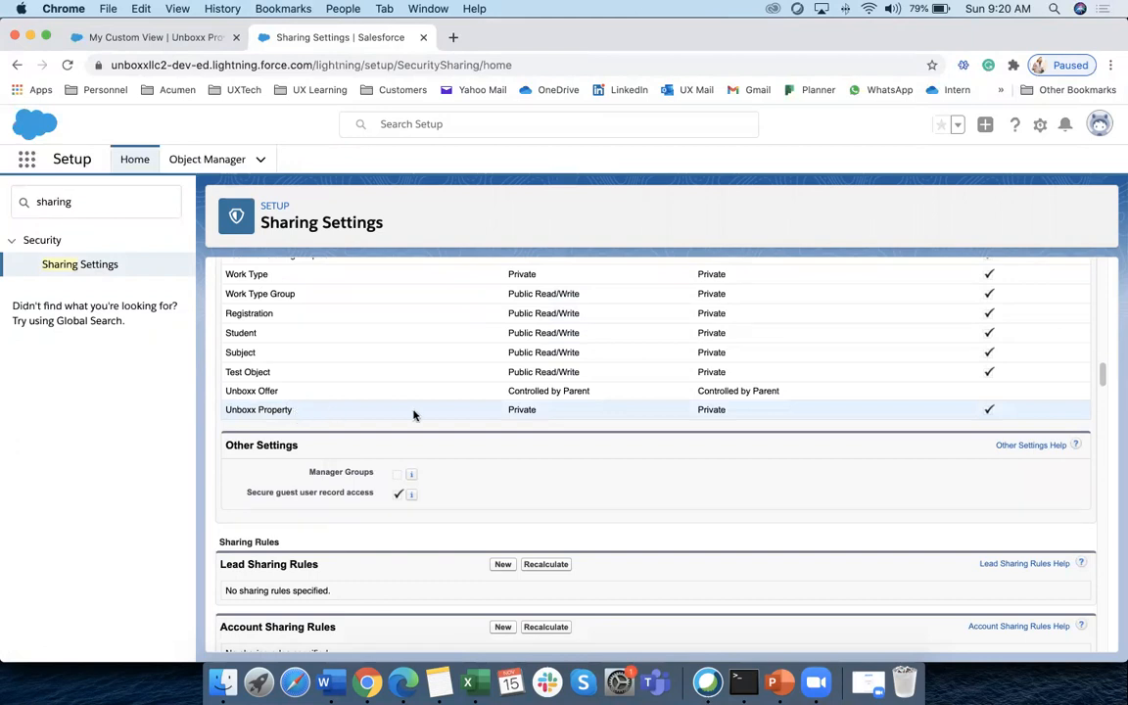
pyautogui.scroll(20, 415, 416)
pyautogui.scroll(5, 546, 424)
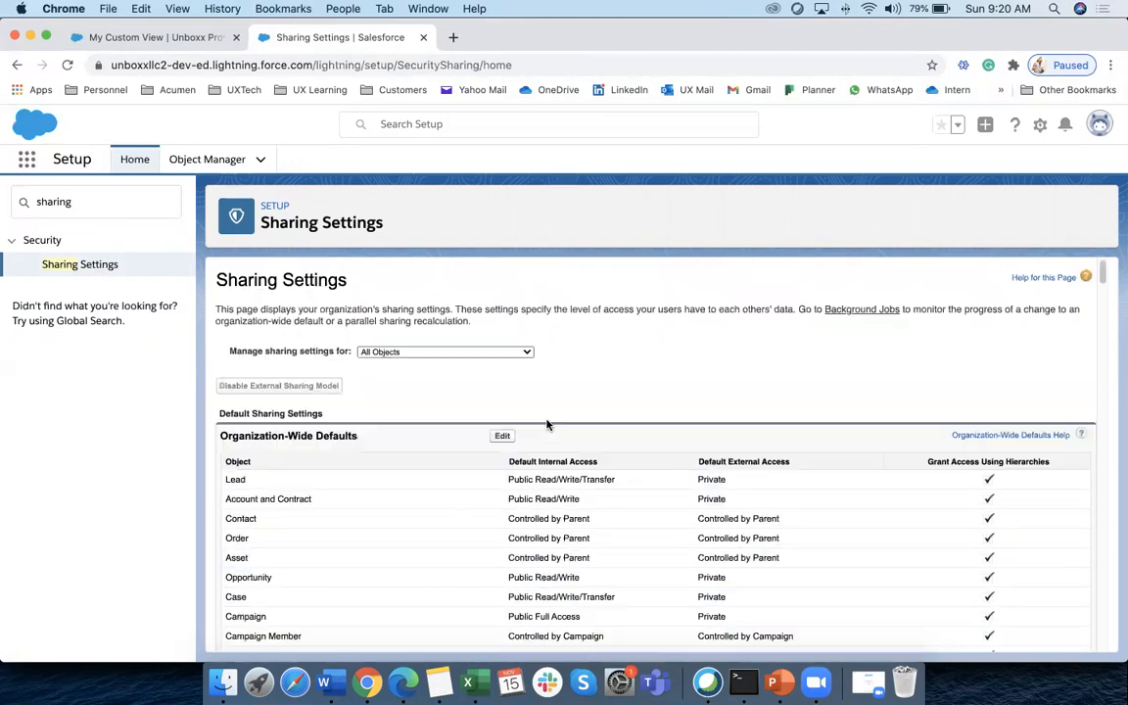
pyautogui.scroll(-2, 547, 426)
pyautogui.moveTo(227, 341); pyautogui.dragTo(247, 494)
pyautogui.click(530, 373)
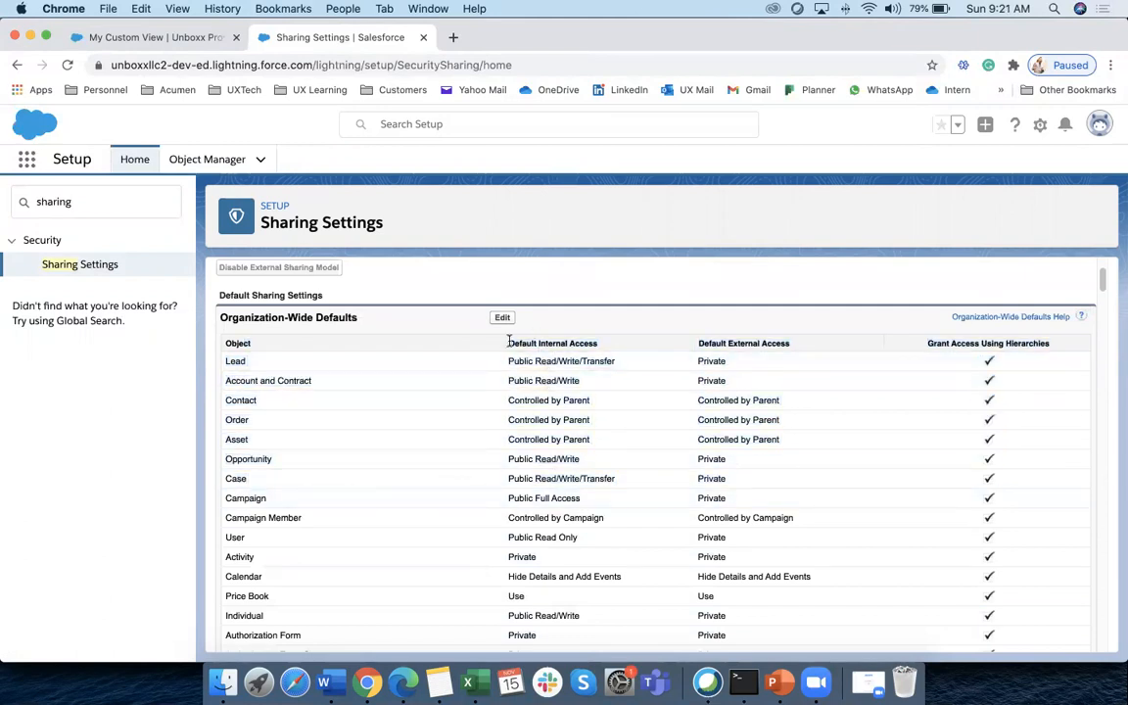
pyautogui.moveTo(510, 343); pyautogui.dragTo(599, 347)
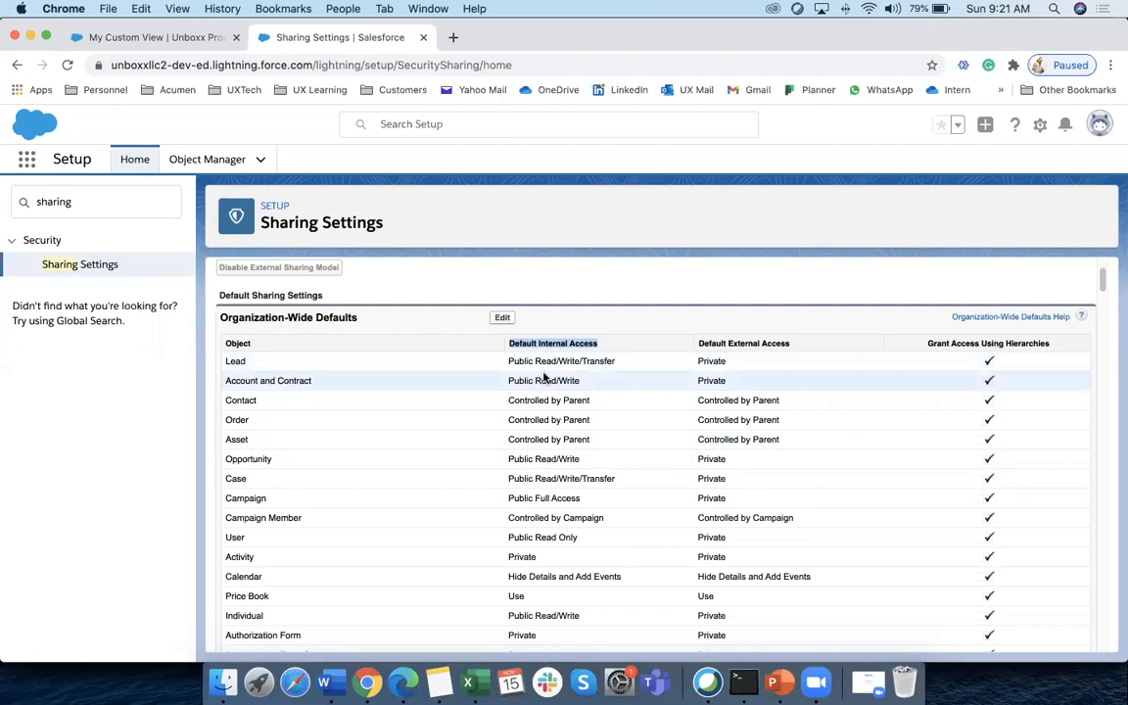
pyautogui.moveTo(728, 343); pyautogui.dragTo(792, 343)
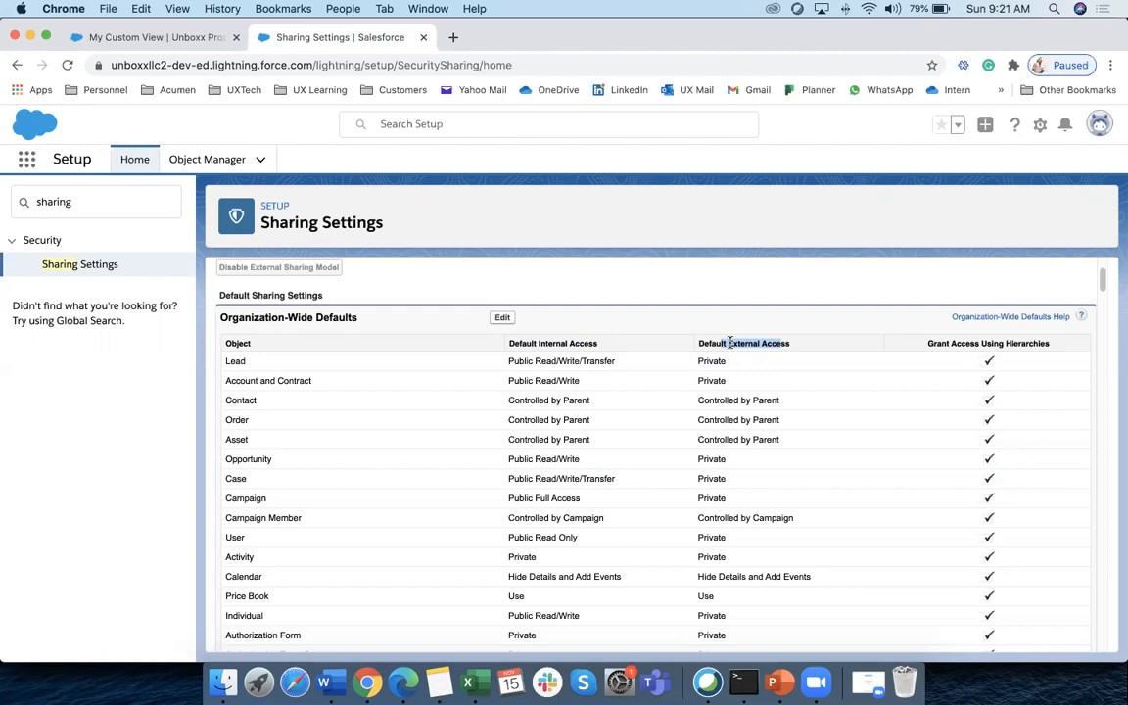
pyautogui.click(698, 343)
pyautogui.moveTo(699, 342); pyautogui.dragTo(747, 352)
pyautogui.moveTo(927, 343); pyautogui.dragTo(1052, 345)
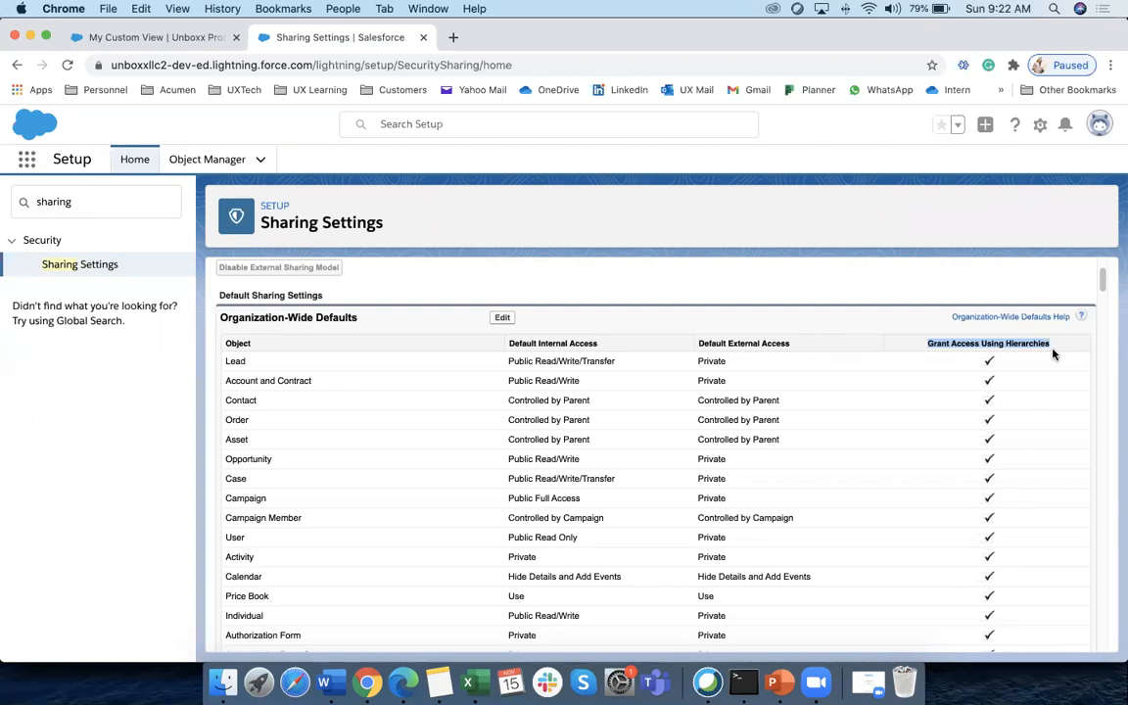
# Point out Unboxx Property's Private default access, then switch to the test user's Edge window
pyautogui.scroll(-10, 675, 516)
pyautogui.scroll(-15, 675, 516)
pyautogui.scroll(-4, 873, 534)
pyautogui.scroll(7, 912, 484)
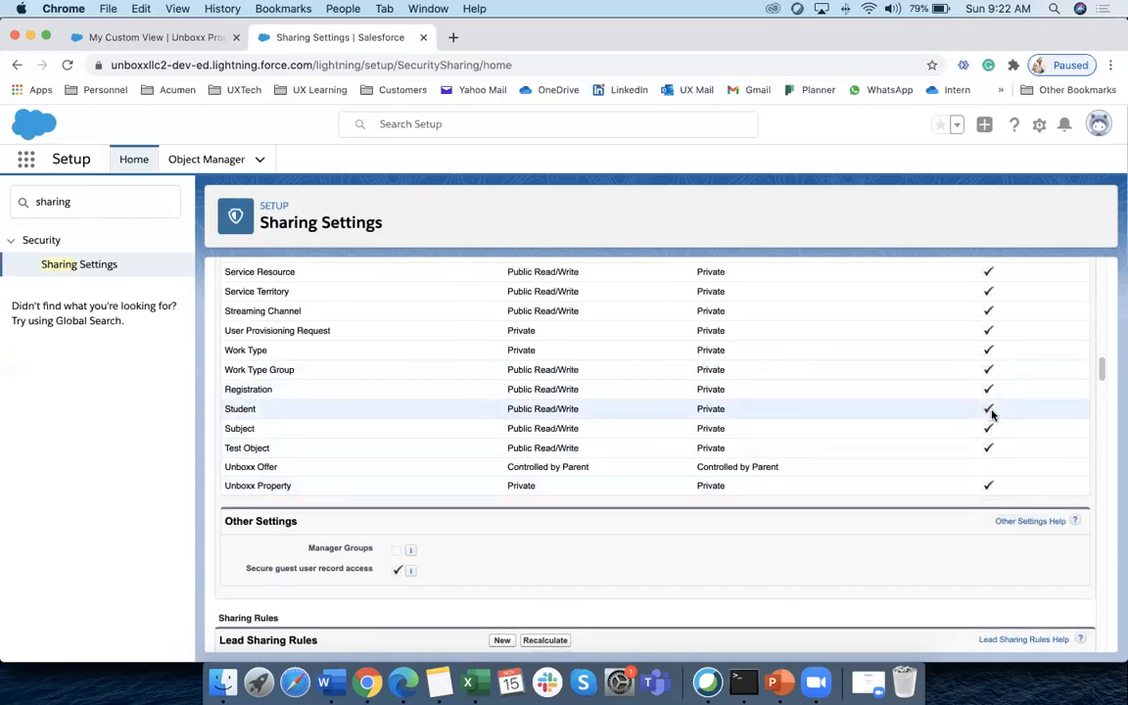
pyautogui.scroll(1, 989, 414)
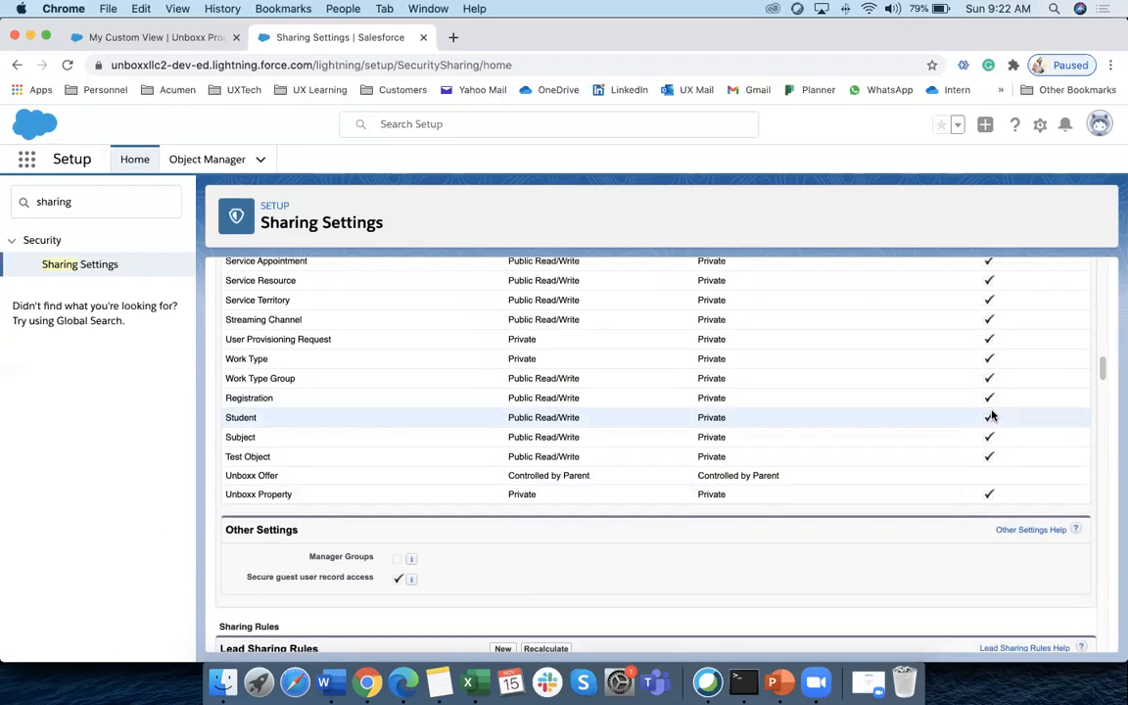
pyautogui.scroll(-5, 735, 441)
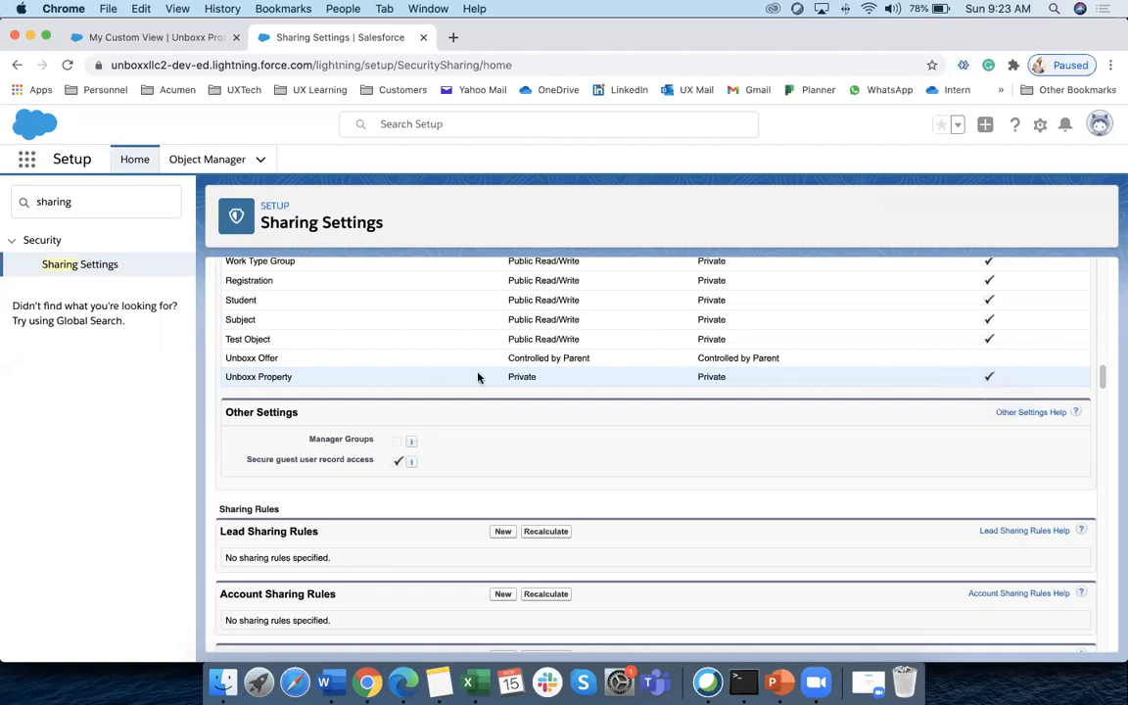
pyautogui.moveTo(510, 377); pyautogui.dragTo(536, 380)
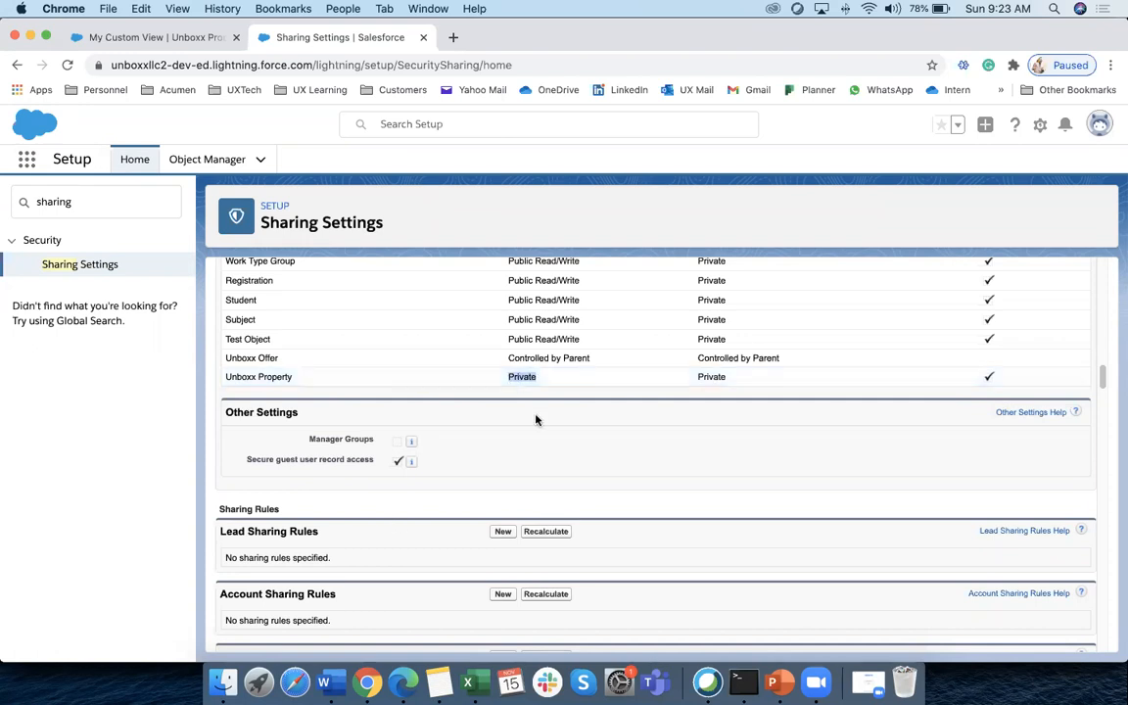
pyautogui.click(402, 683)
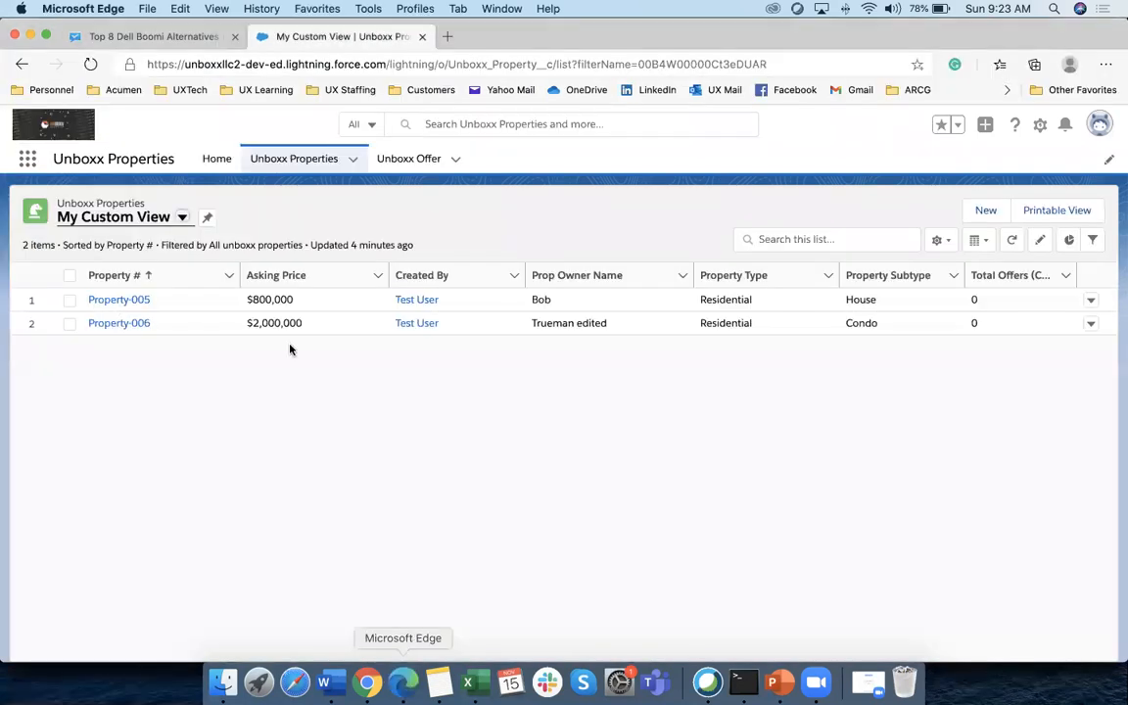
# Pin All as the test user's default list view, then return to My Custom View
pyautogui.click(182, 216)
pyautogui.click(99, 270)
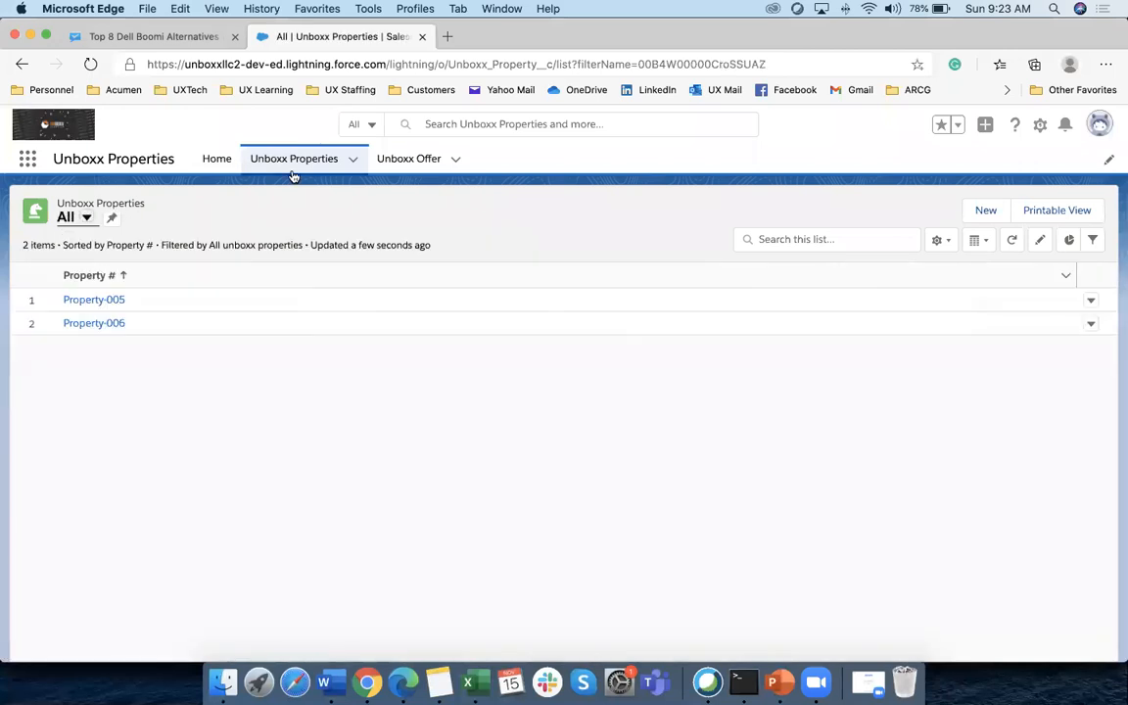
pyautogui.click(110, 219)
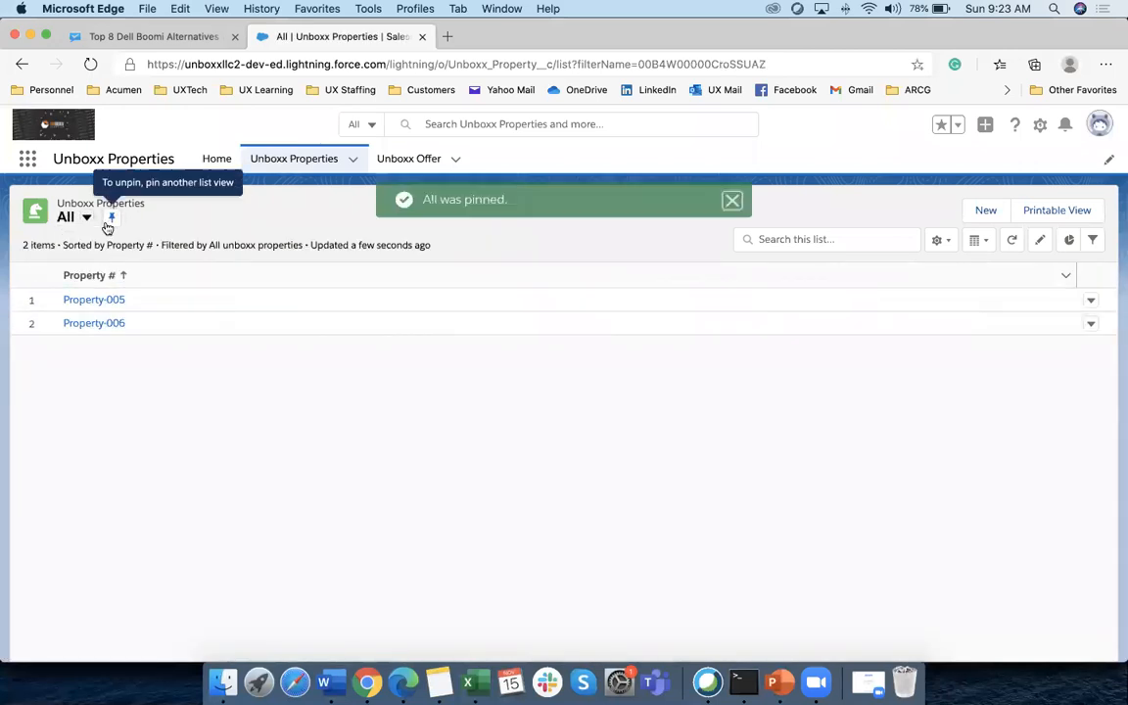
pyautogui.click(86, 218)
pyautogui.click(86, 299)
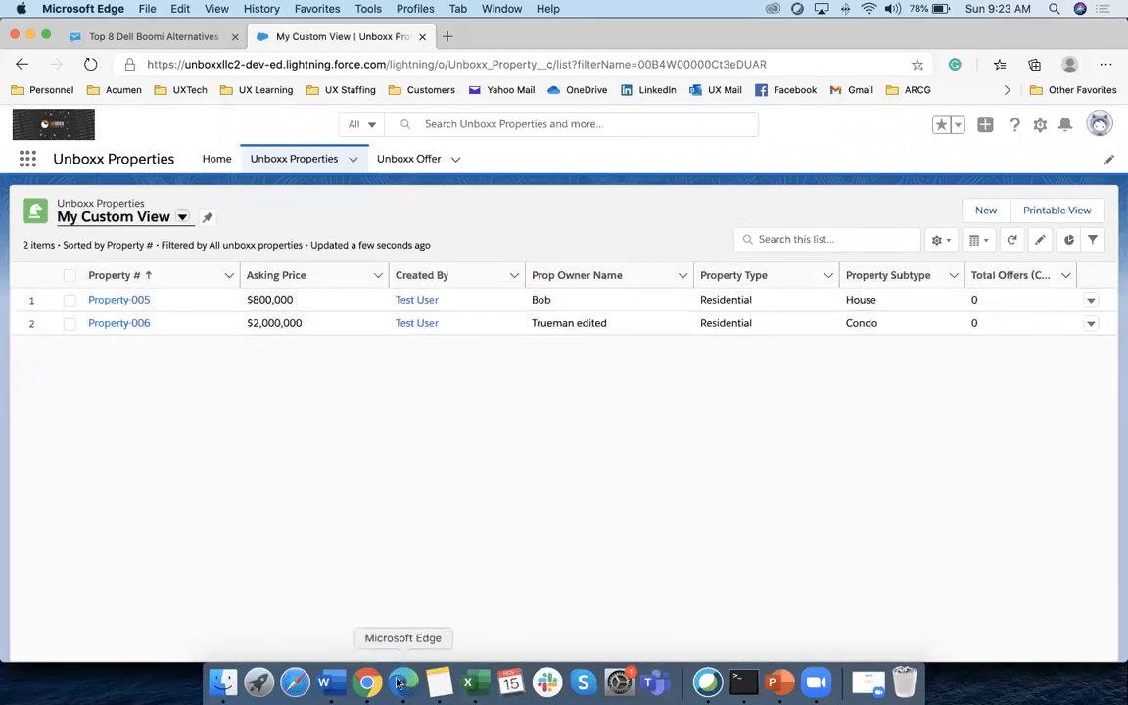
# Compare the admin's six-property list, then open the Organization-Wide Defaults for editing
pyautogui.click(368, 683)
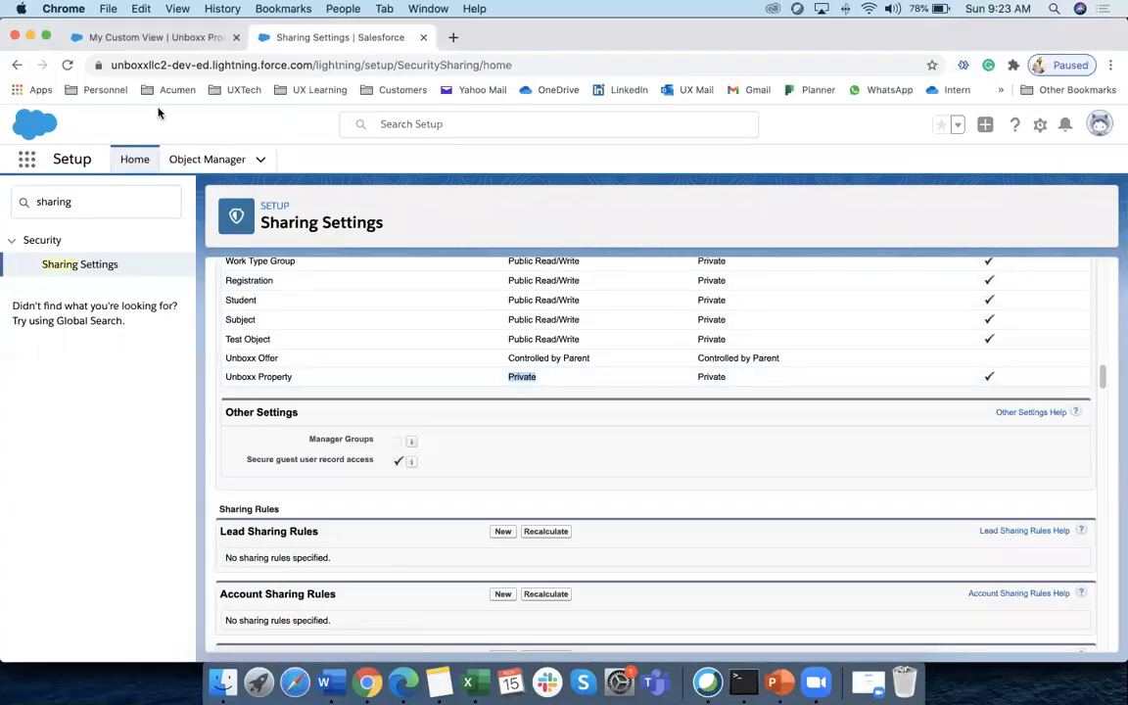
pyautogui.click(171, 39)
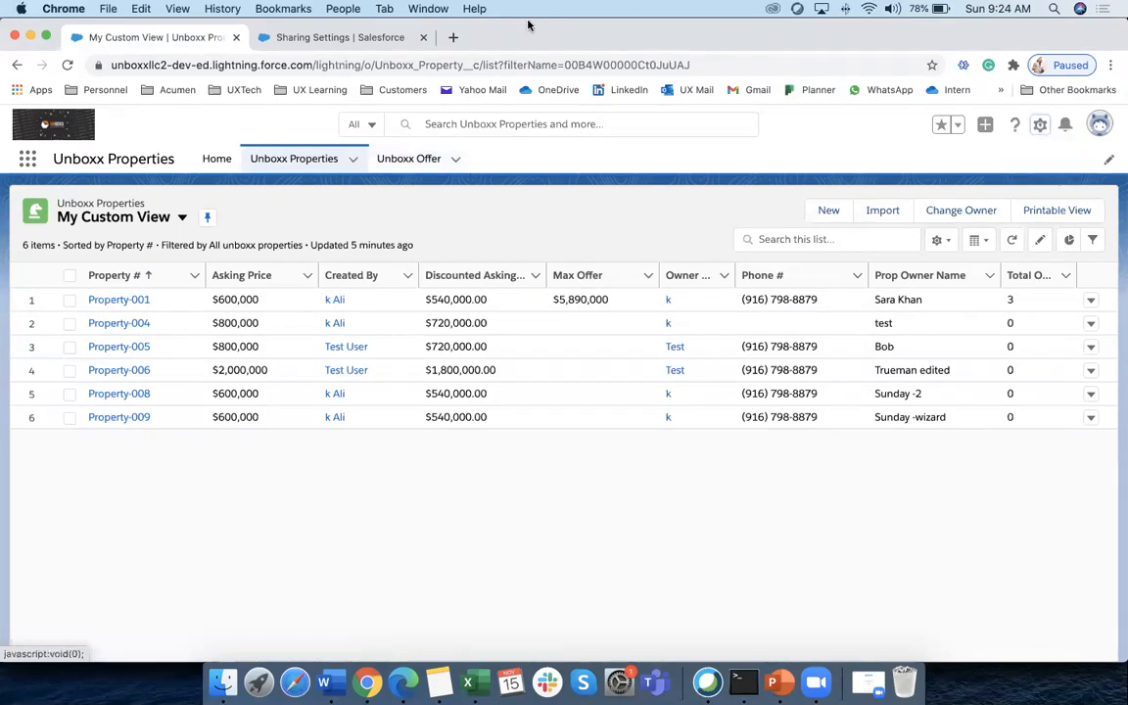
pyautogui.click(323, 39)
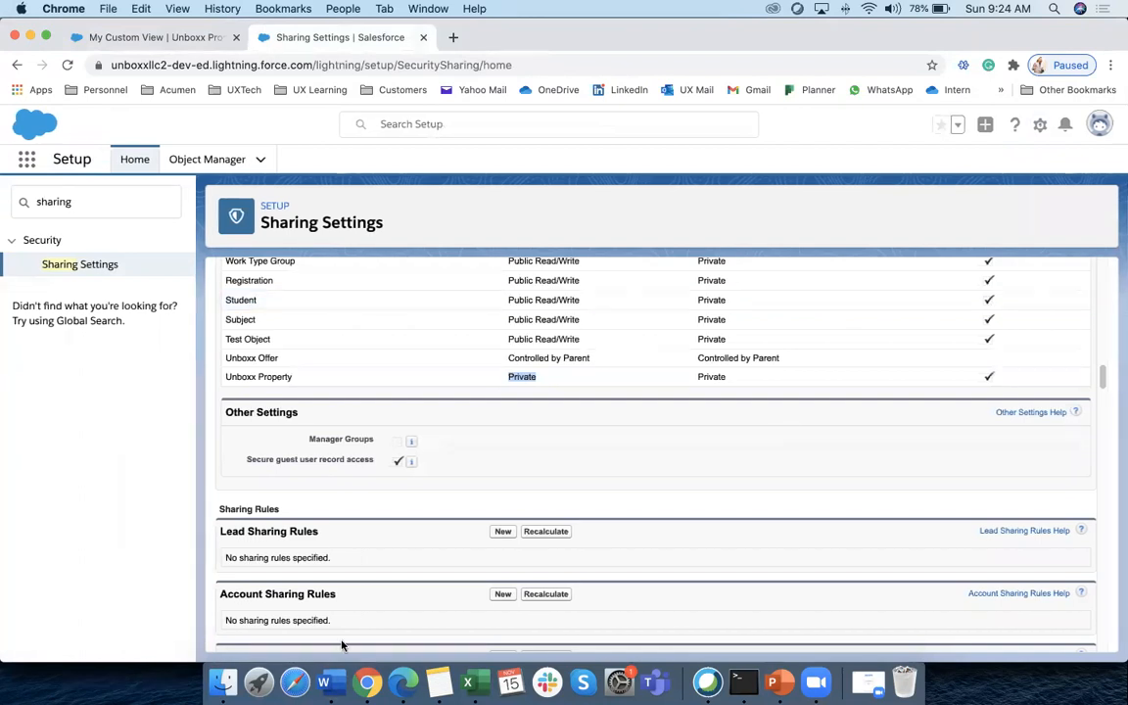
pyautogui.click(403, 683)
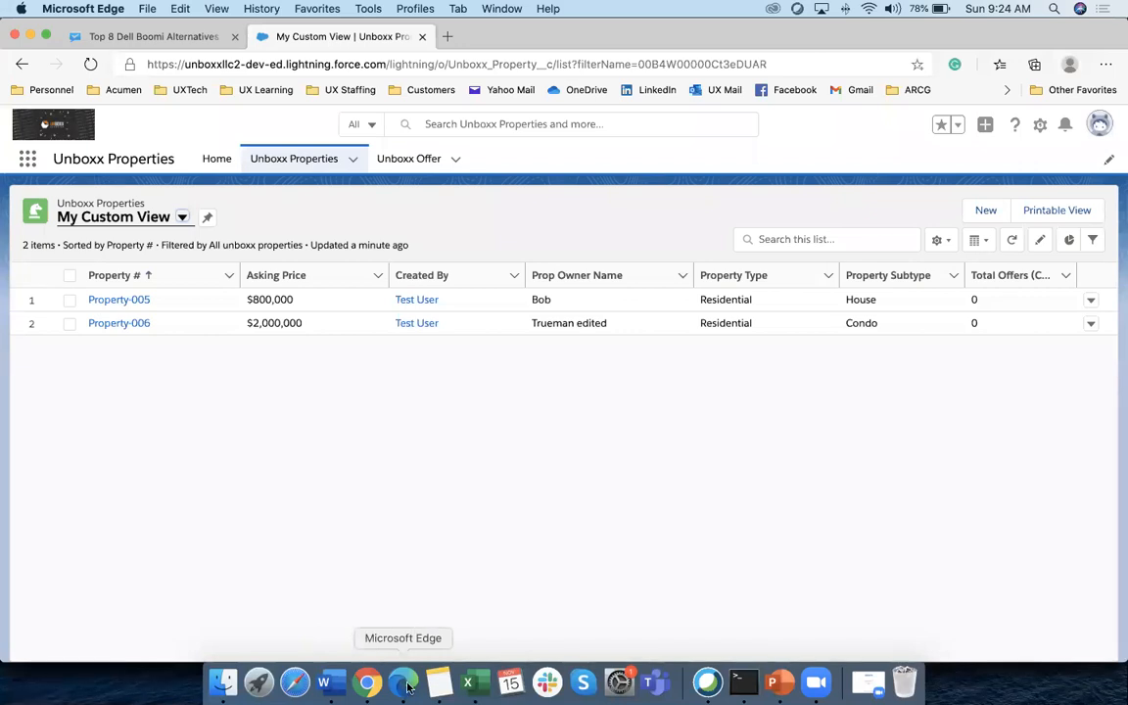
pyautogui.click(367, 682)
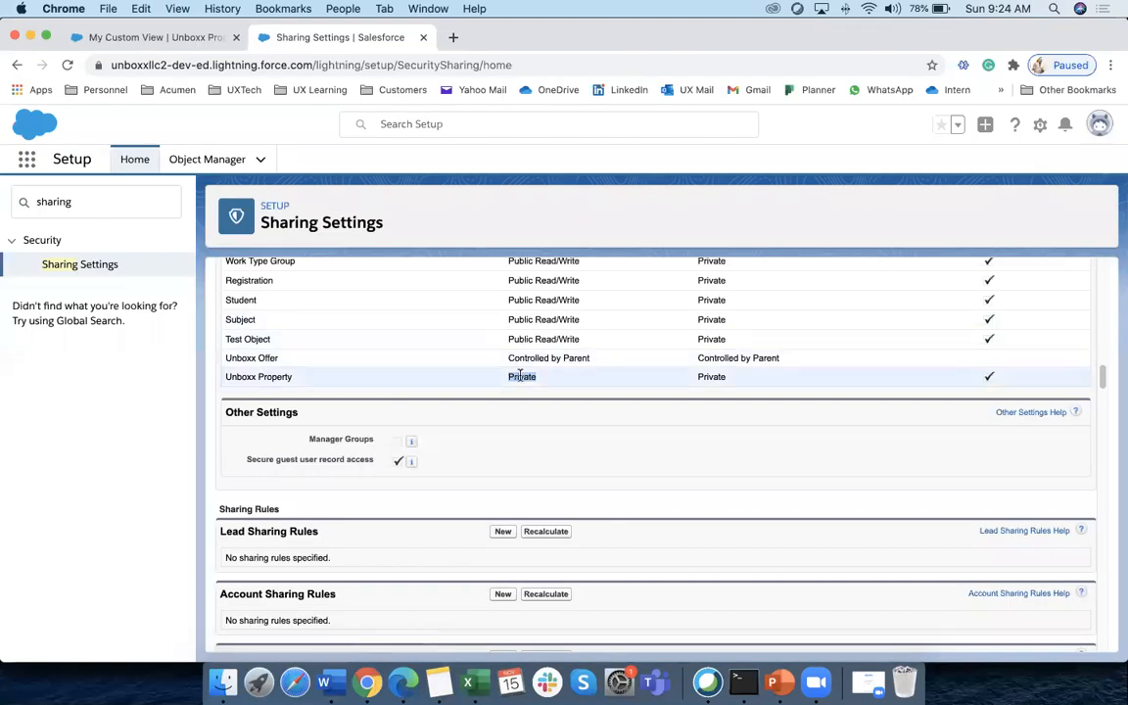
pyautogui.scroll(10, 419, 370)
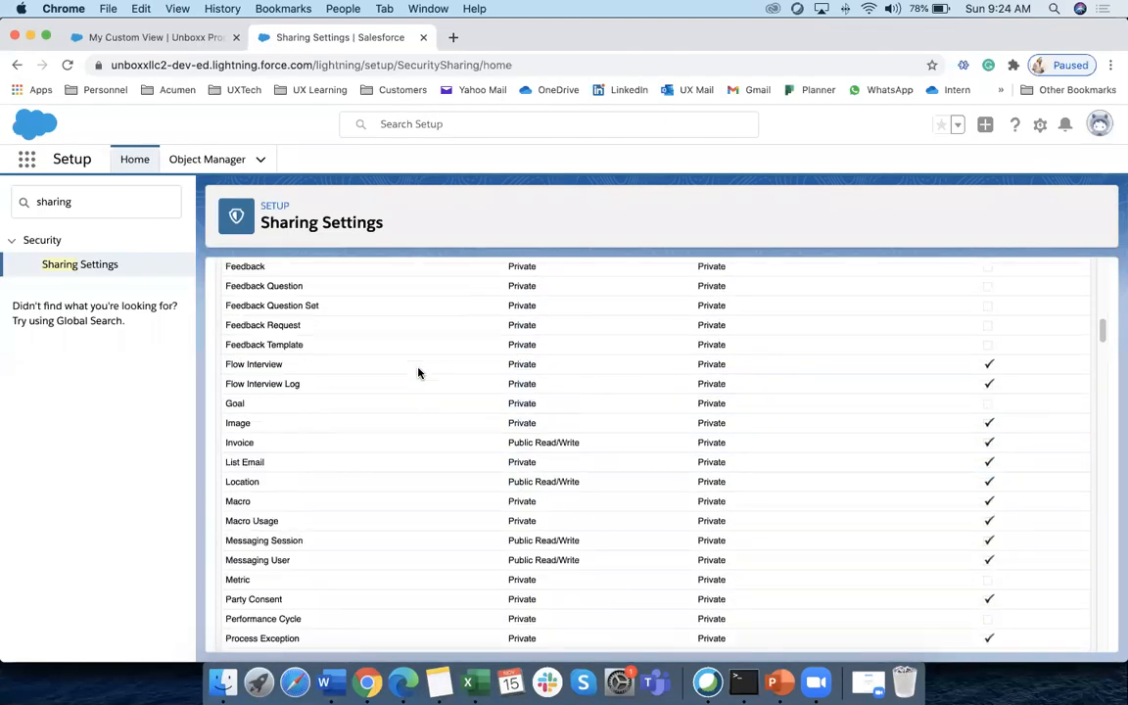
pyautogui.scroll(5, 418, 370)
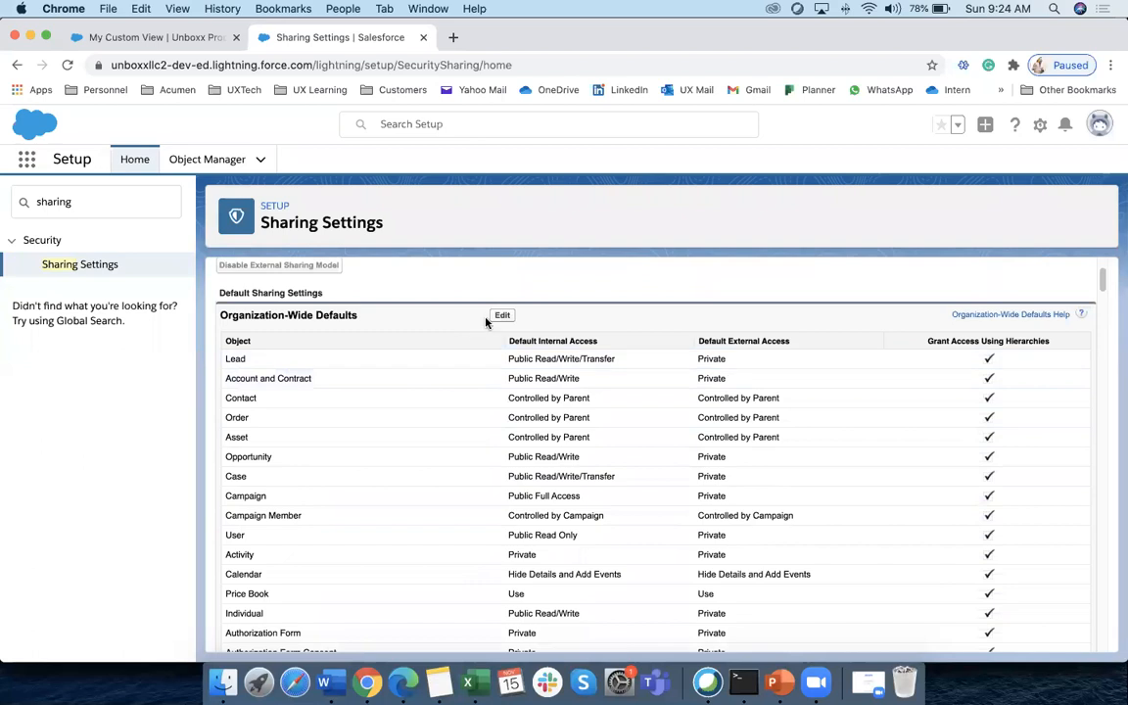
pyautogui.click(501, 314)
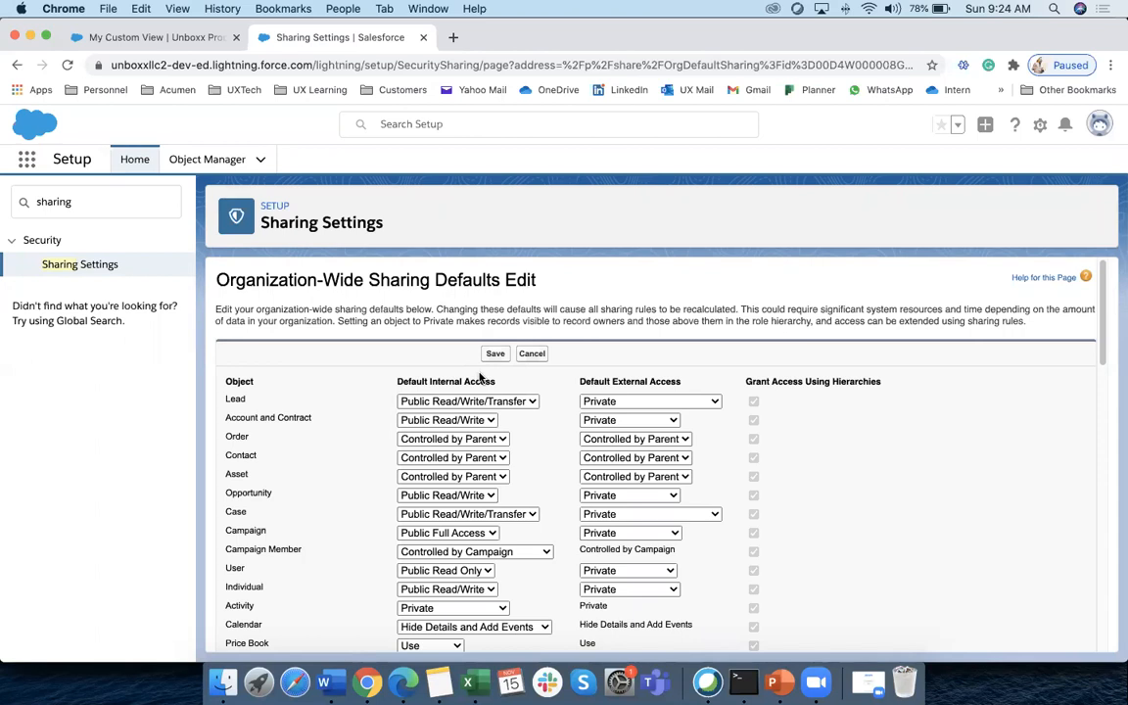
# Set Unboxx Property's default internal access to Public Read/Write and save the defaults
pyautogui.scroll(-3, 348, 514)
pyautogui.scroll(3, 357, 501)
pyautogui.scroll(-10, 340, 504)
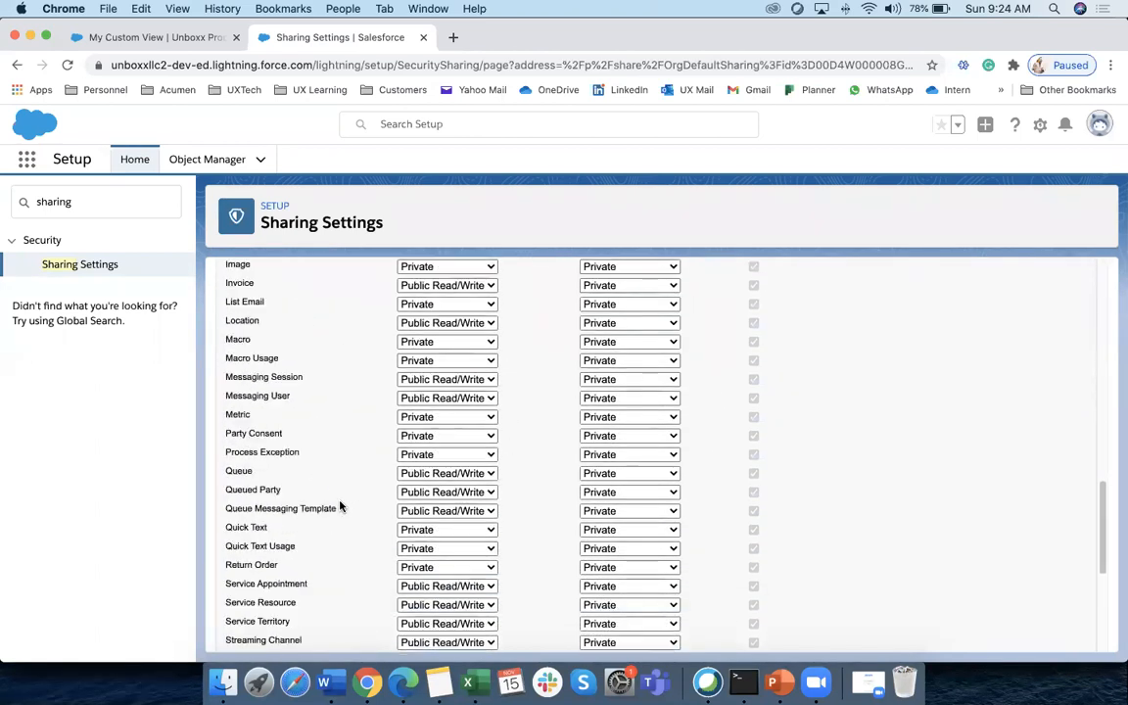
pyautogui.scroll(-5, 340, 506)
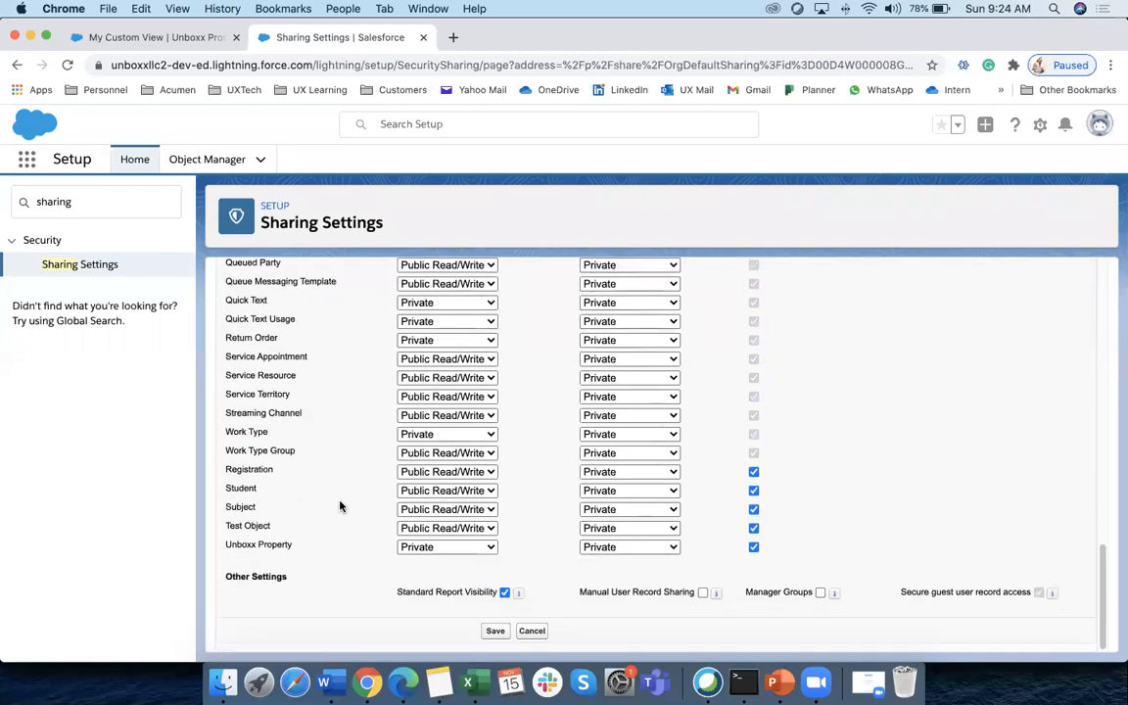
pyautogui.click(455, 547)
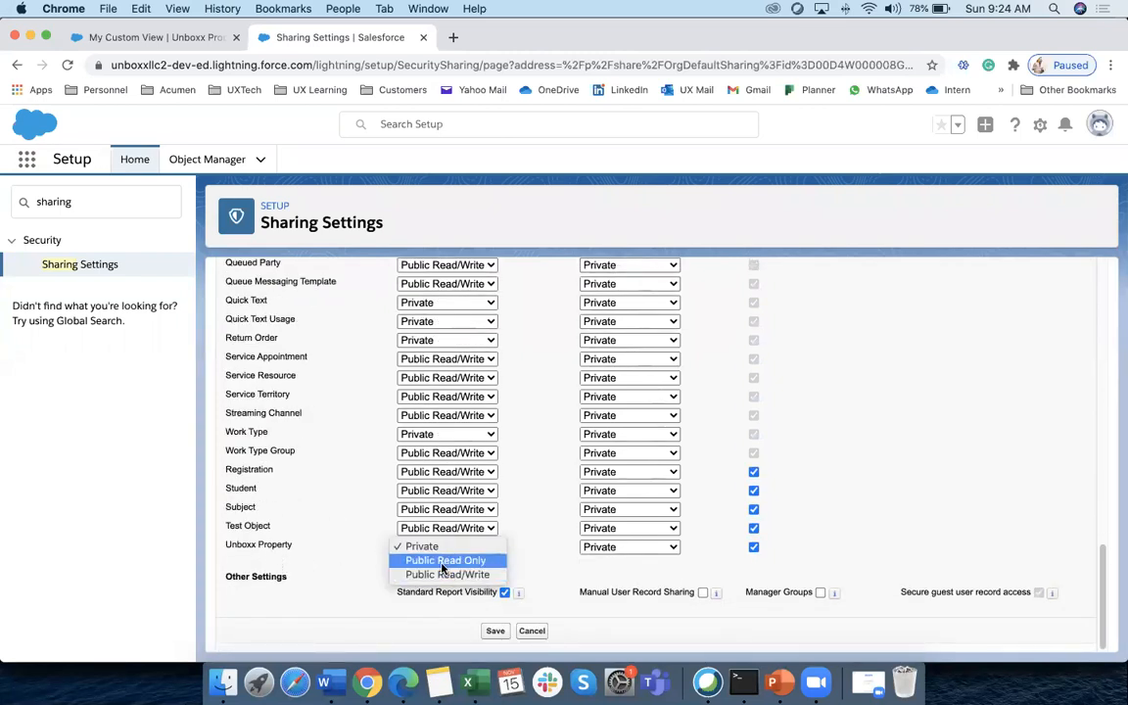
pyautogui.click(447, 575)
pyautogui.click(495, 630)
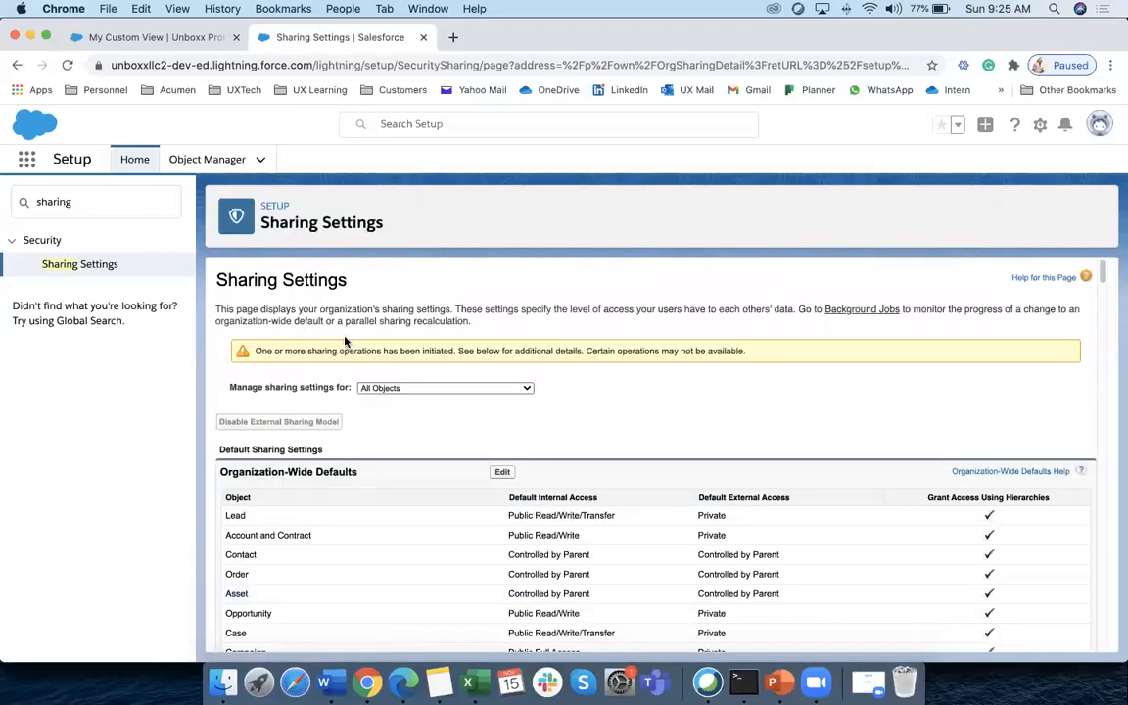
pyautogui.click(402, 682)
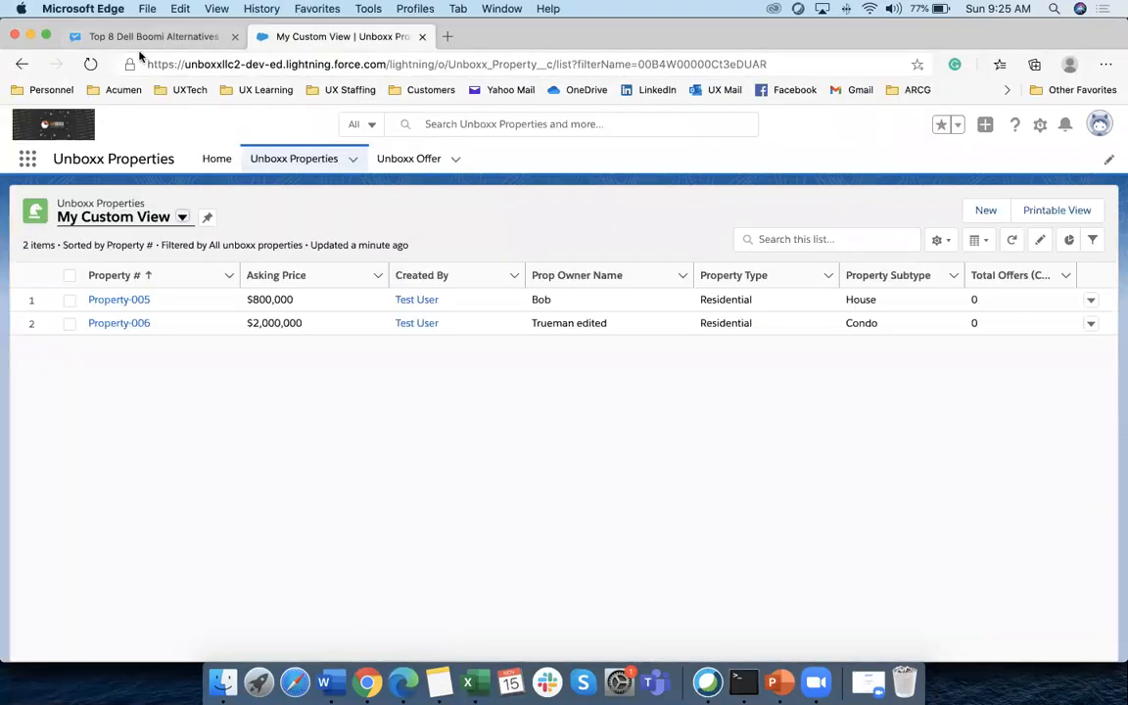
# Reload the test user's list and toggle All and My Custom View, now showing six properties
pyautogui.click(90, 65)
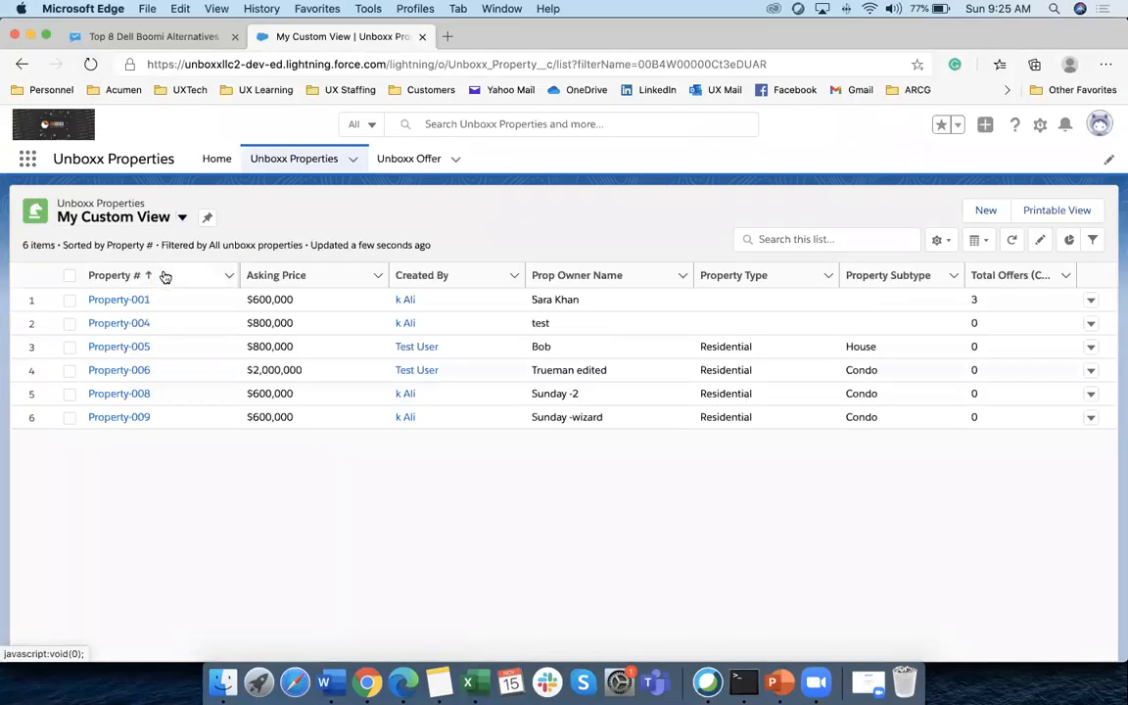
pyautogui.click(1099, 124)
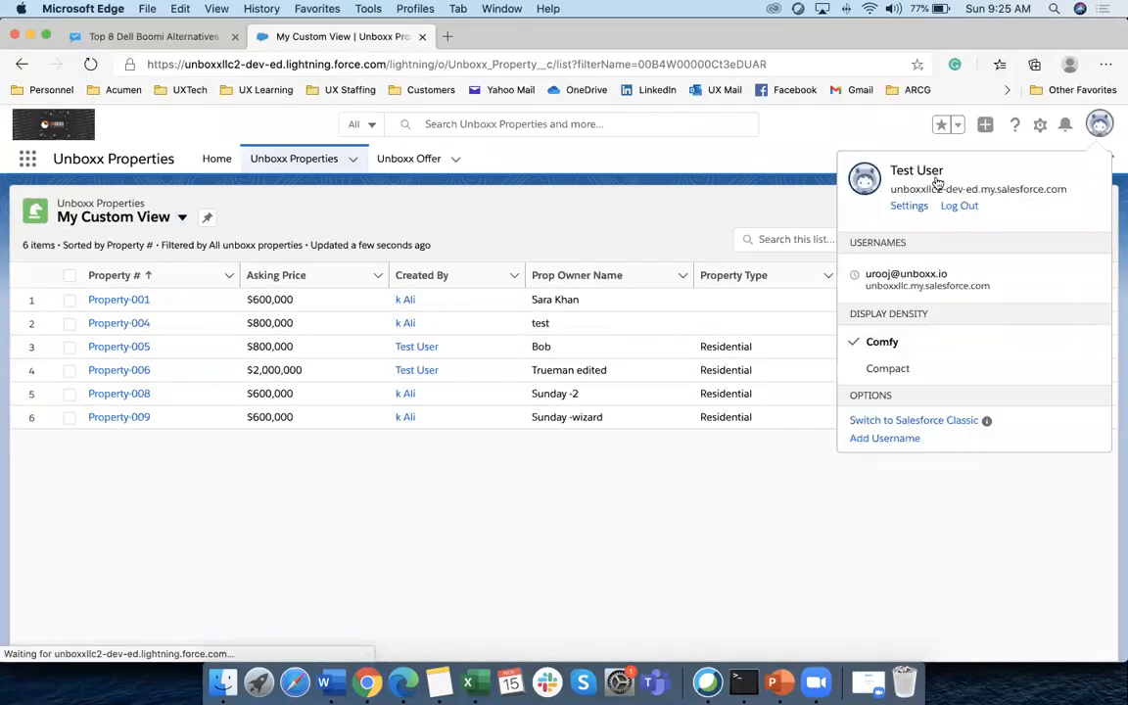
pyautogui.click(24, 630)
pyautogui.click(182, 218)
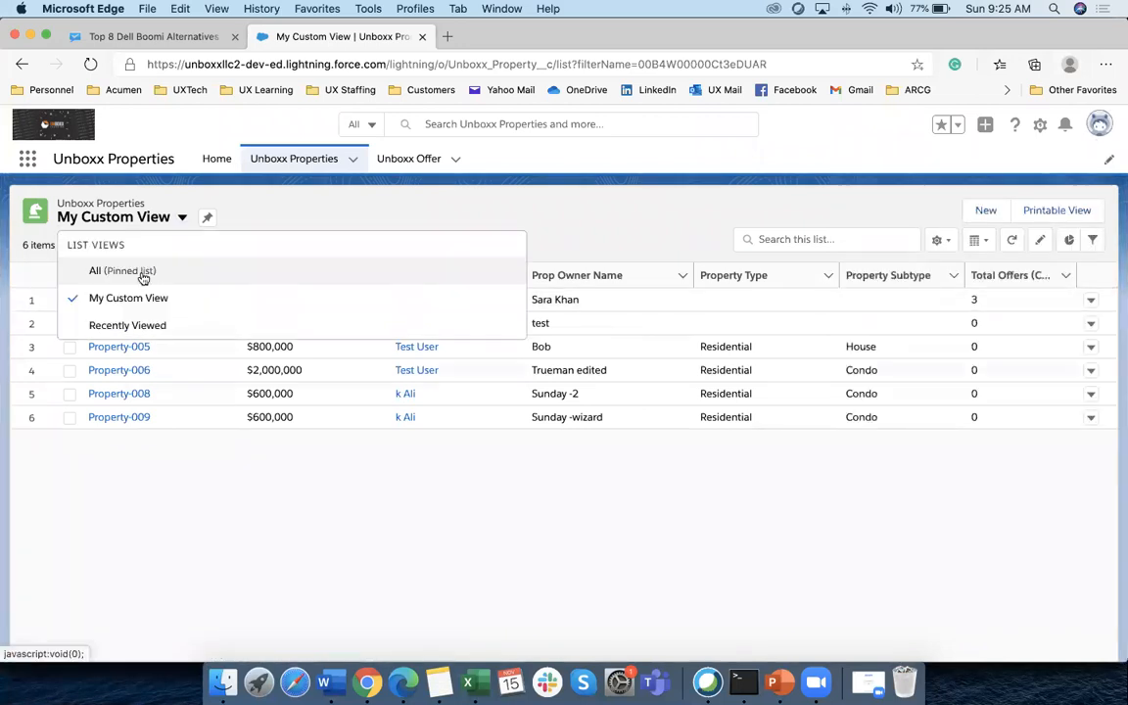
pyautogui.click(137, 272)
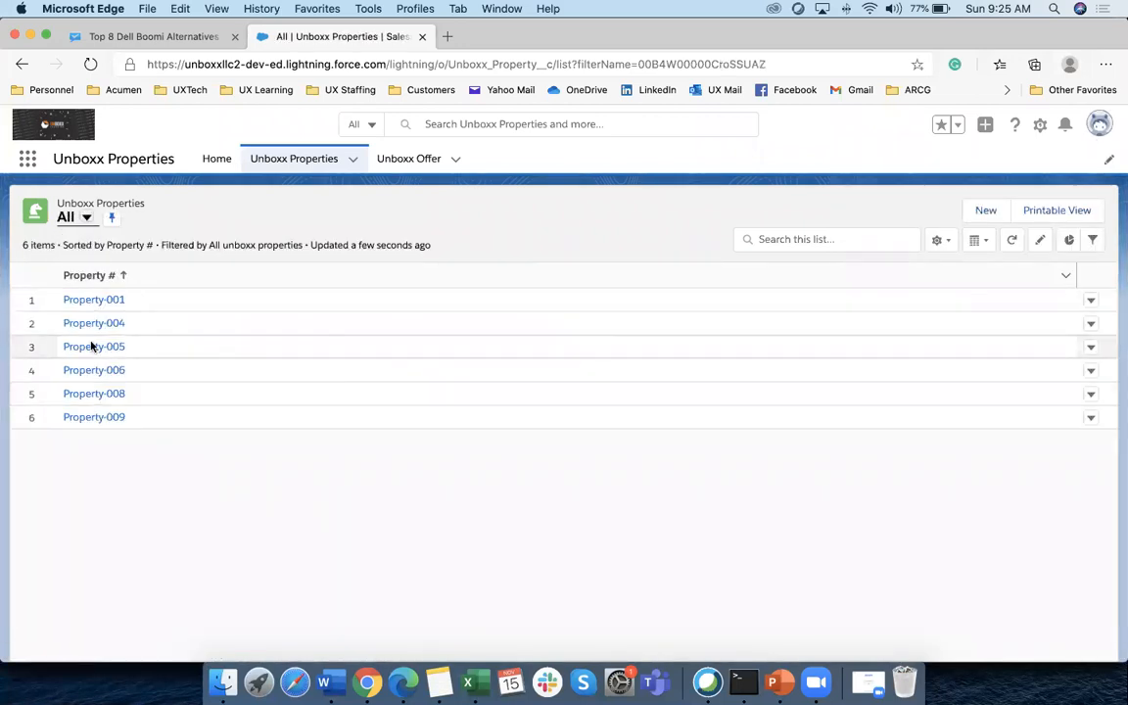
pyautogui.click(86, 217)
pyautogui.click(98, 297)
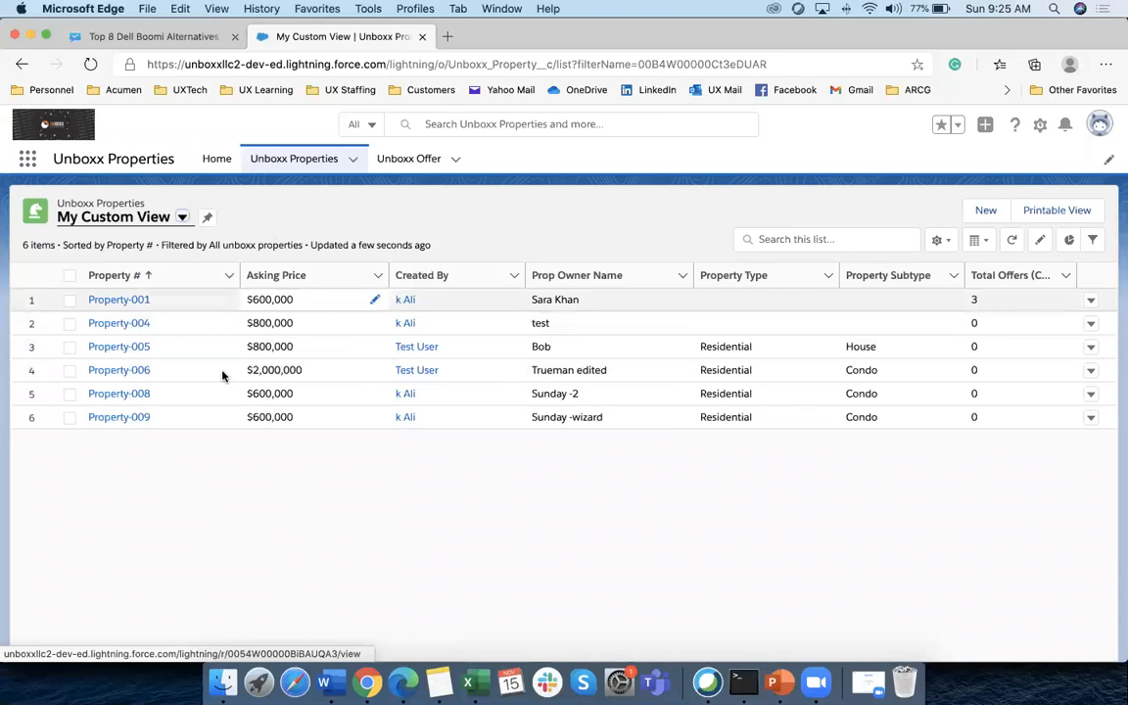
pyautogui.click(367, 683)
pyautogui.scroll(-15, 433, 570)
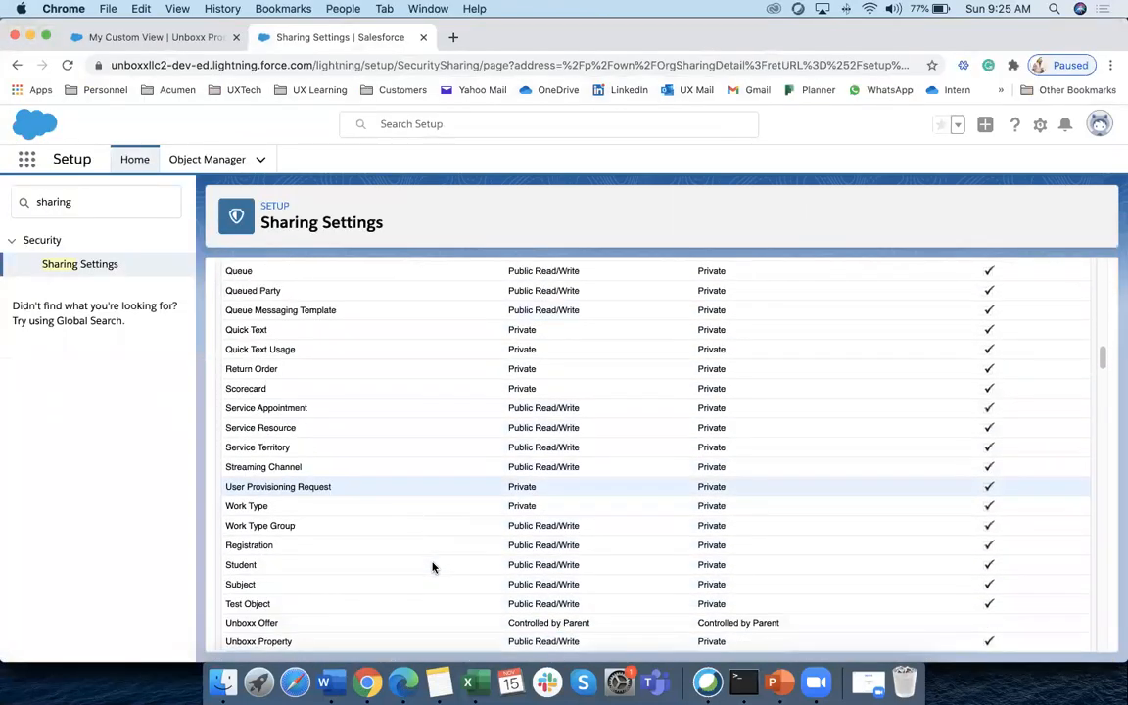
# Scroll to Unboxx Property, showing Public Read/Write internally and Private externally
pyautogui.scroll(-4, 433, 566)
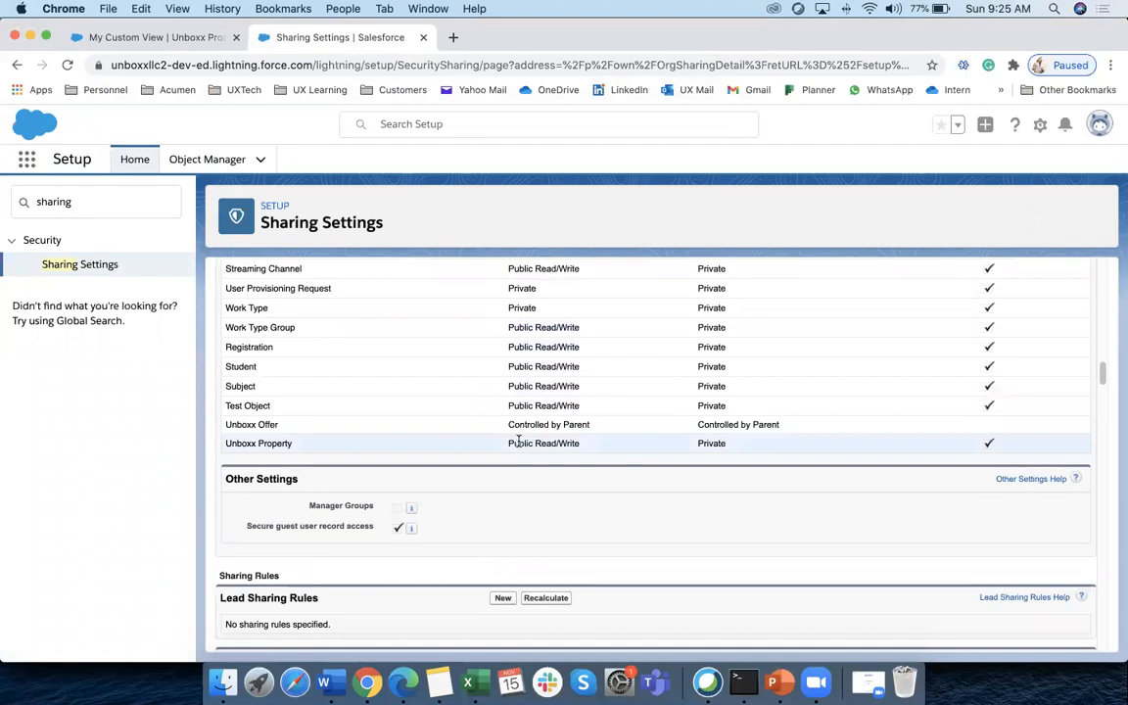
pyautogui.scroll(-1, 520, 441)
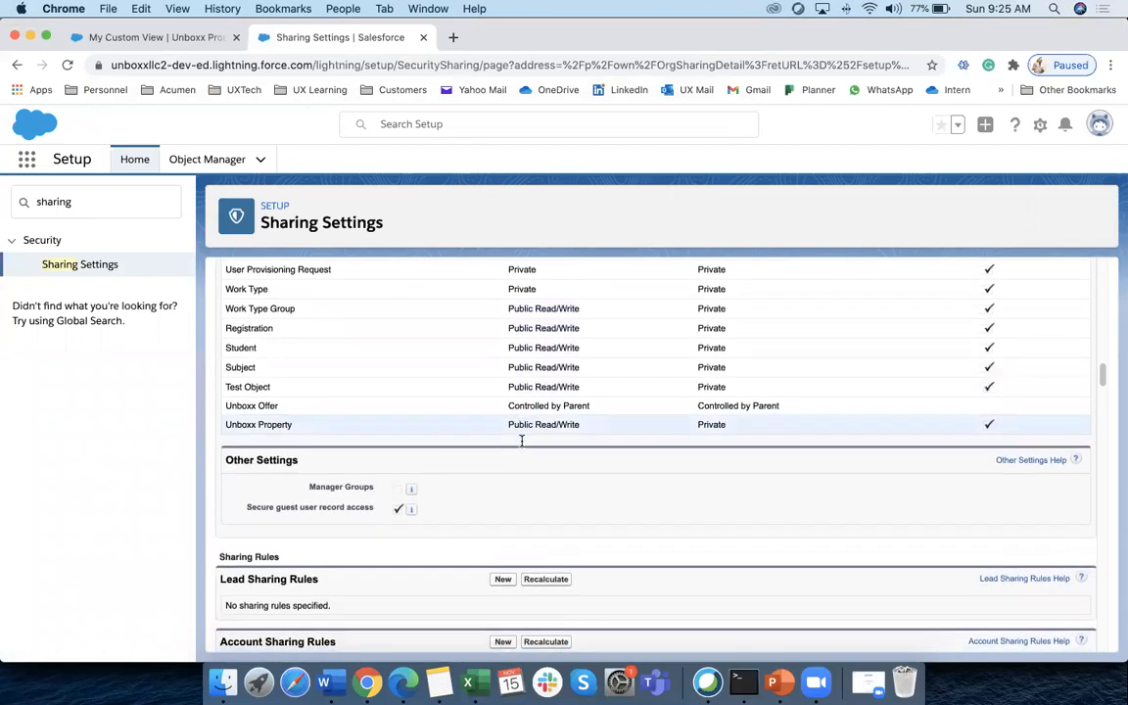
pyautogui.scroll(3, 460, 412)
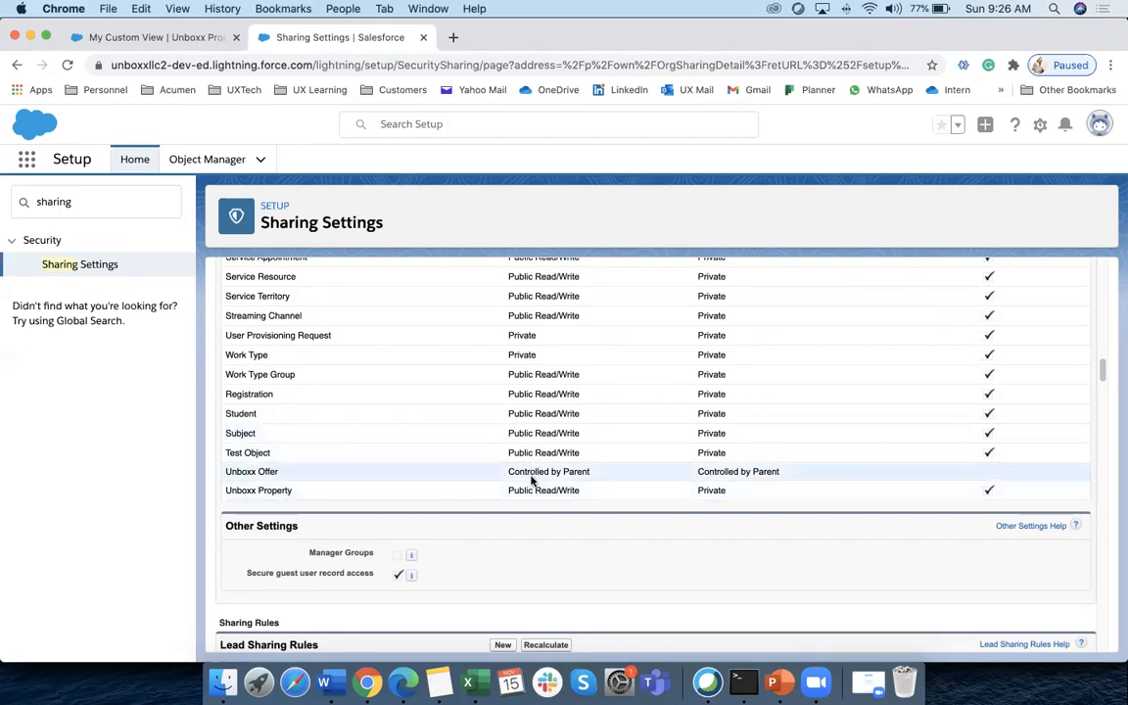
# Review Unboxx Property's current sharing default in the Organization-Wide Defaults table, then open the defaults for editing
pyautogui.scroll(1, 529, 371)
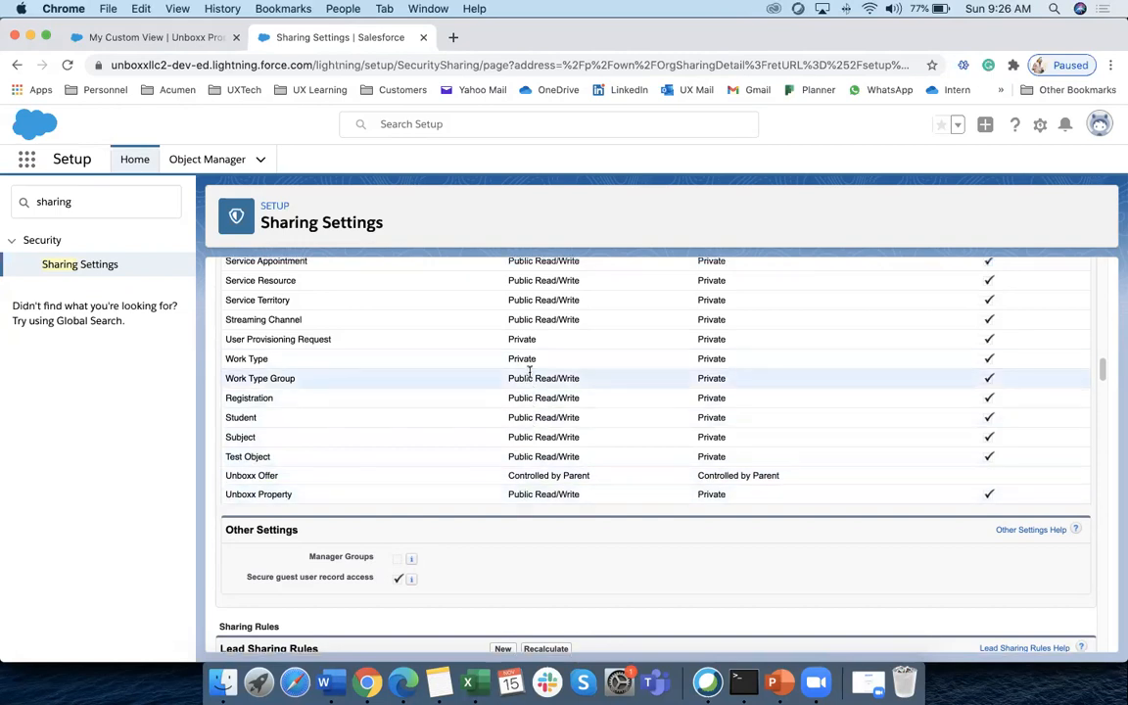
pyautogui.scroll(2, 529, 370)
pyautogui.scroll(-2, 425, 513)
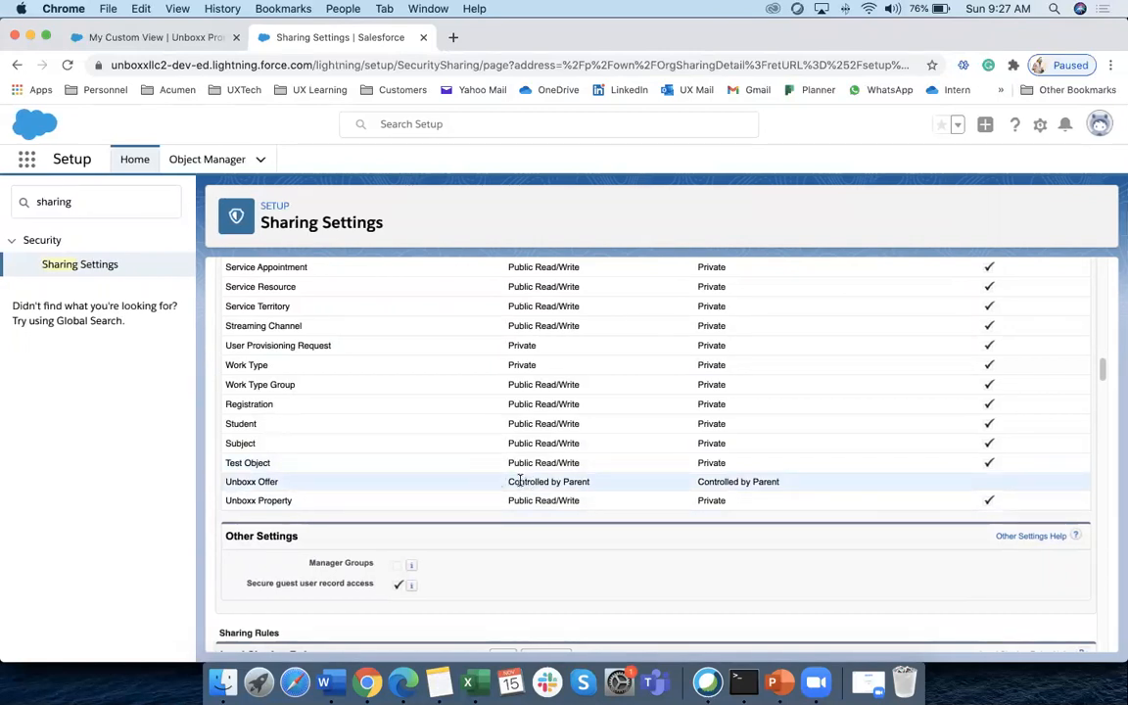
pyautogui.scroll(2, 446, 407)
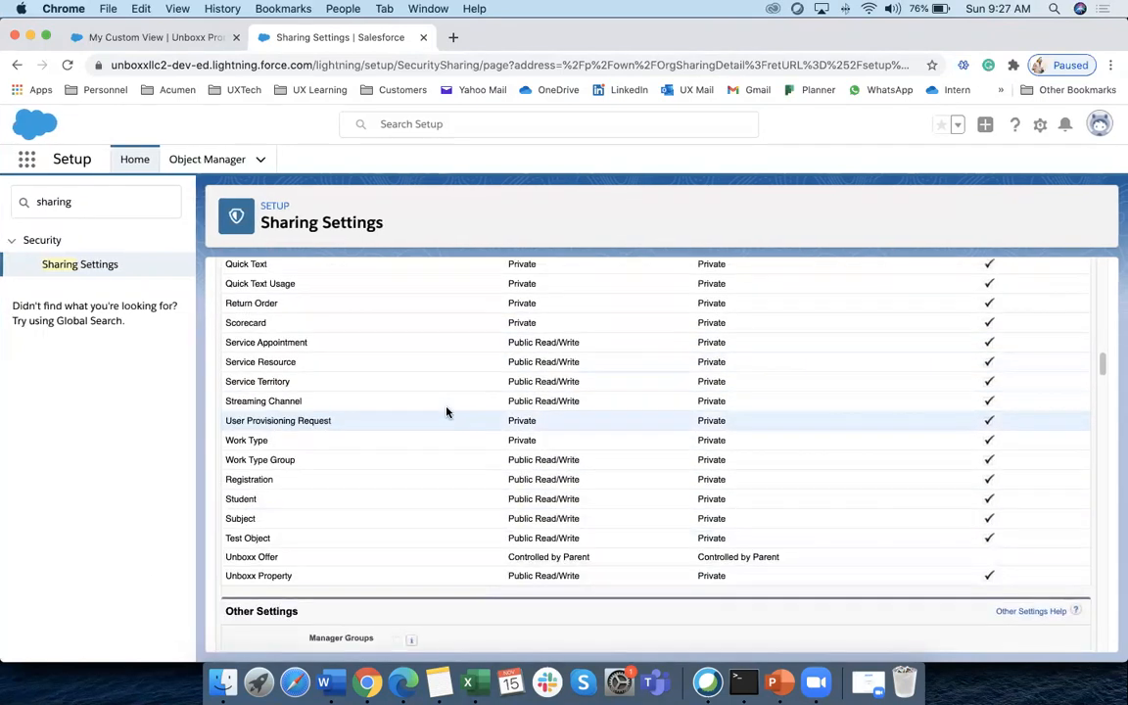
pyautogui.scroll(2, 549, 398)
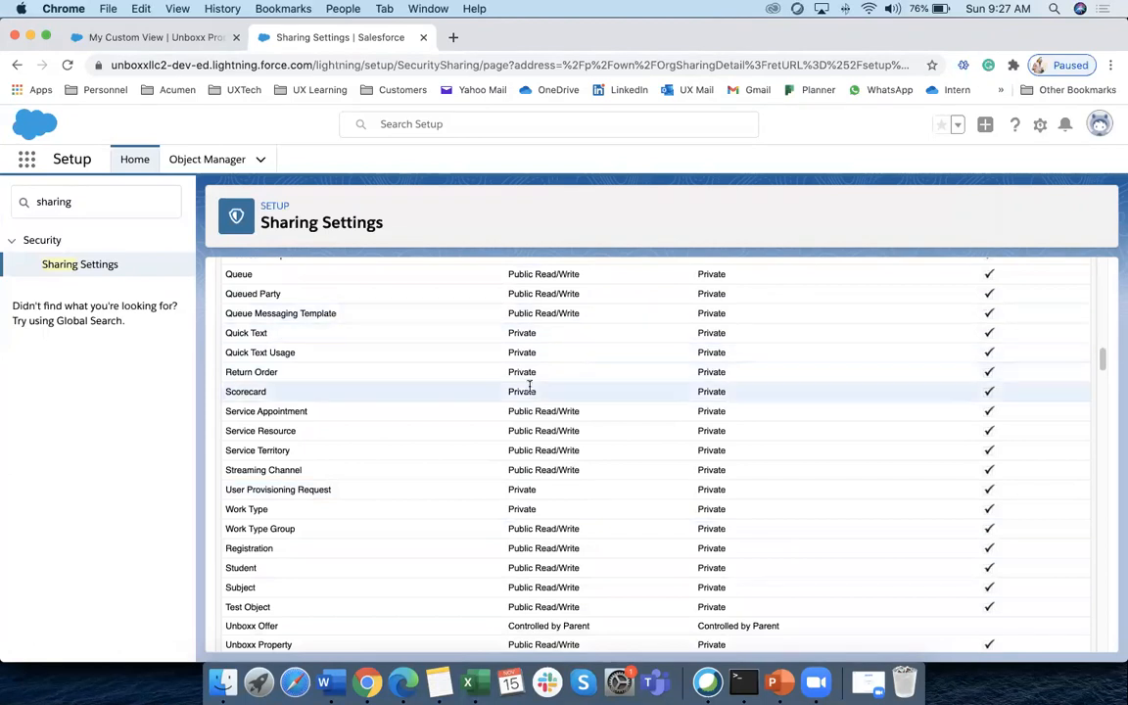
pyautogui.scroll(-2, 528, 363)
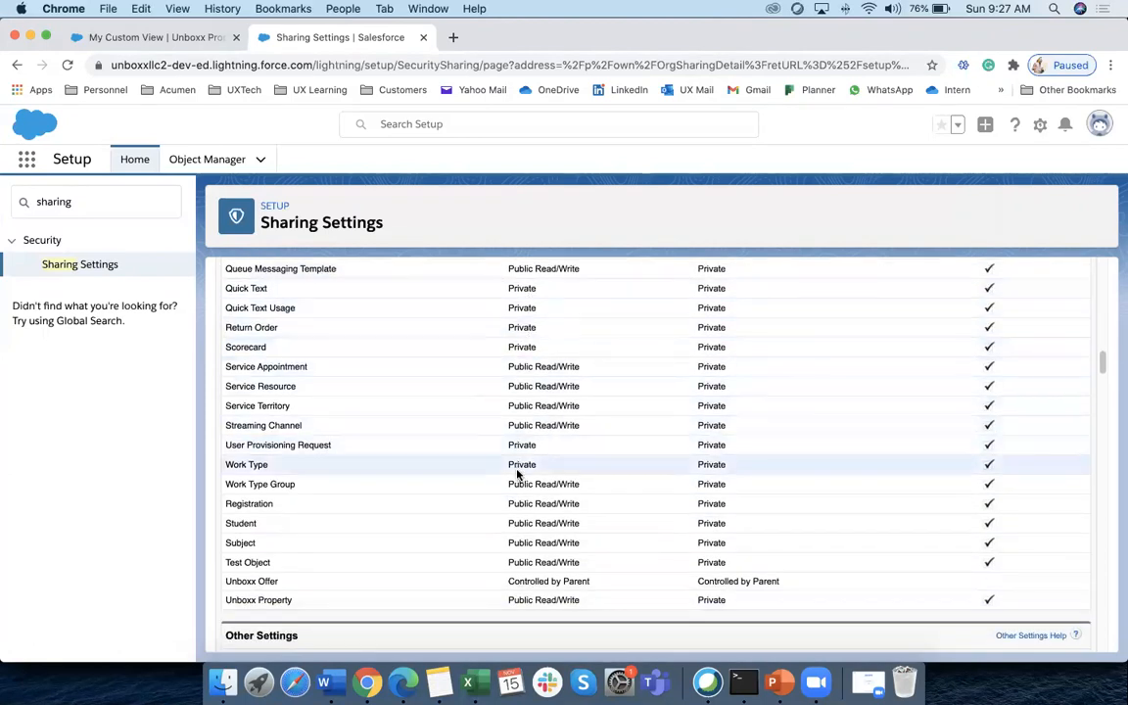
pyautogui.scroll(-5, 517, 473)
pyautogui.scroll(-1, 518, 470)
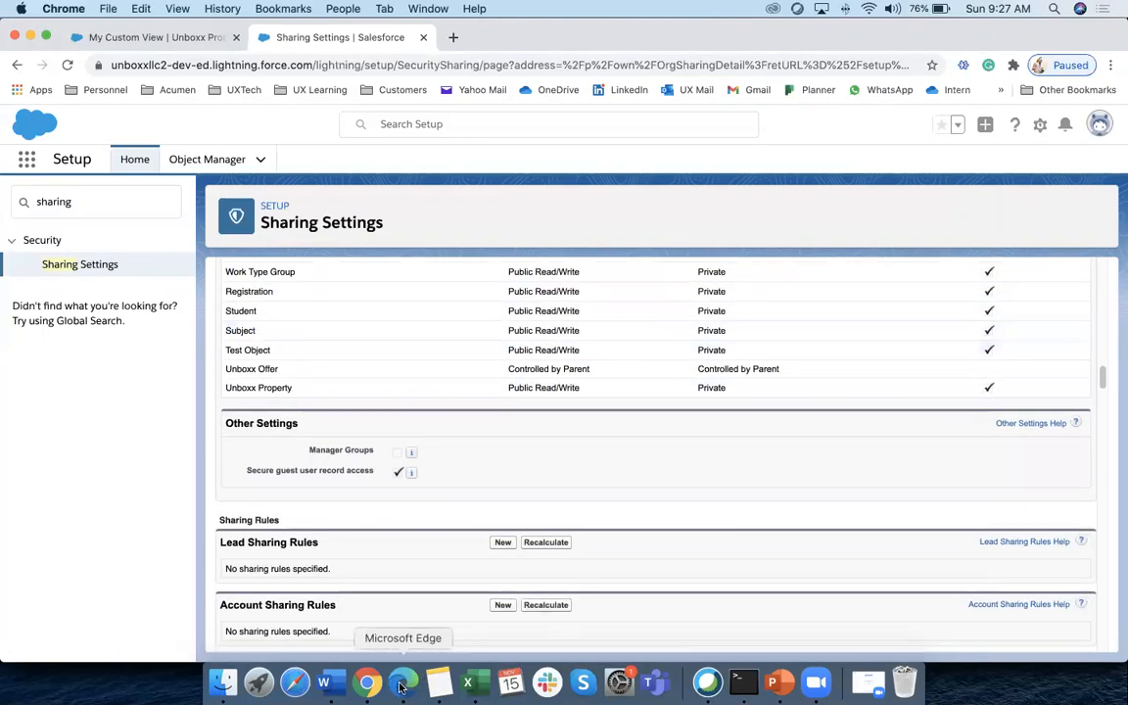
pyautogui.scroll(15, 489, 373)
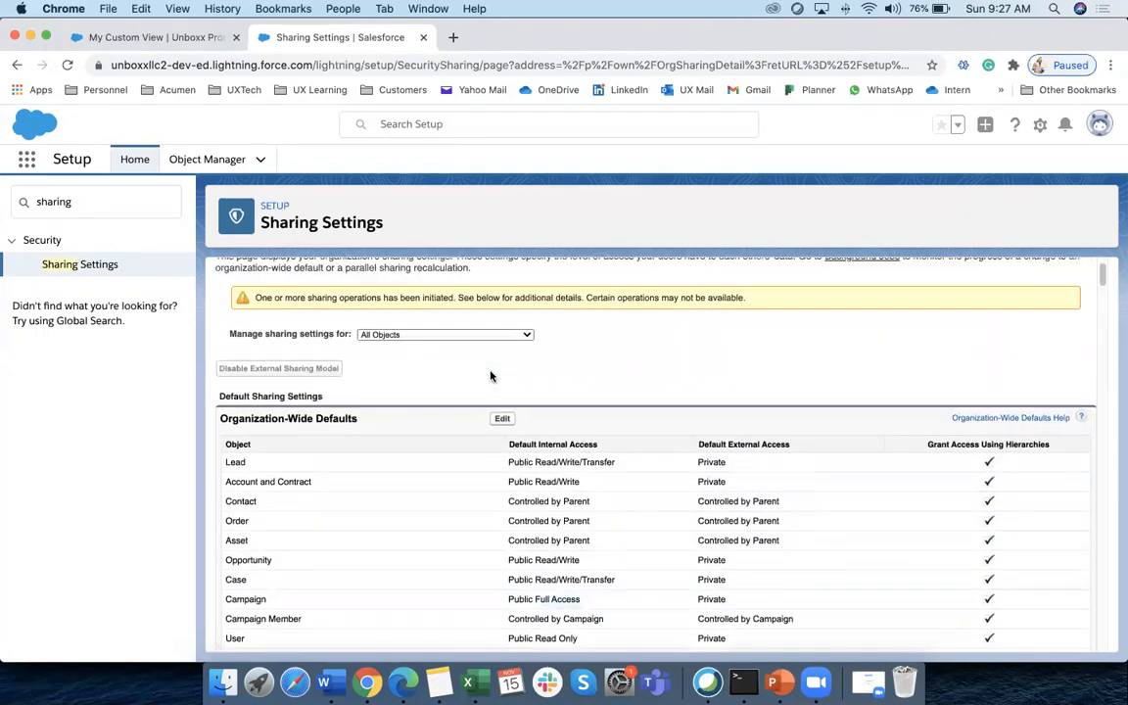
pyautogui.scroll(-3, 492, 377)
pyautogui.click(501, 330)
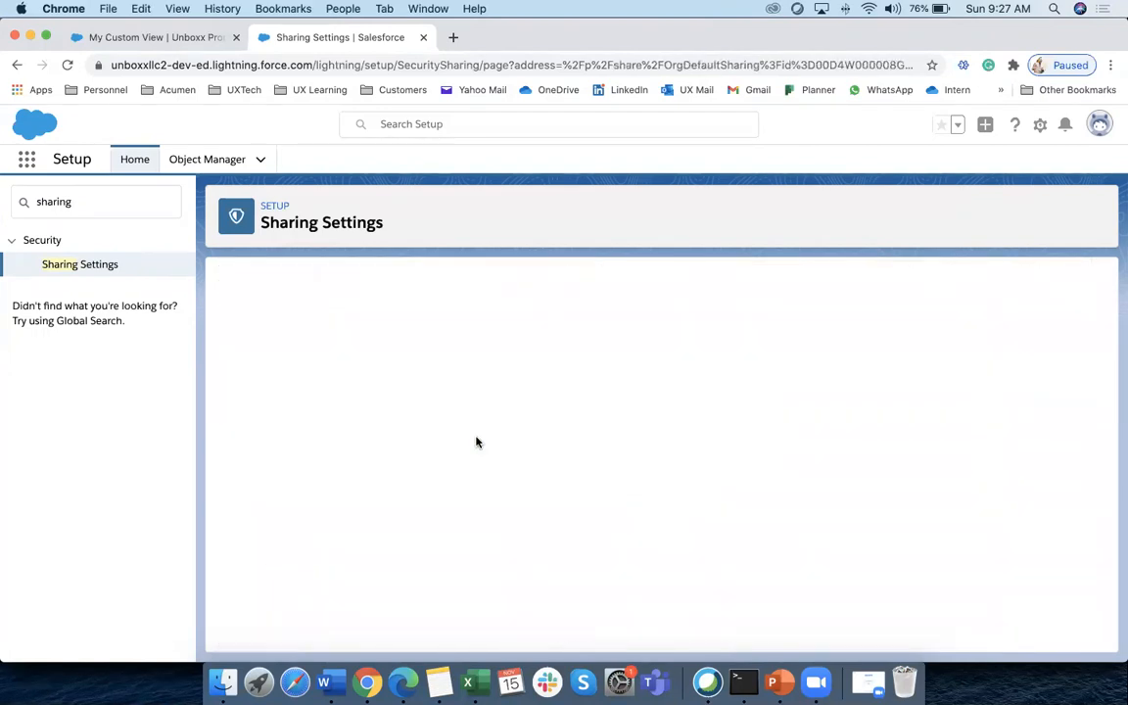
# Save Unboxx Property's default internal access as Private and bring up the test user's Edge window
pyautogui.scroll(-15, 475, 434)
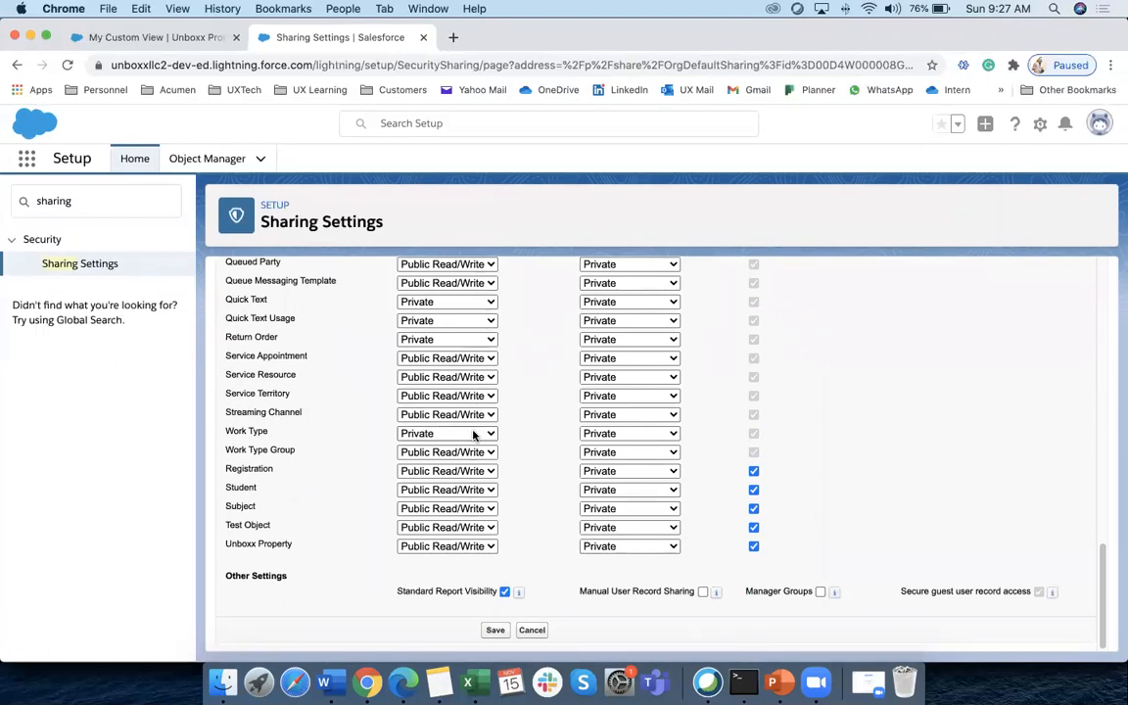
pyautogui.click(481, 551)
pyautogui.click(404, 516)
pyautogui.click(493, 631)
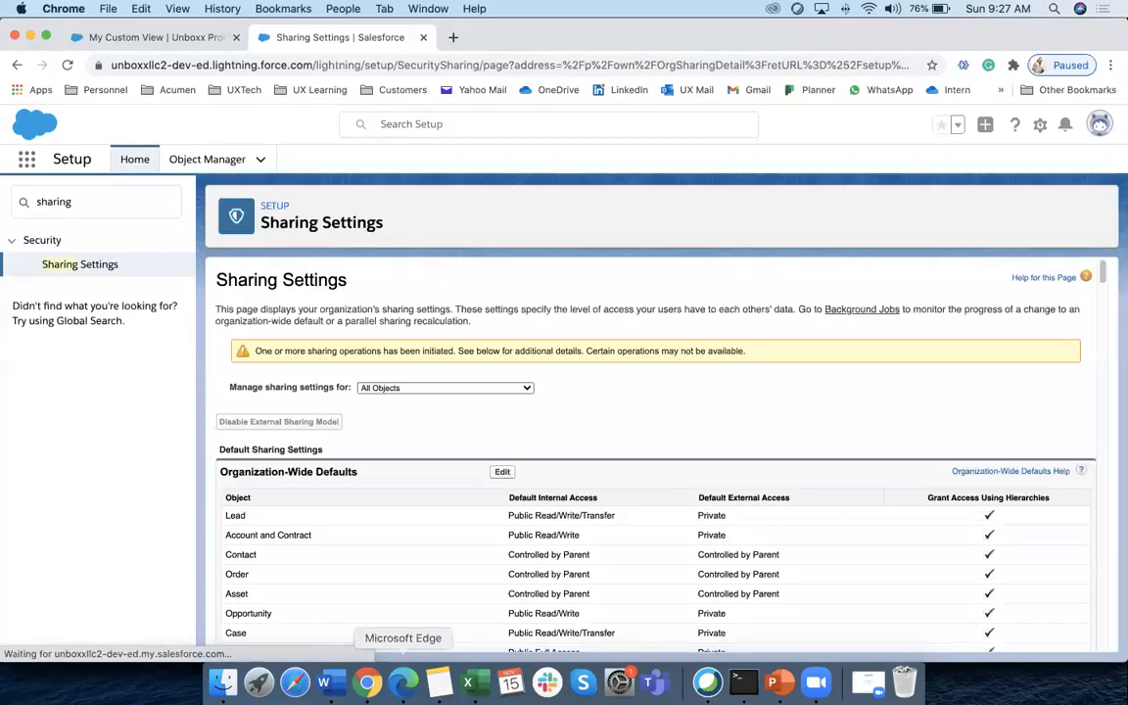
pyautogui.click(405, 680)
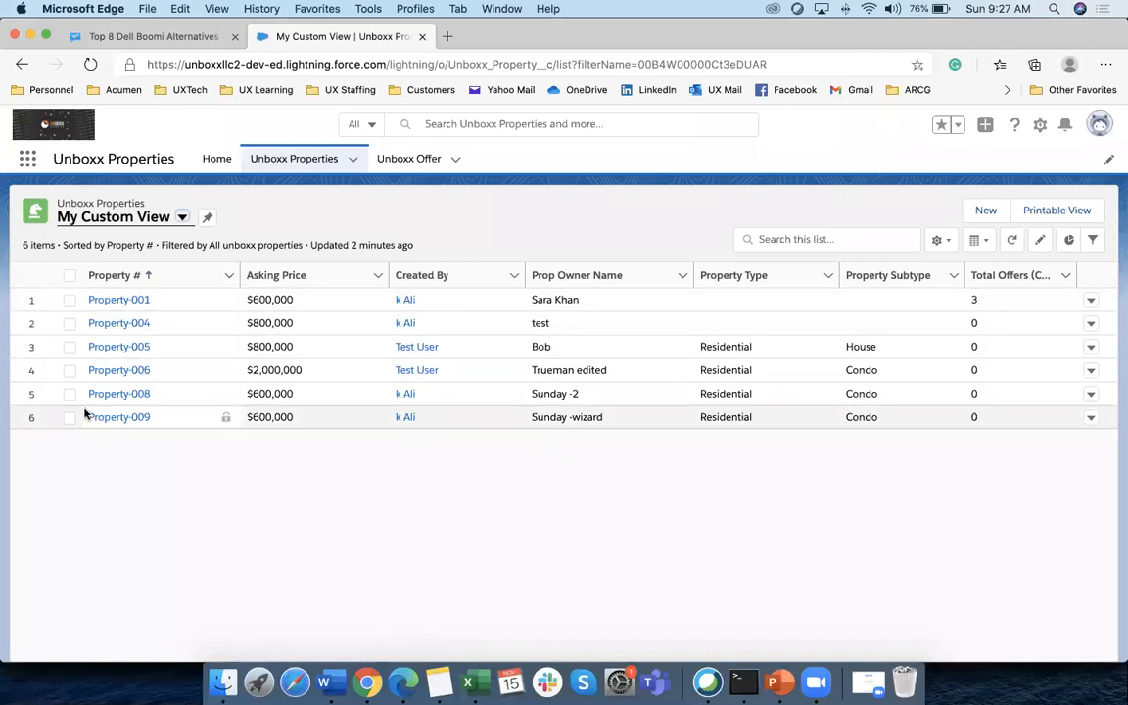
# Reload the test user's Unboxx Properties list and show the All list view
pyautogui.click(91, 64)
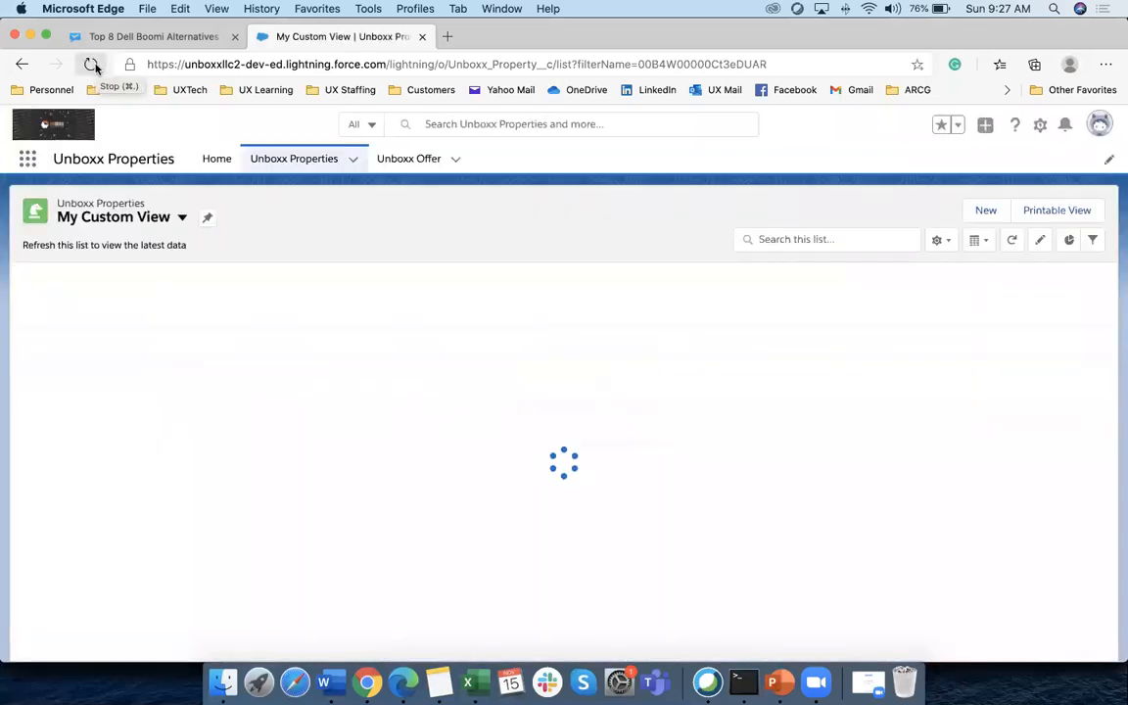
pyautogui.click(181, 218)
pyautogui.click(165, 274)
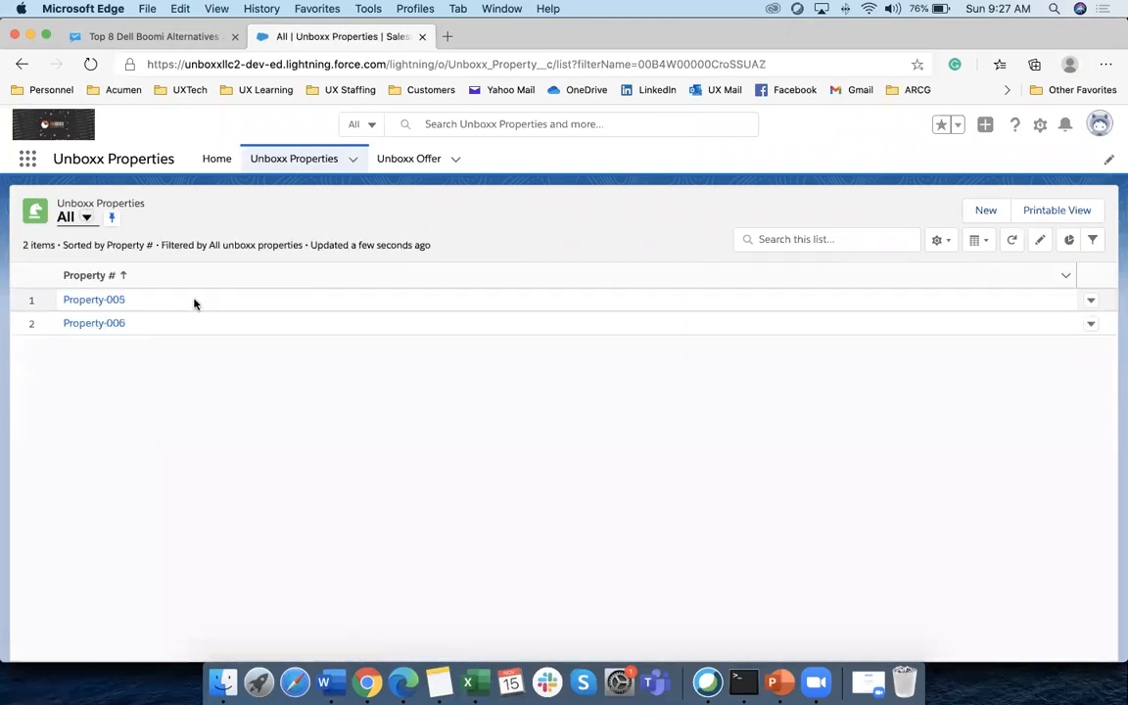
pyautogui.scroll(2, 101, 228)
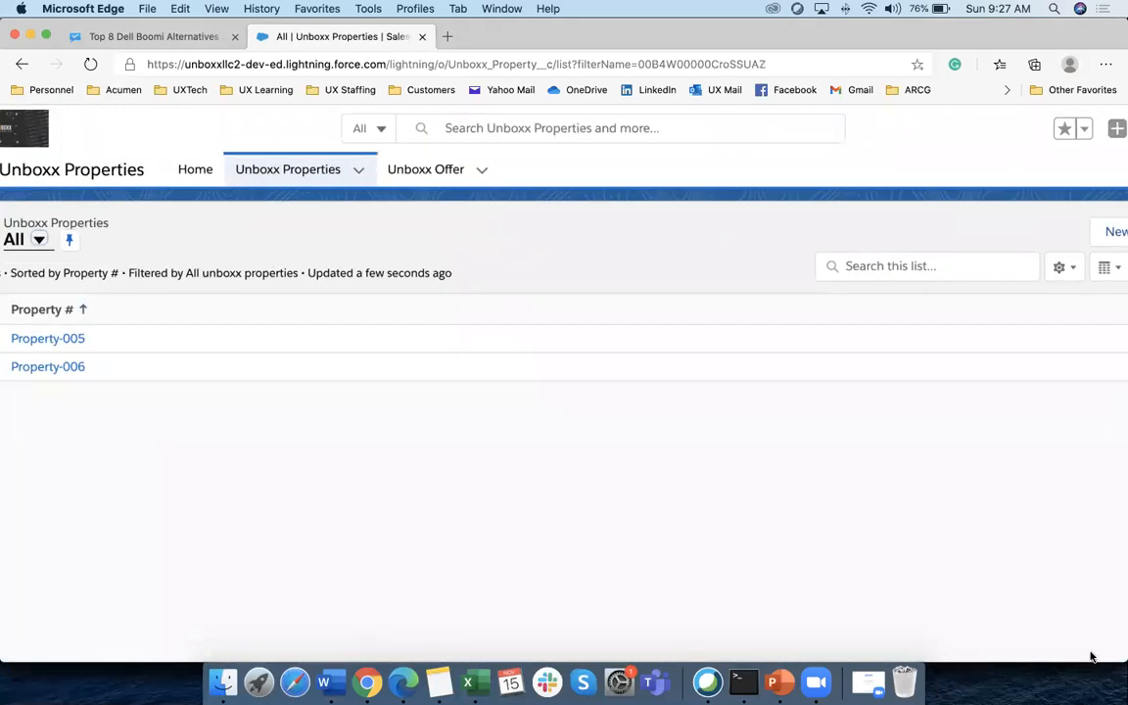
pyautogui.scroll(-2, 649, 454)
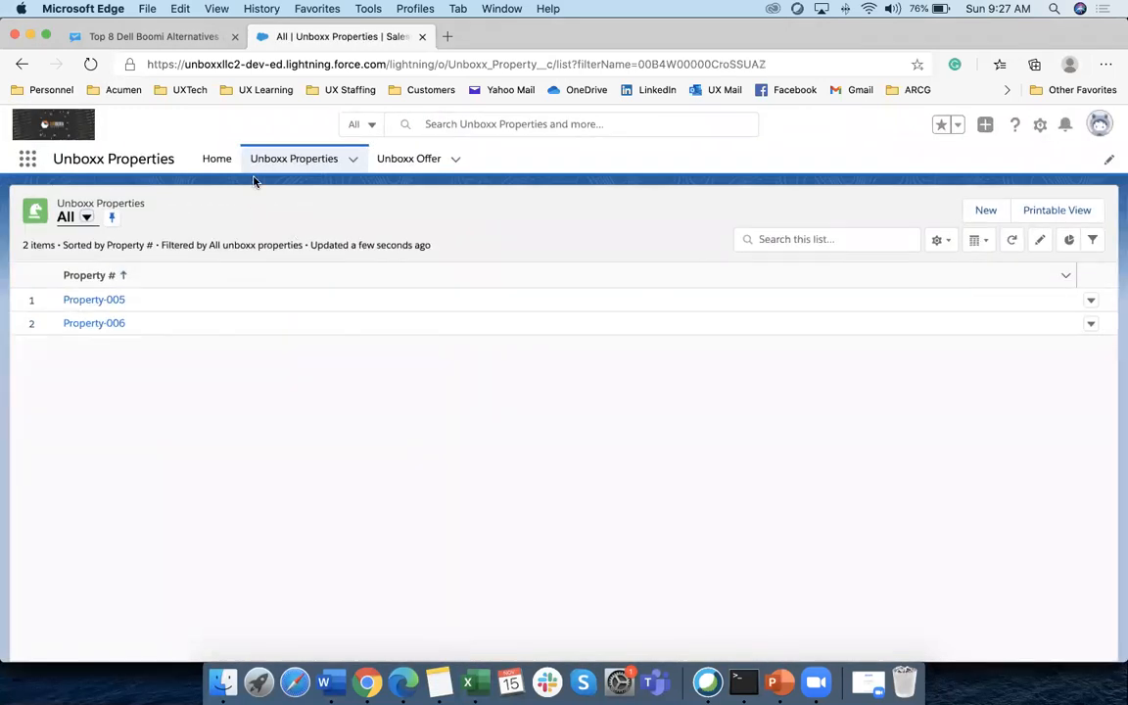
# Switch the test user to My Custom View, showing only Property-005 and Property-006
pyautogui.click(86, 218)
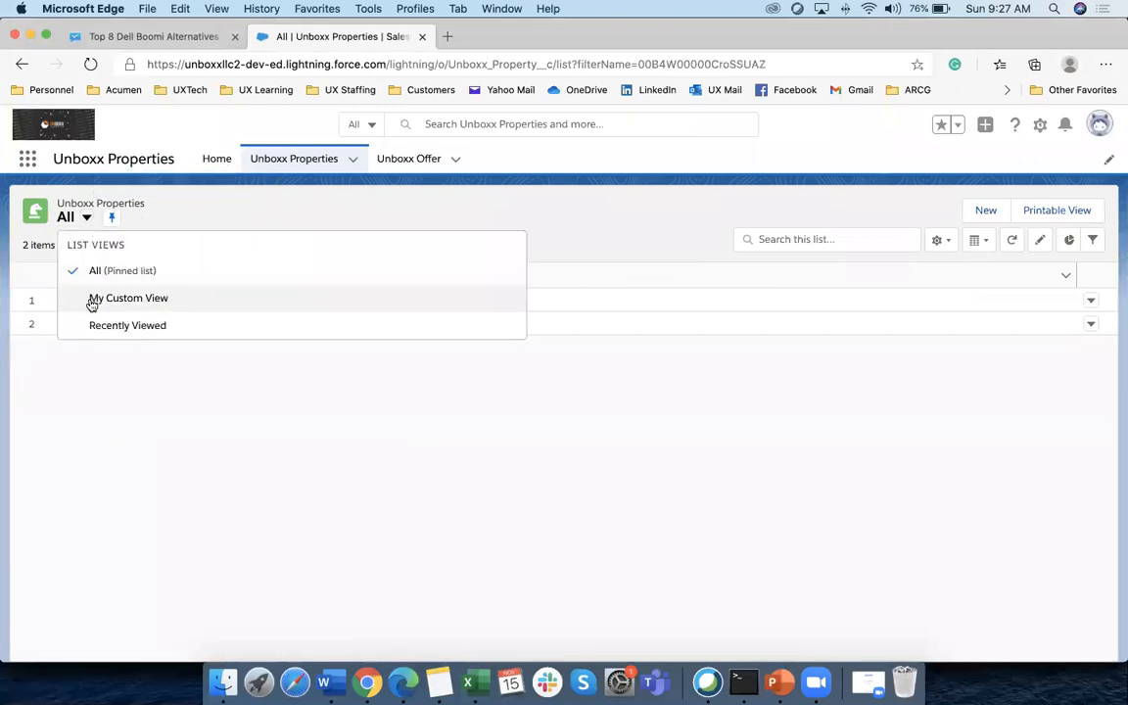
pyautogui.click(90, 296)
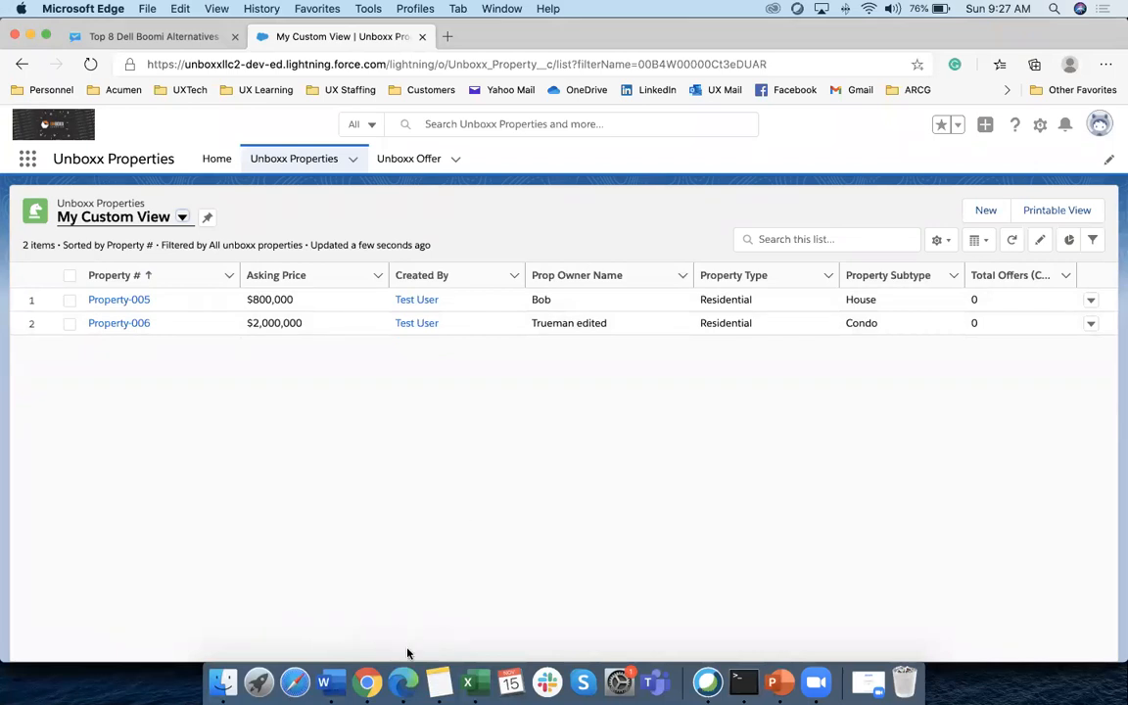
pyautogui.click(367, 682)
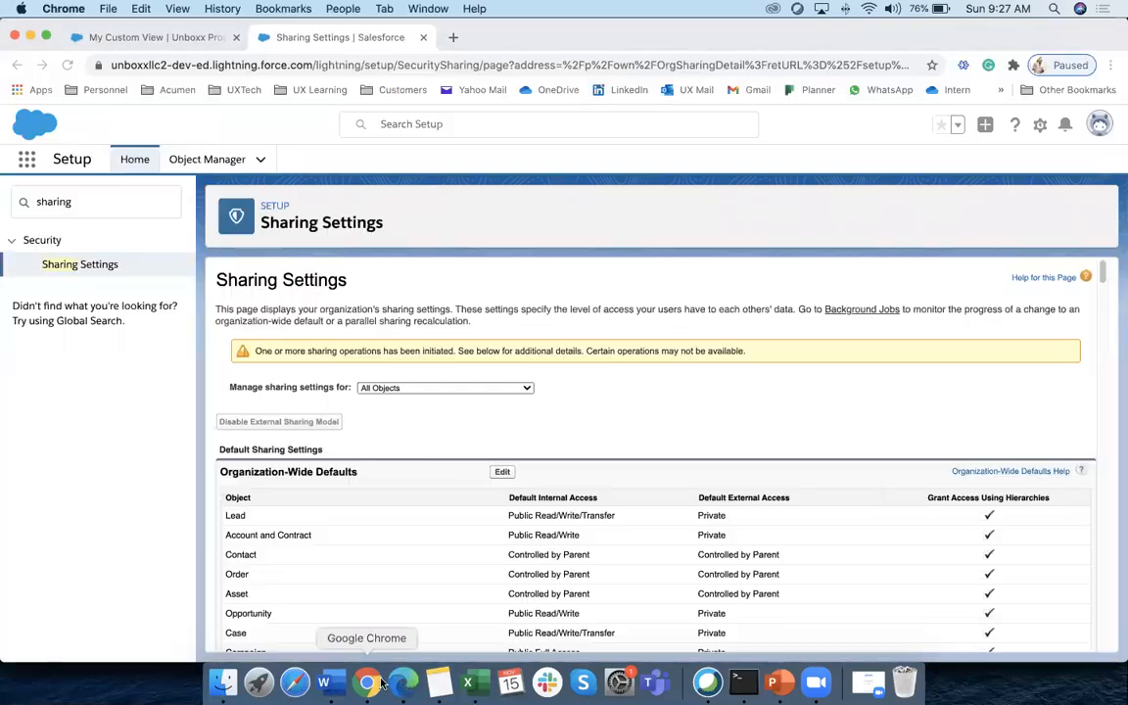
# Save Unboxx Property as Public Read/Write, then reload the admin's six-property My Custom View
pyautogui.click(501, 471)
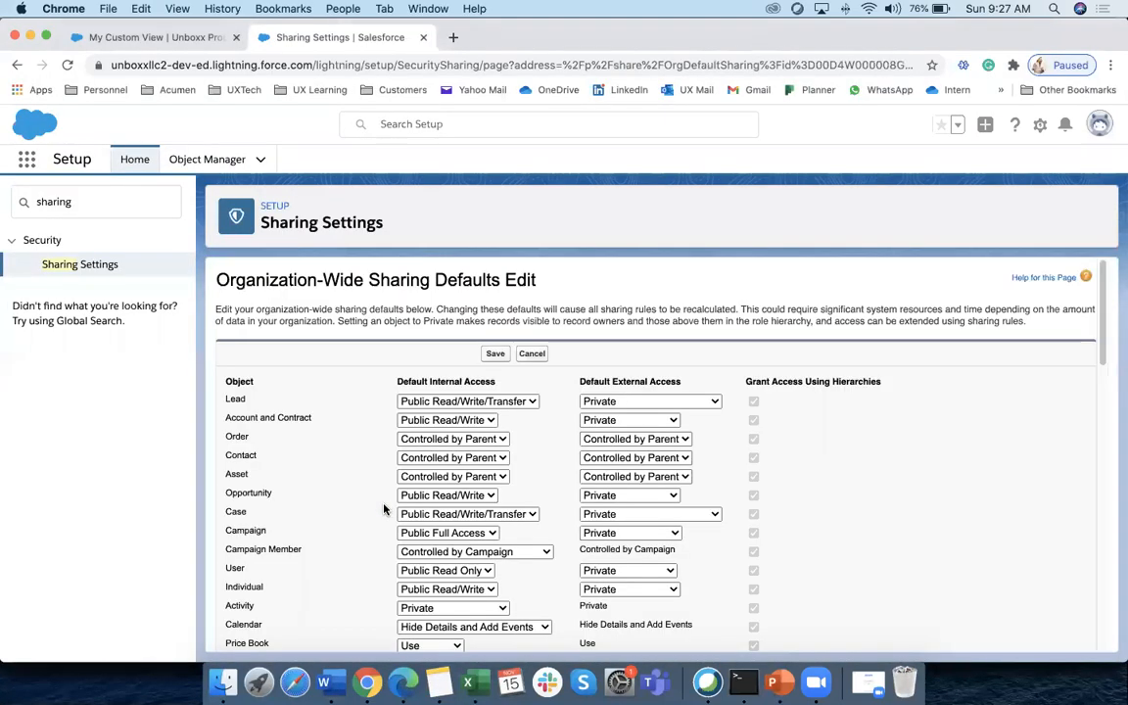
pyautogui.scroll(-15, 386, 507)
pyautogui.click(442, 547)
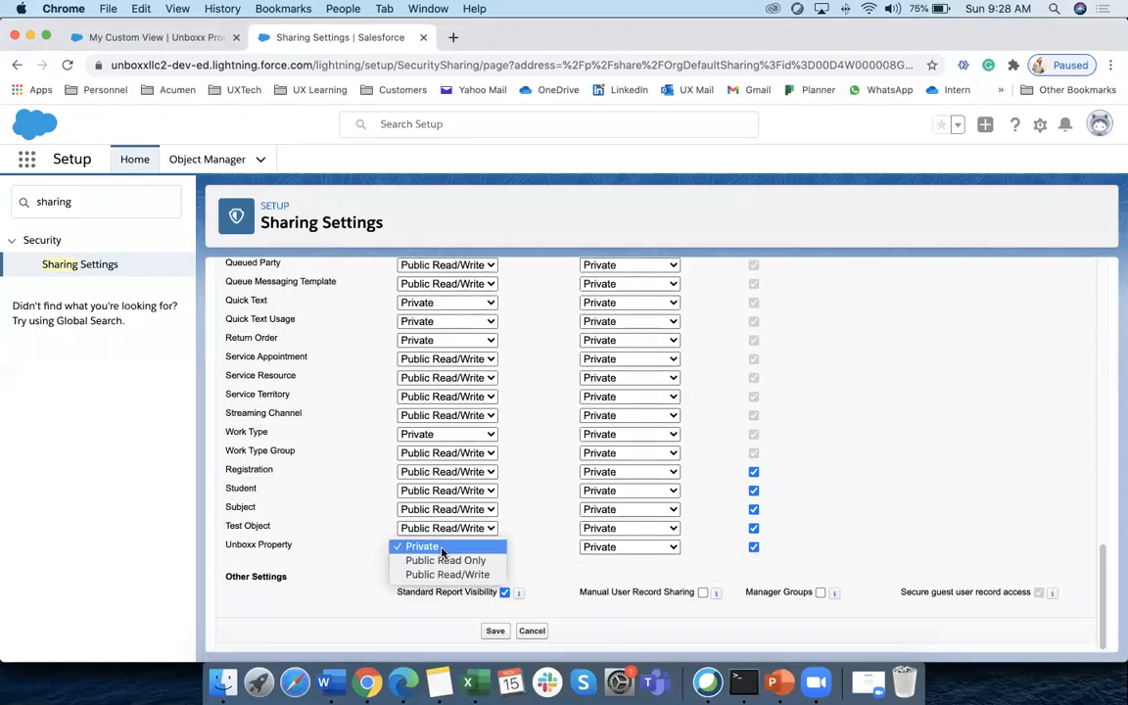
pyautogui.click(440, 574)
pyautogui.click(497, 630)
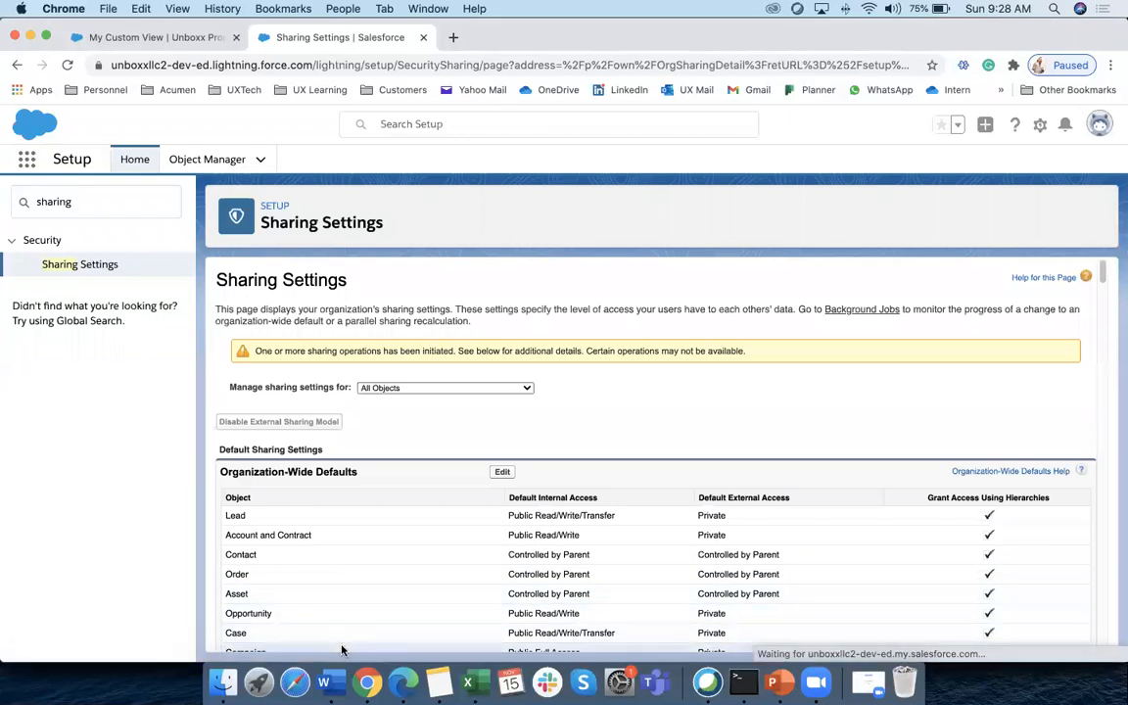
pyautogui.click(181, 37)
pyautogui.click(293, 158)
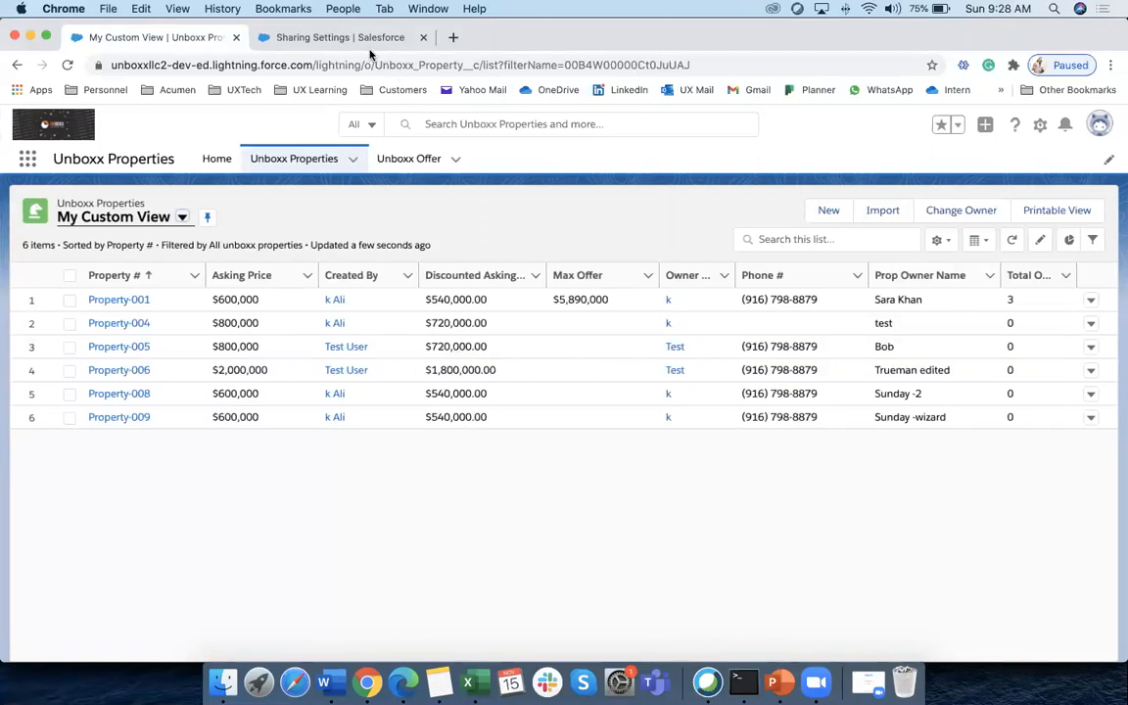
# From Sharing Settings, save Unboxx Property's default internal access as Private, then return to Edge
pyautogui.click(335, 39)
pyautogui.scroll(-3, 441, 403)
pyautogui.click(503, 350)
pyautogui.scroll(-20, 400, 428)
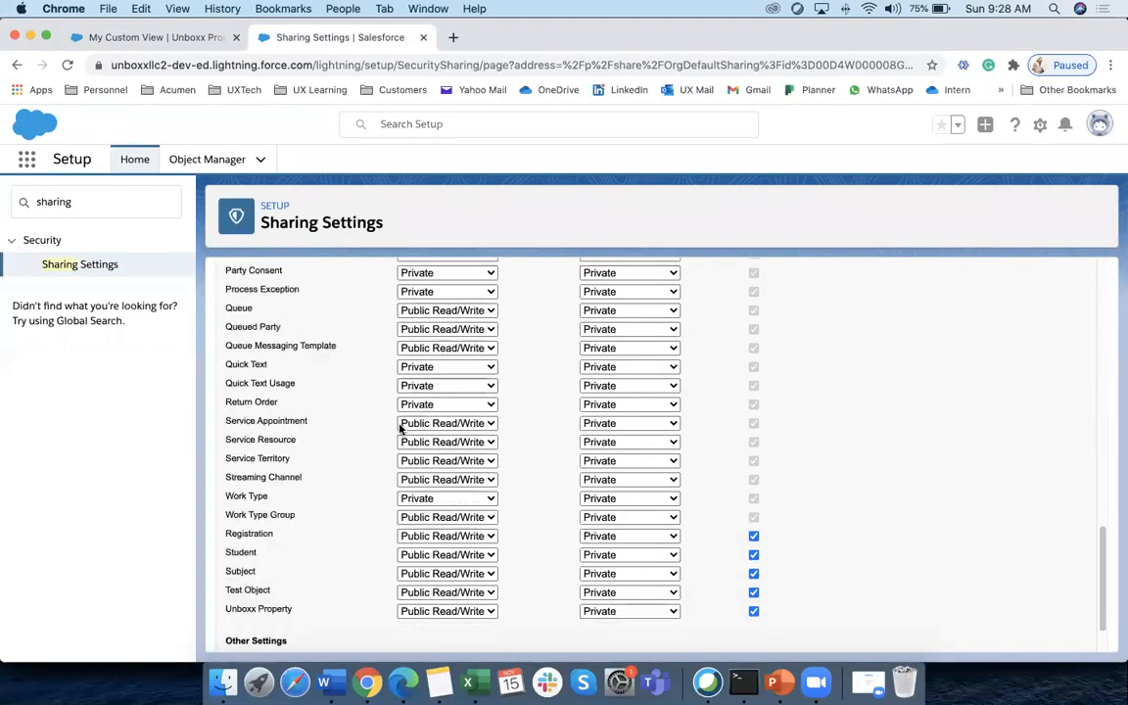
pyautogui.click(488, 549)
pyautogui.click(426, 513)
pyautogui.click(495, 632)
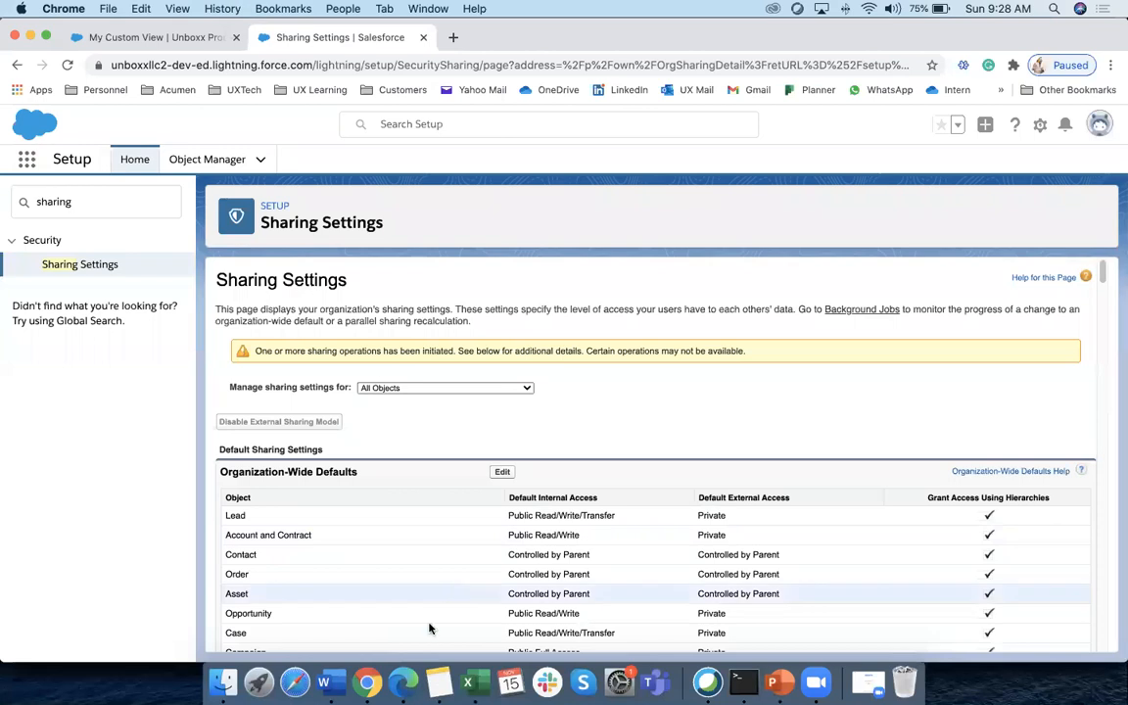
pyautogui.click(403, 683)
pyautogui.click(193, 37)
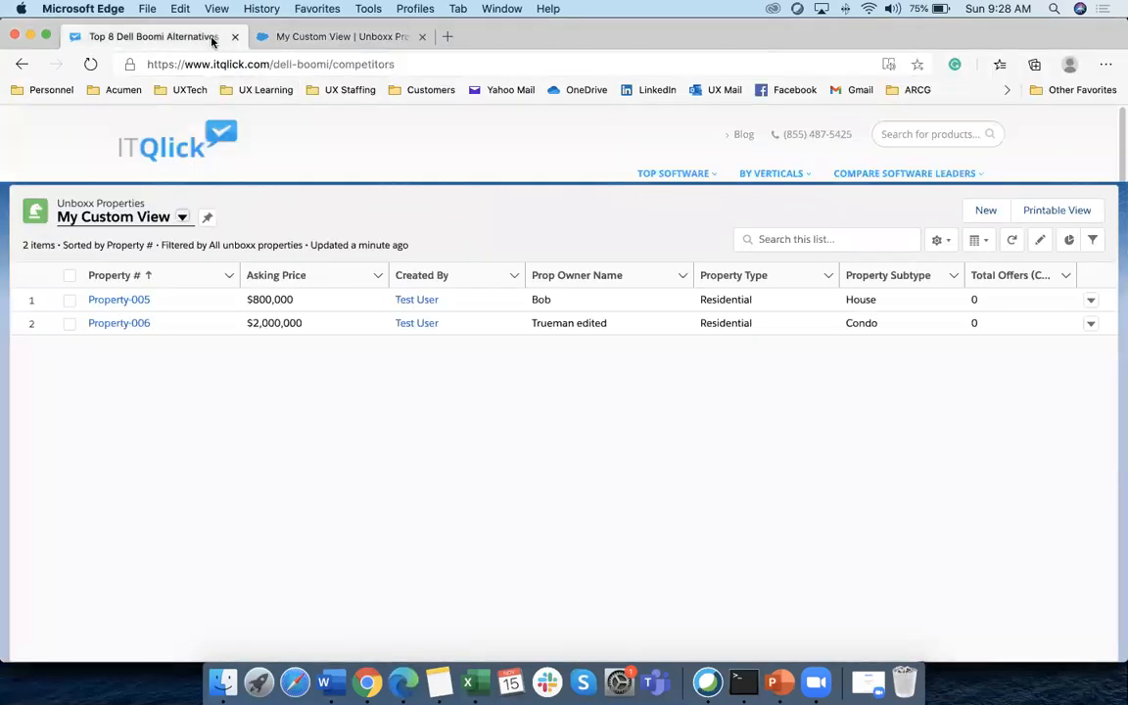
# Close the Dell Boomi tab and confirm the test user's My Custom View lists only two properties
pyautogui.click(234, 36)
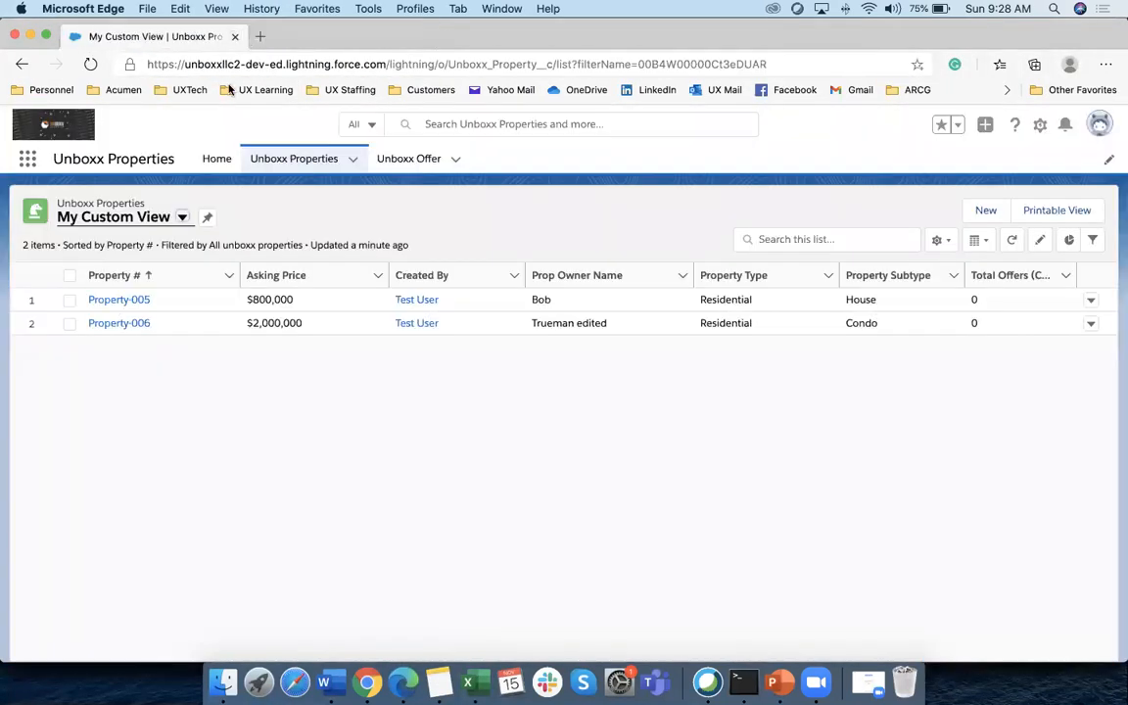
pyautogui.click(279, 172)
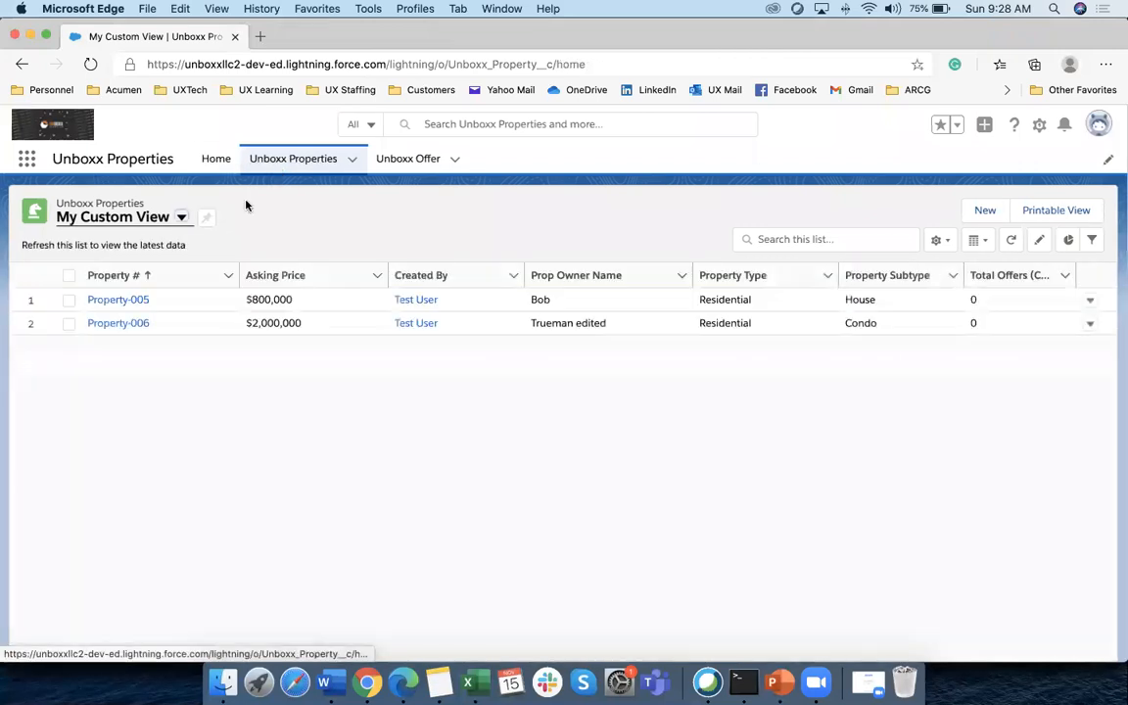
pyautogui.click(86, 217)
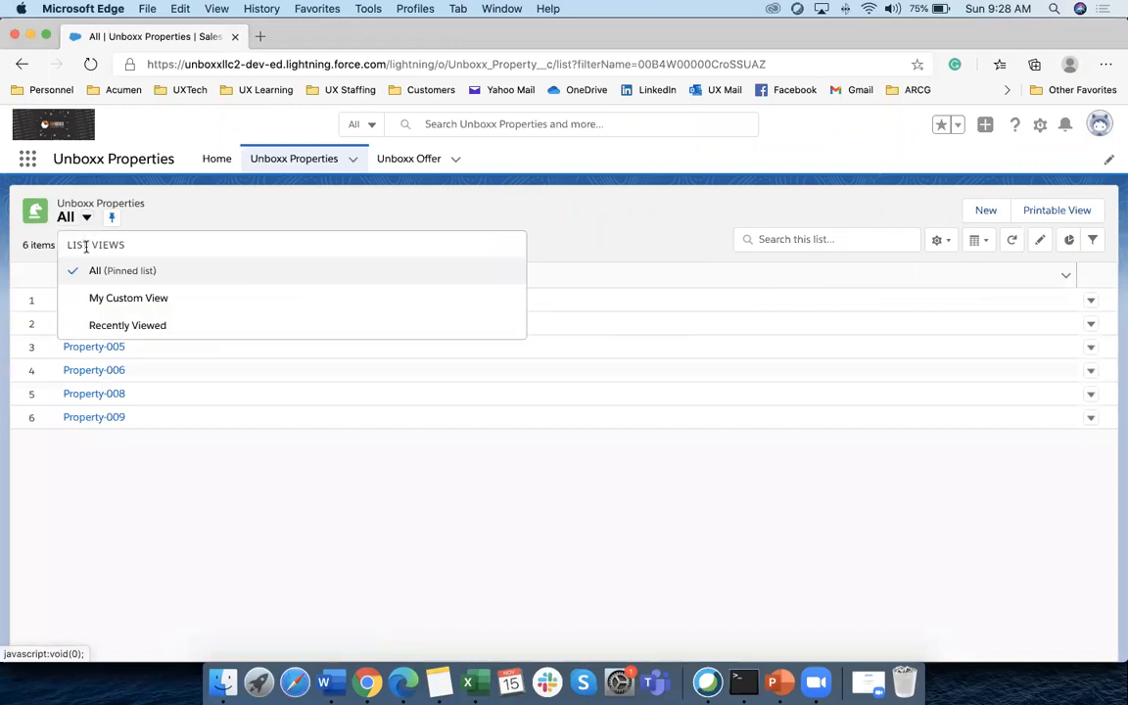
pyautogui.click(119, 269)
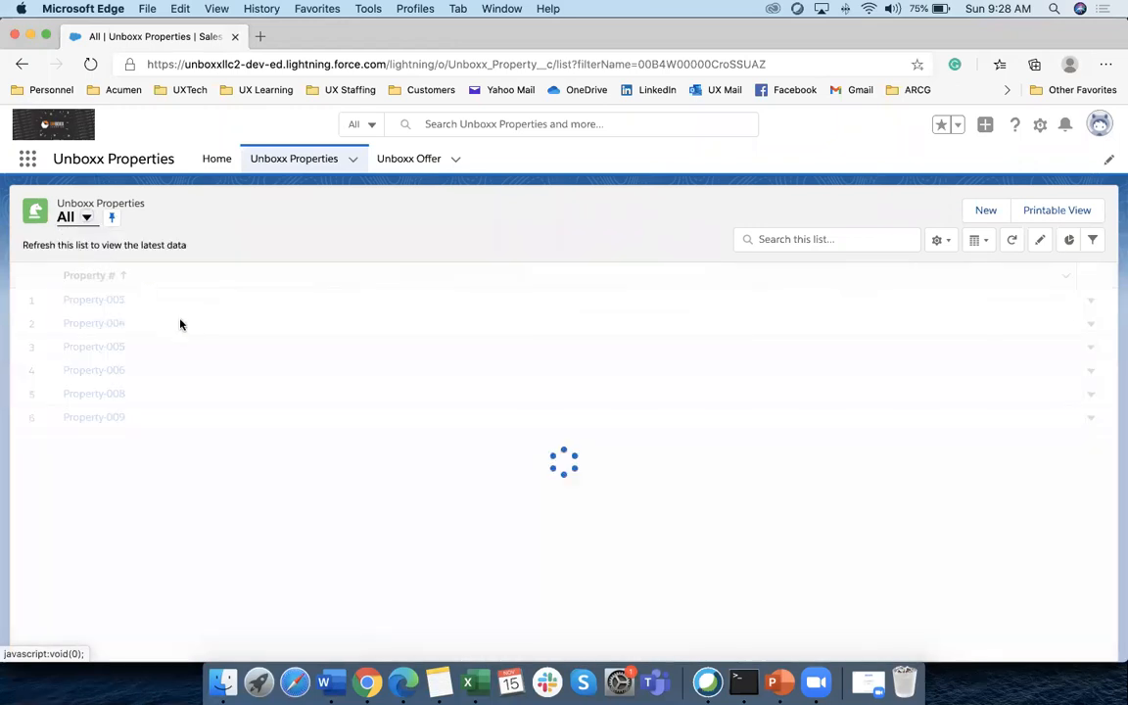
pyautogui.click(84, 217)
pyautogui.click(128, 298)
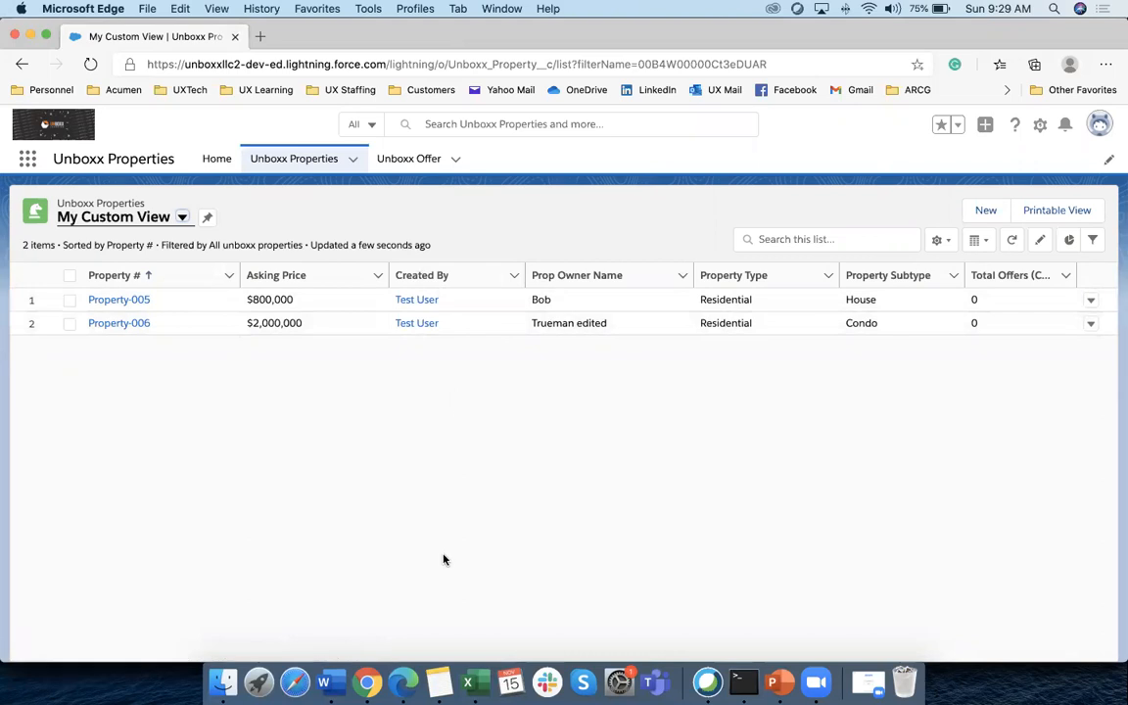
pyautogui.click(366, 682)
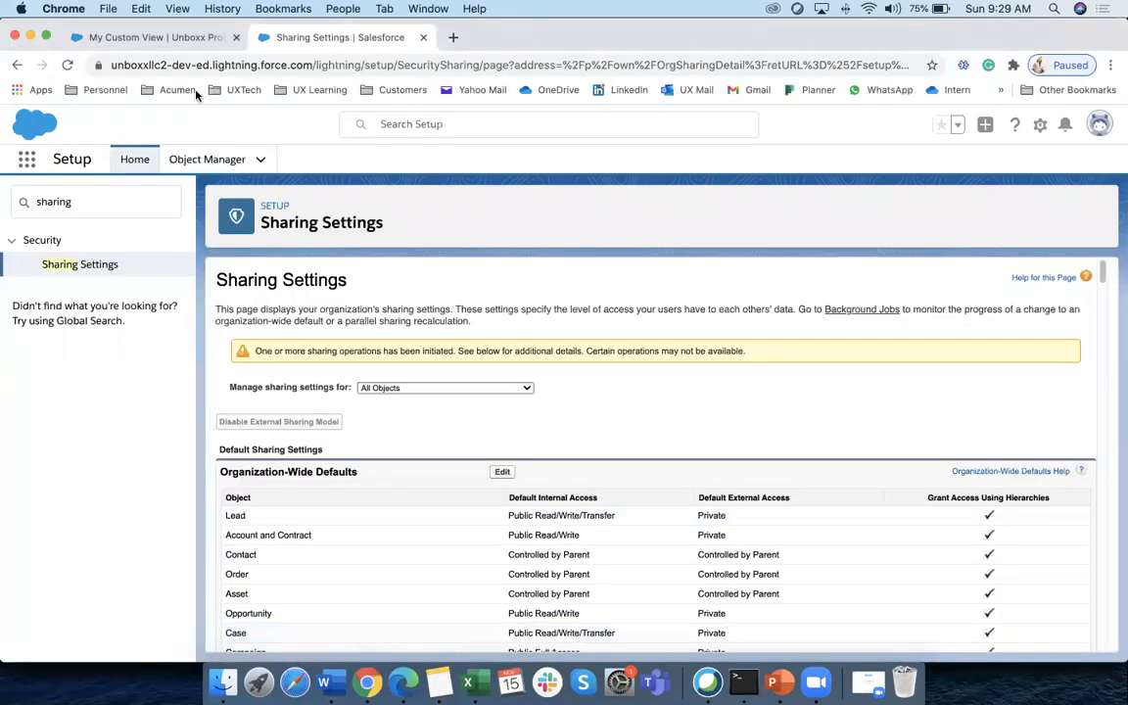
pyautogui.click(157, 37)
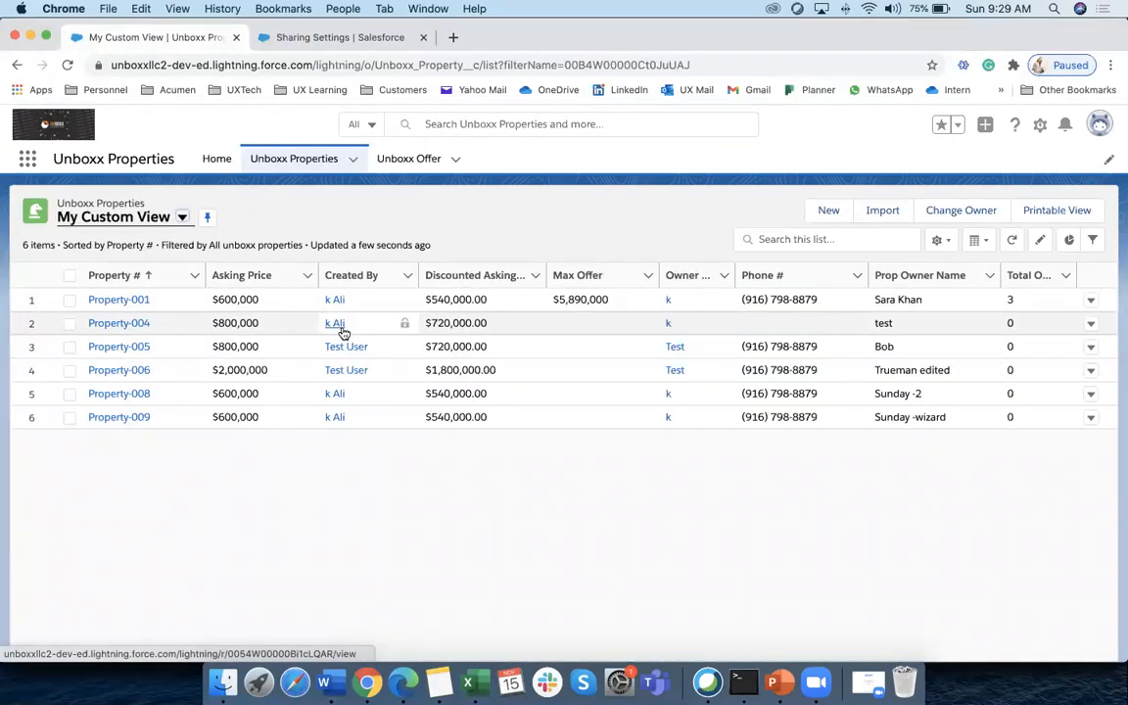
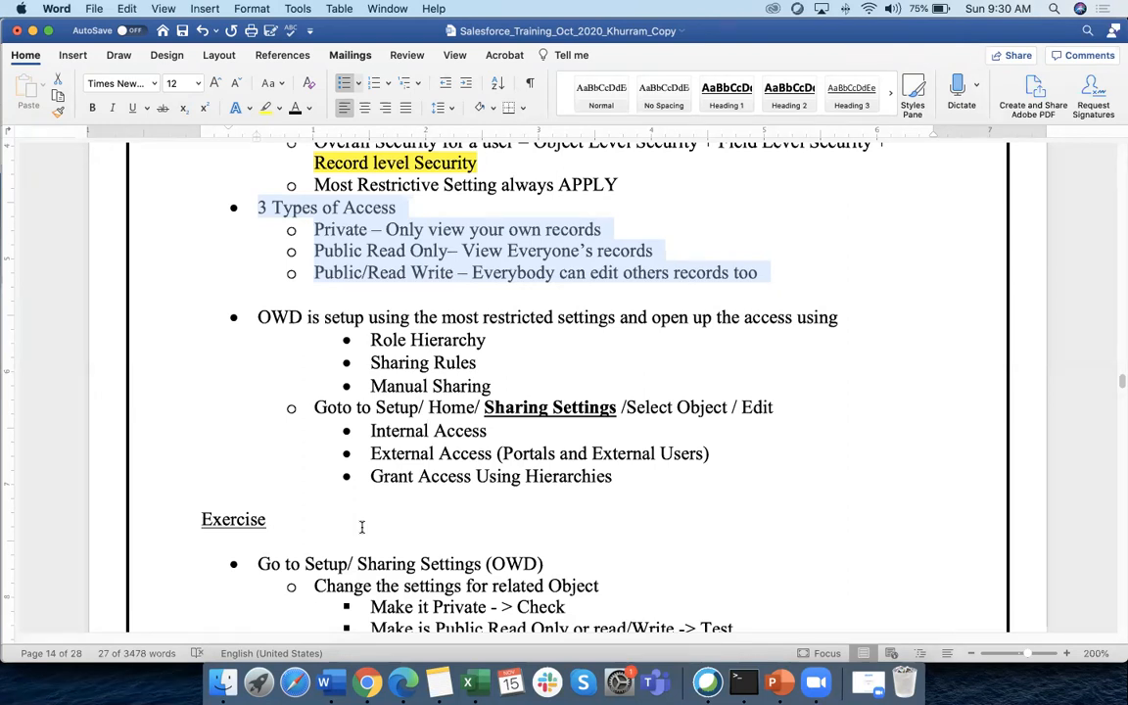
# Highlight the 'Goto to Setup/ Home/ Sharing Settings' path in the Word notes
pyautogui.scroll(-1, 361, 527)
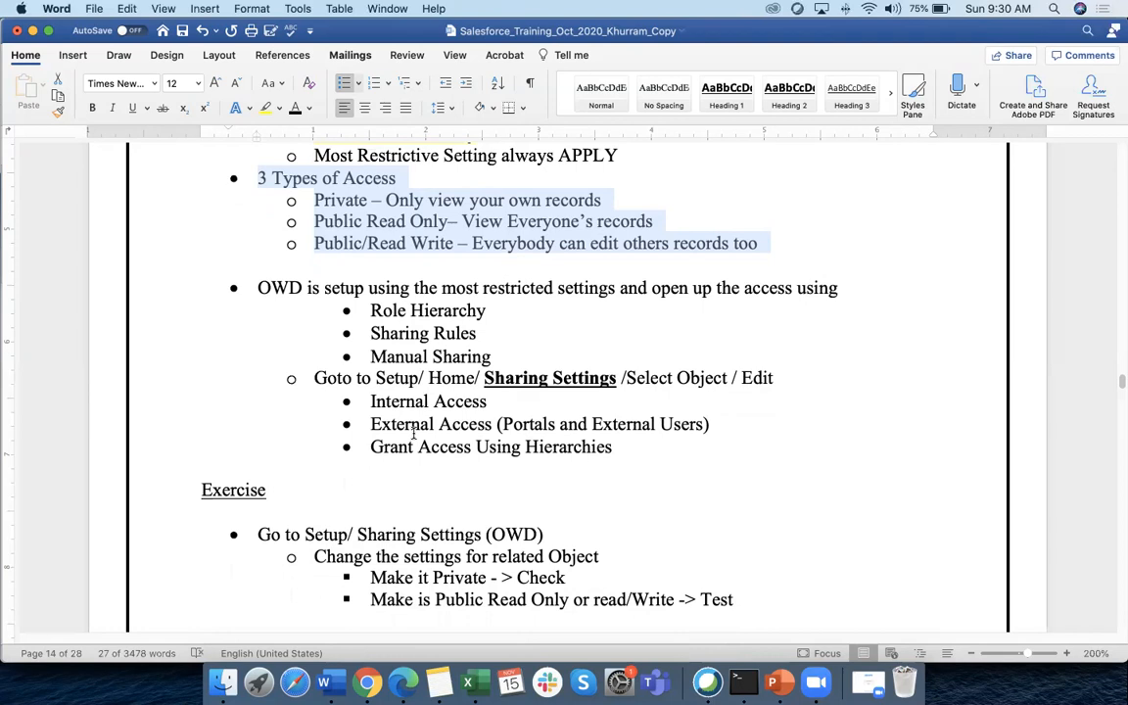
pyautogui.click(308, 378)
pyautogui.moveTo(338, 379); pyautogui.dragTo(607, 380)
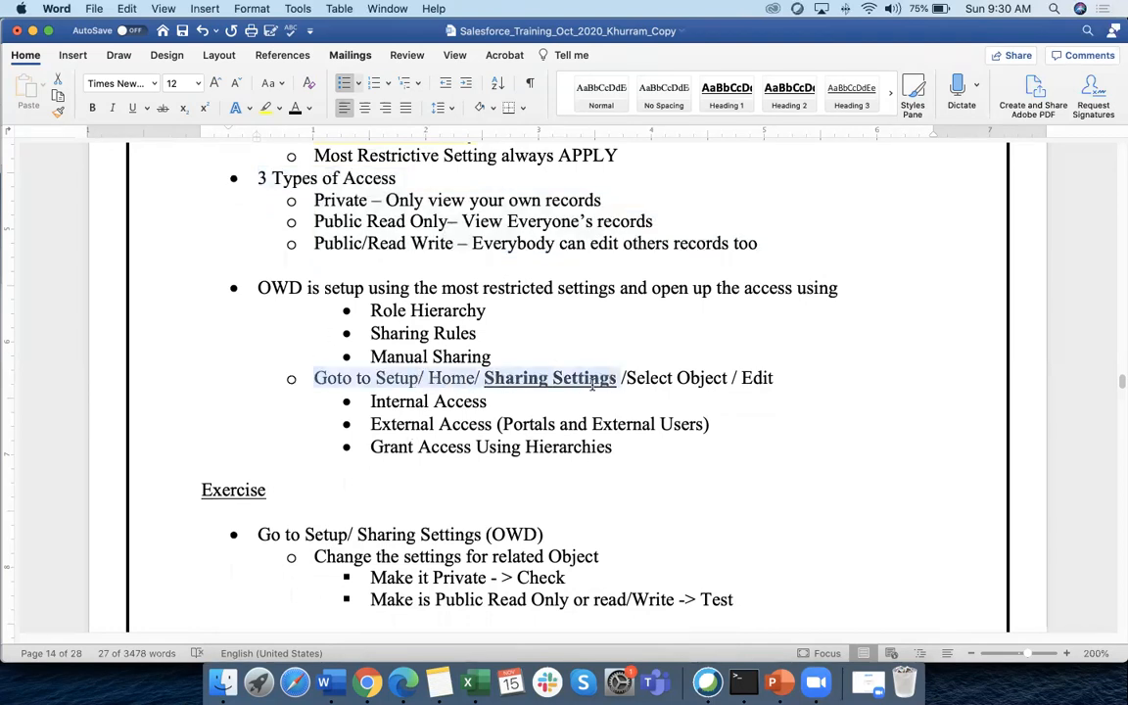
# Highlight 'Sharing Settings' in the notes, then bring up the Salesforce Sharing Settings page in Chrome
pyautogui.scroll(-1, 412, 380)
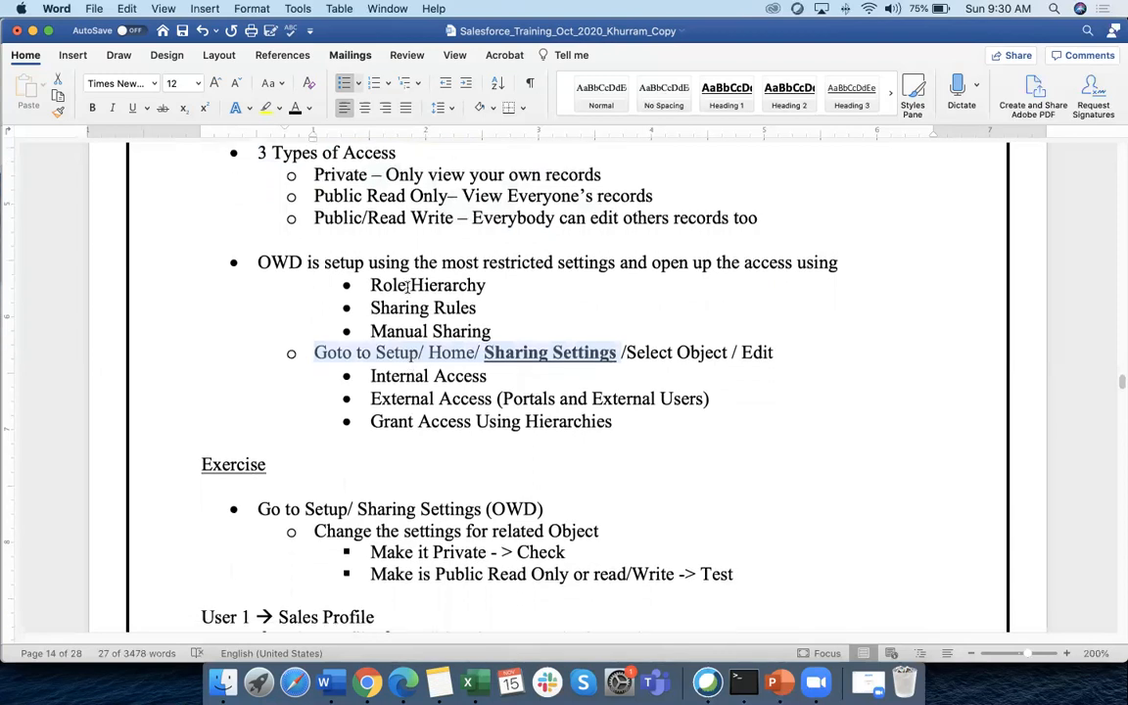
pyautogui.scroll(-3, 411, 323)
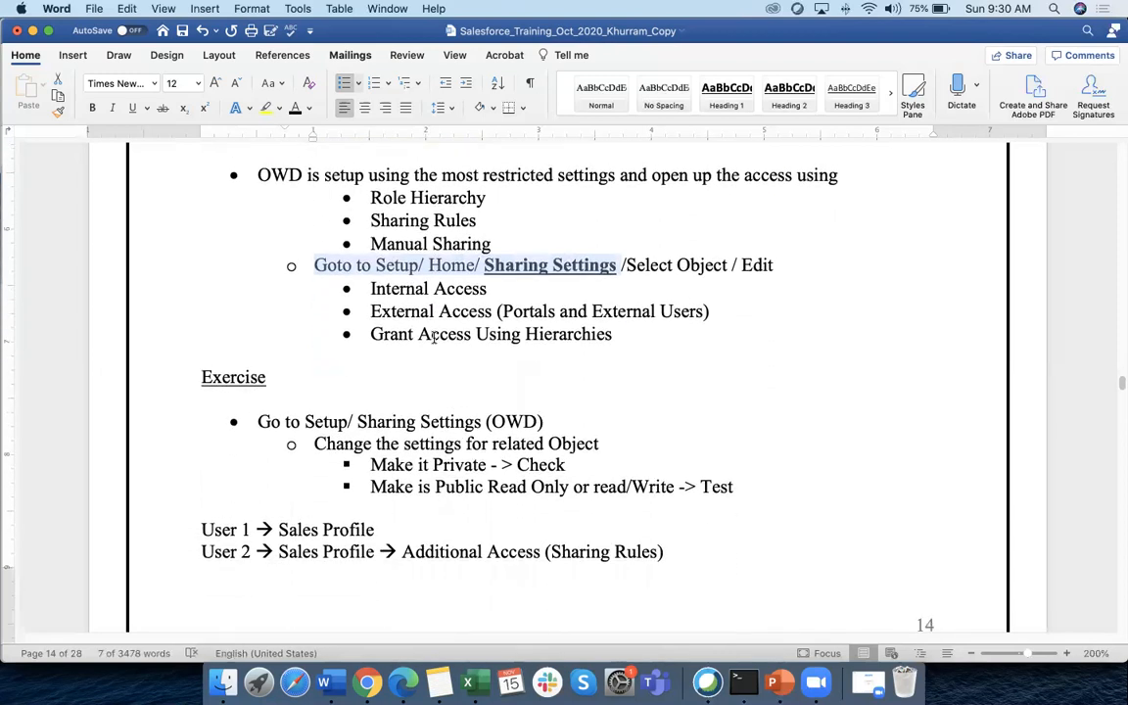
pyautogui.scroll(3, 445, 367)
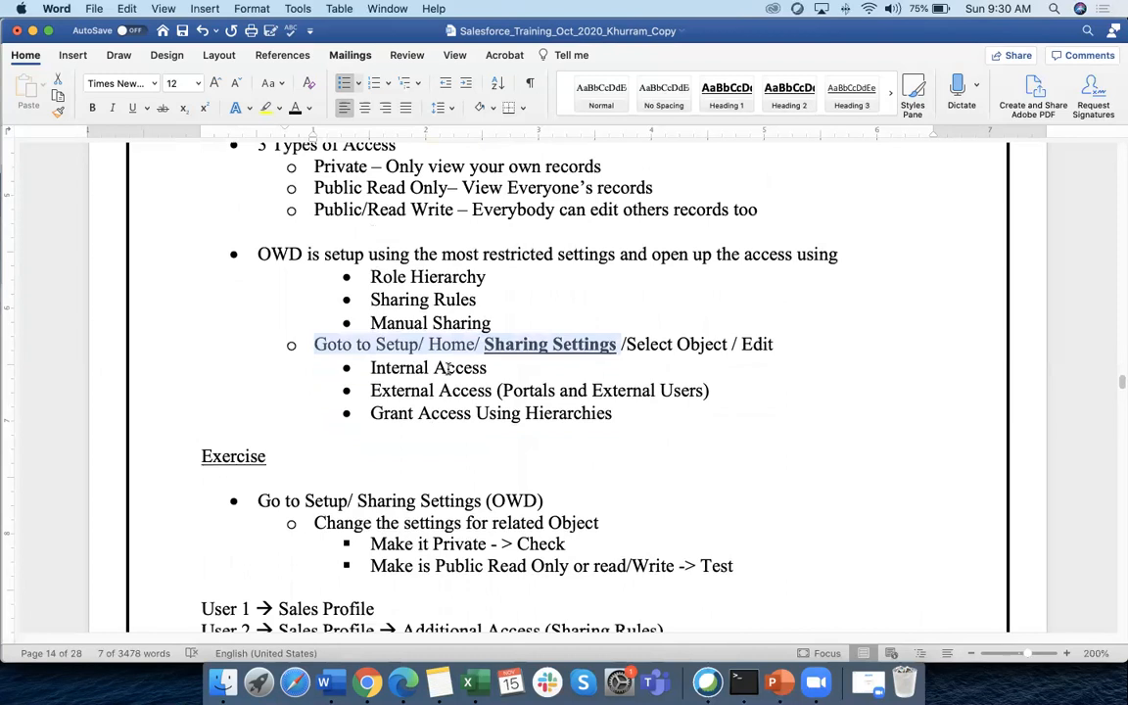
pyautogui.click(480, 343)
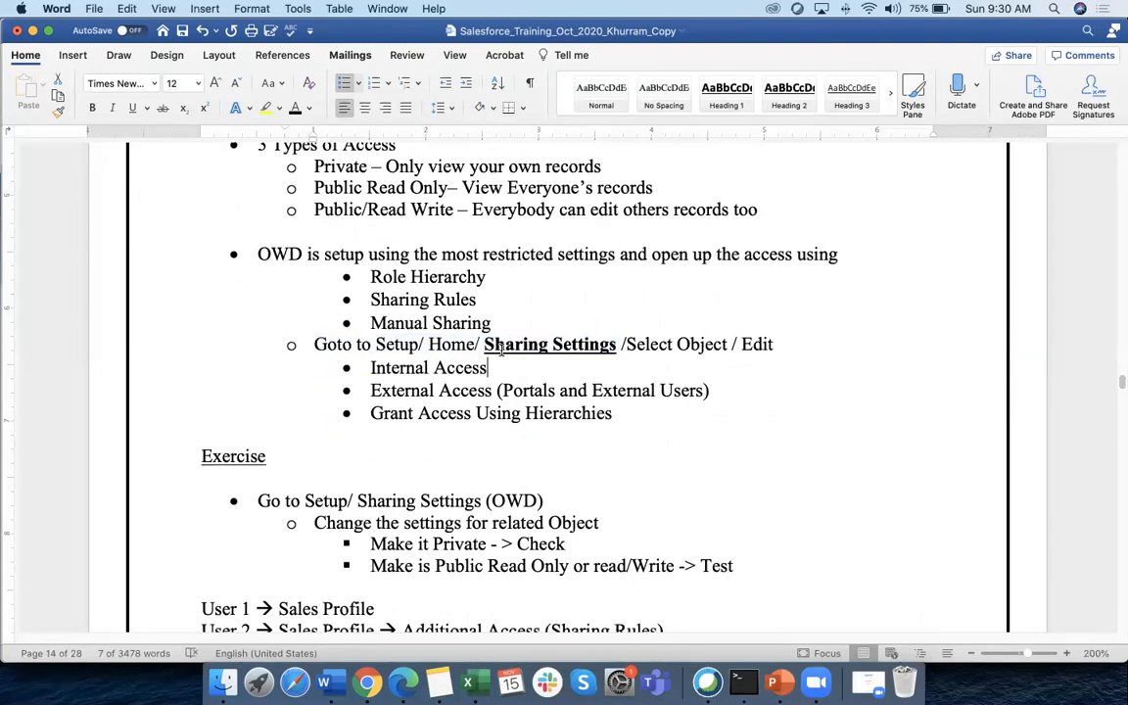
pyautogui.moveTo(479, 343); pyautogui.dragTo(616, 344)
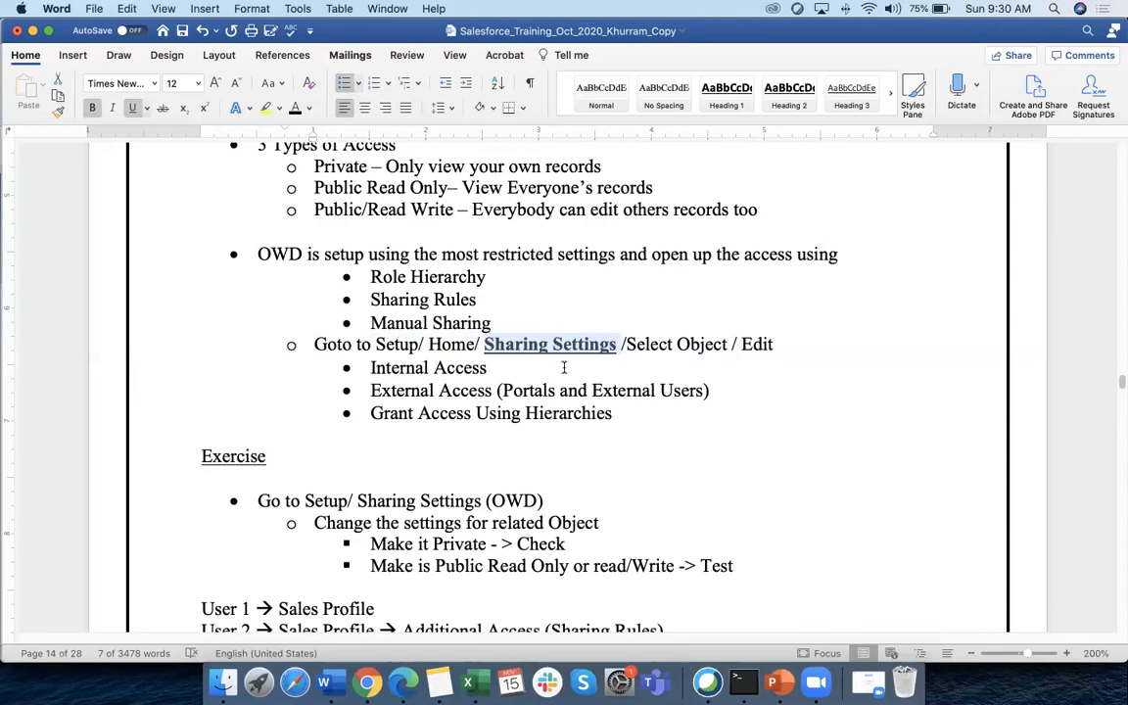
pyautogui.click(366, 683)
pyautogui.click(342, 39)
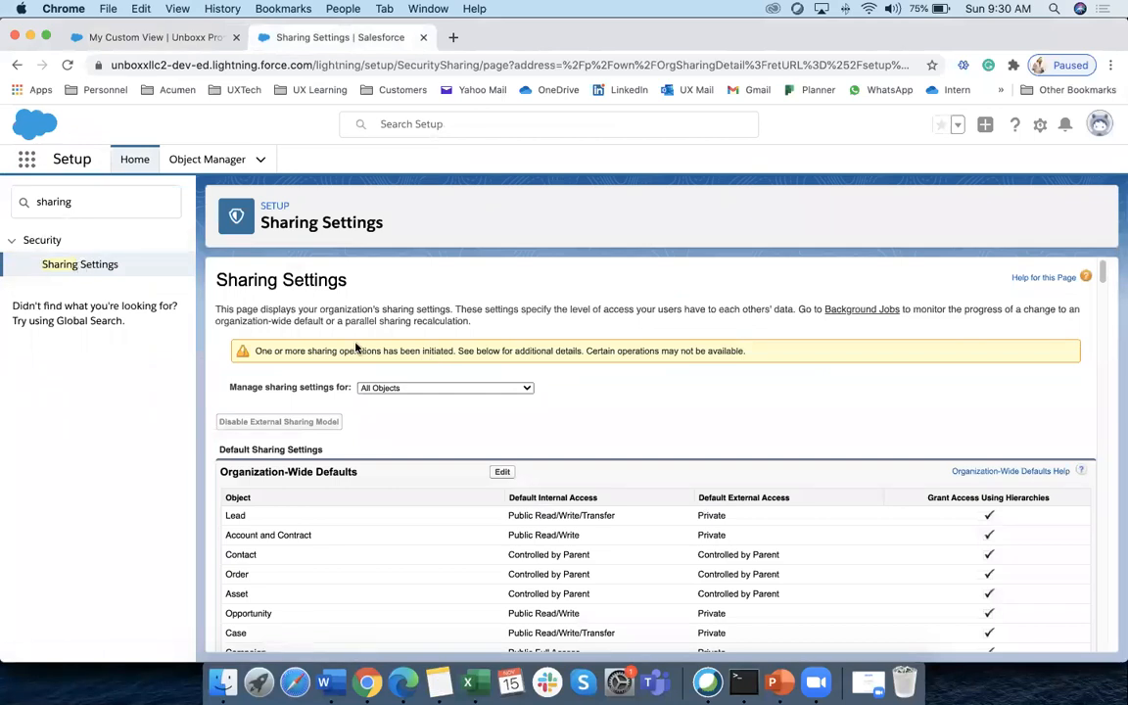
# Review the Organization-Wide Defaults table on the Sharing Settings page
pyautogui.scroll(-3, 221, 338)
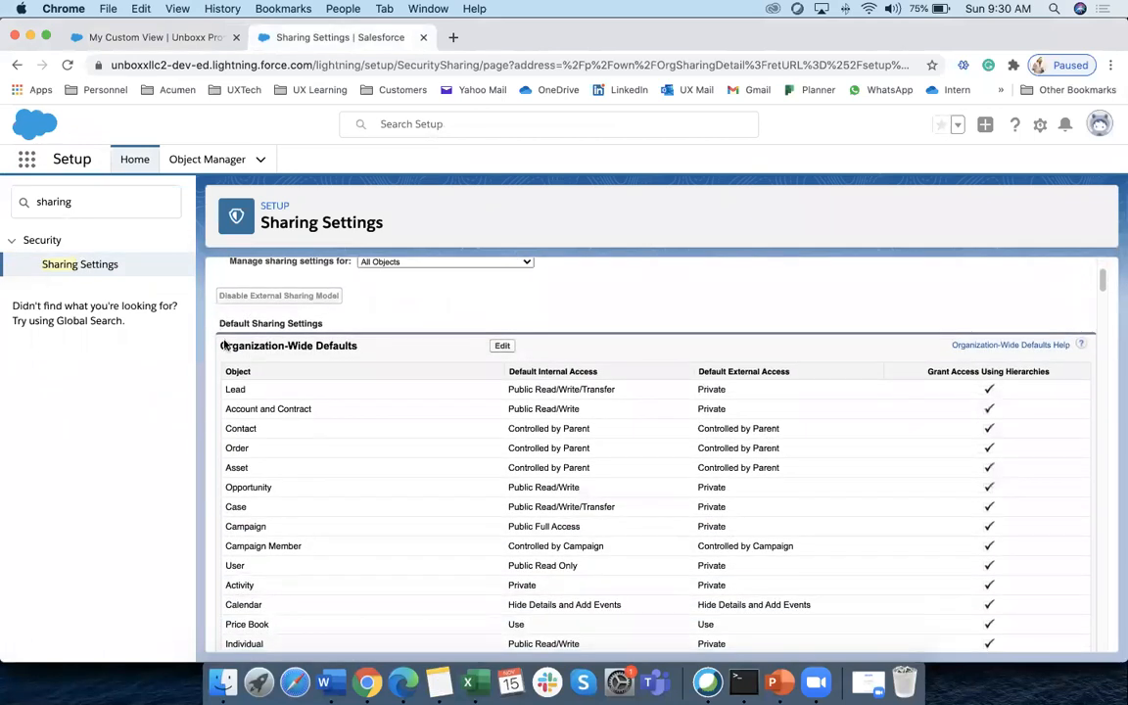
pyautogui.moveTo(222, 344); pyautogui.dragTo(383, 357)
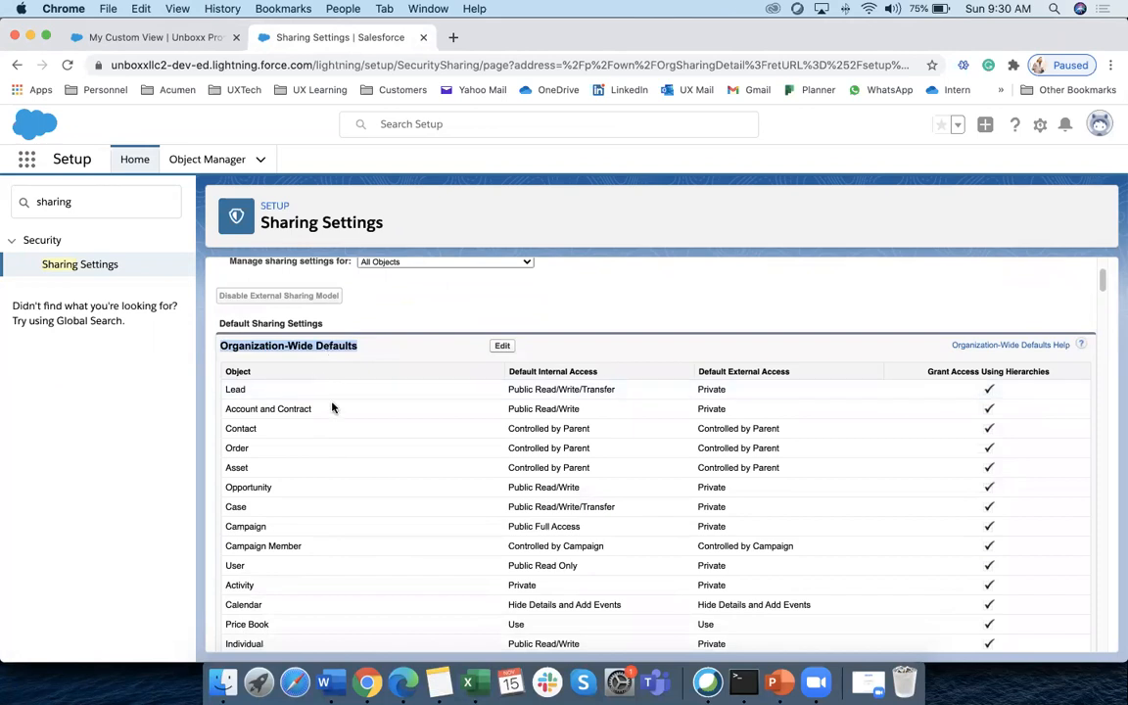
pyautogui.scroll(-10, 337, 391)
pyautogui.scroll(-15, 337, 394)
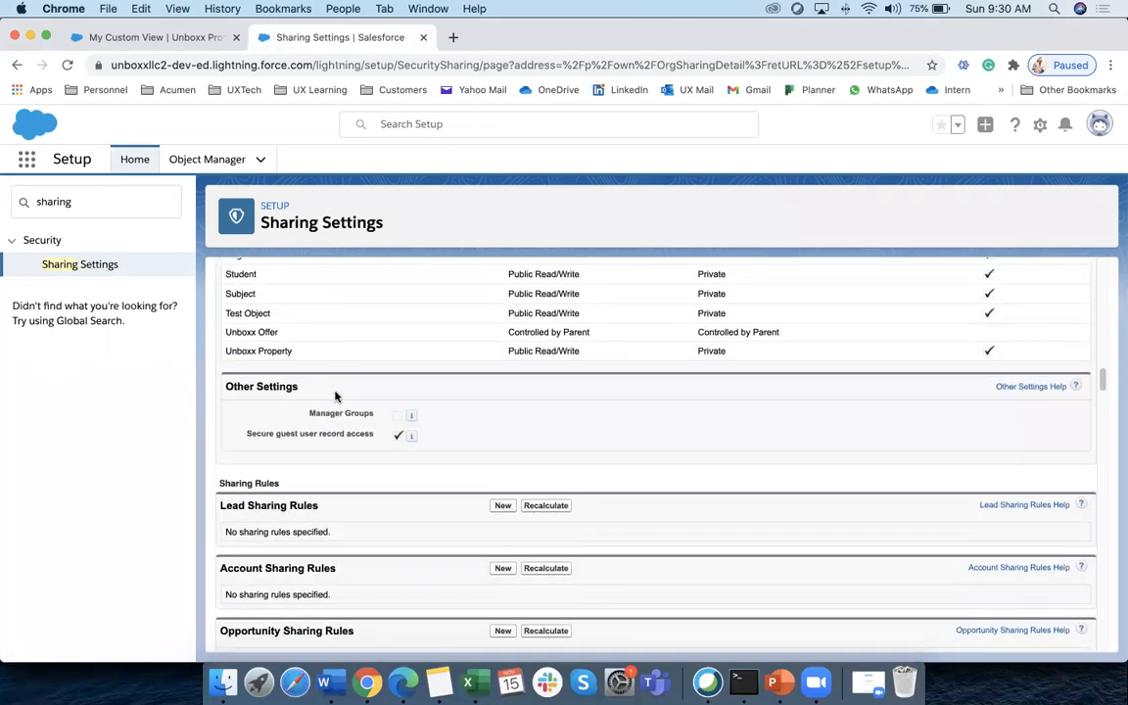
pyautogui.scroll(-3, 266, 432)
pyautogui.moveTo(220, 337); pyautogui.dragTo(281, 337)
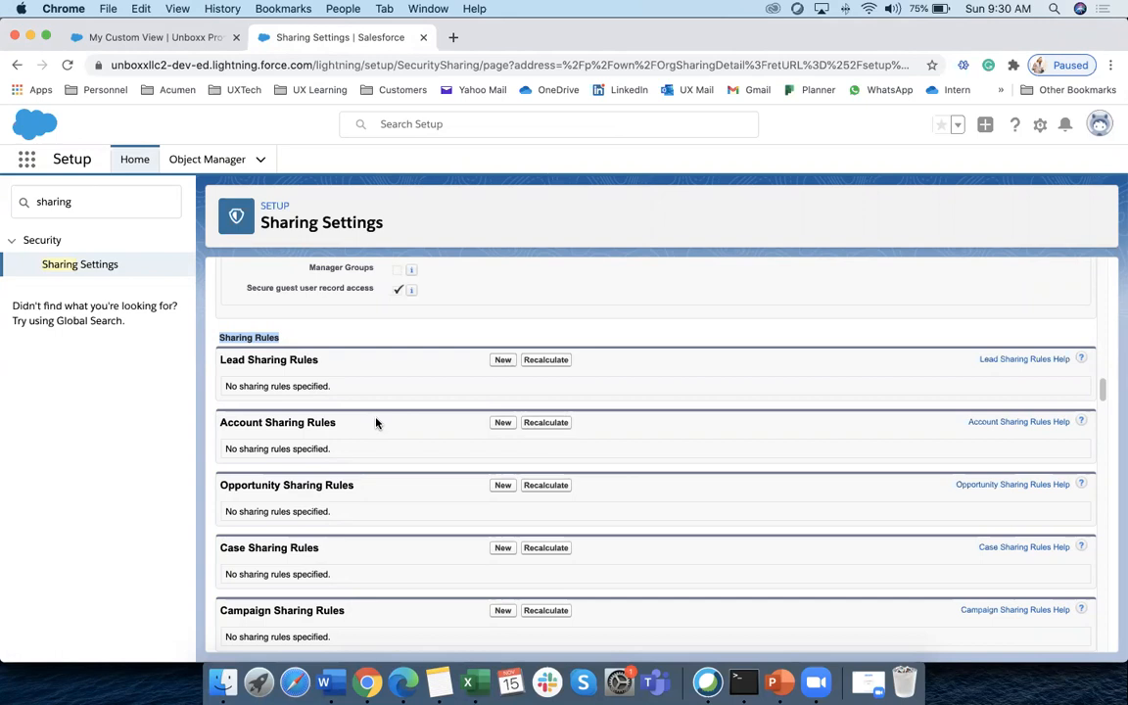
pyautogui.hscroll(1, 376, 423)
pyautogui.hscroll(-1, 225, 336)
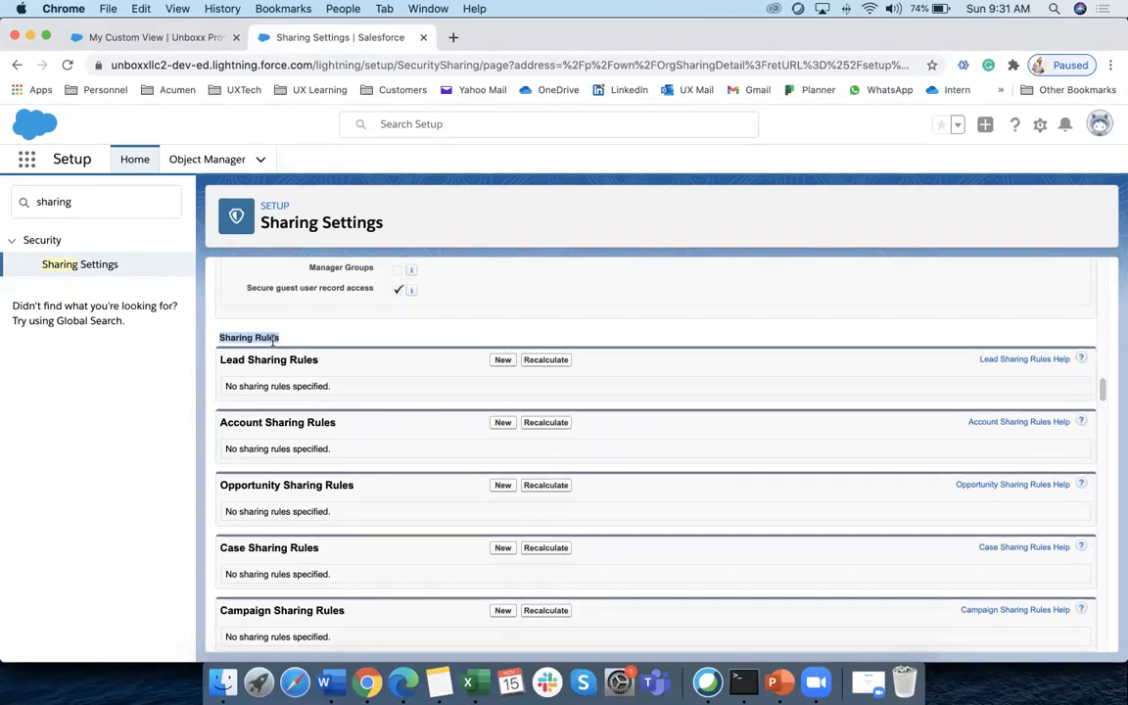
# Scroll down to the Unboxx Property Sharing Rules section, which lists no rules yet
pyautogui.scroll(-5, 327, 450)
pyautogui.scroll(-20, 327, 457)
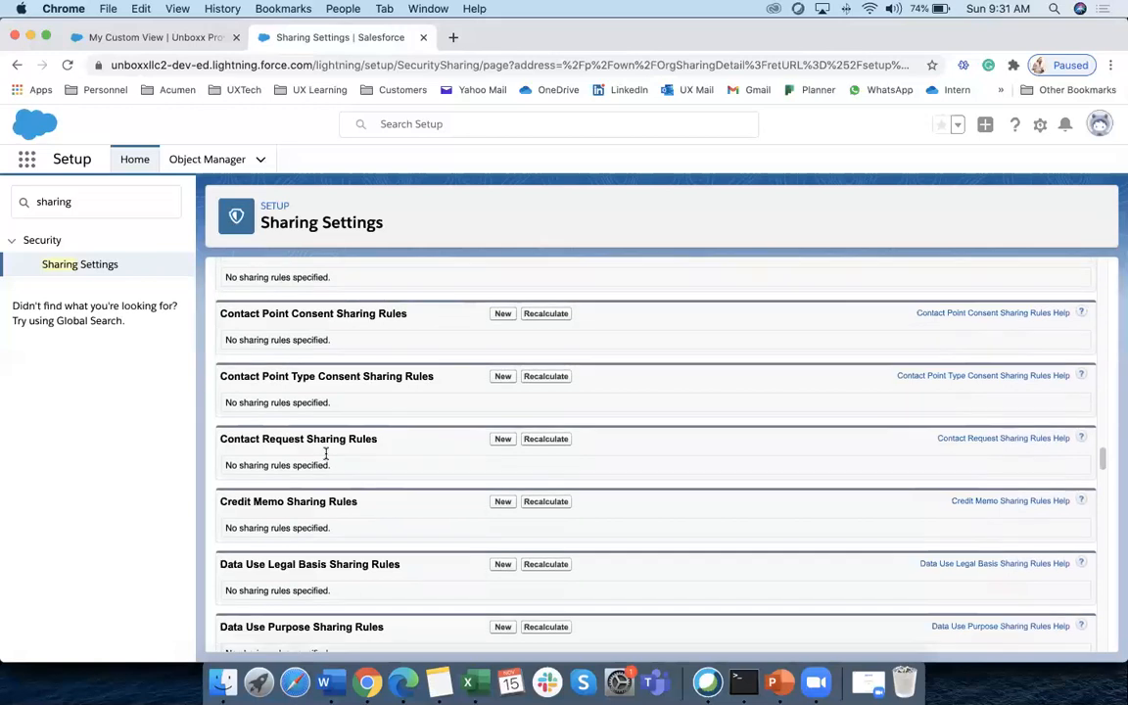
pyautogui.scroll(-20, 327, 457)
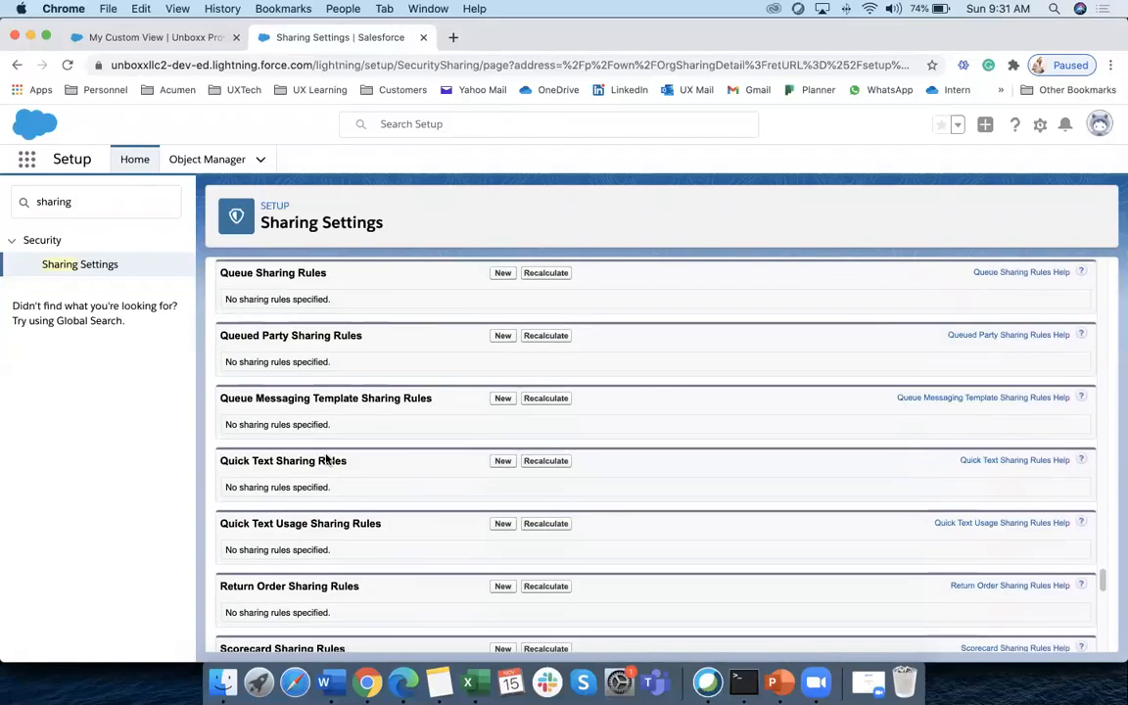
pyautogui.scroll(15, 303, 446)
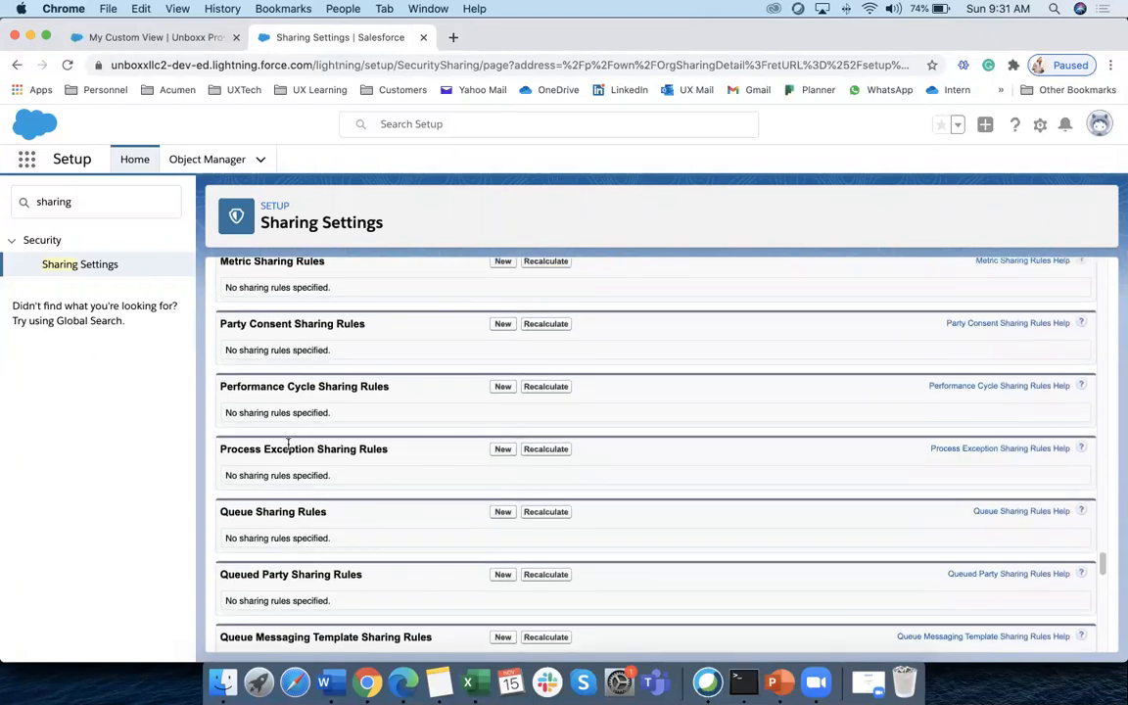
pyautogui.scroll(-5, 289, 460)
pyautogui.scroll(-5, 287, 491)
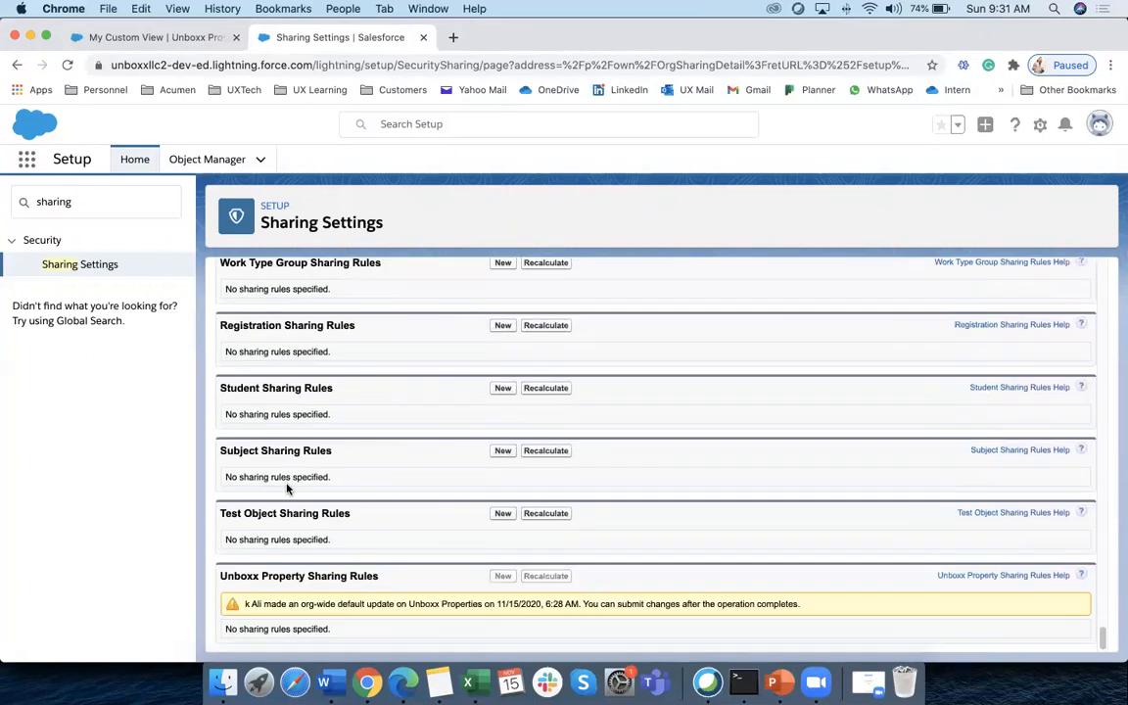
pyautogui.moveTo(221, 577); pyautogui.dragTo(376, 578)
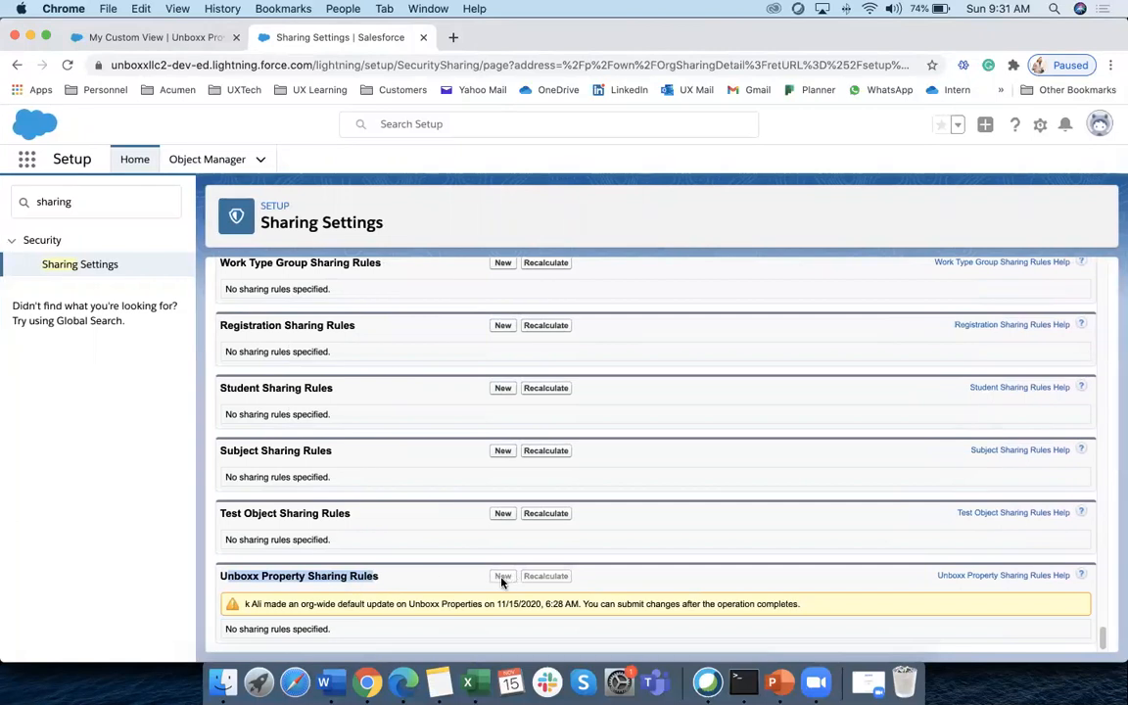
# Reload Sharing Settings and start a new rule under Unboxx Property Sharing Rules
pyautogui.click(192, 67)
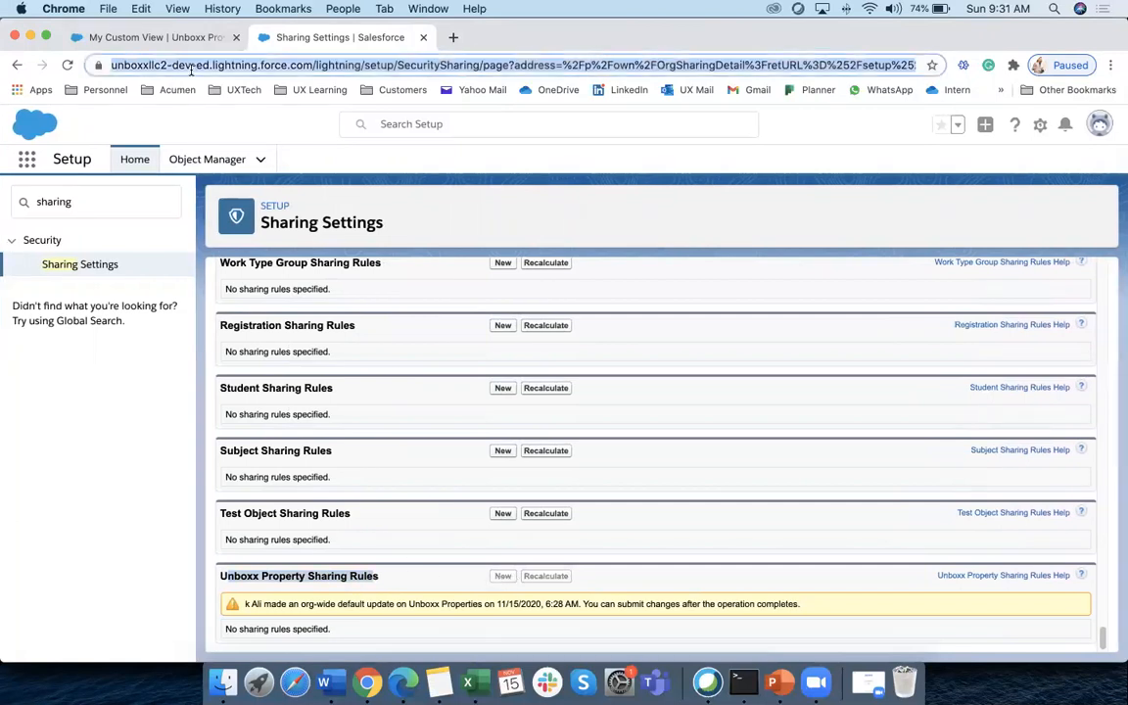
pyautogui.press('Return')
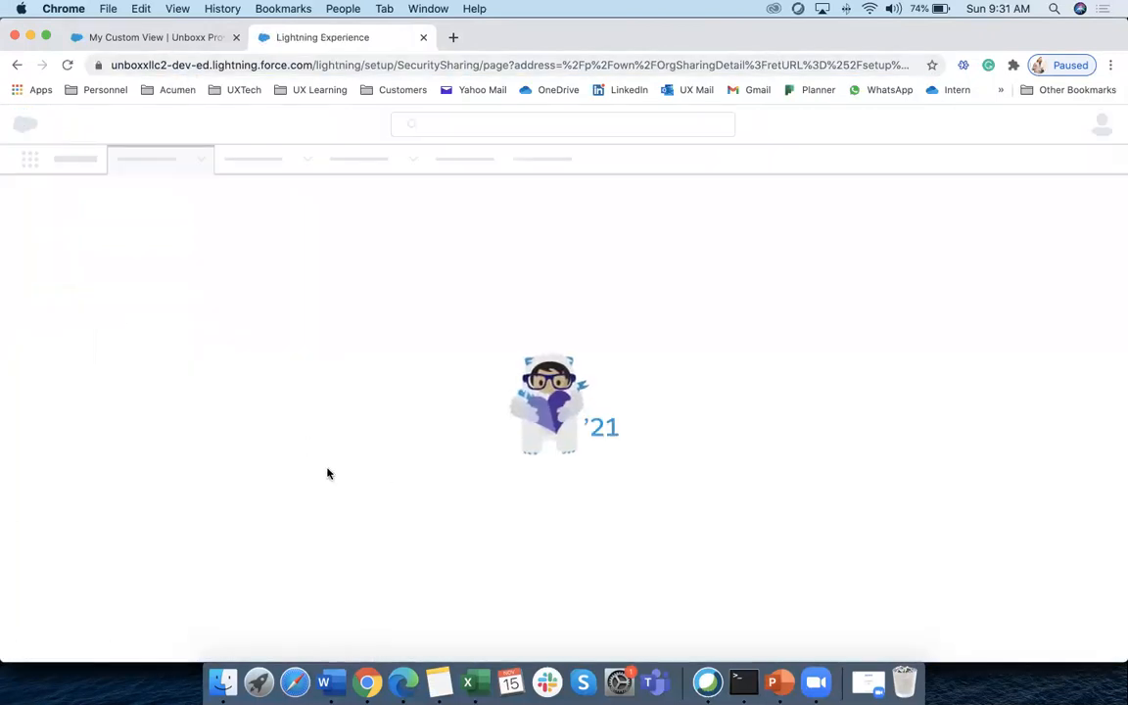
pyautogui.scroll(-20, 409, 543)
pyautogui.scroll(-3, 405, 531)
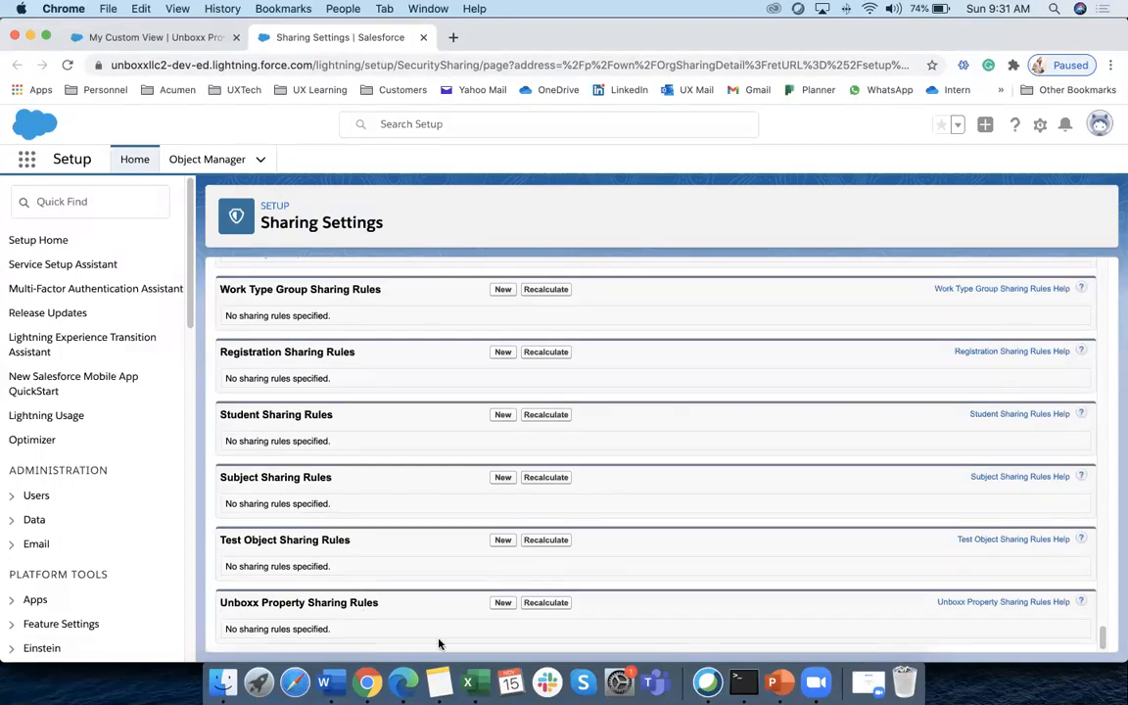
pyautogui.moveTo(377, 602); pyautogui.dragTo(210, 608)
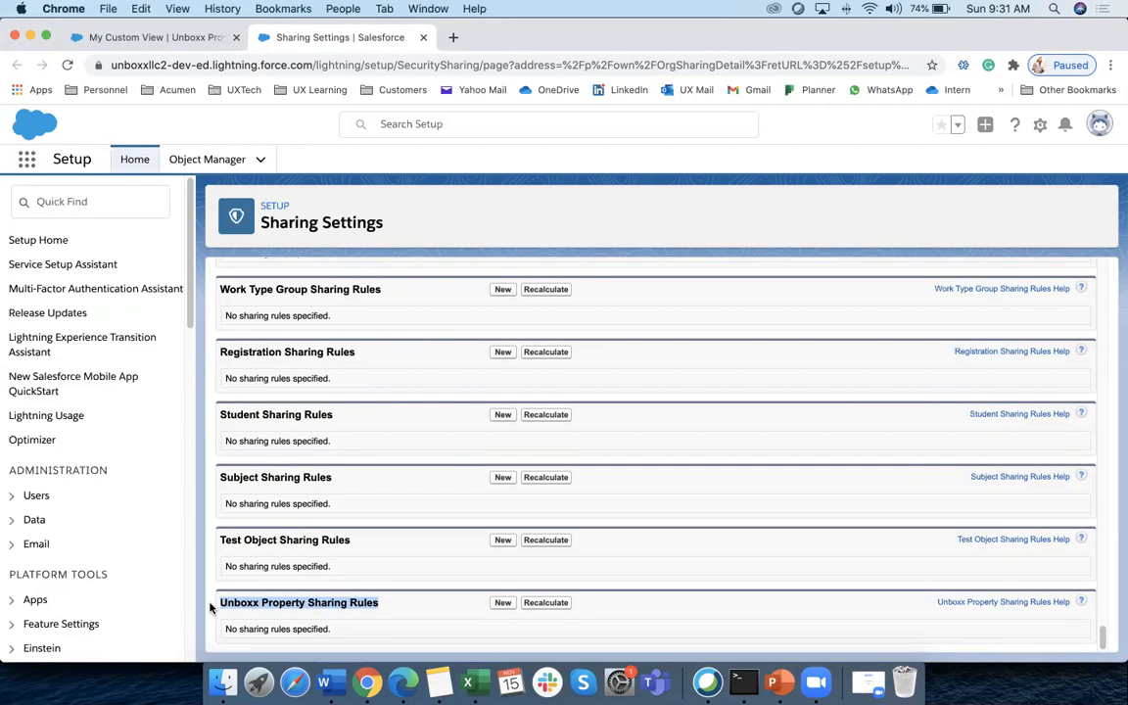
pyautogui.click(502, 607)
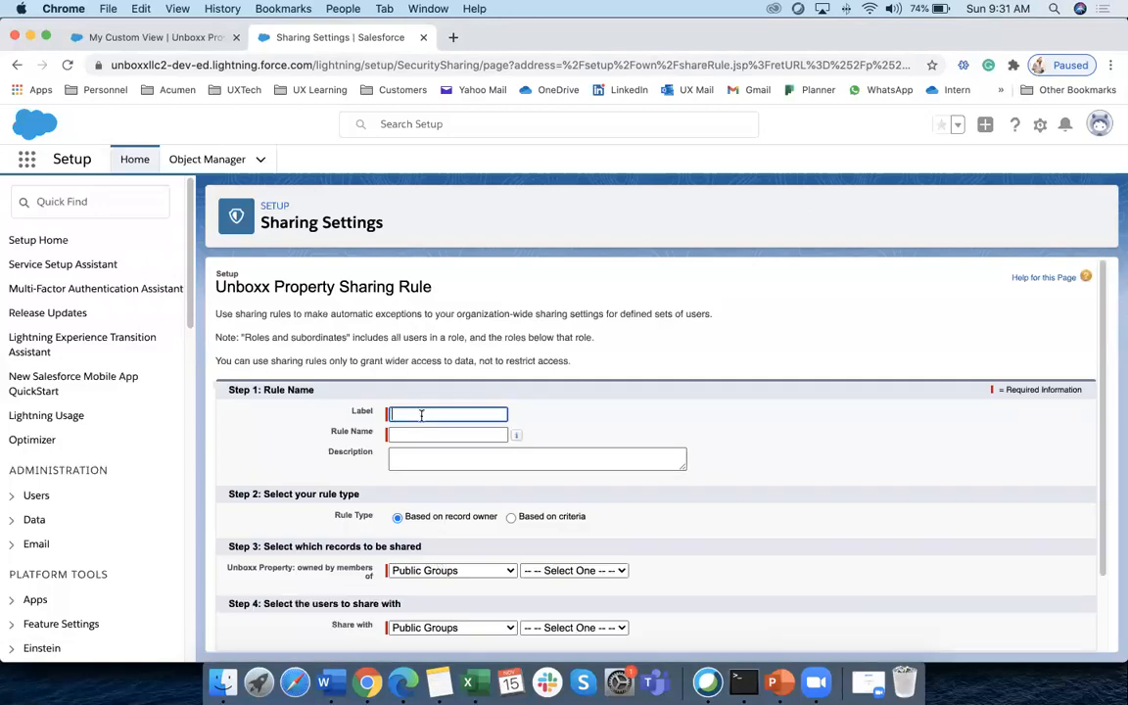
# Label the rule 'SR for Lead' (rule name SR_for_Lead) and choose Based on criteria
pyautogui.click(421, 415)
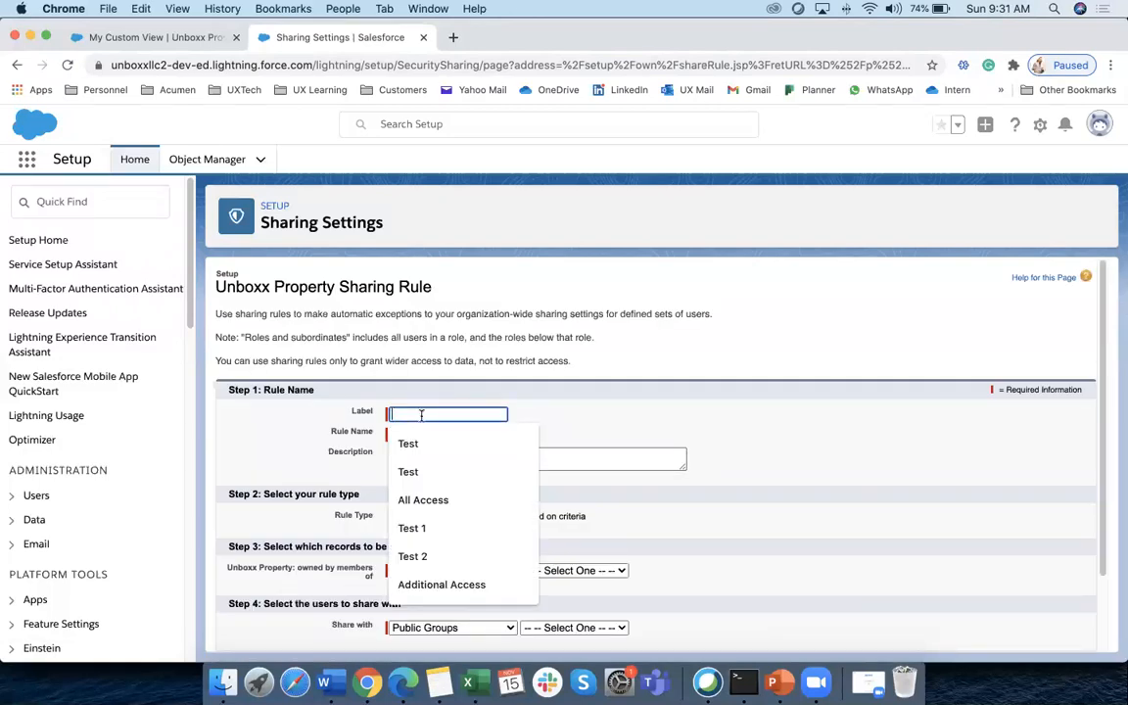
pyautogui.write('SR ')
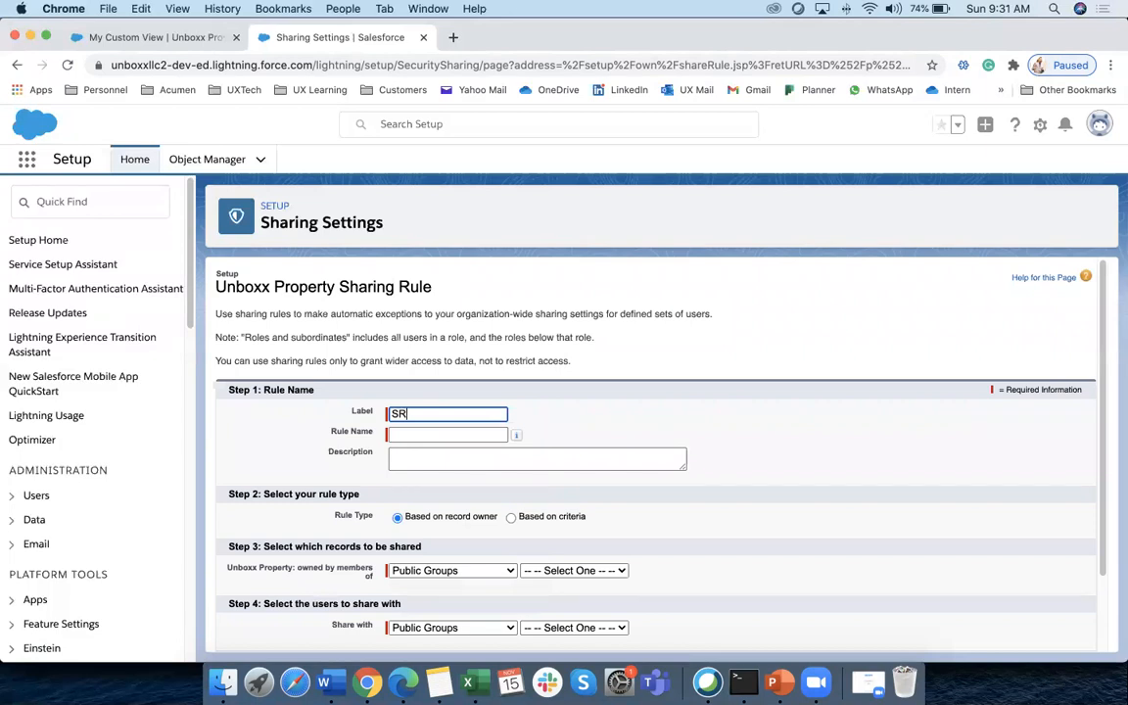
pyautogui.write('for Lead')
pyautogui.press('Tab')
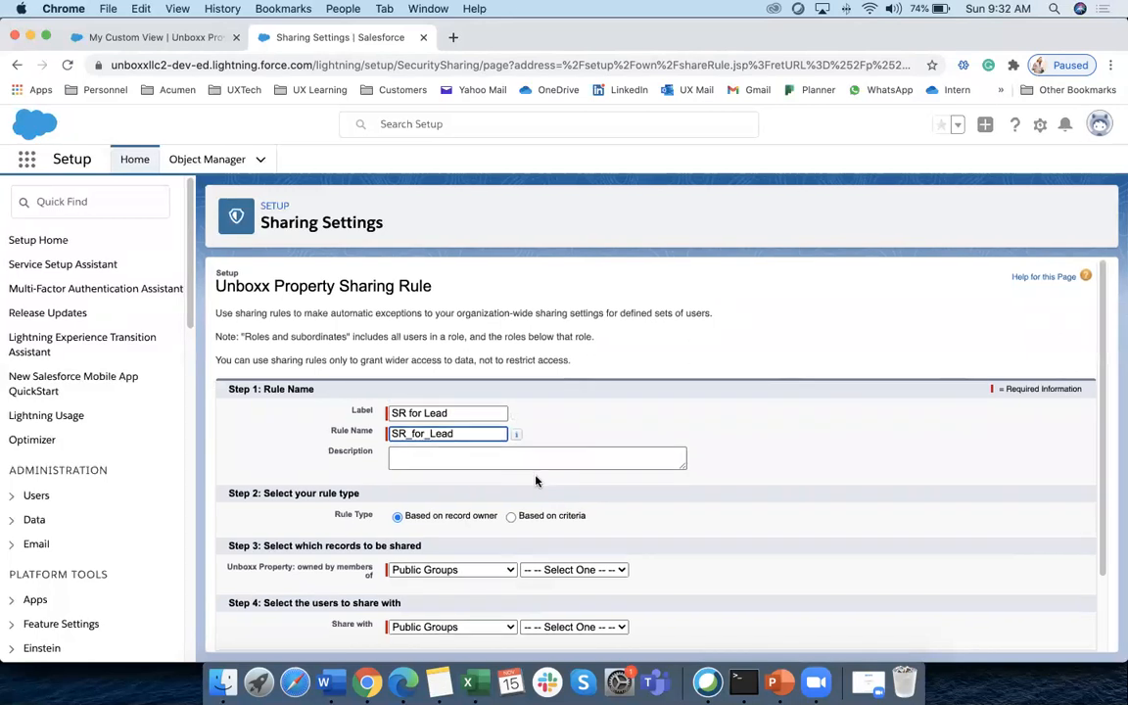
pyautogui.scroll(-2, 481, 427)
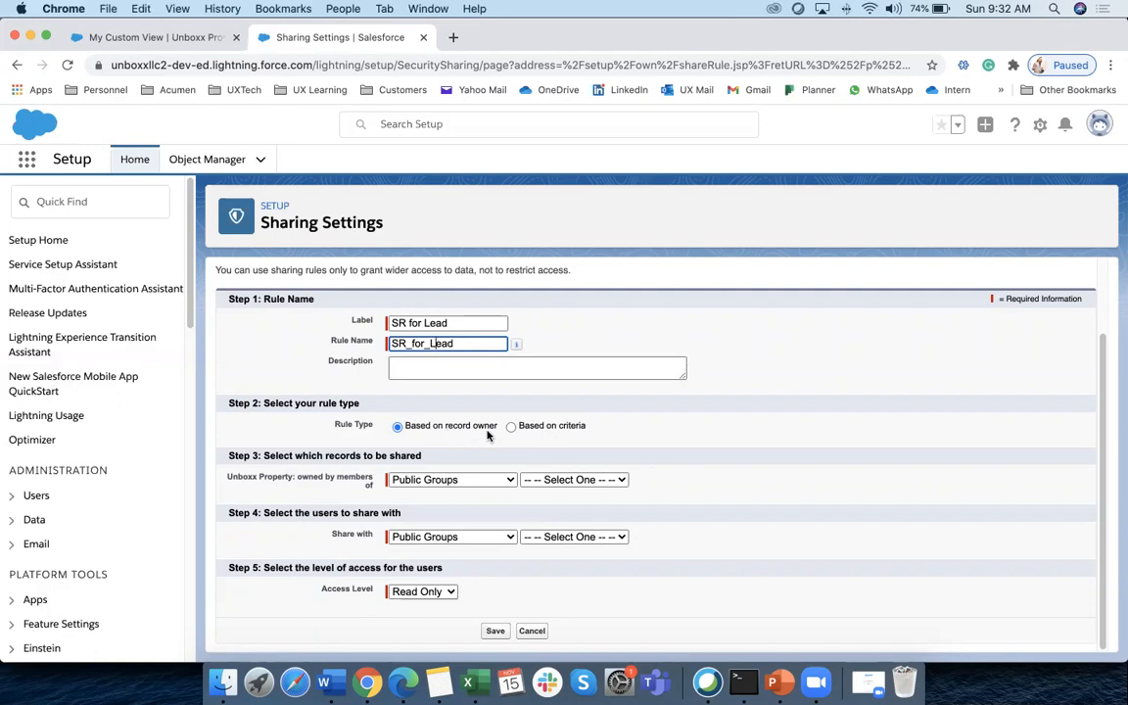
pyautogui.click(542, 427)
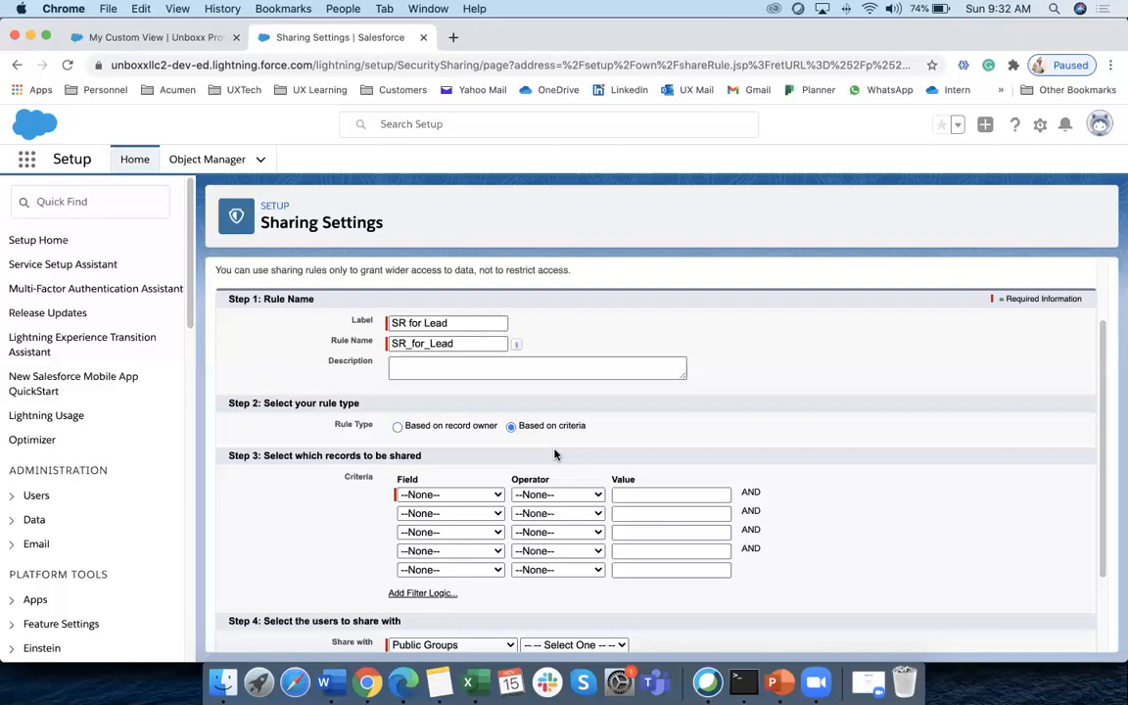
# Abandon the criteria fields and switch the rule type back to Based on record owner
pyautogui.click(431, 495)
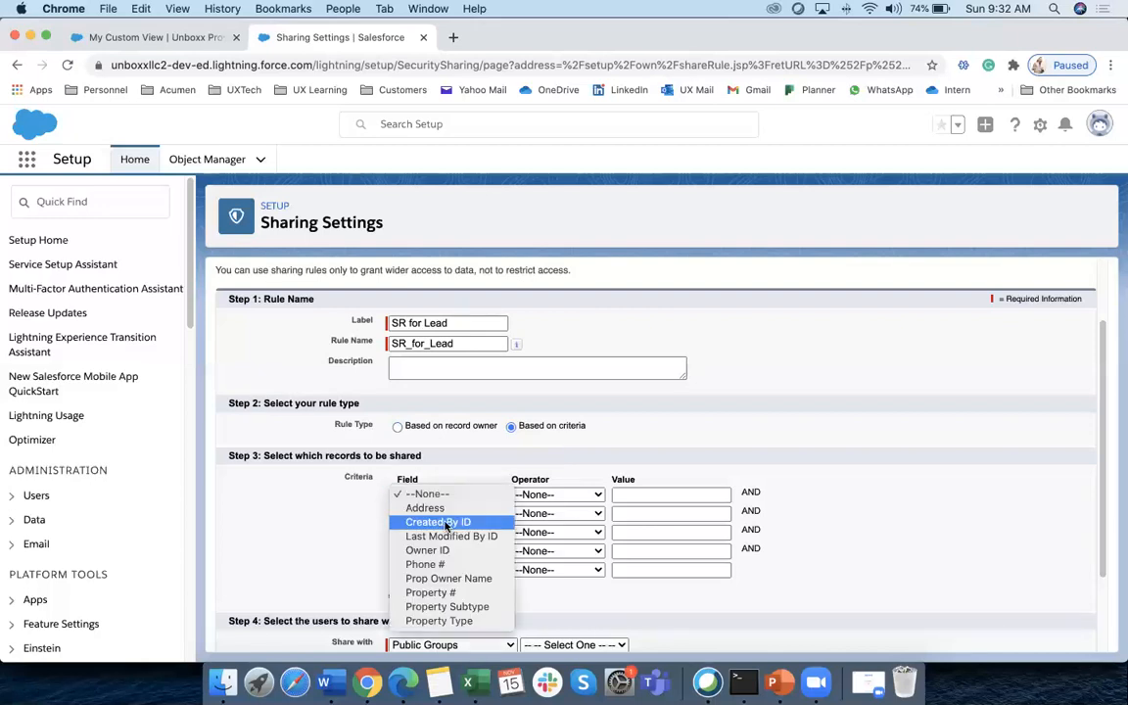
pyautogui.click(643, 499)
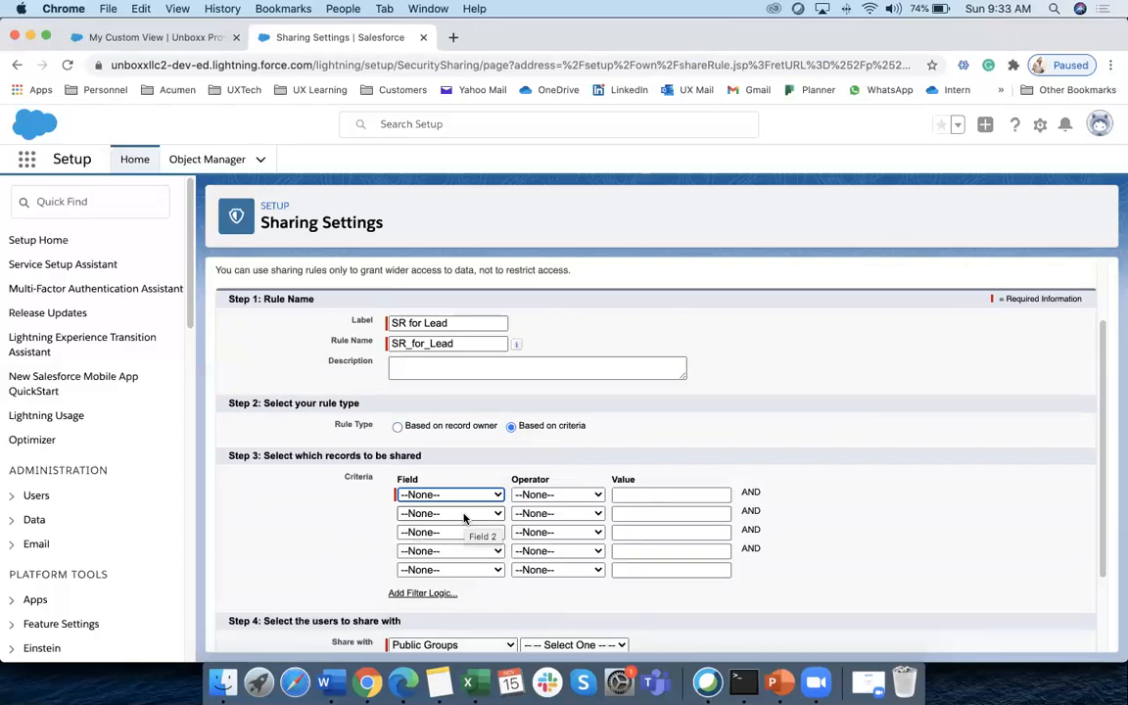
pyautogui.click(419, 427)
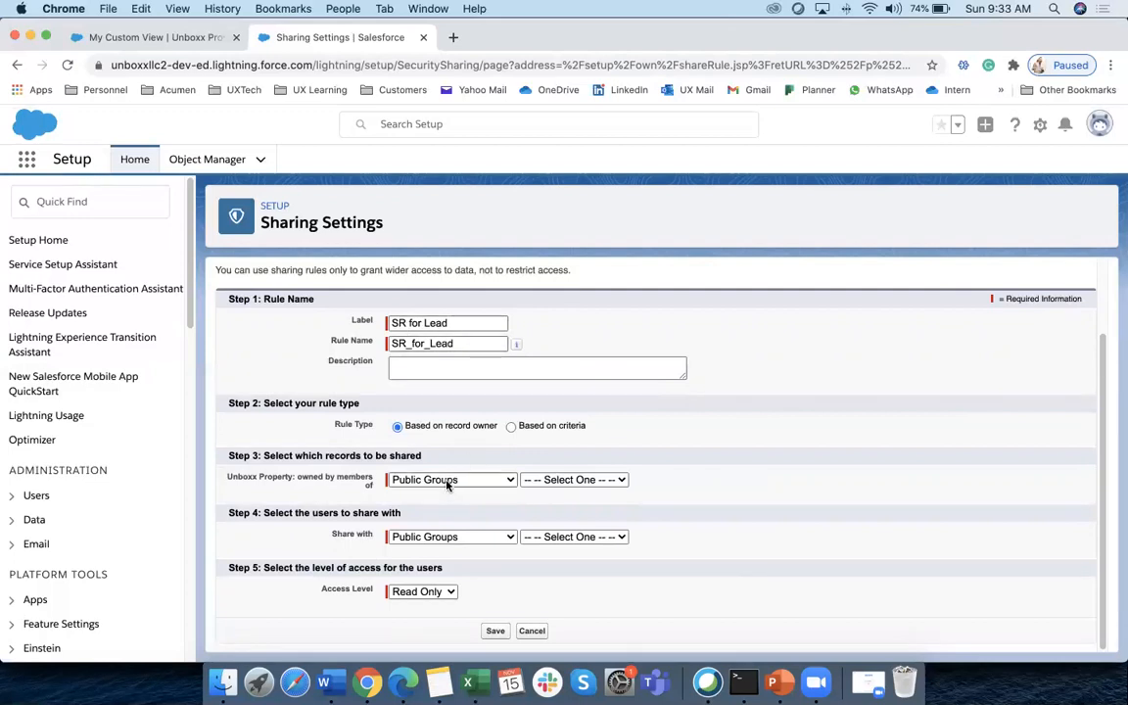
pyautogui.click(448, 480)
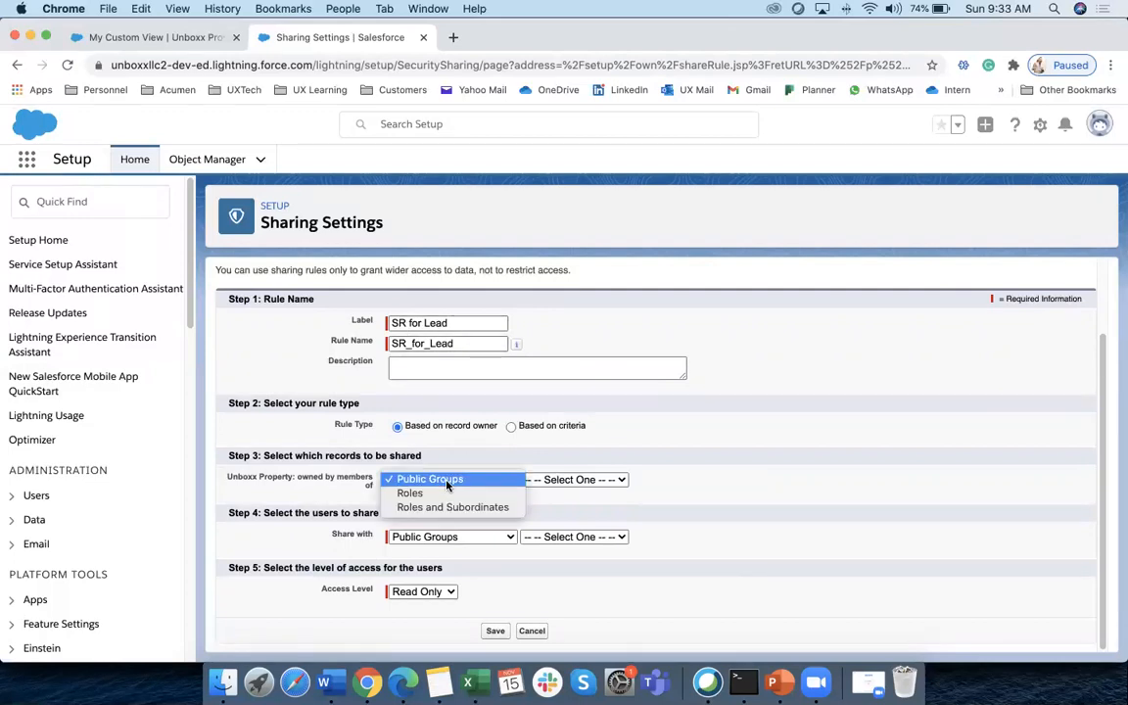
# Set Step 3 to share records owned by the Marketing Team role
pyautogui.click(416, 493)
pyautogui.click(573, 480)
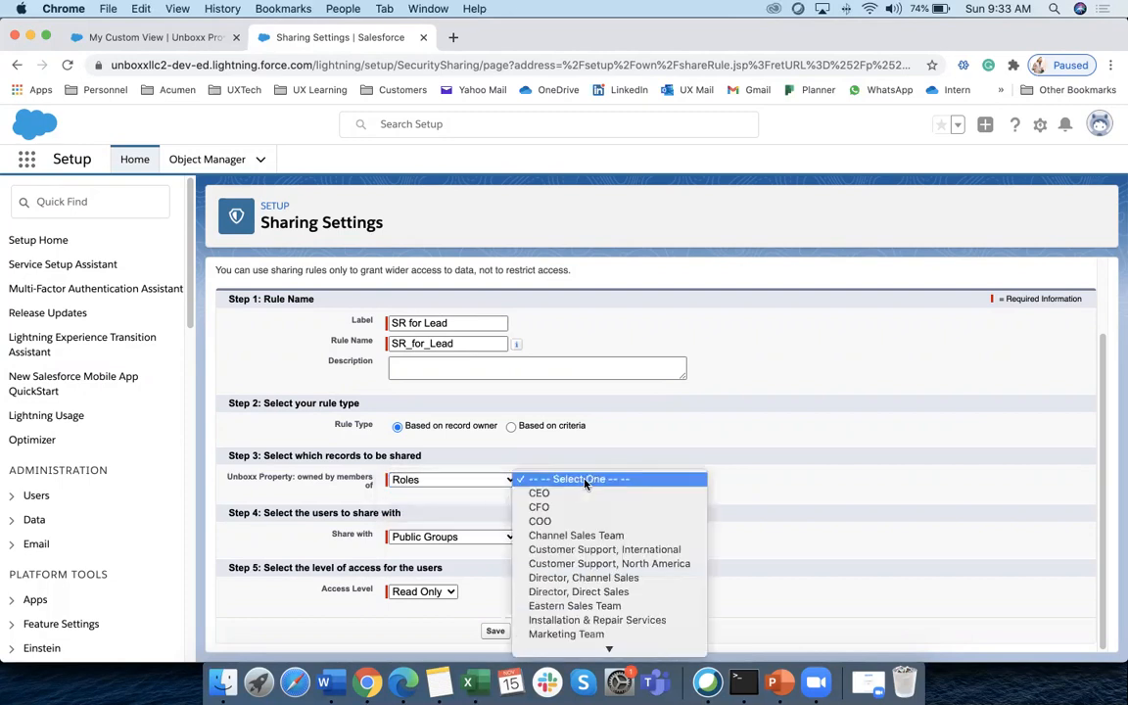
pyautogui.scroll(-1, 586, 571)
pyautogui.scroll(-2, 586, 570)
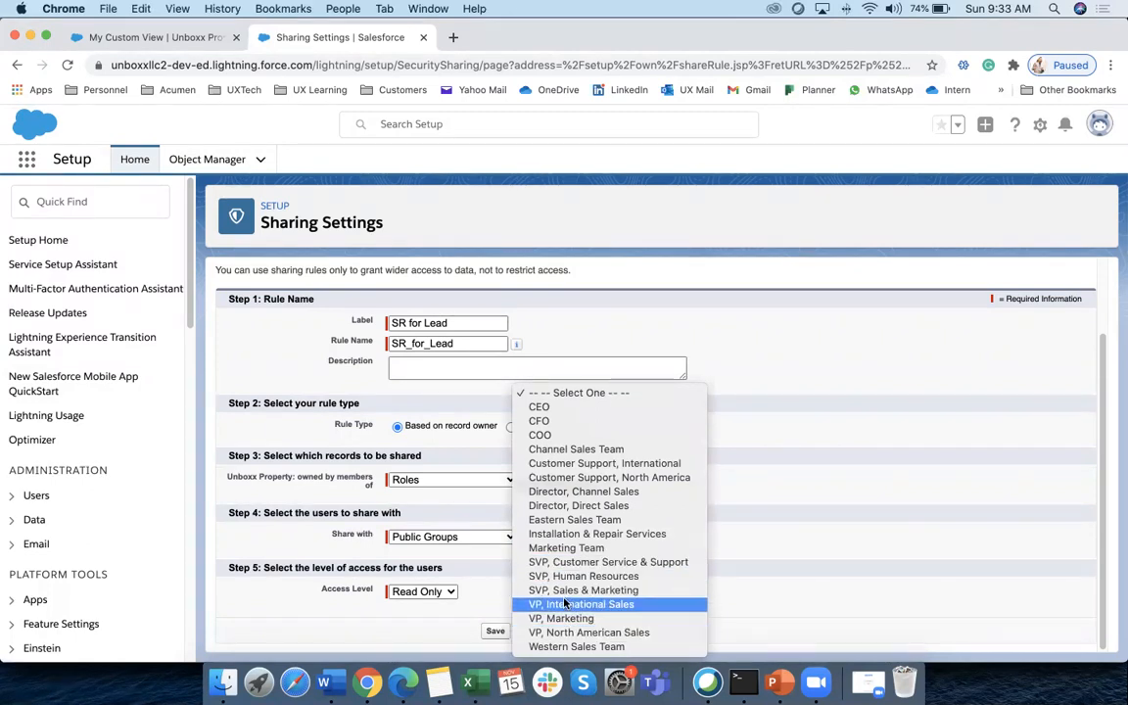
pyautogui.click(561, 550)
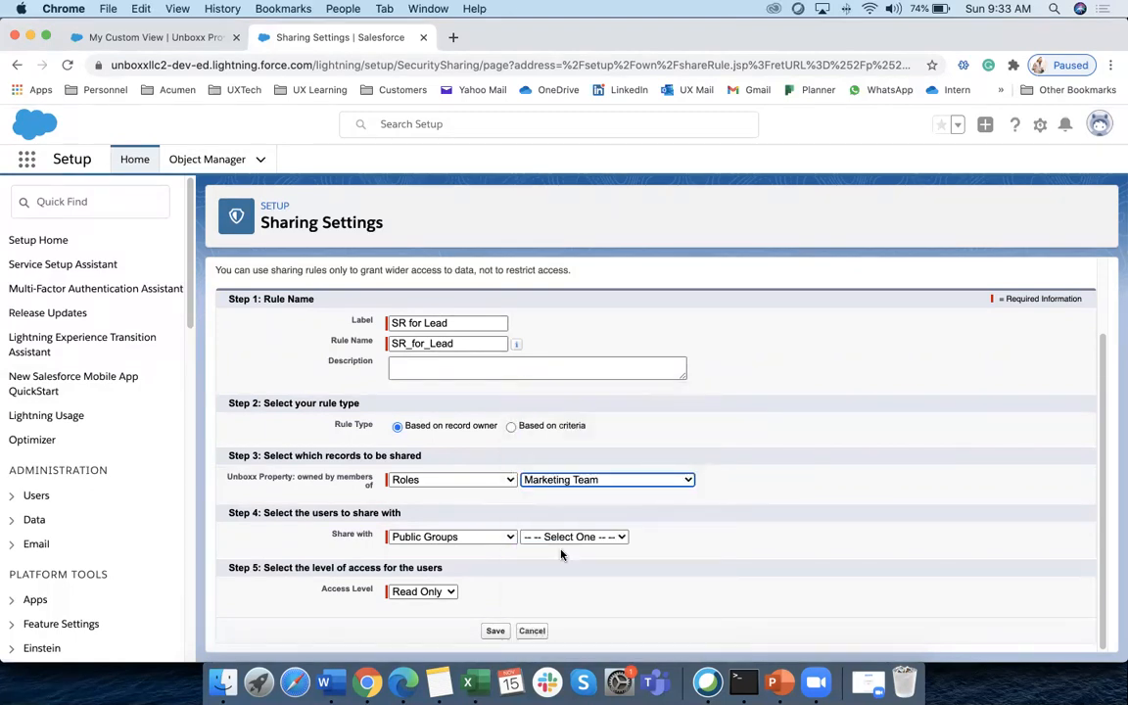
# Check the user profile details and review the Step 3 and Step 4 form sections
pyautogui.click(1099, 128)
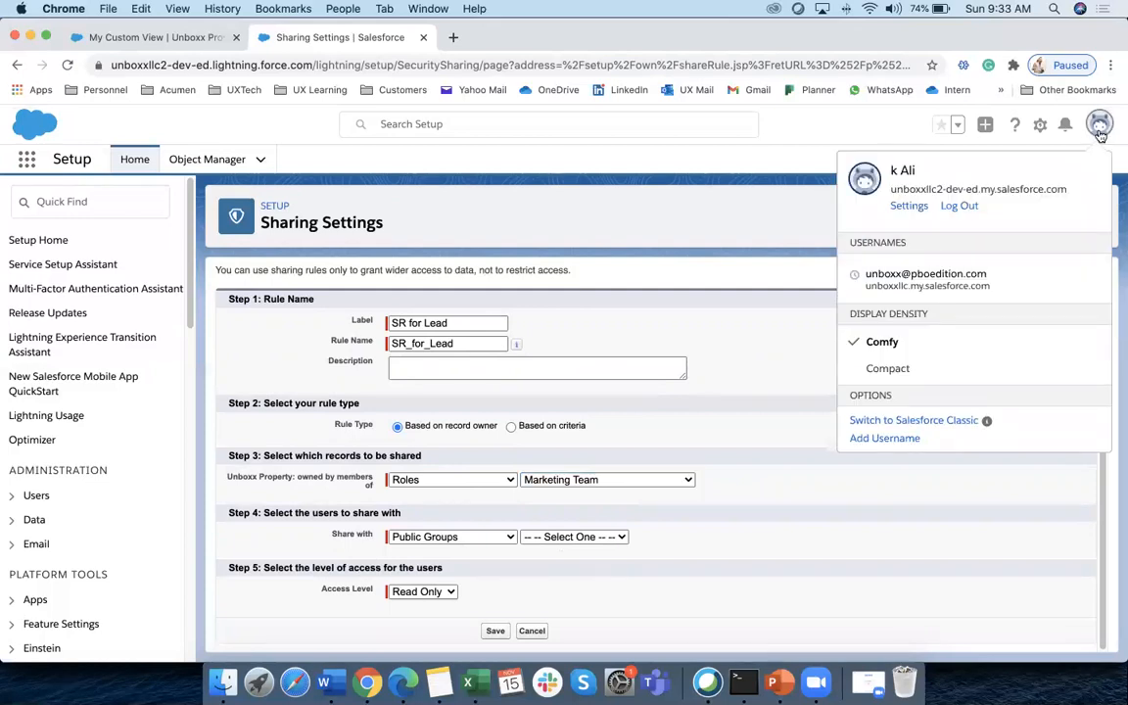
pyautogui.click(784, 217)
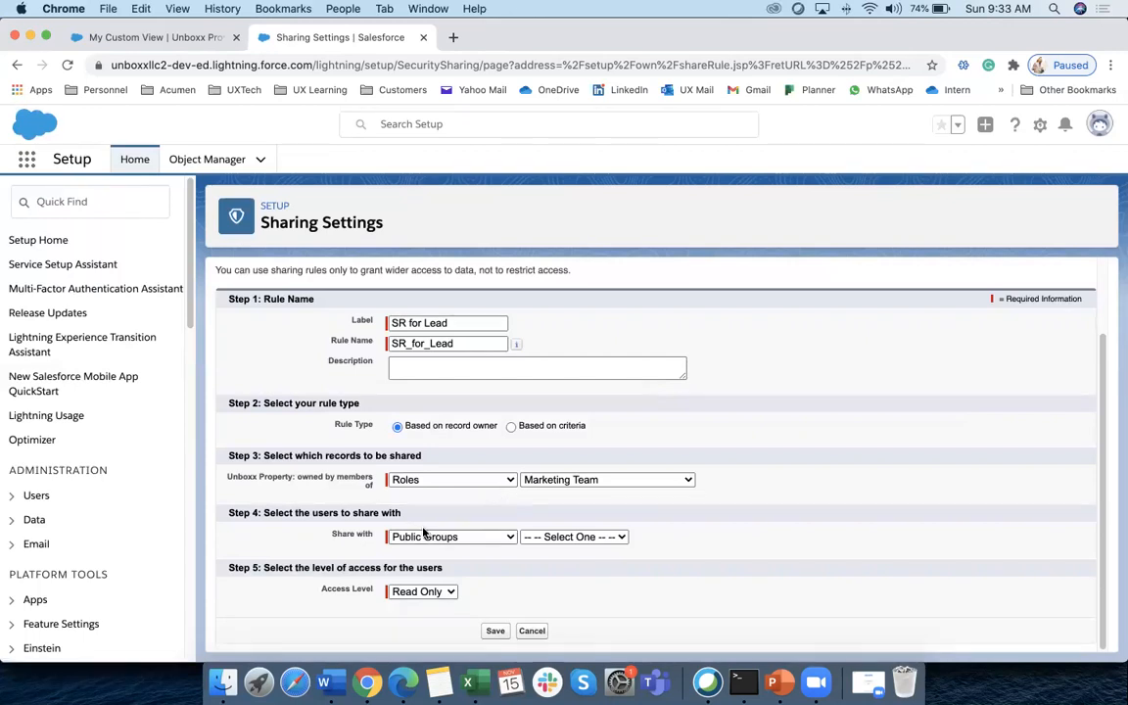
pyautogui.moveTo(267, 515); pyautogui.dragTo(408, 516)
pyautogui.moveTo(278, 457); pyautogui.dragTo(428, 460)
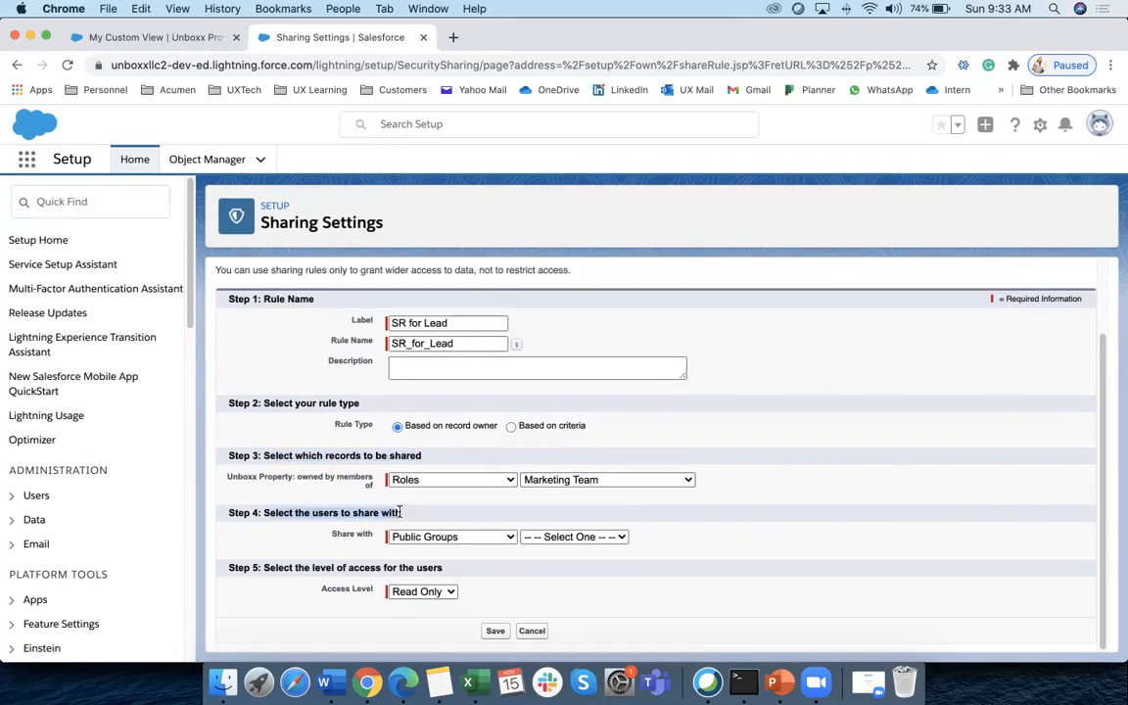
pyautogui.click(504, 536)
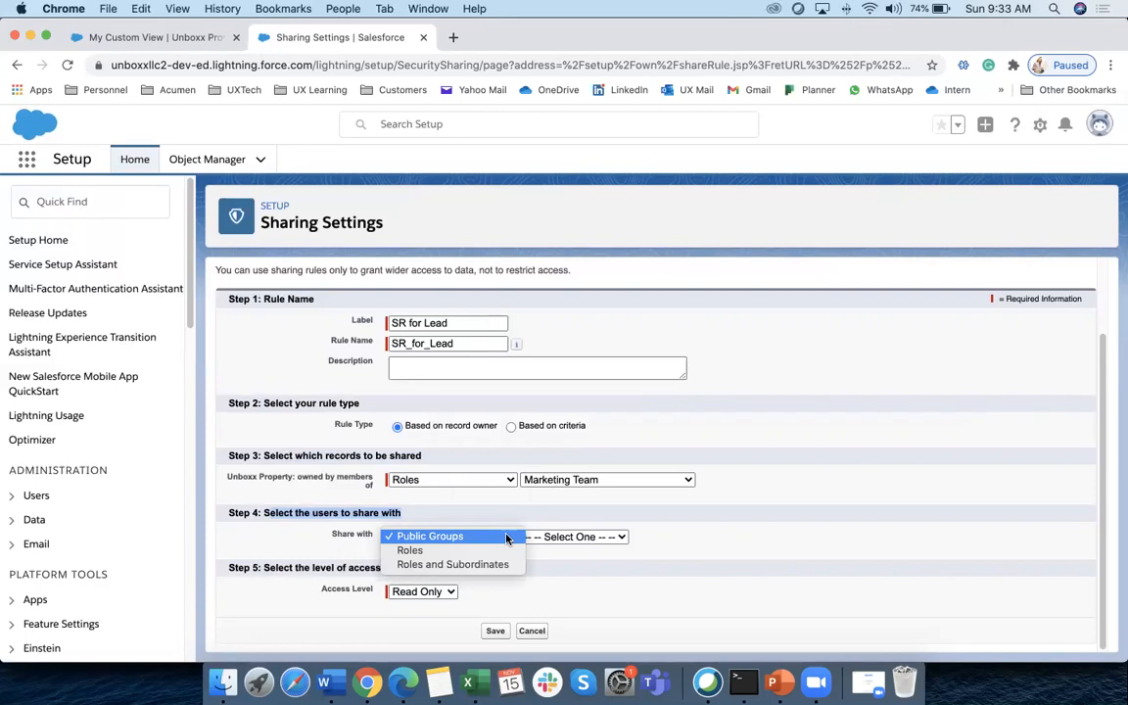
# Try sharing with the All Internal Users public group, then reconsider the share-with type
pyautogui.click(457, 536)
pyautogui.click(576, 538)
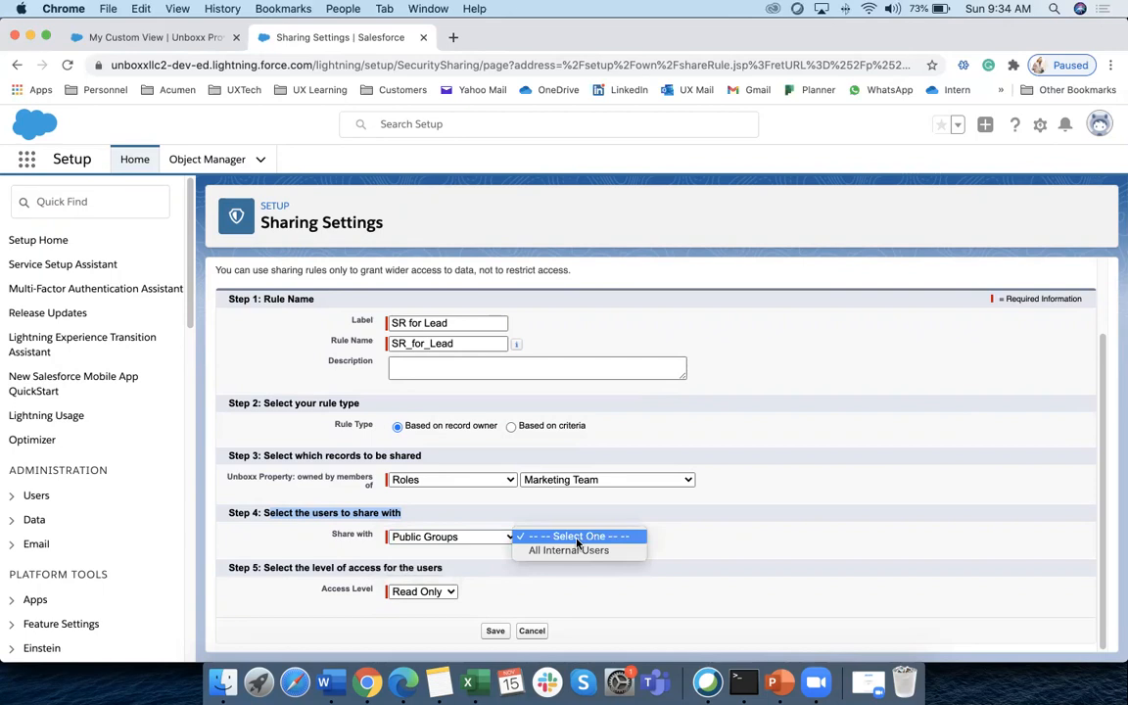
pyautogui.click(569, 551)
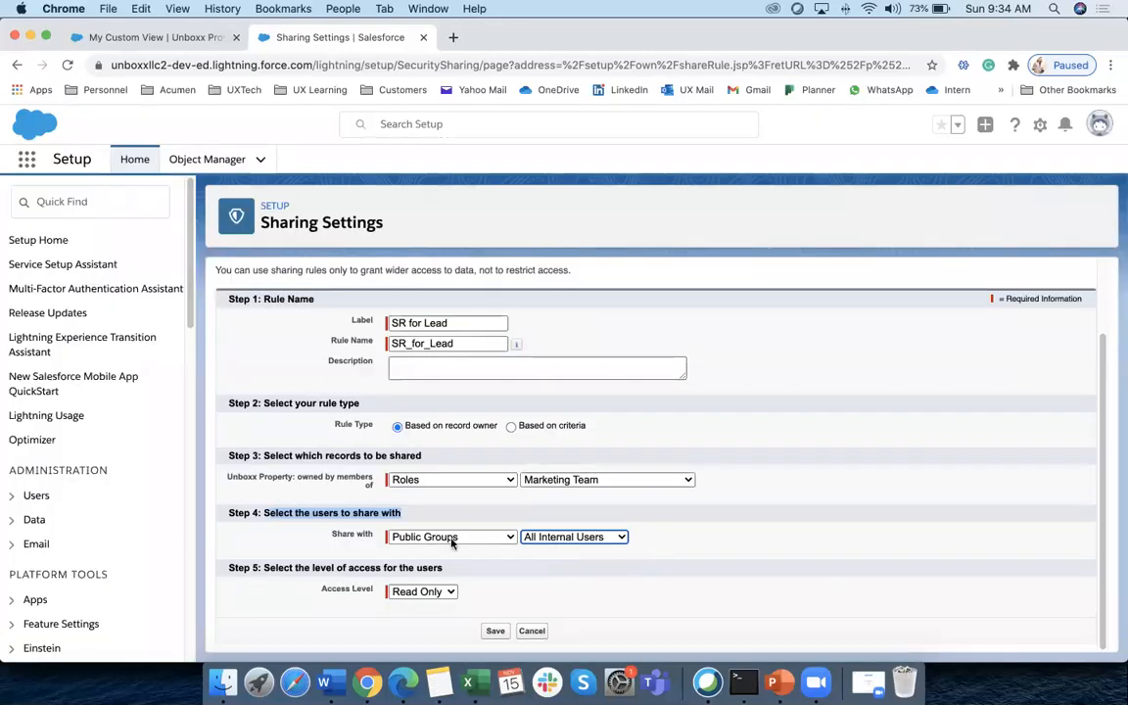
pyautogui.click(486, 541)
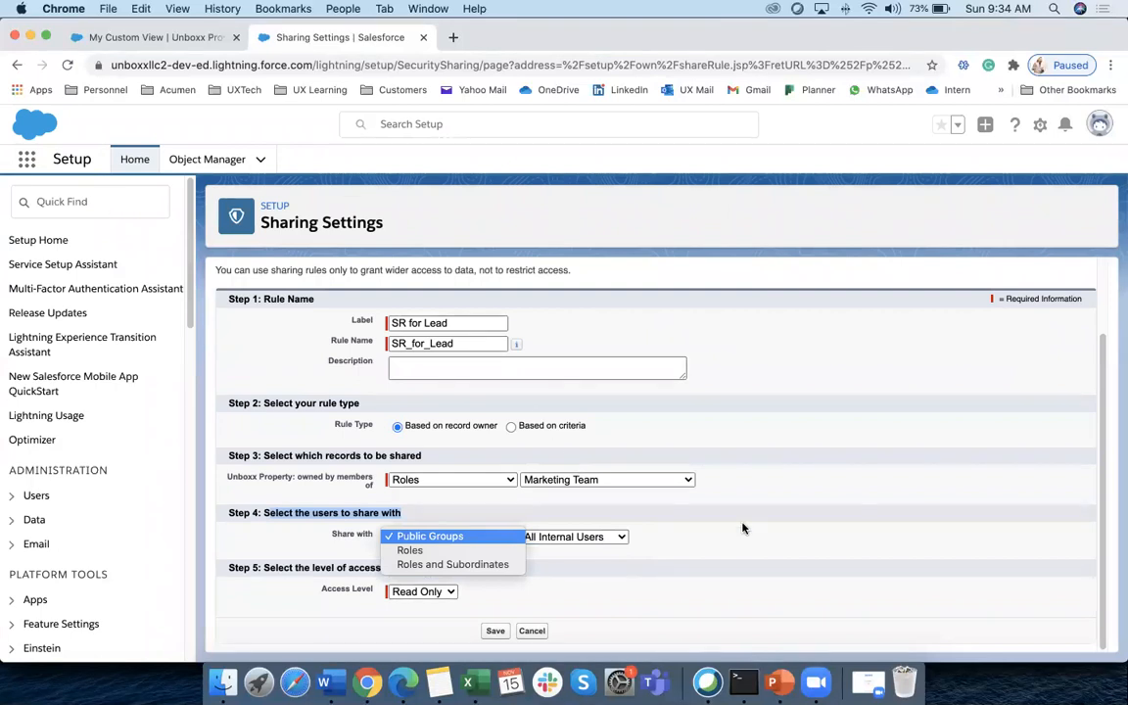
pyautogui.click(634, 545)
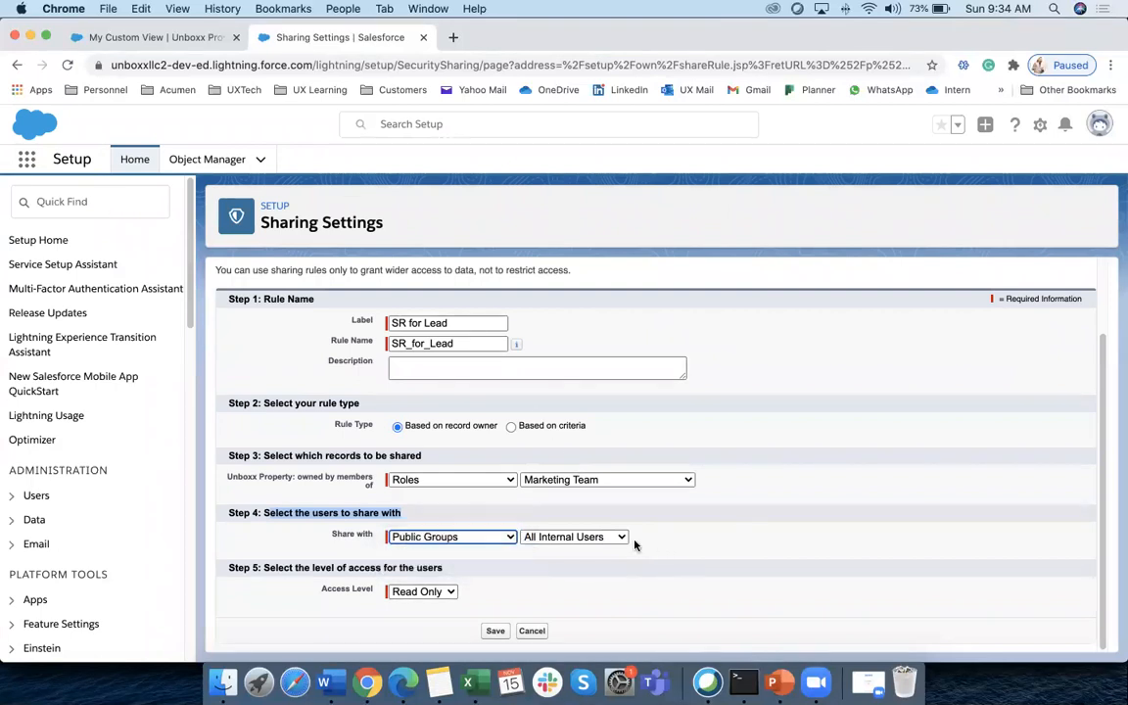
# Share the records with the Marketing Team role instead of VP, Marketing
pyautogui.click(478, 537)
pyautogui.click(457, 551)
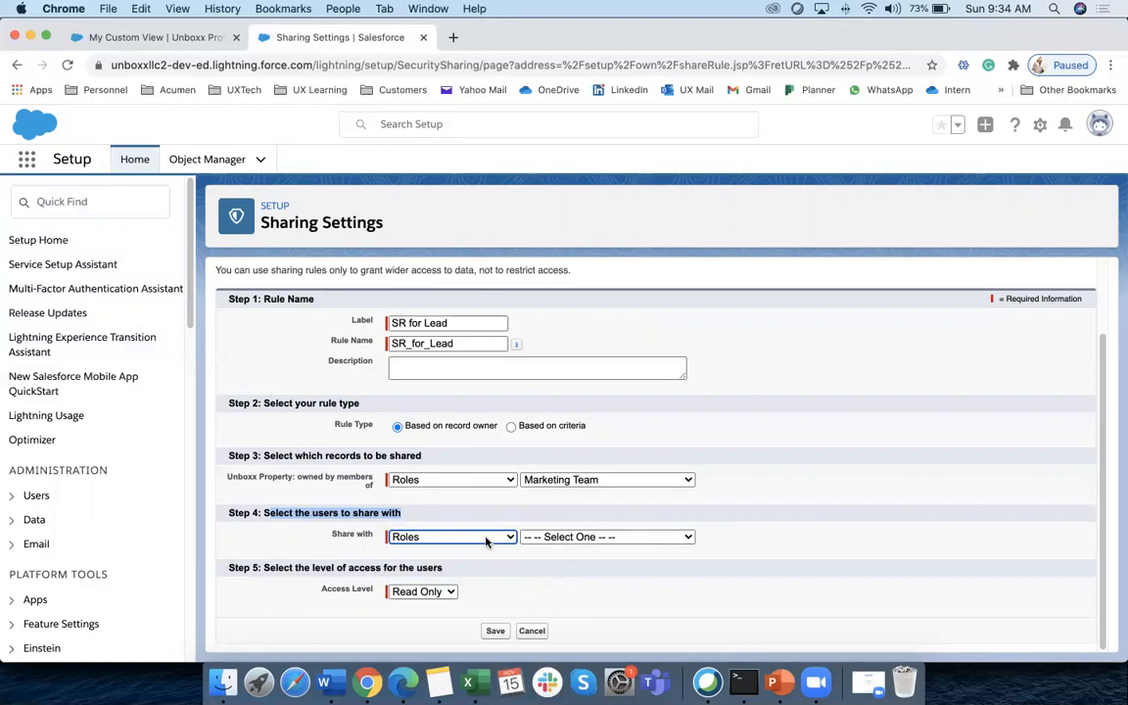
pyautogui.click(593, 537)
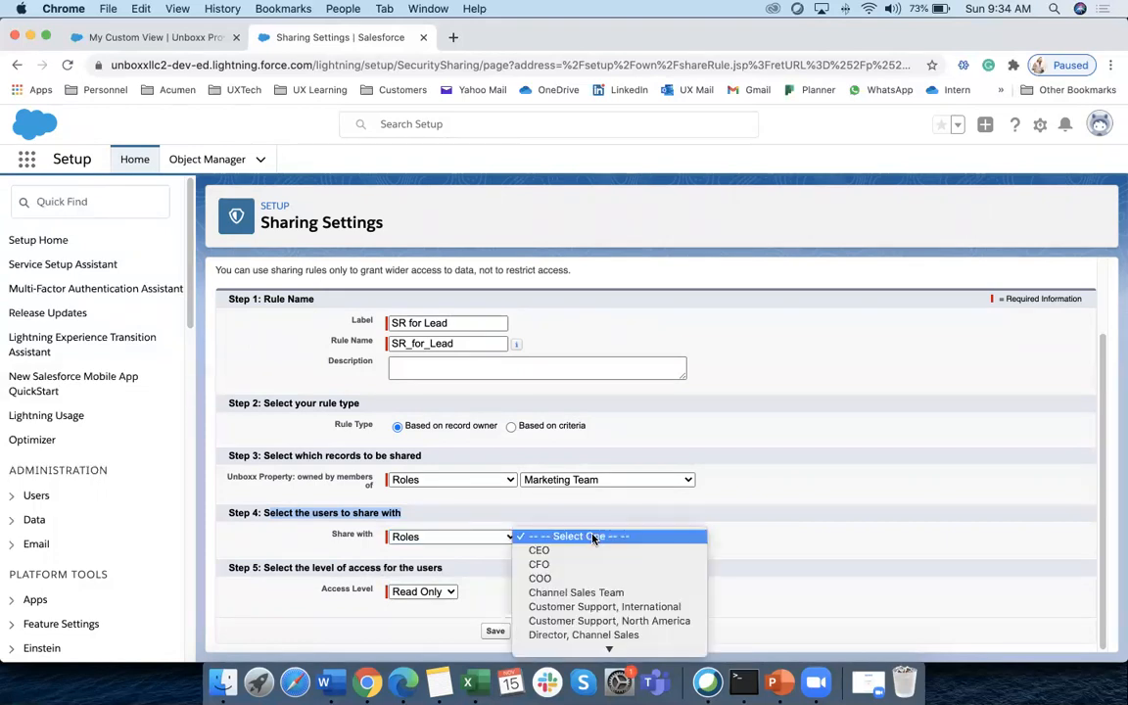
pyautogui.scroll(-3, 591, 602)
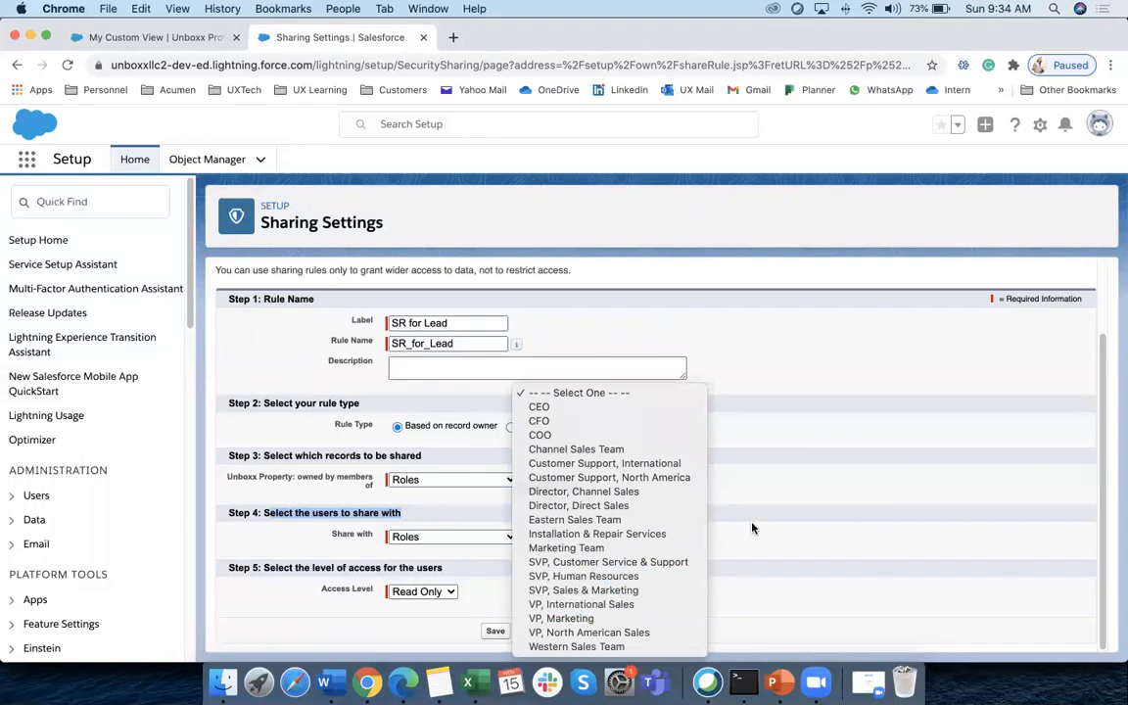
pyautogui.click(567, 619)
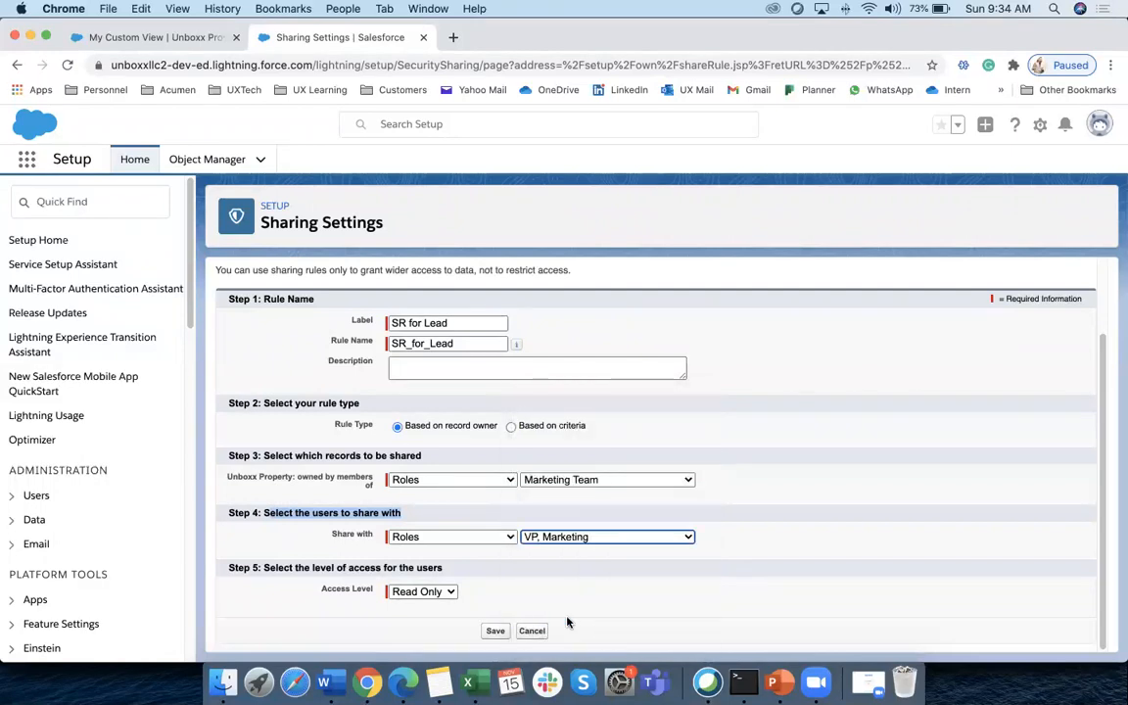
pyautogui.click(583, 539)
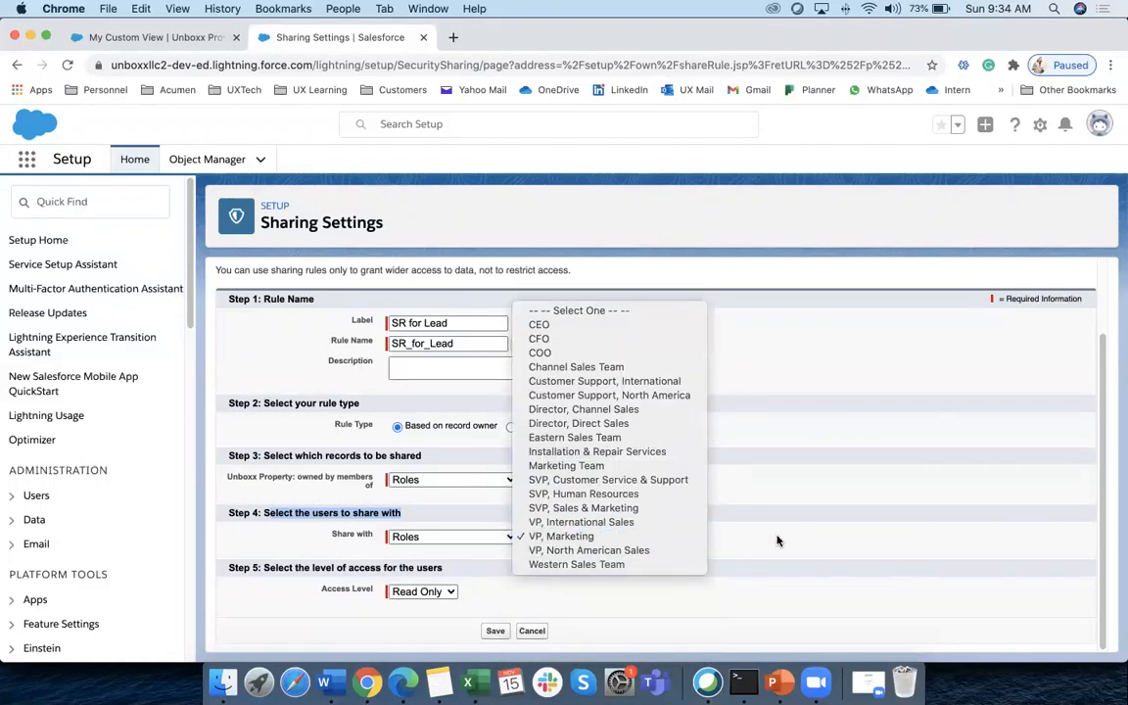
pyautogui.click(592, 538)
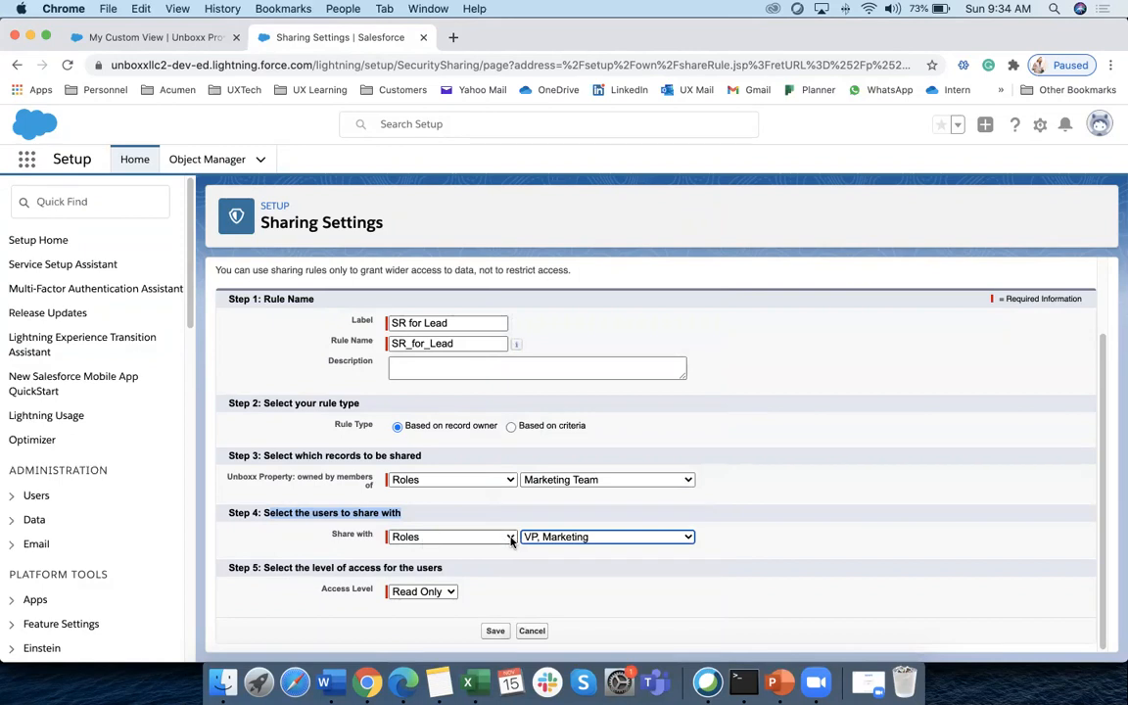
pyautogui.click(578, 537)
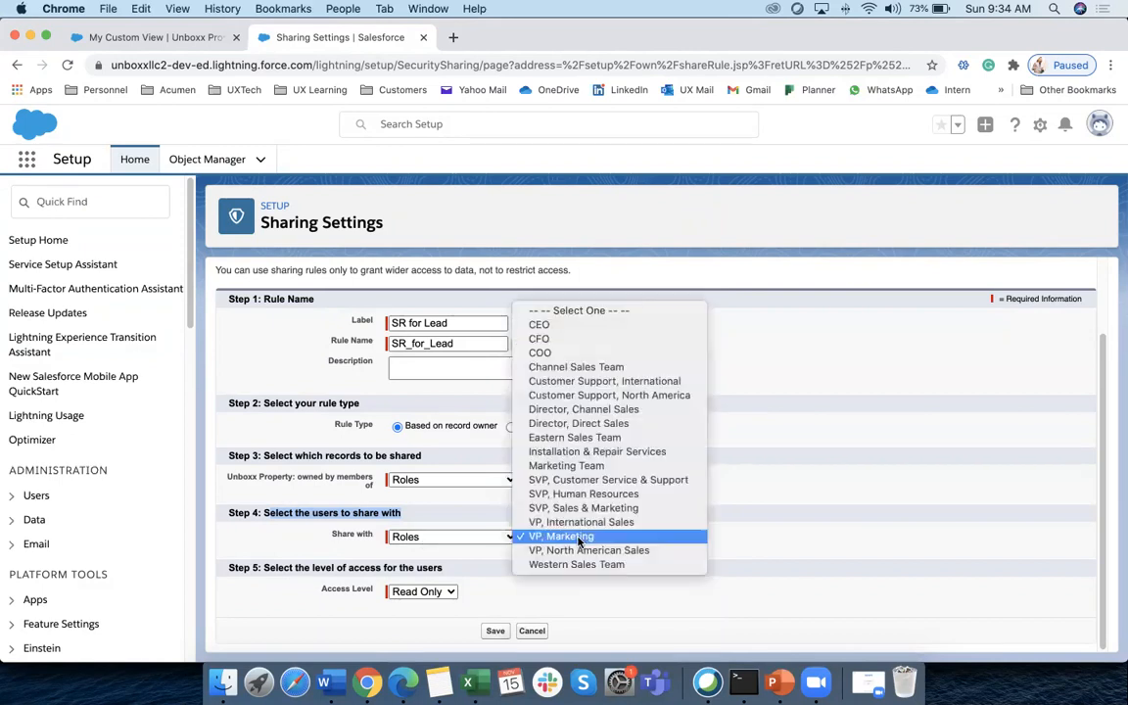
pyautogui.click(568, 466)
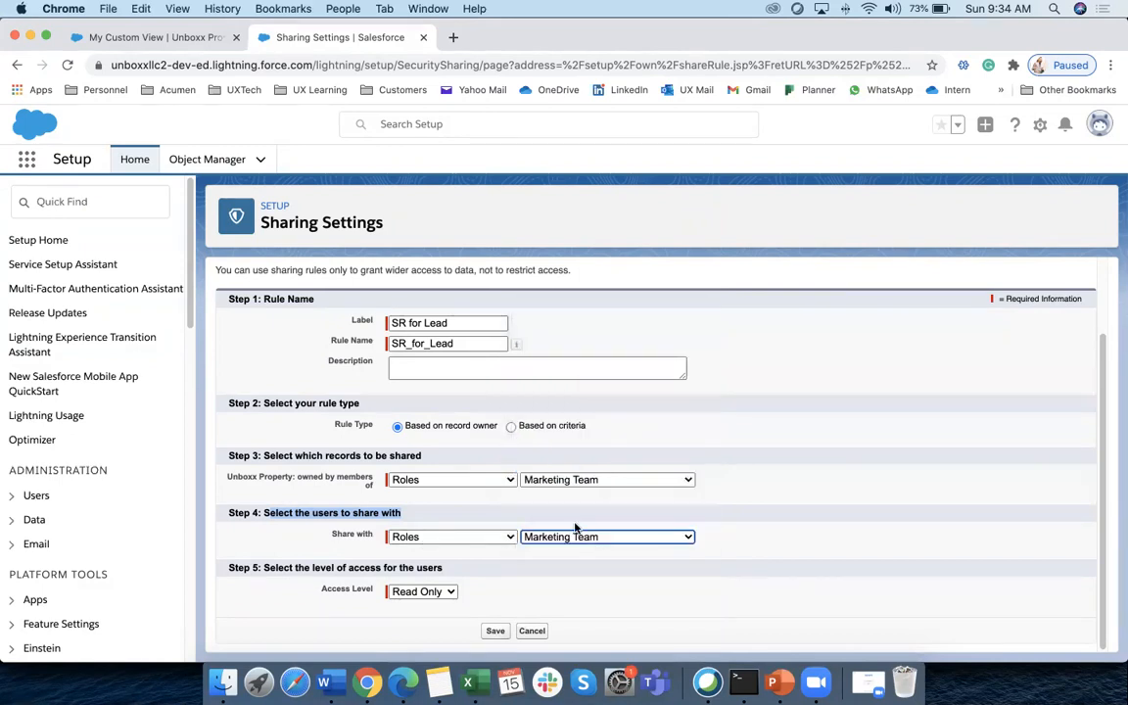
pyautogui.click(764, 526)
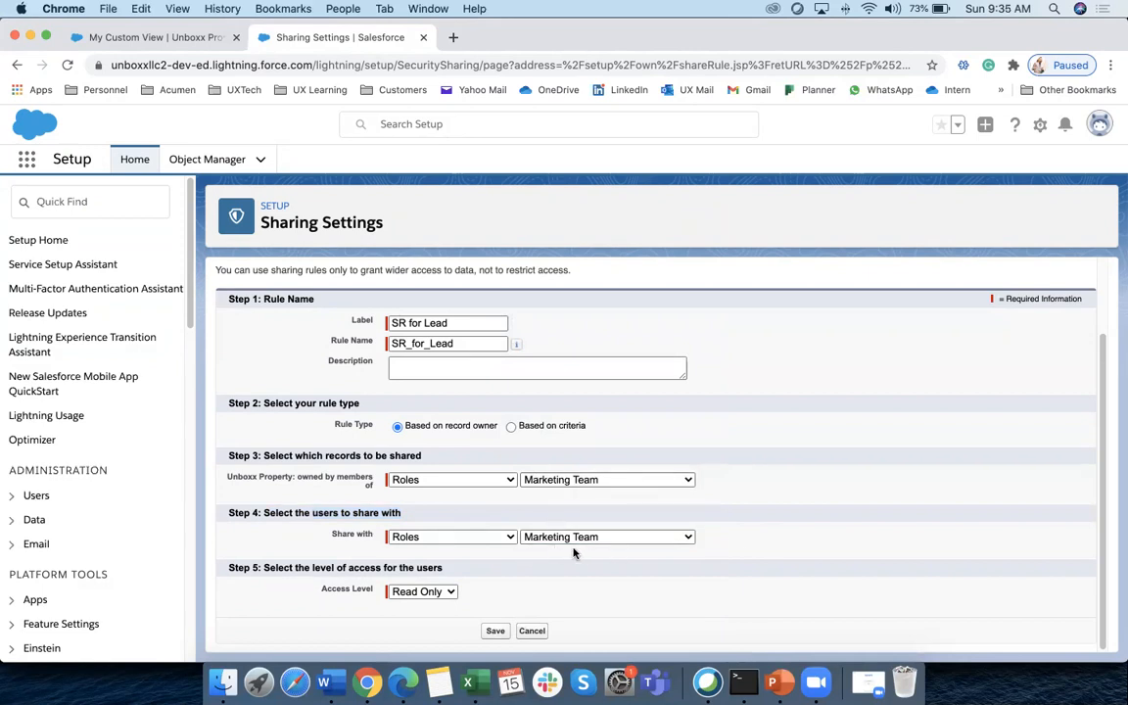
# Set access level to Read/Write, save the rule and confirm the recalculation
pyautogui.click(439, 592)
pyautogui.click(428, 605)
pyautogui.click(495, 631)
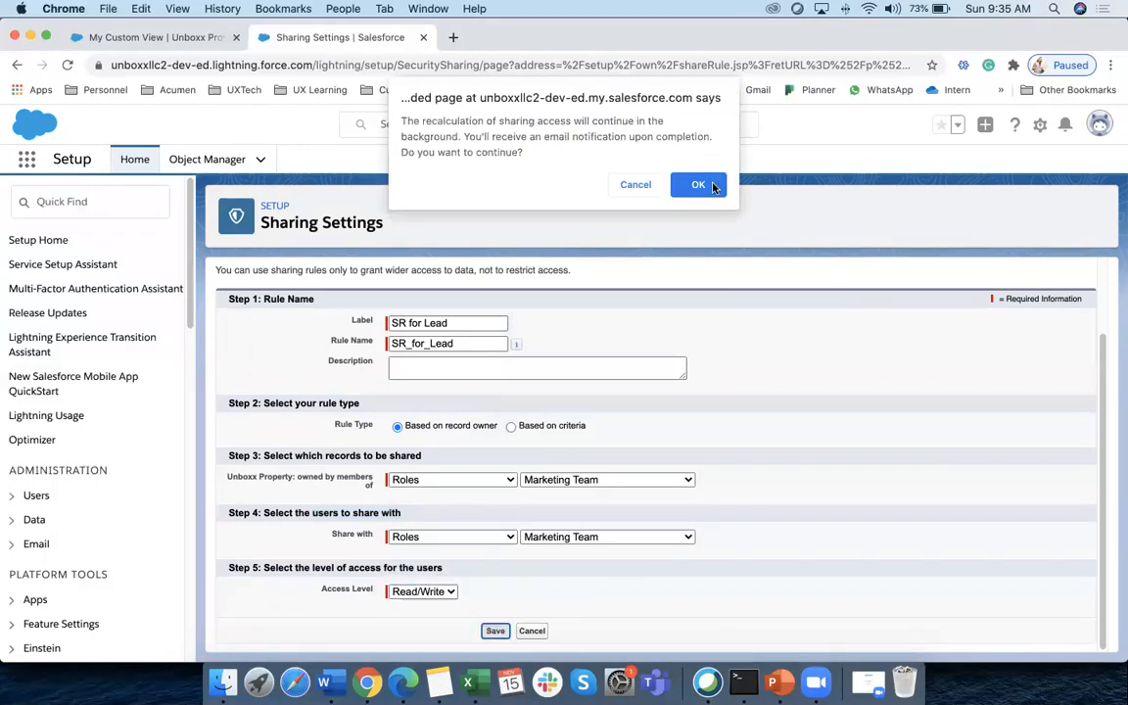
pyautogui.click(713, 187)
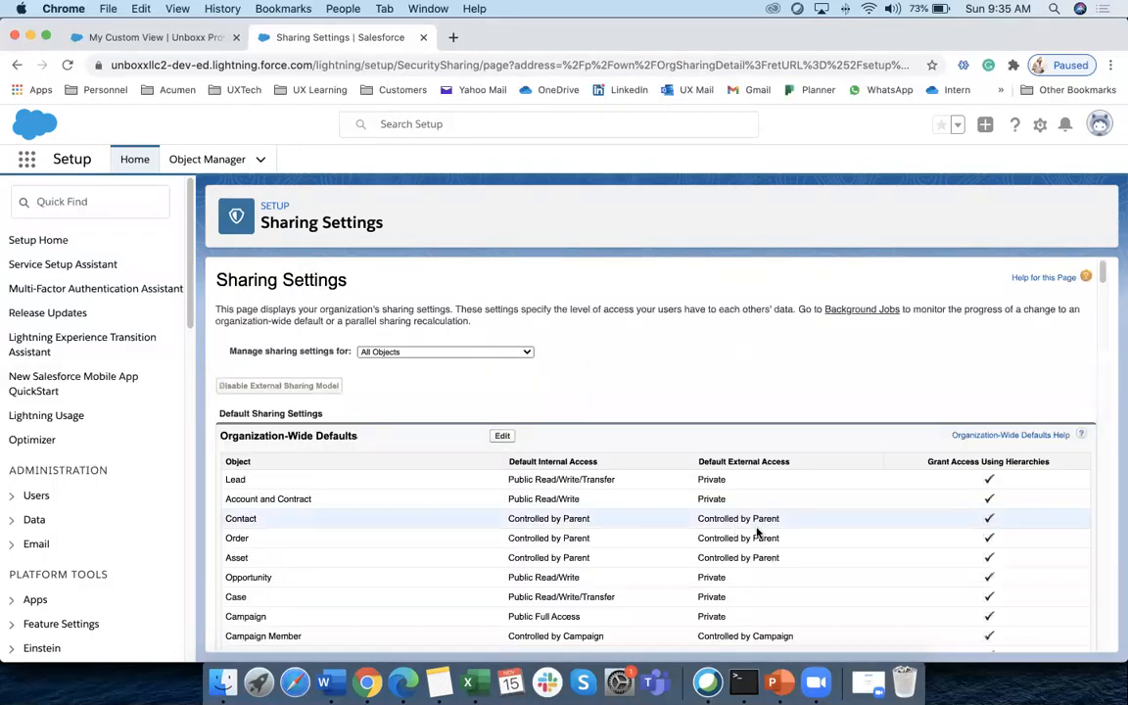
# Reload Sharing Settings to check the saved rule, then switch to the Unboxx Properties list in Edge
pyautogui.scroll(-20, 466, 505)
pyautogui.scroll(-10, 466, 503)
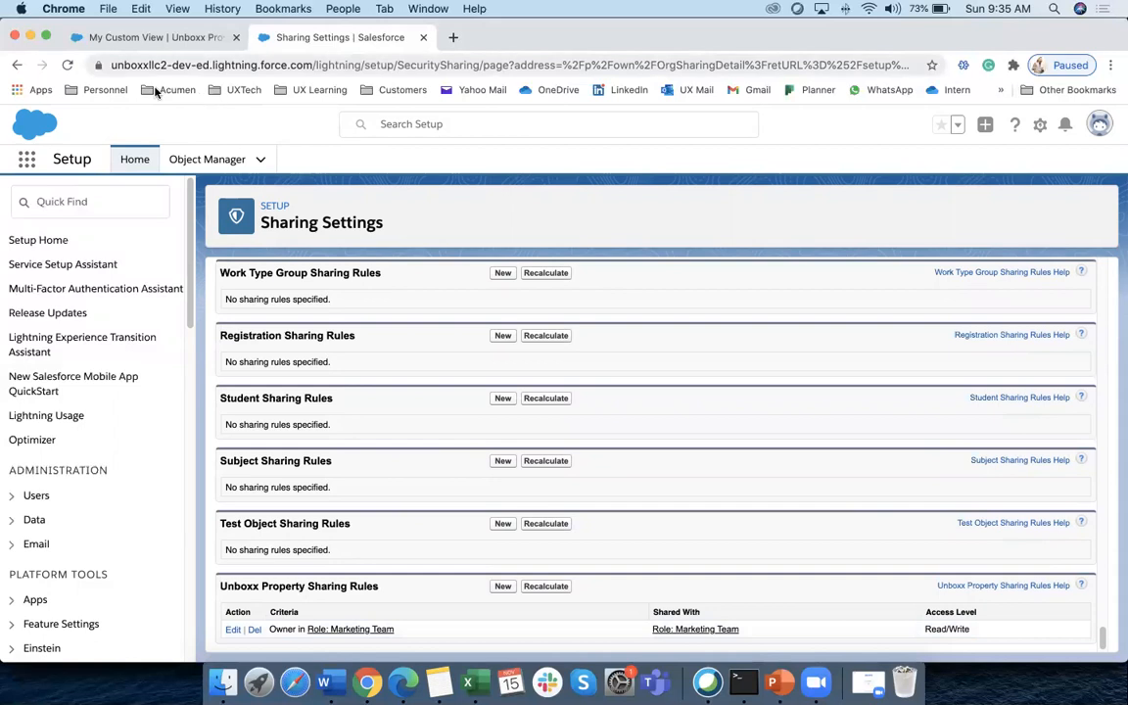
pyautogui.click(69, 64)
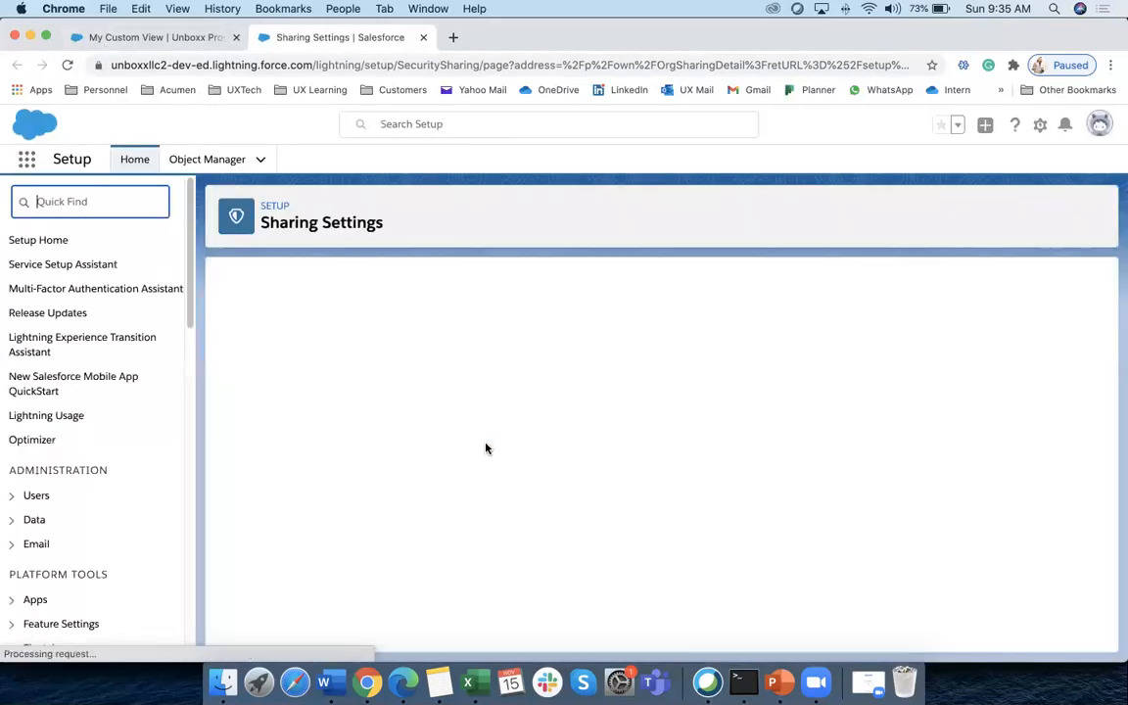
pyautogui.scroll(-10, 415, 499)
pyautogui.scroll(-20, 407, 503)
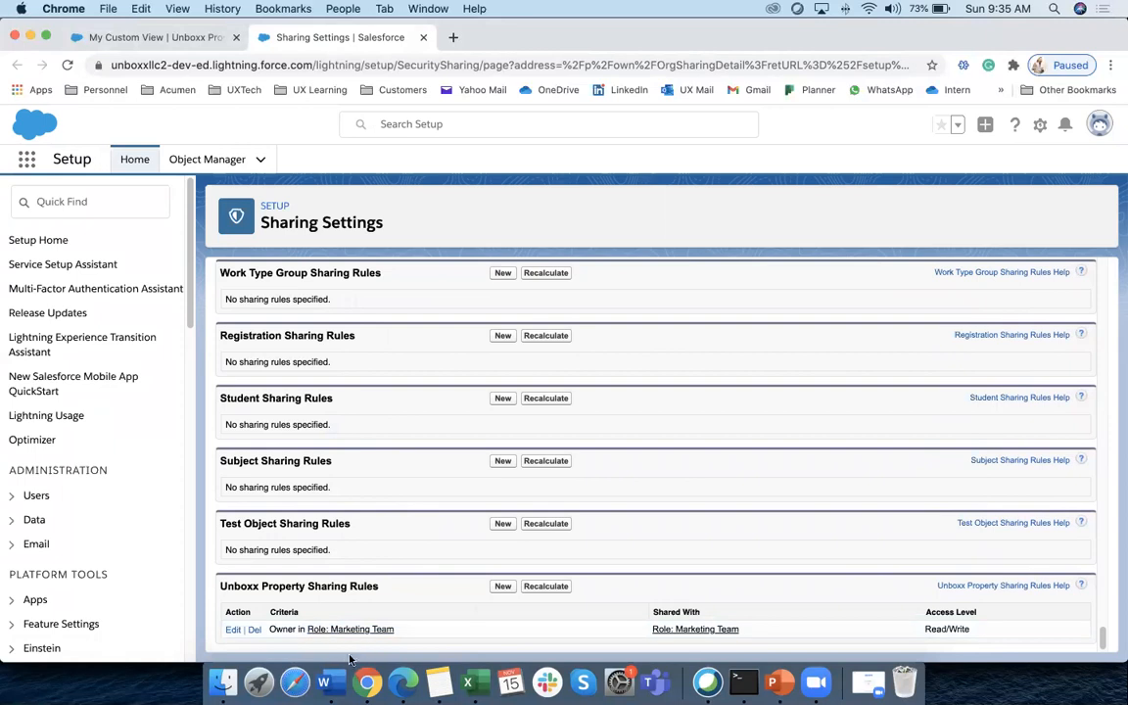
pyautogui.click(403, 683)
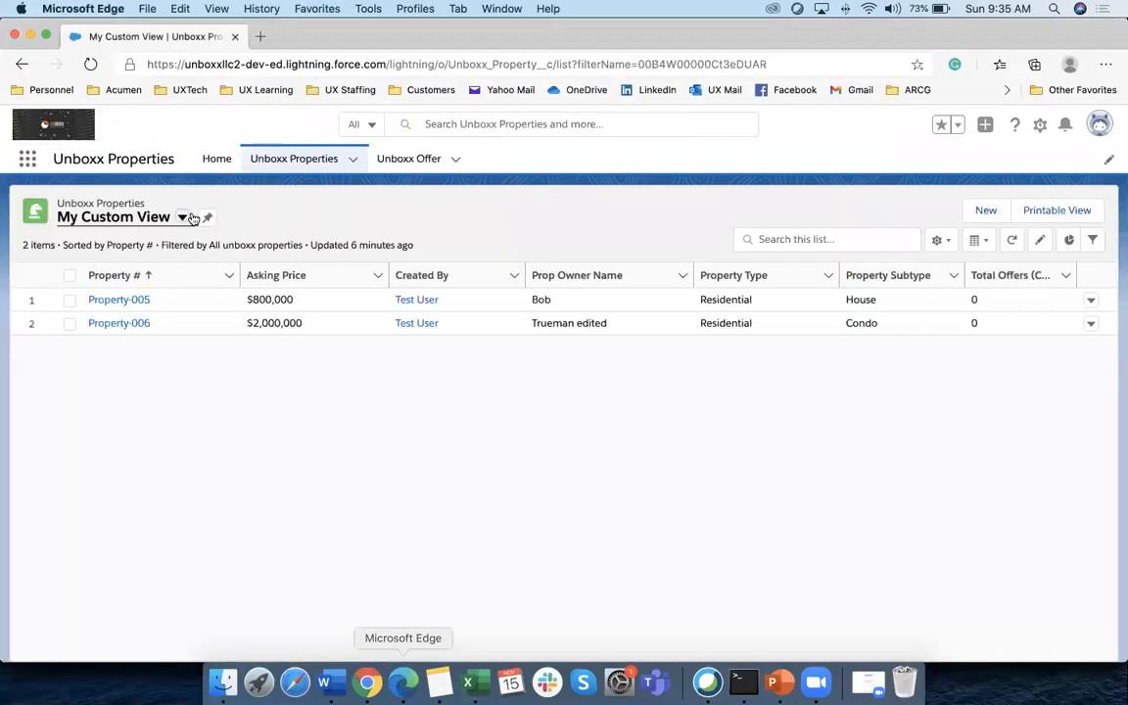
# Reload the Unboxx Properties page and switch to the All list view
pyautogui.click(91, 65)
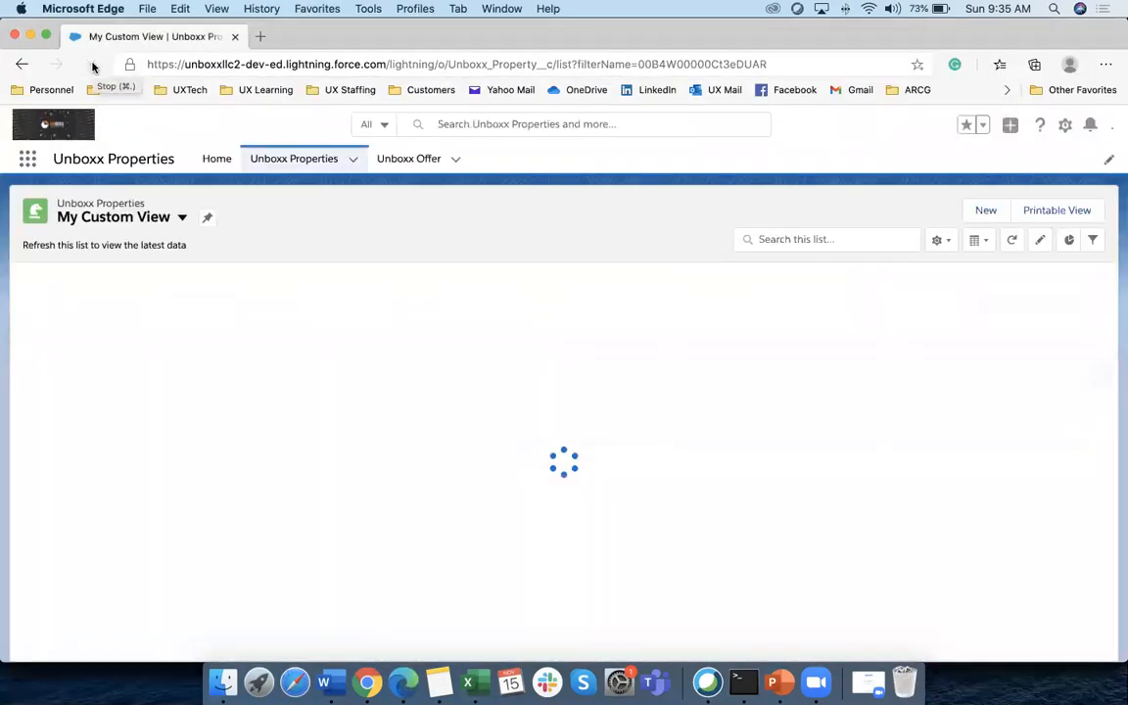
pyautogui.click(92, 65)
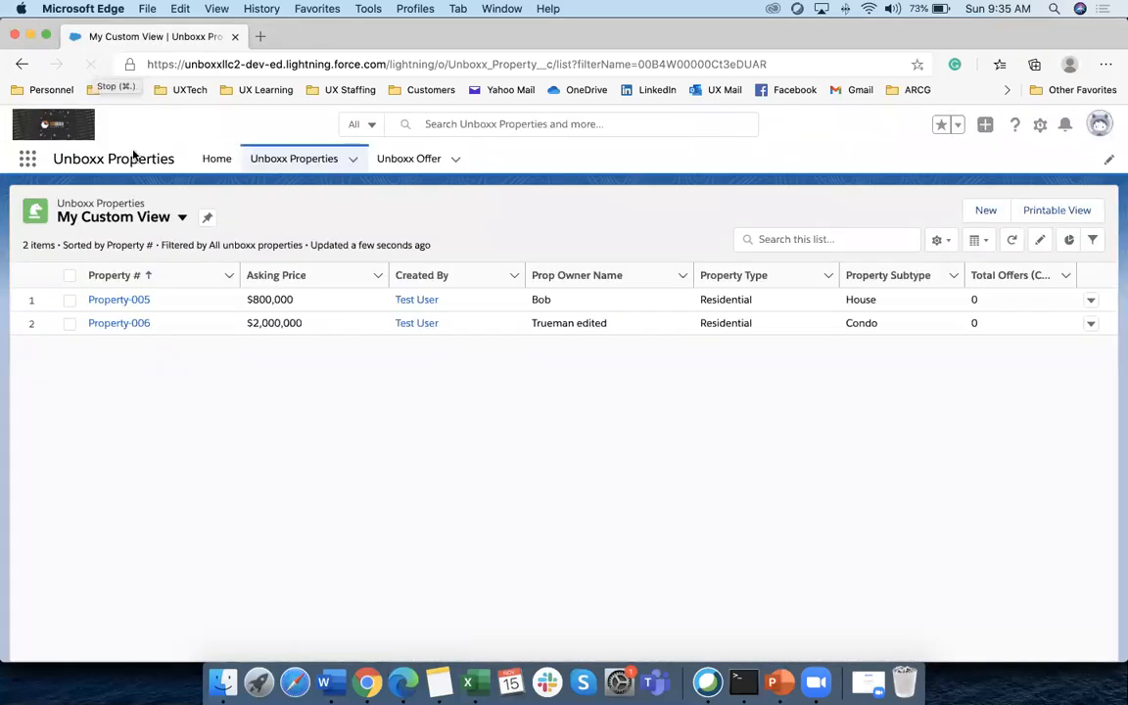
pyautogui.click(183, 220)
pyautogui.click(132, 272)
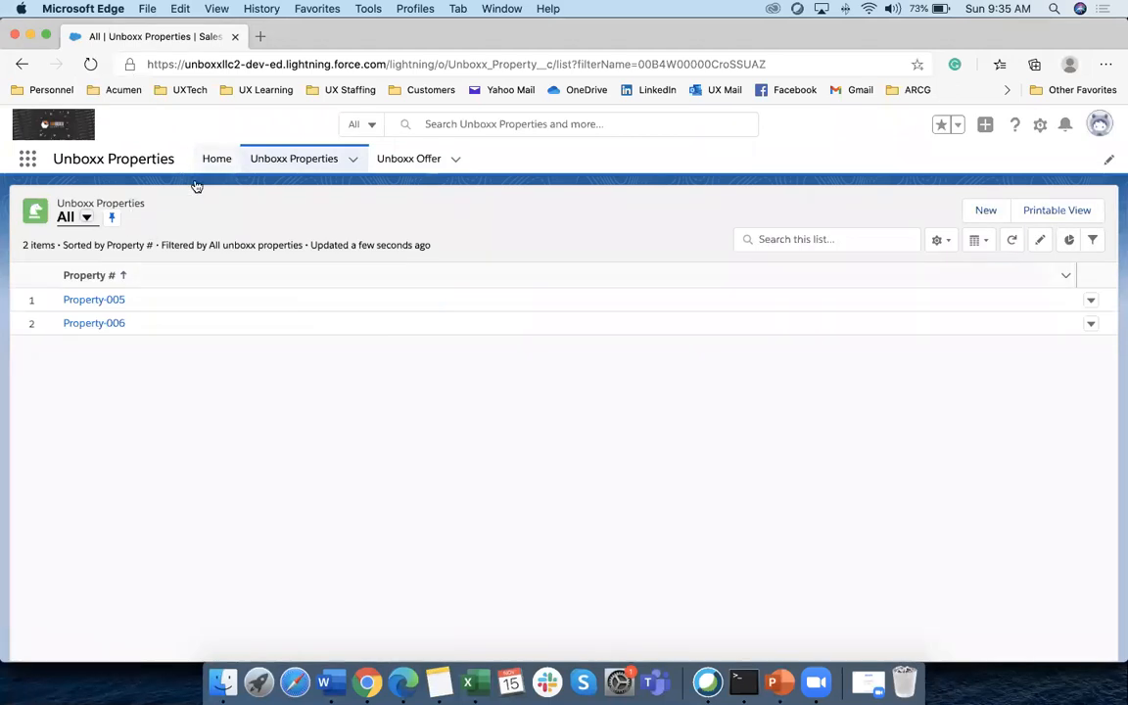
pyautogui.click(87, 218)
pyautogui.click(95, 274)
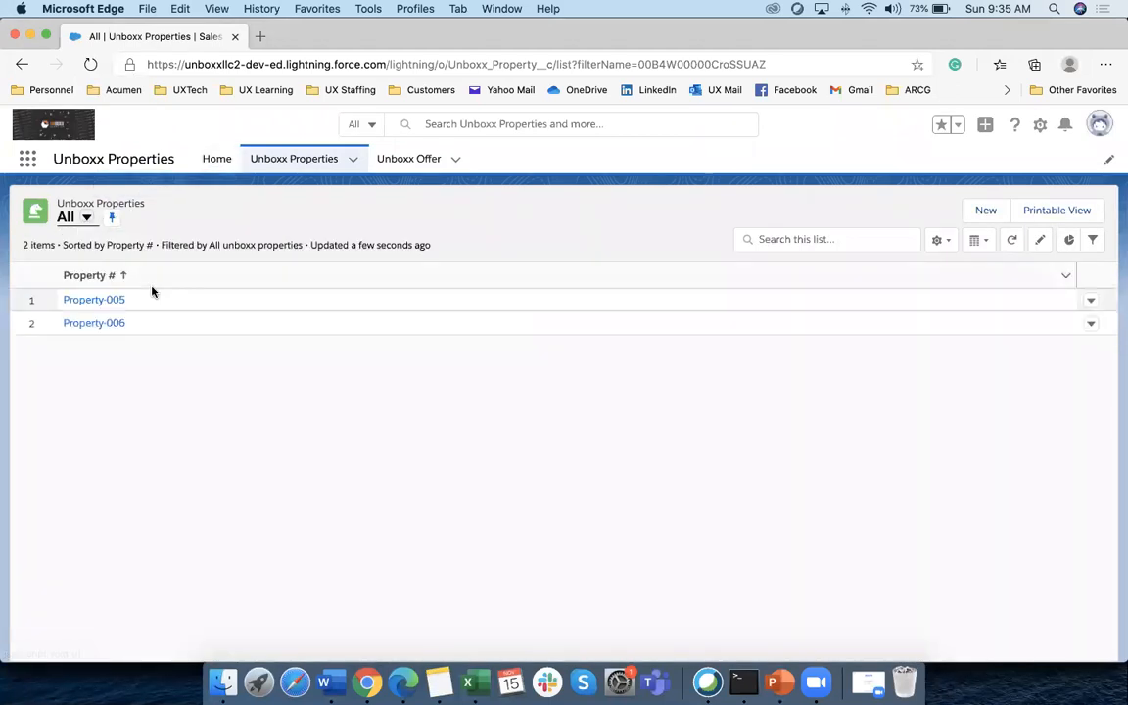
pyautogui.click(91, 66)
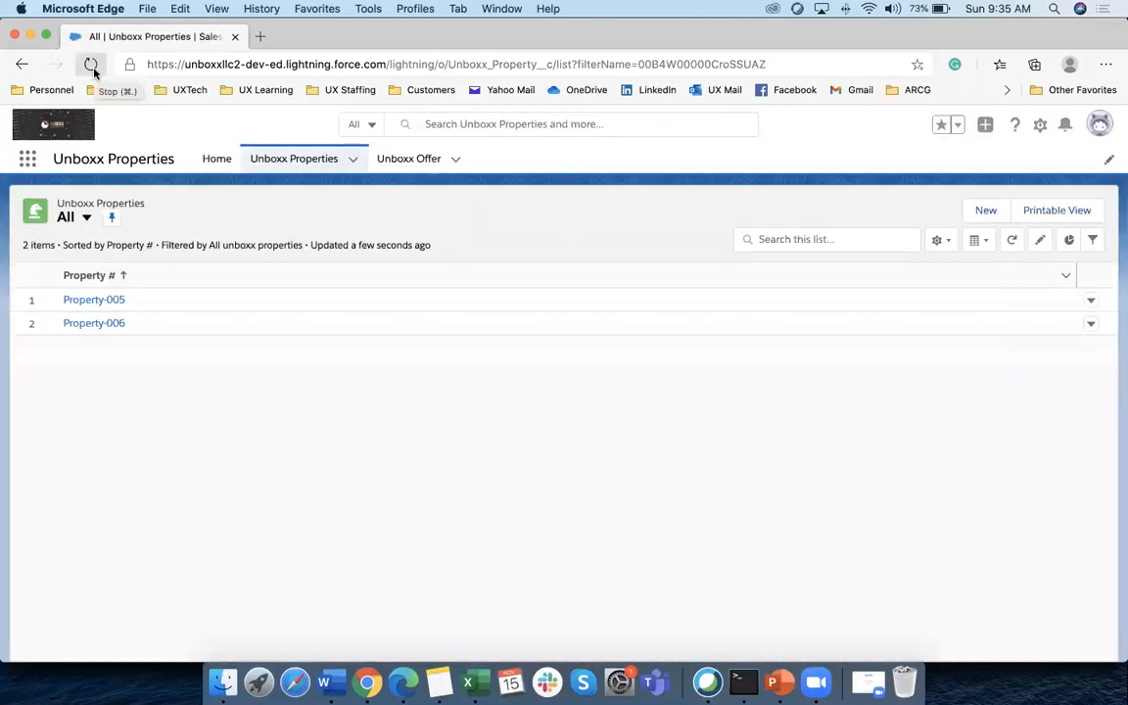
# Refresh the records and reapply All, still showing only Property-005 and Property-006, then return to Chrome
pyautogui.click(290, 159)
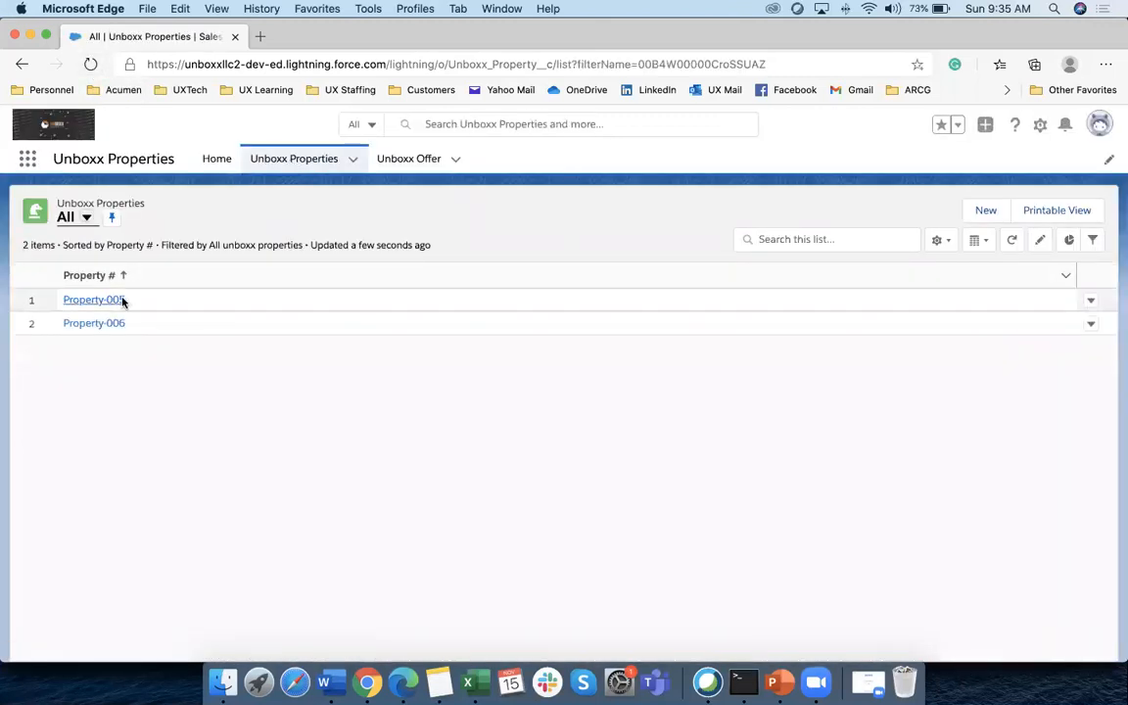
pyautogui.click(284, 168)
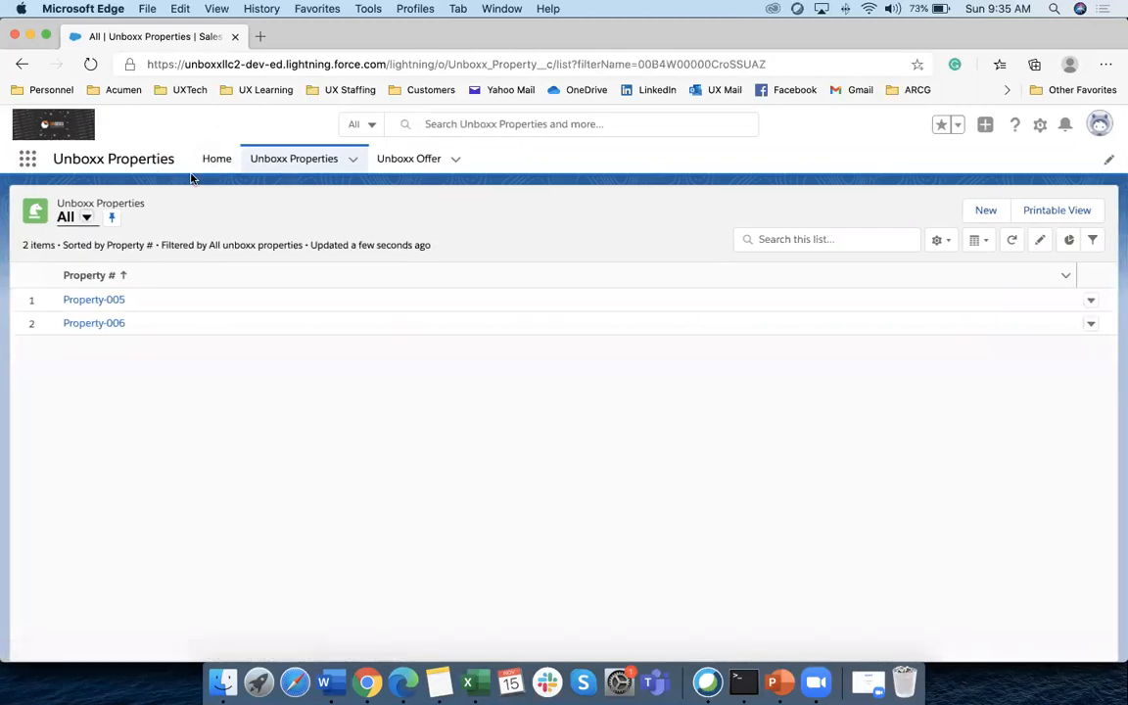
pyautogui.click(88, 217)
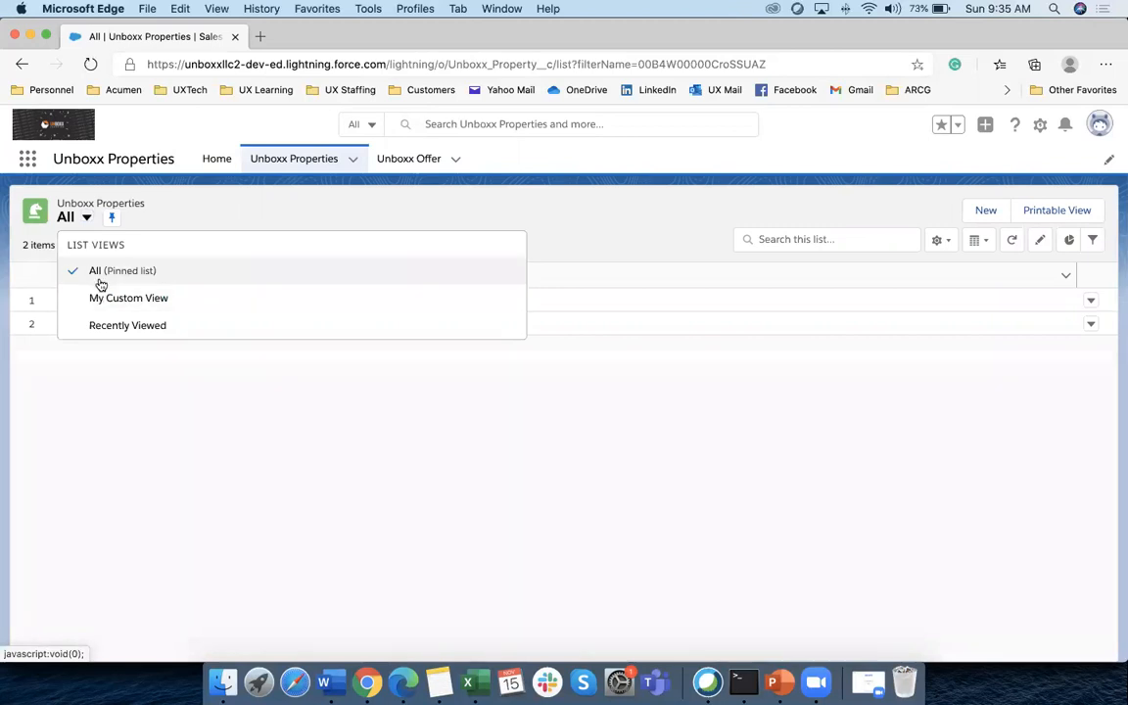
pyautogui.click(107, 278)
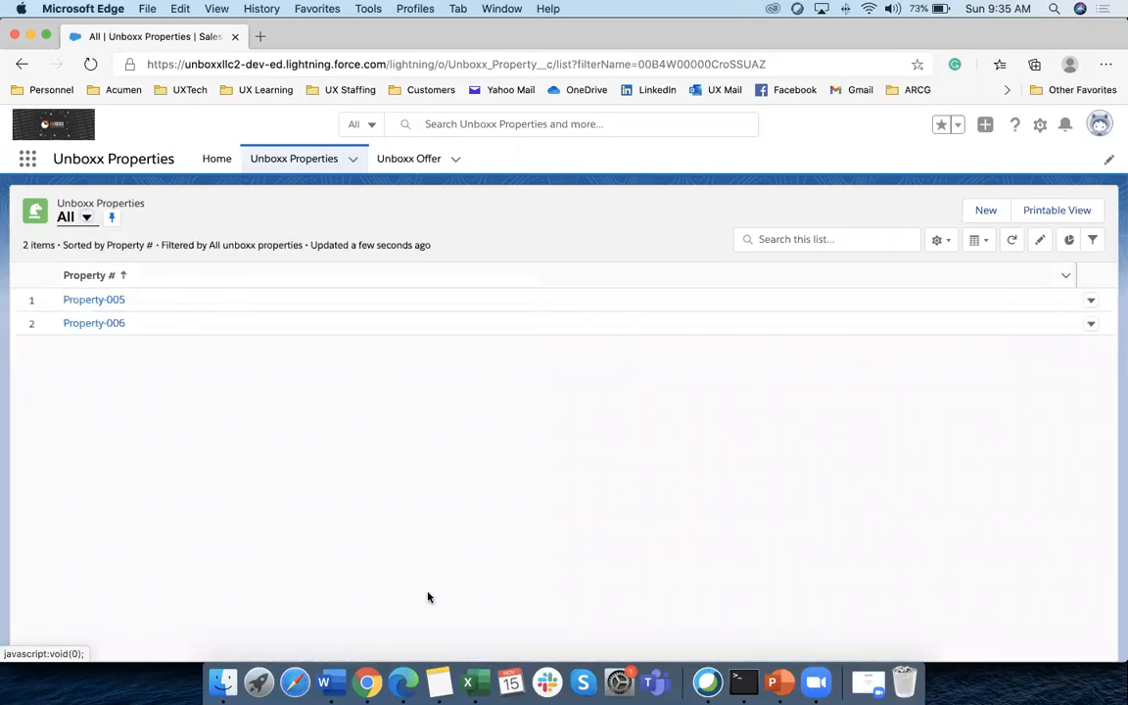
pyautogui.click(368, 683)
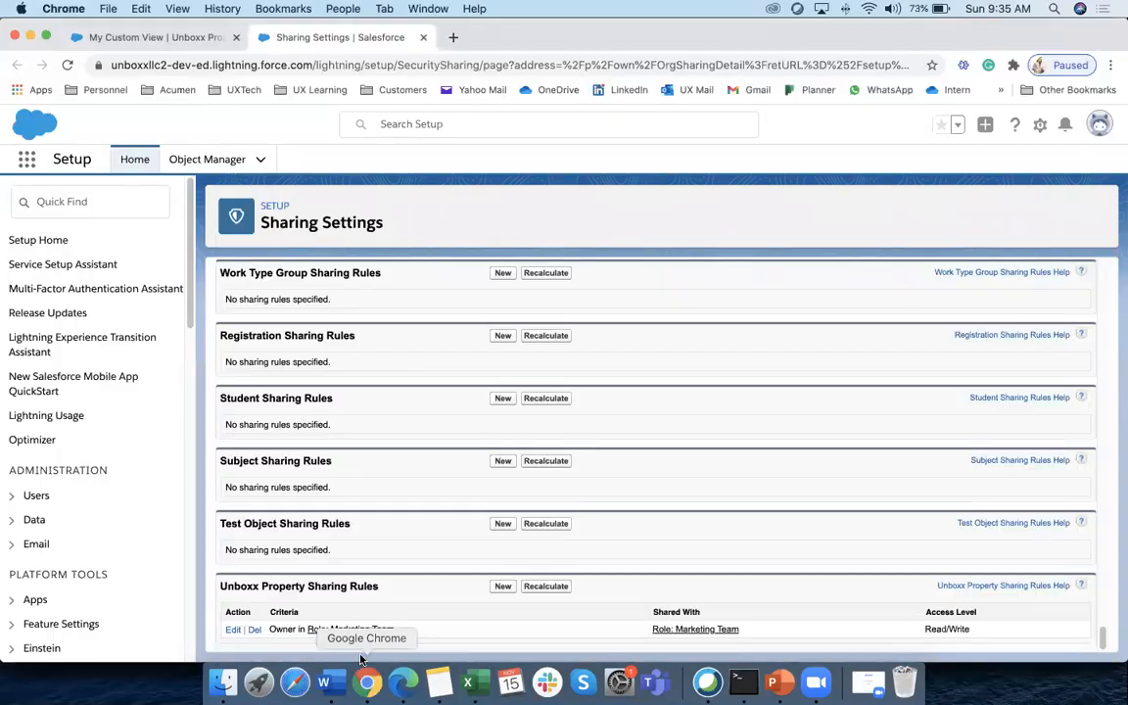
pyautogui.scroll(15, 400, 502)
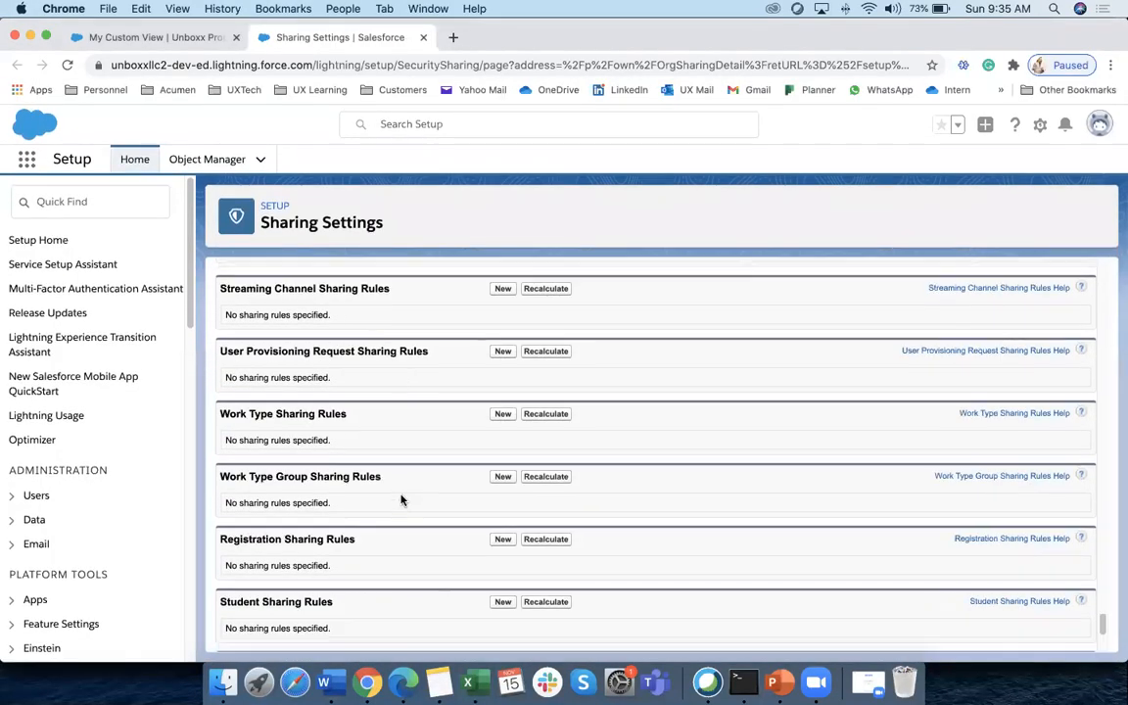
pyautogui.scroll(5, 400, 502)
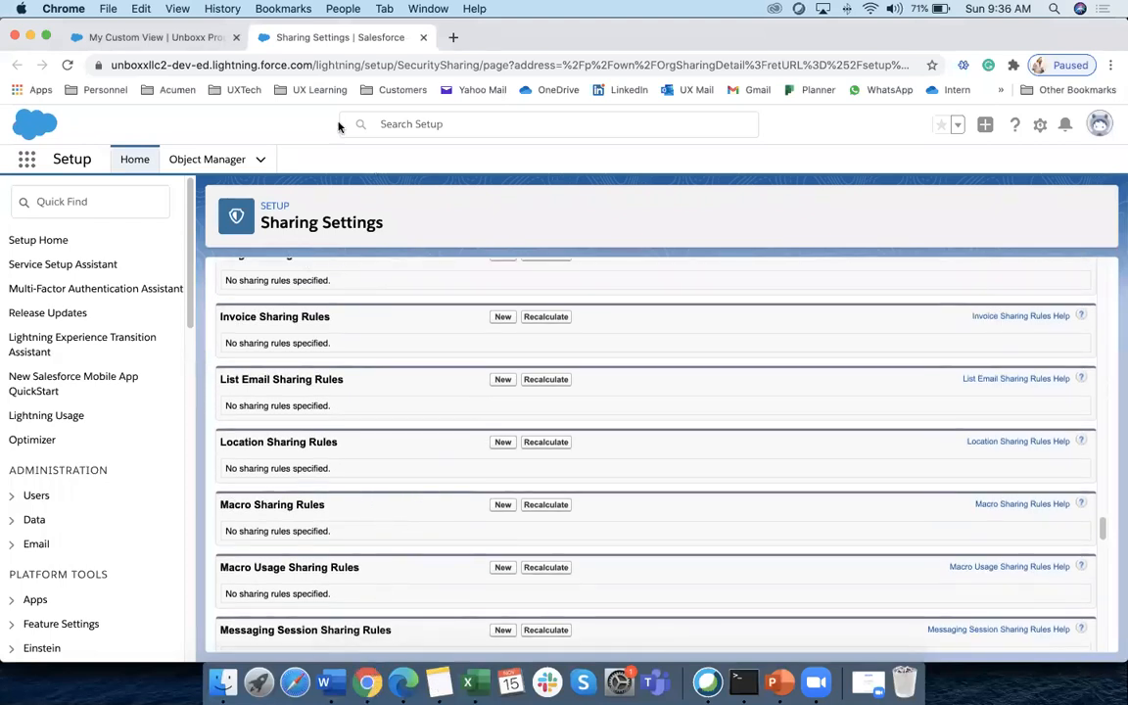
pyautogui.click(157, 38)
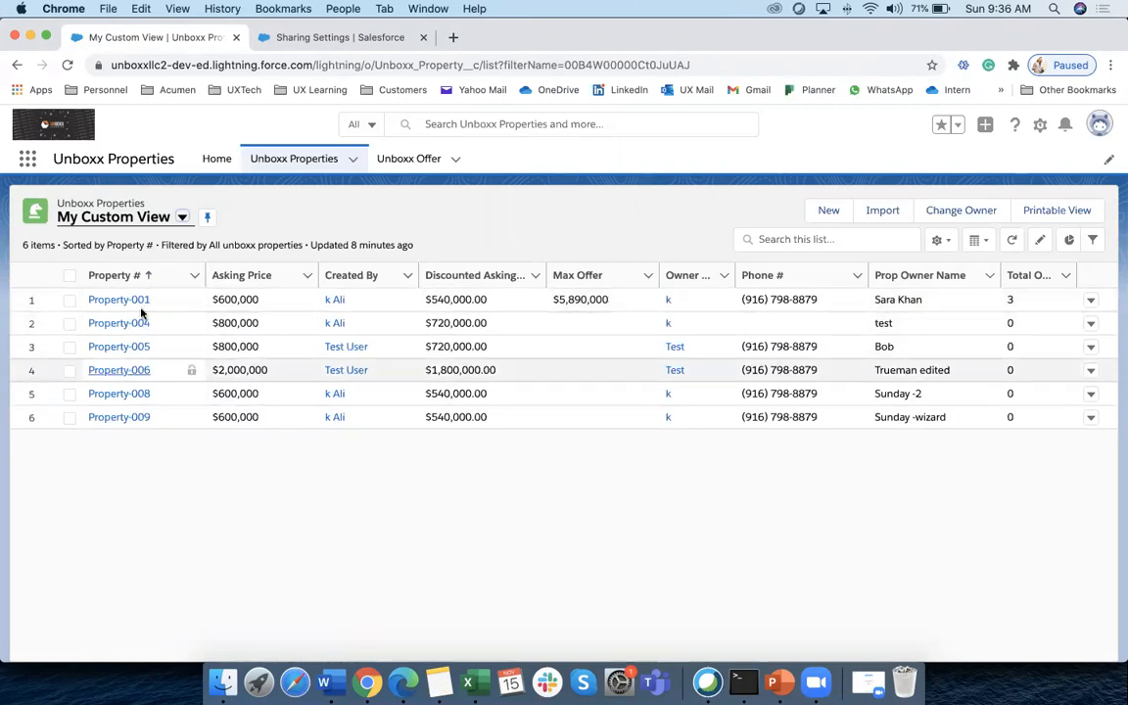
pyautogui.scroll(5, 149, 360)
pyautogui.scroll(-5, 380, 609)
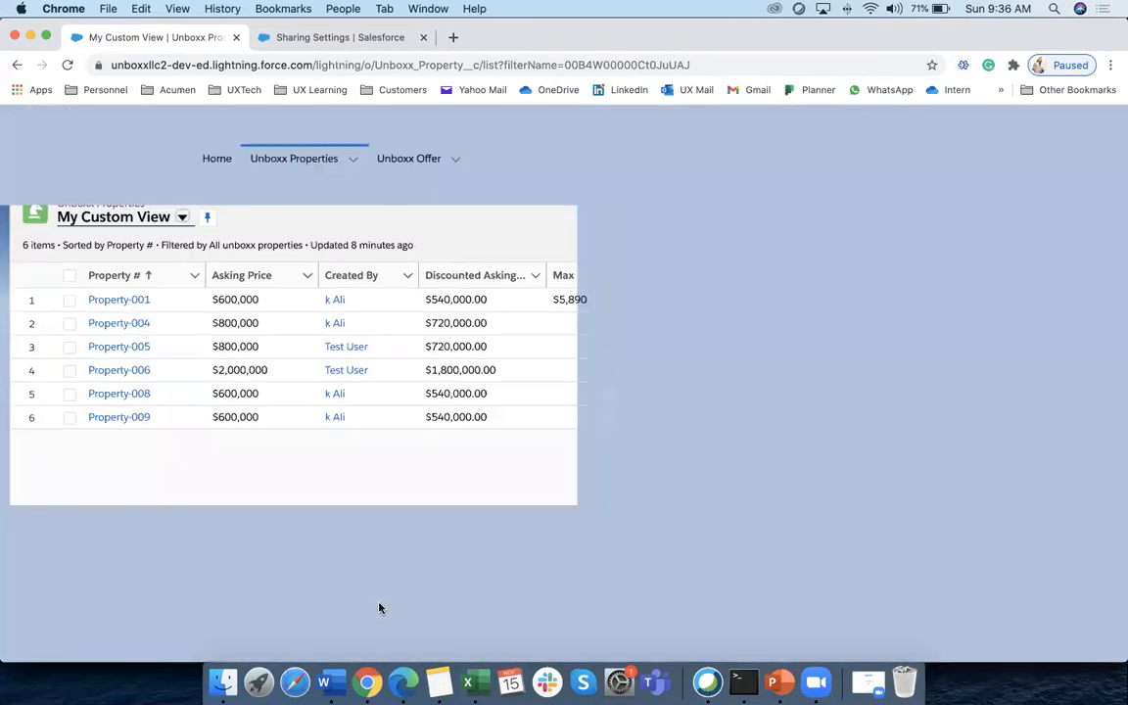
pyautogui.click(150, 222)
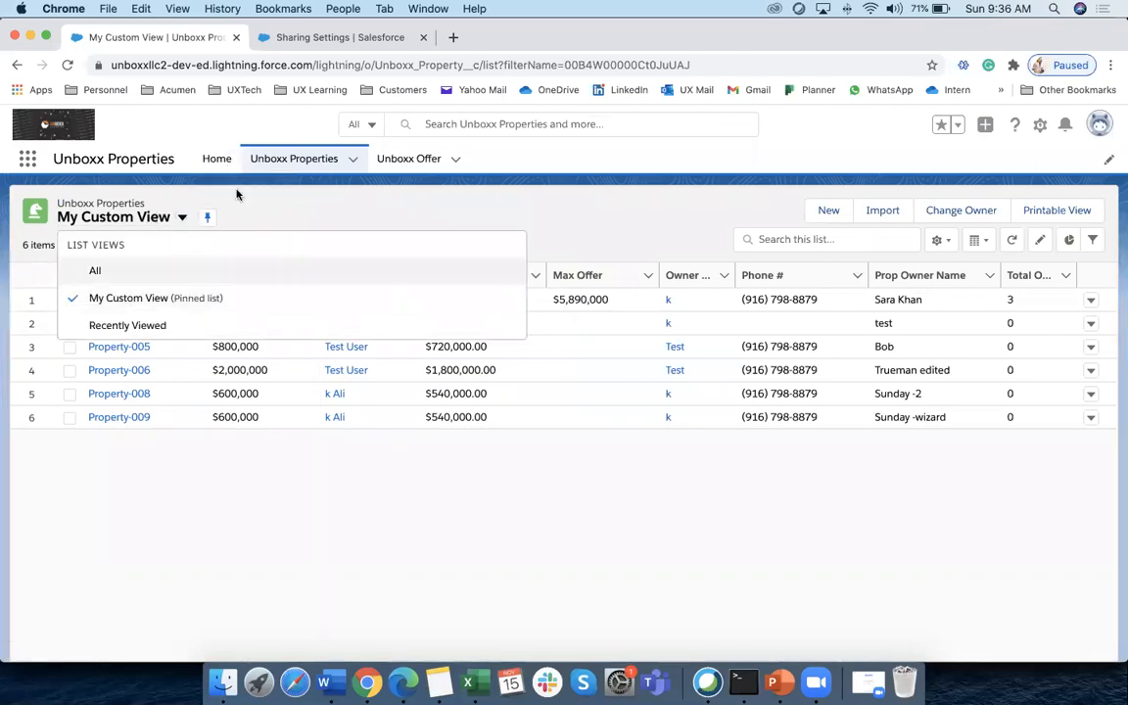
pyautogui.click(324, 37)
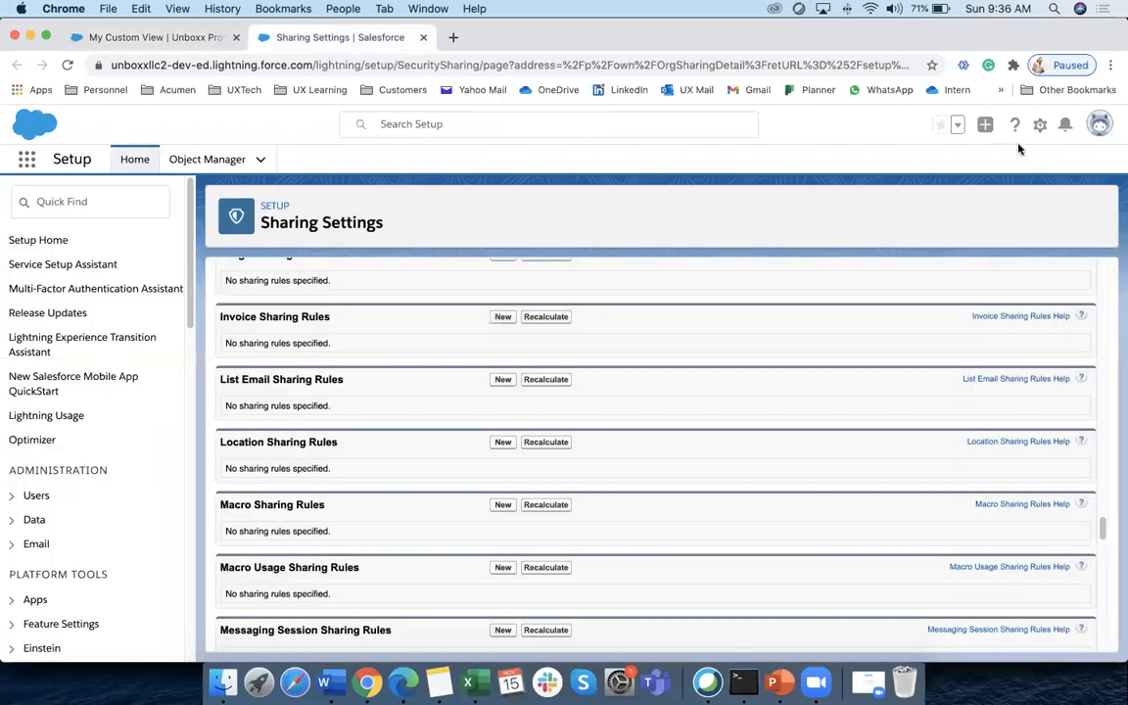
# Find Profiles via Quick Find 'profile', filter to S, and edit System Administrator
pyautogui.click(106, 202)
pyautogui.write('profile')
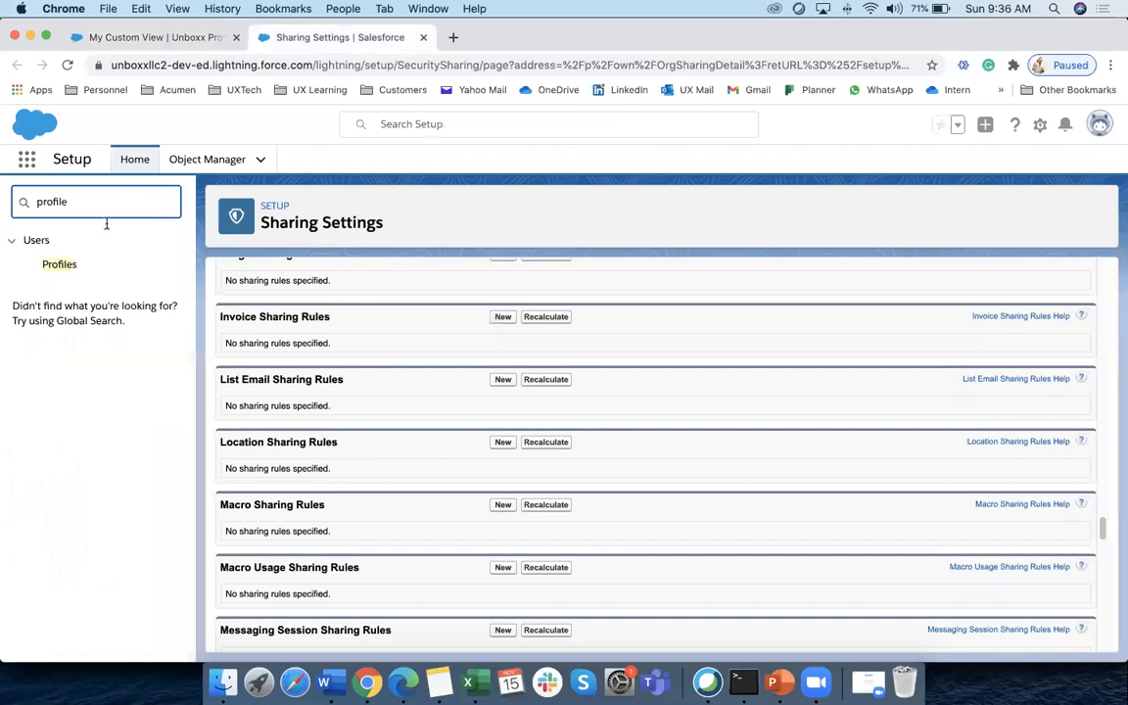
pyautogui.click(59, 264)
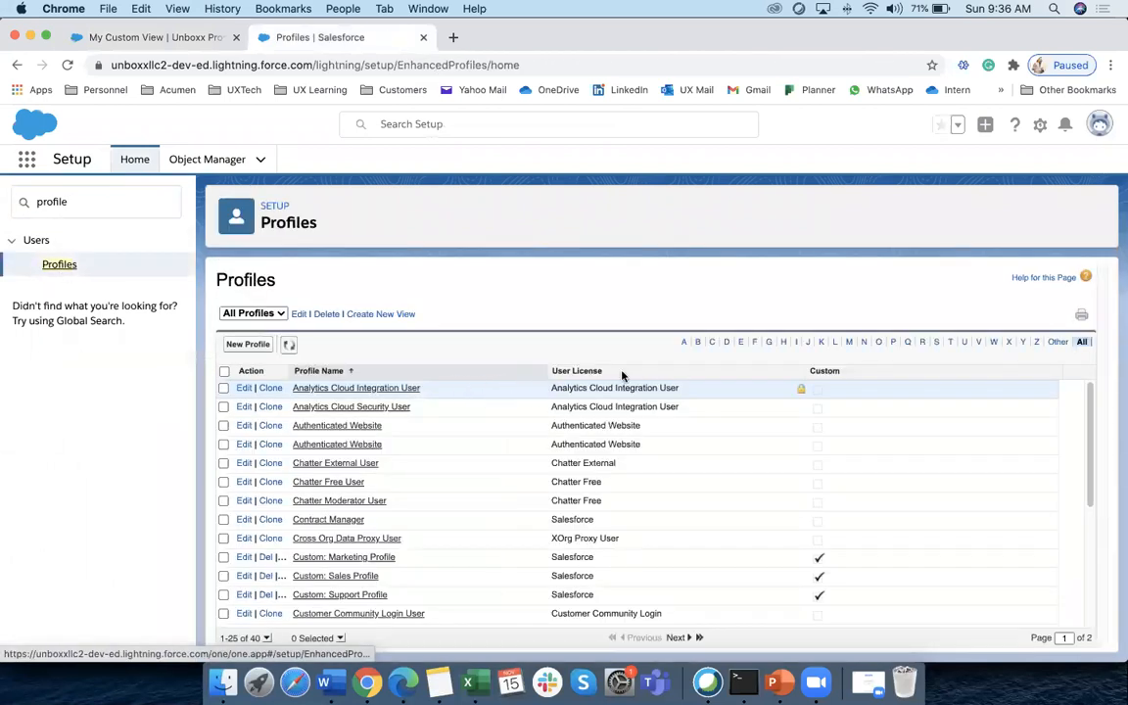
pyautogui.click(850, 342)
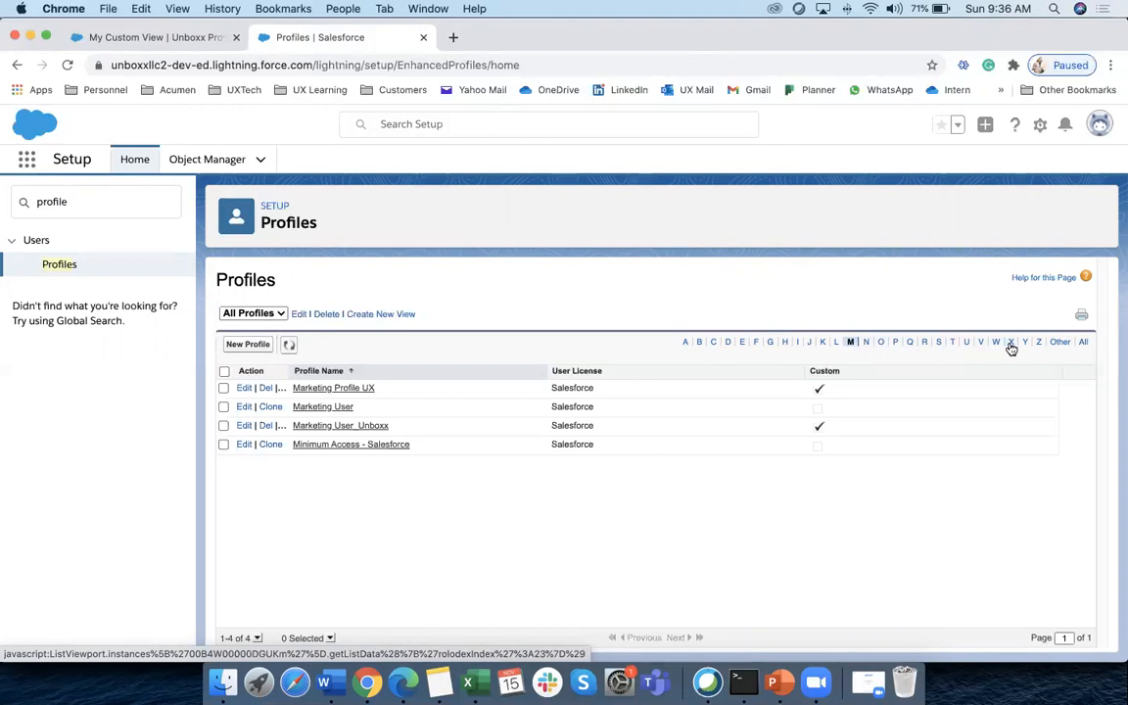
pyautogui.click(939, 343)
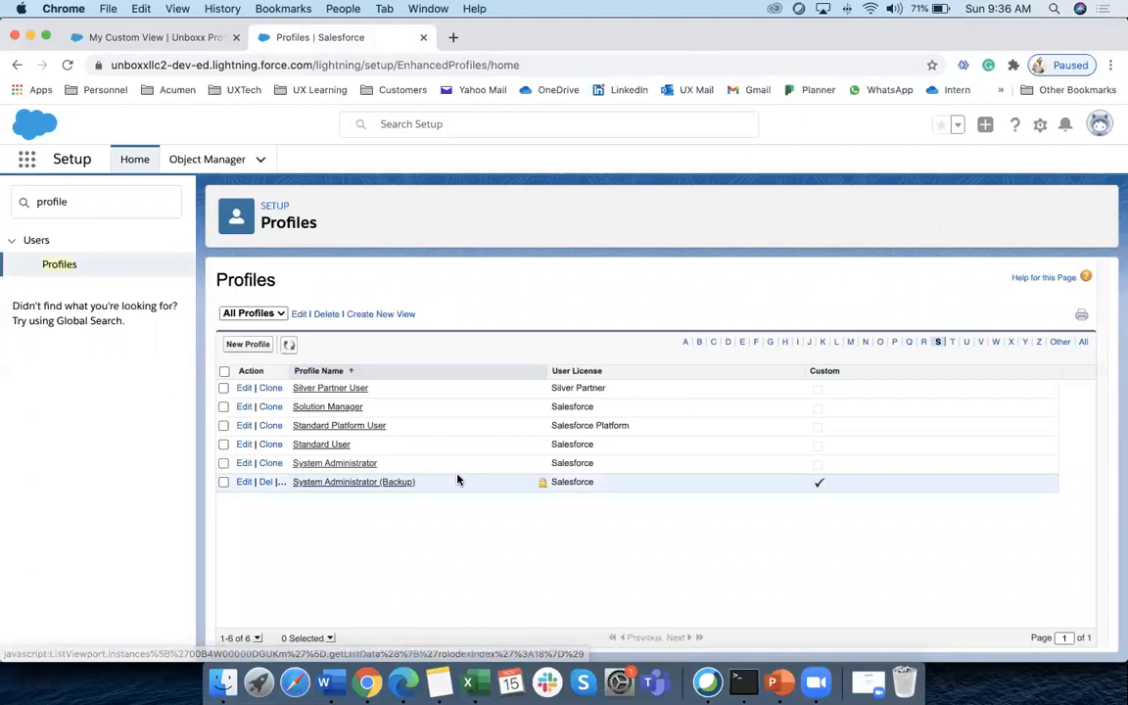
pyautogui.click(244, 466)
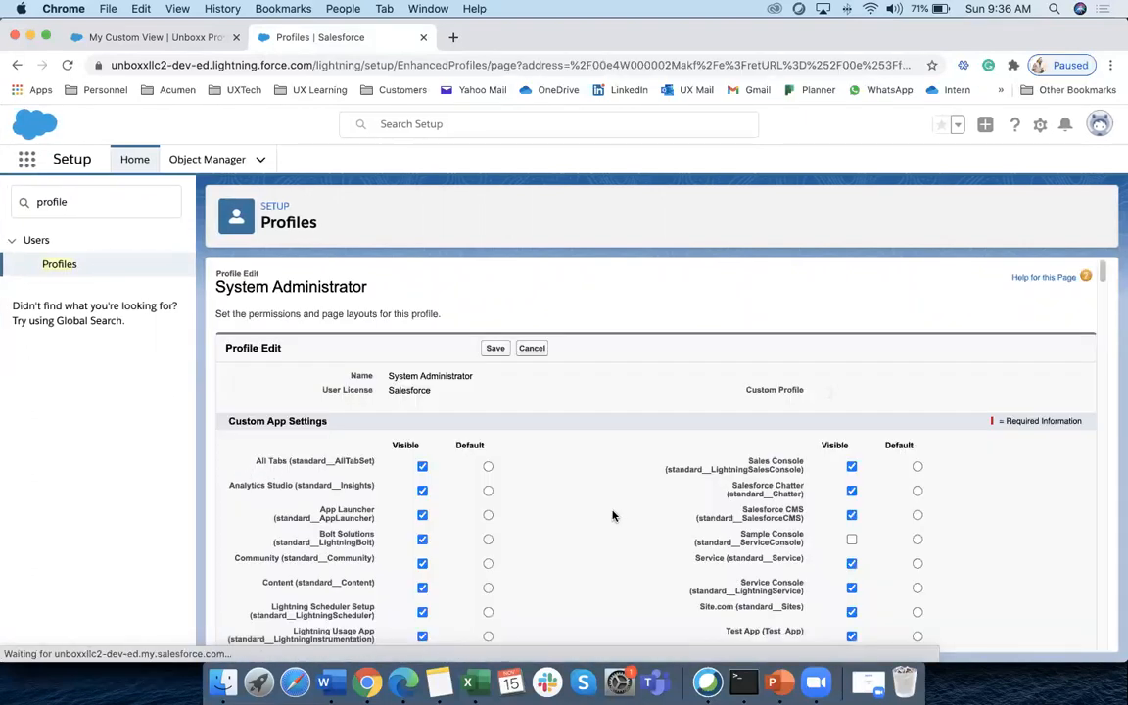
# Review the System Administrator profile edit page and cancel without saving
pyautogui.scroll(-15, 540, 434)
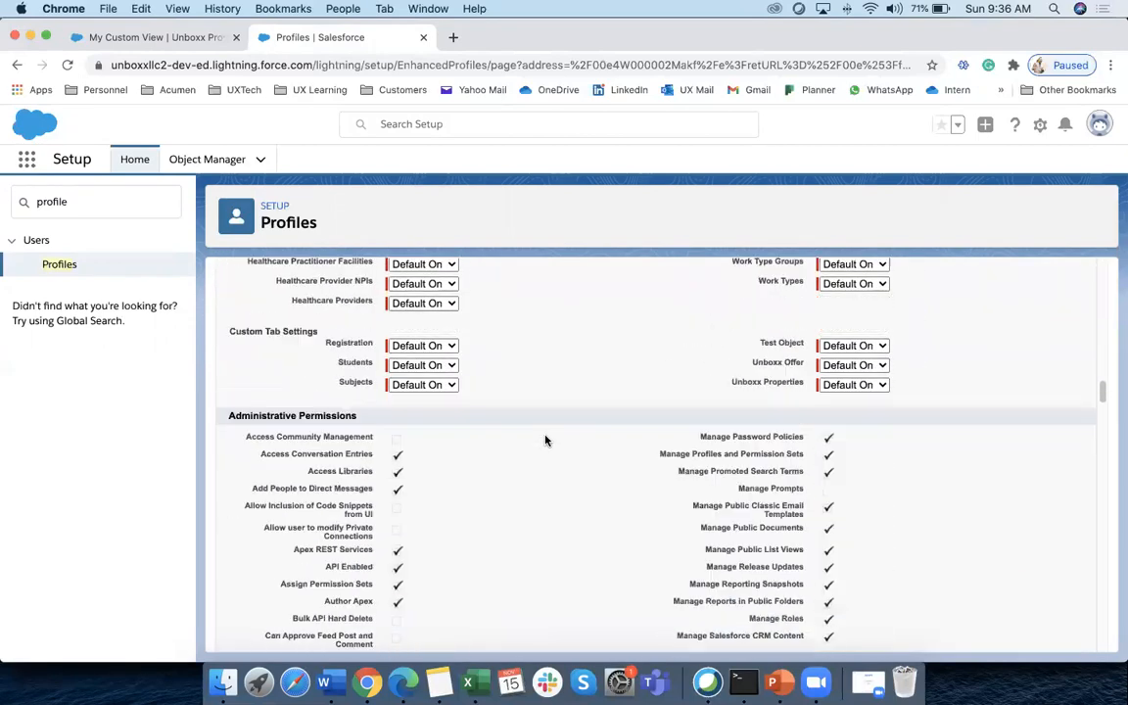
pyautogui.scroll(-20, 546, 442)
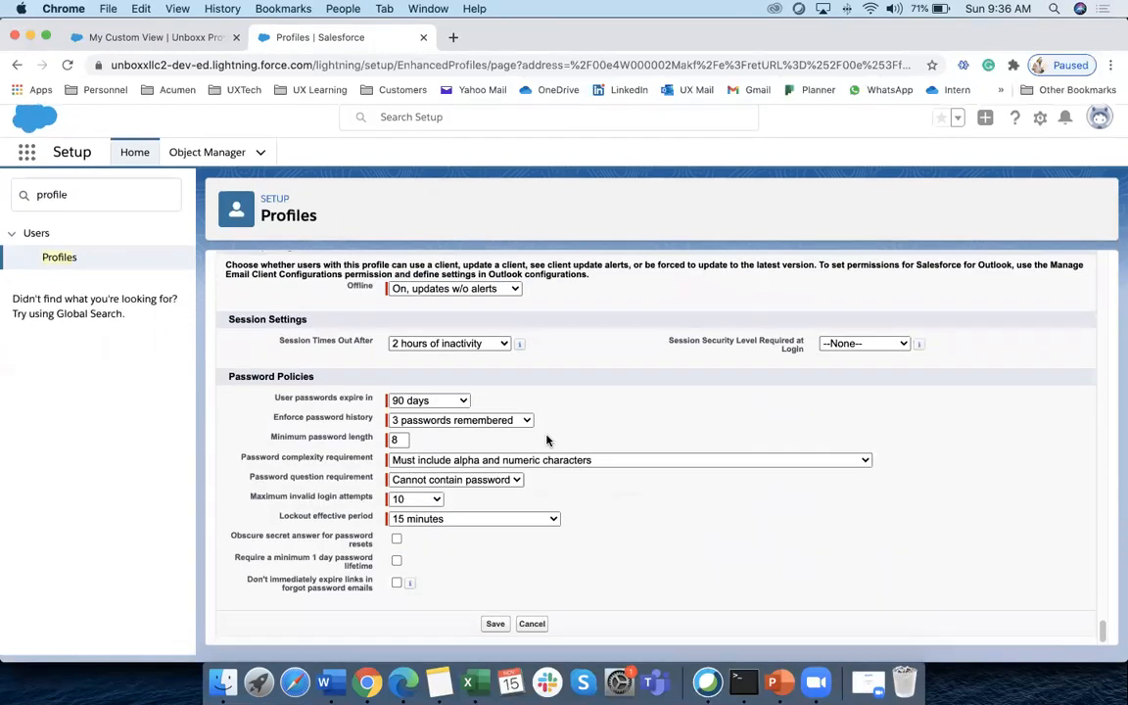
pyautogui.scroll(5, 534, 473)
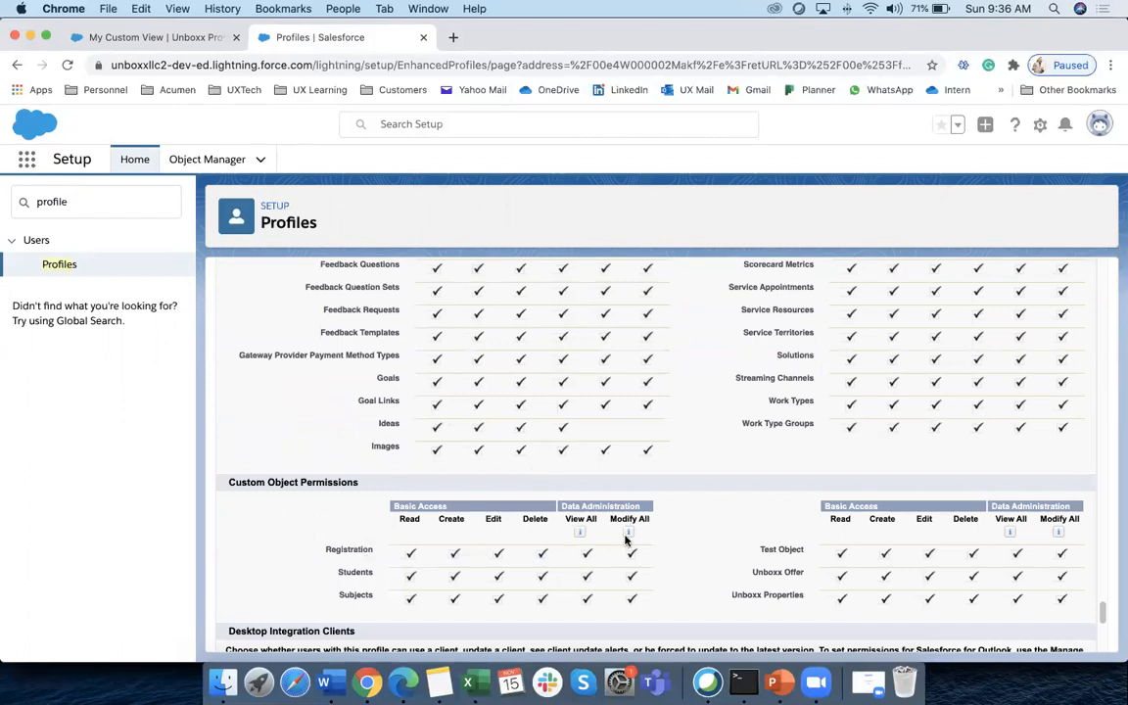
pyautogui.scroll(20, 561, 508)
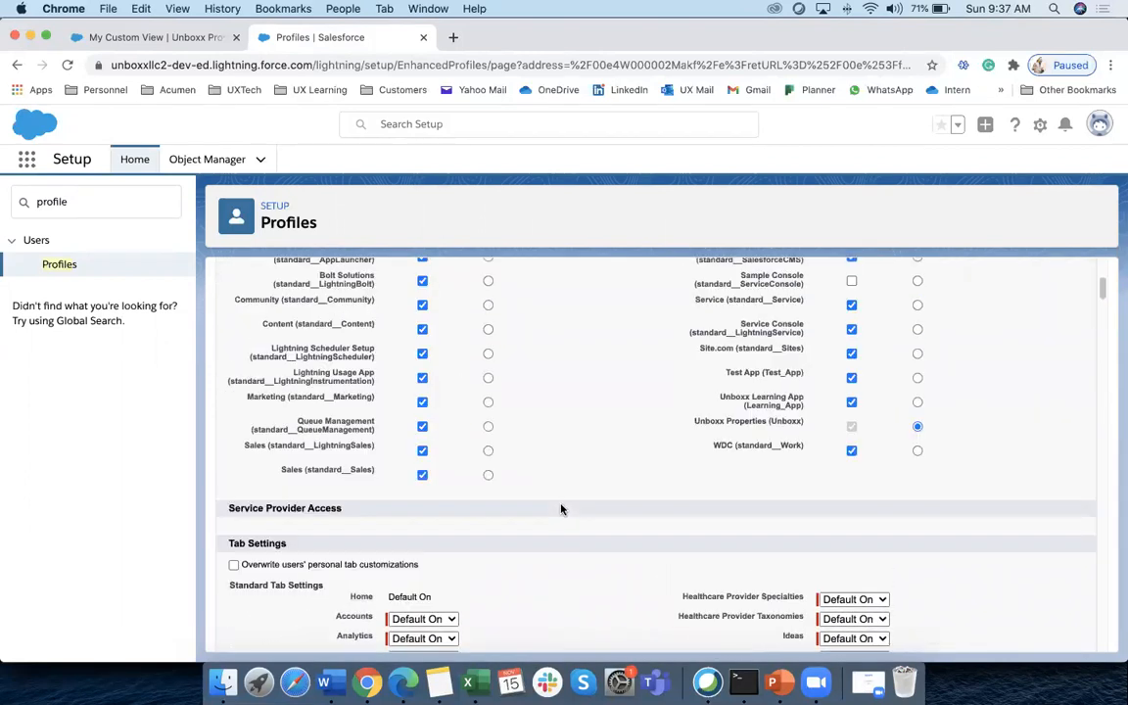
pyautogui.scroll(5, 561, 509)
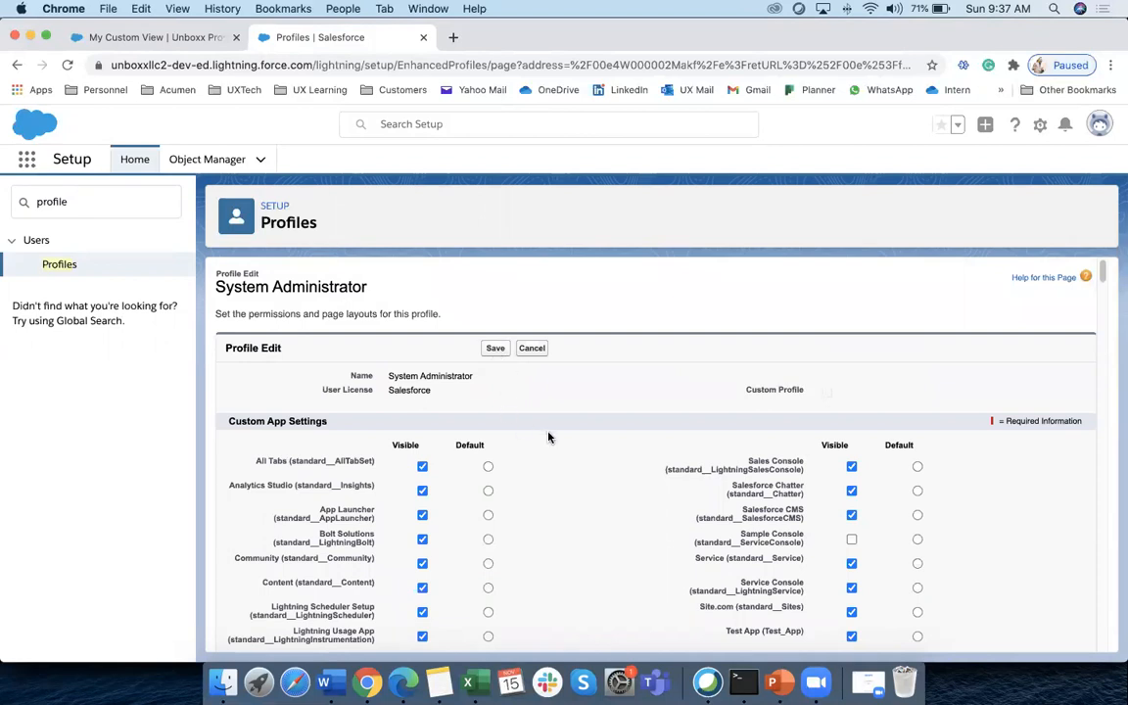
pyautogui.scroll(-1, 554, 469)
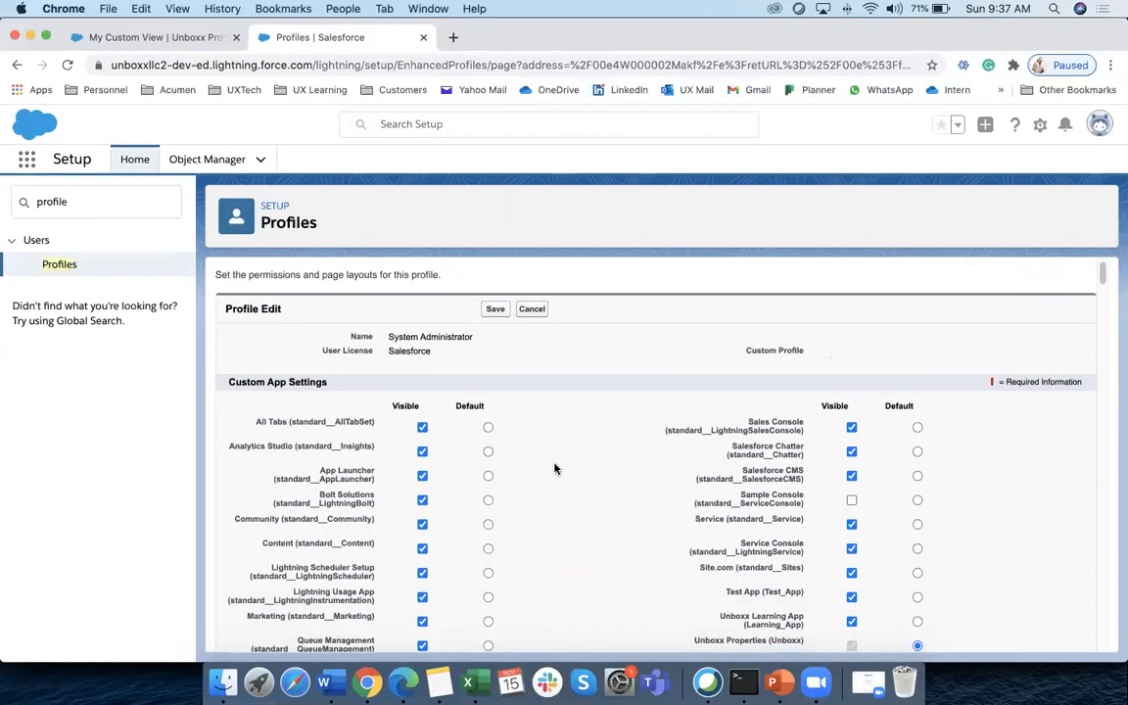
pyautogui.scroll(-15, 555, 469)
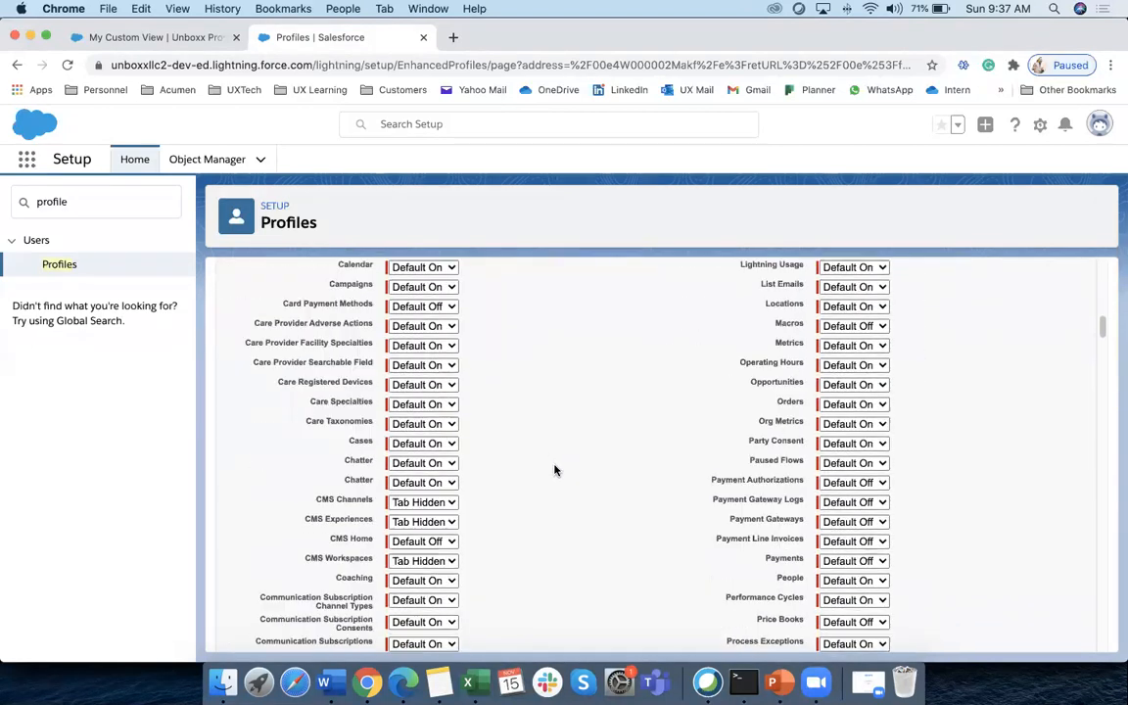
pyautogui.scroll(-20, 554, 469)
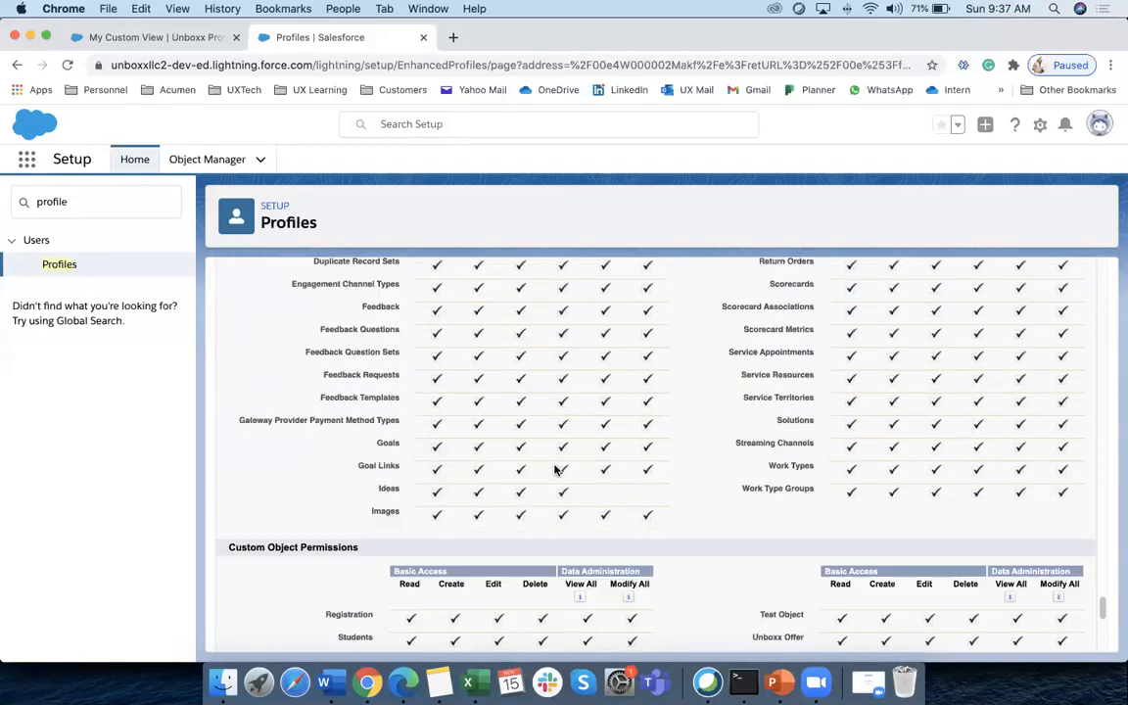
pyautogui.scroll(-1, 554, 471)
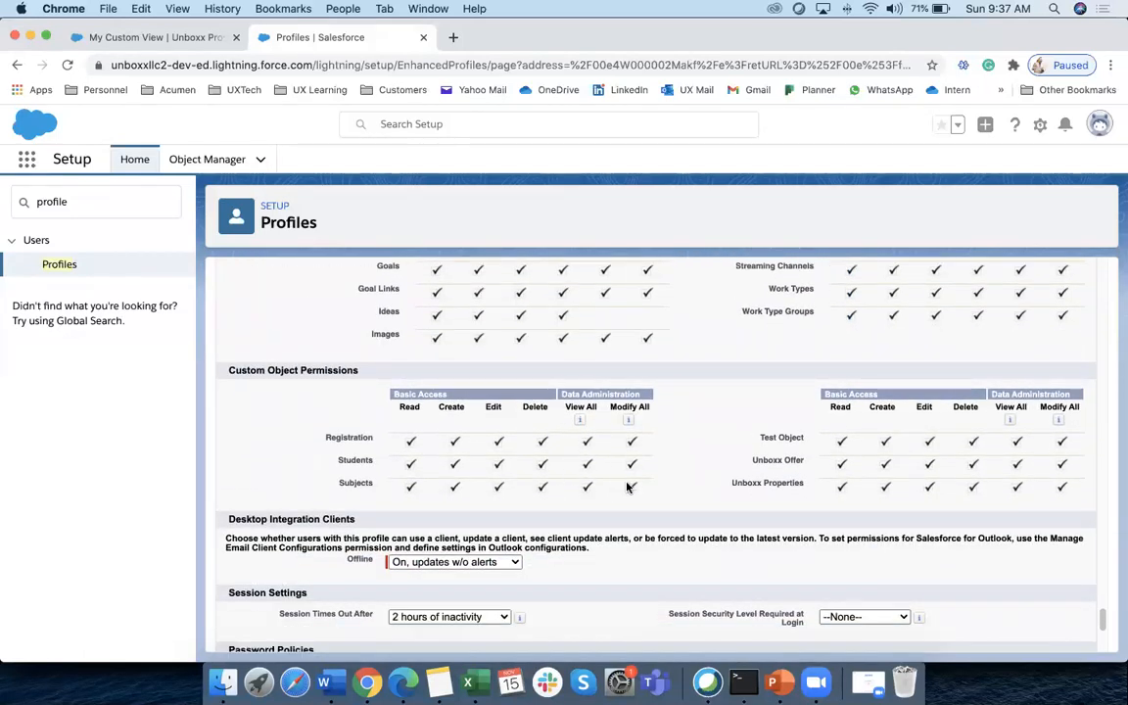
pyautogui.scroll(-10, 611, 483)
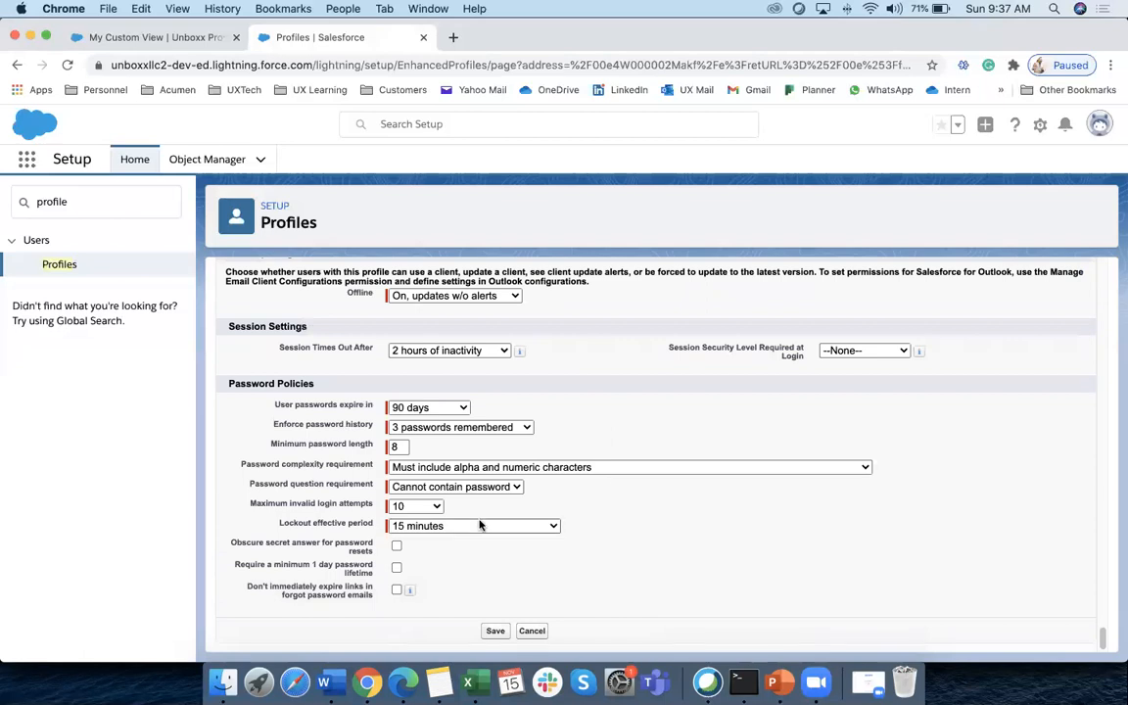
pyautogui.scroll(20, 611, 483)
pyautogui.scroll(15, 622, 501)
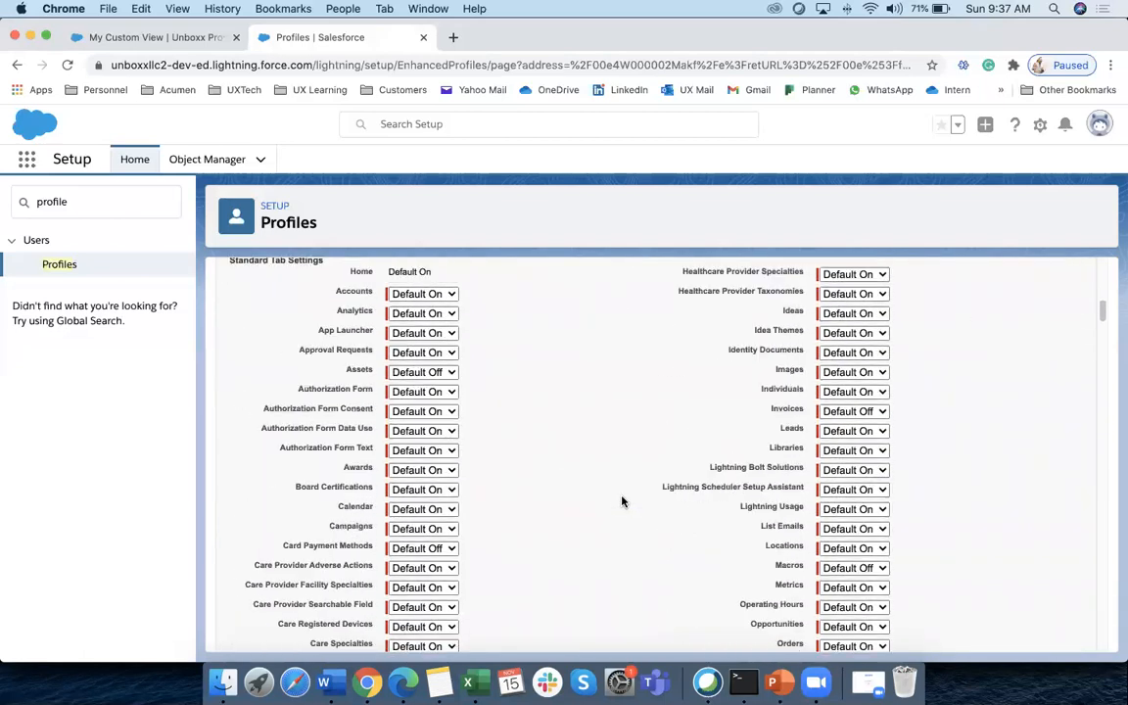
pyautogui.click(532, 348)
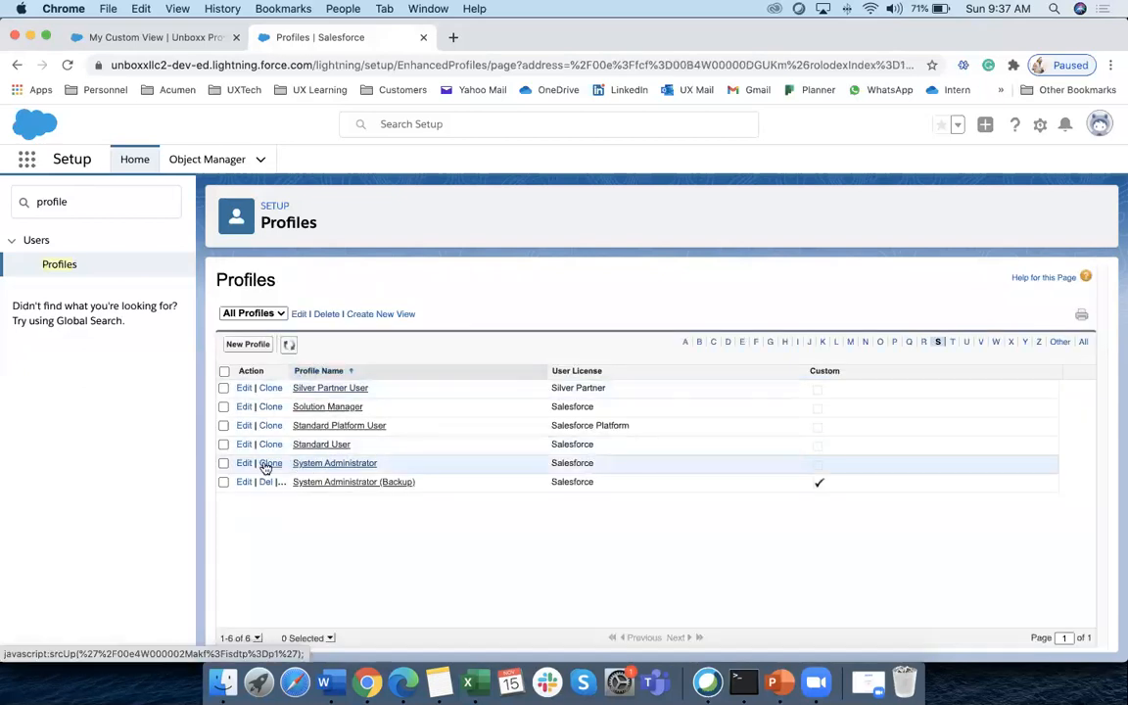
# Reopen the System Administrator profile, cancel again unchanged, and go to the My Custom View tab
pyautogui.click(245, 466)
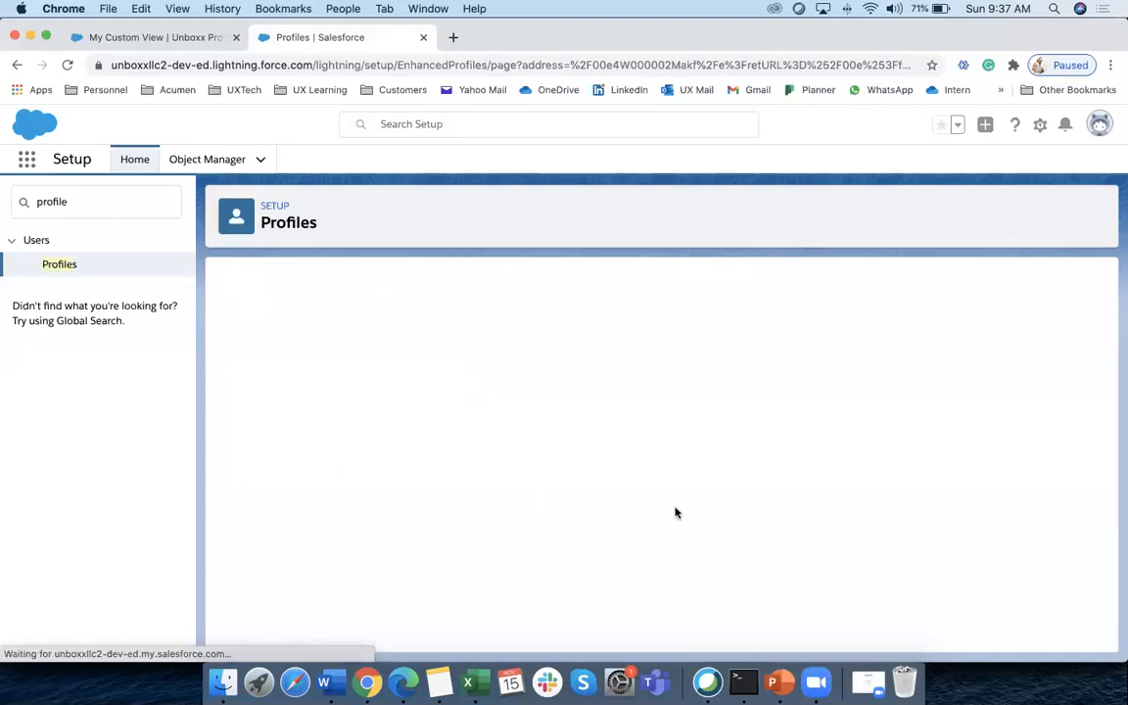
pyautogui.scroll(-10, 550, 516)
pyautogui.scroll(-15, 548, 516)
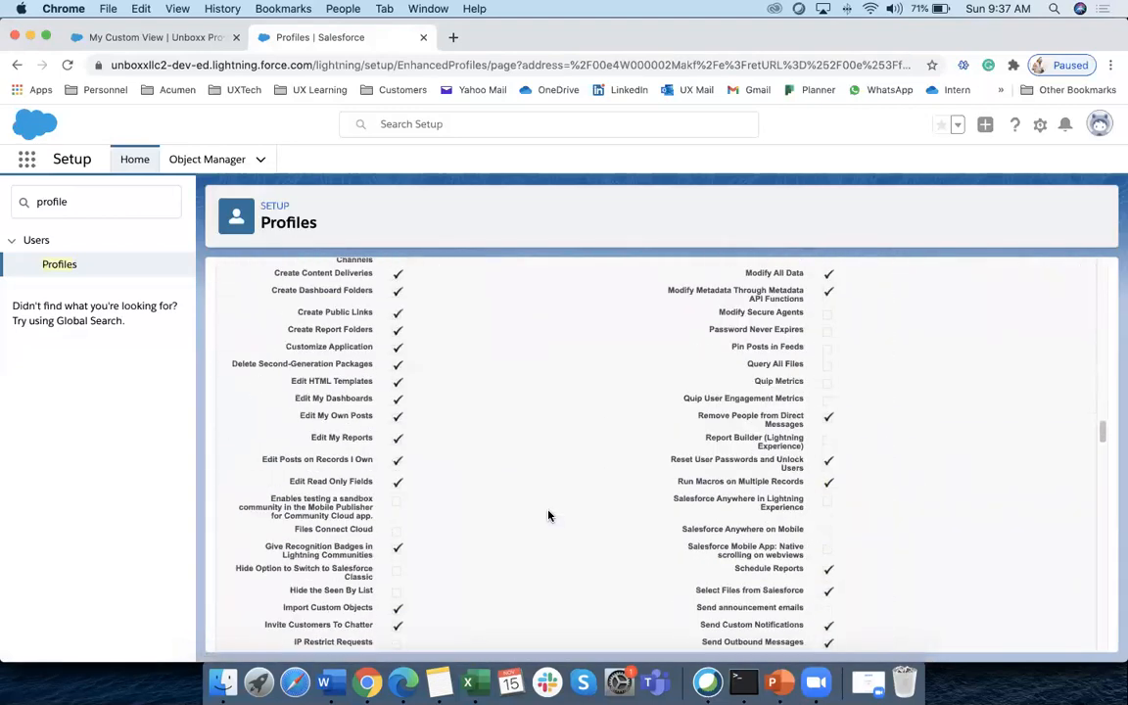
pyautogui.scroll(5, 548, 516)
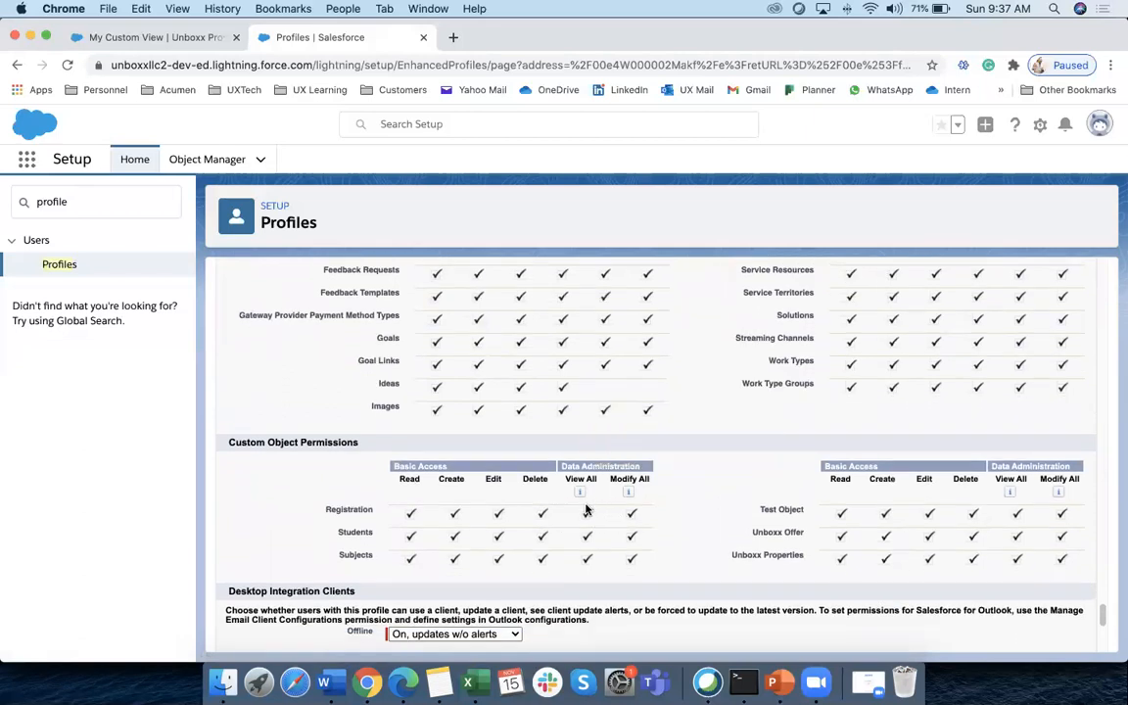
pyautogui.scroll(-4, 586, 509)
pyautogui.scroll(10, 592, 496)
pyautogui.scroll(10, 592, 497)
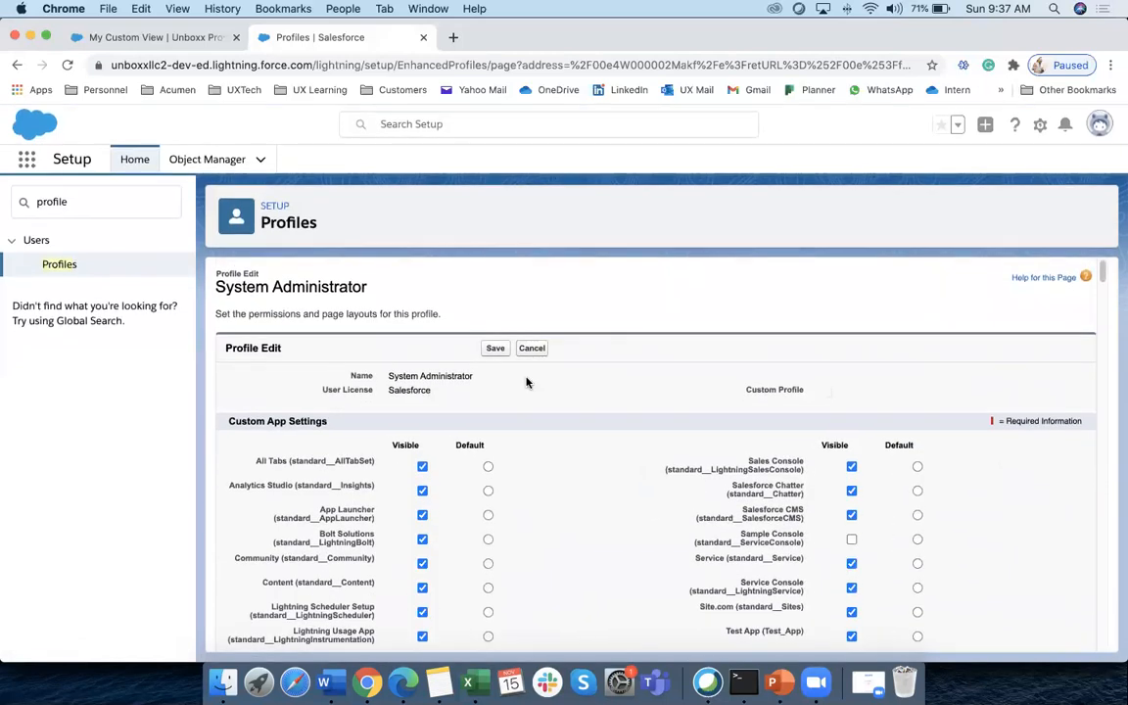
pyautogui.click(534, 350)
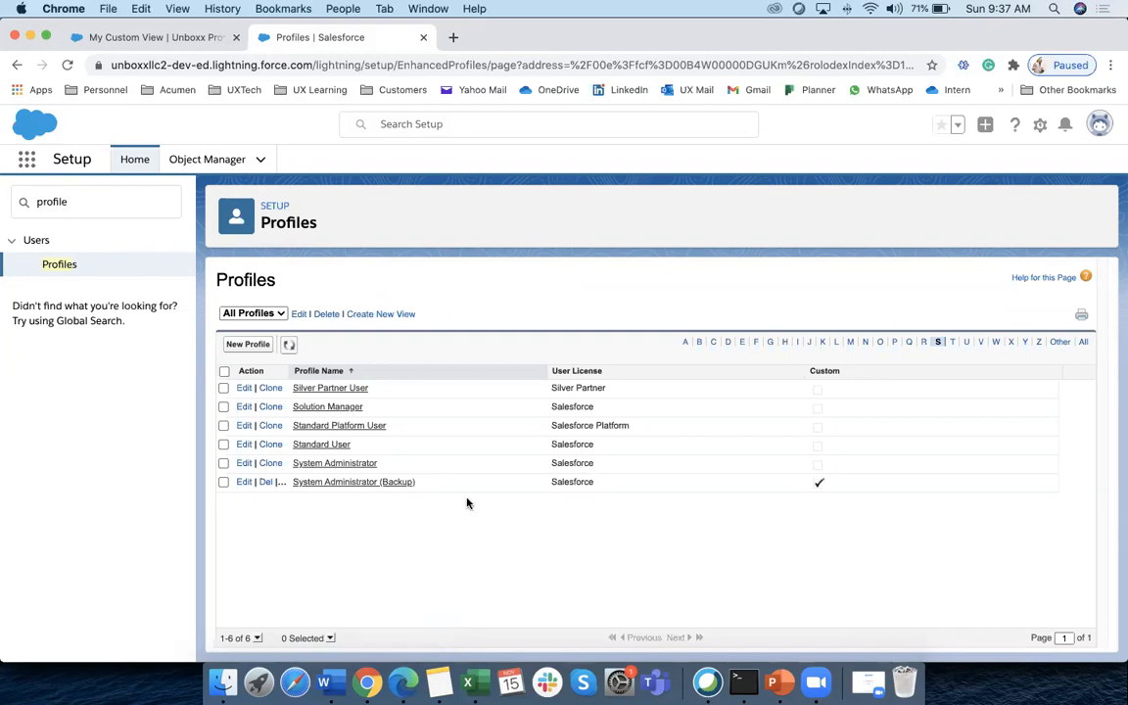
pyautogui.click(200, 38)
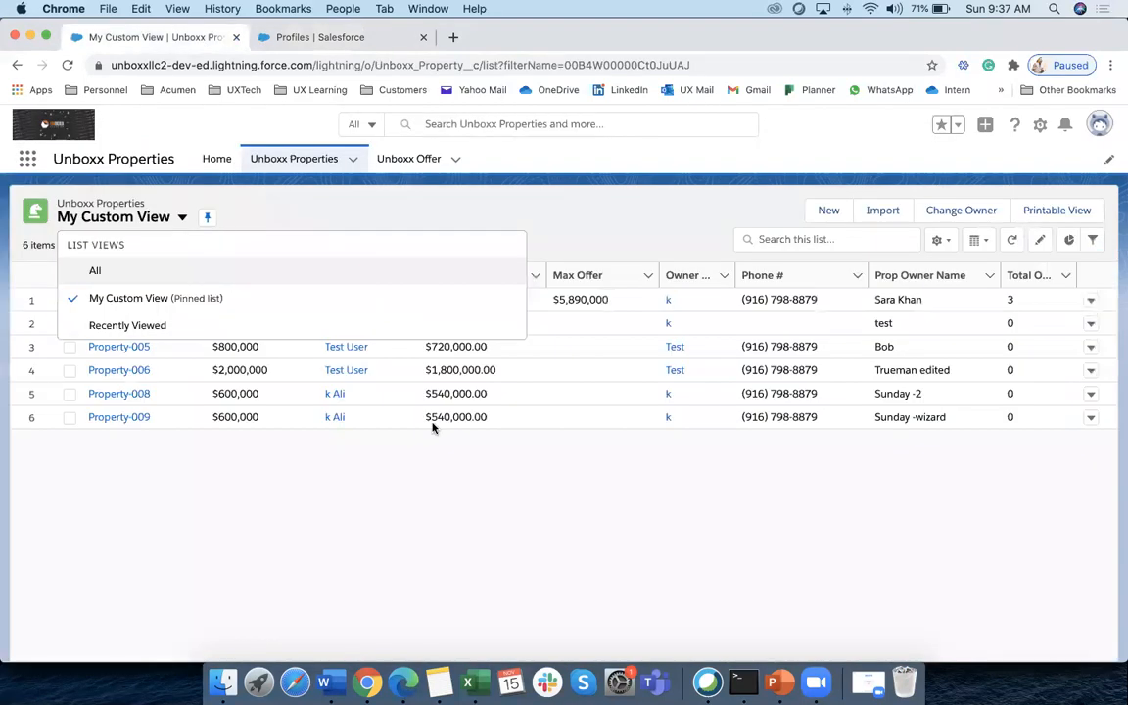
# Reload Unboxx Properties and confirm the Test User's My Custom View in Edge shows Property-005 and Property-006
pyautogui.click(427, 505)
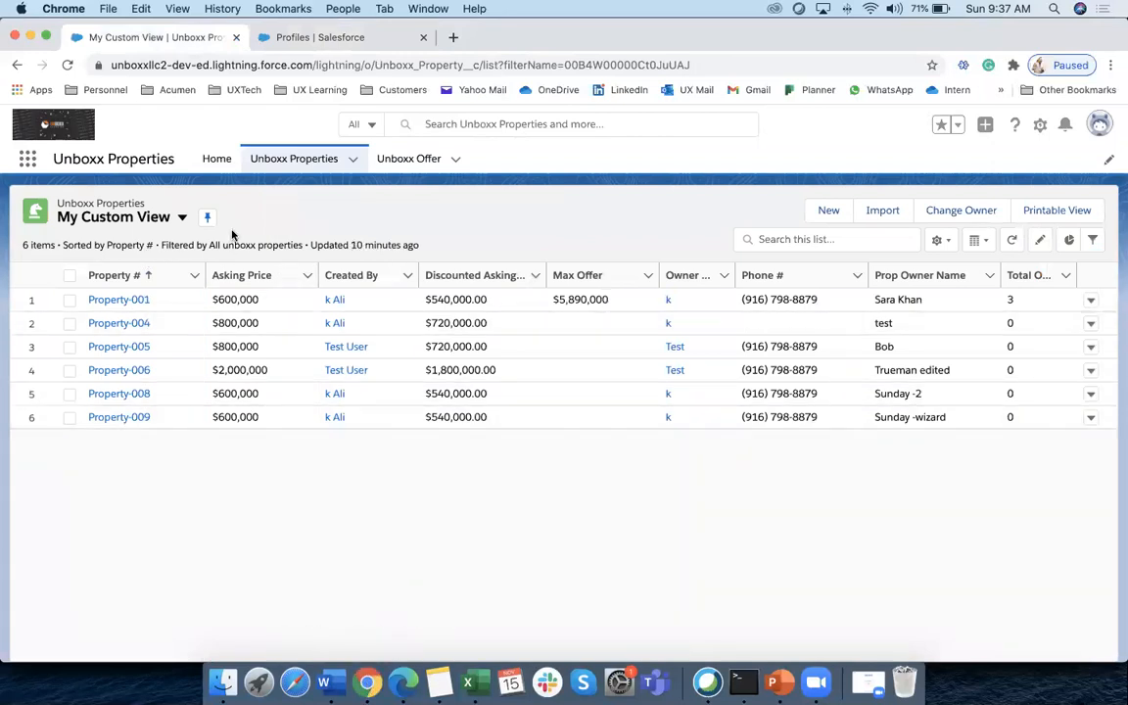
pyautogui.click(306, 163)
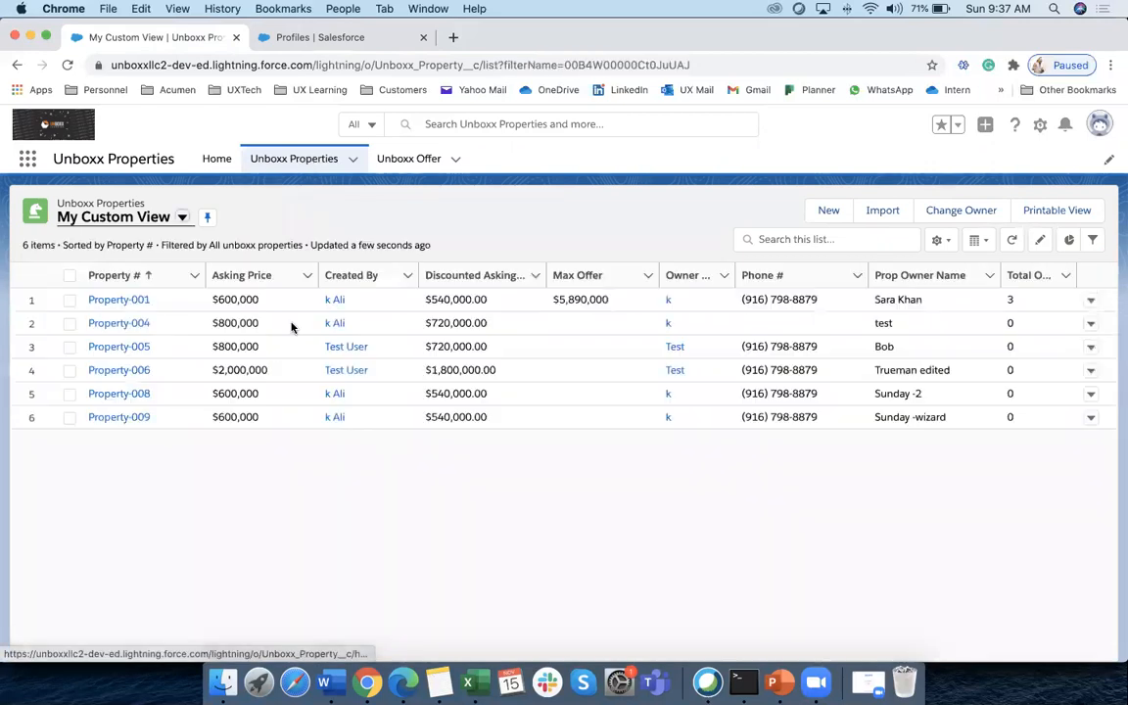
pyautogui.click(1099, 123)
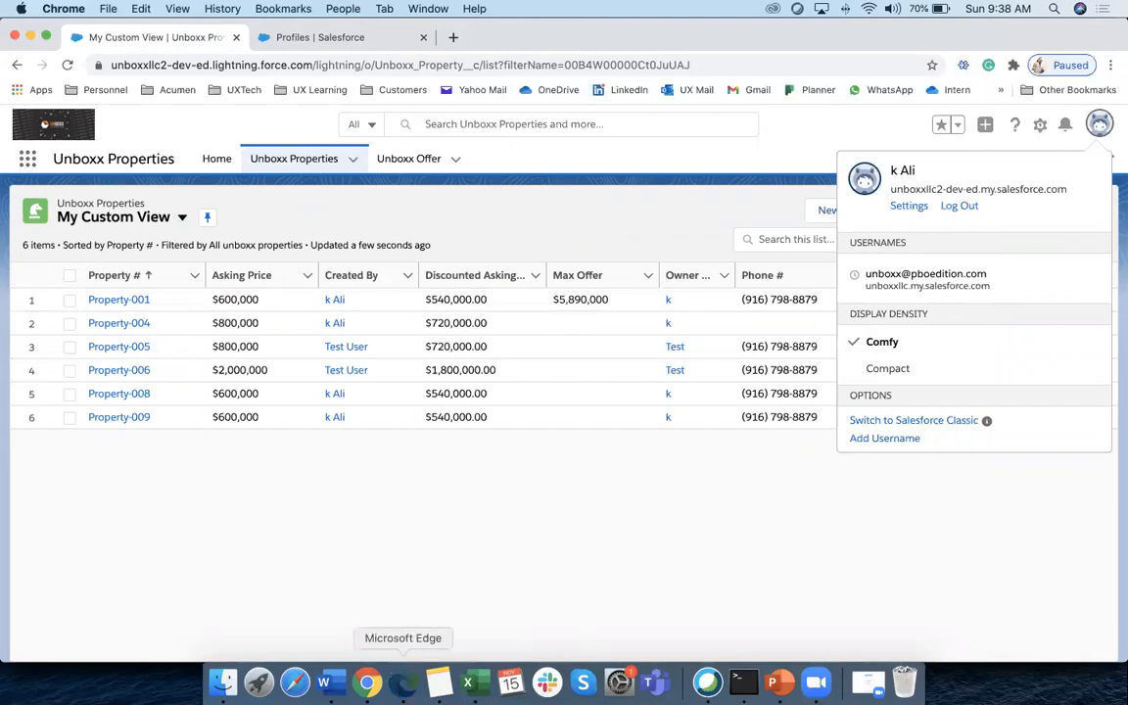
pyautogui.click(403, 683)
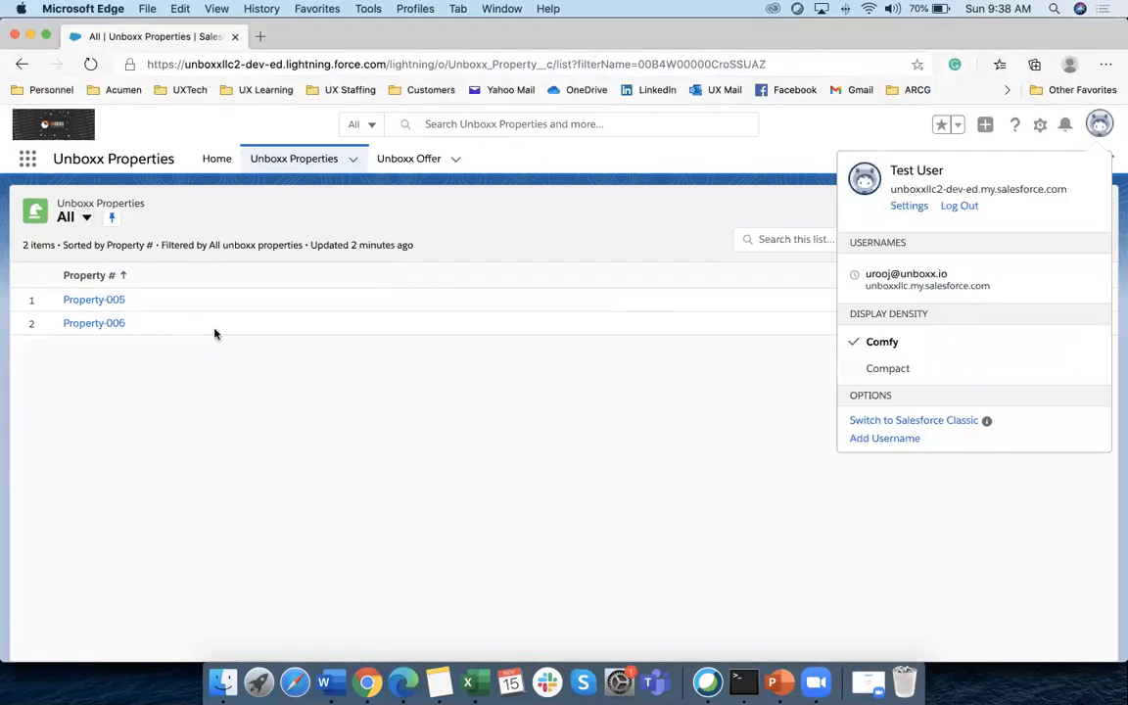
pyautogui.click(296, 159)
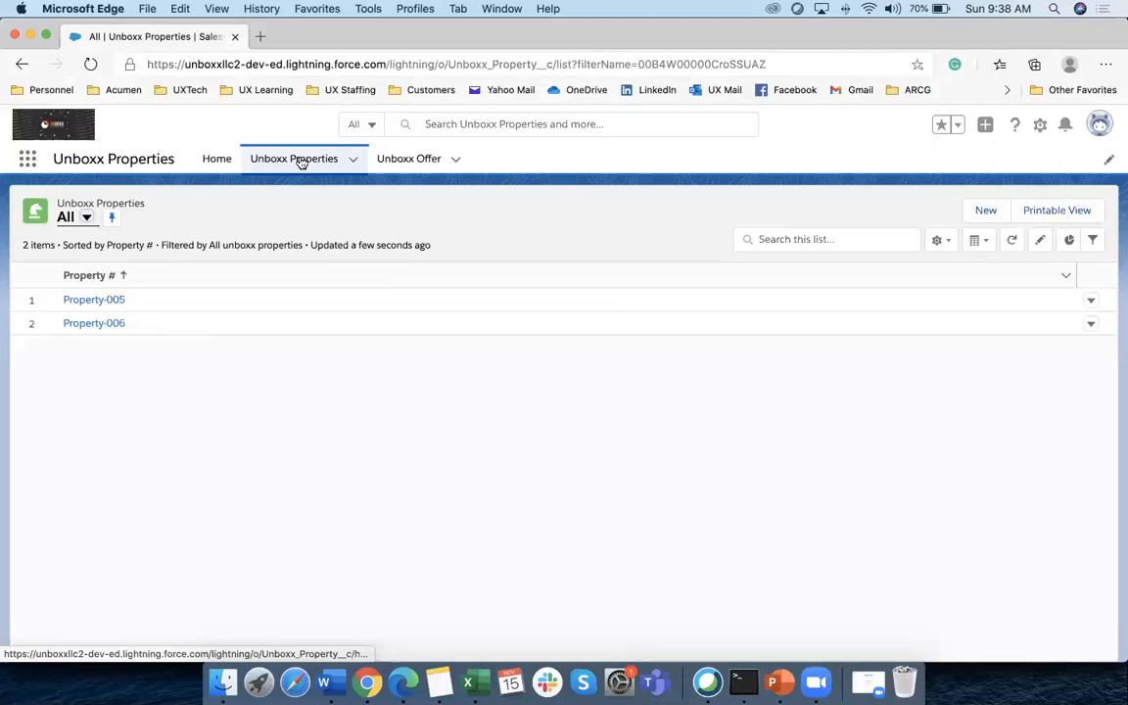
pyautogui.click(86, 217)
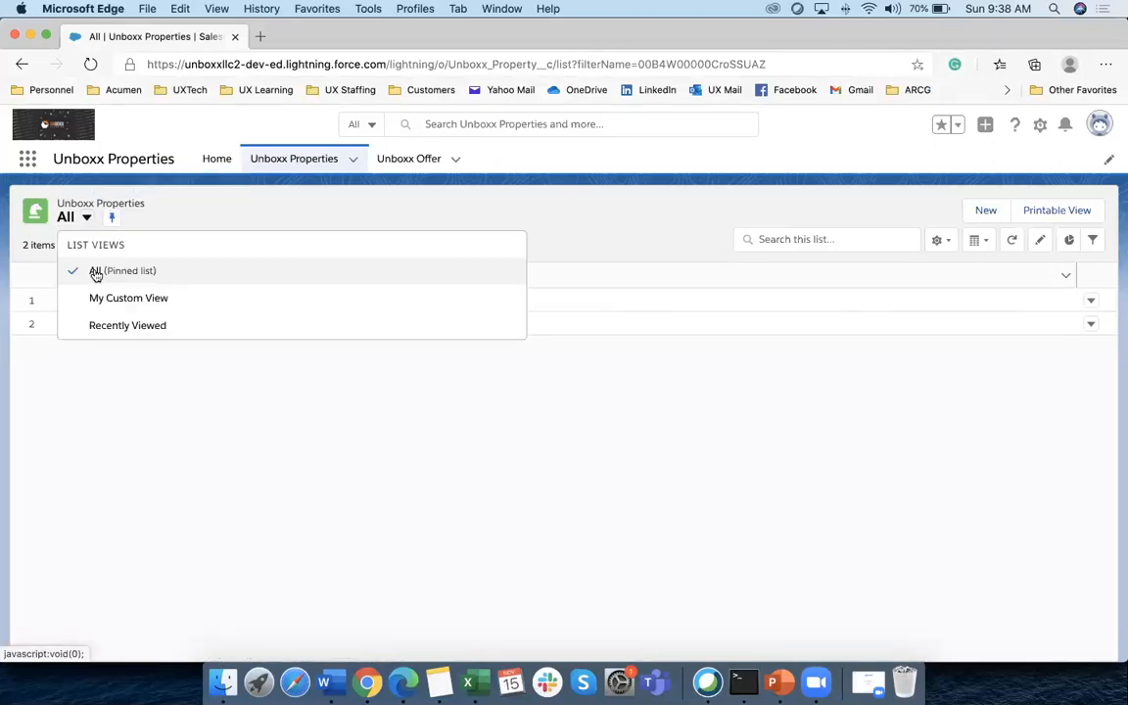
pyautogui.click(113, 303)
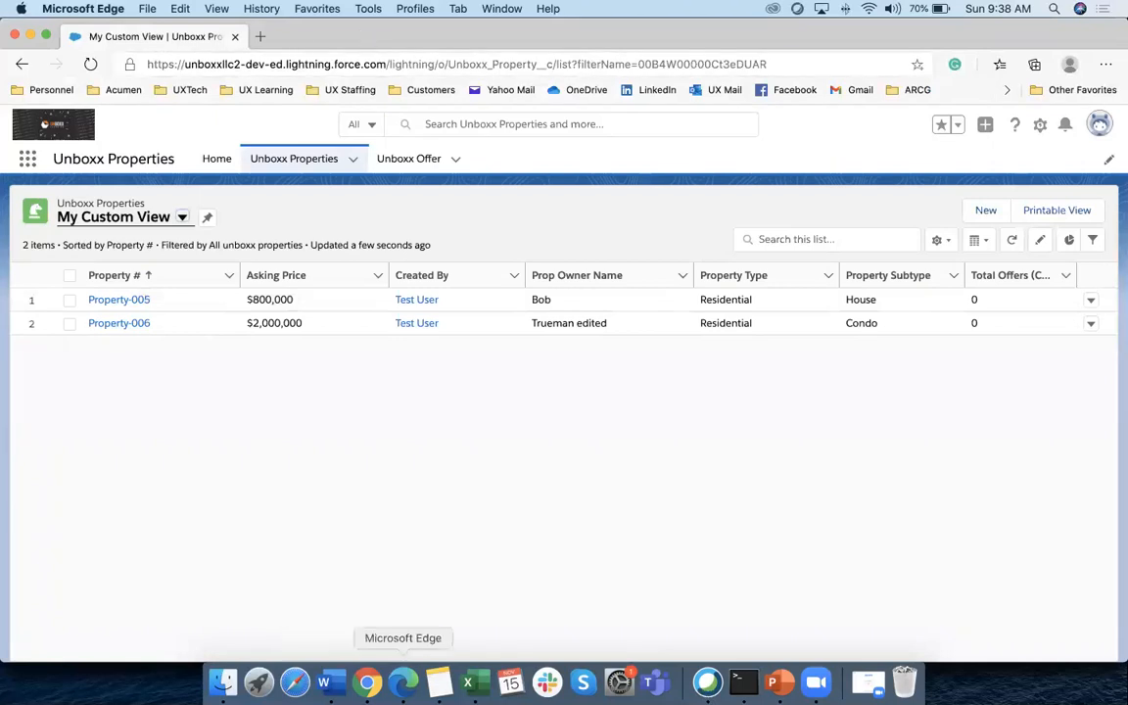
# Return to the administrator's Chrome session and go back to the Setup Profiles list
pyautogui.click(367, 683)
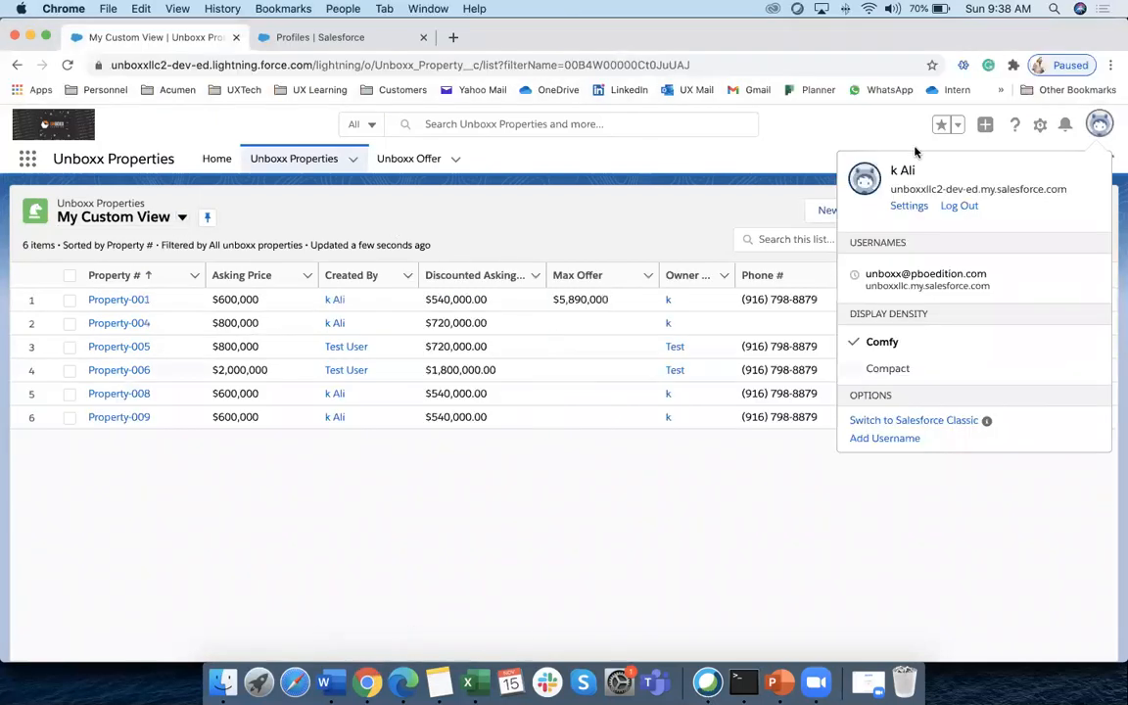
pyautogui.click(1099, 131)
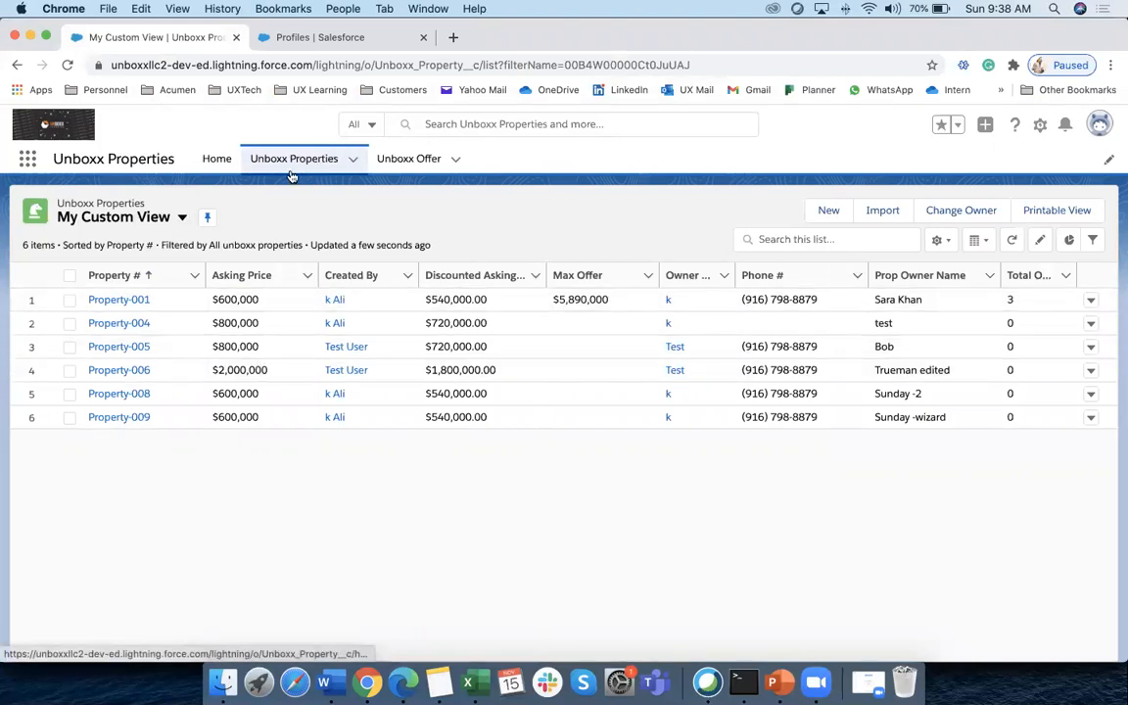
pyautogui.click(362, 39)
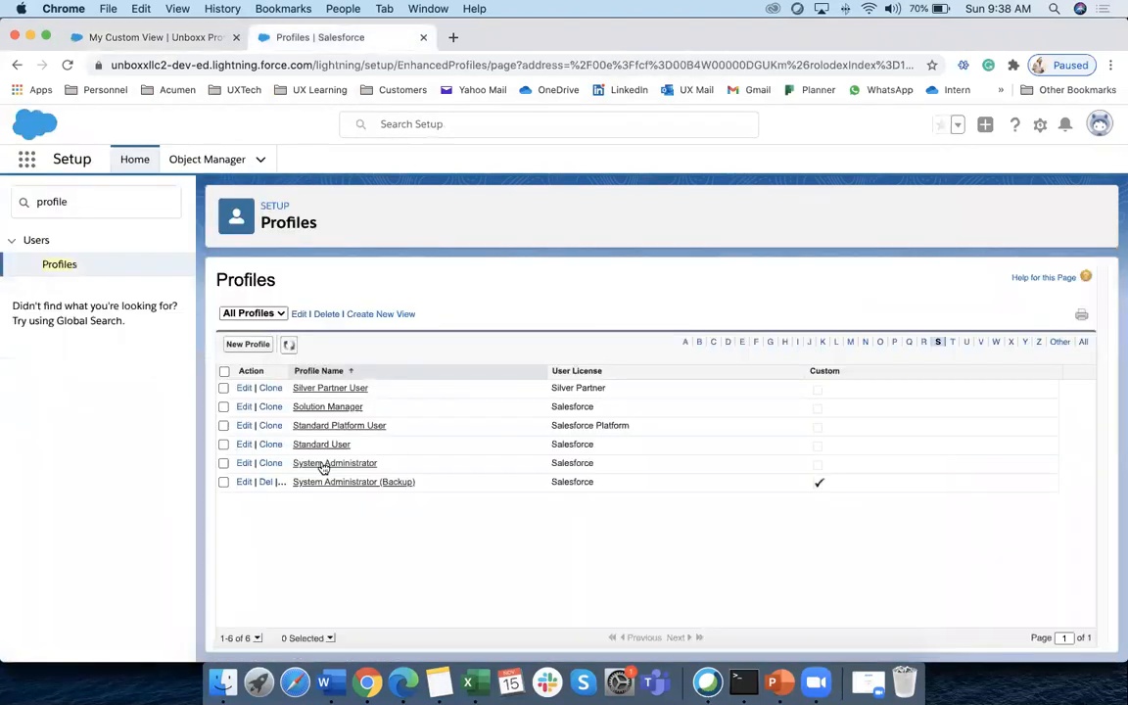
# Search Quick Find for 'sharing', open Sharing Settings, and click New under Unboxx Property Sharing Rules
pyautogui.click(68, 202)
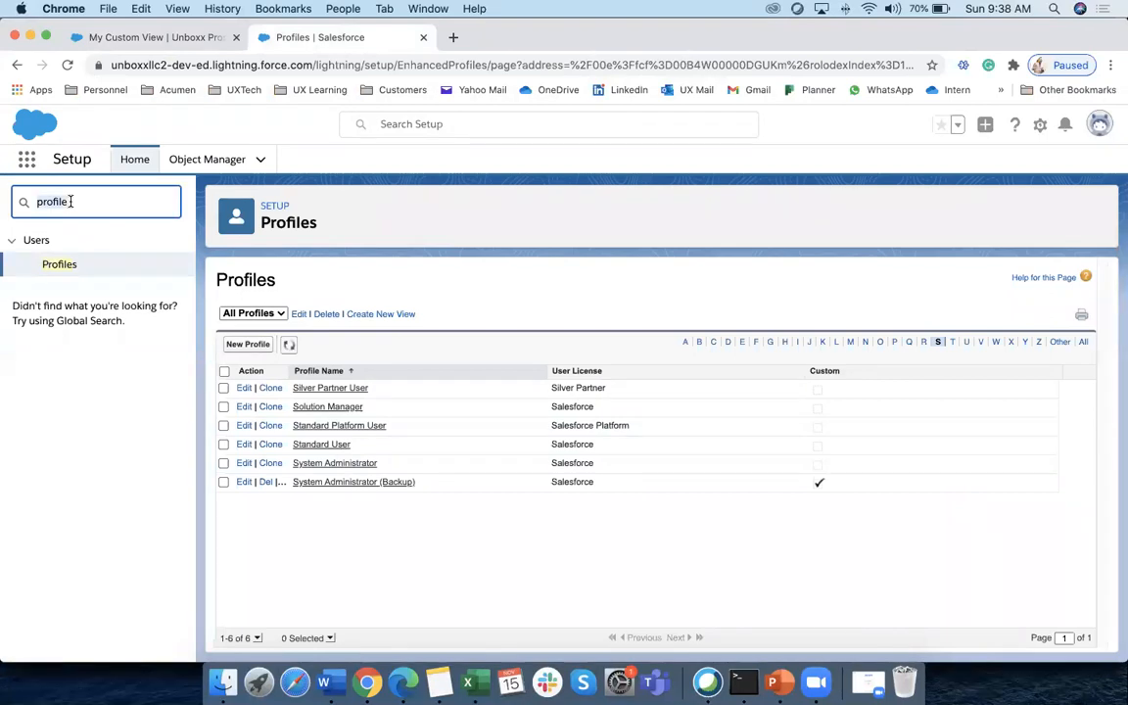
pyautogui.doubleClick(70, 201)
pyautogui.write('sharing')
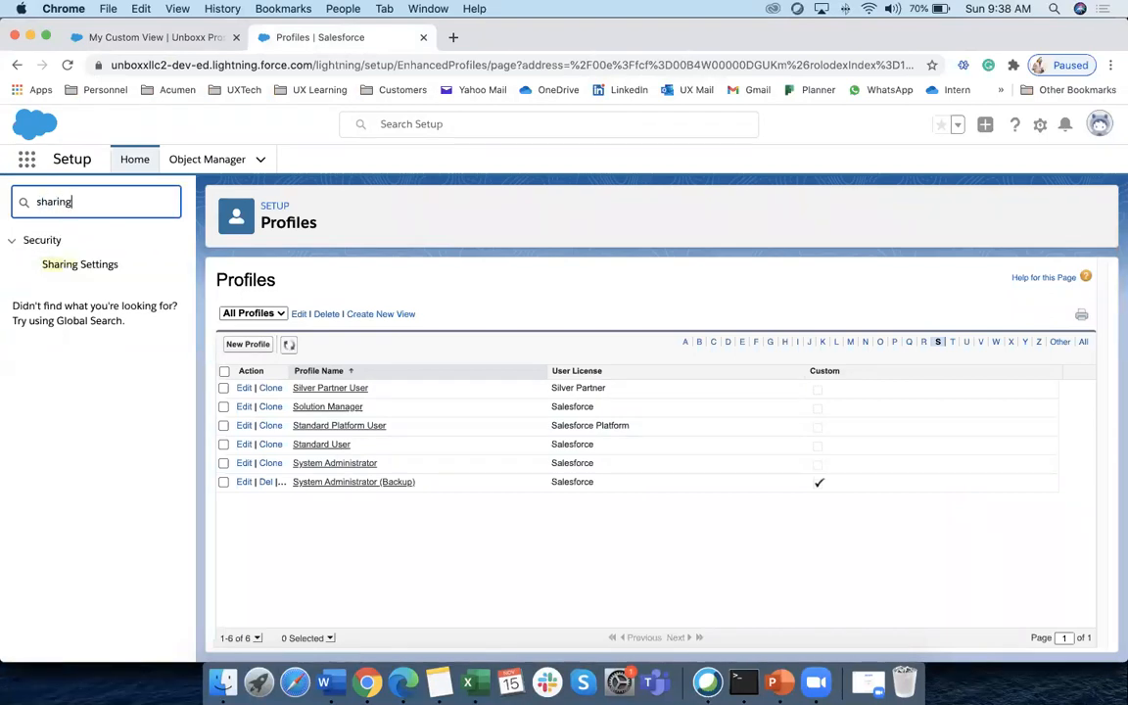
pyautogui.click(97, 265)
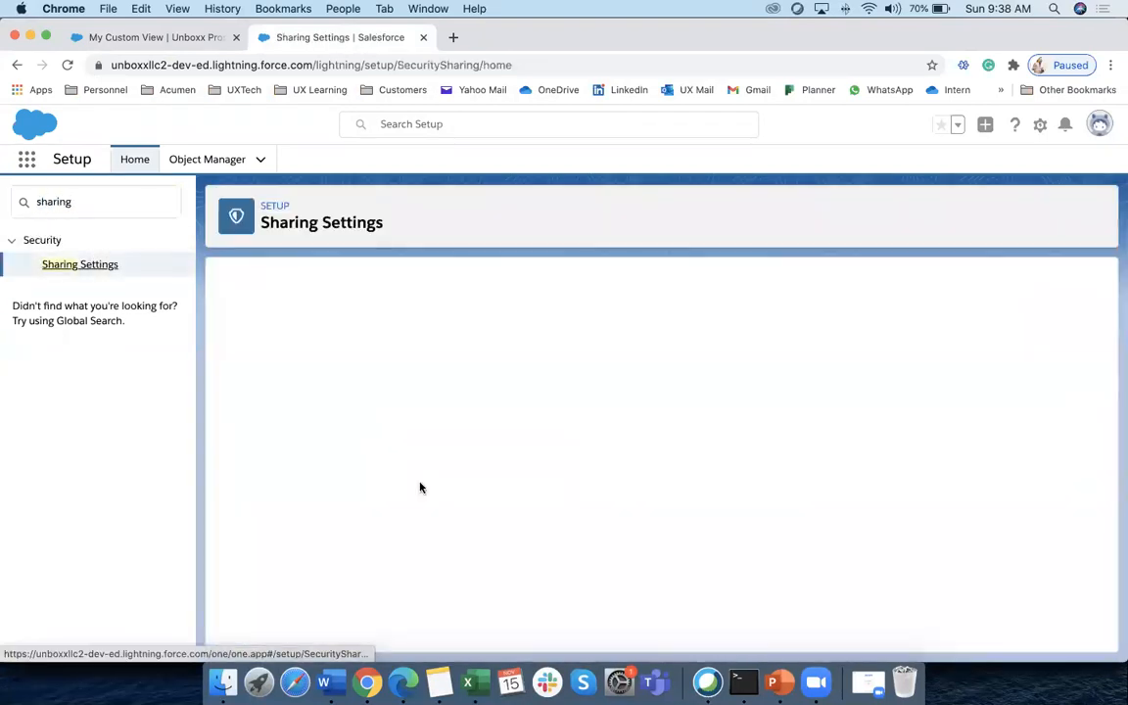
pyautogui.scroll(-20, 362, 499)
pyautogui.scroll(-15, 362, 487)
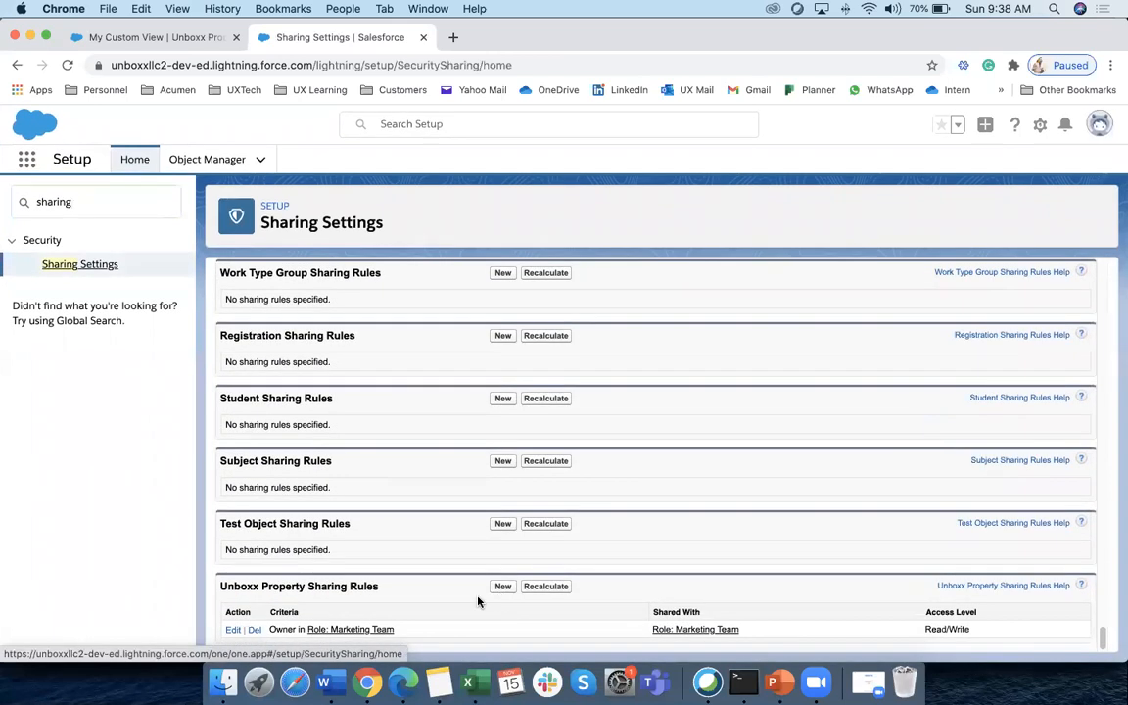
pyautogui.click(502, 587)
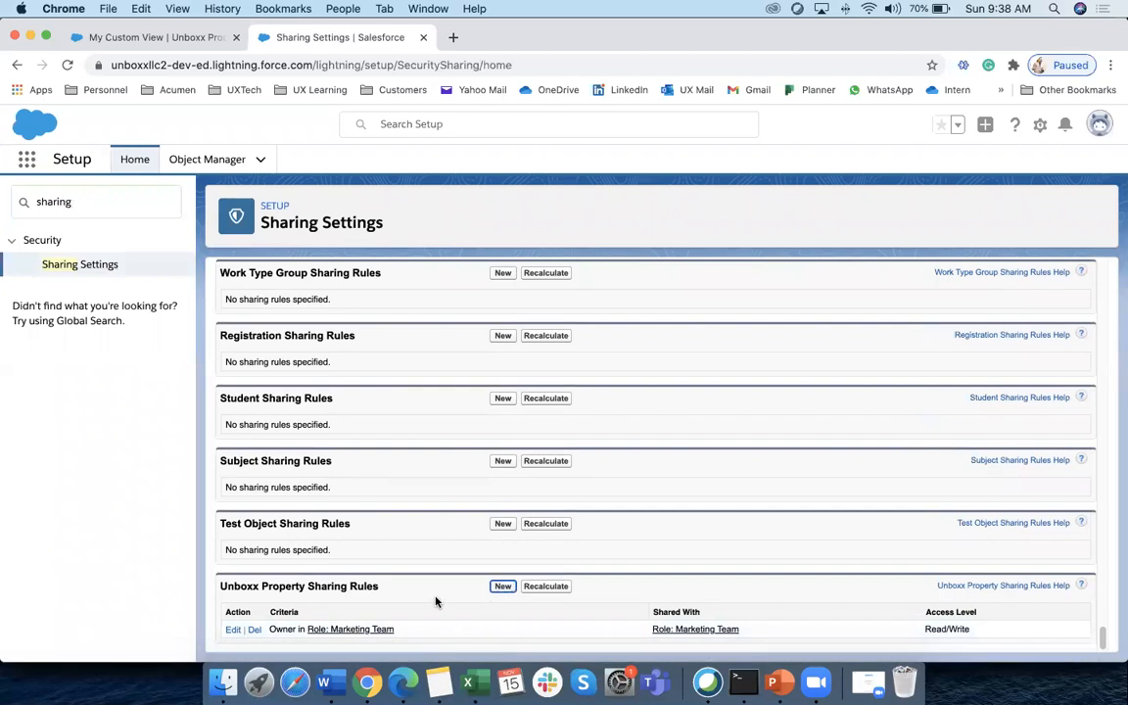
# Keep the rule's record owner type as Public Groups after browsing the available groups
pyautogui.scroll(-3, 431, 470)
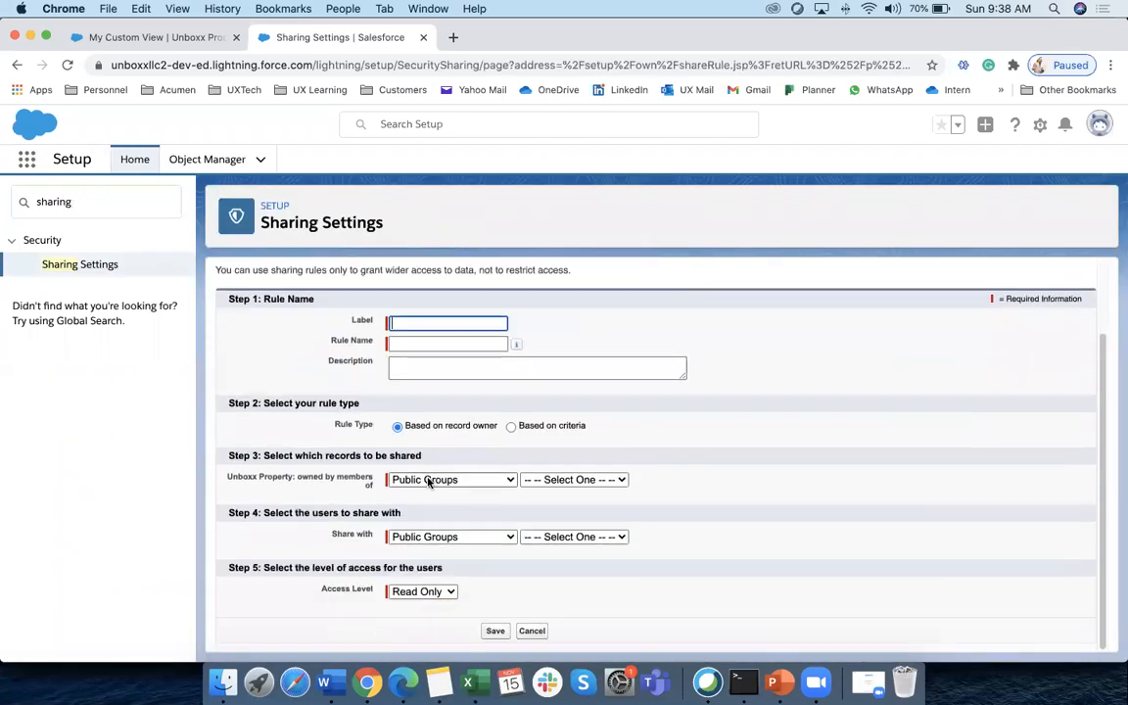
pyautogui.click(428, 481)
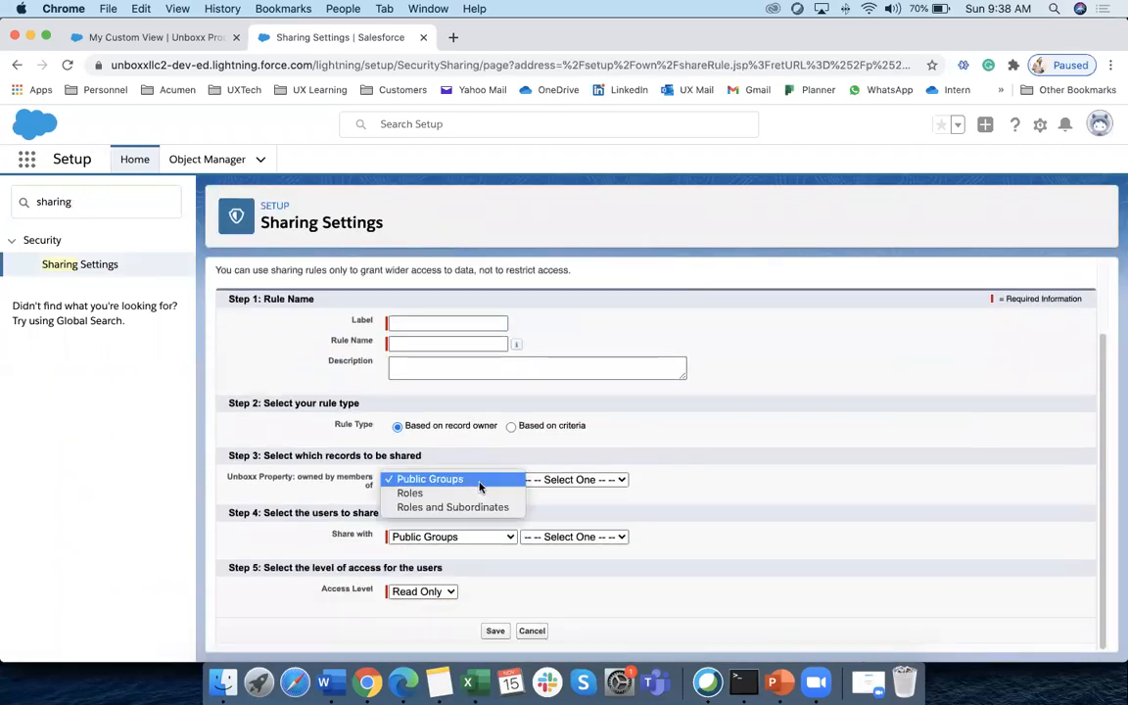
pyautogui.click(432, 495)
pyautogui.click(459, 480)
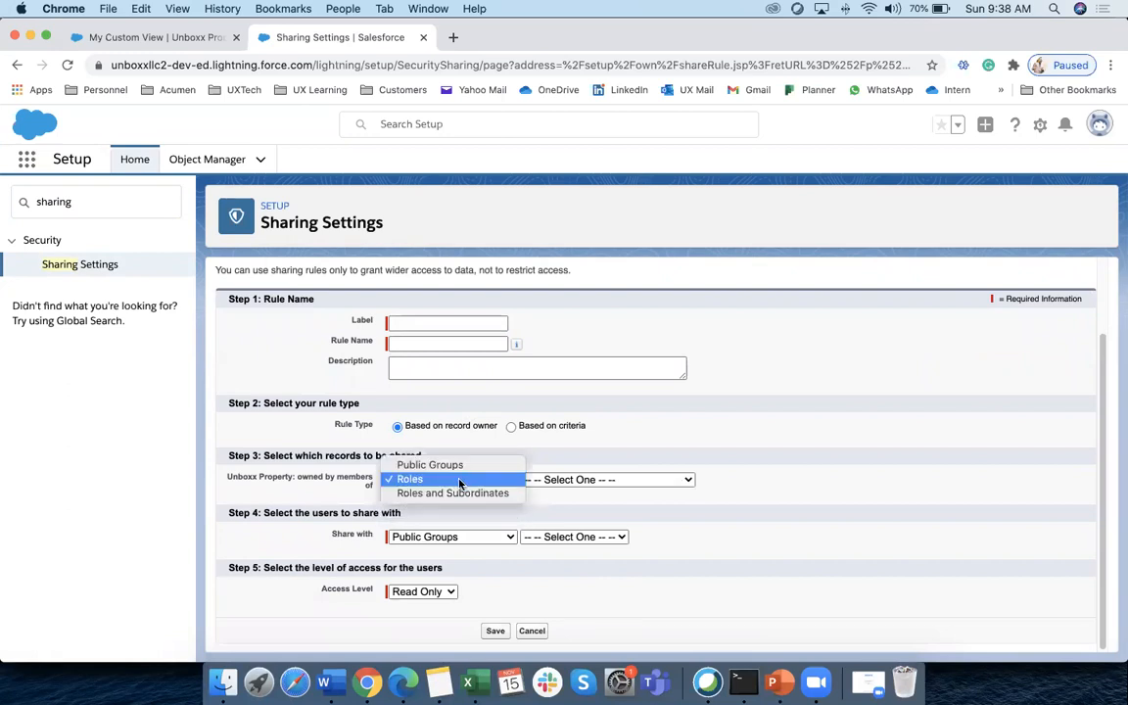
pyautogui.click(452, 465)
pyautogui.click(454, 481)
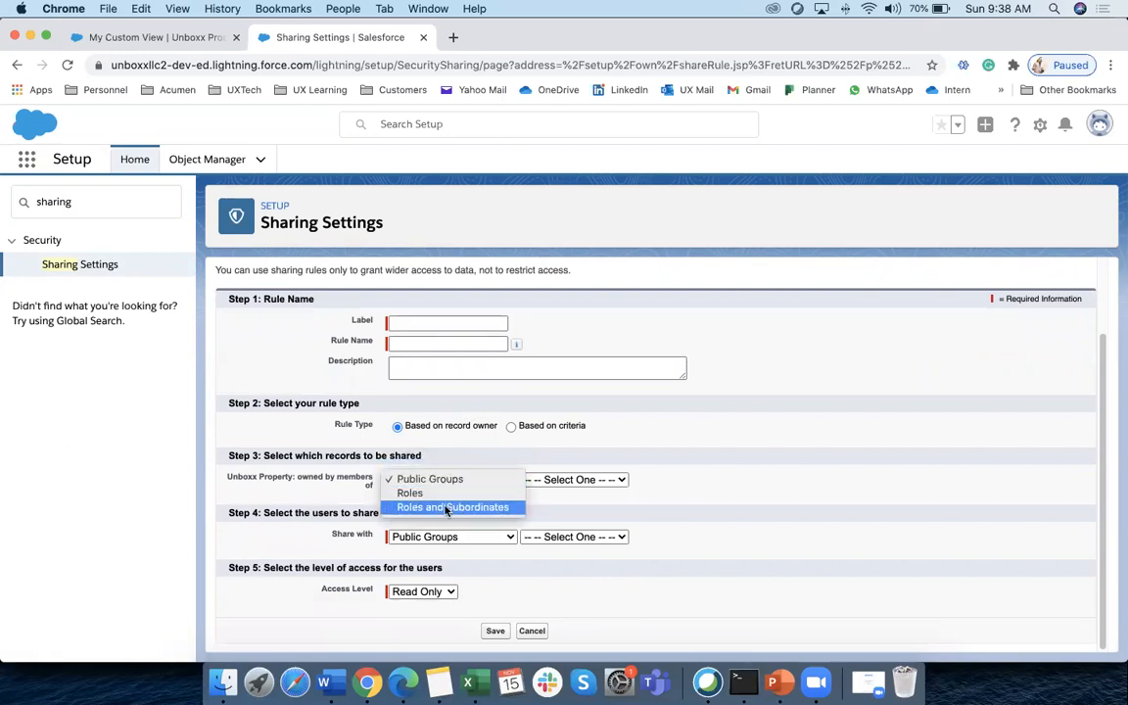
pyautogui.click(454, 472)
pyautogui.click(455, 479)
pyautogui.click(567, 483)
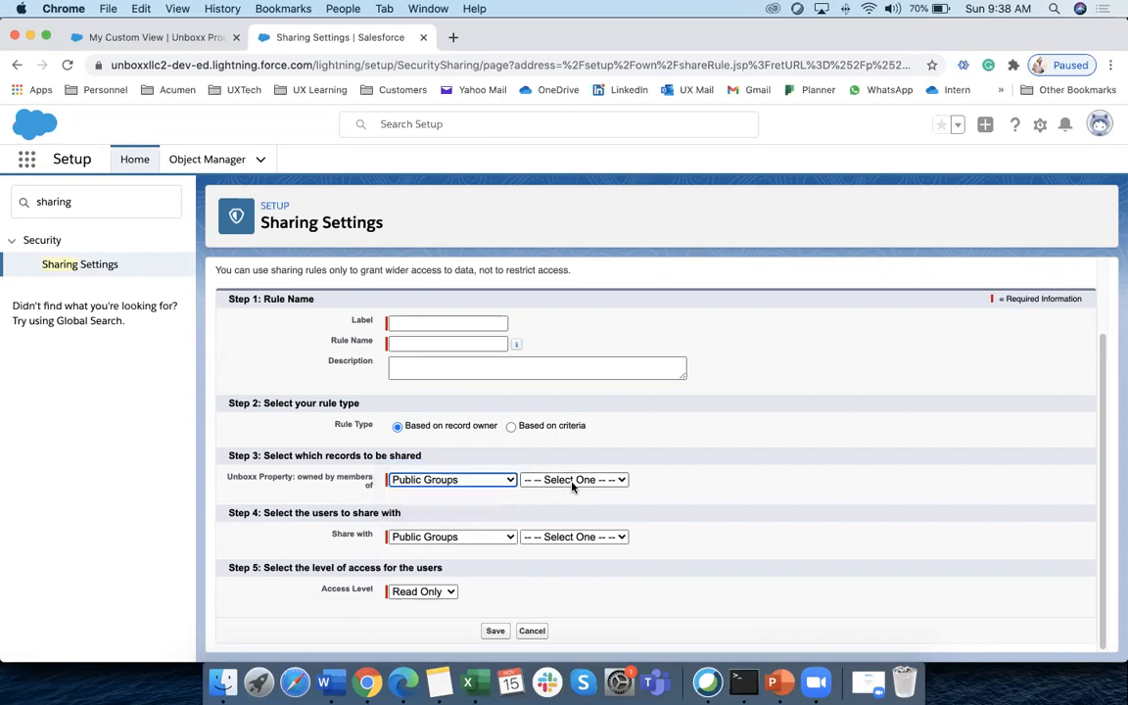
pyautogui.click(573, 481)
pyautogui.click(774, 485)
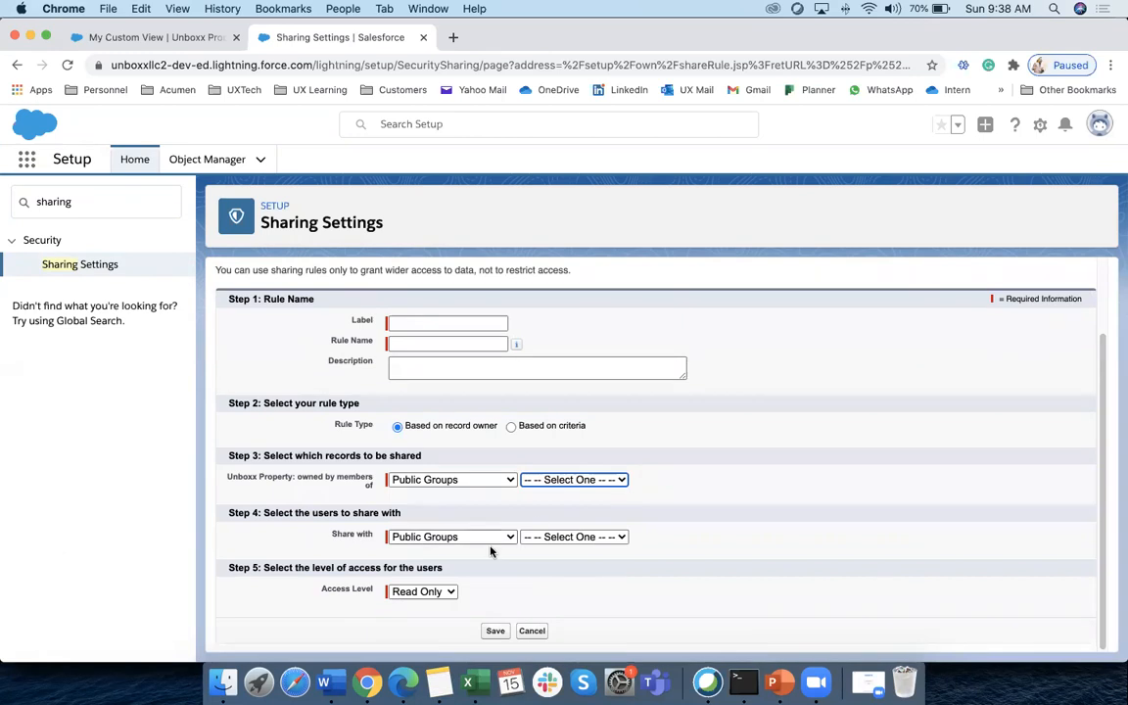
# Set Share with to Roles and browse the role list without picking one
pyautogui.click(469, 536)
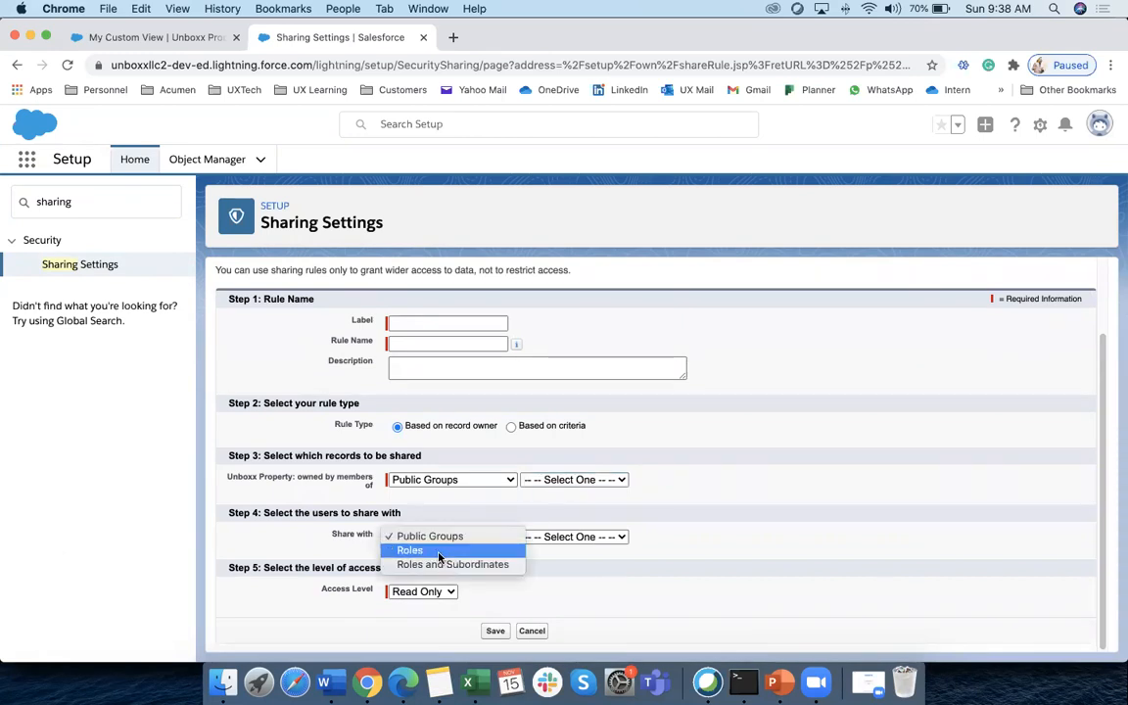
pyautogui.click(445, 551)
pyautogui.click(582, 537)
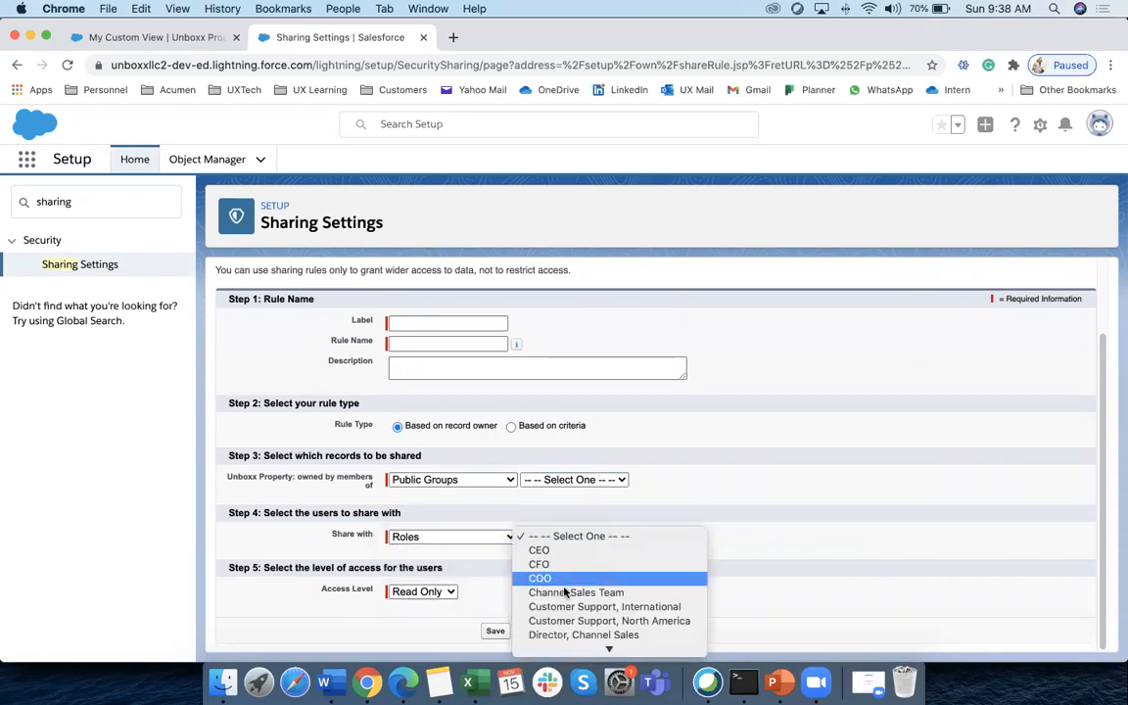
pyautogui.scroll(-3, 626, 602)
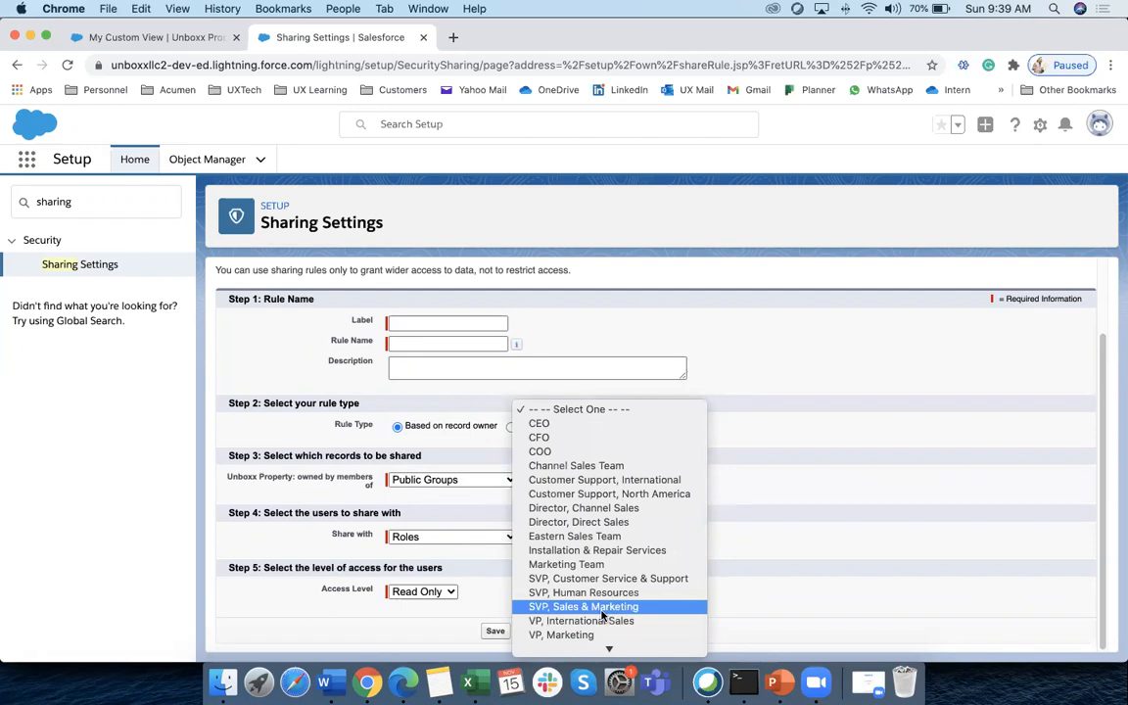
pyautogui.click(772, 525)
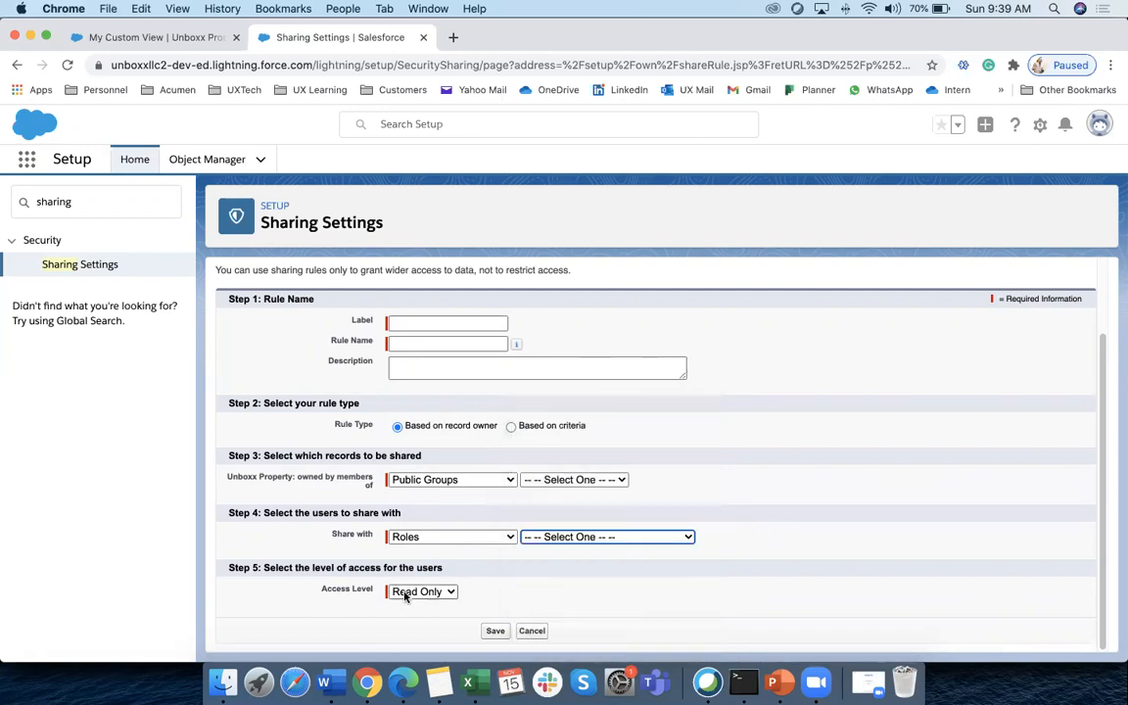
pyautogui.click(395, 591)
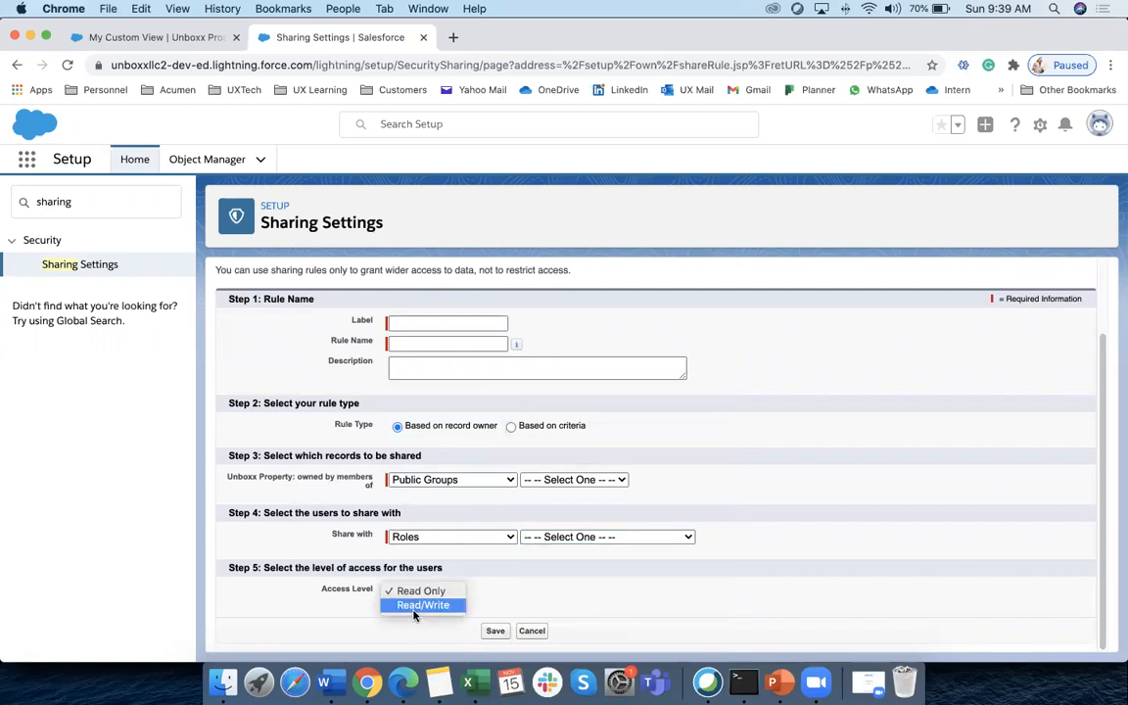
pyautogui.click(415, 607)
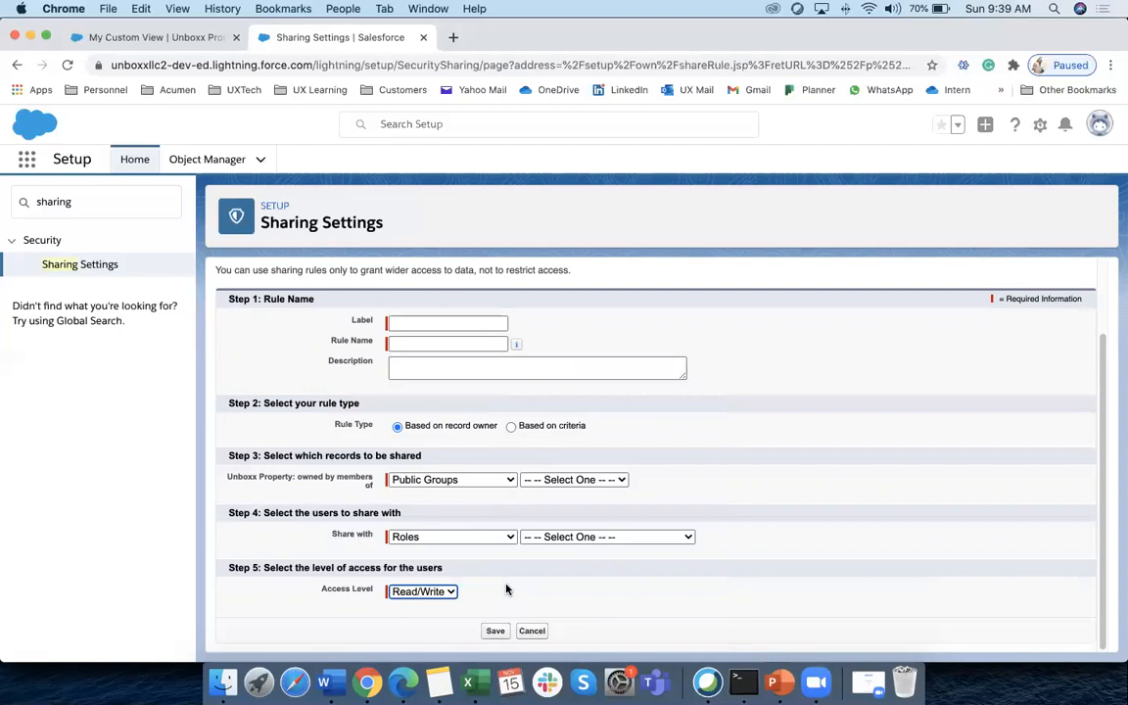
pyautogui.scroll(1, 533, 589)
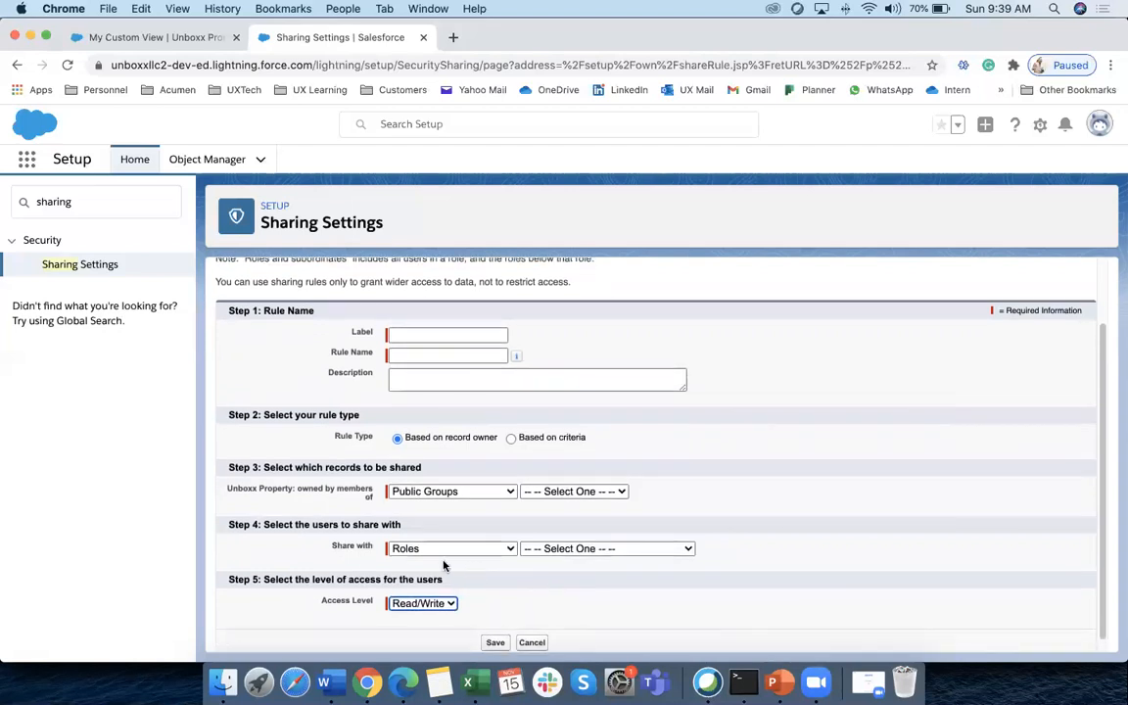
pyautogui.scroll(-1, 447, 565)
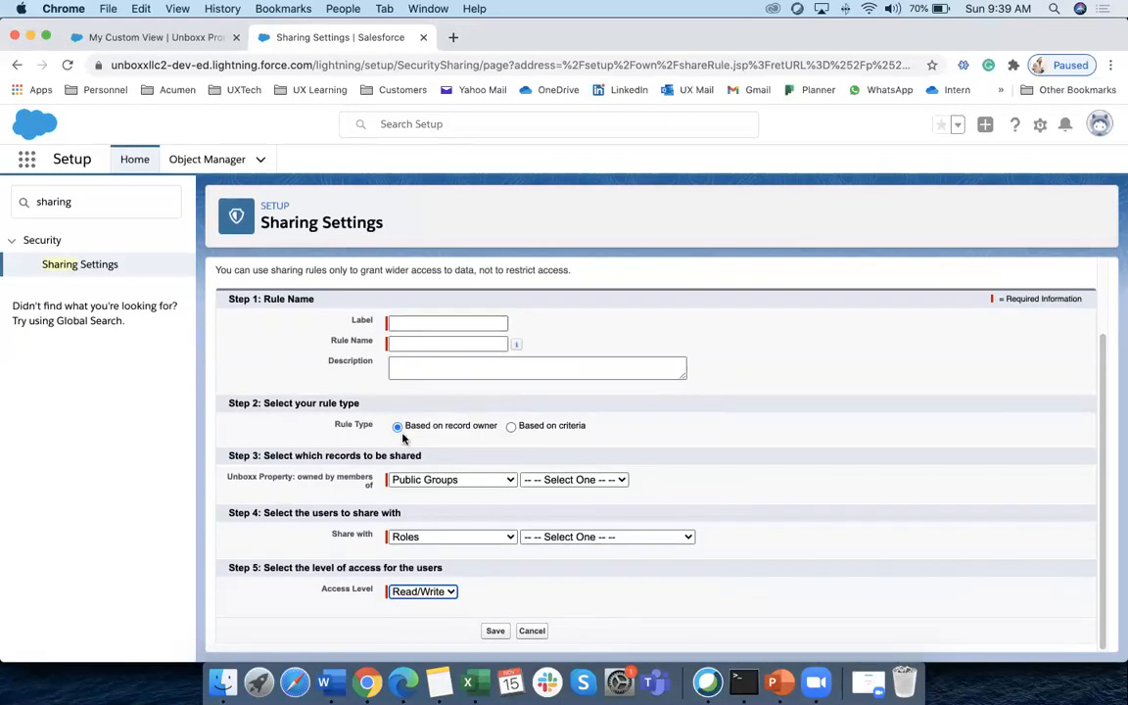
pyautogui.click(506, 539)
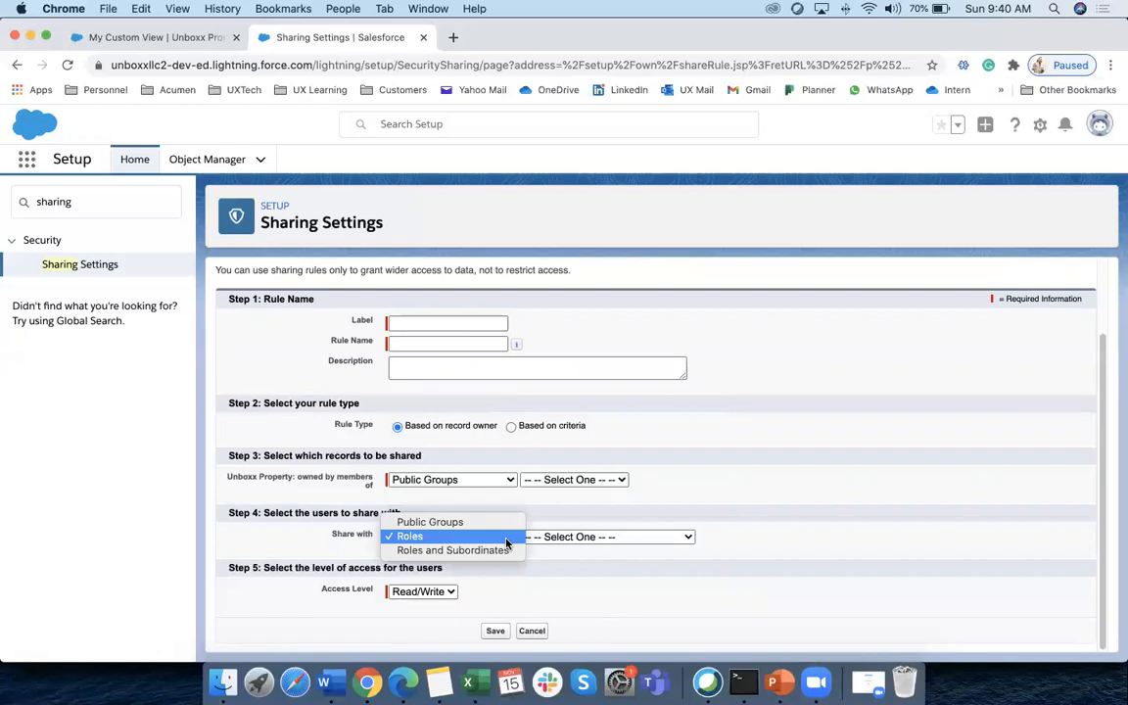
pyautogui.click(511, 478)
pyautogui.click(511, 483)
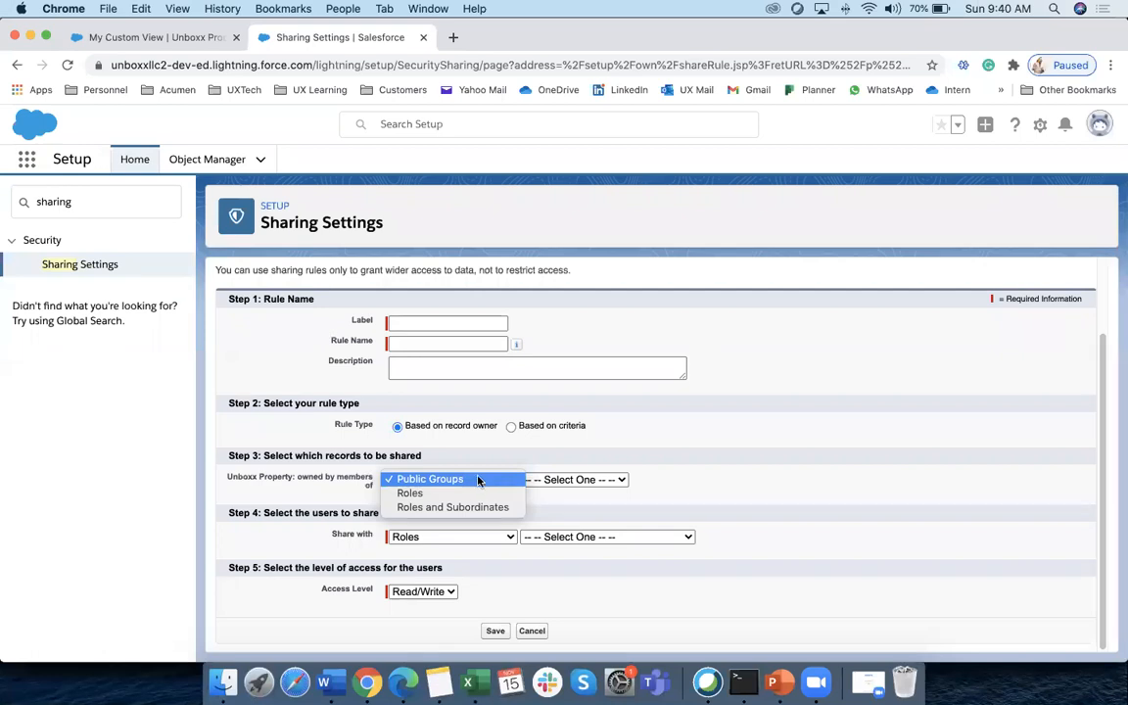
# Open Public Groups via Quick Find 'group' and start a new group labelled Group-20165
pyautogui.click(92, 200)
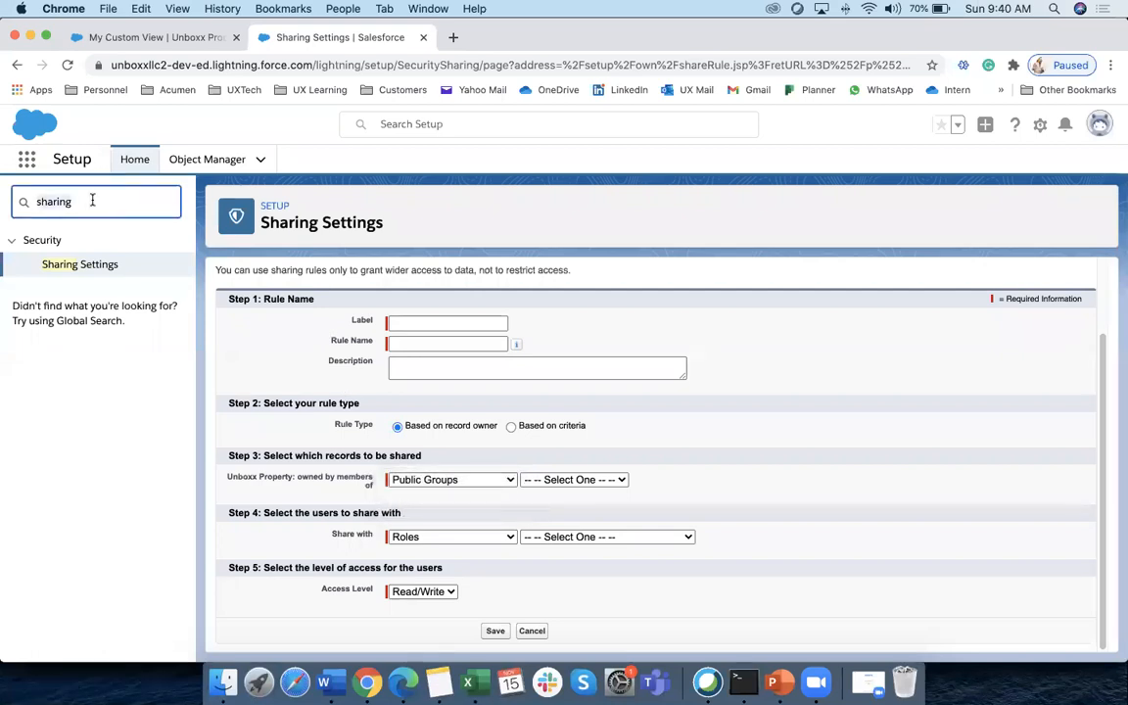
pyautogui.hotkey('ctrl', 'a')
pyautogui.write('group')
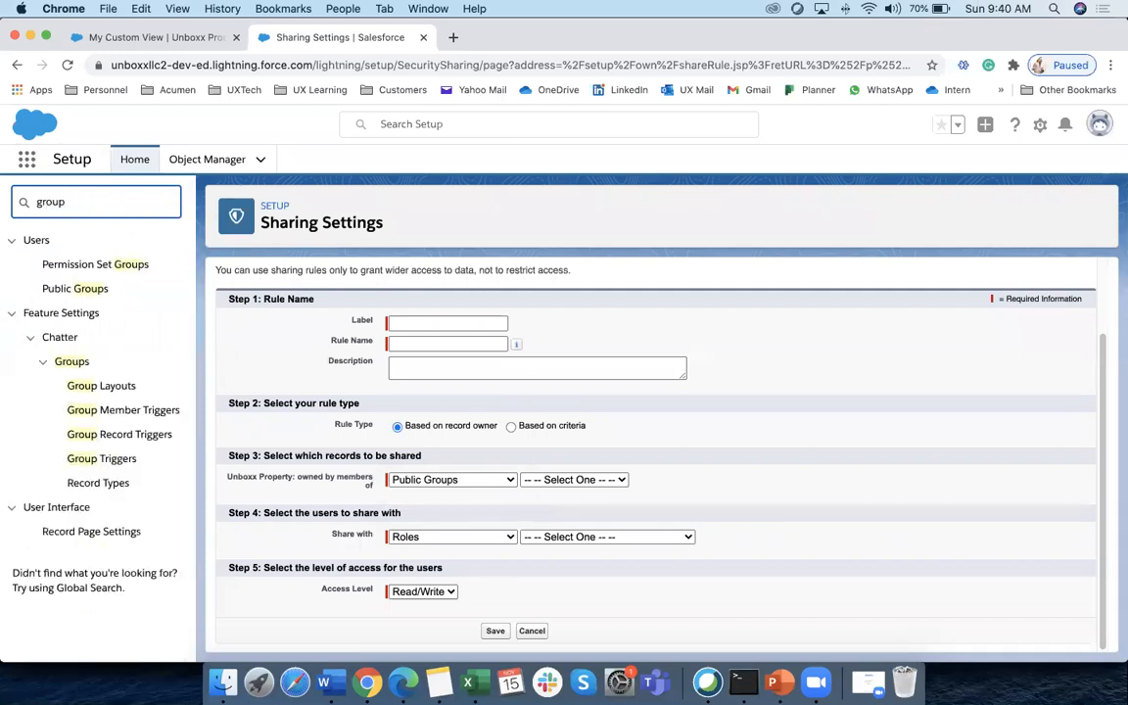
pyautogui.click(83, 288)
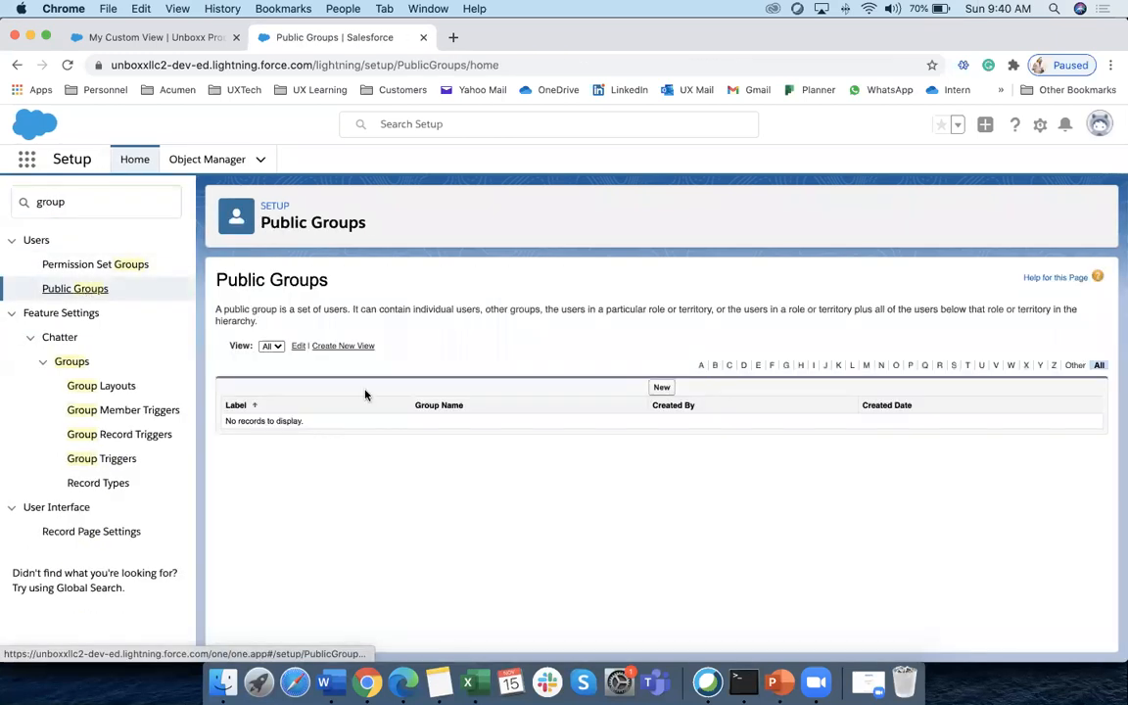
pyautogui.click(662, 387)
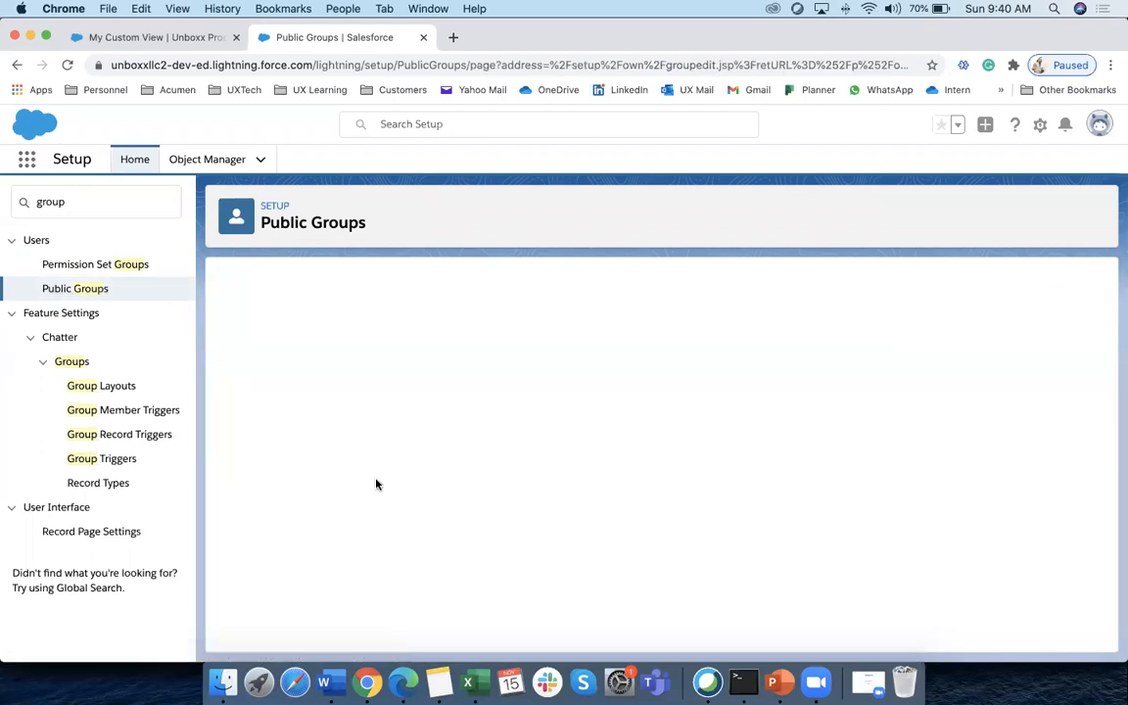
pyautogui.click(410, 372)
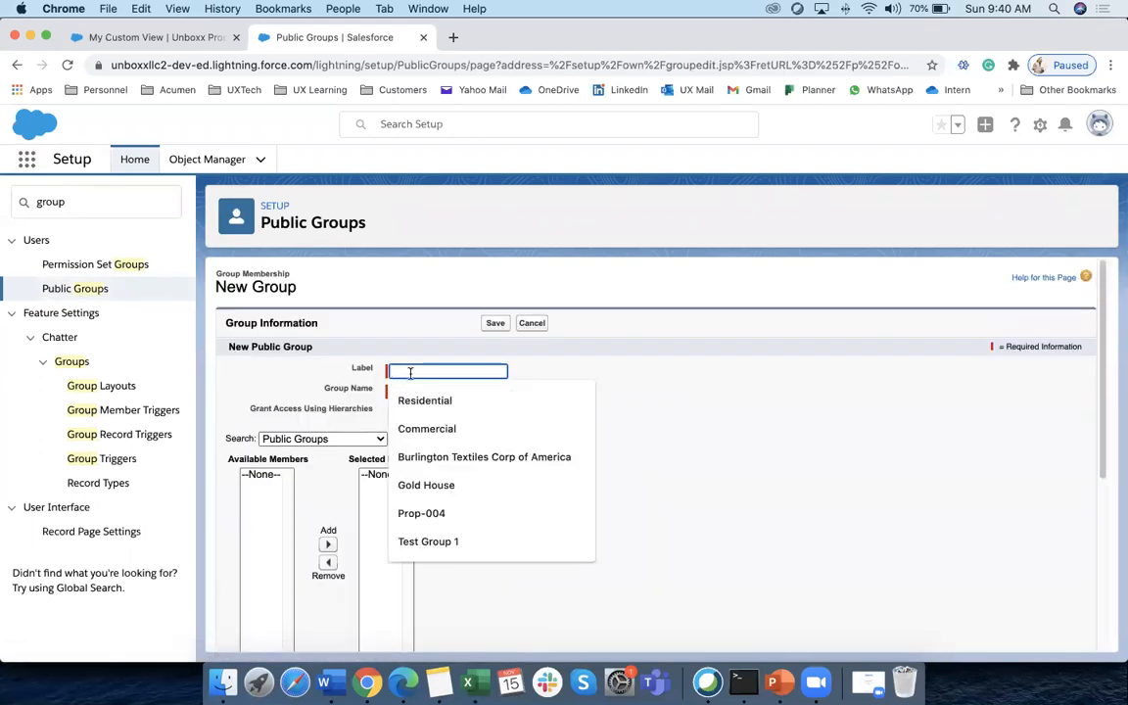
pyautogui.write('G')
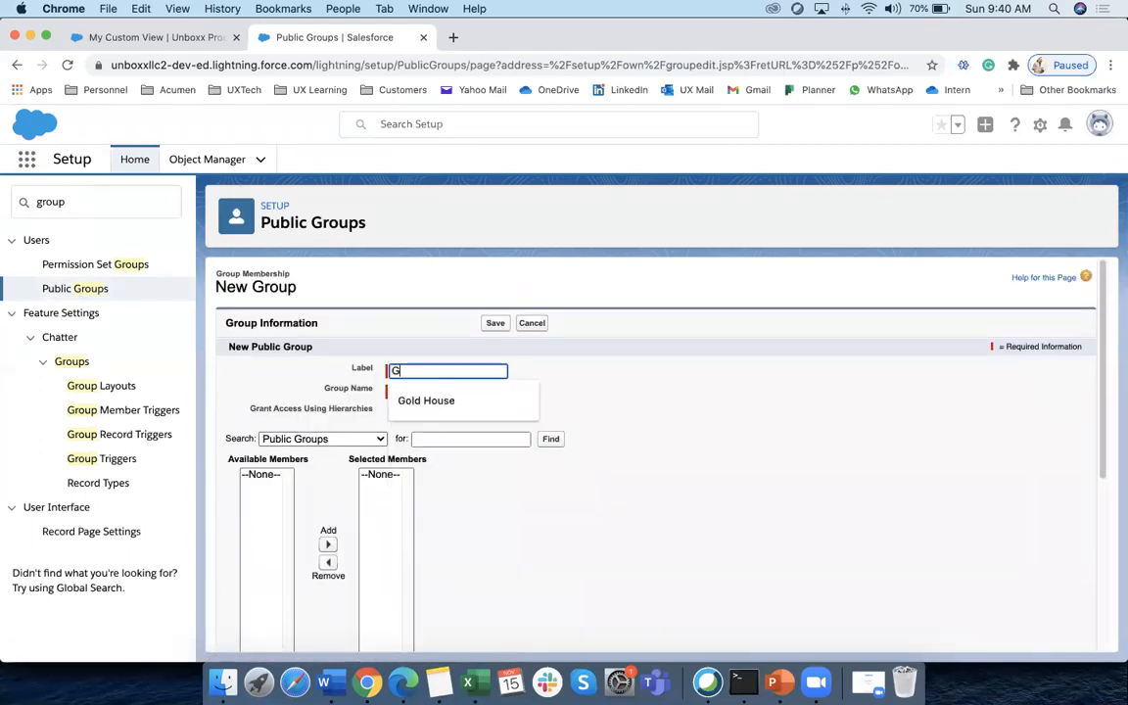
pyautogui.write('roup-20165')
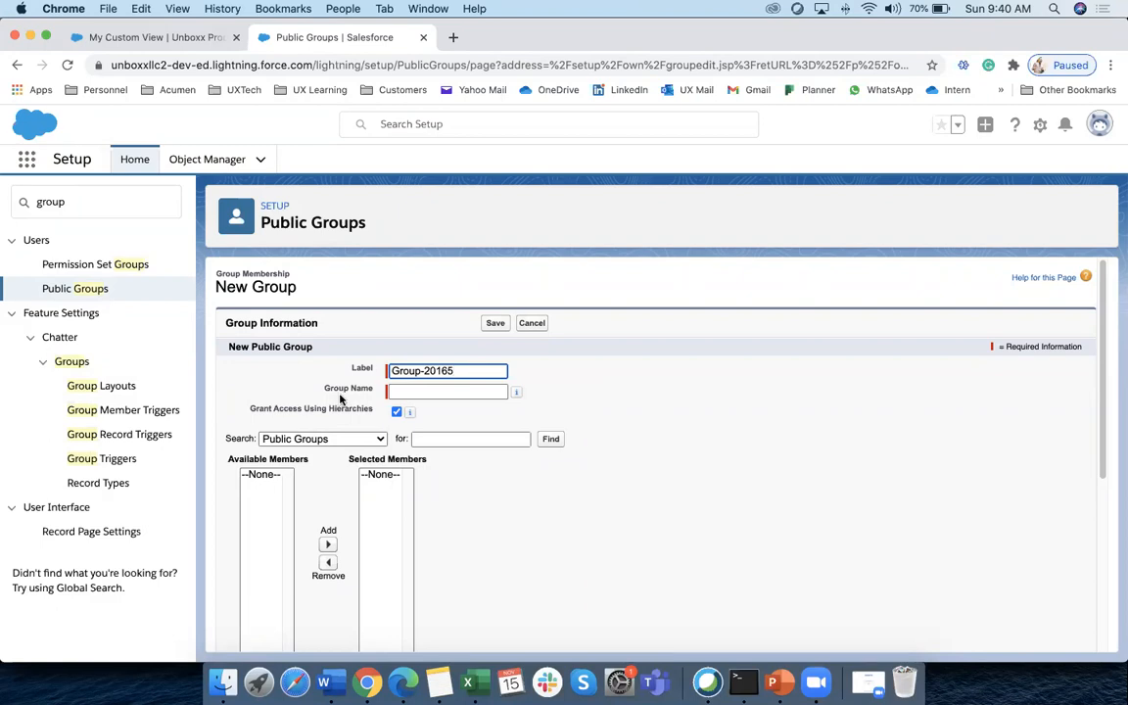
# Add Test User and one other user as members, then save the group
pyautogui.scroll(-3, 269, 342)
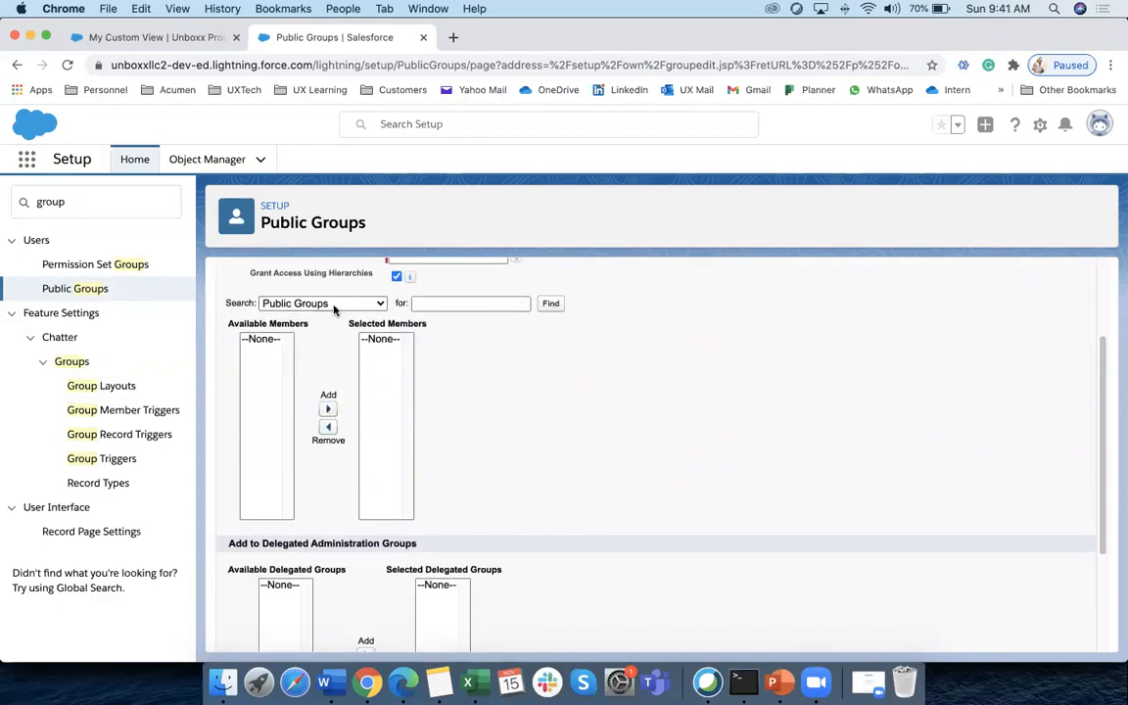
pyautogui.click(369, 303)
pyautogui.click(280, 345)
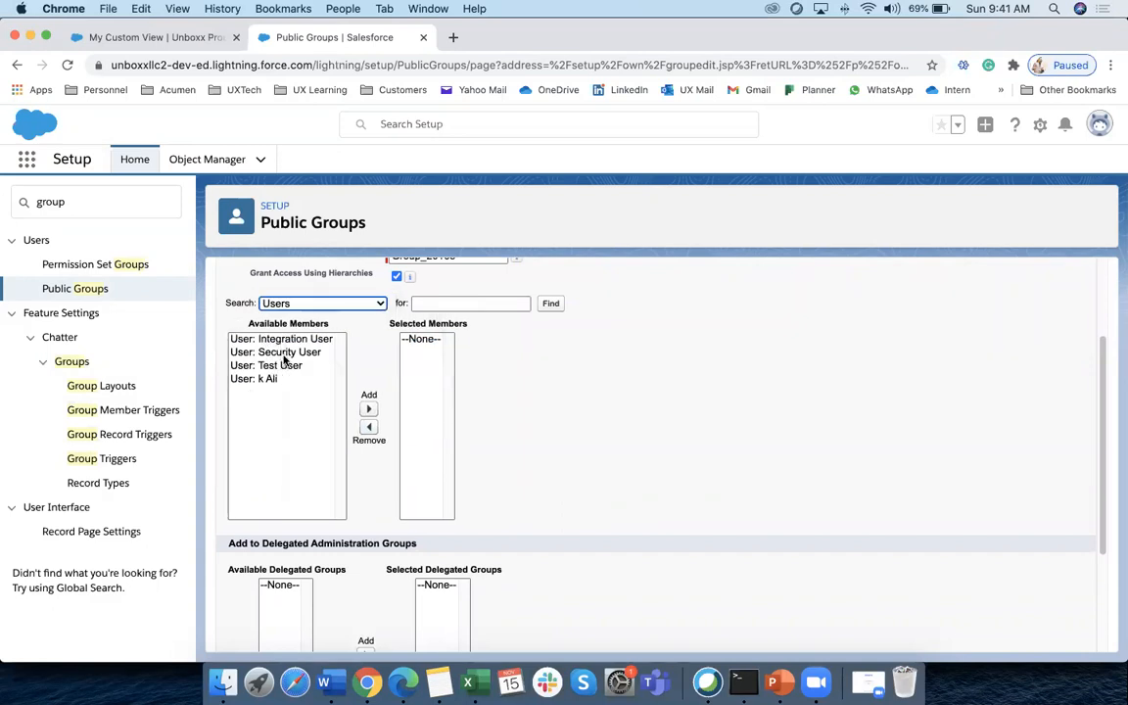
pyautogui.click(282, 367)
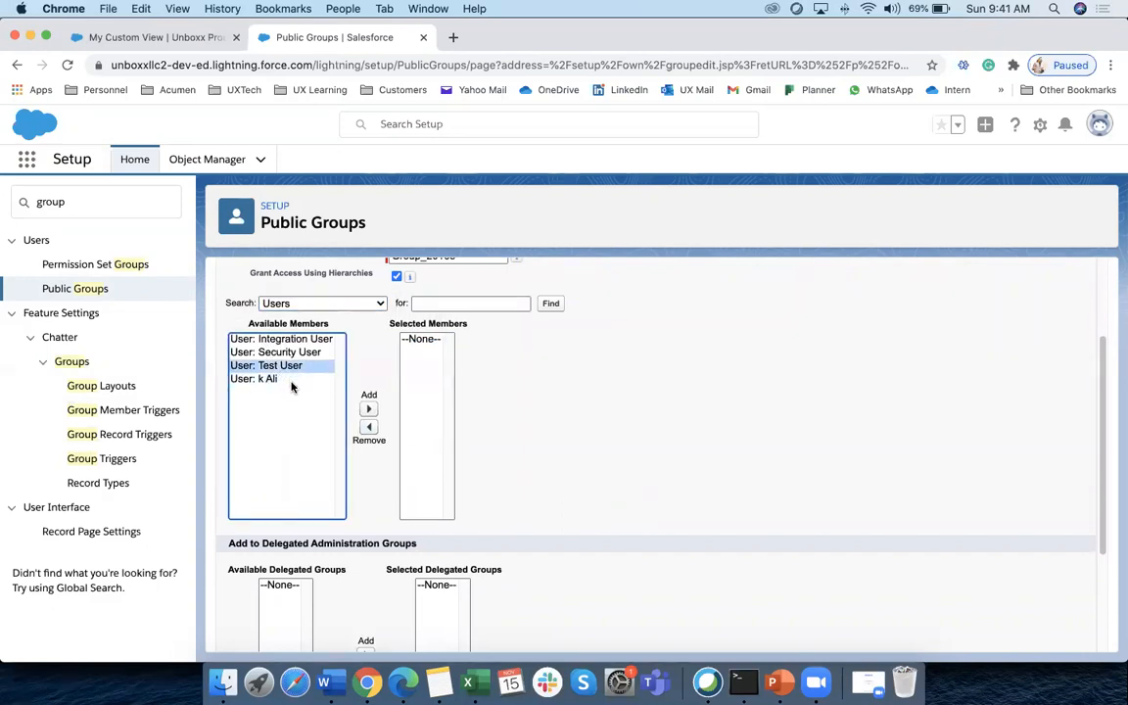
pyautogui.scroll(1, 294, 382)
pyautogui.click(273, 423)
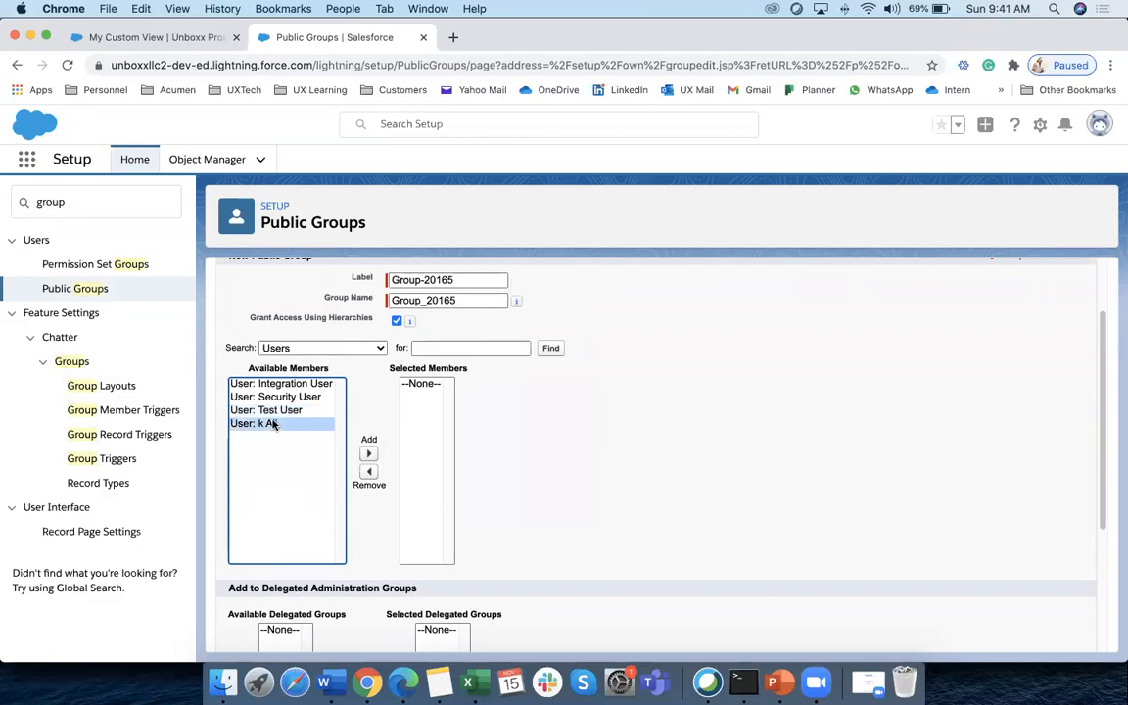
pyautogui.click(368, 453)
pyautogui.click(278, 410)
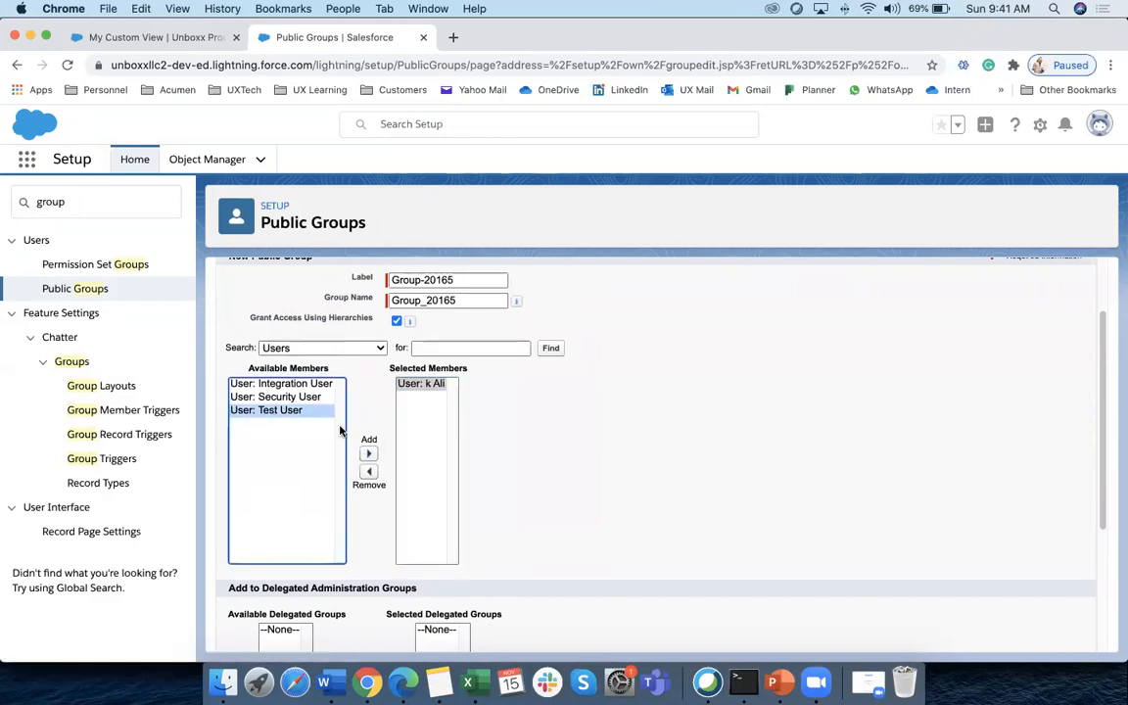
pyautogui.click(368, 453)
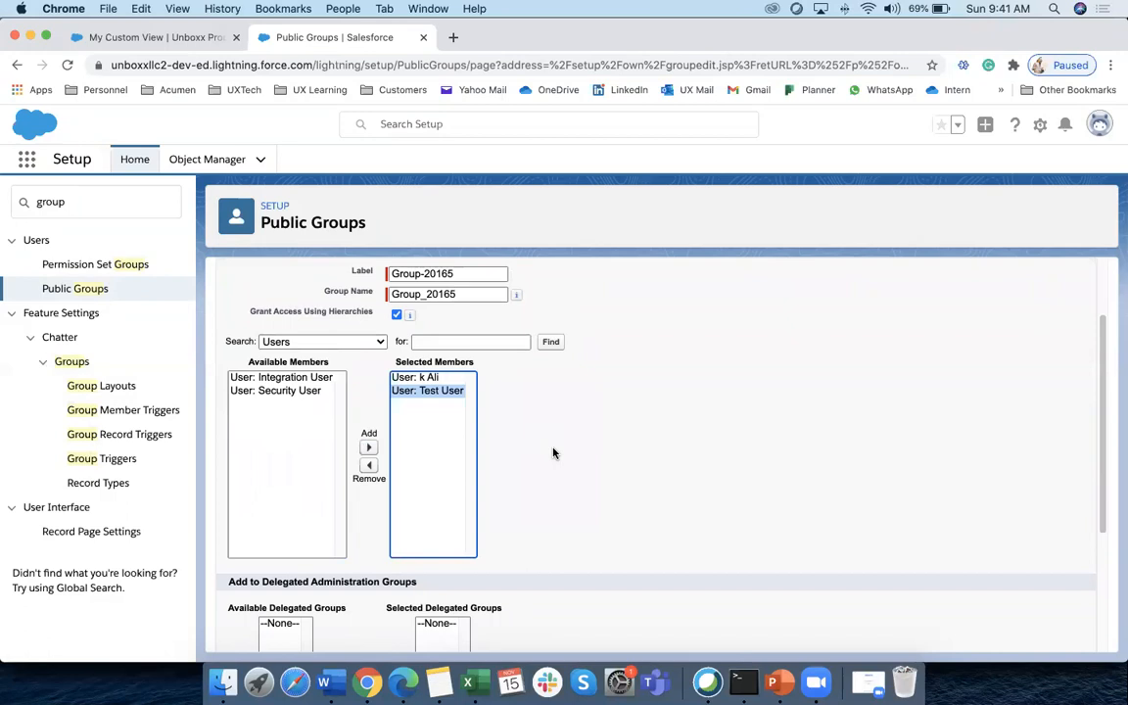
pyautogui.scroll(-5, 554, 454)
pyautogui.click(495, 630)
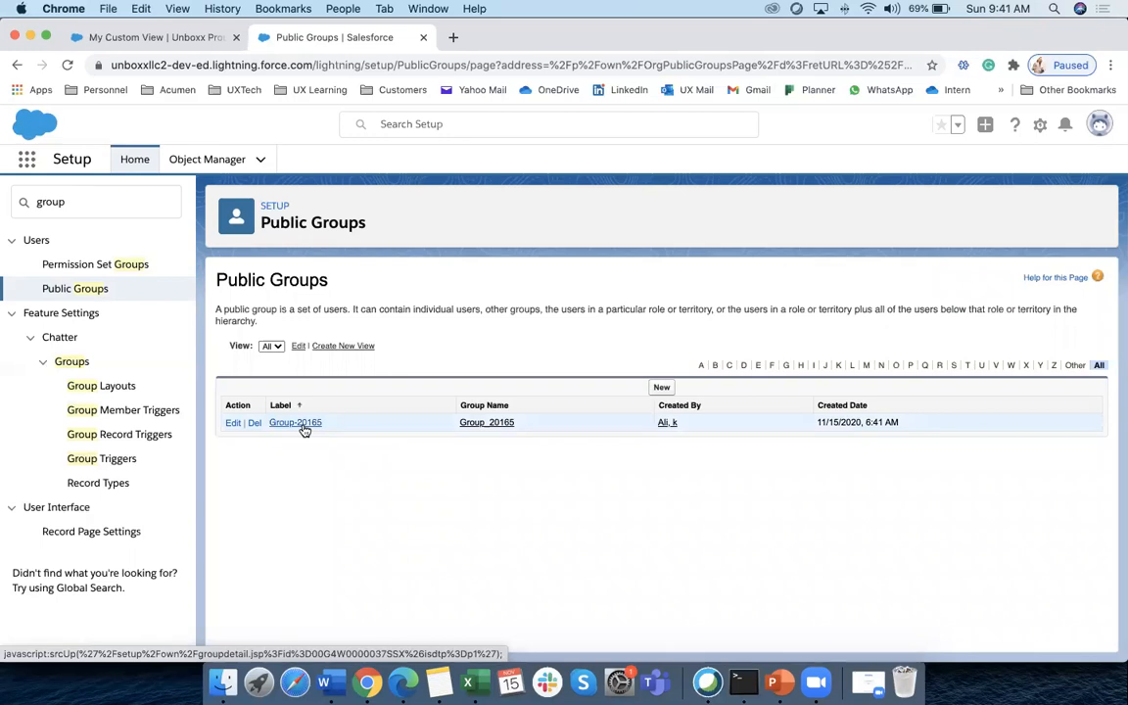
# Focus the Setup Quick Find box once Group-20165 appears in the list
pyautogui.click(76, 204)
# Search Quick Find for 'sharing', open Sharing Settings, and click New for Unboxx Property rules
pyautogui.hotkey('ctrl', 'a')
pyautogui.write('sharing')
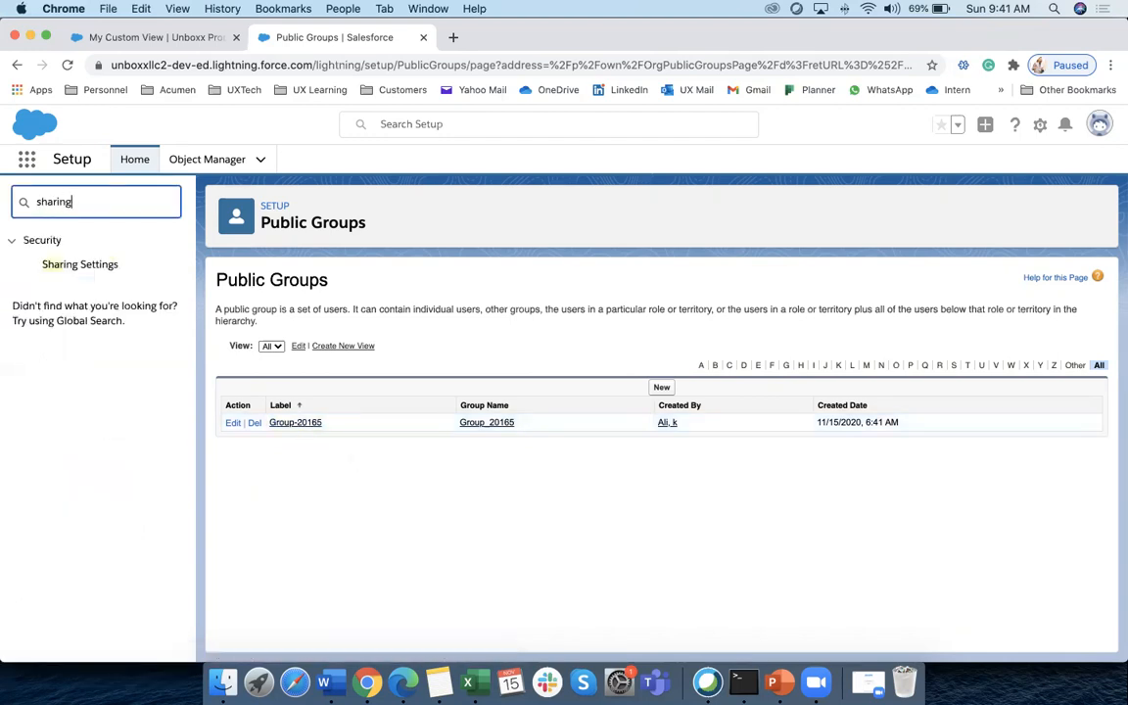
pyautogui.click(80, 263)
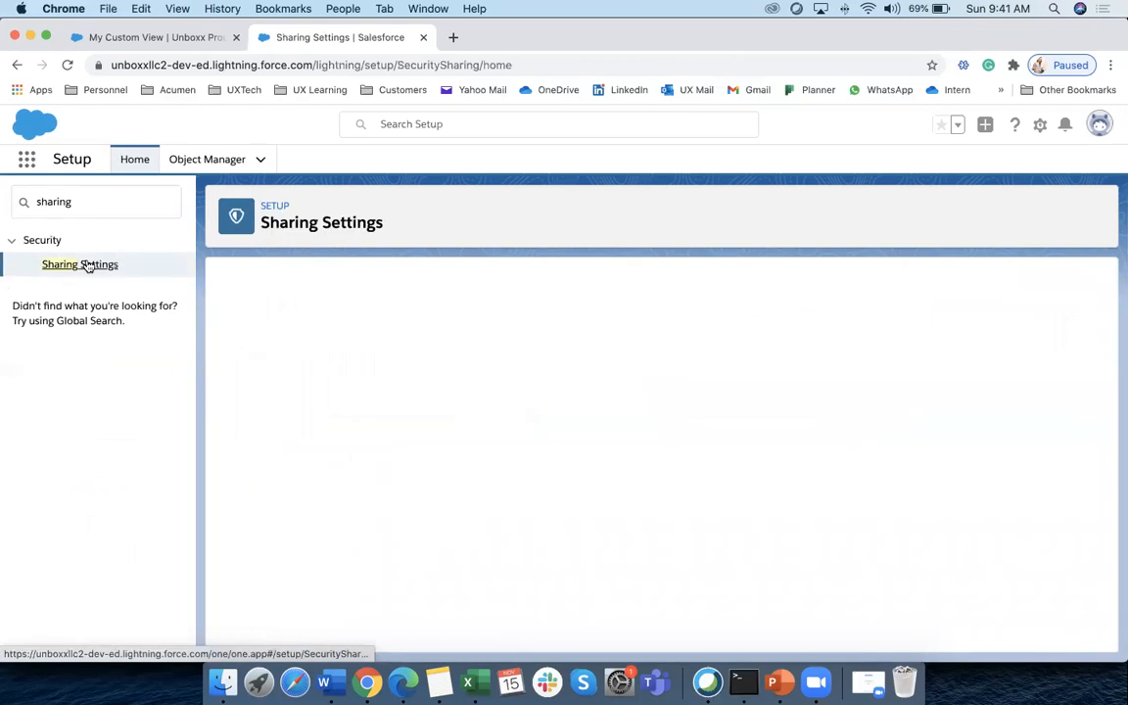
pyautogui.scroll(-5, 353, 509)
pyautogui.scroll(-20, 373, 493)
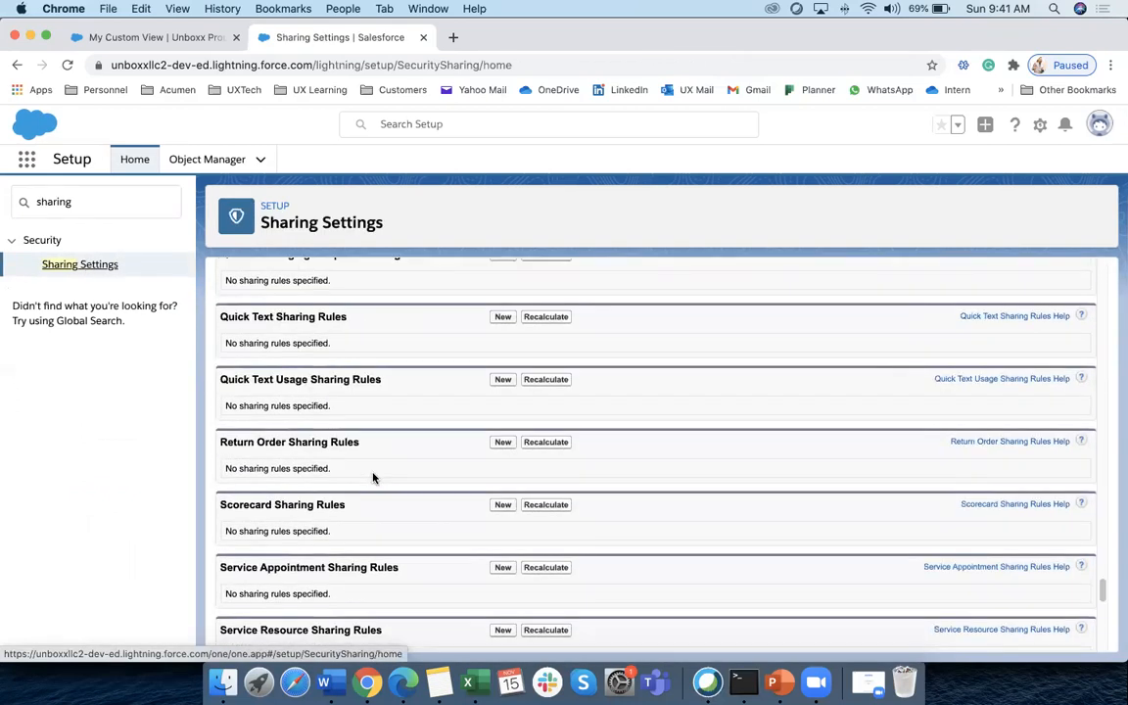
pyautogui.click(502, 587)
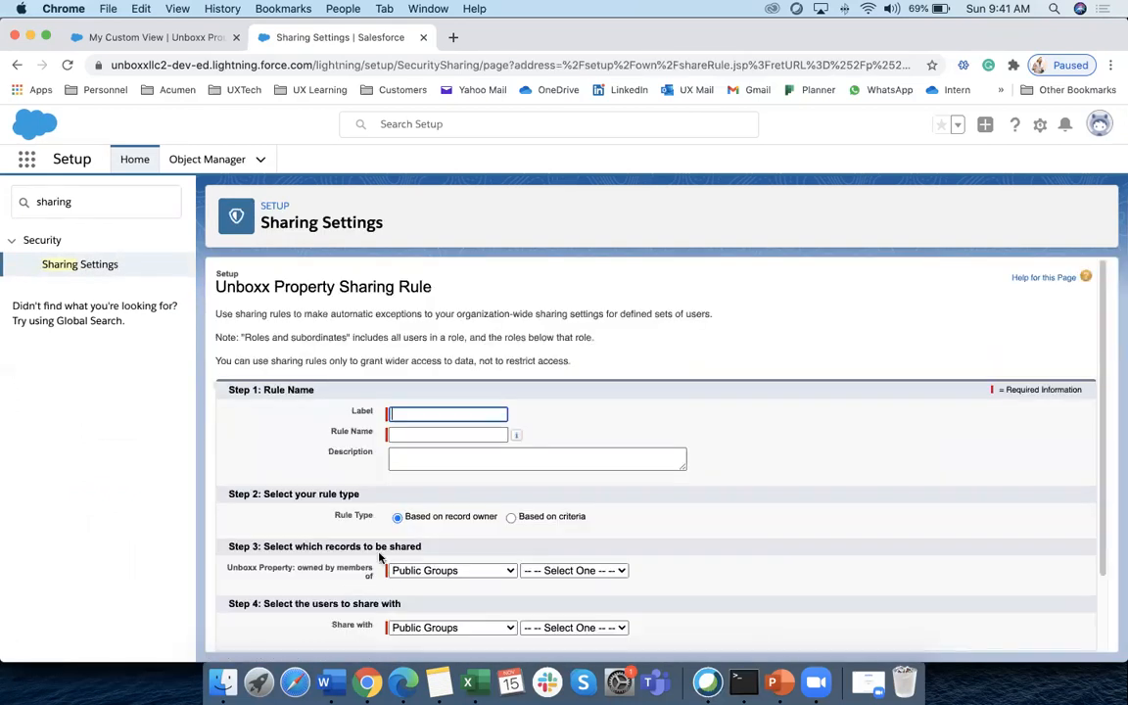
# Share records owned by public group Group-20165 with the All Internal Users public group
pyautogui.scroll(-1, 484, 510)
pyautogui.click(491, 480)
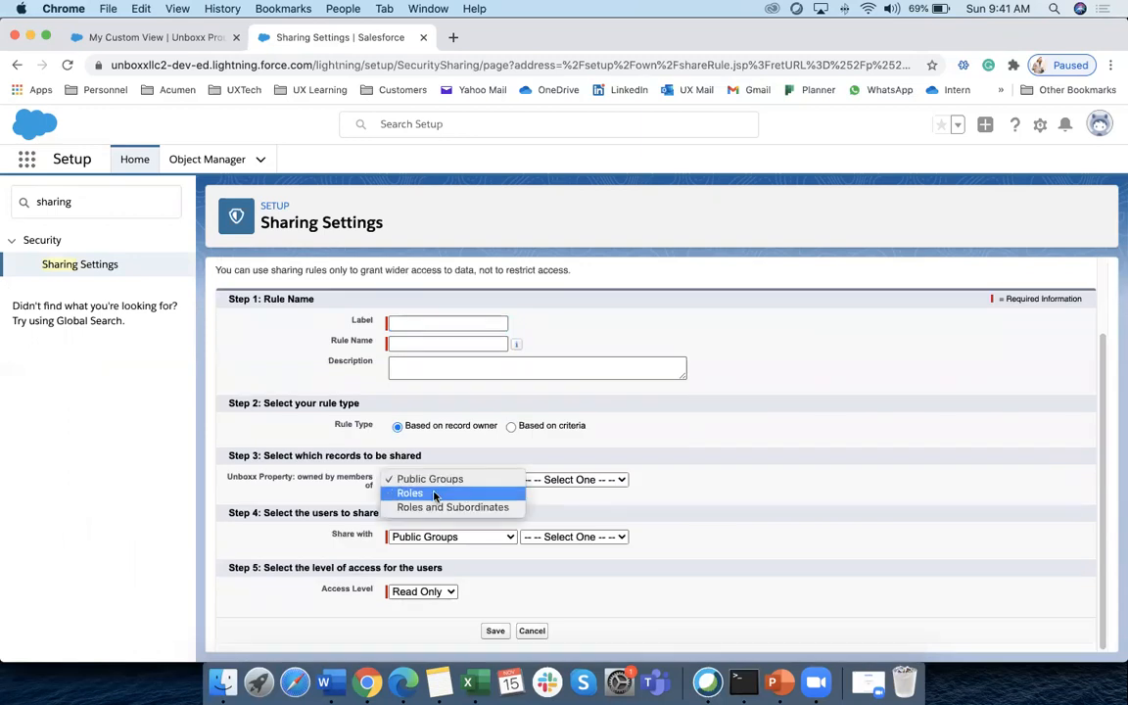
pyautogui.click(487, 480)
pyautogui.click(548, 480)
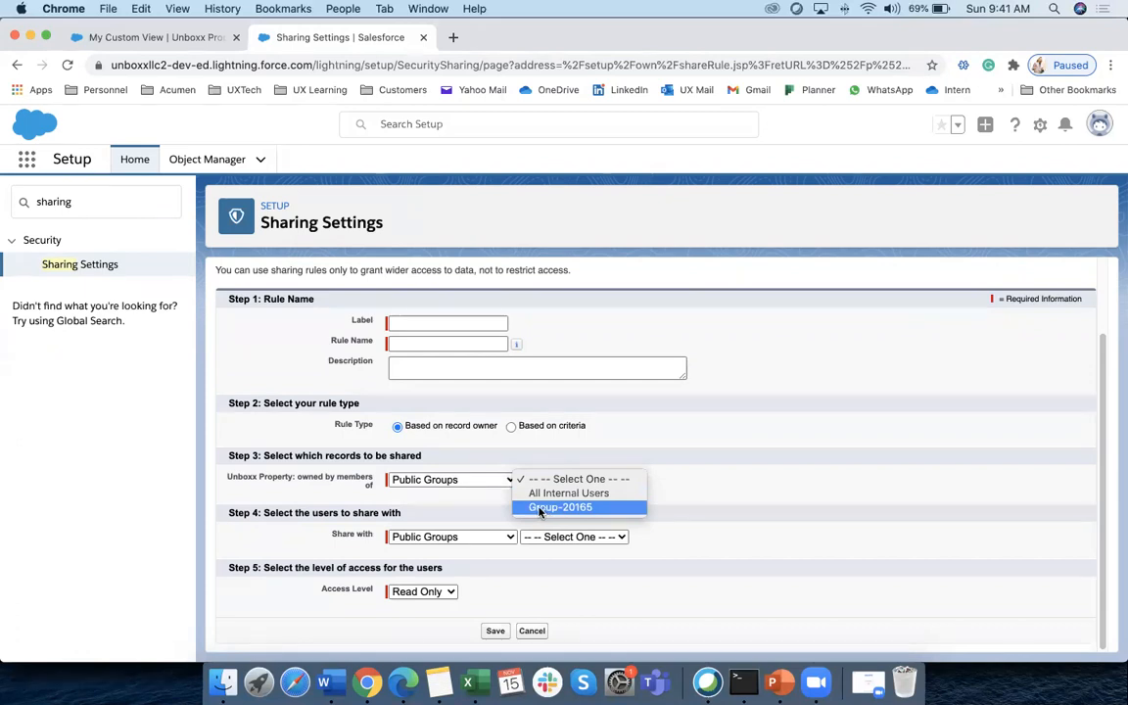
pyautogui.click(540, 509)
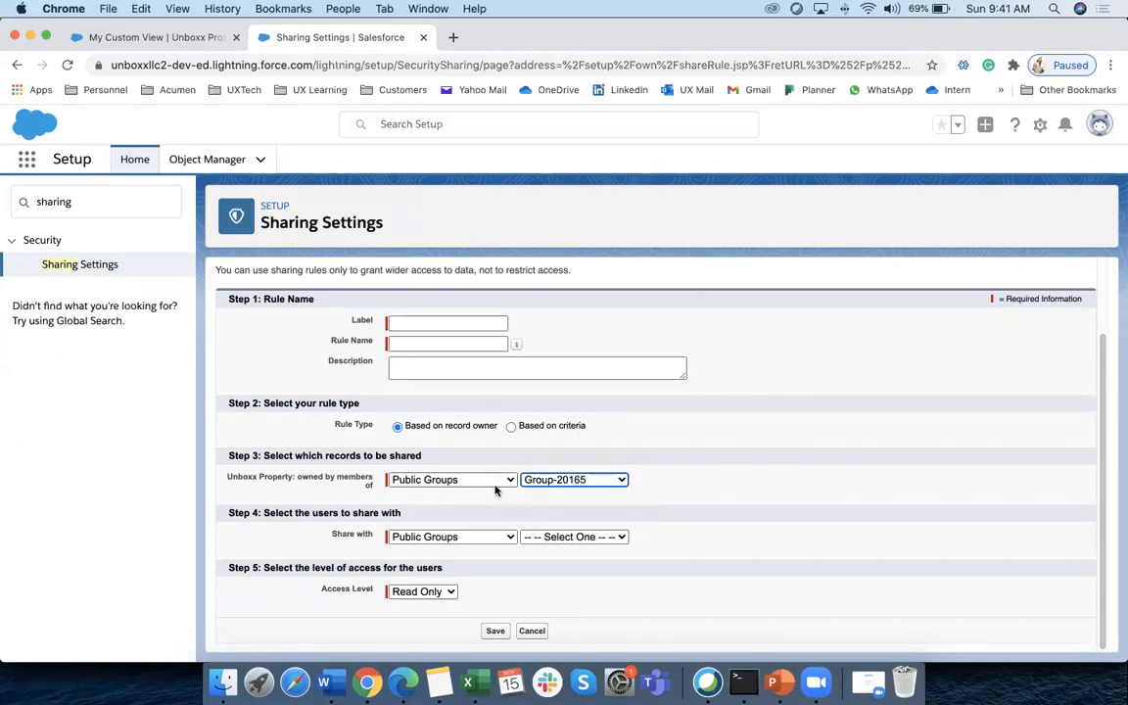
pyautogui.click(508, 538)
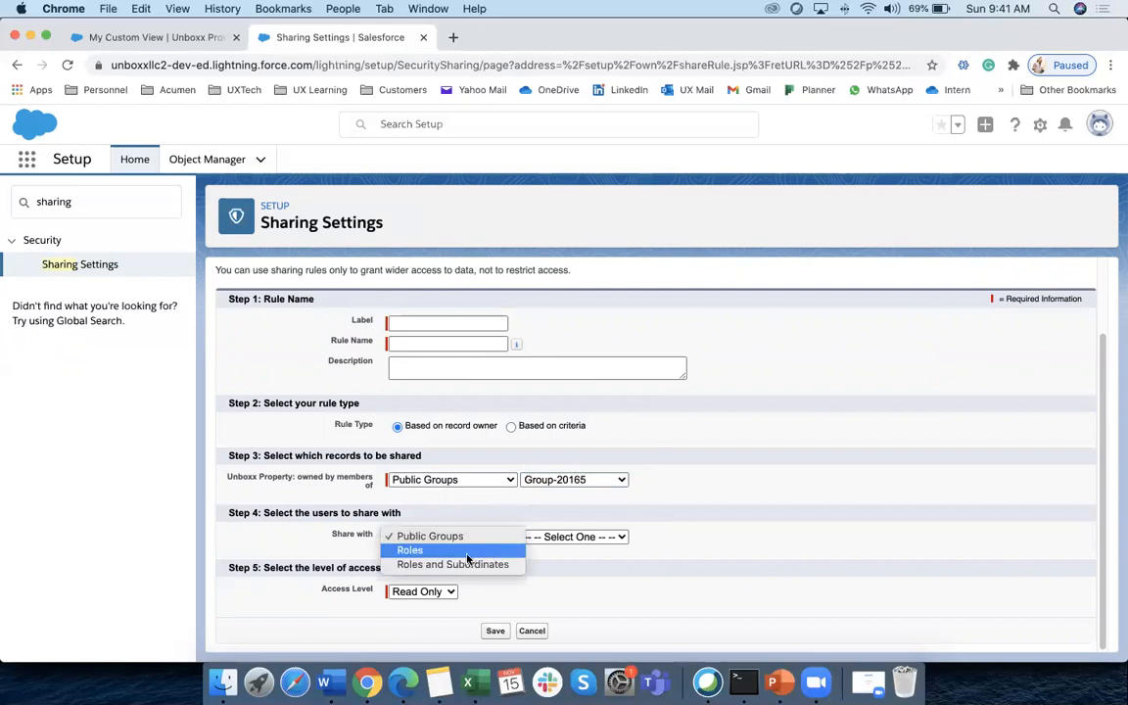
pyautogui.click(467, 559)
pyautogui.click(496, 536)
pyautogui.click(453, 525)
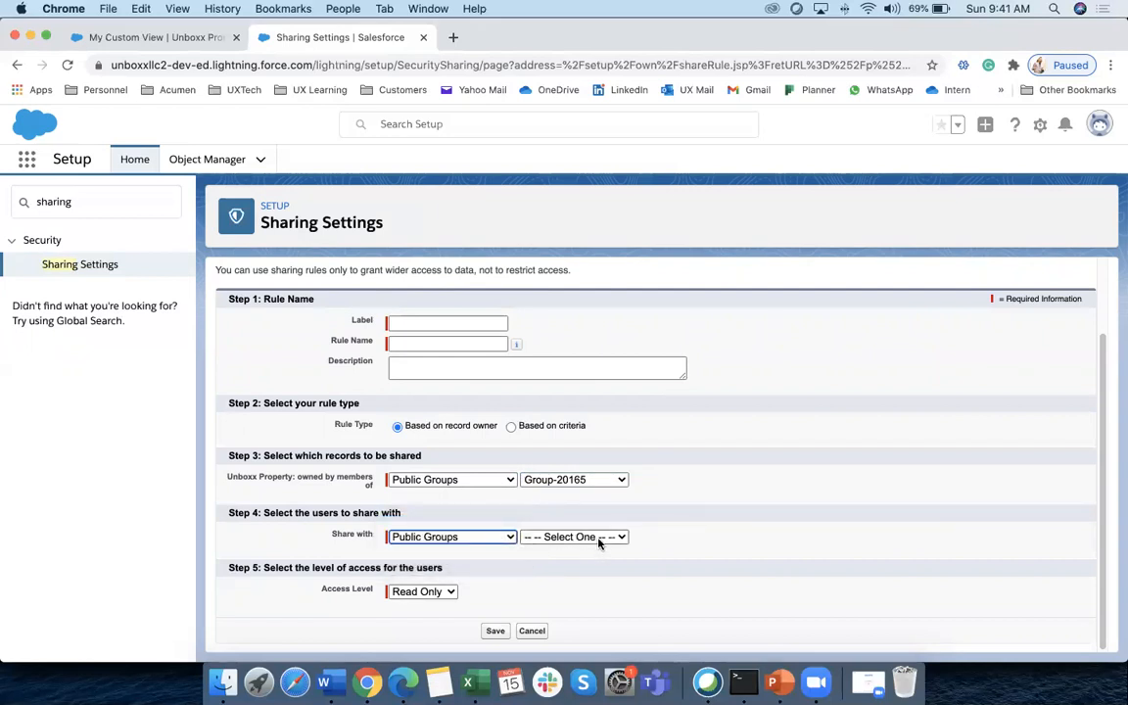
pyautogui.click(599, 538)
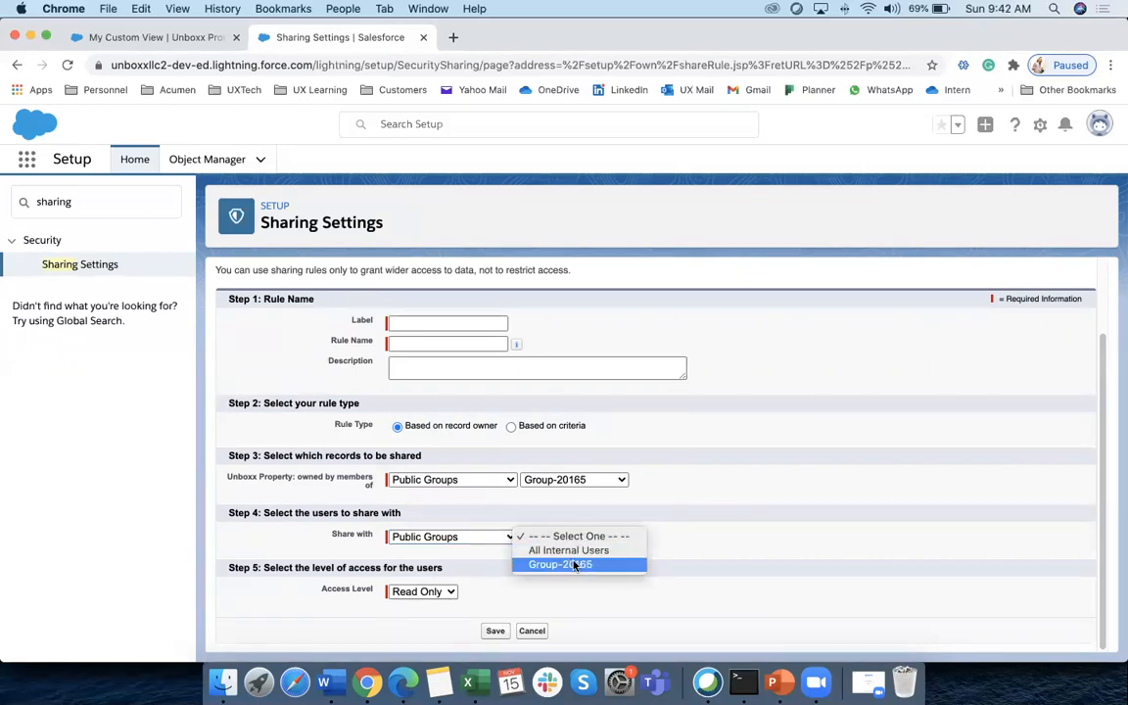
pyautogui.click(576, 551)
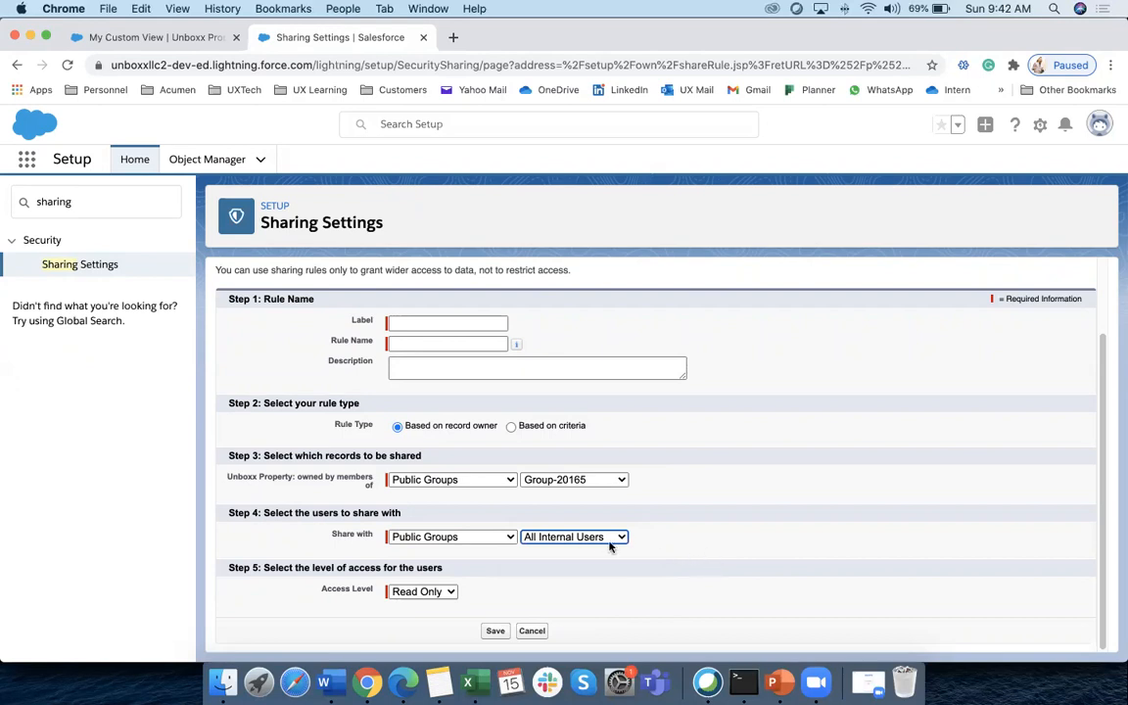
pyautogui.click(671, 545)
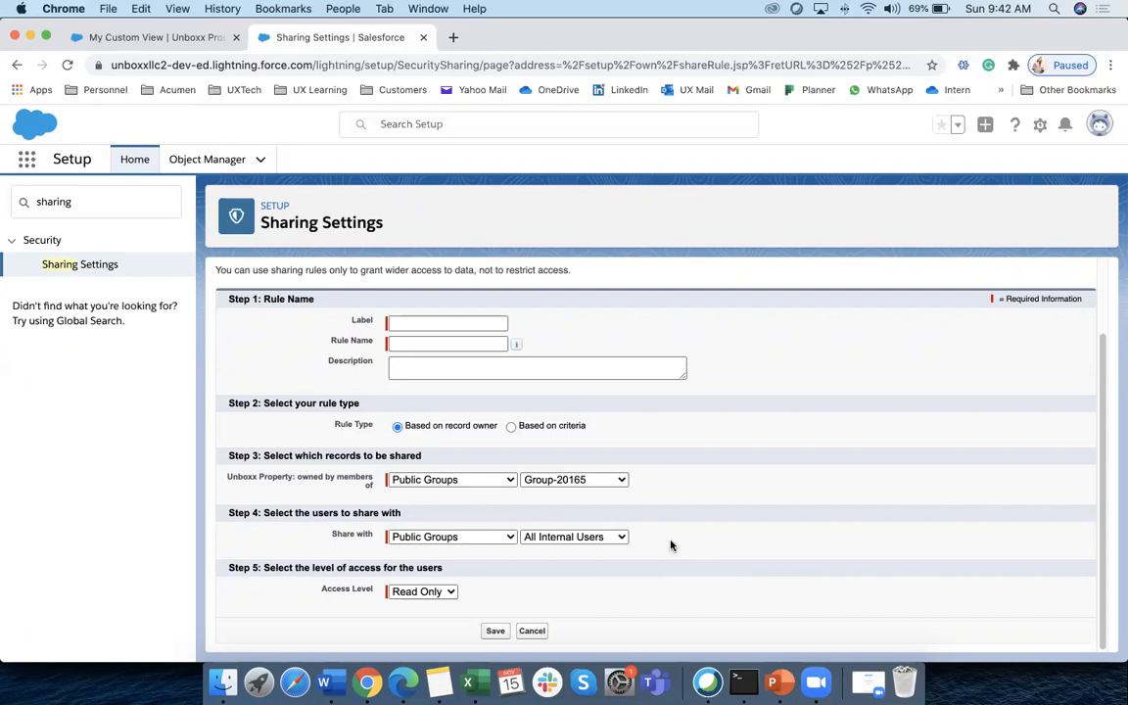
pyautogui.click(446, 593)
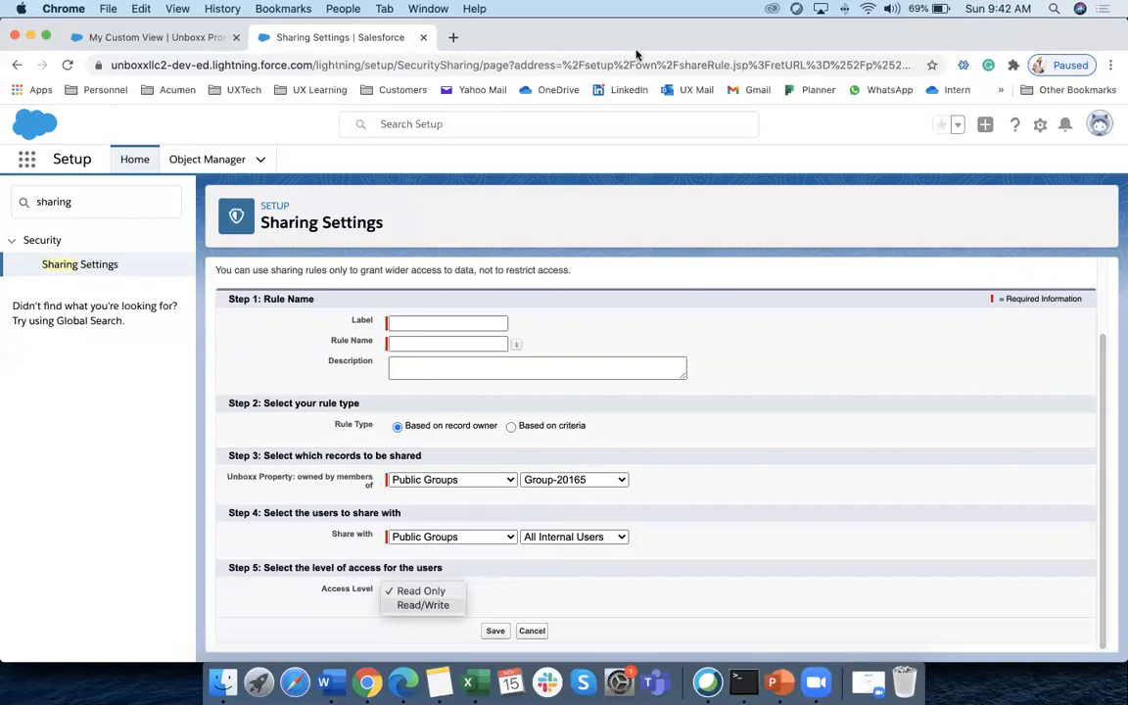
pyautogui.press('Escape')
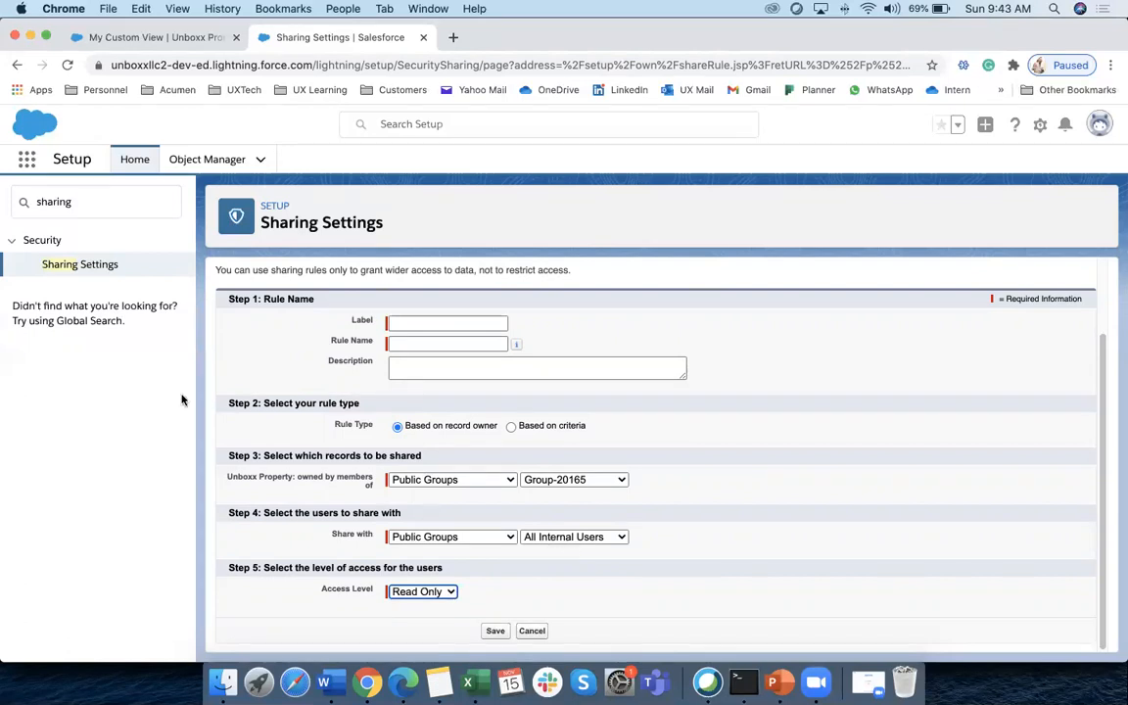
pyautogui.click(90, 202)
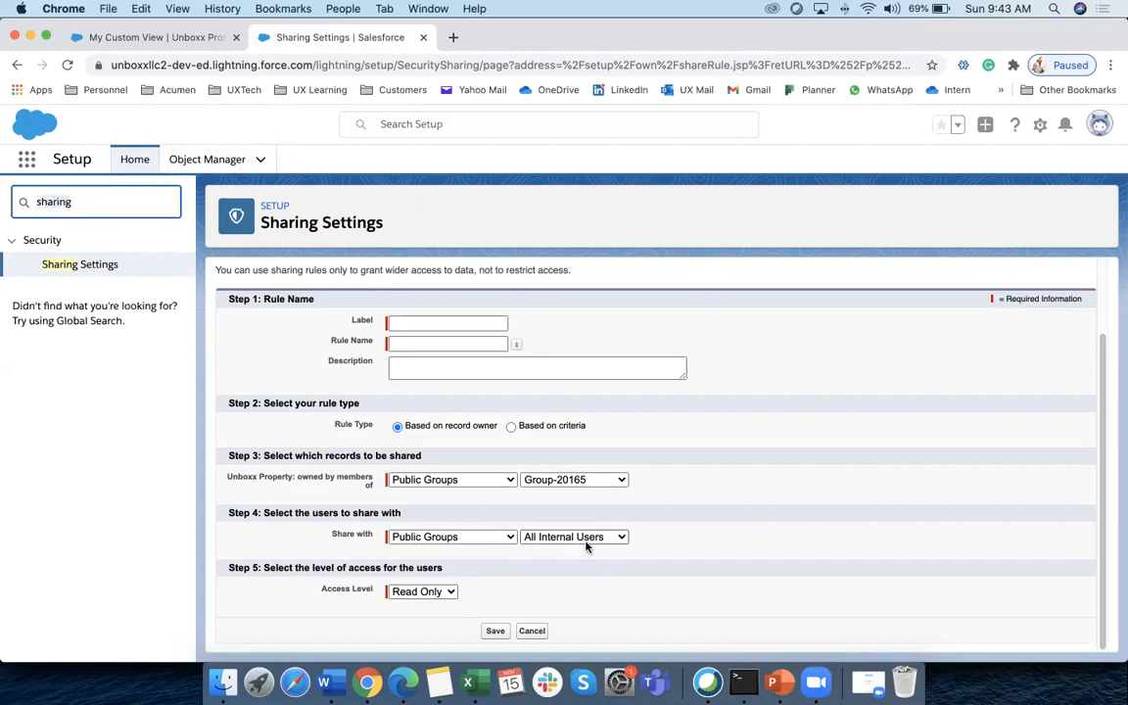
pyautogui.click(136, 156)
# Search Quick Find for 'group', open Public Groups, and start a new public group
pyautogui.click(92, 206)
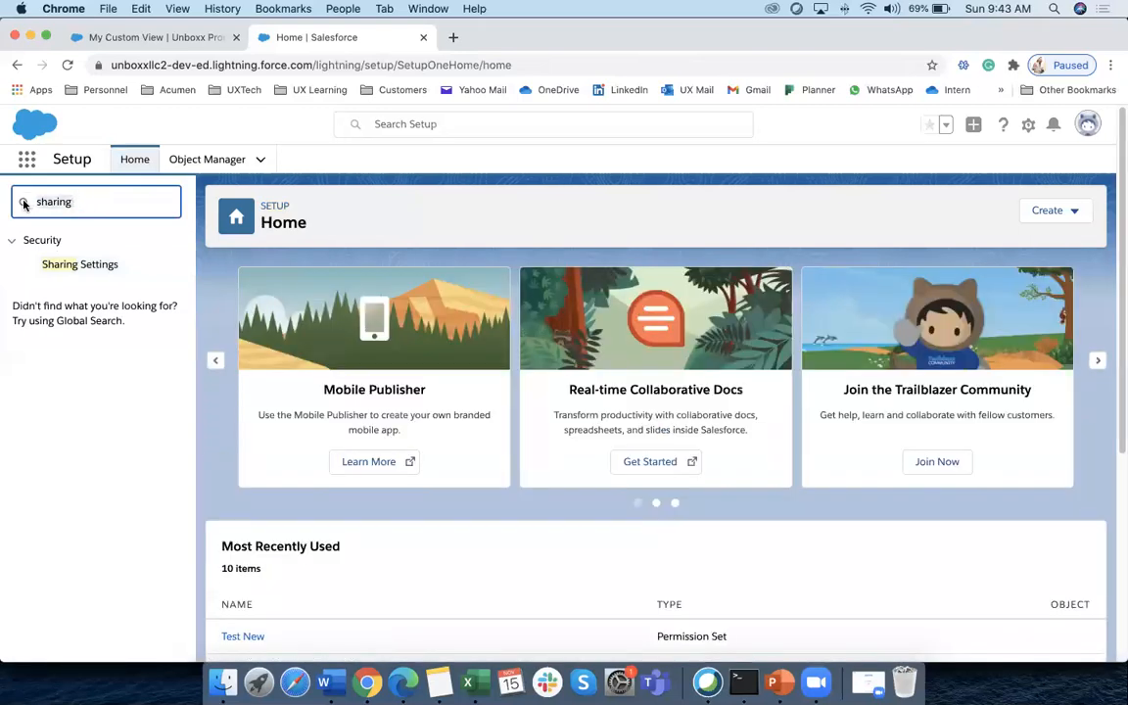
pyautogui.hotkey('ctrl', 'a')
pyautogui.write('group')
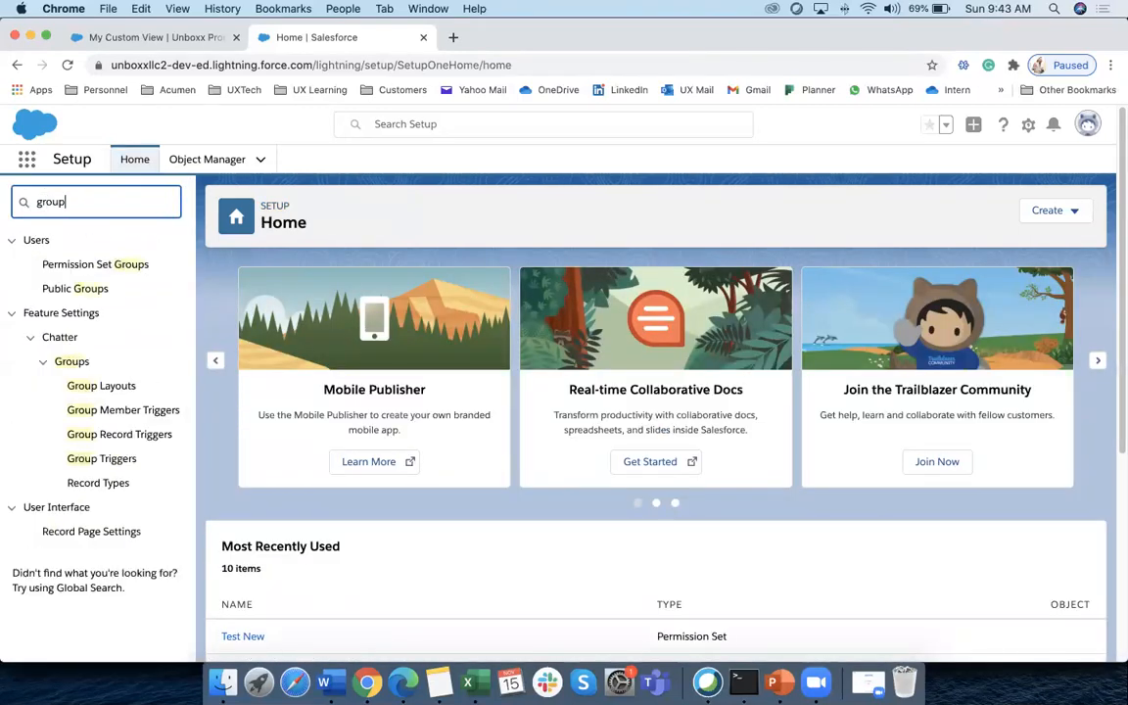
pyautogui.click(69, 294)
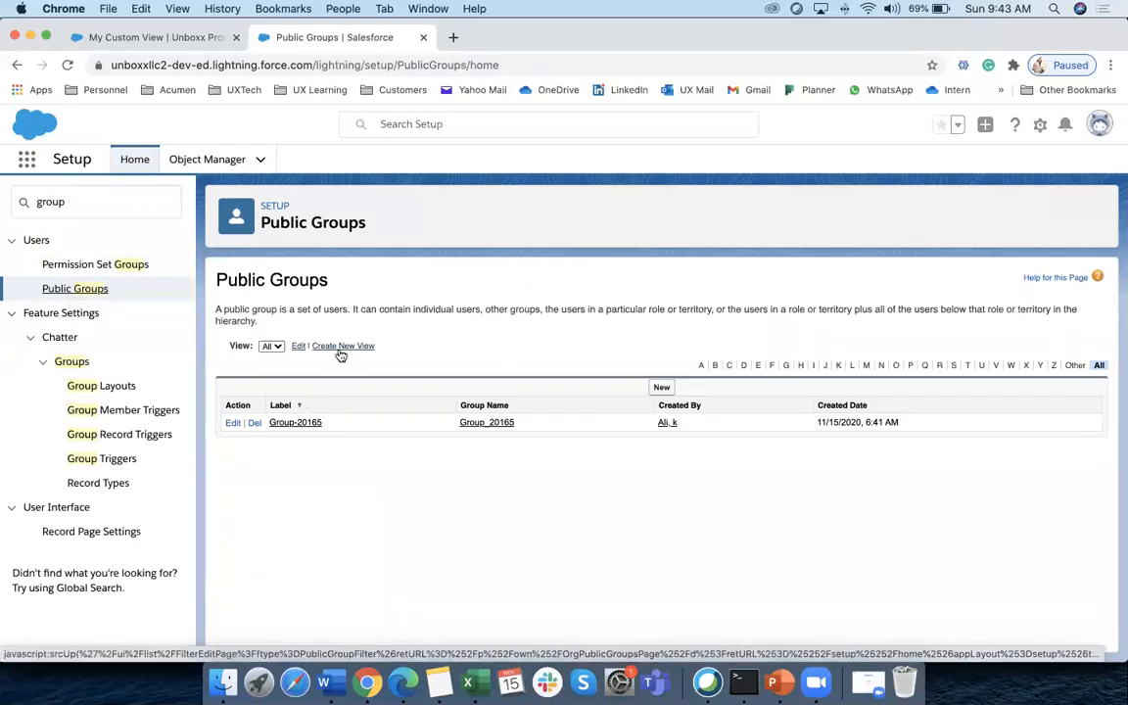
pyautogui.click(661, 386)
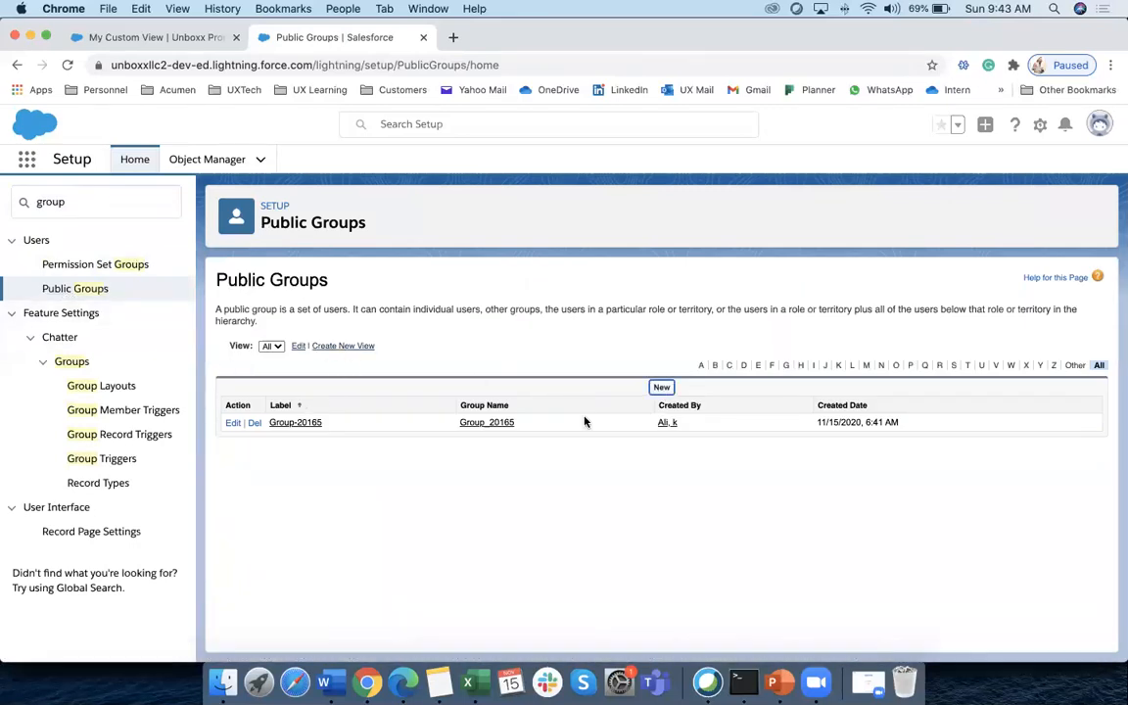
# Label the new group Group-Lead, add Security User as its member, and save
pyautogui.write('G')
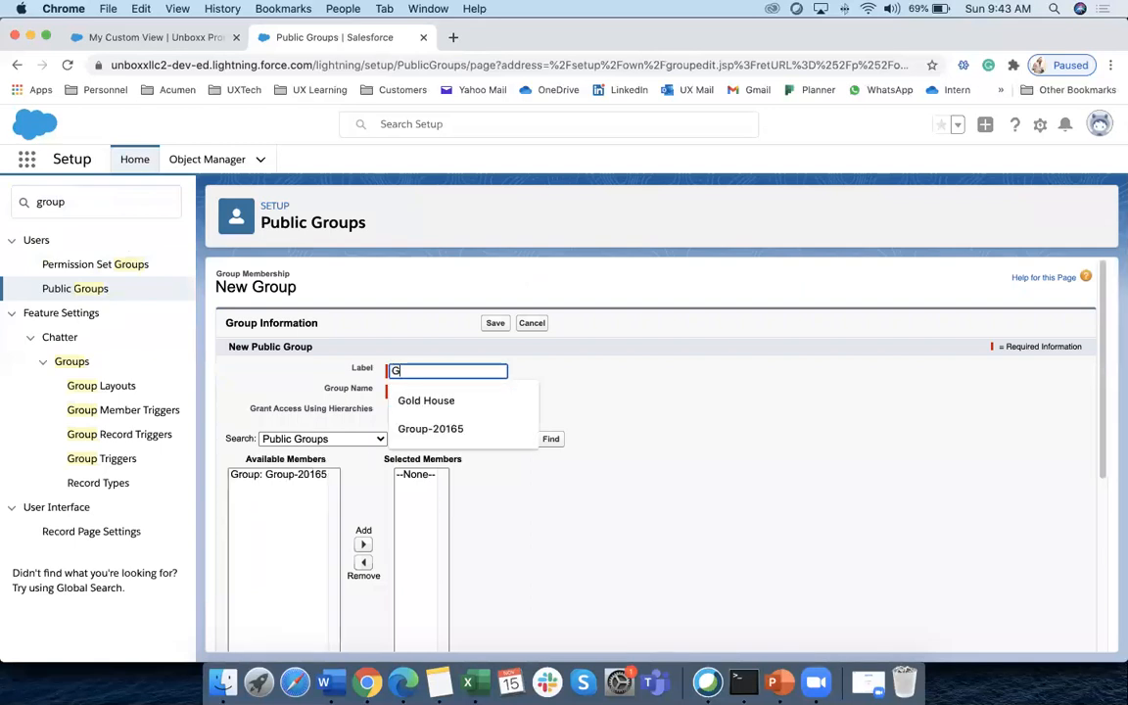
pyautogui.write('roup-Lead')
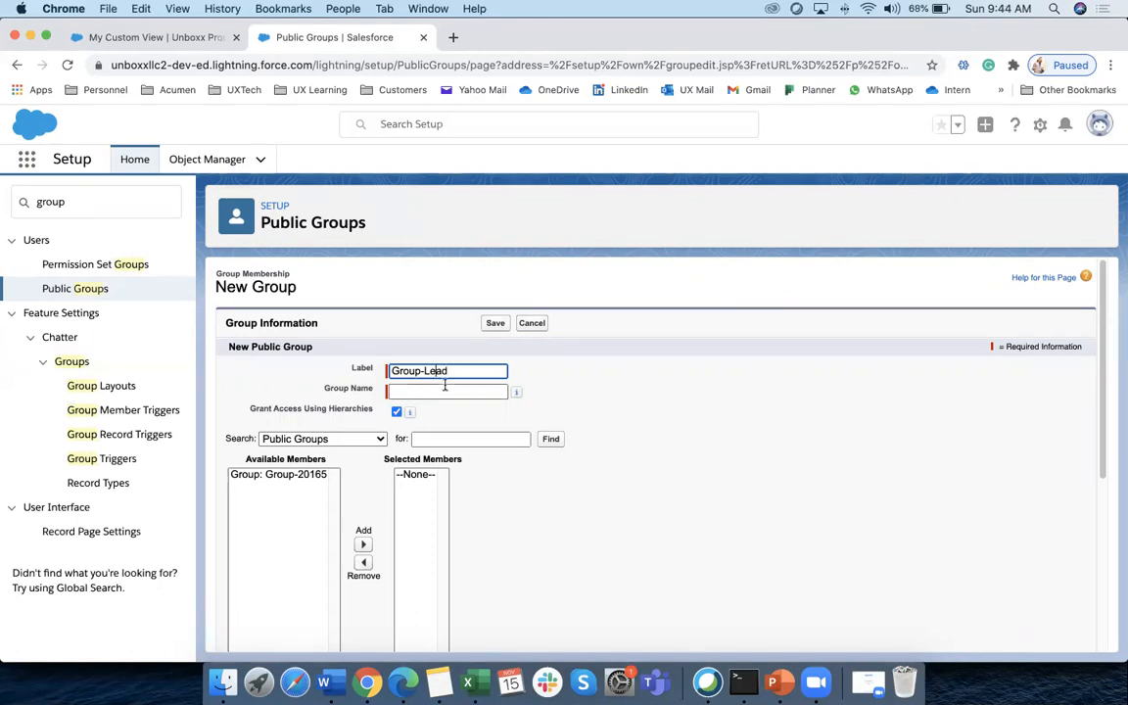
pyautogui.click(277, 439)
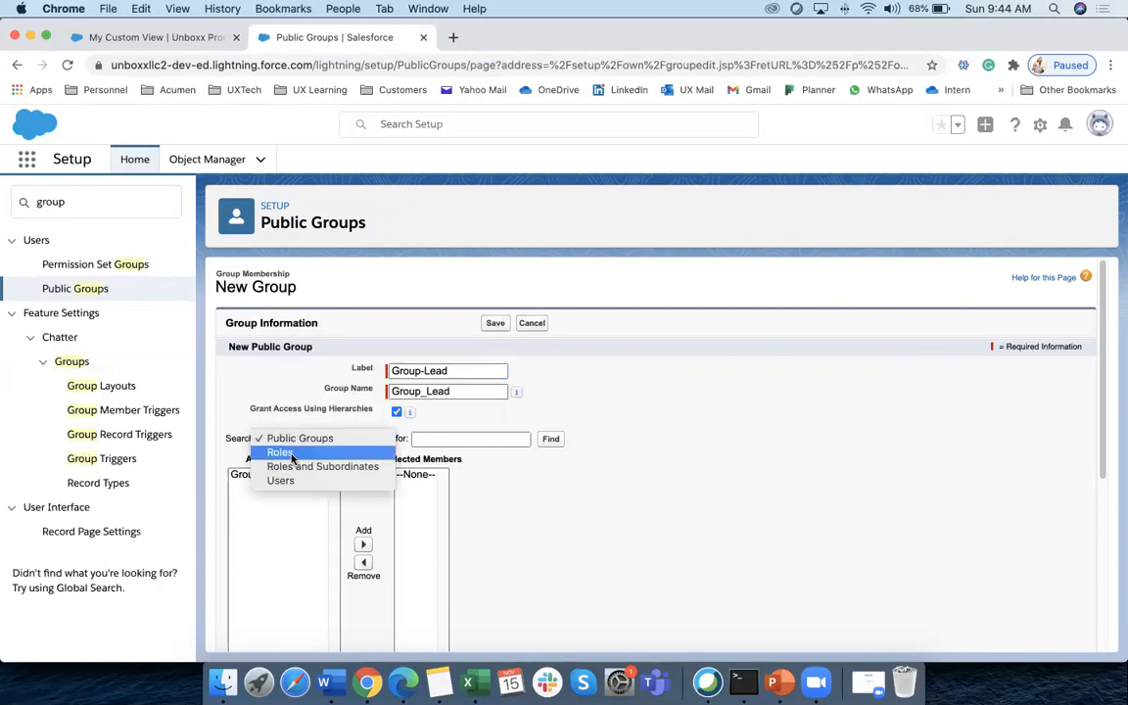
pyautogui.click(292, 479)
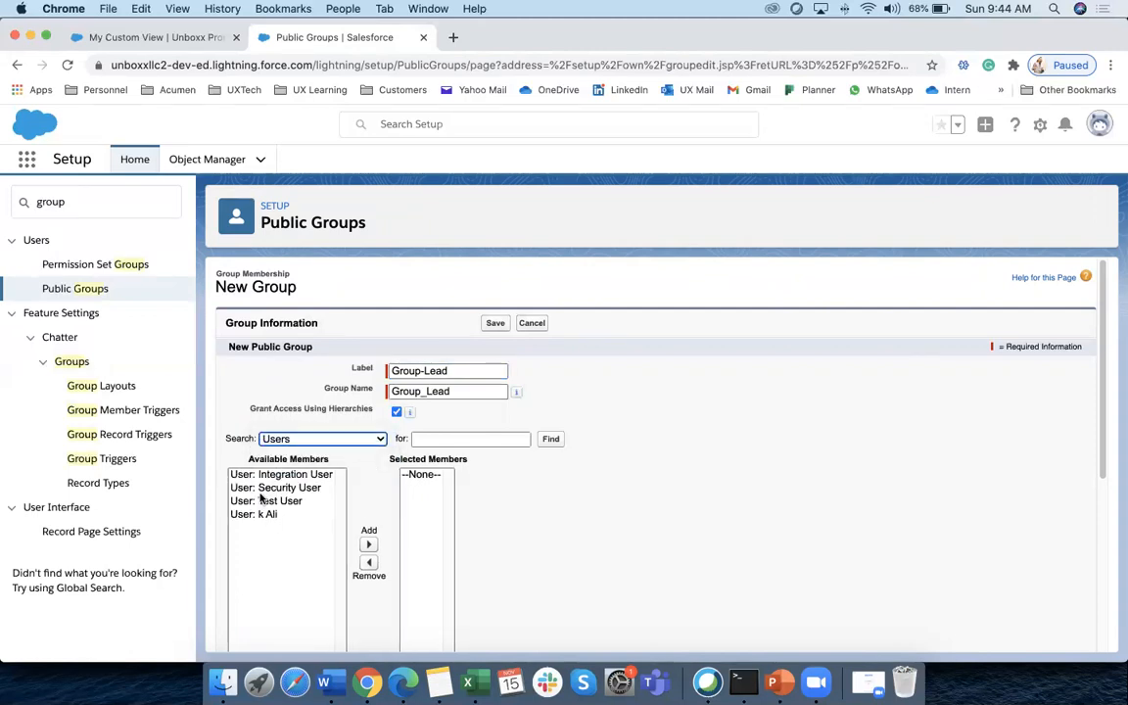
pyautogui.click(314, 488)
pyautogui.click(368, 544)
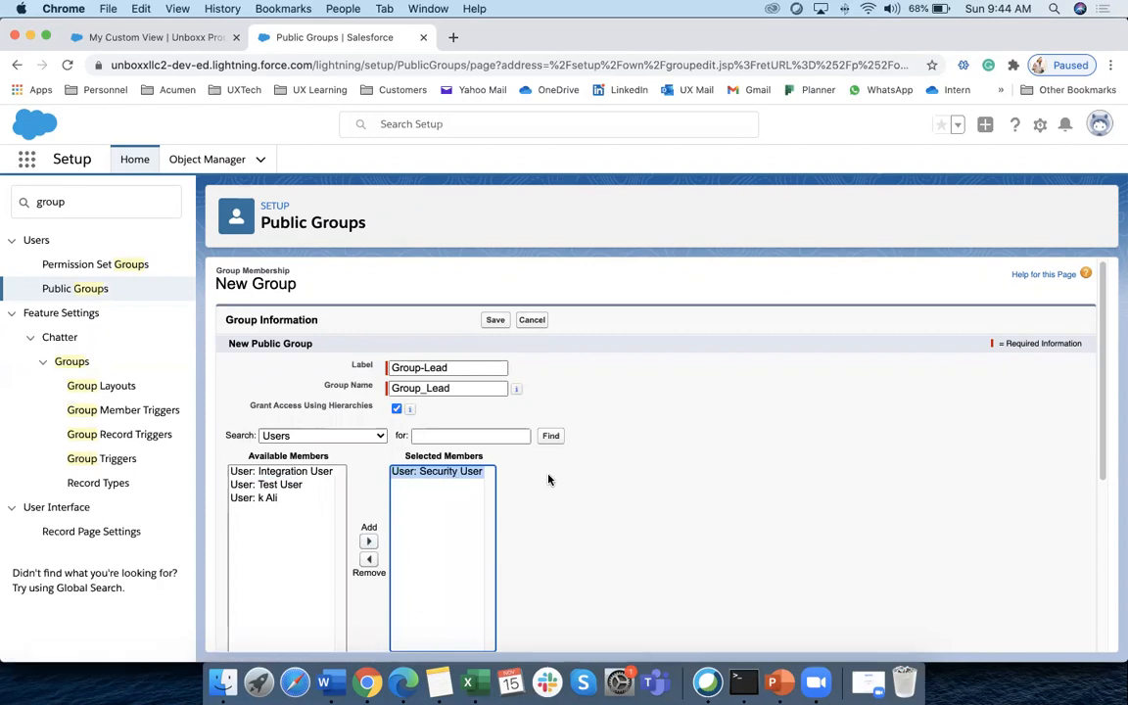
pyautogui.scroll(-5, 578, 490)
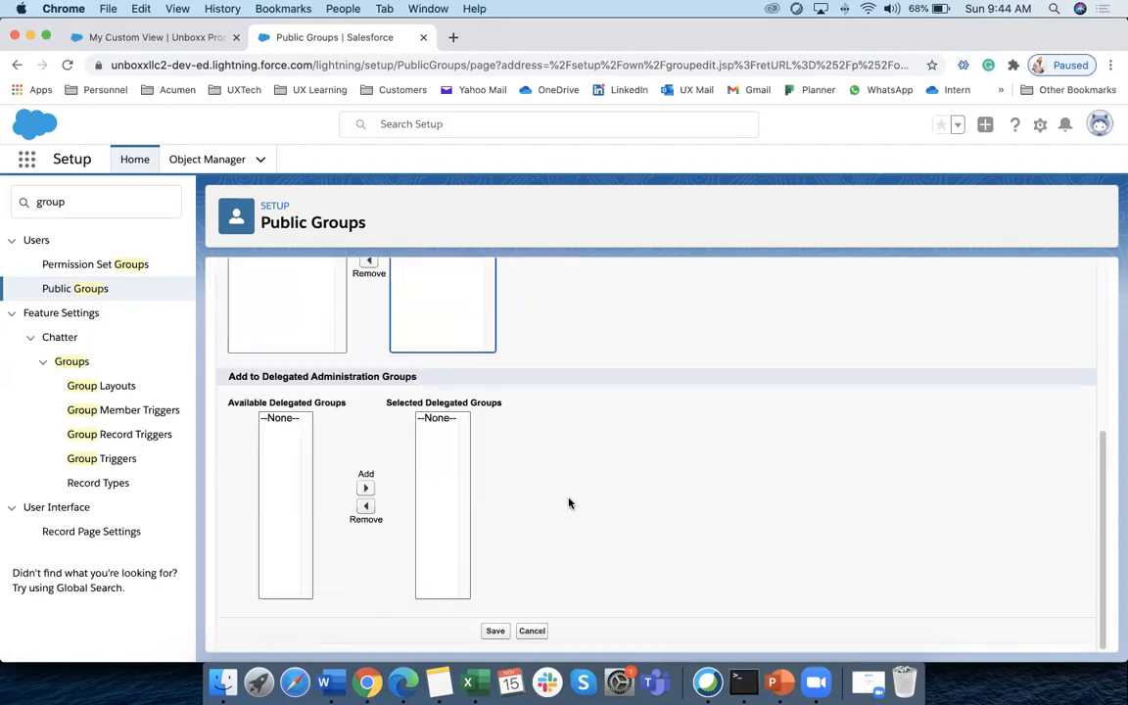
pyautogui.click(493, 629)
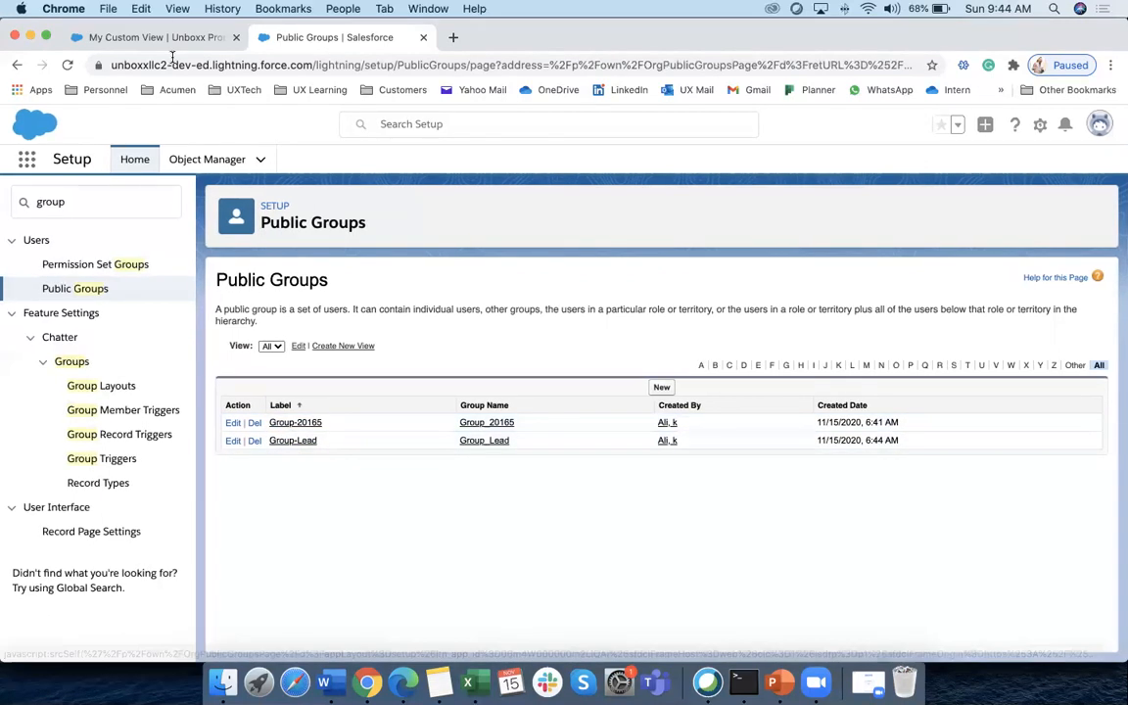
# Search Quick Find for 'sharing', open Sharing Settings, and click New under Unboxx Property Sharing Rules
pyautogui.click(85, 201)
pyautogui.press('super+a')
pyautogui.write('sharing')
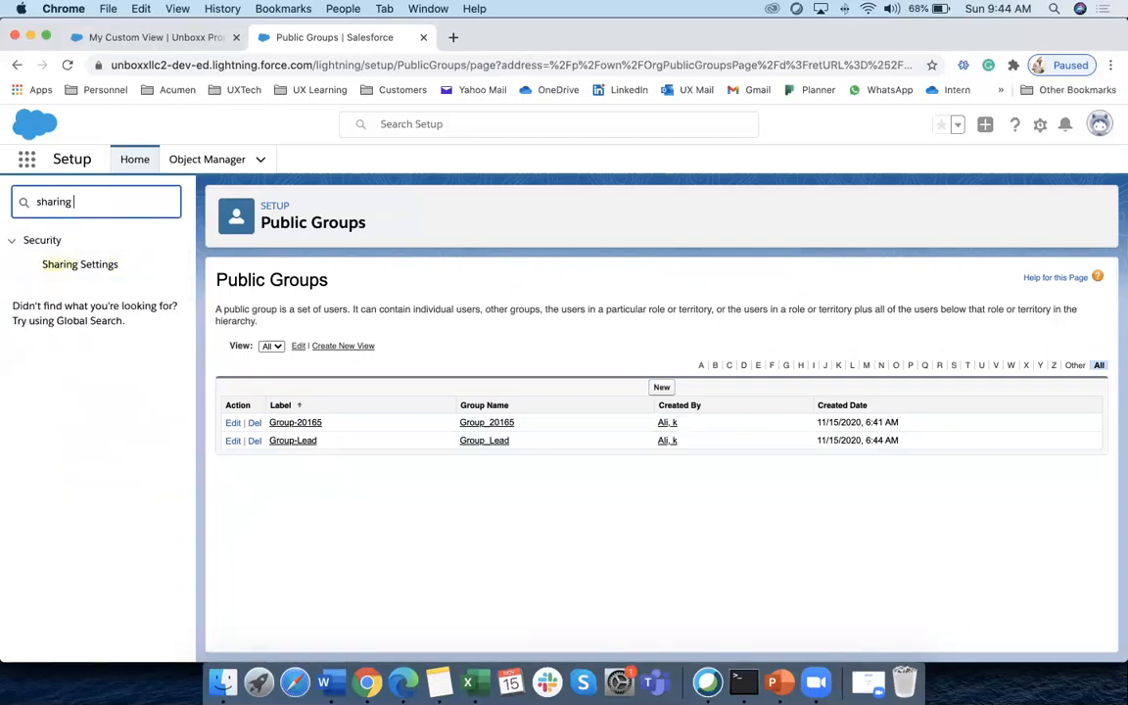
pyautogui.click(93, 265)
pyautogui.scroll(-20, 441, 506)
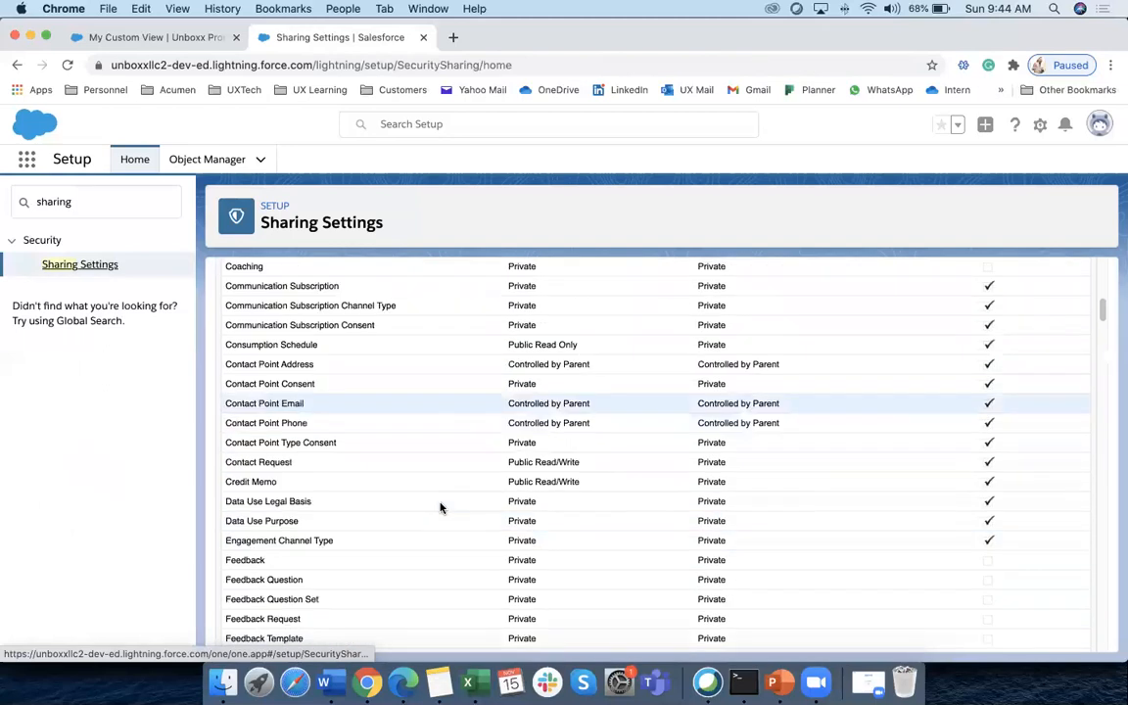
pyautogui.scroll(-15, 435, 489)
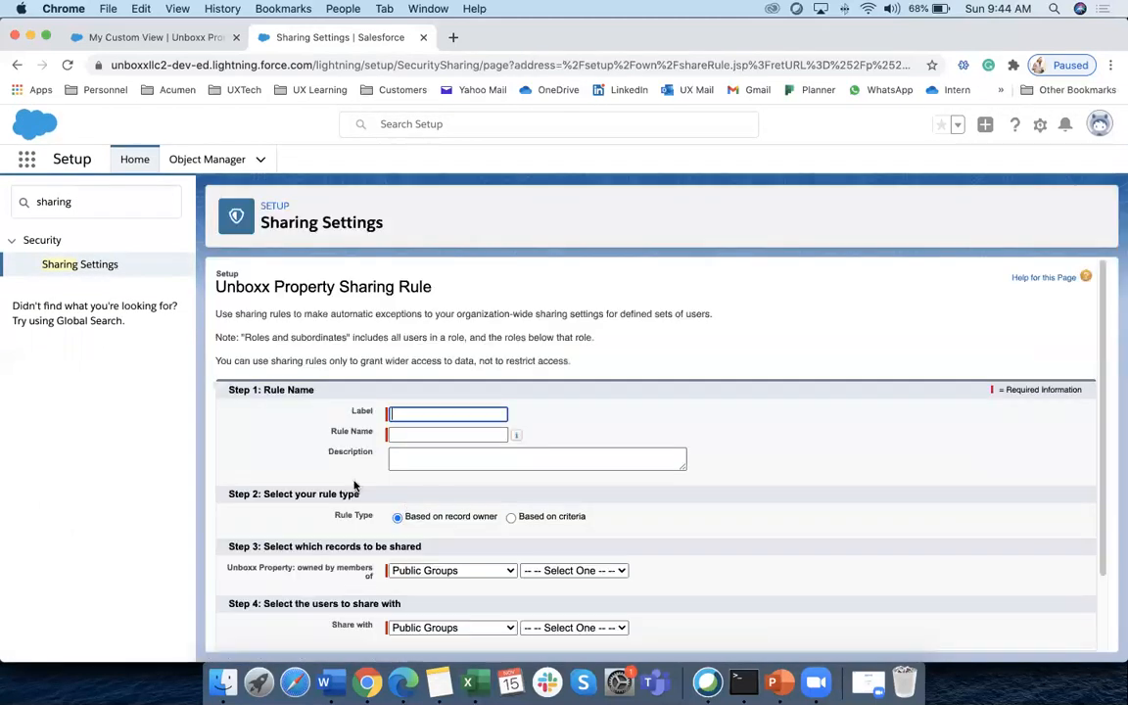
pyautogui.scroll(-2, 352, 490)
pyautogui.click(291, 459)
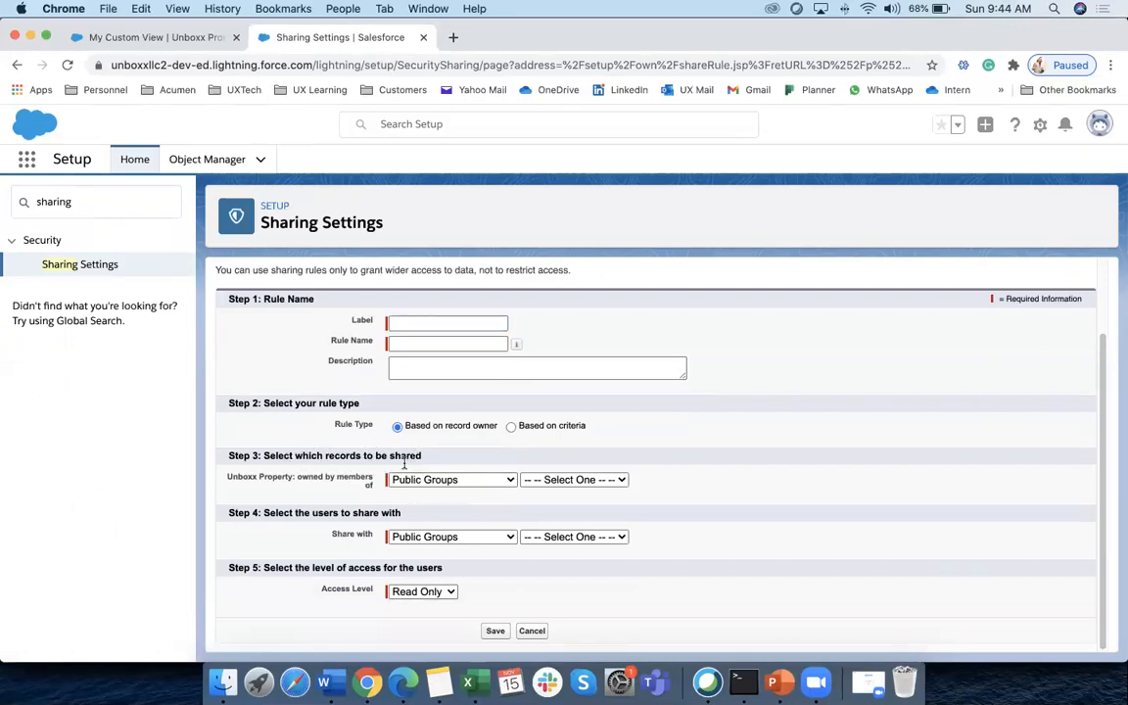
# Set the sharing rule's record owners to Group-20165
pyautogui.click(574, 480)
pyautogui.click(566, 506)
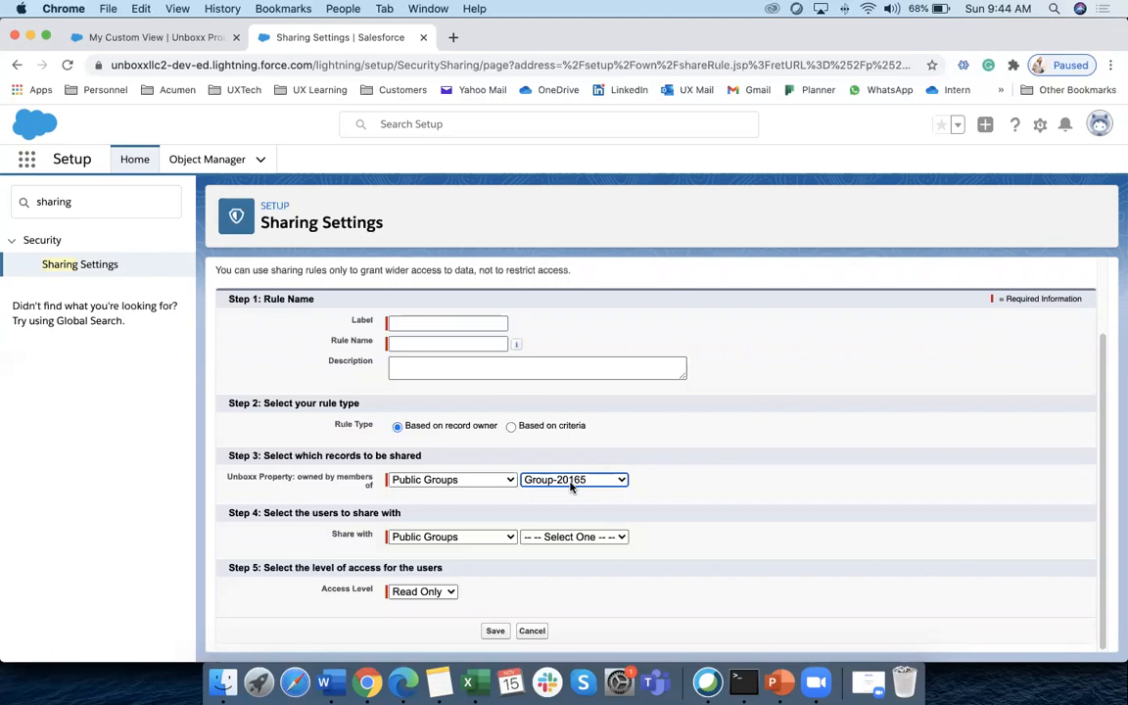
pyautogui.moveTo(324, 513); pyautogui.dragTo(354, 513)
pyautogui.moveTo(269, 515); pyautogui.dragTo(410, 515)
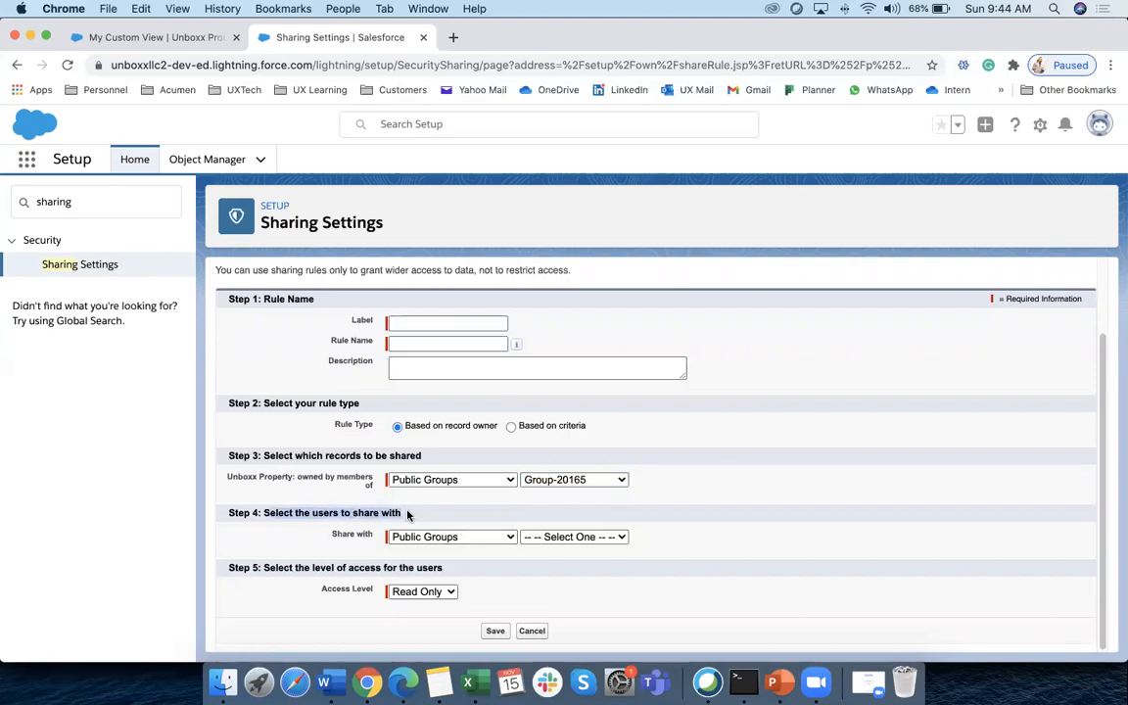
# Share the records with public group Group-Lead at Read/Write access, then switch to Excel
pyautogui.click(451, 537)
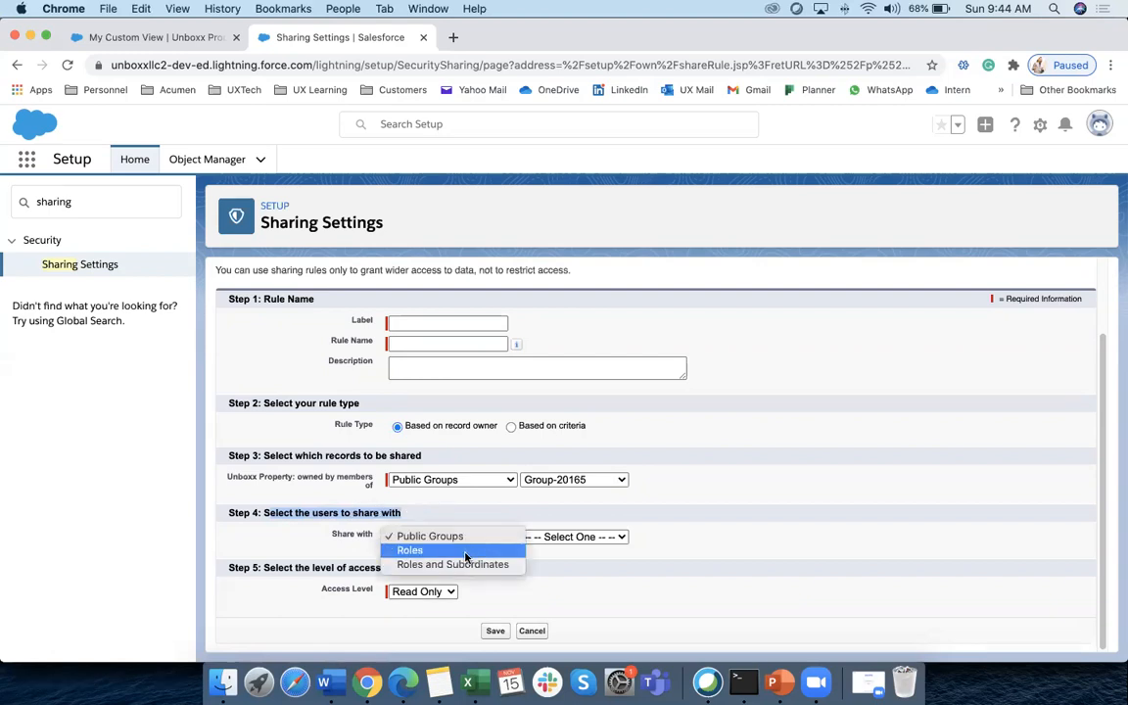
pyautogui.click(445, 536)
pyautogui.click(572, 536)
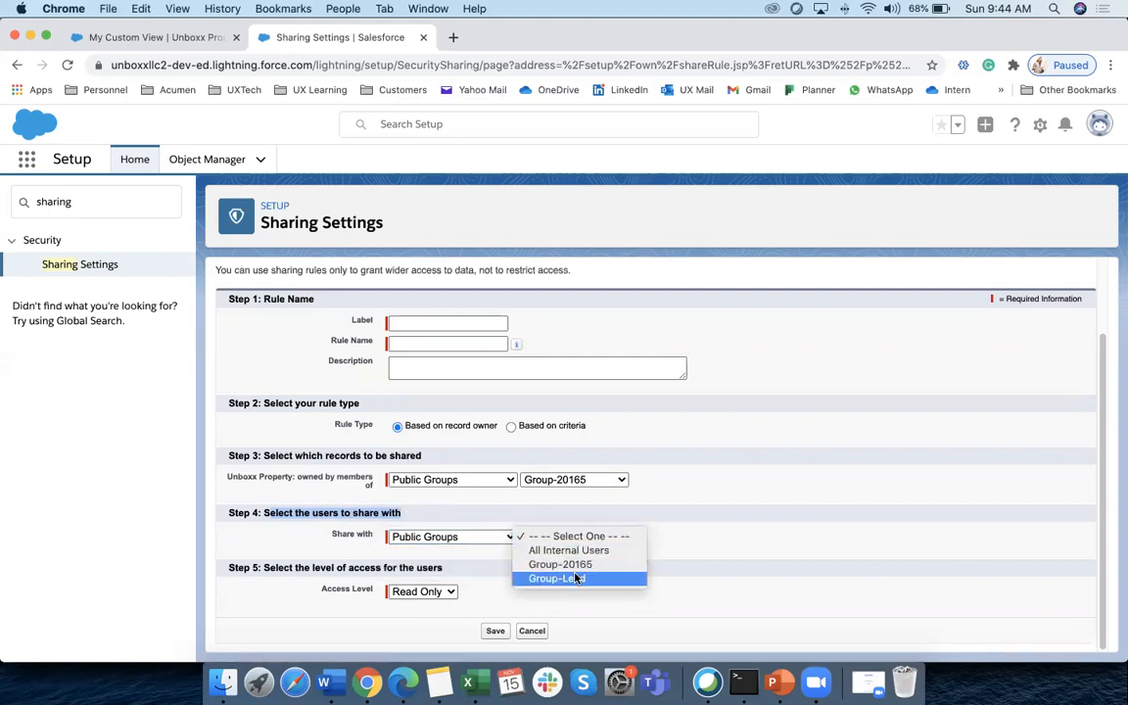
pyautogui.click(573, 580)
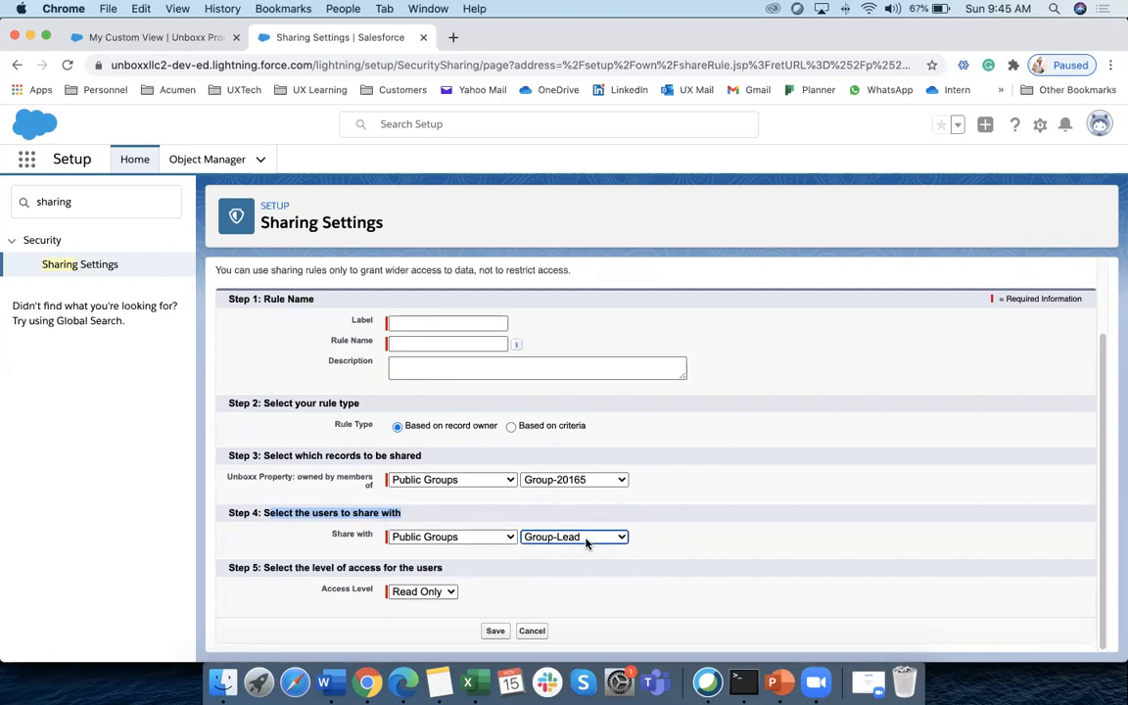
pyautogui.click(660, 542)
pyautogui.click(438, 593)
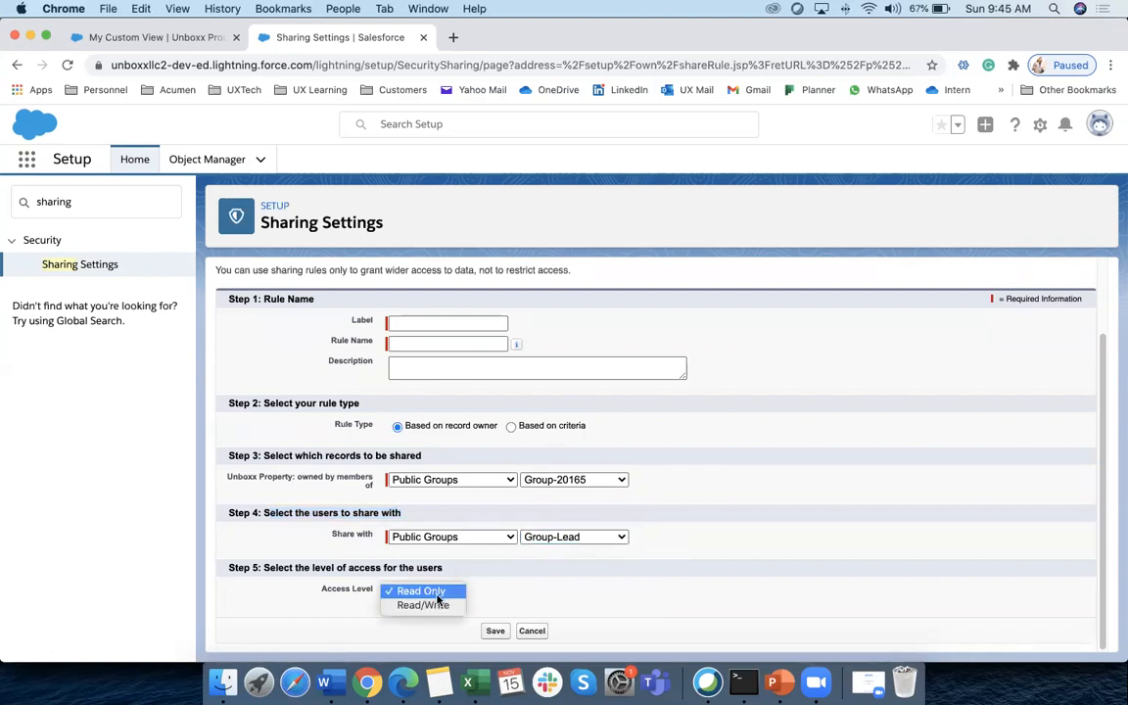
pyautogui.click(470, 605)
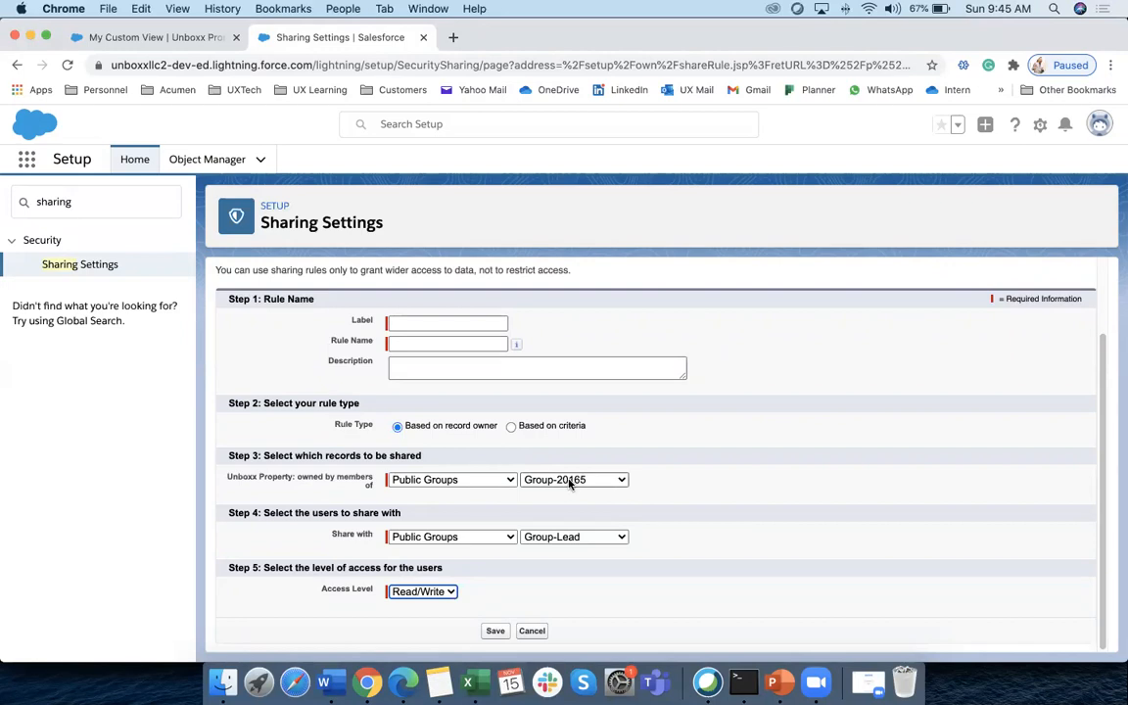
pyautogui.click(474, 683)
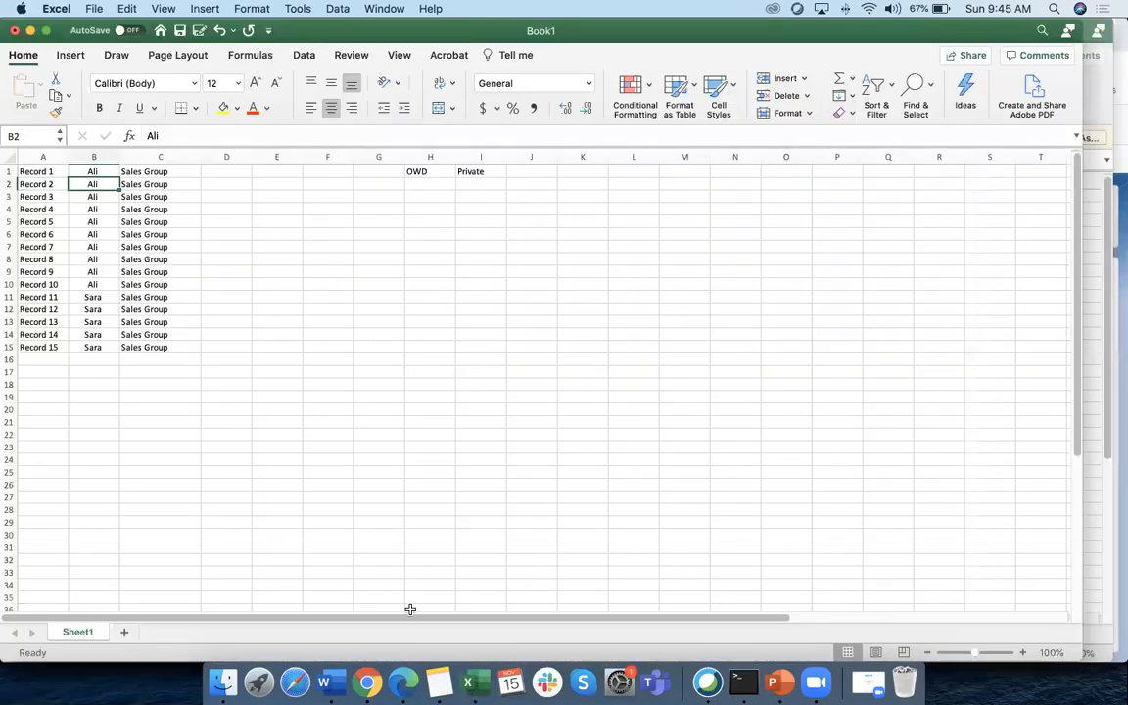
# Label G15 'Group -20165' and list members Ali, Sara and Tom in H15–H17
pyautogui.press('super+Tab')
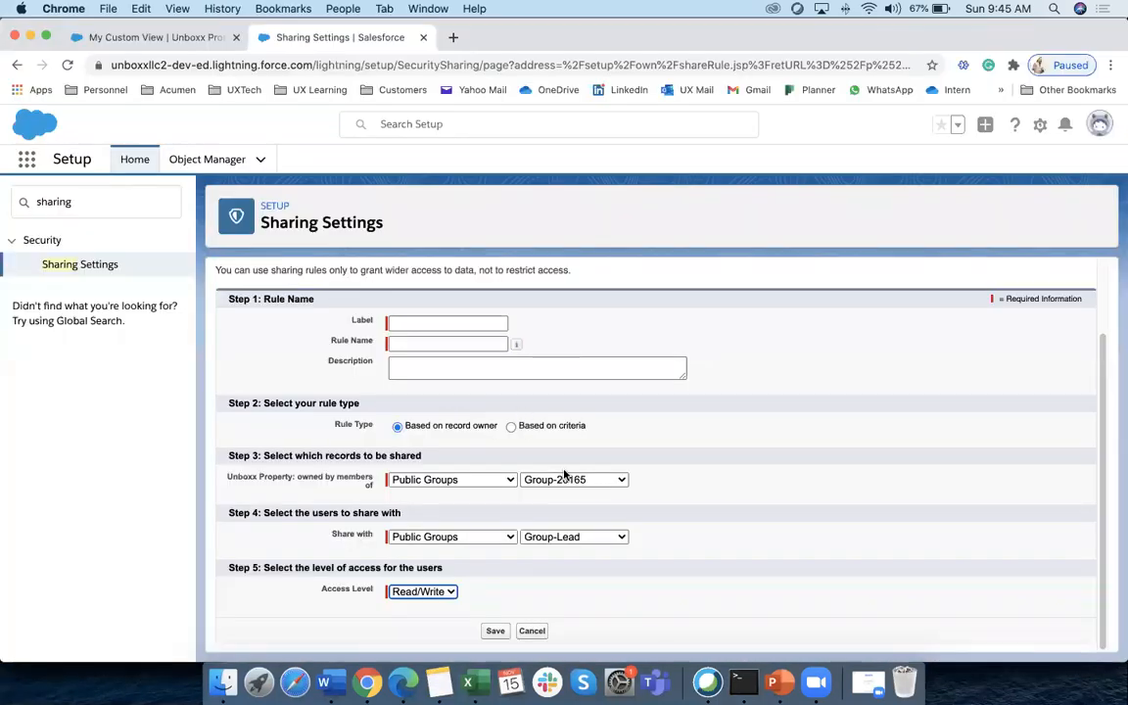
pyautogui.press('super+Tab')
pyautogui.click(384, 344)
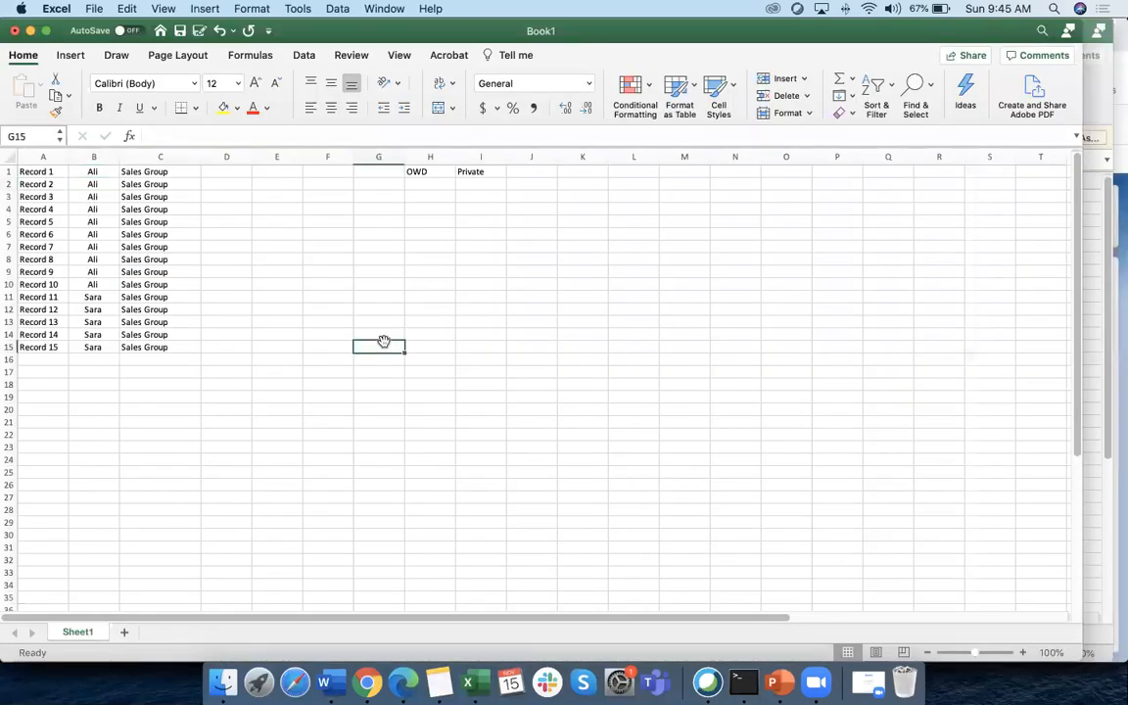
pyautogui.write('Group -20165')
pyautogui.click(461, 382)
pyautogui.click(442, 345)
pyautogui.moveTo(403, 156); pyautogui.dragTo(424, 157)
pyautogui.write('Al')
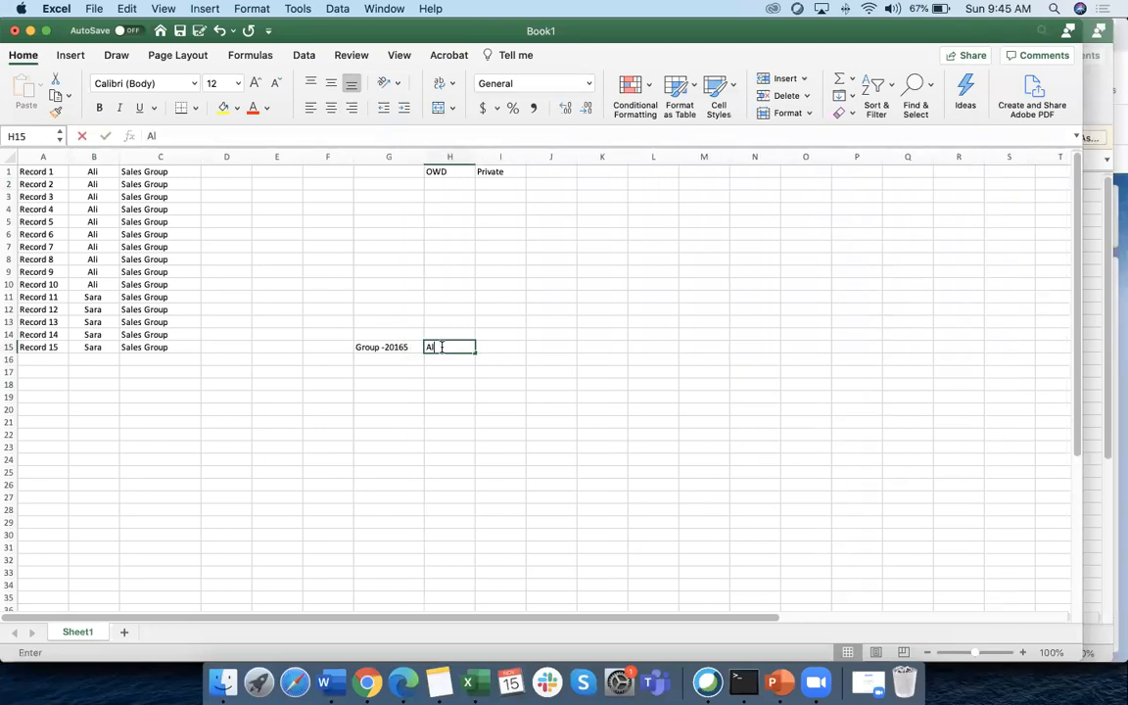
pyautogui.write('i')
pyautogui.hscroll(1, 442, 363)
pyautogui.press('Return')
pyautogui.write('Sara')
pyautogui.press('Return')
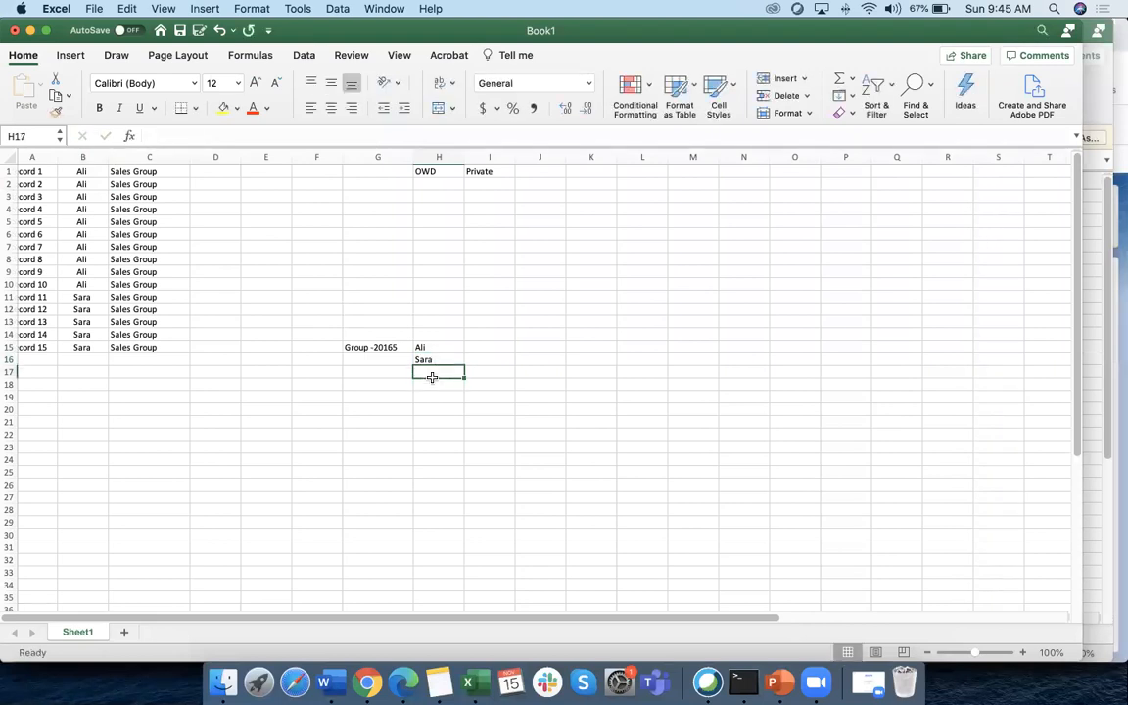
pyautogui.write('Tom')
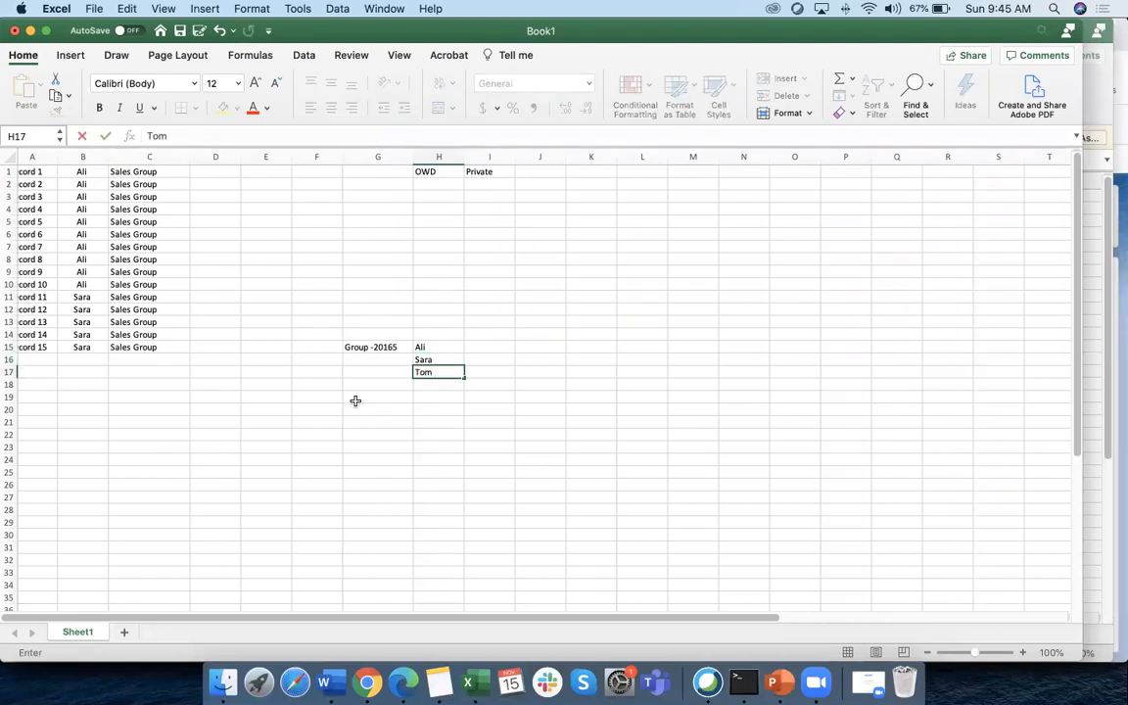
pyautogui.click(364, 401)
# Enter 'Group Lead' in G19 with jerry beside it in H19
pyautogui.write('Group Lead')
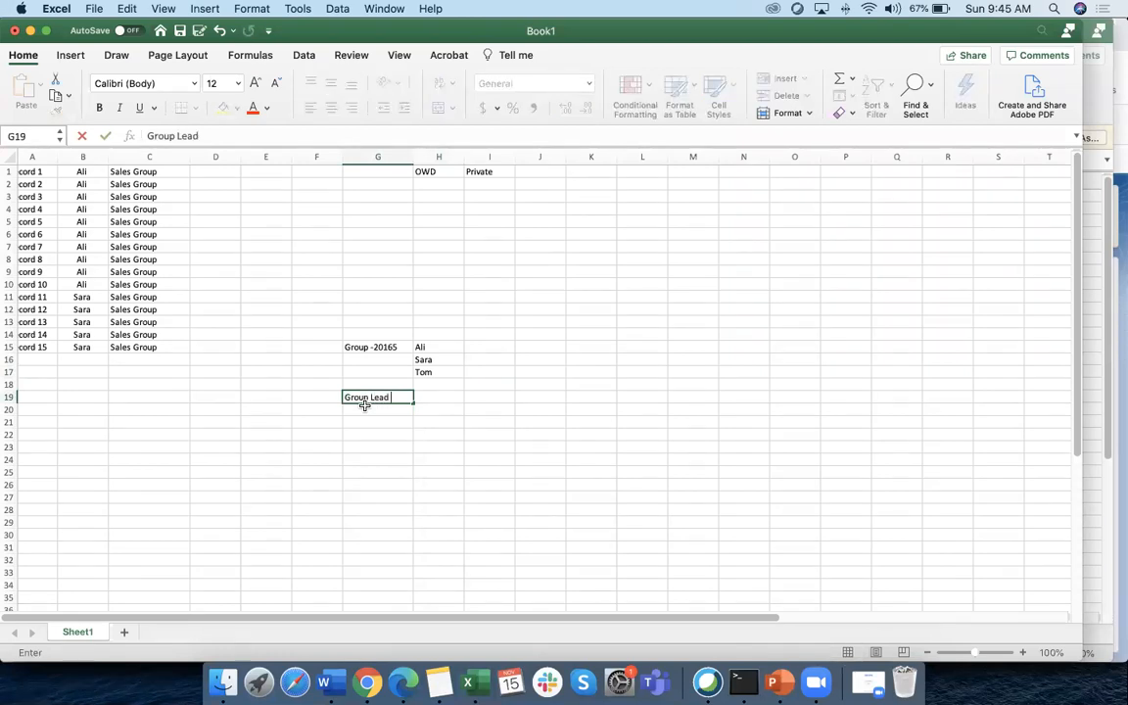
pyautogui.click(441, 398)
pyautogui.write('jerry')
pyautogui.click(426, 457)
pyautogui.click(394, 347)
pyautogui.moveTo(396, 347); pyautogui.dragTo(433, 373)
pyautogui.click(433, 397)
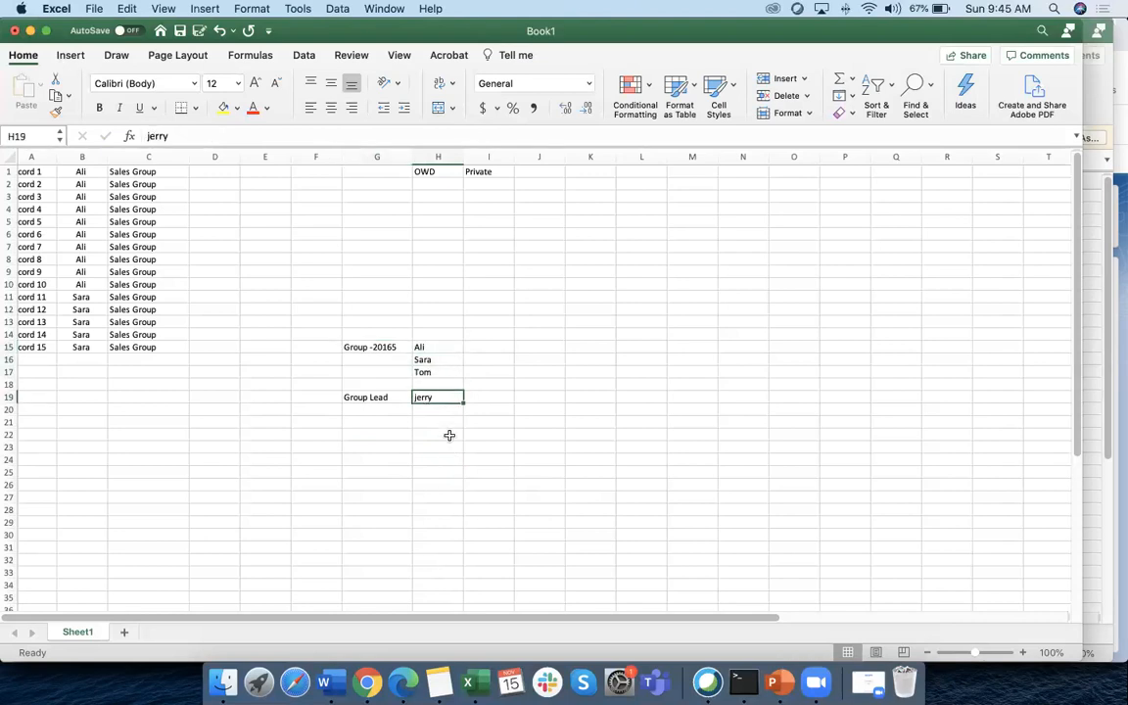
pyautogui.click(431, 409)
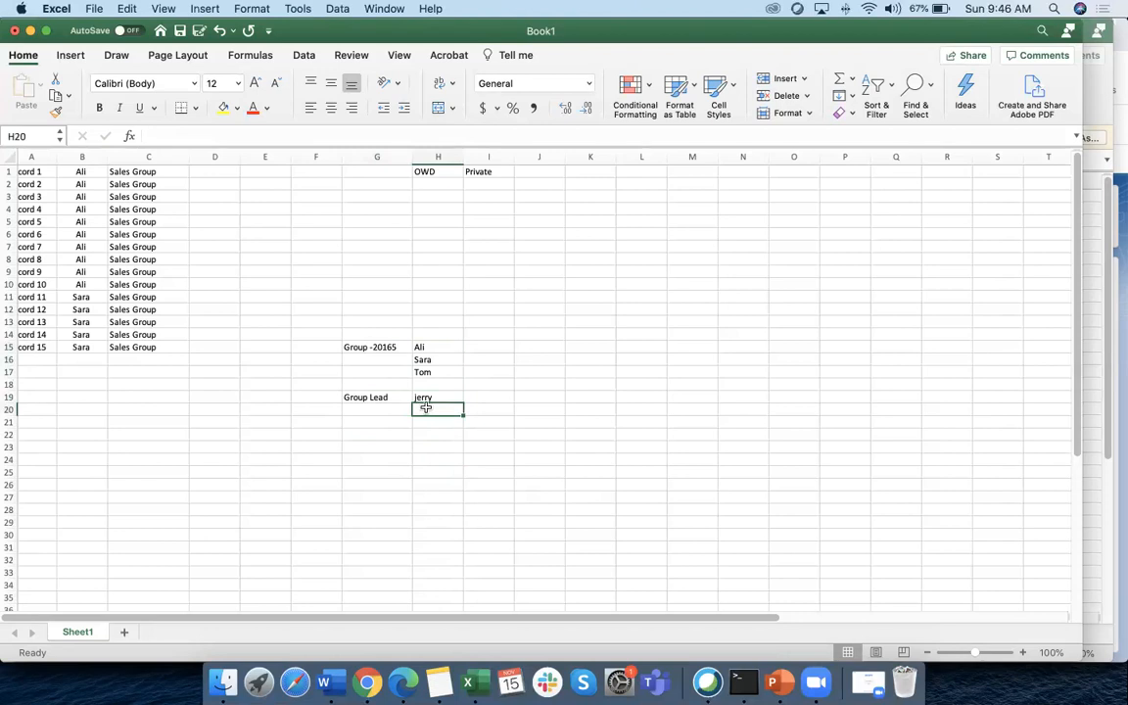
# Add Kamal in H20 under jerry, then review the member and Group Lead cells
pyautogui.click(428, 398)
pyautogui.click(428, 411)
pyautogui.write('Kamal')
pyautogui.hscroll(2, 442, 461)
pyautogui.click(362, 471)
pyautogui.hscroll(-2, 392, 430)
pyautogui.click(332, 396)
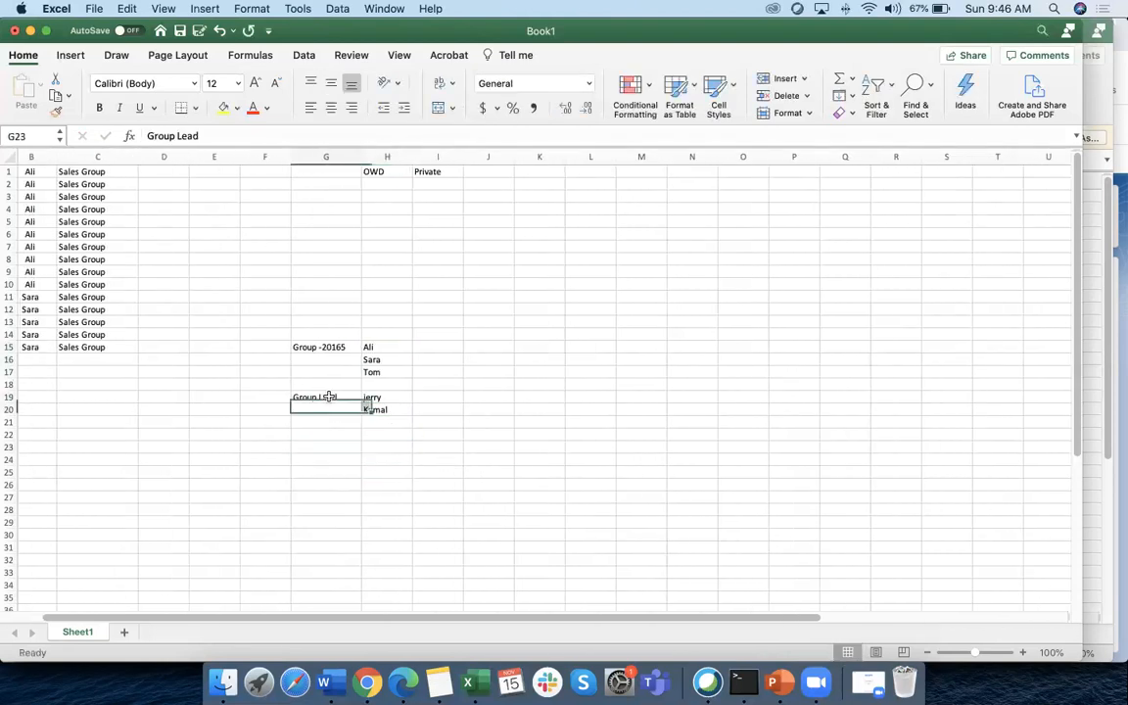
pyautogui.hscroll(-1, 328, 433)
pyautogui.moveTo(436, 396); pyautogui.dragTo(439, 408)
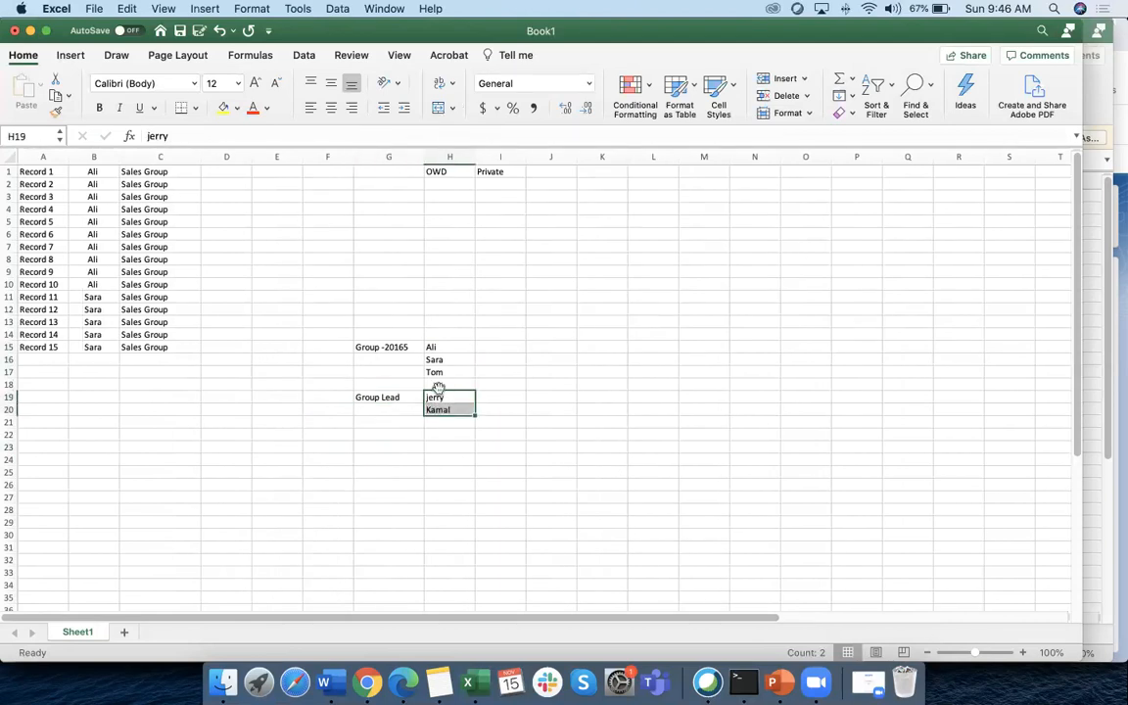
pyautogui.moveTo(431, 347); pyautogui.dragTo(434, 370)
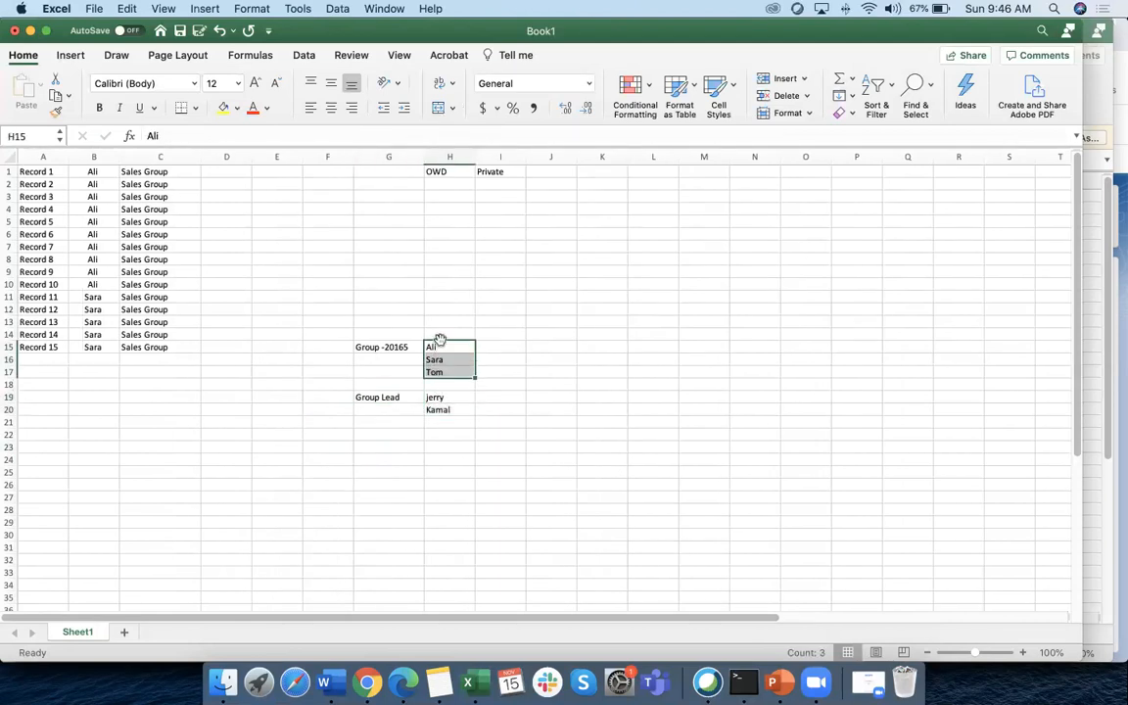
pyautogui.click(437, 345)
pyautogui.click(433, 396)
# Briefly enter Canice above Ali, delete it, and return to the Salesforce sharing rule form
pyautogui.click(439, 337)
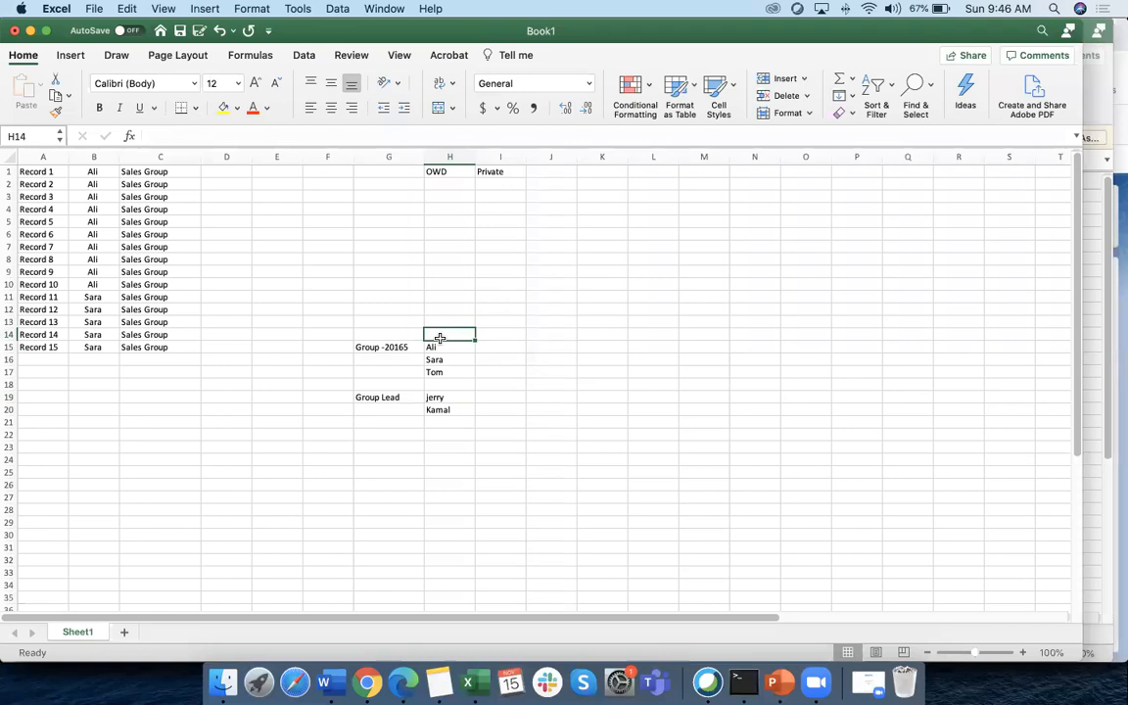
pyautogui.write('T')
pyautogui.press('BackSpace')
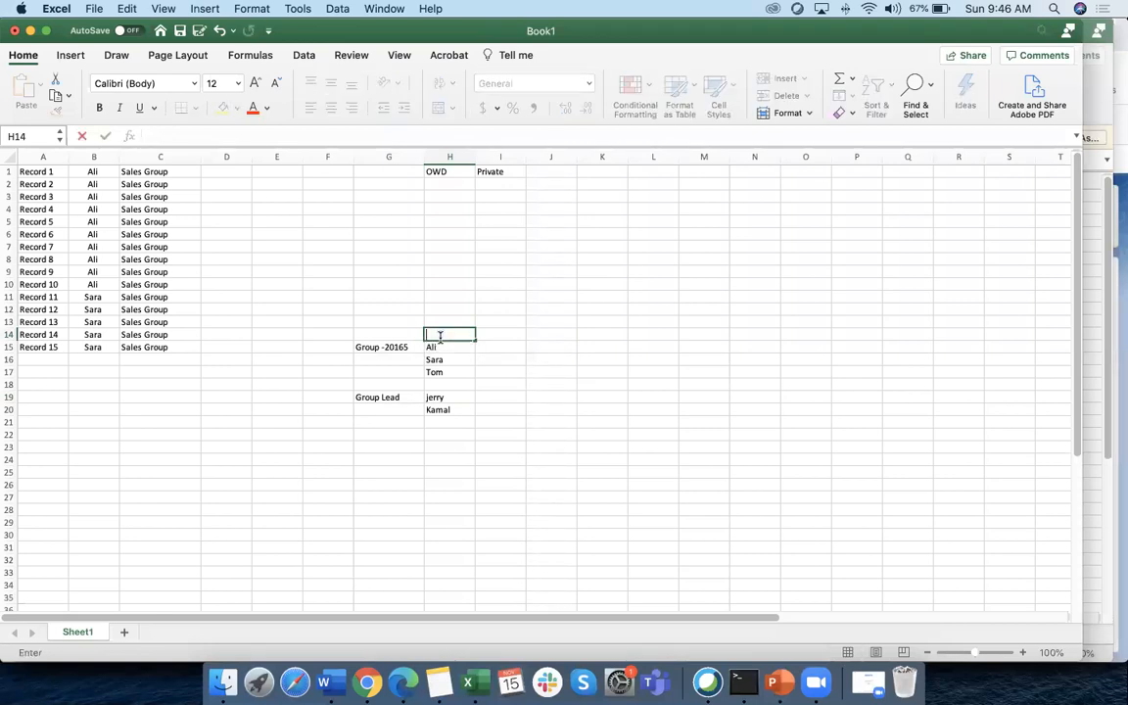
pyautogui.write('Canico')
pyautogui.click(505, 386)
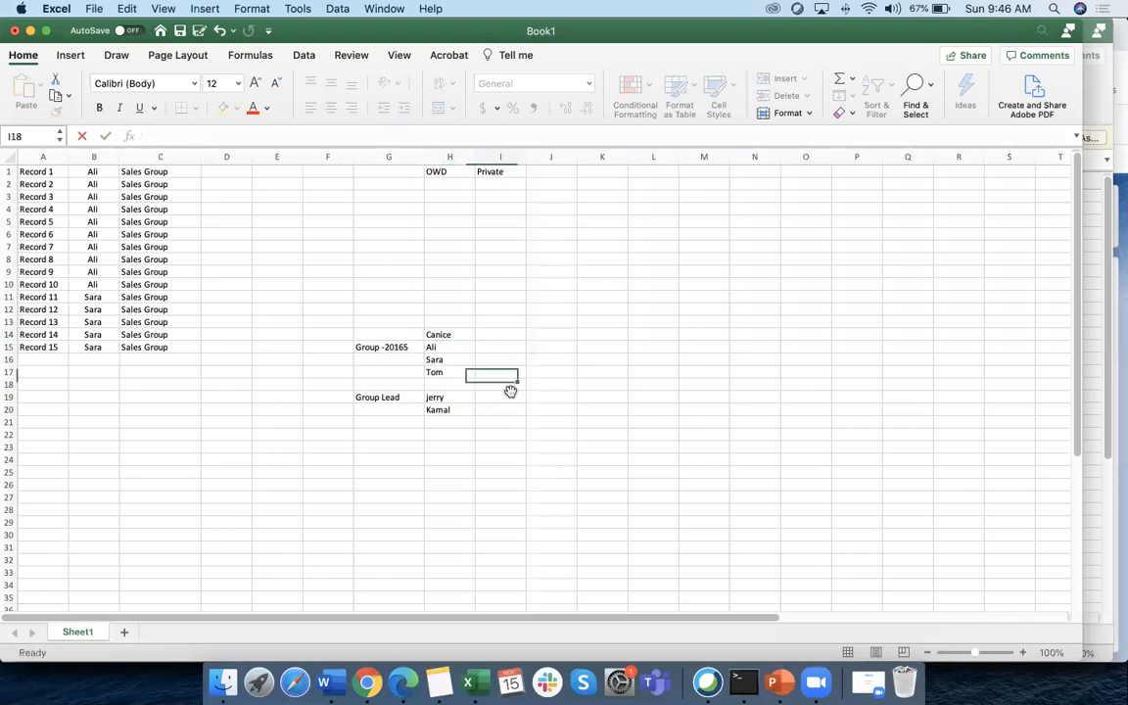
pyautogui.click(454, 334)
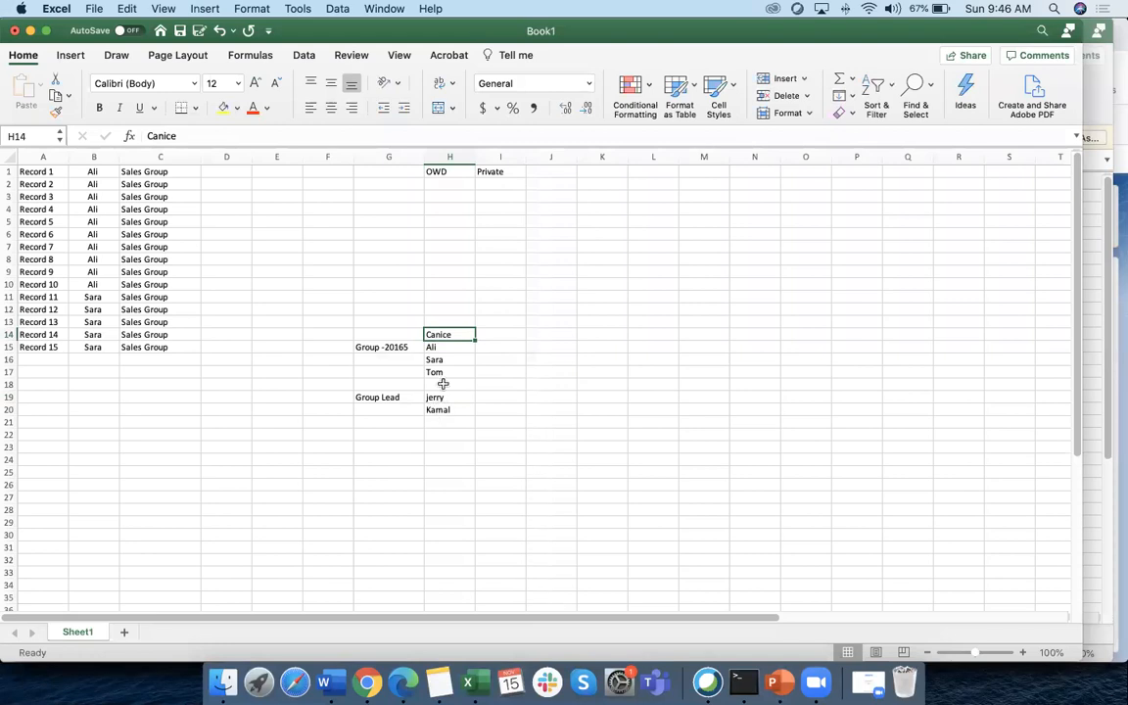
pyautogui.press('BackSpace')
pyautogui.click(431, 347)
pyautogui.click(368, 396)
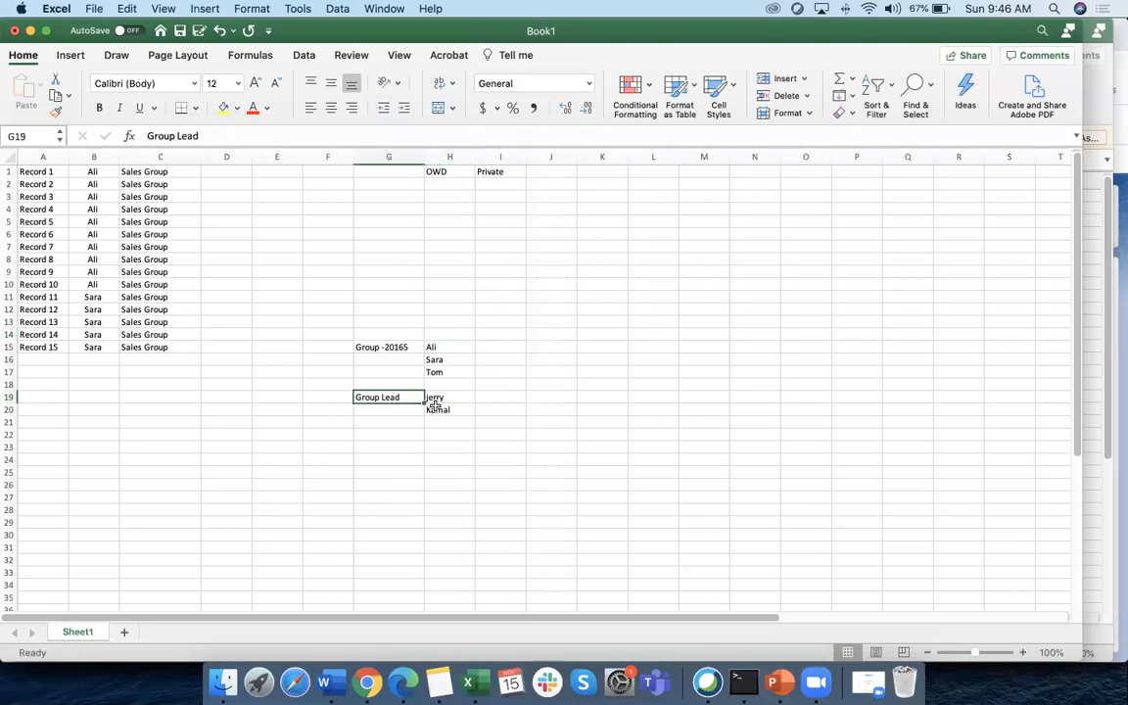
pyautogui.click(368, 685)
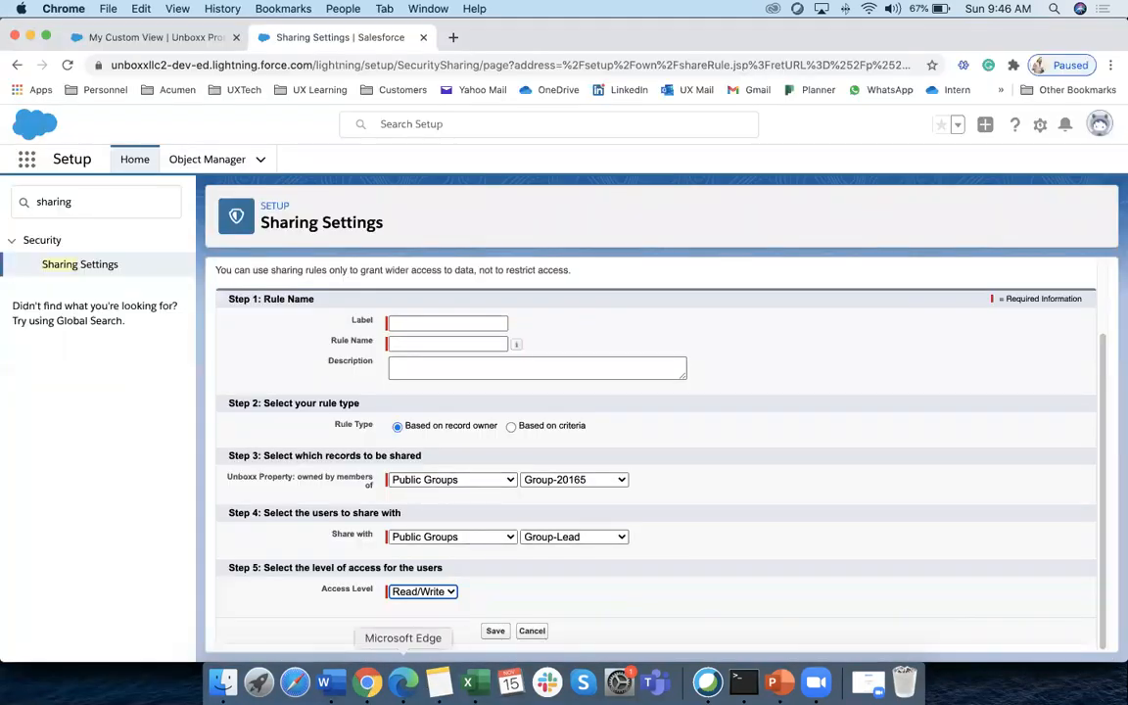
pyautogui.click(468, 683)
pyautogui.click(479, 446)
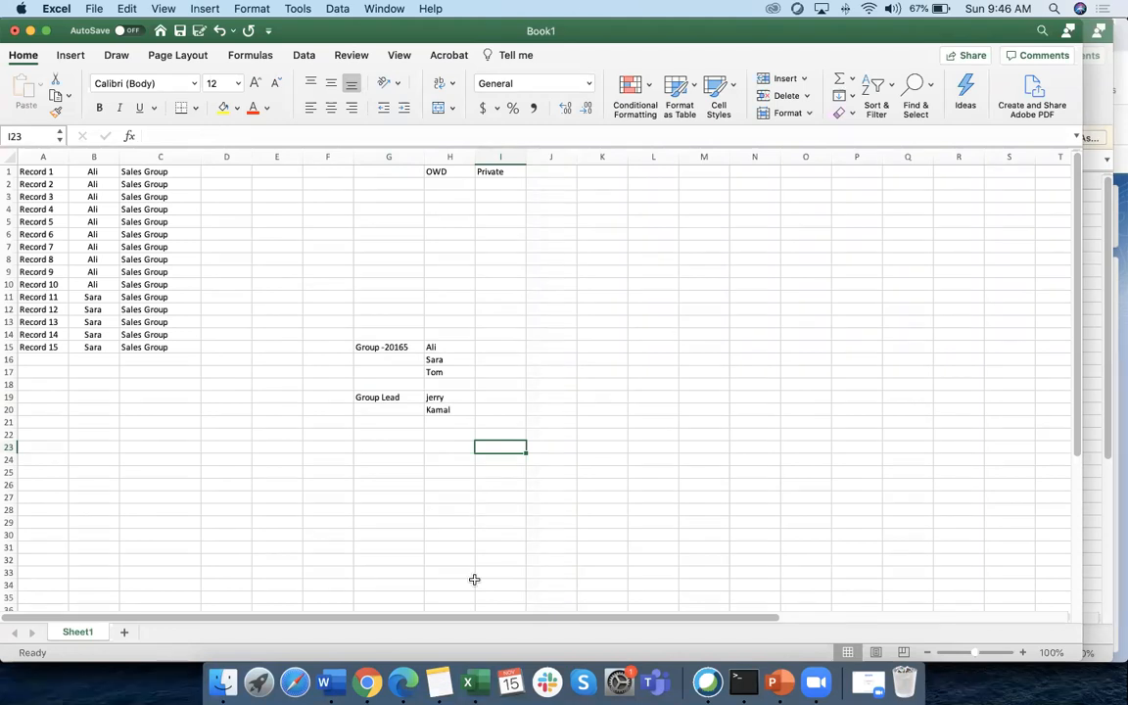
pyautogui.click(368, 683)
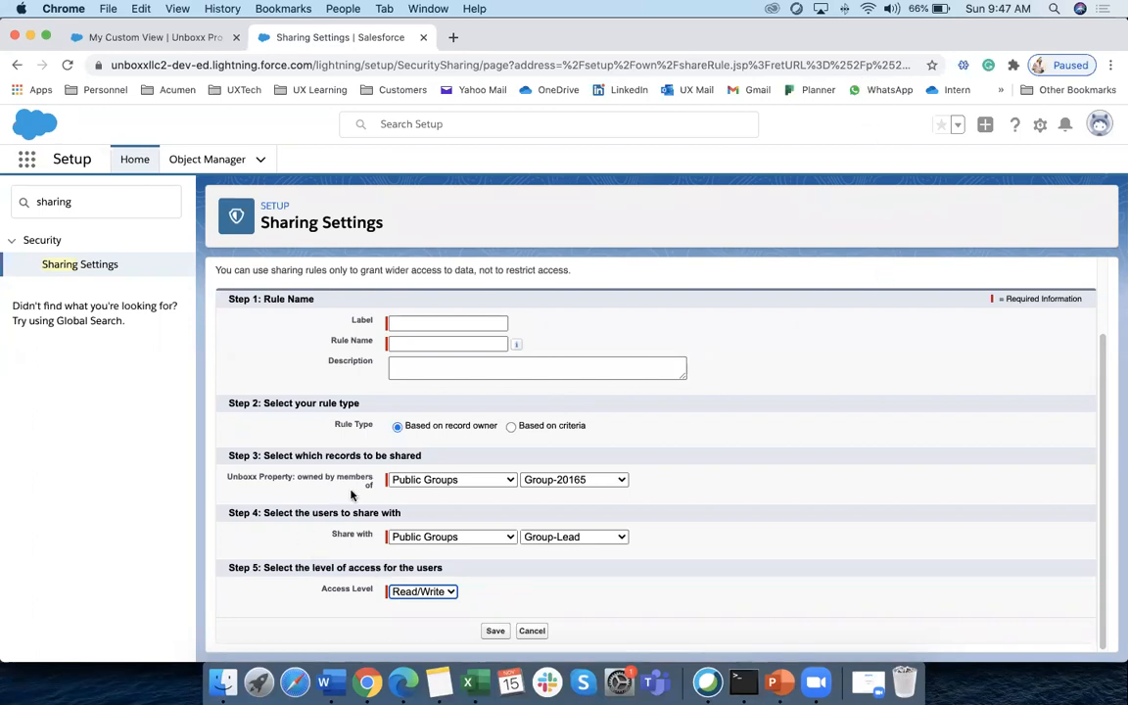
pyautogui.click(533, 631)
# Scroll the Sharing Settings defaults table, then switch to the Word training notes
pyautogui.scroll(-3, 446, 543)
pyautogui.scroll(-1, 447, 544)
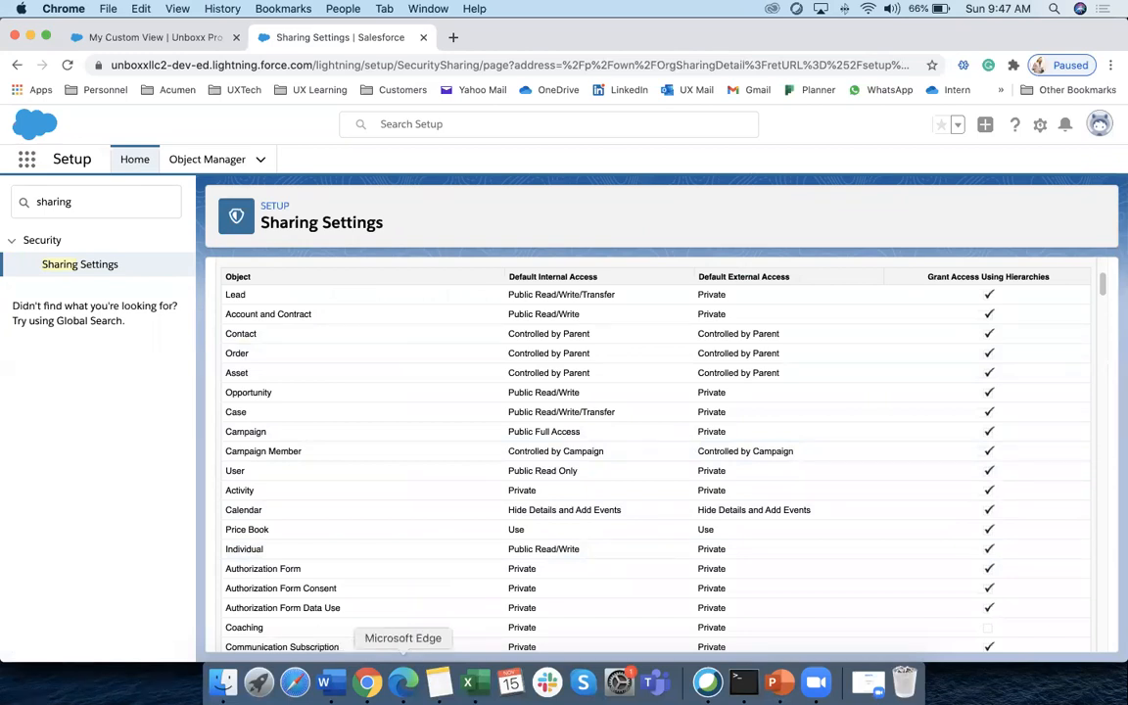
pyautogui.click(332, 682)
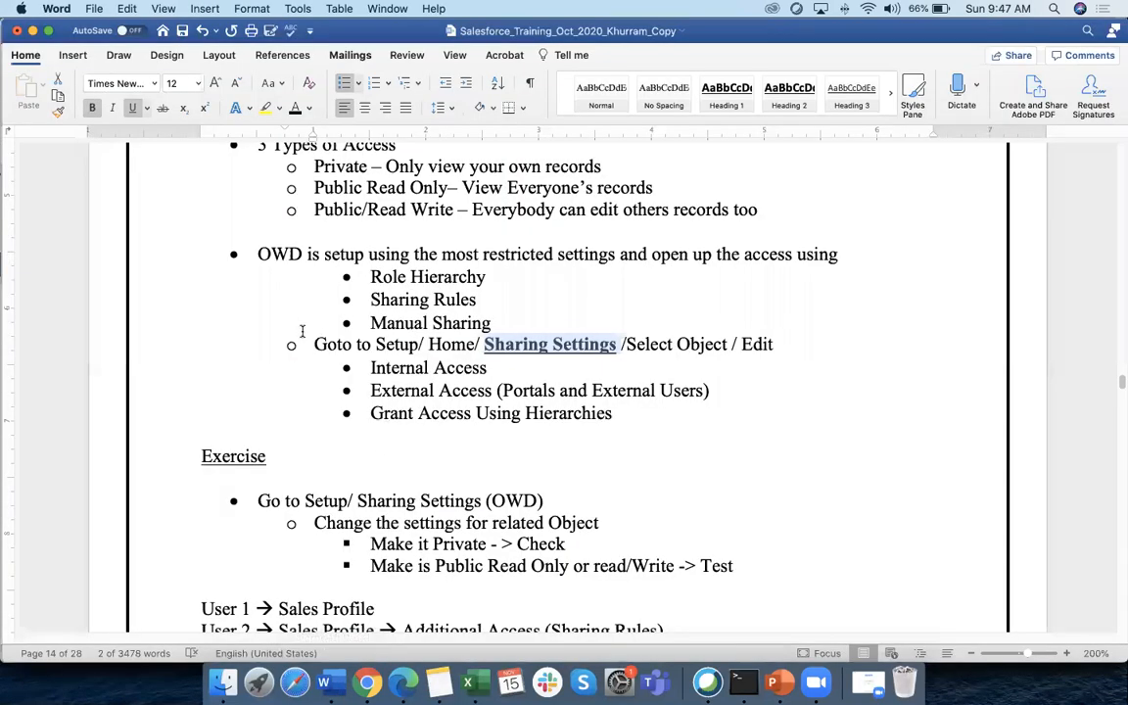
# Highlight the OWD, Sharing Rules and Role Hierarchy lines in the notes, then return to Chrome
pyautogui.scroll(3, 303, 332)
pyautogui.moveTo(259, 349); pyautogui.dragTo(323, 353)
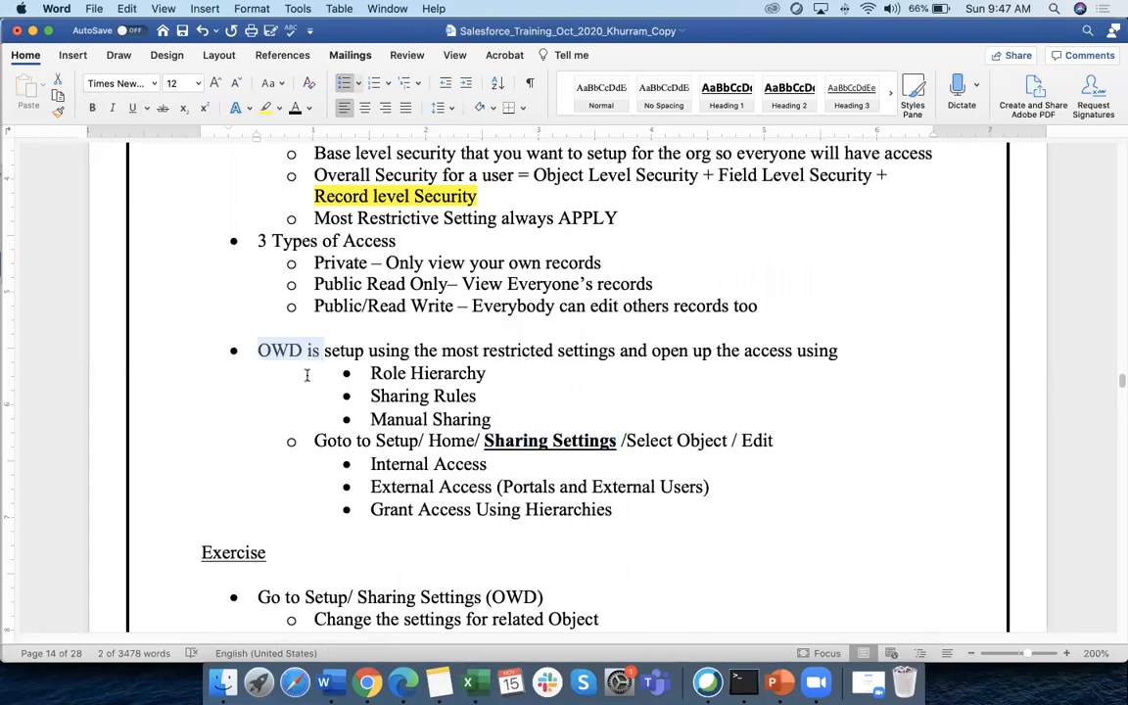
pyautogui.scroll(-2, 372, 377)
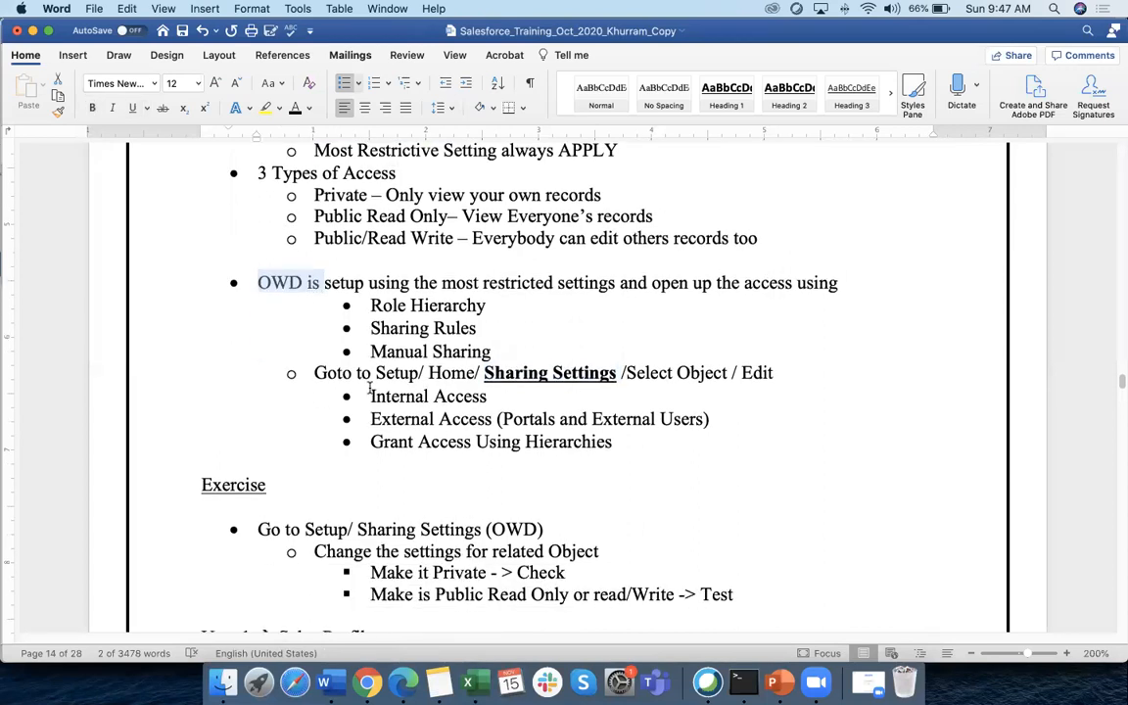
pyautogui.moveTo(370, 329); pyautogui.dragTo(479, 329)
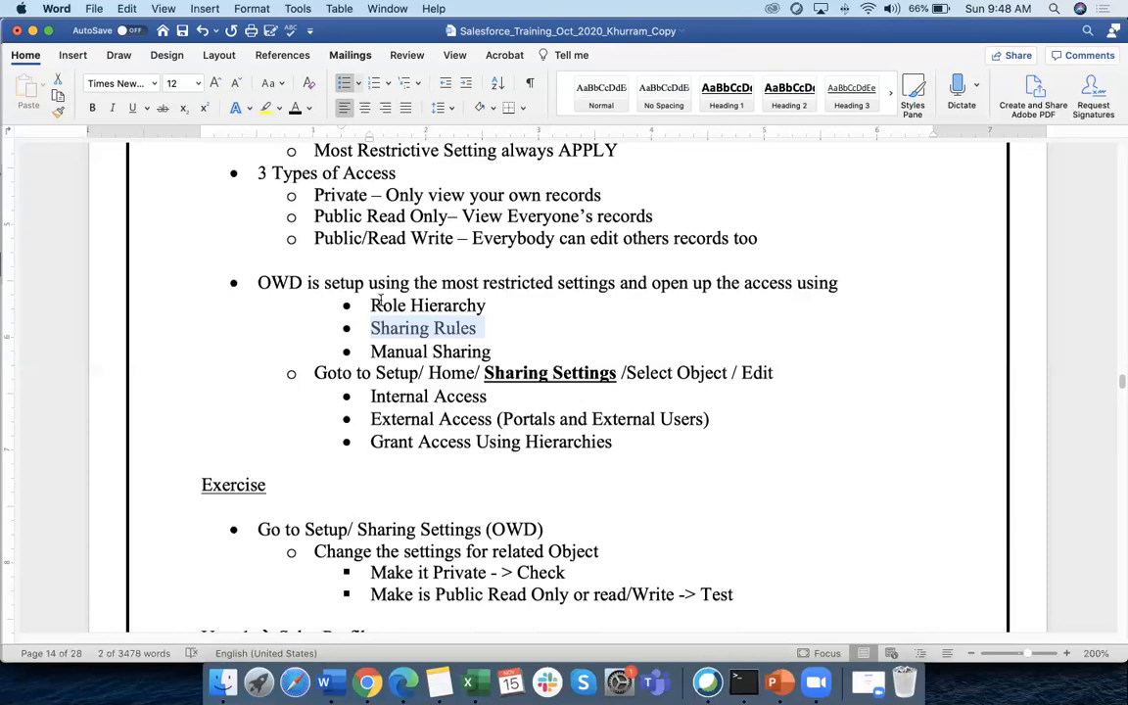
pyautogui.moveTo(370, 306); pyautogui.dragTo(454, 306)
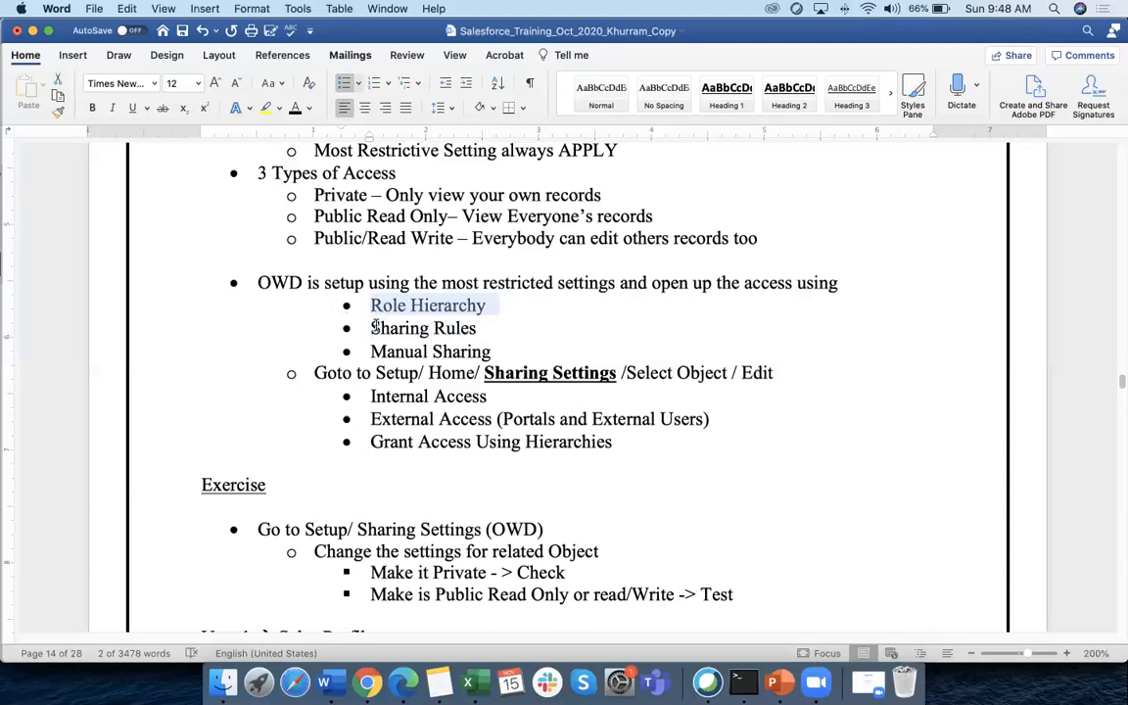
pyautogui.tripleClick(456, 328)
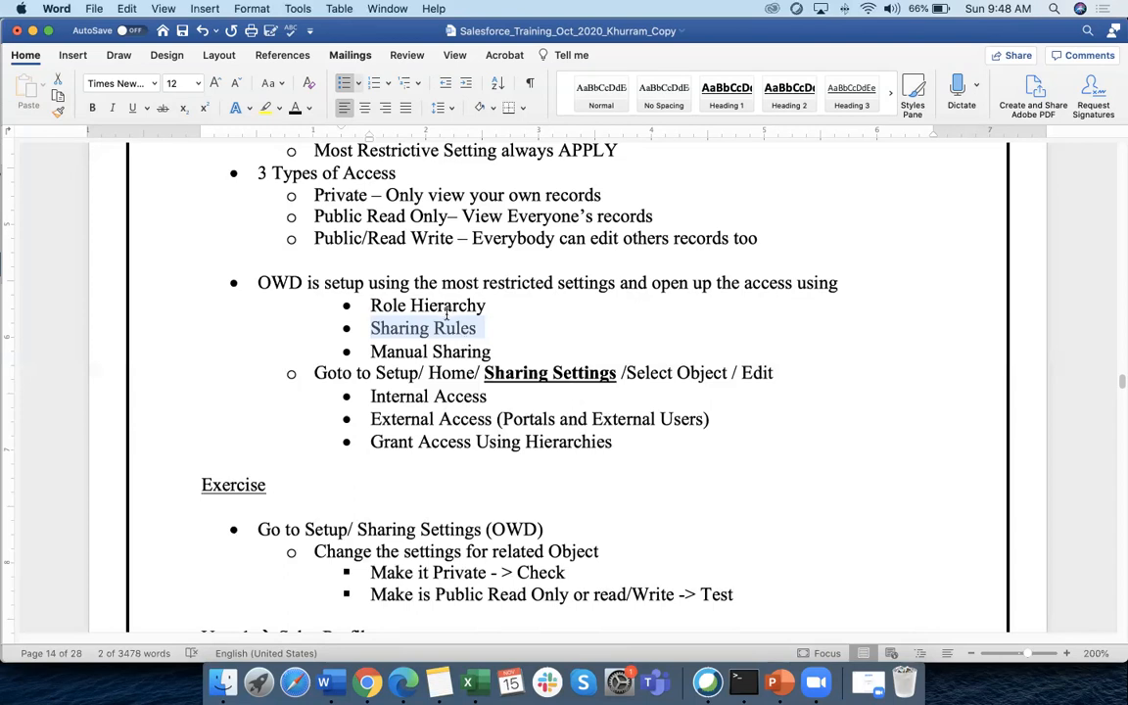
pyautogui.moveTo(372, 305); pyautogui.dragTo(495, 306)
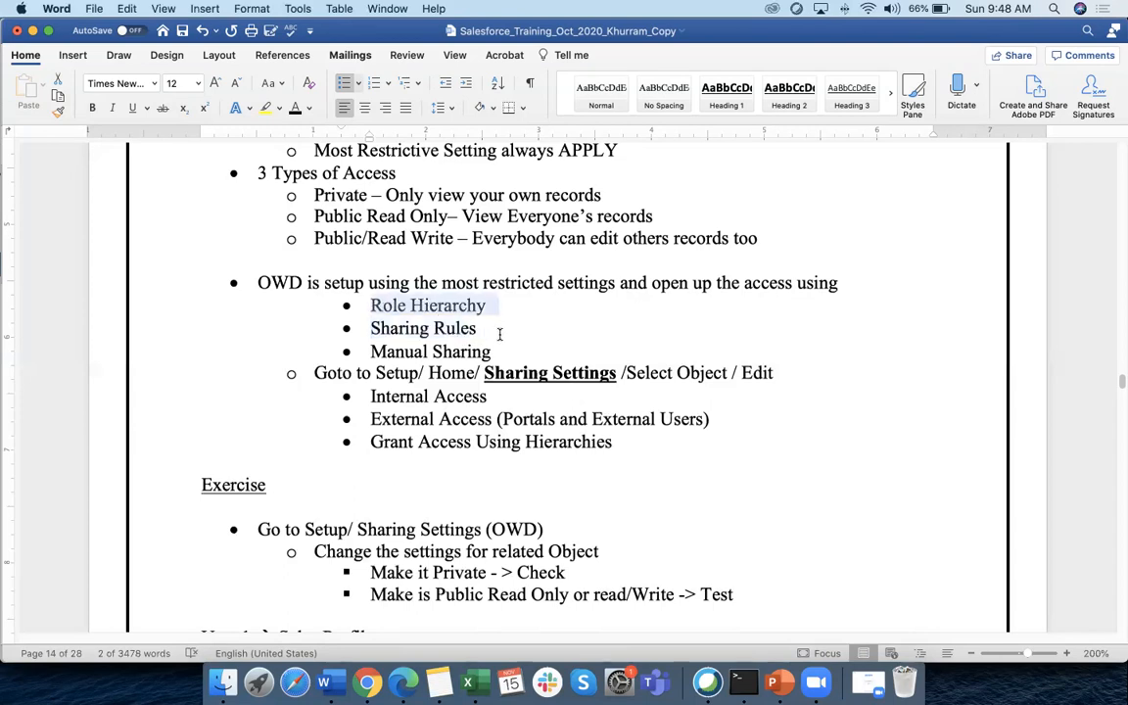
pyautogui.click(379, 682)
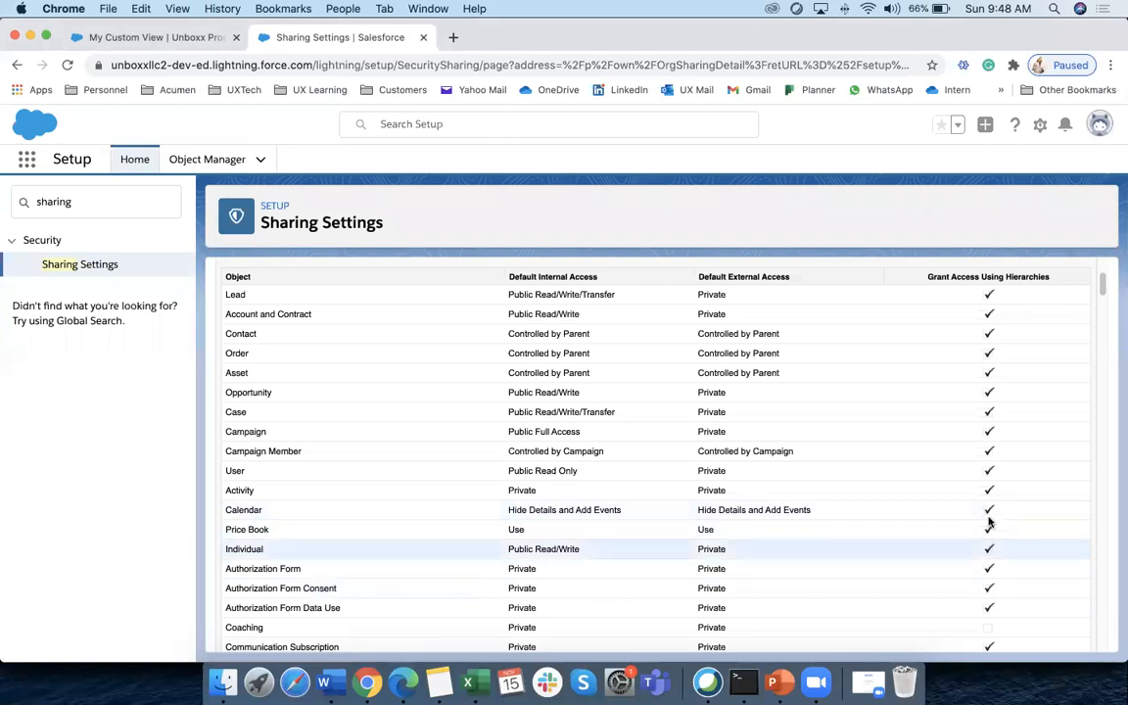
# Scroll the defaults table to the Unboxx Property row (Private), then switch to Word
pyautogui.scroll(-10, 920, 523)
pyautogui.scroll(-10, 958, 528)
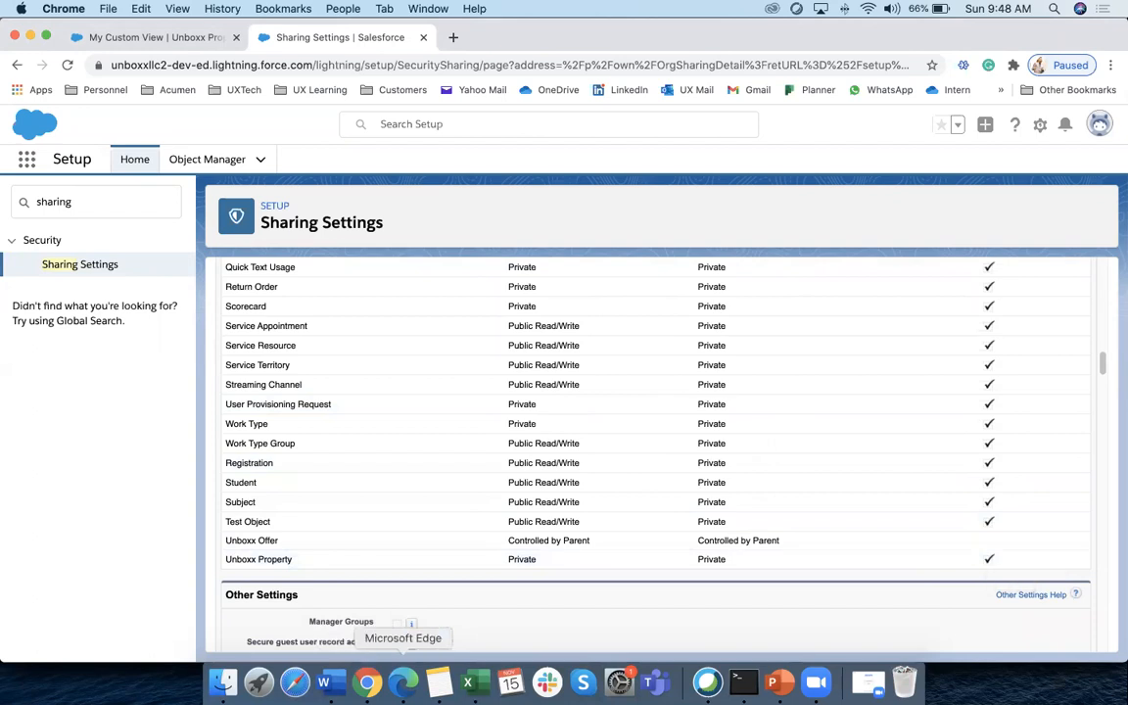
pyautogui.click(403, 681)
pyautogui.click(367, 682)
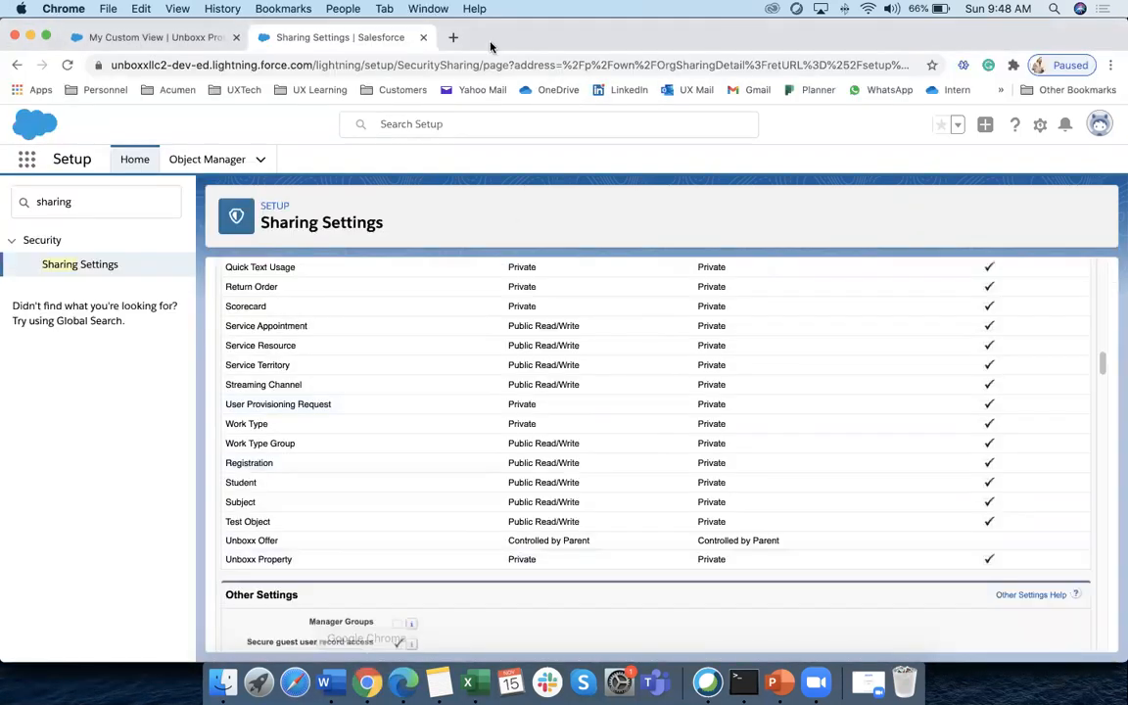
pyautogui.click(323, 681)
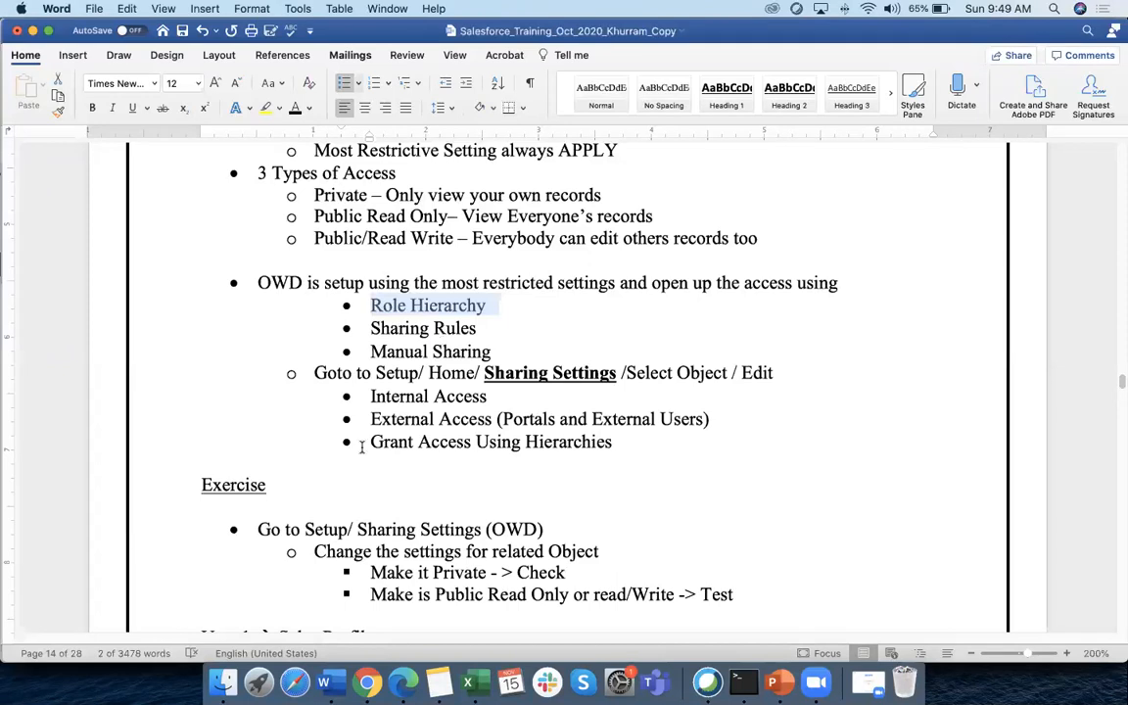
# Search Setup Quick Find for 'role' and open the Roles page under Users
pyautogui.click(367, 683)
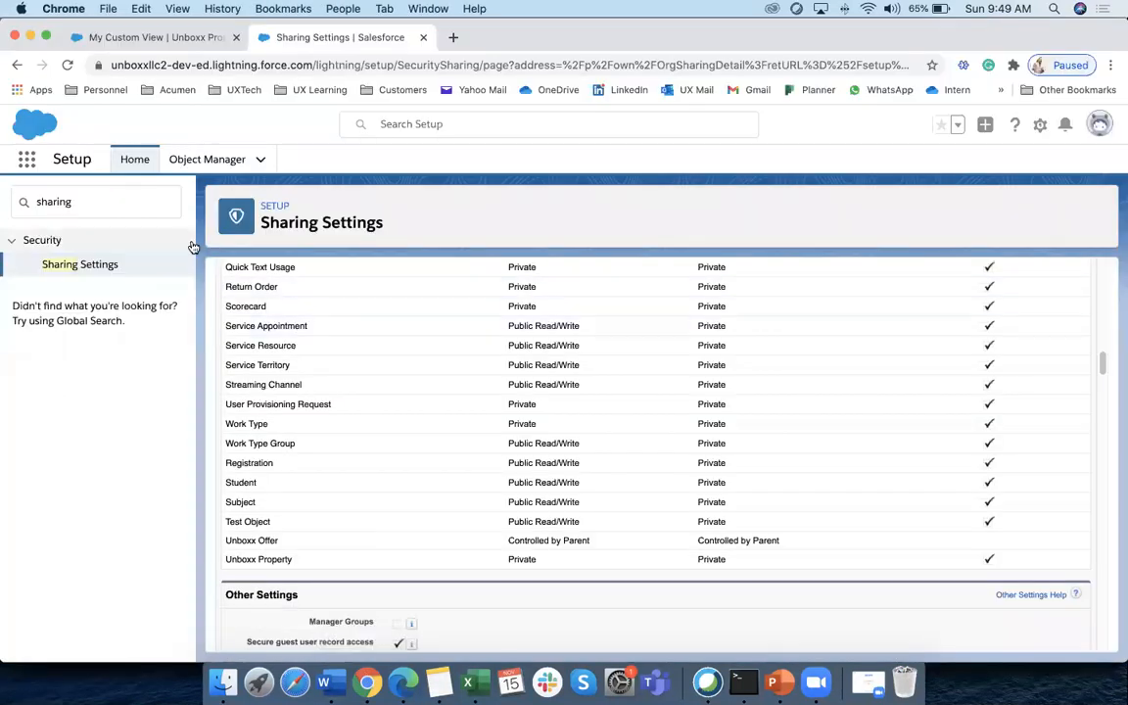
pyautogui.click(98, 203)
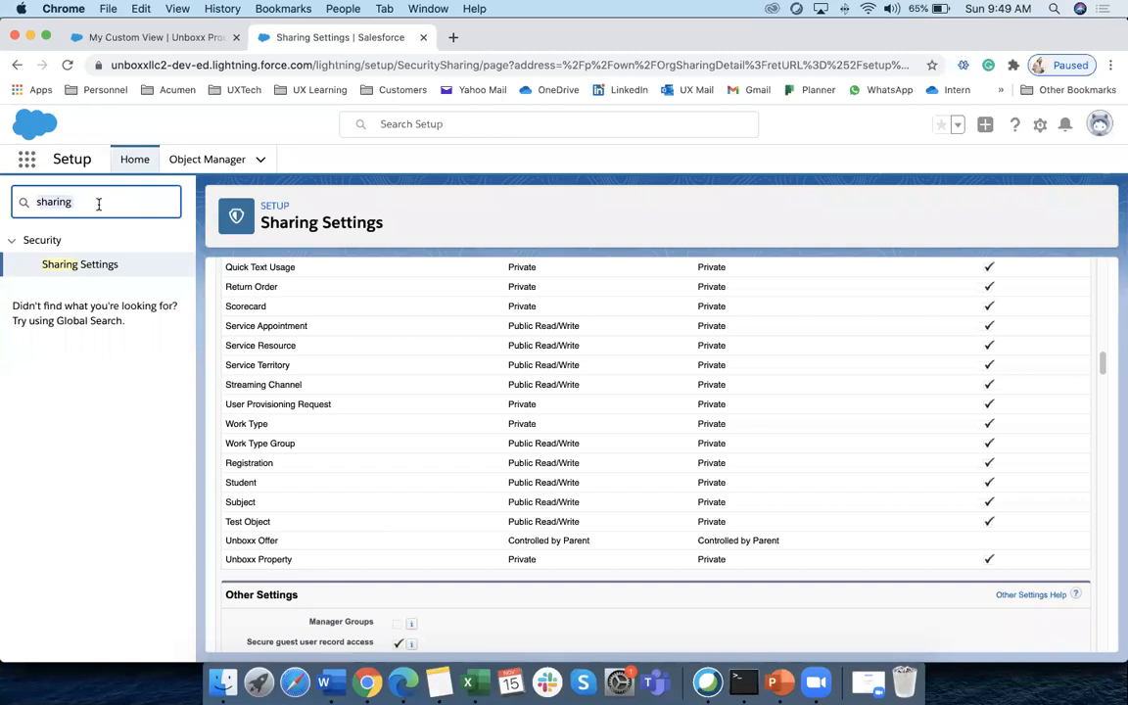
pyautogui.write('h')
pyautogui.press('BackSpace')
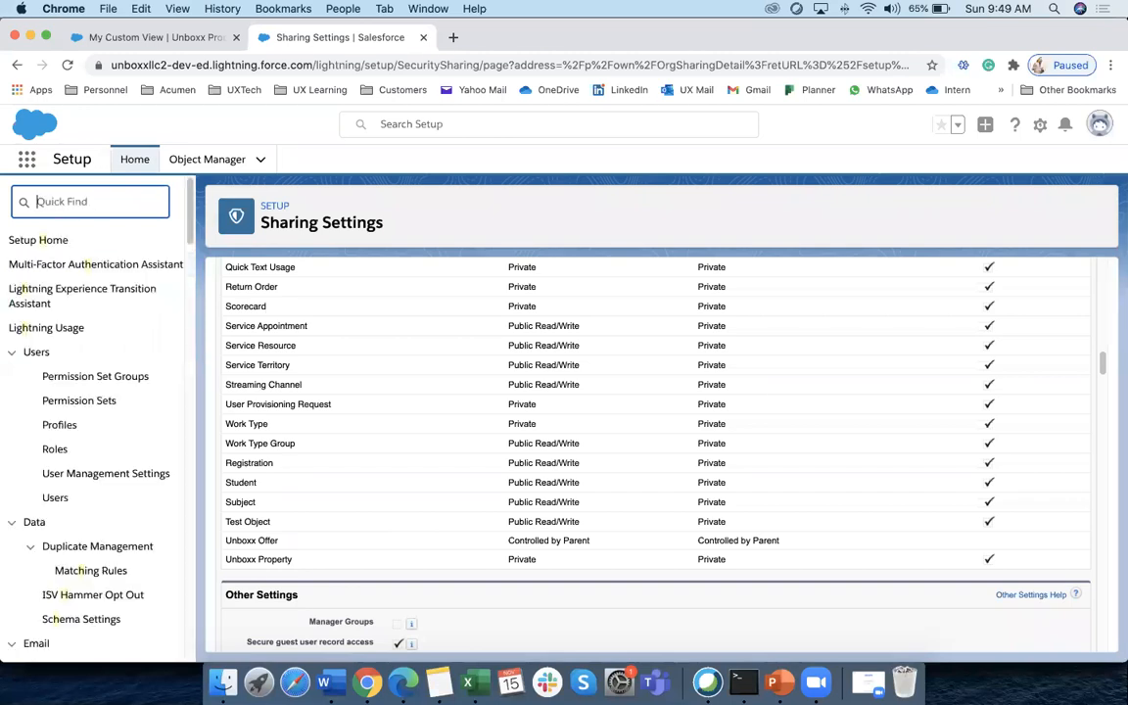
pyautogui.write('role')
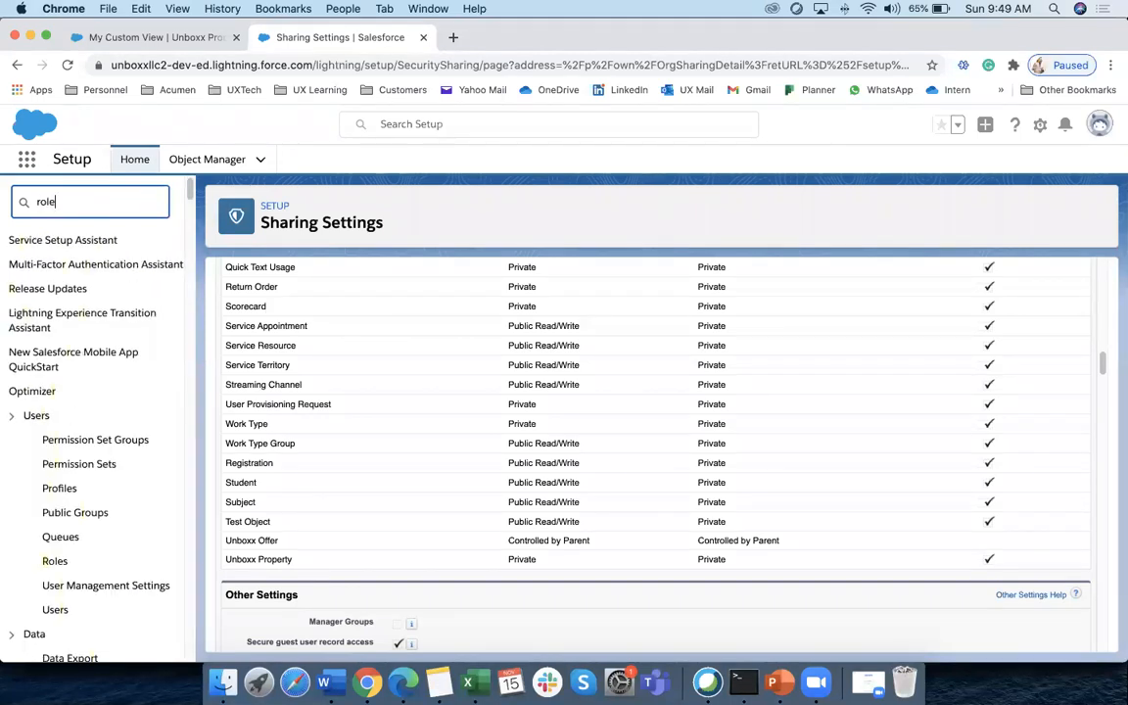
pyautogui.click(55, 266)
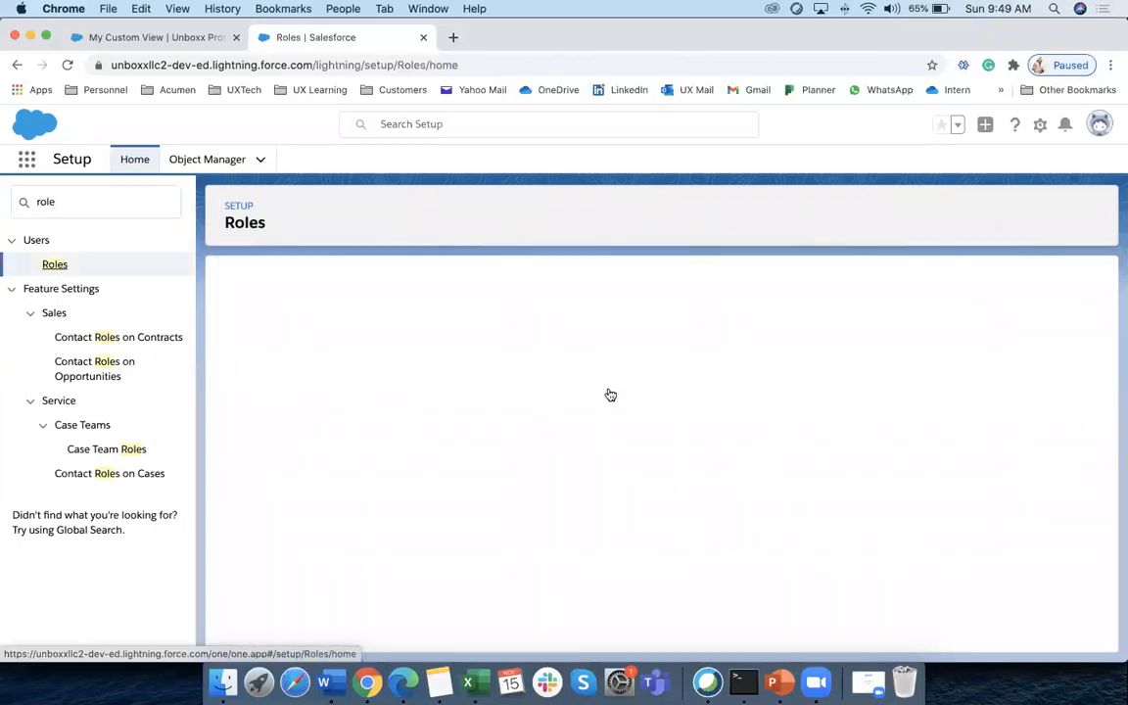
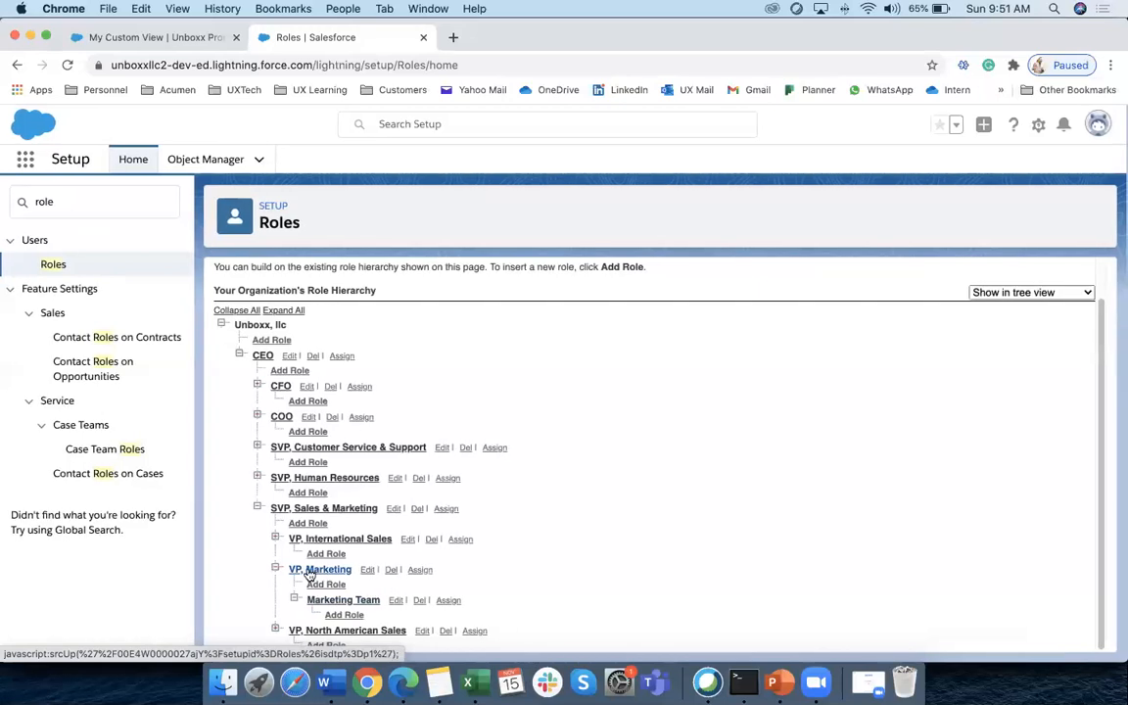
# Open the Role Edit page for the VP, Marketing role
pyautogui.click(368, 569)
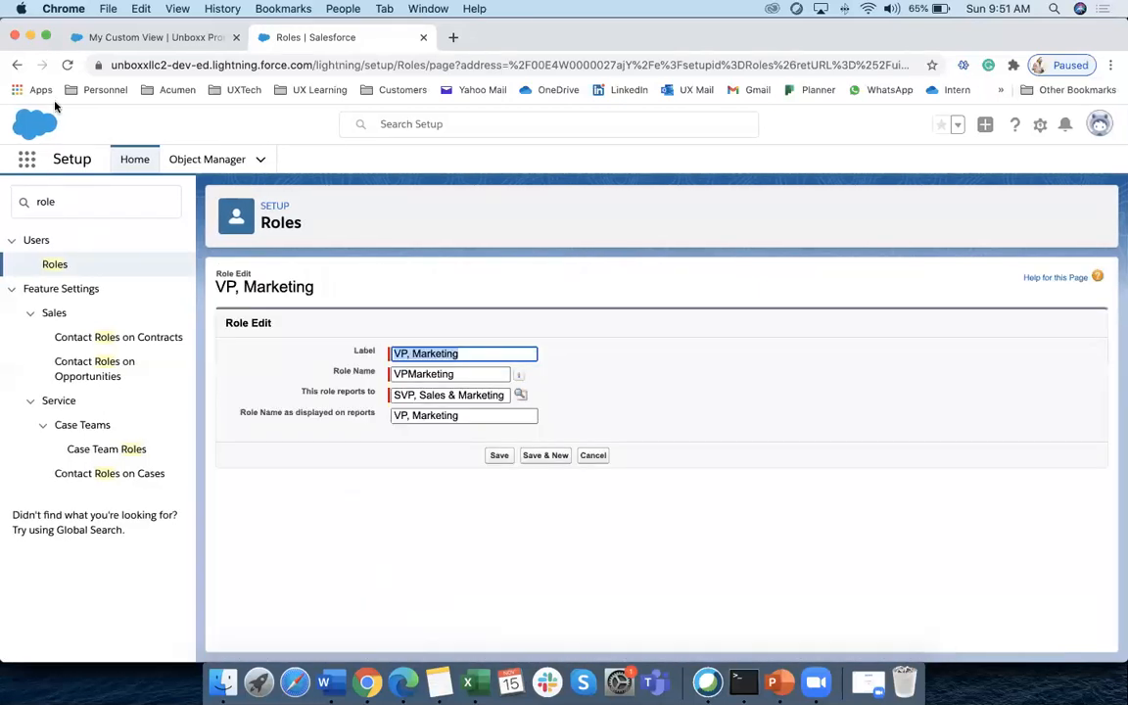
pyautogui.click(17, 64)
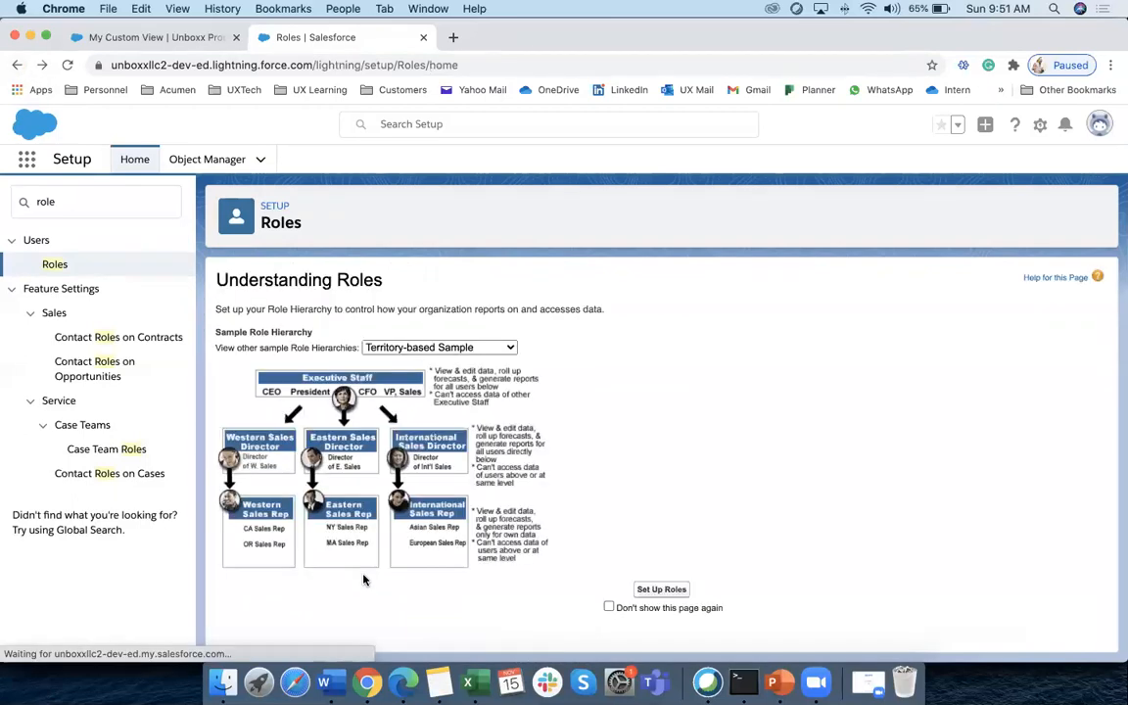
pyautogui.click(651, 589)
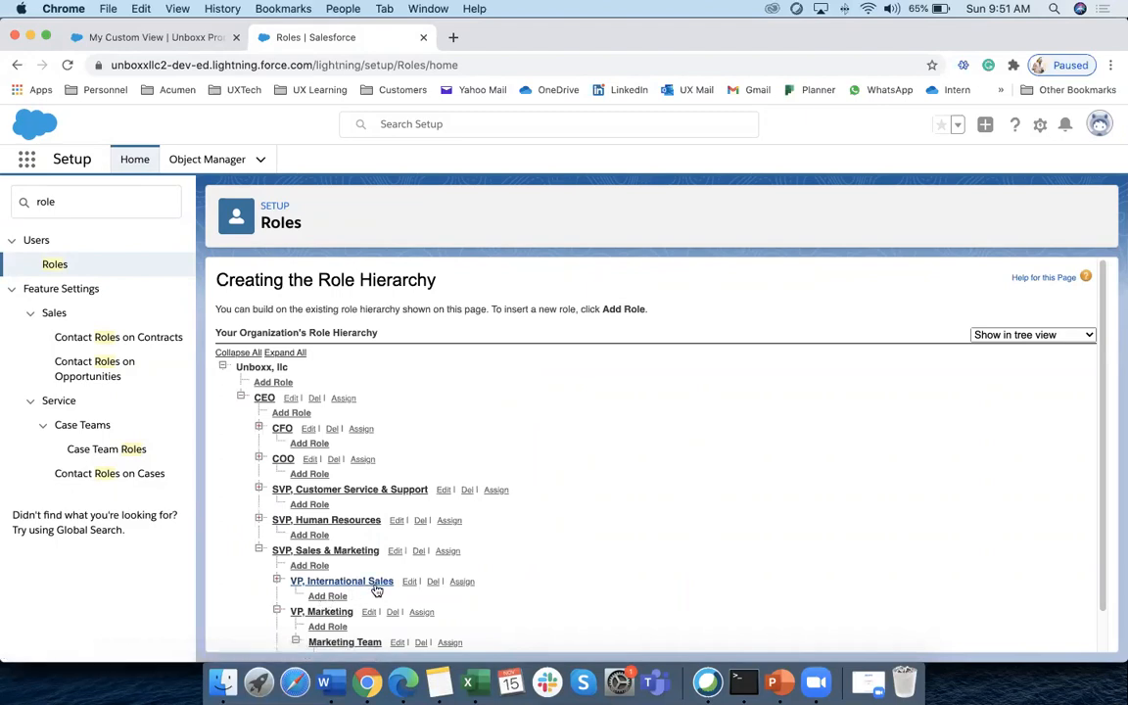
pyautogui.scroll(-1, 372, 585)
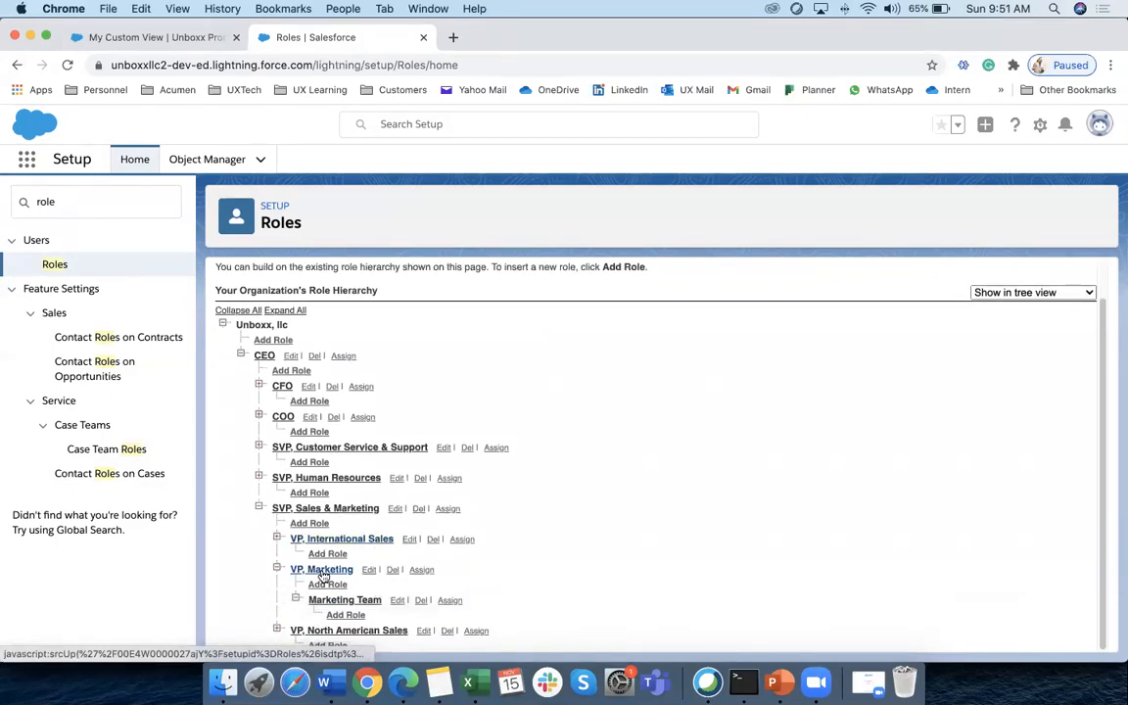
pyautogui.click(421, 570)
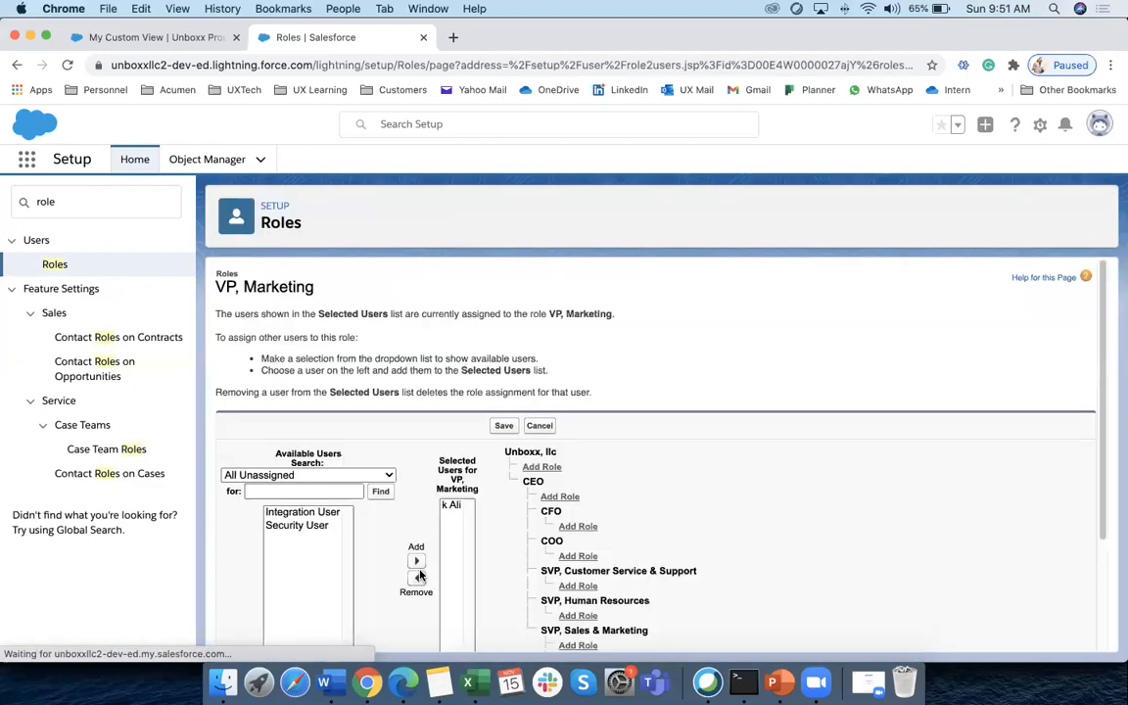
pyautogui.scroll(-3, 348, 503)
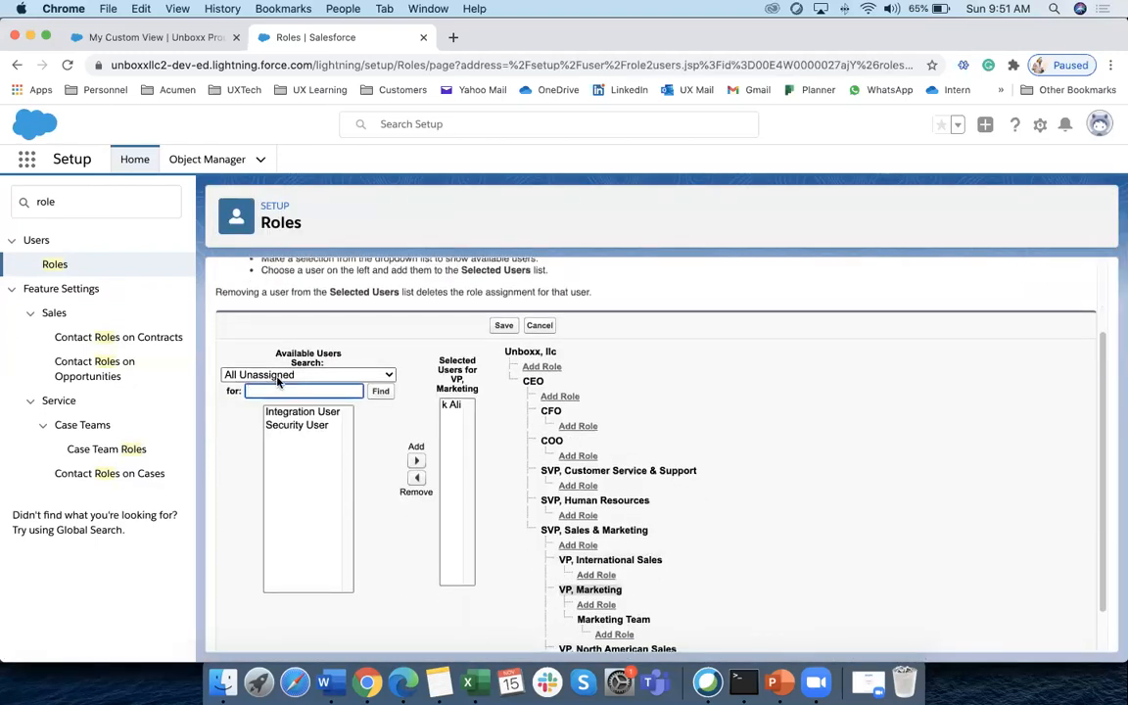
pyautogui.click(358, 392)
pyautogui.click(345, 374)
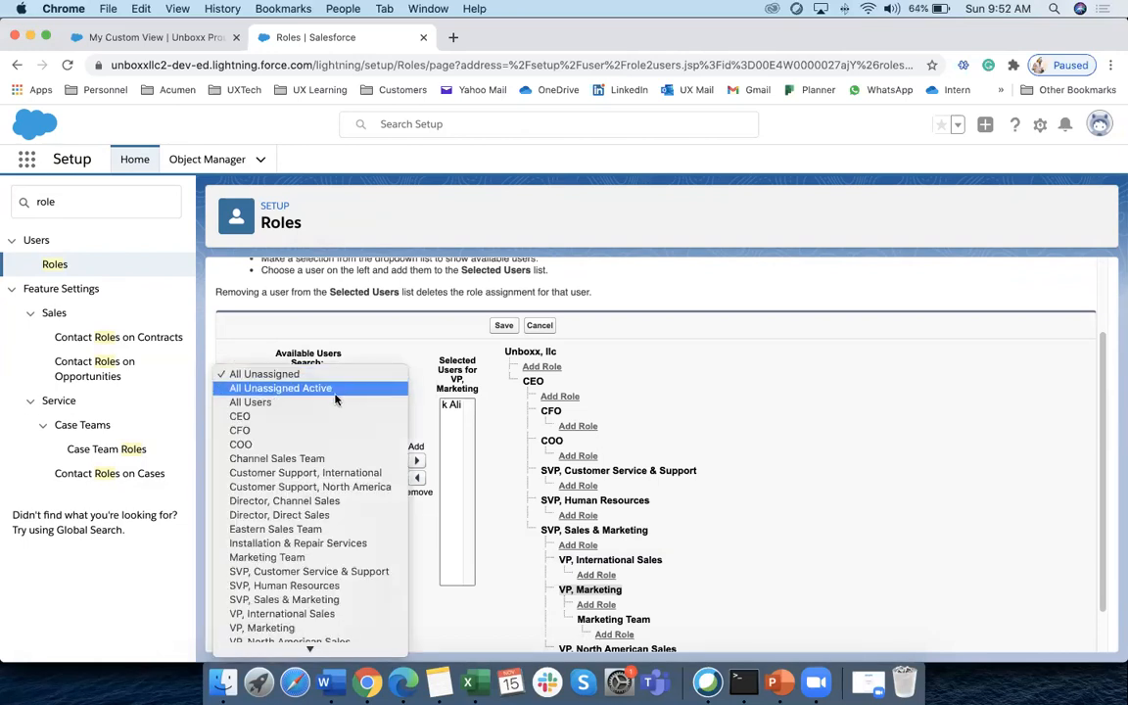
pyautogui.click(323, 401)
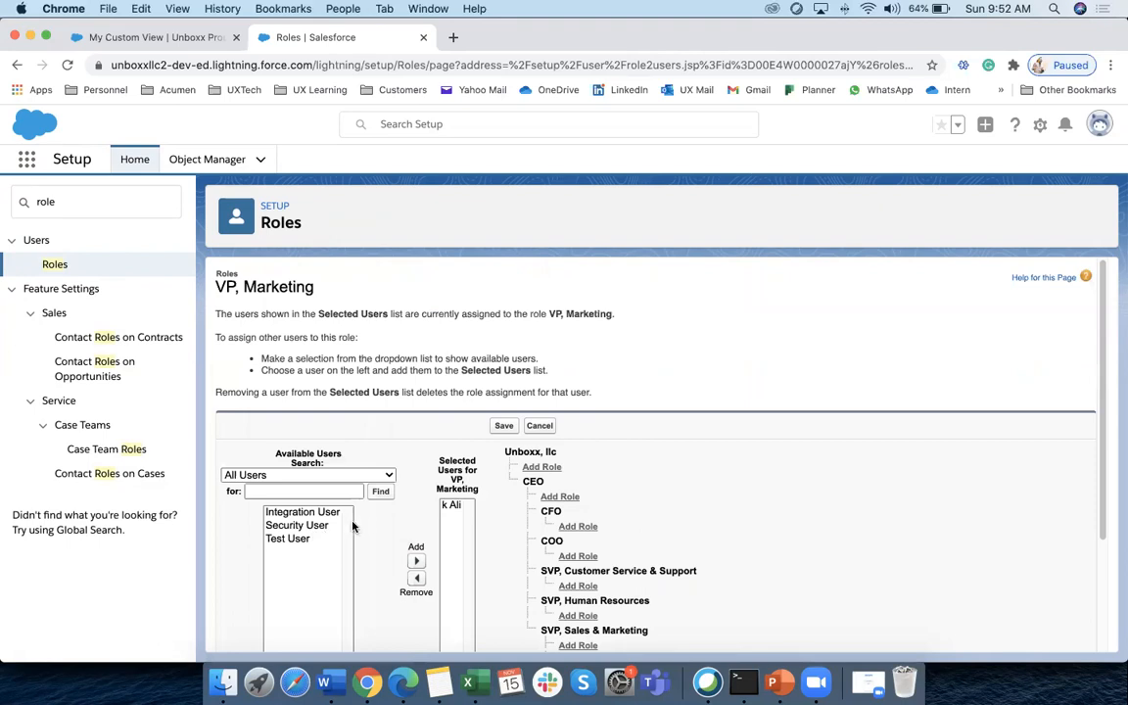
pyautogui.scroll(-3, 354, 525)
pyautogui.click(452, 363)
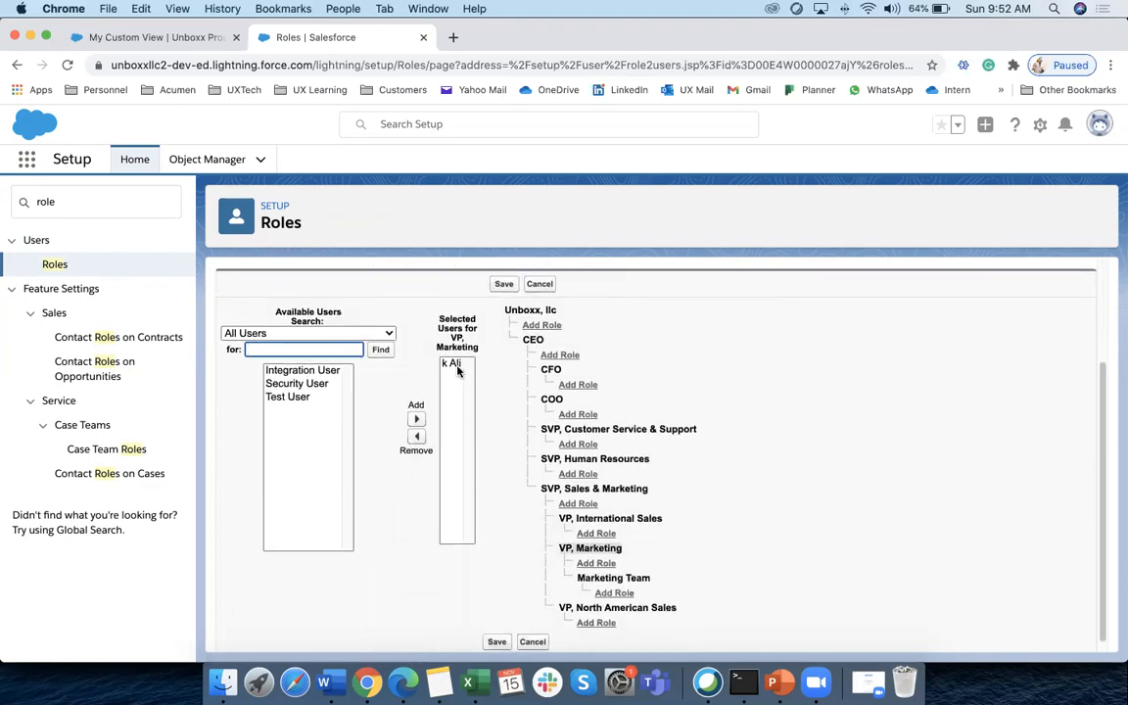
pyautogui.click(416, 438)
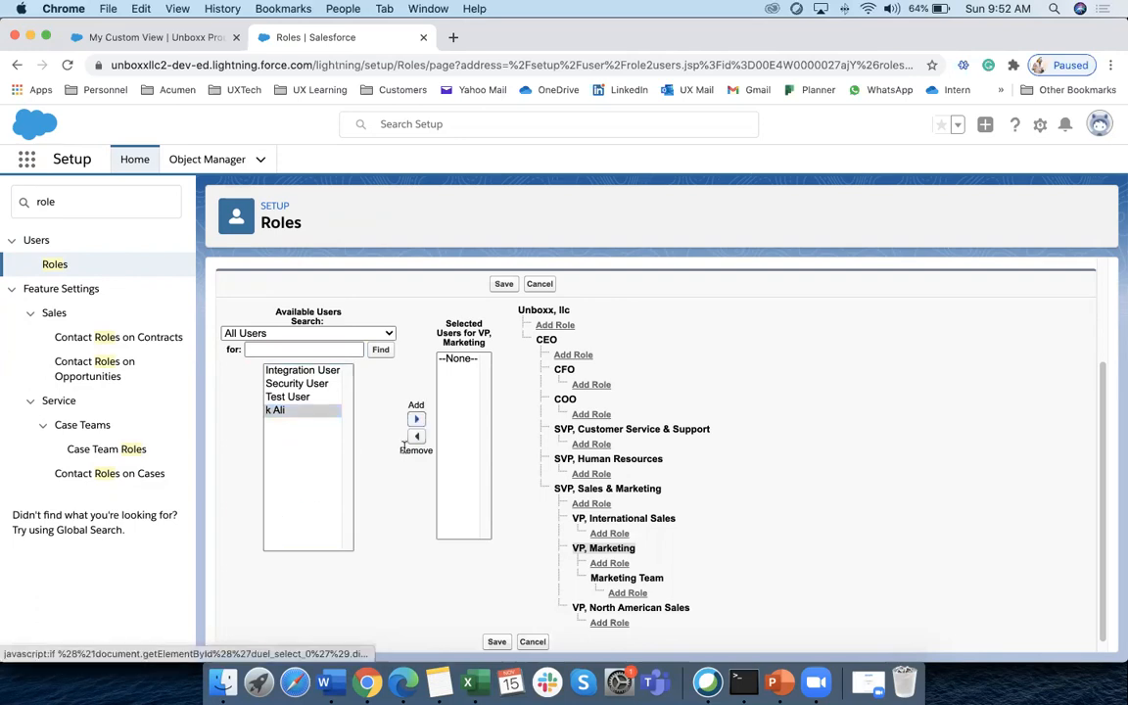
pyautogui.click(416, 419)
pyautogui.scroll(3, 388, 519)
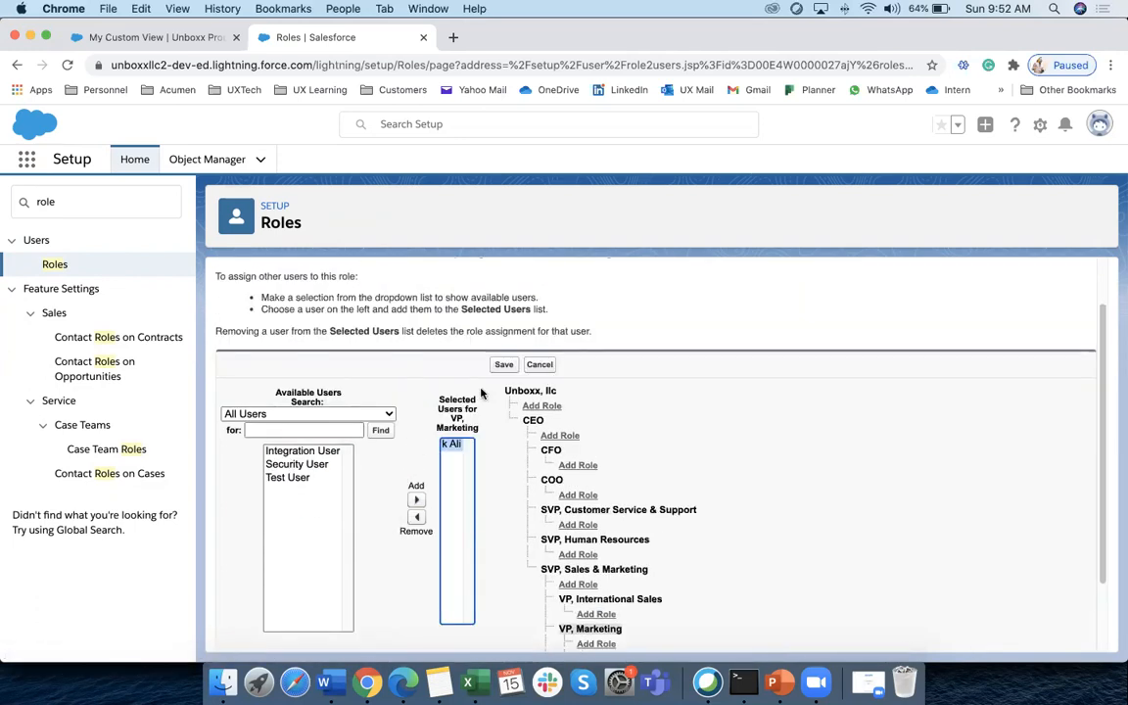
pyautogui.click(501, 367)
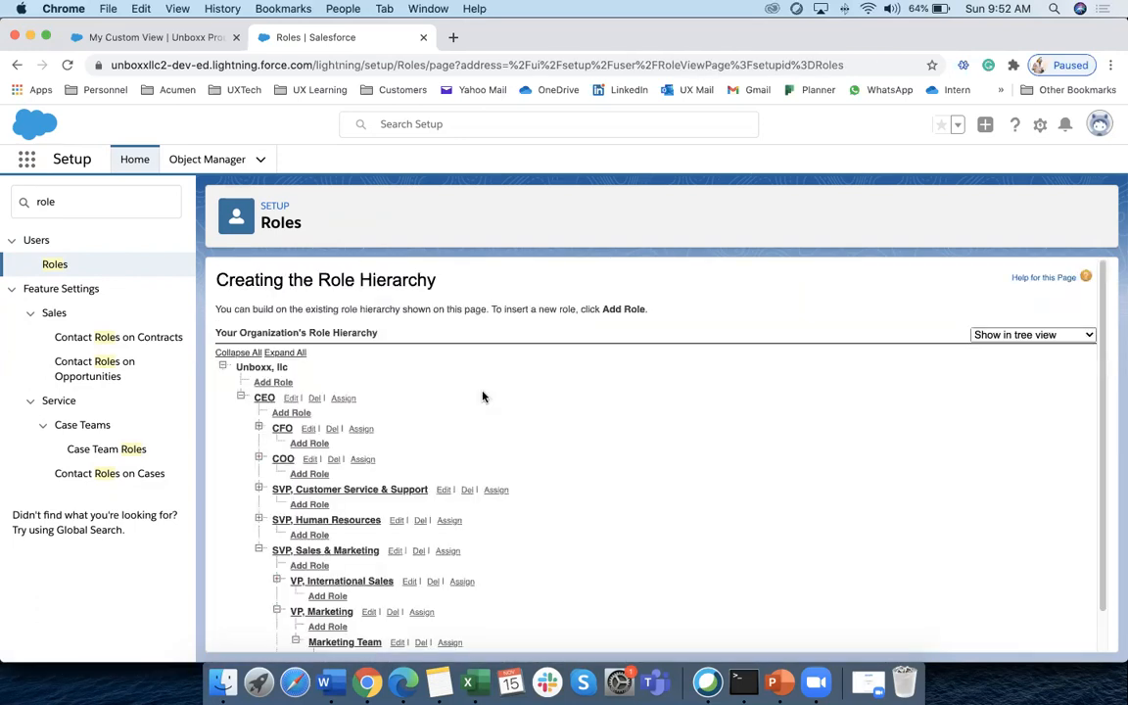
pyautogui.scroll(-1, 374, 501)
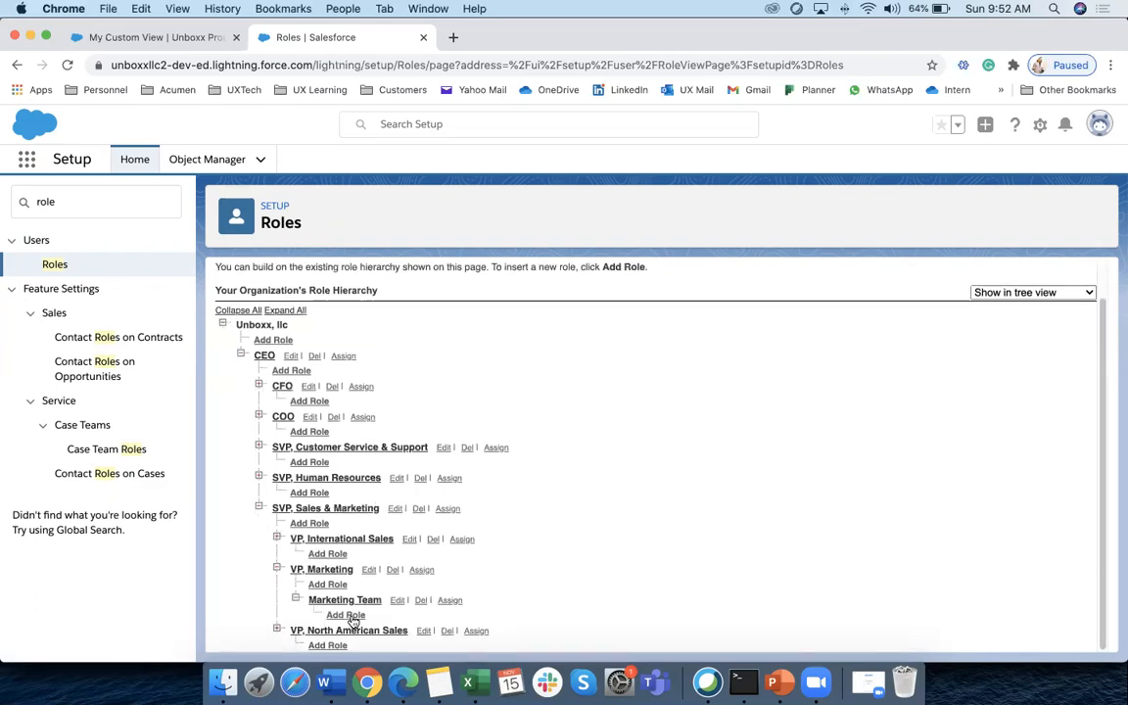
# Assign Test User from the All Users list to the Marketing Team role and save
pyautogui.click(456, 603)
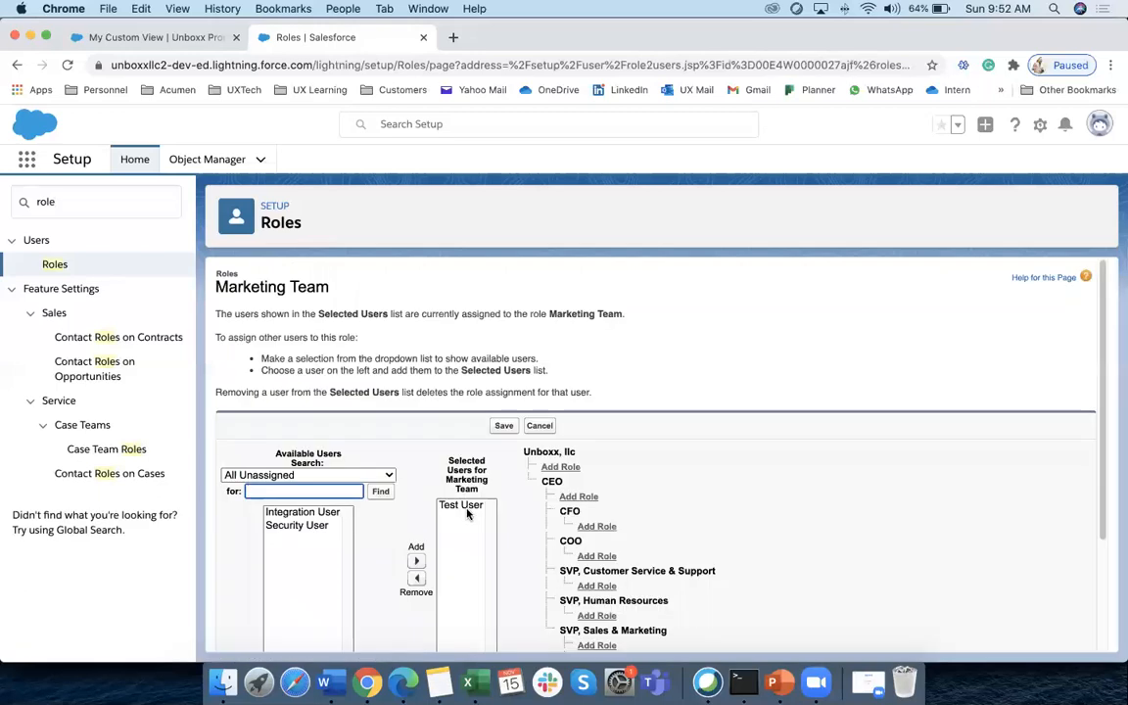
pyautogui.scroll(-2, 455, 519)
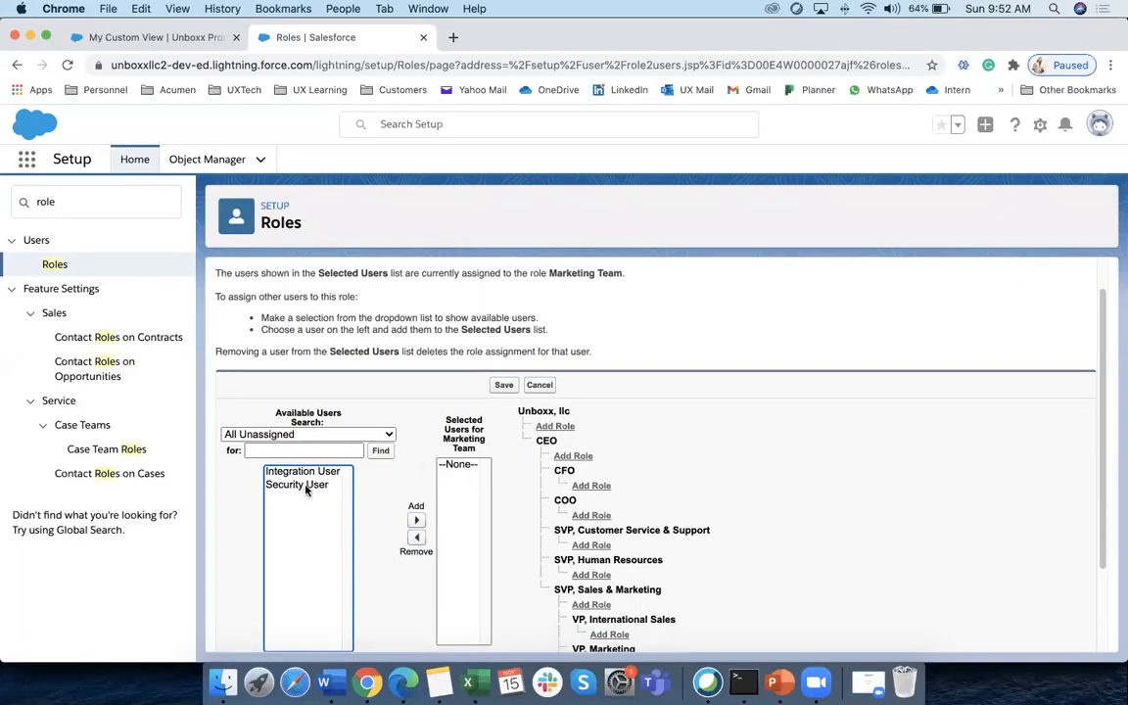
pyautogui.click(387, 434)
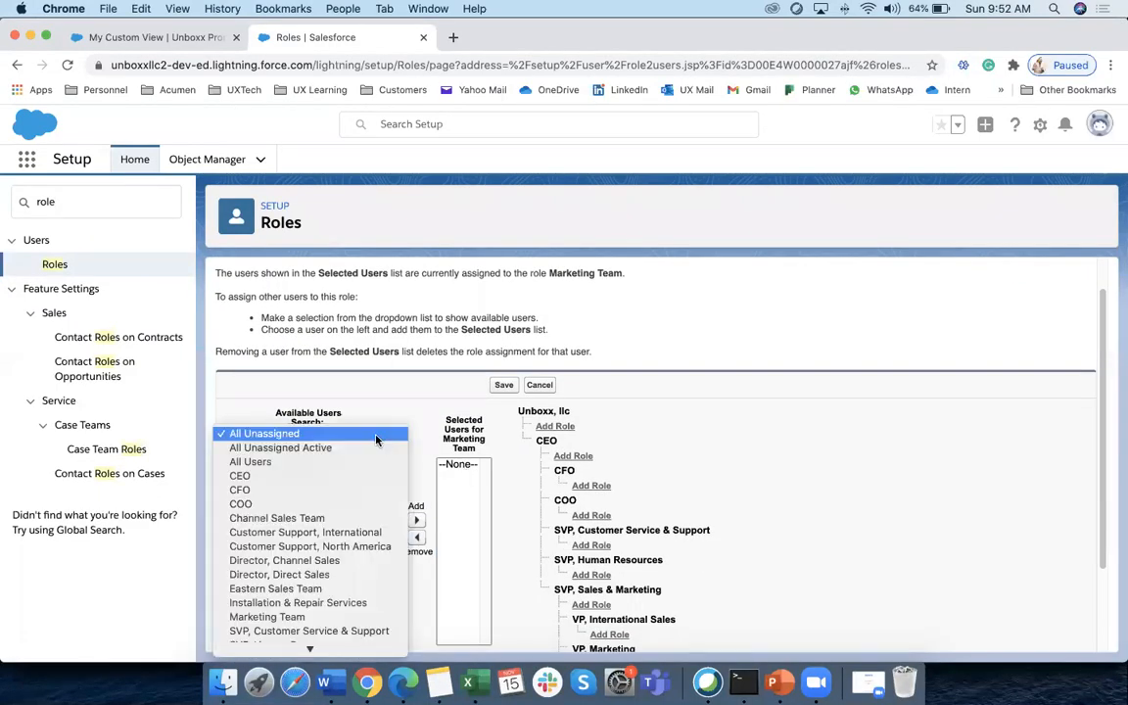
pyautogui.click(253, 461)
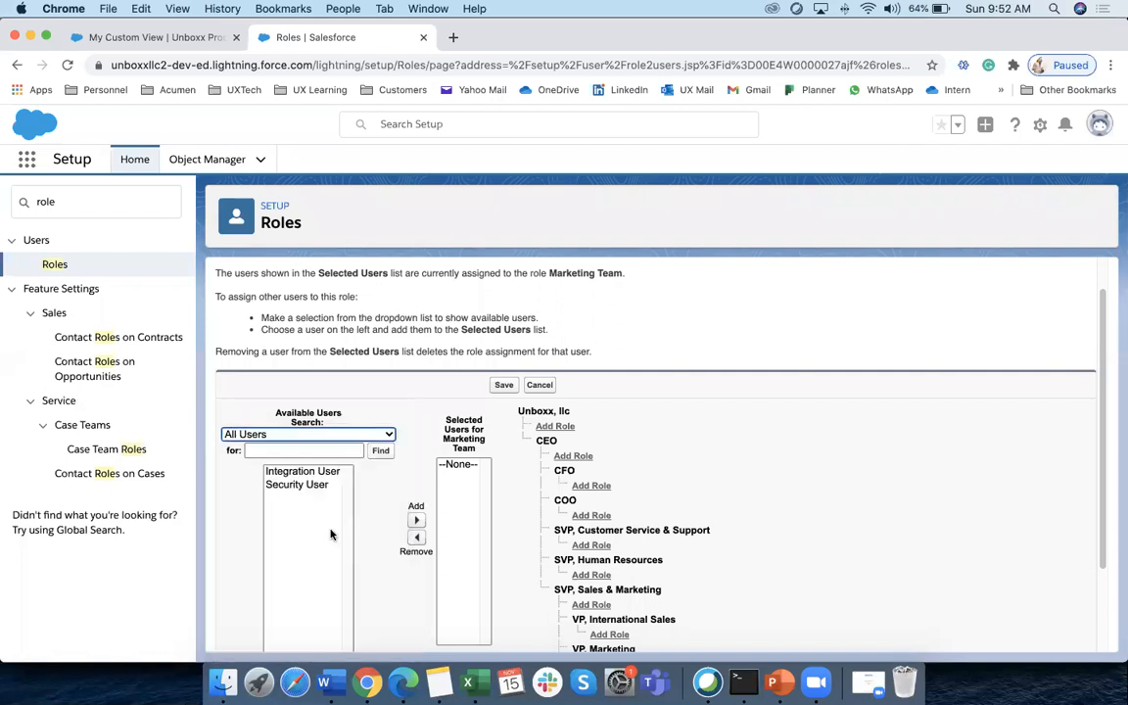
pyautogui.click(284, 538)
pyautogui.scroll(-1, 323, 543)
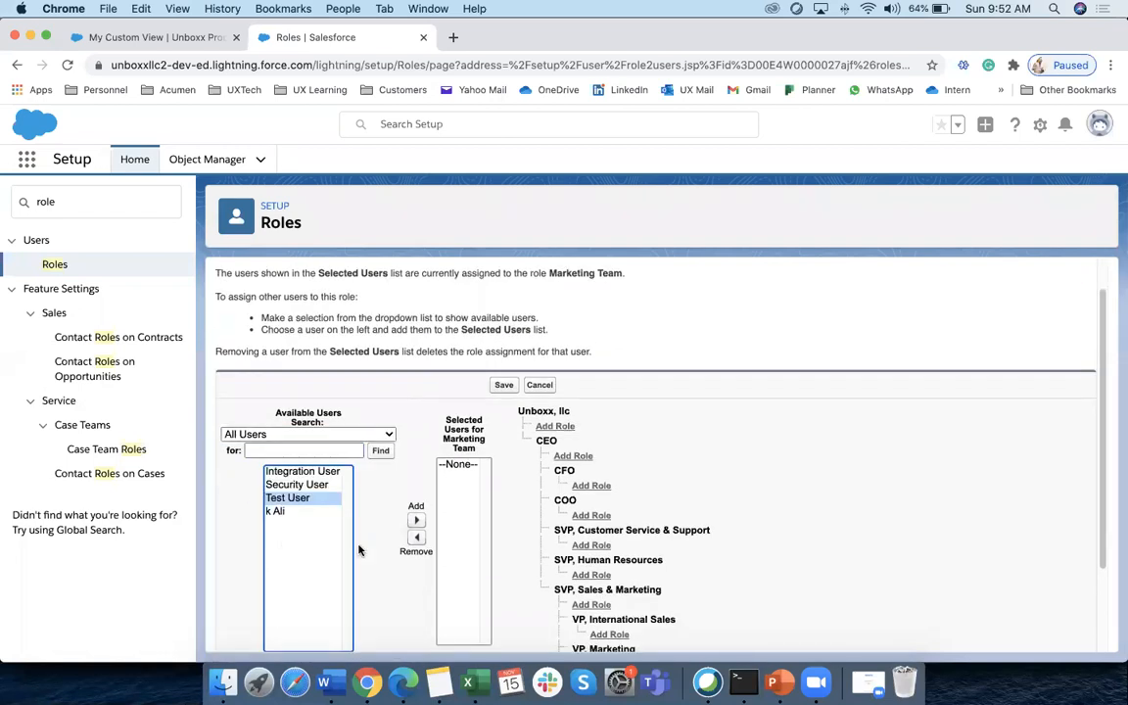
pyautogui.click(416, 520)
pyautogui.click(504, 385)
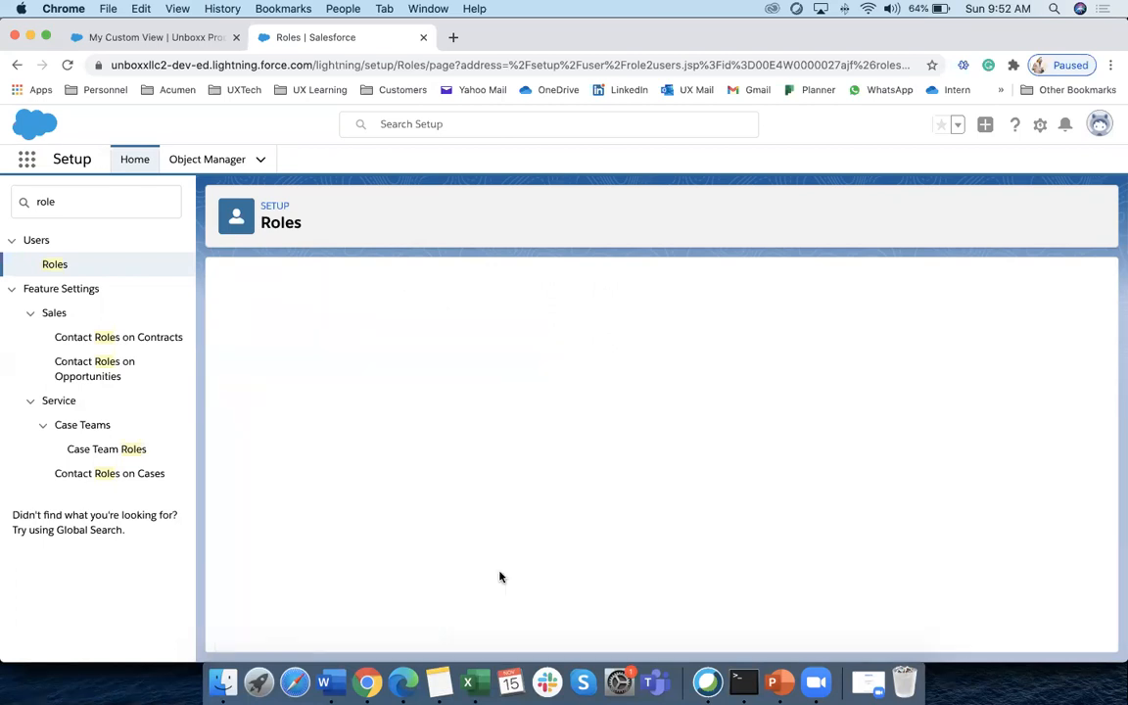
pyautogui.scroll(-1, 460, 588)
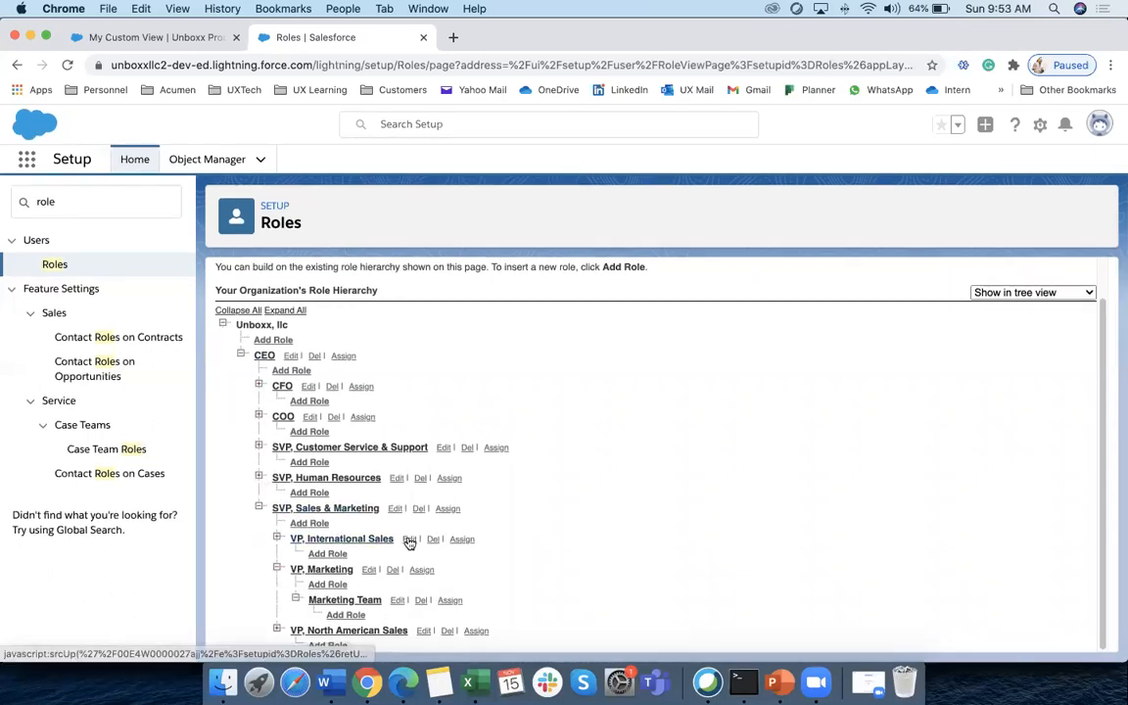
pyautogui.click(449, 509)
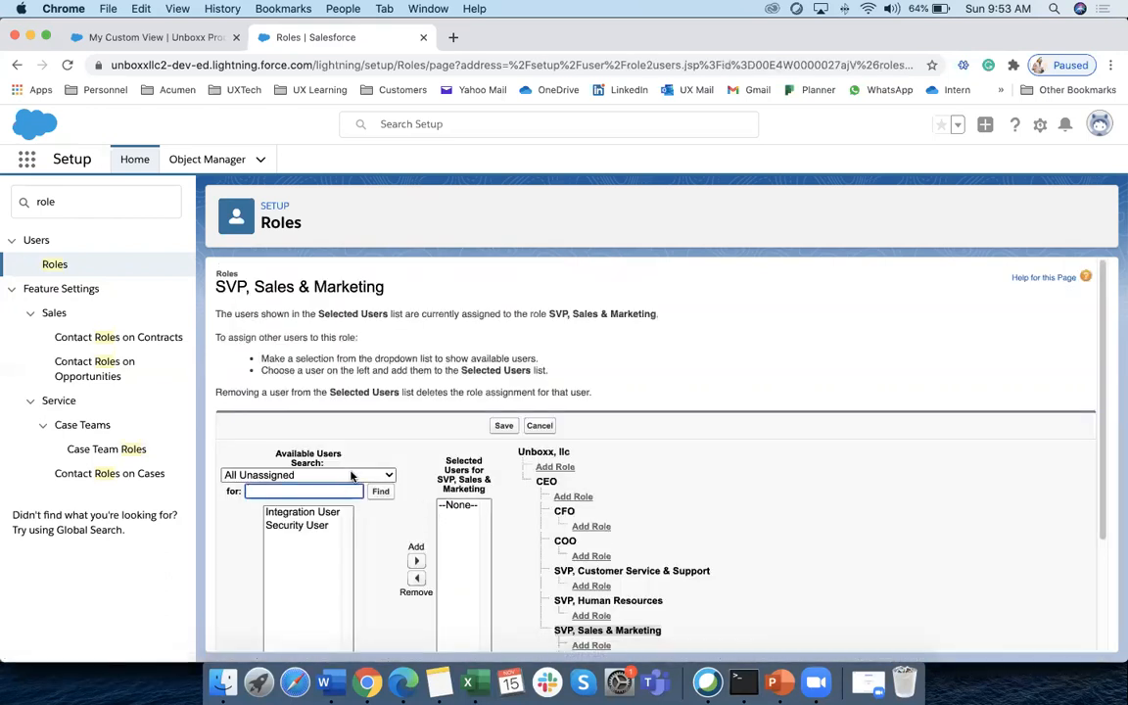
pyautogui.click(353, 475)
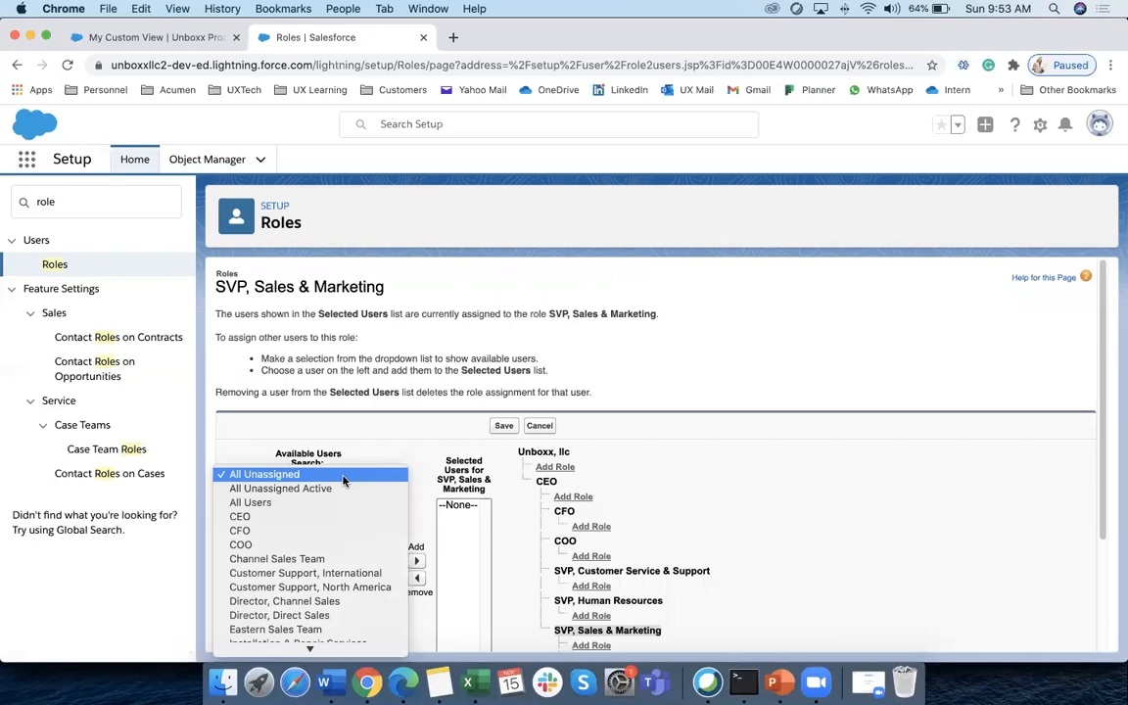
pyautogui.click(278, 504)
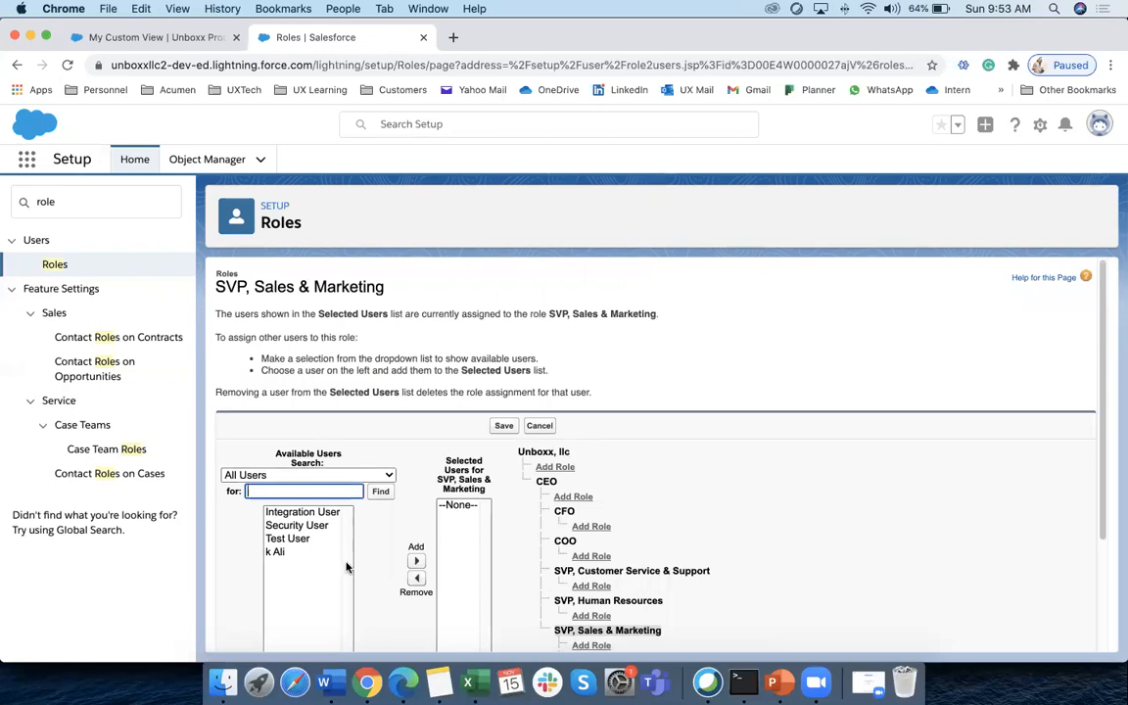
pyautogui.click(295, 539)
pyautogui.scroll(-1, 323, 517)
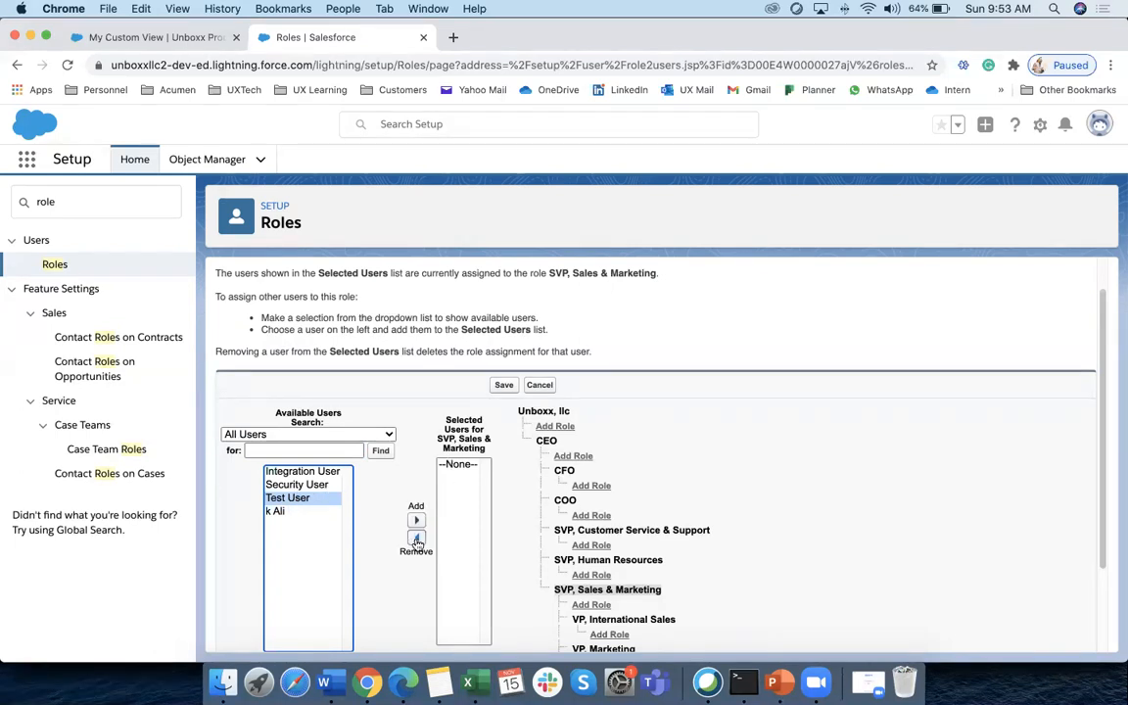
pyautogui.click(539, 387)
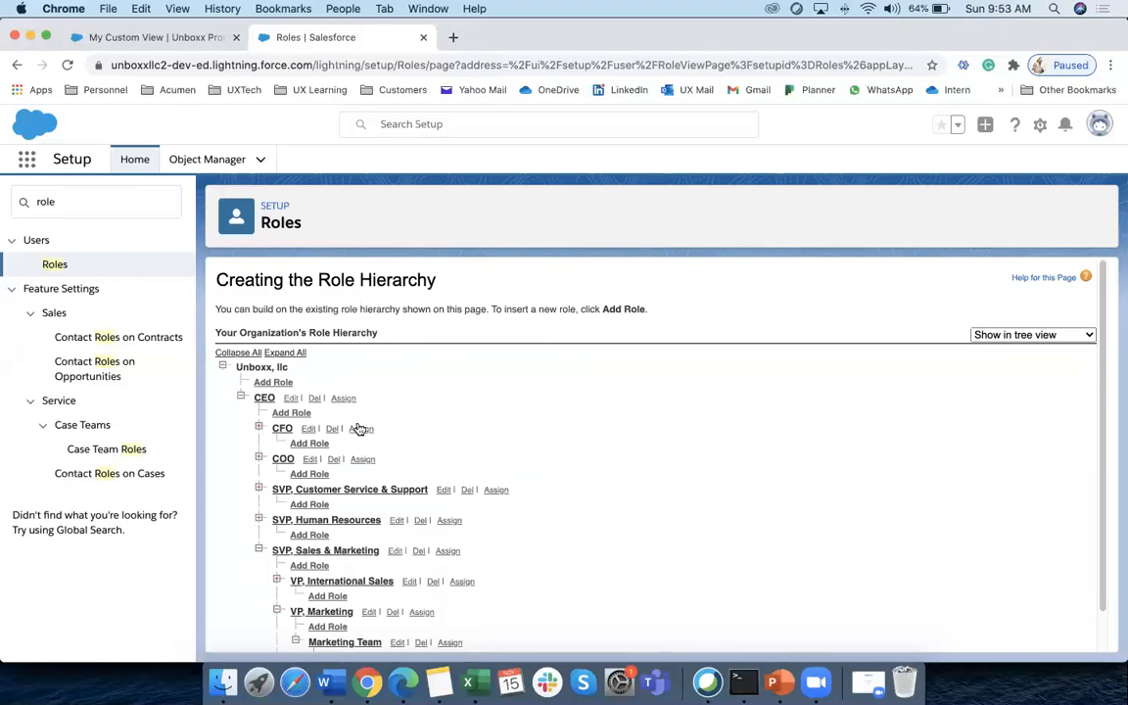
pyautogui.click(102, 200)
pyautogui.press('super+a')
pyautogui.write('sharing')
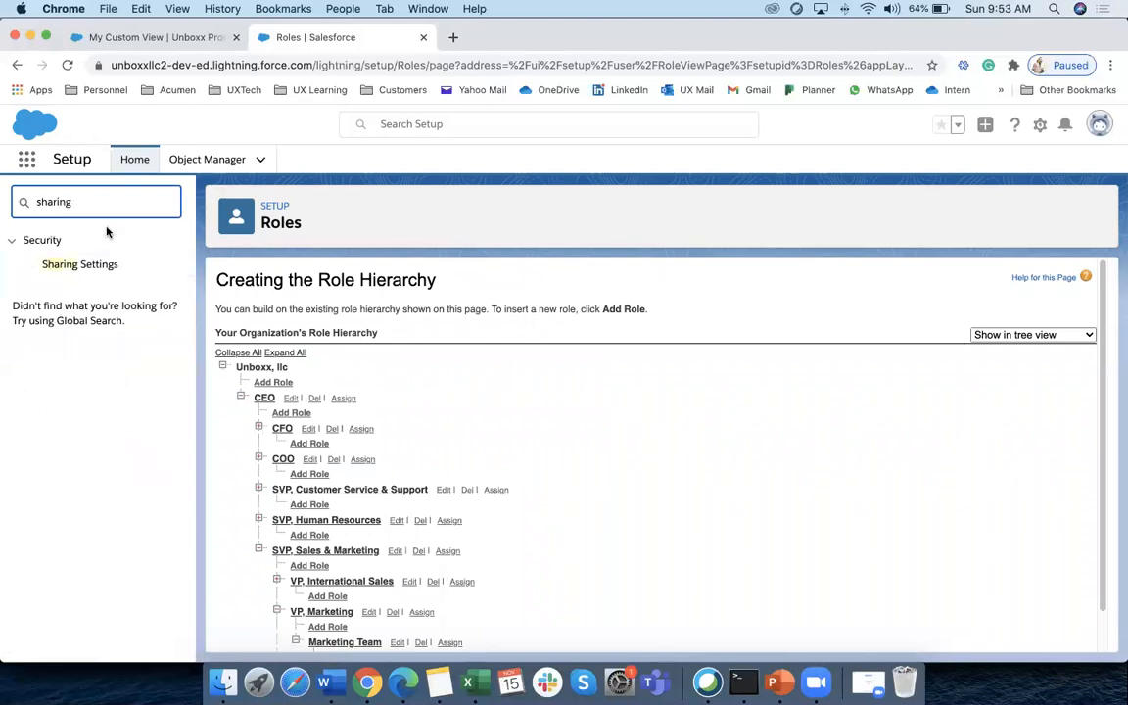
pyautogui.click(104, 263)
pyautogui.scroll(-15, 1009, 533)
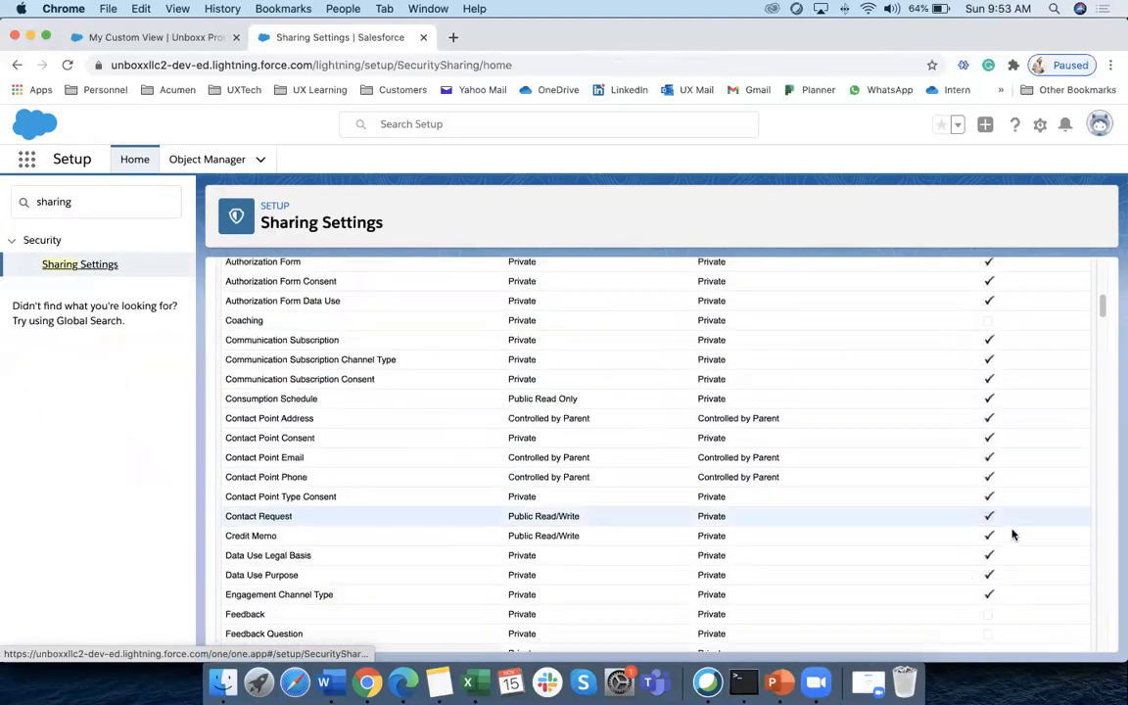
pyautogui.scroll(-20, 1014, 587)
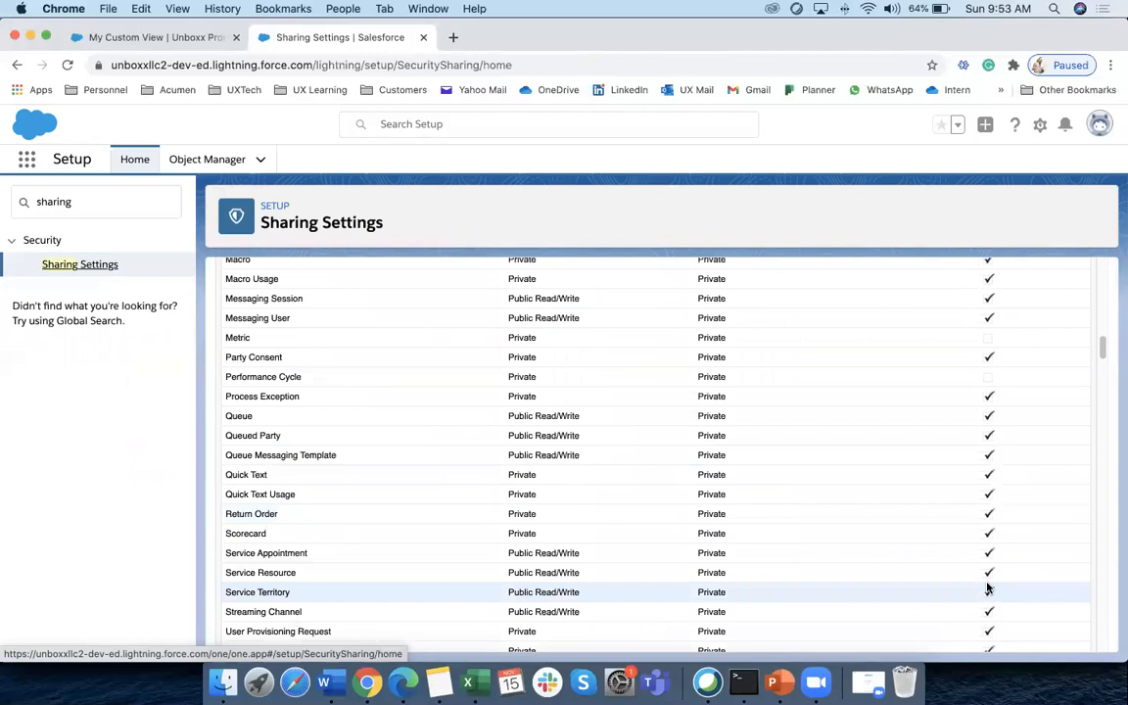
pyautogui.scroll(8, 1008, 323)
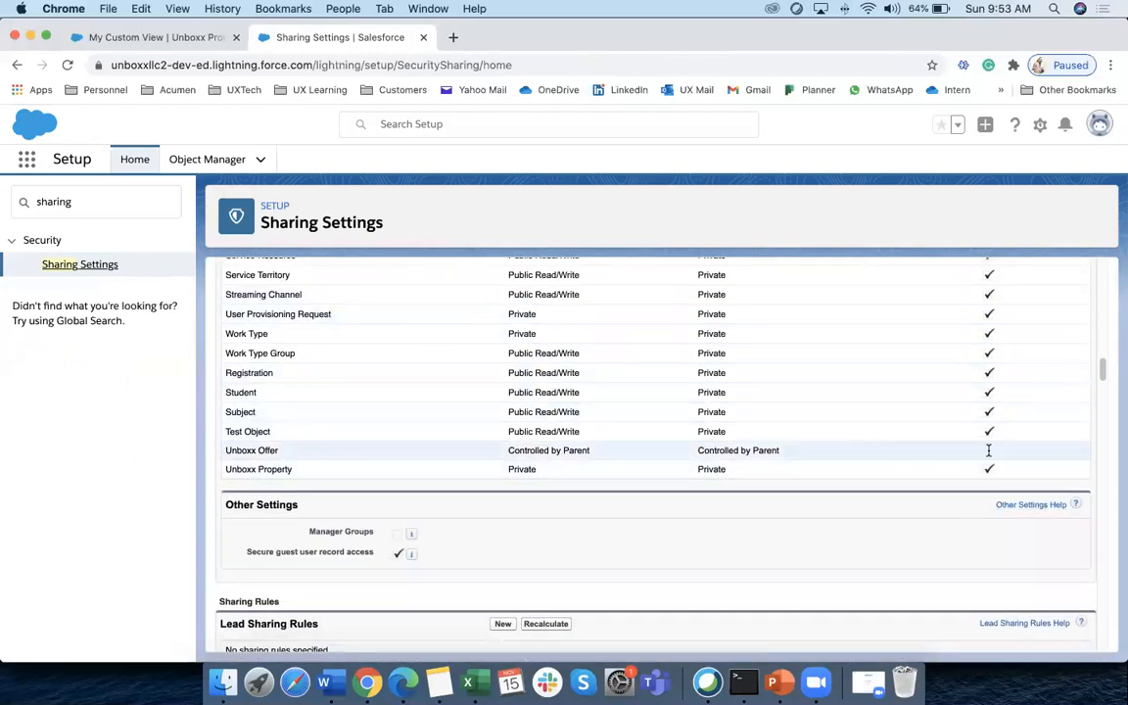
pyautogui.moveTo(514, 449); pyautogui.dragTo(780, 455)
pyautogui.moveTo(508, 470); pyautogui.dragTo(764, 473)
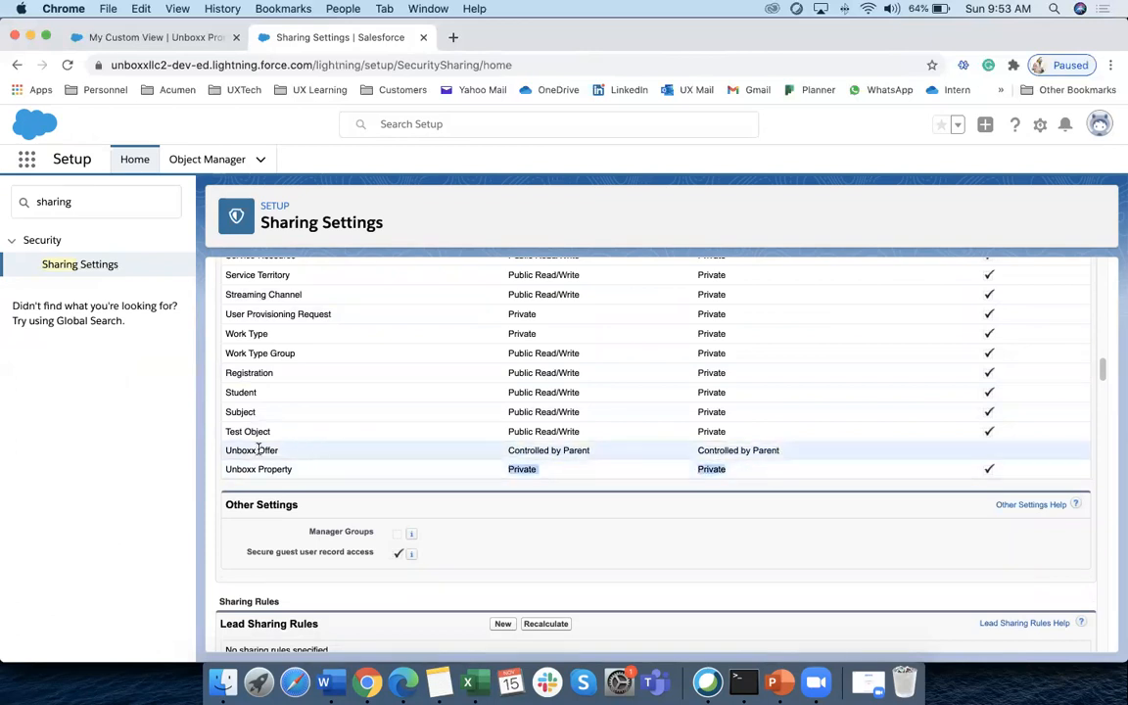
pyautogui.moveTo(233, 446); pyautogui.dragTo(294, 454)
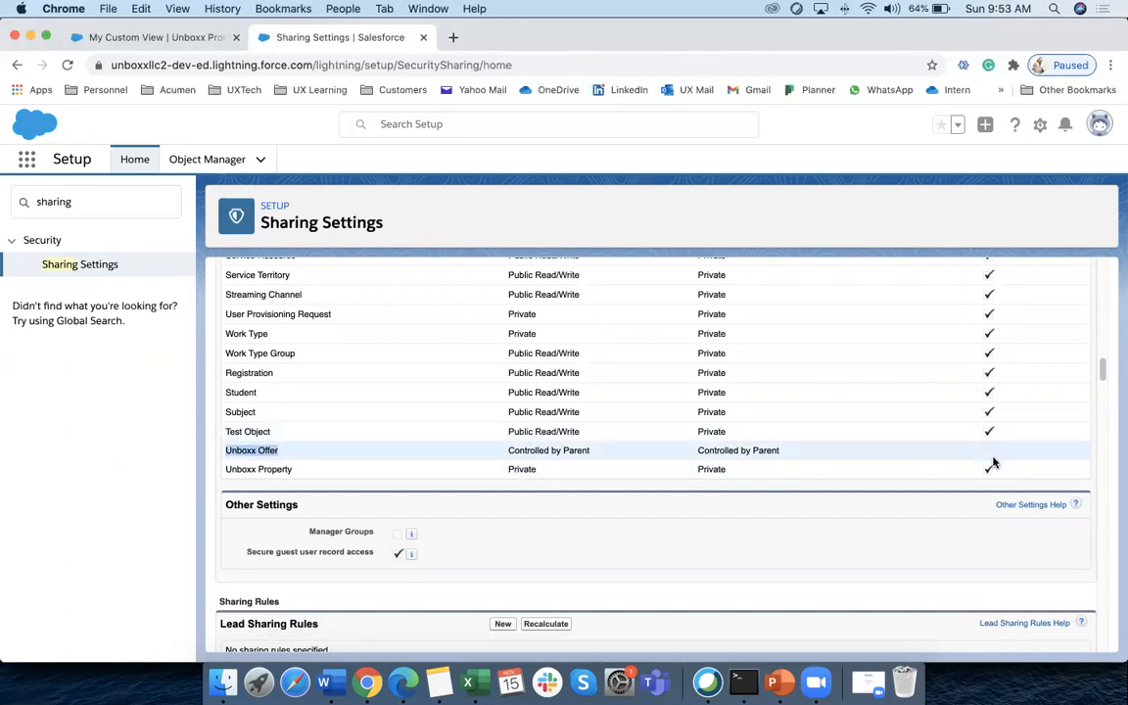
pyautogui.scroll(1, 797, 424)
pyautogui.scroll(5, 797, 424)
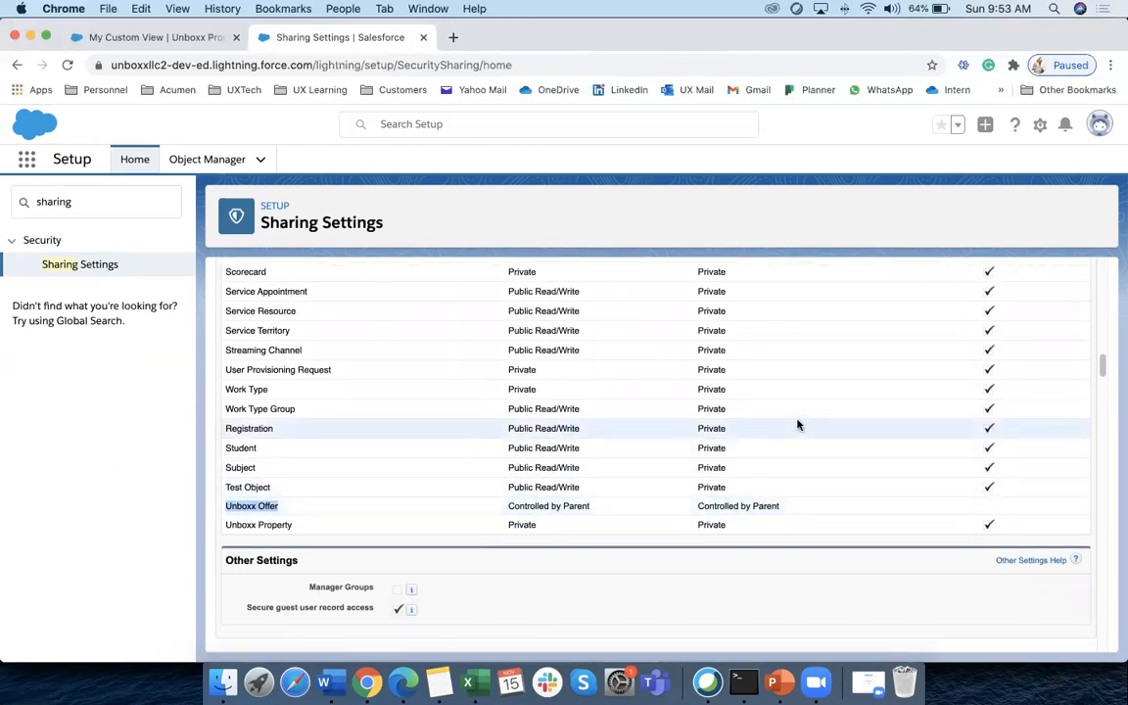
pyautogui.scroll(12, 861, 386)
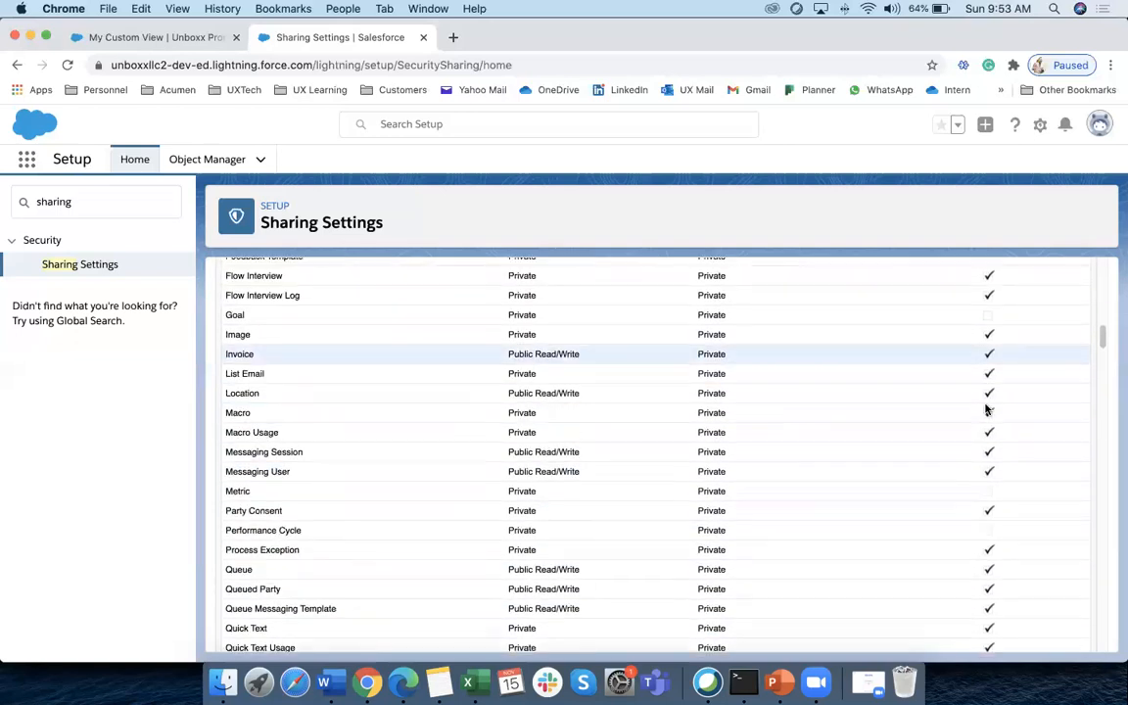
pyautogui.scroll(10, 860, 389)
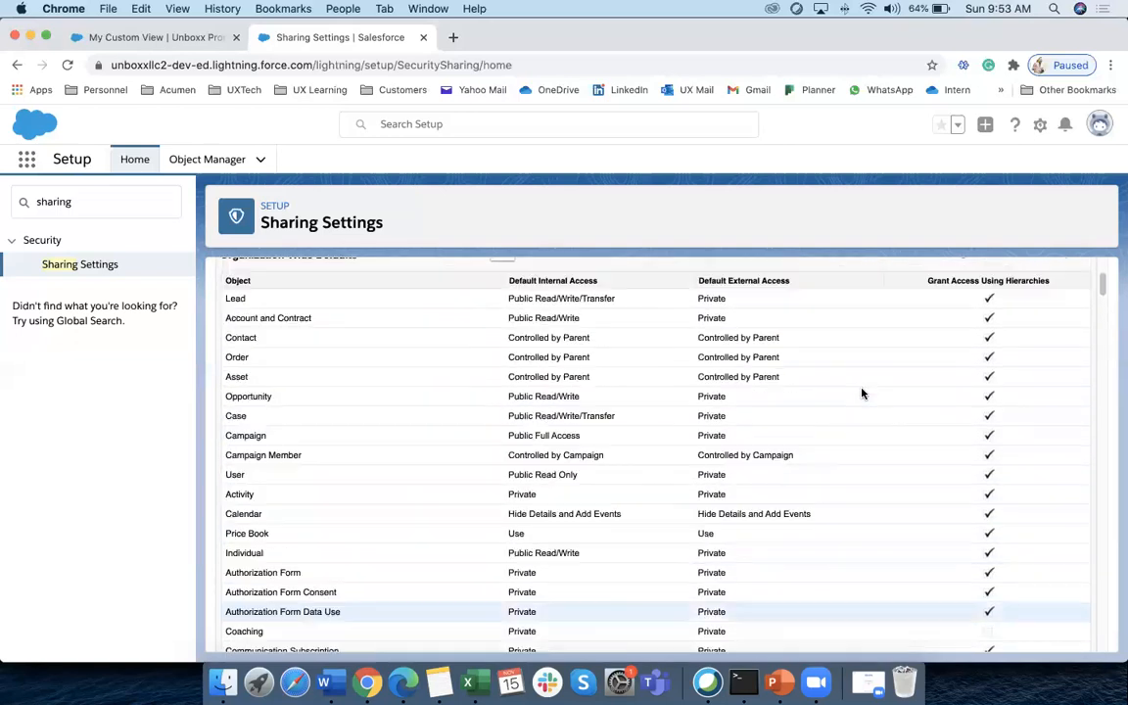
pyautogui.moveTo(930, 408); pyautogui.dragTo(1052, 410)
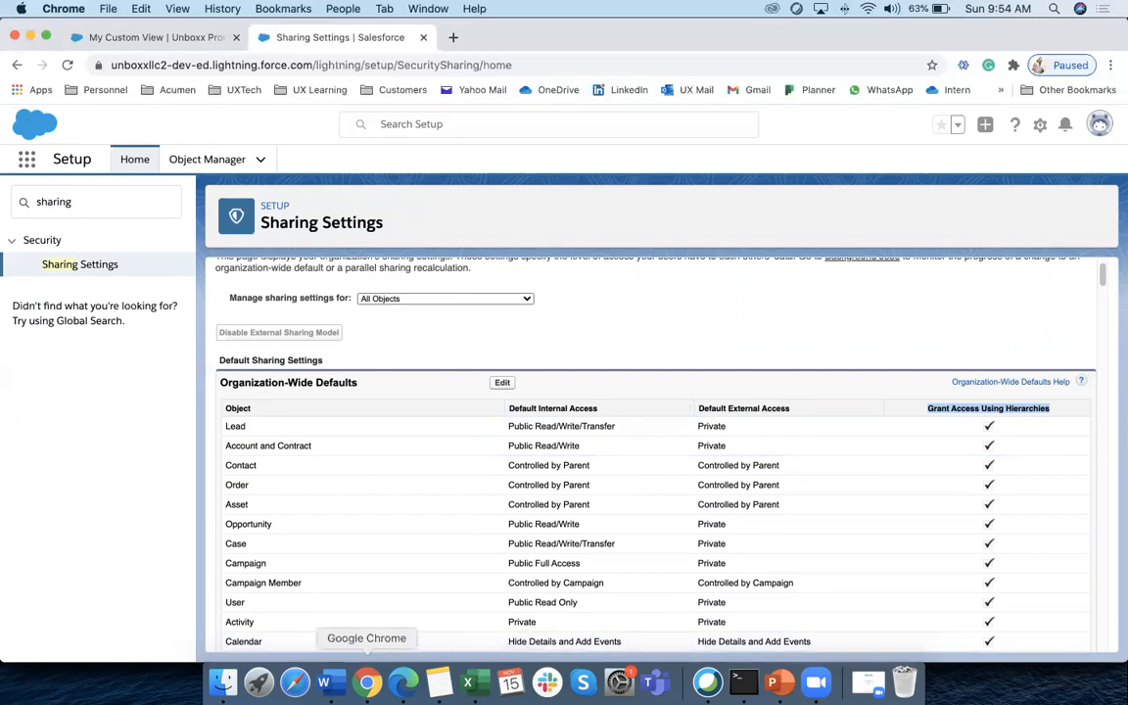
pyautogui.click(331, 682)
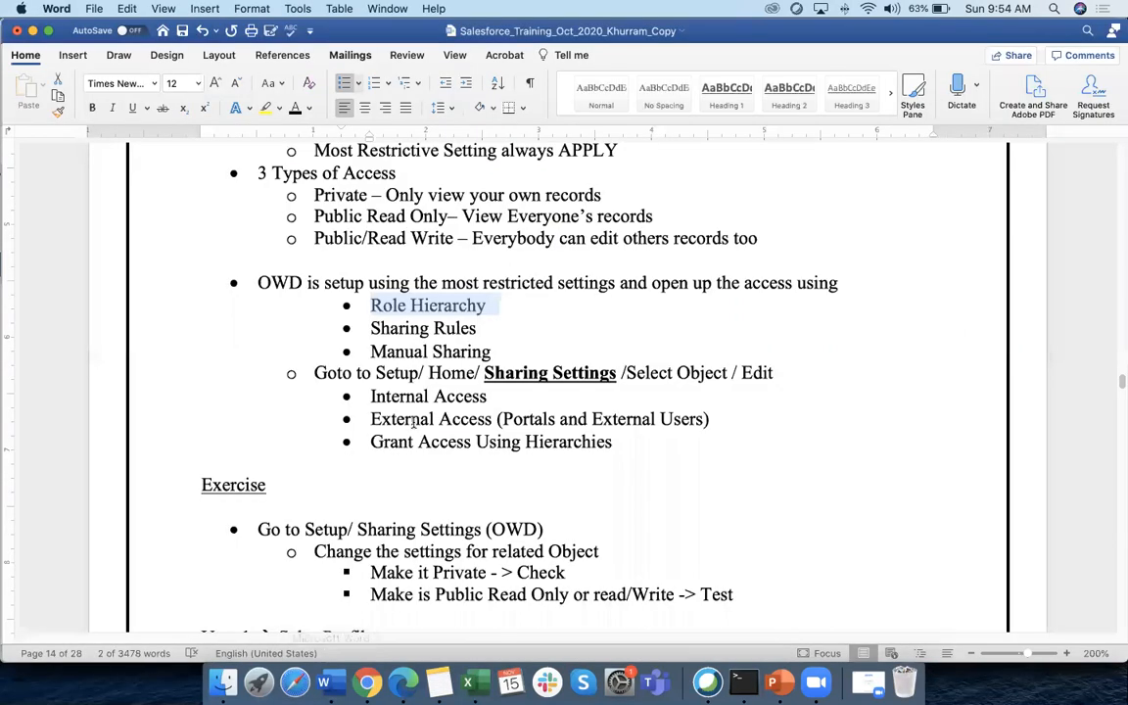
pyautogui.moveTo(369, 328); pyautogui.dragTo(462, 328)
pyautogui.moveTo(371, 304); pyautogui.dragTo(464, 305)
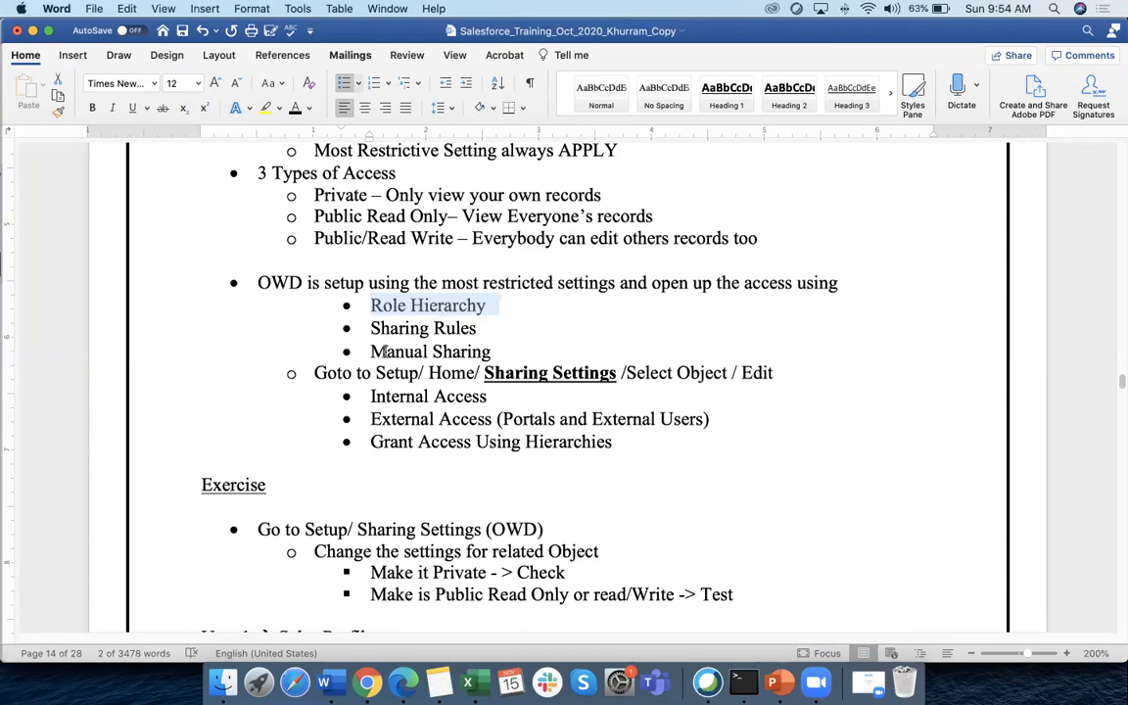
pyautogui.moveTo(369, 352); pyautogui.dragTo(499, 351)
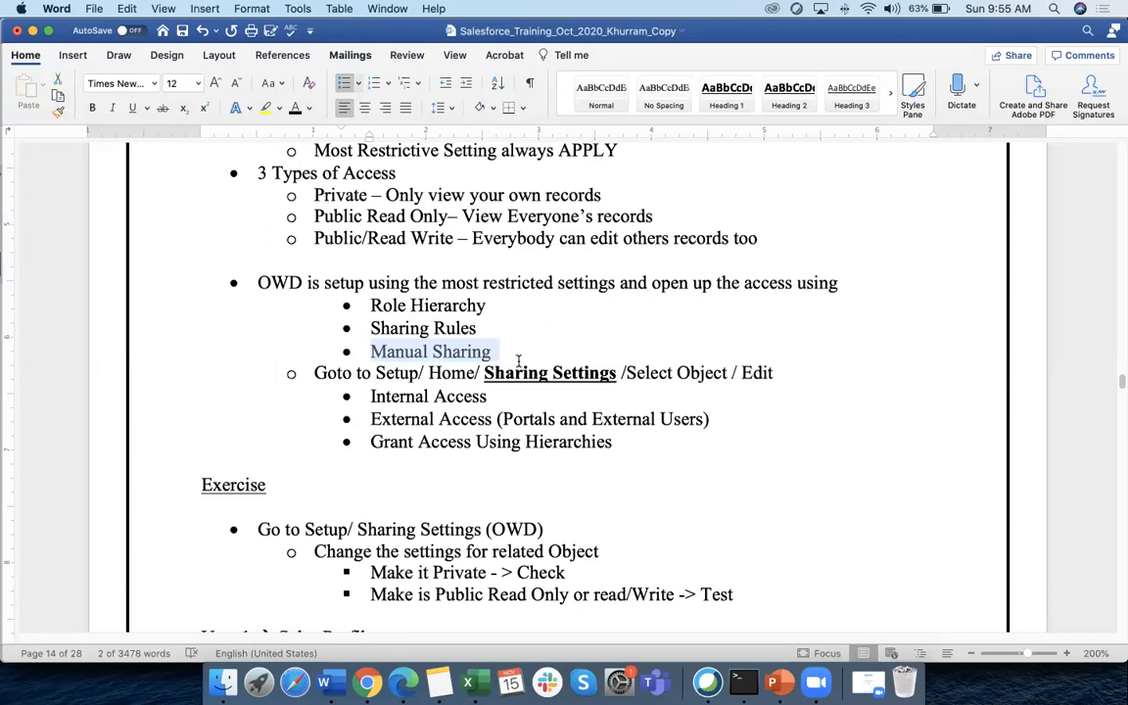
pyautogui.click(371, 351)
pyautogui.moveTo(372, 351); pyautogui.dragTo(497, 352)
pyautogui.scroll(-1, 460, 352)
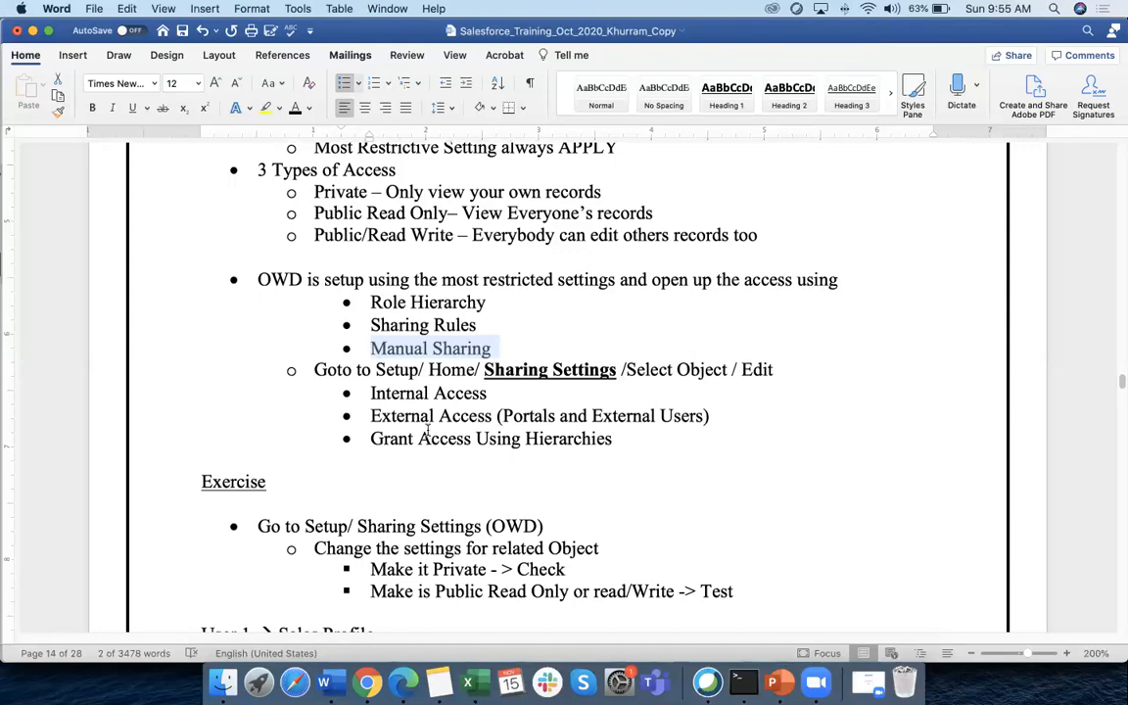
pyautogui.click(354, 685)
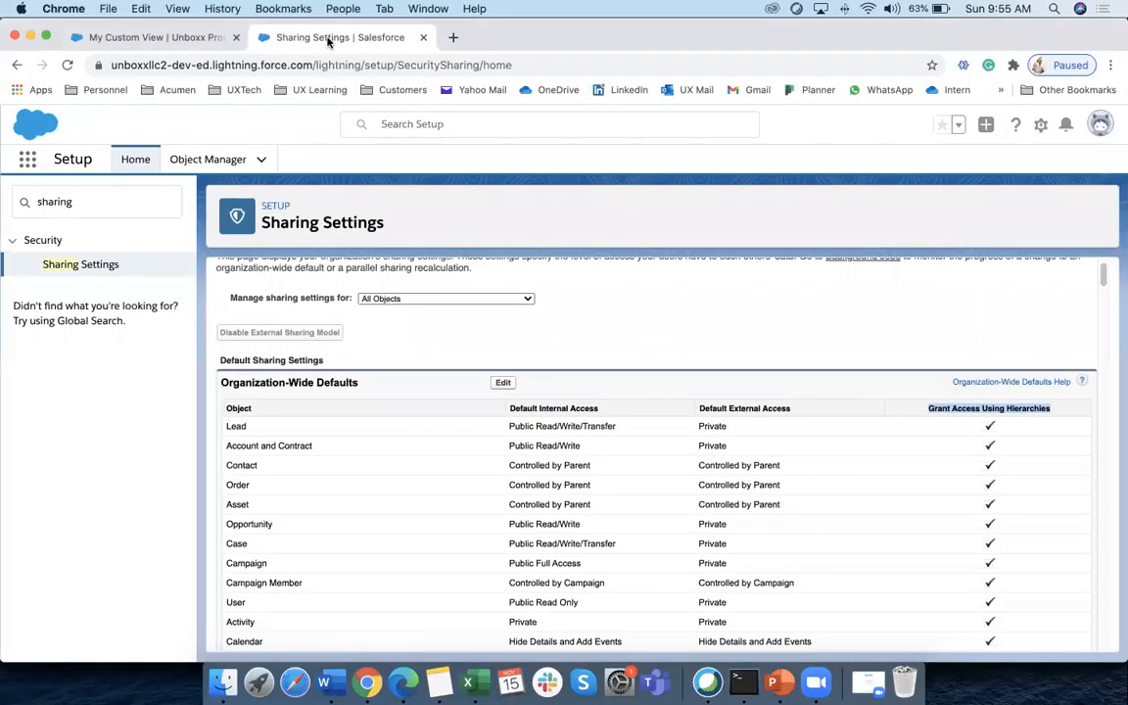
# Go to the Unboxx Properties view, then switch the org to Salesforce Classic
pyautogui.click(210, 44)
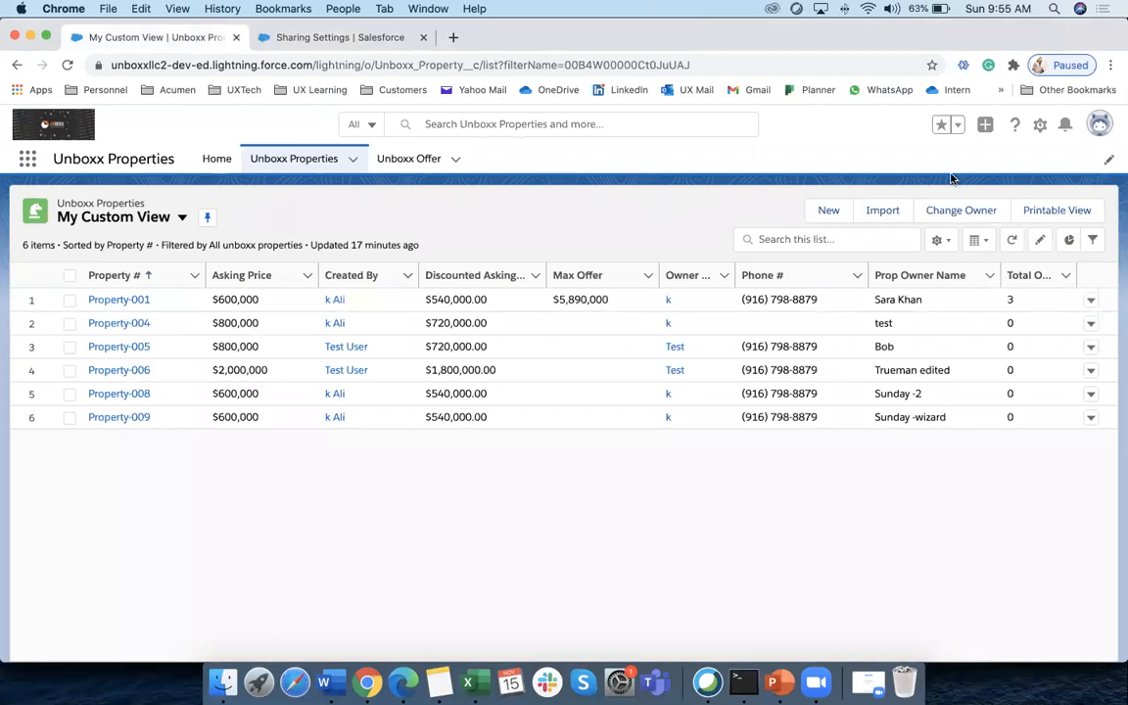
pyautogui.click(1108, 134)
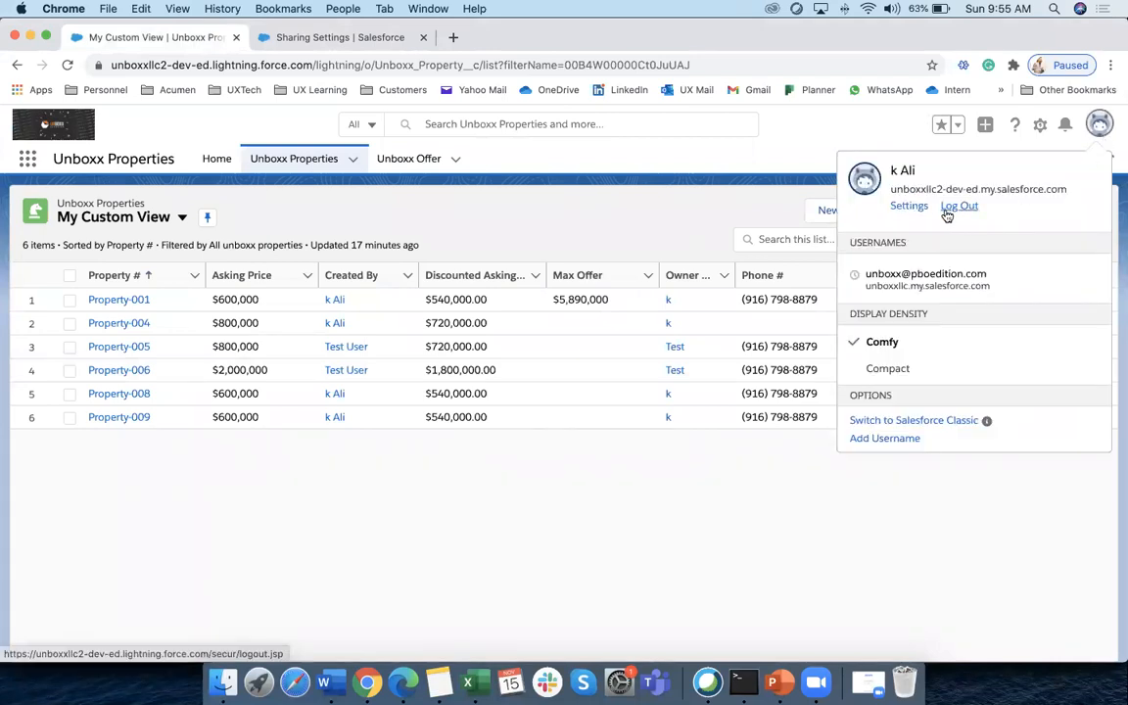
pyautogui.click(899, 422)
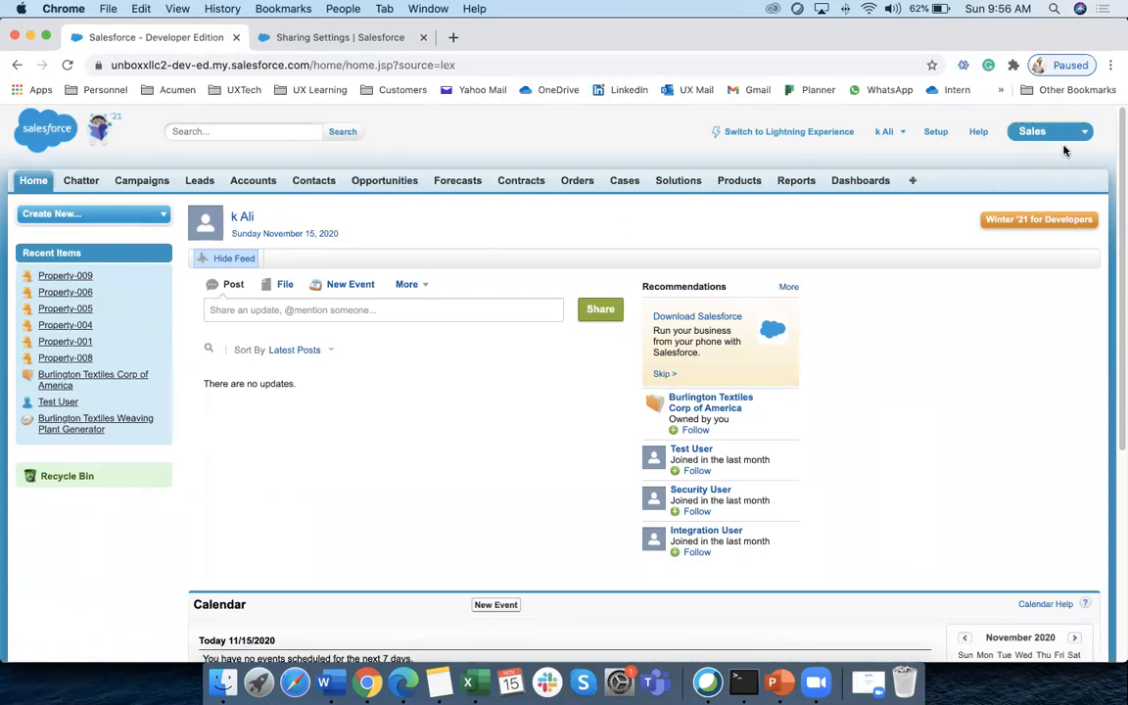
# Open the Accounts tab to list Burlington Textiles Corp of America under Recent Accounts
pyautogui.click(252, 183)
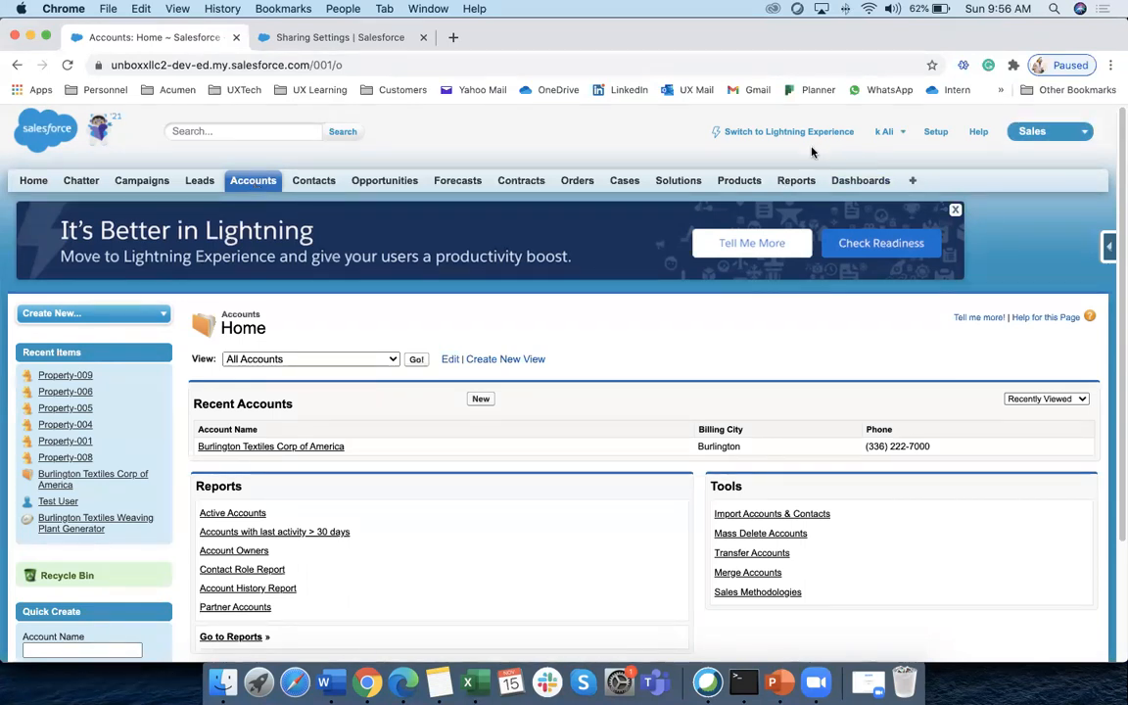
# Open the Burlington Textiles Corp of America account and view its Sharing Detail
pyautogui.scroll(-1, 366, 401)
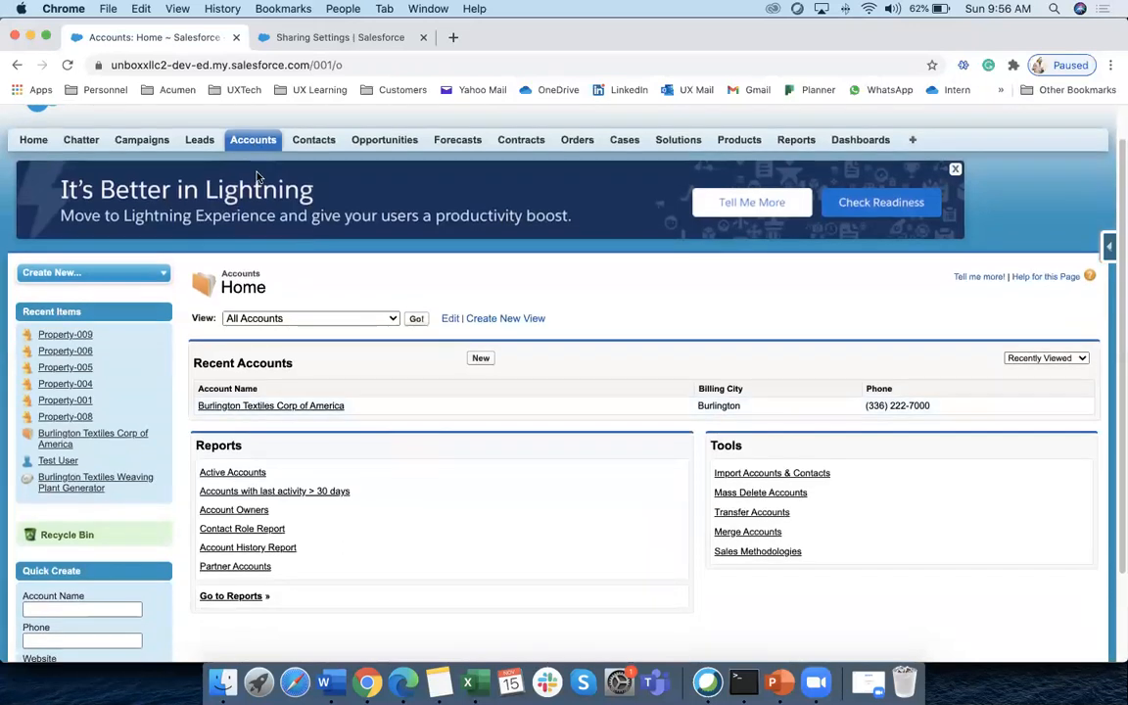
pyautogui.click(252, 142)
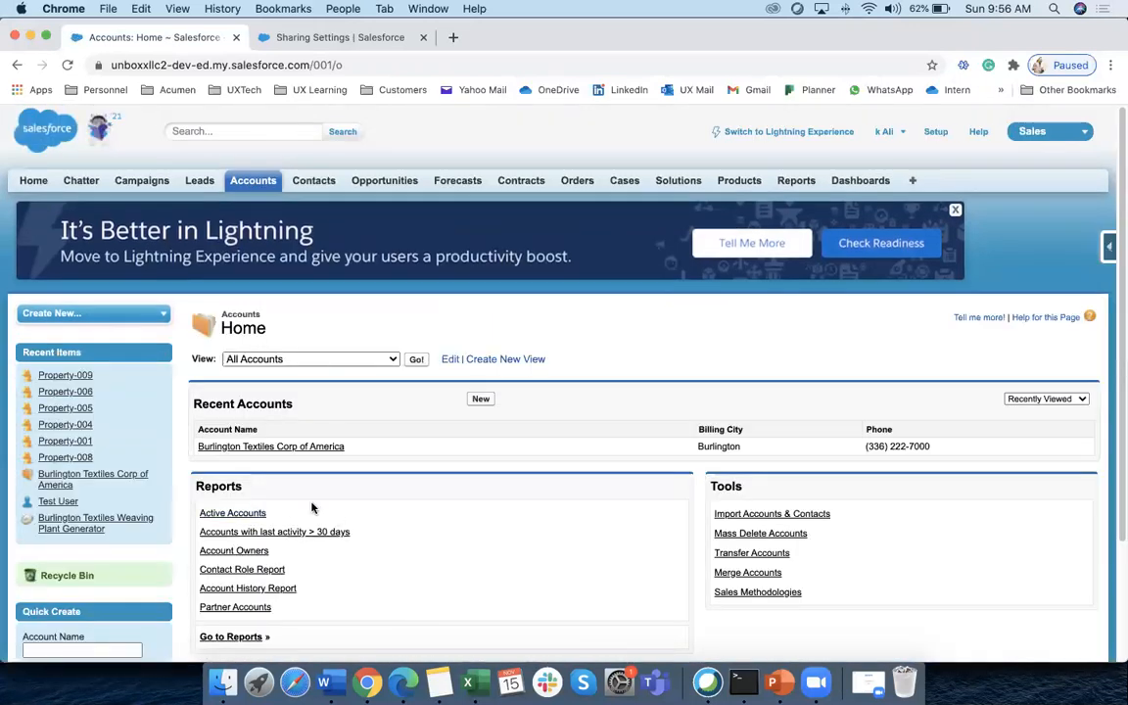
pyautogui.click(275, 447)
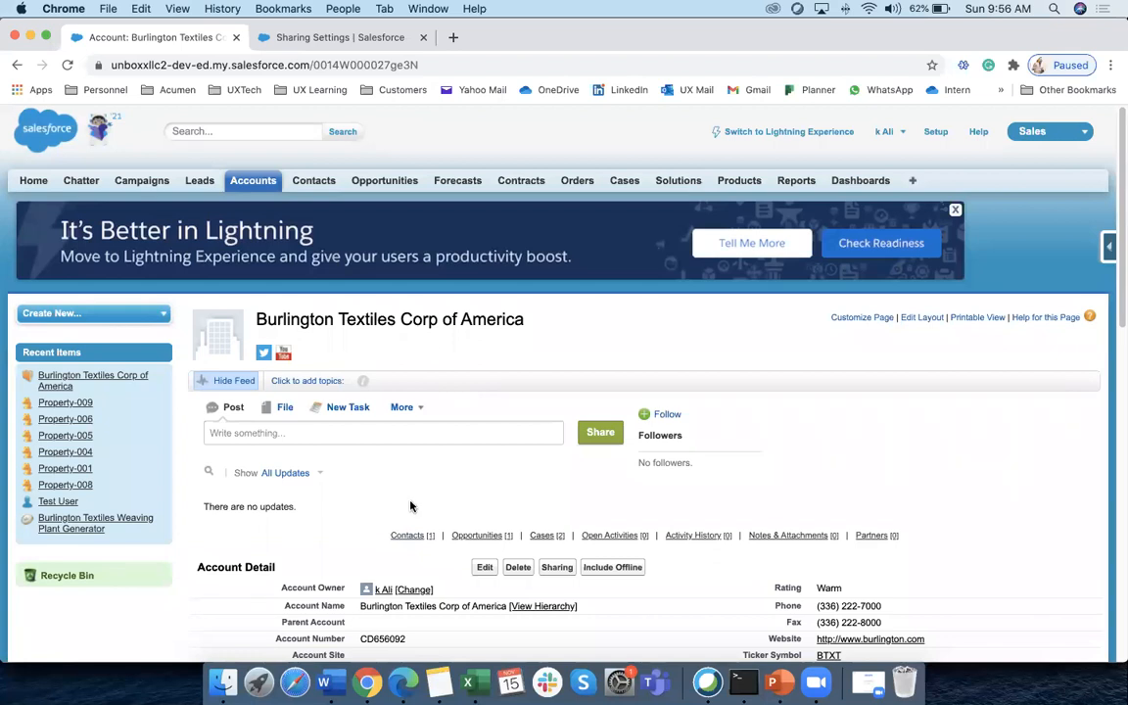
pyautogui.scroll(-2, 410, 506)
pyautogui.click(555, 458)
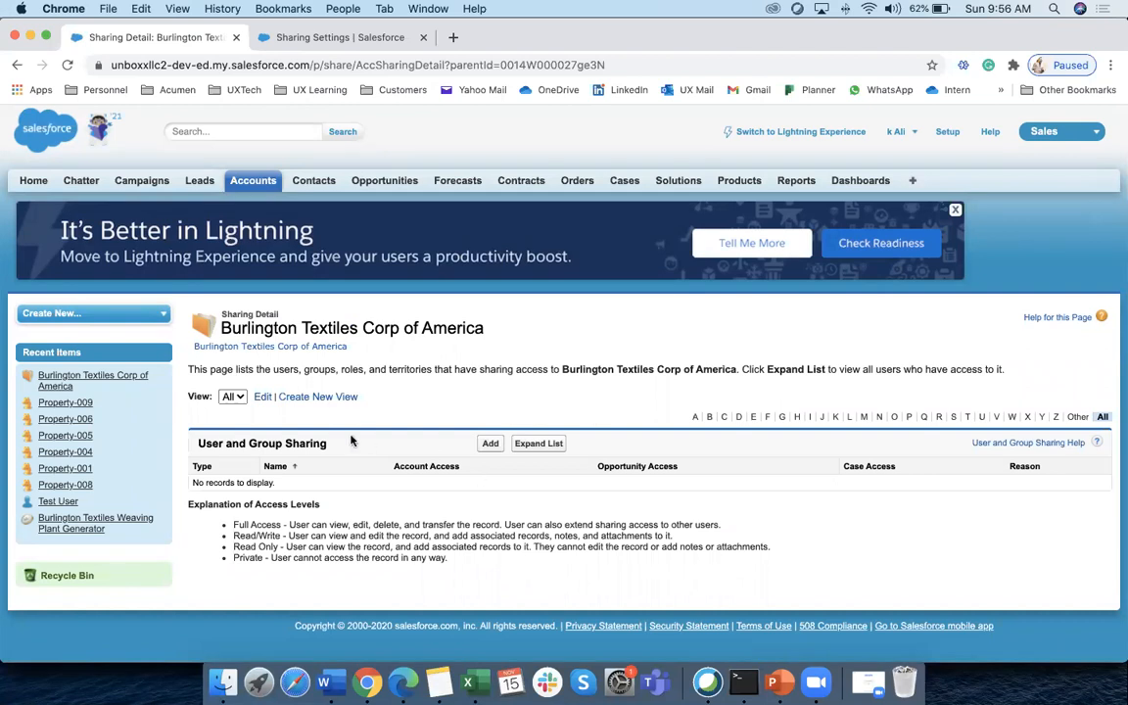
# Start a new manual share for the account with Test User as recipient
pyautogui.click(489, 443)
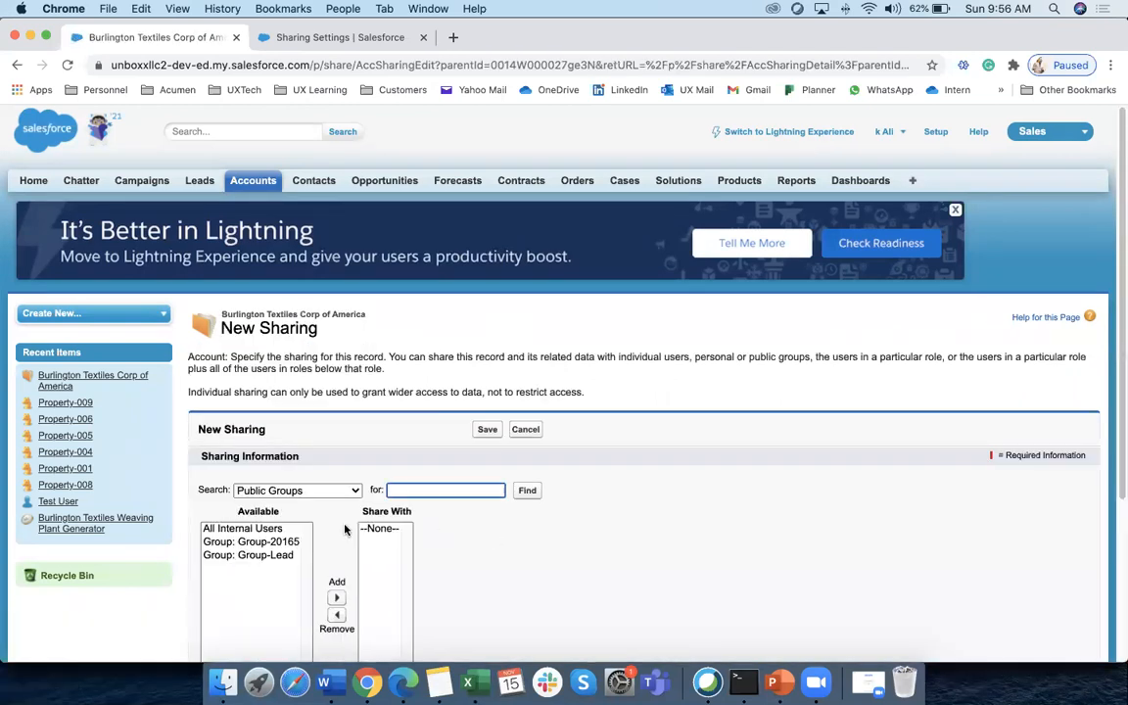
pyautogui.scroll(-3, 493, 537)
pyautogui.click(354, 356)
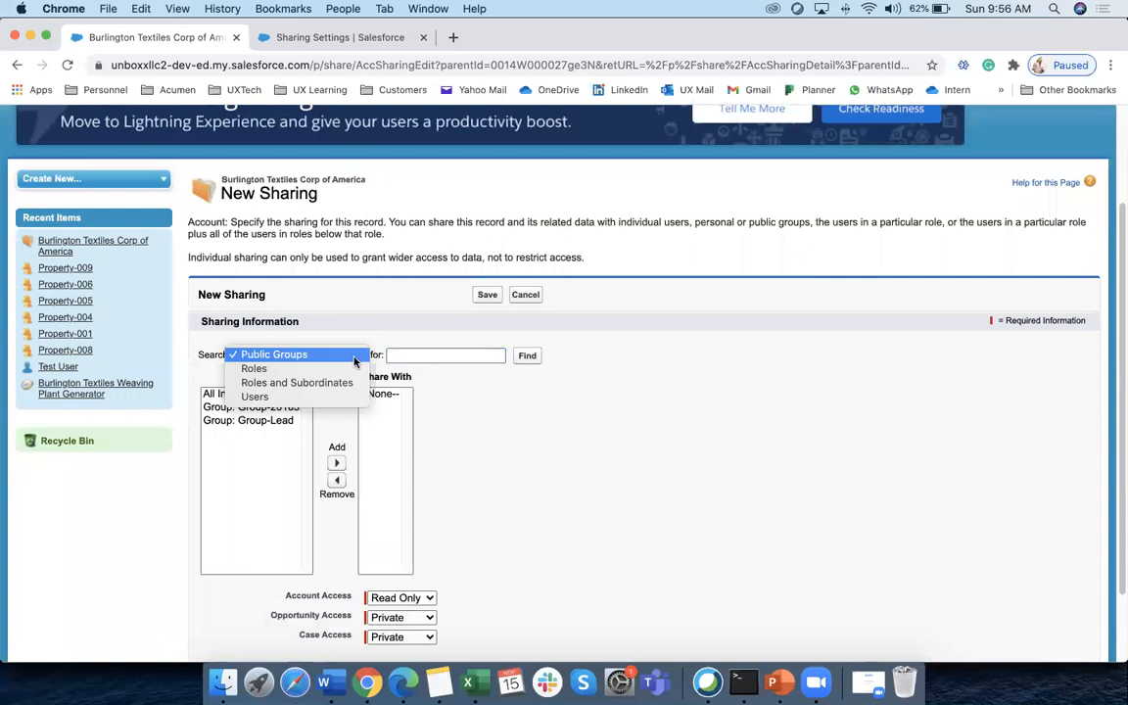
pyautogui.click(292, 397)
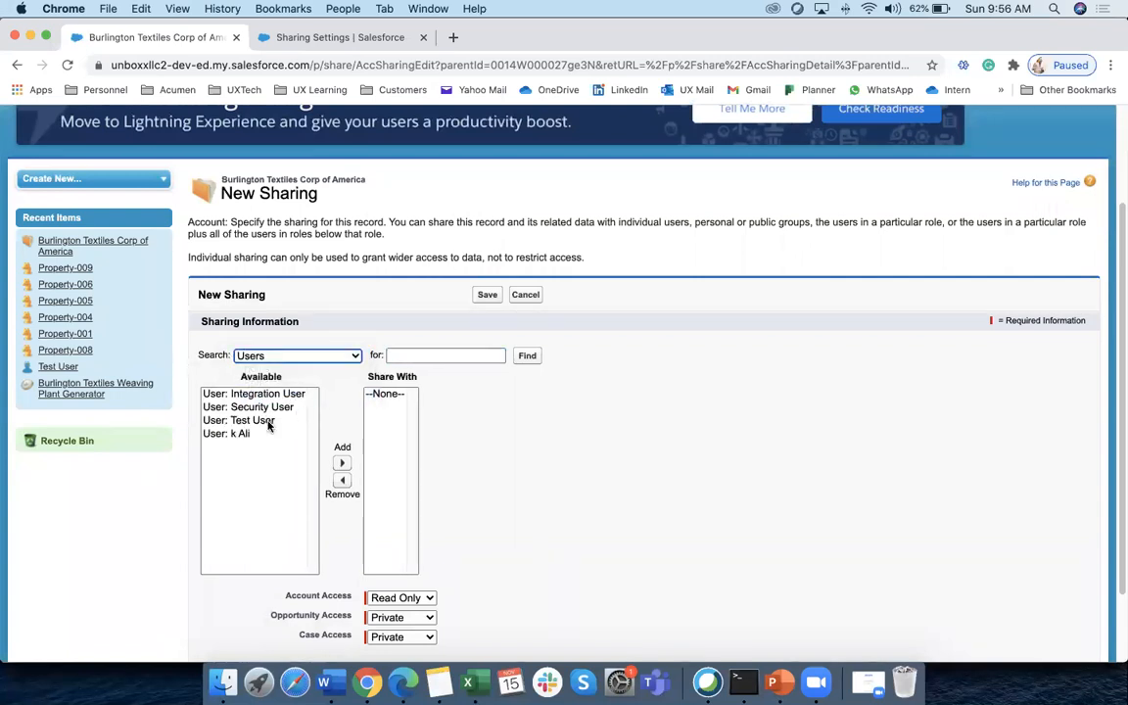
pyautogui.click(233, 422)
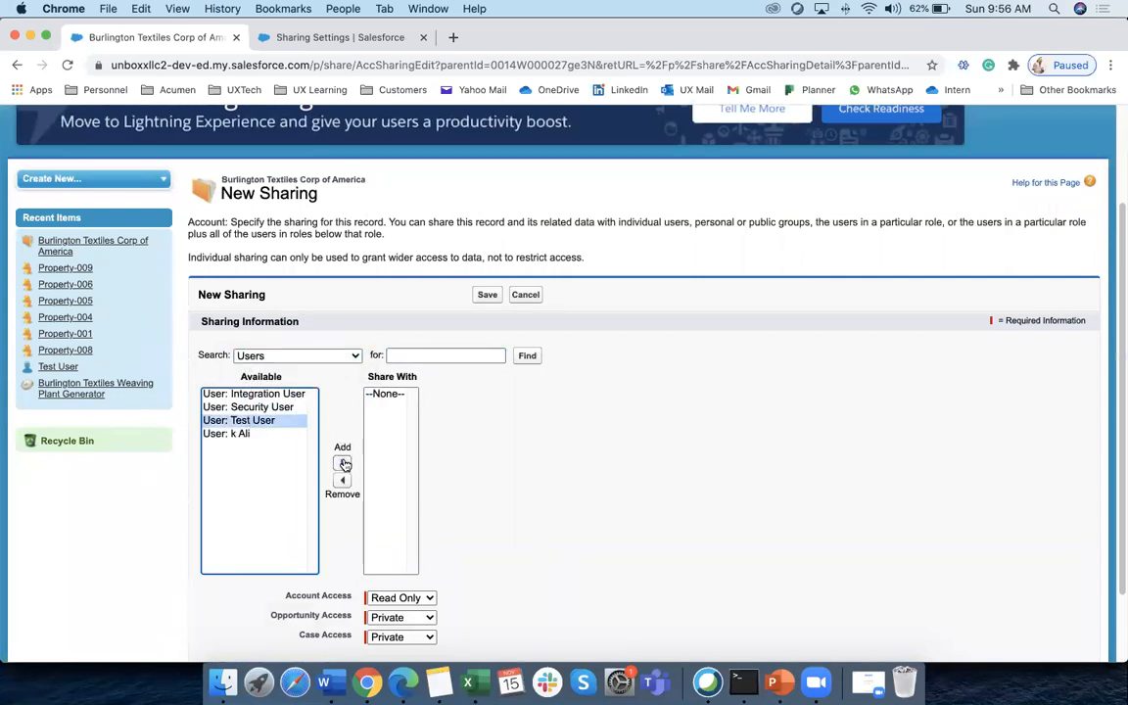
pyautogui.click(343, 463)
pyautogui.click(487, 295)
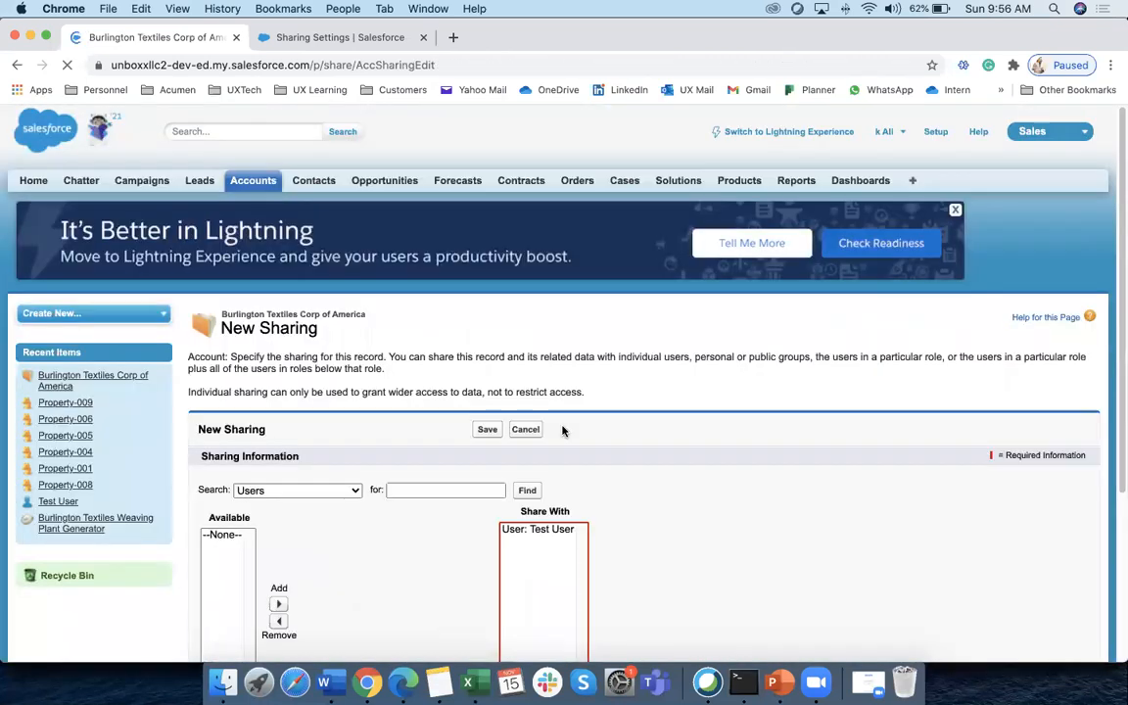
pyautogui.click(495, 436)
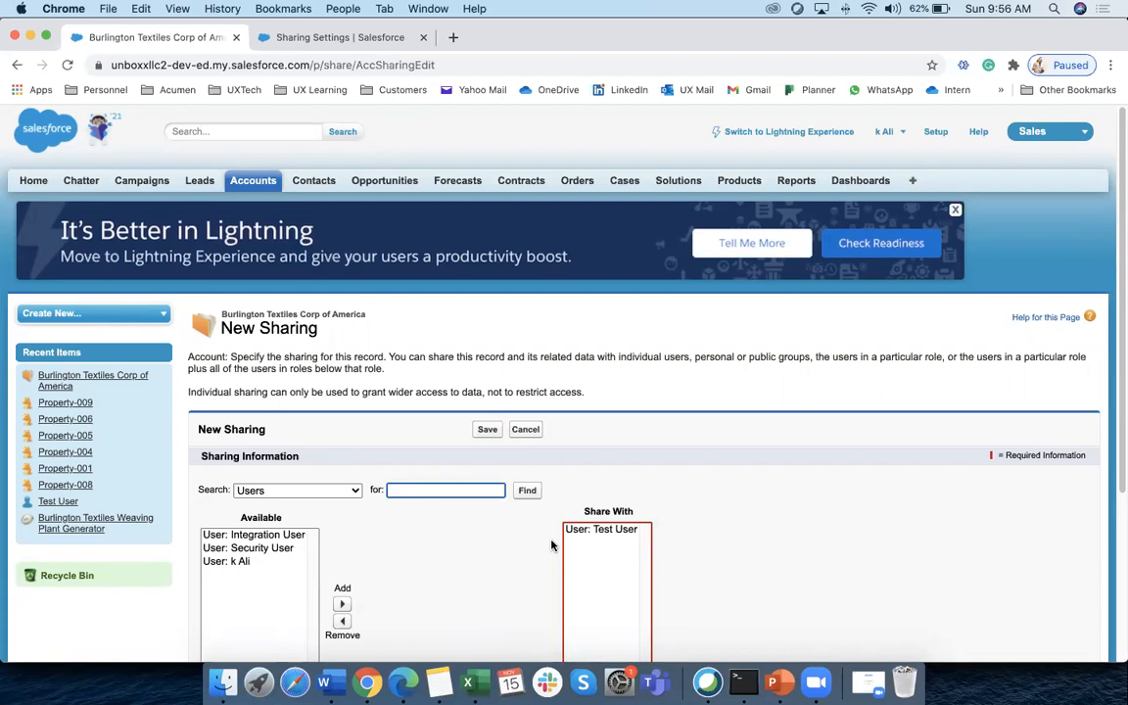
# Replace Test User with Security User in the share list
pyautogui.scroll(-2, 419, 555)
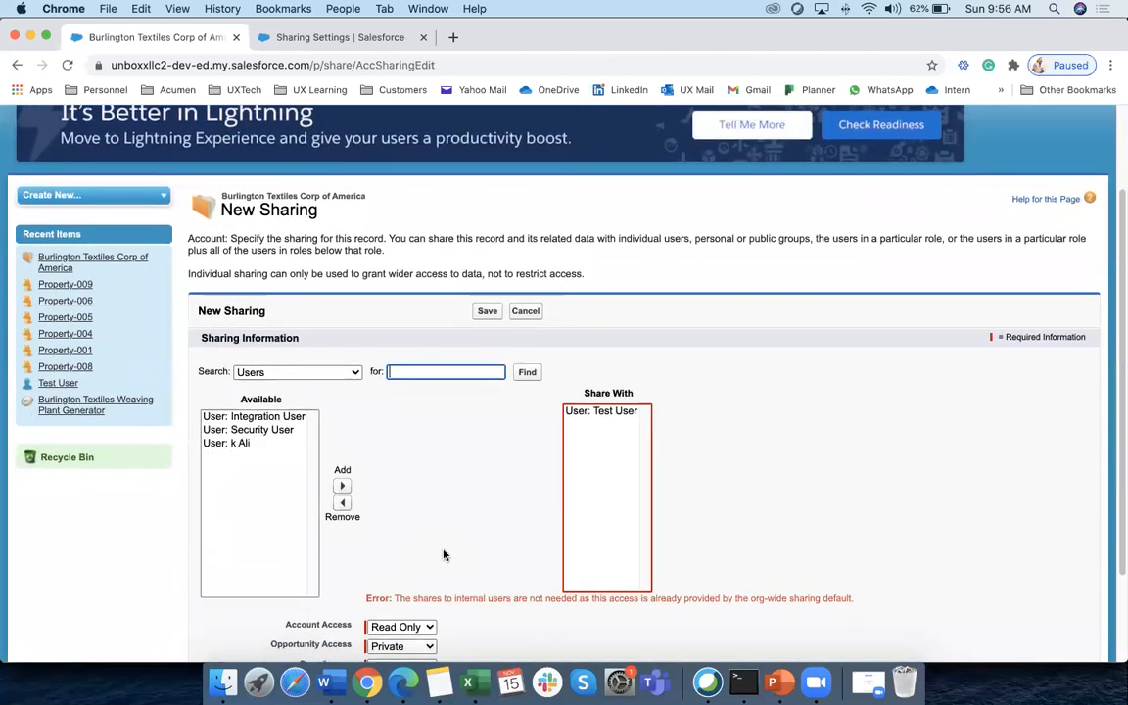
pyautogui.scroll(-2, 441, 552)
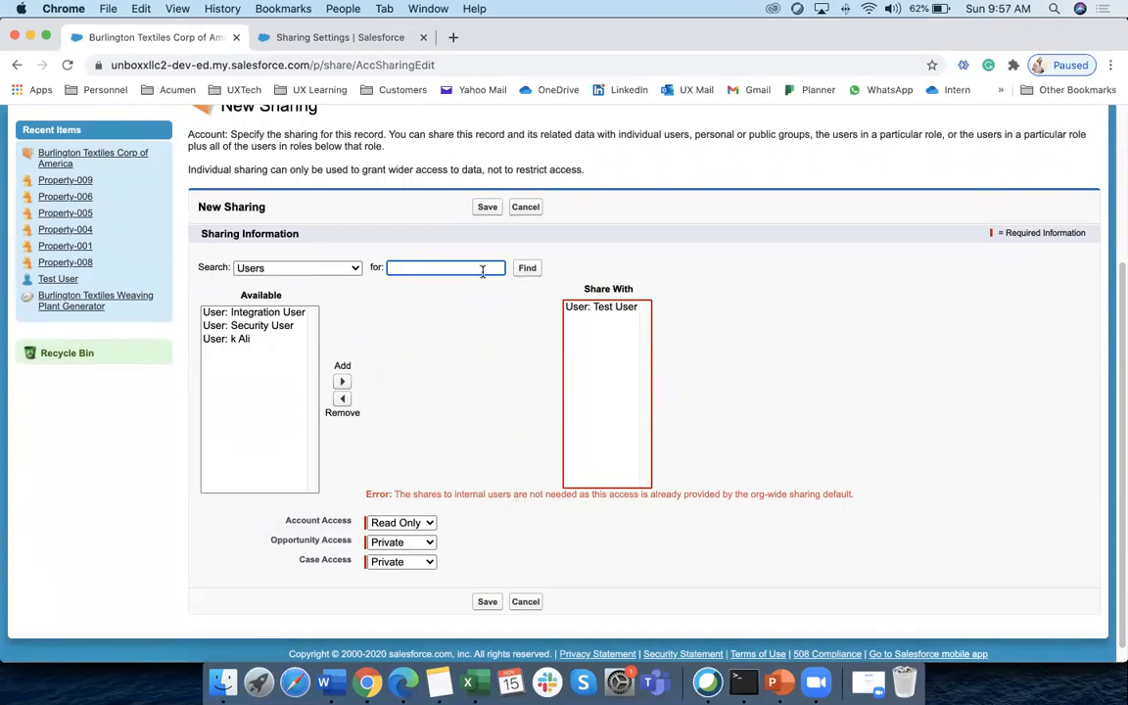
pyautogui.click(261, 325)
pyautogui.click(341, 381)
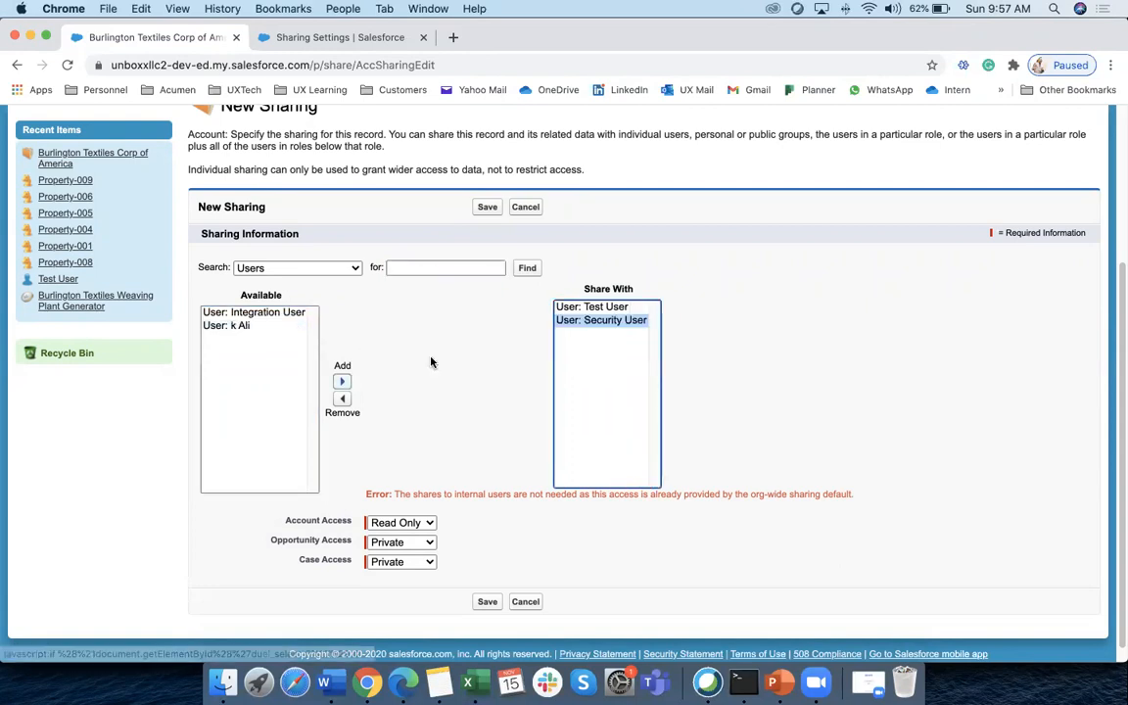
pyautogui.click(607, 307)
pyautogui.click(342, 398)
pyautogui.click(487, 207)
# Set Account, Opportunity and Case access to Read/Write
pyautogui.scroll(-3, 428, 503)
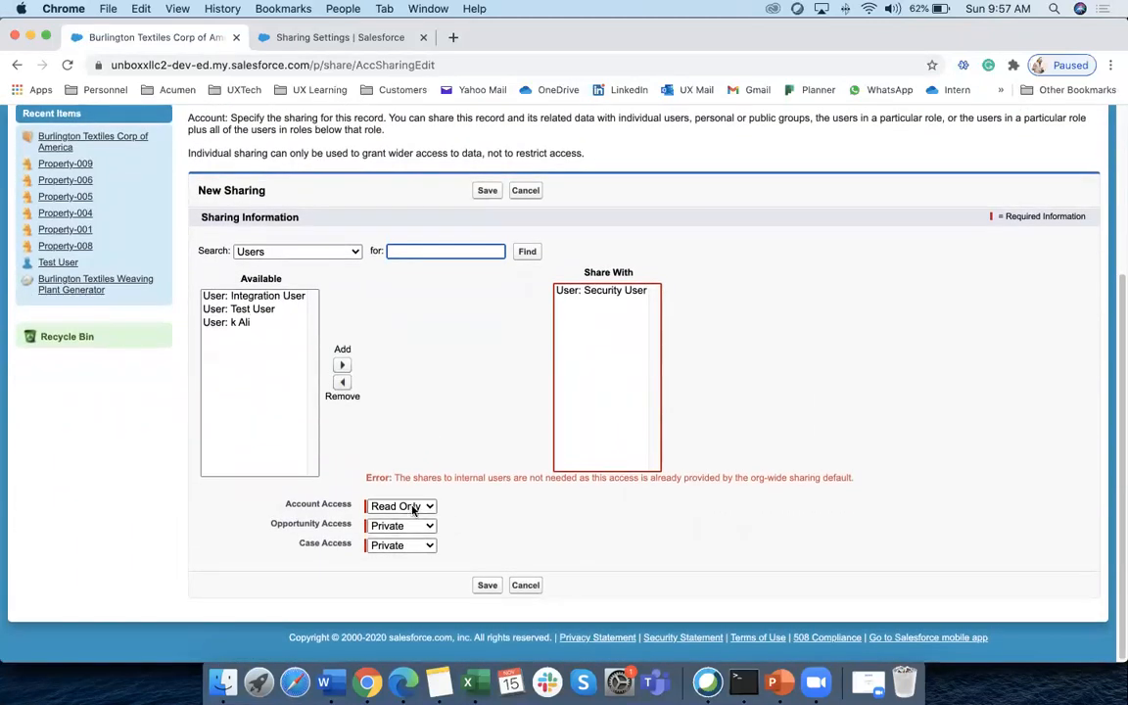
pyautogui.click(405, 505)
pyautogui.click(401, 520)
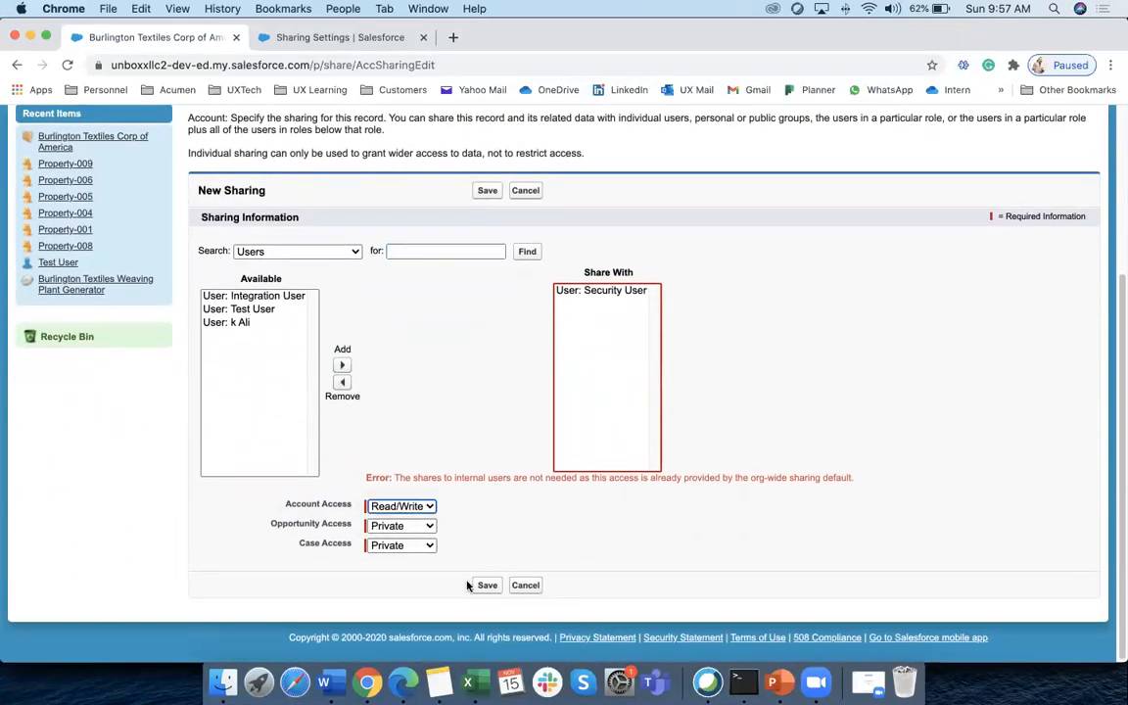
pyautogui.click(487, 584)
pyautogui.scroll(-3, 435, 534)
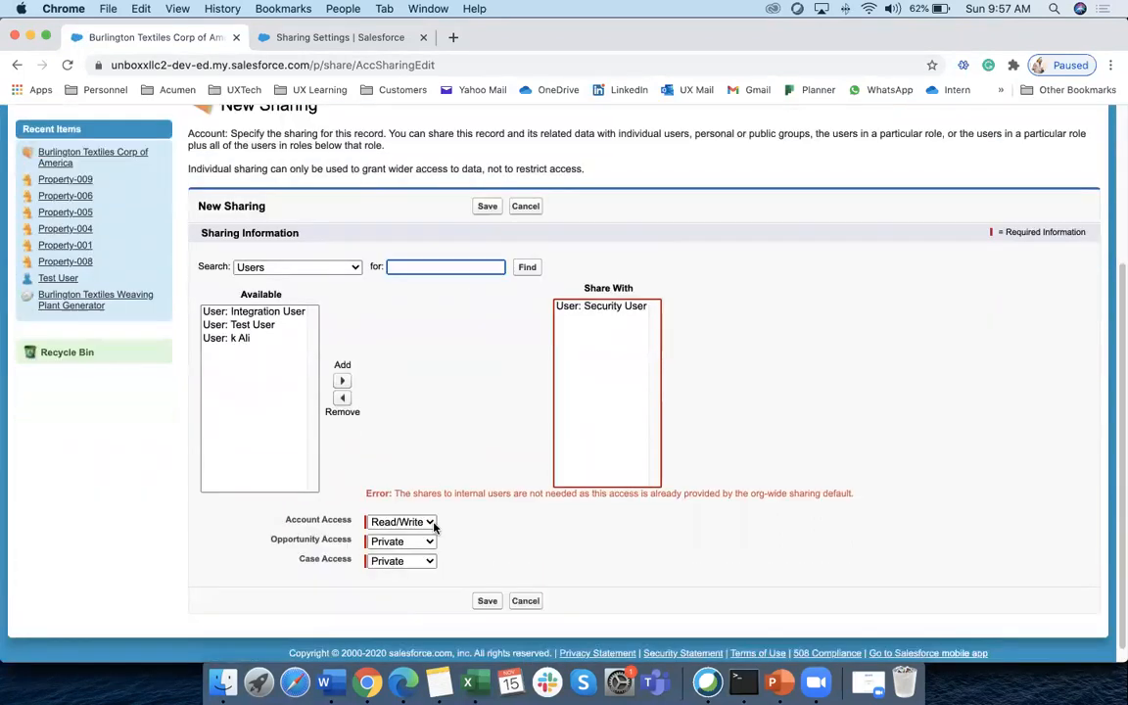
pyautogui.click(409, 527)
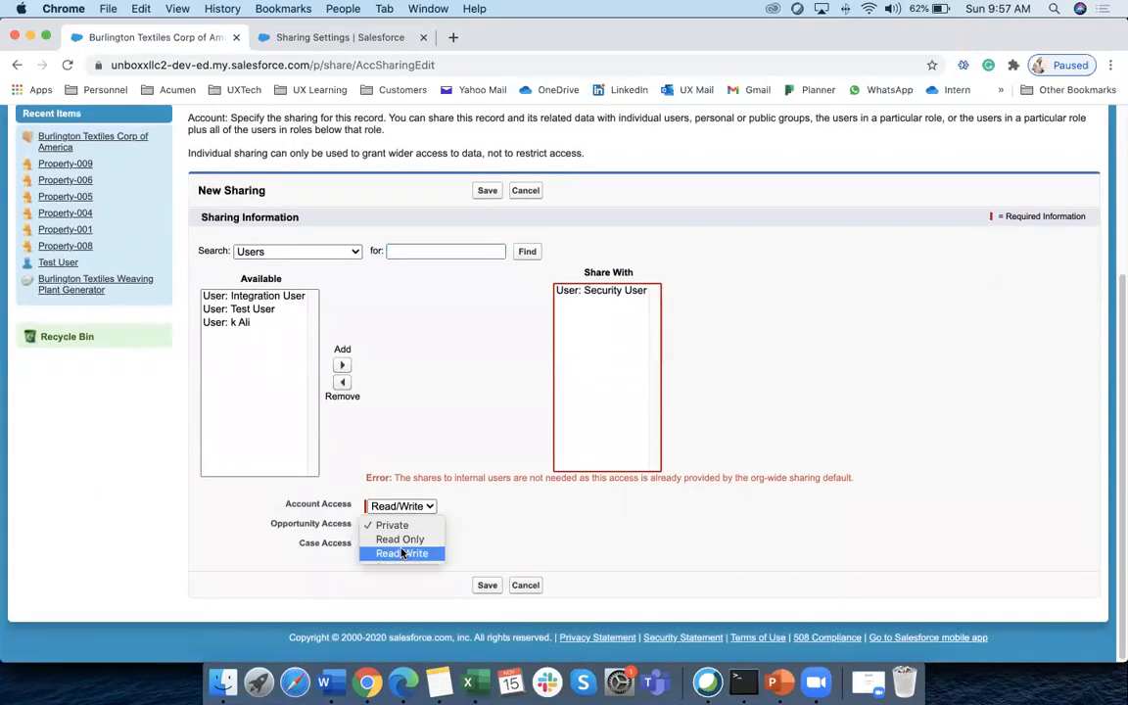
pyautogui.click(411, 552)
pyautogui.click(419, 549)
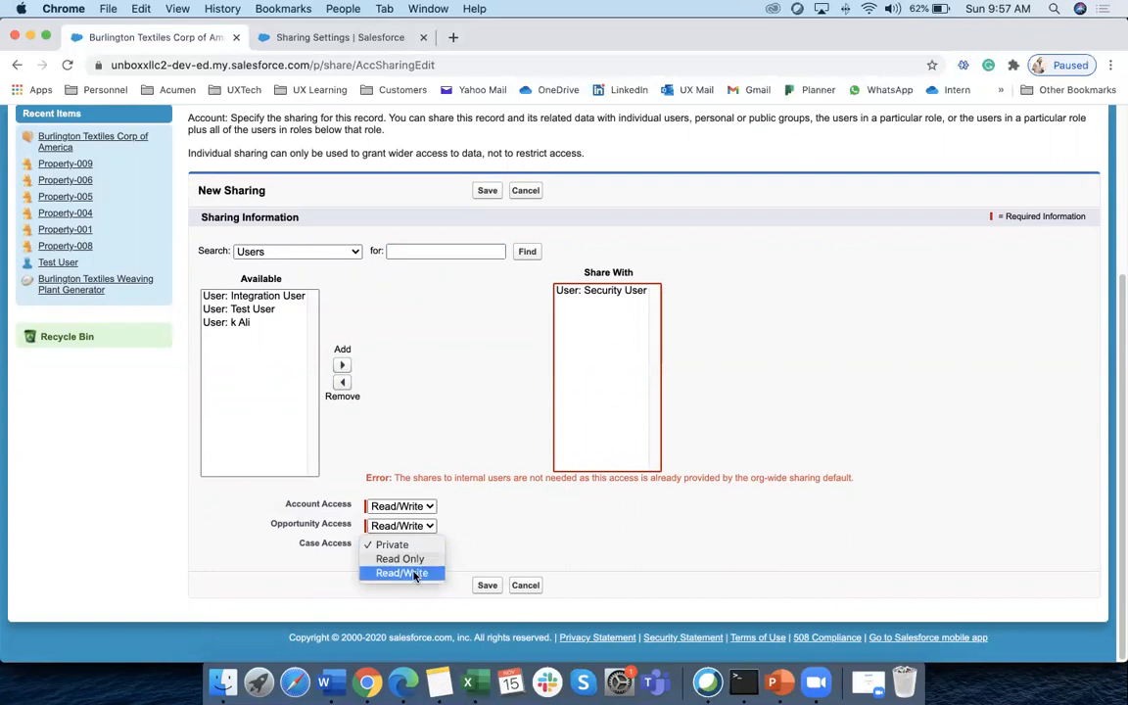
pyautogui.click(409, 572)
pyautogui.click(485, 586)
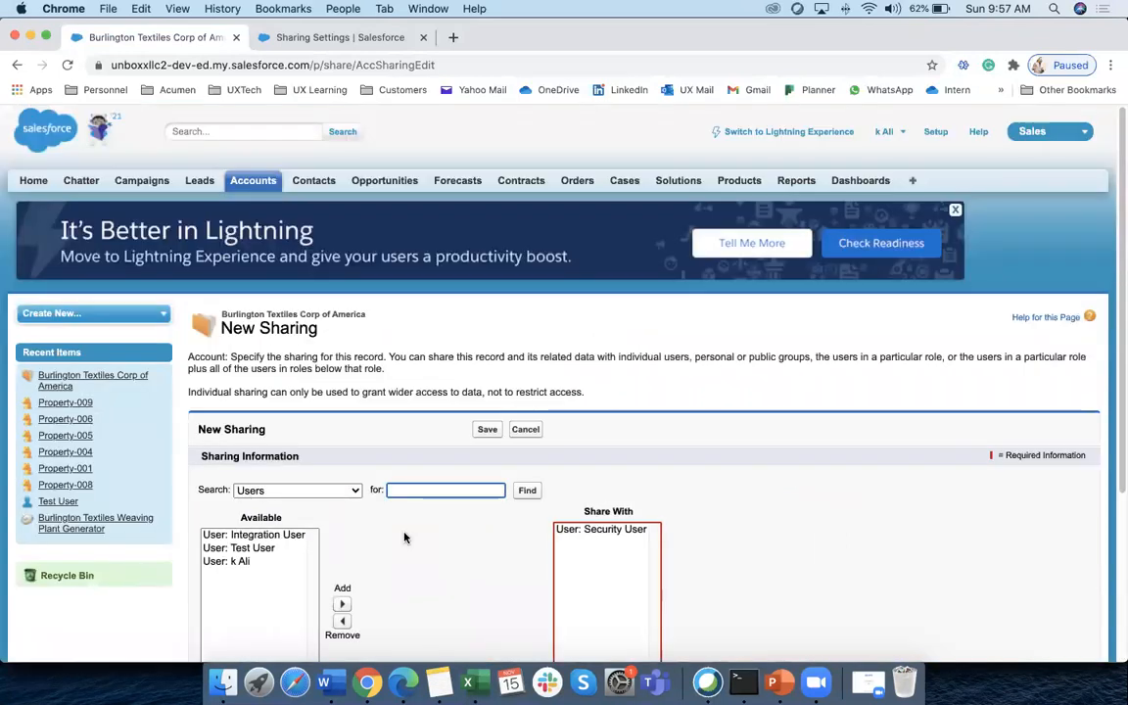
# Add Test User back to the share list
pyautogui.scroll(-2, 394, 516)
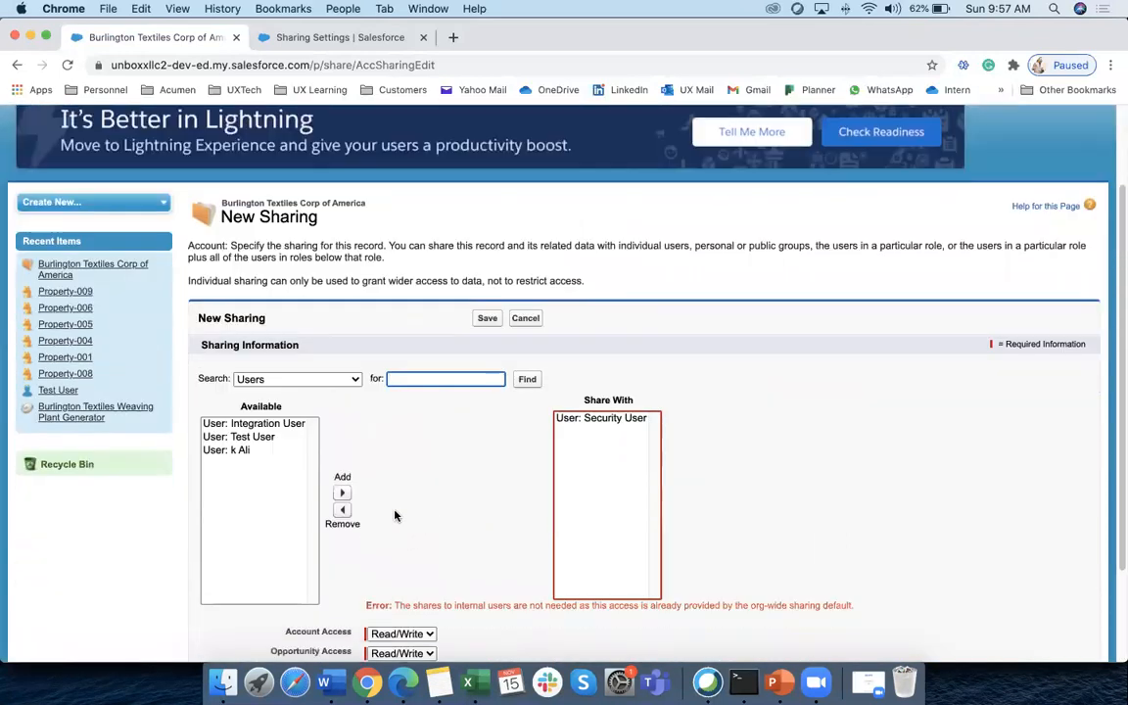
pyautogui.click(235, 437)
pyautogui.click(341, 492)
pyautogui.click(486, 318)
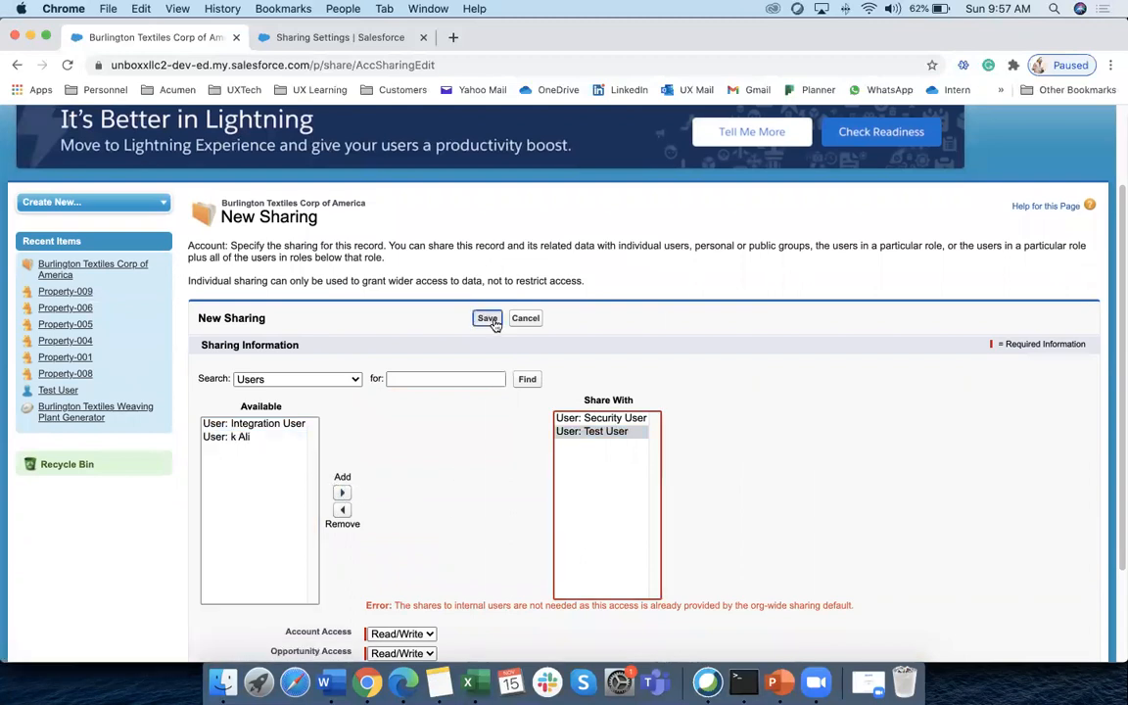
# Add Public Group Group-20165 to the share list
pyautogui.scroll(-2, 404, 548)
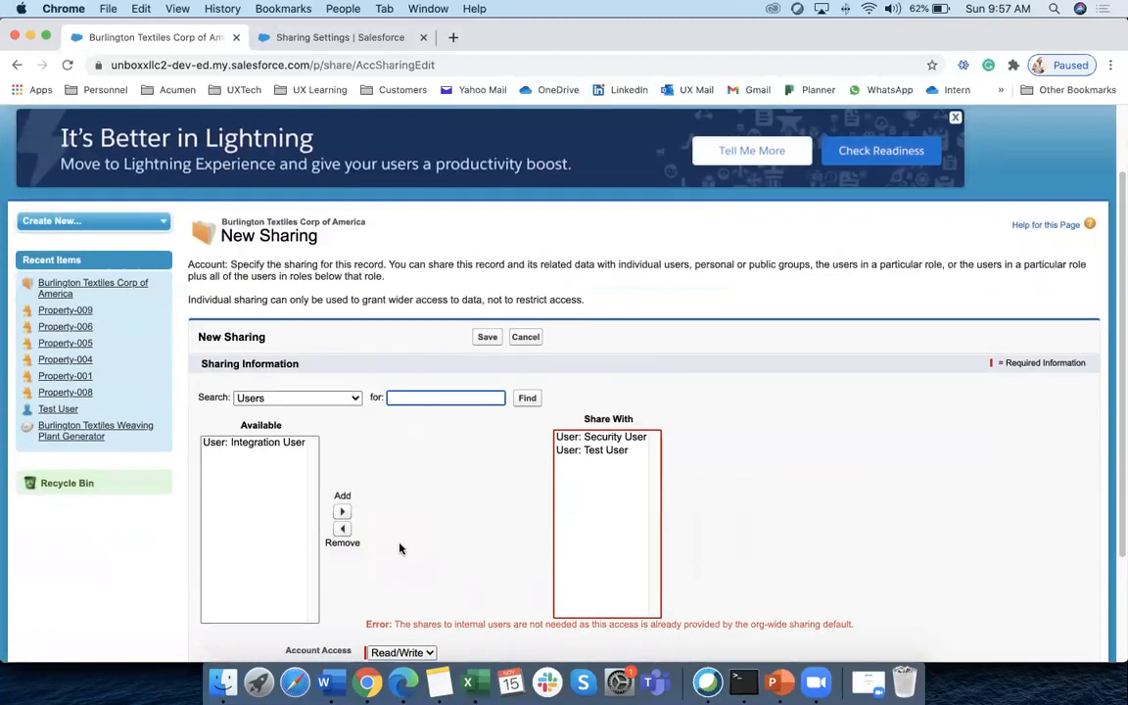
pyautogui.click(311, 396)
pyautogui.click(272, 354)
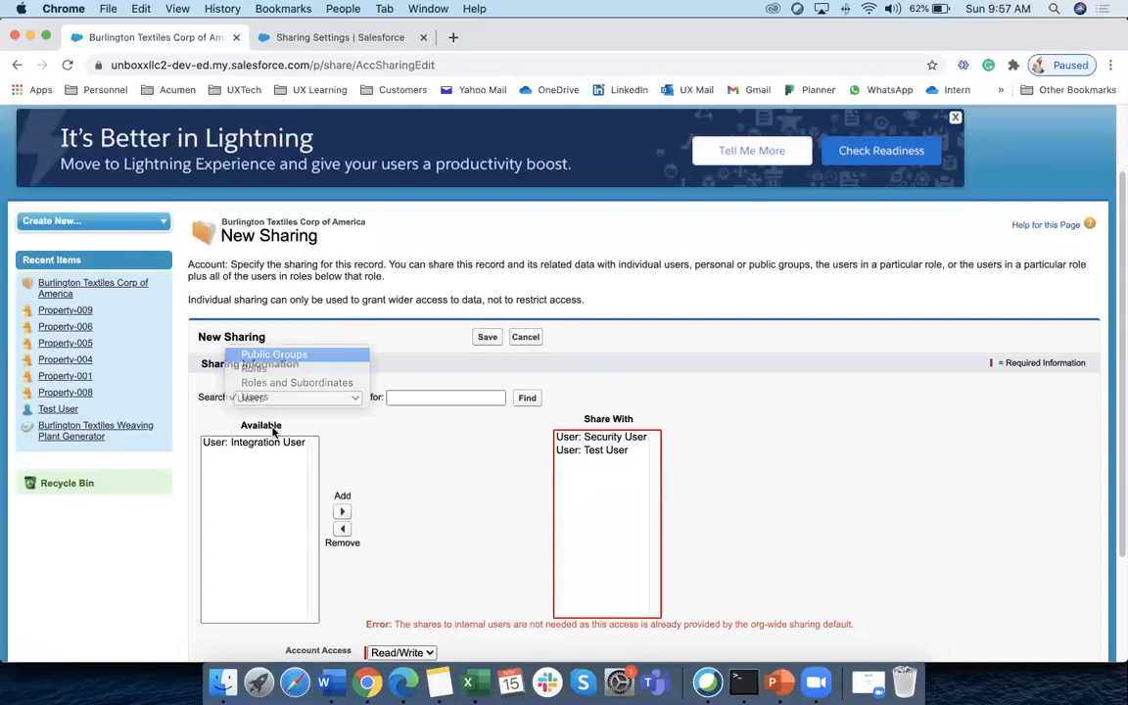
pyautogui.click(257, 455)
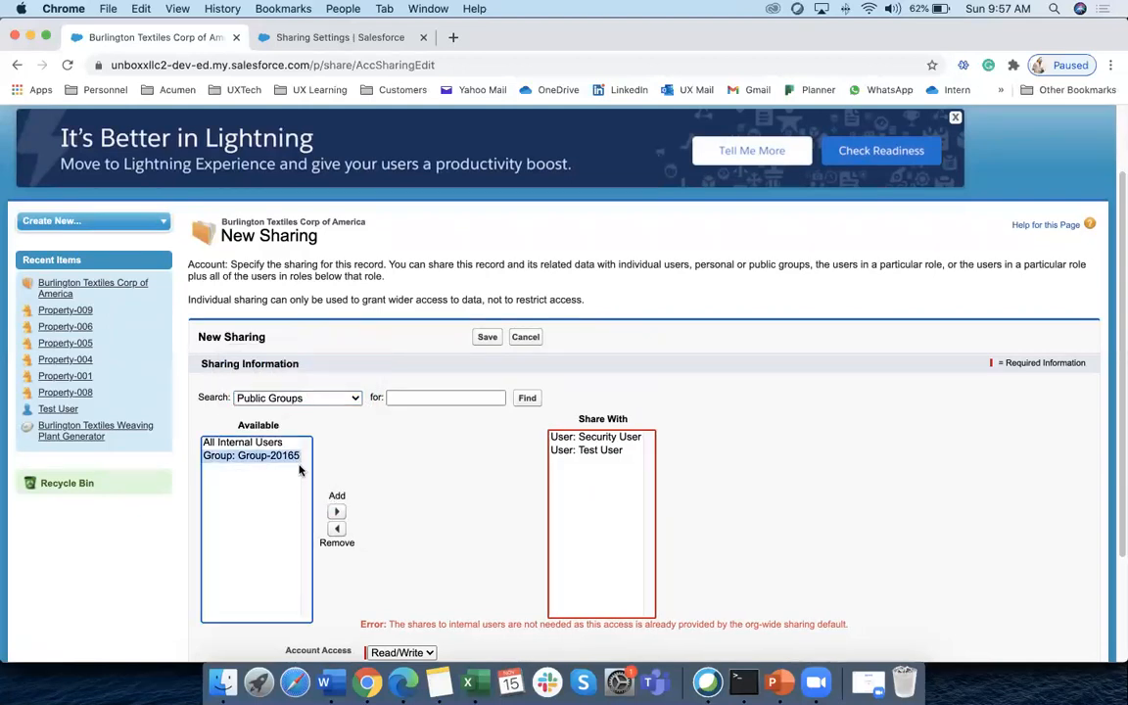
pyautogui.click(336, 511)
pyautogui.click(487, 336)
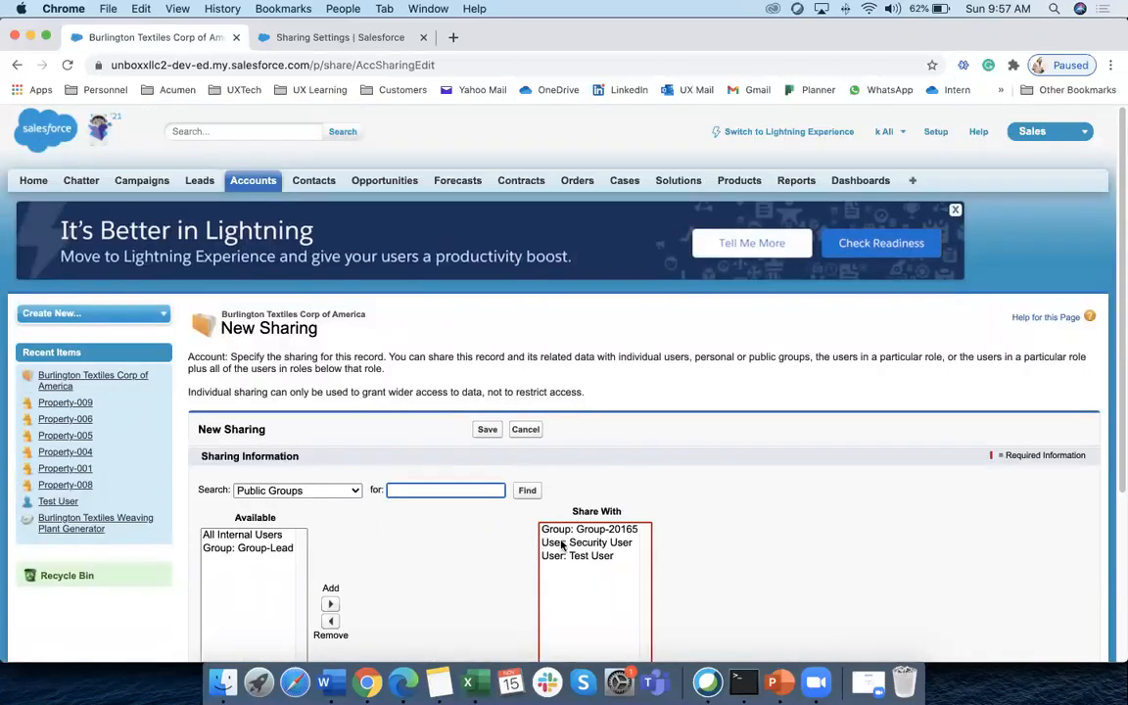
# Remove Security User and Test User, saving the share with only Group-20165
pyautogui.click(583, 543)
pyautogui.scroll(-1, 528, 538)
pyautogui.click(331, 573)
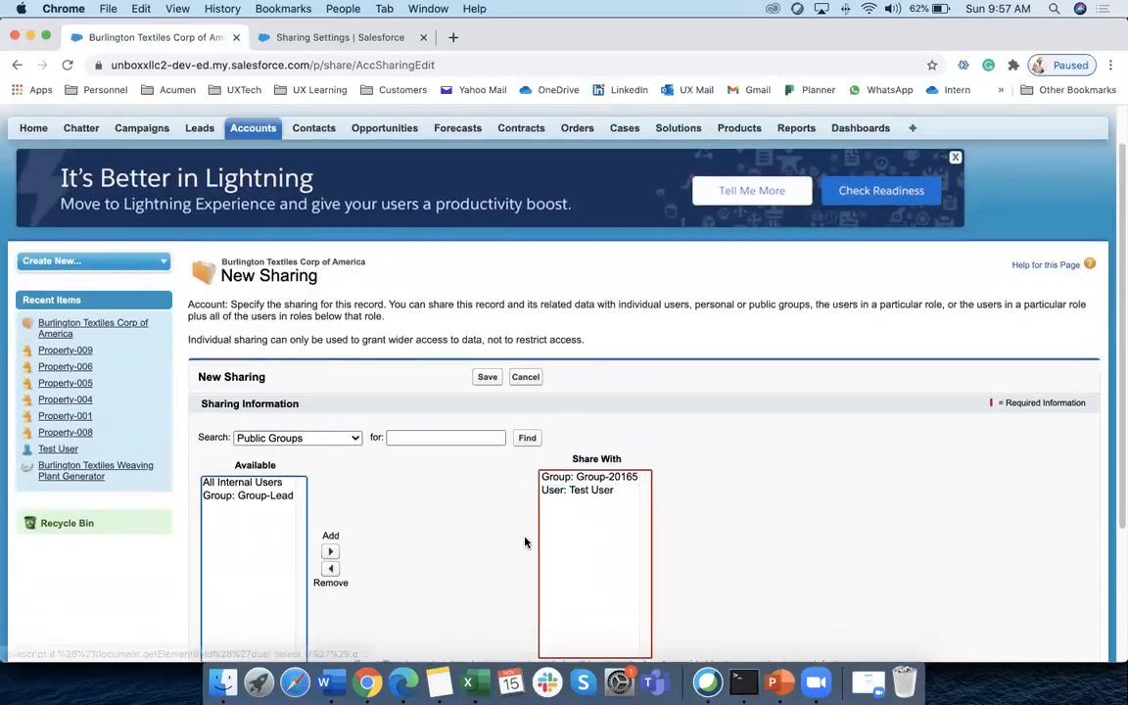
pyautogui.click(584, 488)
pyautogui.click(331, 570)
pyautogui.click(486, 376)
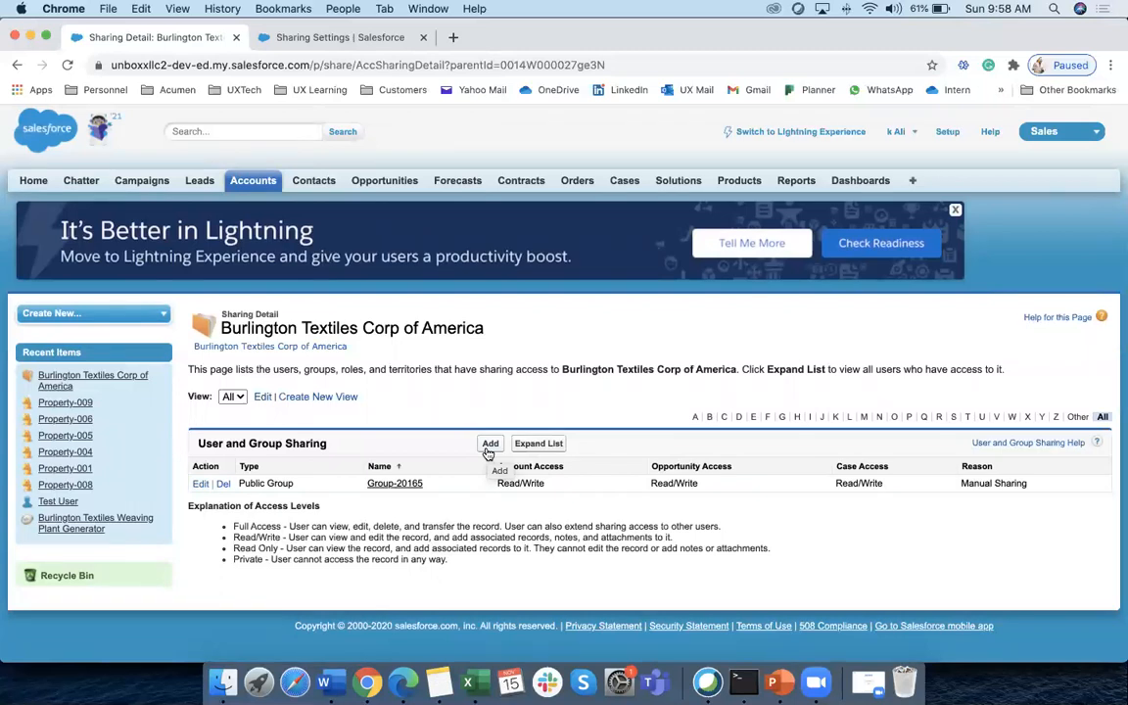
# Delete the Group-20165 share from Burlington Textiles and switch back to Lightning Experience
pyautogui.click(224, 484)
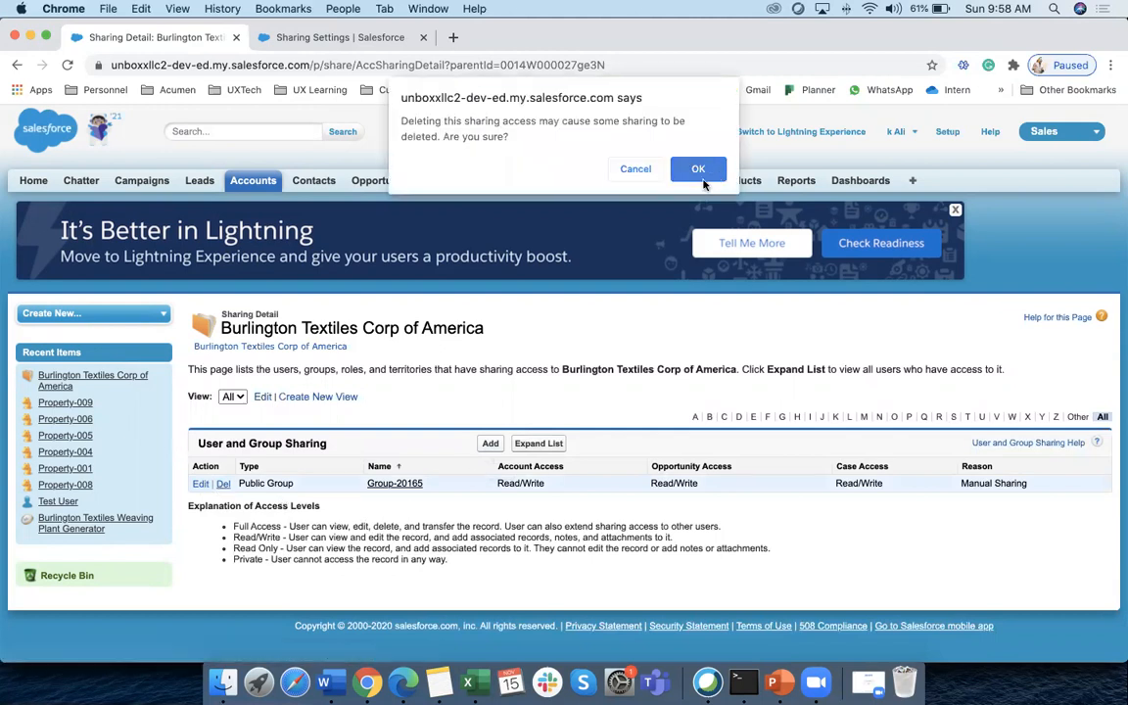
pyautogui.click(699, 176)
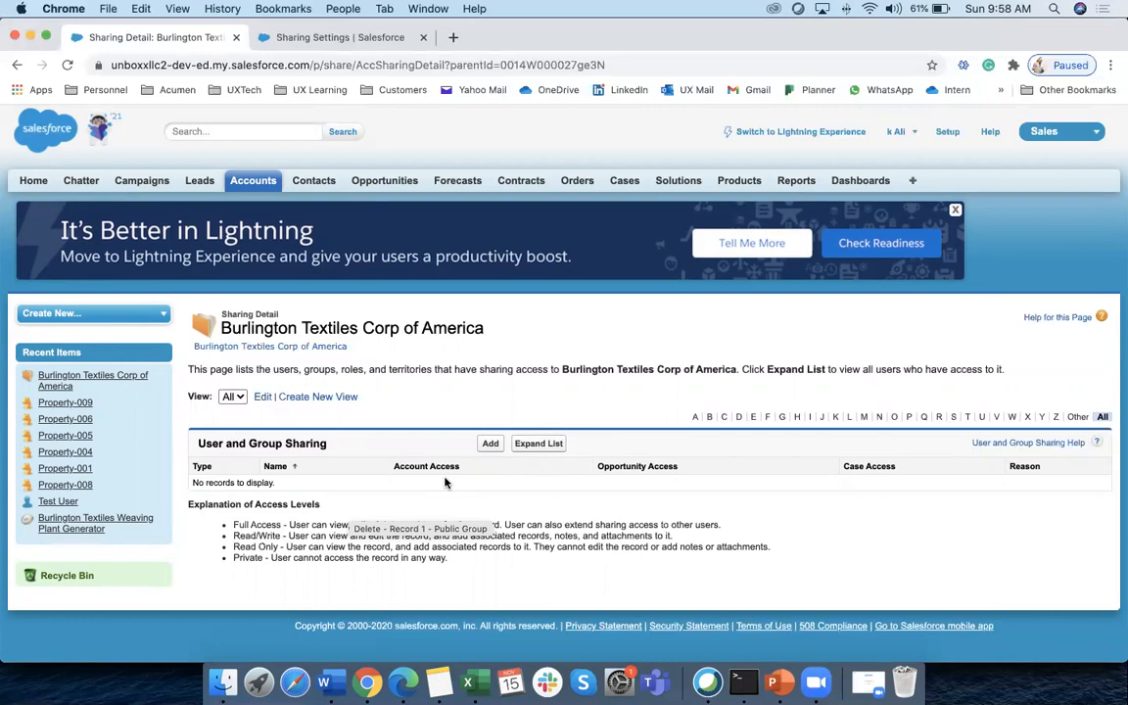
pyautogui.click(801, 133)
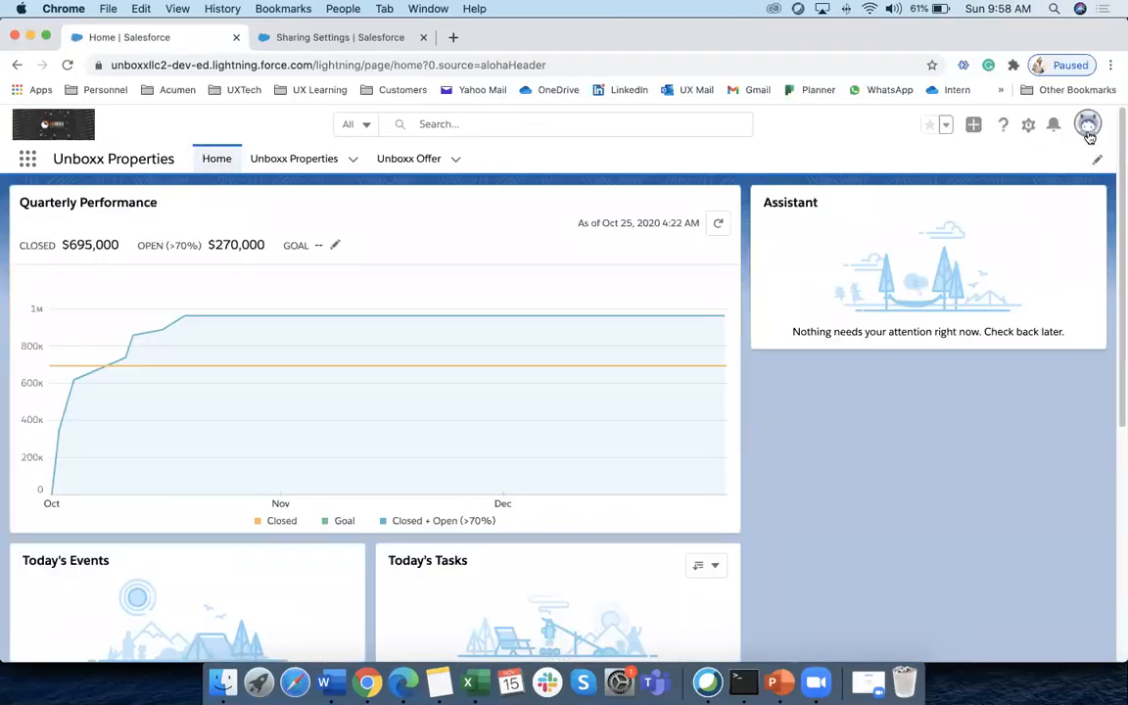
# Return to Classic and open the Burlington Textiles Corp of America account record
pyautogui.click(1088, 128)
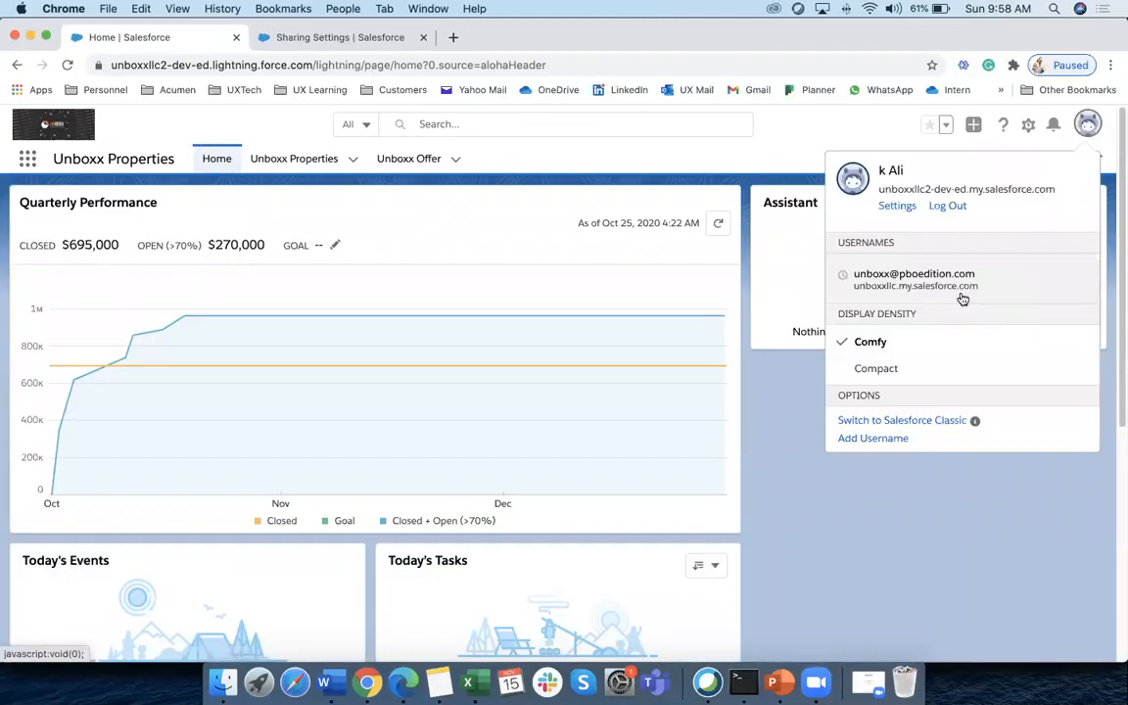
pyautogui.click(907, 422)
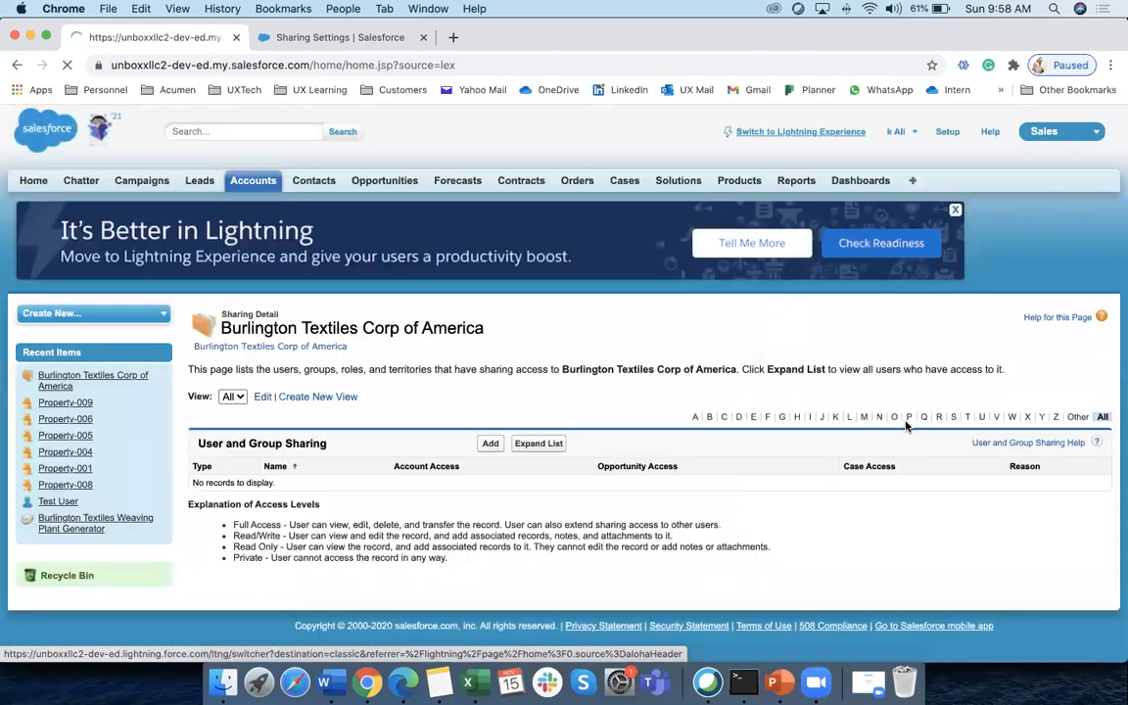
pyautogui.click(255, 183)
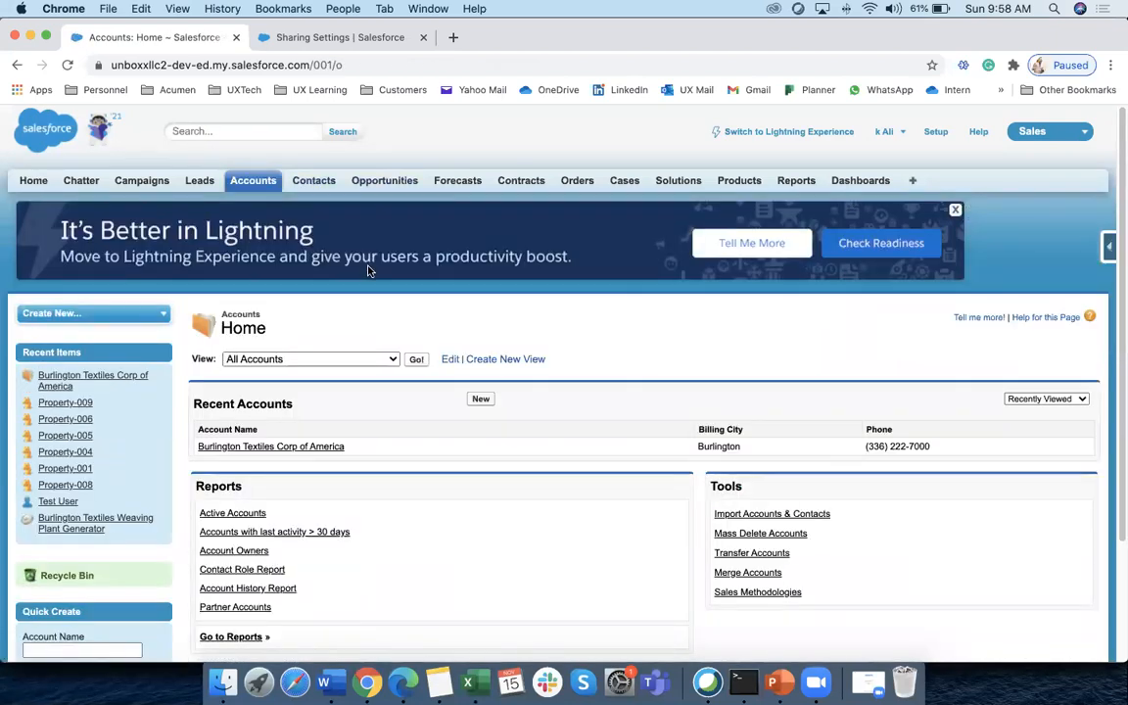
pyautogui.click(330, 447)
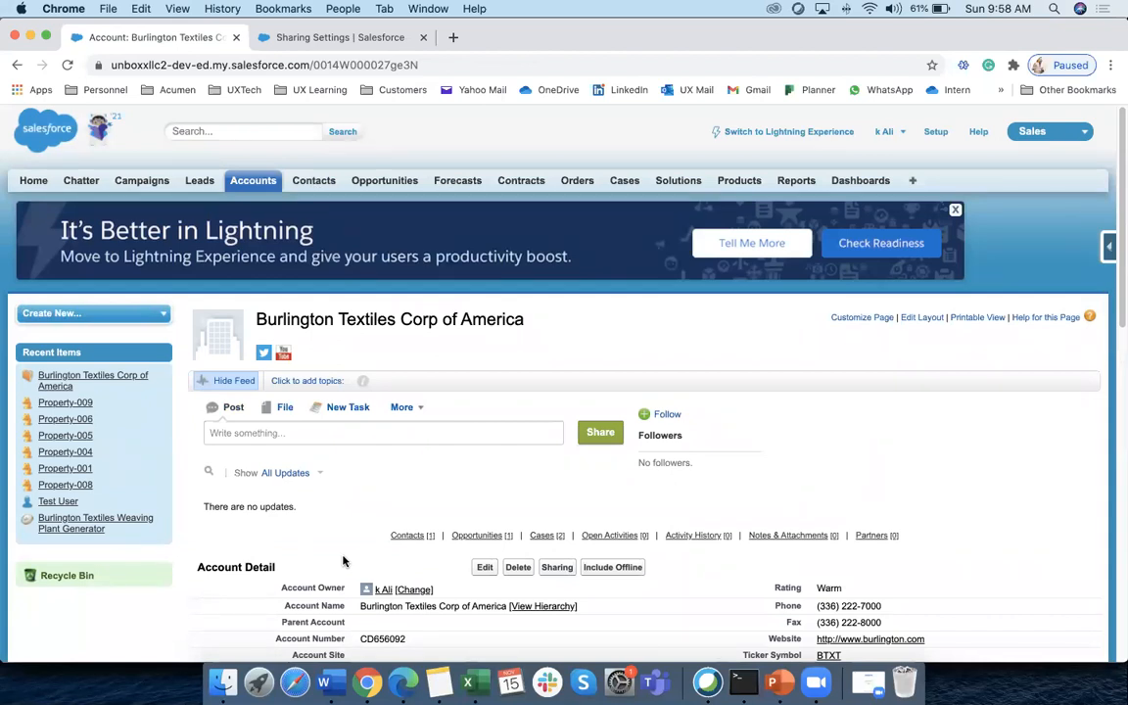
pyautogui.click(330, 683)
# Select the OWD sharing settings notes and the sharing exercise steps in Word
pyautogui.moveTo(584, 437); pyautogui.dragTo(240, 278)
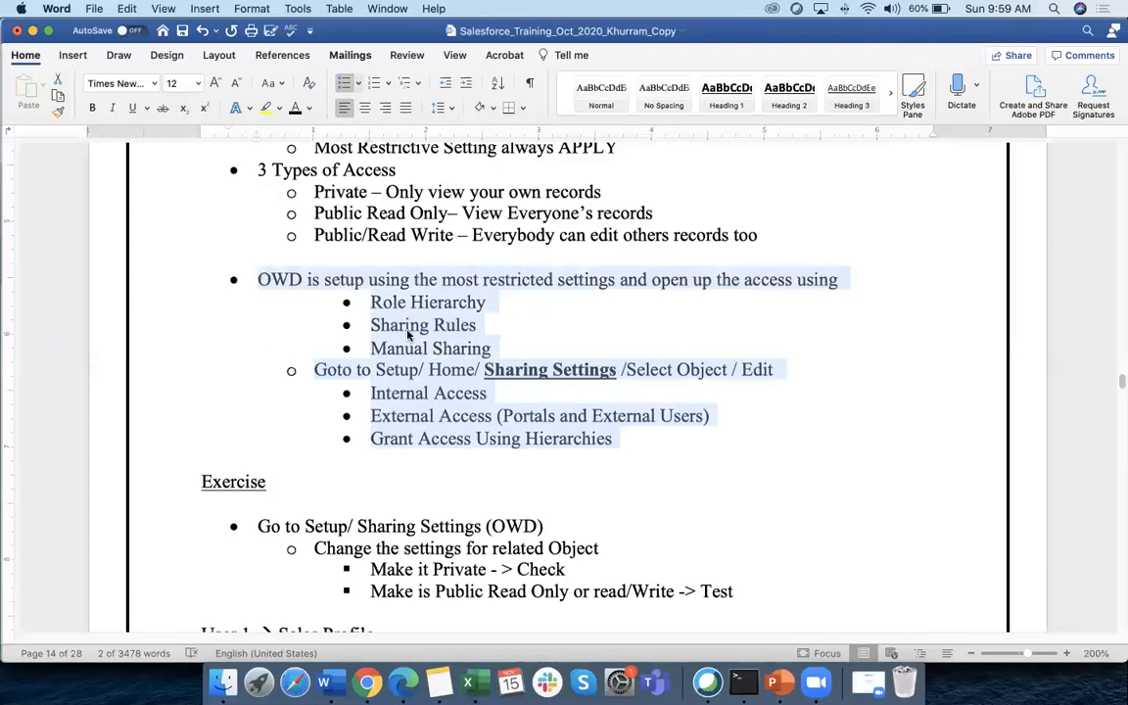
pyautogui.scroll(-5, 186, 391)
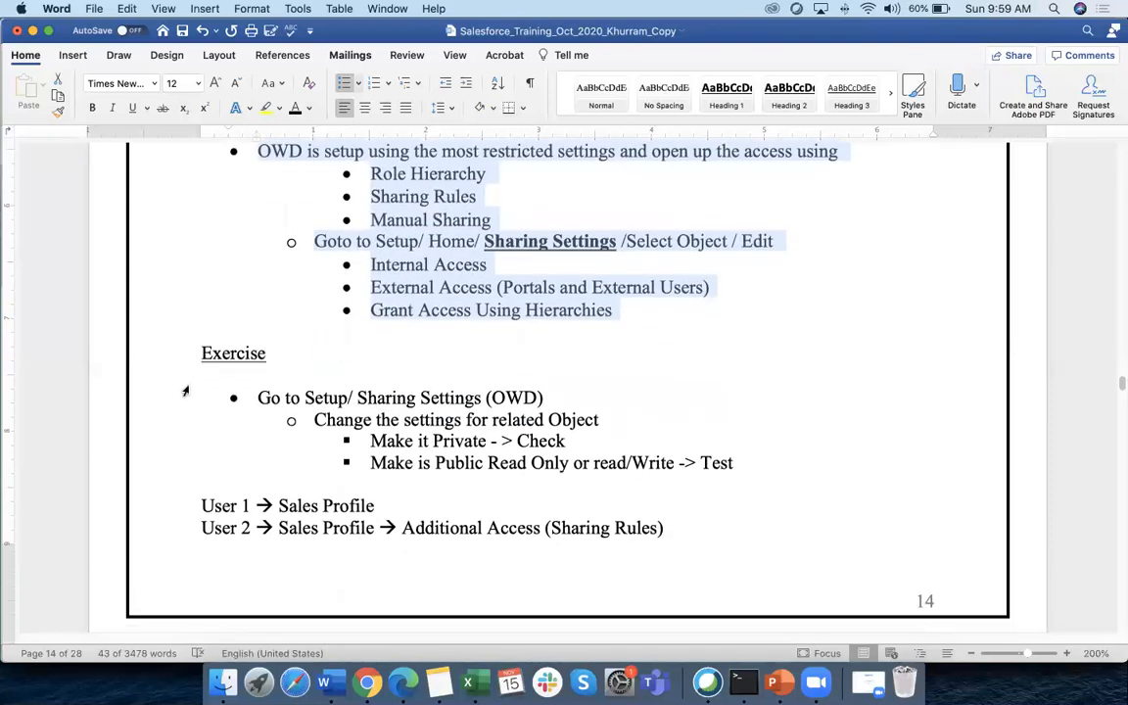
pyautogui.moveTo(259, 398); pyautogui.dragTo(373, 469)
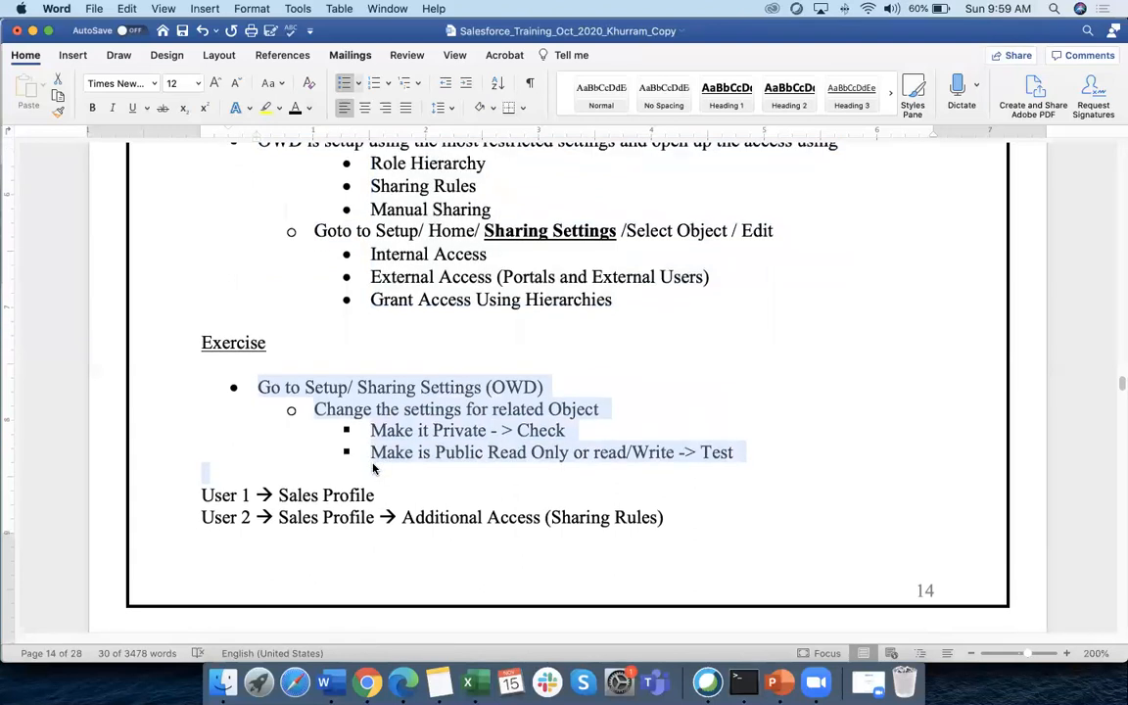
# Select the Role Hierarchy through Manual Sharing notes on page 15, then clear the selection
pyautogui.scroll(-10, 374, 469)
pyautogui.scroll(-2, 372, 464)
pyautogui.moveTo(203, 235); pyautogui.dragTo(604, 433)
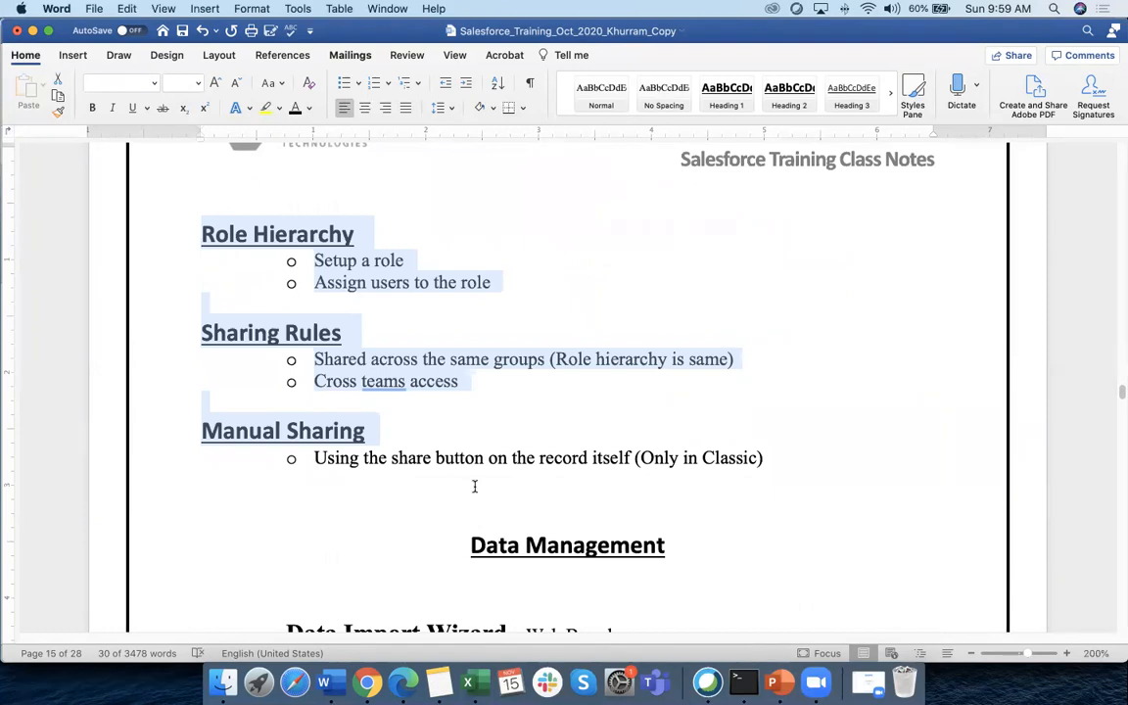
pyautogui.scroll(2, 732, 620)
pyautogui.scroll(-2, 389, 482)
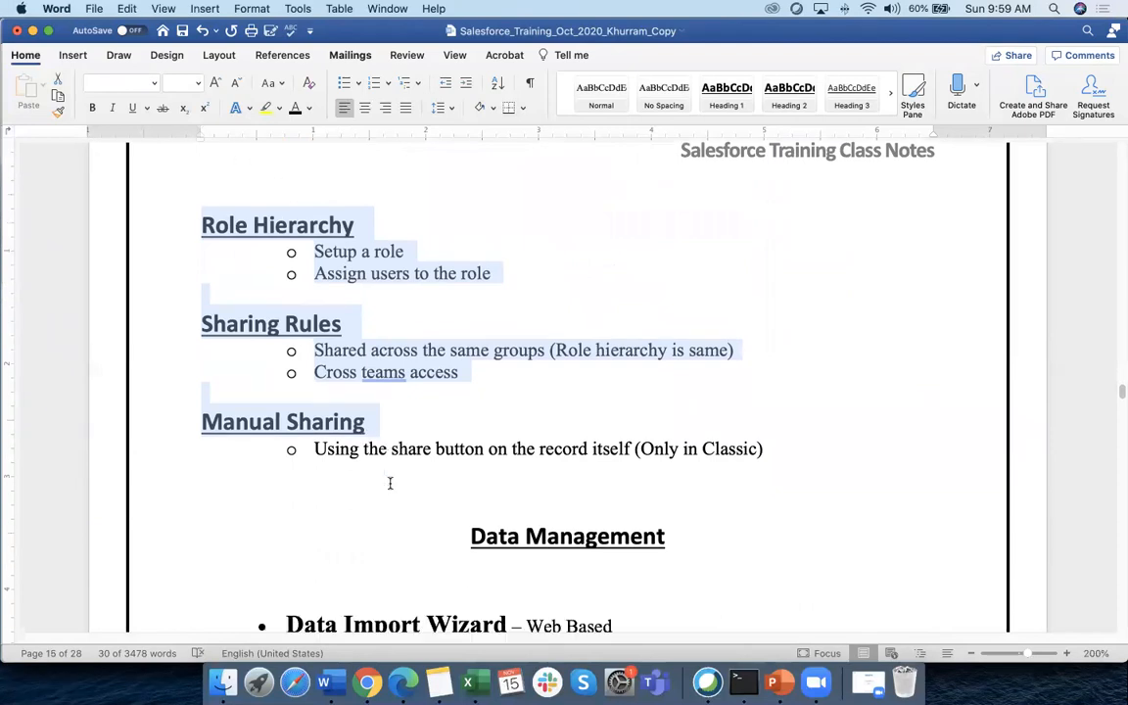
pyautogui.scroll(-2, 389, 483)
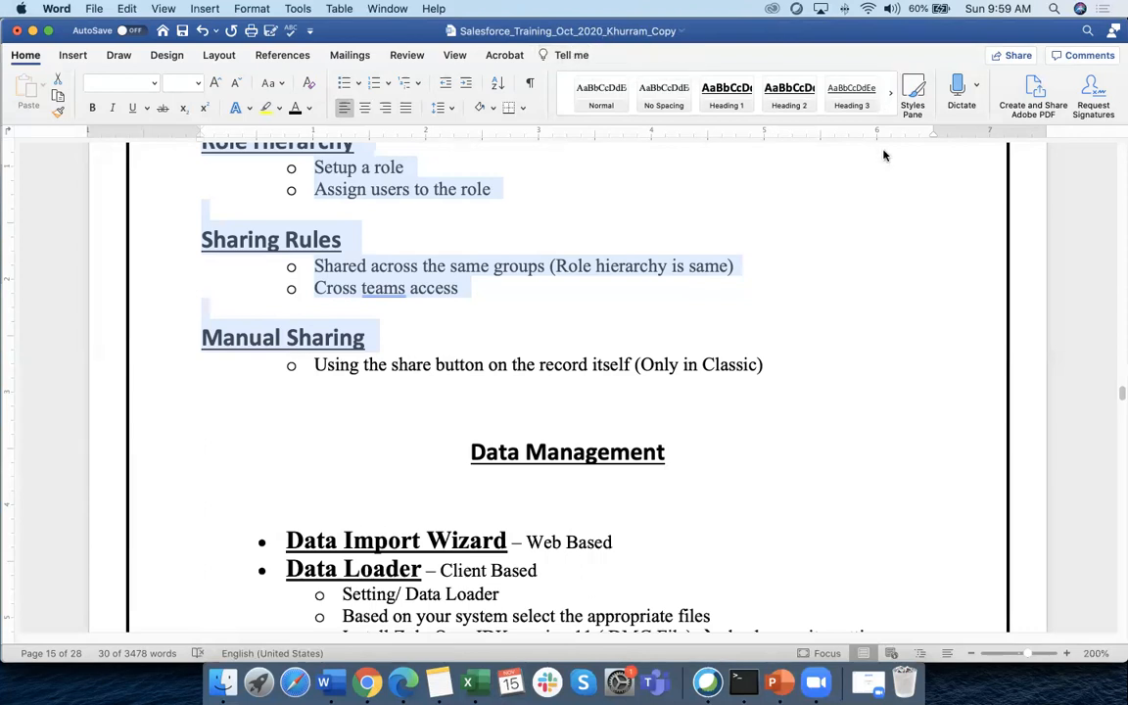
pyautogui.click(785, 188)
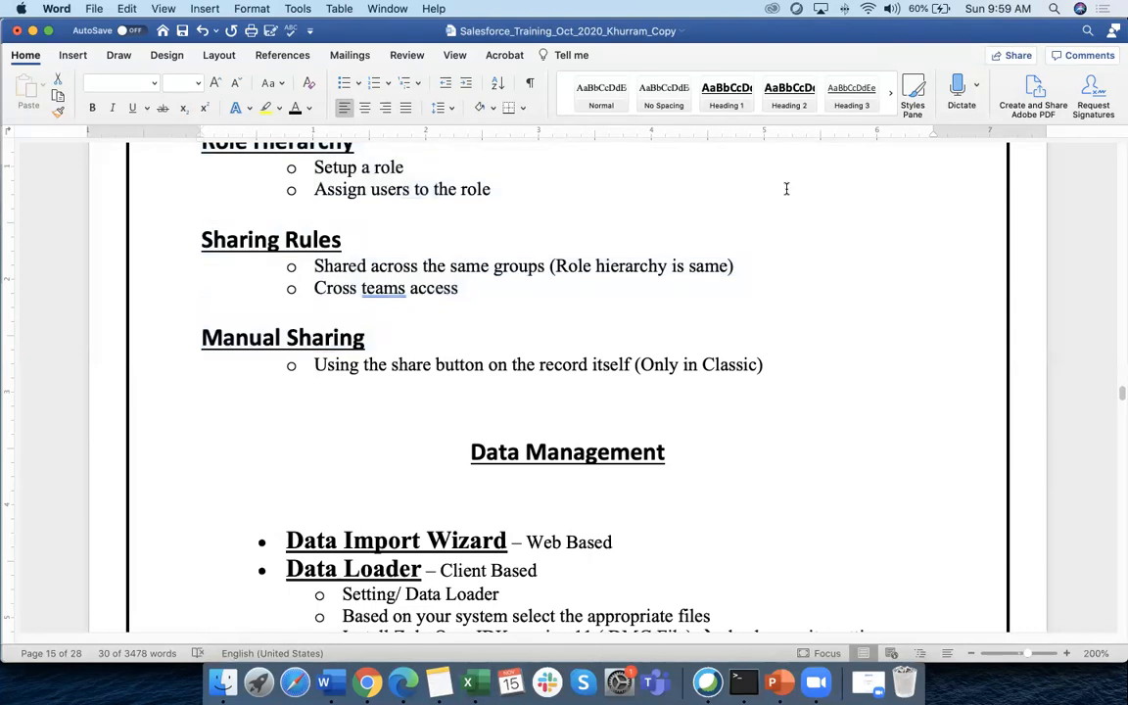
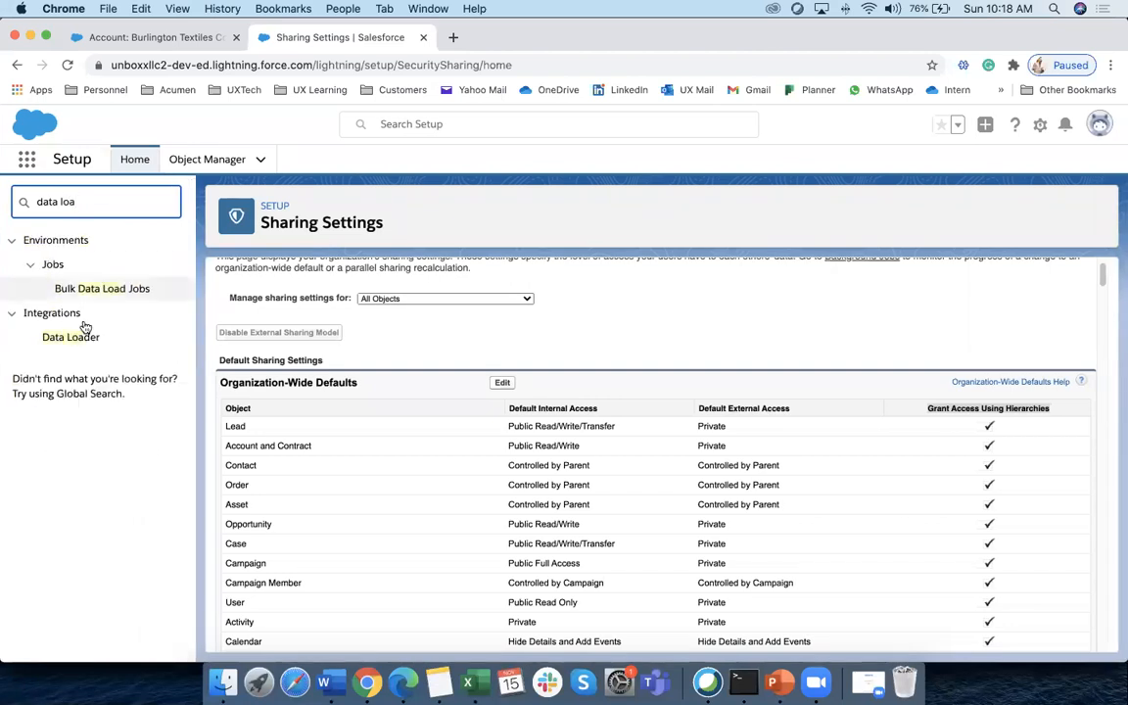
# Open the Data Loader setup page, leave the Zoom meeting, and bring up the Word training notes
pyautogui.click(75, 341)
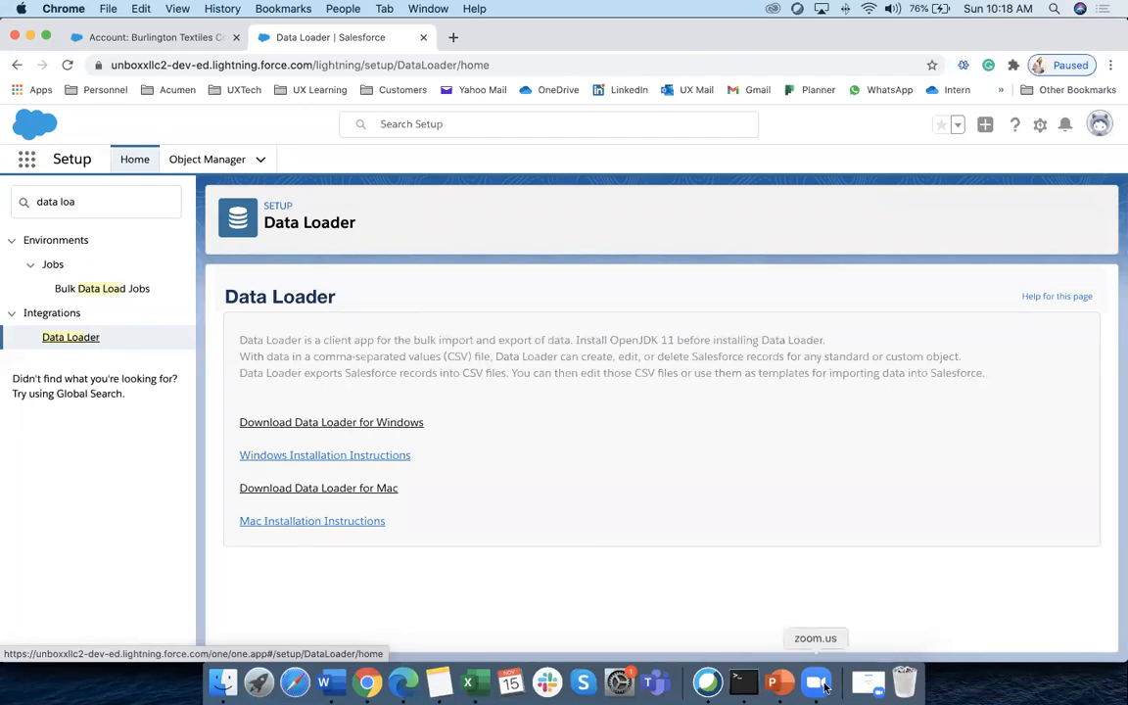
pyautogui.click(869, 688)
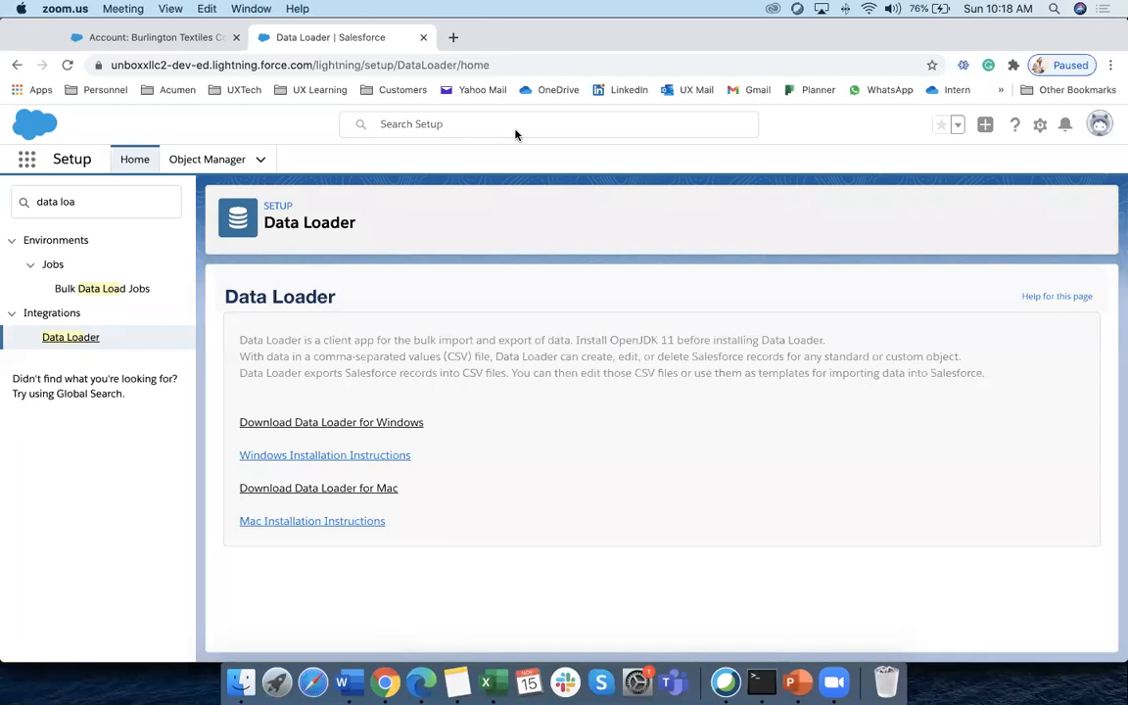
pyautogui.click(345, 222)
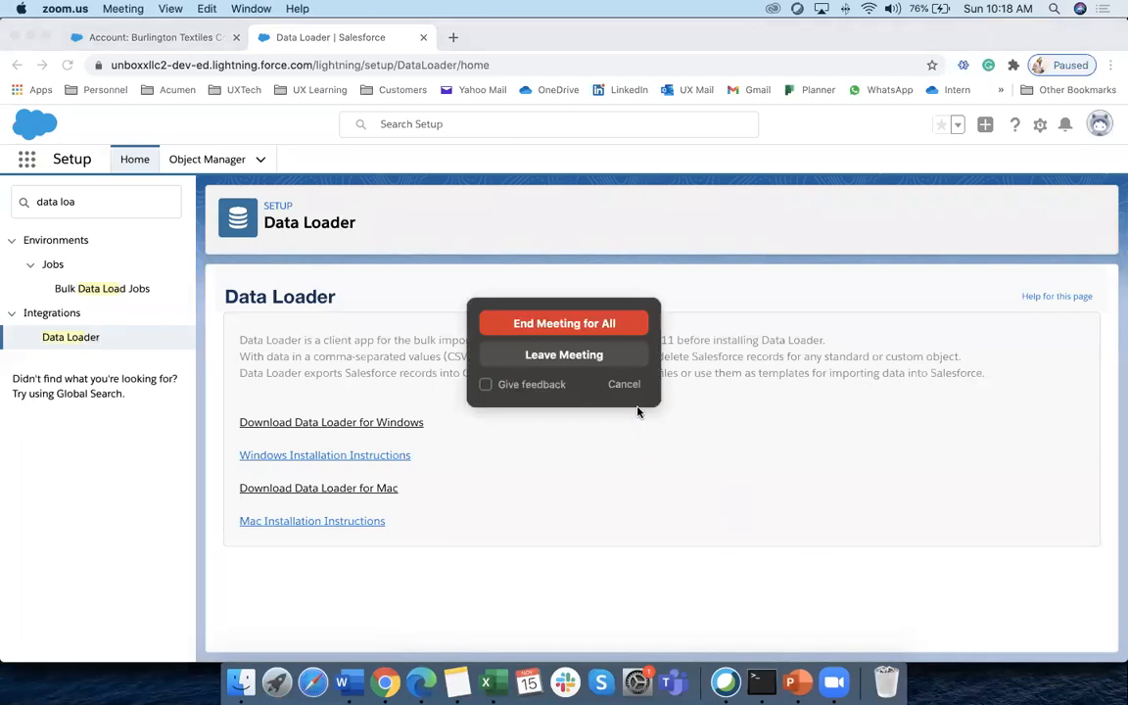
pyautogui.click(564, 355)
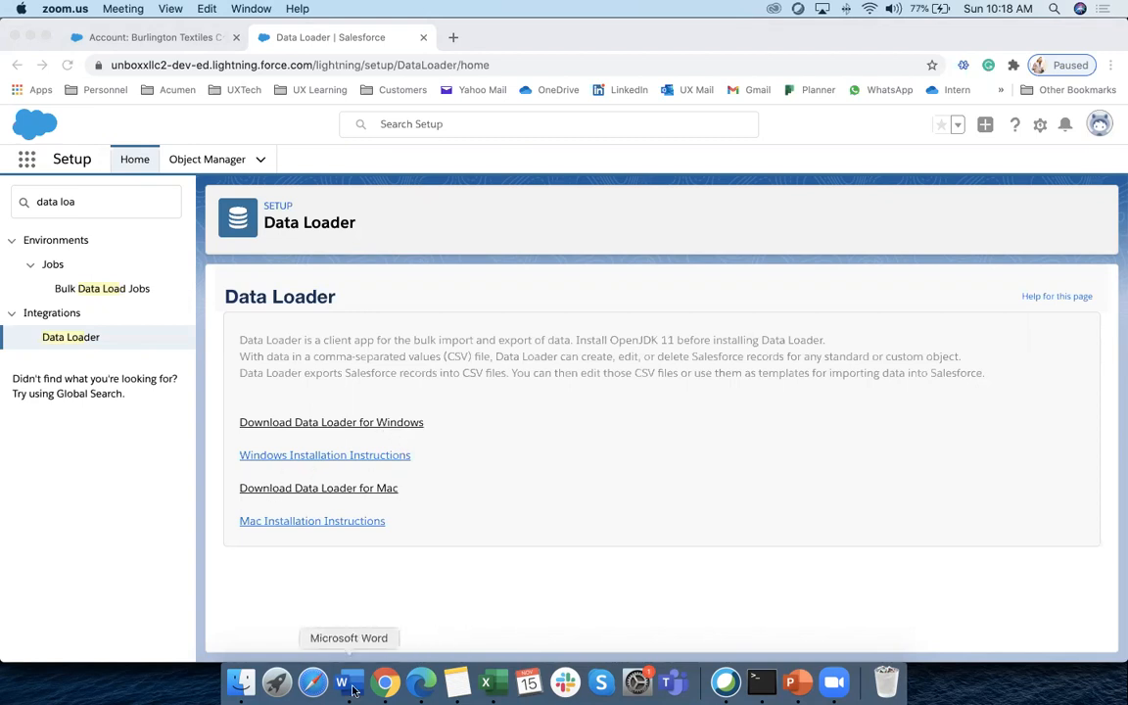
pyautogui.click(385, 683)
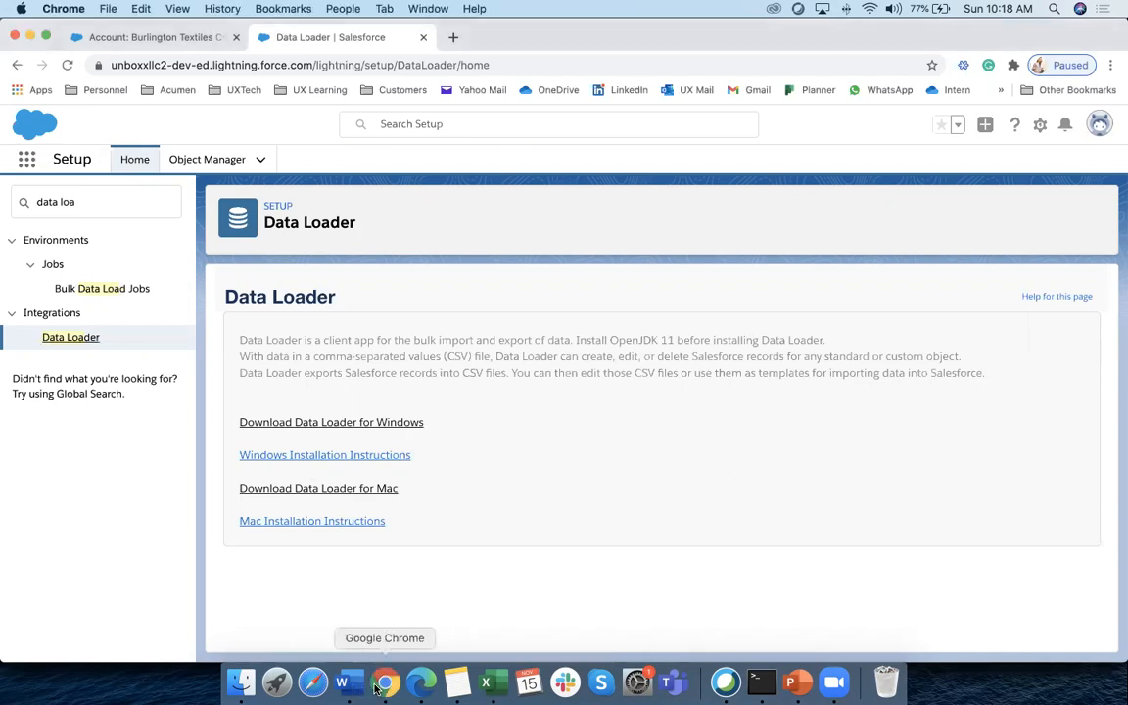
pyautogui.click(348, 683)
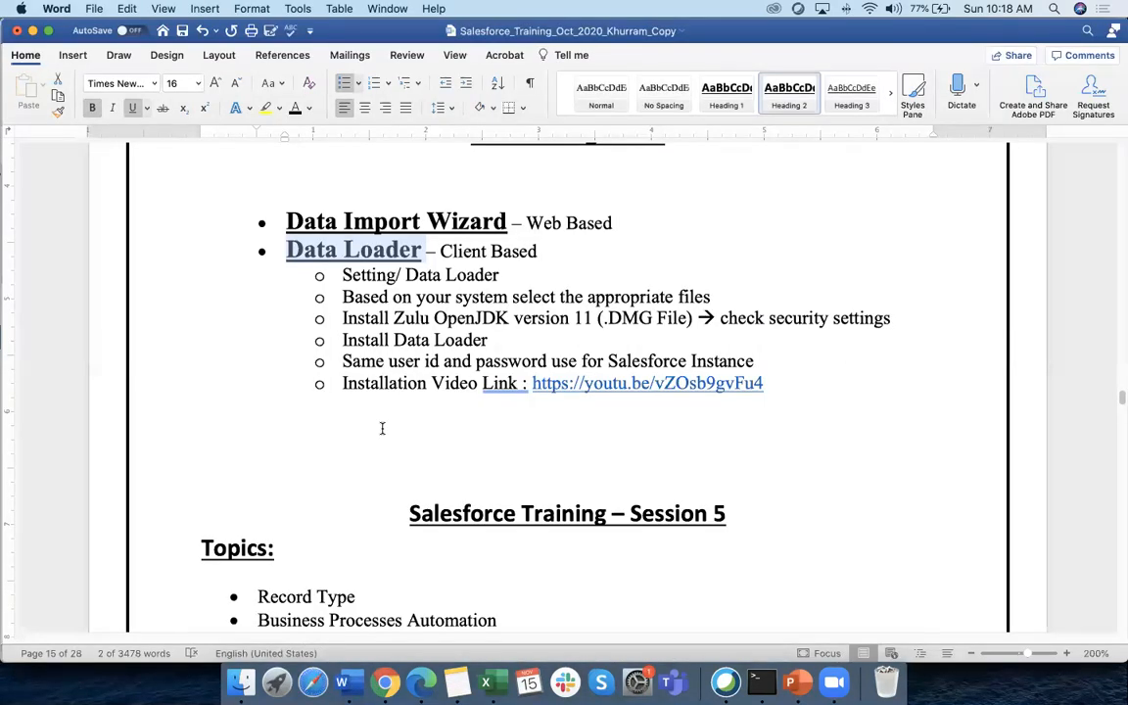
# Highlight the 'Install Zulu OpenJDK version 11 (.DMG File)' step in yellow
pyautogui.click(382, 428)
pyautogui.moveTo(344, 296); pyautogui.dragTo(451, 297)
pyautogui.moveTo(343, 318); pyautogui.dragTo(693, 319)
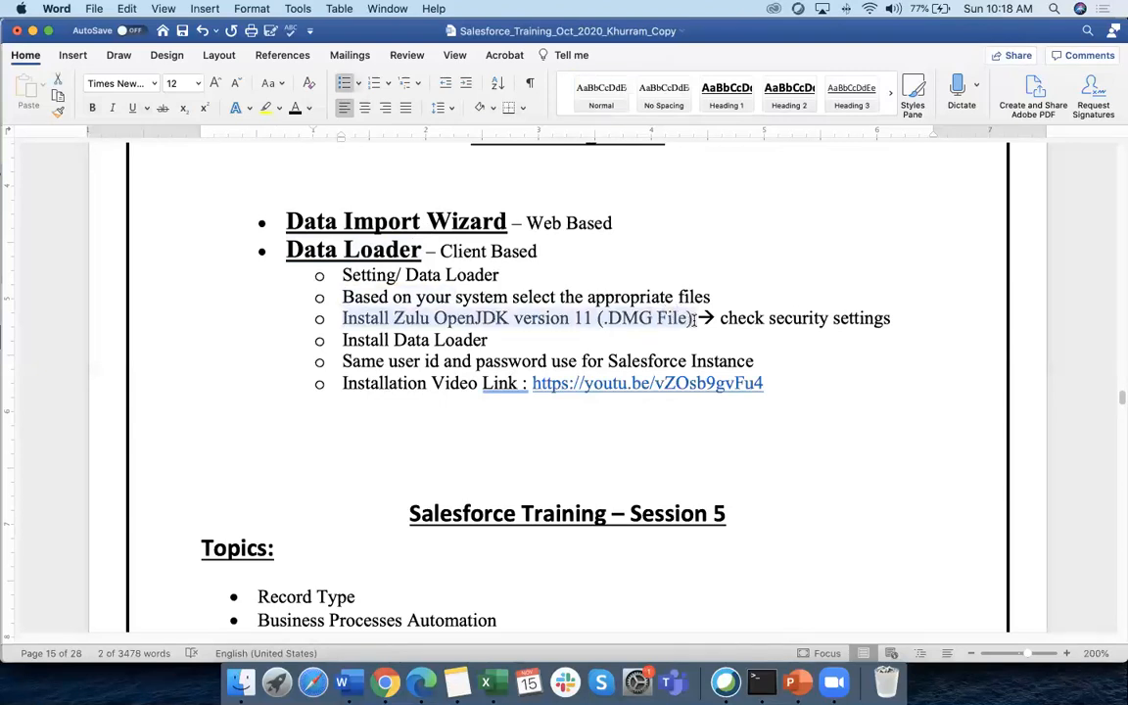
pyautogui.click(265, 106)
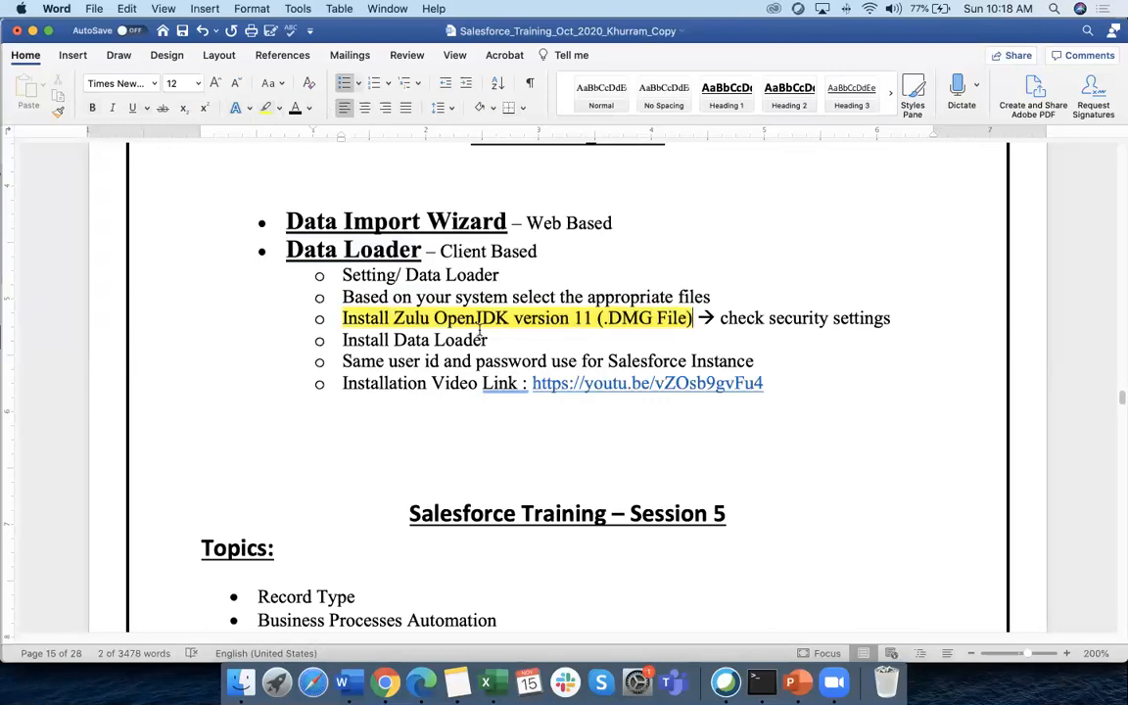
# Point out OpenJDK version 11, the Install Data Loader step and the same-credentials note, then return to Chrome
pyautogui.scroll(-1, 391, 291)
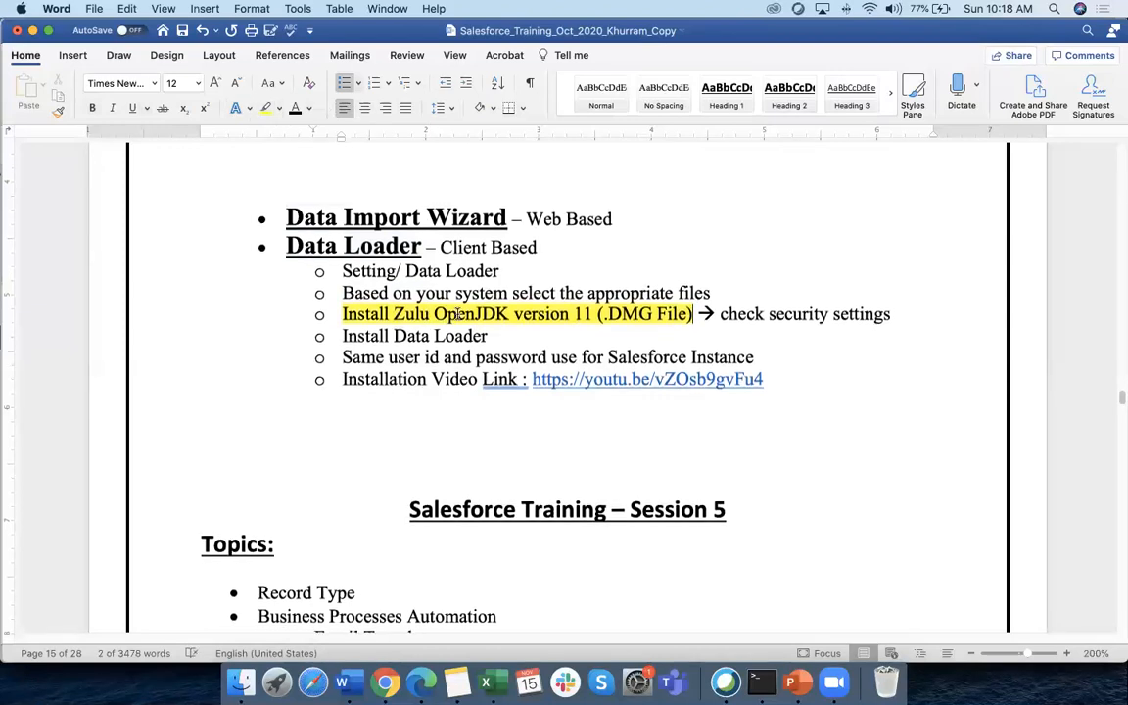
pyautogui.scroll(1, 588, 315)
pyautogui.moveTo(591, 317); pyautogui.dragTo(470, 318)
pyautogui.moveTo(691, 317); pyautogui.dragTo(349, 316)
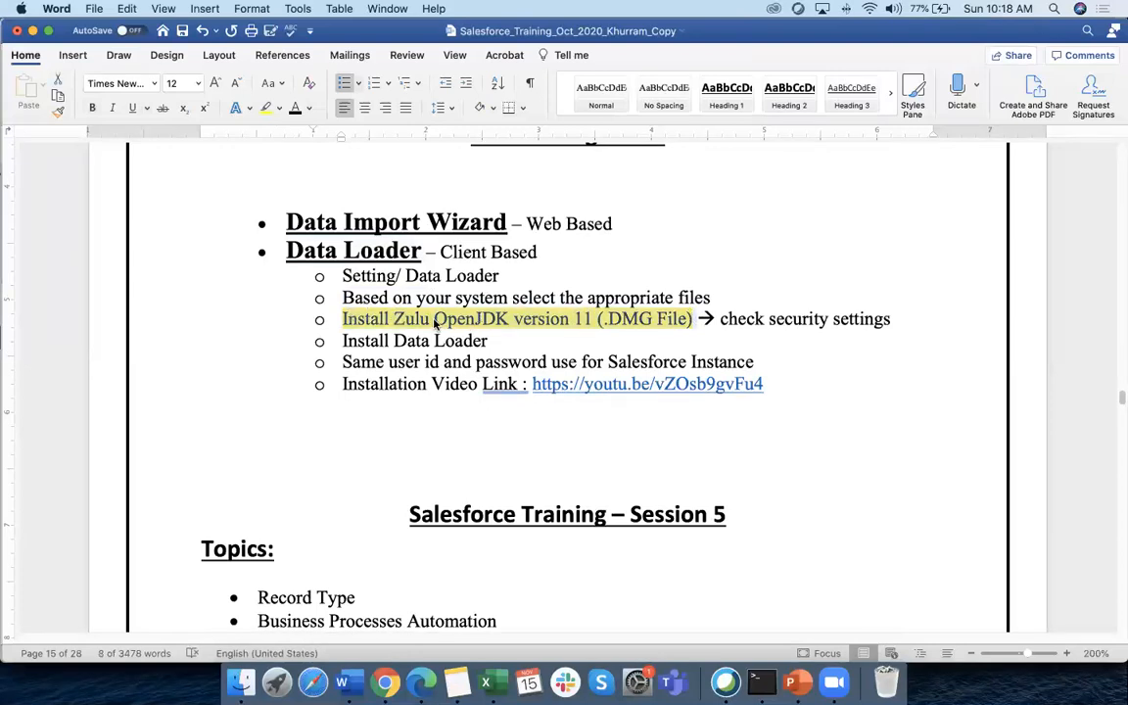
pyautogui.moveTo(492, 341); pyautogui.dragTo(334, 331)
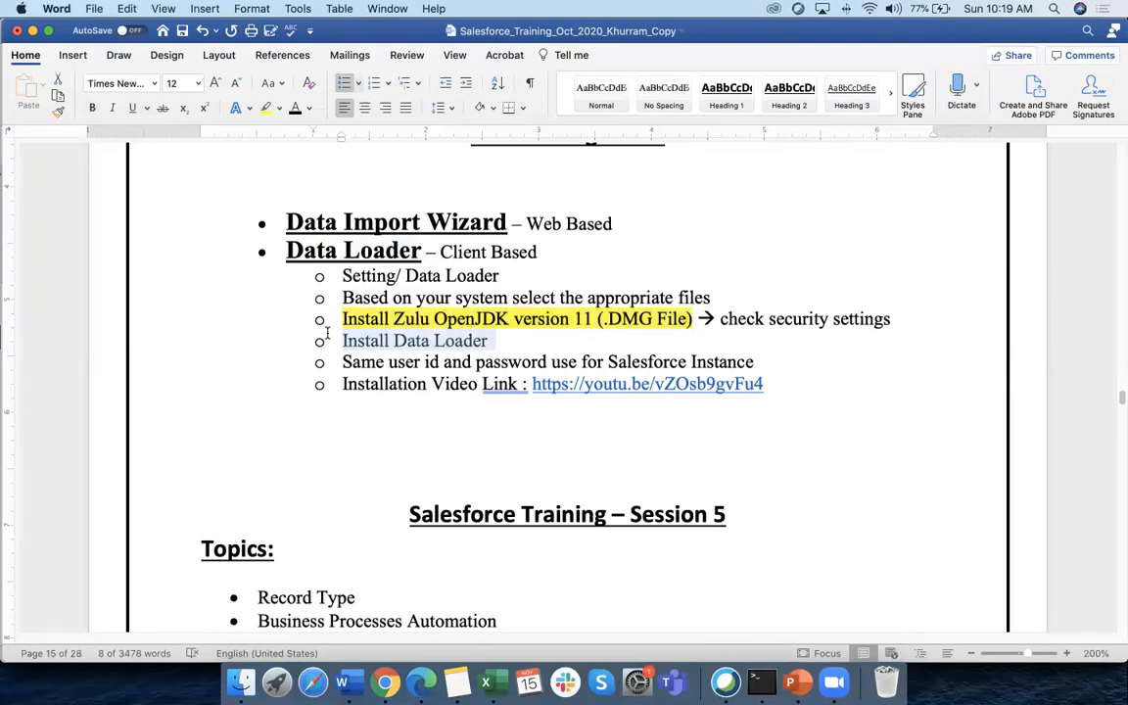
pyautogui.moveTo(394, 362); pyautogui.dragTo(754, 364)
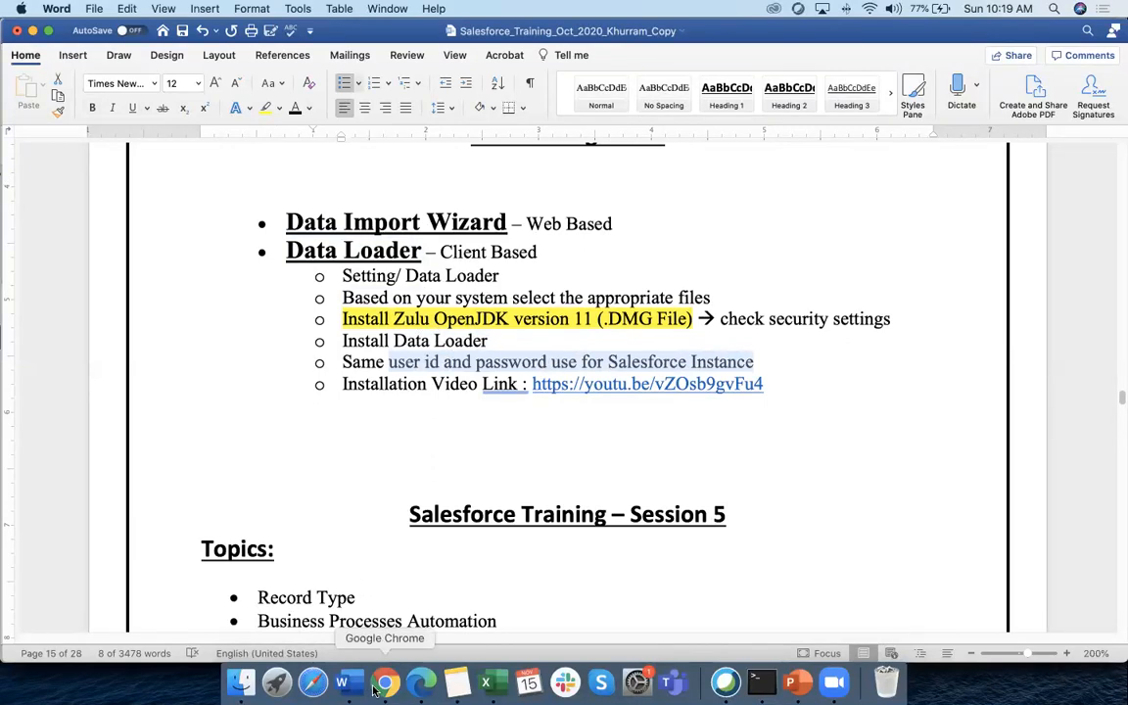
pyautogui.click(373, 622)
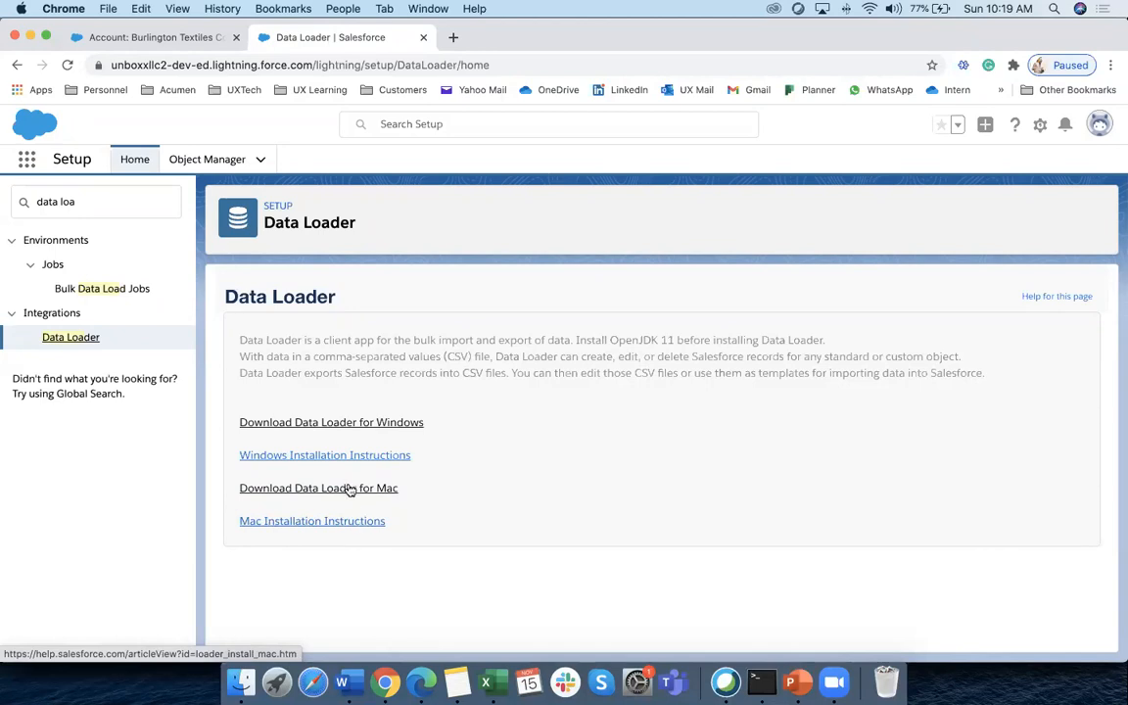
# Open the Install Data Loader on macOS article and find its first installation step
pyautogui.click(300, 523)
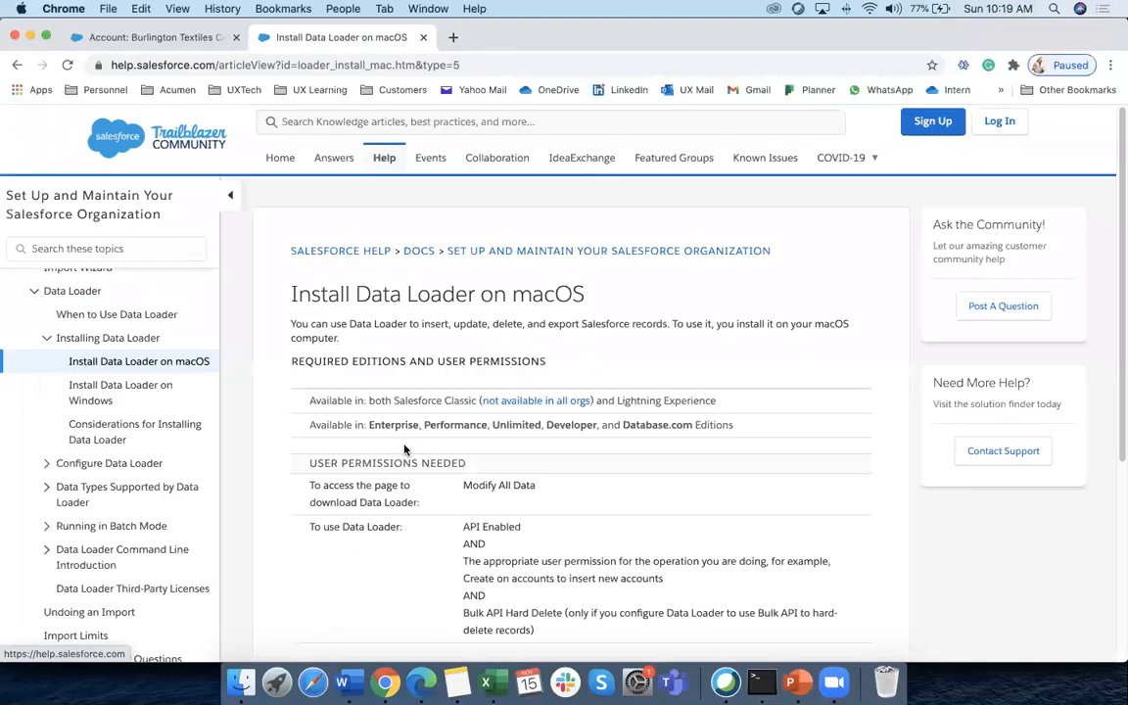
pyautogui.scroll(-5, 404, 448)
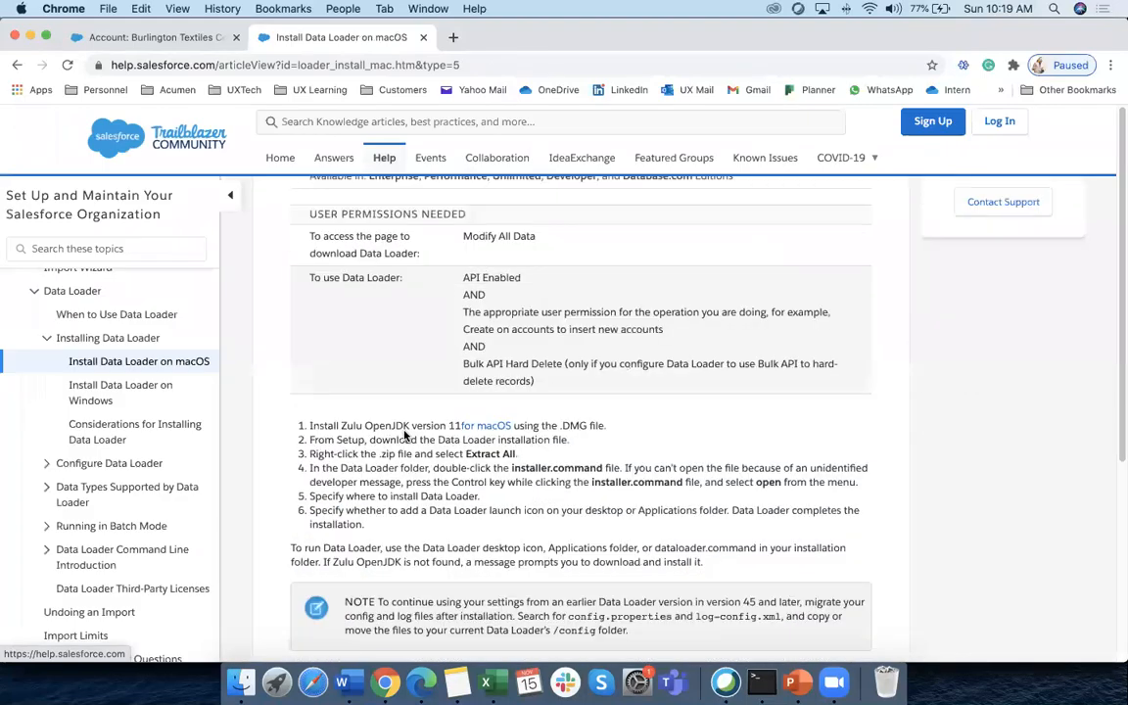
pyautogui.scroll(-1, 405, 435)
pyautogui.scroll(-1, 405, 429)
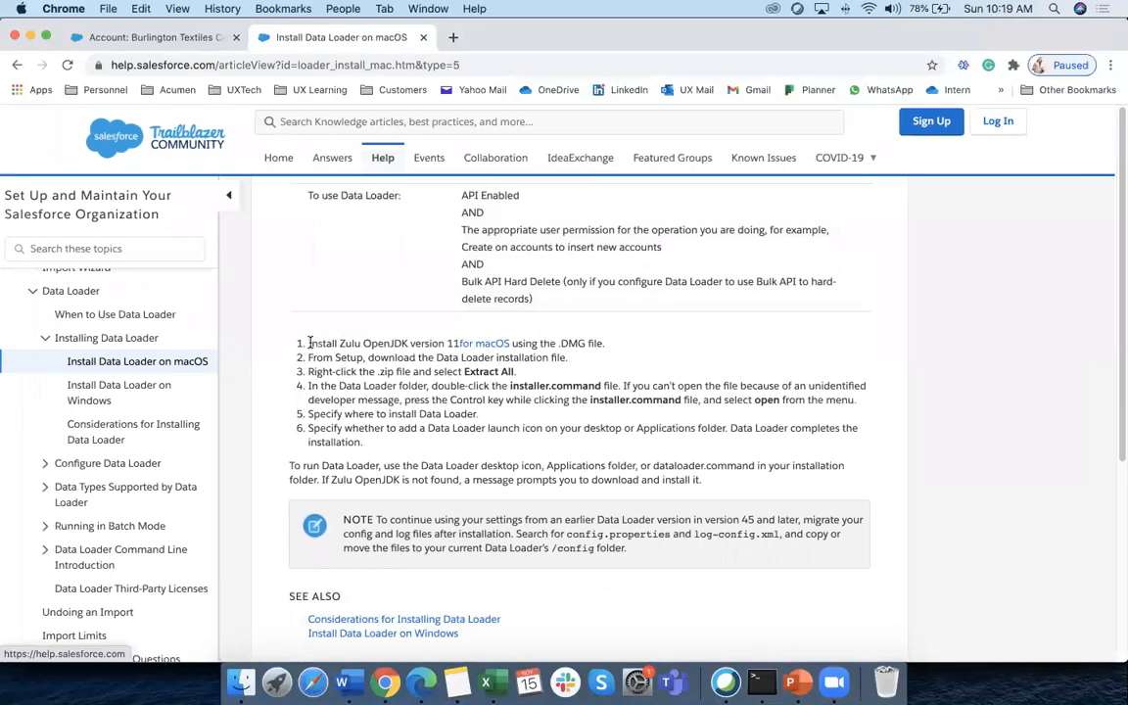
pyautogui.moveTo(310, 343); pyautogui.dragTo(584, 343)
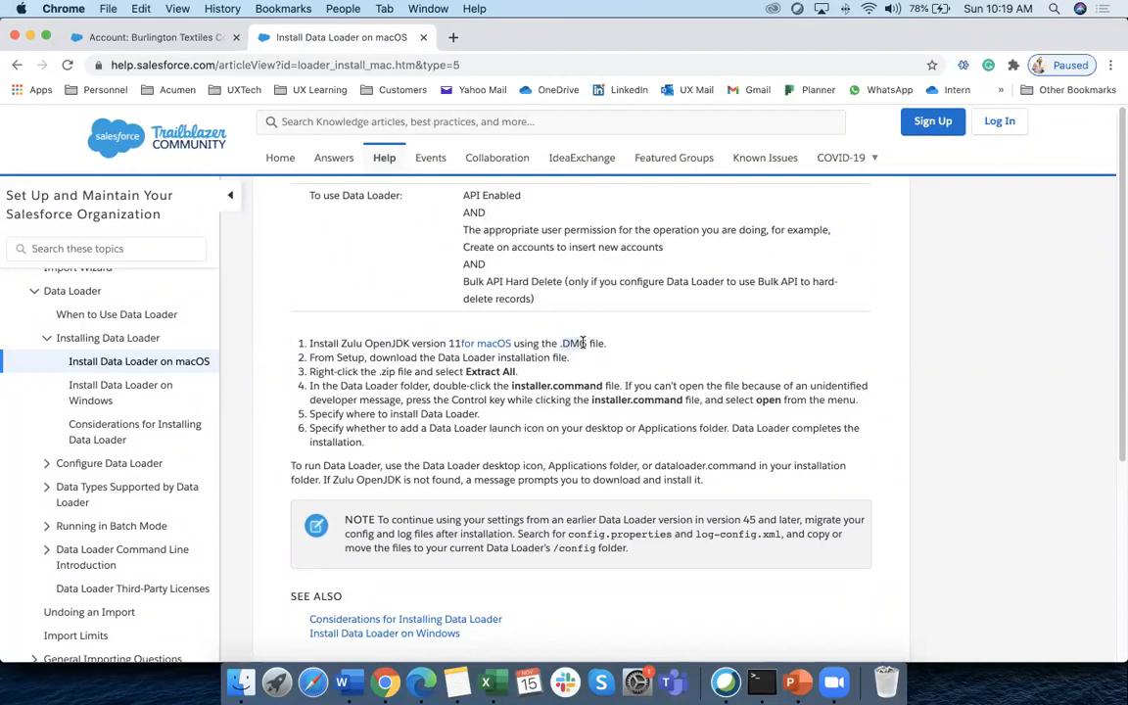
# Open the step's 'for macOS' Zulu OpenJDK link in a new tab and view it
pyautogui.rightClick(494, 347)
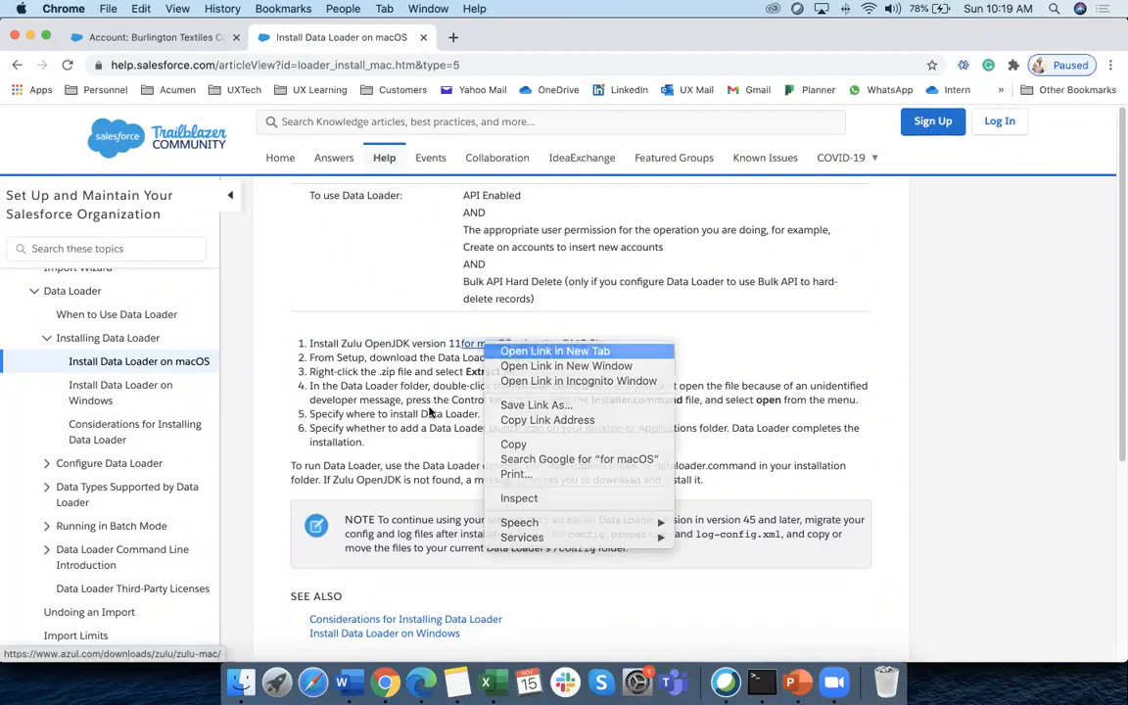
pyautogui.click(502, 351)
pyautogui.moveTo(417, 343); pyautogui.dragTo(516, 343)
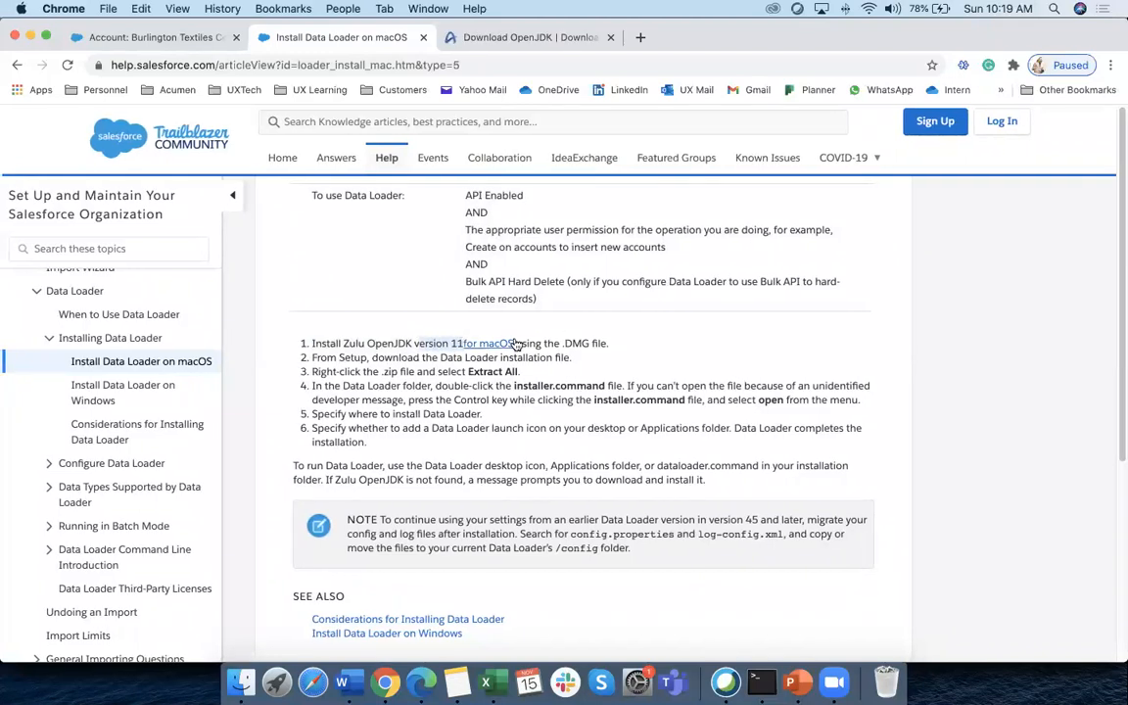
pyautogui.click(504, 40)
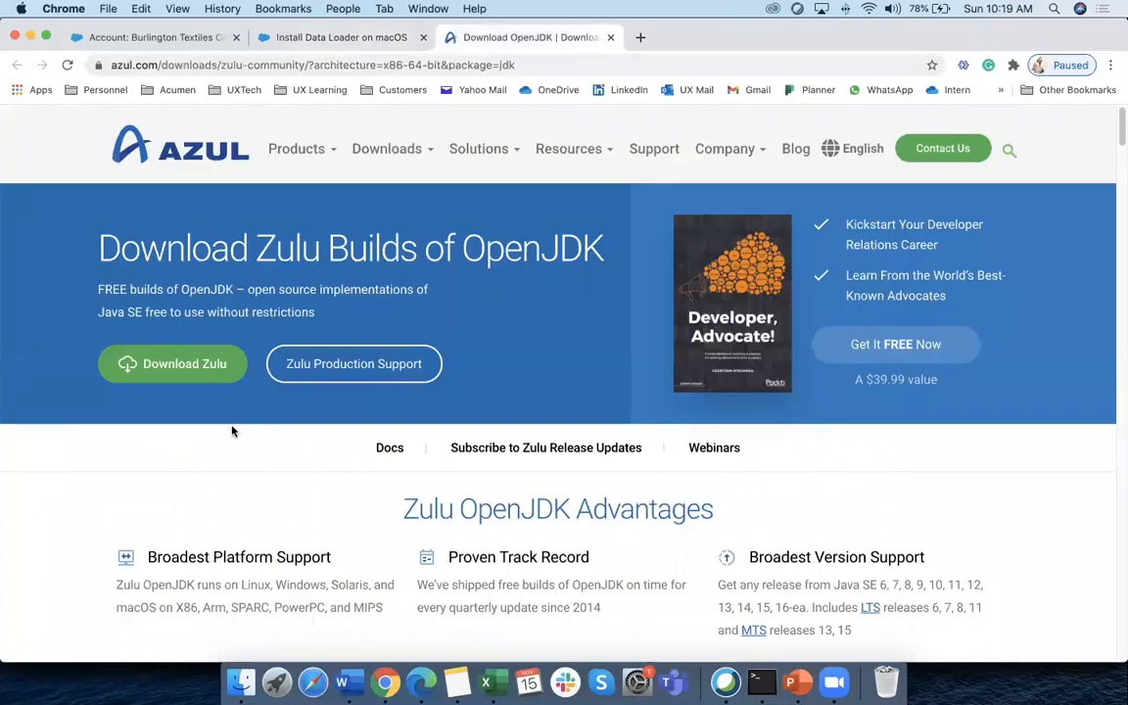
# Scroll the Zulu download table and recheck the Data Loader macOS install article
pyautogui.scroll(-10, 232, 428)
pyautogui.scroll(-5, 226, 433)
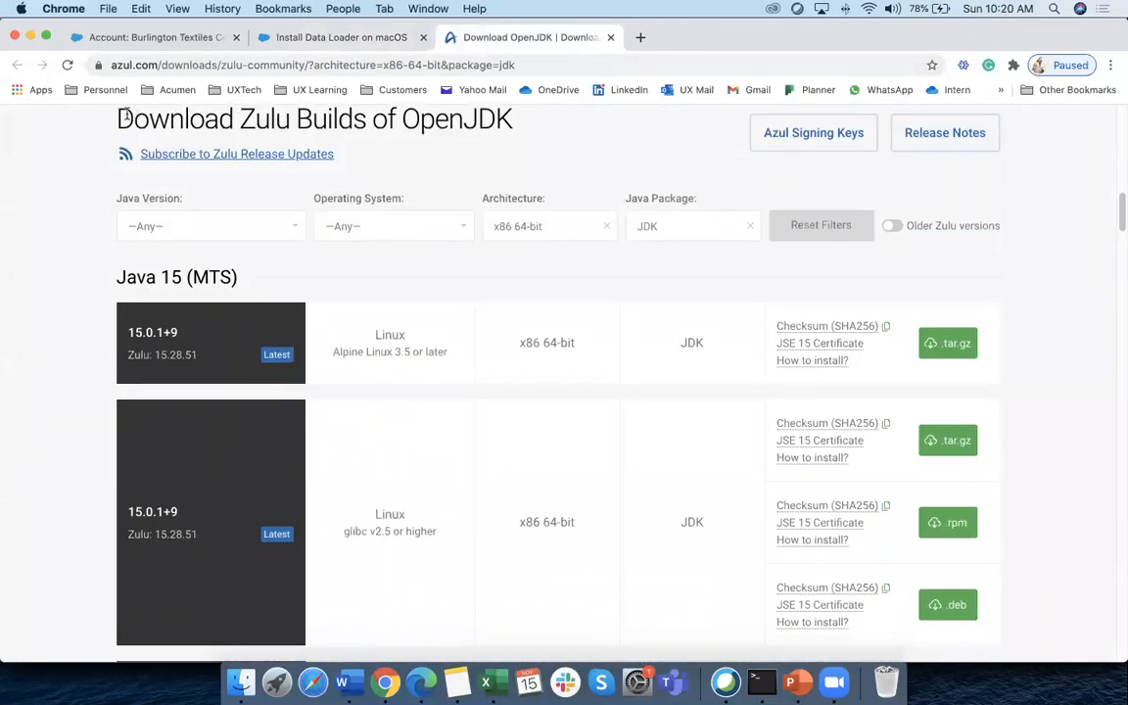
pyautogui.moveTo(127, 116); pyautogui.dragTo(262, 138)
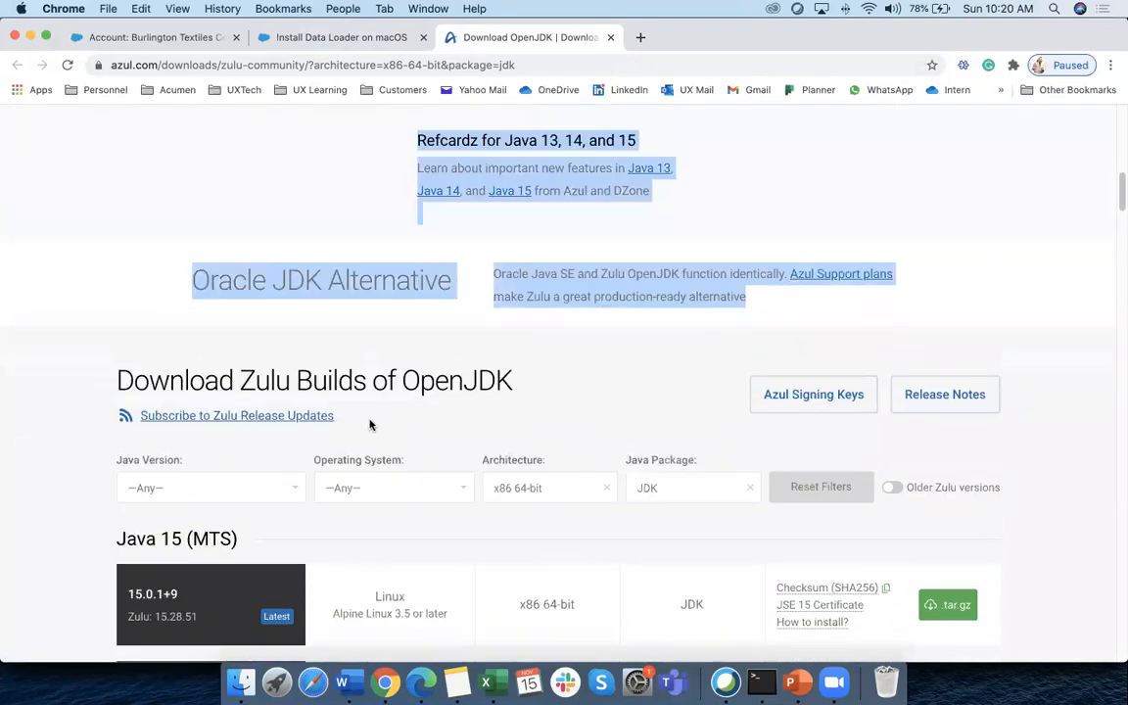
pyautogui.scroll(-5, 412, 411)
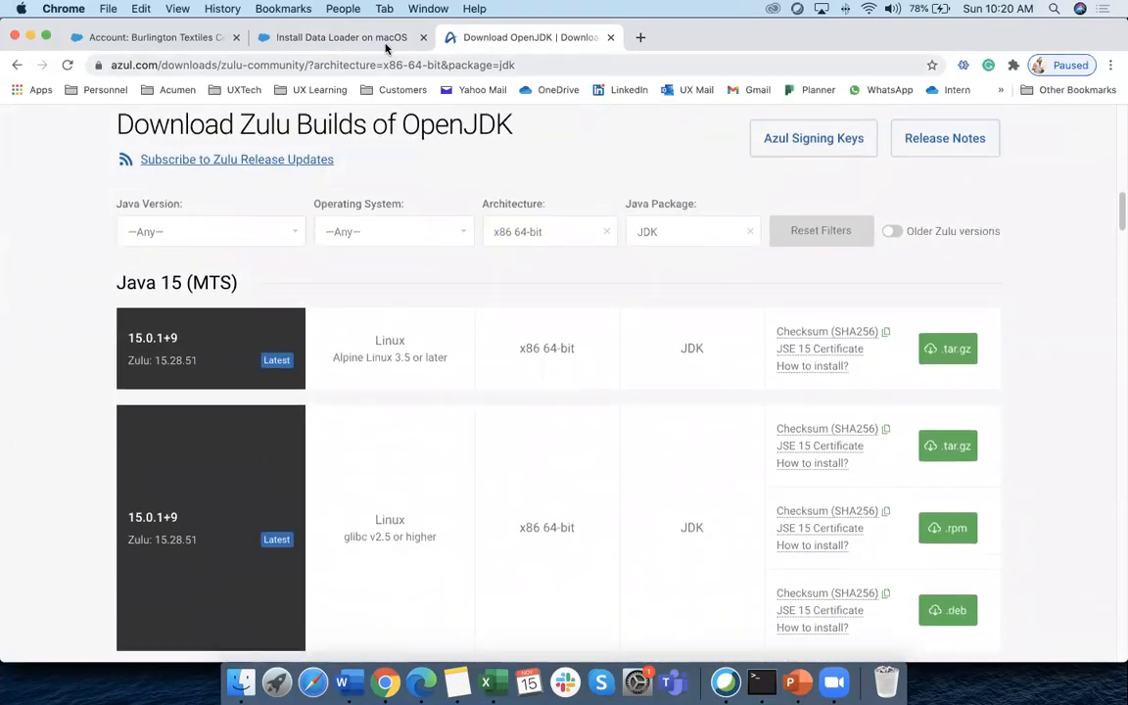
pyautogui.click(387, 43)
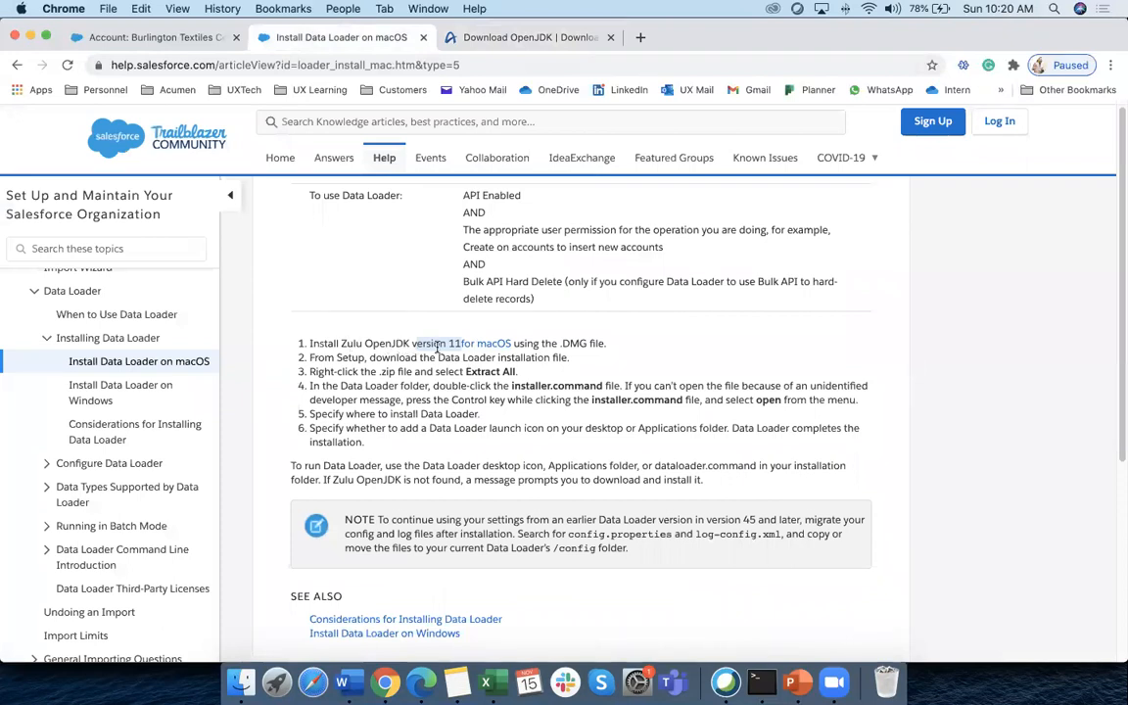
pyautogui.click(568, 37)
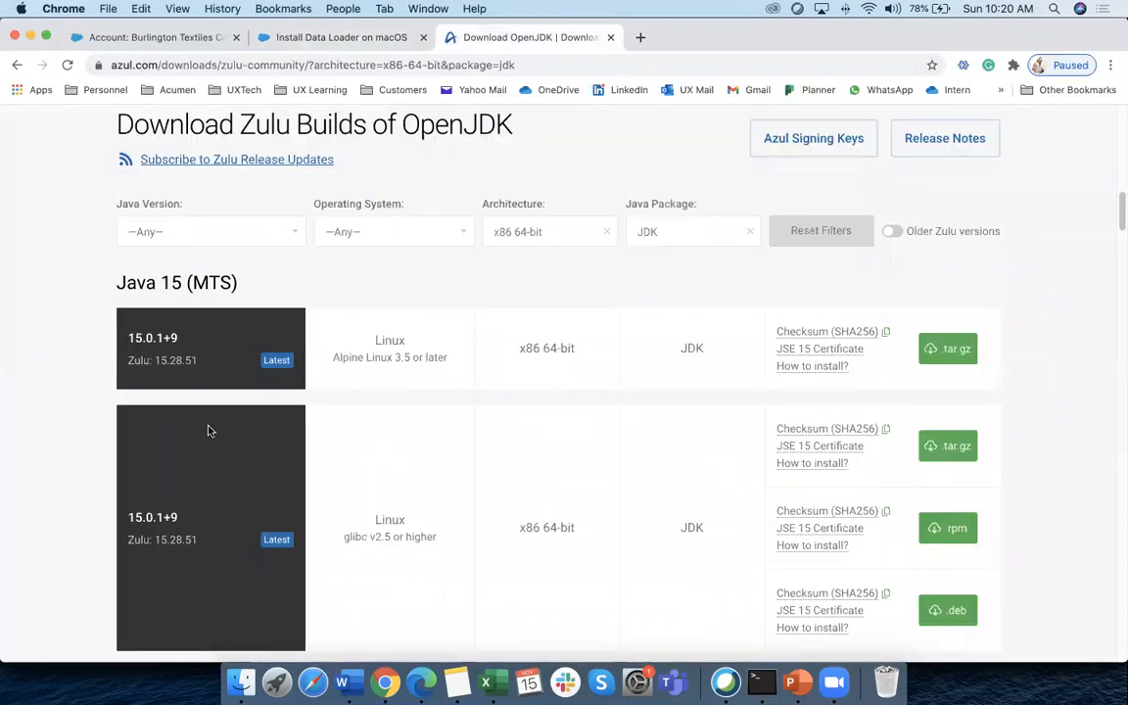
# Compare the Alpine Linux and glibc Linux rows in the Zulu download list
pyautogui.scroll(-3, 61, 423)
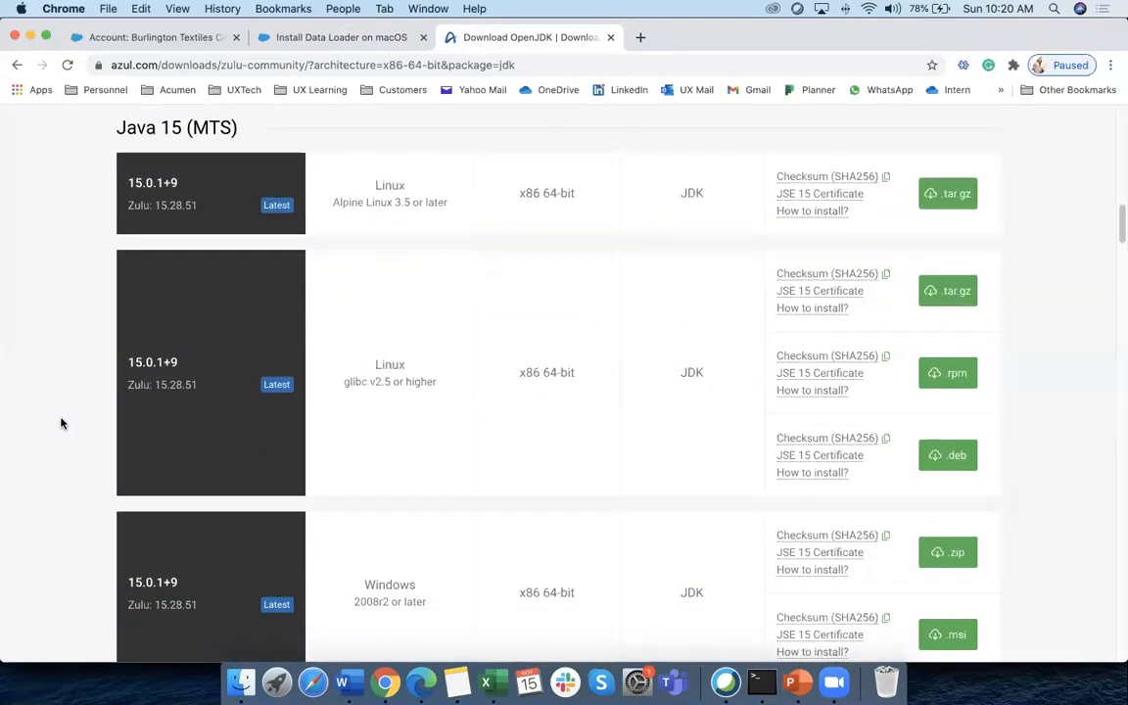
pyautogui.scroll(-10, 61, 423)
pyautogui.scroll(-10, 61, 424)
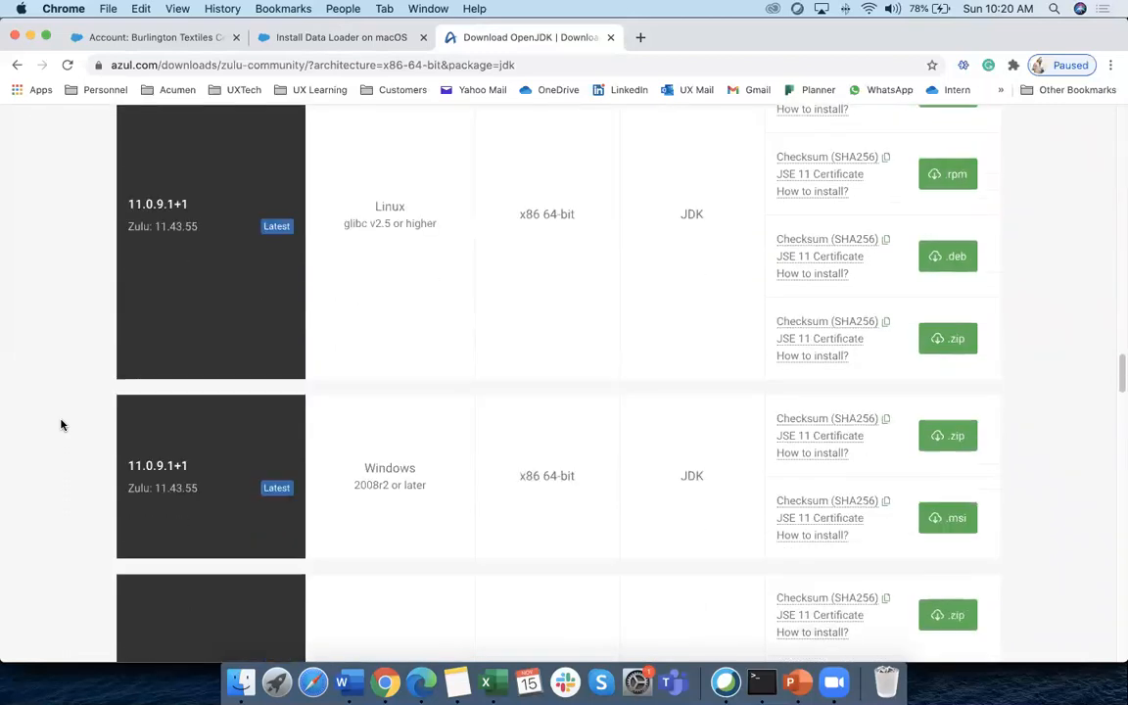
pyautogui.scroll(3, 61, 424)
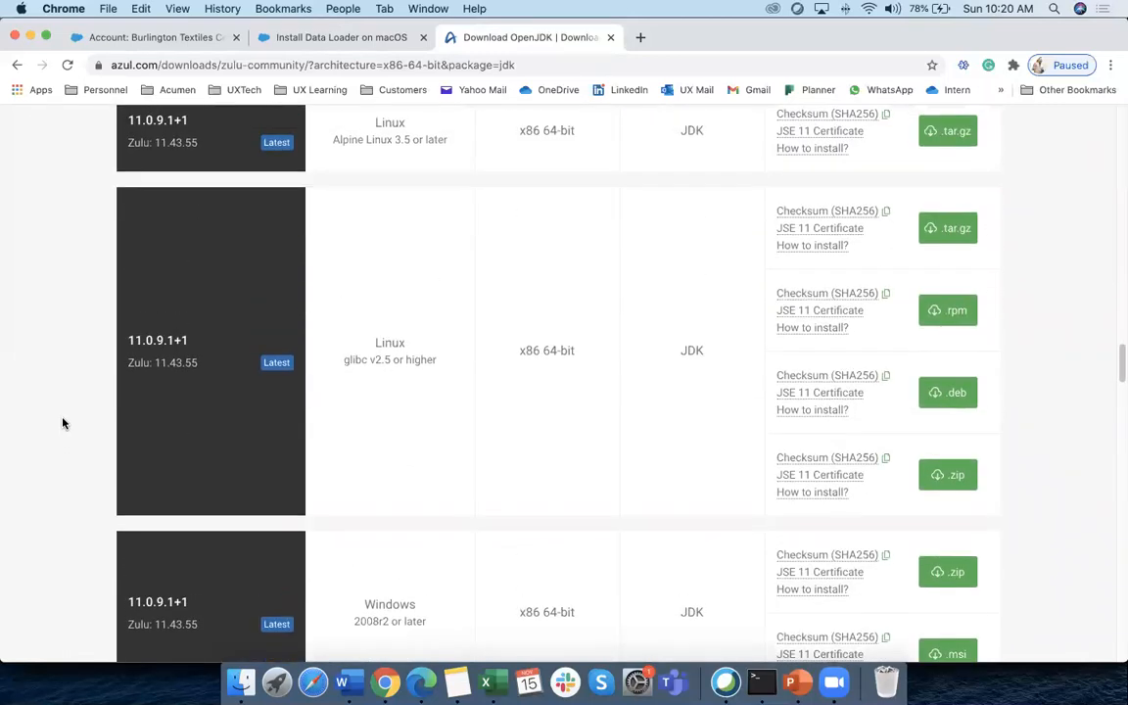
pyautogui.scroll(3, 63, 423)
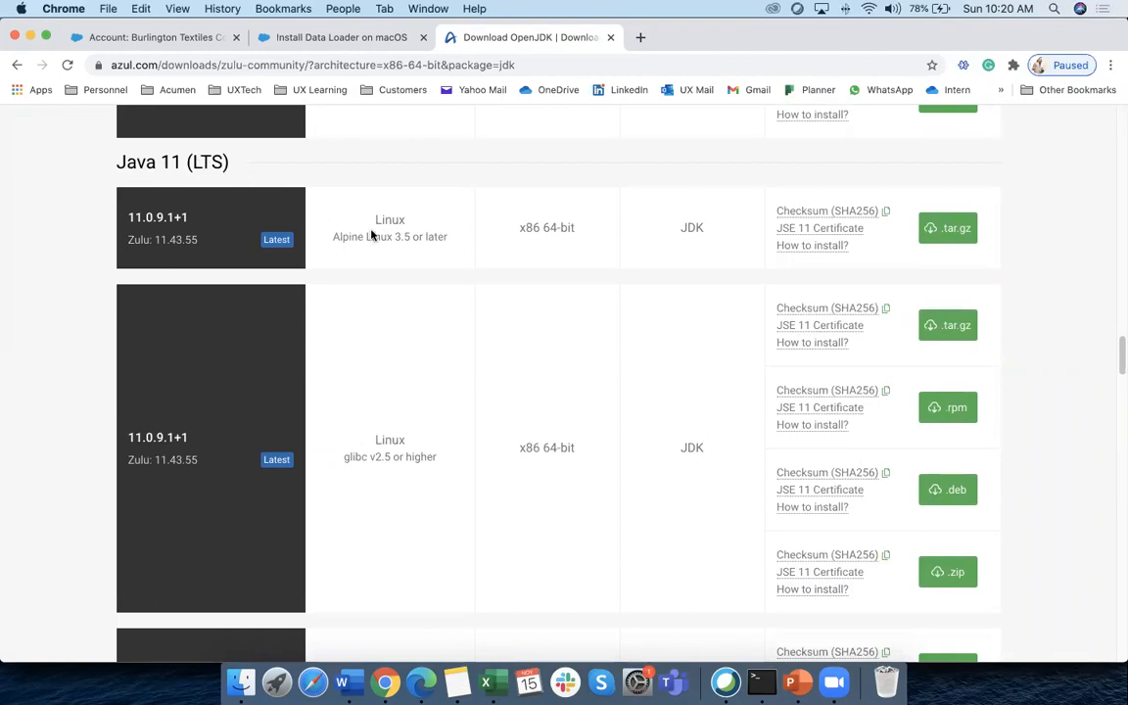
pyautogui.scroll(15, 44, 279)
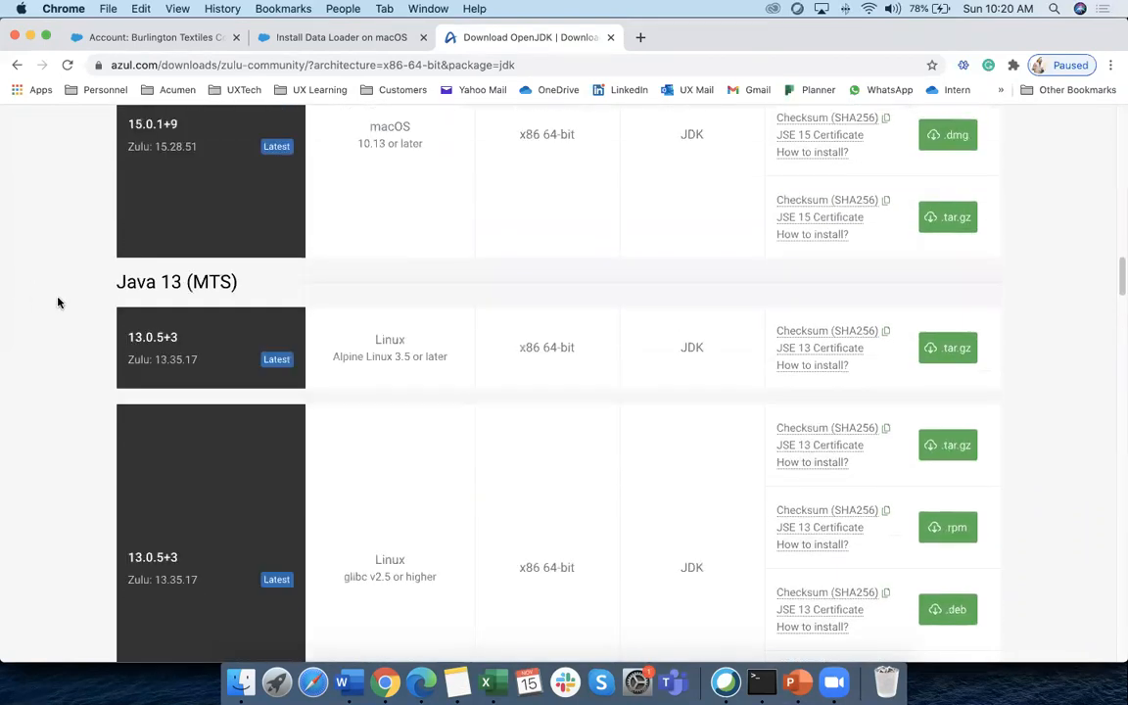
pyautogui.scroll(6, 58, 302)
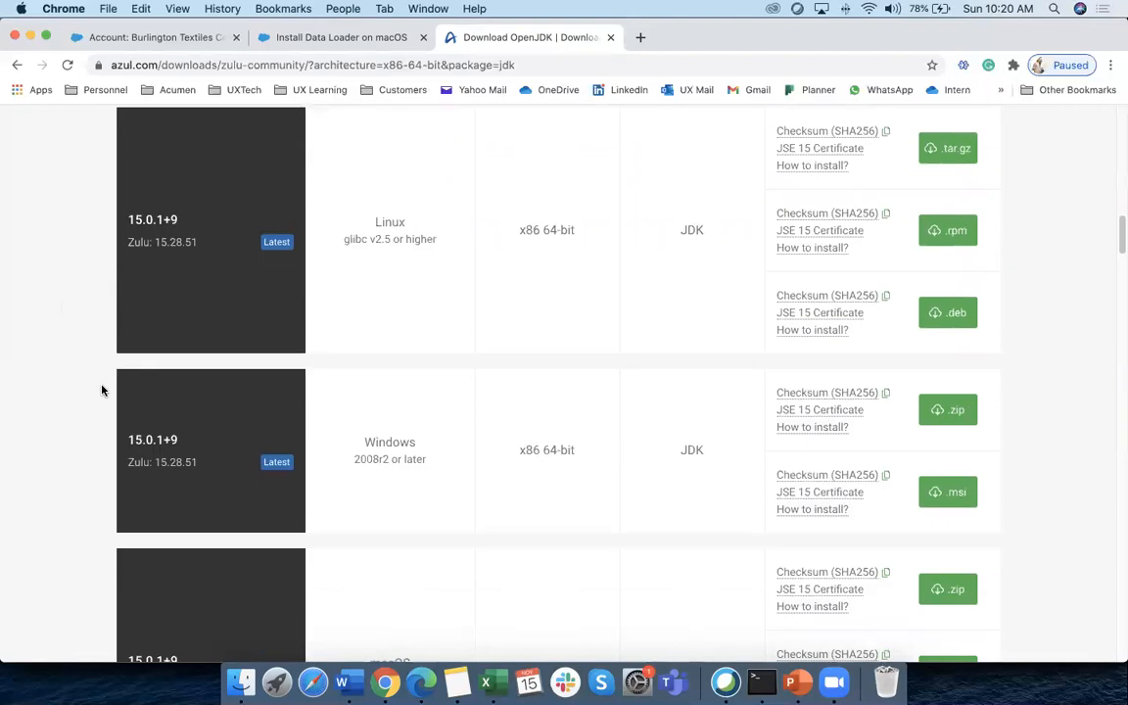
pyautogui.scroll(5, 101, 391)
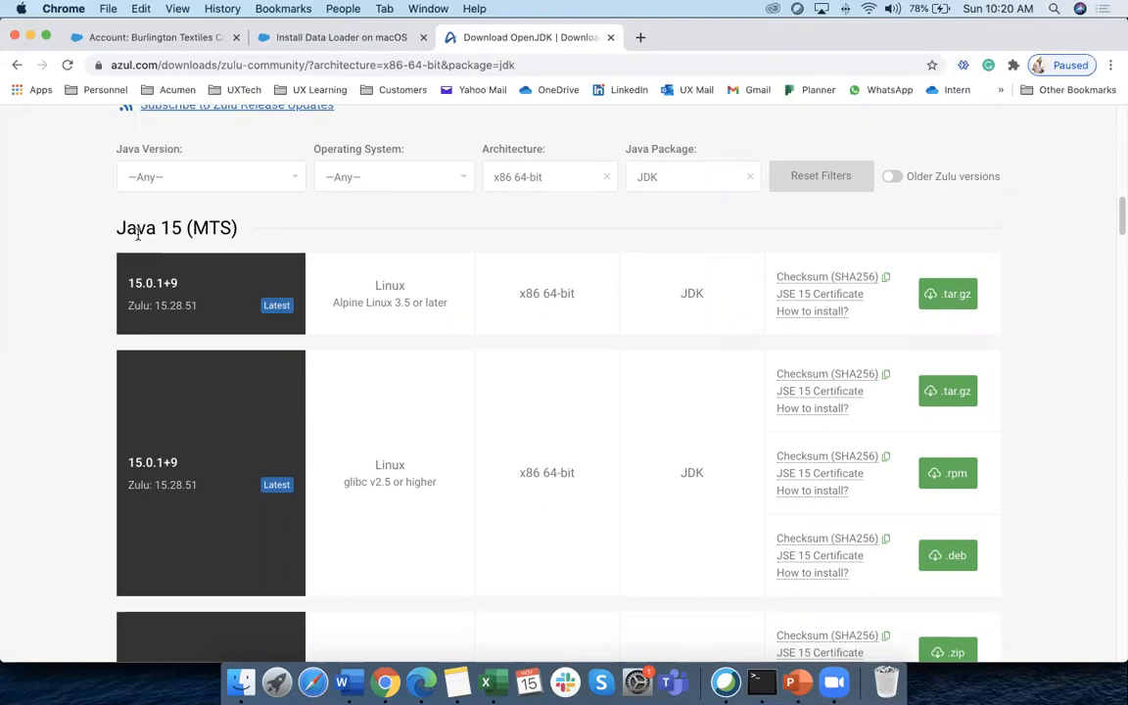
pyautogui.scroll(-2, 196, 236)
pyautogui.scroll(2, 375, 219)
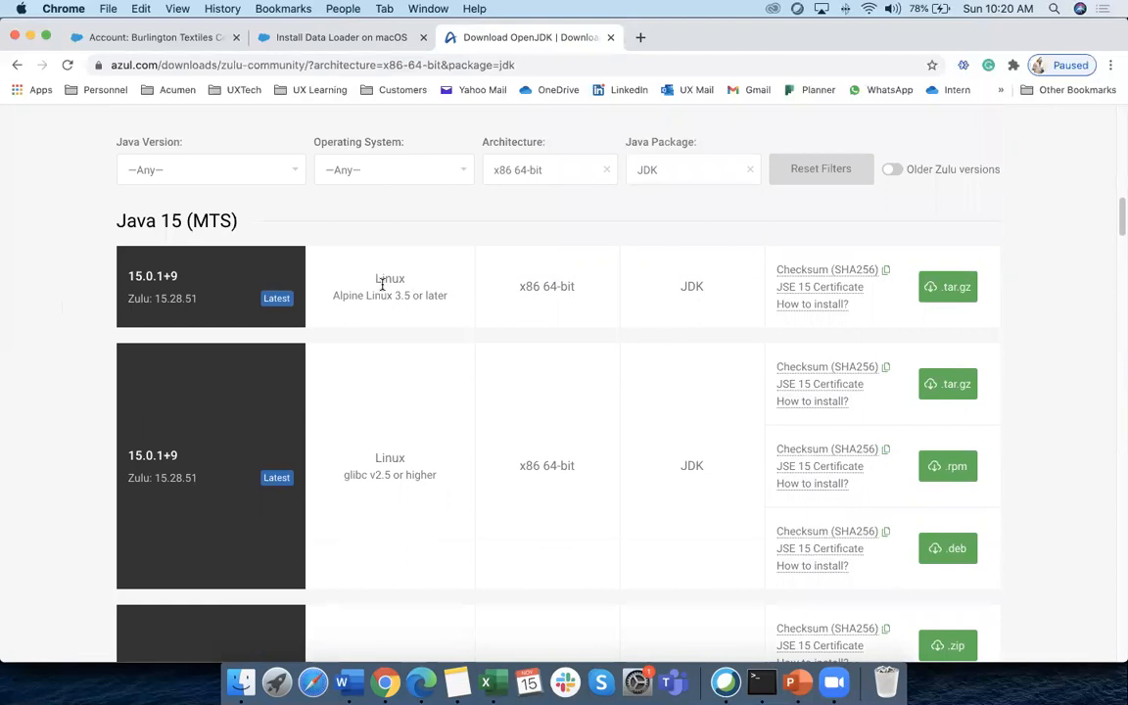
pyautogui.moveTo(374, 280); pyautogui.dragTo(457, 305)
pyautogui.scroll(-5, 409, 309)
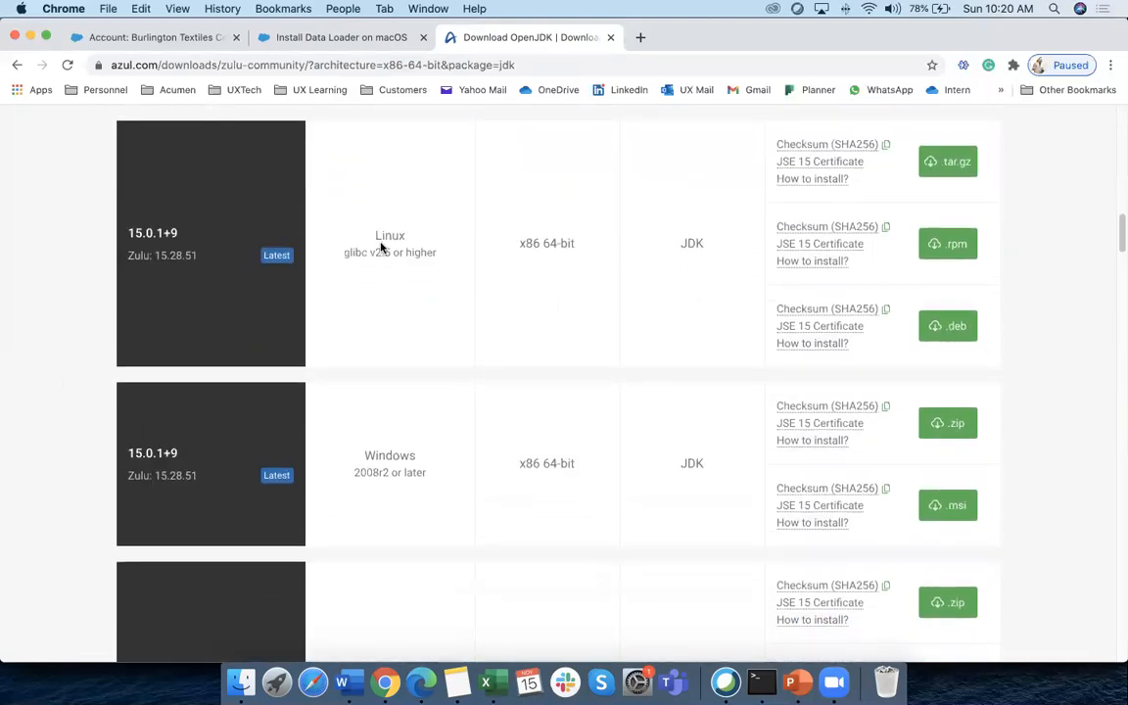
pyautogui.moveTo(330, 232); pyautogui.dragTo(431, 349)
# Locate the macOS x86 64-bit JDK 15.0.1+9 .dmg row after checking the install instructions
pyautogui.scroll(-3, 388, 310)
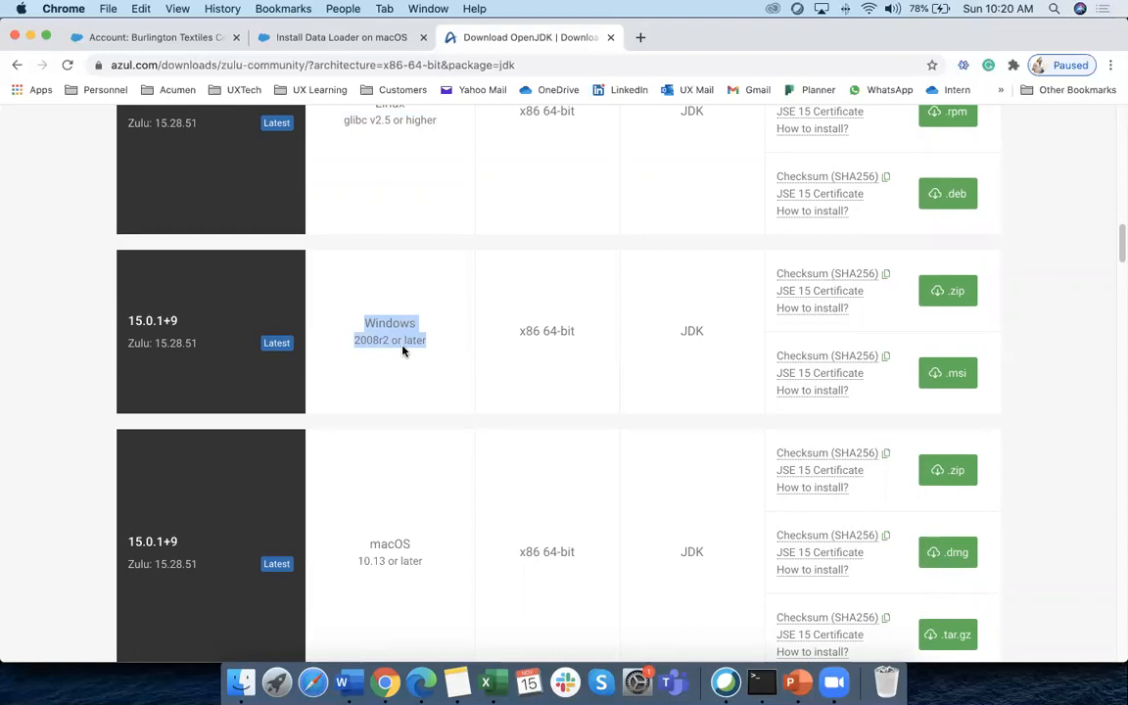
pyautogui.scroll(-1, 756, 361)
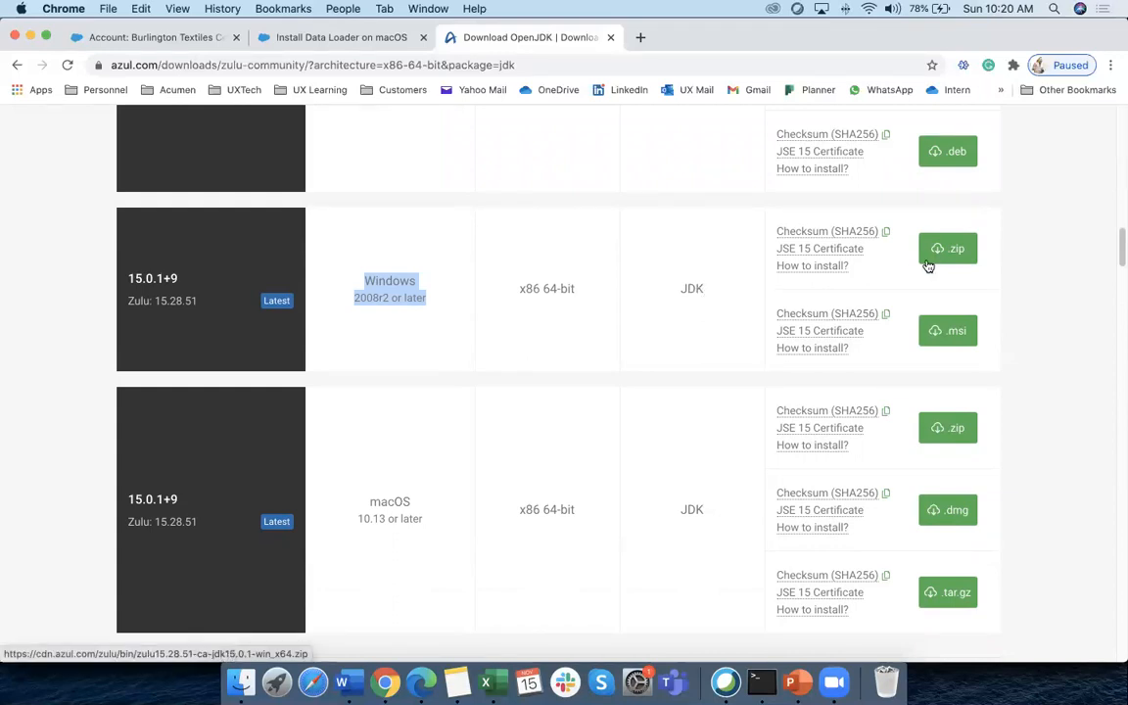
pyautogui.scroll(-3, 455, 378)
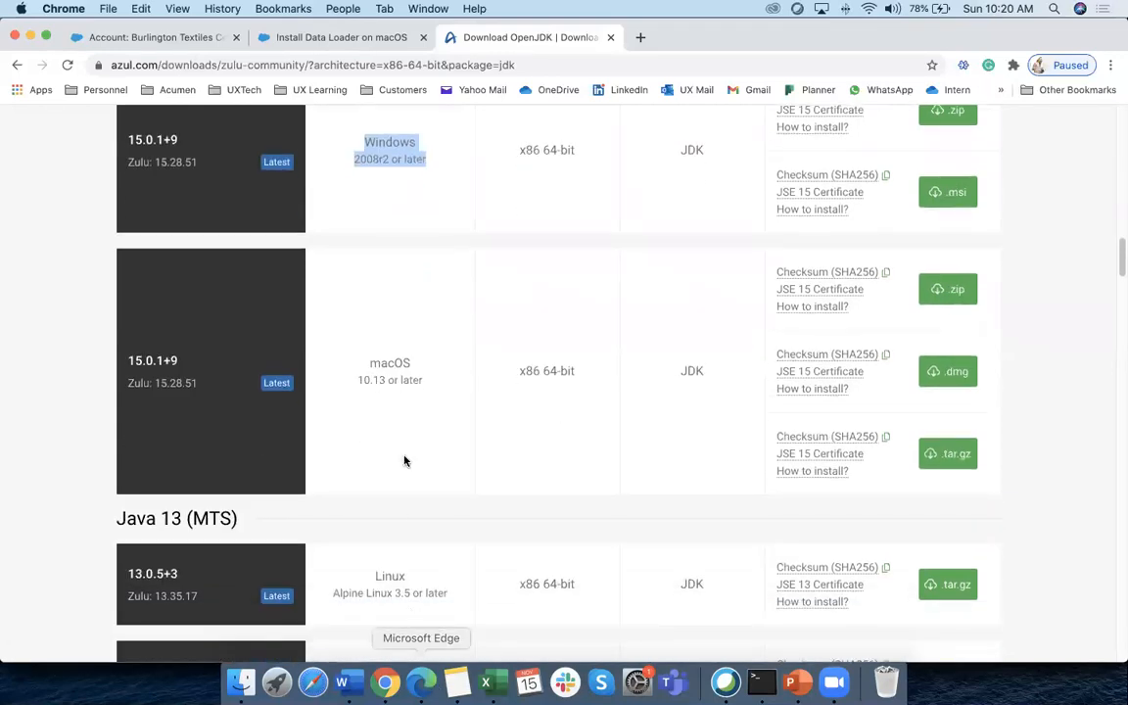
pyautogui.moveTo(369, 364); pyautogui.dragTo(435, 383)
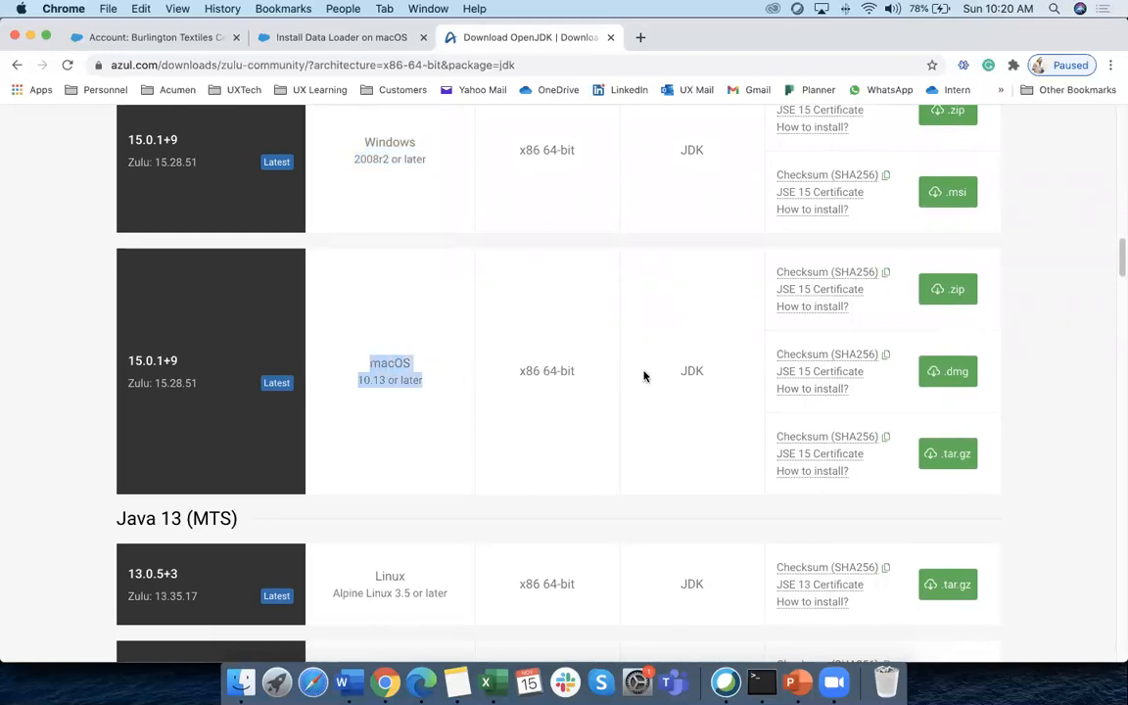
pyautogui.click(380, 38)
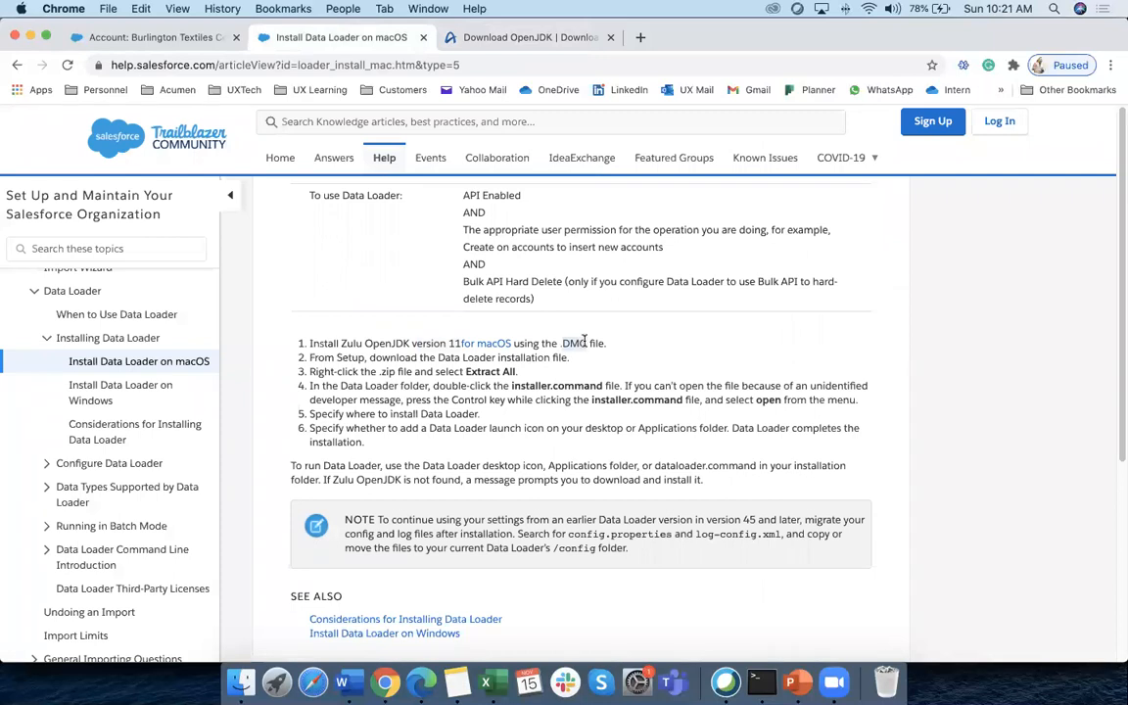
pyautogui.click(524, 37)
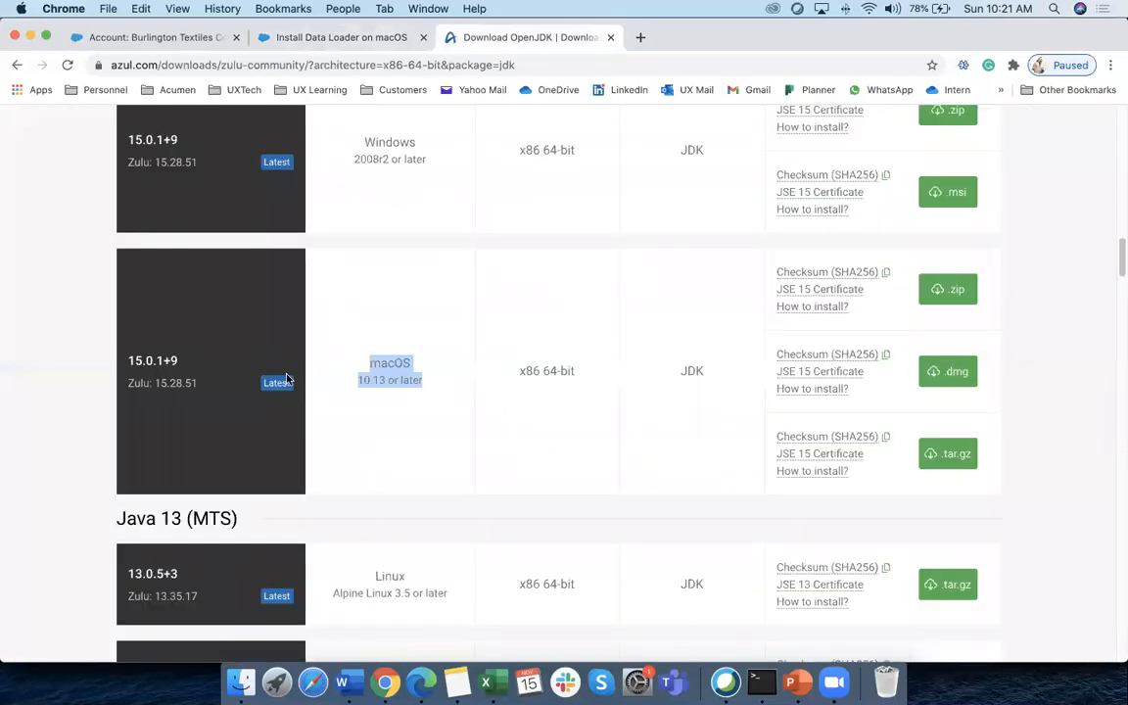
pyautogui.click(29, 343)
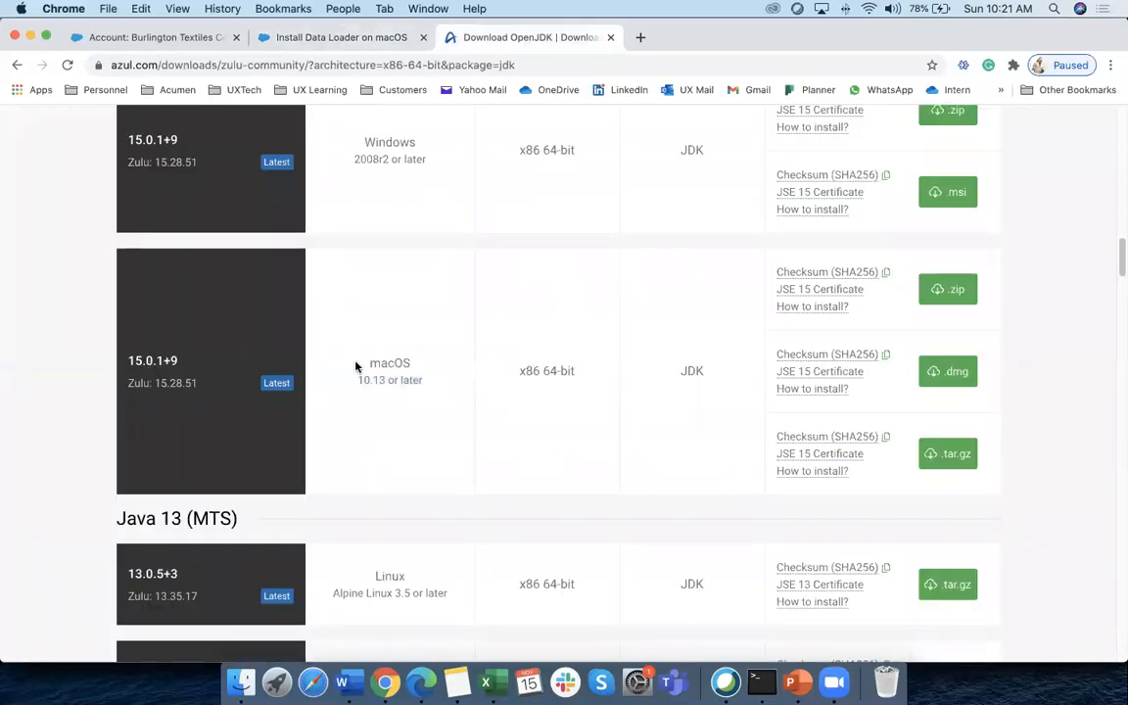
pyautogui.scroll(1, 407, 293)
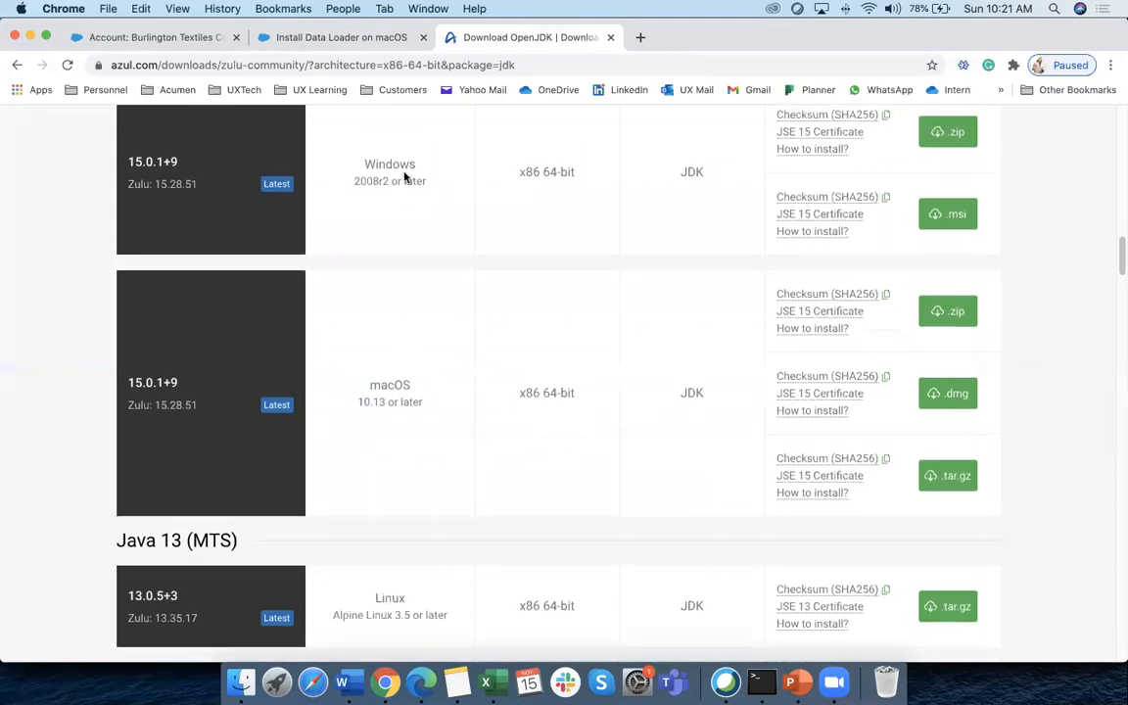
pyautogui.scroll(-1, 784, 343)
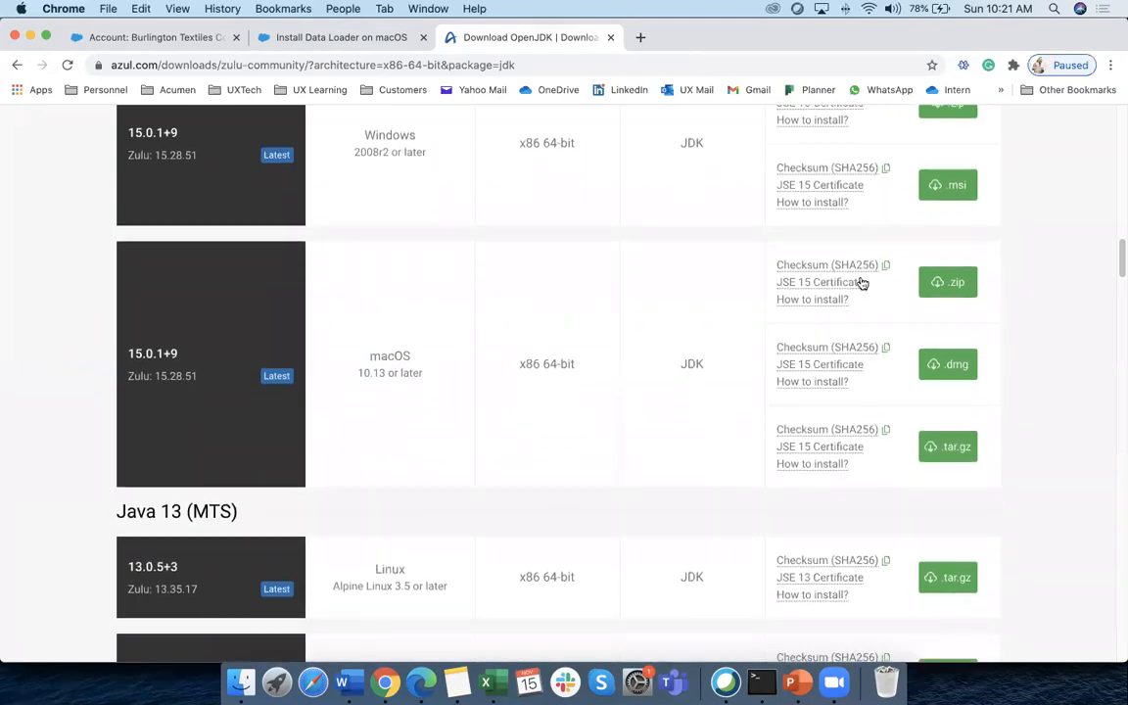
# Save the Java 15 Zulu 15.28.51 macOS .dmg into the Downloads folder
pyautogui.click(948, 368)
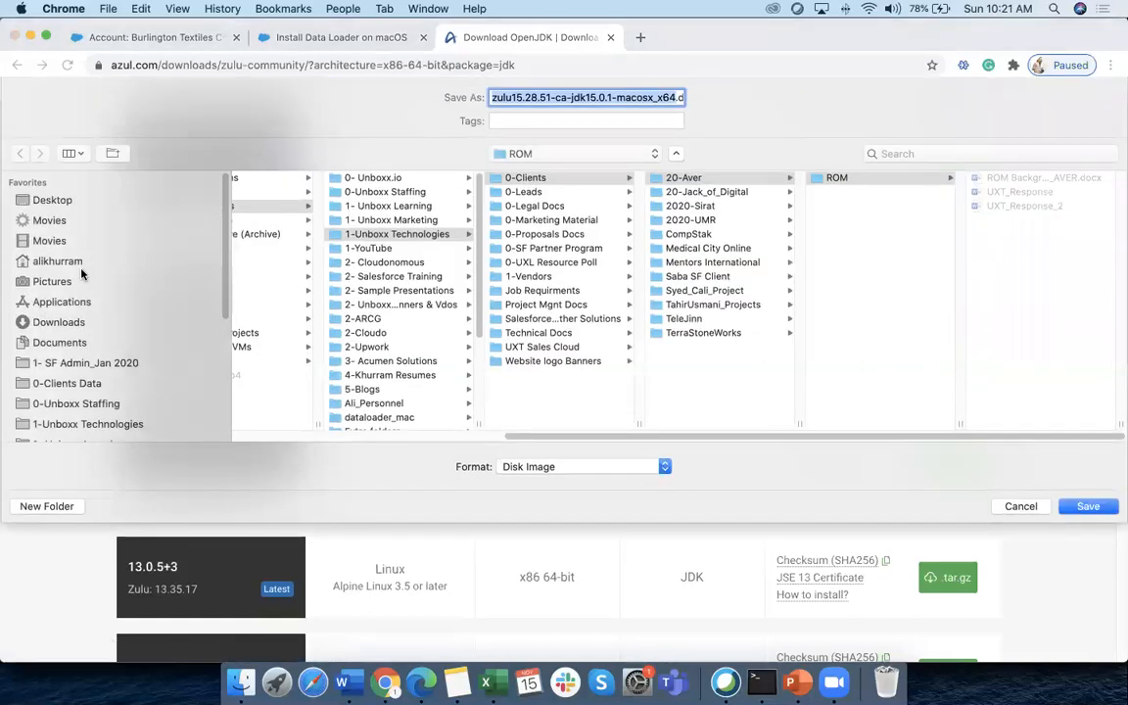
pyautogui.click(39, 321)
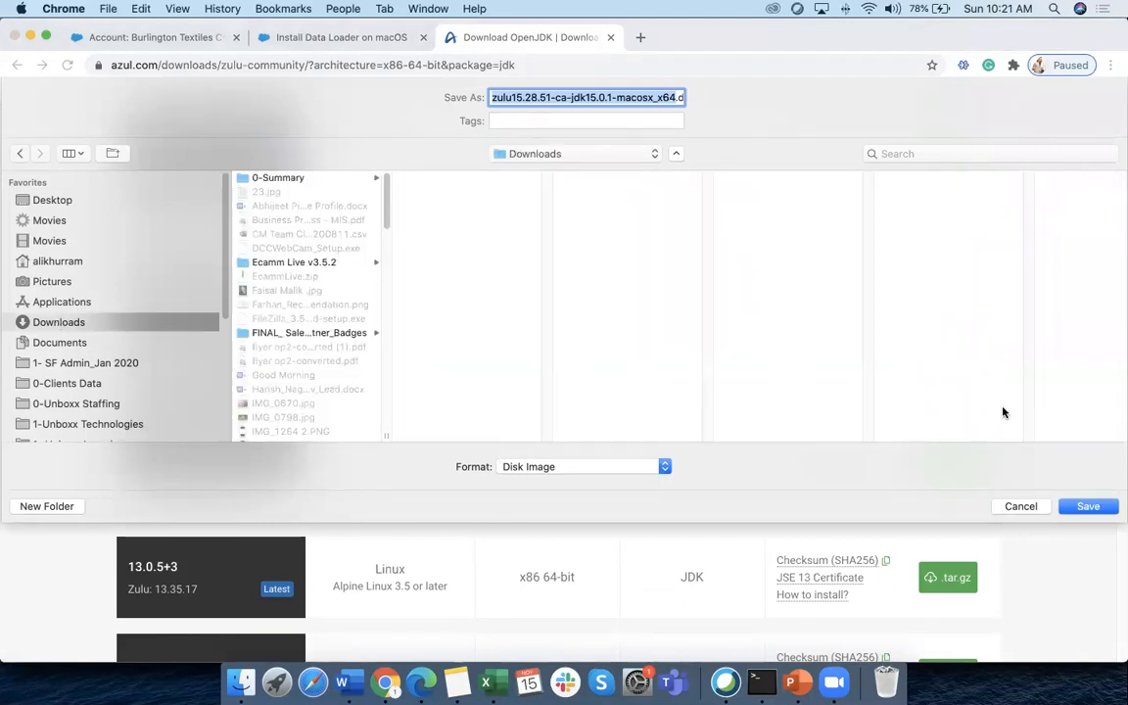
pyautogui.click(1089, 506)
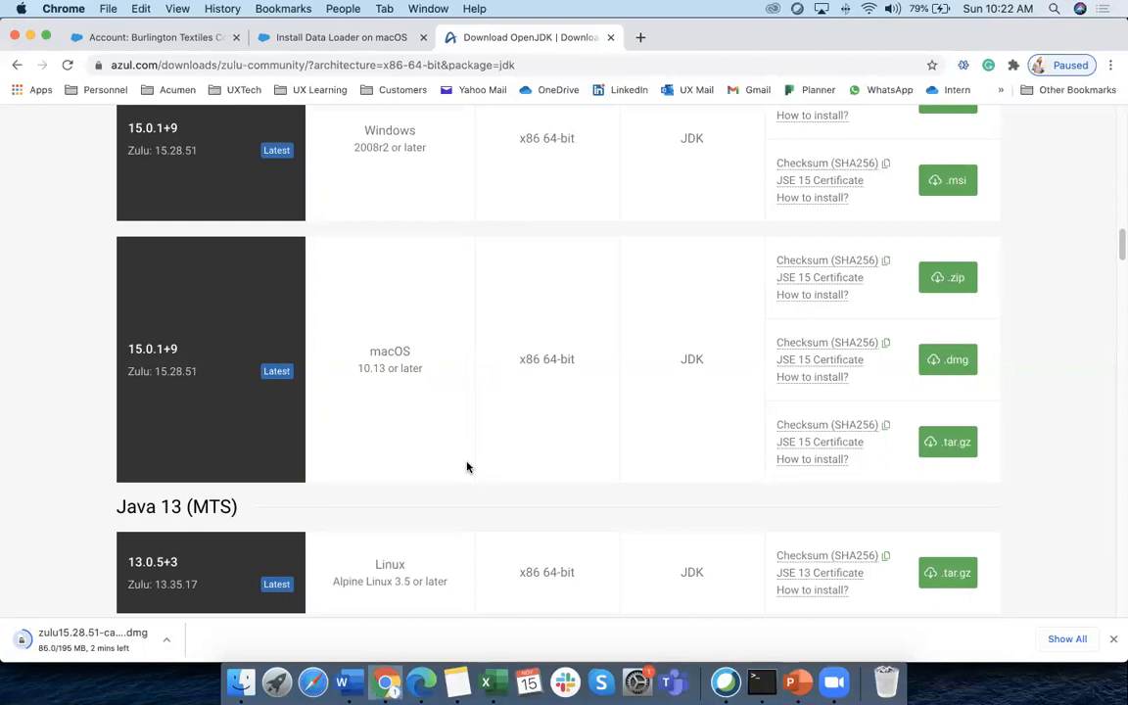
# Open Downloads in Finder sorted newest first by Date Added, showing zulu15.28.51-ca-jdk15.0.1-macosx_x64.dmg
pyautogui.rightClick(244, 681)
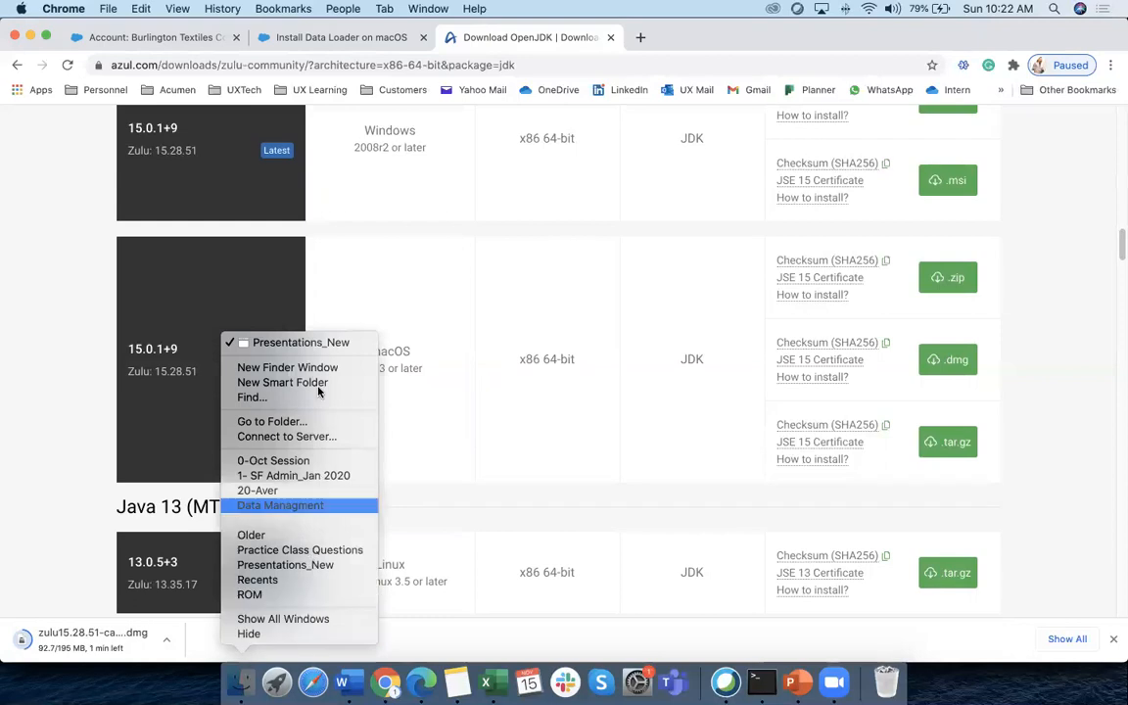
pyautogui.click(243, 683)
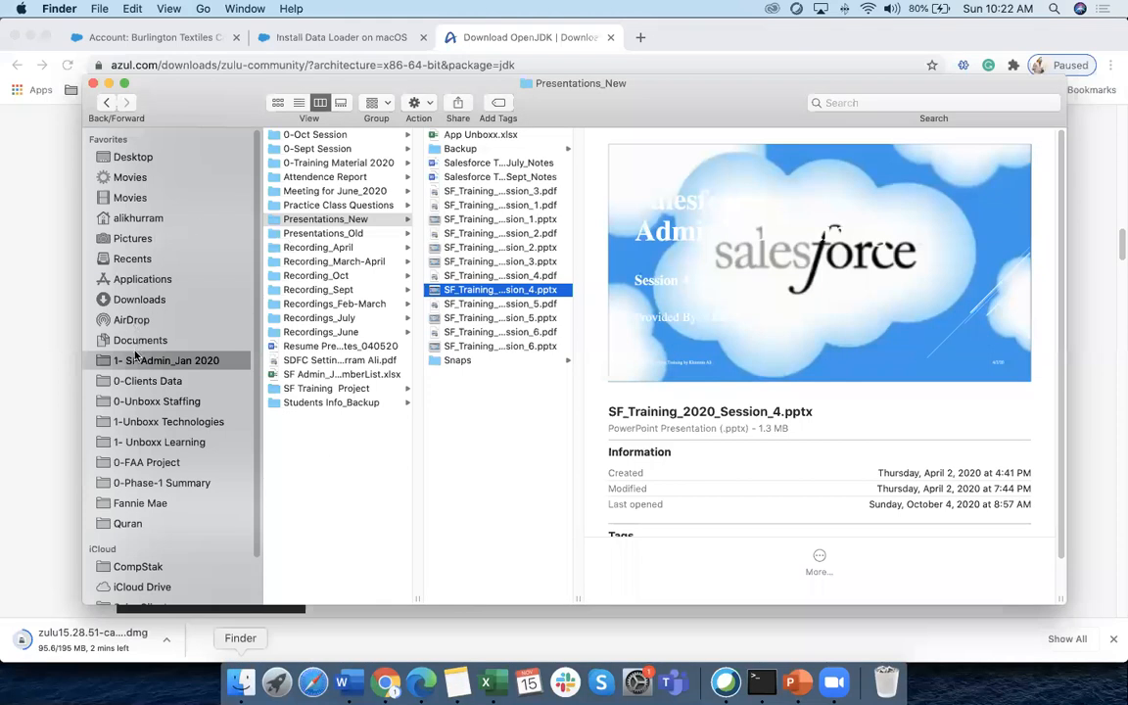
pyautogui.click(125, 299)
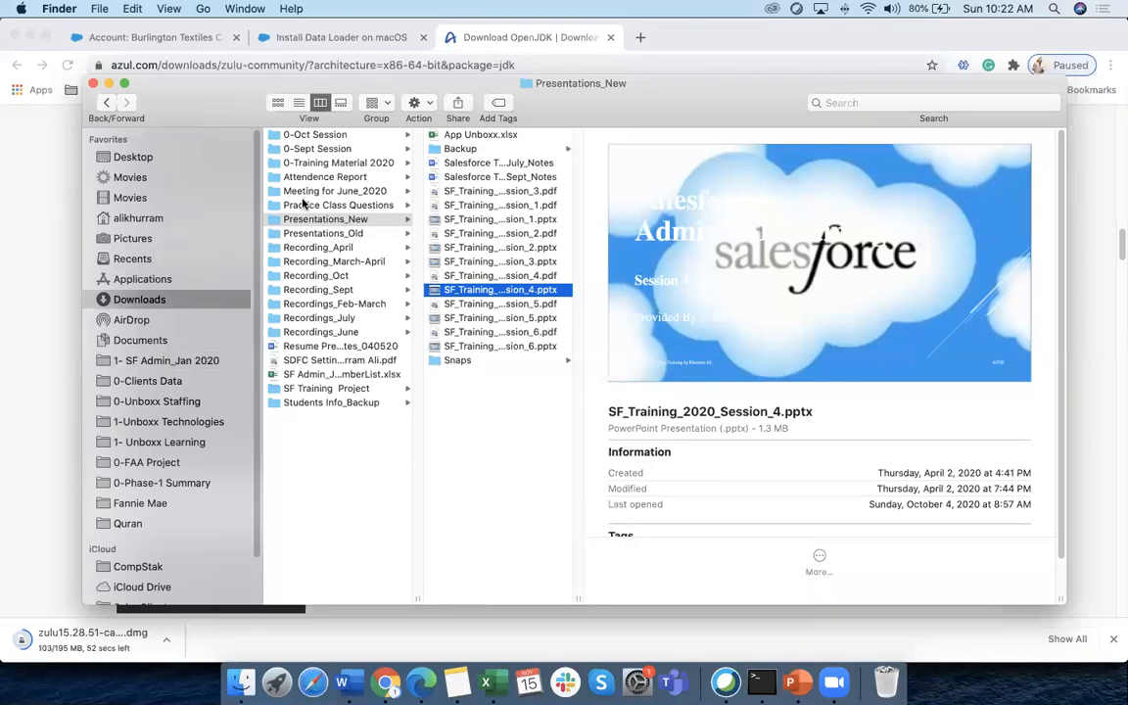
pyautogui.scroll(1, 407, 243)
pyautogui.scroll(-1, 407, 243)
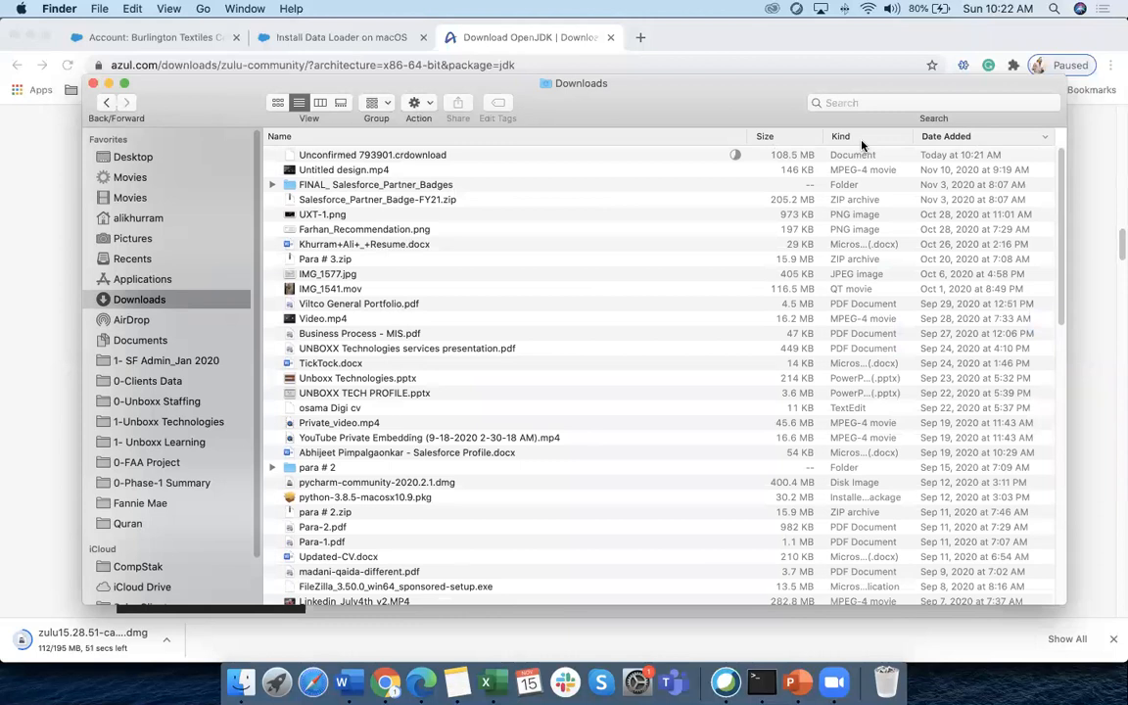
pyautogui.scroll(-1, 861, 145)
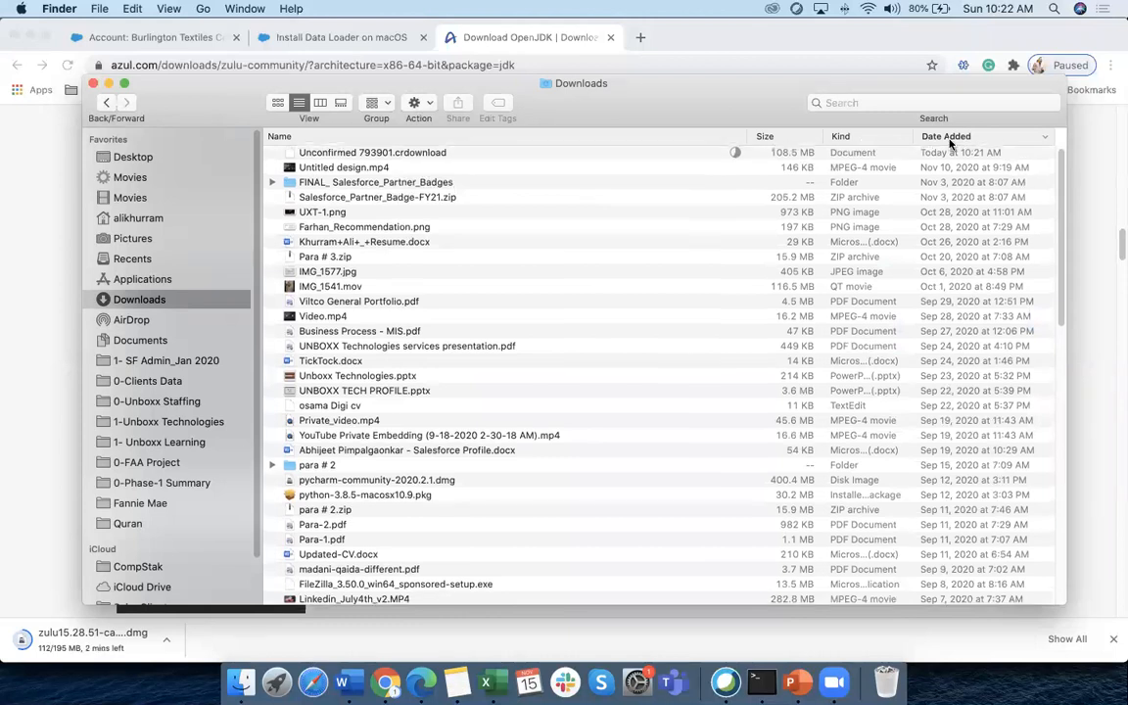
pyautogui.click(947, 137)
pyautogui.click(948, 137)
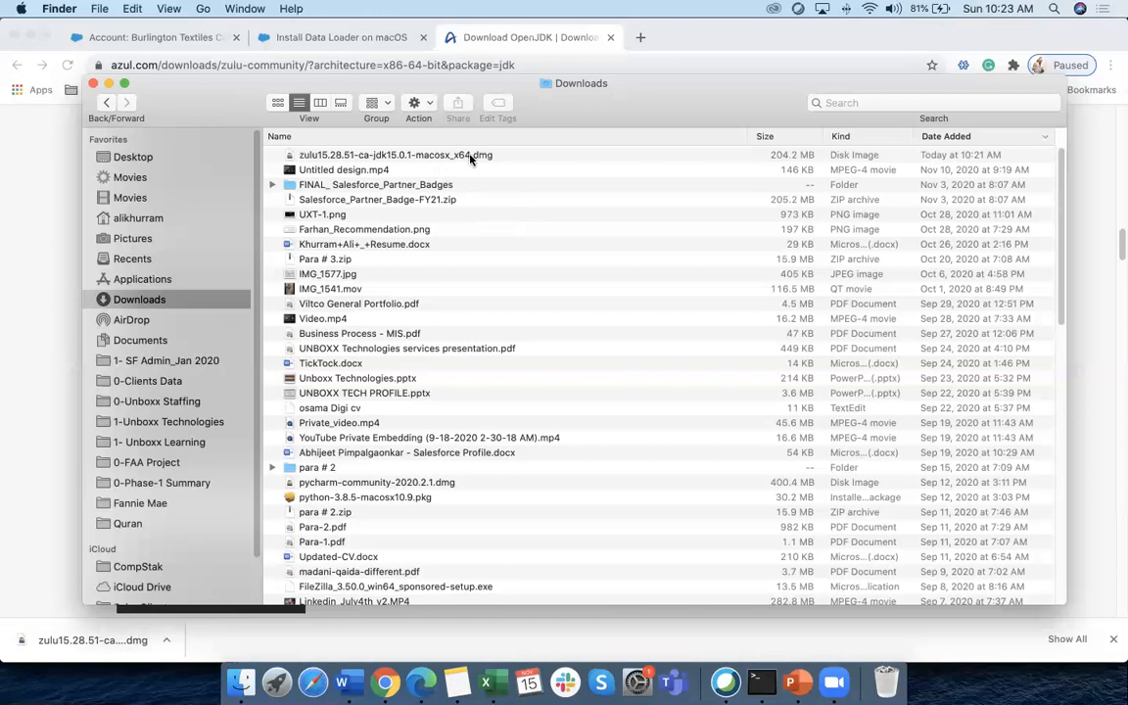
# Mount the Zulu disk image and launch the Zulu 15 installer package
pyautogui.click(471, 156)
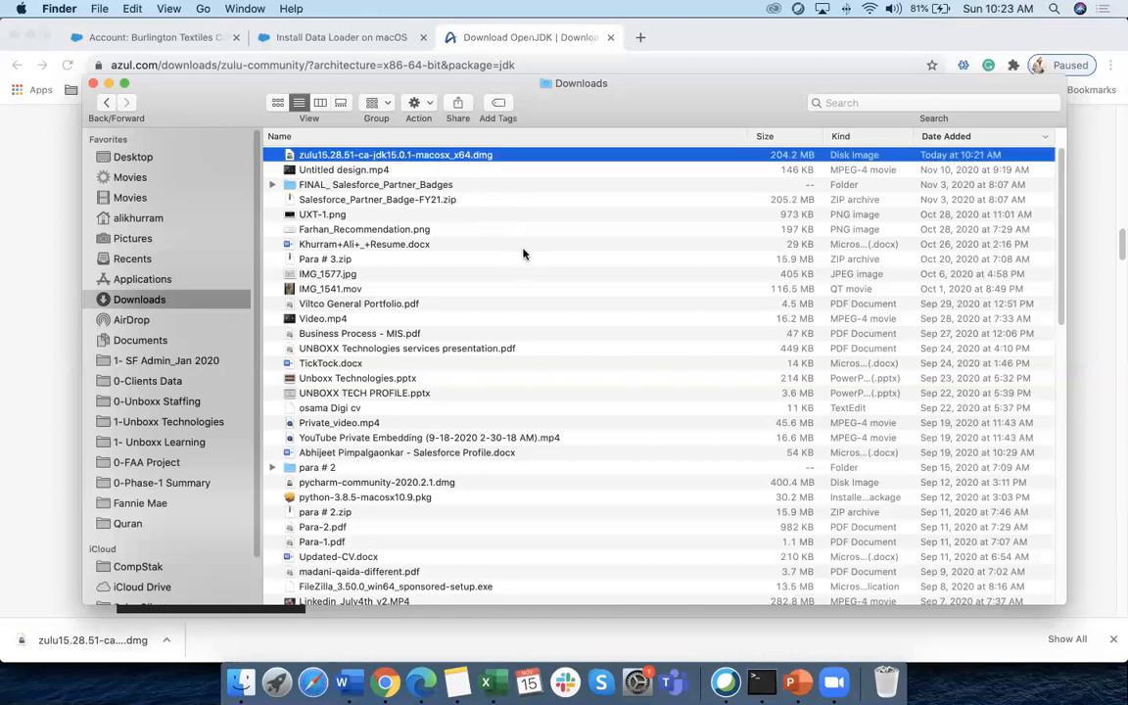
pyautogui.doubleClick(494, 154)
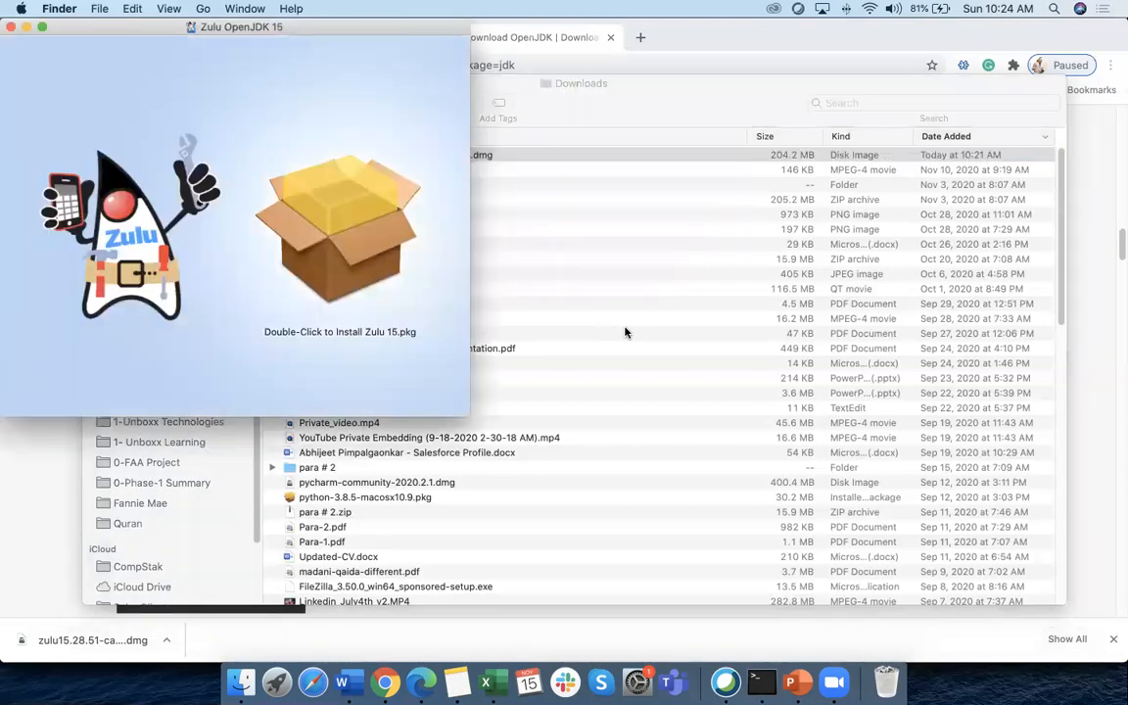
pyautogui.click(286, 215)
pyautogui.click(139, 212)
pyautogui.doubleClick(304, 215)
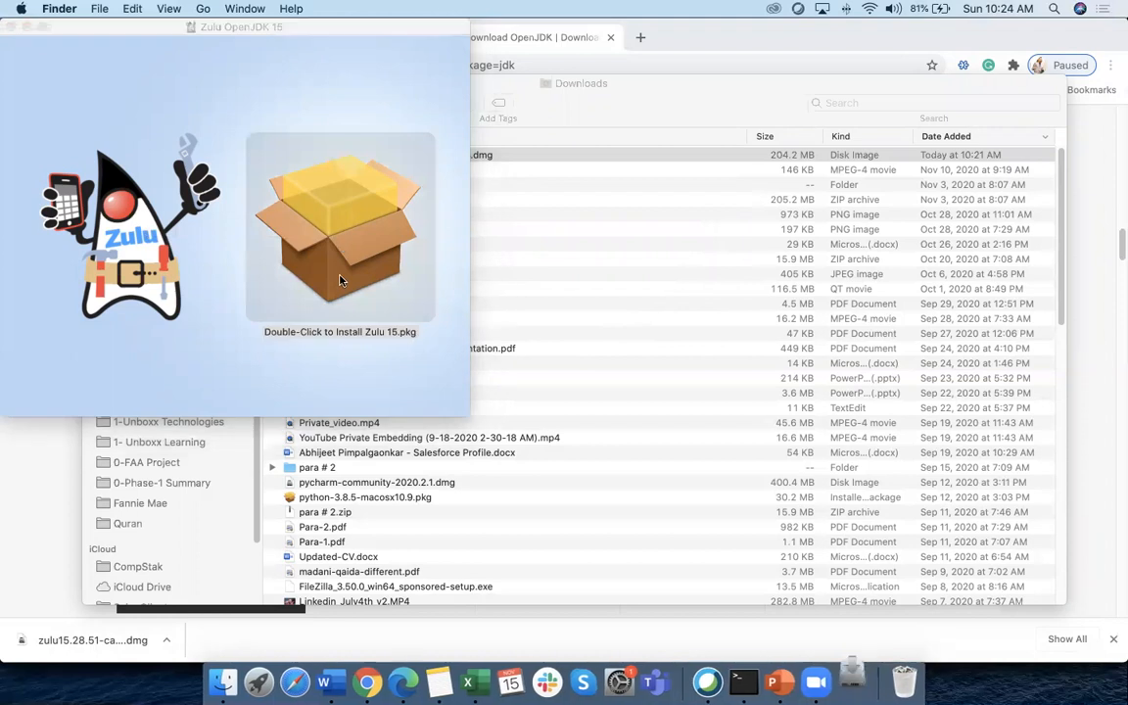
# Install Zulu 15.28+51 on Macintosh HD, authorising with the administrator password, then close the installer
pyautogui.click(760, 455)
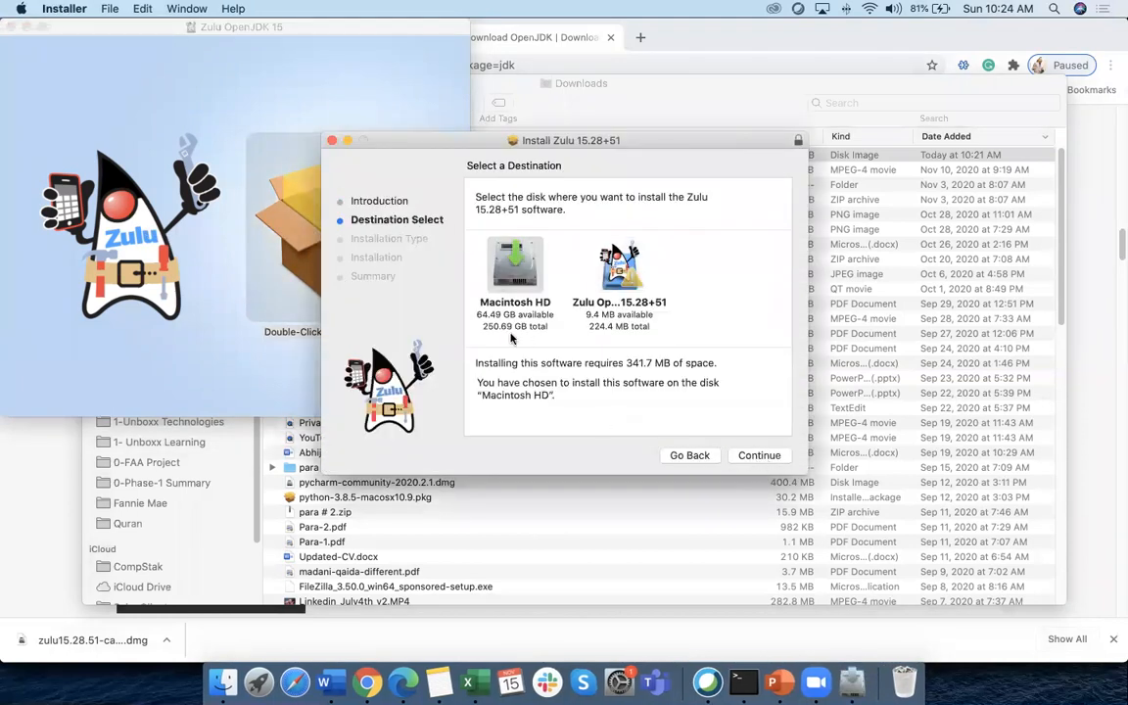
pyautogui.click(758, 455)
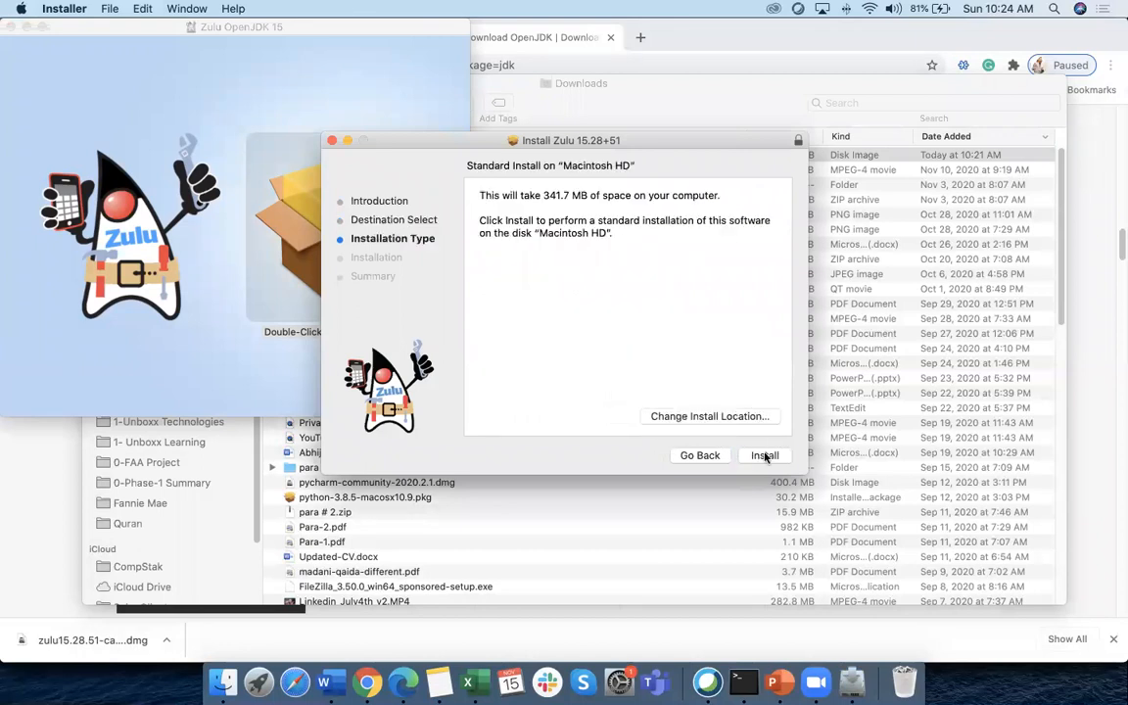
pyautogui.click(765, 455)
pyautogui.write('********')
pyautogui.press('Return')
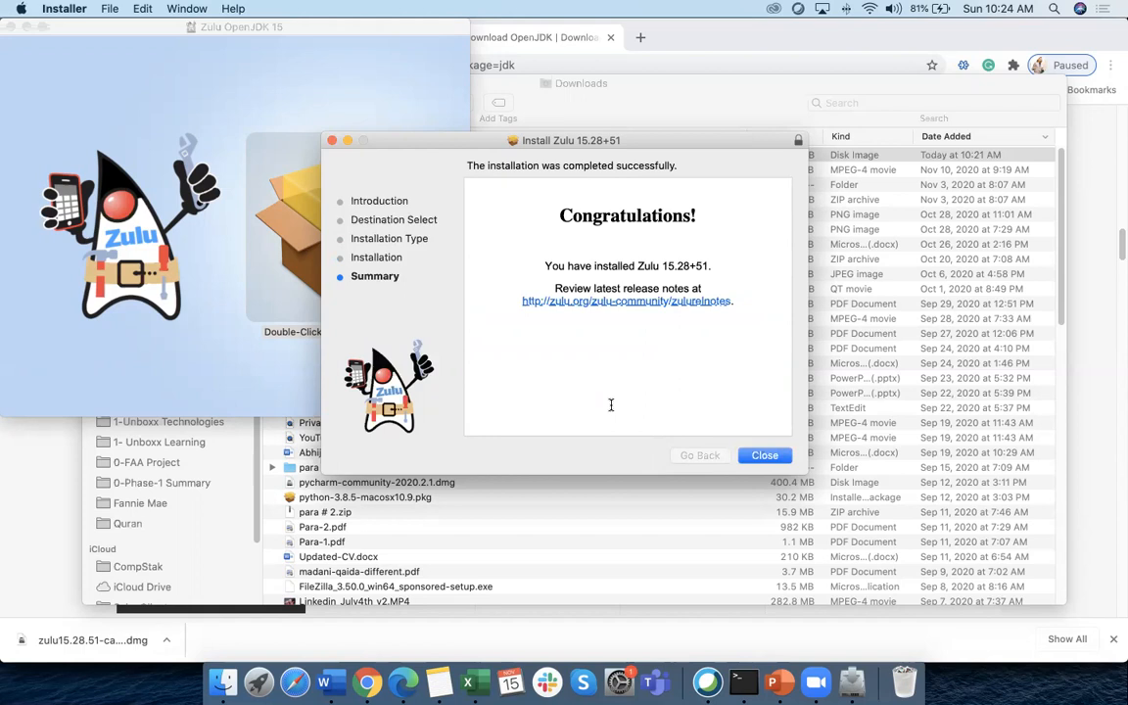
pyautogui.click(765, 455)
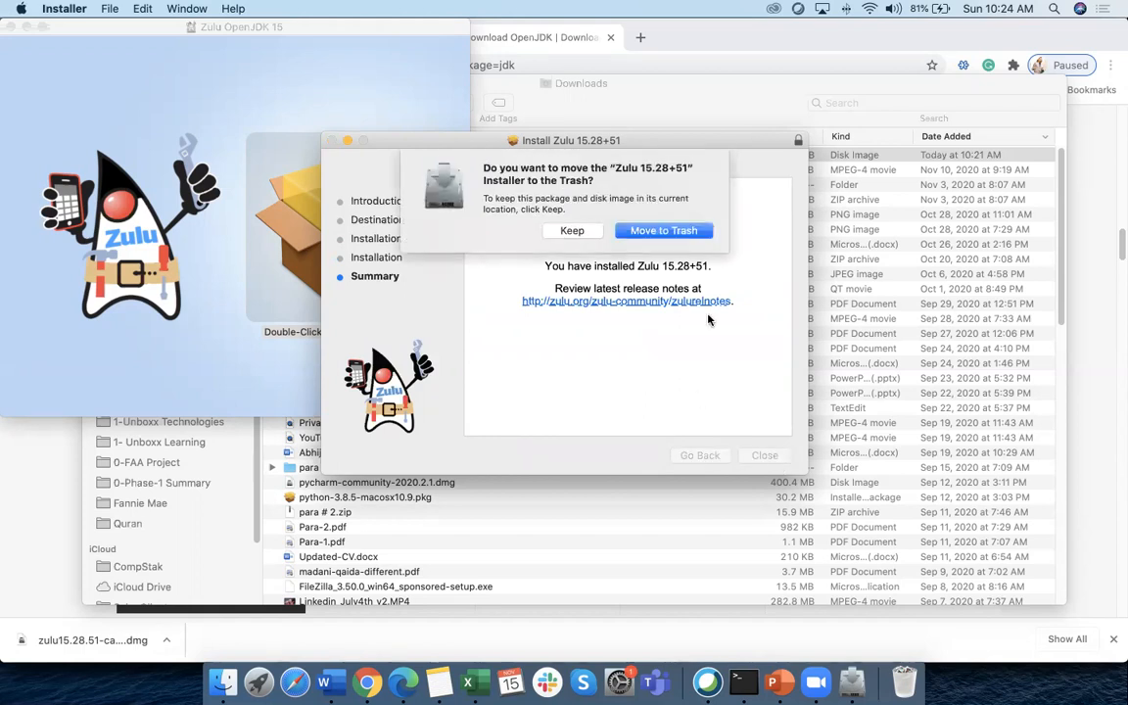
pyautogui.click(666, 231)
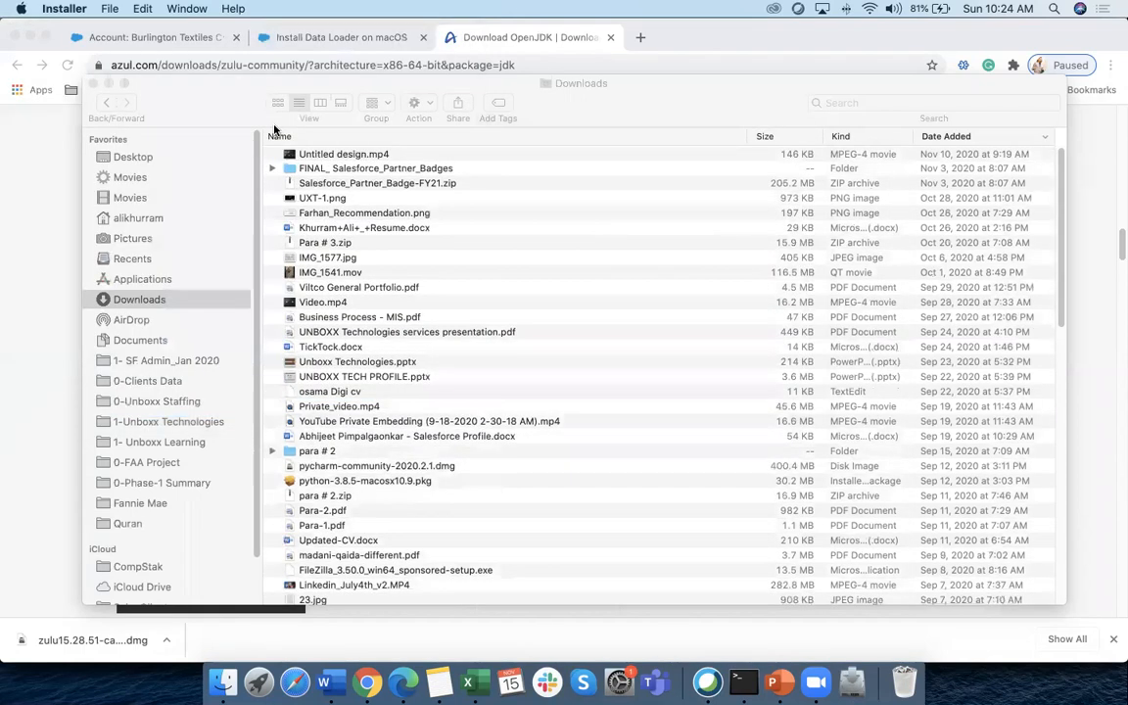
# Review steps 1 and 2 of the macOS install article, then go back to Data Loader setup
pyautogui.click(108, 83)
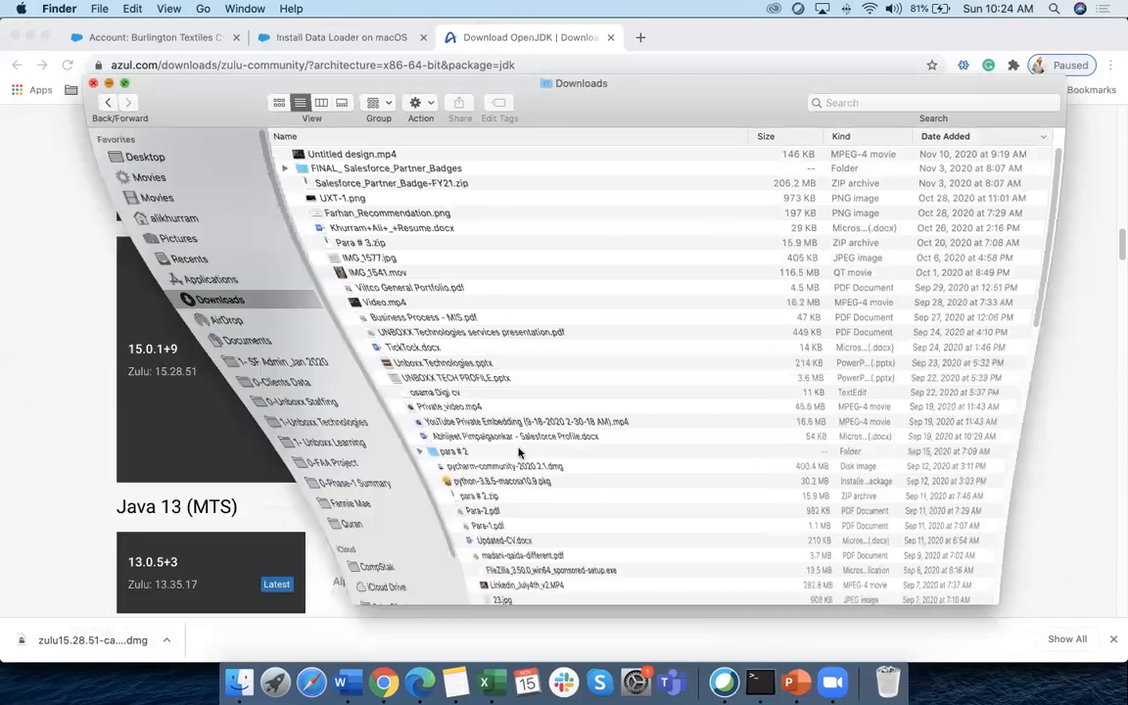
pyautogui.hotkey('ctrl', 'shift', 'Tab')
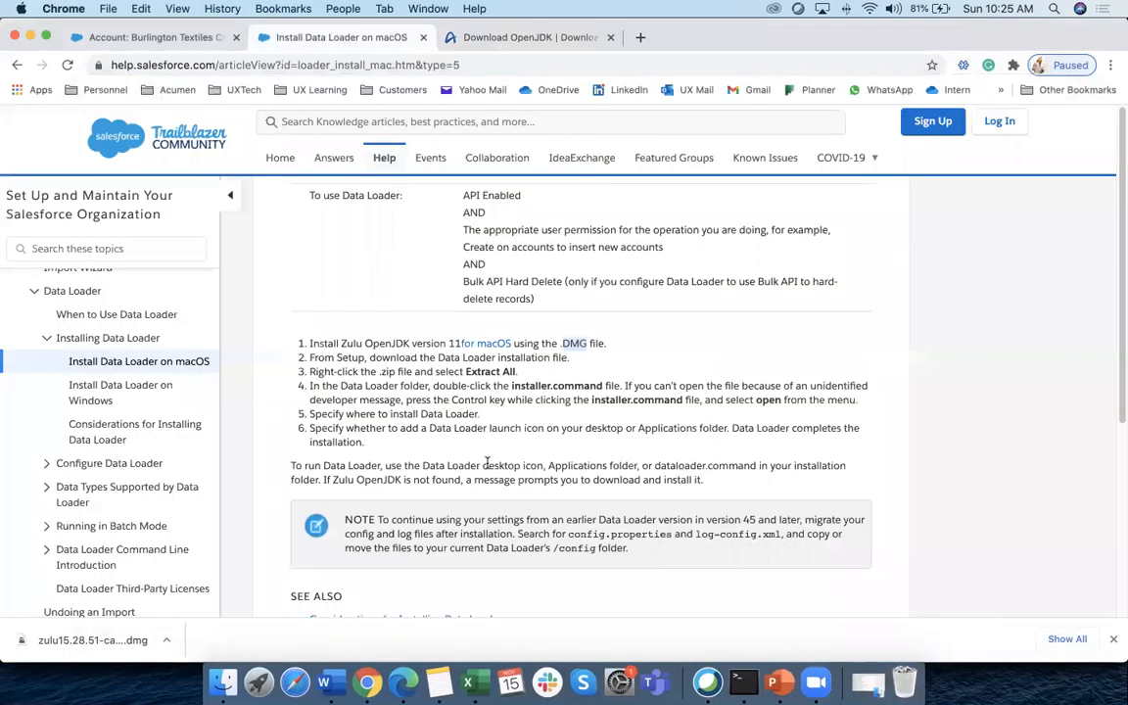
pyautogui.moveTo(307, 342); pyautogui.dragTo(596, 345)
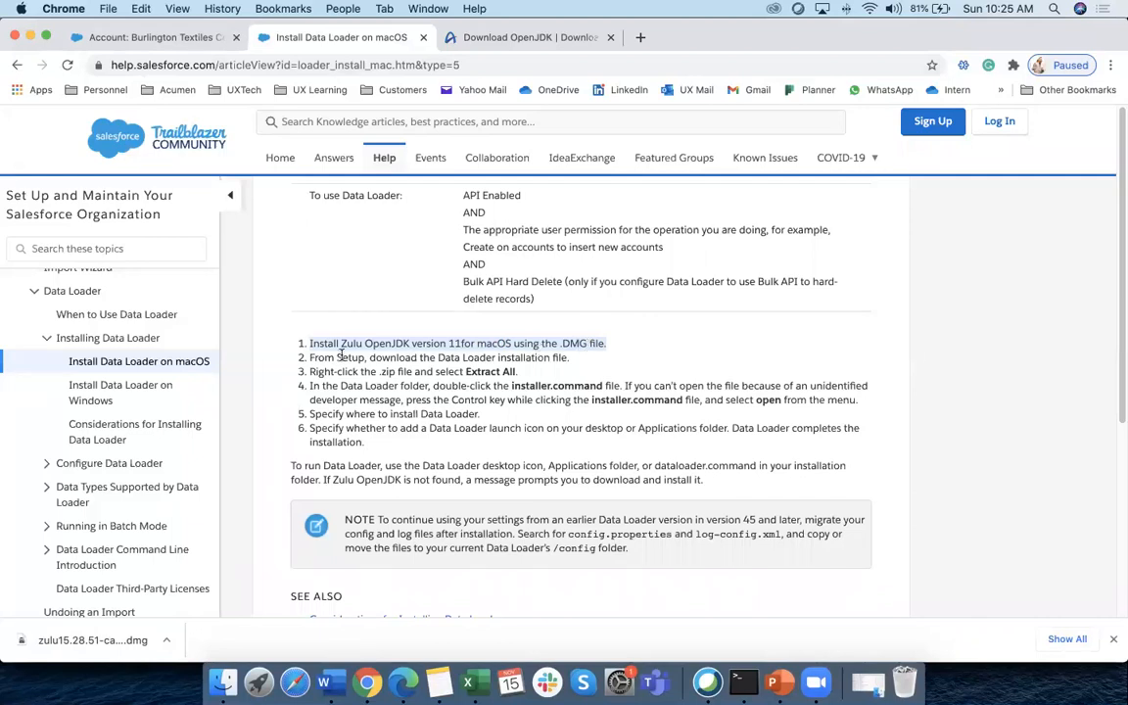
pyautogui.moveTo(309, 357); pyautogui.dragTo(568, 357)
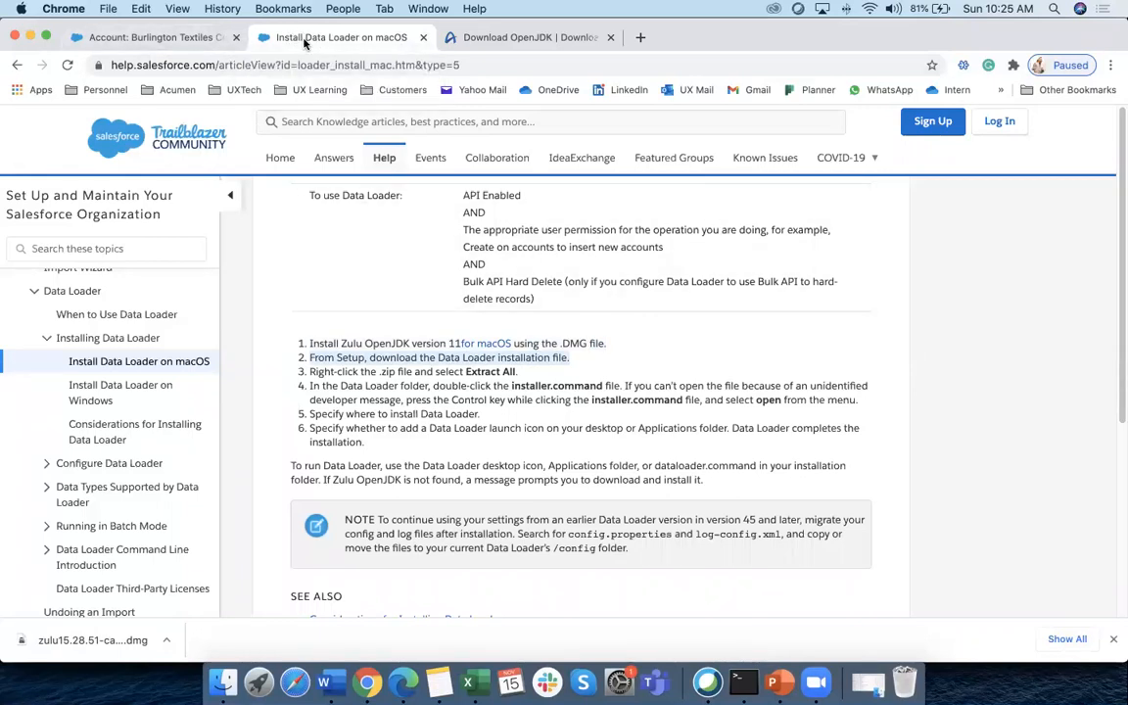
pyautogui.click(16, 65)
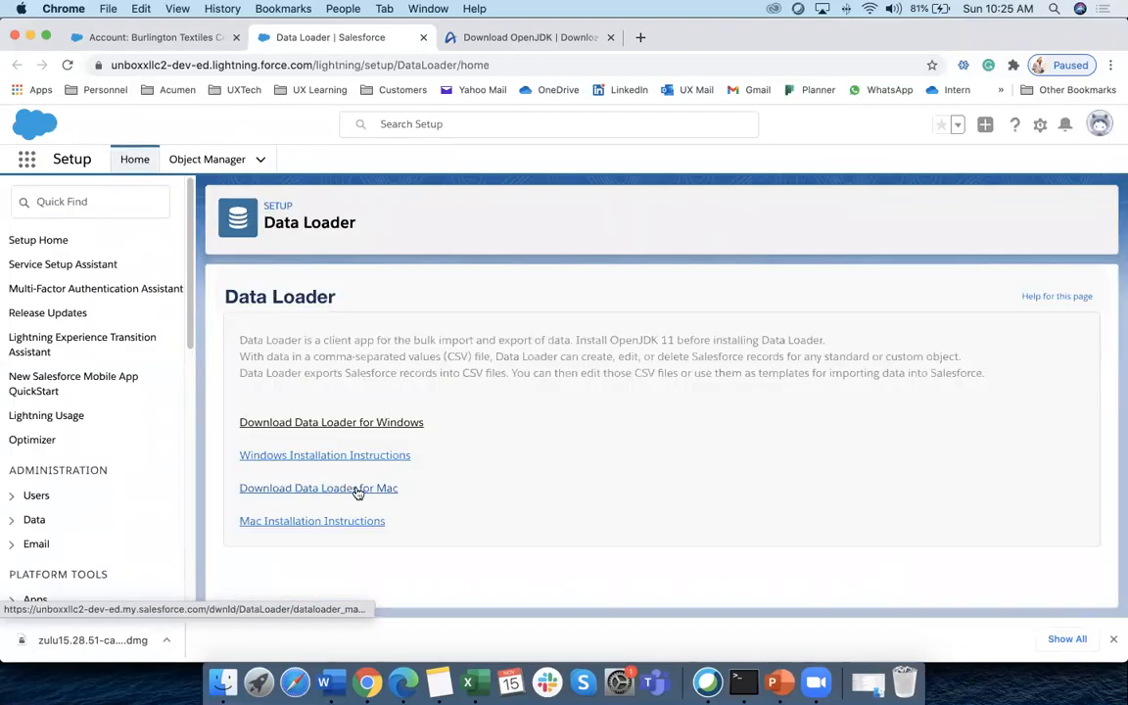
# Download Data Loader for Mac to Downloads as dataloader_mac2.zip
pyautogui.click(316, 488)
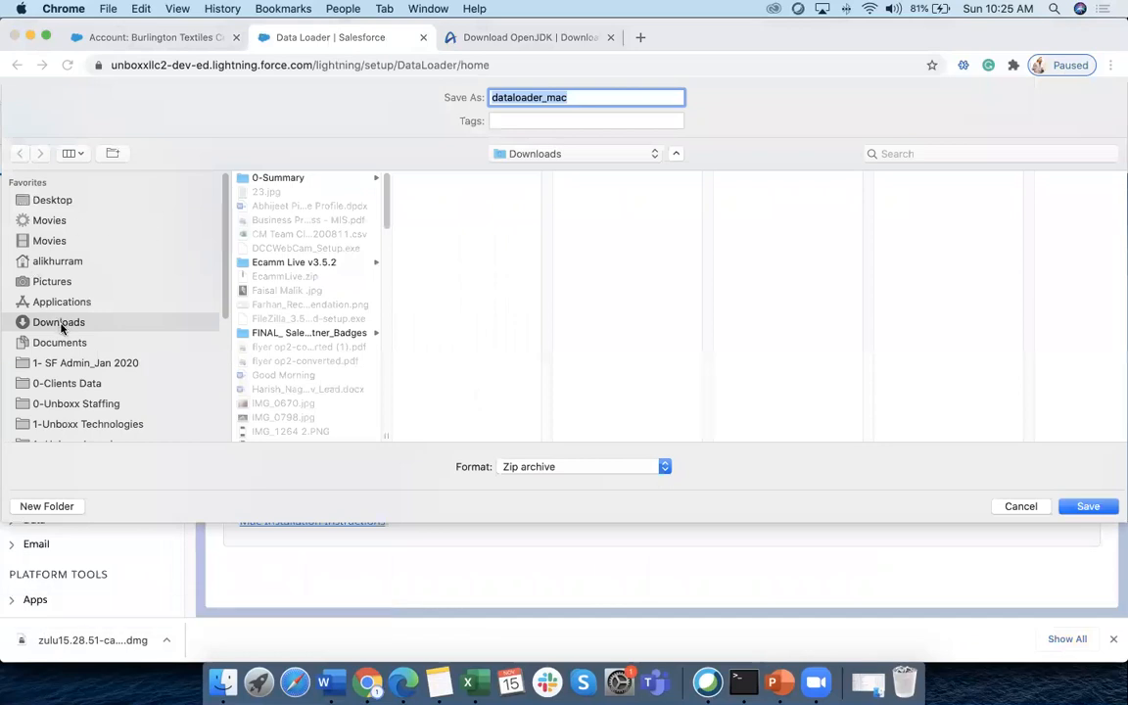
pyautogui.click(583, 98)
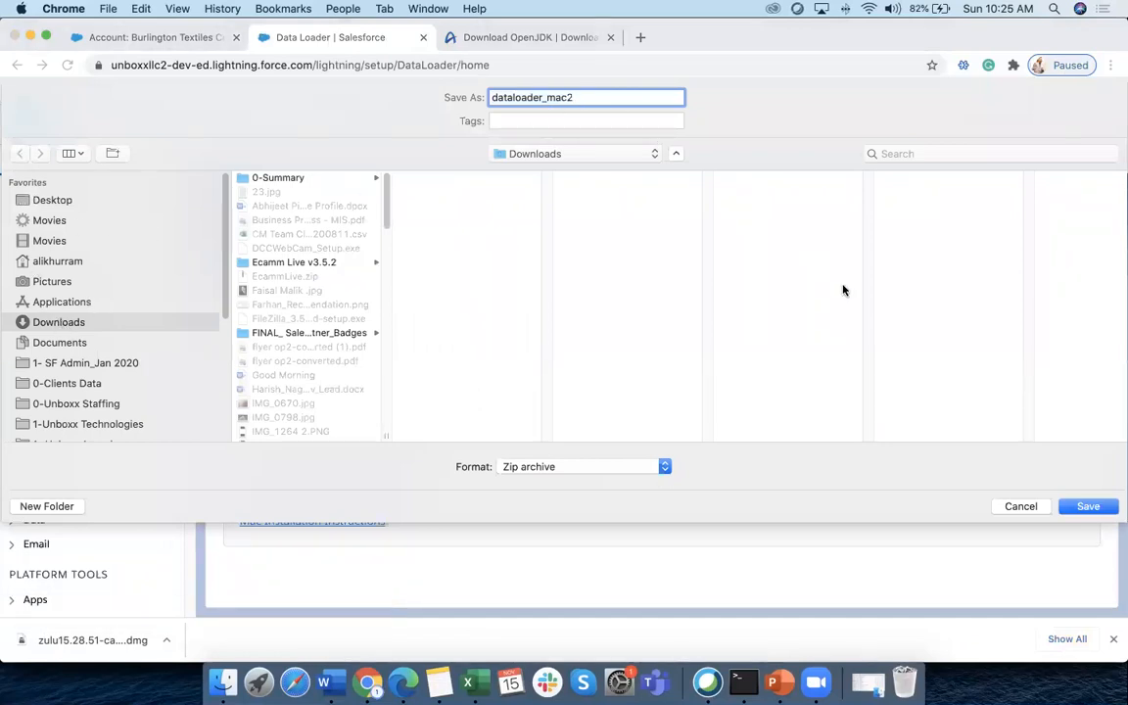
pyautogui.click(1086, 506)
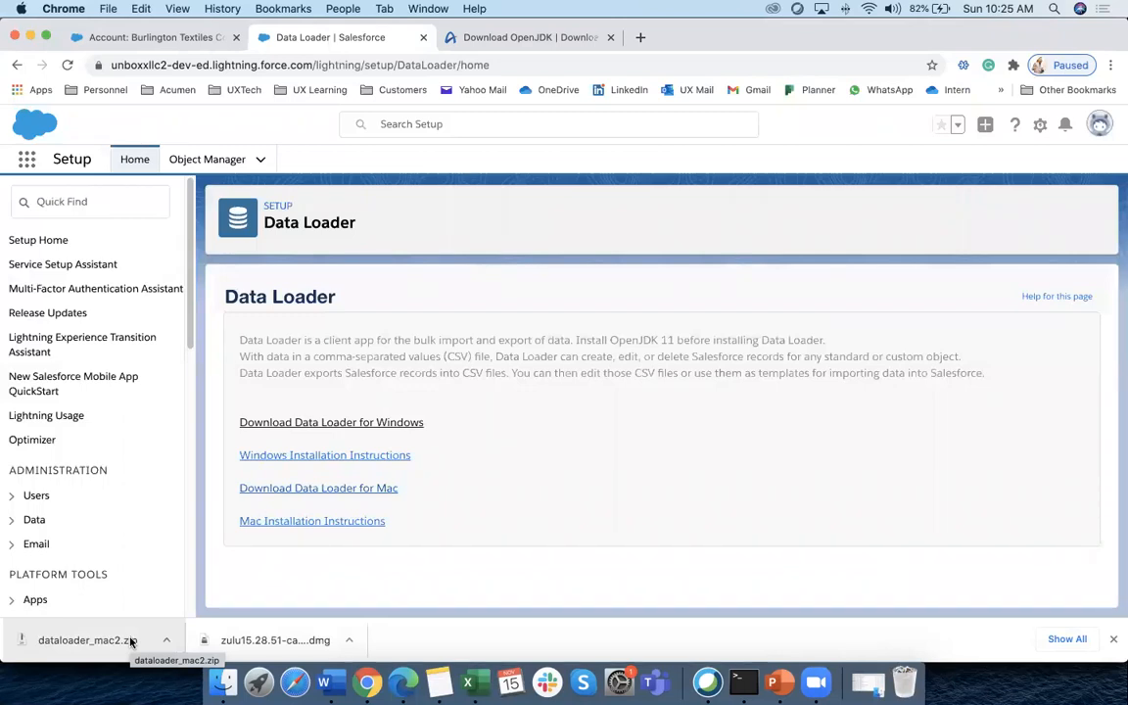
# Extract dataloader_mac2.zip from Downloads, sorted newest first, into a dataloader_mac folder
pyautogui.click(130, 641)
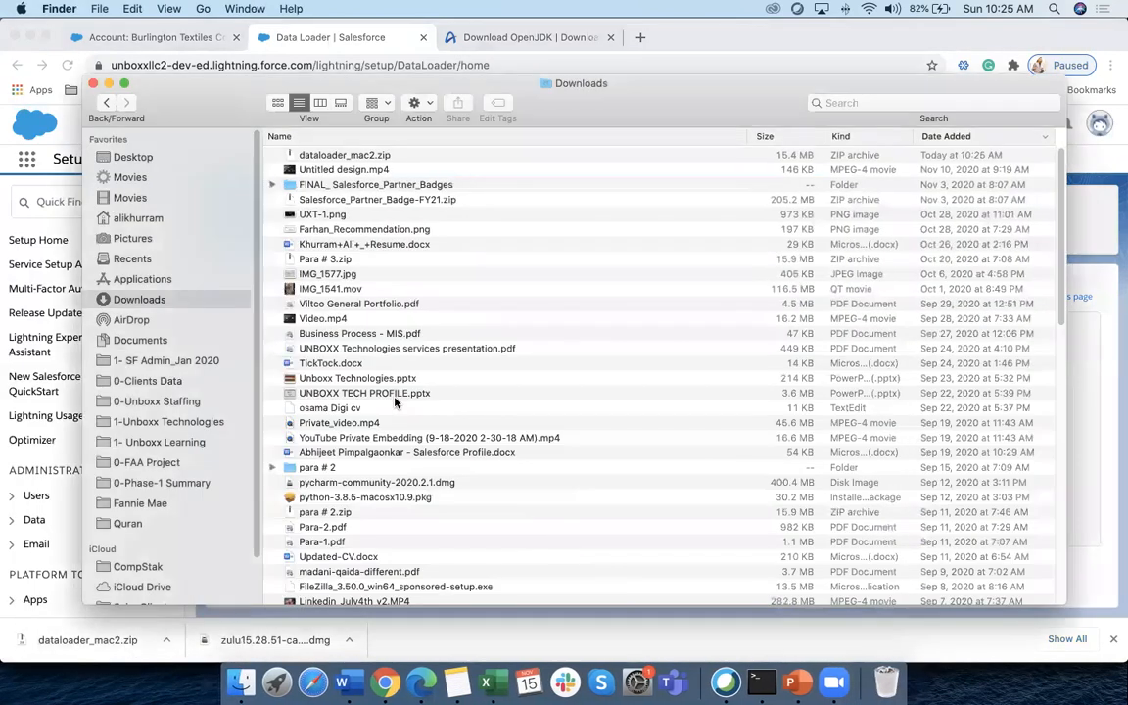
pyautogui.click(844, 137)
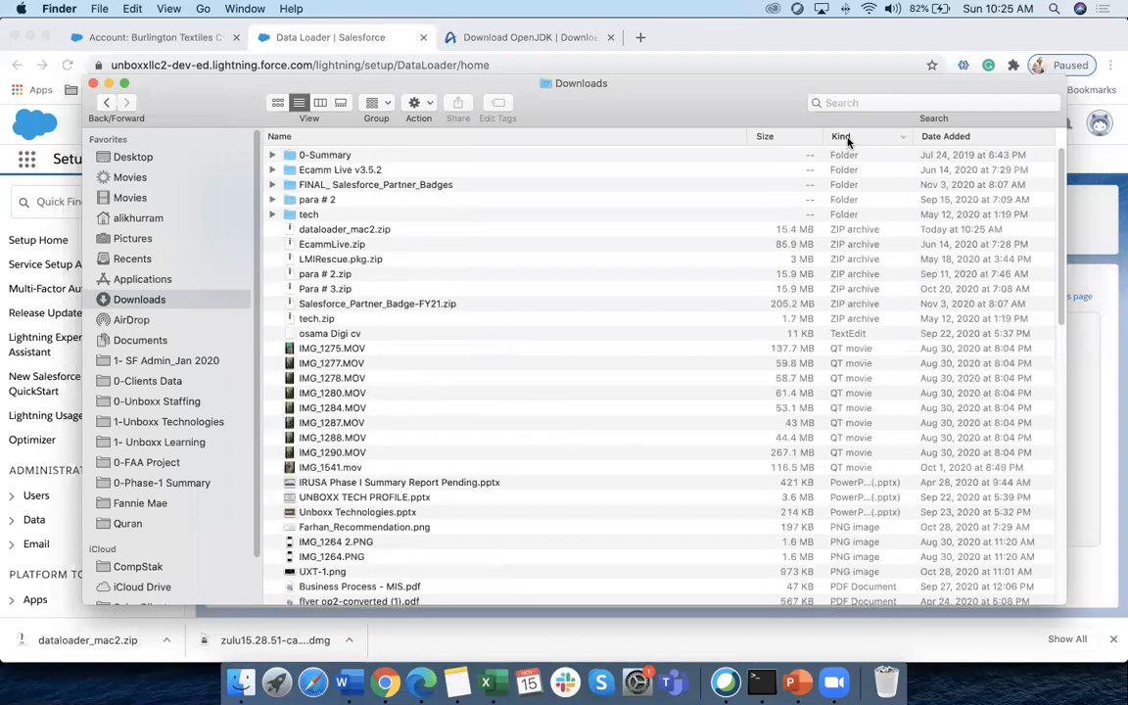
pyautogui.click(848, 141)
pyautogui.click(949, 139)
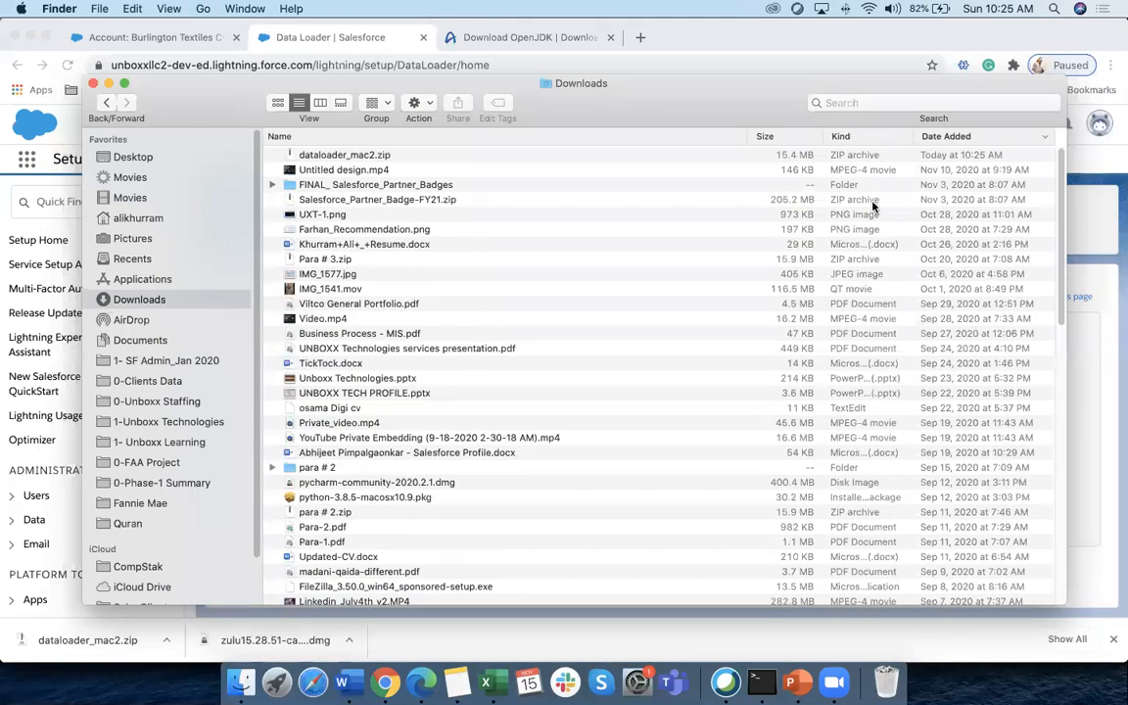
pyautogui.click(385, 156)
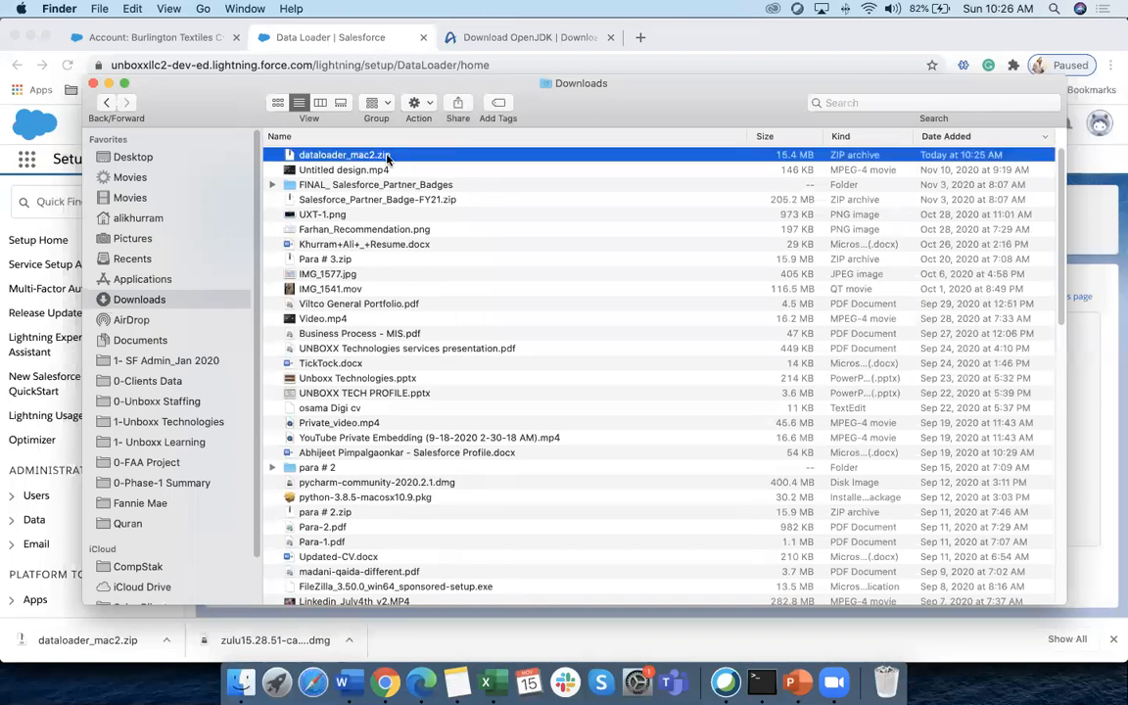
pyautogui.doubleClick(387, 159)
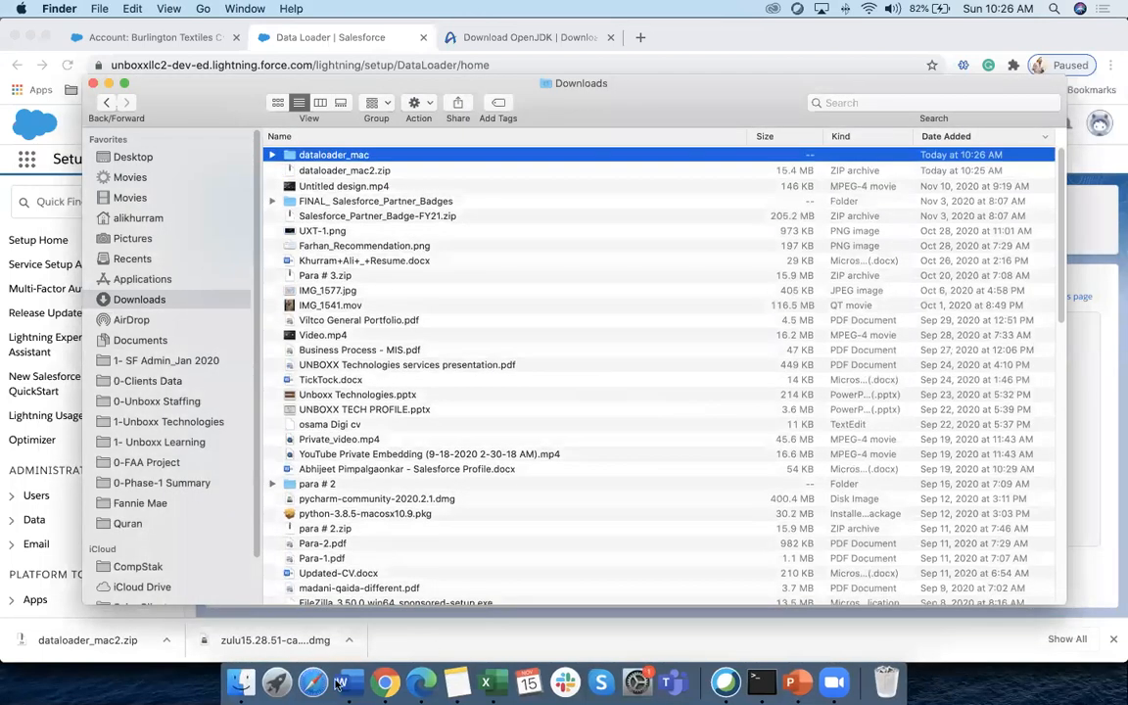
pyautogui.click(385, 679)
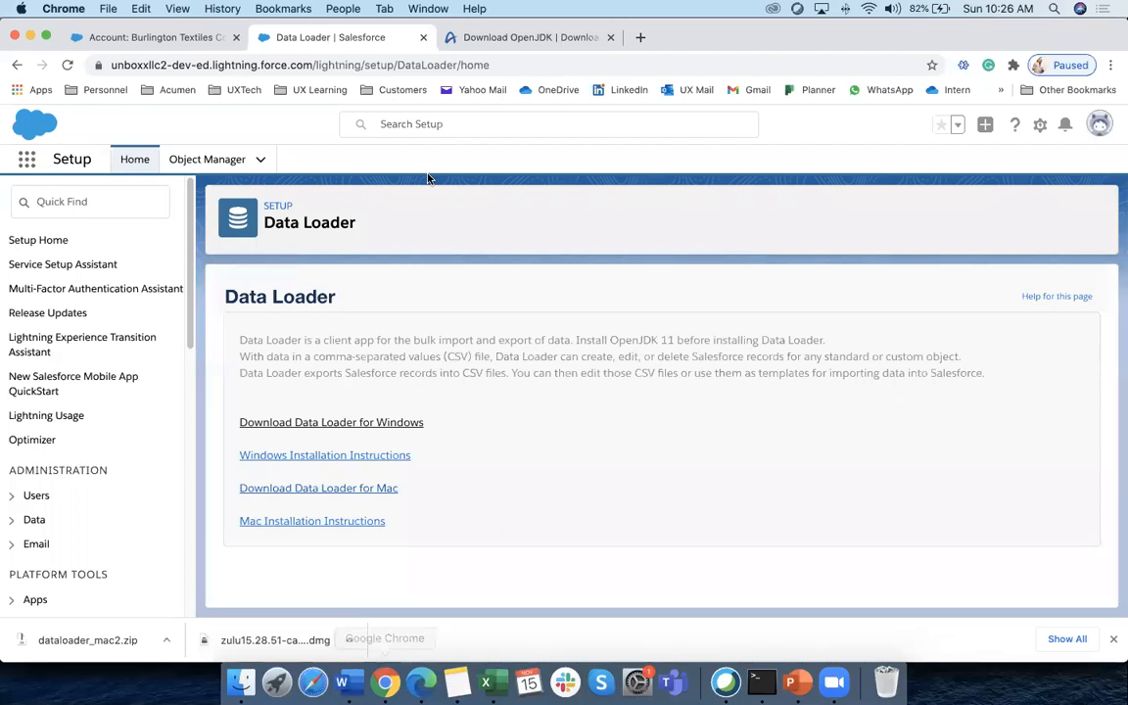
# Highlight step 3 on extracting the zip and installer.command in step 4 of the Mac instructions
pyautogui.click(437, 526)
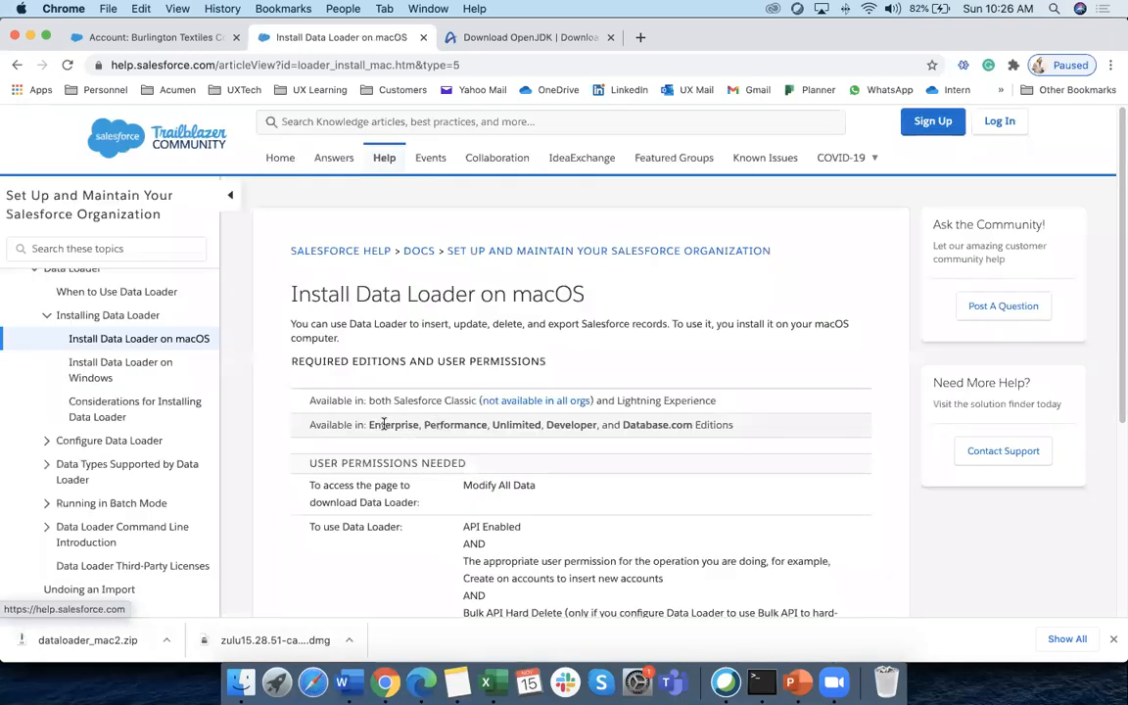
pyautogui.scroll(-5, 387, 423)
pyautogui.scroll(-2, 385, 423)
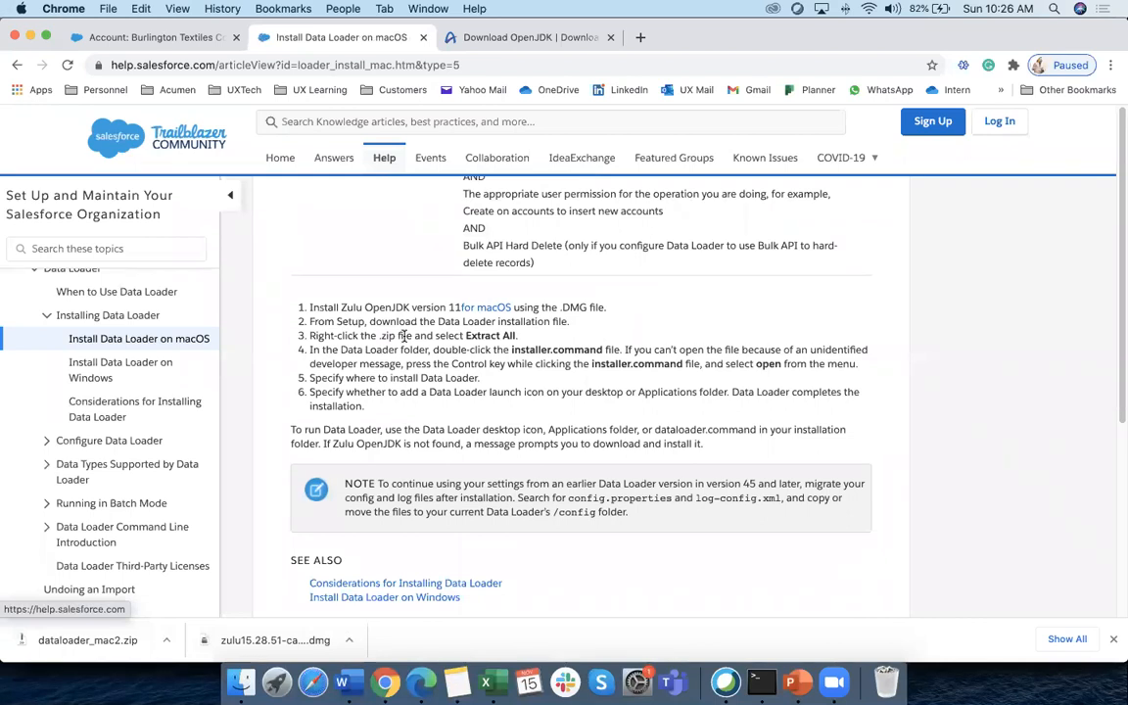
pyautogui.moveTo(305, 334); pyautogui.dragTo(520, 338)
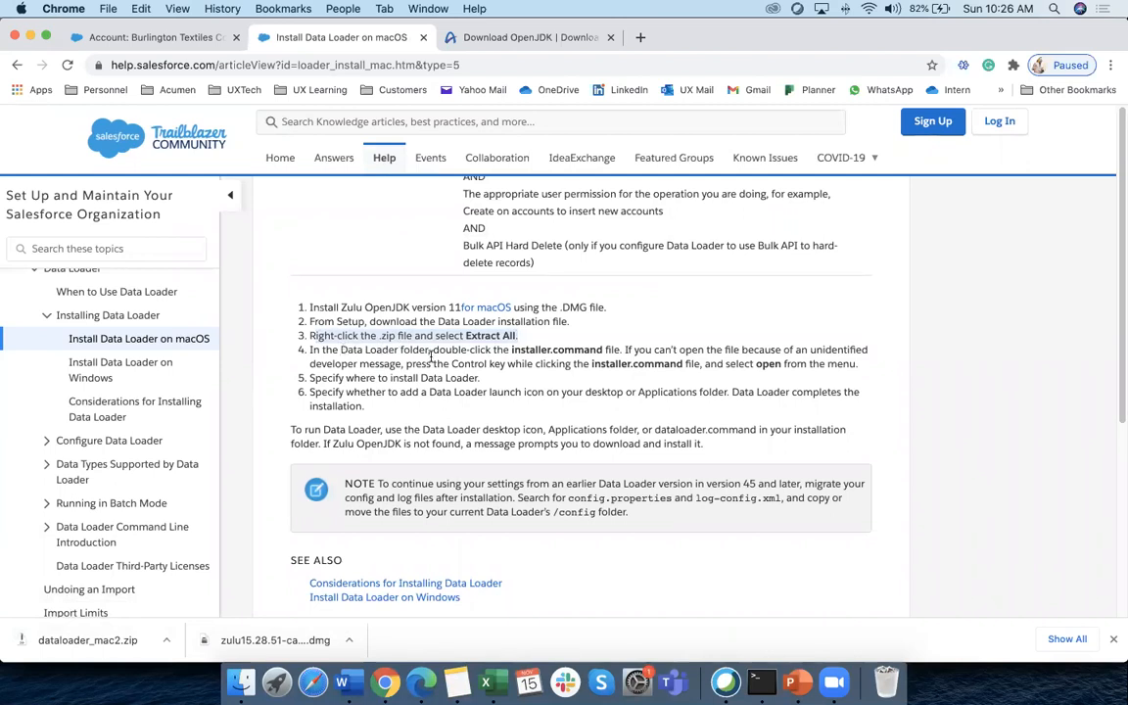
pyautogui.moveTo(310, 348); pyautogui.dragTo(594, 350)
pyautogui.click(592, 350)
pyautogui.moveTo(513, 347); pyautogui.dragTo(602, 347)
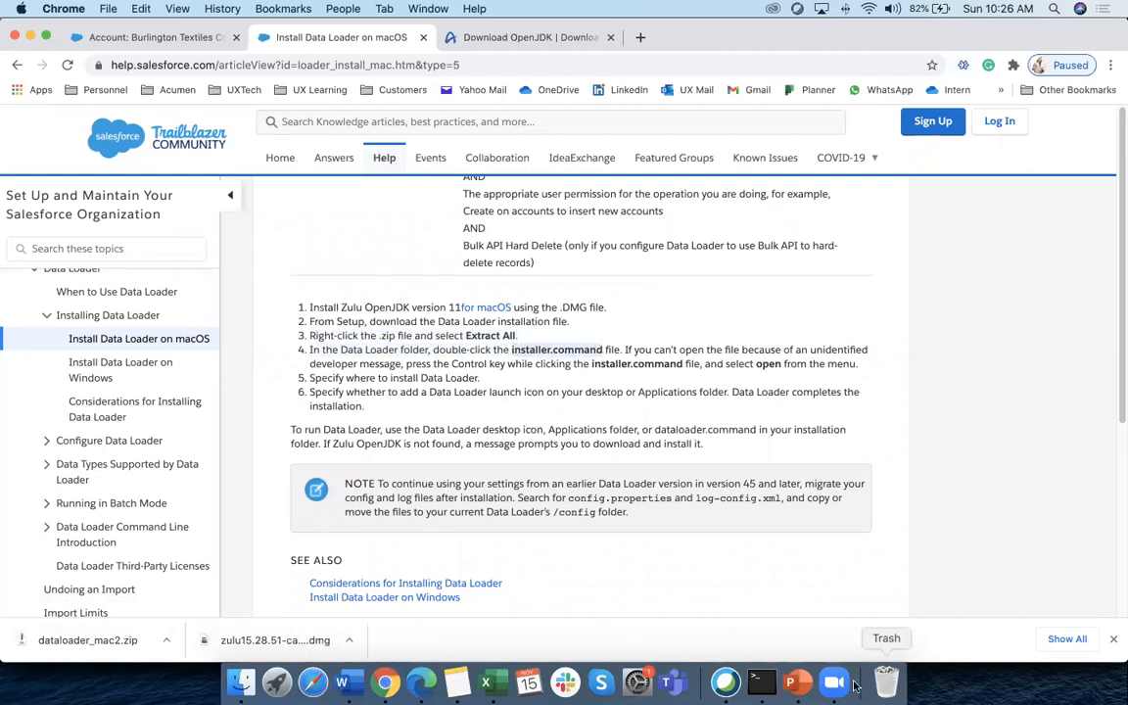
# Run install.command from the dataloader_mac folder and dismiss the unidentified-developer warning
pyautogui.click(240, 682)
pyautogui.doubleClick(372, 156)
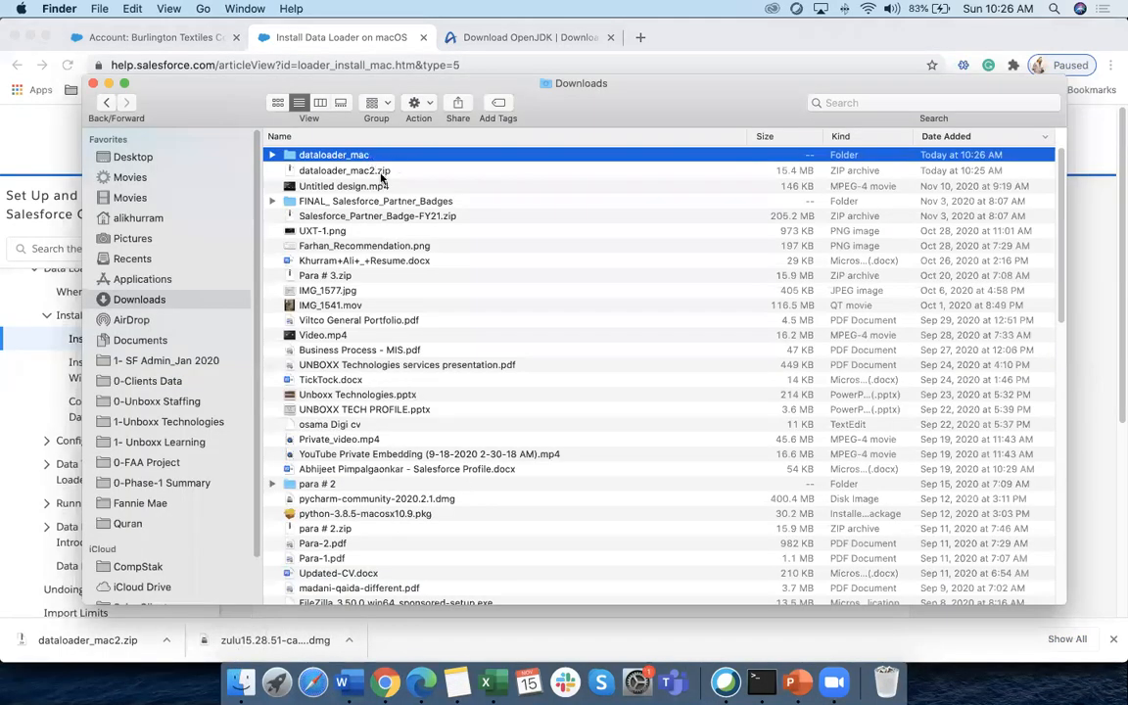
pyautogui.click(354, 230)
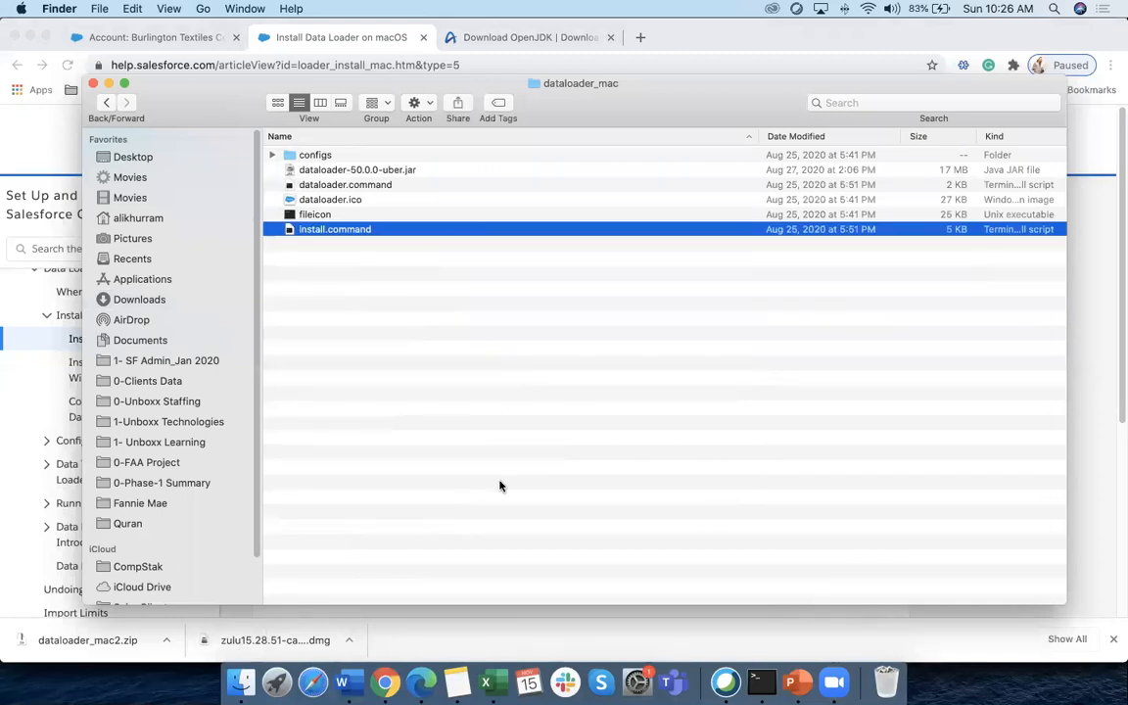
pyautogui.doubleClick(401, 232)
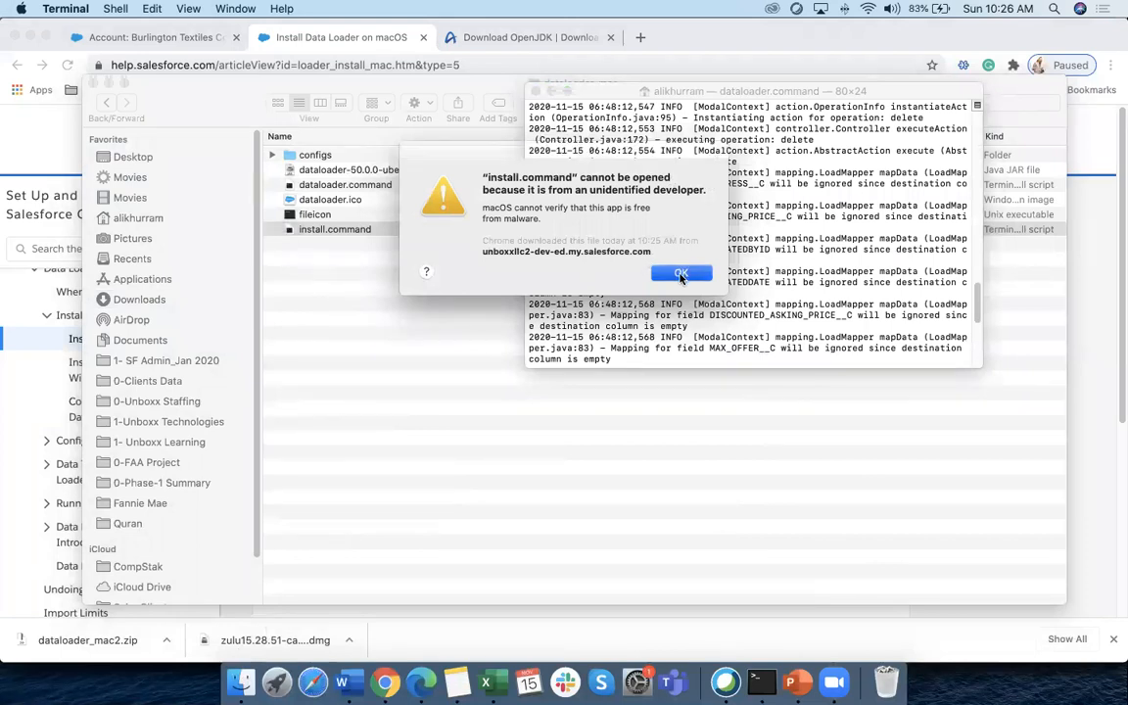
pyautogui.click(681, 274)
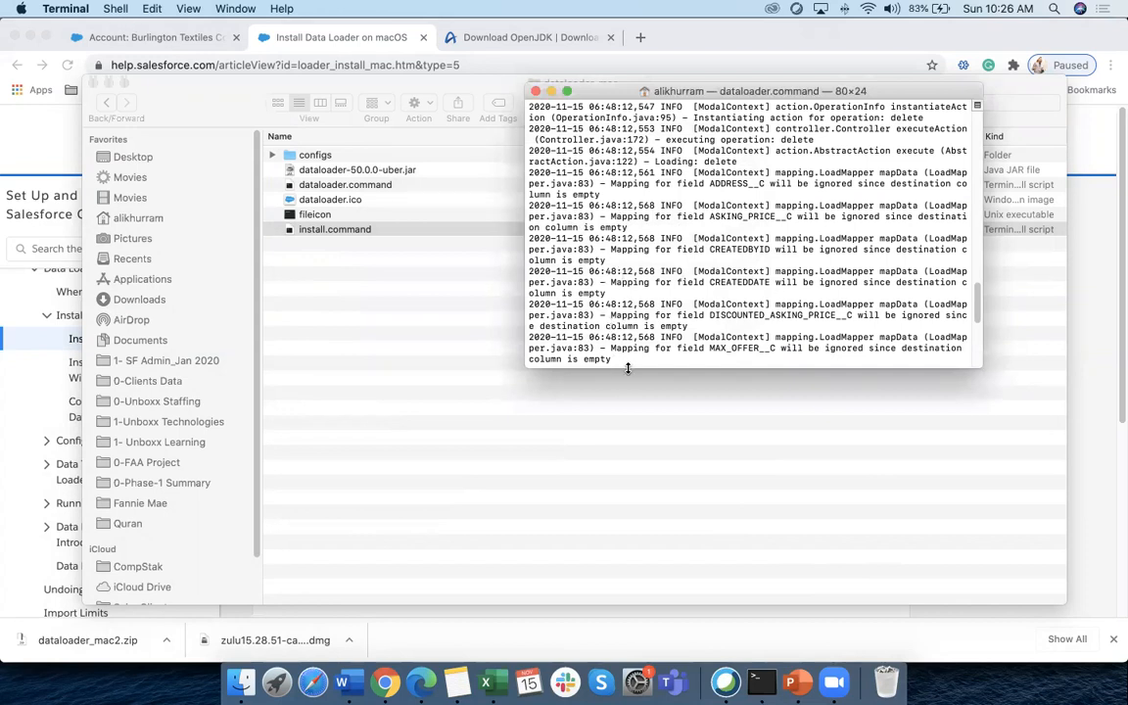
# Check the macOS version in About This Mac, then bring up System Preferences
pyautogui.click(21, 10)
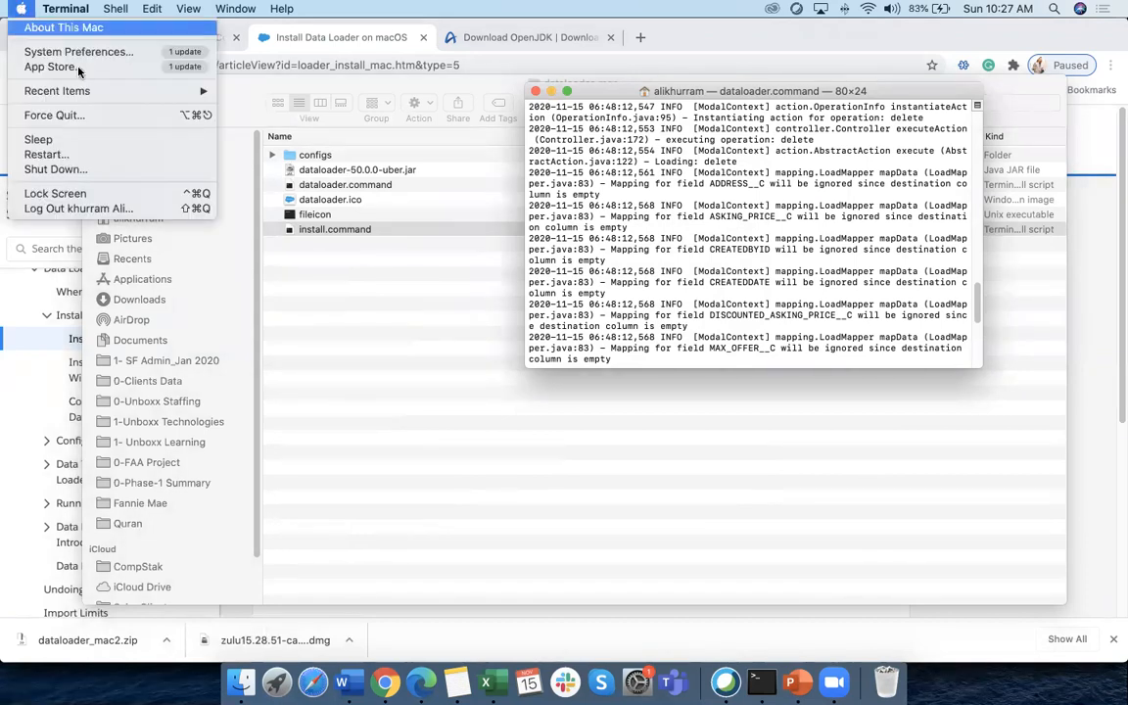
pyautogui.click(39, 27)
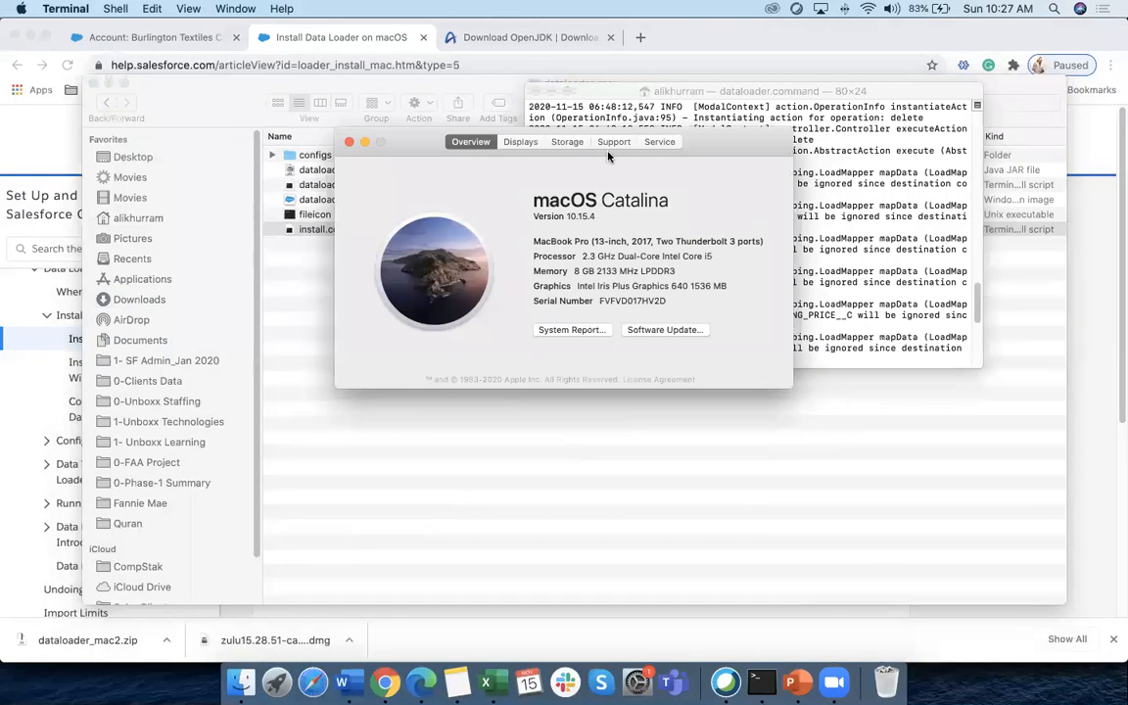
pyautogui.click(613, 142)
pyautogui.click(659, 142)
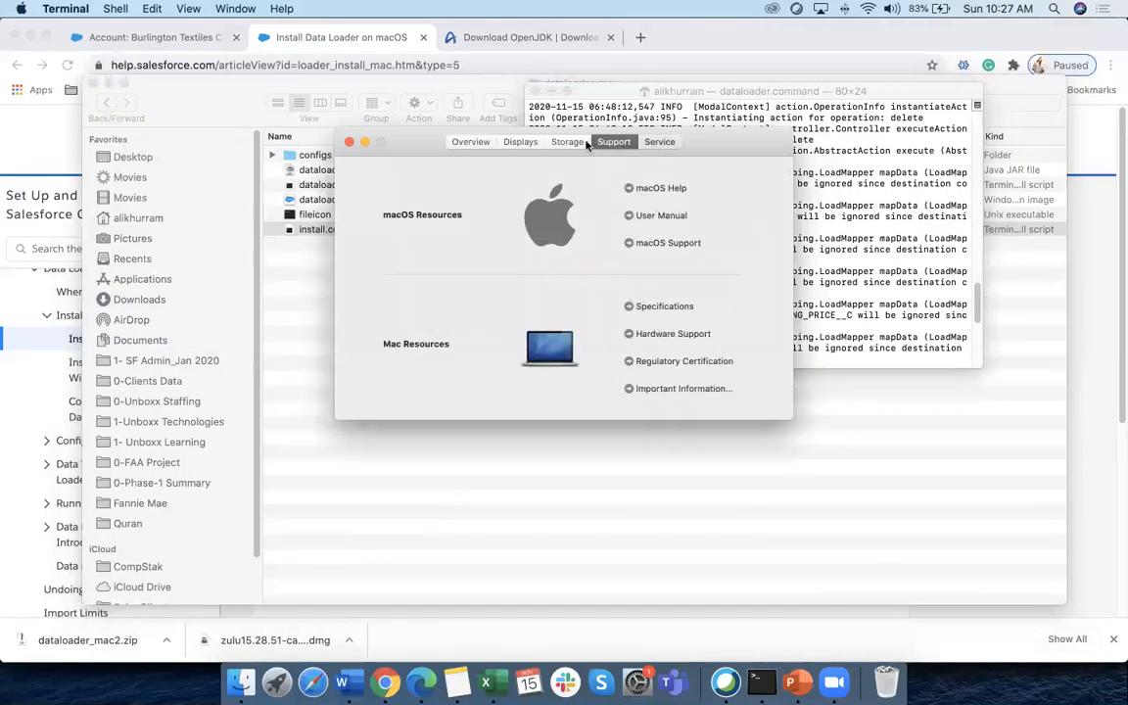
pyautogui.click(519, 143)
pyautogui.click(470, 142)
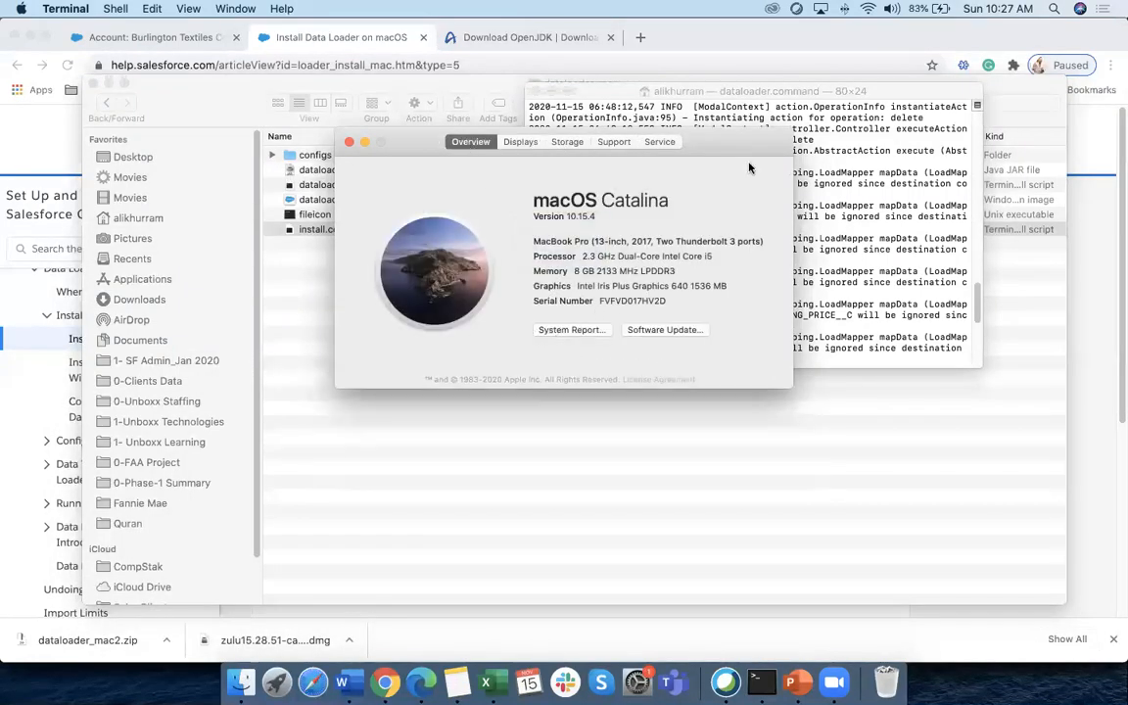
pyautogui.click(349, 142)
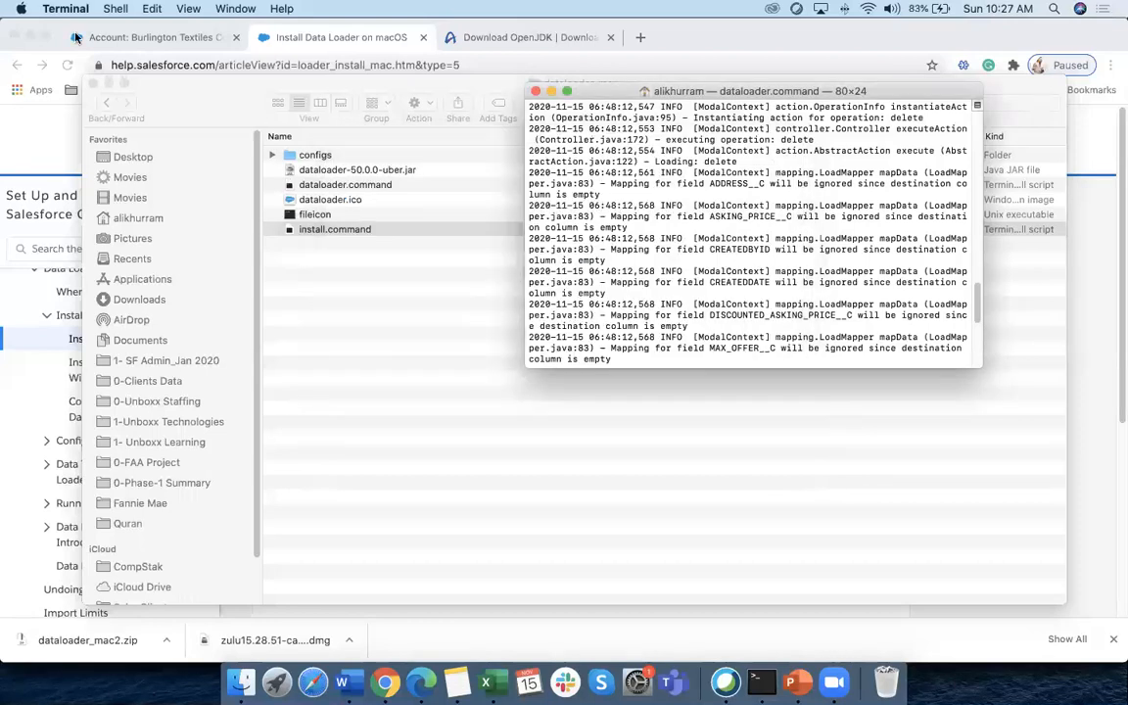
pyautogui.click(20, 9)
pyautogui.click(25, 52)
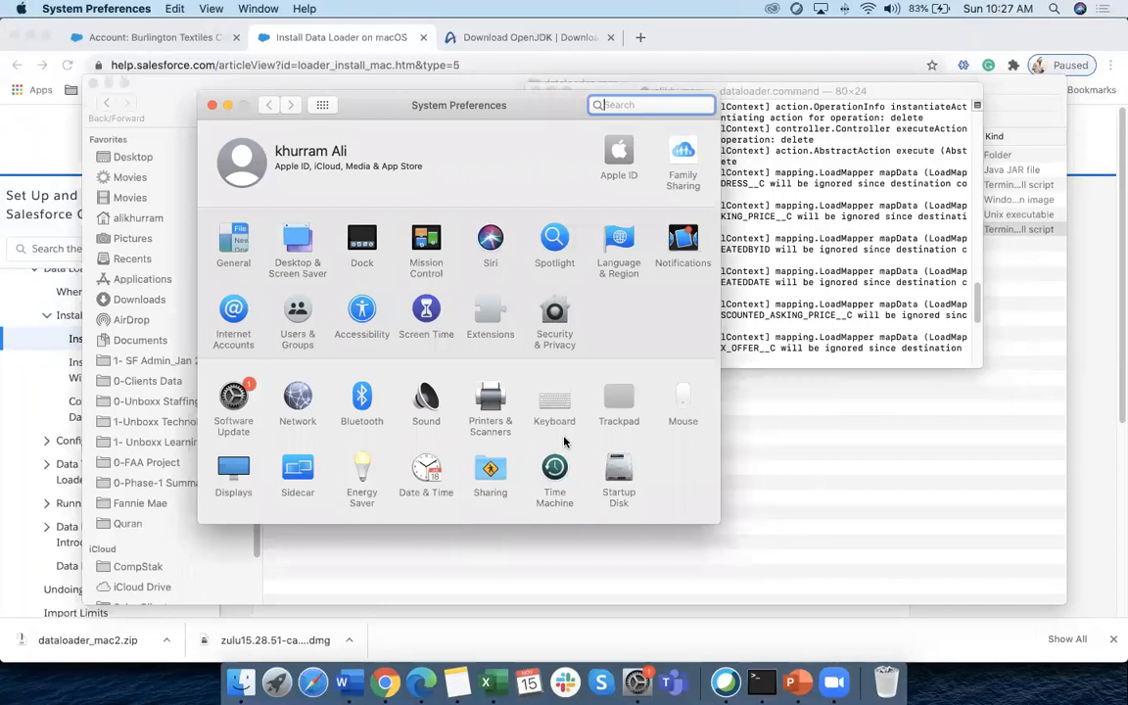
# Allow the blocked install.command via Open Anyway in Security & Privacy
pyautogui.click(555, 311)
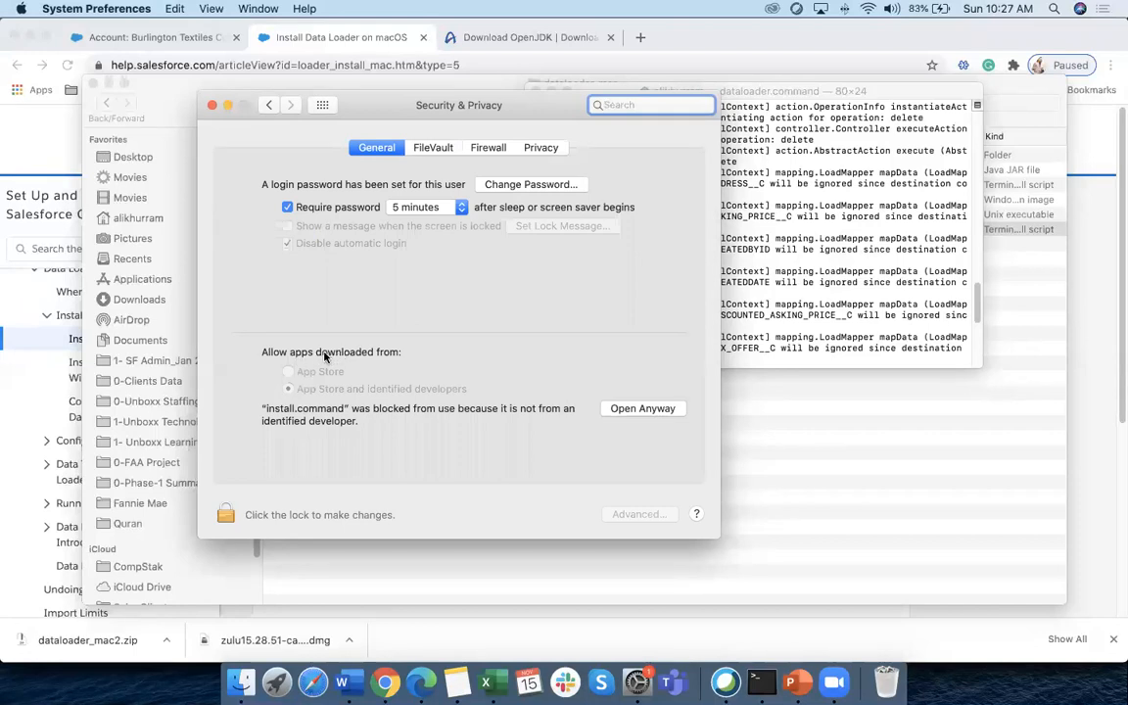
pyautogui.click(680, 410)
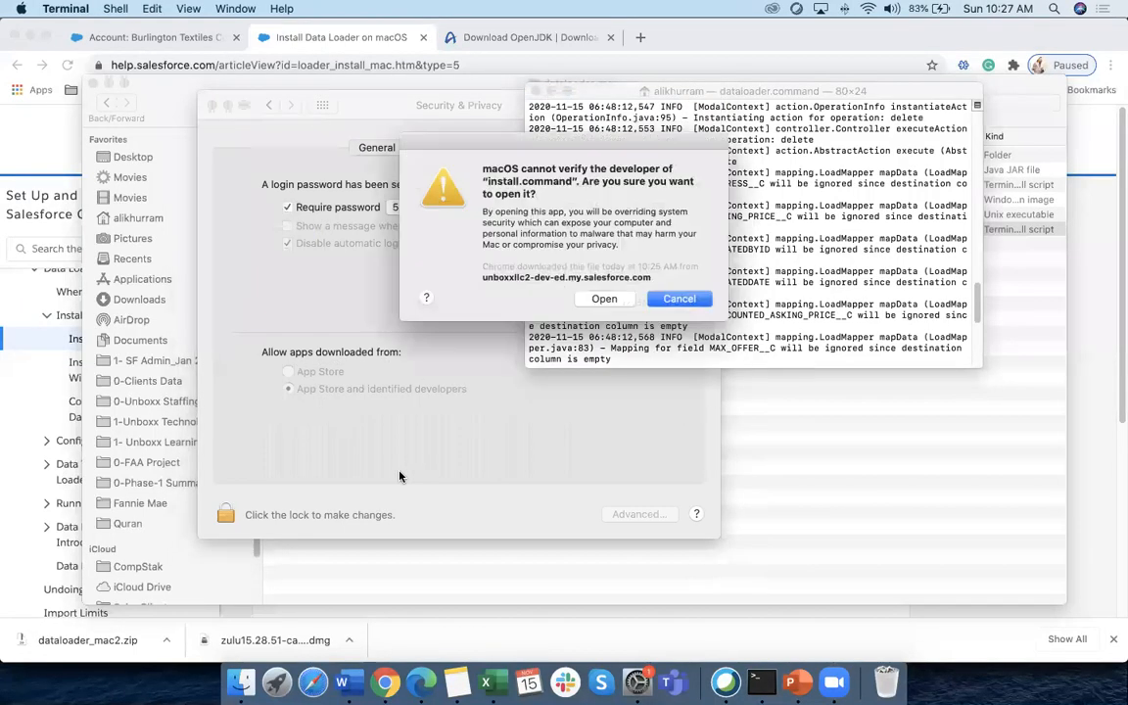
pyautogui.click(604, 299)
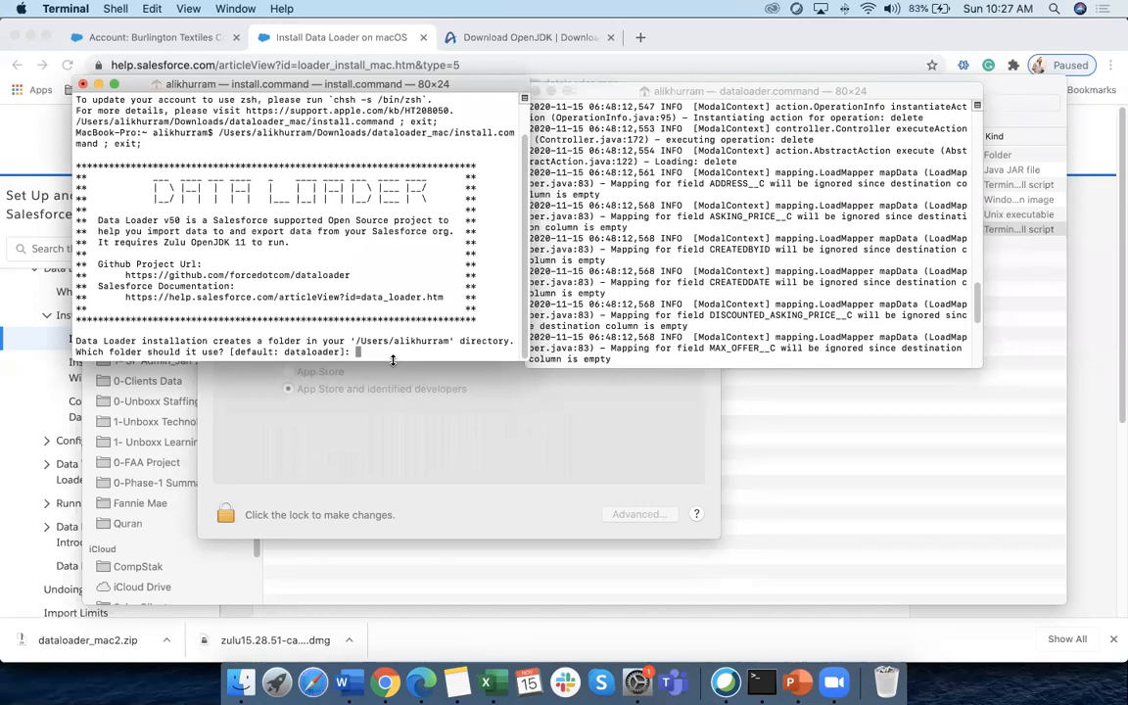
# Close System Preferences and cancel the Terminal prompt so the installer keeps running
pyautogui.click(387, 389)
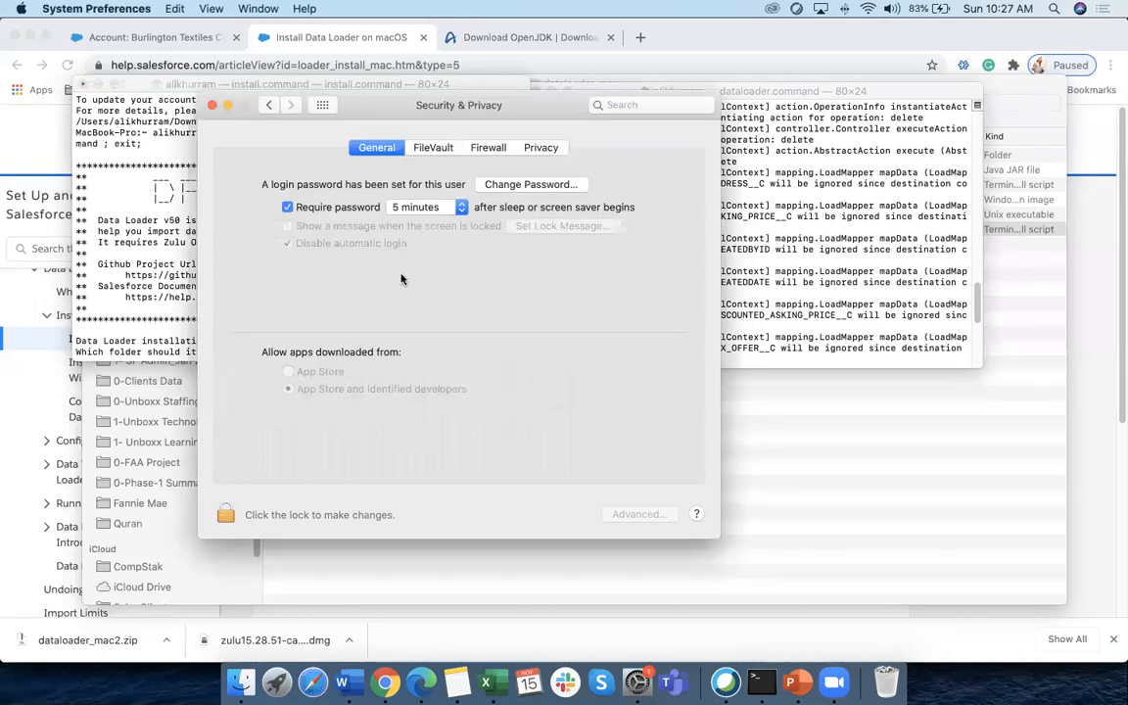
pyautogui.click(211, 108)
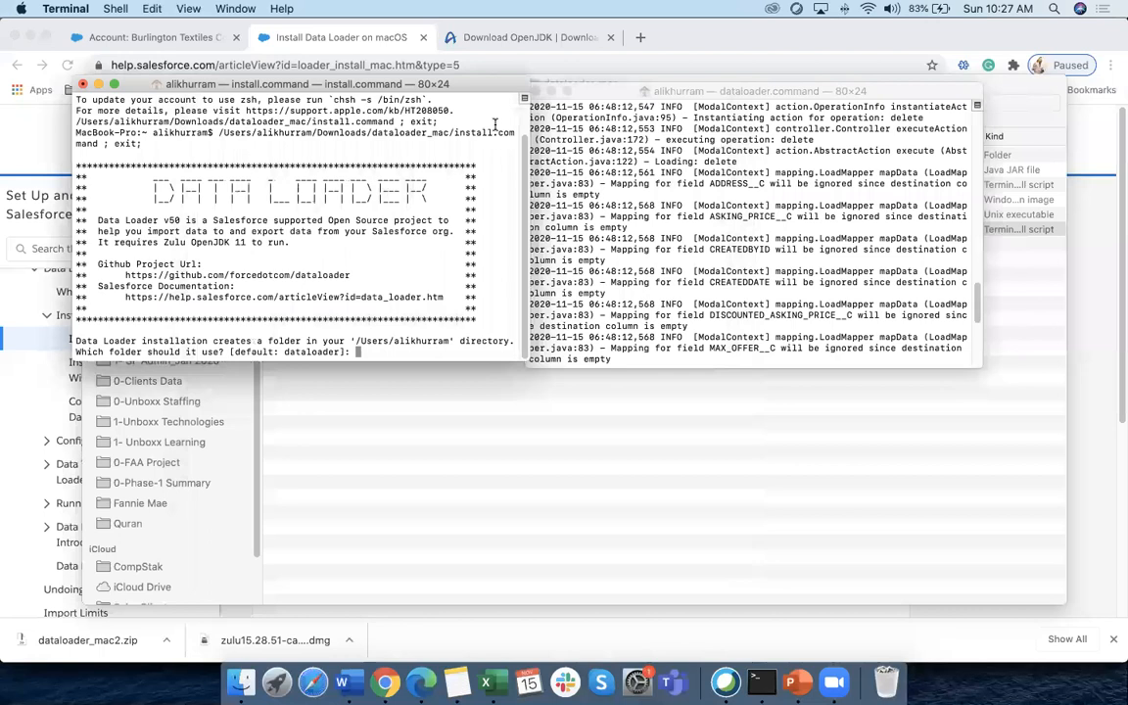
pyautogui.click(83, 85)
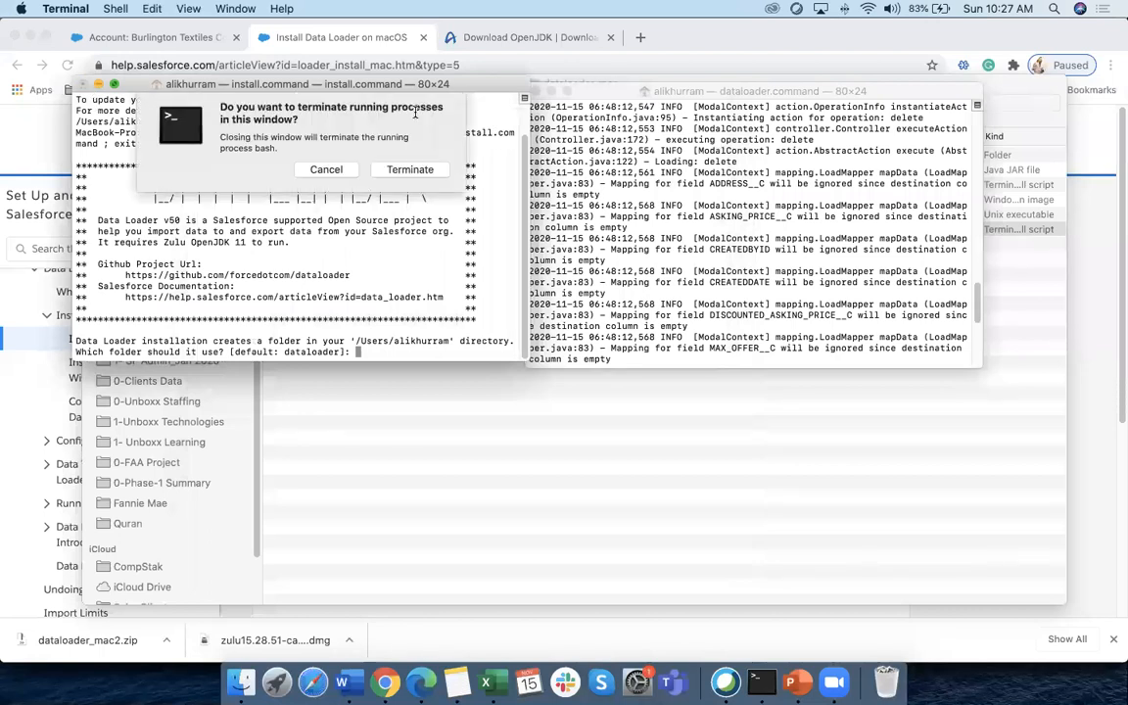
pyautogui.click(326, 174)
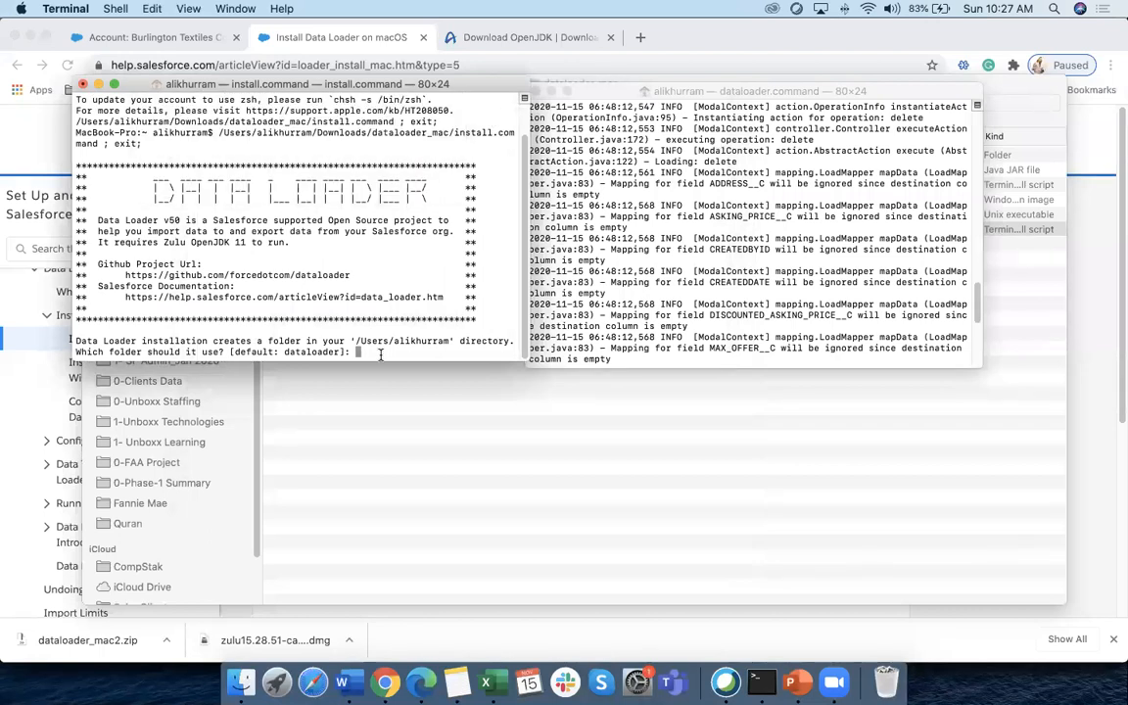
# Answer y to the folder, Desktop icon and Applications link prompts to finish installing Data Loader v50.0.0
pyautogui.moveTo(525, 360); pyautogui.dragTo(675, 544)
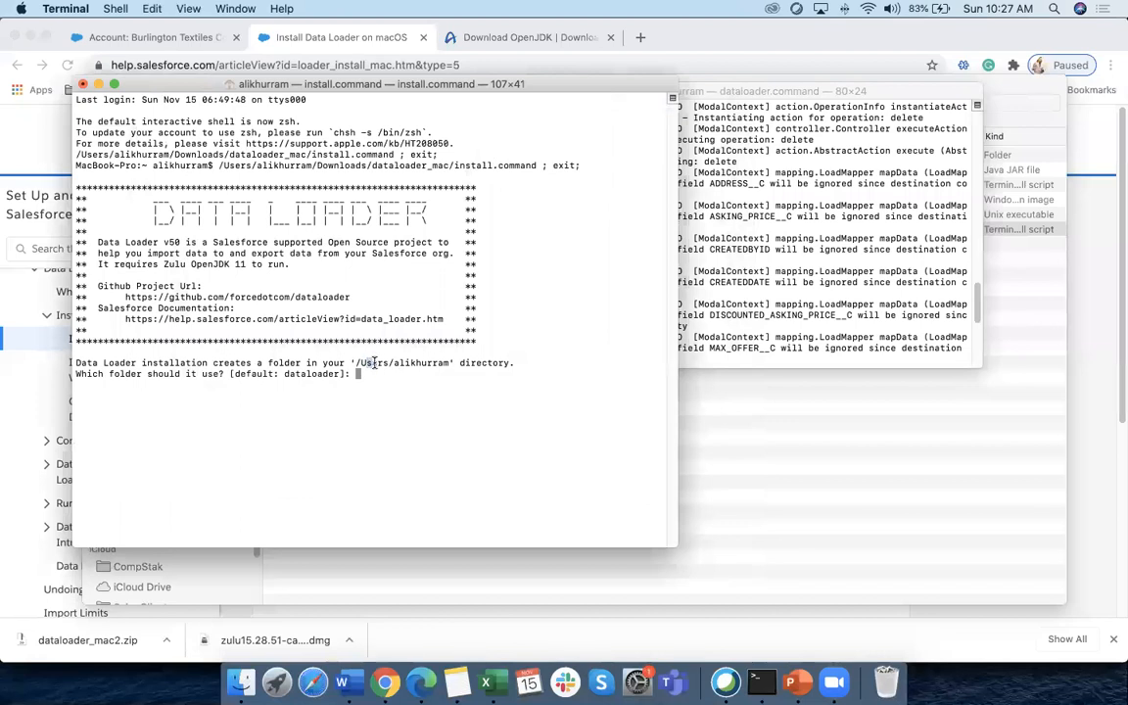
pyautogui.moveTo(362, 363); pyautogui.dragTo(428, 363)
pyautogui.write('y')
pyautogui.press('Return')
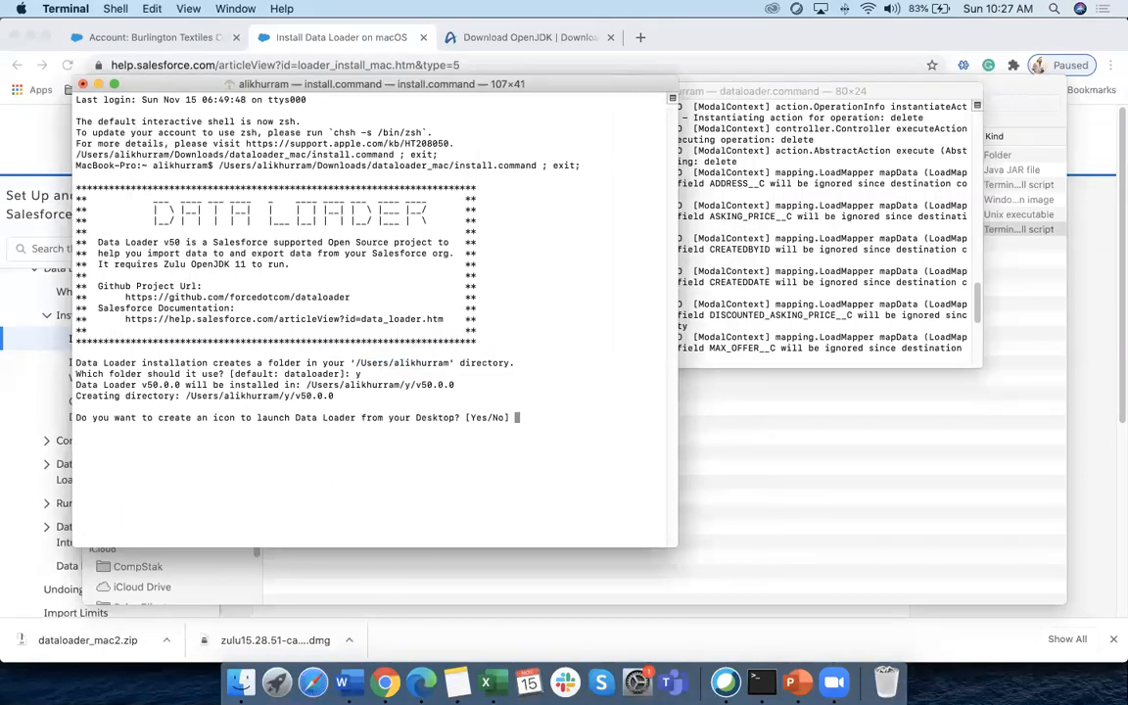
pyautogui.write('y')
pyautogui.press('Return')
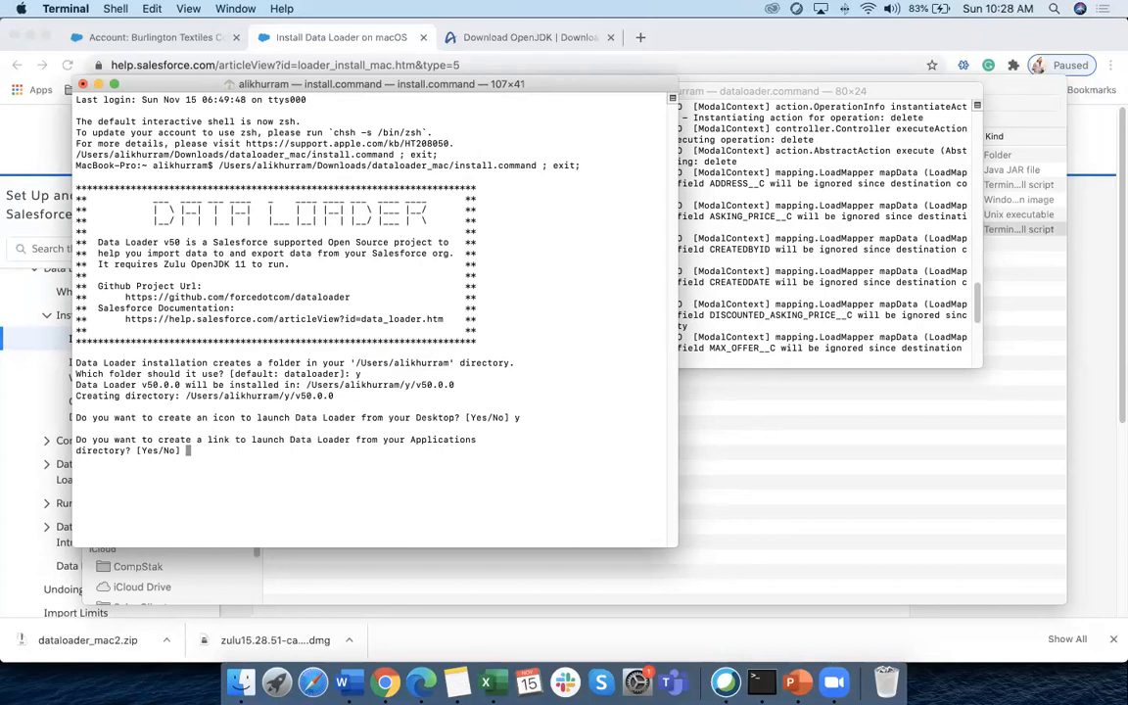
pyautogui.write('y')
pyautogui.press('Return')
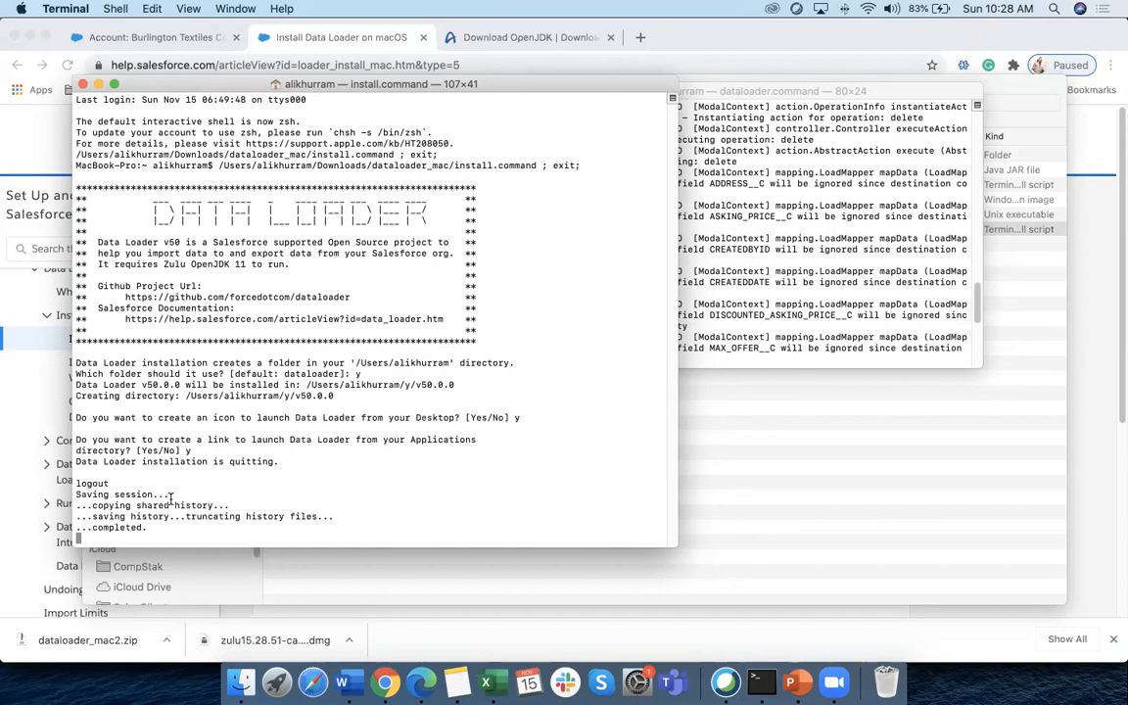
pyautogui.click(246, 689)
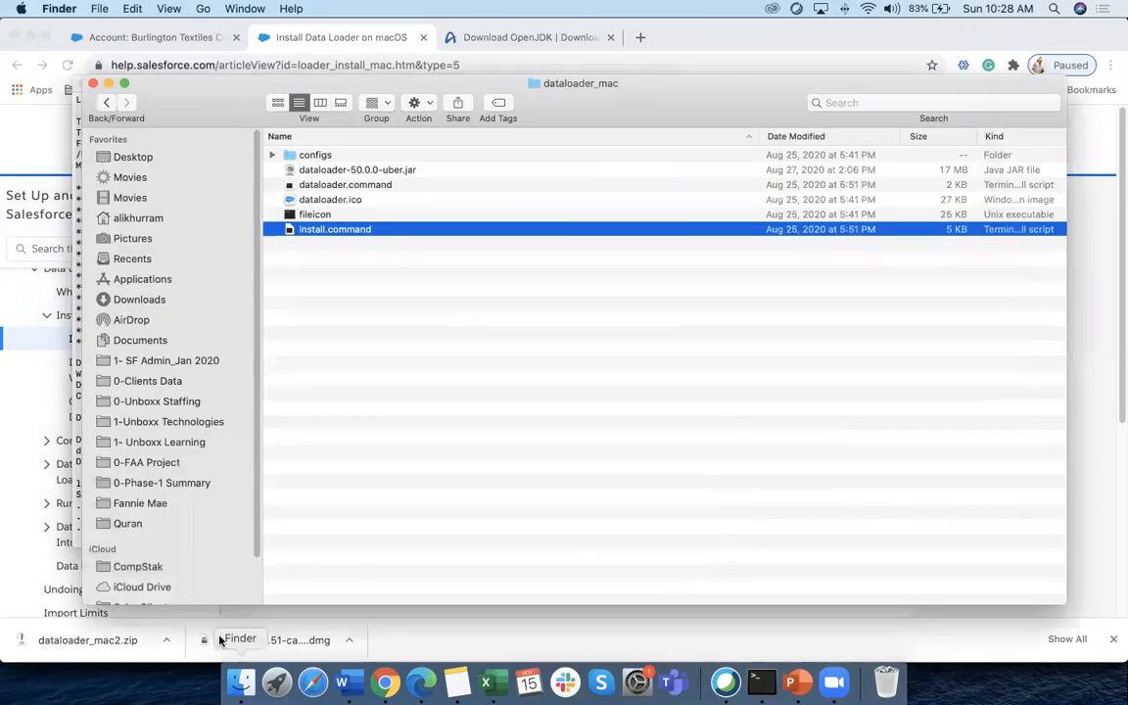
# Compare the DataLoader 50.0.0 and 48.0.0 Desktop shortcuts, then launch 50.0.0
pyautogui.click(143, 158)
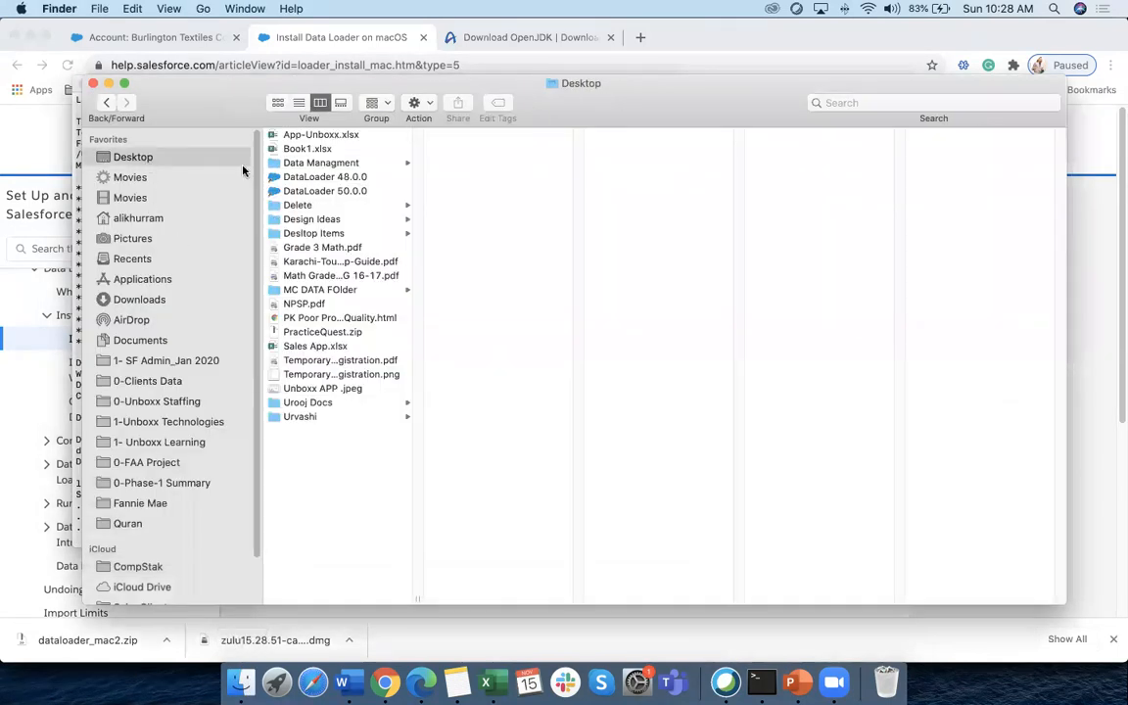
pyautogui.click(294, 191)
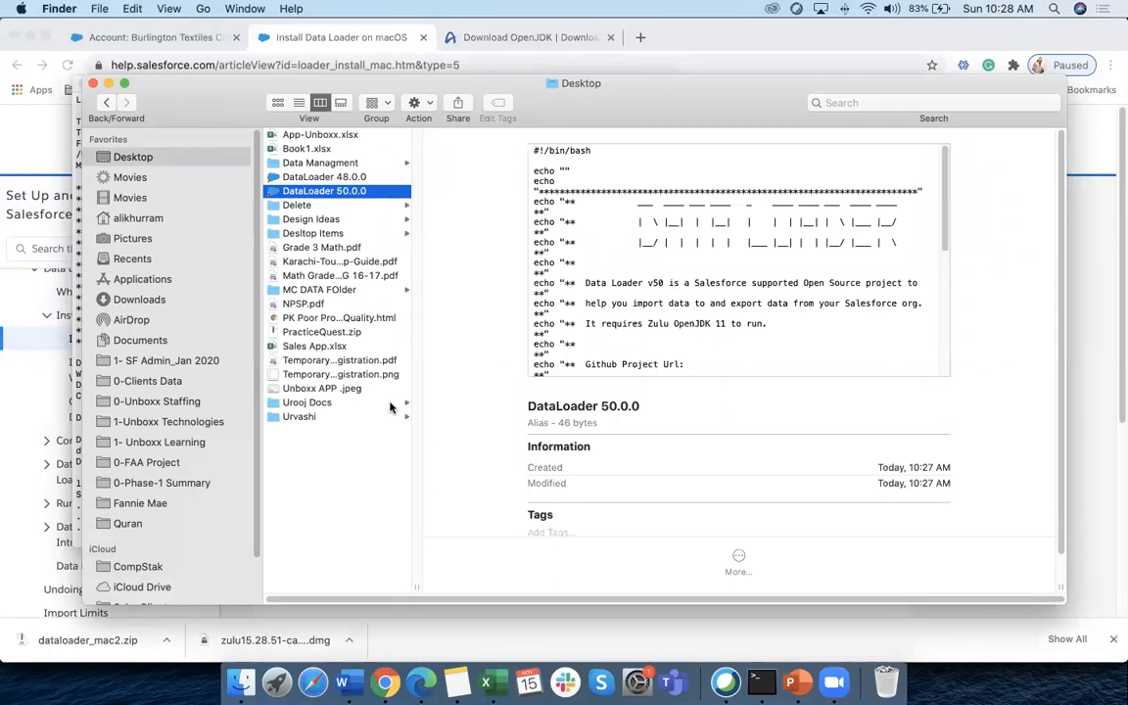
pyautogui.click(339, 178)
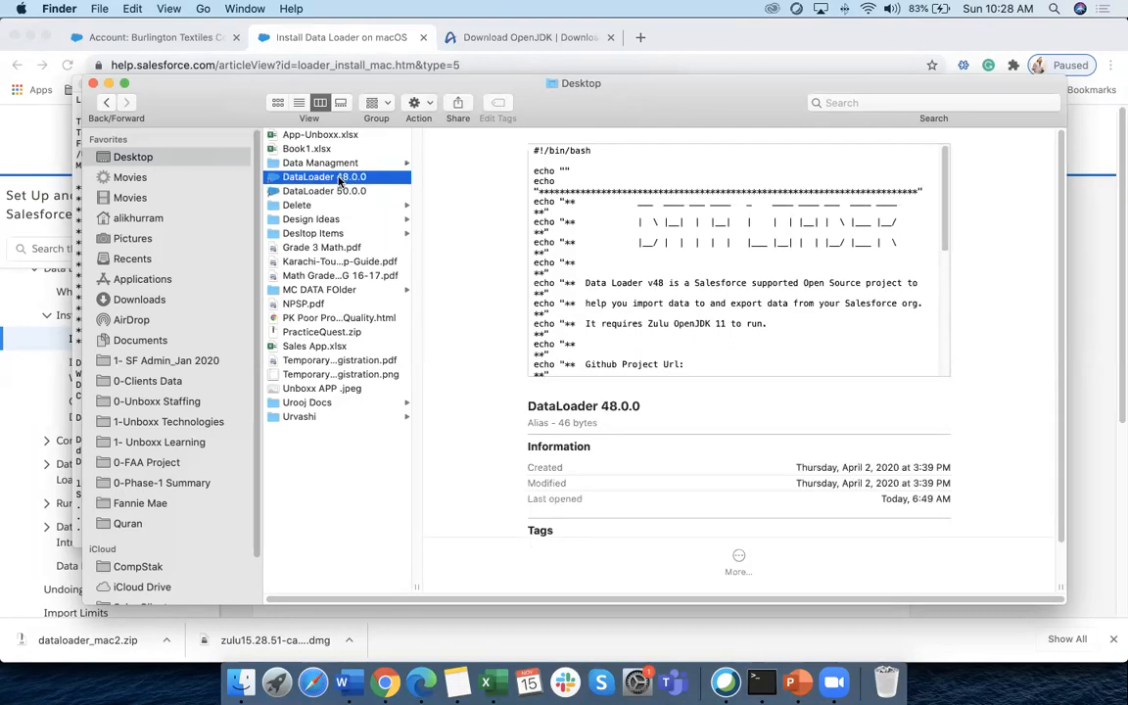
pyautogui.click(342, 194)
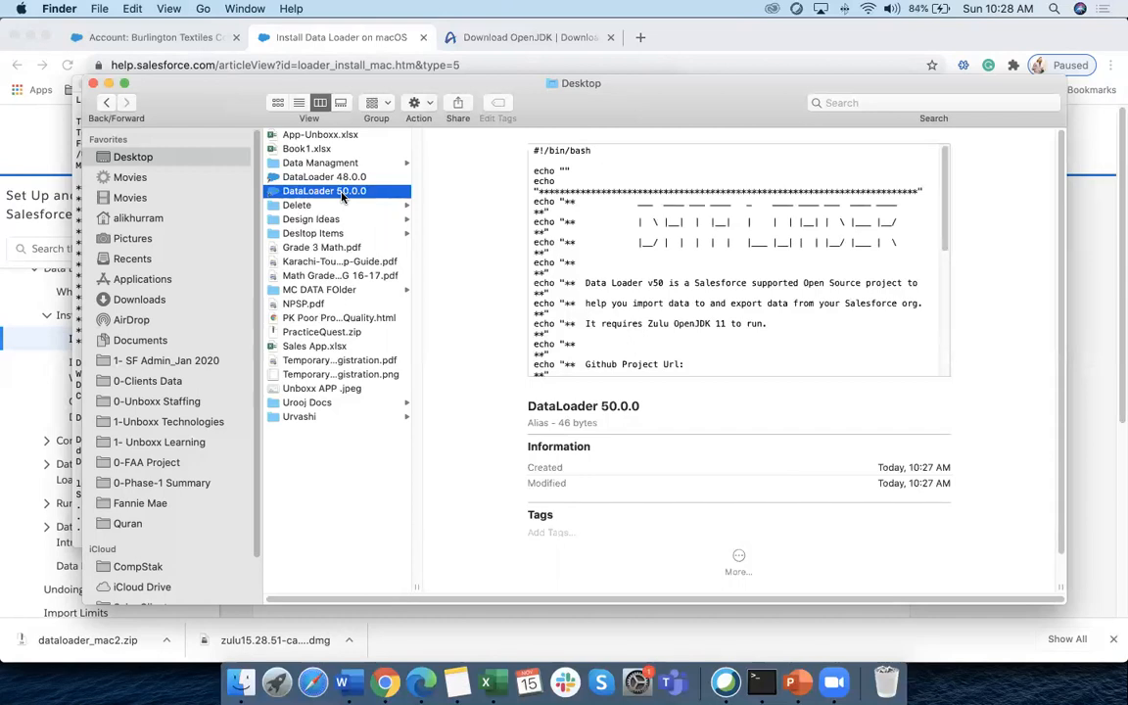
pyautogui.hscroll(1, 342, 197)
pyautogui.hscroll(-1, 342, 196)
pyautogui.doubleClick(341, 192)
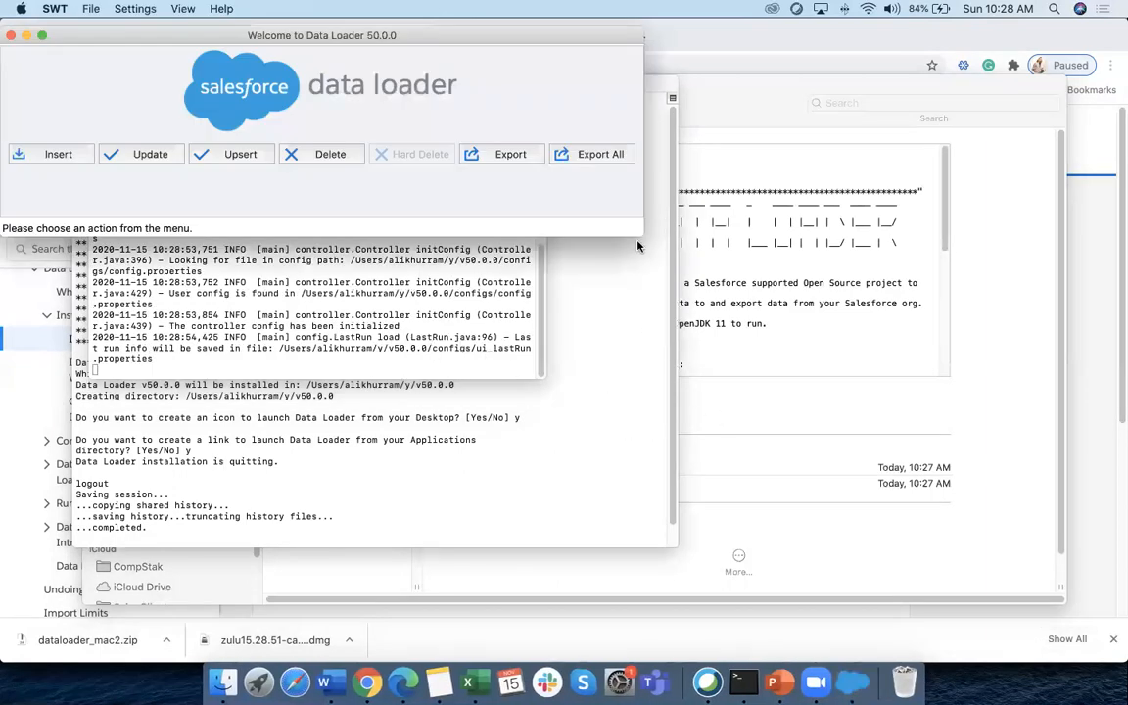
# Start an Insert and begin the Production OAuth login, focusing the Password field
pyautogui.moveTo(465, 45); pyautogui.dragTo(633, 106)
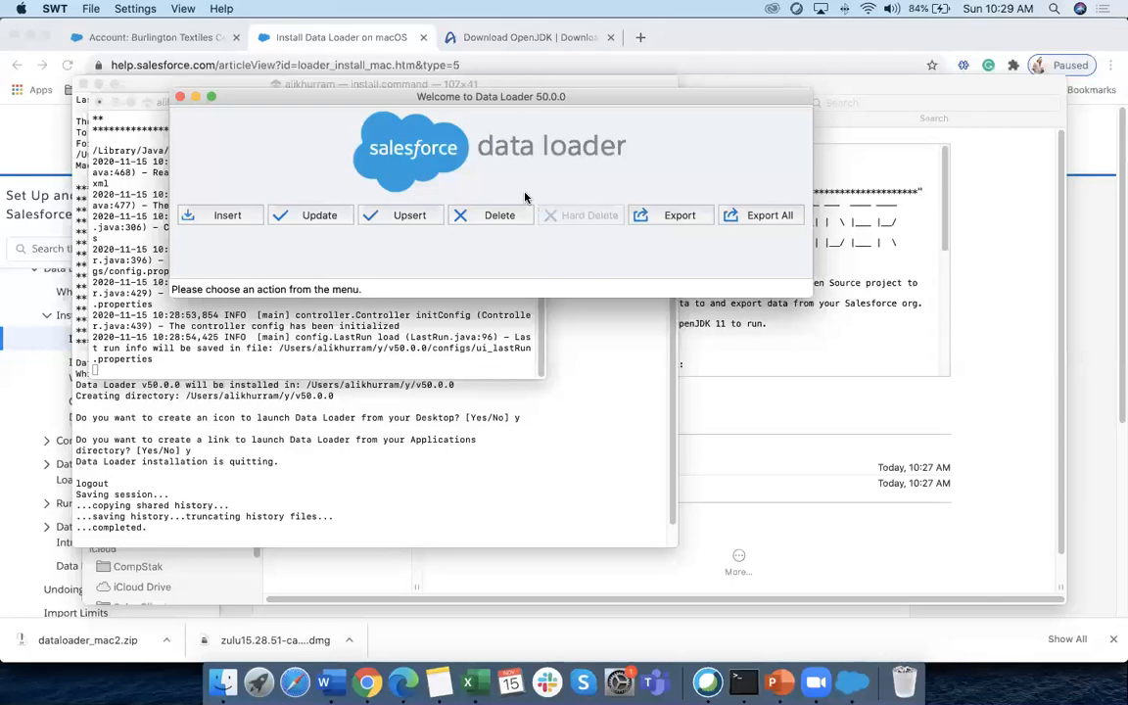
pyautogui.click(213, 223)
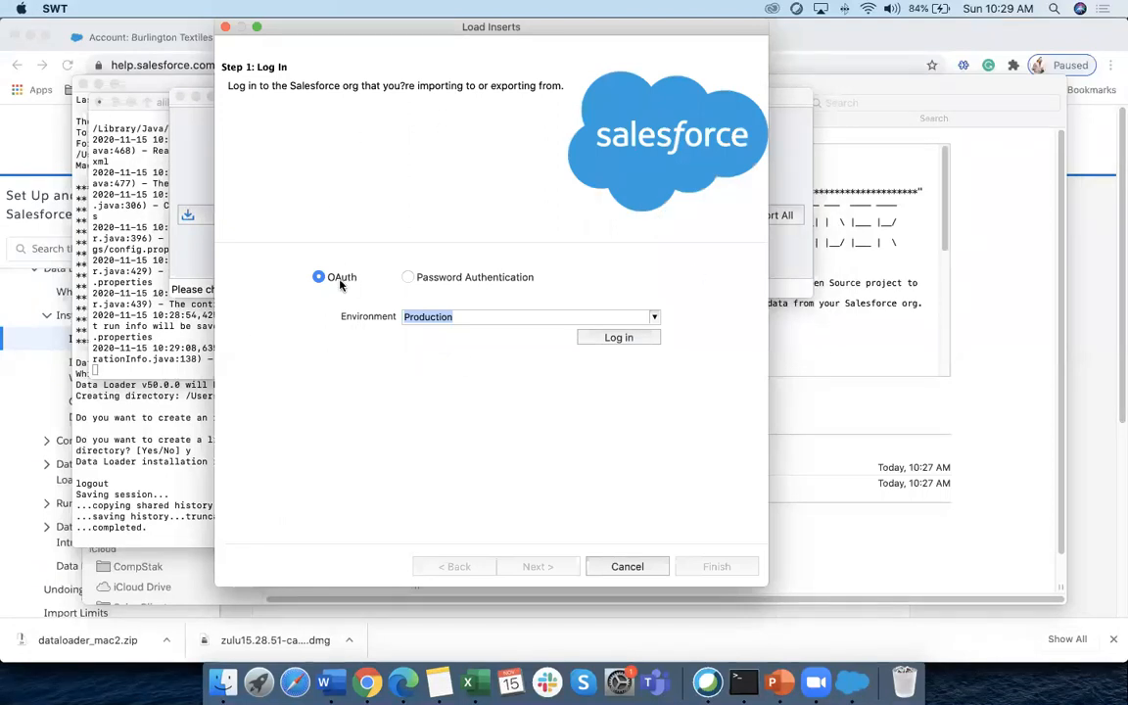
pyautogui.click(618, 338)
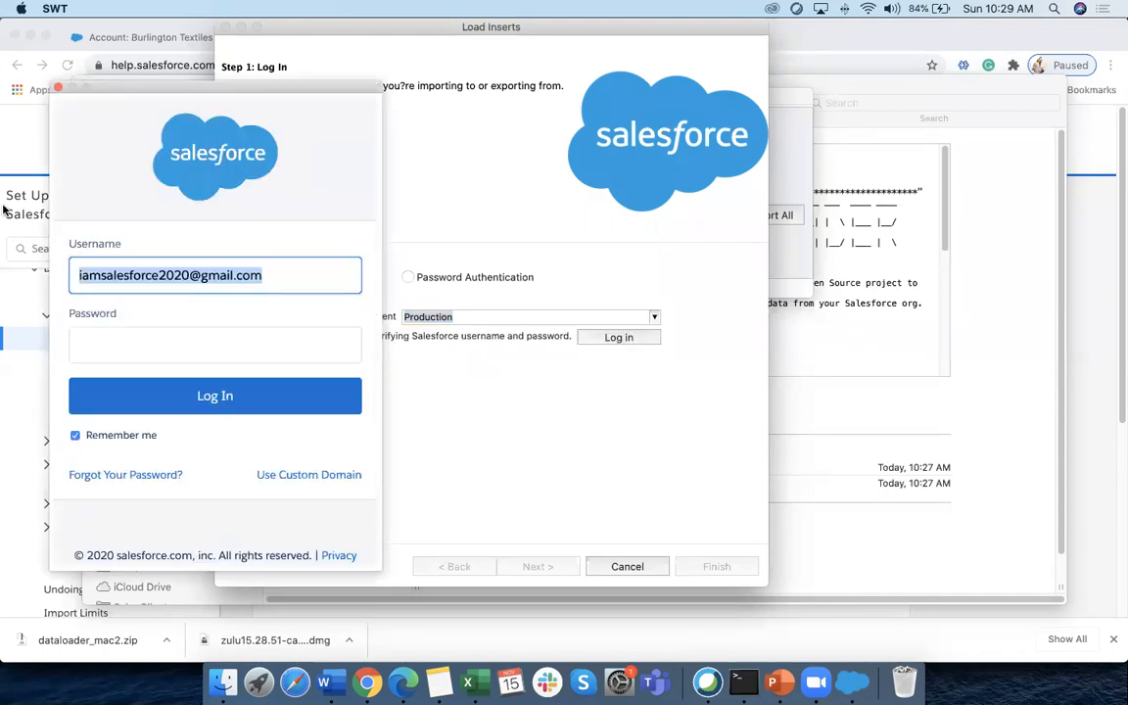
pyautogui.click(93, 340)
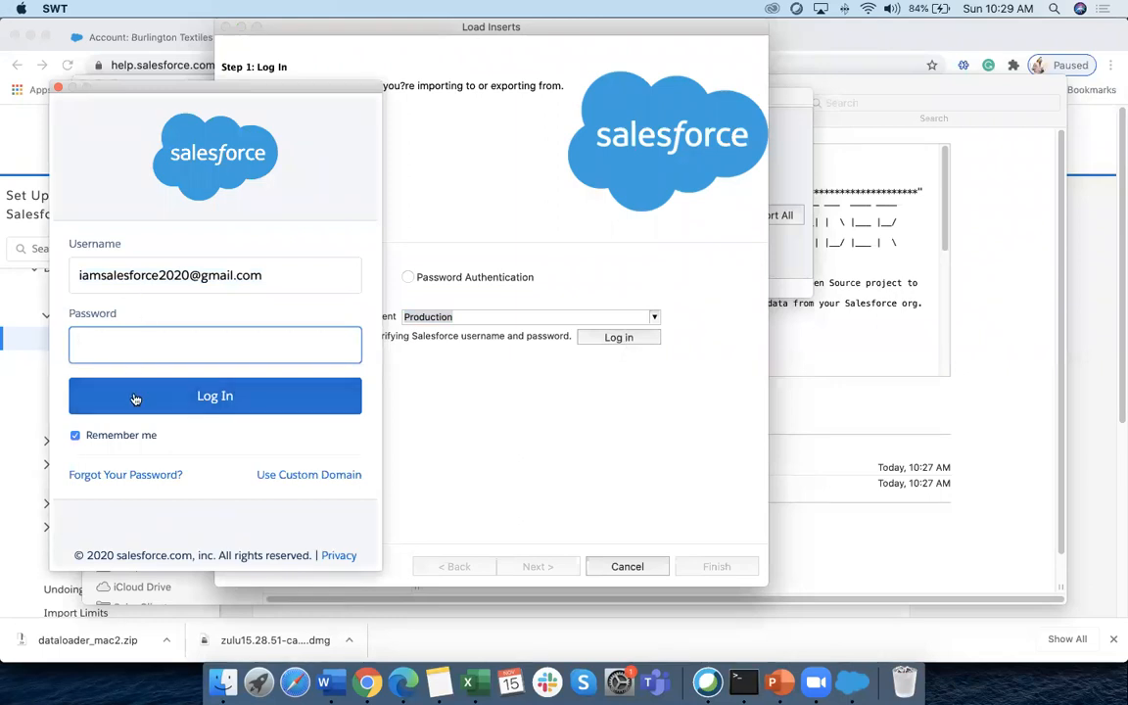
# Sign in to Salesforce with the account password copied from Notes
pyautogui.click(438, 682)
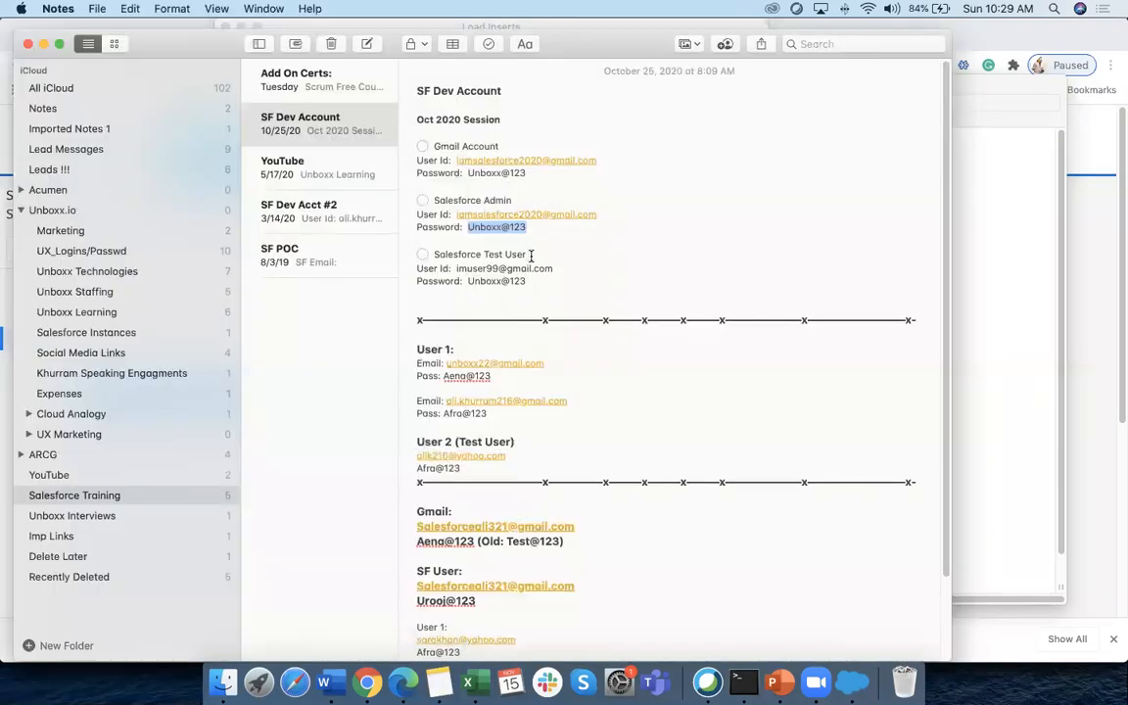
pyautogui.click(224, 683)
pyautogui.click(439, 682)
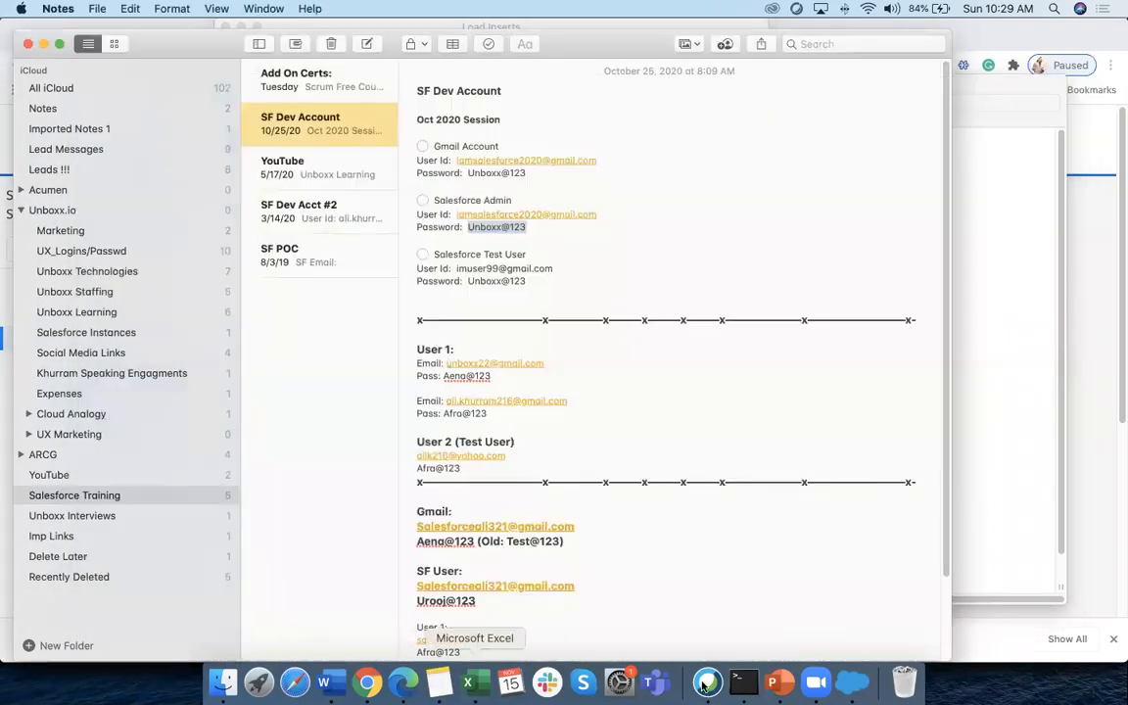
pyautogui.click(852, 682)
pyautogui.click(184, 350)
pyautogui.press('super+v')
pyautogui.click(204, 391)
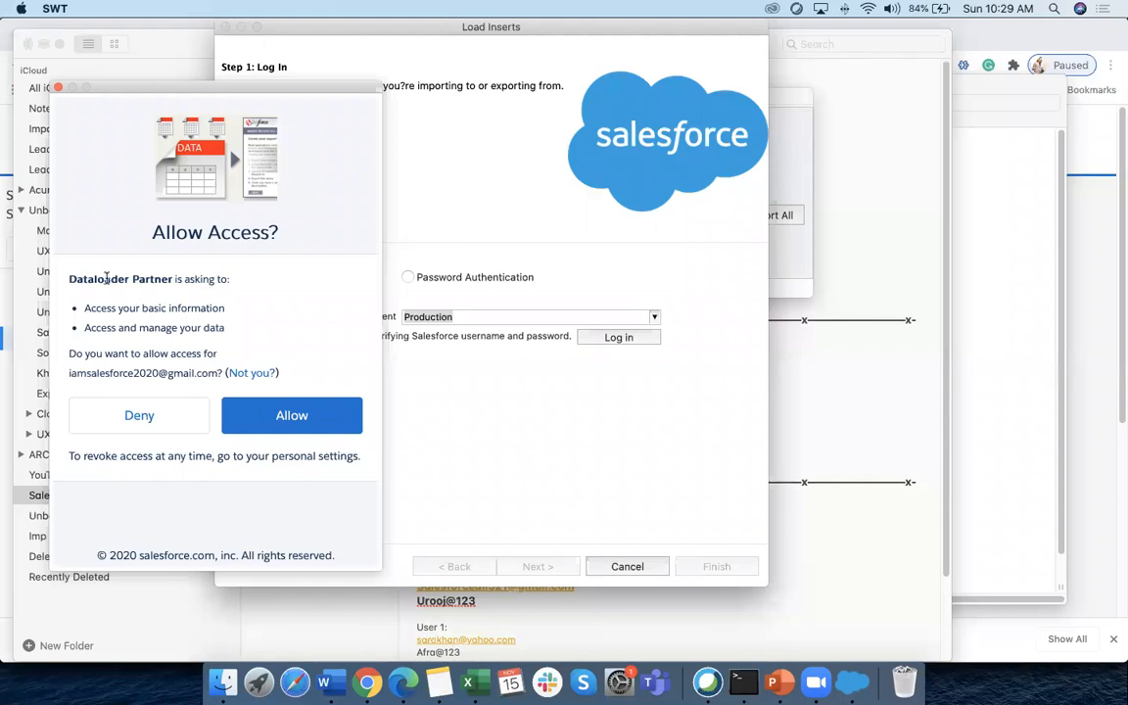
# Allow Data Loader access to the org and continue past the login step
pyautogui.moveTo(108, 308); pyautogui.dragTo(284, 365)
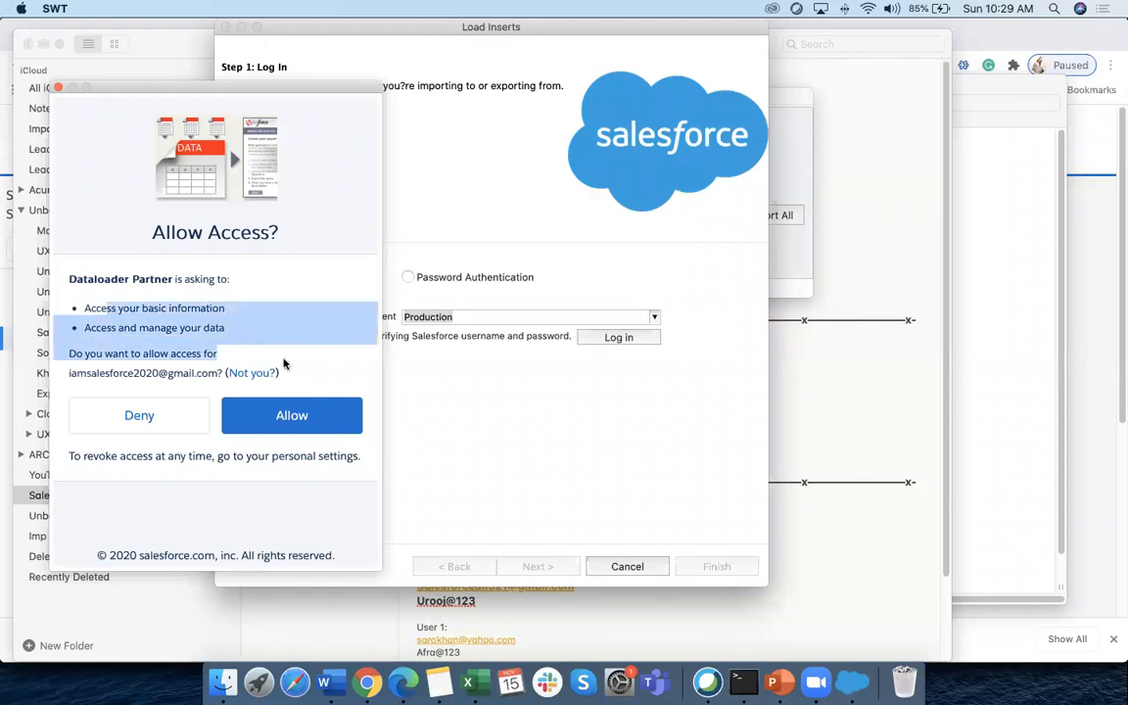
pyautogui.click(318, 420)
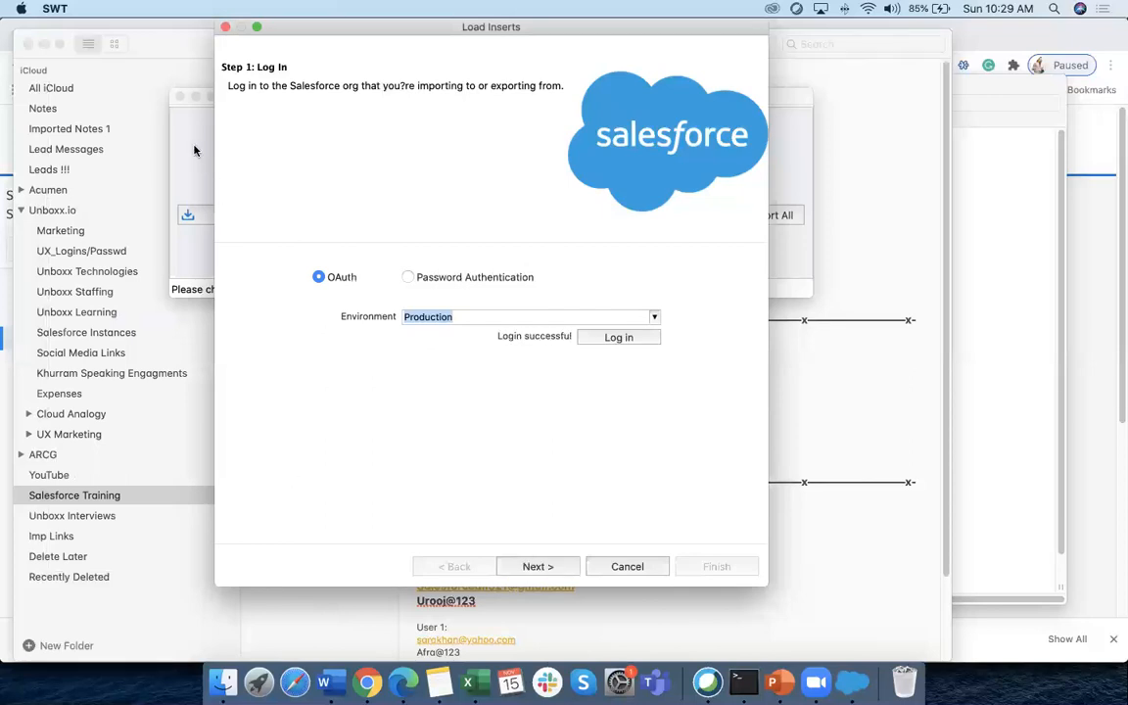
pyautogui.click(539, 566)
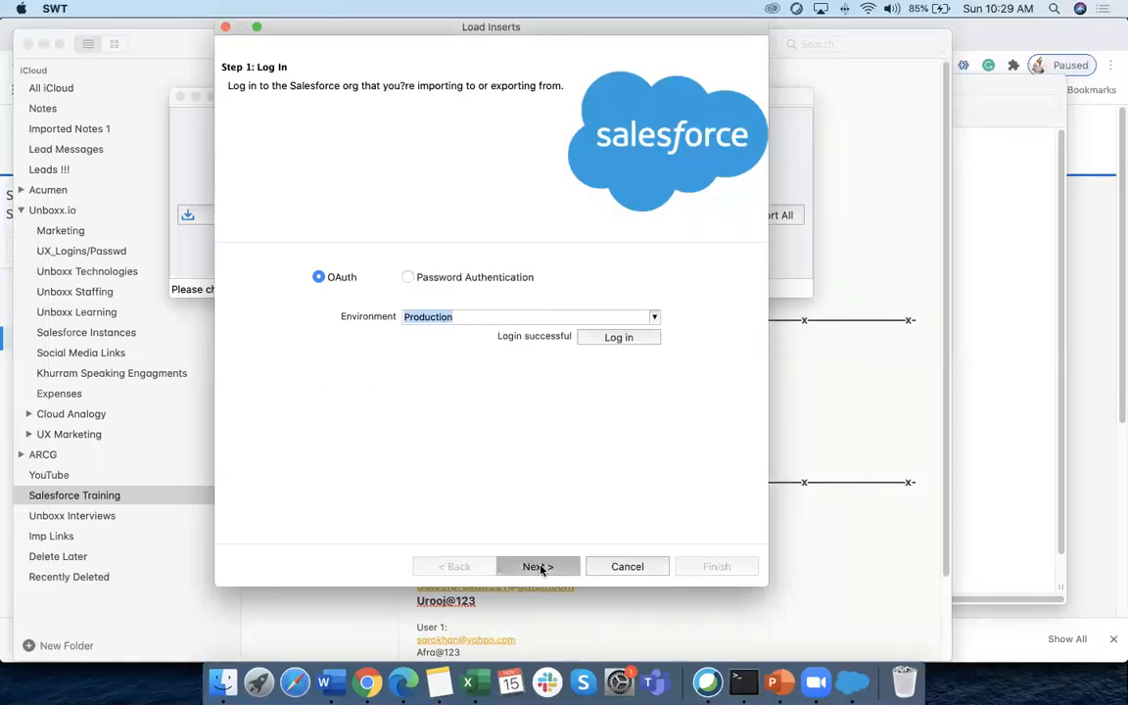
# Browse the insert object list (Unboxx Property, Unboxx Offer, Test Object), ending on Subject
pyautogui.moveTo(401, 26); pyautogui.dragTo(205, 27)
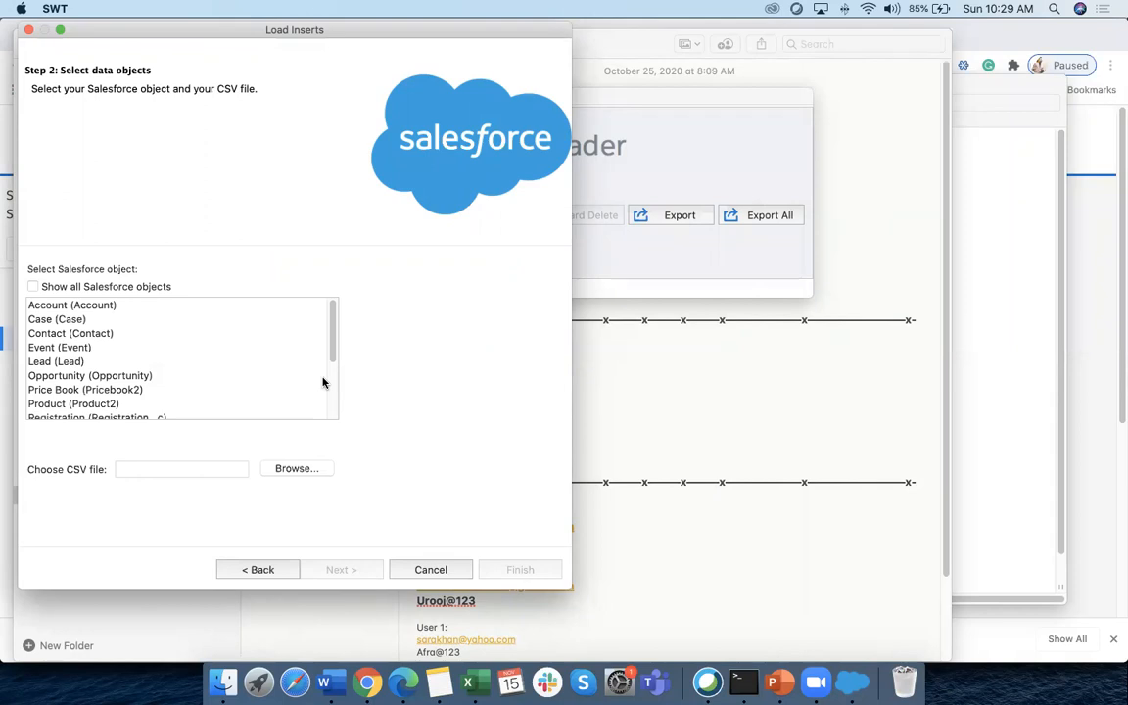
pyautogui.moveTo(333, 345); pyautogui.dragTo(330, 416)
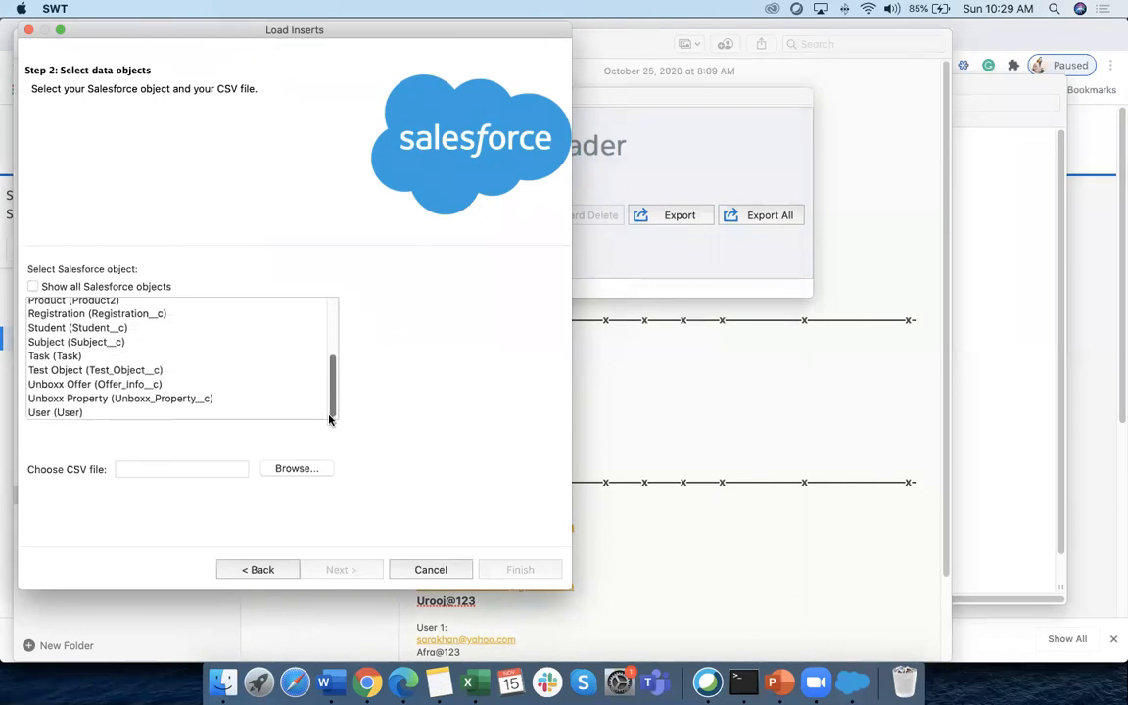
pyautogui.click(82, 400)
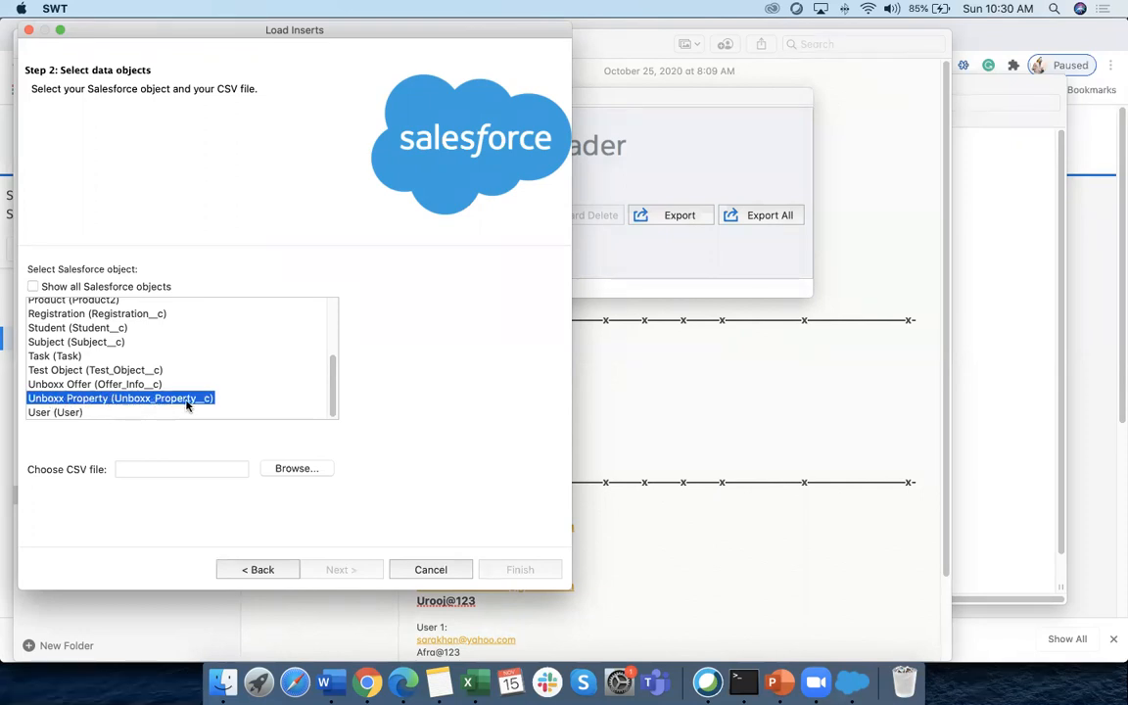
pyautogui.click(96, 387)
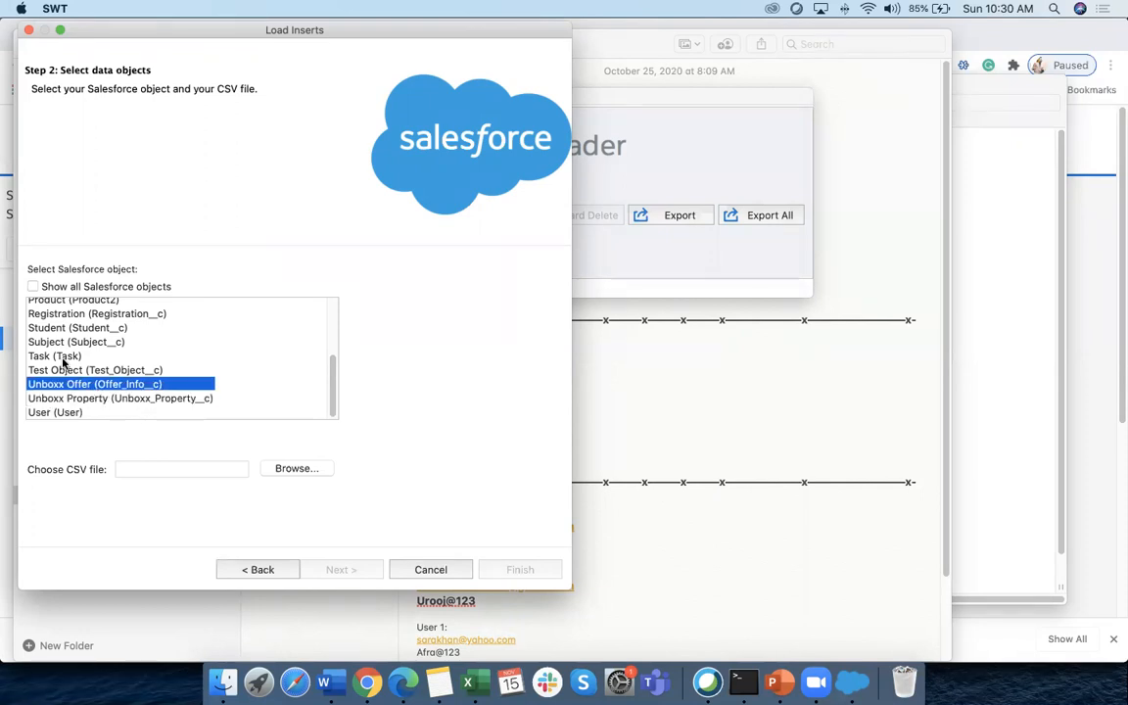
pyautogui.click(60, 371)
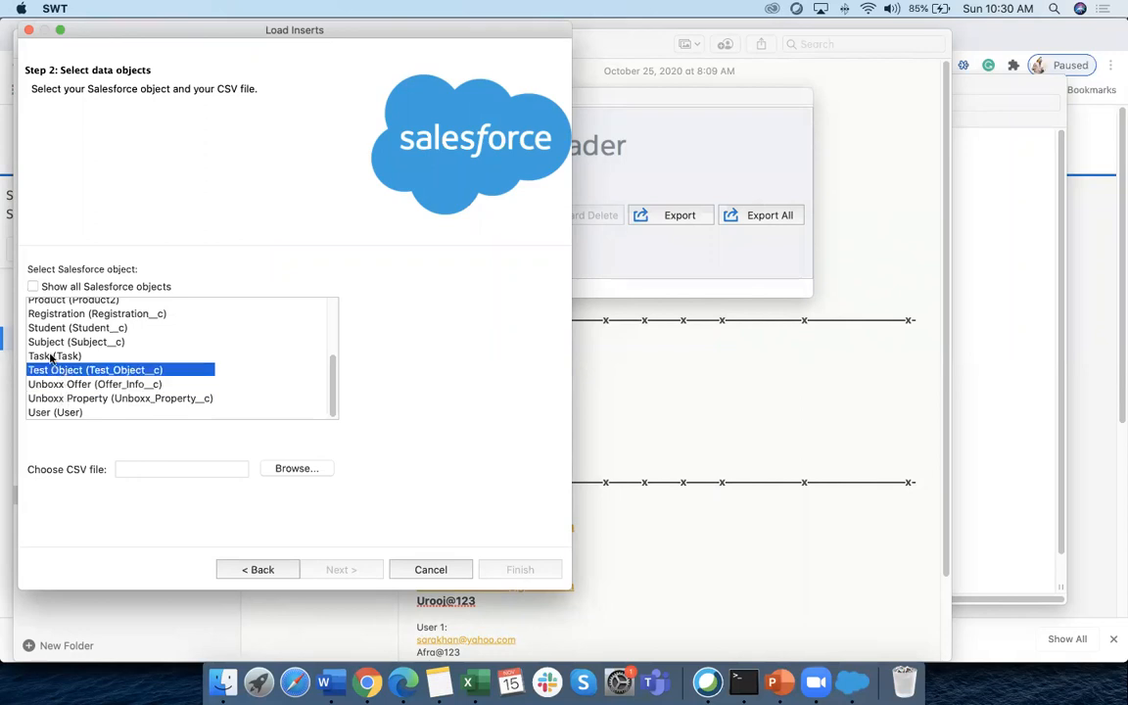
pyautogui.scroll(1, 73, 356)
pyautogui.click(73, 360)
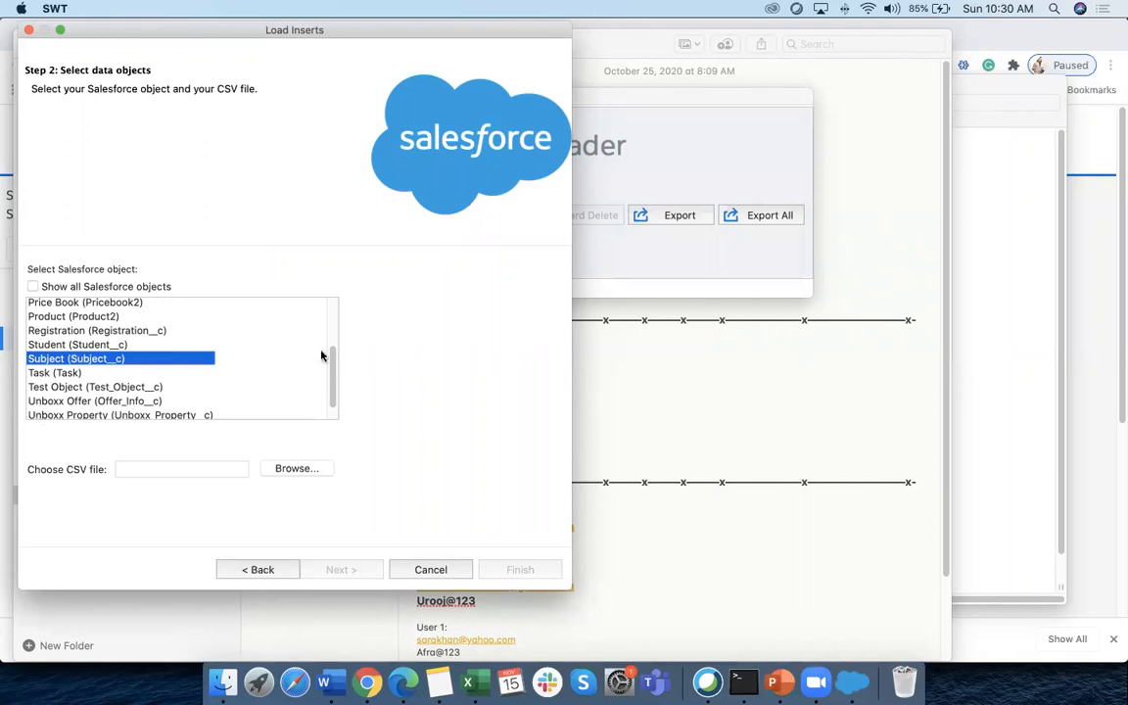
pyautogui.moveTo(333, 364); pyautogui.dragTo(331, 293)
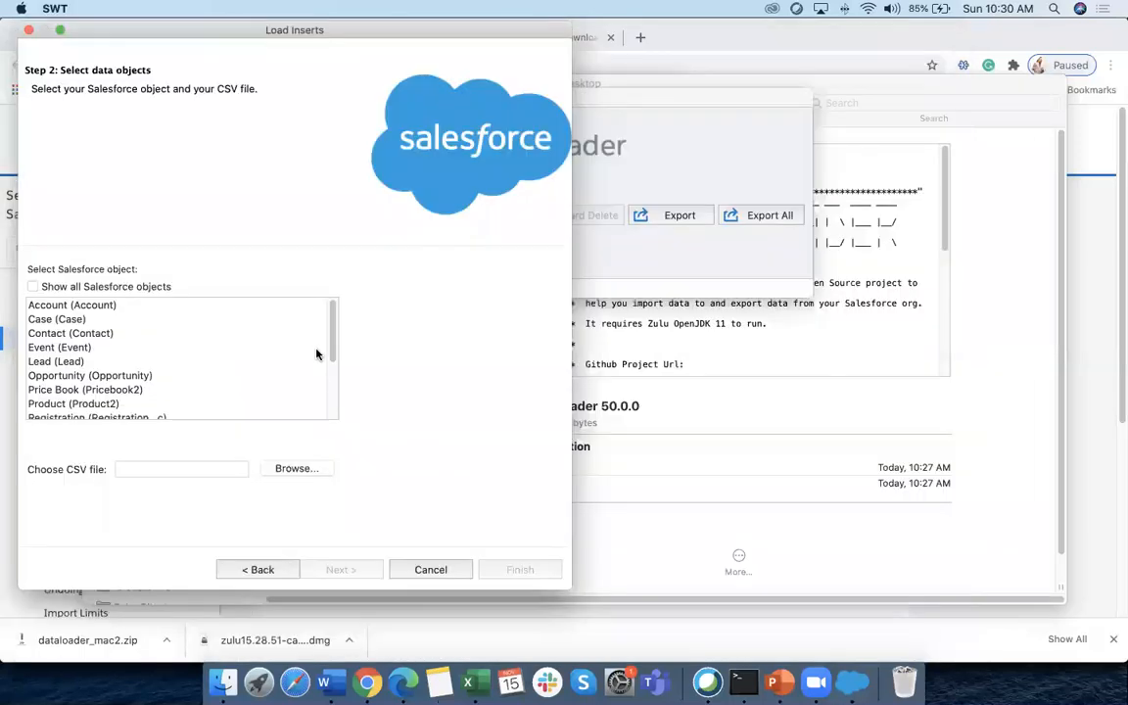
pyautogui.moveTo(331, 334); pyautogui.dragTo(335, 415)
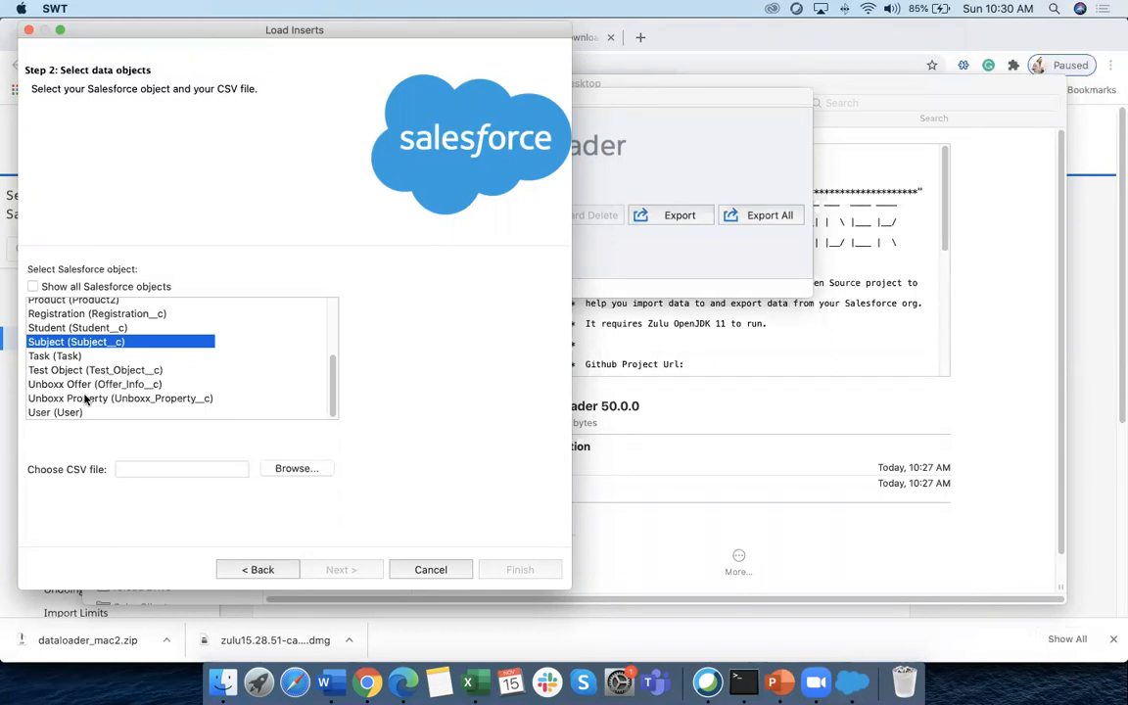
# Select Unboxx Property (Unboxx_Property__c) as the insert object, then bring Finder's Desktop forward
pyautogui.click(94, 399)
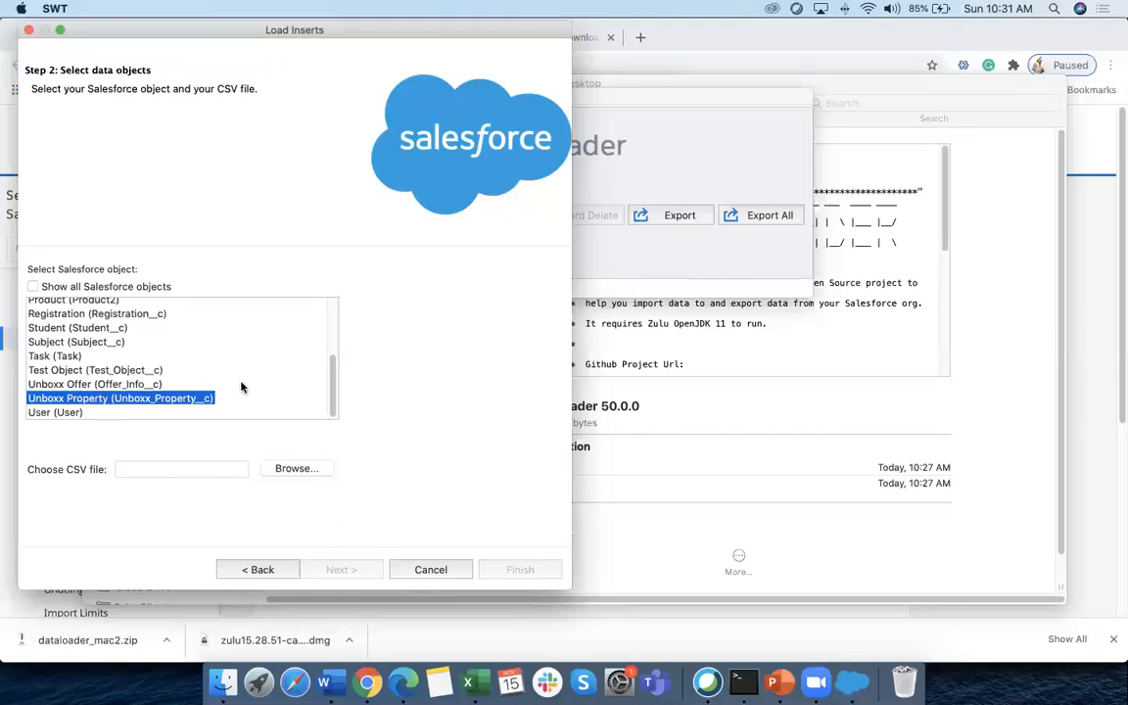
pyautogui.scroll(2, 242, 388)
pyautogui.scroll(-2, 241, 388)
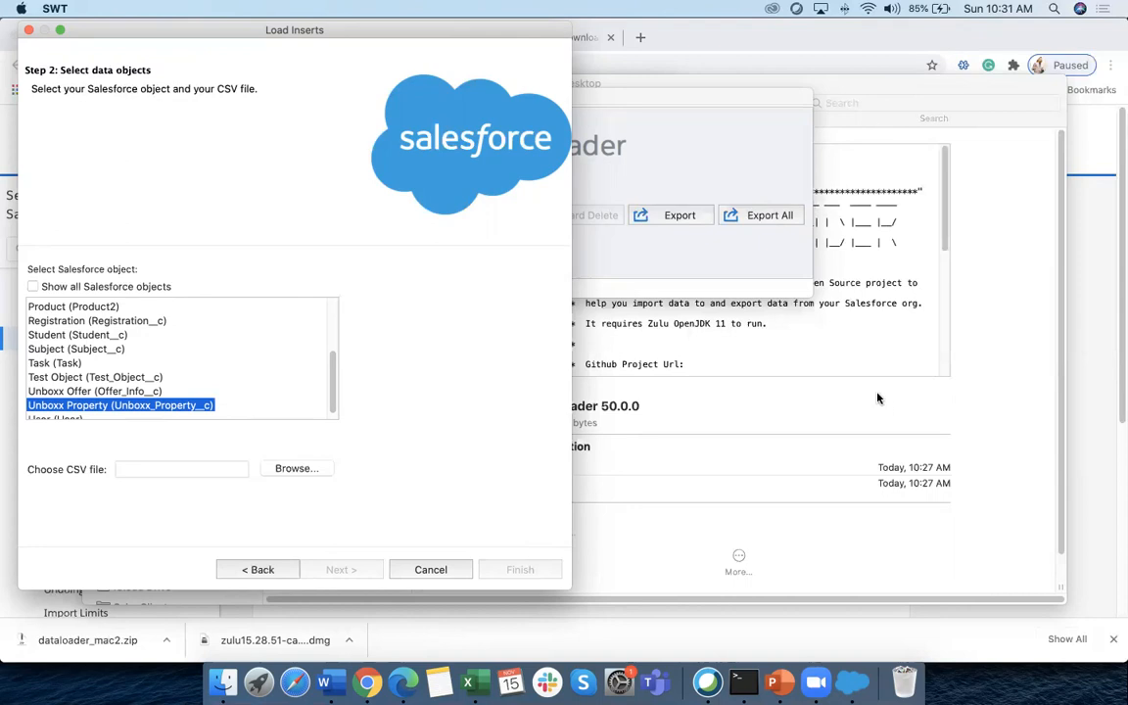
pyautogui.click(911, 547)
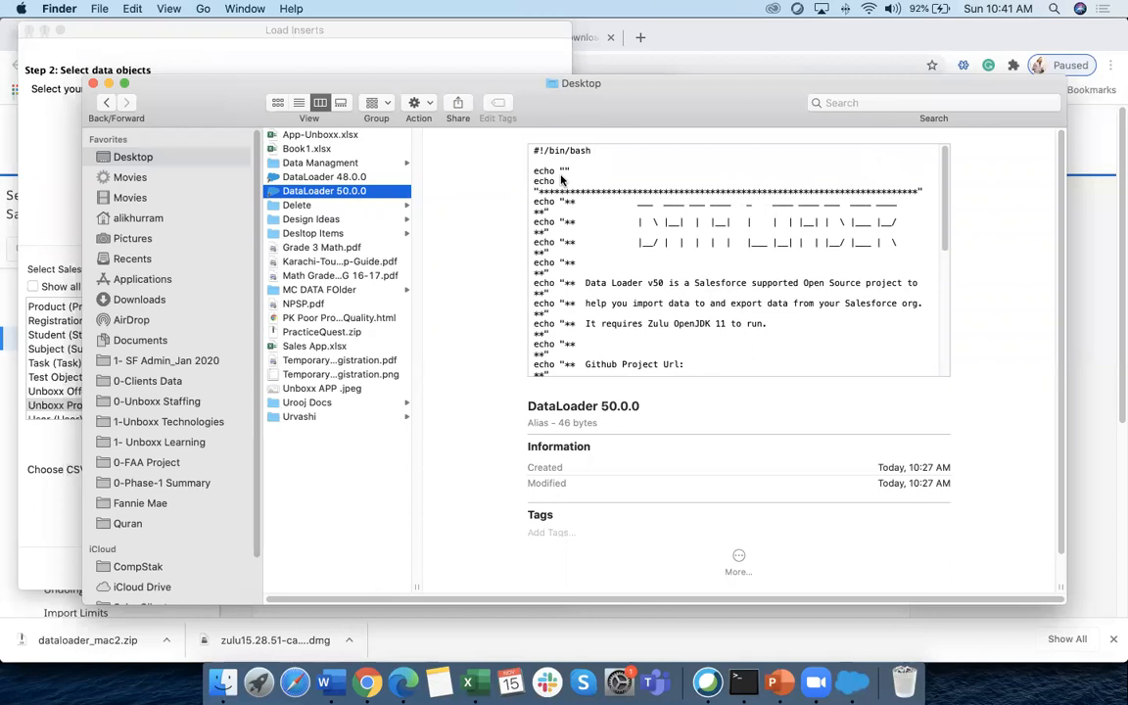
# Close the Finder Desktop window and cancel the Load Inserts wizard
pyautogui.click(93, 84)
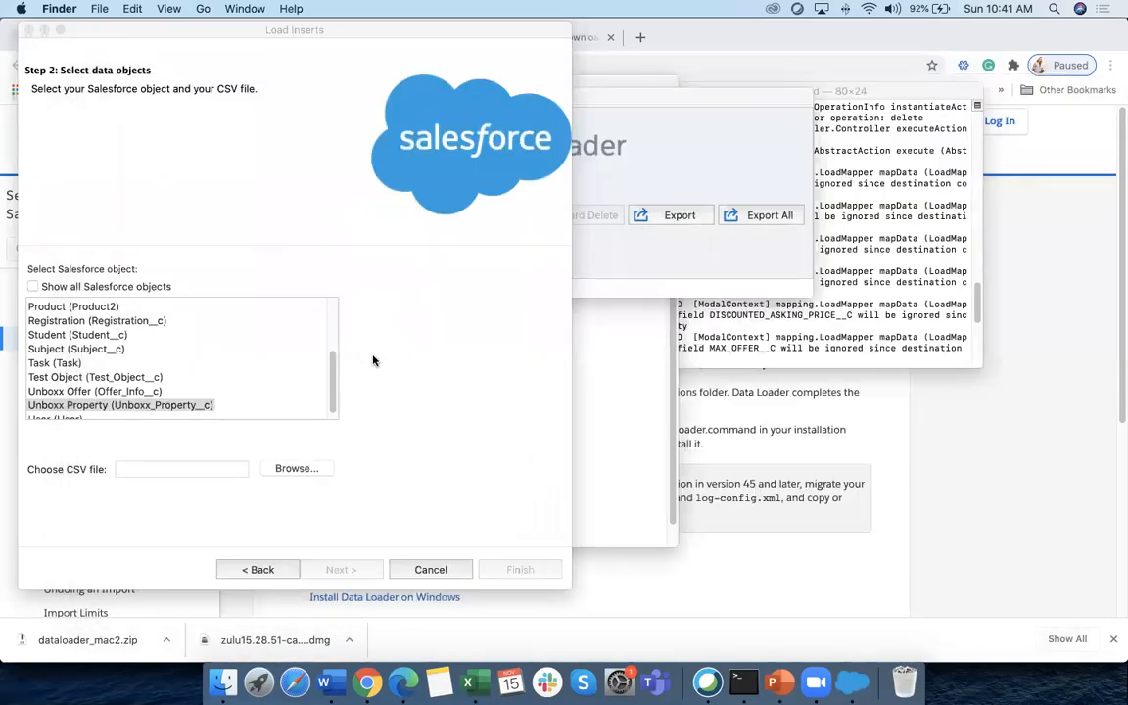
pyautogui.click(670, 153)
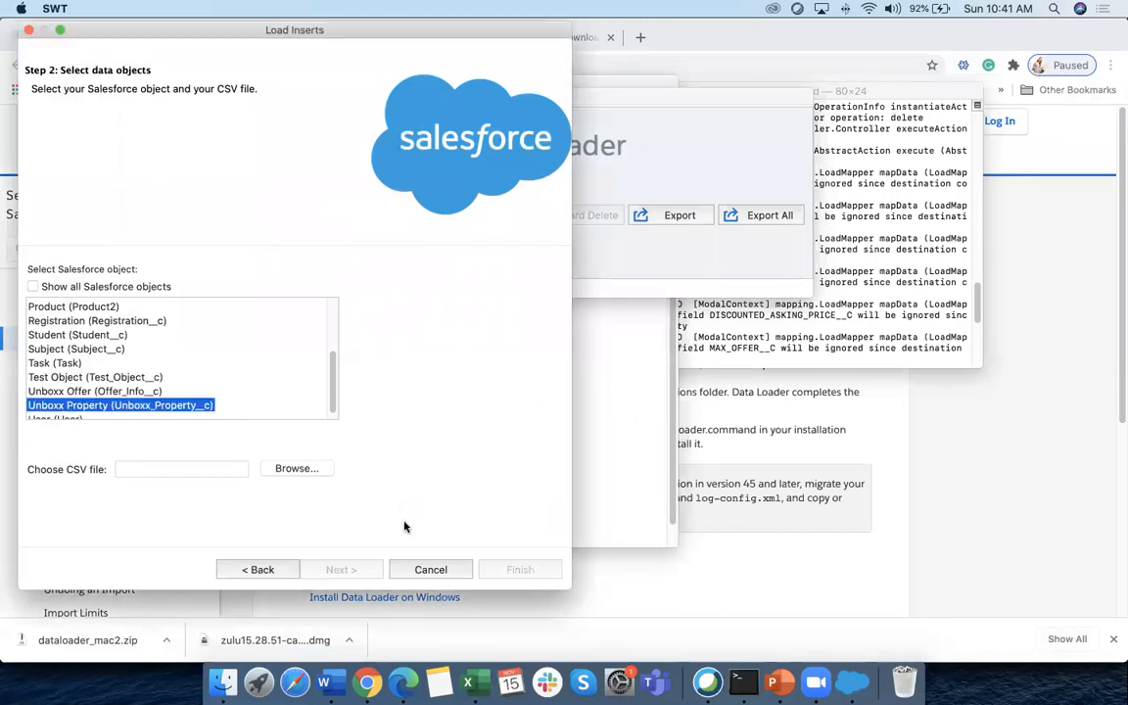
pyautogui.click(430, 570)
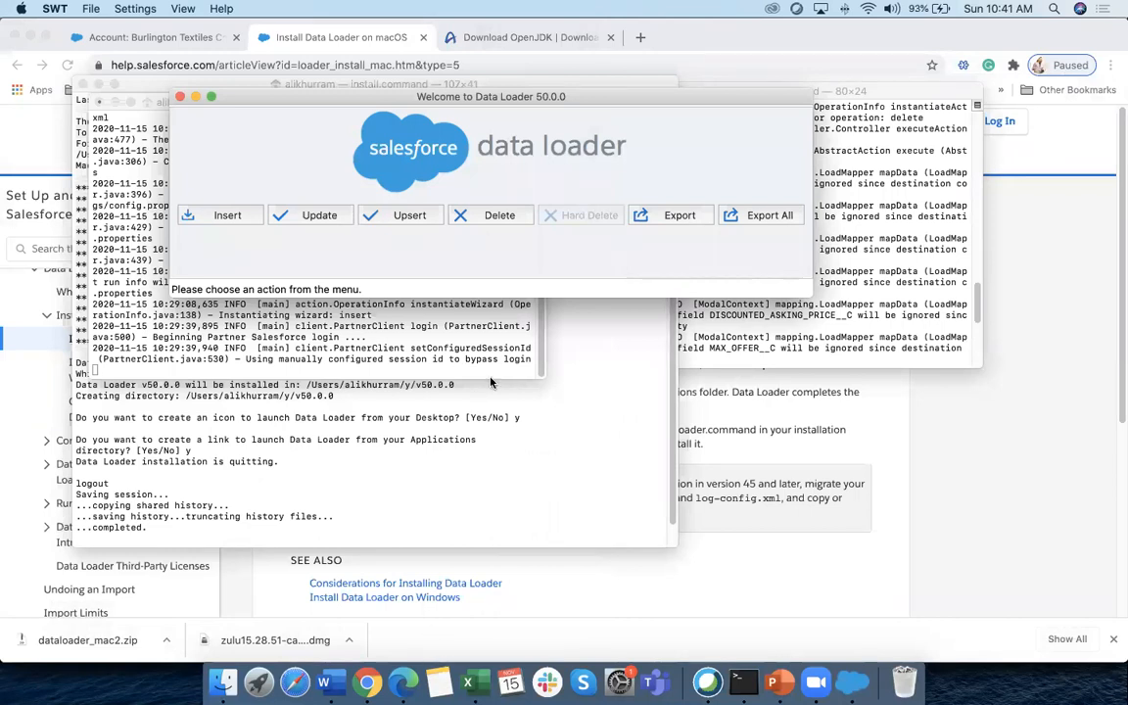
# In Chrome, close the Install Data Loader and OpenJDK tabs and switch to Lightning Experience
pyautogui.click(366, 682)
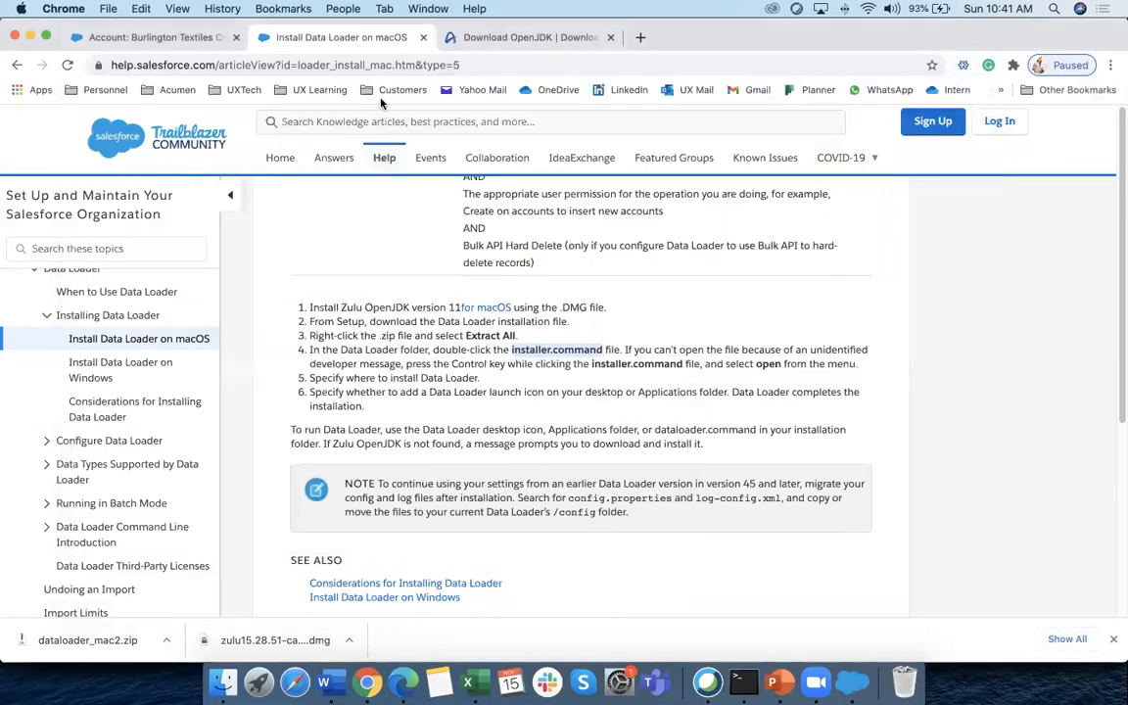
pyautogui.click(424, 38)
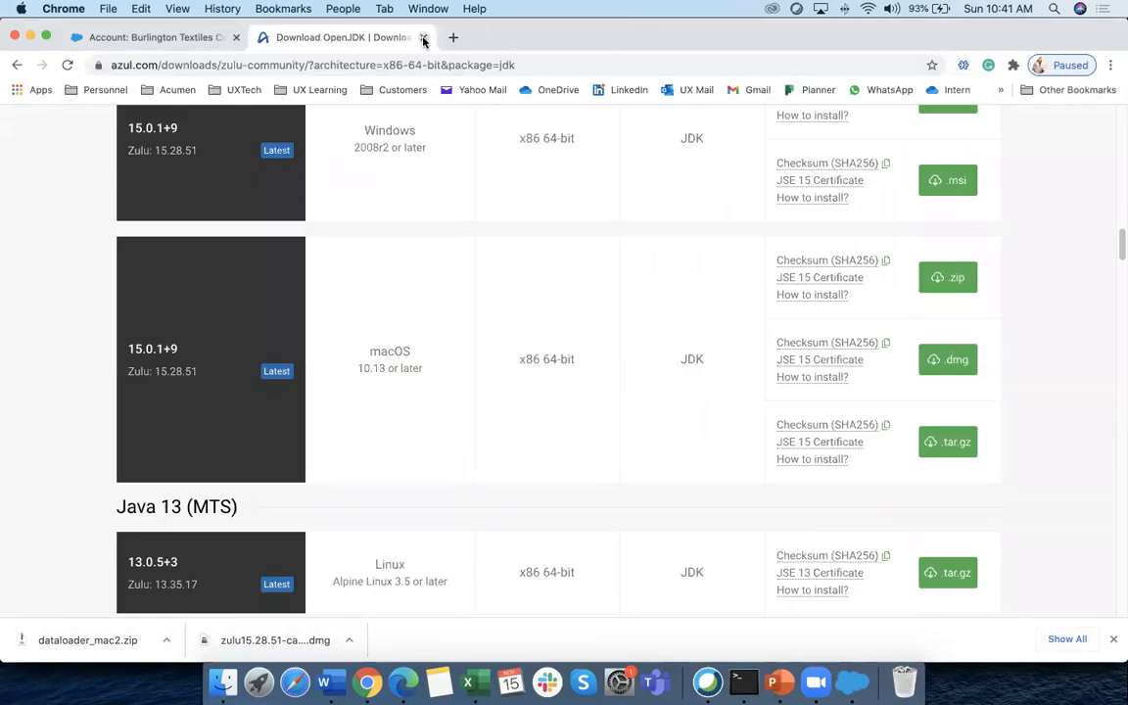
pyautogui.click(424, 37)
pyautogui.click(783, 135)
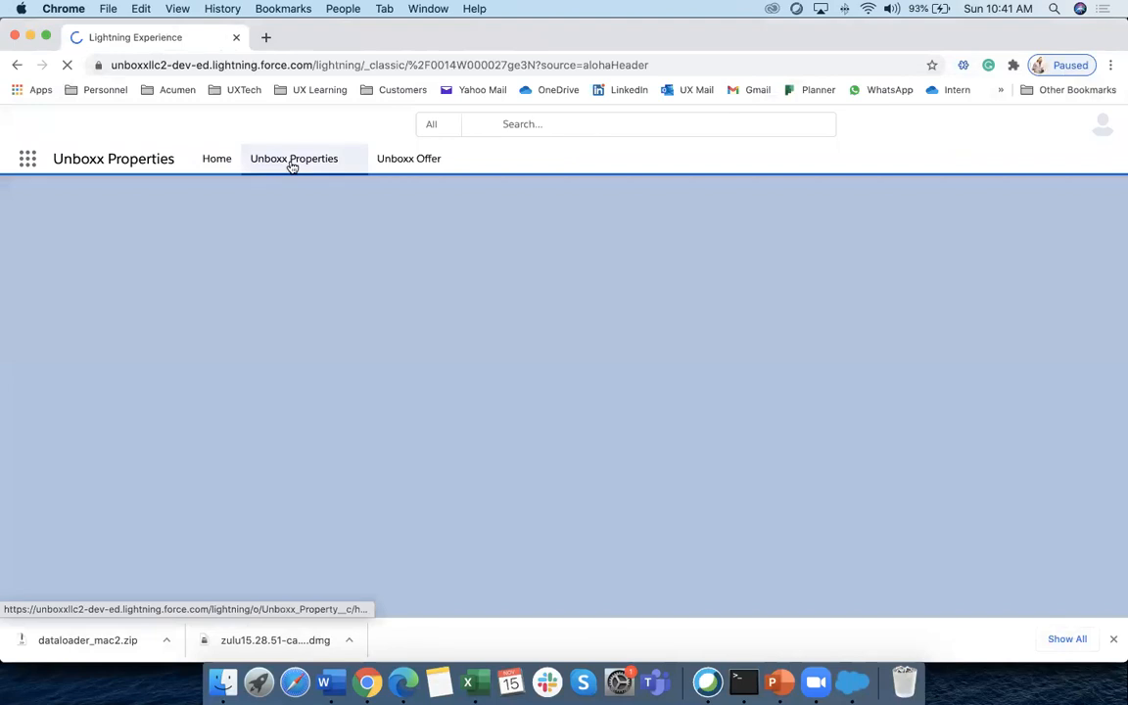
# Open Unboxx Properties, try the All list view, then switch back to My Custom View
pyautogui.click(291, 160)
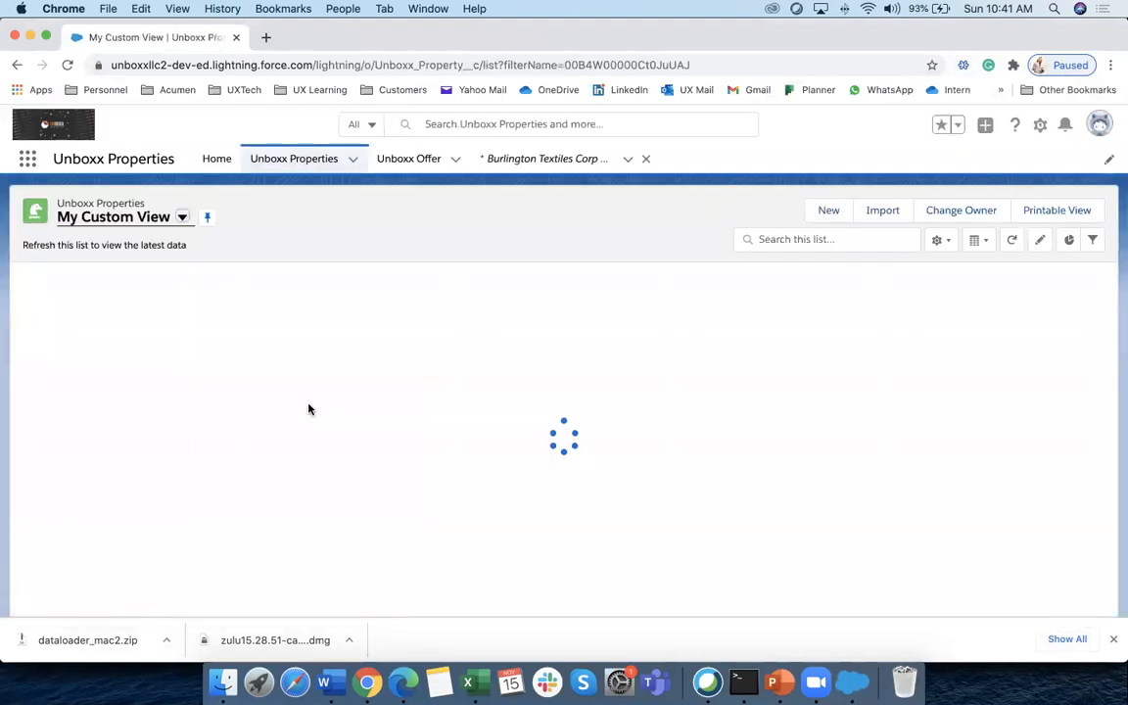
pyautogui.click(182, 218)
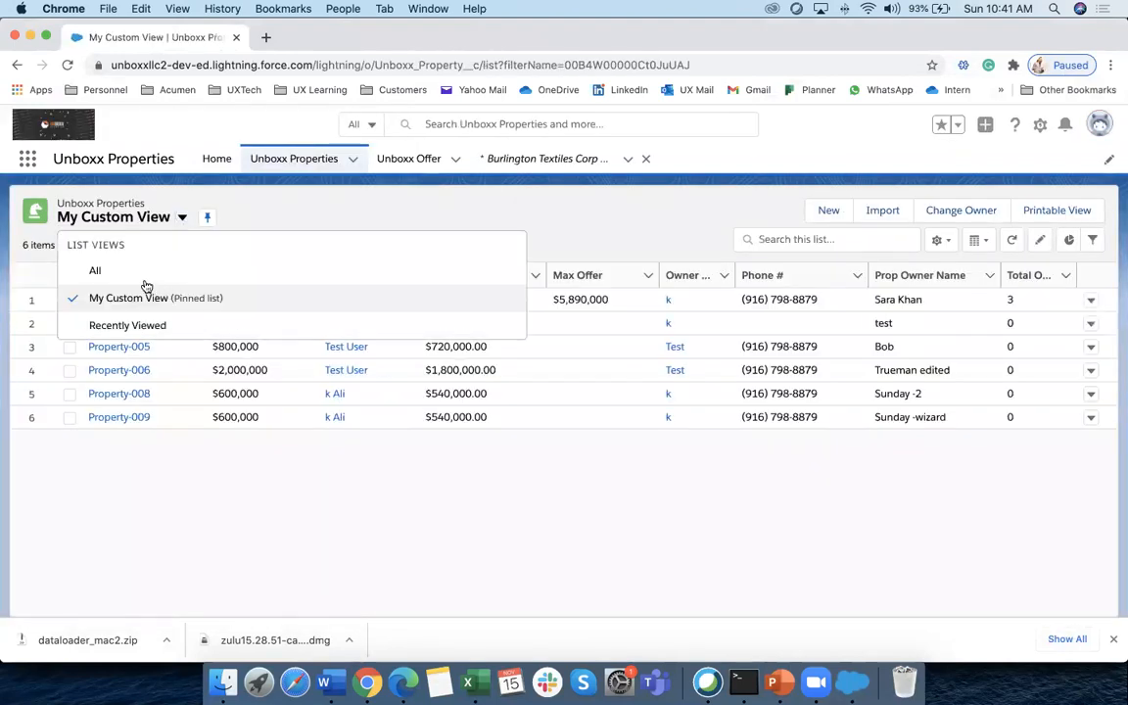
pyautogui.click(95, 271)
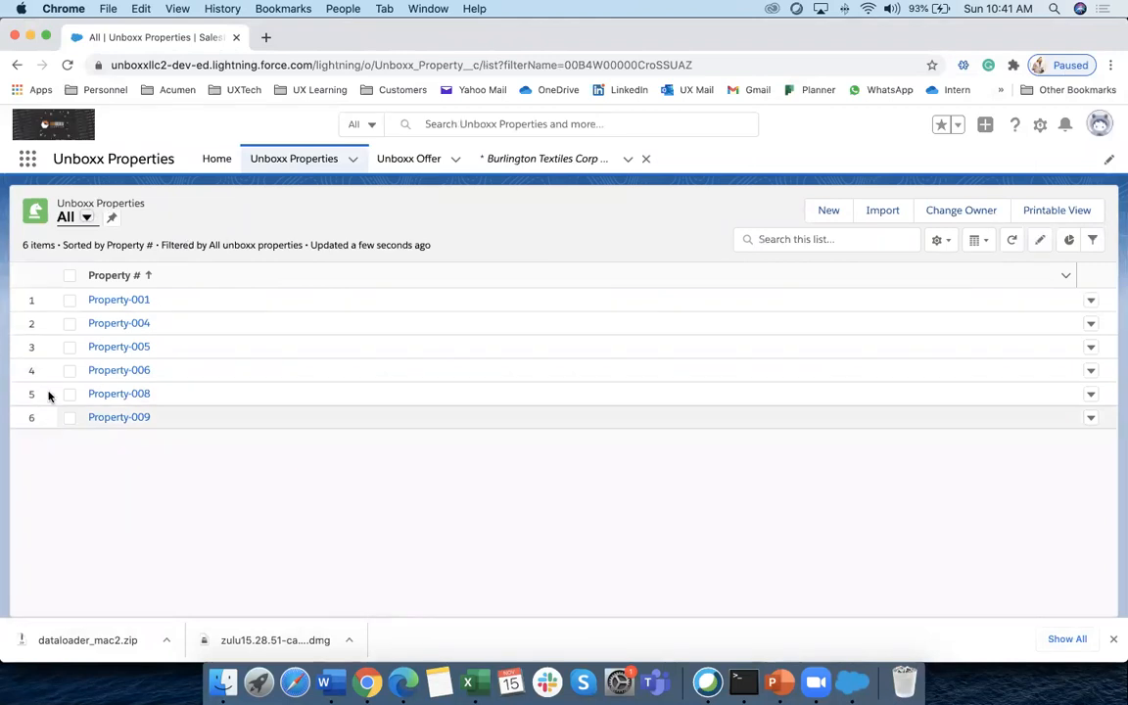
pyautogui.click(352, 161)
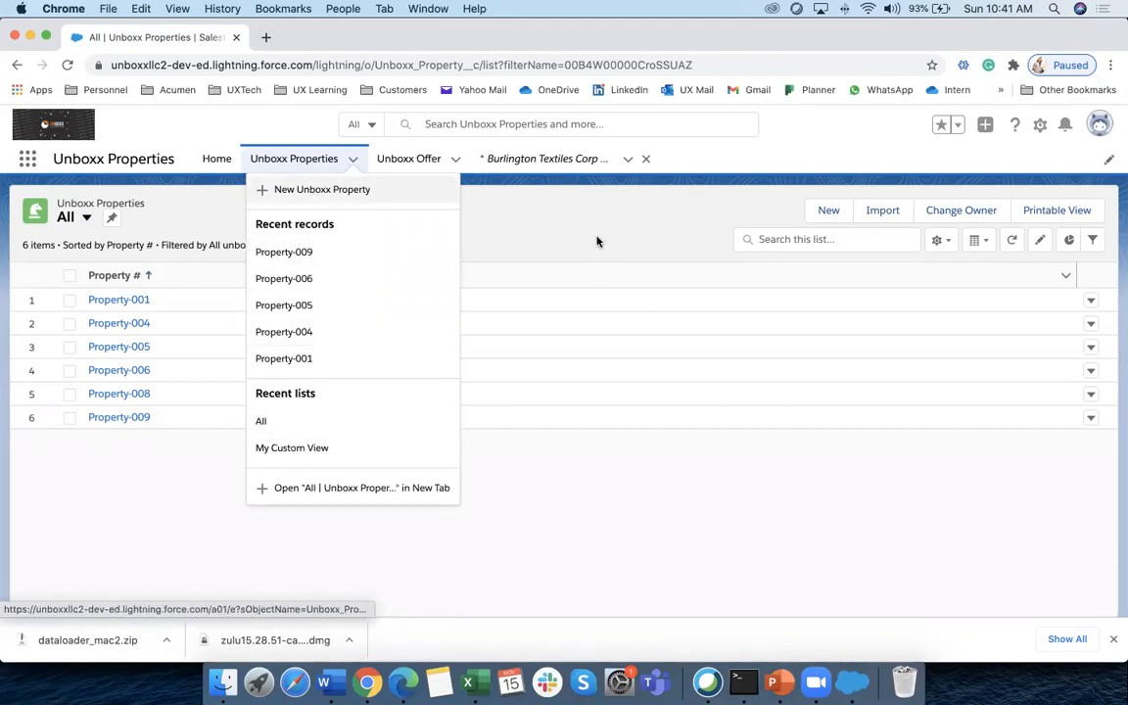
pyautogui.click(86, 217)
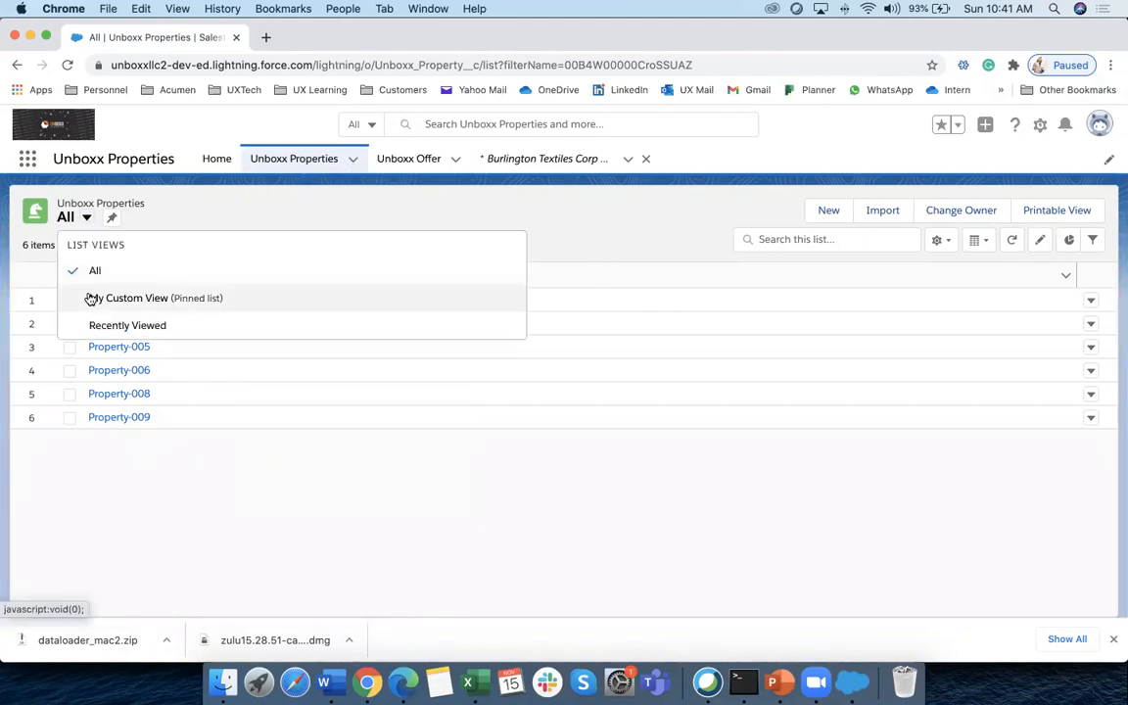
pyautogui.click(90, 299)
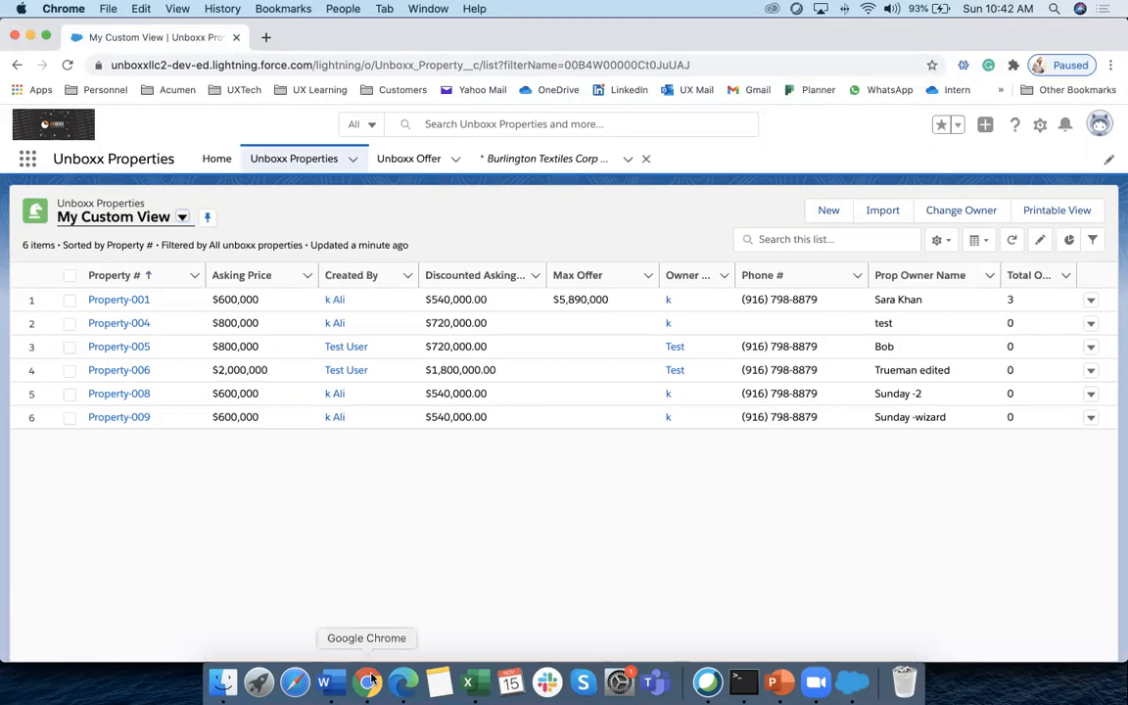
# Bring the Data Loader welcome window back in front of the Unboxx Properties list
pyautogui.click(708, 683)
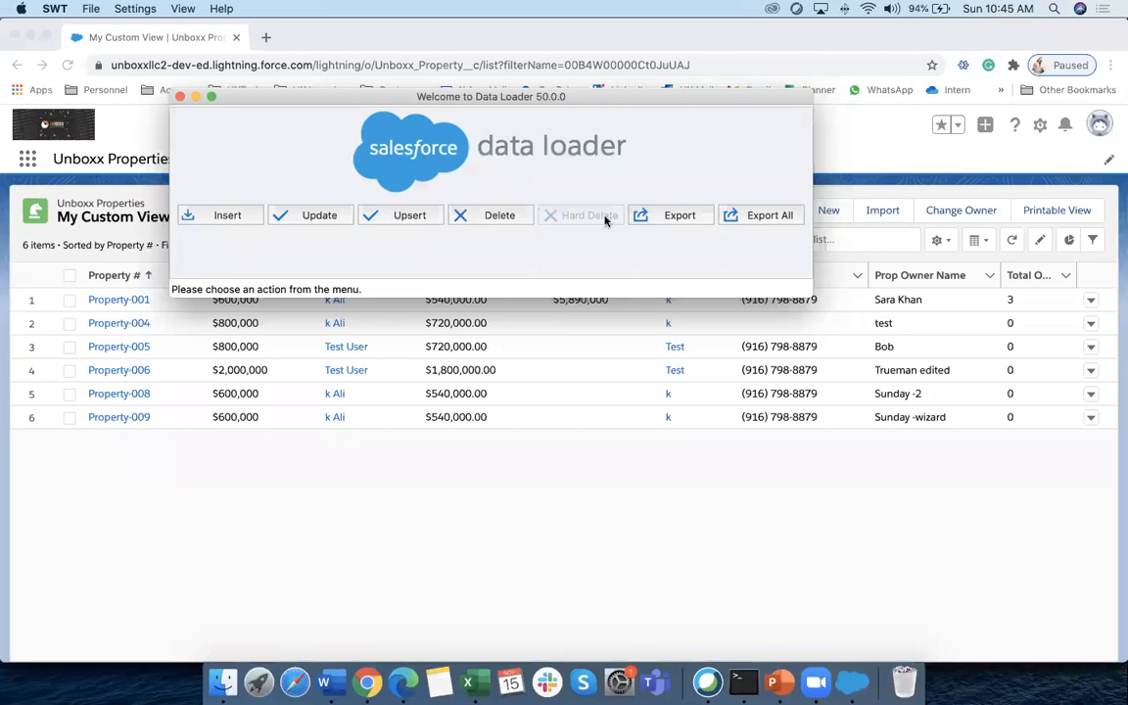
# Start an Export and choose Unboxx Property as the object to export
pyautogui.click(675, 217)
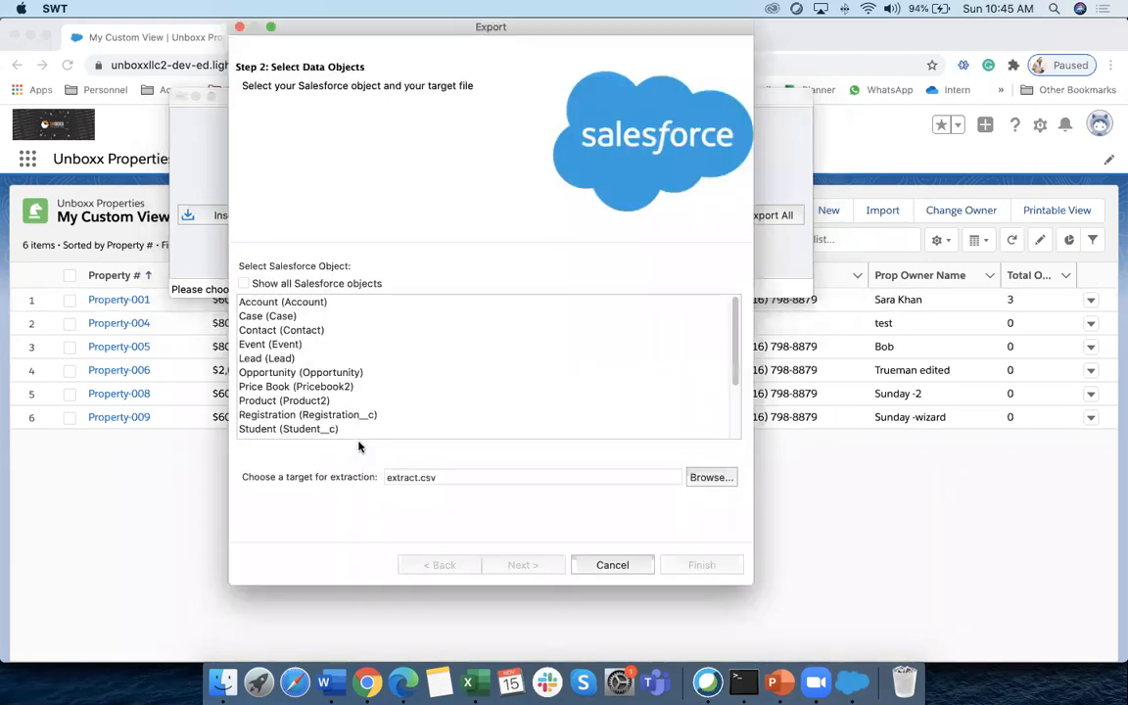
pyautogui.scroll(-5, 431, 423)
pyautogui.scroll(1, 392, 391)
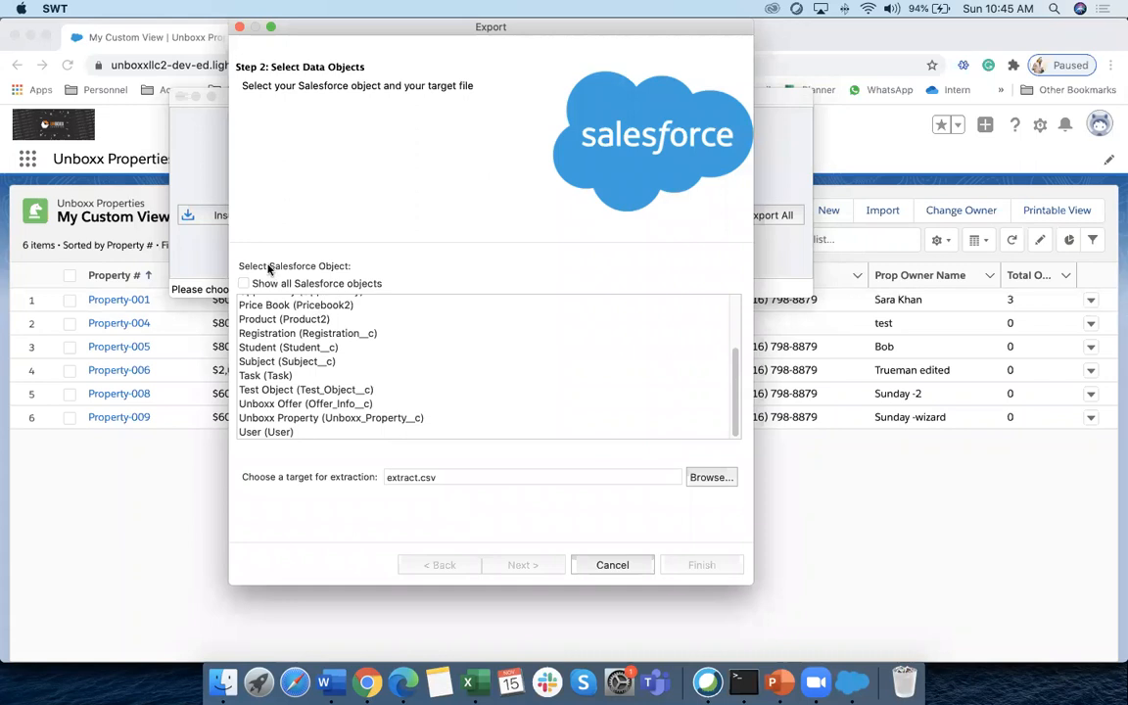
pyautogui.click(289, 418)
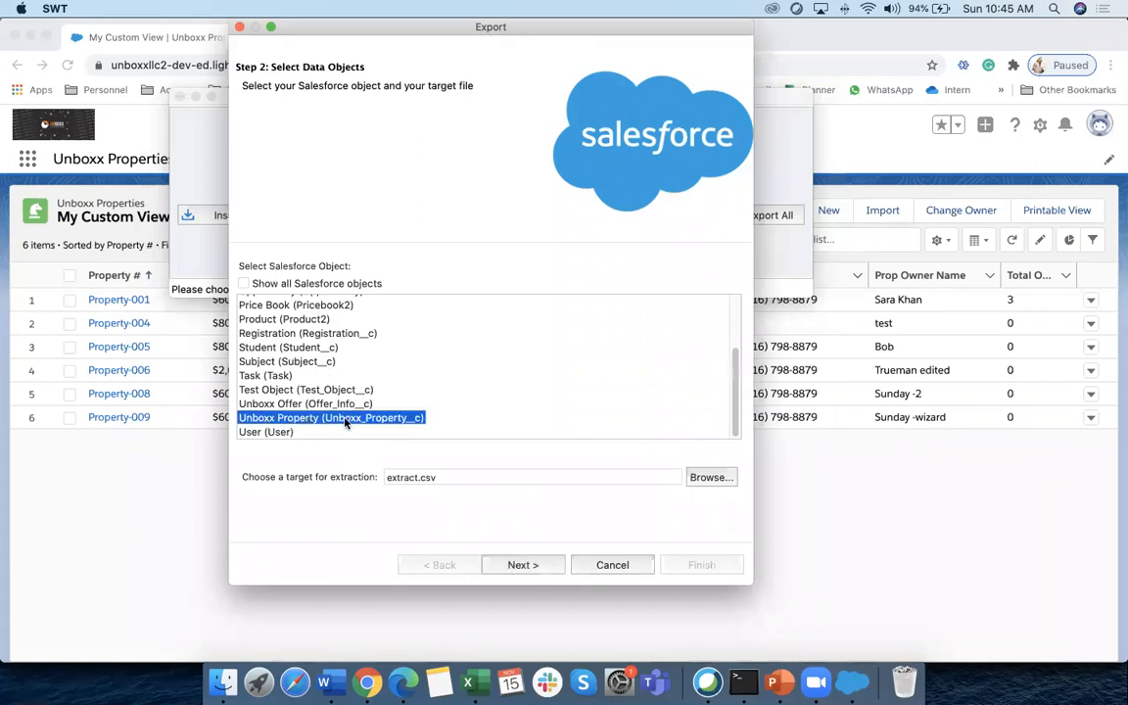
# Save the export target as extractsunday.csv in the Desktop's Data Managment folder
pyautogui.click(446, 477)
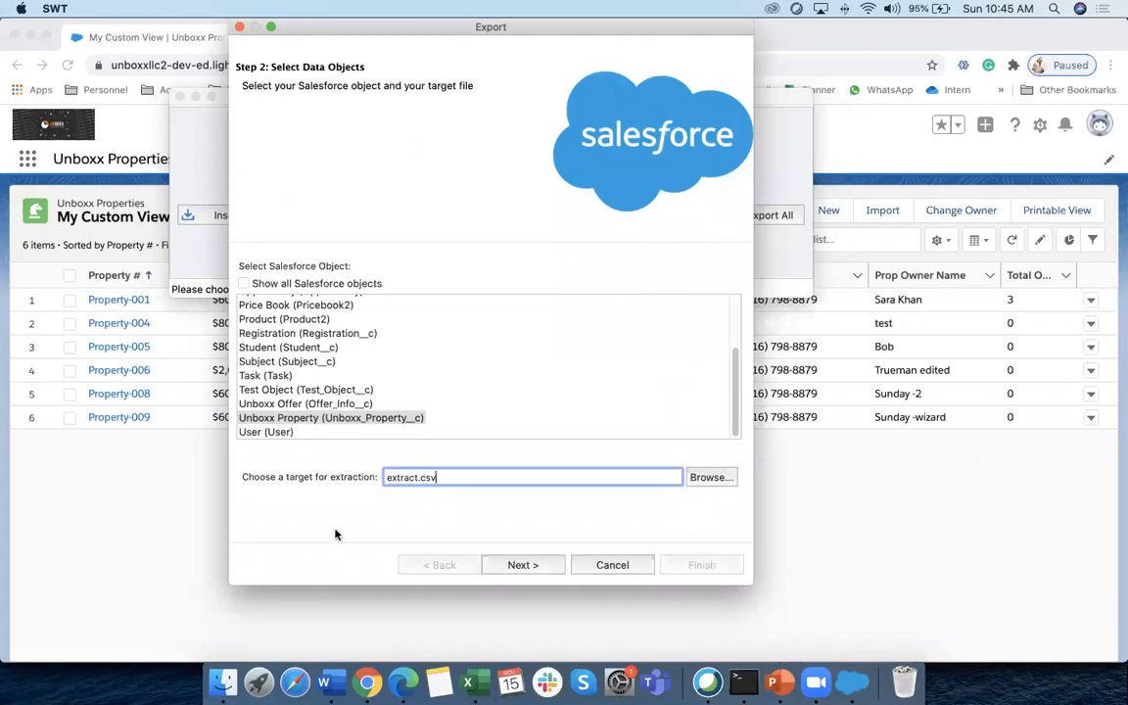
pyautogui.click(711, 477)
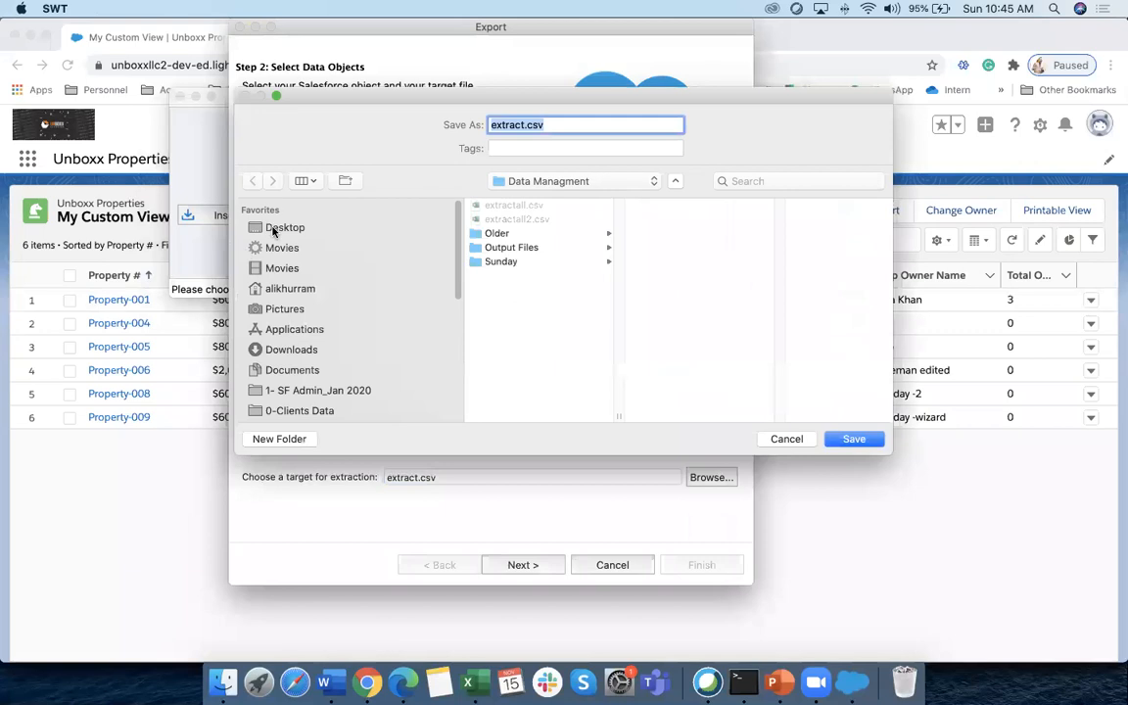
pyautogui.click(263, 227)
pyautogui.click(497, 234)
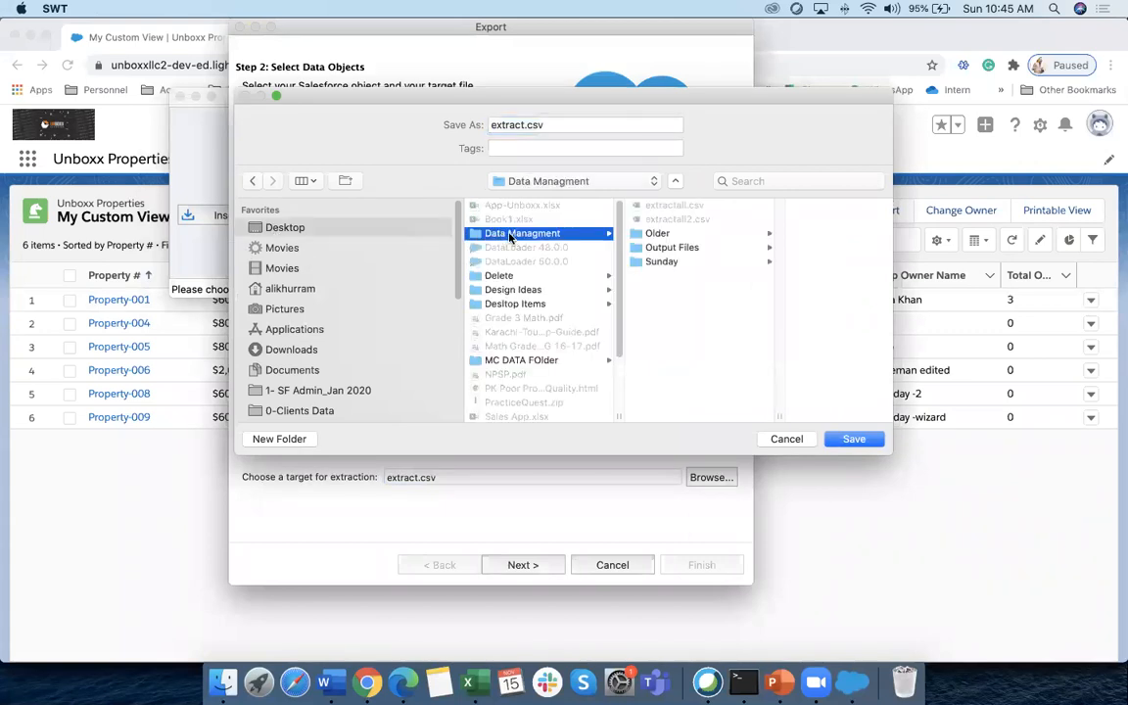
pyautogui.click(573, 125)
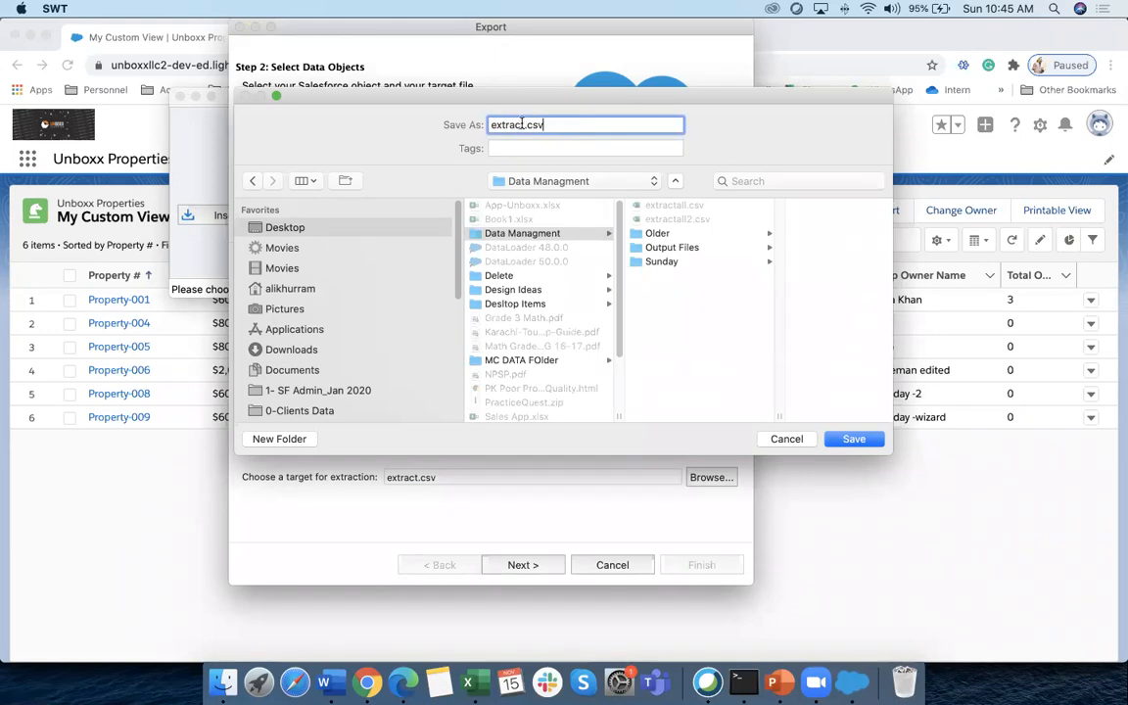
pyautogui.write('sunday')
pyautogui.click(854, 438)
pyautogui.click(527, 568)
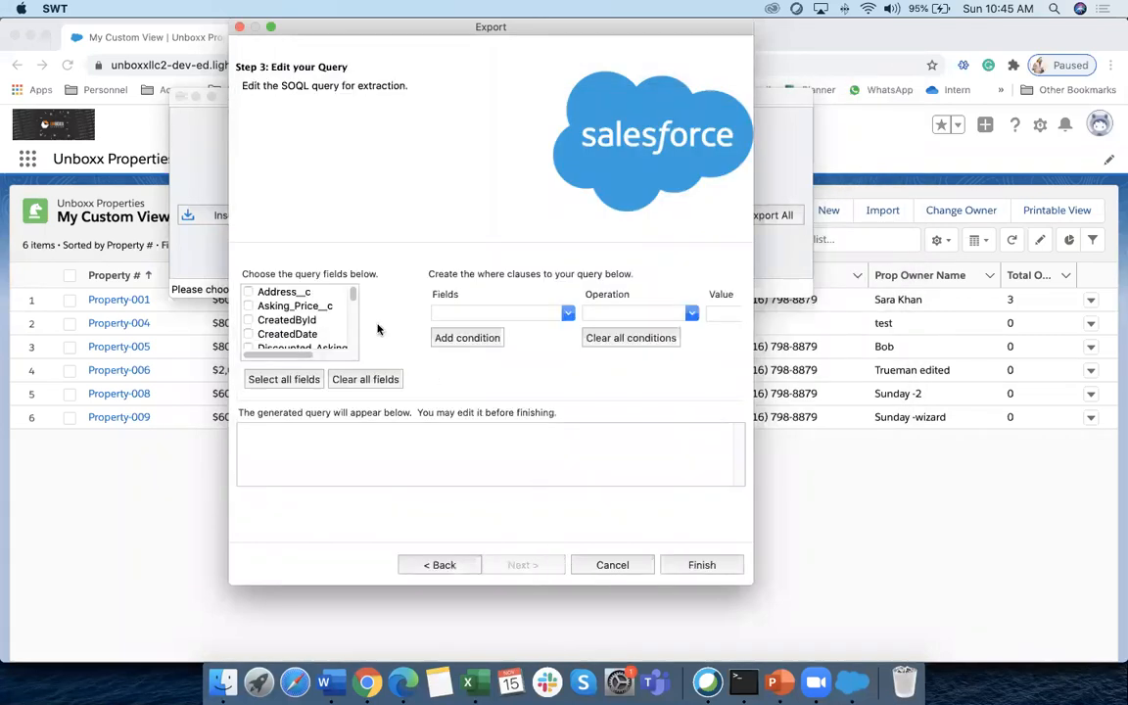
# Clear all fields from the Unboxx_Property__c export query
pyautogui.moveTo(352, 296)
pyautogui.mouseDown()
pyautogui.moveTo(352, 336)
pyautogui.moveTo(352, 294)
pyautogui.mouseUp()
pyautogui.hscroll(2, 325, 333)
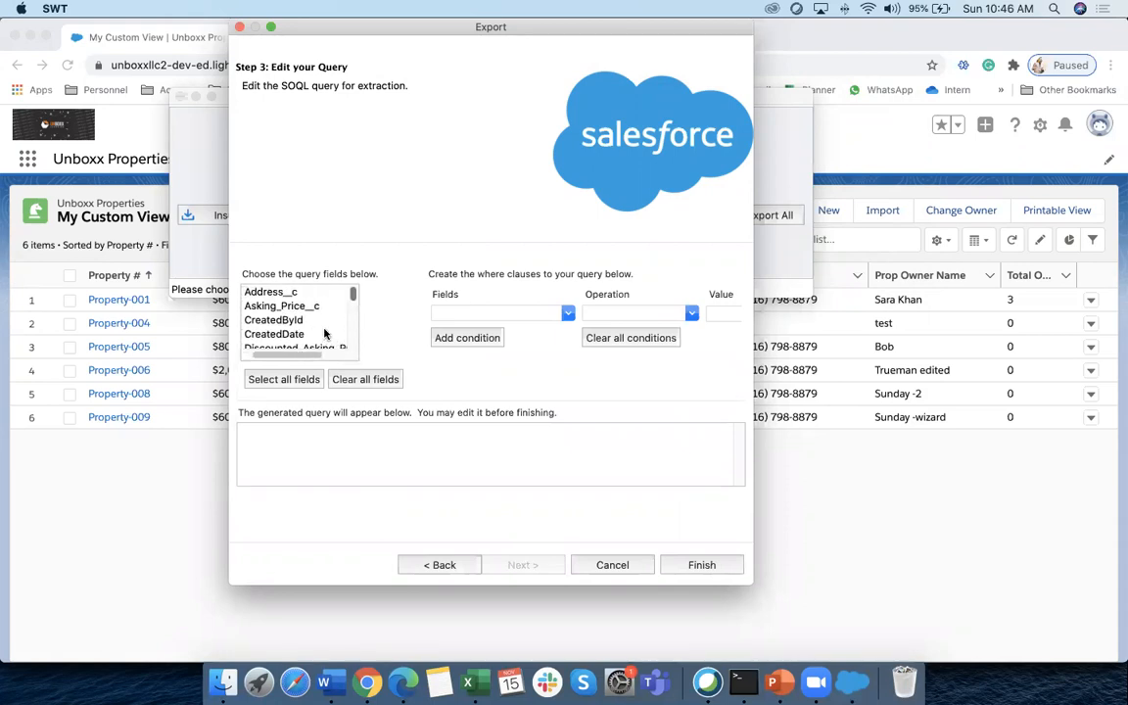
pyautogui.click(285, 380)
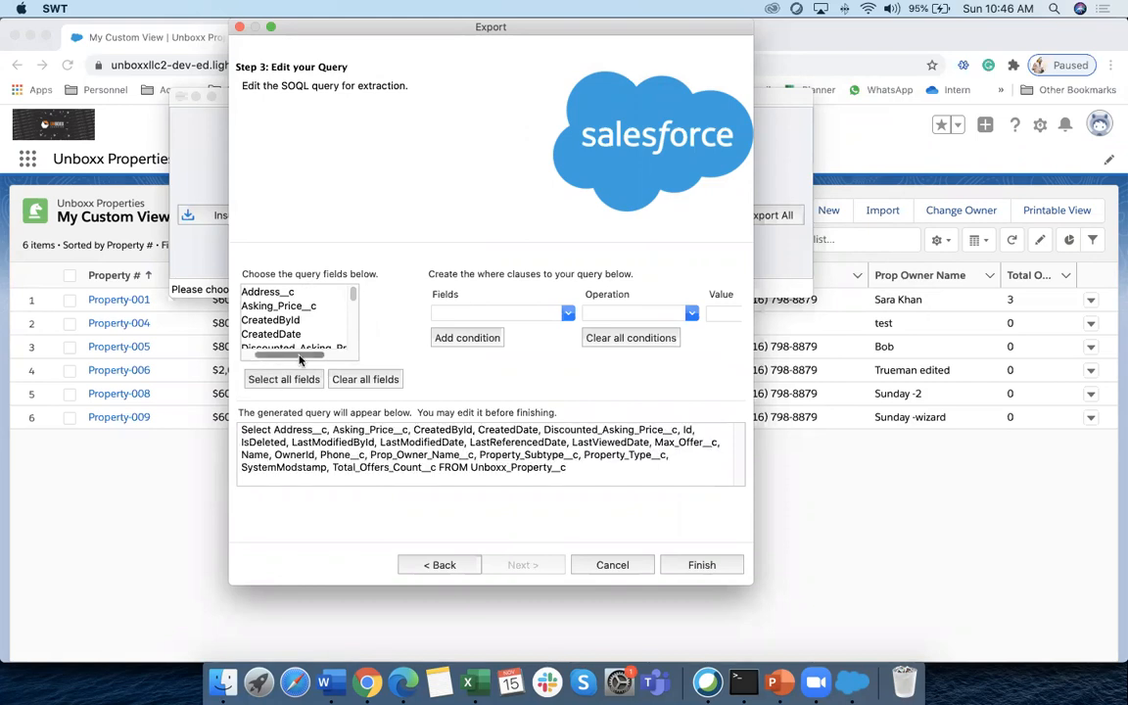
pyautogui.hscroll(-2, 265, 323)
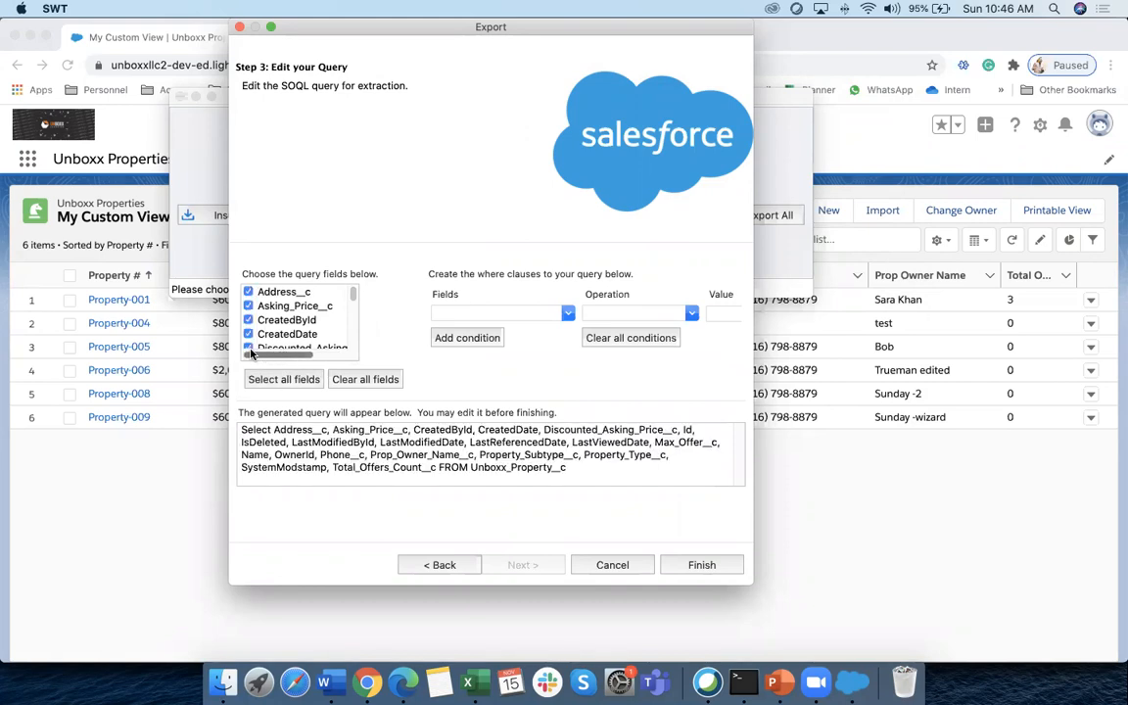
pyautogui.click(365, 378)
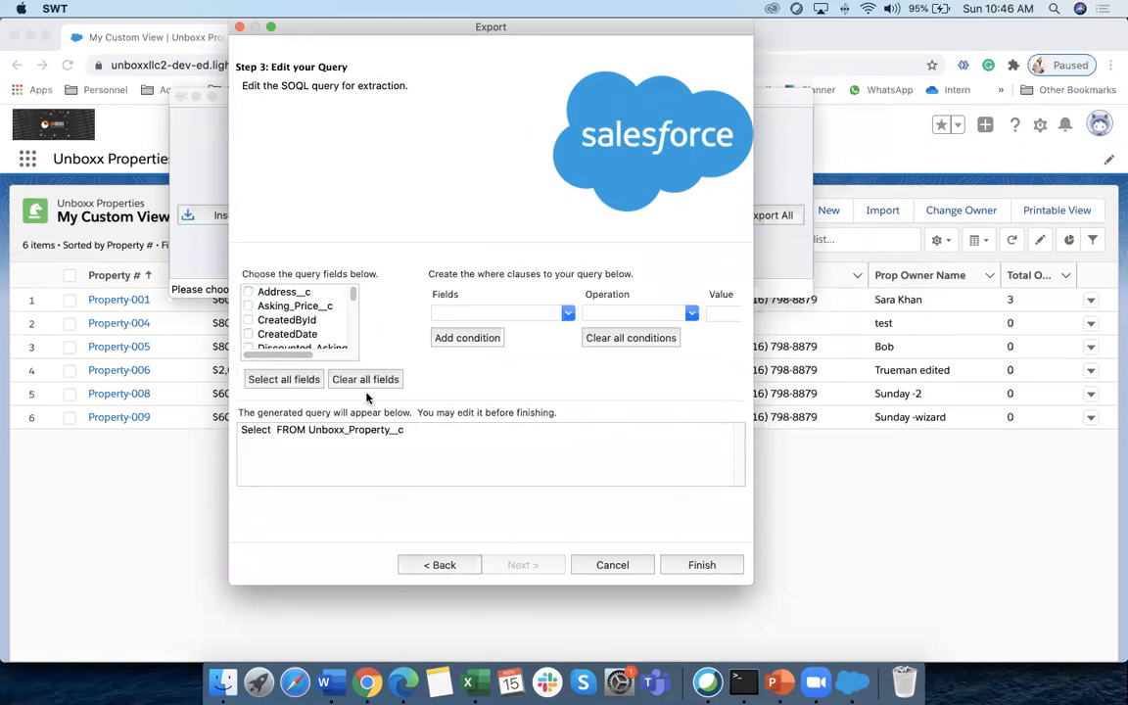
# Add Address__c, Asking_Price__c, Id, Max_Offer__c and Name to the query
pyautogui.click(270, 293)
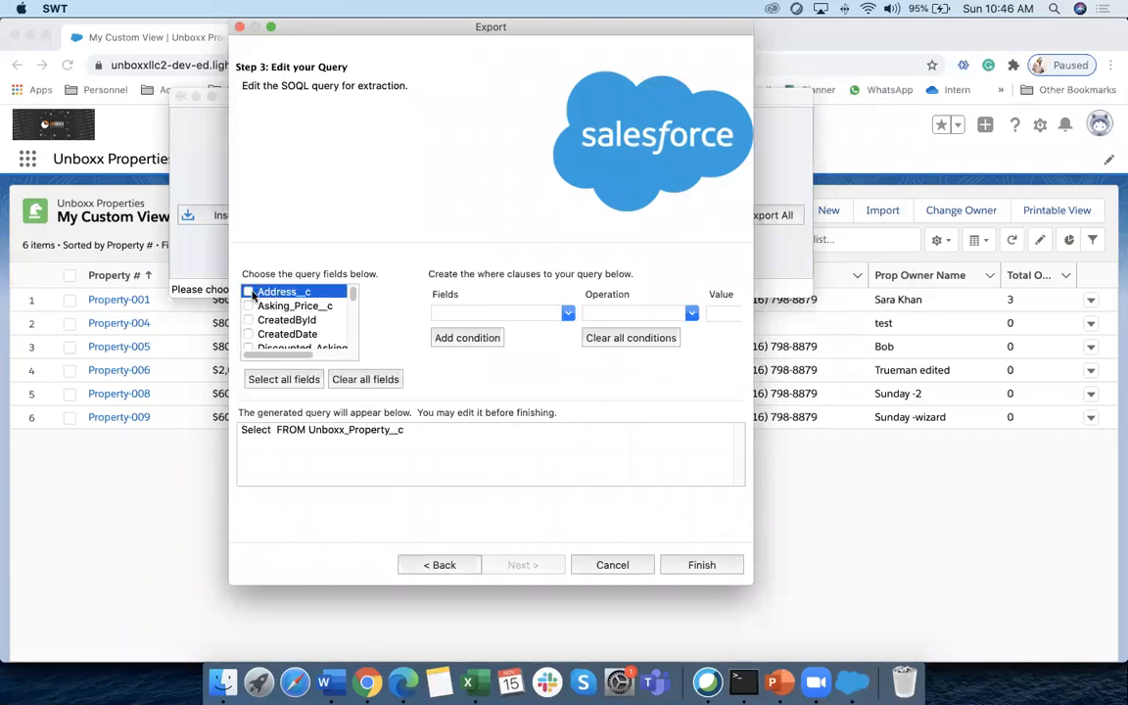
pyautogui.click(256, 306)
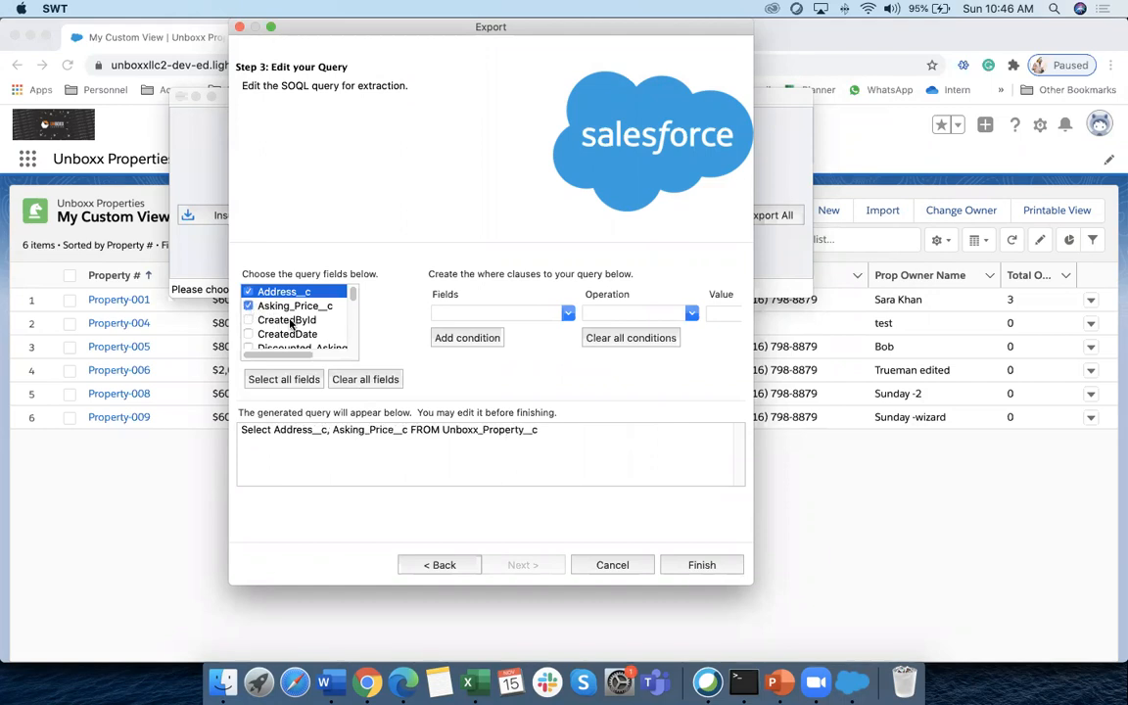
pyautogui.scroll(-4, 290, 324)
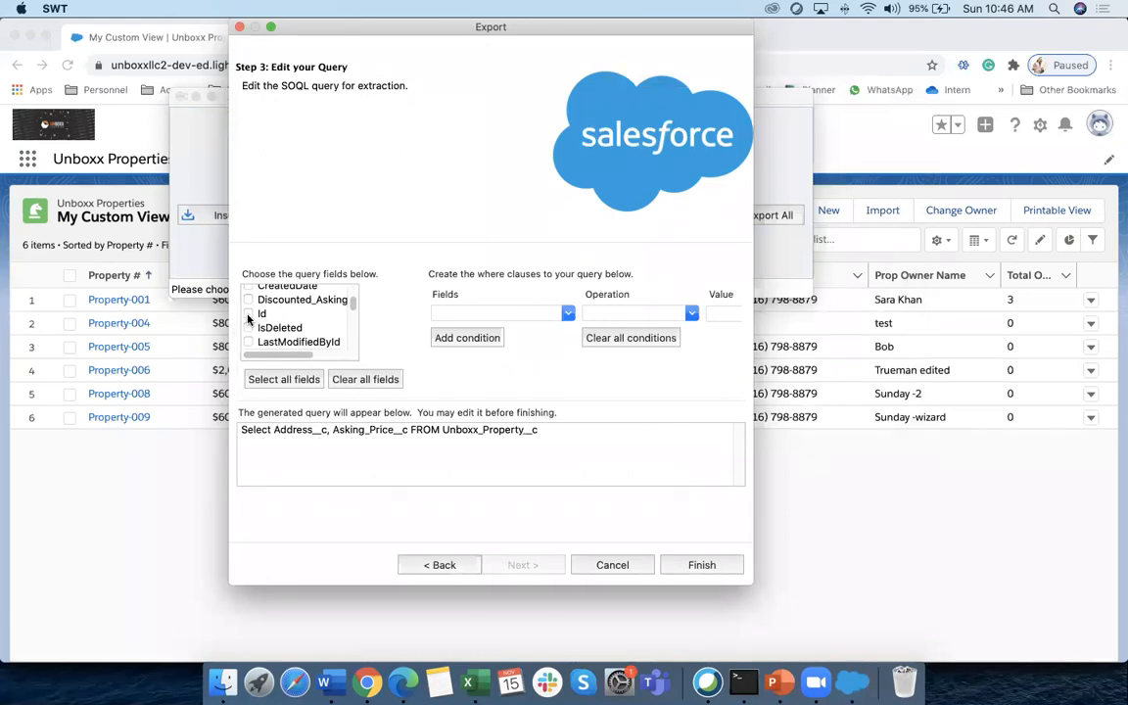
pyautogui.click(249, 314)
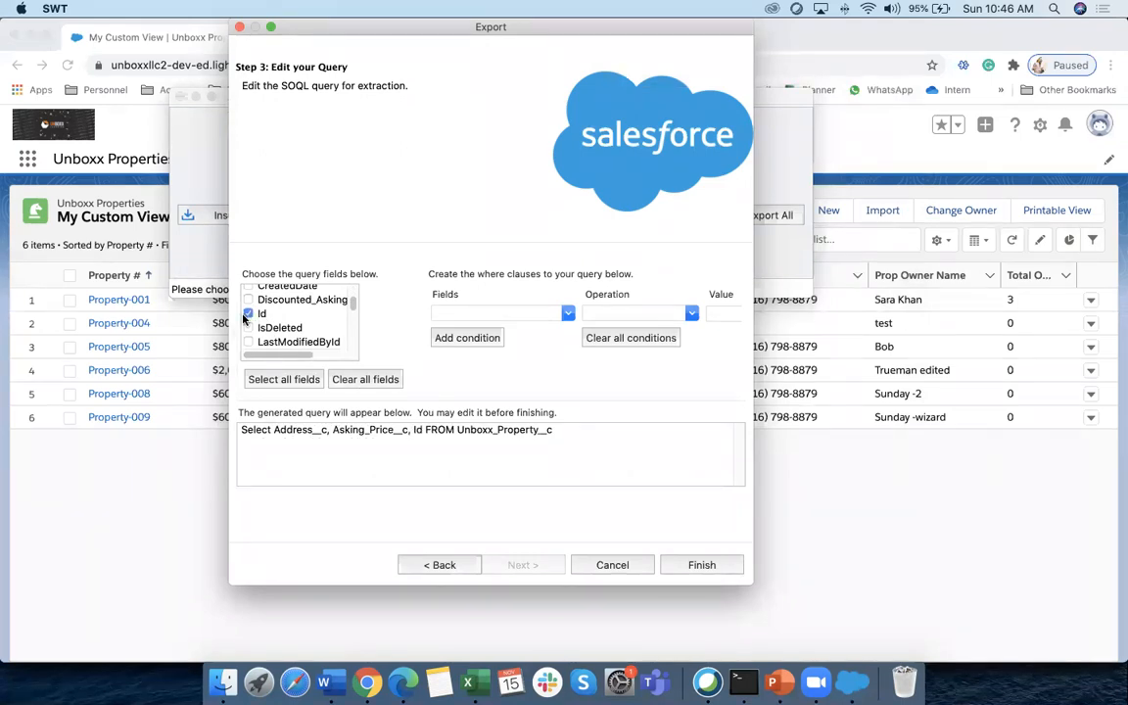
pyautogui.scroll(-2, 304, 322)
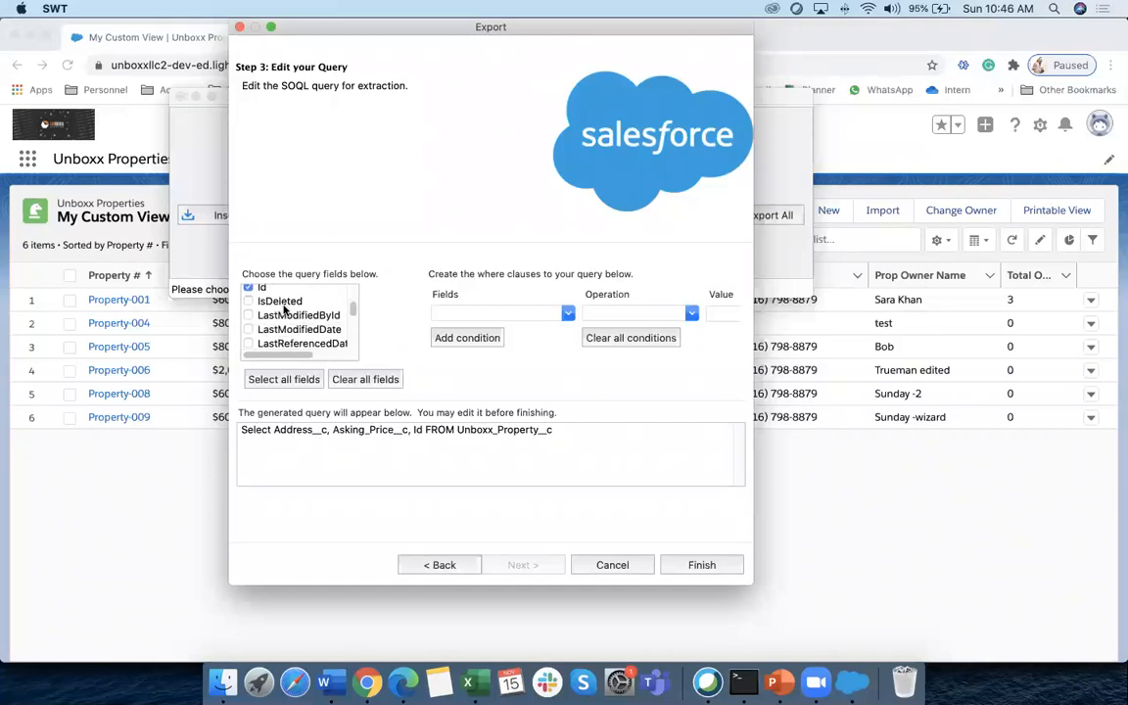
pyautogui.scroll(-3, 353, 312)
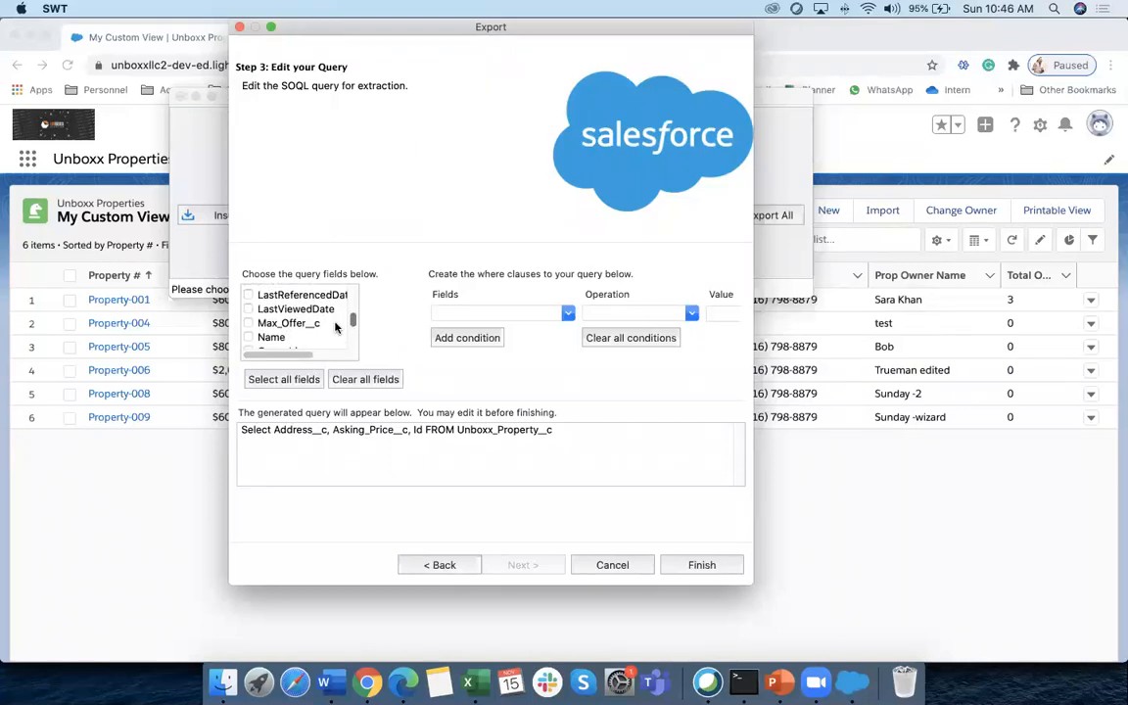
pyautogui.click(297, 326)
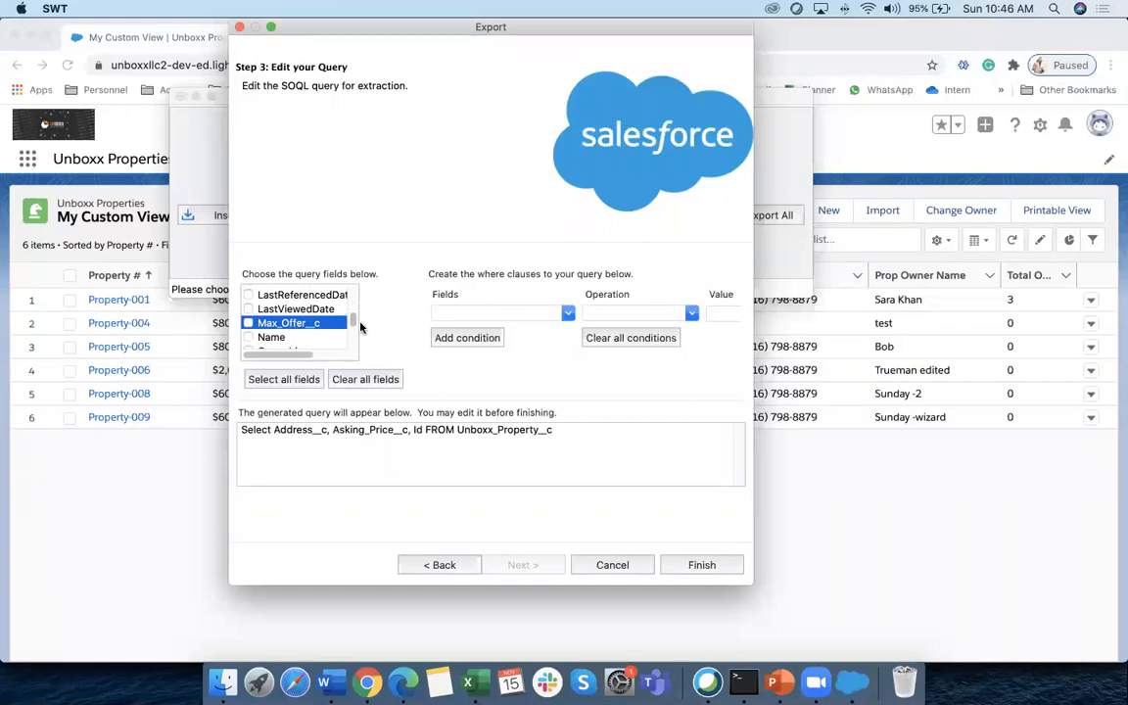
pyautogui.click(249, 324)
pyautogui.click(249, 337)
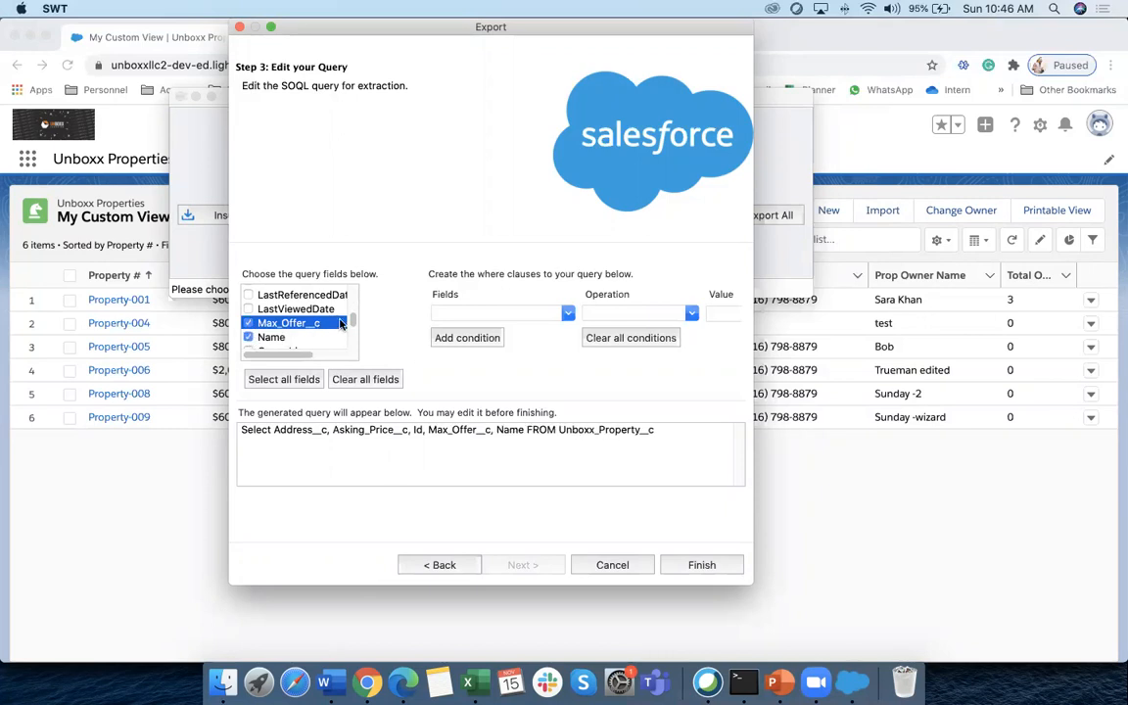
# Add Phone__c, Prop_Owner_Name__c, Property_Subtype__c, Property_Type__c and Total_Offers_Count__c, then finish the query
pyautogui.moveTo(352, 320); pyautogui.dragTo(351, 328)
pyautogui.scroll(-3, 351, 328)
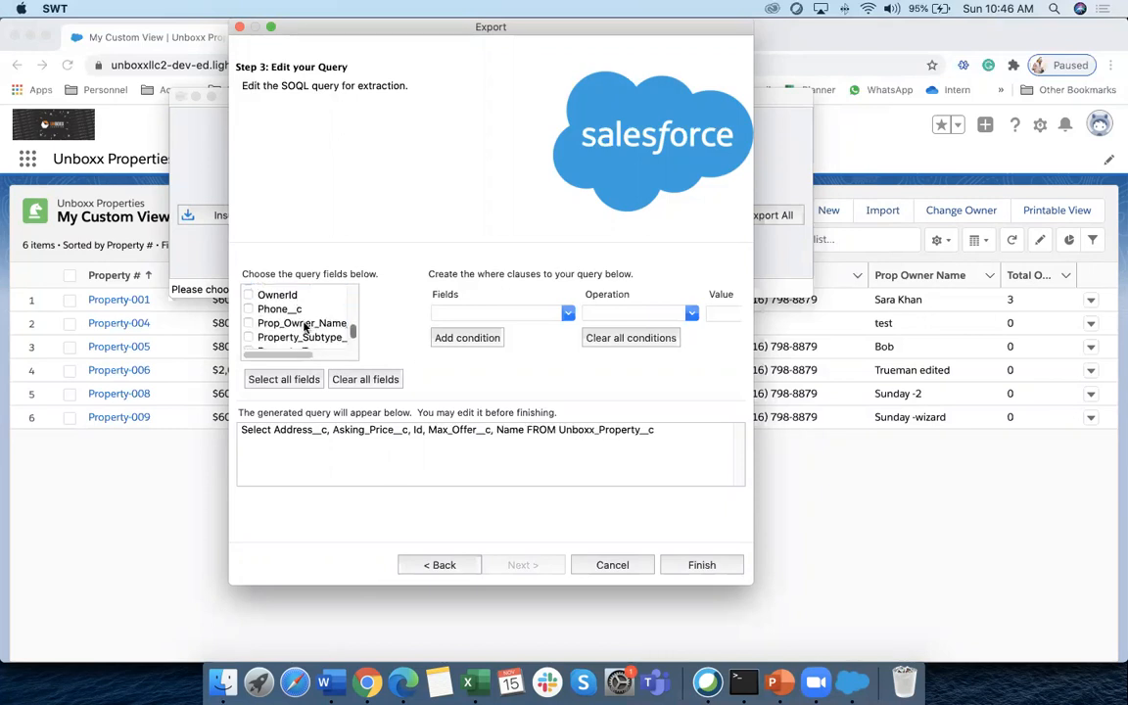
pyautogui.click(248, 309)
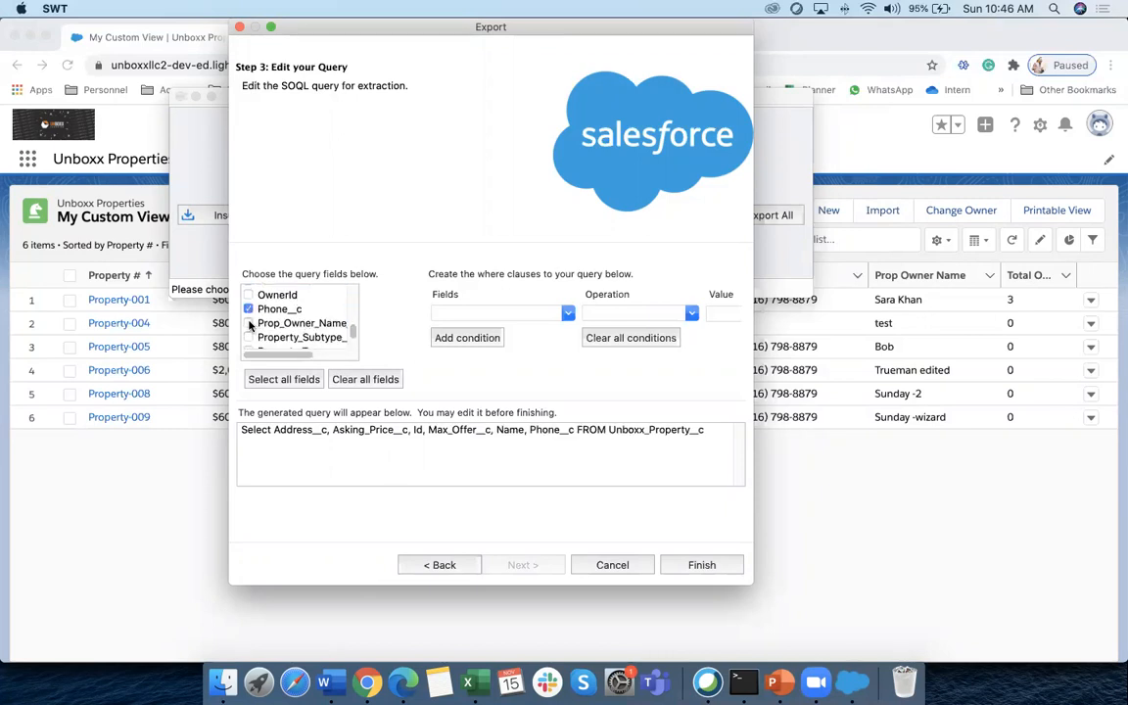
pyautogui.click(249, 323)
pyautogui.scroll(-1, 293, 324)
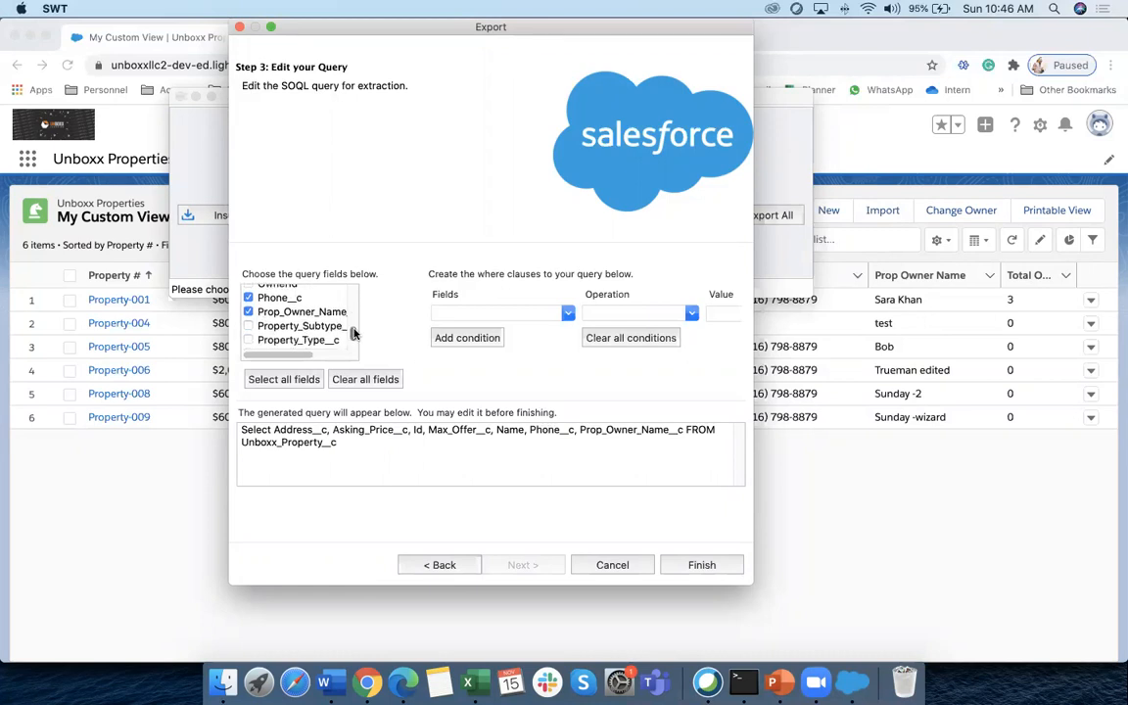
pyautogui.click(257, 323)
pyautogui.click(258, 337)
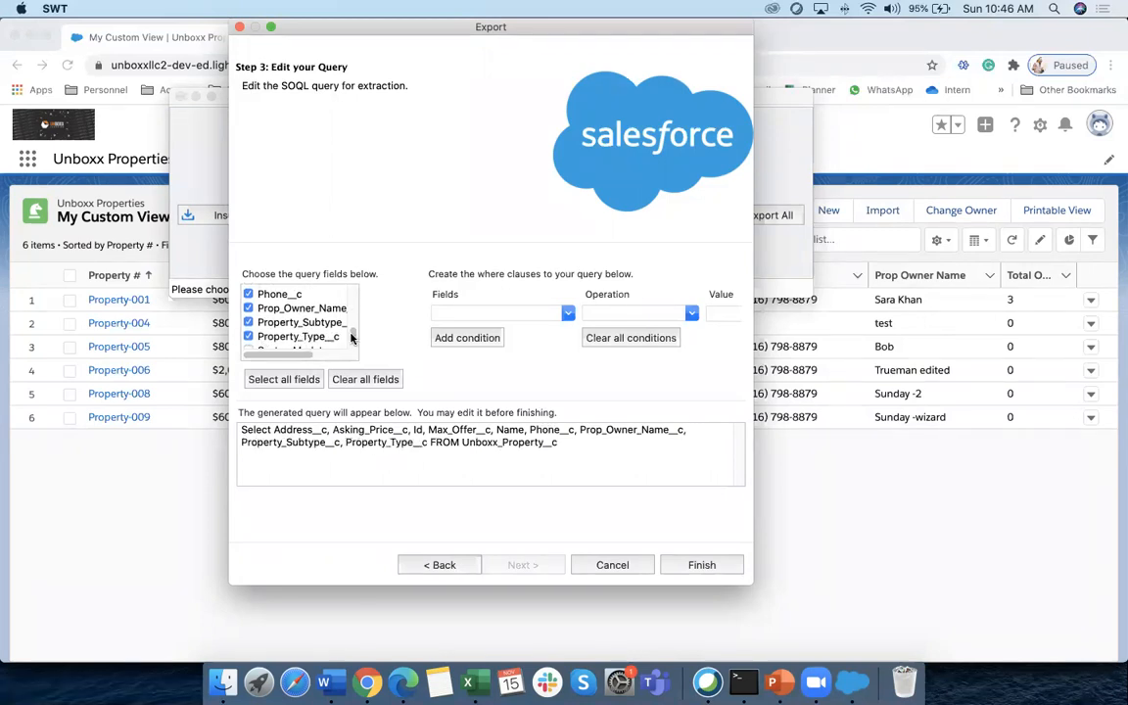
pyautogui.moveTo(351, 337); pyautogui.dragTo(352, 342)
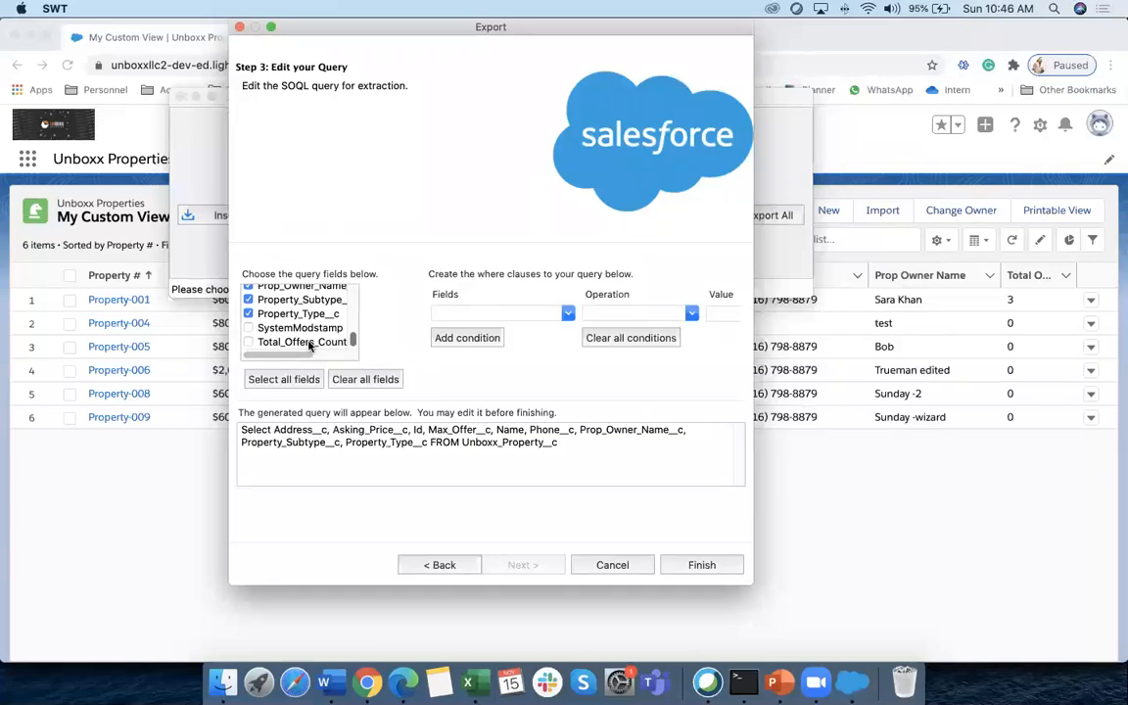
pyautogui.click(248, 341)
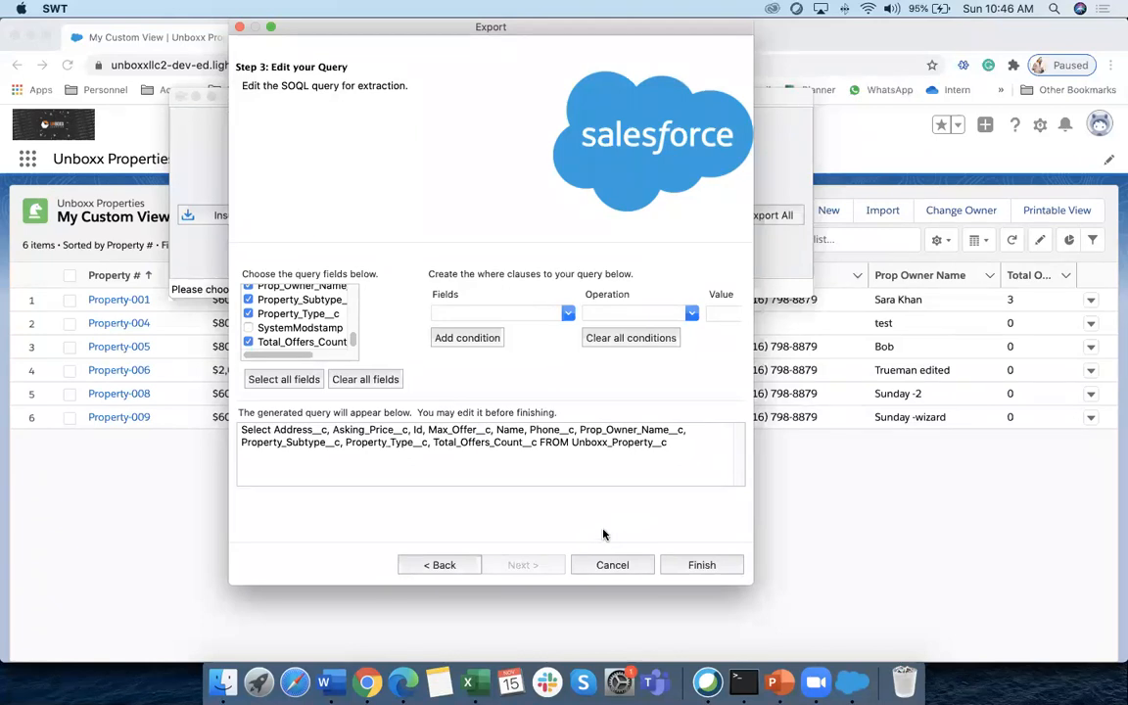
pyautogui.click(706, 570)
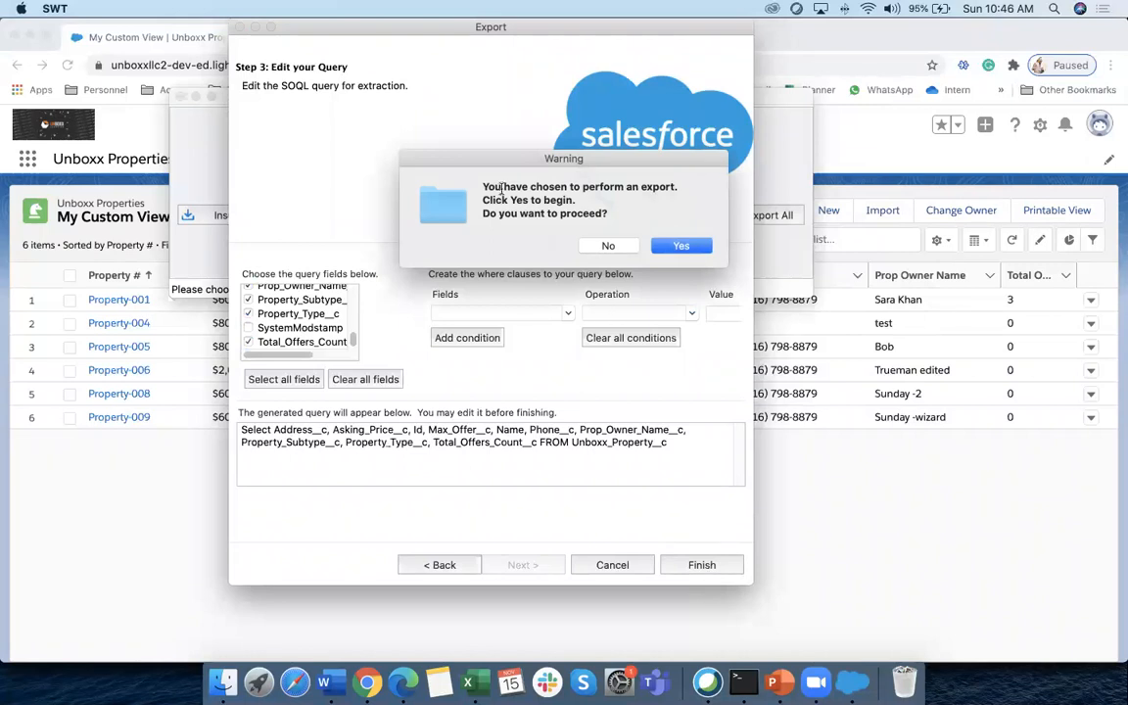
# Confirm the warning to run the export and open the extracted records
pyautogui.moveTo(465, 187); pyautogui.dragTo(662, 199)
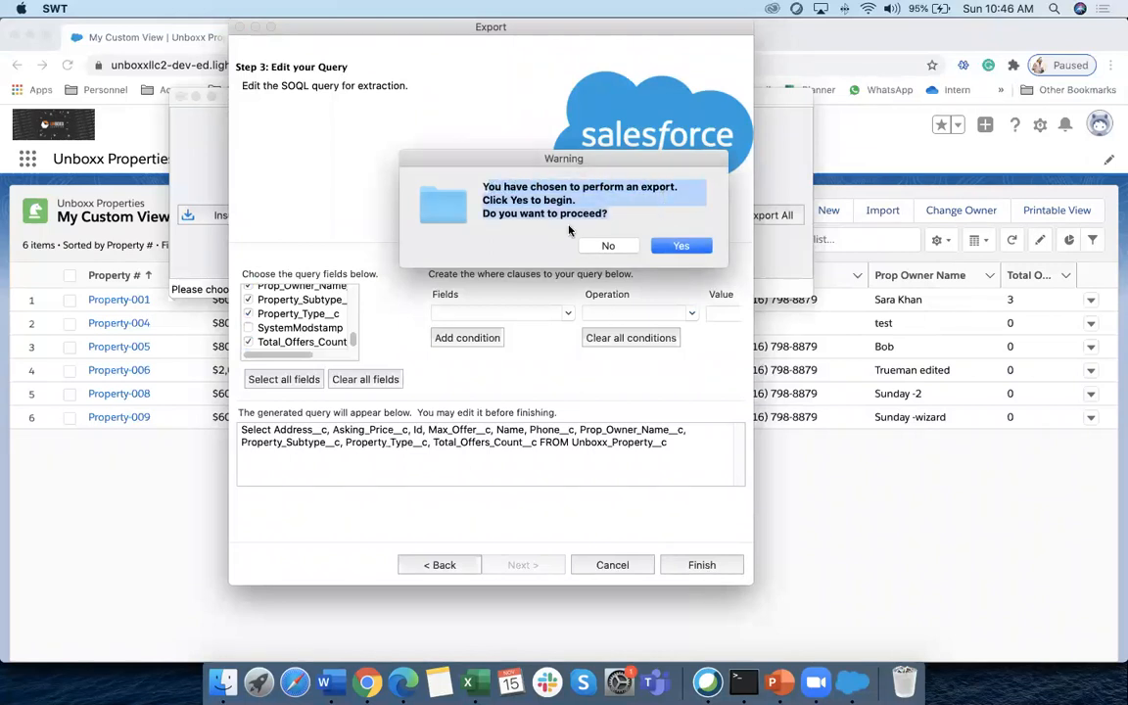
pyautogui.click(681, 245)
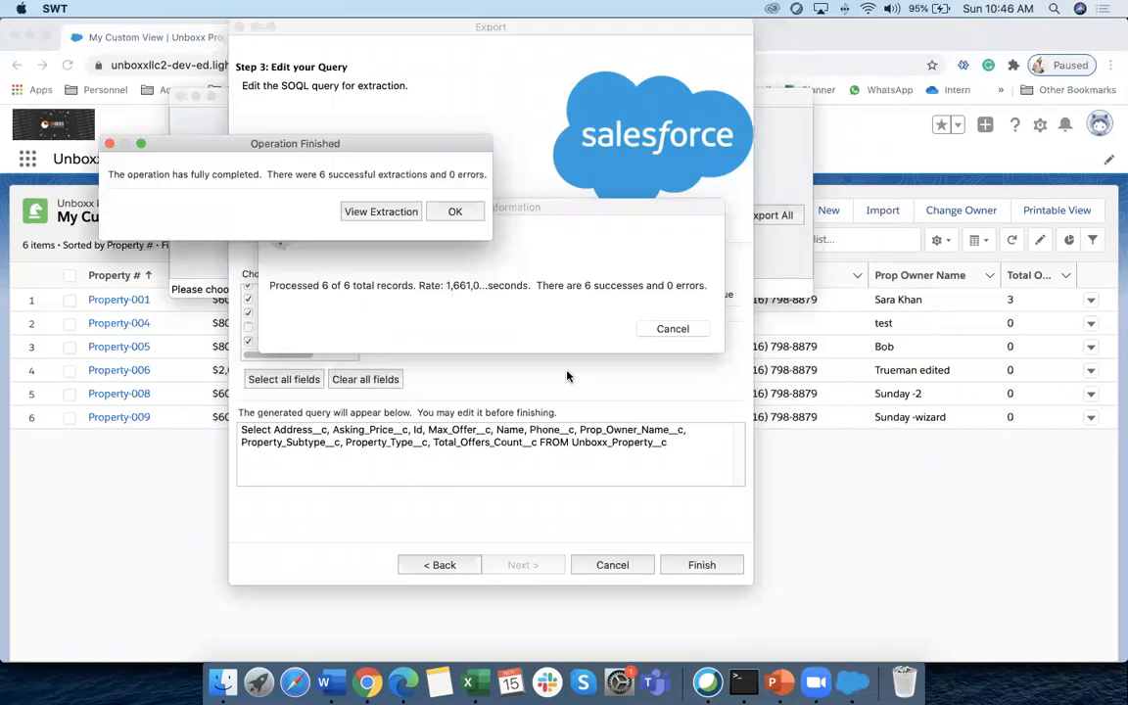
pyautogui.click(367, 213)
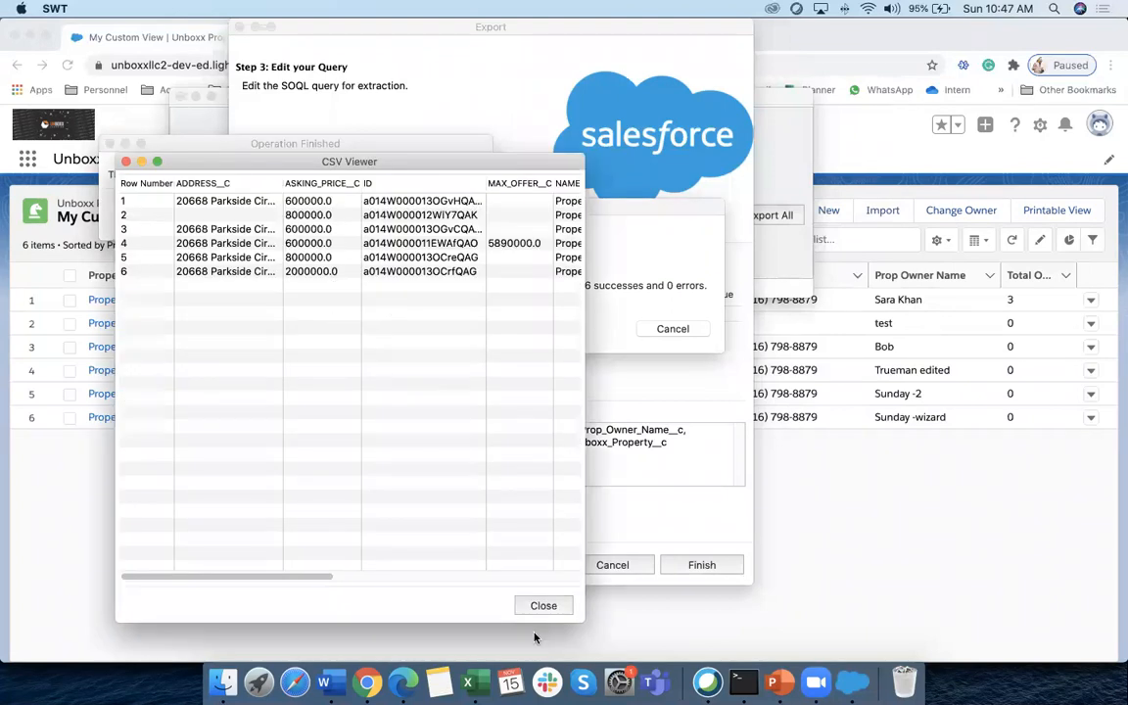
# Review the six extracted records in CSV Viewer, then close the viewer and the export
pyautogui.moveTo(579, 615); pyautogui.dragTo(1100, 636)
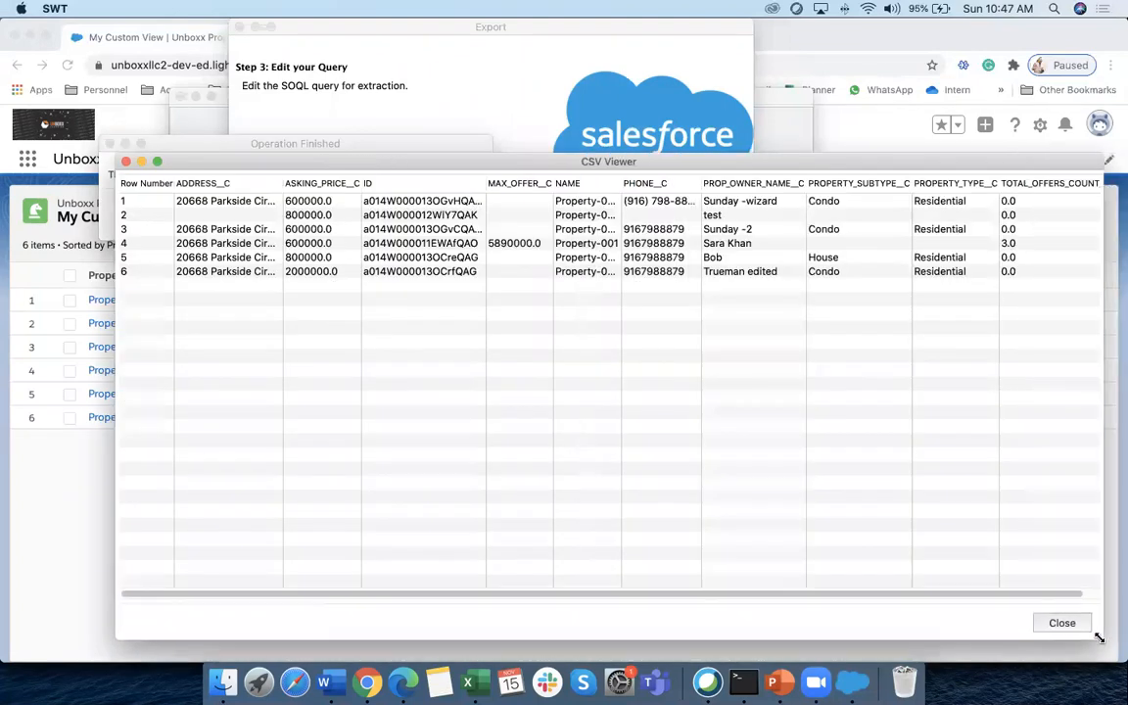
pyautogui.moveTo(499, 172); pyautogui.dragTo(384, 108)
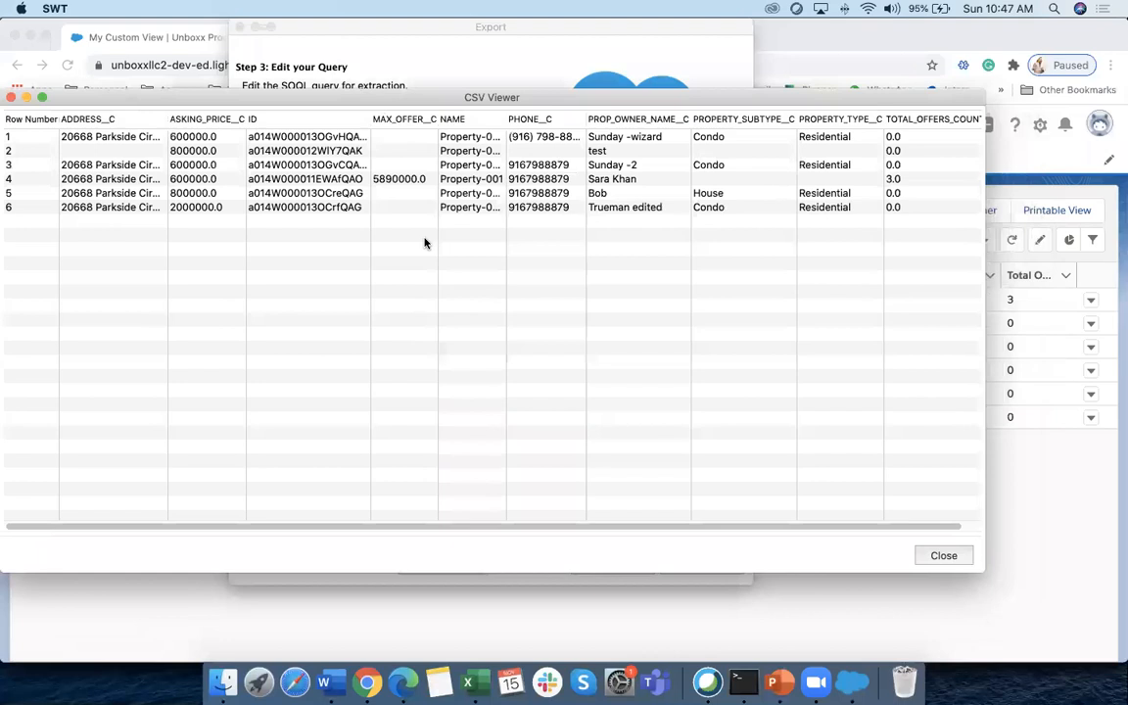
pyautogui.moveTo(333, 526); pyautogui.dragTo(483, 531)
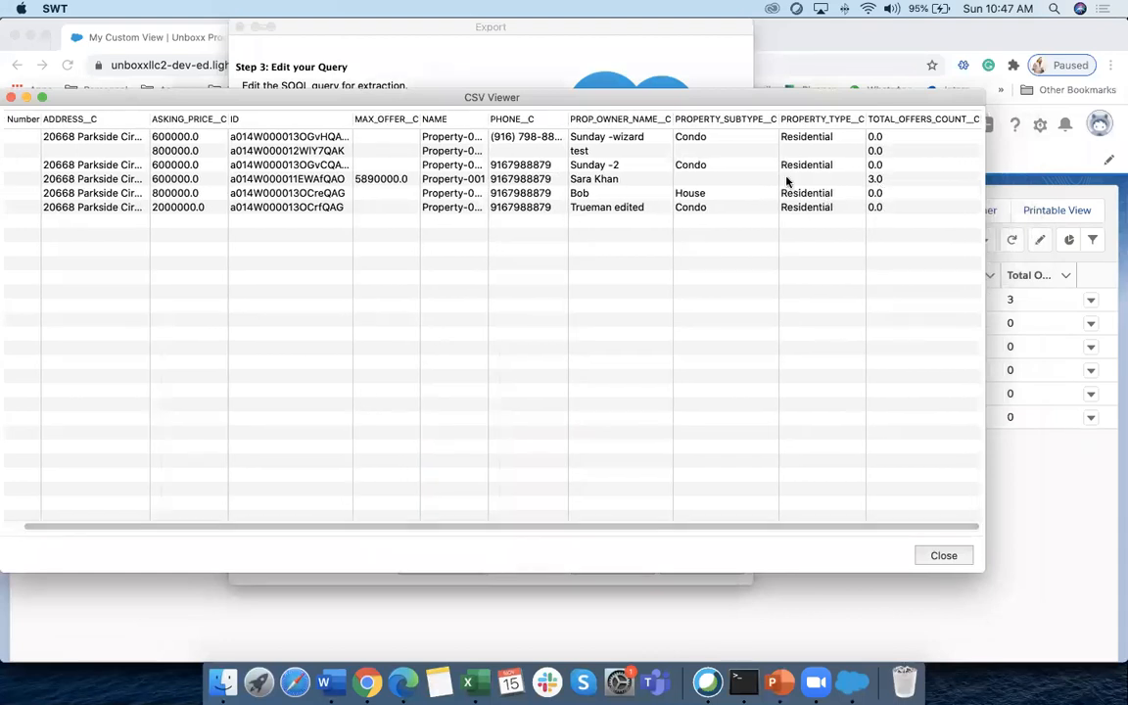
pyautogui.moveTo(545, 522); pyautogui.dragTo(284, 531)
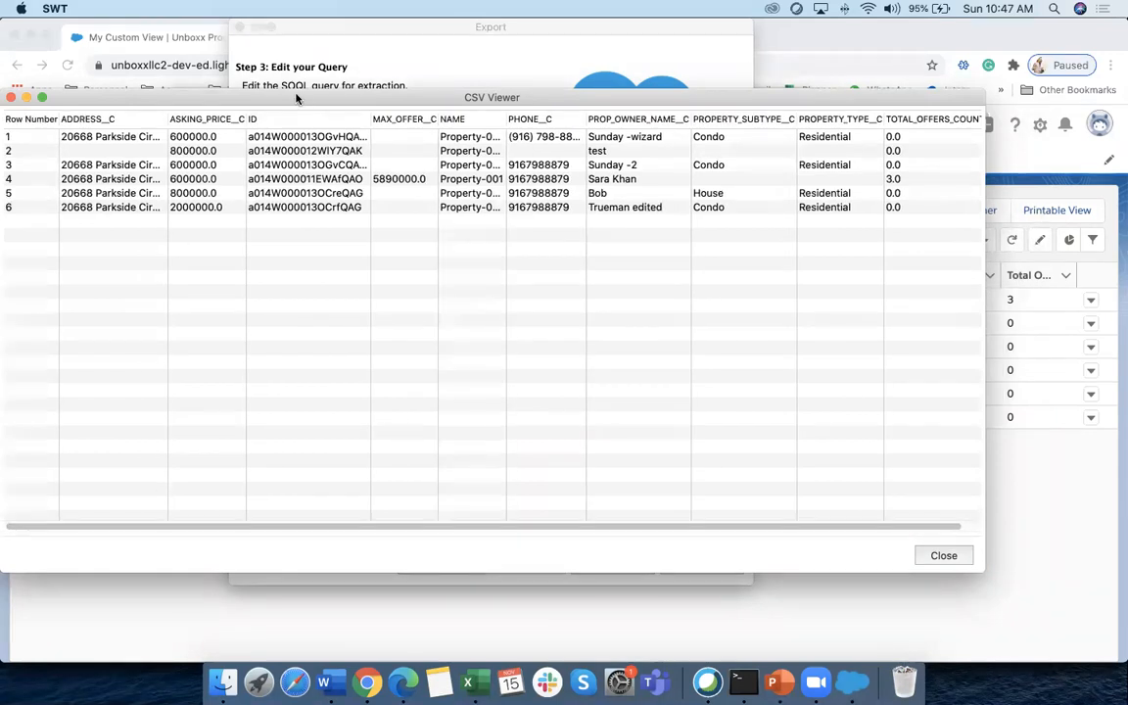
pyautogui.moveTo(267, 94); pyautogui.dragTo(319, 104)
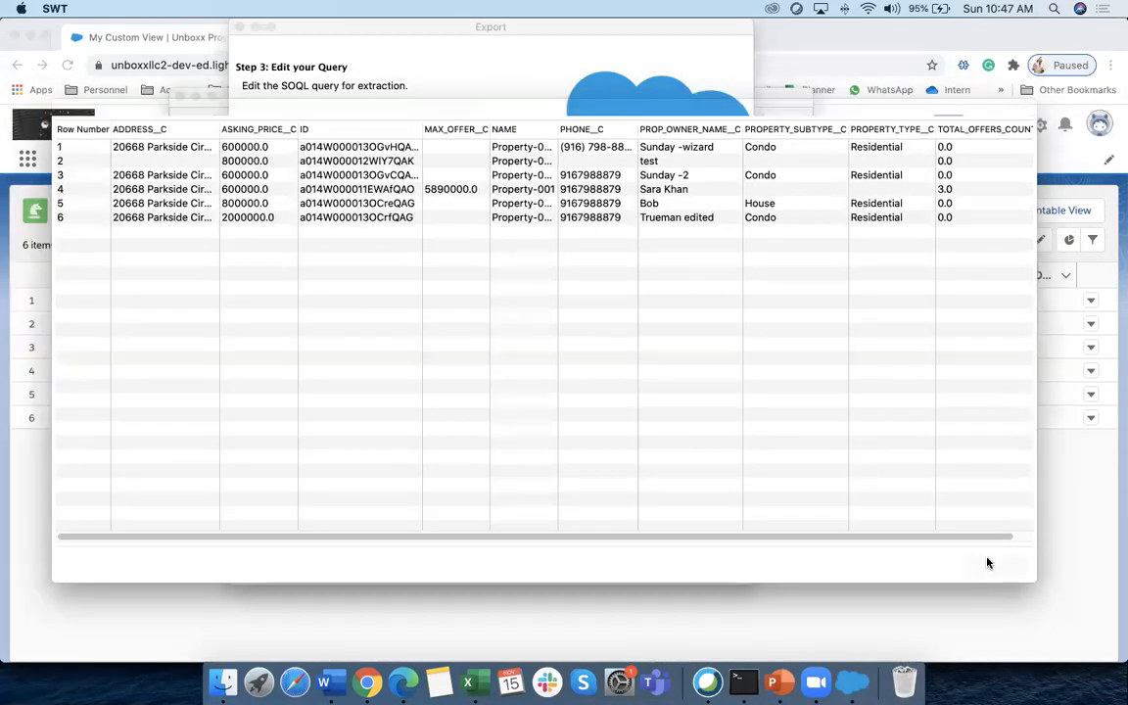
pyautogui.click(991, 563)
pyautogui.click(450, 211)
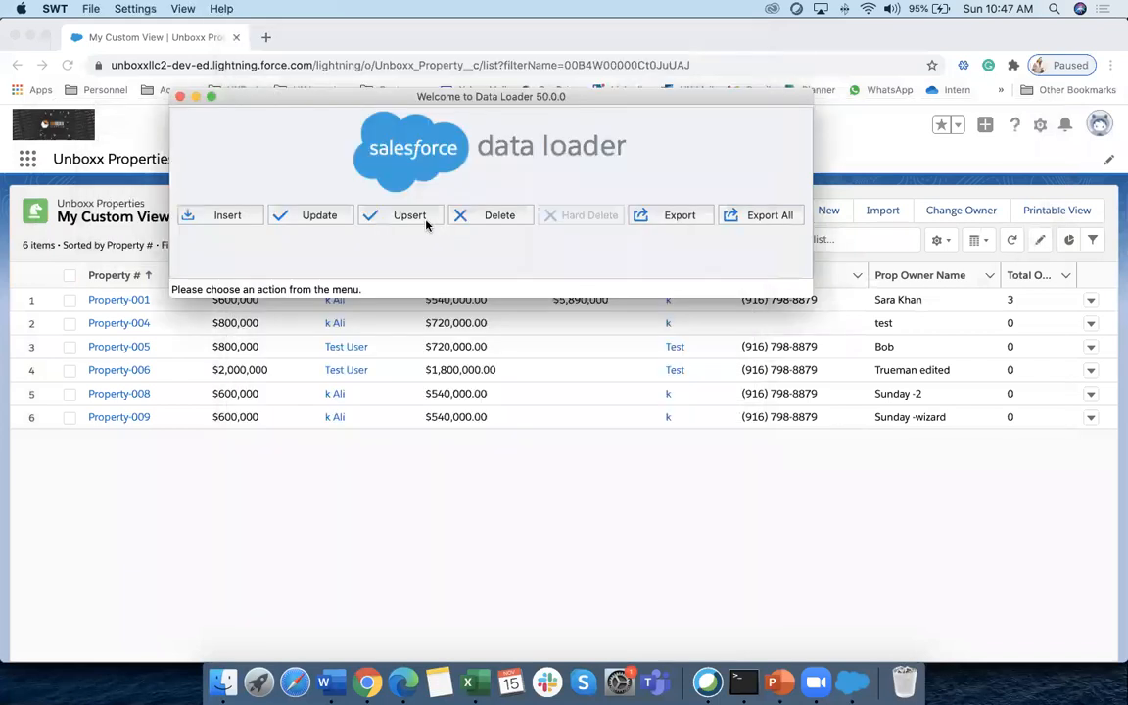
pyautogui.click(224, 682)
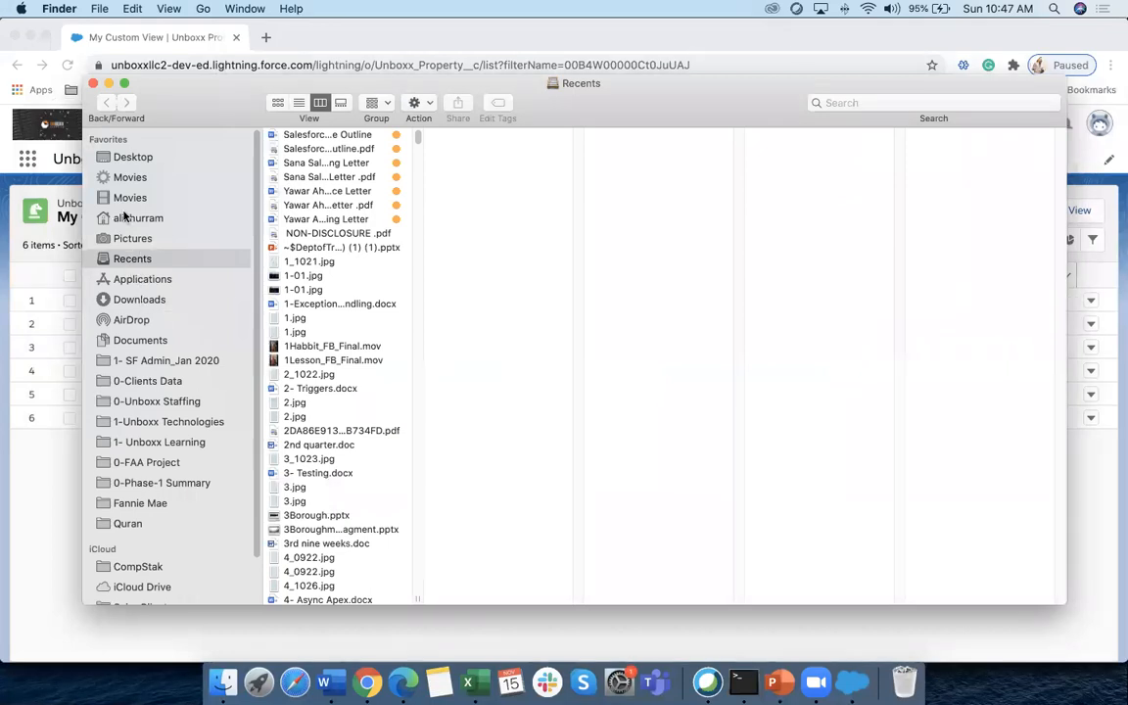
# Select extractsunday.csv in the Desktop's Data Managment folder in Finder
pyautogui.click(133, 157)
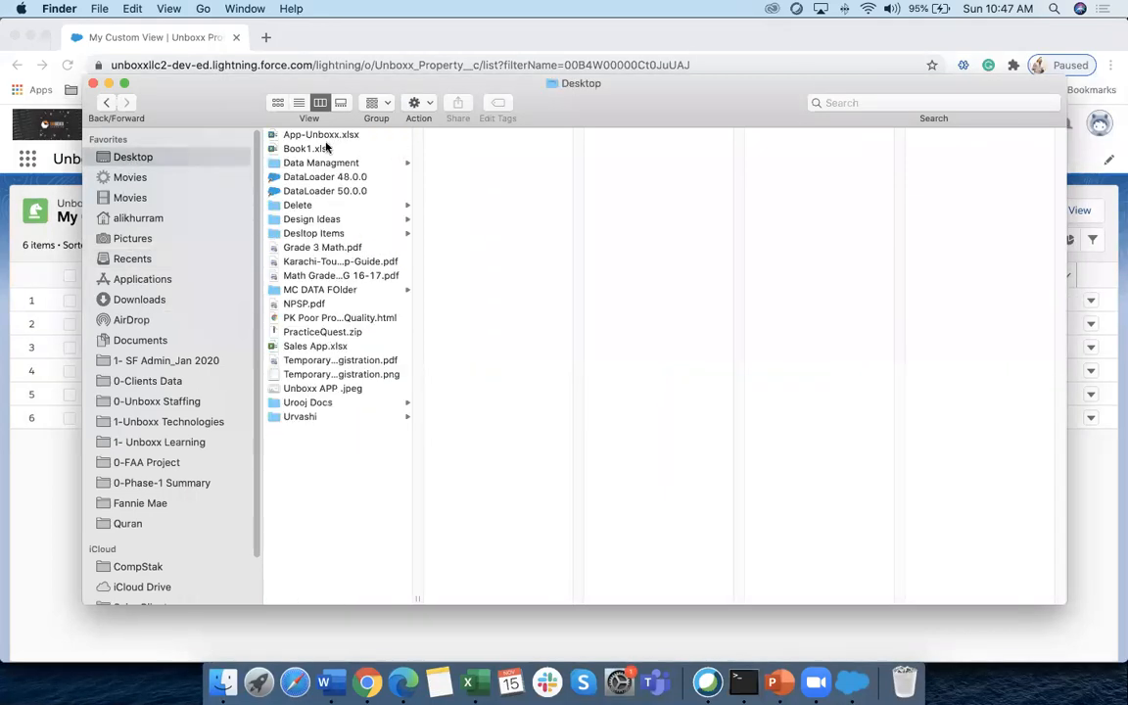
pyautogui.click(284, 163)
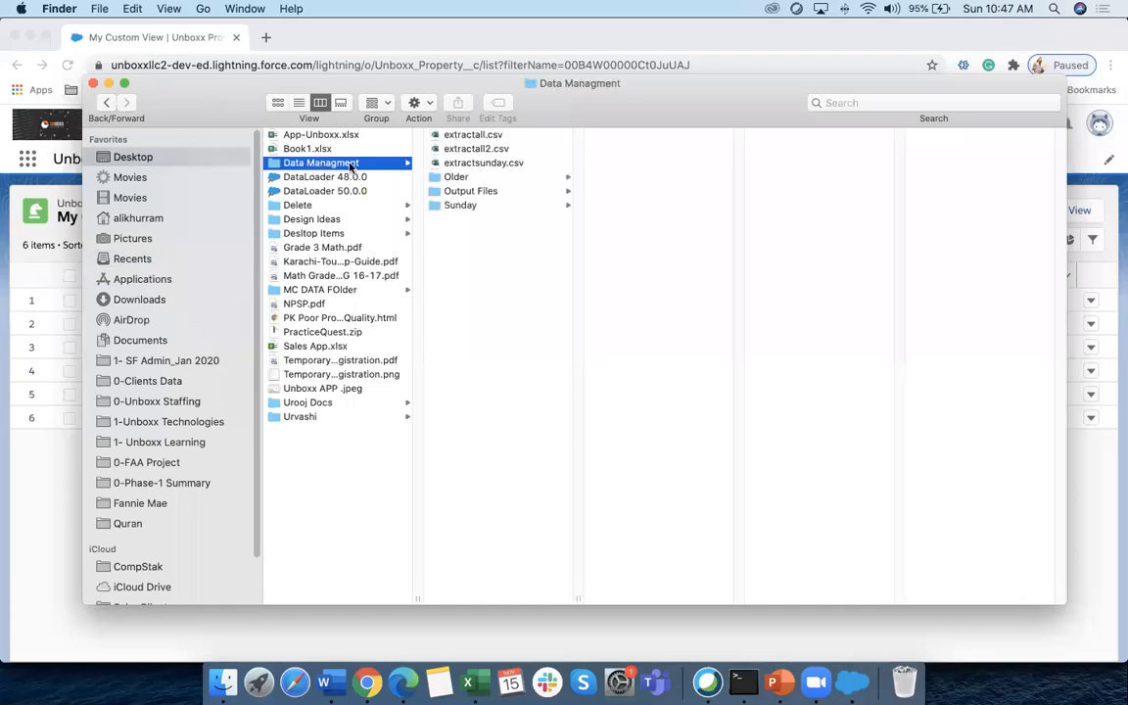
pyautogui.click(485, 163)
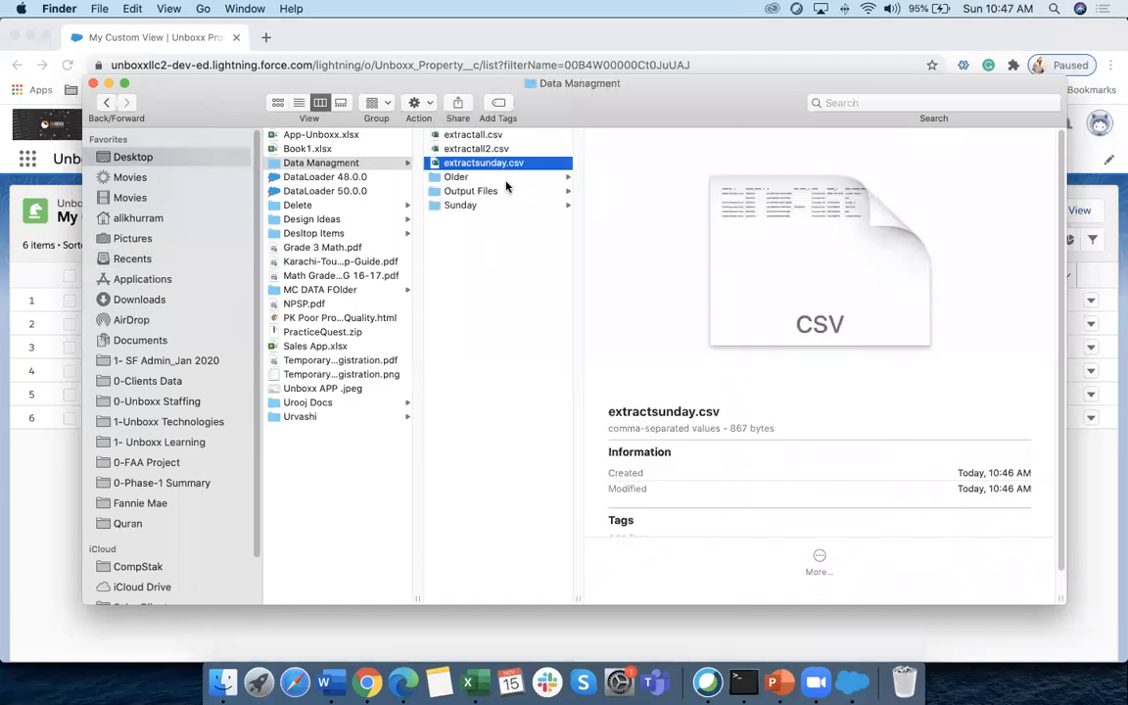
pyautogui.press('super+Tab')
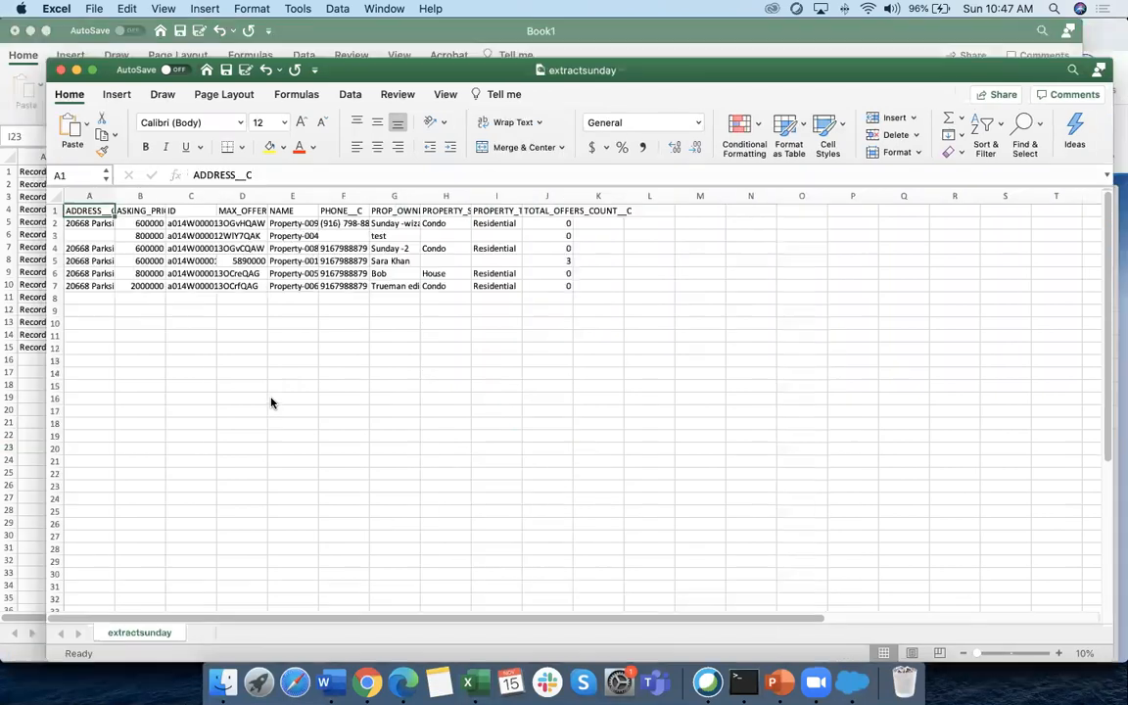
# Widen the address and asking price columns and inspect the ID column
pyautogui.moveTo(388, 63); pyautogui.dragTo(356, 34)
pyautogui.moveTo(153, 192); pyautogui.dragTo(996, 186)
pyautogui.click(351, 187)
pyautogui.hscroll(2, 735, 366)
pyautogui.click(360, 402)
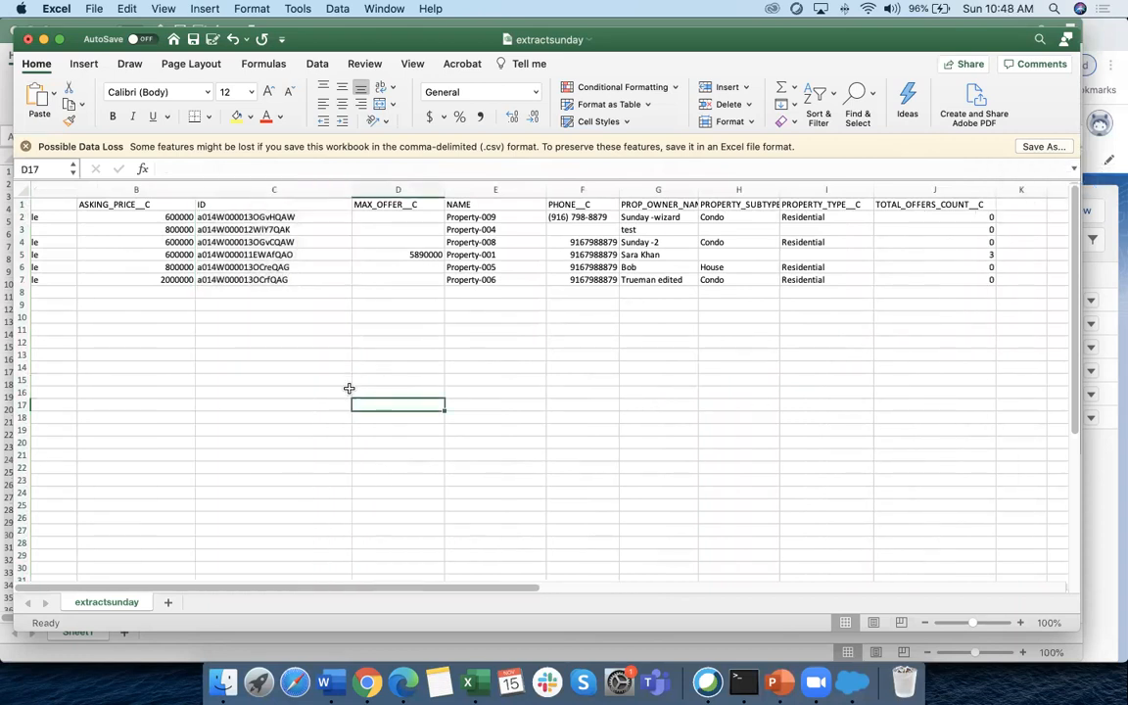
pyautogui.hscroll(-2, 110, 273)
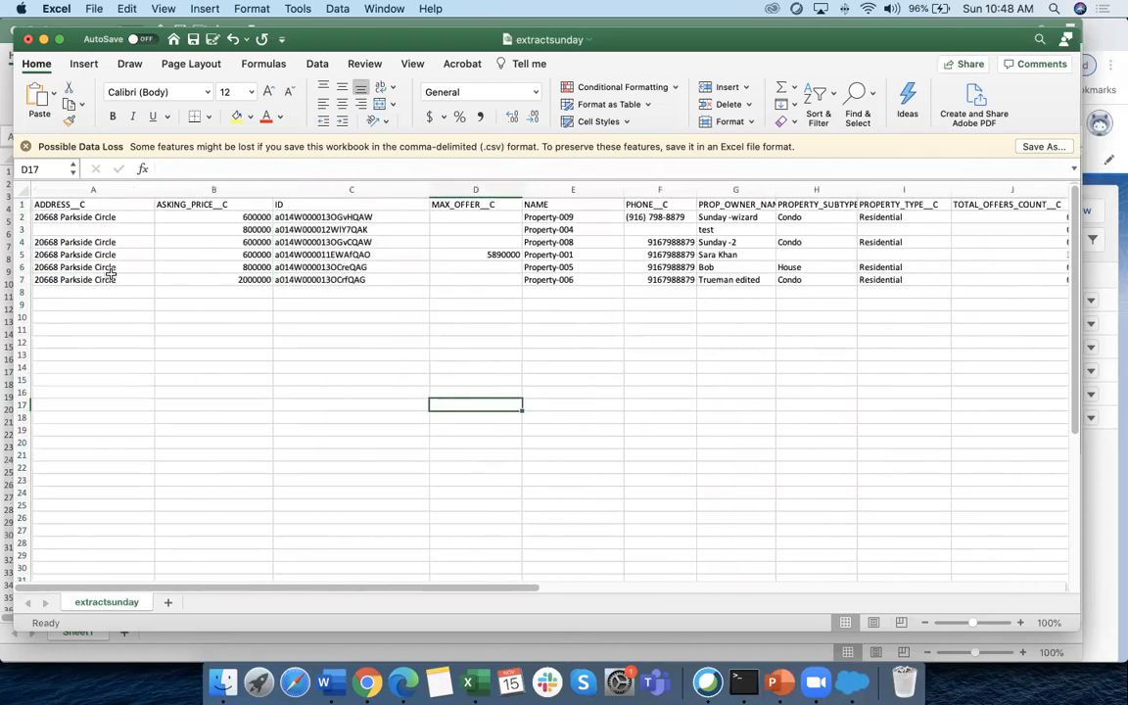
# Inspect the Address, Asking Price, Max Offer, Name and ID columns and the first record's row
pyautogui.click(66, 189)
pyautogui.click(206, 188)
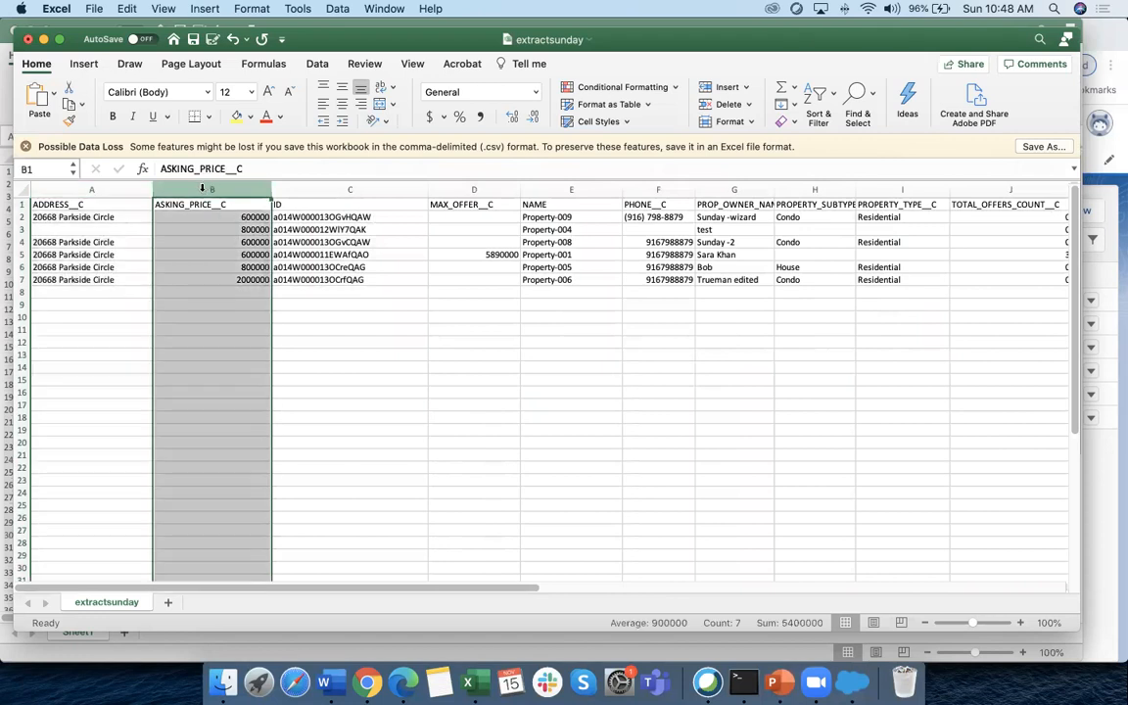
pyautogui.click(478, 189)
pyautogui.click(544, 189)
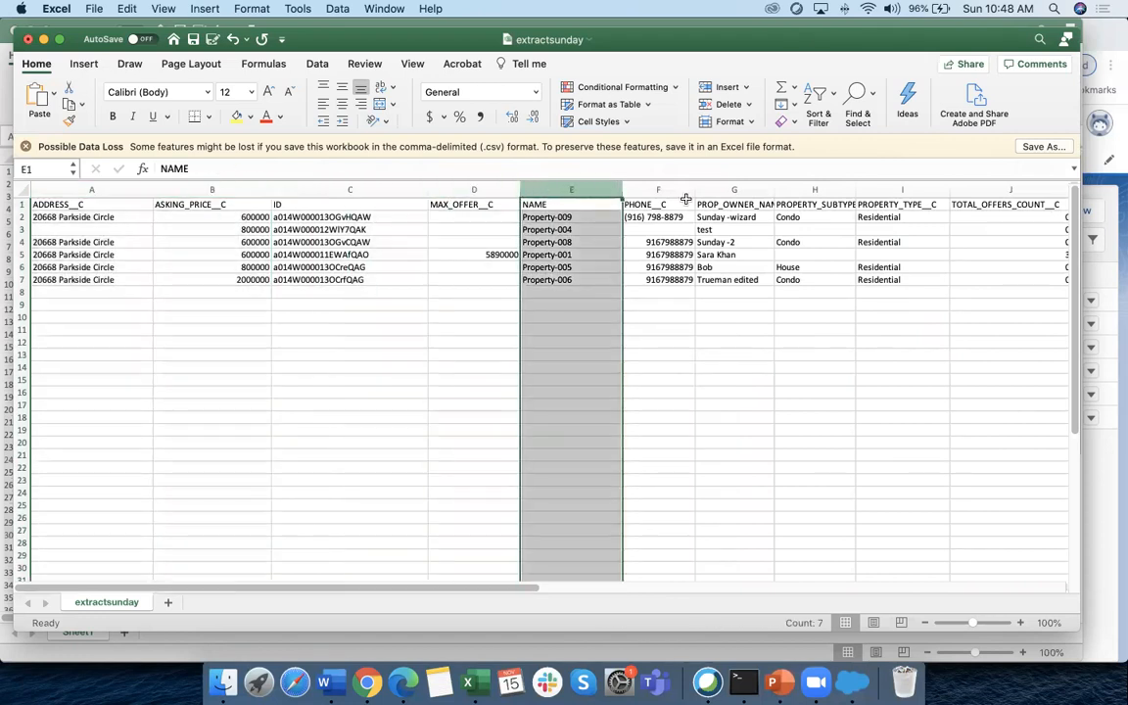
pyautogui.moveTo(646, 205); pyautogui.dragTo(734, 204)
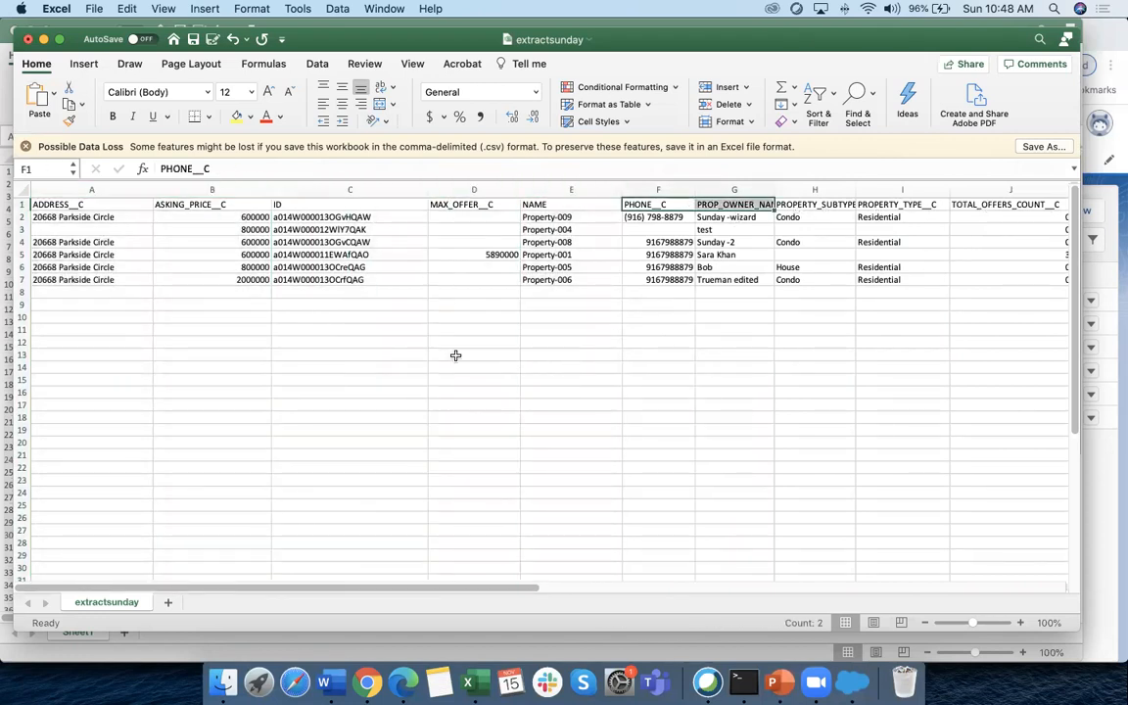
pyautogui.click(290, 188)
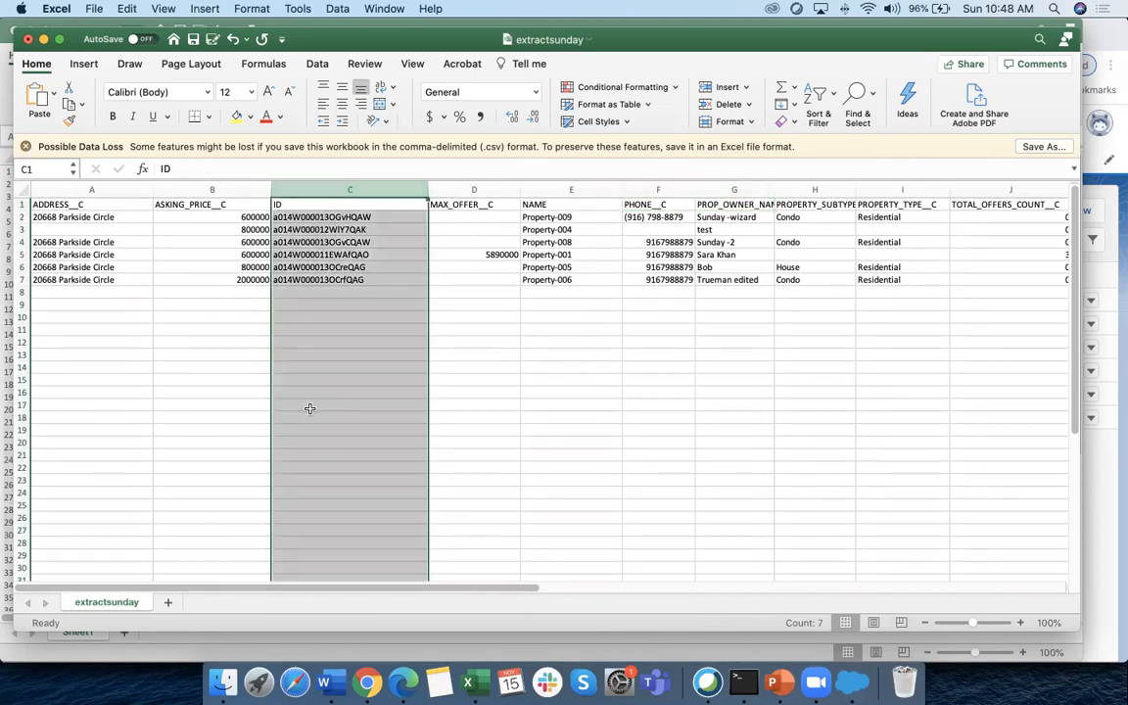
pyautogui.click(284, 218)
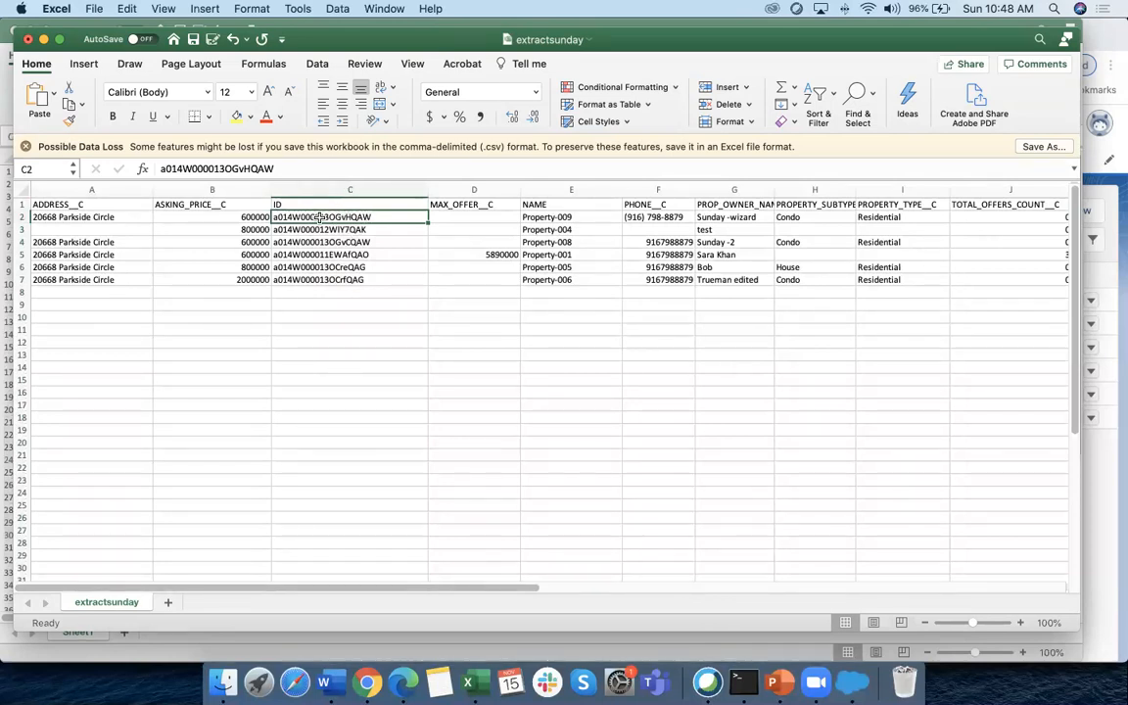
pyautogui.click(20, 216)
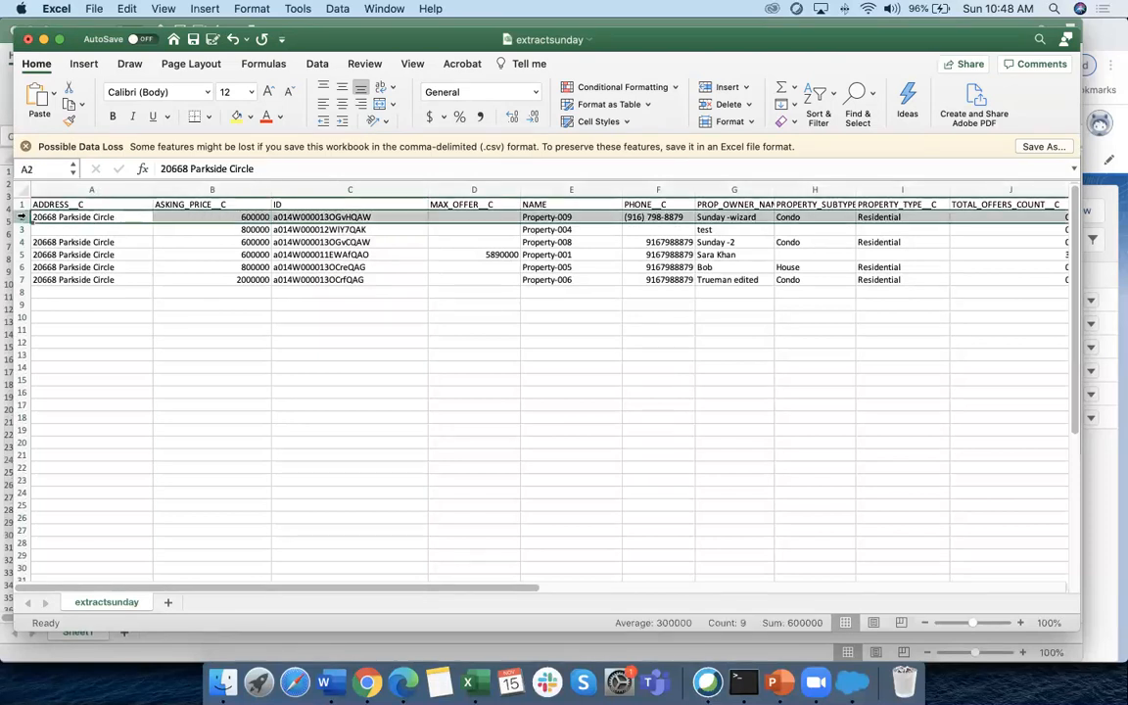
pyautogui.click(342, 217)
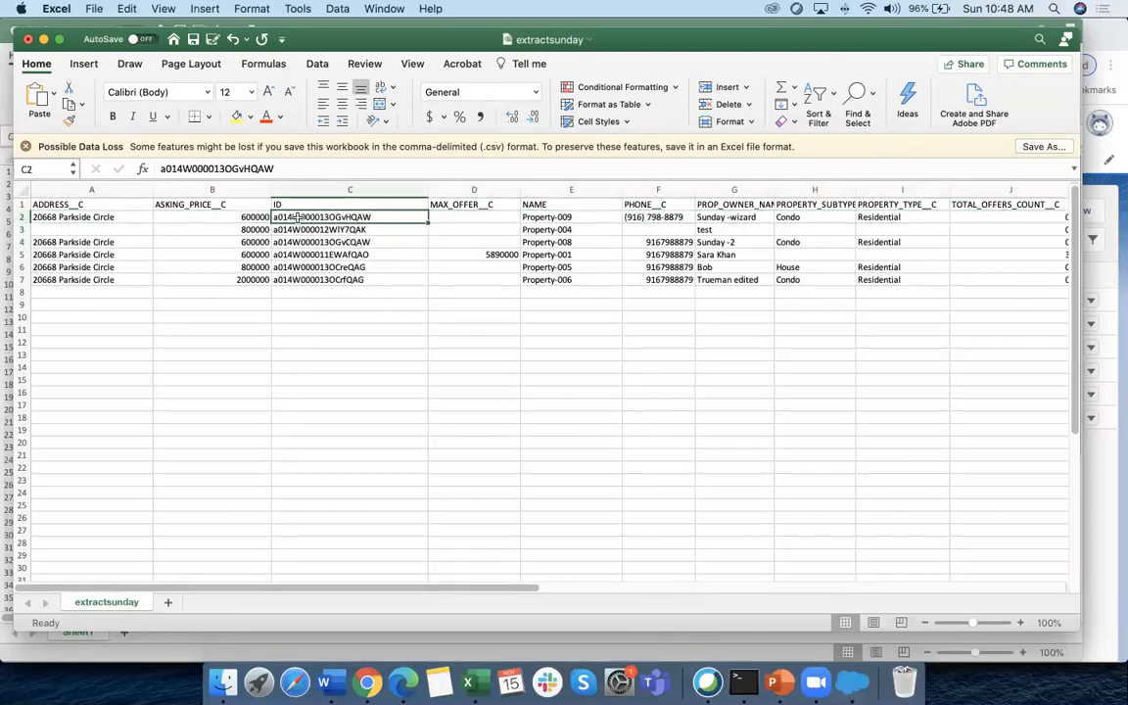
pyautogui.click(22, 216)
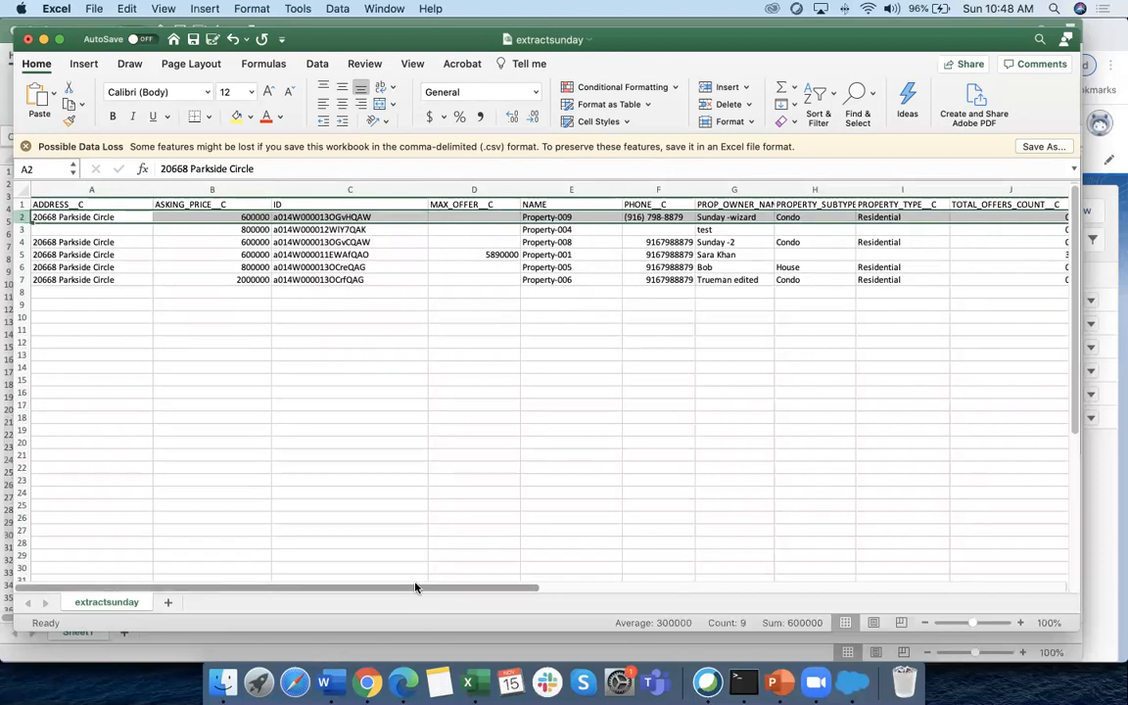
pyautogui.click(367, 681)
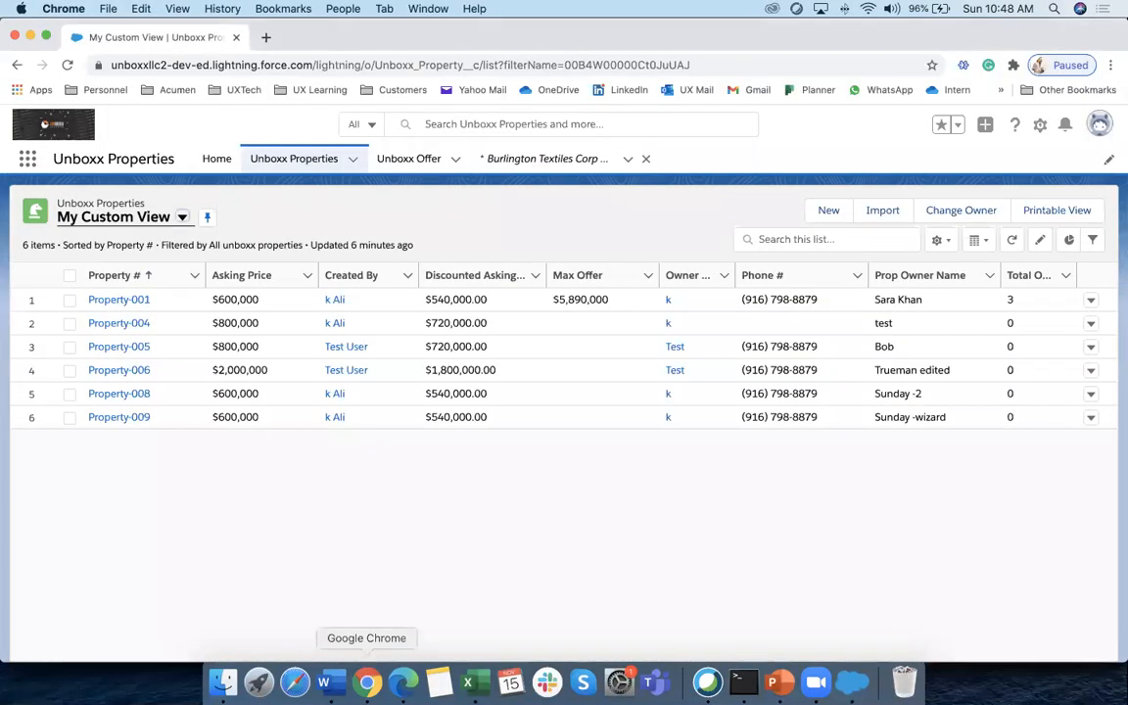
# Open the Property-001 record and highlight its record ID in the web address
pyautogui.click(120, 299)
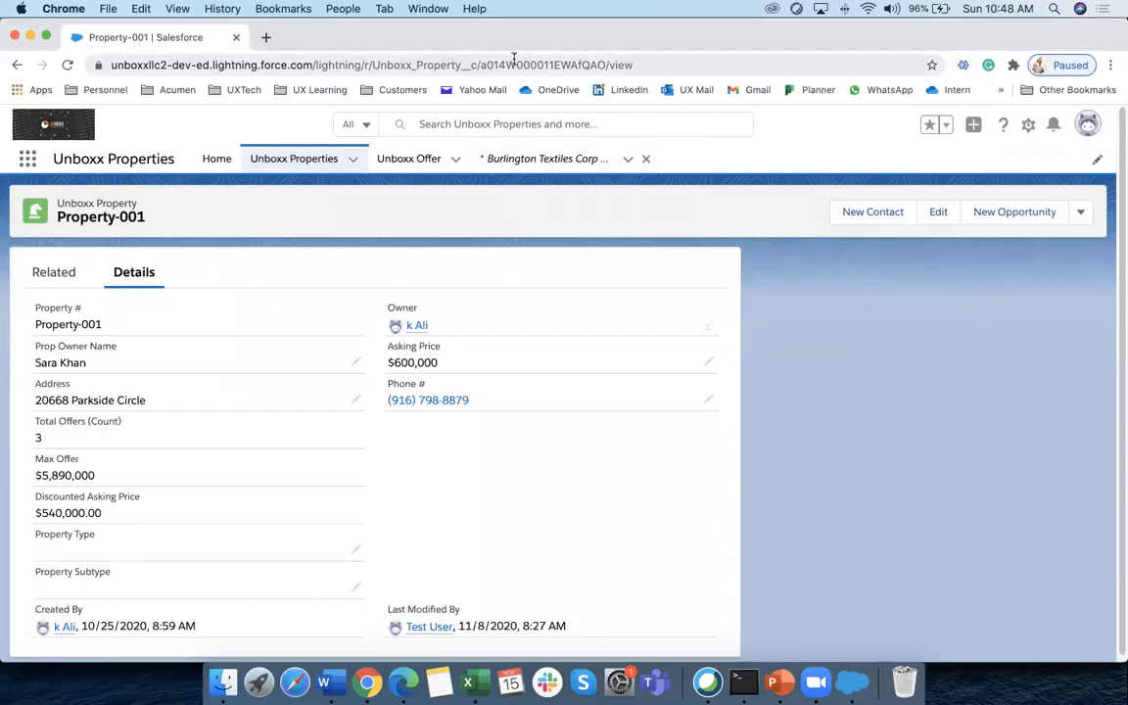
pyautogui.moveTo(606, 62); pyautogui.dragTo(476, 60)
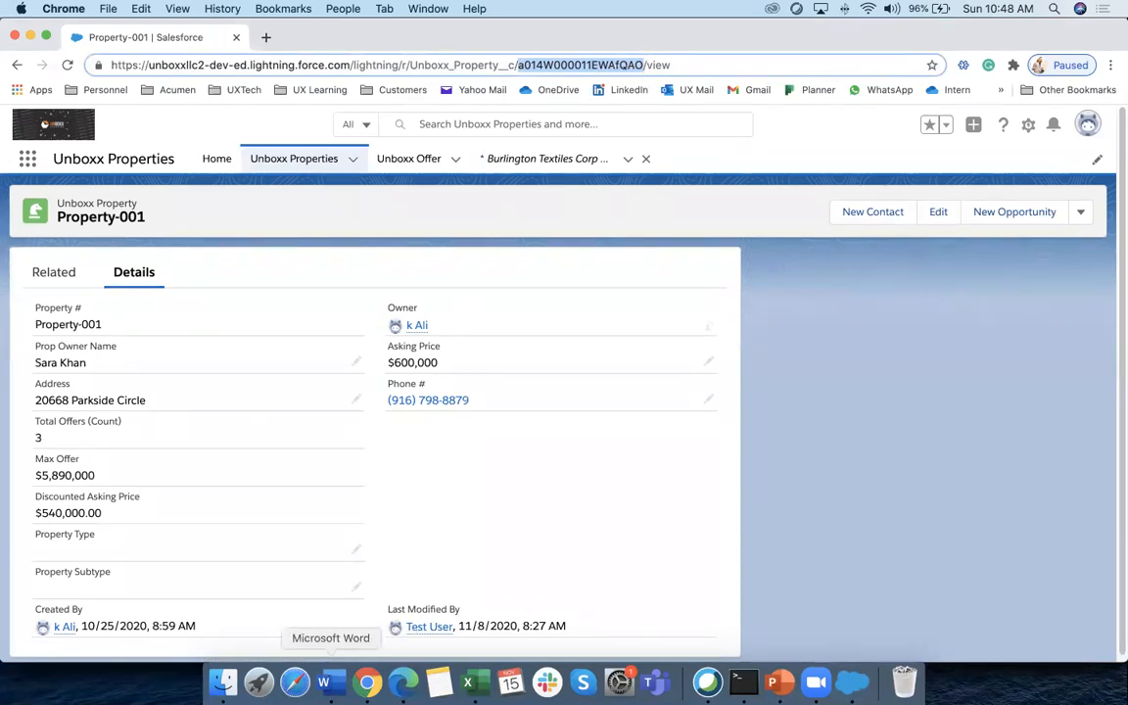
pyautogui.click(468, 683)
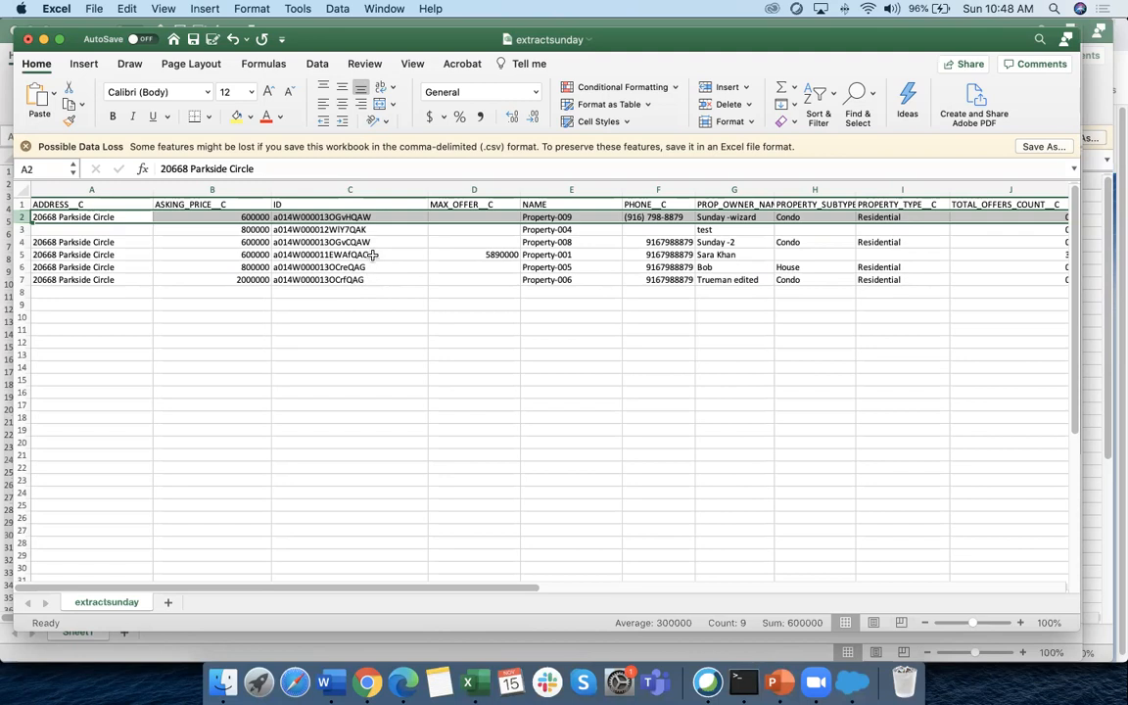
# Select cell C5 and row 5, the Property-001 row matching the Salesforce ID
pyautogui.click(338, 254)
pyautogui.click(21, 253)
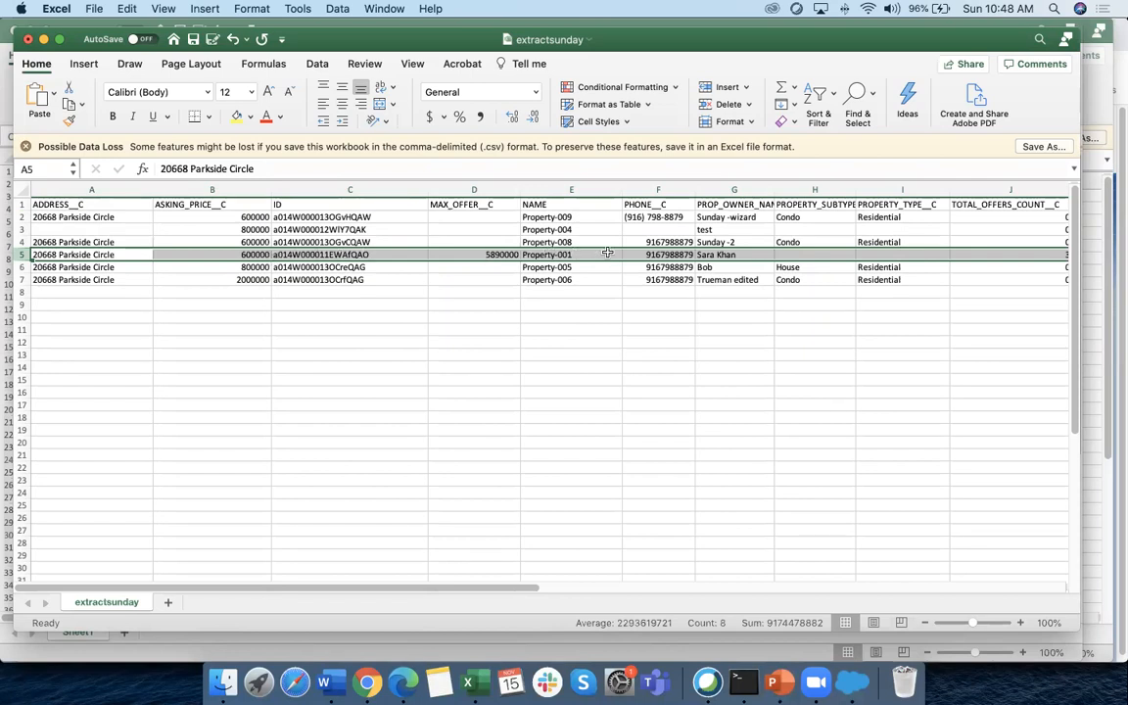
pyautogui.click(368, 681)
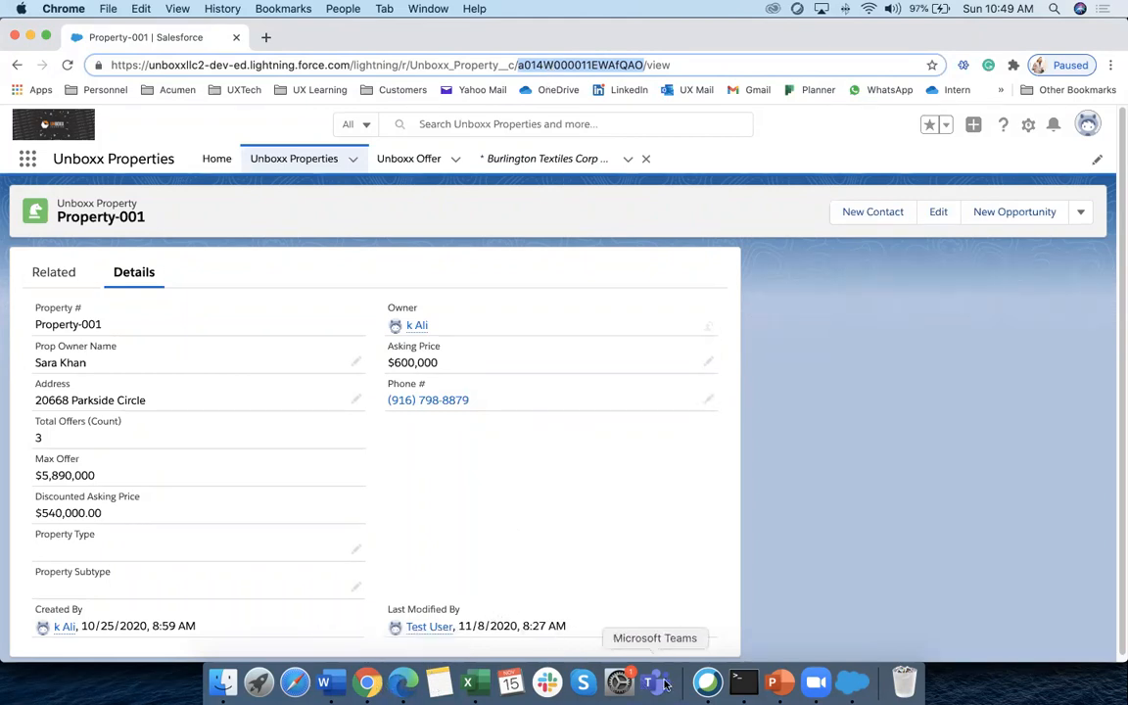
# Open Data Loader's welcome window over the Property-001 record page
pyautogui.click(851, 682)
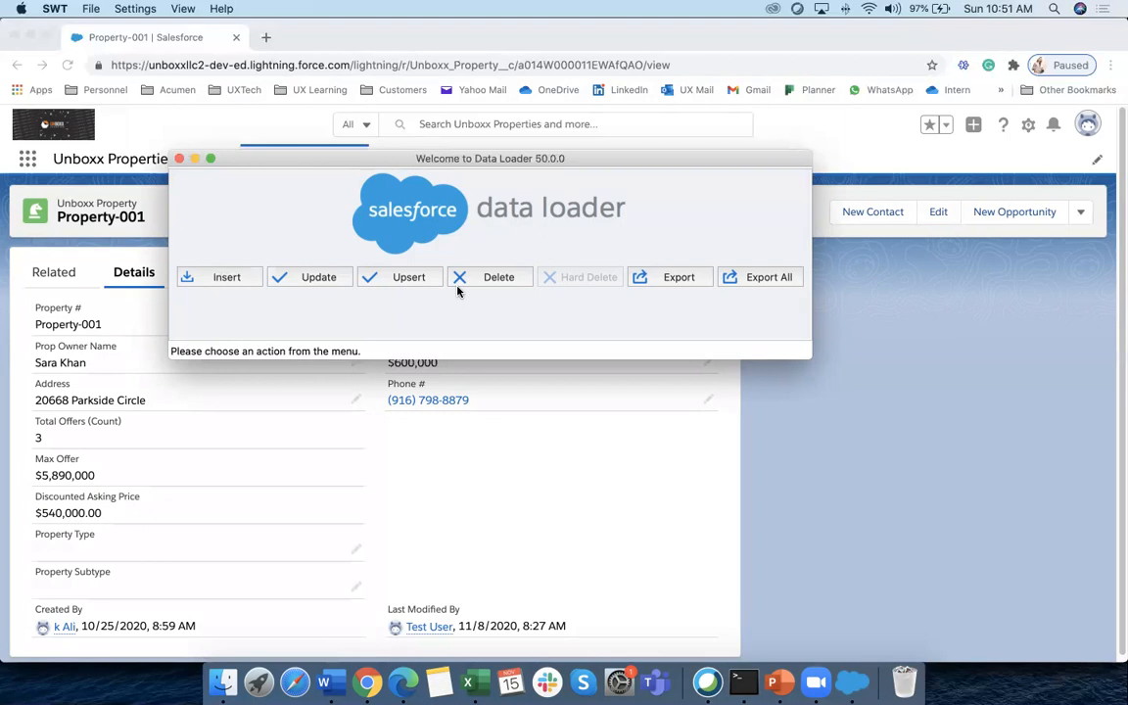
# Return to the extractsunday sheet and select the six record IDs in C2:C7
pyautogui.click(619, 481)
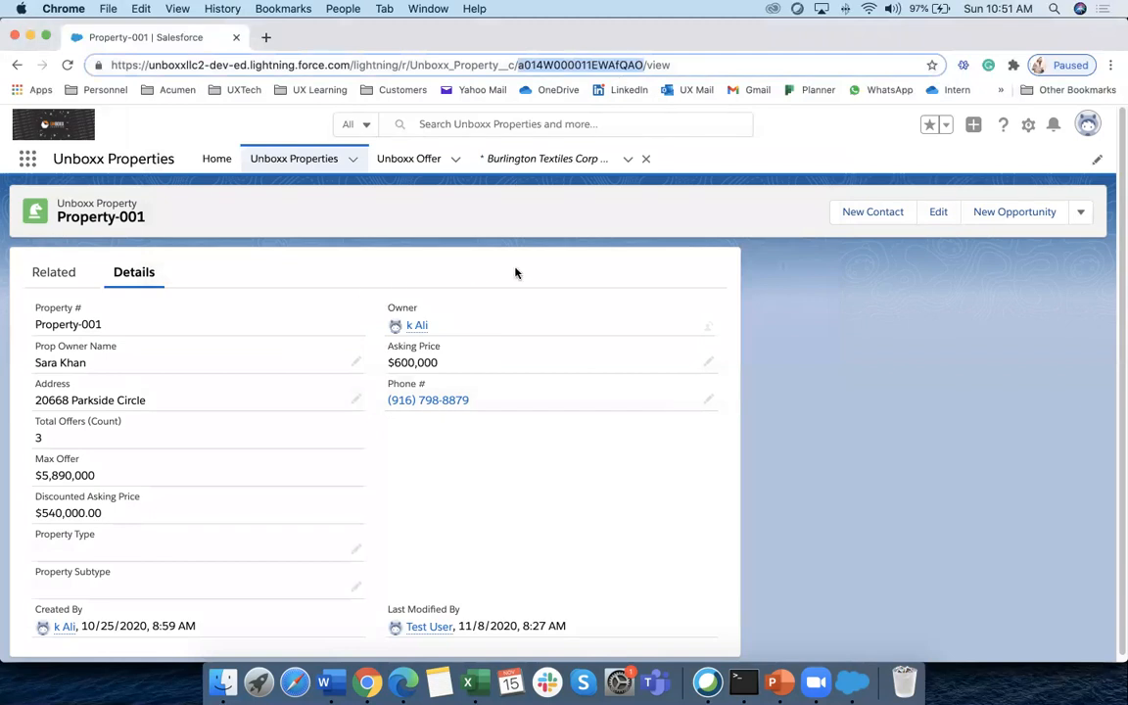
pyautogui.click(853, 682)
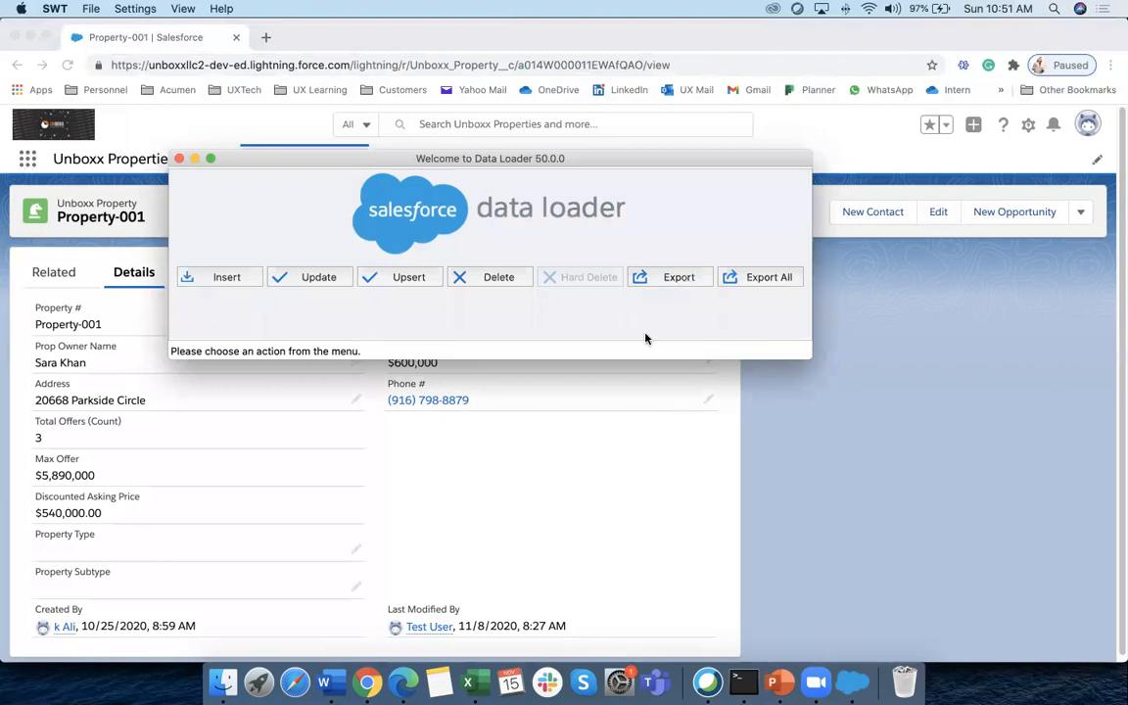
pyautogui.click(468, 682)
pyautogui.moveTo(292, 217); pyautogui.dragTo(314, 296)
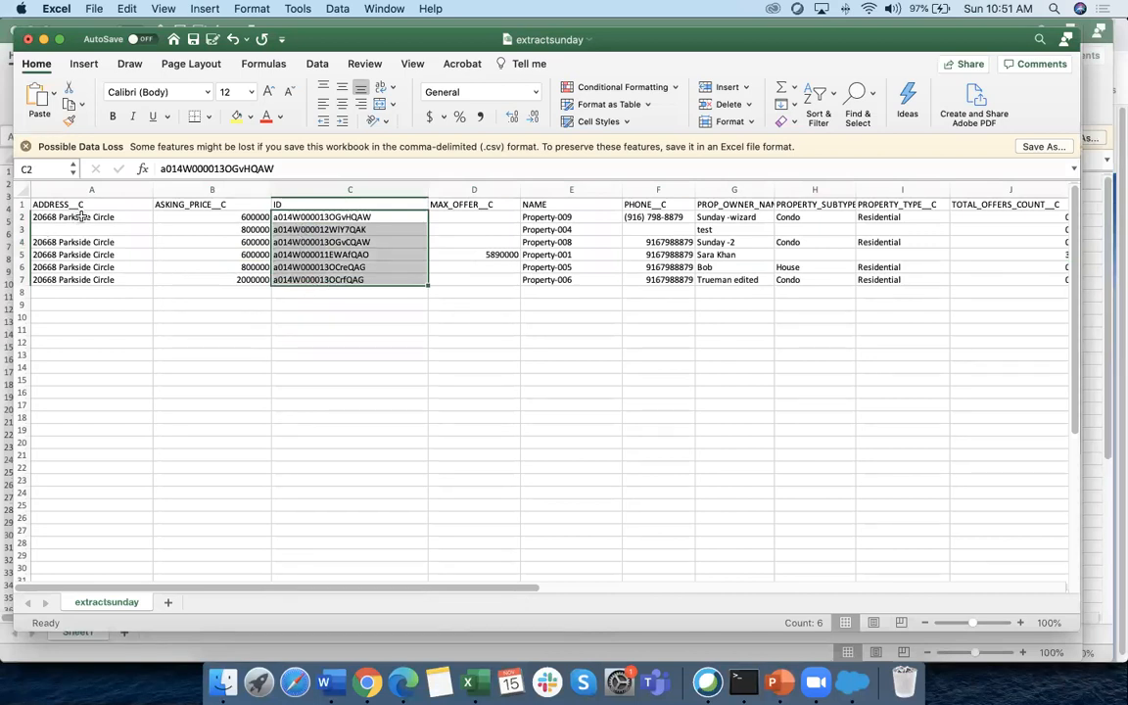
pyautogui.moveTo(280, 216); pyautogui.dragTo(316, 465)
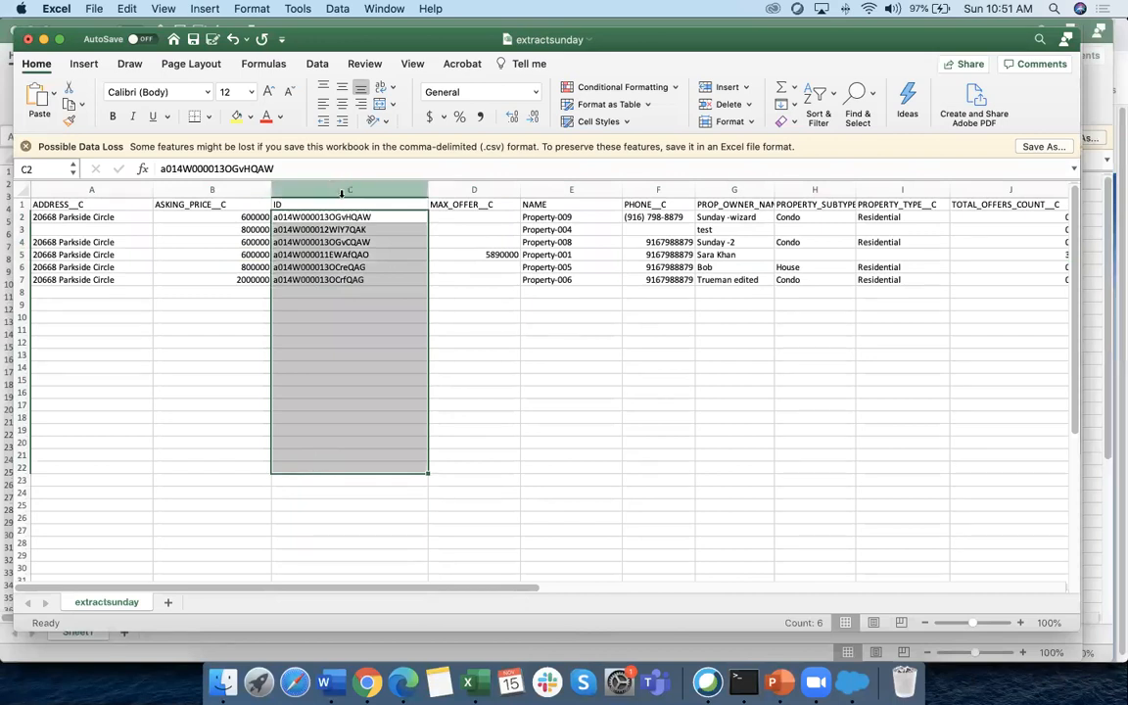
pyautogui.click(19, 204)
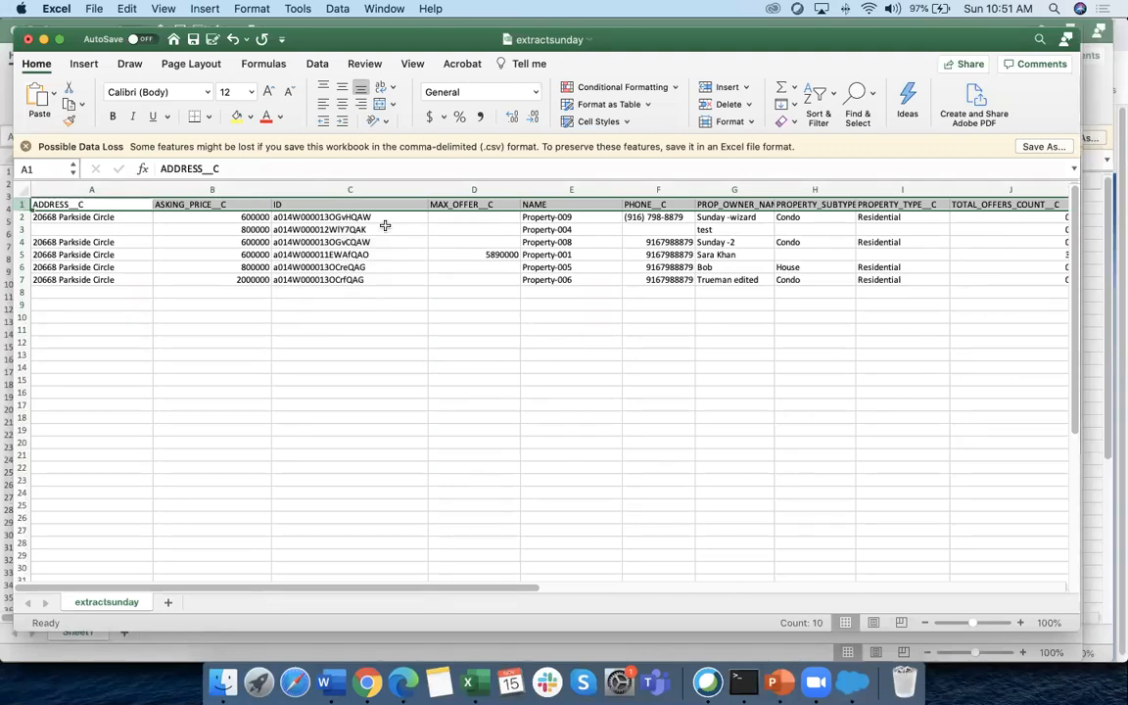
pyautogui.moveTo(323, 216); pyautogui.dragTo(360, 277)
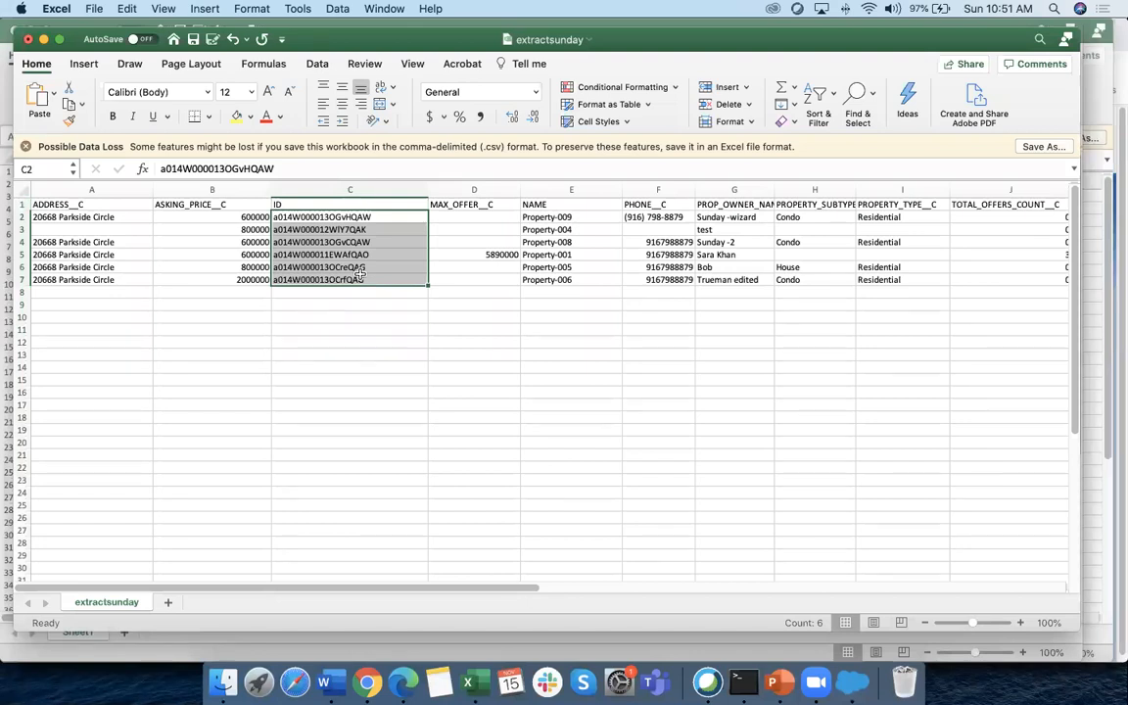
pyautogui.click(174, 317)
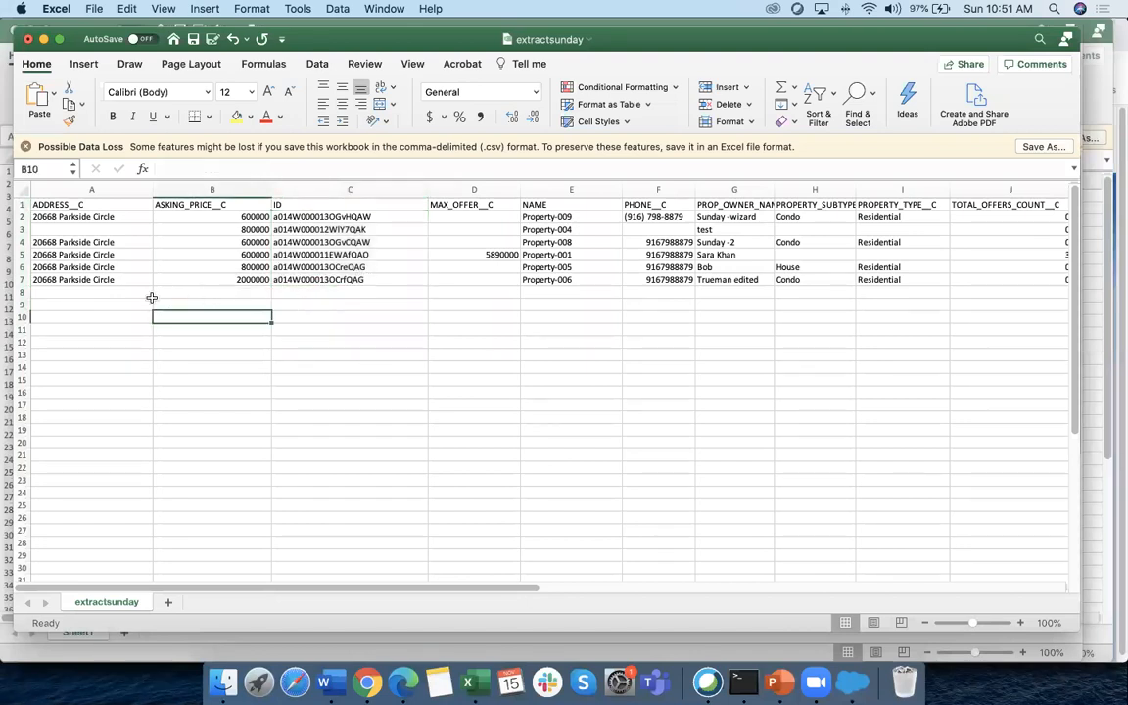
pyautogui.click(88, 292)
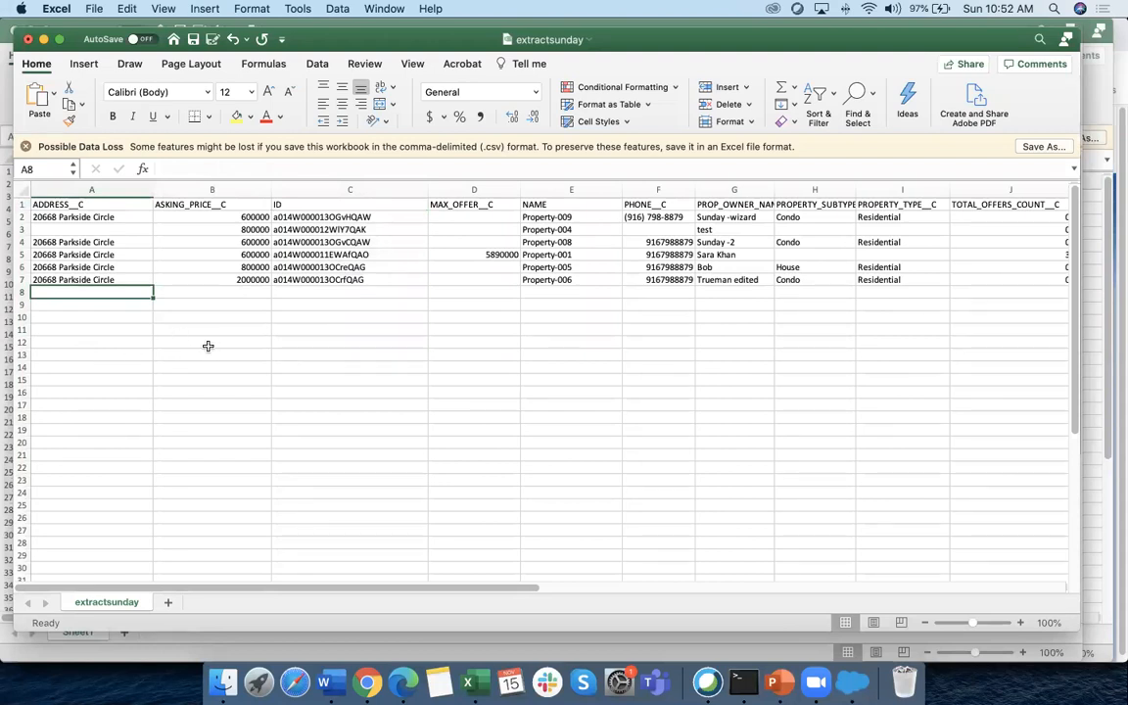
pyautogui.scroll(5, 205, 313)
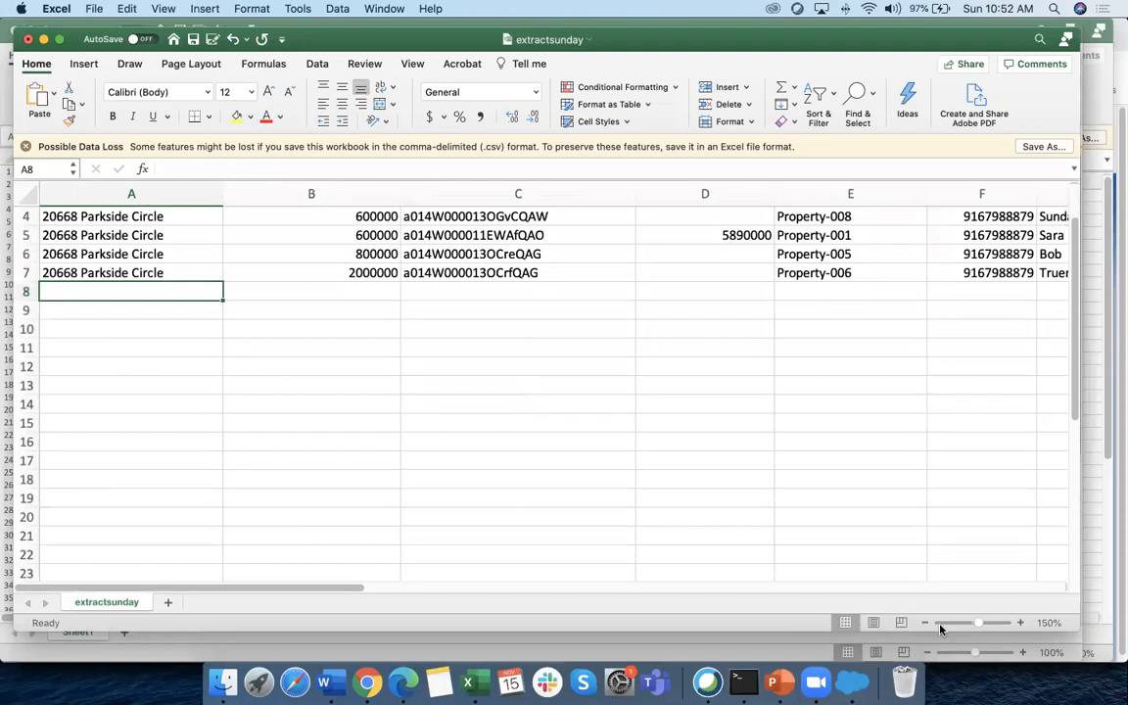
pyautogui.click(925, 623)
pyautogui.click(925, 623)
pyautogui.click(925, 623)
pyautogui.click(925, 623)
pyautogui.click(926, 623)
pyautogui.click(926, 623)
pyautogui.click(925, 623)
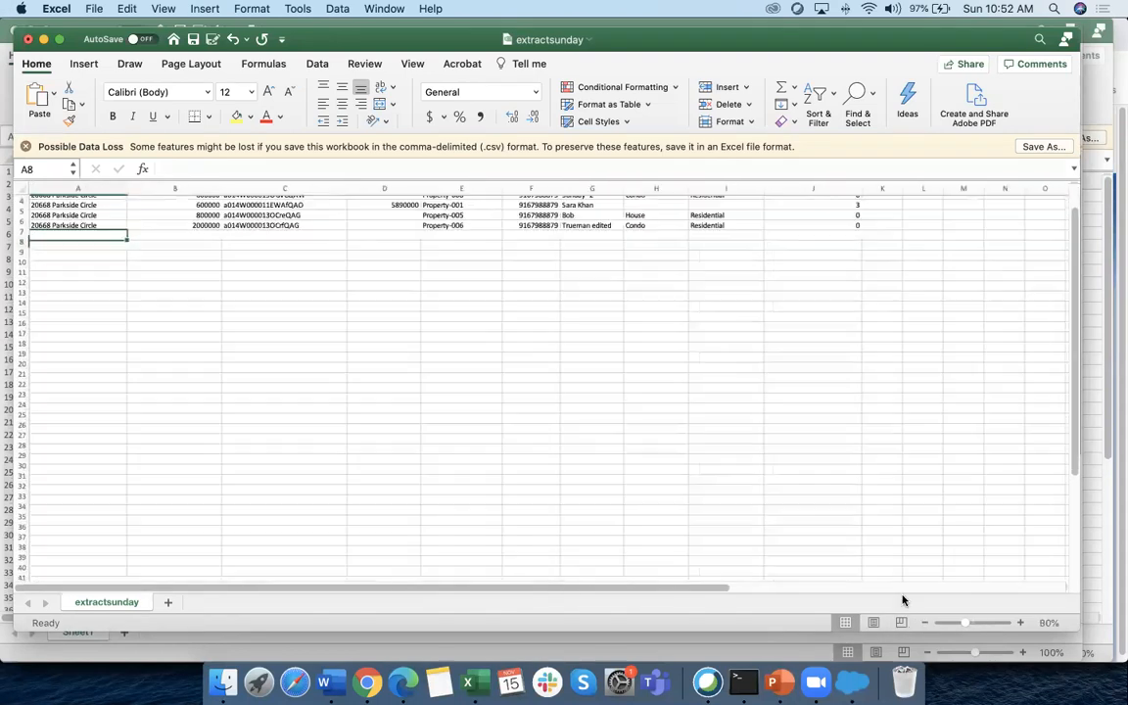
pyautogui.scroll(3, 211, 374)
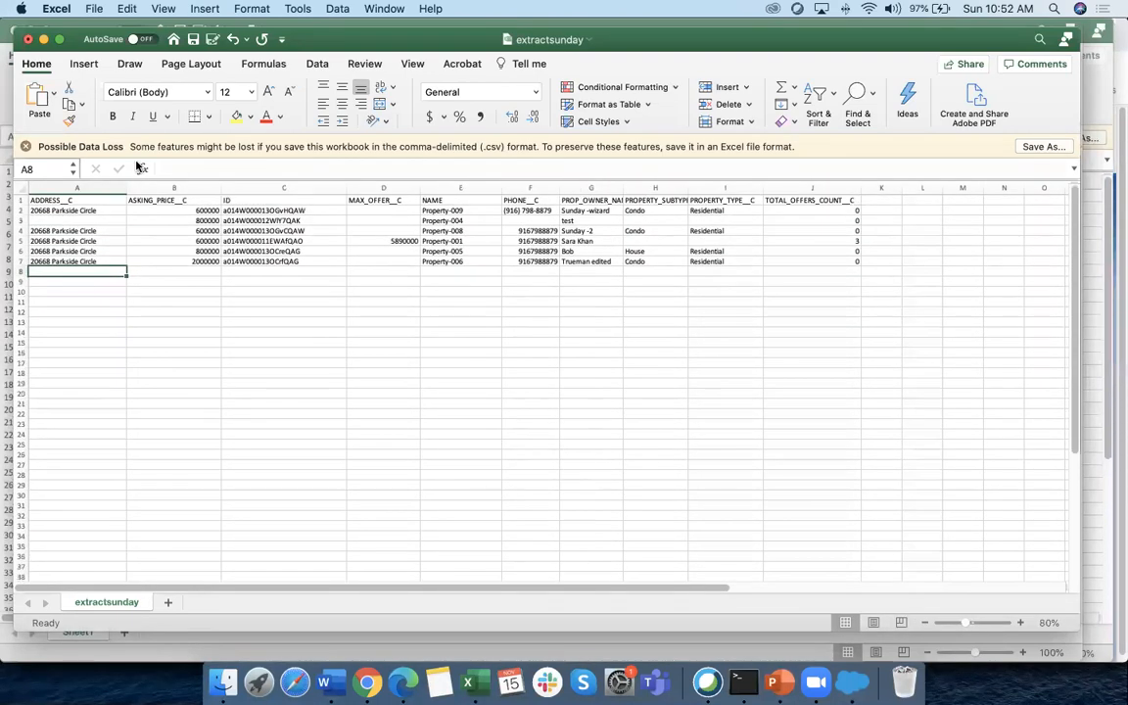
pyautogui.moveTo(337, 41); pyautogui.dragTo(325, 33)
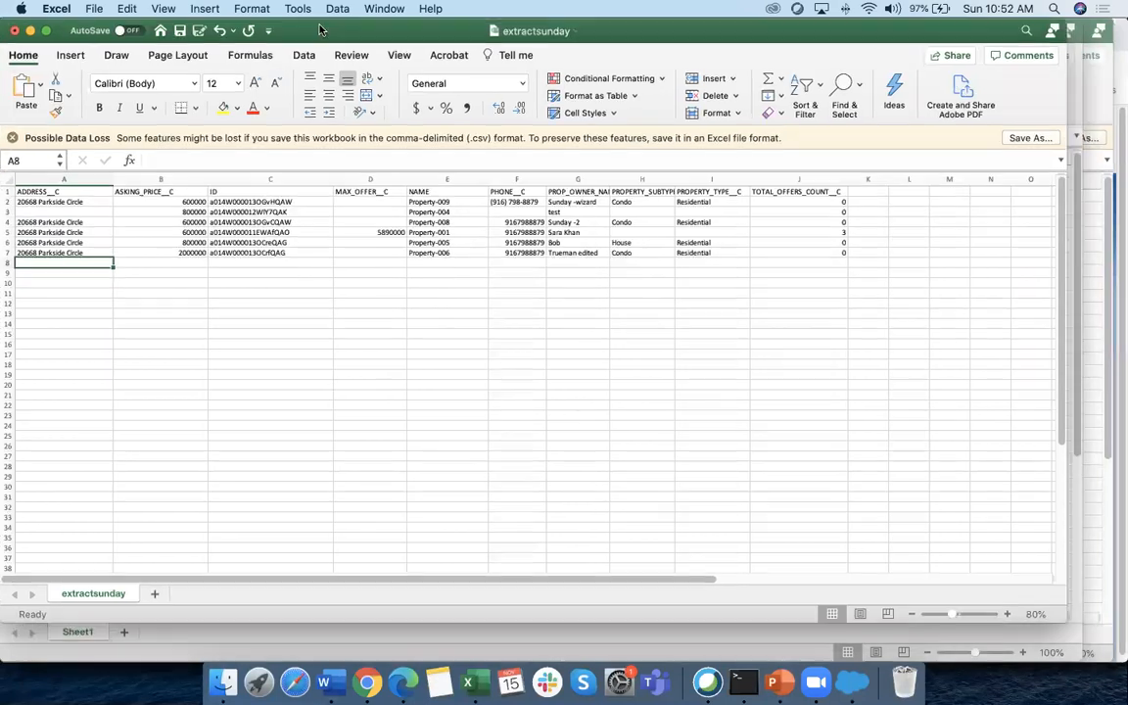
# Save the workbook as Addnewrecord in CSV format in the Data Managment folder
pyautogui.click(94, 9)
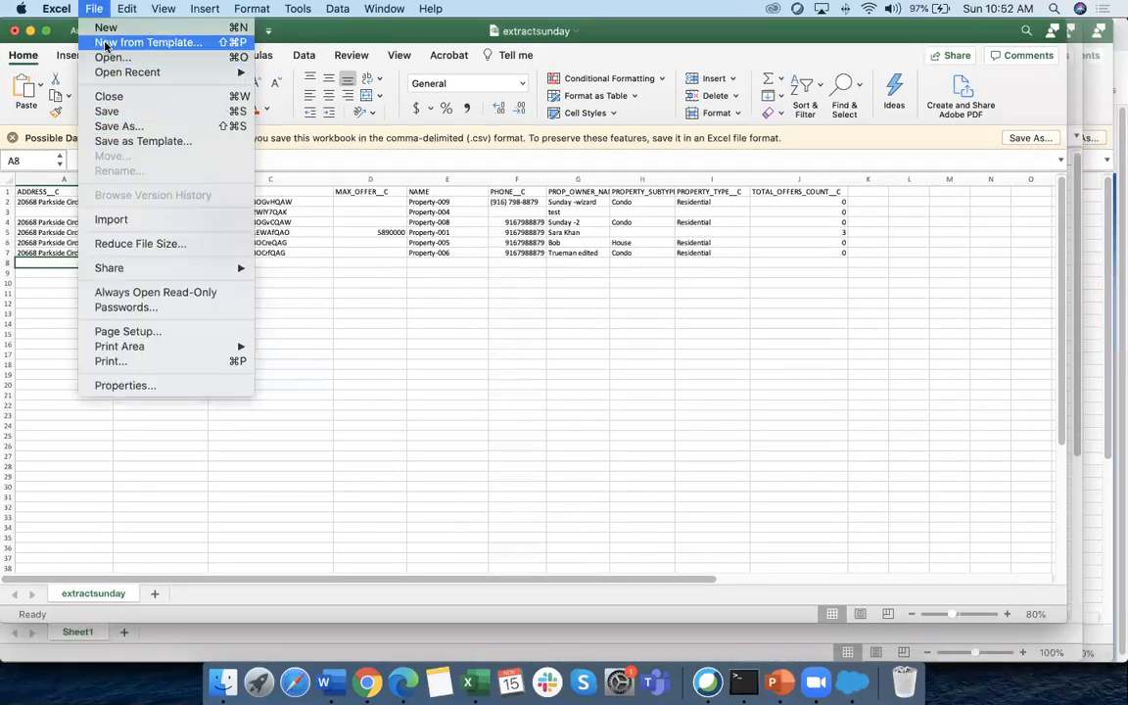
pyautogui.click(118, 126)
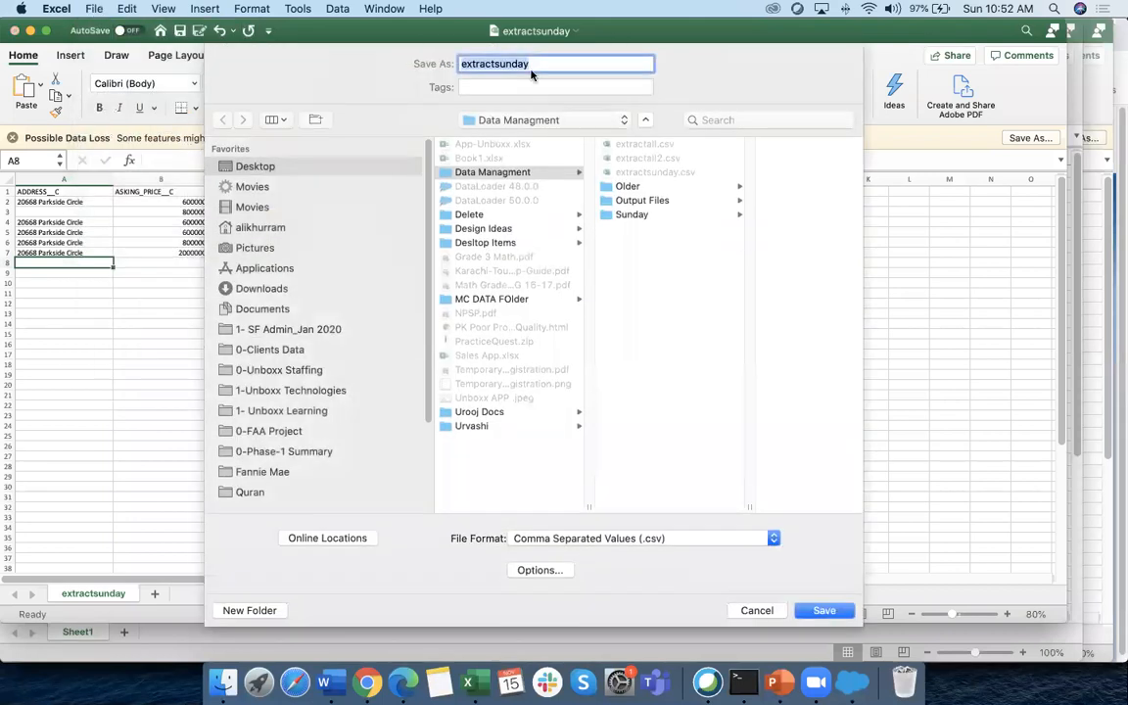
pyautogui.write('Addnewrecord')
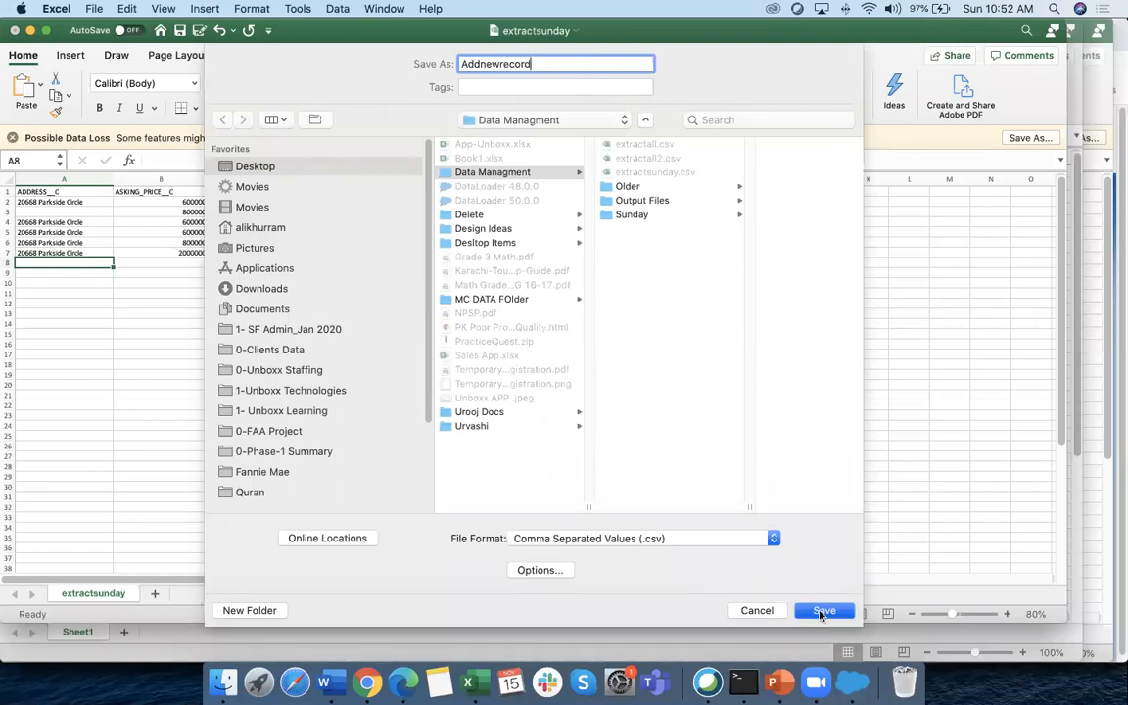
pyautogui.click(823, 610)
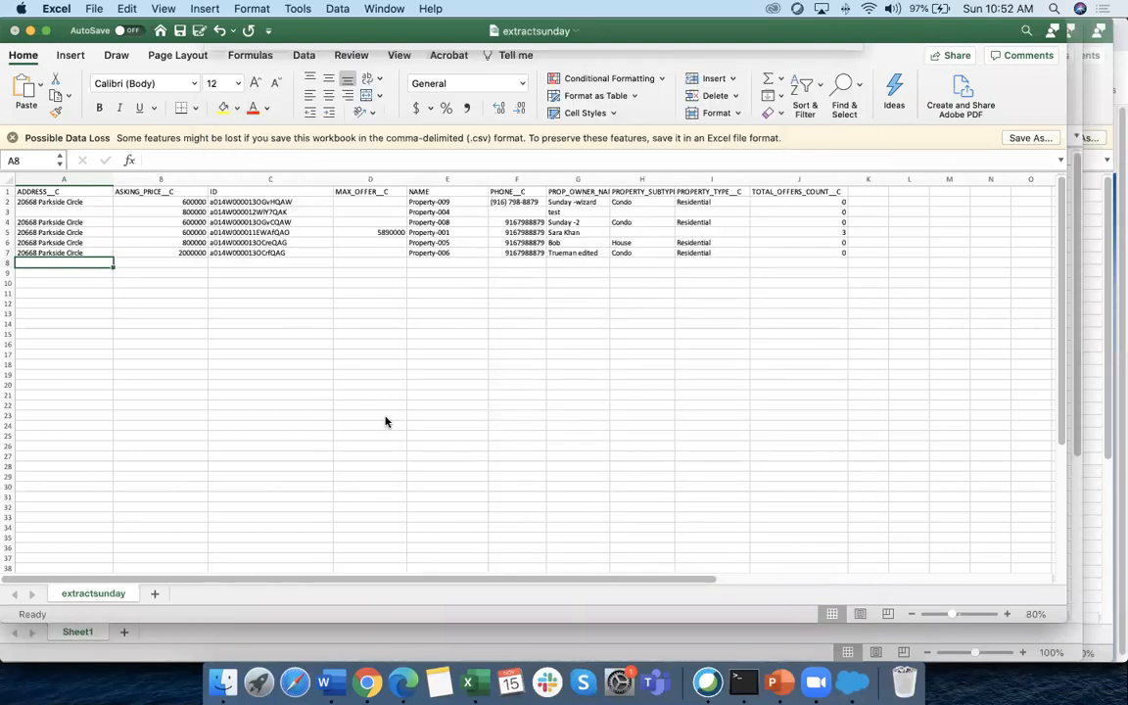
pyautogui.click(157, 243)
# Clear the records in rows 3 to 7, keeping only the Property-009 row
pyautogui.moveTo(8, 211); pyautogui.dragTo(10, 262)
pyautogui.press('Delete')
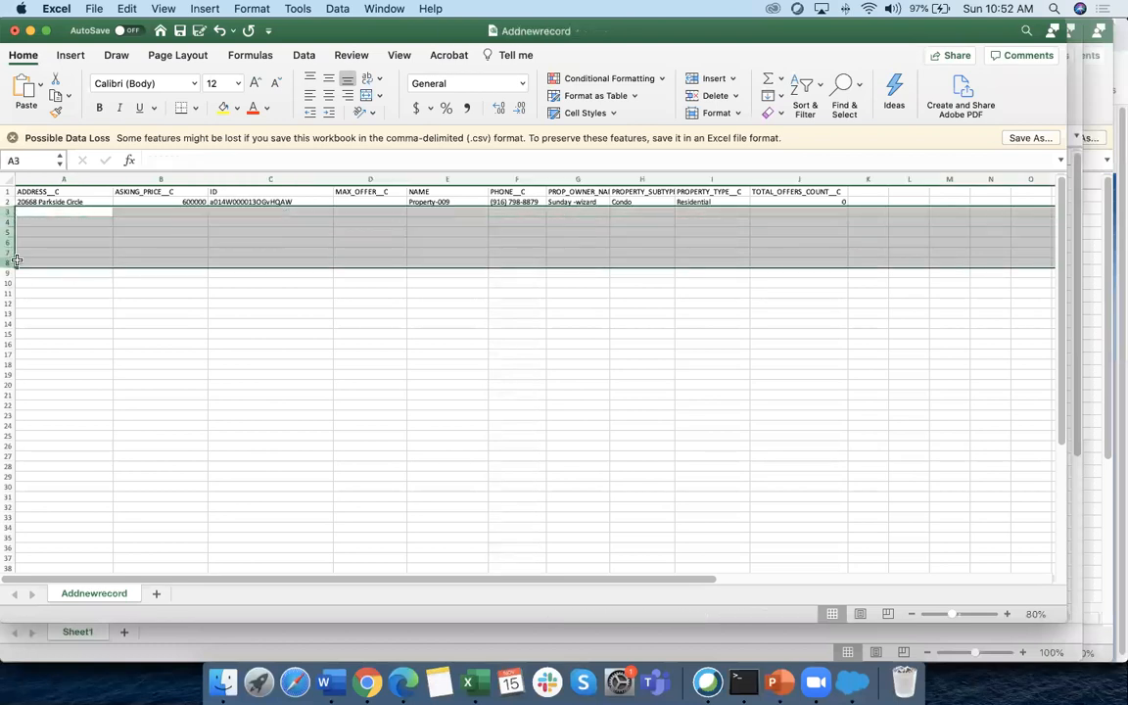
pyautogui.click(64, 263)
pyautogui.click(67, 202)
pyautogui.click(168, 203)
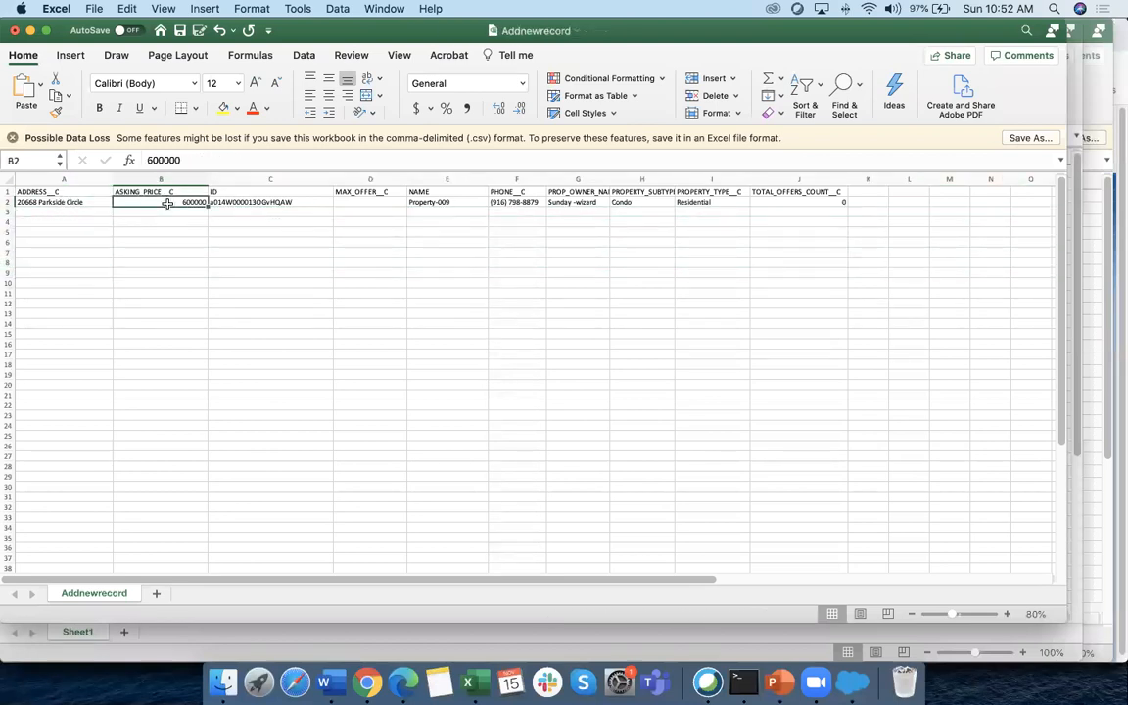
pyautogui.press('Right')
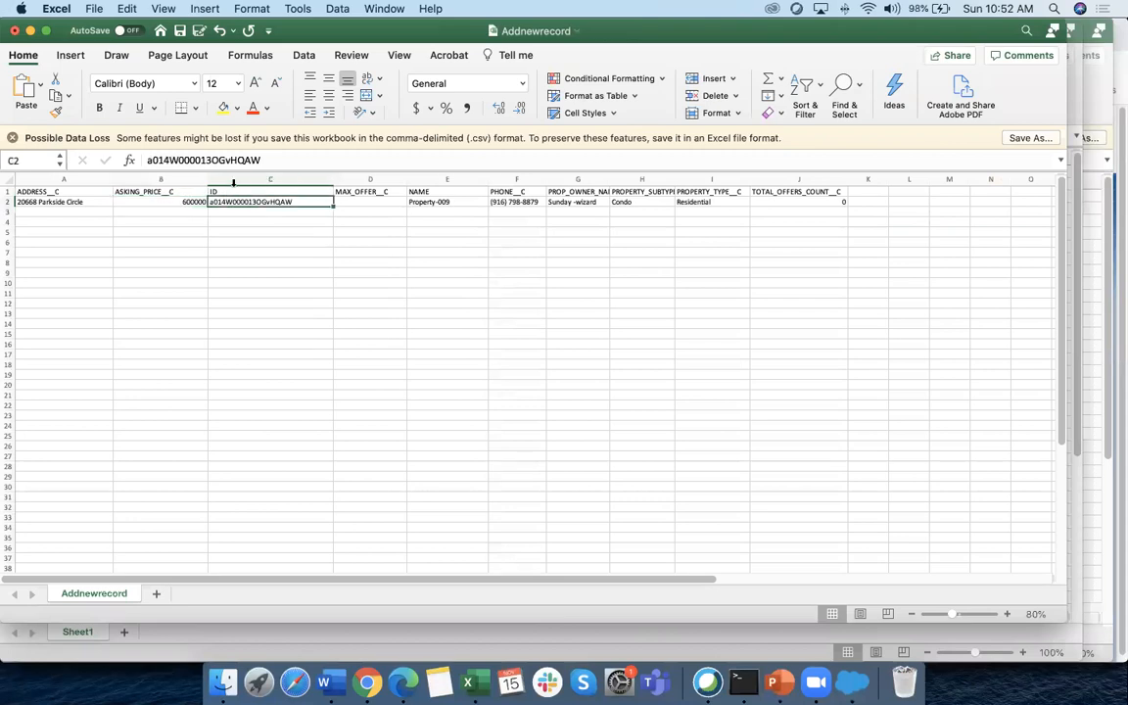
# Delete the ID, MAX_OFFER__C and NAME columns
pyautogui.click(234, 177)
pyautogui.rightClick(234, 180)
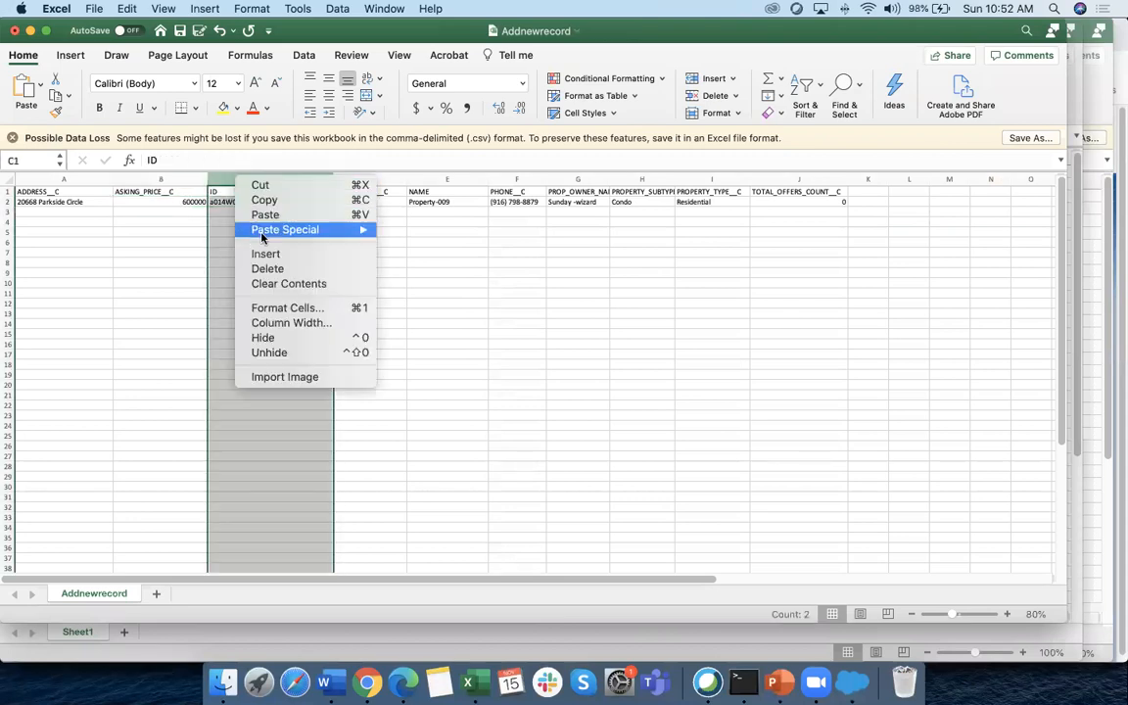
pyautogui.click(269, 269)
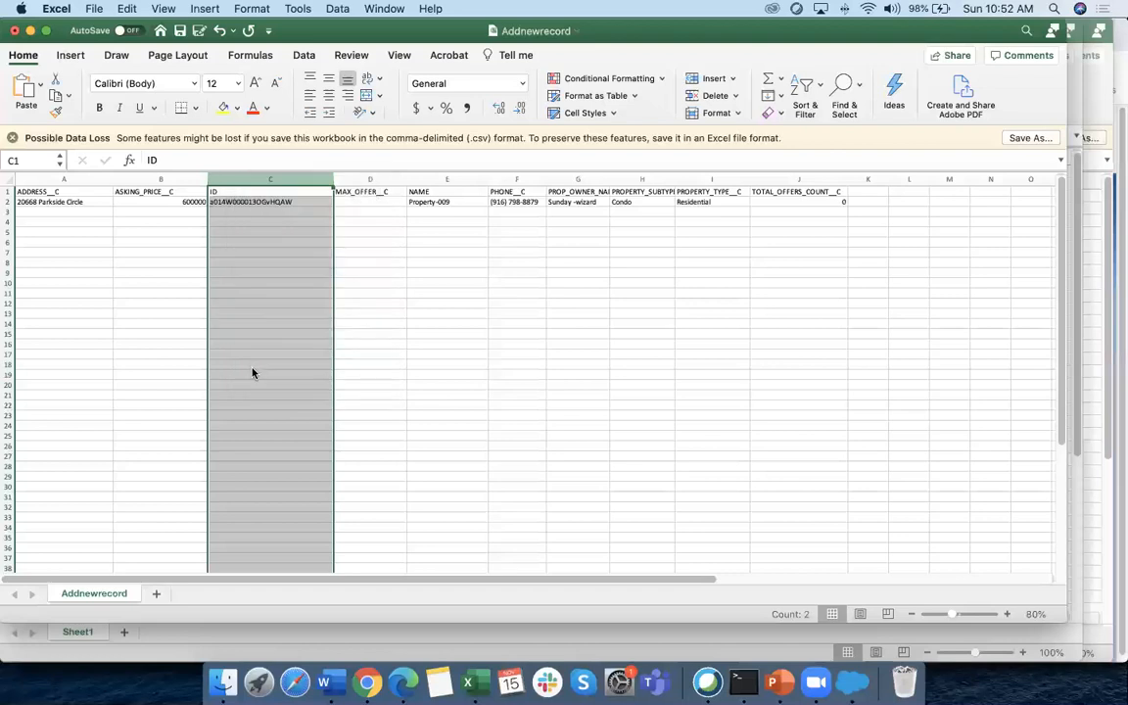
pyautogui.rightClick(236, 180)
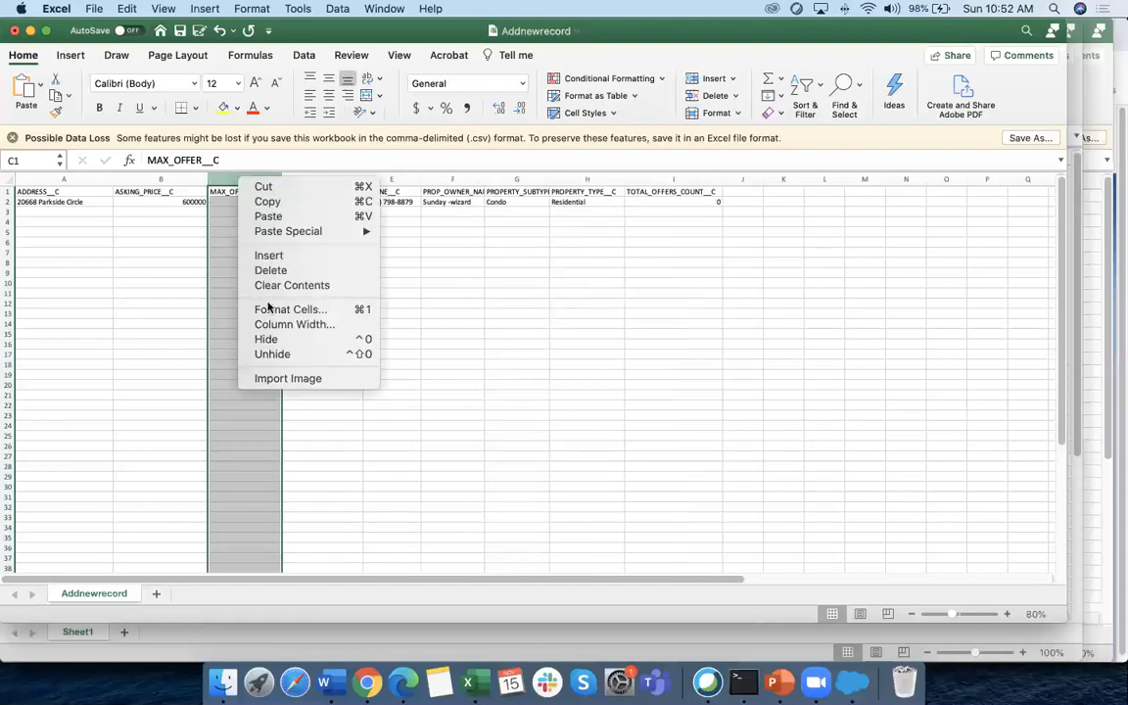
pyautogui.click(272, 270)
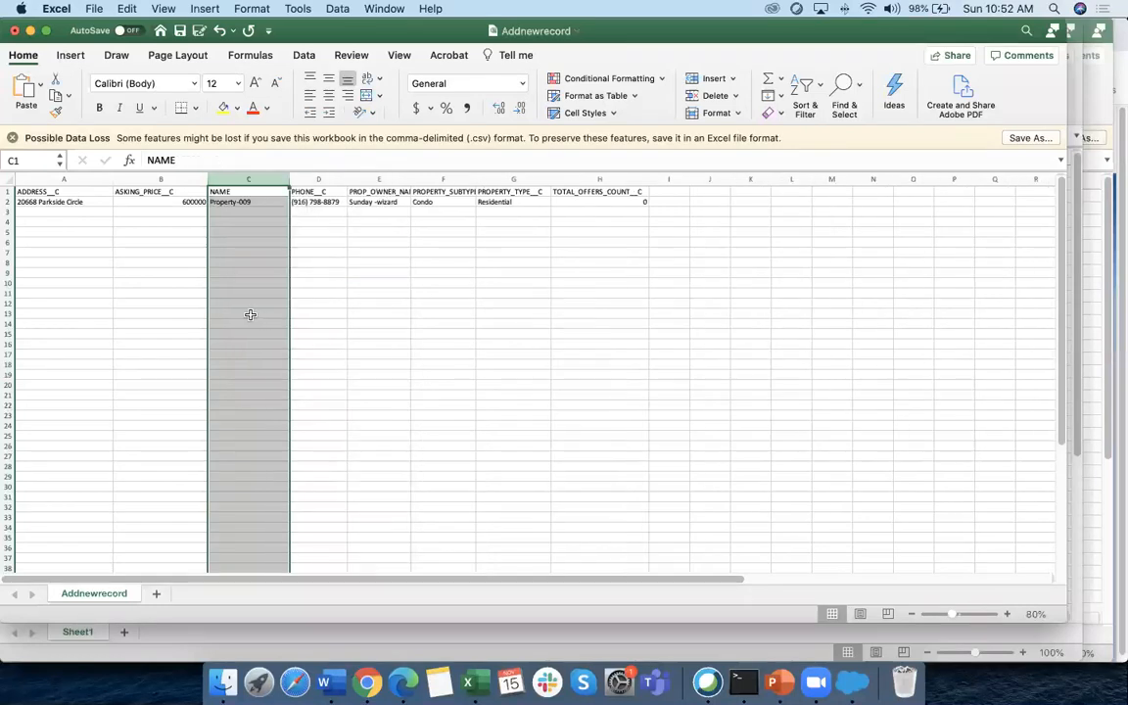
pyautogui.click(337, 313)
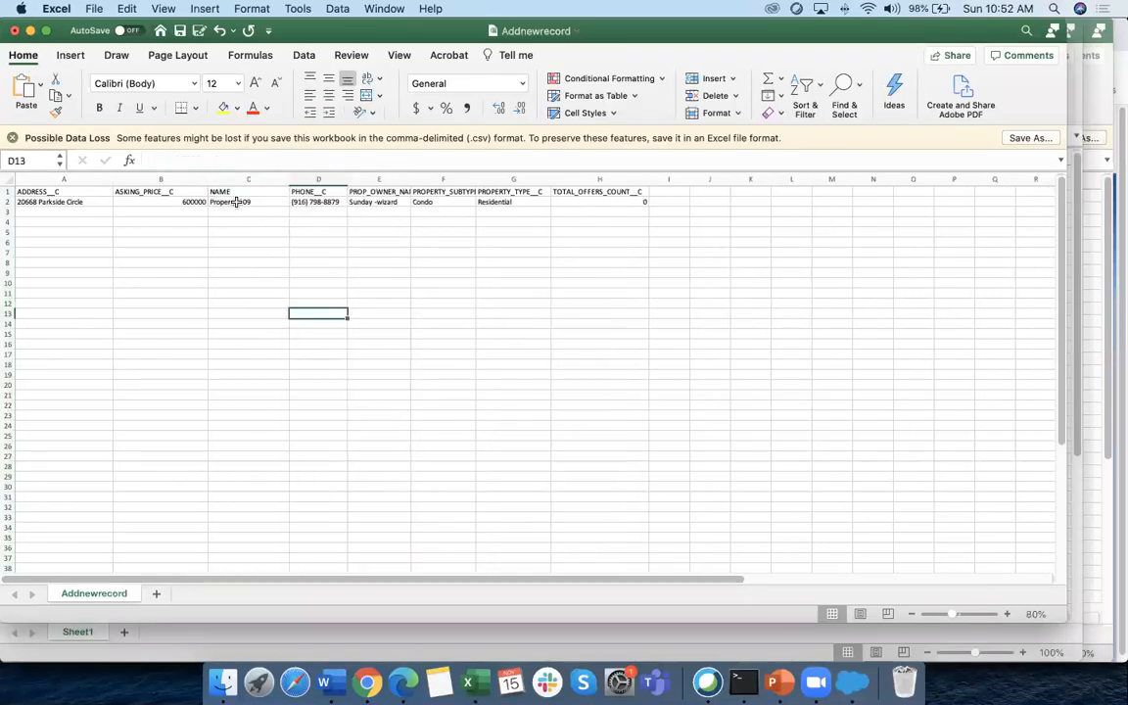
pyautogui.click(240, 203)
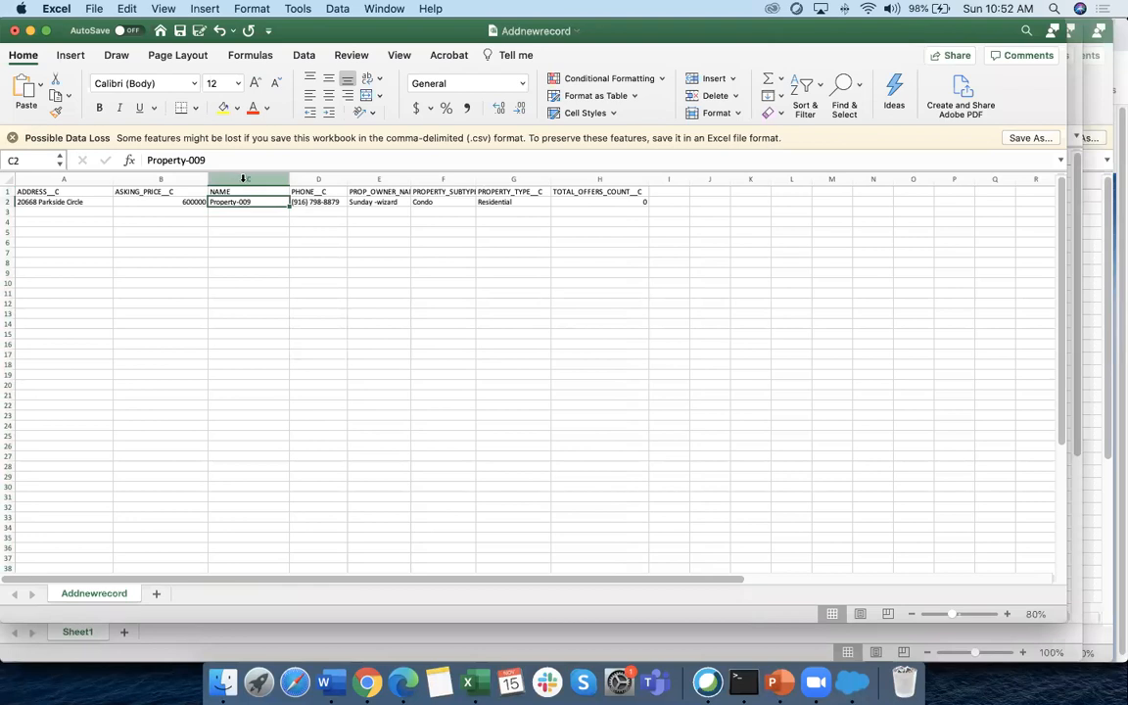
pyautogui.rightClick(248, 179)
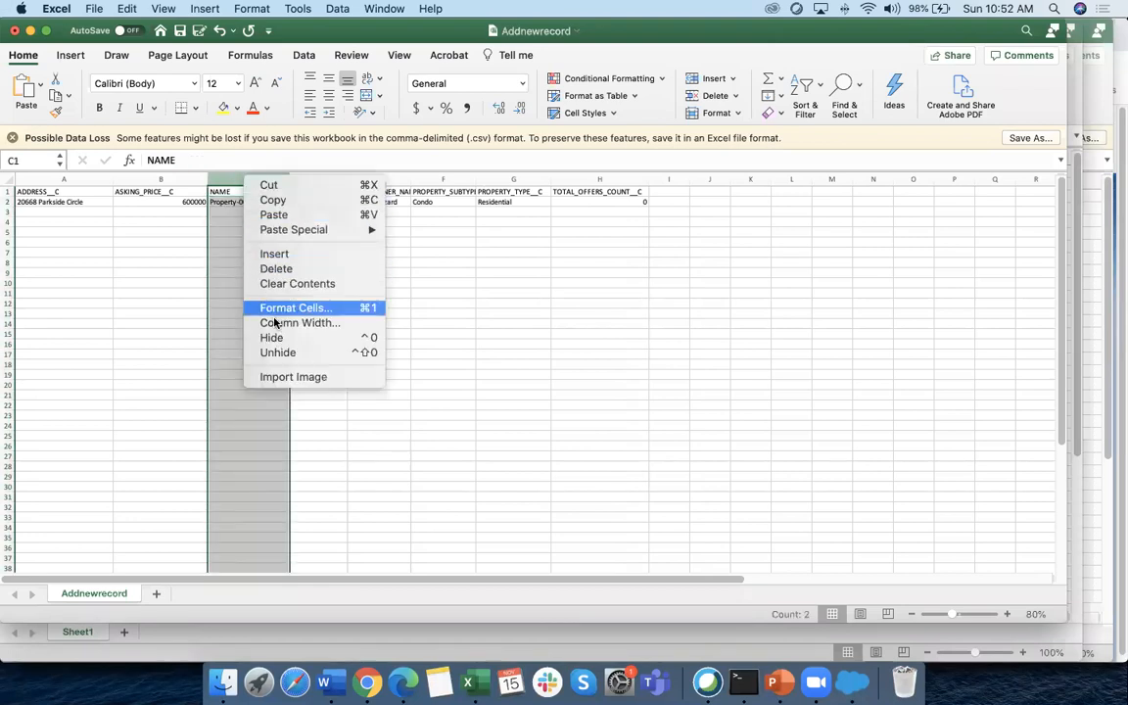
pyautogui.click(266, 269)
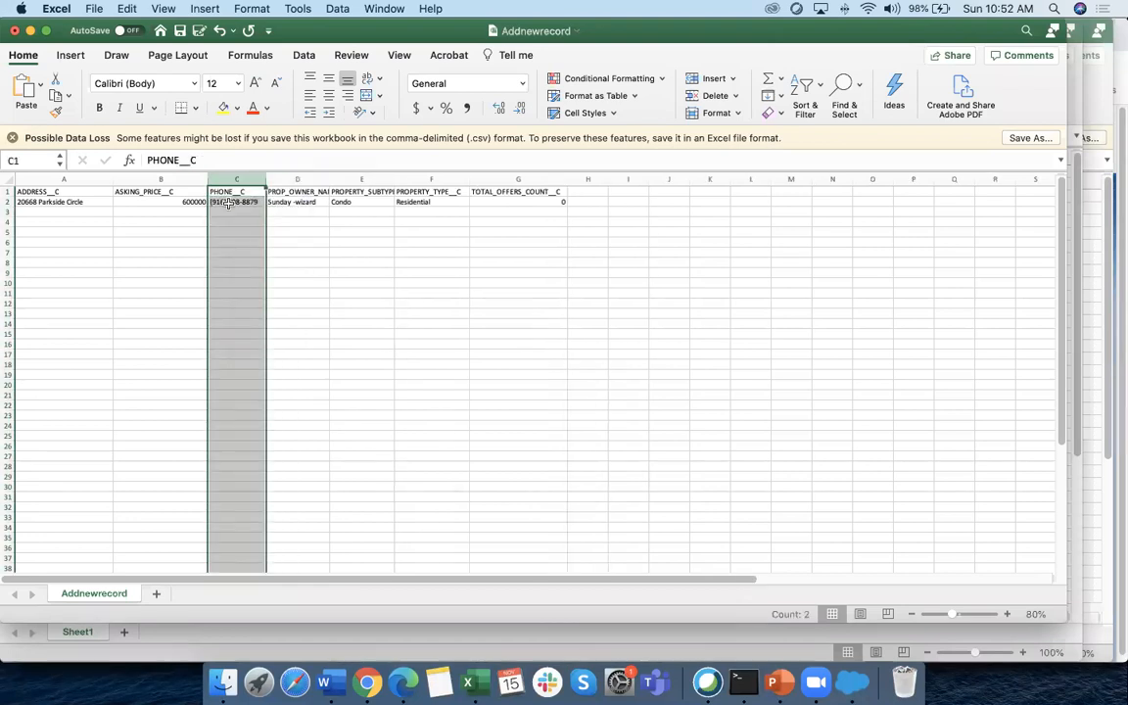
# Widen the PHONE__C, PROP_OWNER_NAME__C and PROPERTY_SUBTYPE__C columns
pyautogui.moveTo(264, 177); pyautogui.dragTo(382, 178)
pyautogui.click(314, 192)
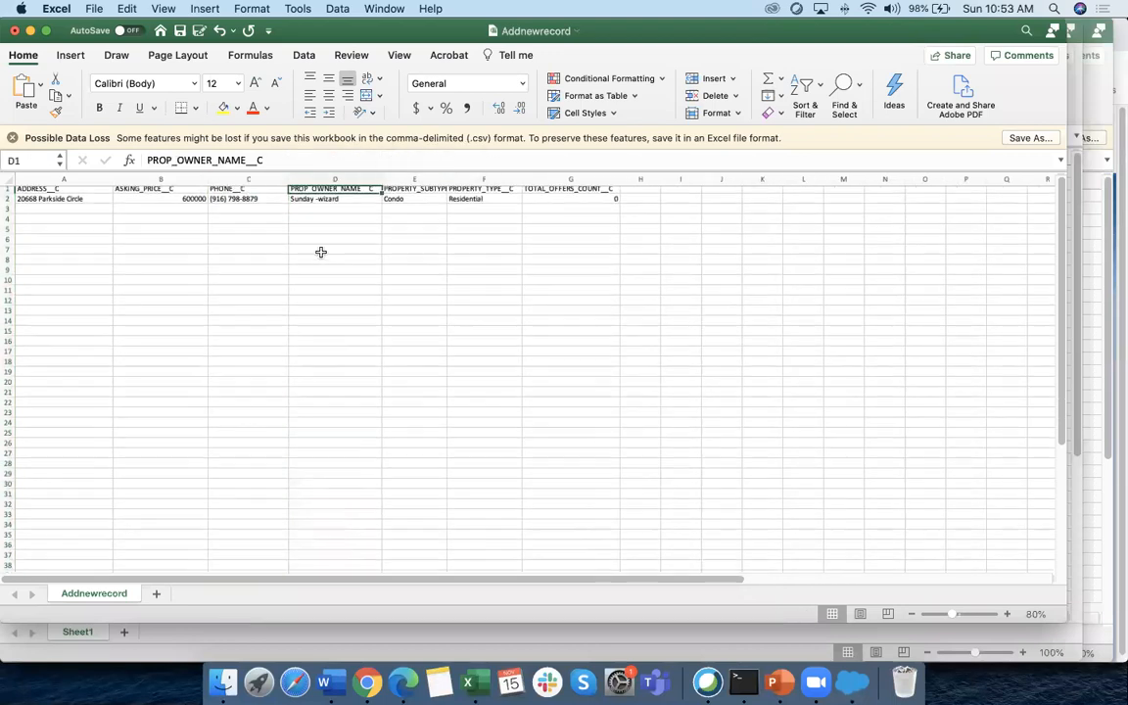
pyautogui.moveTo(446, 178); pyautogui.dragTo(486, 178)
pyautogui.click(419, 202)
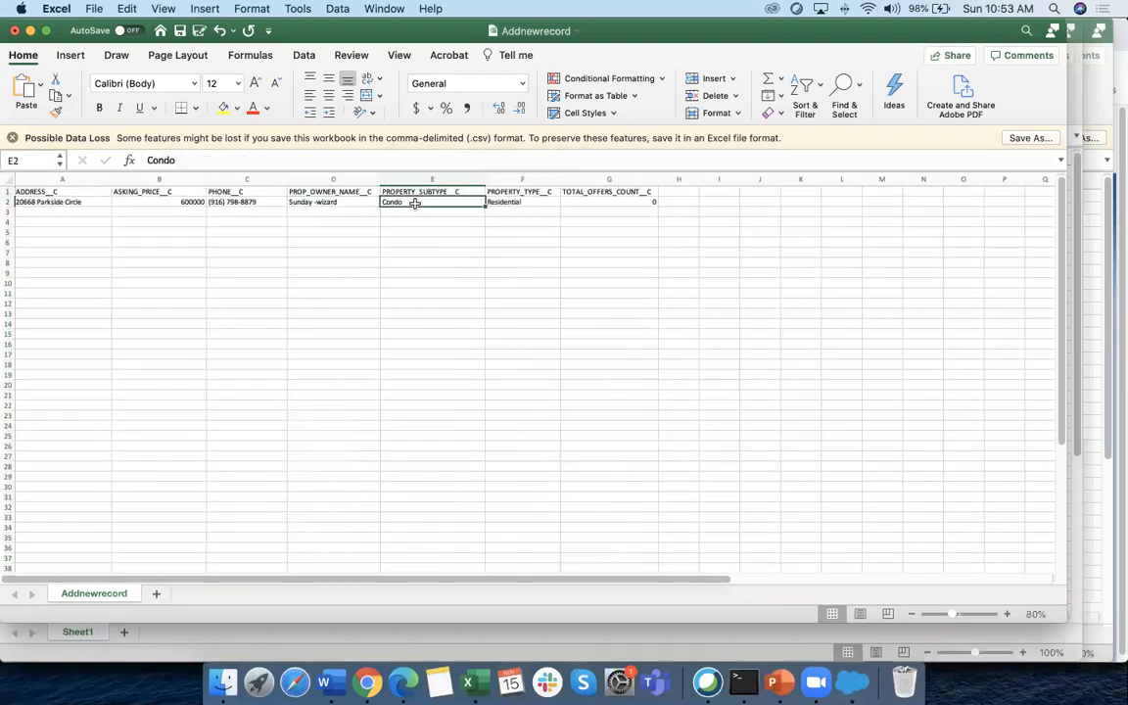
pyautogui.click(509, 180)
pyautogui.click(506, 203)
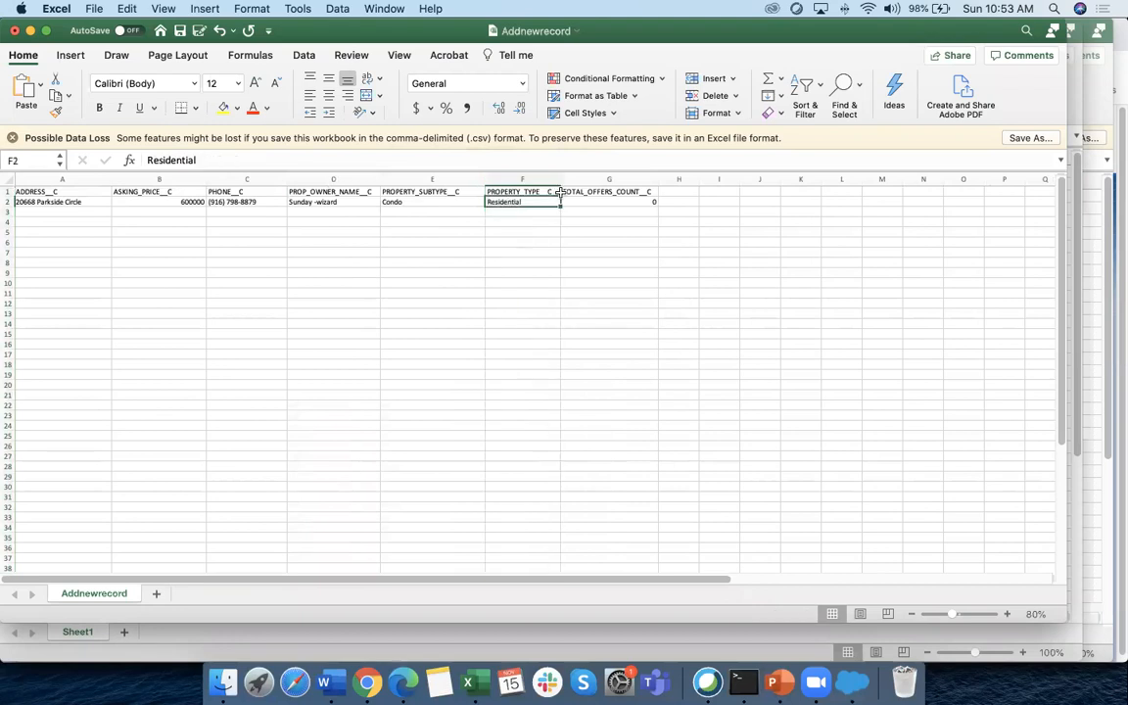
# Delete the TOTAL_OFFERS_COUNT__C column
pyautogui.click(613, 181)
pyautogui.rightClick(613, 180)
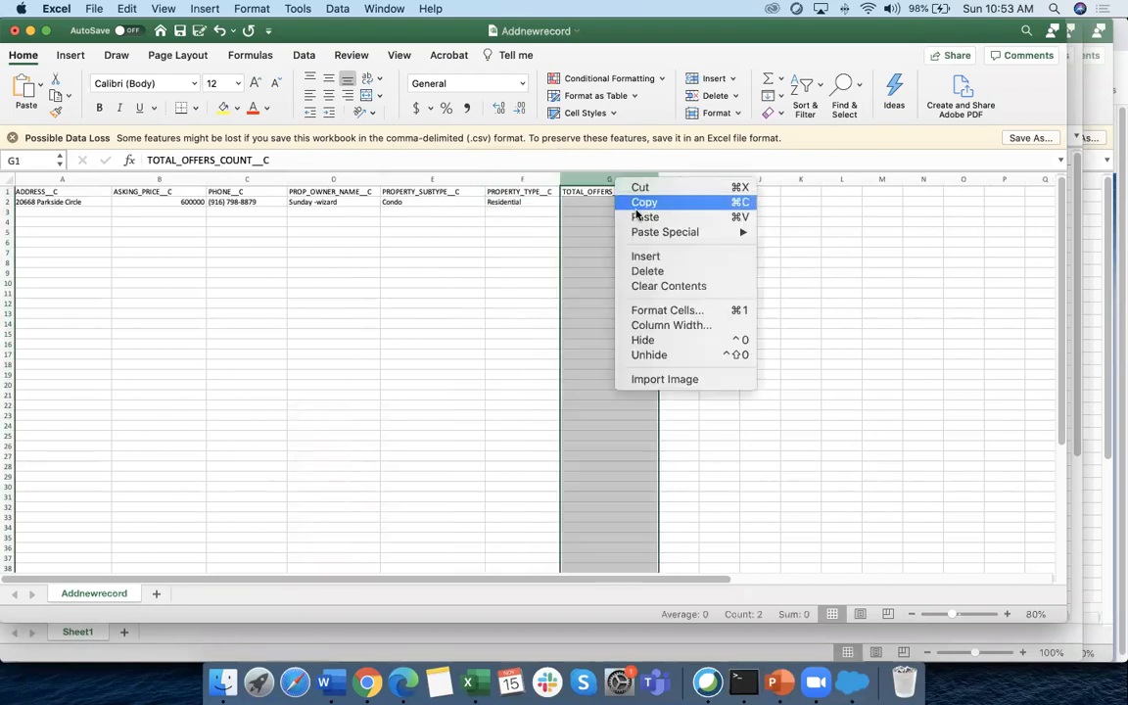
pyautogui.click(646, 271)
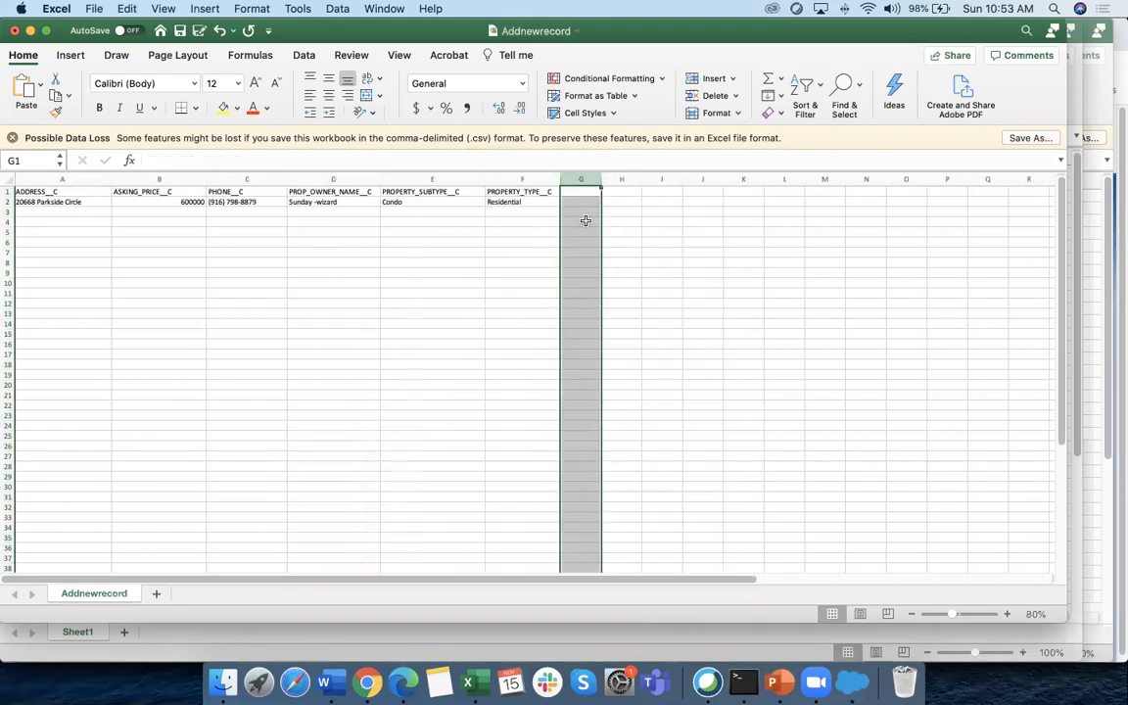
pyautogui.click(524, 252)
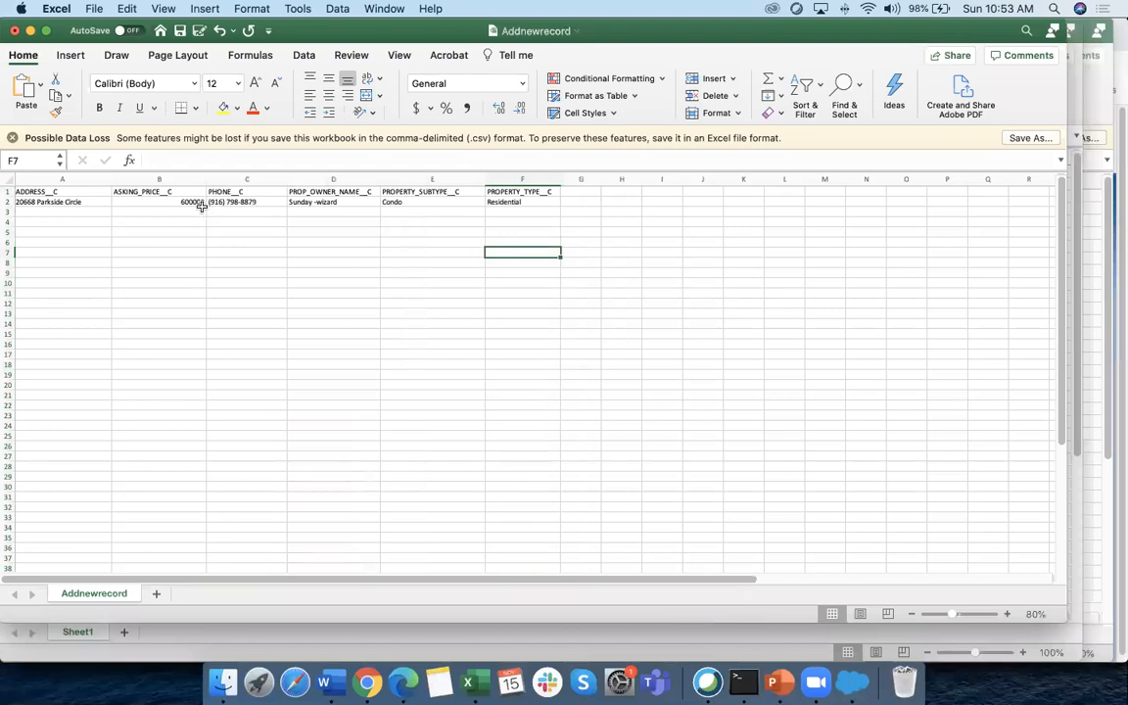
# Set the owner name to 'Insert New' and the asking price to 1000000
pyautogui.click(327, 201)
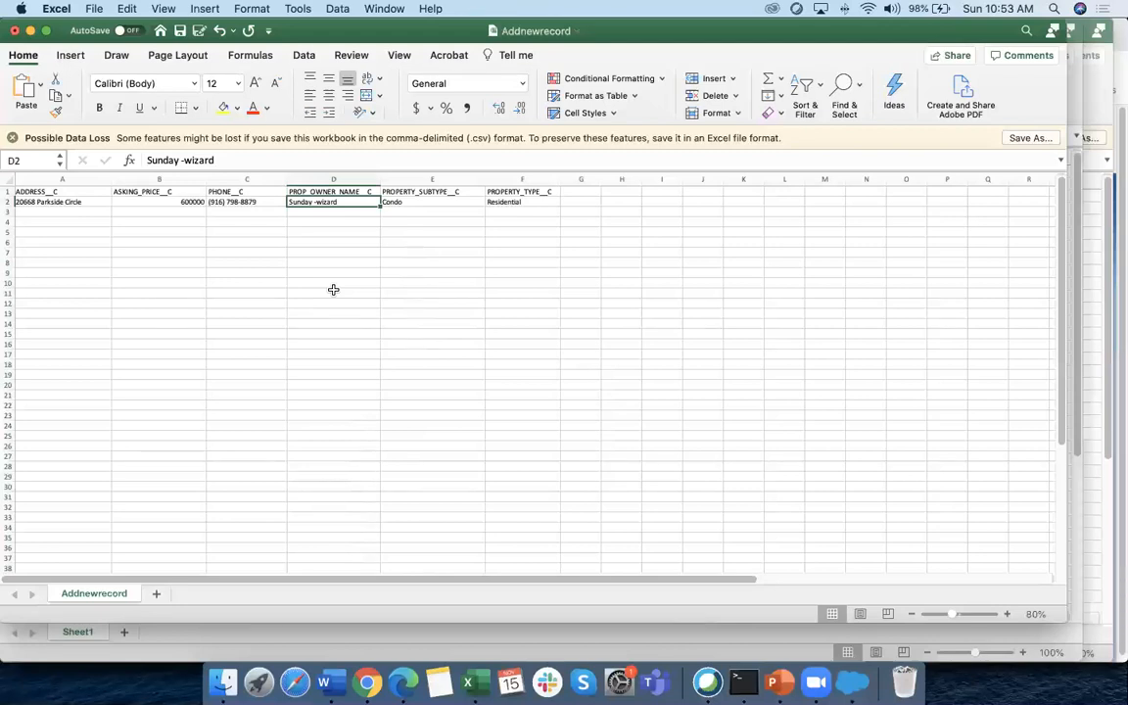
pyautogui.write('Insert New Record - Sunday')
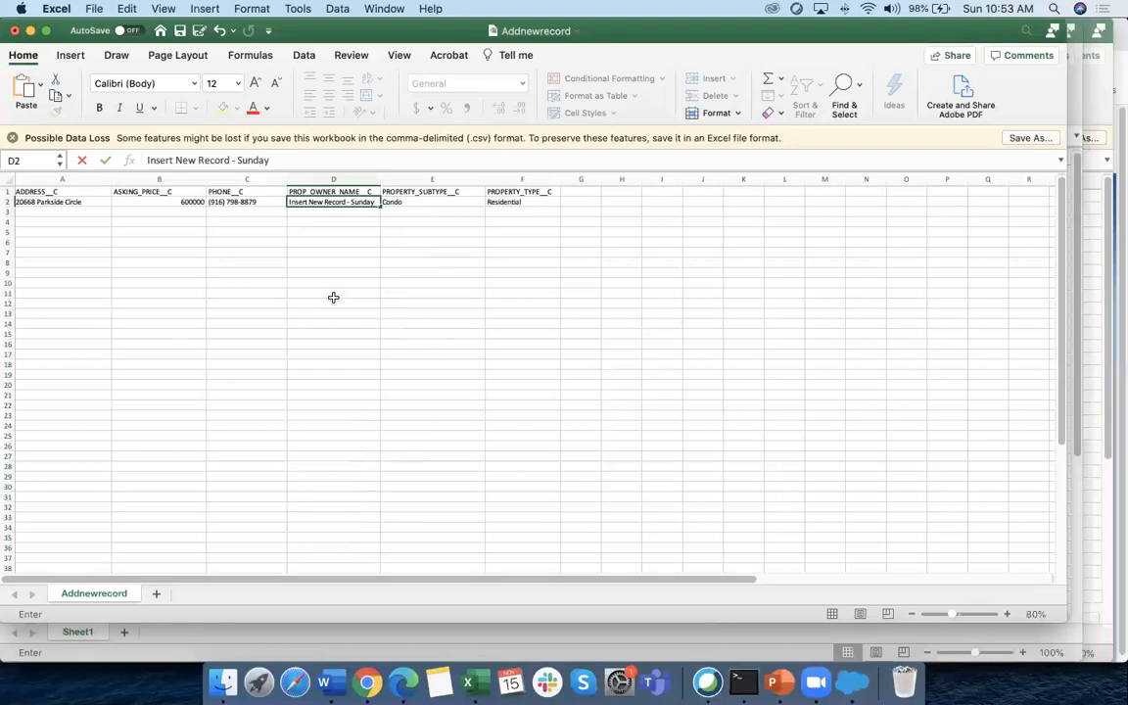
pyautogui.click(333, 289)
pyautogui.click(327, 201)
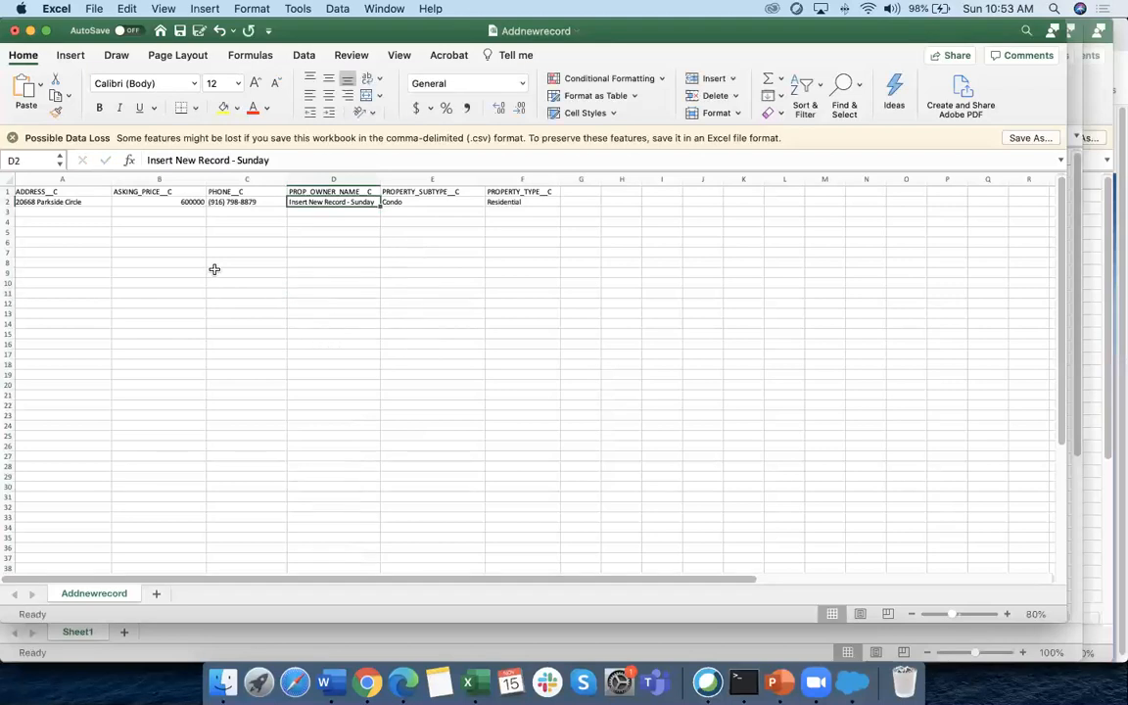
pyautogui.click(180, 201)
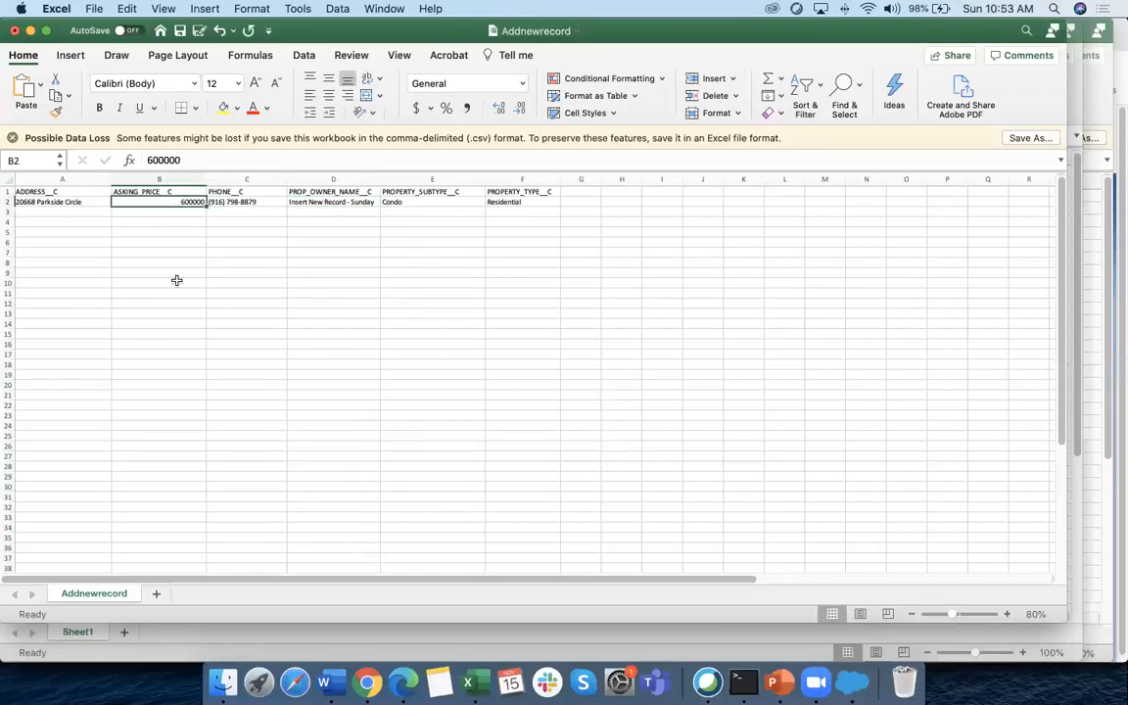
pyautogui.write('10')
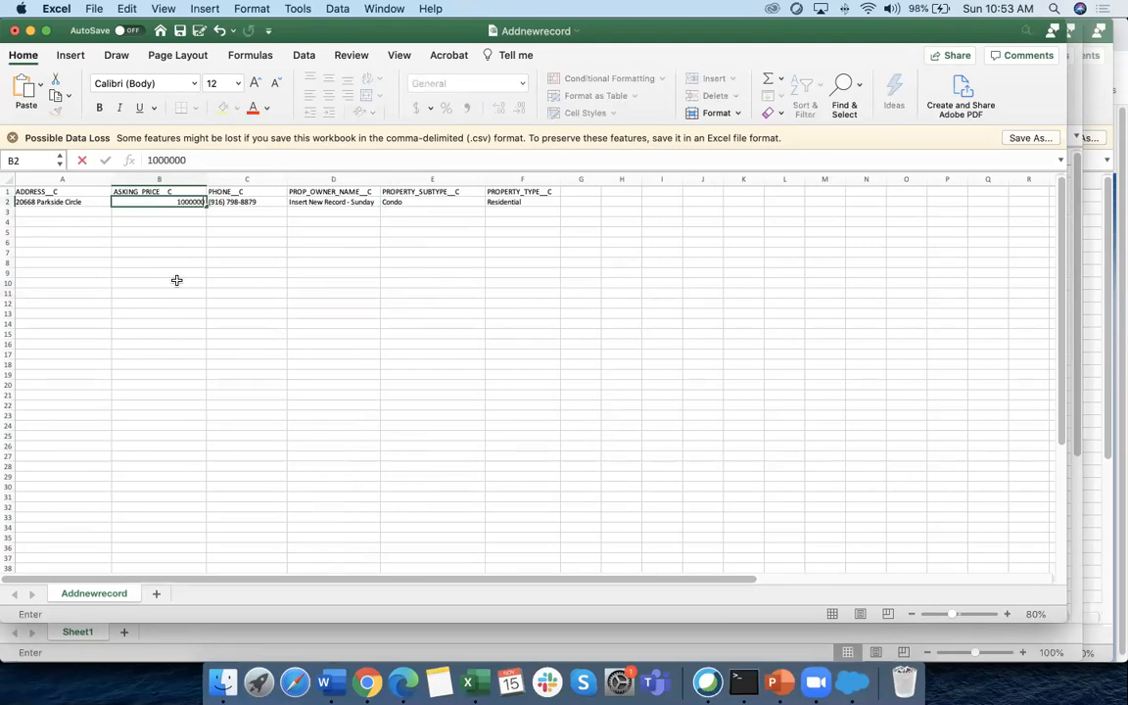
pyautogui.click(338, 353)
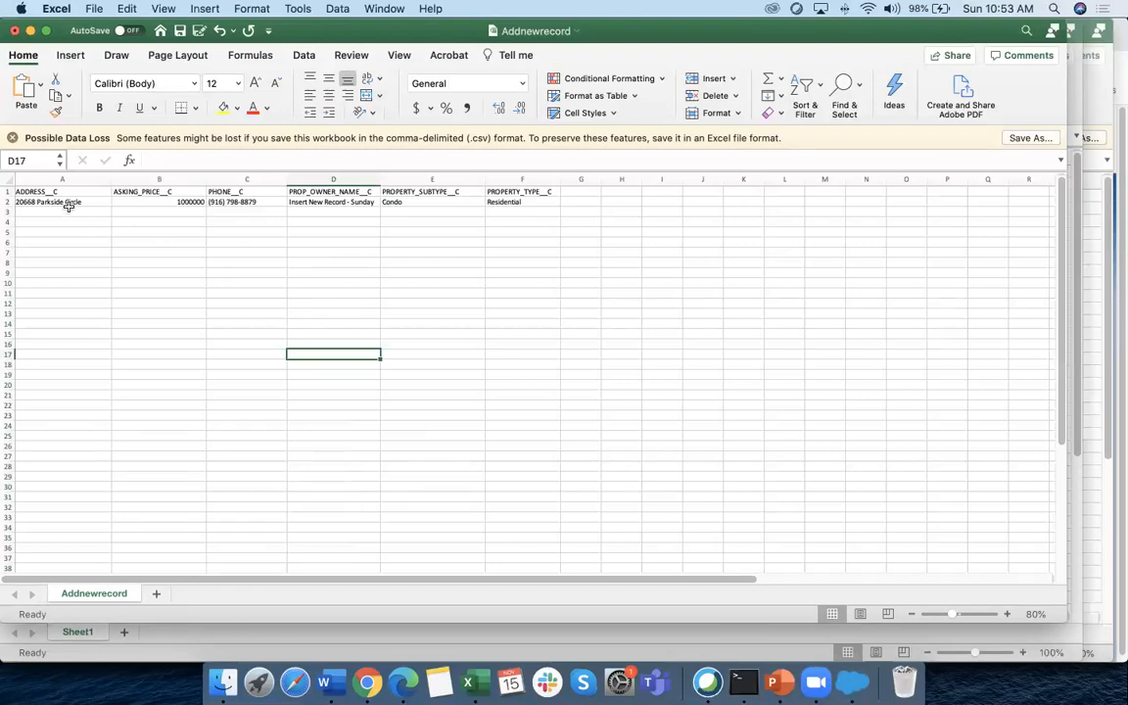
# Fill rows 3 and 4 with incremented values, suffixing owner names with 2 and 3
pyautogui.moveTo(76, 201); pyautogui.dragTo(562, 226)
pyautogui.click(367, 224)
pyautogui.click(372, 211)
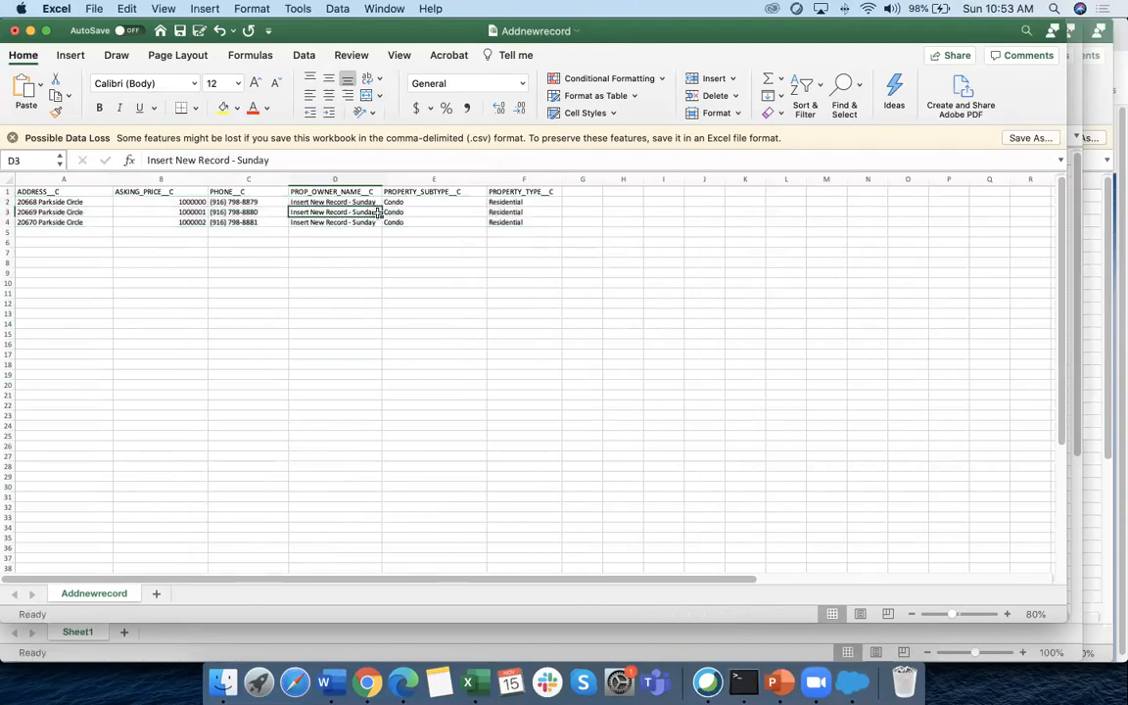
pyautogui.press('F2')
pyautogui.write('2')
pyautogui.press('Return')
pyautogui.press('F2')
pyautogui.write('3')
pyautogui.click(388, 291)
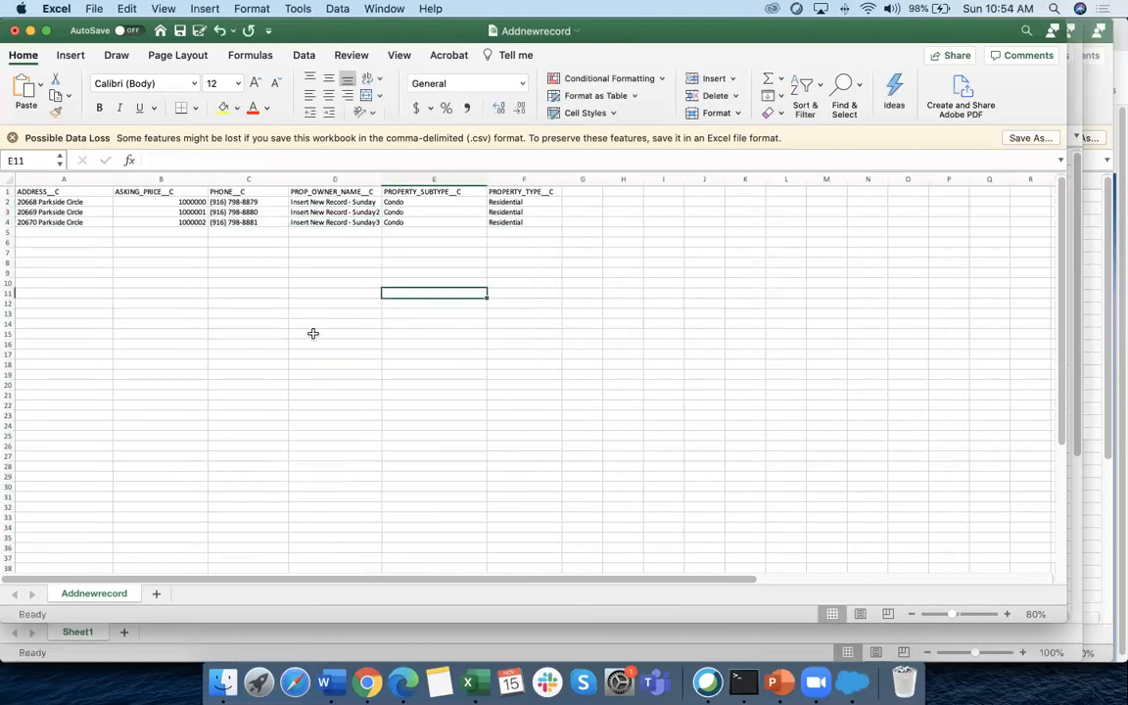
pyautogui.moveTo(383, 175); pyautogui.dragTo(407, 176)
pyautogui.click(343, 303)
# Save and close Addnewrecord, close Book1 without saving, and switch to Data Loader
pyautogui.click(180, 31)
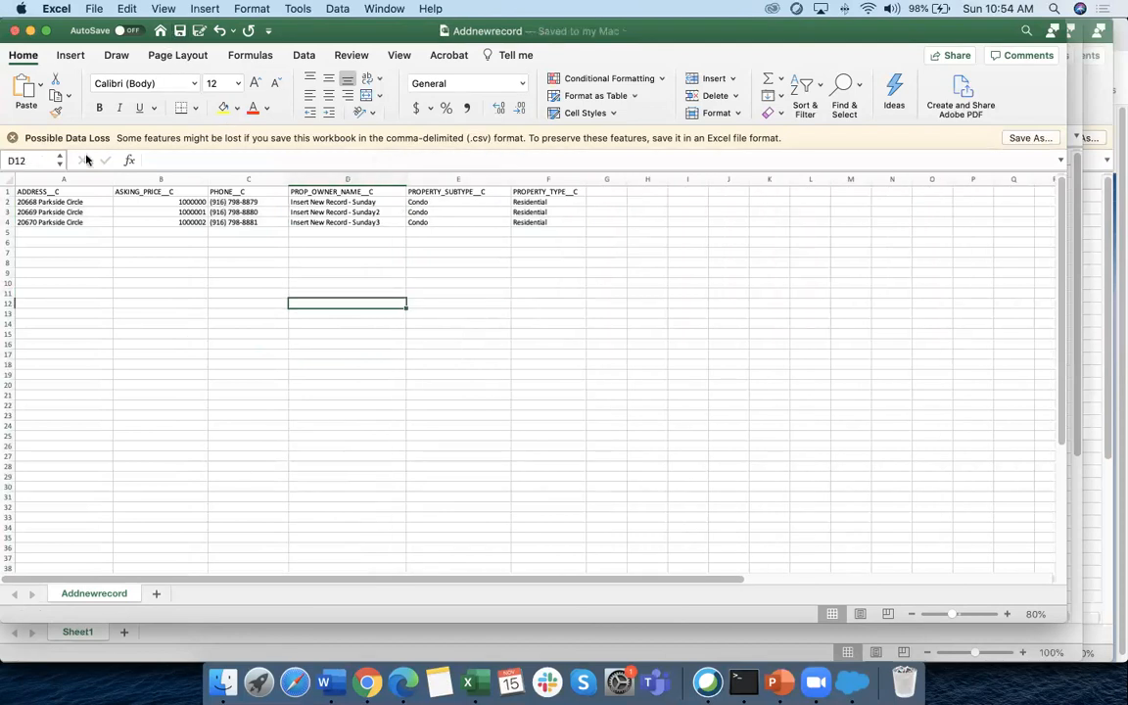
pyautogui.click(15, 32)
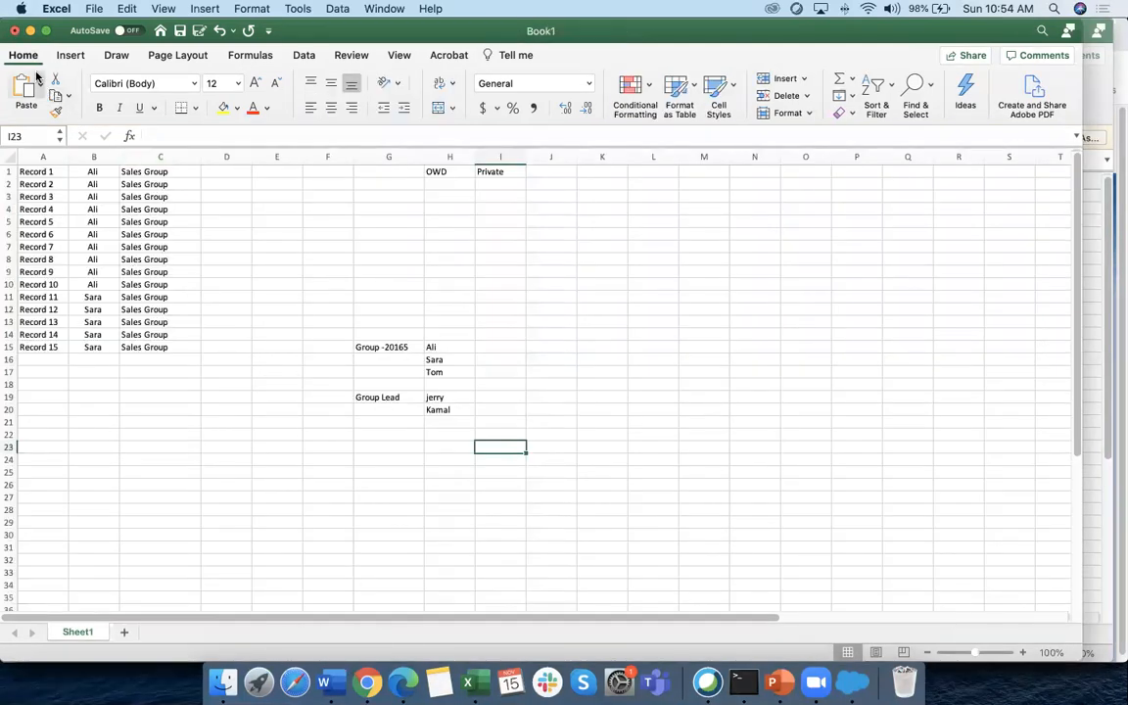
pyautogui.click(15, 31)
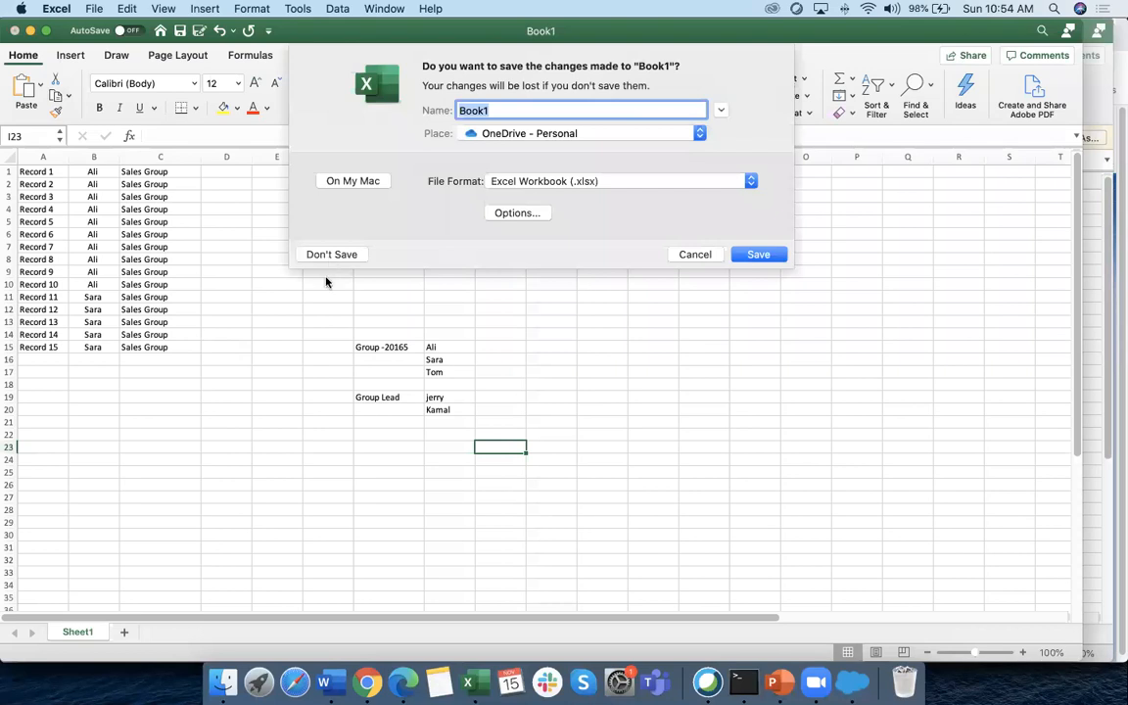
pyautogui.click(331, 243)
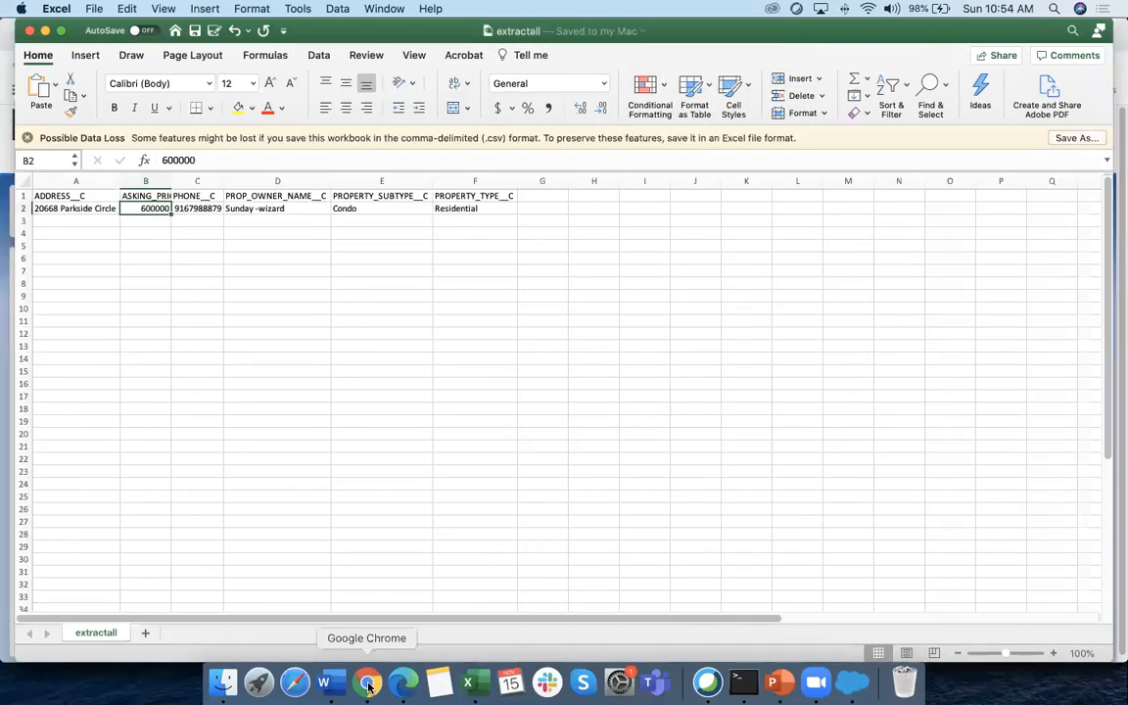
pyautogui.click(852, 682)
# Insert into Unboxx Property from Addnewrecord.csv, confirming the 3 records to reach mapping
pyautogui.click(220, 277)
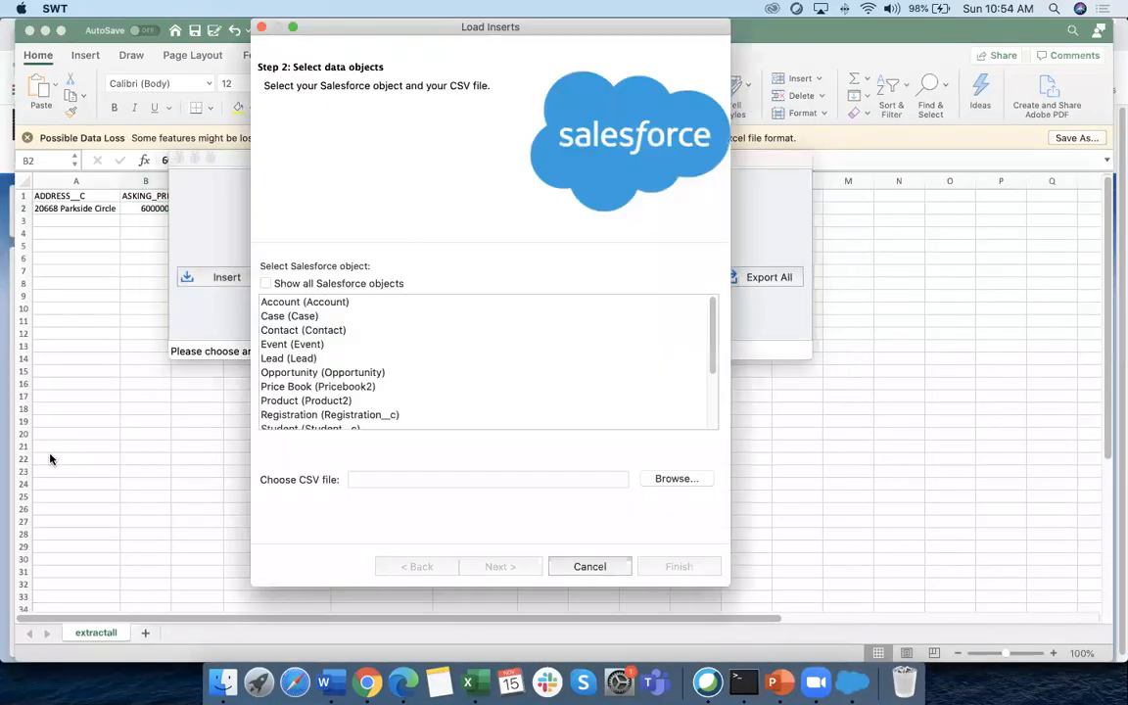
pyautogui.scroll(-5, 509, 378)
pyautogui.scroll(1, 410, 397)
pyautogui.click(387, 409)
pyautogui.click(668, 480)
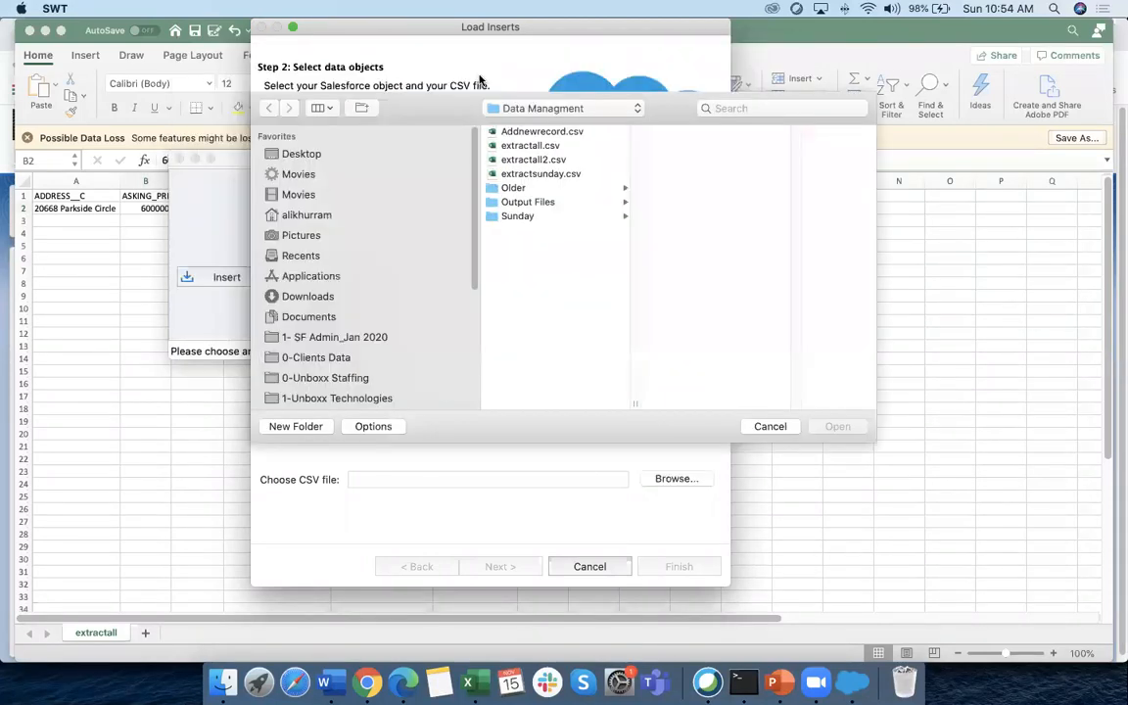
pyautogui.click(538, 132)
pyautogui.click(837, 426)
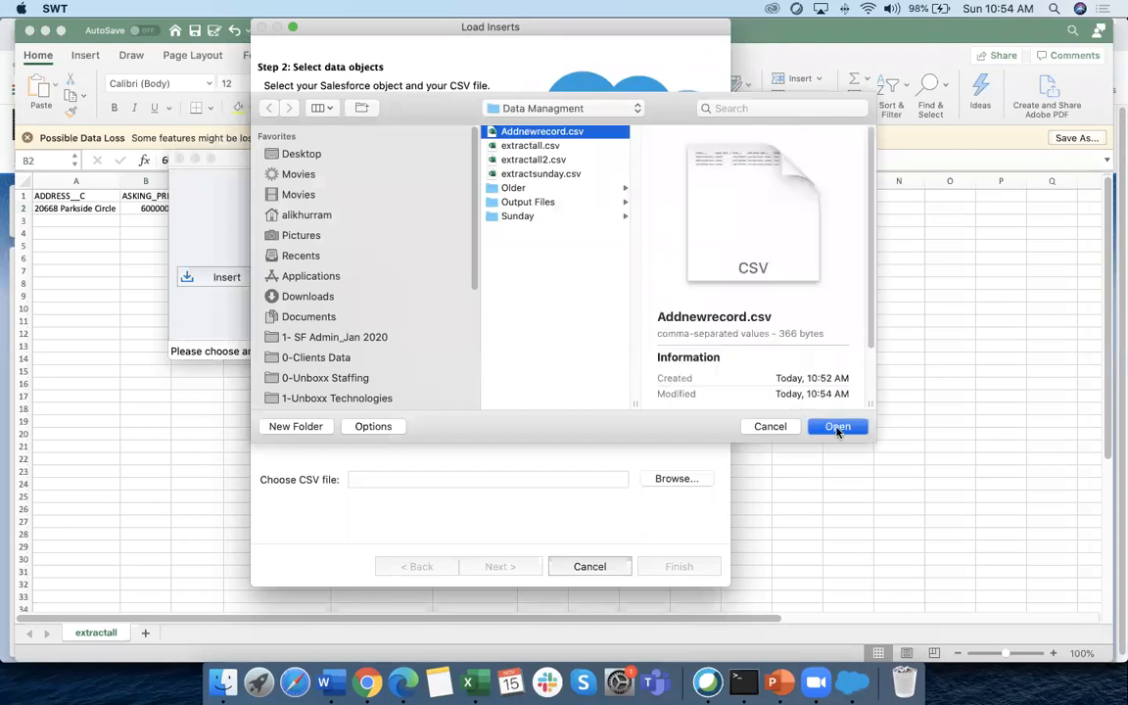
pyautogui.click(502, 566)
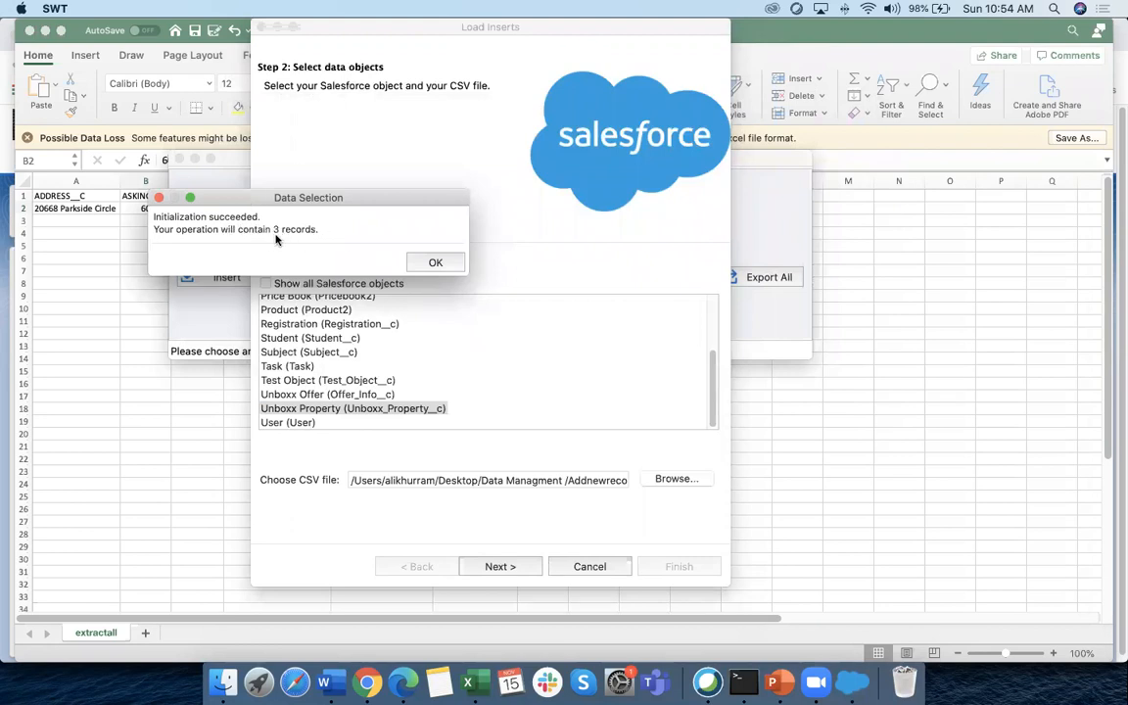
pyautogui.click(435, 262)
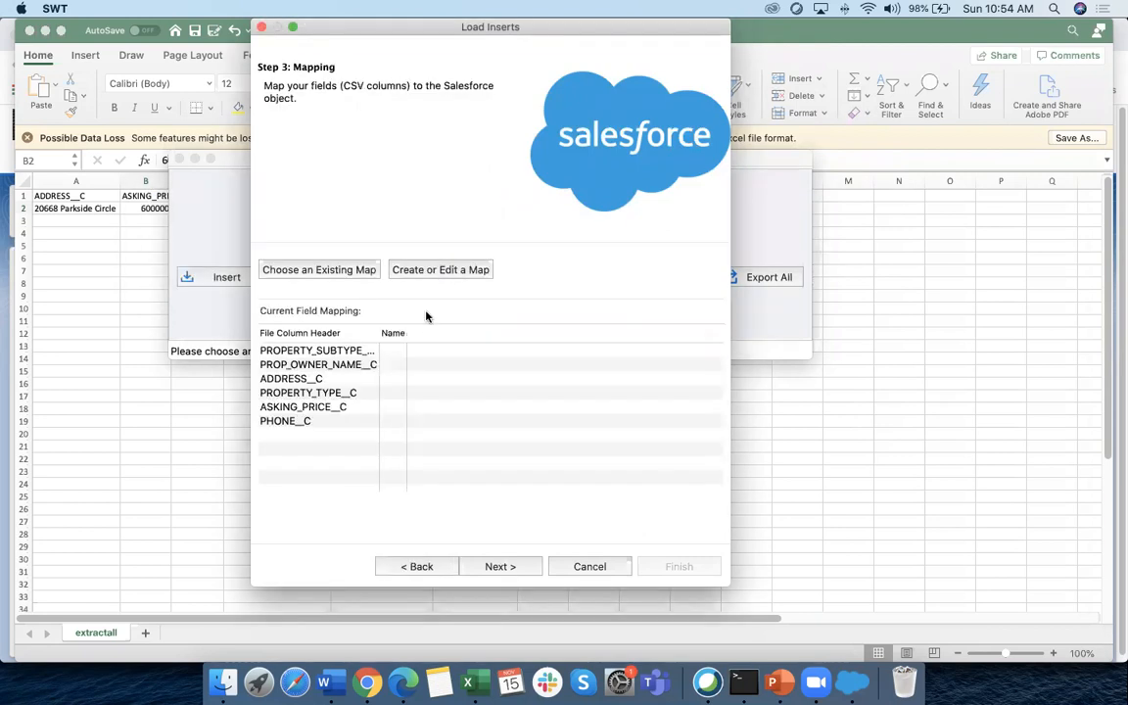
pyautogui.moveTo(386, 27); pyautogui.dragTo(334, 26)
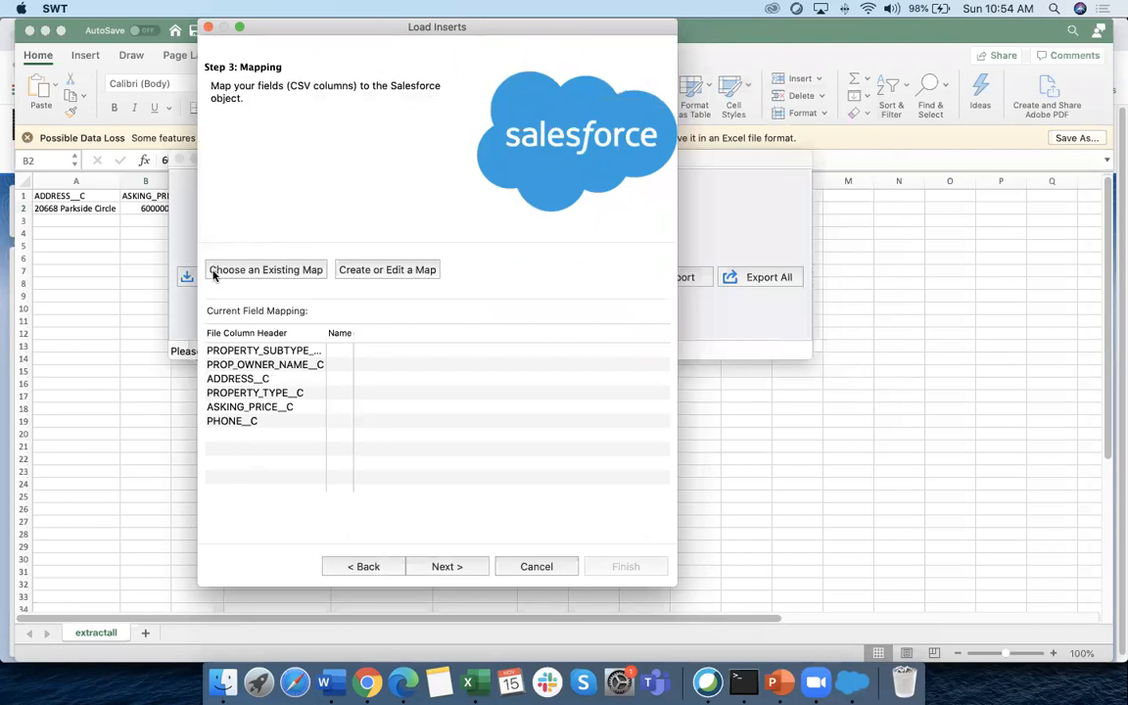
pyautogui.click(113, 259)
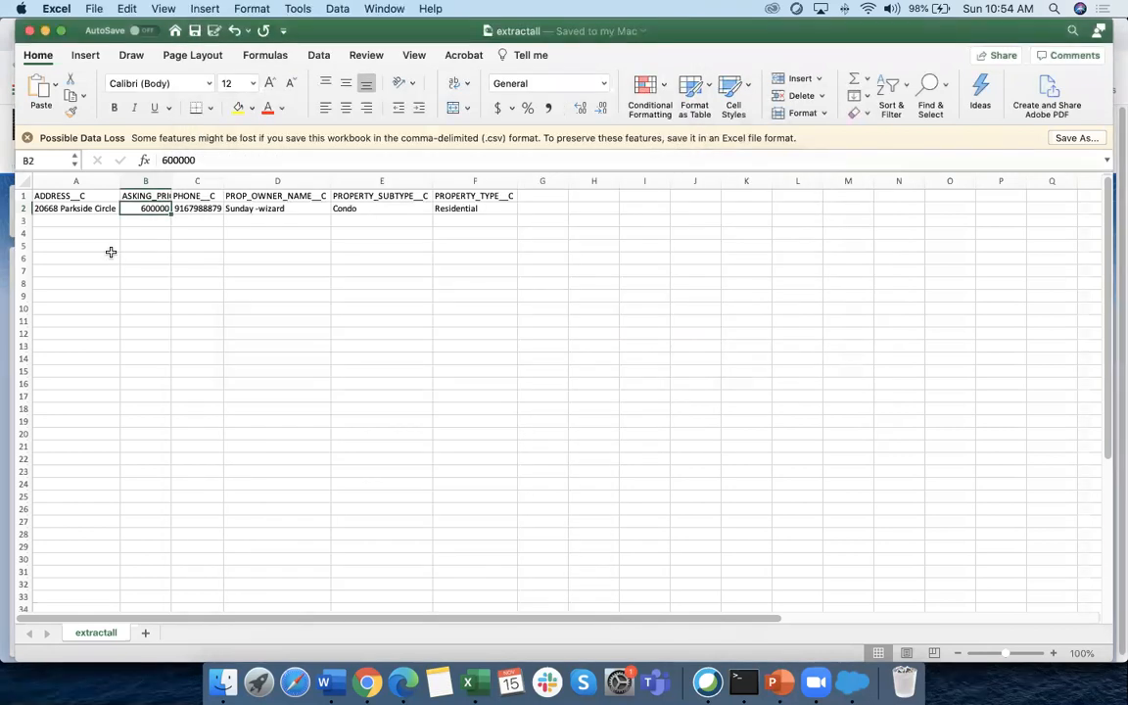
pyautogui.click(24, 196)
pyautogui.moveTo(54, 196); pyautogui.dragTo(475, 192)
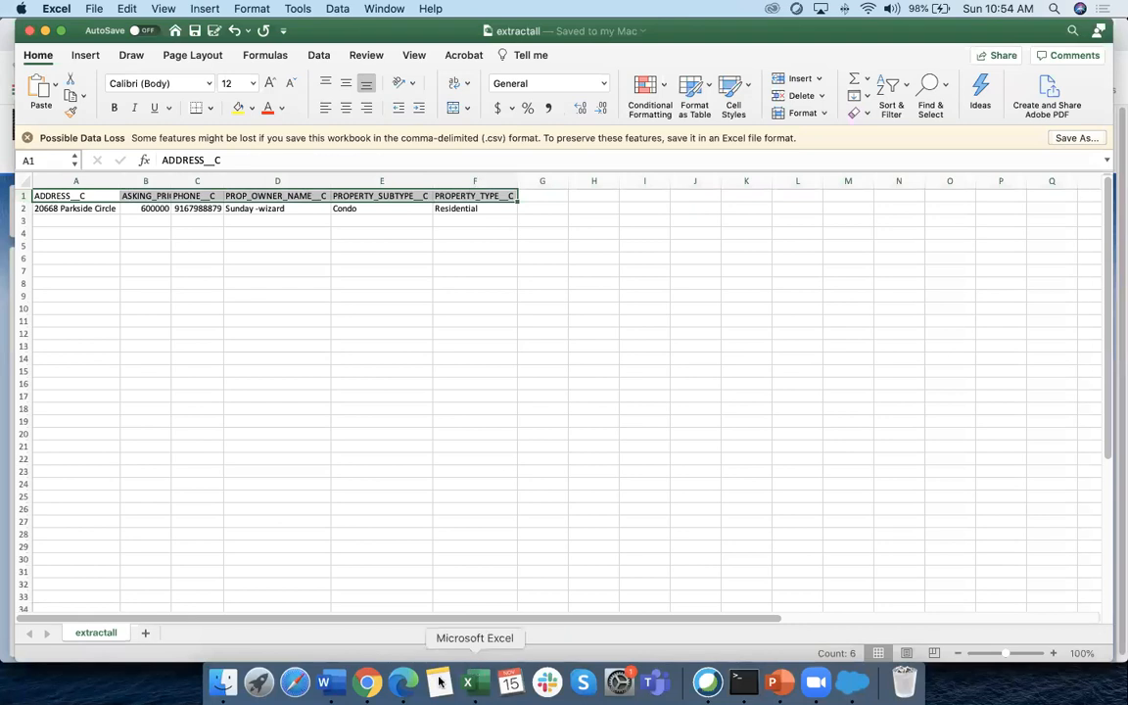
pyautogui.click(366, 683)
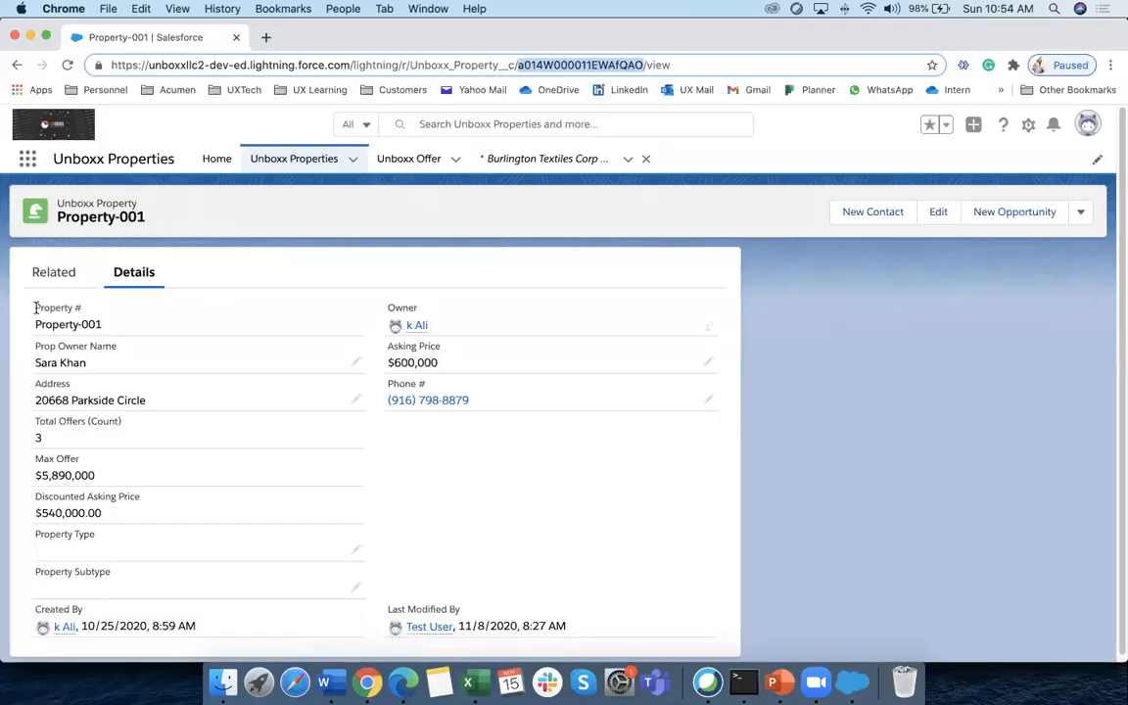
pyautogui.moveTo(33, 306); pyautogui.dragTo(101, 307)
pyautogui.moveTo(35, 344); pyautogui.dragTo(117, 346)
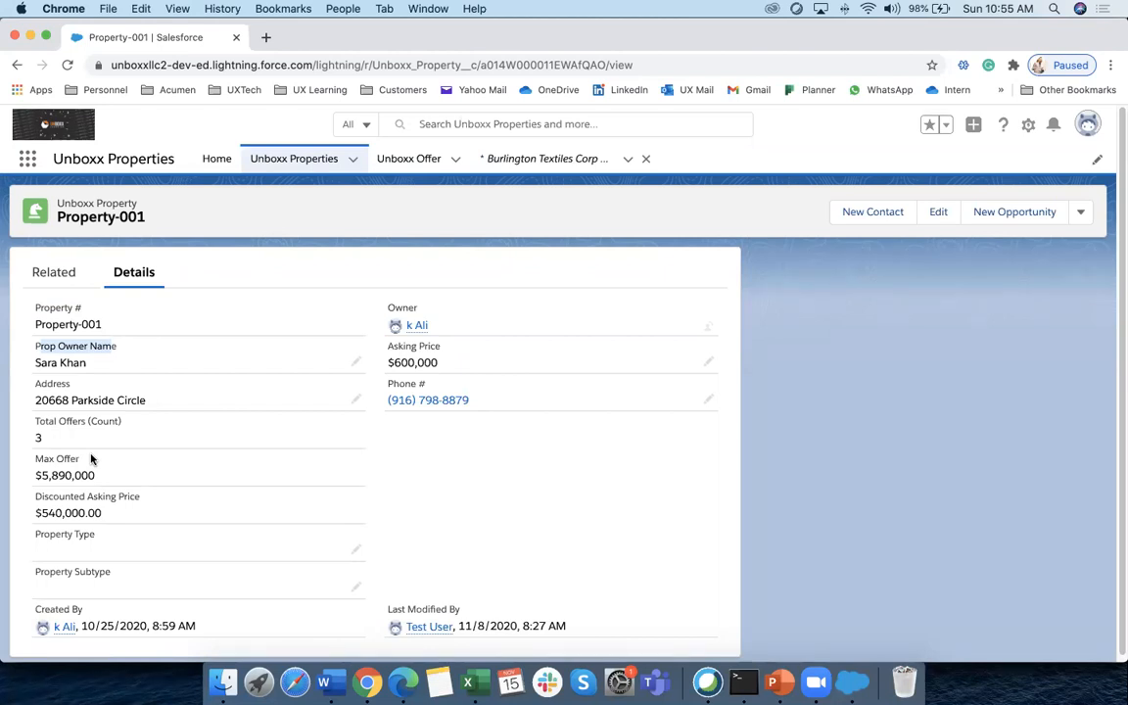
pyautogui.click(468, 682)
pyautogui.click(69, 195)
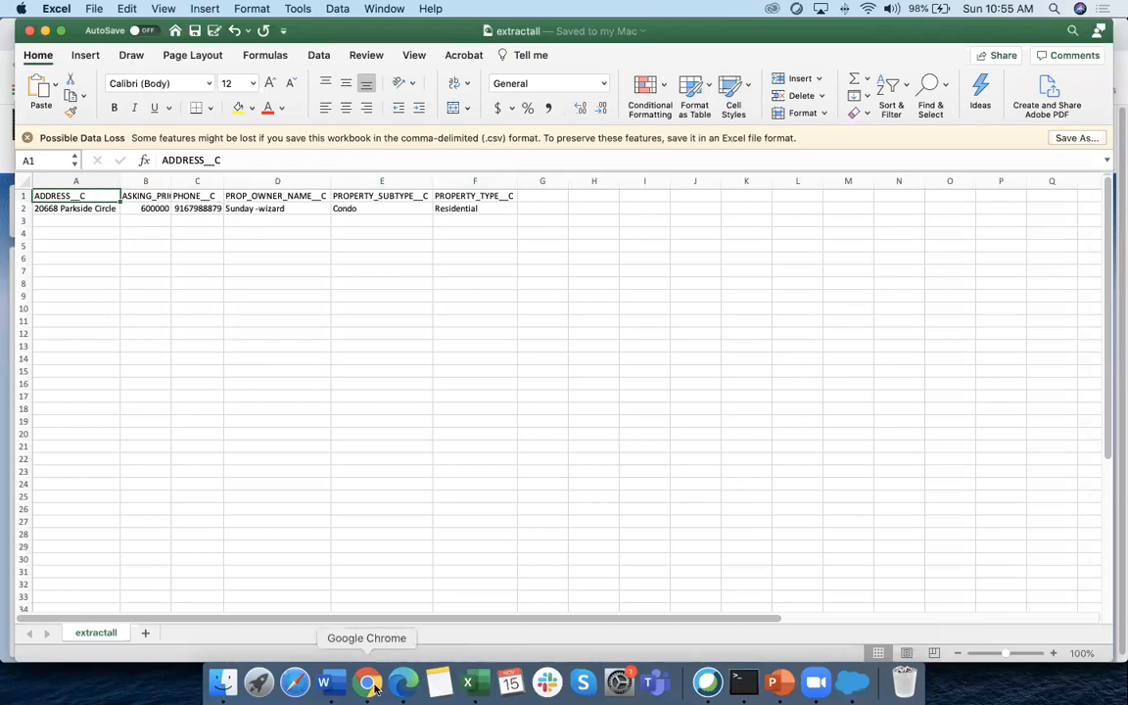
pyautogui.click(852, 683)
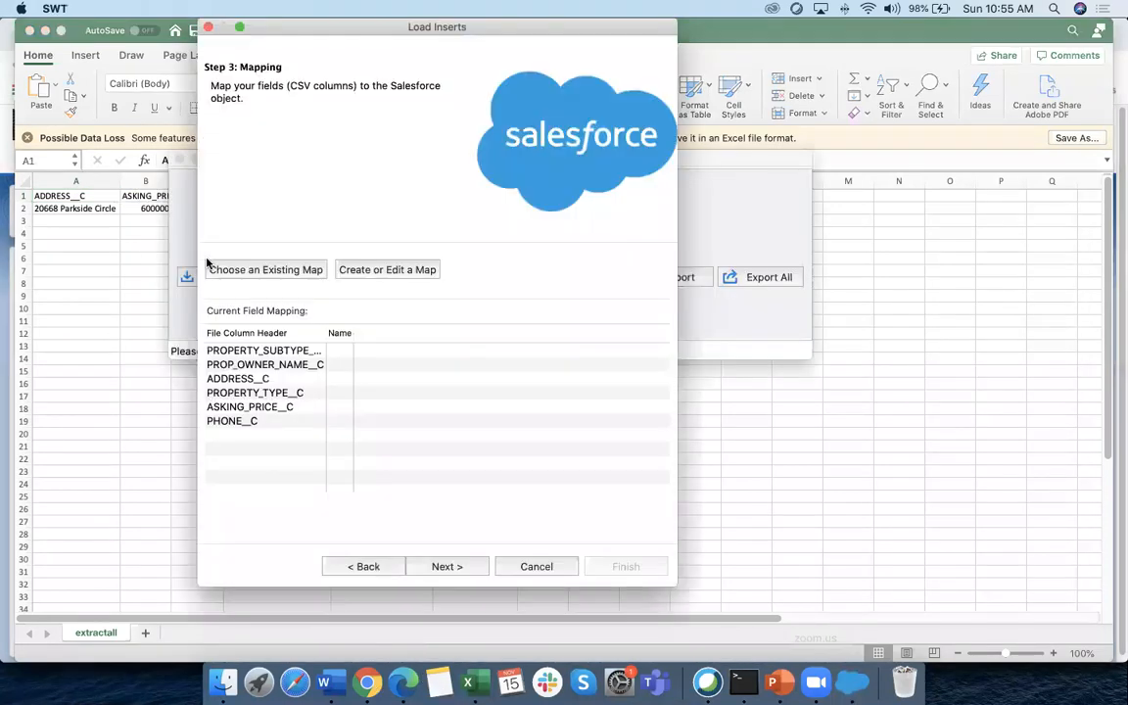
# In the mapping editor, trial-map Address__c and Asking_Price__c, remove them, then auto-match fields
pyautogui.click(375, 270)
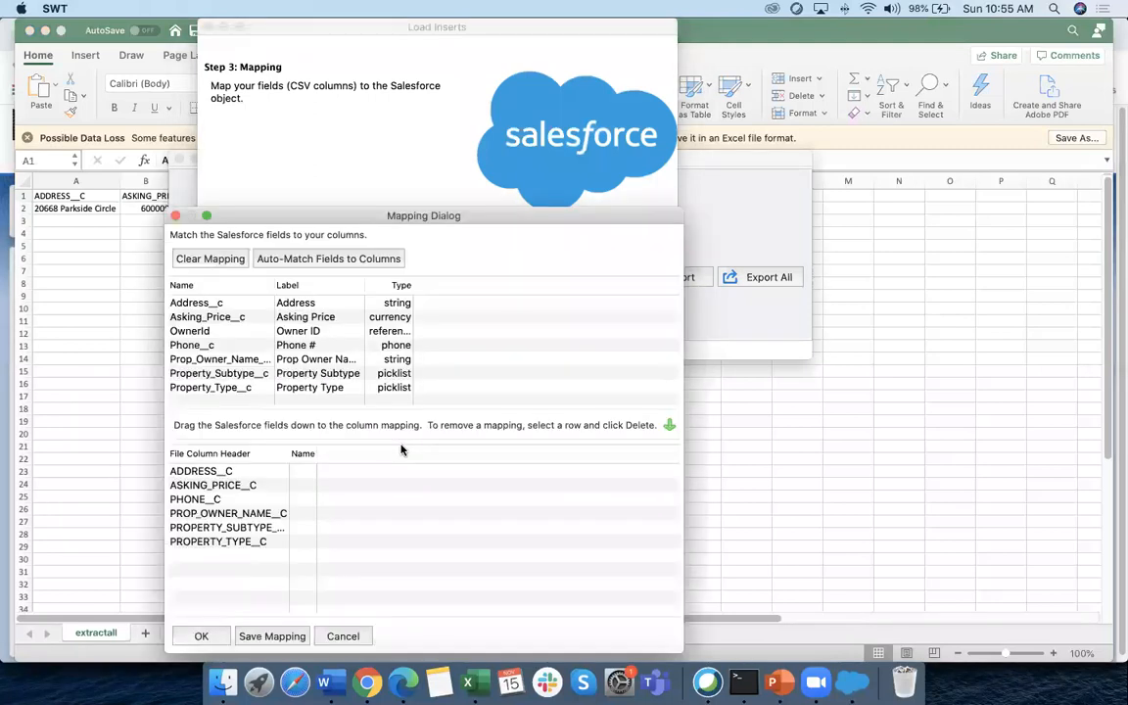
pyautogui.moveTo(428, 206); pyautogui.dragTo(422, 117)
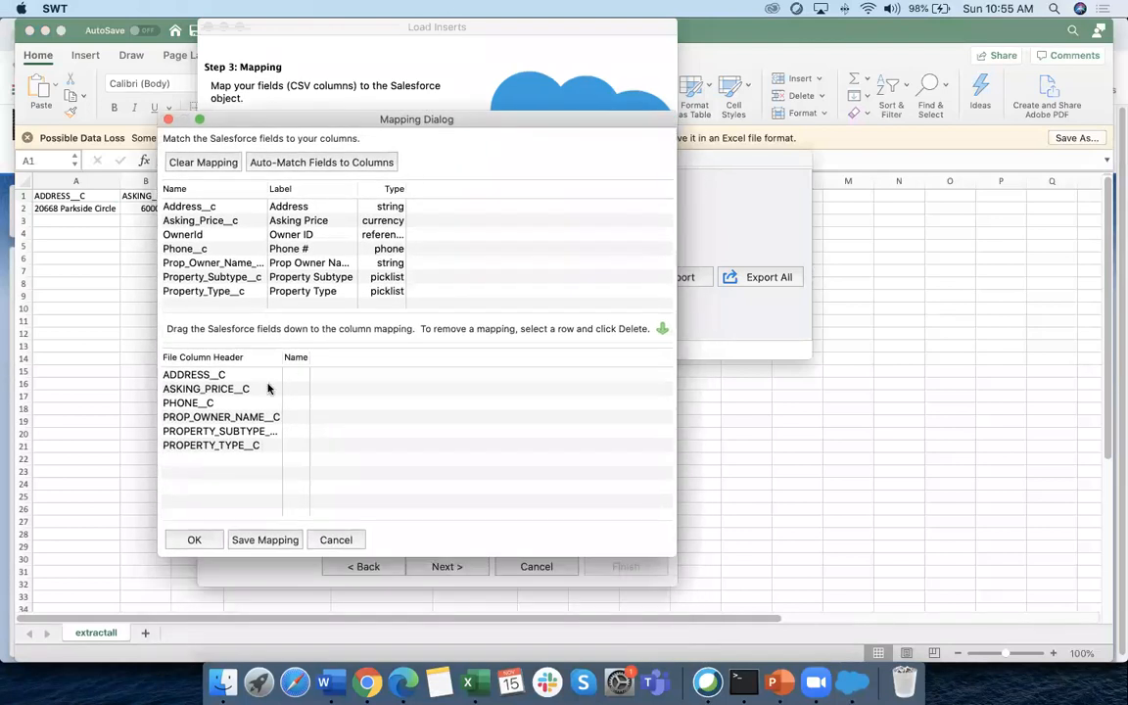
pyautogui.click(201, 377)
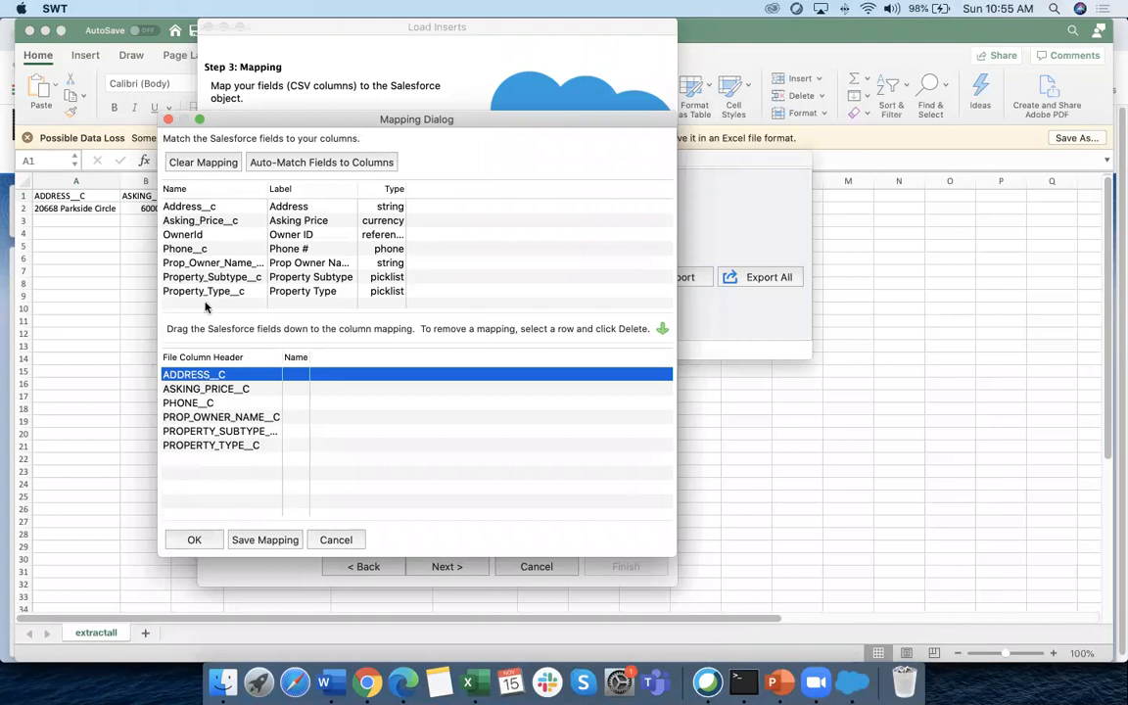
pyautogui.moveTo(205, 207); pyautogui.dragTo(362, 382)
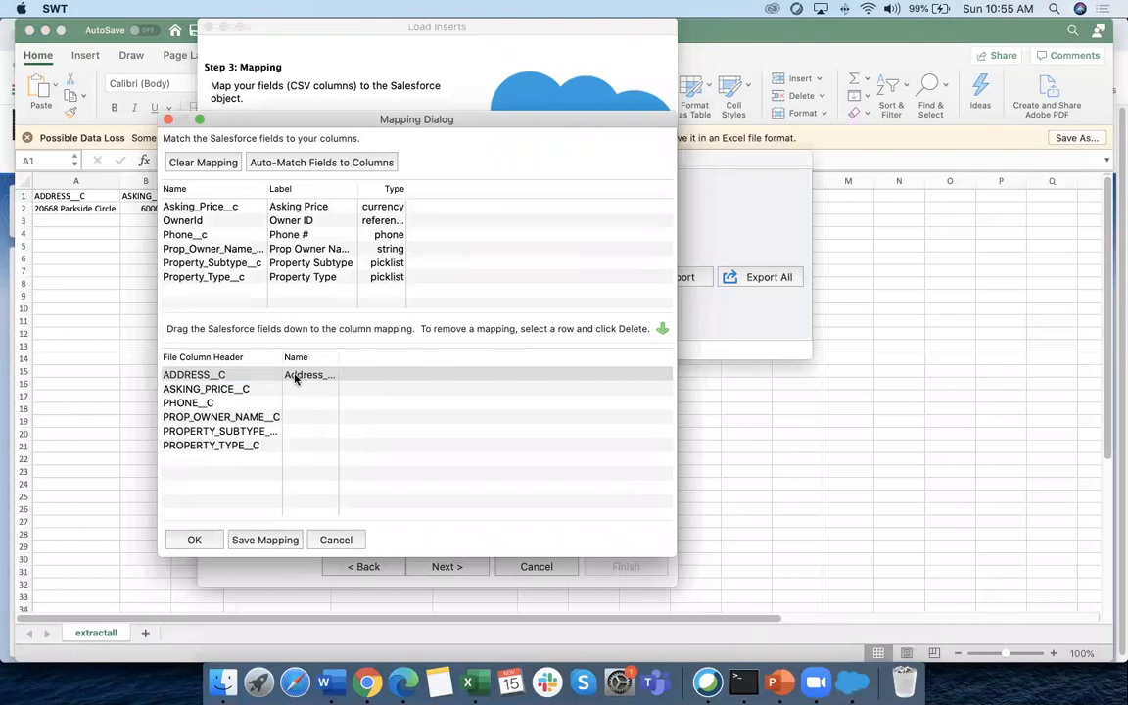
pyautogui.click(220, 209)
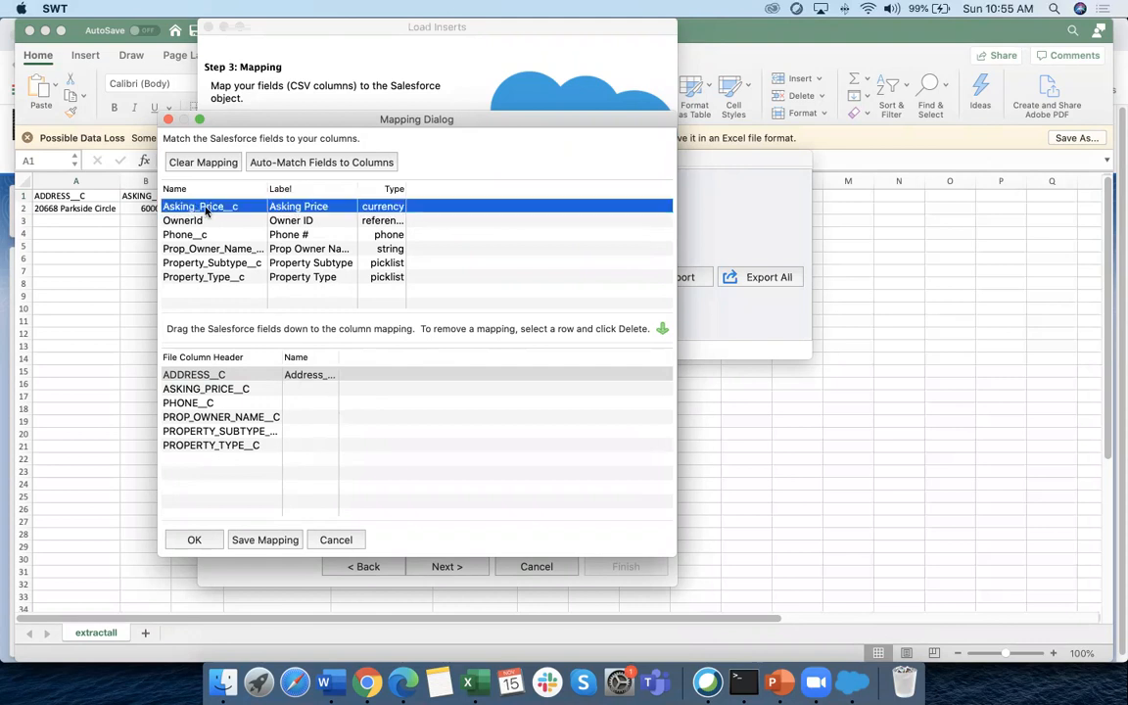
pyautogui.moveTo(220, 208); pyautogui.dragTo(241, 308)
pyautogui.moveTo(294, 375); pyautogui.dragTo(235, 253)
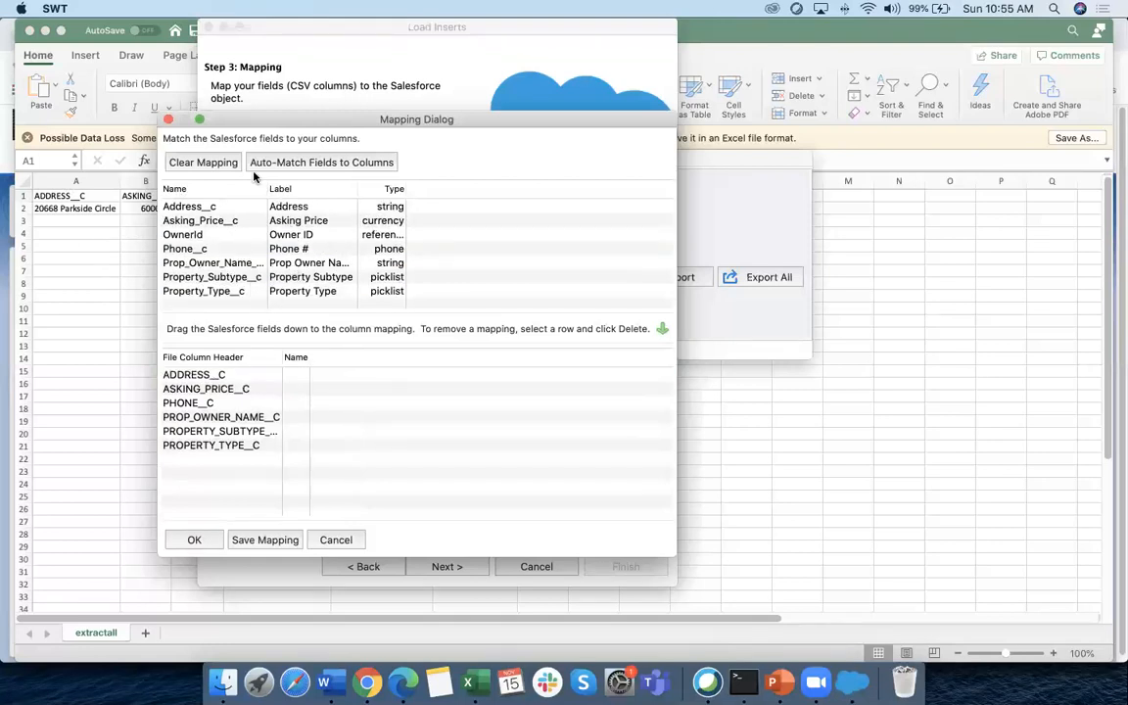
pyautogui.click(332, 168)
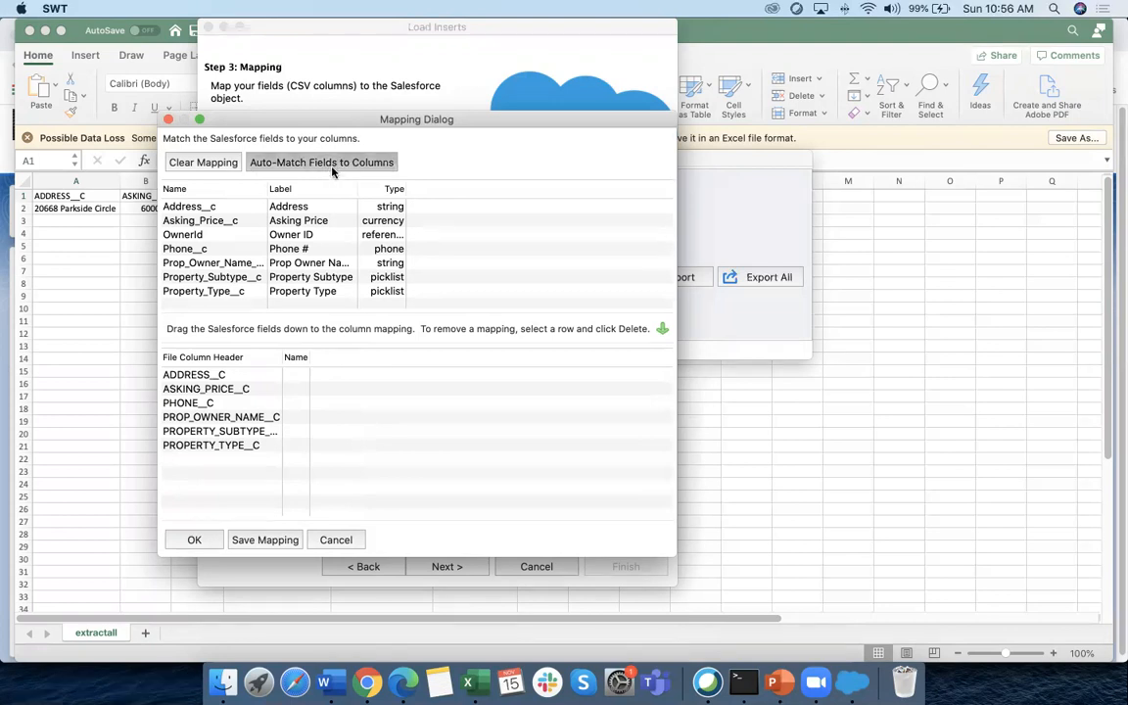
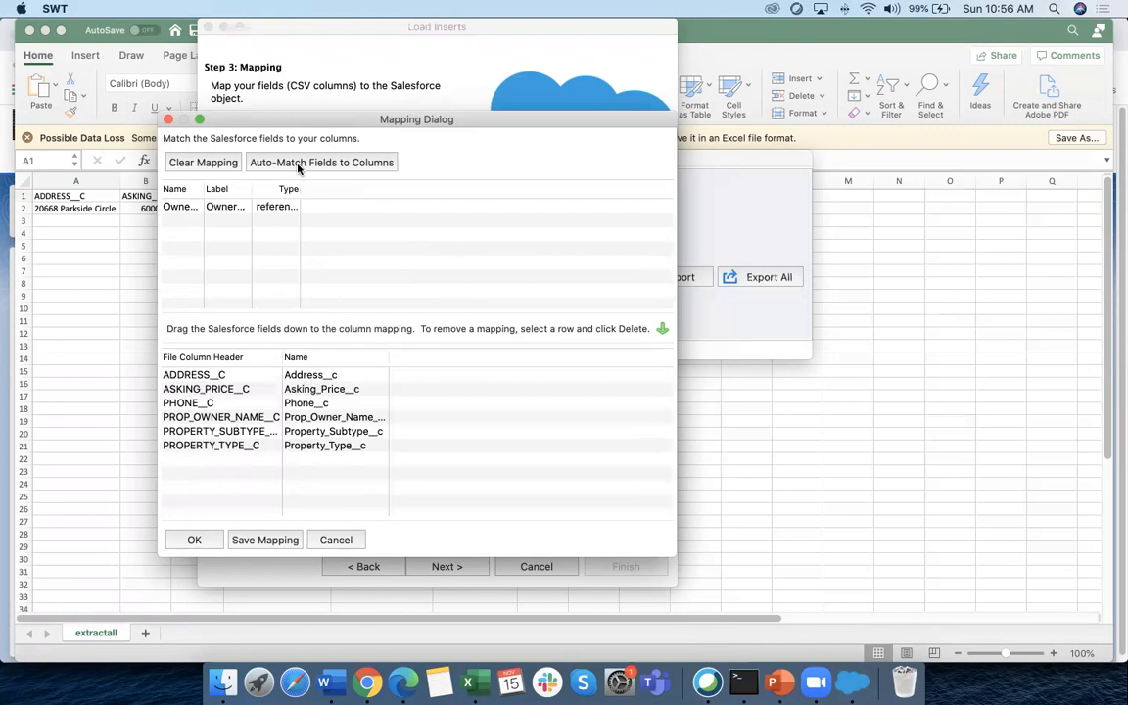
# Save the six-column field mapping as a PropertyObject mapping file and keep it applied
pyautogui.click(267, 541)
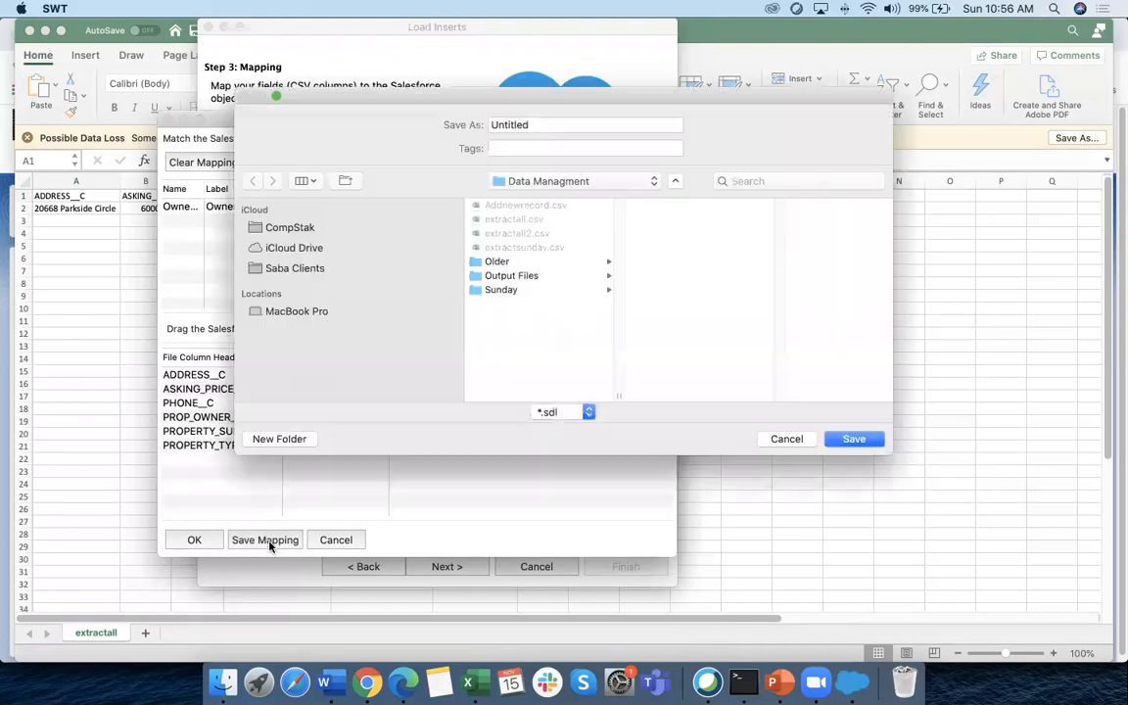
pyautogui.click(559, 123)
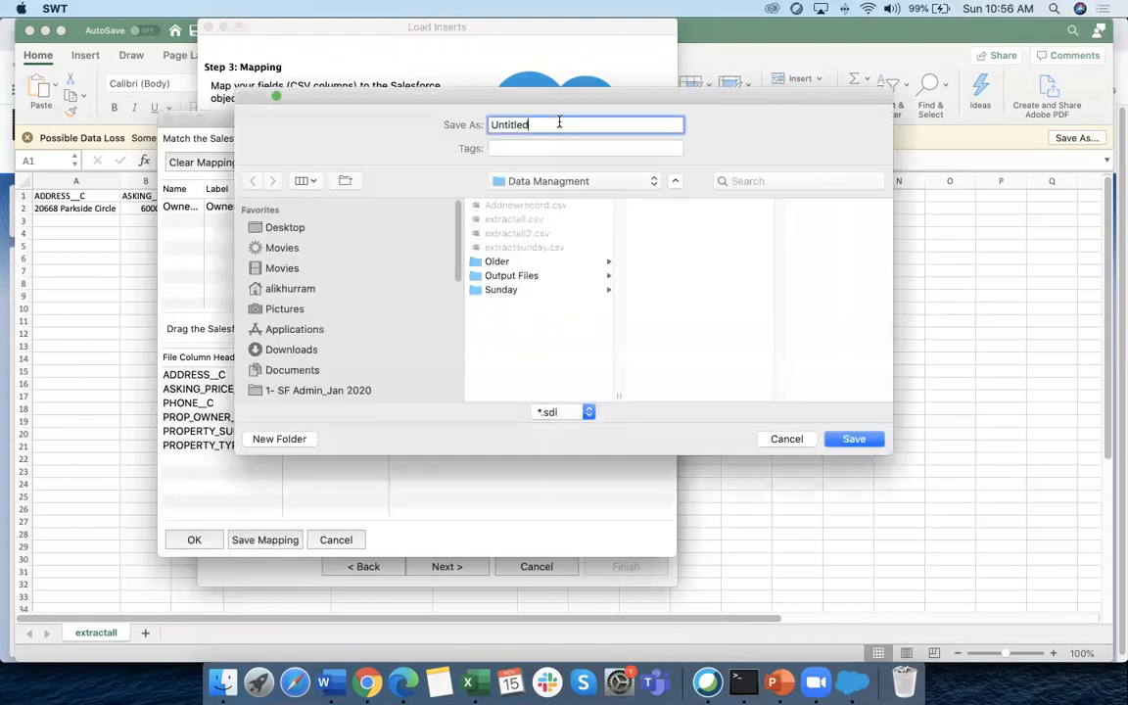
pyautogui.doubleClick(559, 123)
pyautogui.write('PropertyObject_mappomg')
pyautogui.press('BackSpace')
pyautogui.press('BackSpace')
pyautogui.press('BackSpace')
pyautogui.click(851, 434)
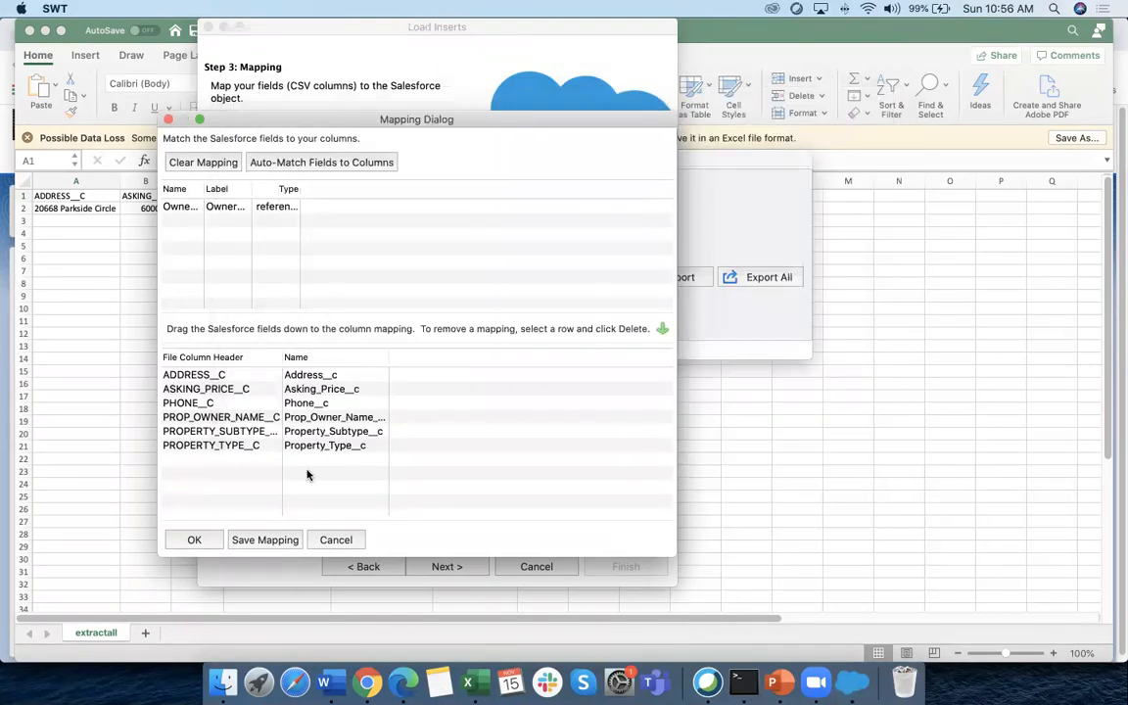
pyautogui.click(208, 539)
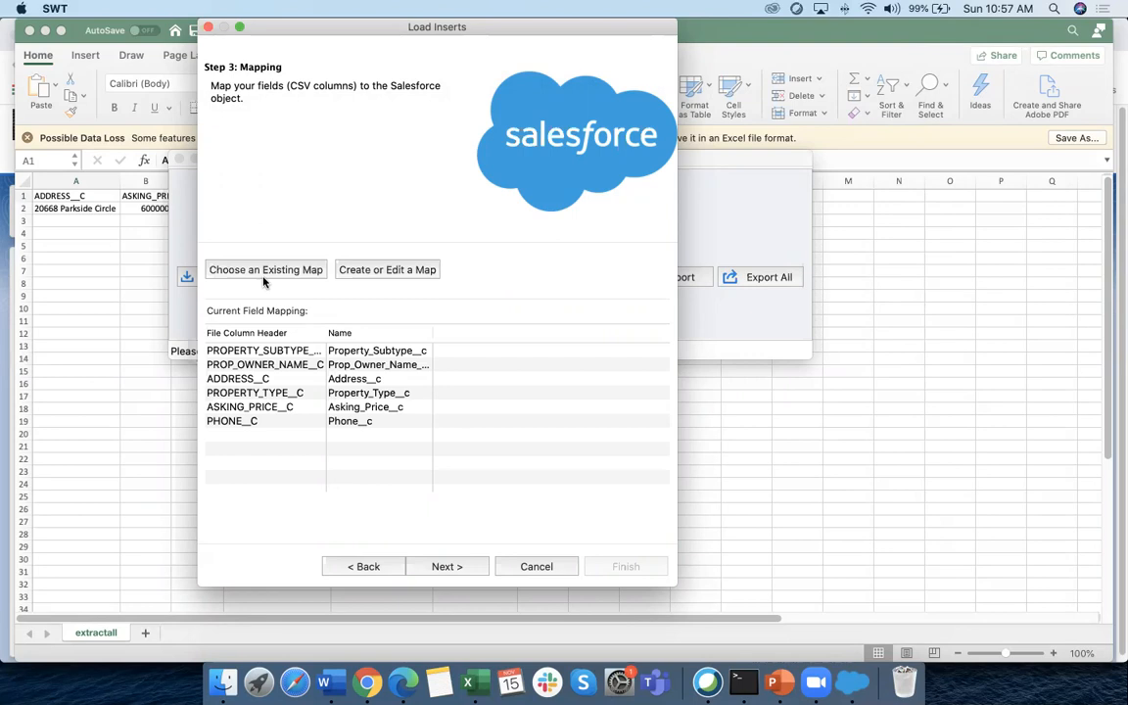
# Make a new 'New ErrorFiles' folder the results directory and start the insert
pyautogui.click(451, 568)
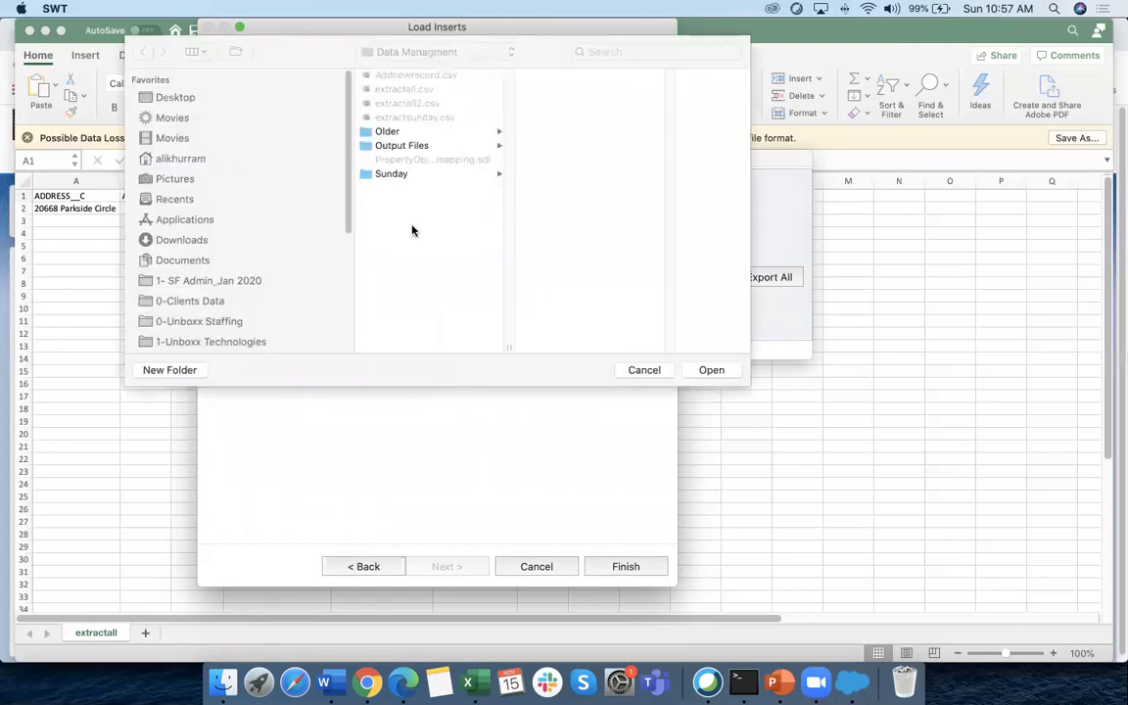
pyautogui.click(196, 371)
pyautogui.click(307, 422)
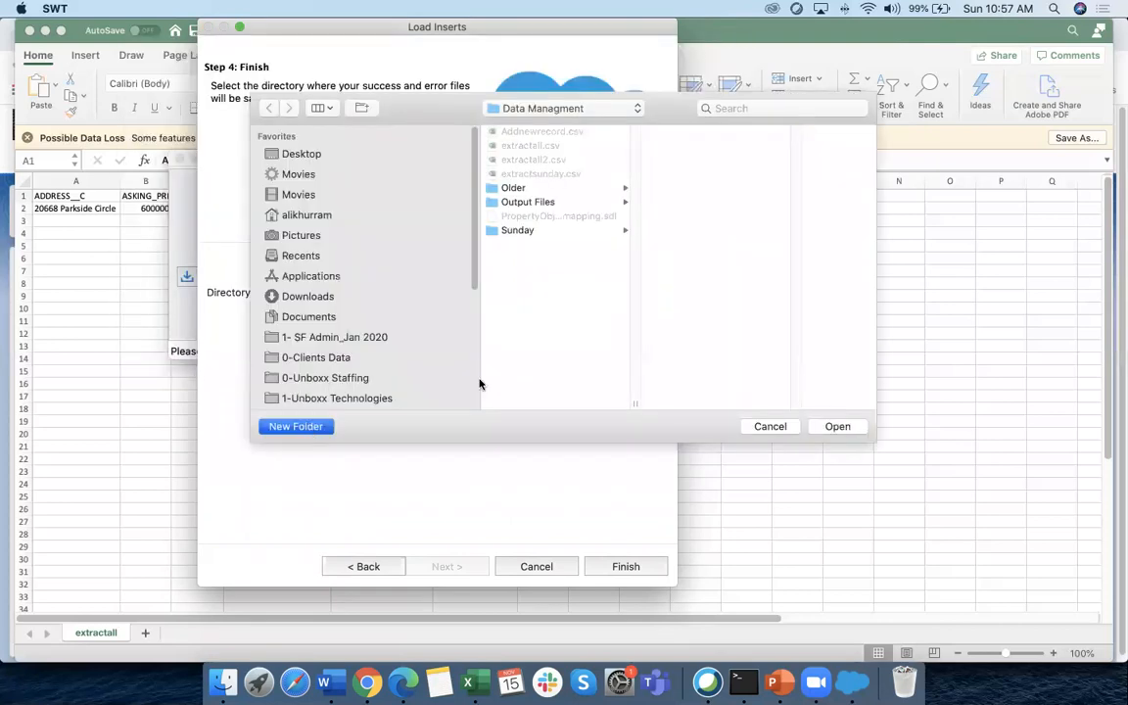
pyautogui.write('New ErrorFiles')
pyautogui.click(654, 249)
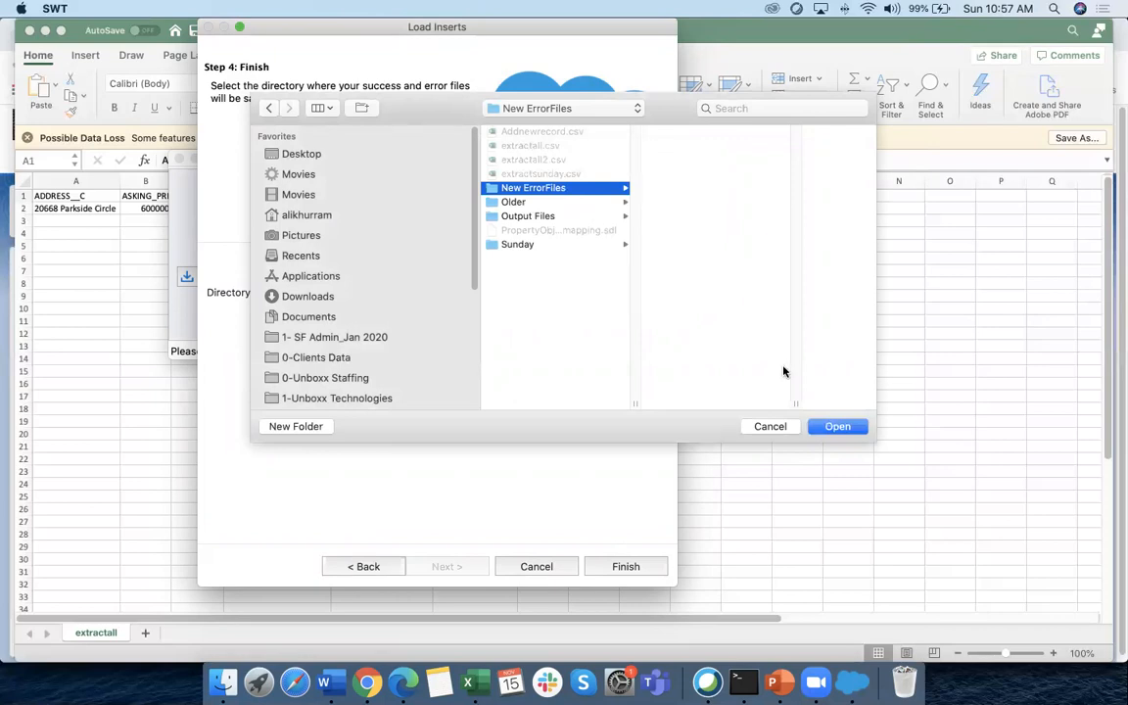
pyautogui.click(621, 566)
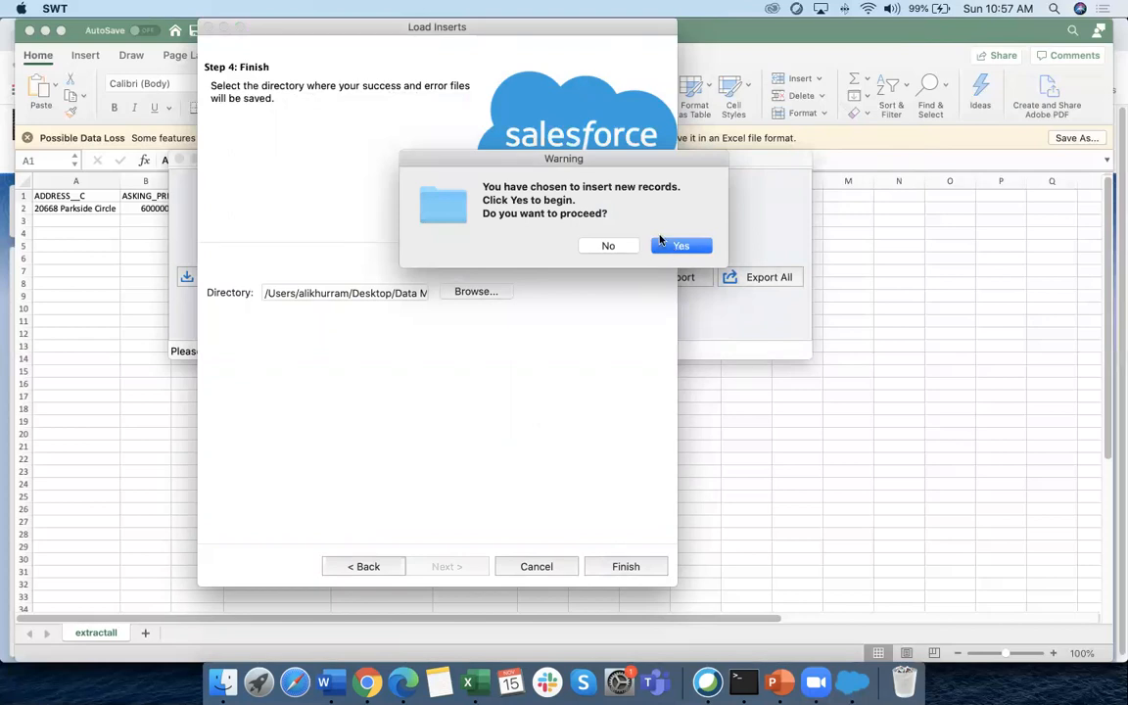
# Confirm the insert of new records and check that the error file is empty
pyautogui.moveTo(582, 186); pyautogui.dragTo(649, 200)
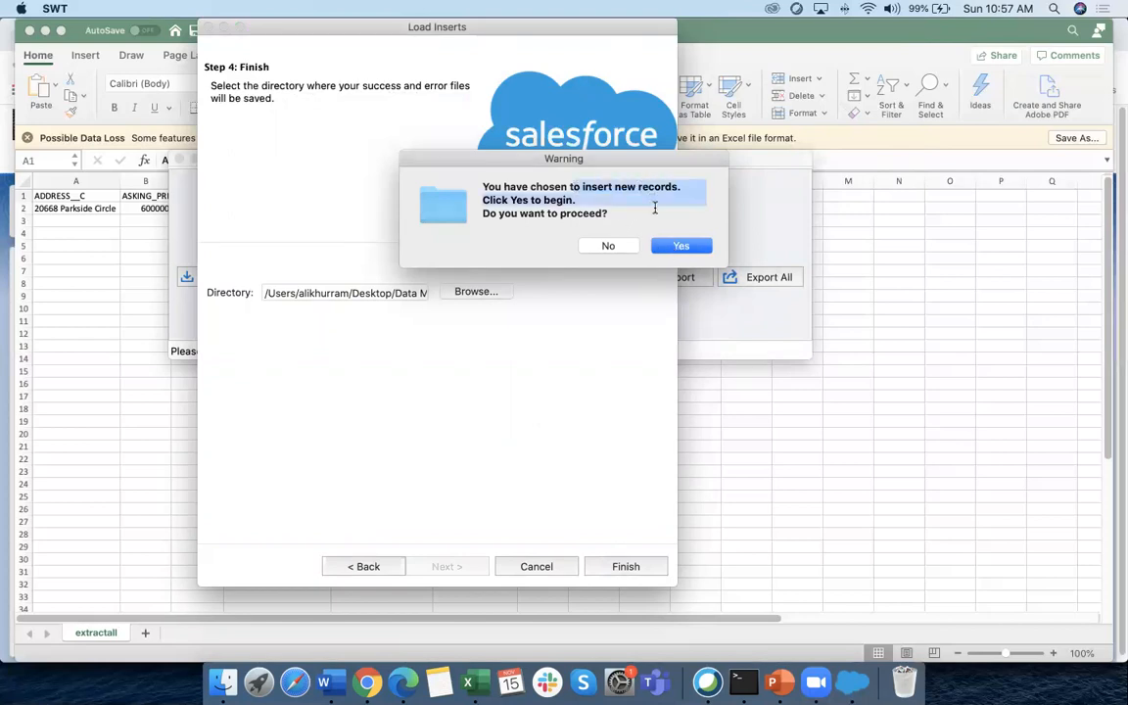
pyautogui.press('Return')
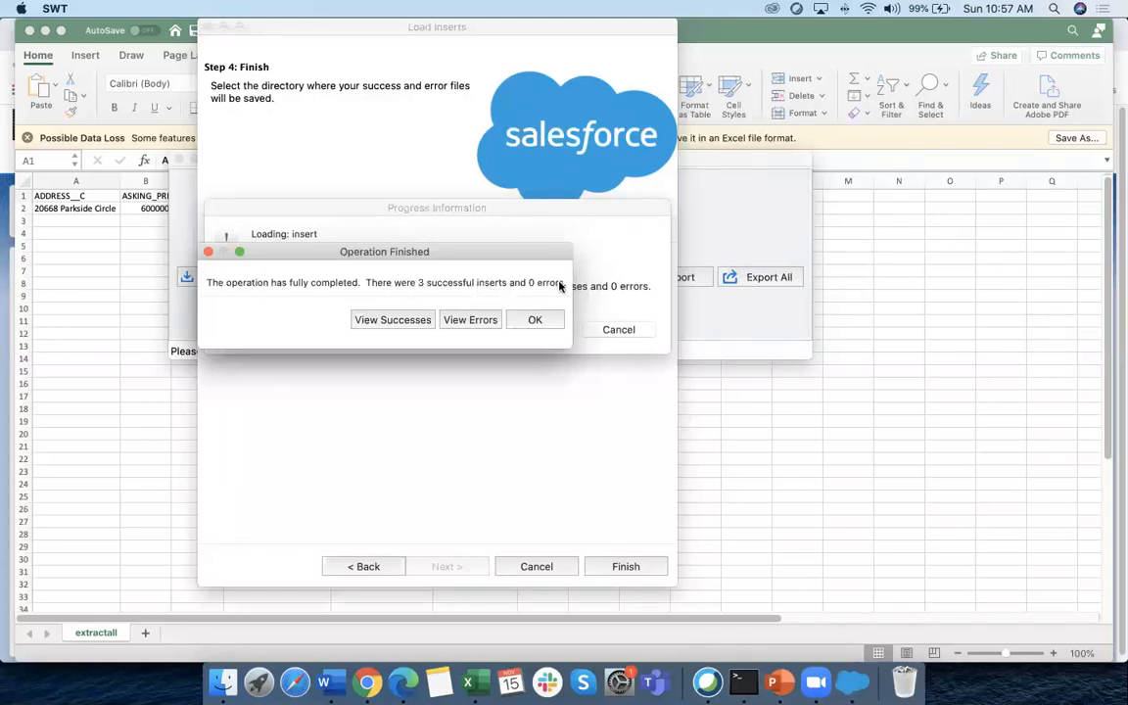
pyautogui.click(475, 320)
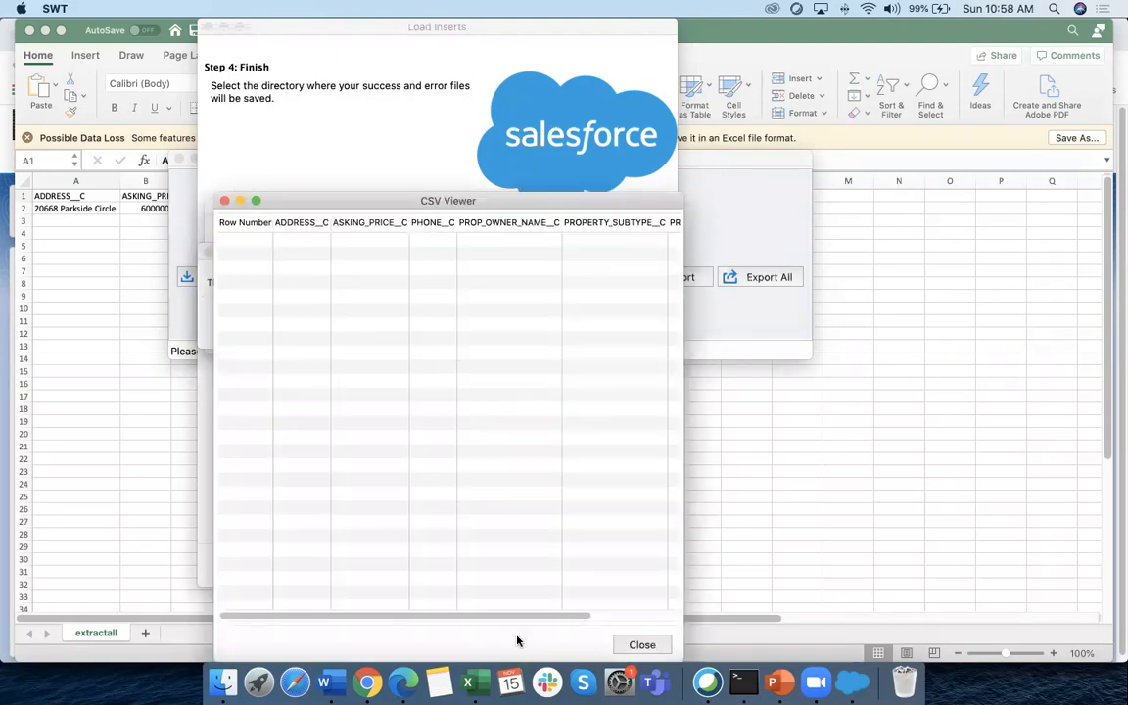
pyautogui.moveTo(519, 617); pyautogui.dragTo(673, 619)
pyautogui.hscroll(-5, 607, 622)
pyautogui.hscroll(1, 556, 625)
pyautogui.click(641, 644)
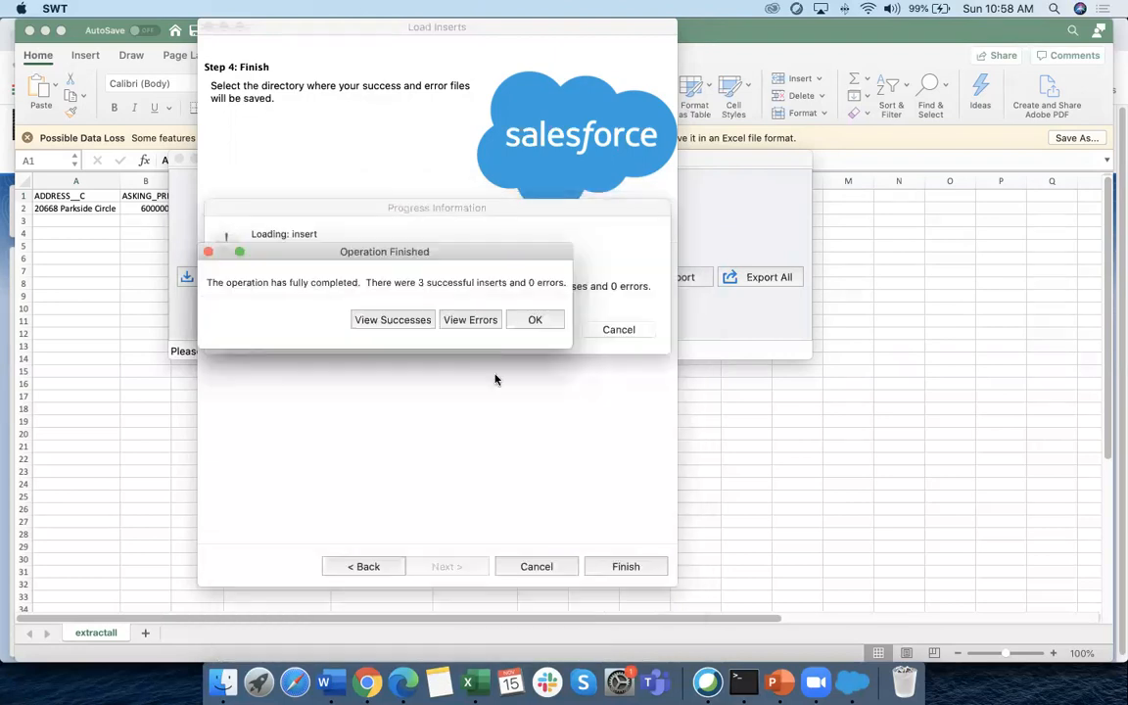
# Review the 3 successful rows, then view Property-010 to Property-012 in the Unboxx Properties list
pyautogui.click(408, 321)
pyautogui.moveTo(473, 617); pyautogui.dragTo(363, 616)
pyautogui.click(658, 644)
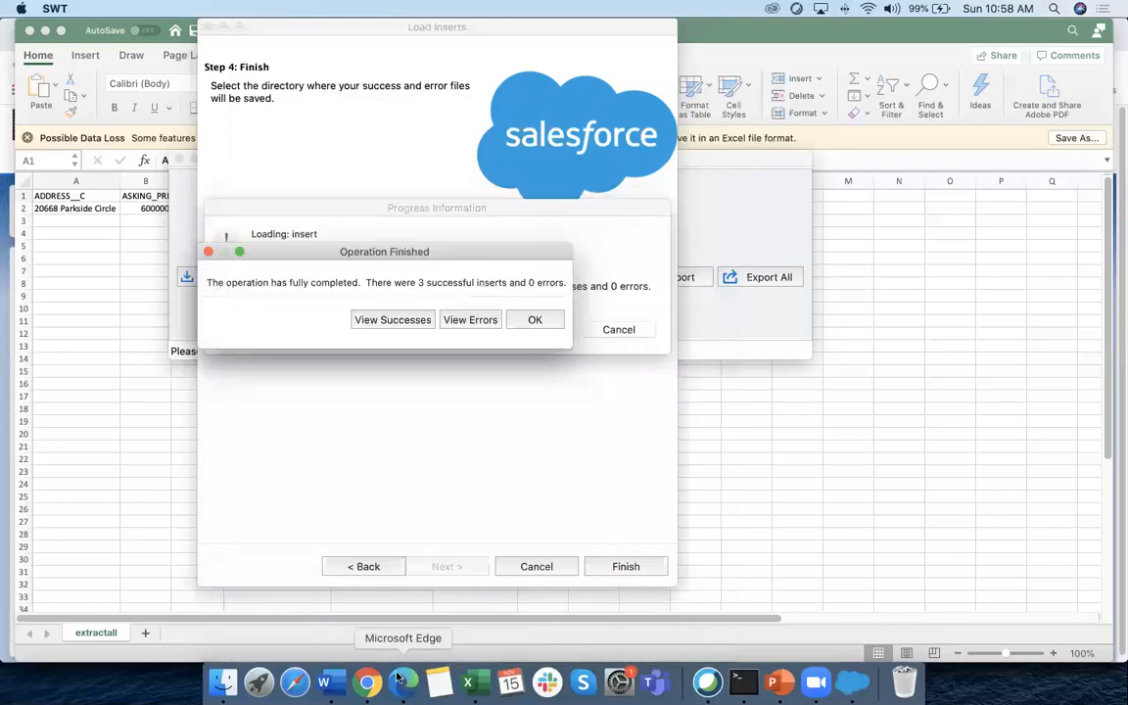
pyautogui.click(367, 682)
pyautogui.click(291, 165)
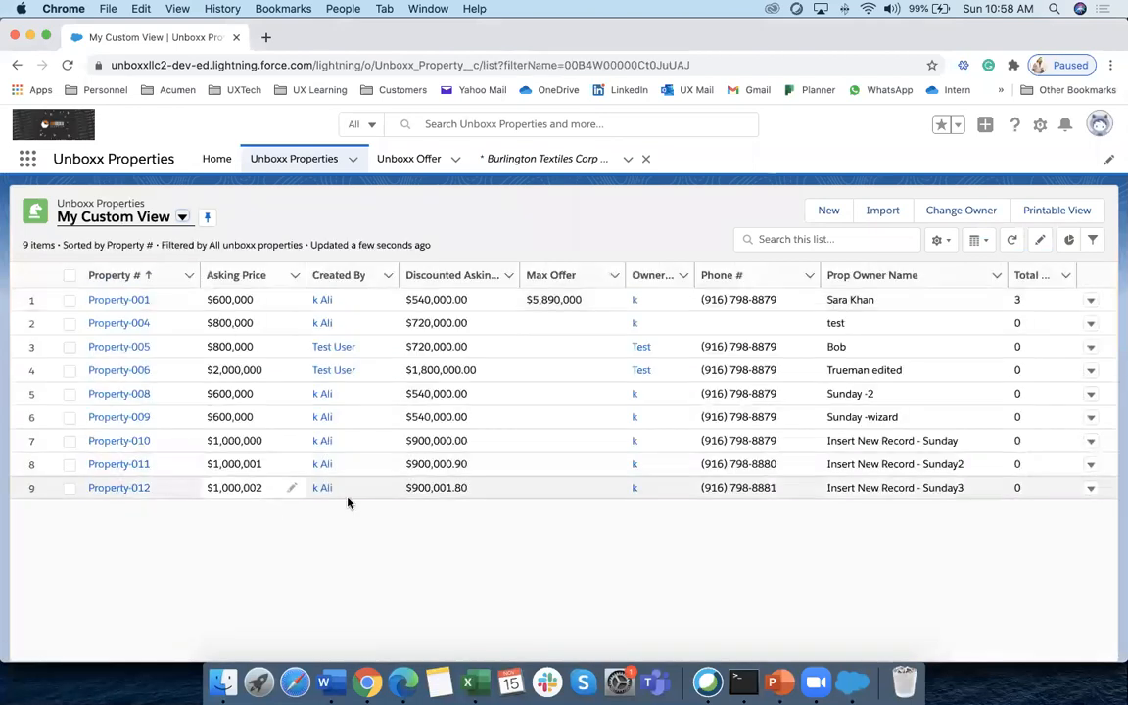
pyautogui.click(886, 441)
pyautogui.click(955, 464)
pyautogui.click(471, 574)
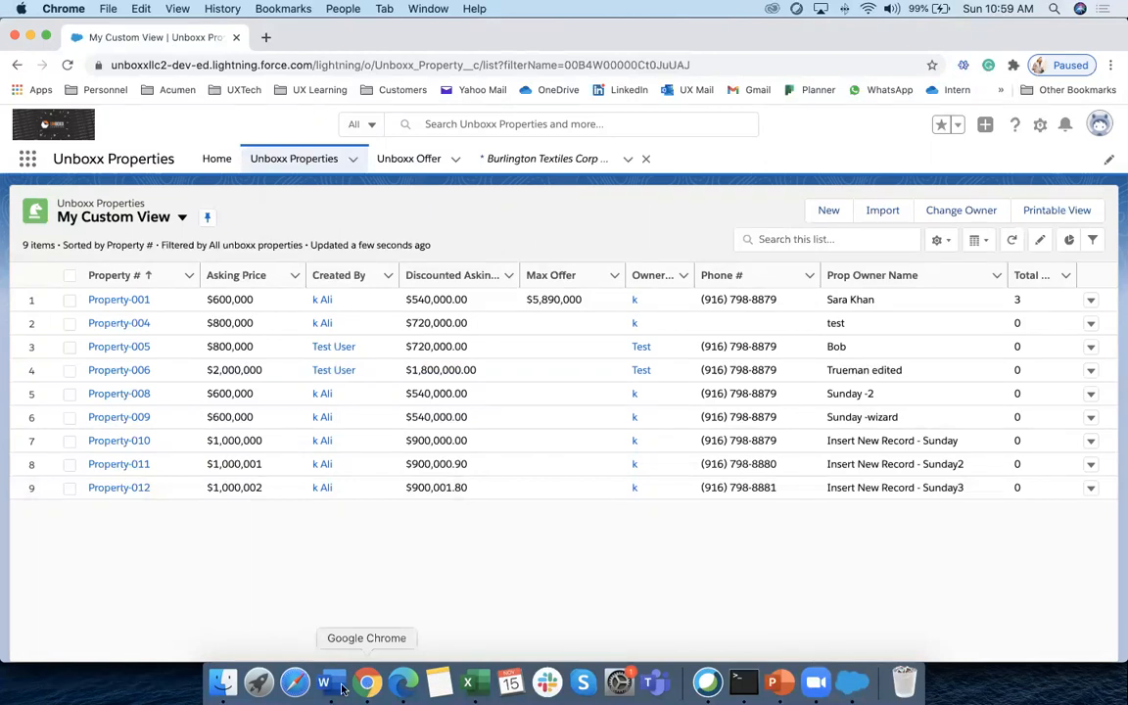
pyautogui.click(295, 683)
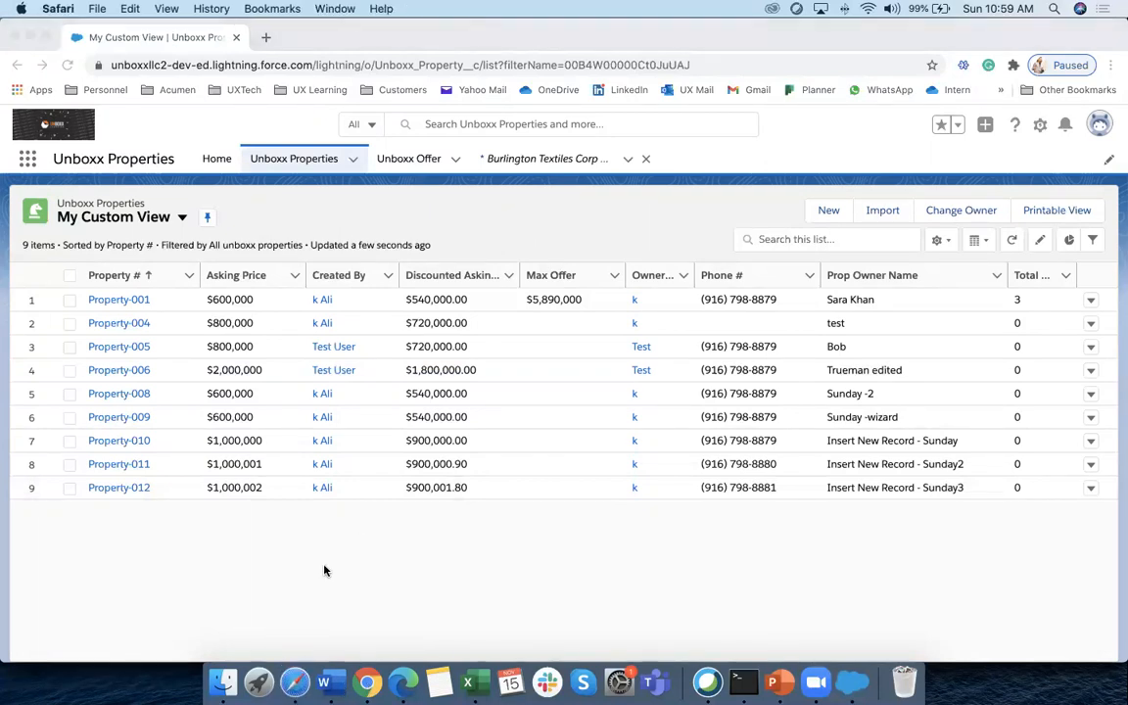
pyautogui.click(12, 36)
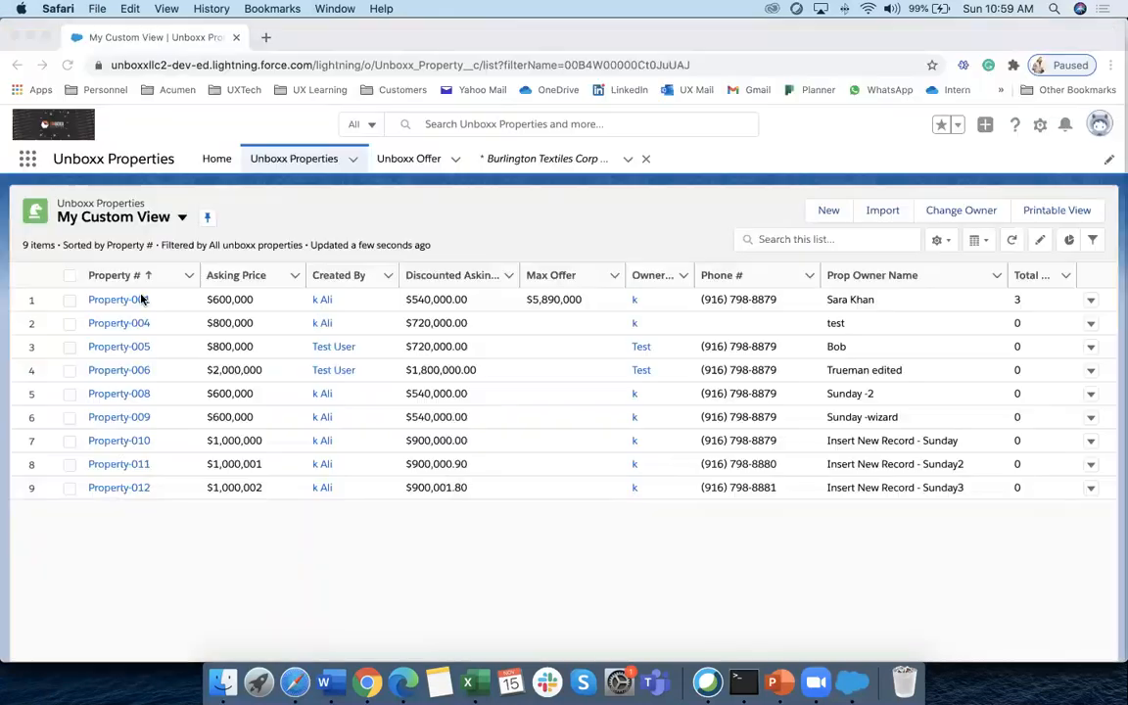
# From Finder's Data Managment folder, open extractsunday.csv in Excel
pyautogui.click(223, 683)
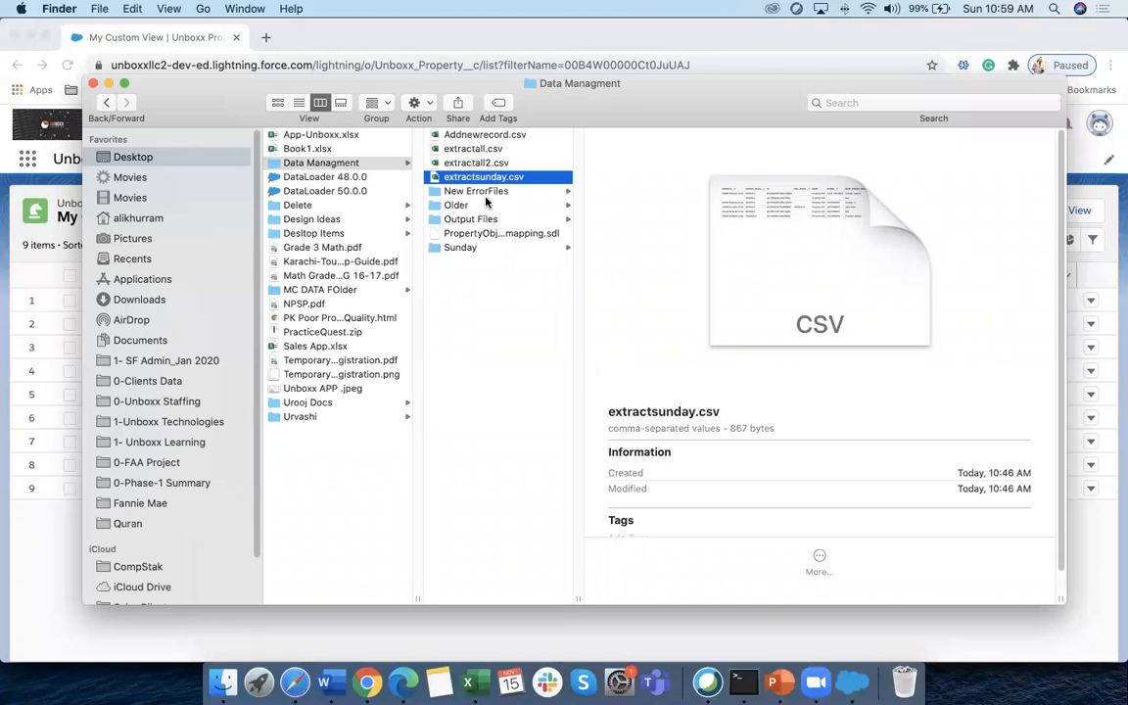
pyautogui.press('Up')
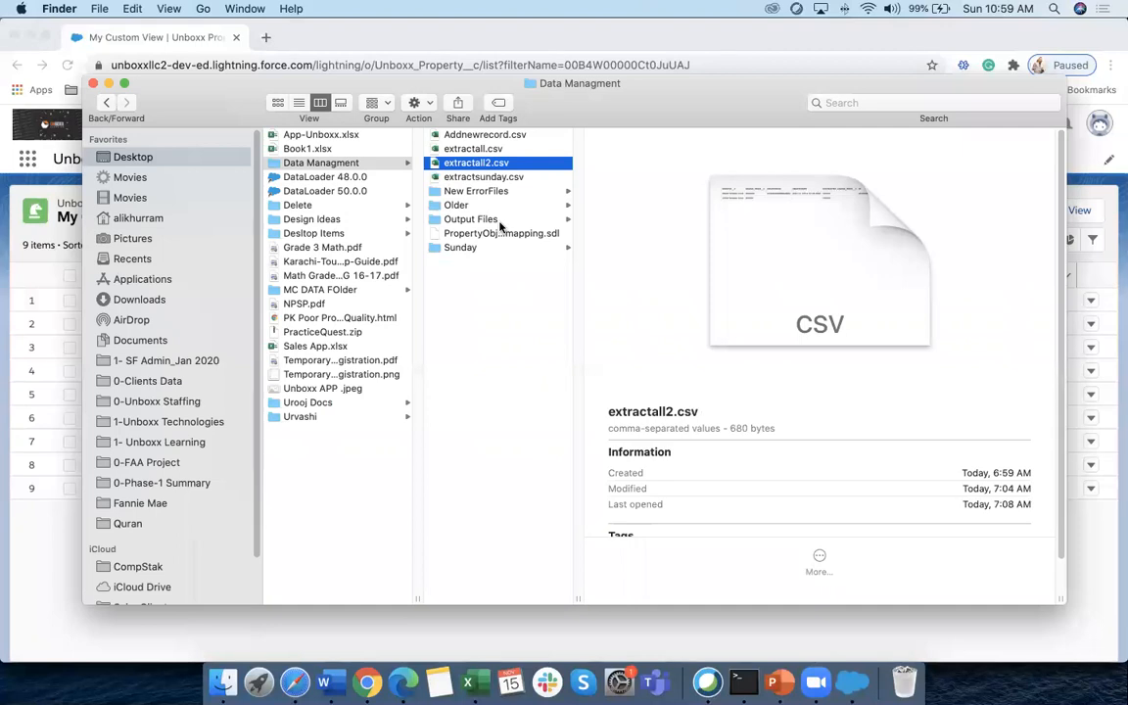
pyautogui.click(476, 179)
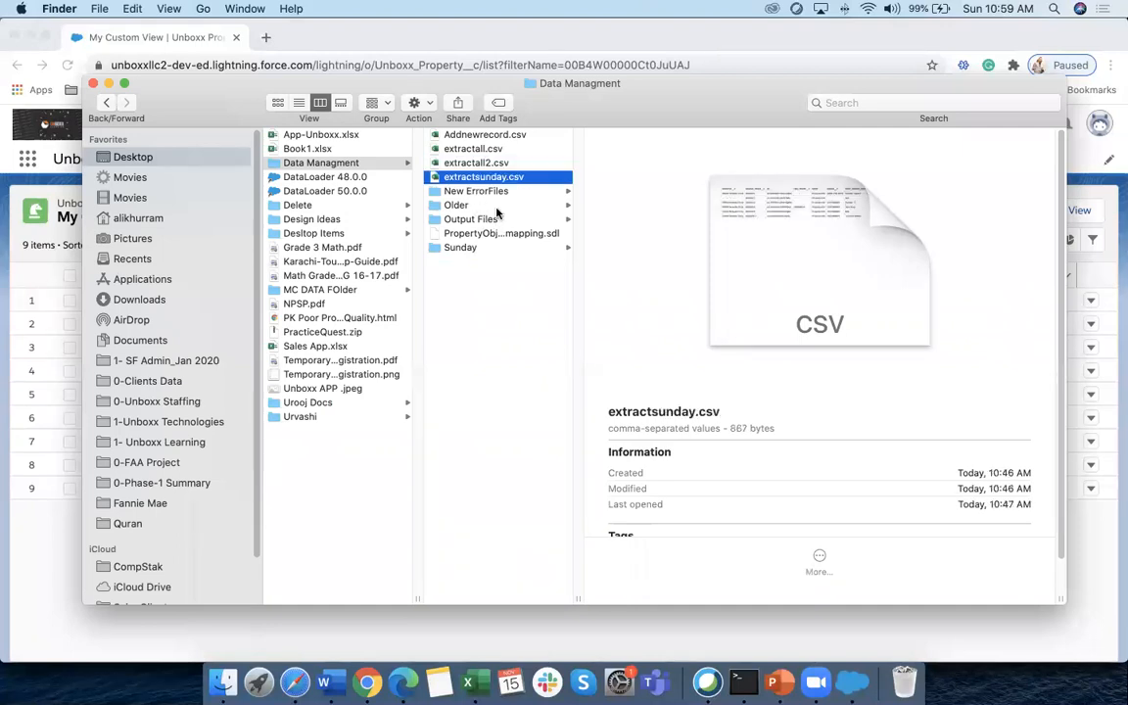
pyautogui.press('Return')
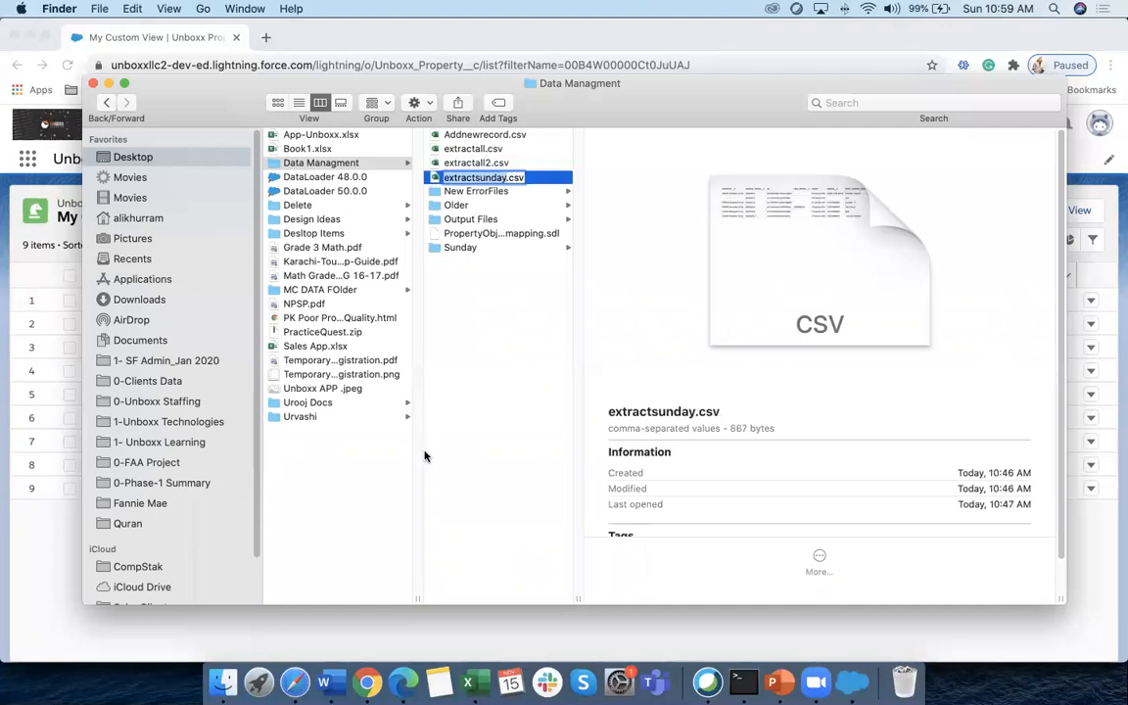
pyautogui.click(542, 183)
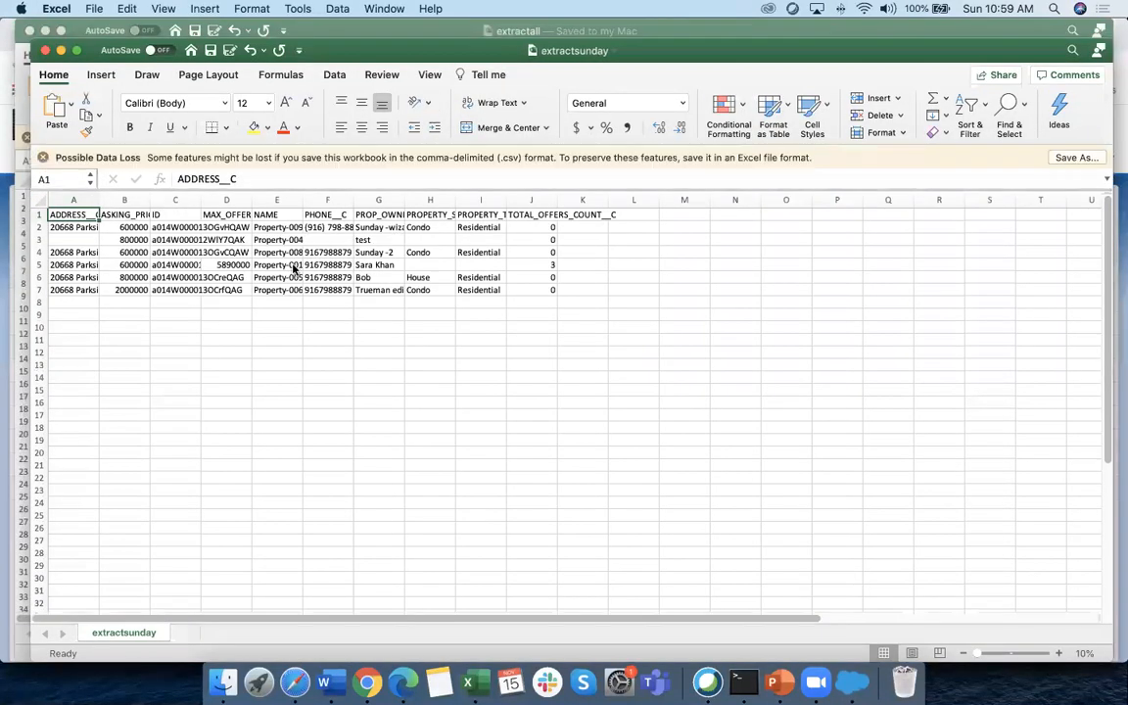
# Widen columns C to G and centre the record IDs in column C
pyautogui.moveTo(353, 200); pyautogui.dragTo(394, 201)
pyautogui.moveTo(302, 201); pyautogui.dragTo(345, 202)
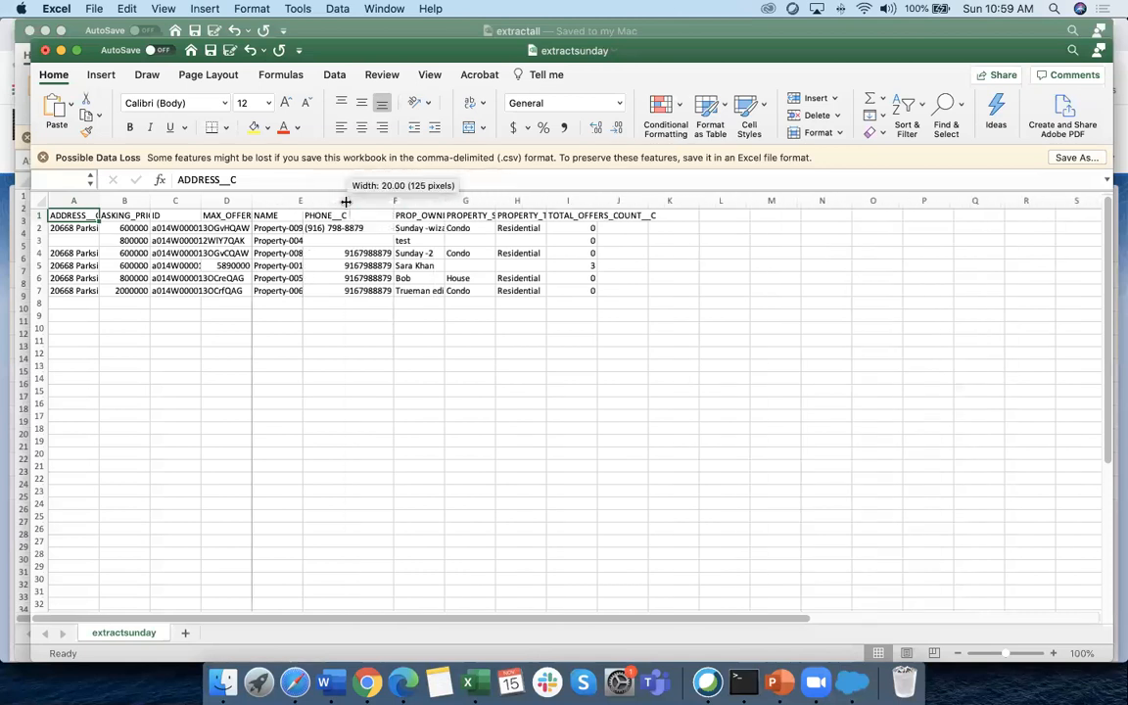
pyautogui.moveTo(252, 200); pyautogui.dragTo(326, 200)
pyautogui.moveTo(201, 201); pyautogui.dragTo(367, 201)
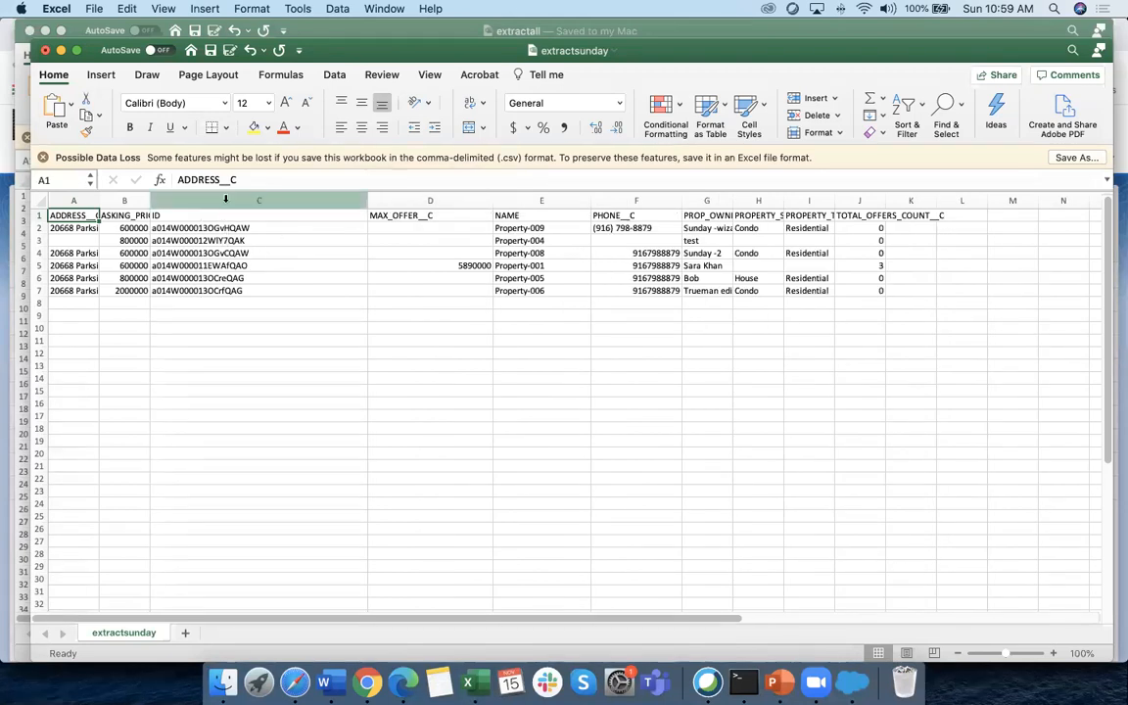
pyautogui.click(259, 201)
pyautogui.click(362, 128)
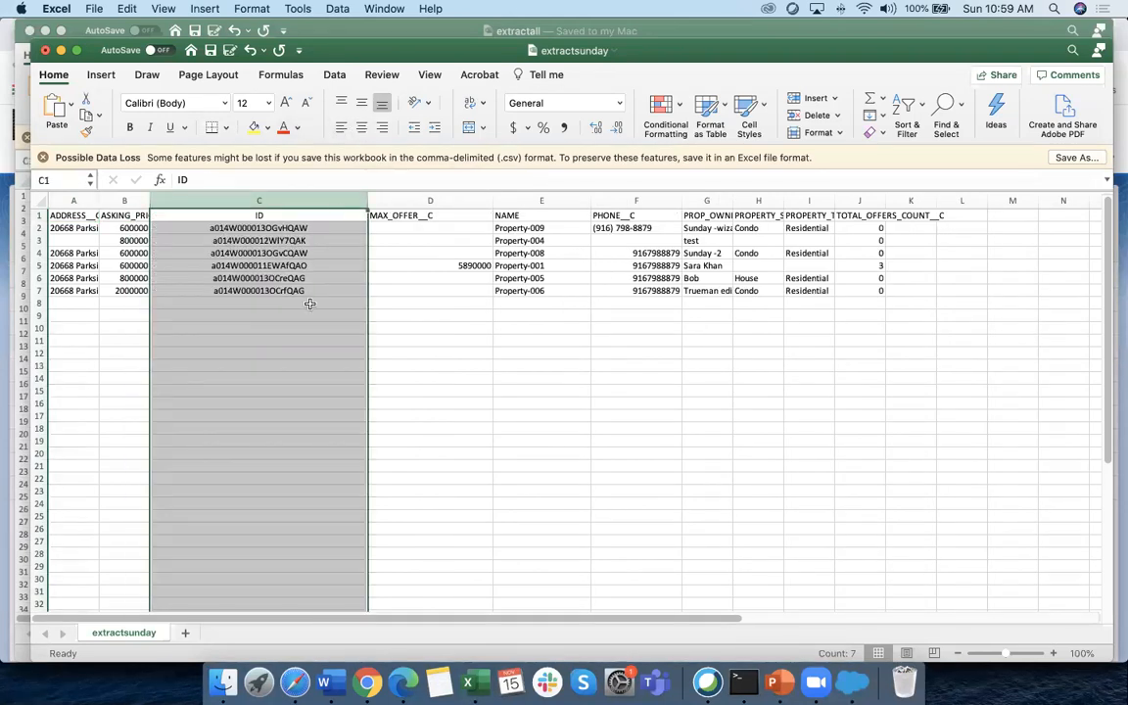
pyautogui.click(295, 340)
pyautogui.click(240, 226)
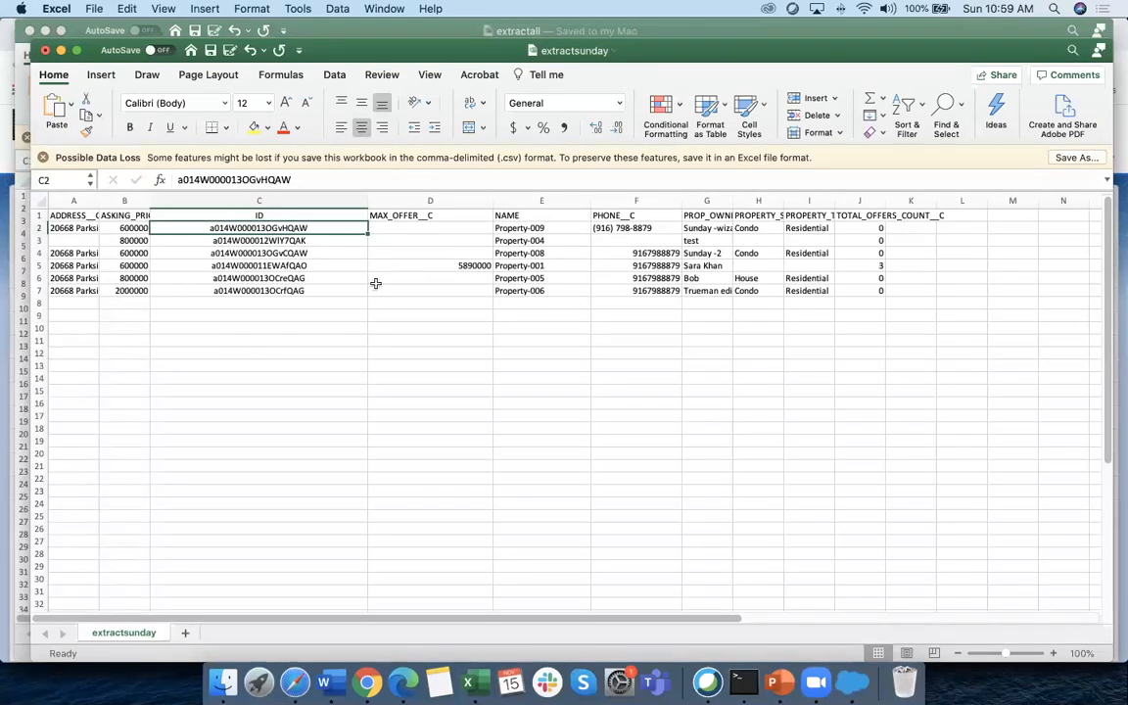
pyautogui.moveTo(732, 201); pyautogui.dragTo(750, 206)
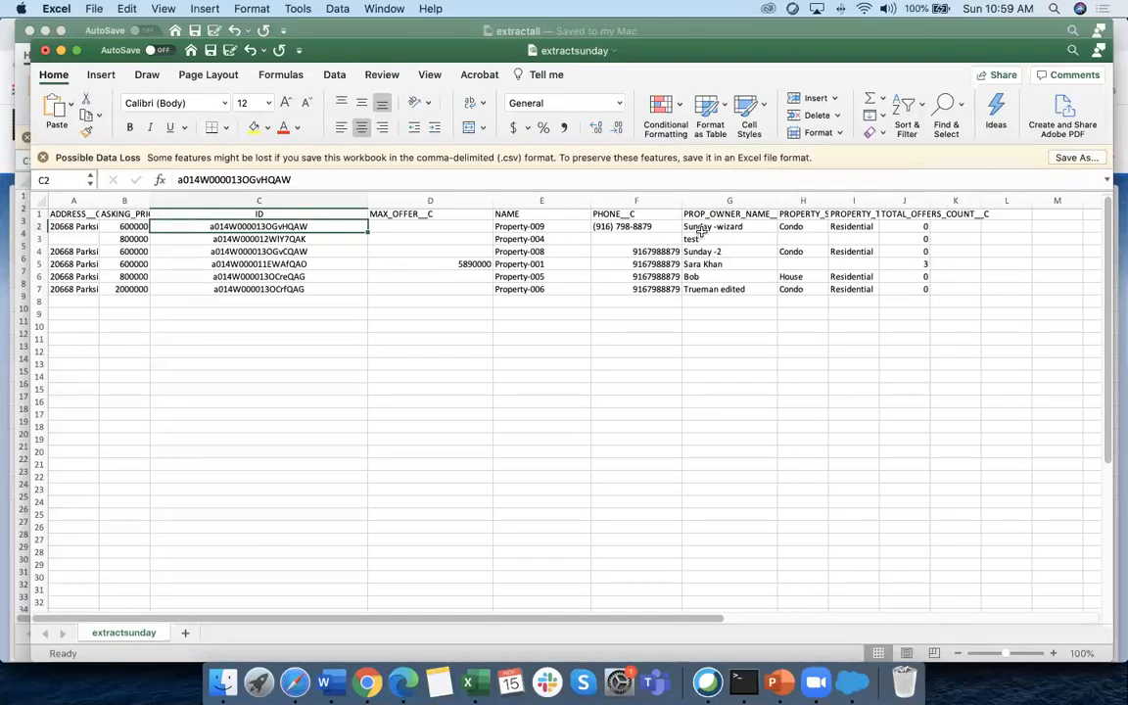
pyautogui.click(701, 230)
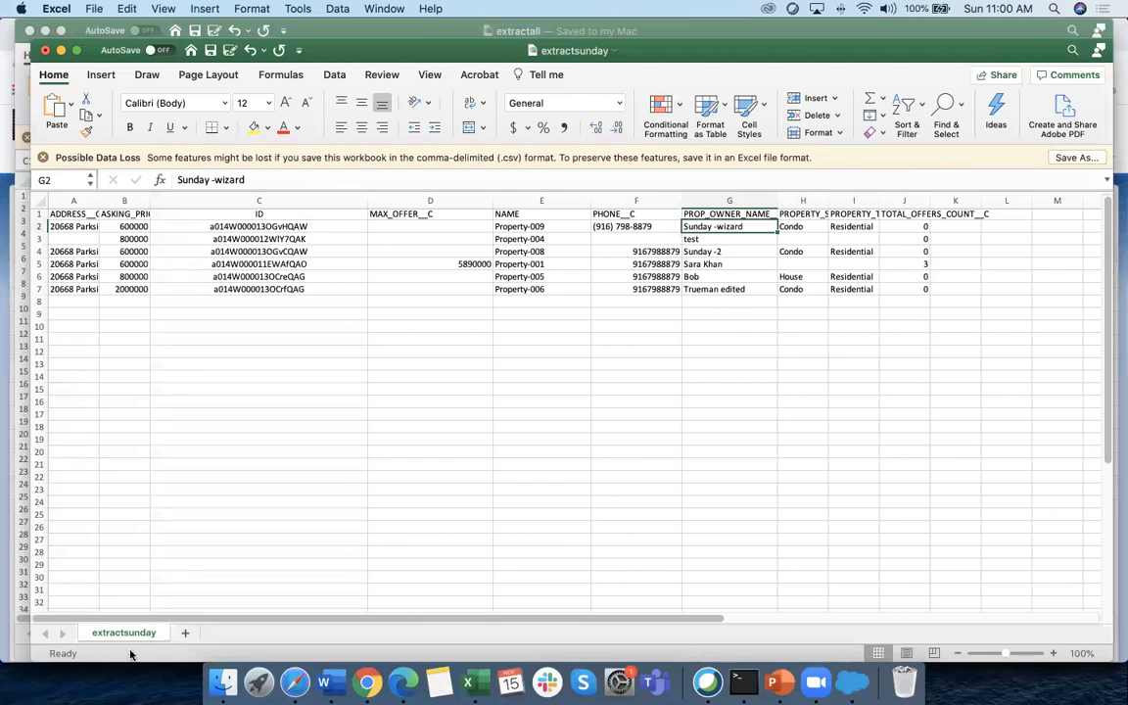
# Match the Property-009 row against Salesforce, then select the rows below it
pyautogui.click(368, 682)
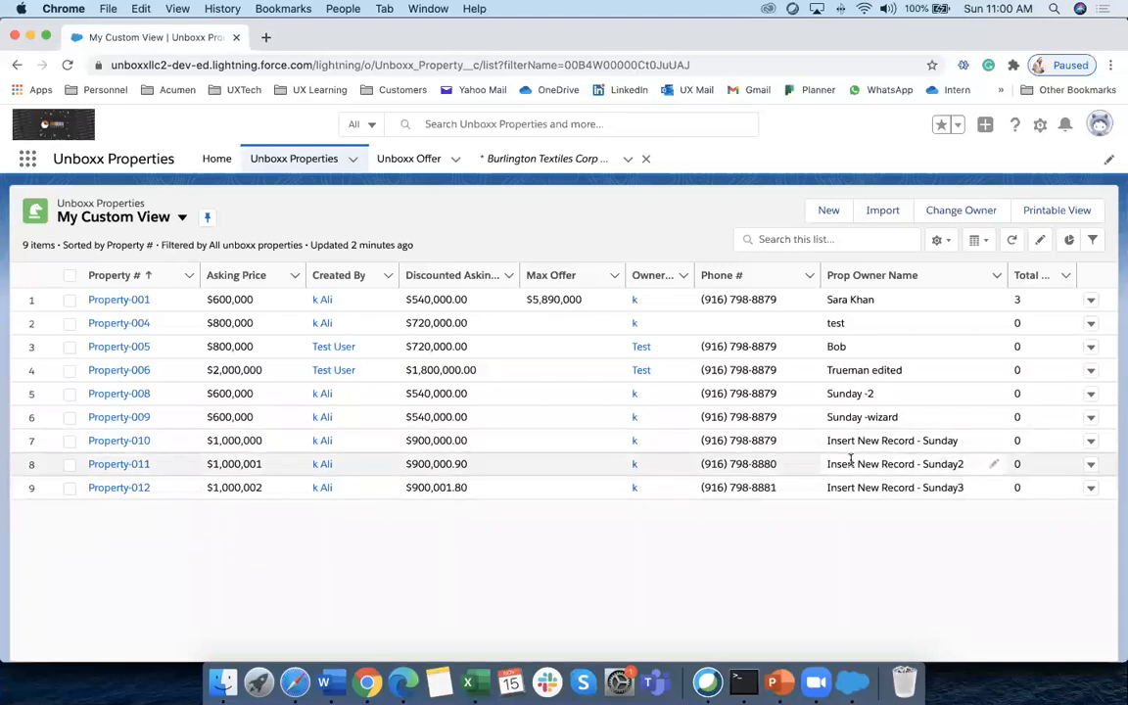
pyautogui.moveTo(846, 419); pyautogui.dragTo(177, 419)
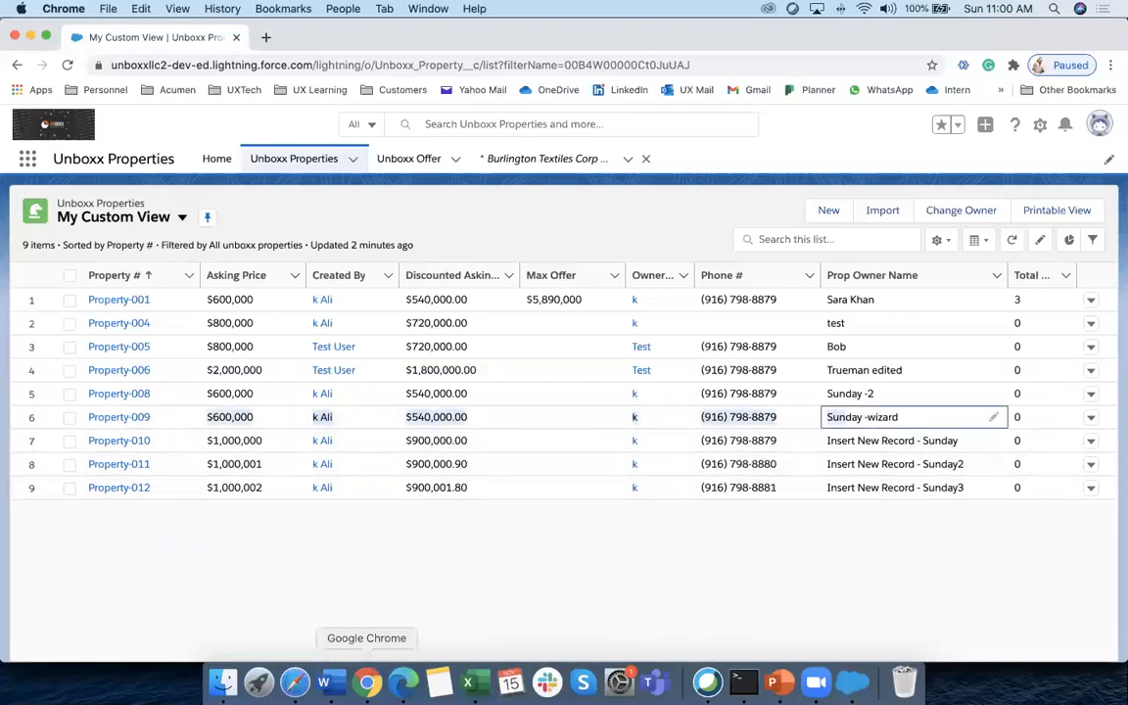
pyautogui.click(473, 683)
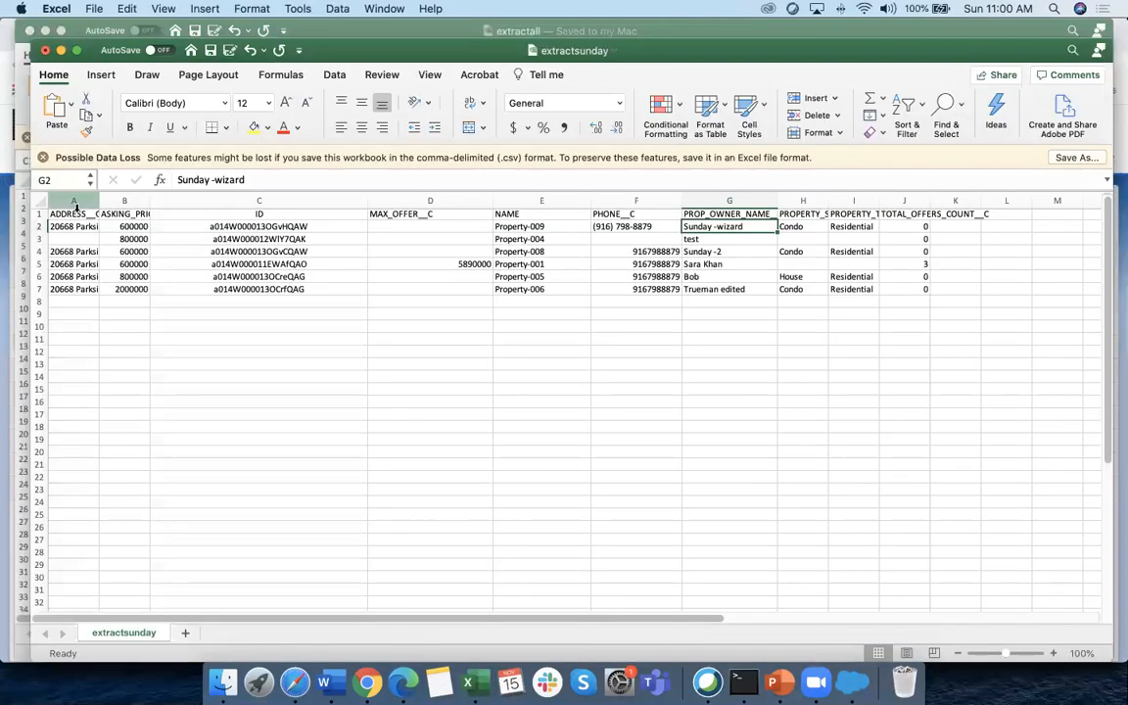
pyautogui.click(521, 227)
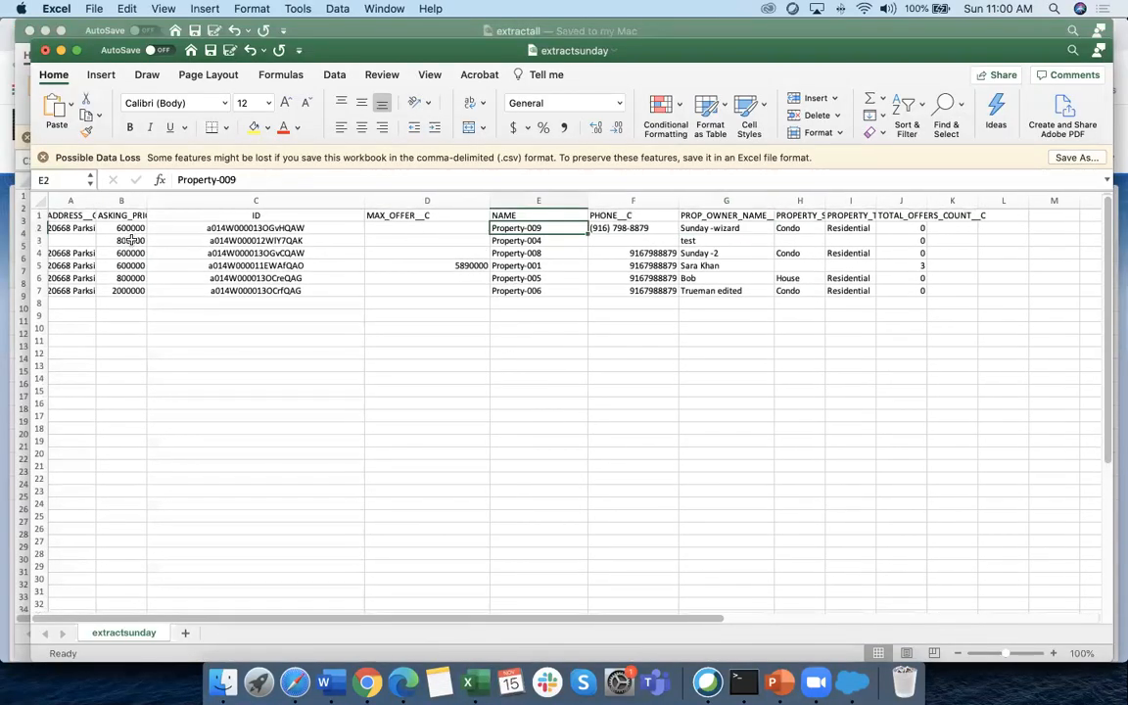
pyautogui.moveTo(39, 239); pyautogui.dragTo(39, 303)
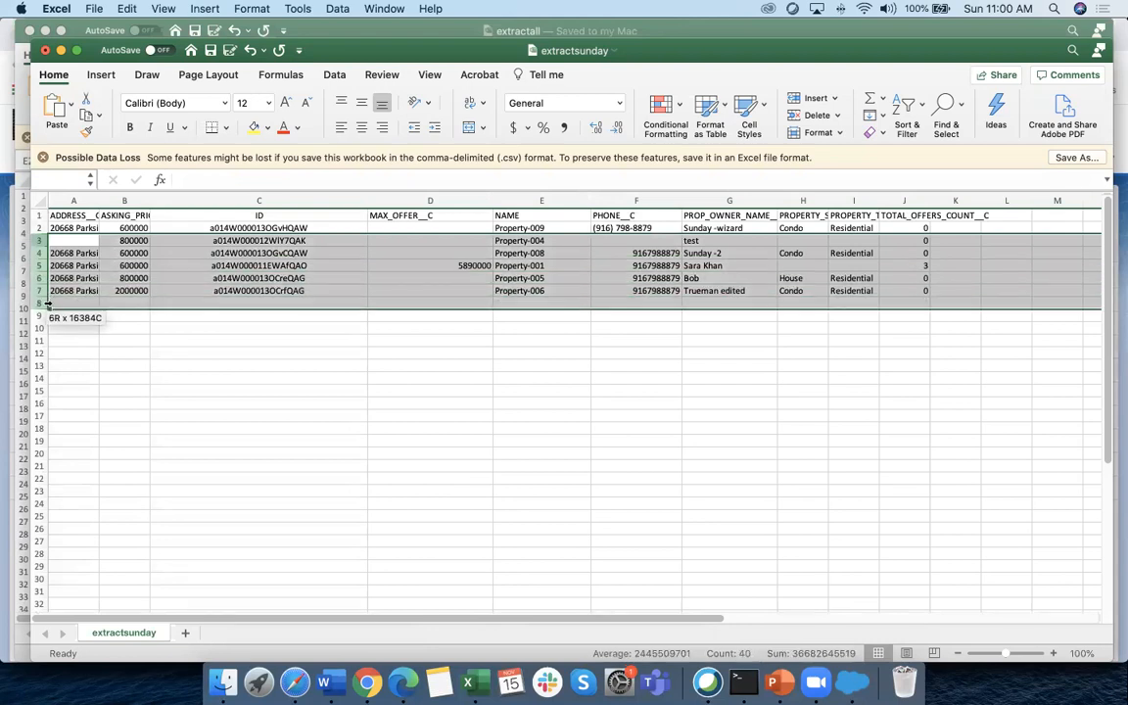
# Clear rows 3–7, leaving only the Property-009 record
pyautogui.press('Delete')
pyautogui.click(261, 389)
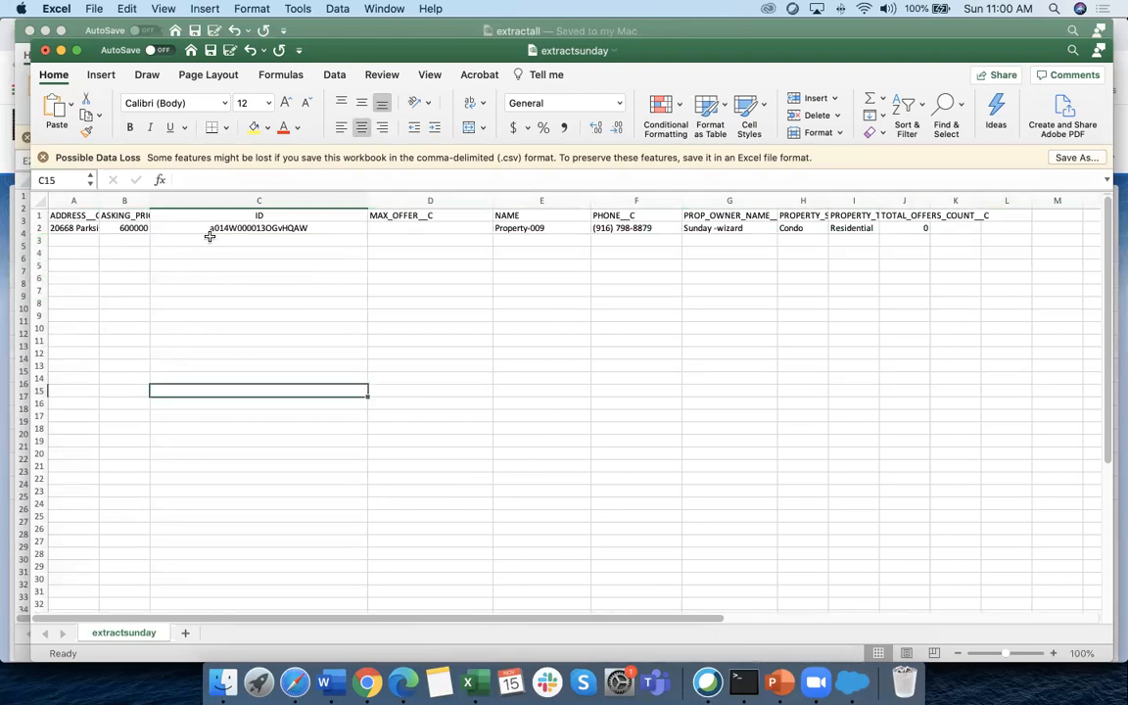
pyautogui.click(209, 227)
pyautogui.hscroll(1, 255, 392)
pyautogui.hscroll(2, 258, 426)
pyautogui.hscroll(-3, 257, 426)
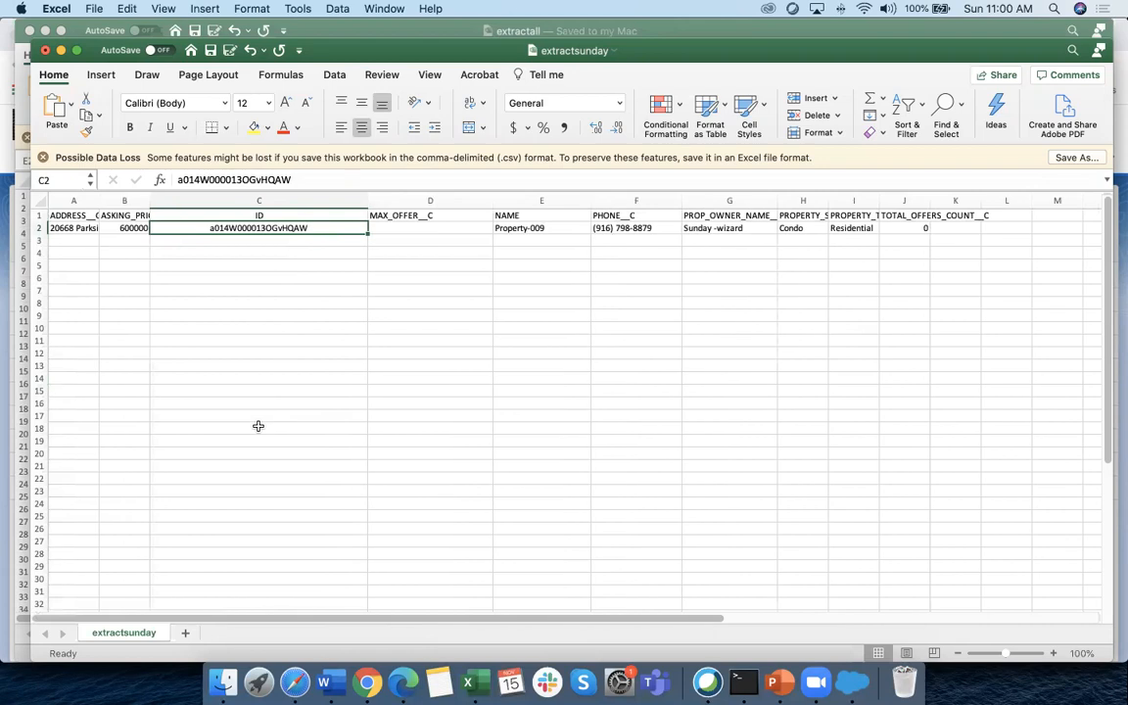
# Check the record ID in C2, then save and close extractsunday.csv
pyautogui.click(220, 201)
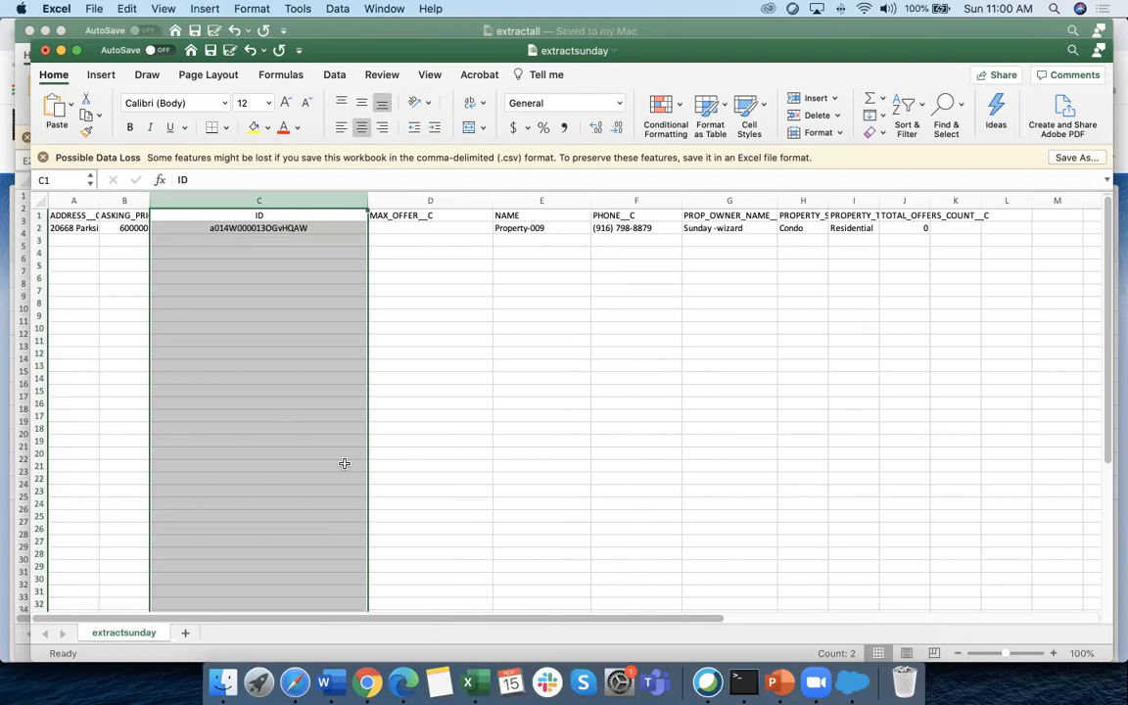
pyautogui.click(405, 380)
pyautogui.click(257, 228)
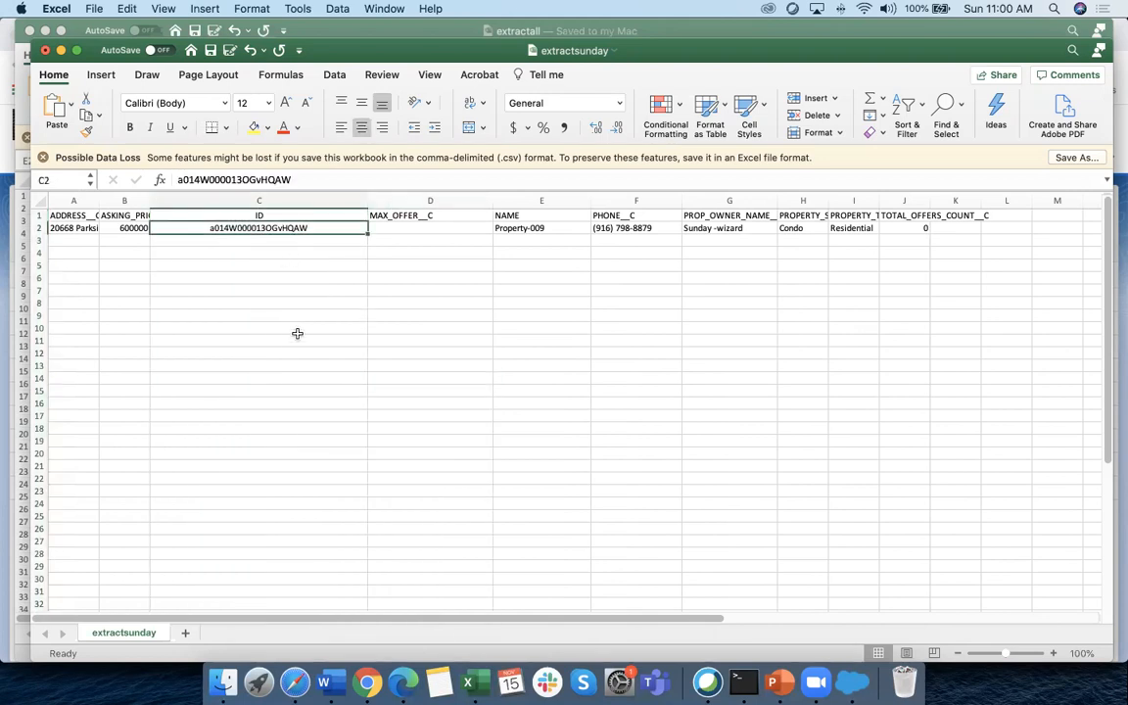
pyautogui.click(280, 315)
pyautogui.click(218, 230)
pyautogui.click(211, 50)
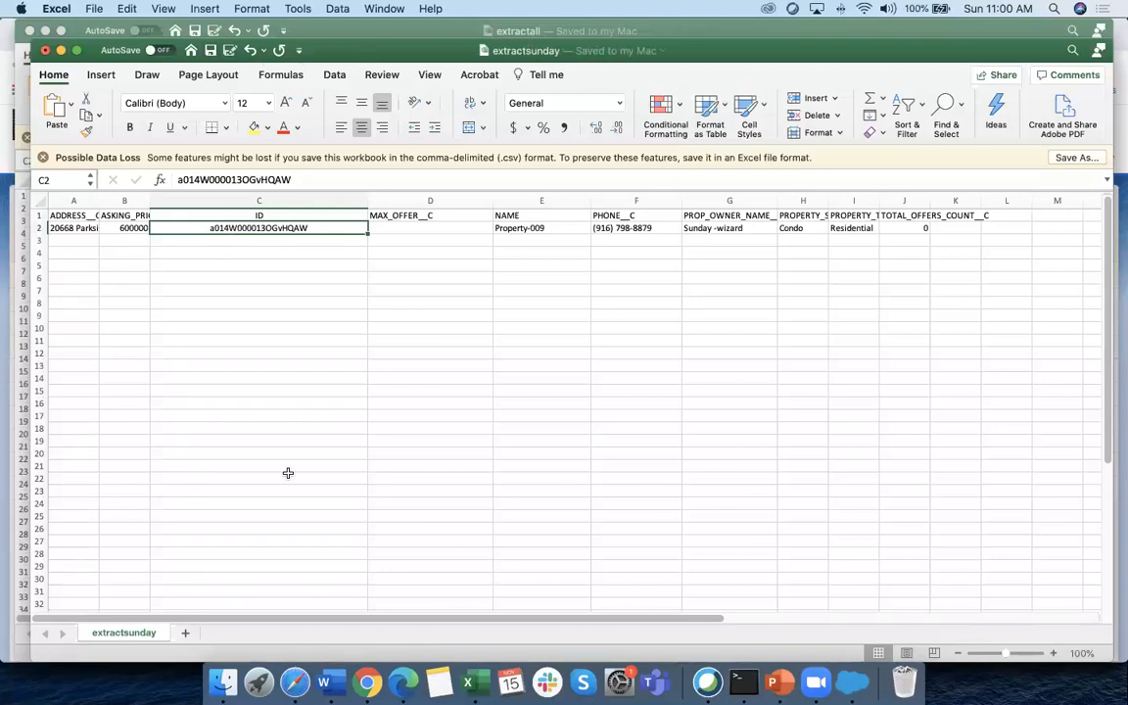
pyautogui.click(44, 52)
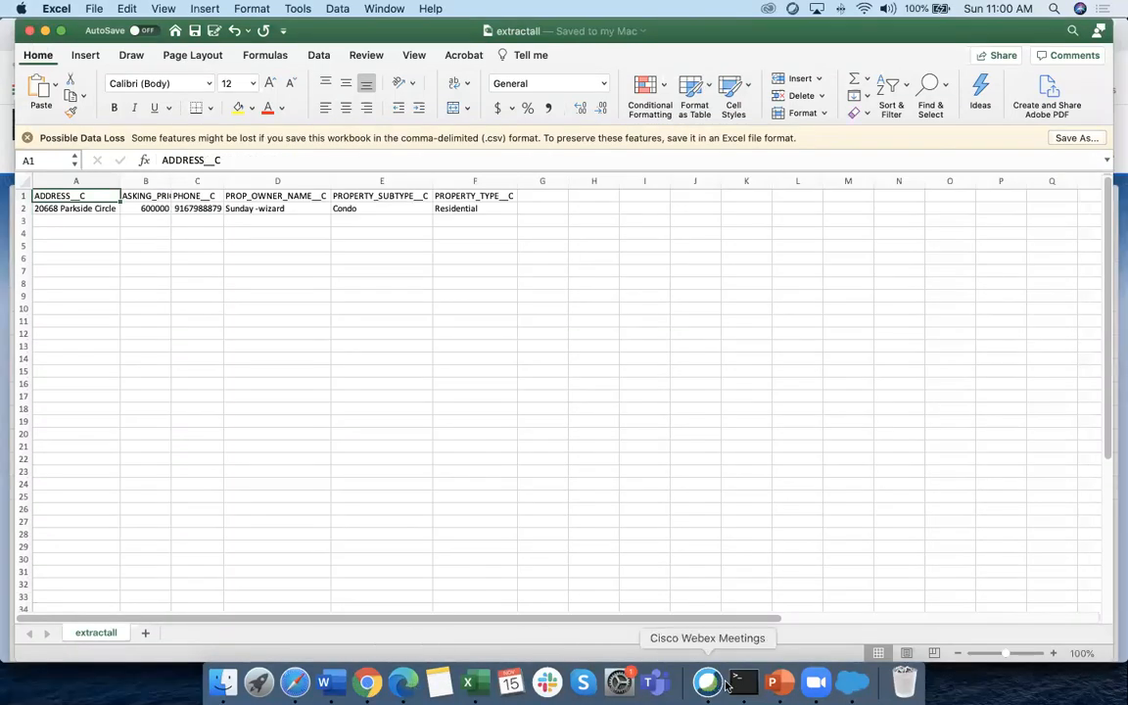
# Dismiss the insert results and start a delete on the Unboxx Property object
pyautogui.click(853, 683)
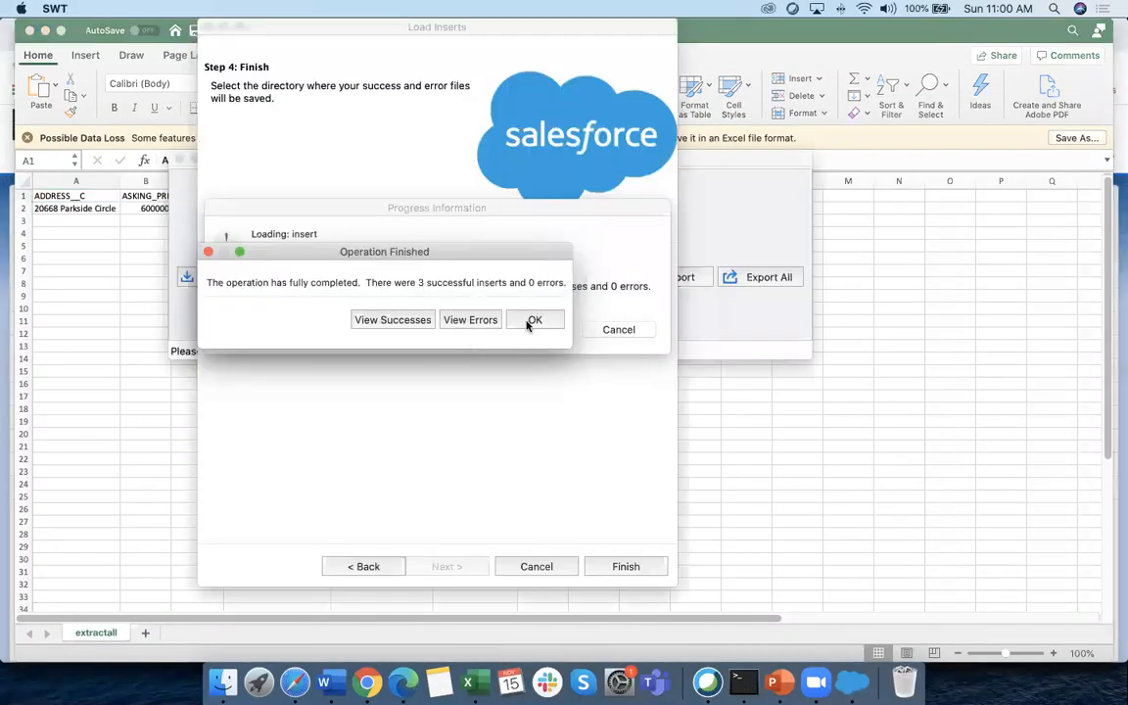
pyautogui.click(532, 321)
pyautogui.click(487, 277)
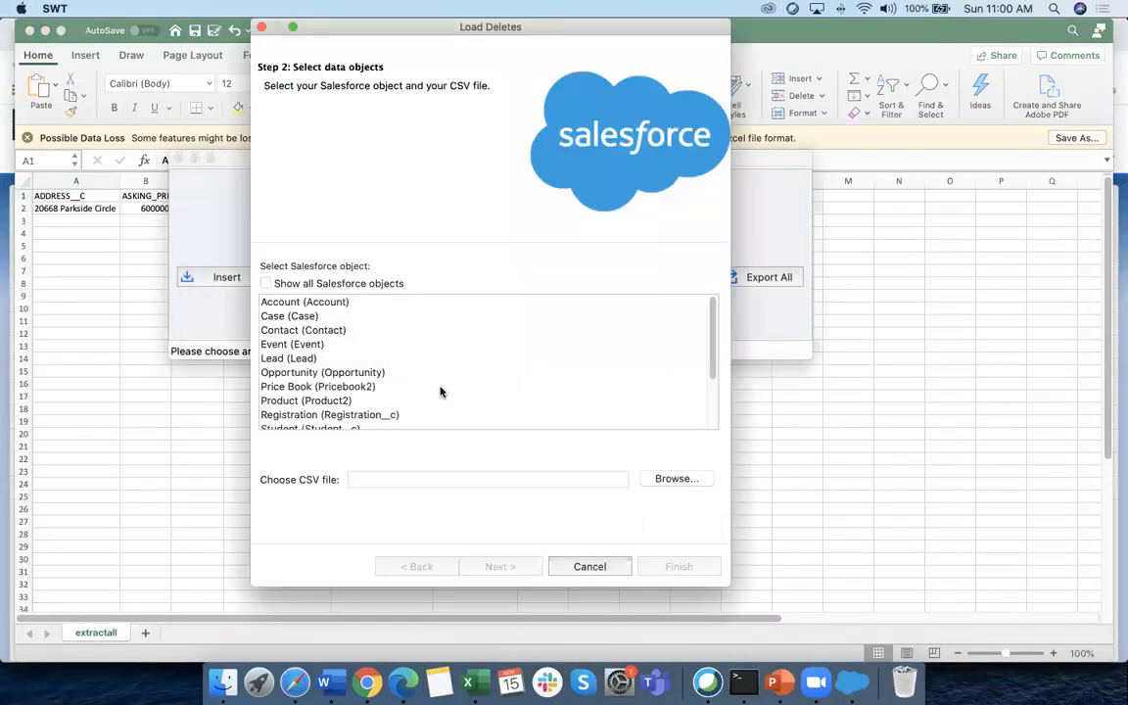
pyautogui.scroll(-3, 577, 362)
pyautogui.scroll(-2, 577, 362)
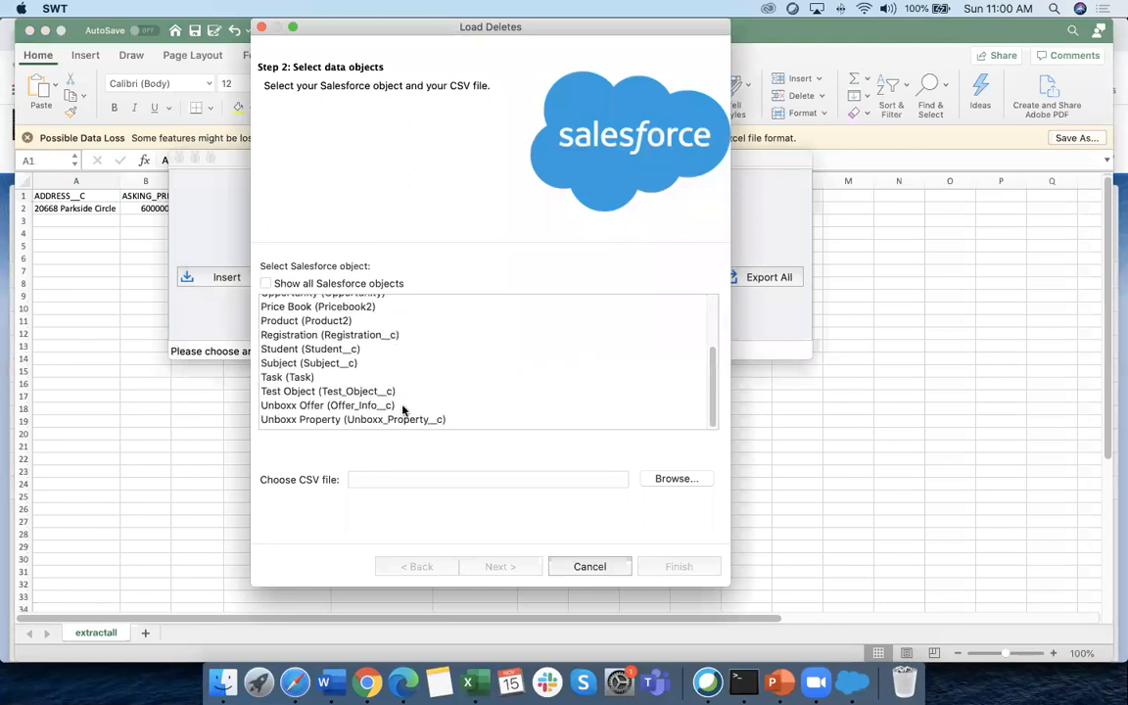
pyautogui.click(354, 424)
# Choose Desktop > Data Managment > extractsunday.csv as the delete file and continue
pyautogui.click(685, 481)
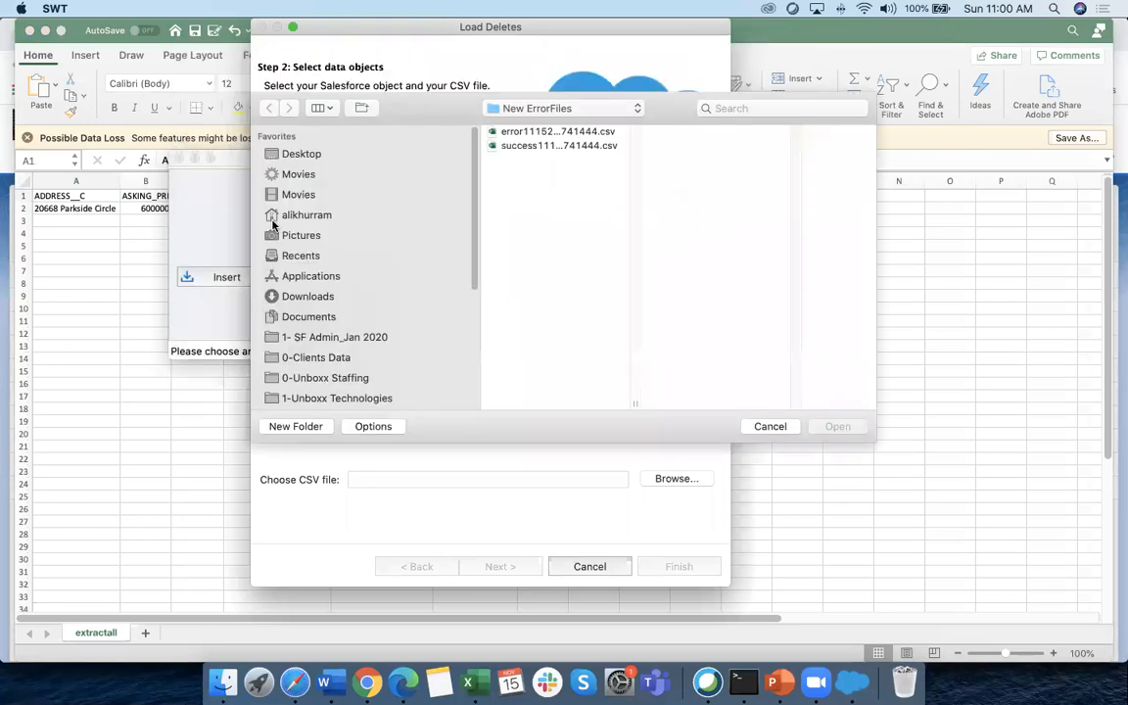
pyautogui.click(529, 110)
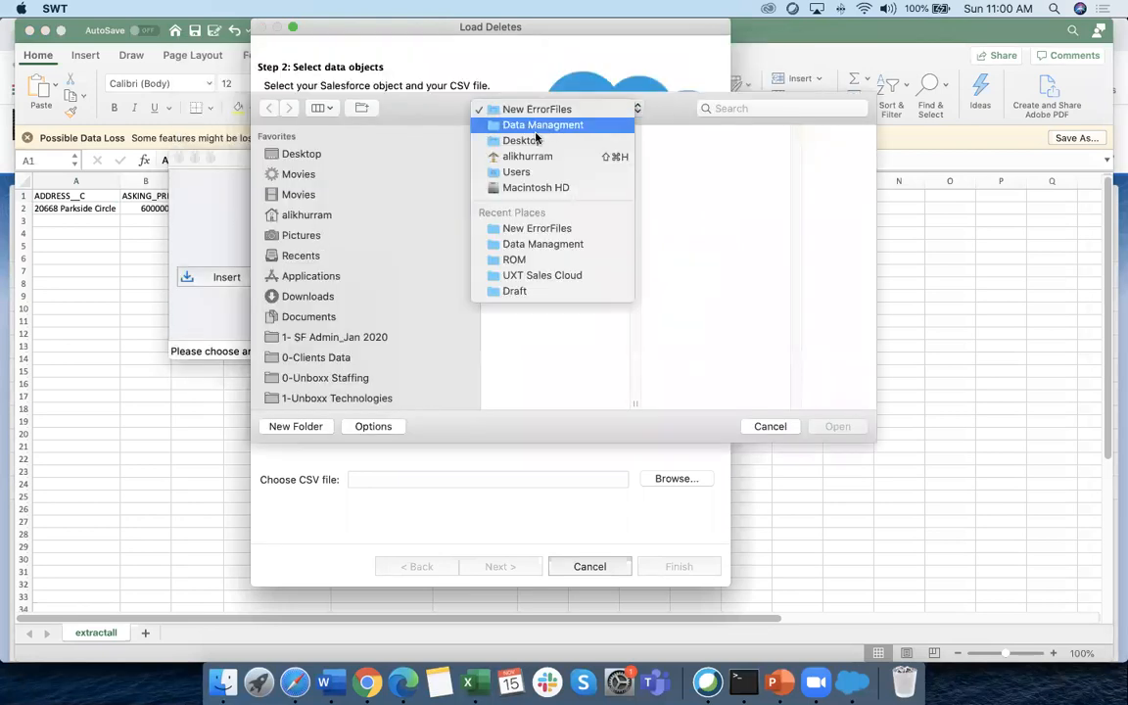
pyautogui.click(536, 146)
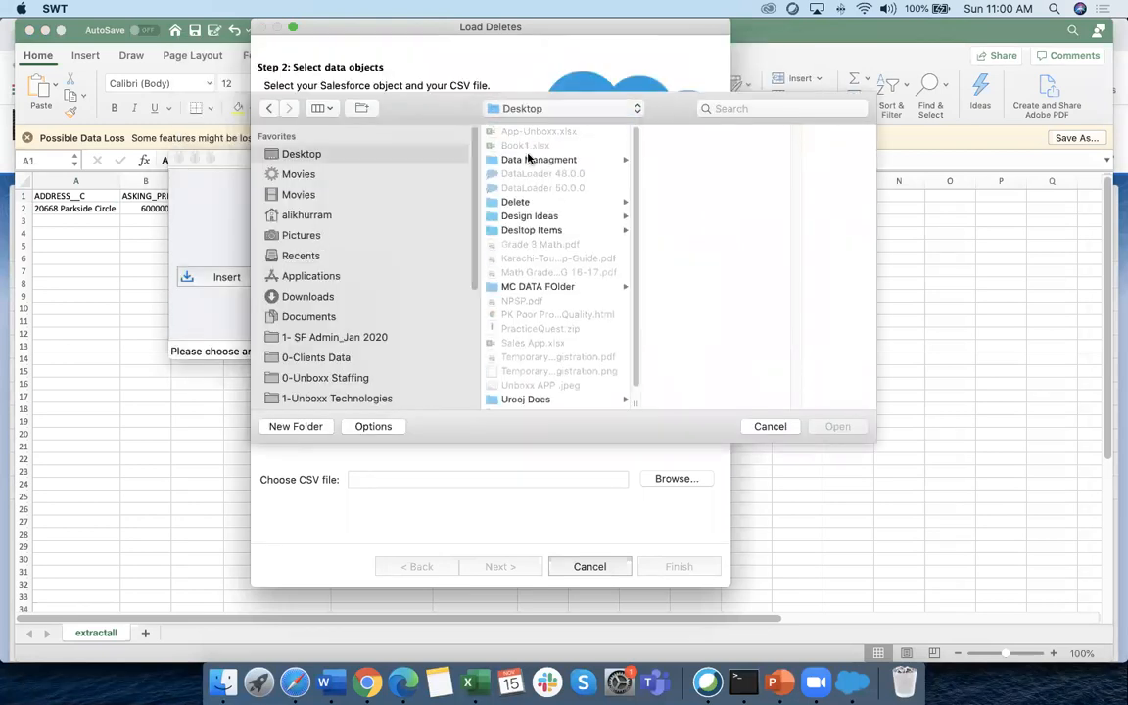
pyautogui.click(529, 159)
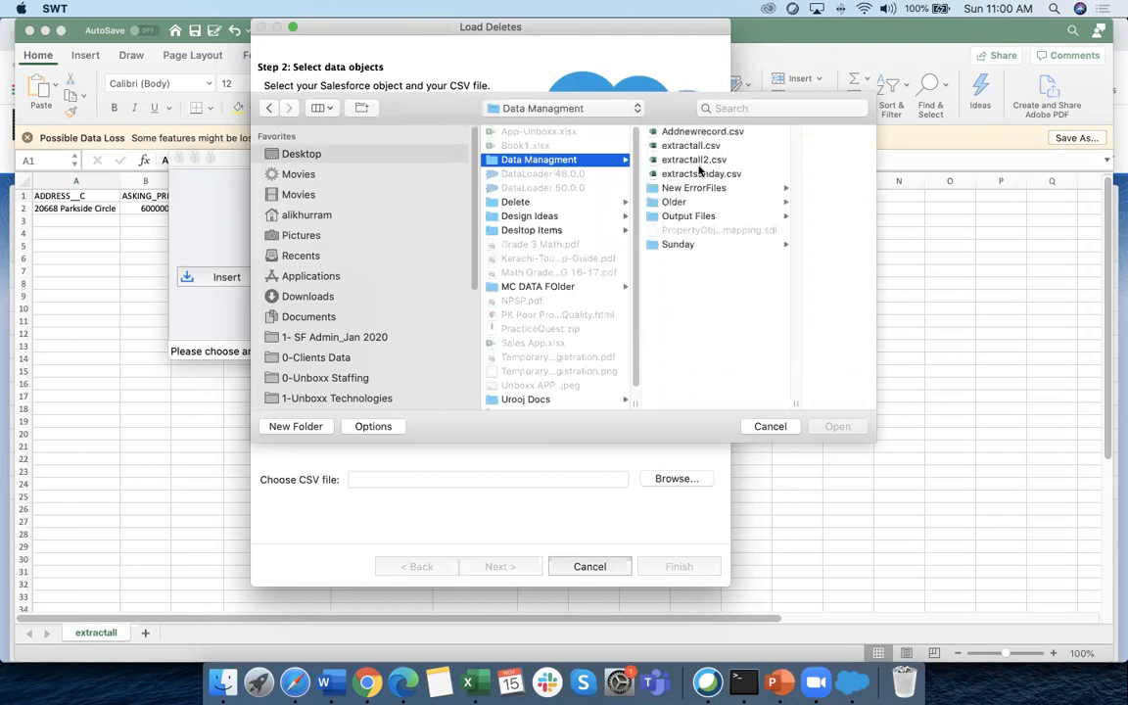
pyautogui.click(701, 176)
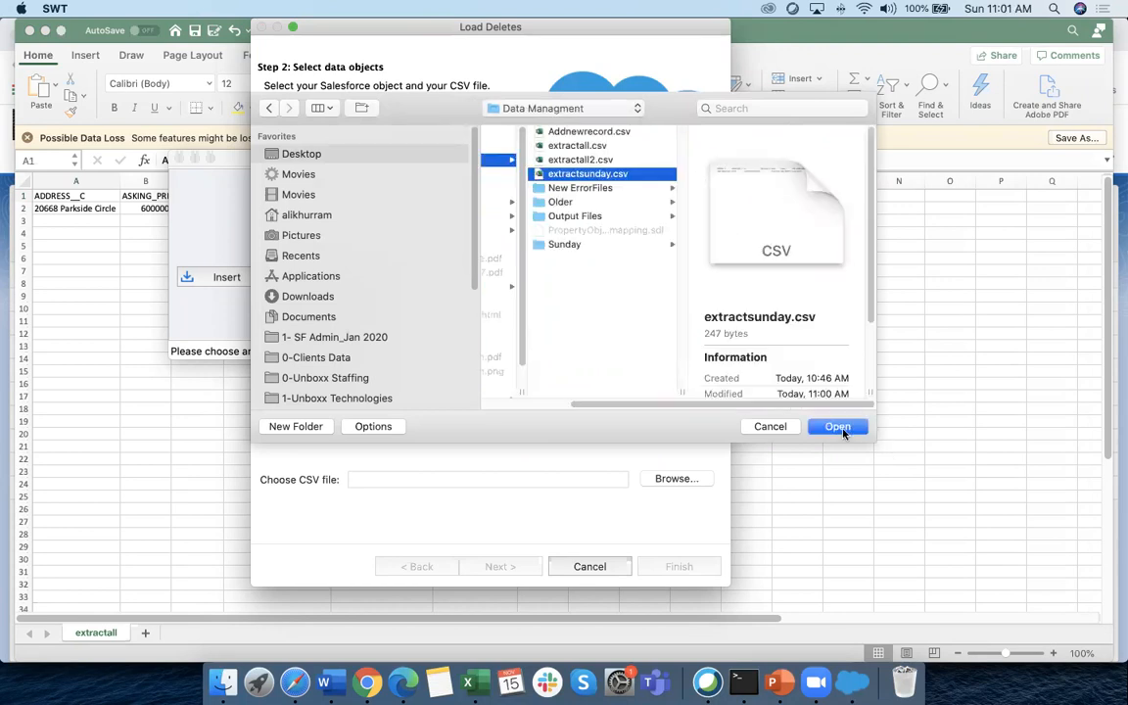
pyautogui.click(839, 428)
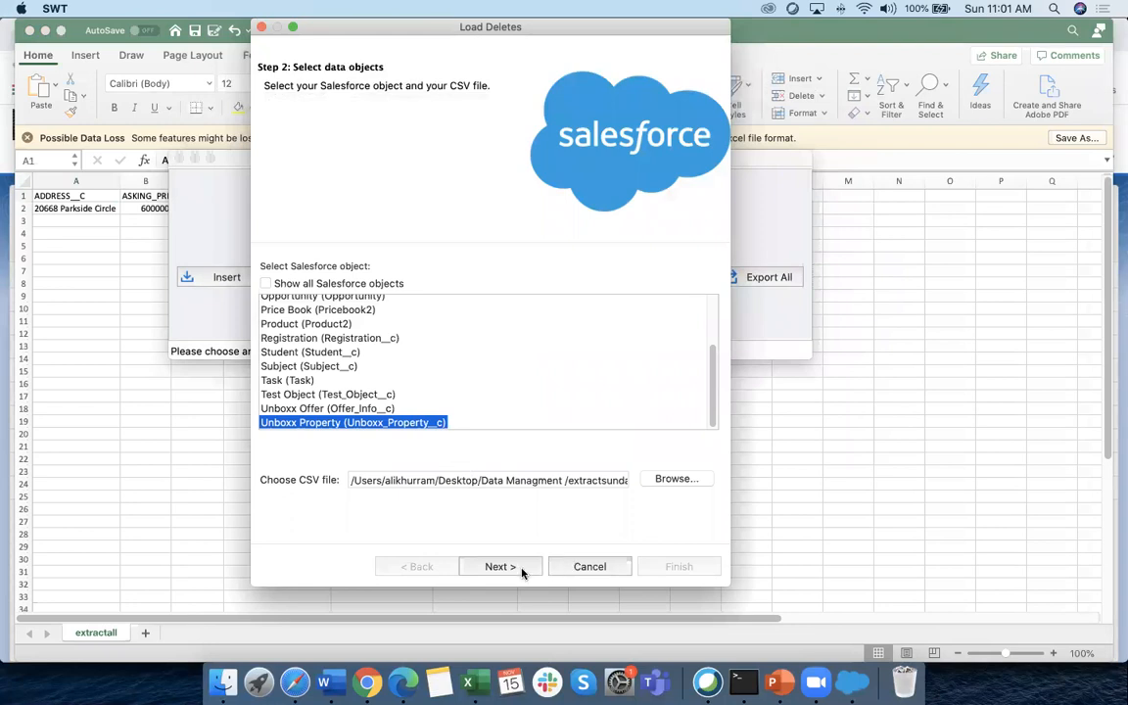
pyautogui.click(522, 568)
# Accept the one-record summary and auto-match the ID column to the Salesforce field
pyautogui.click(549, 389)
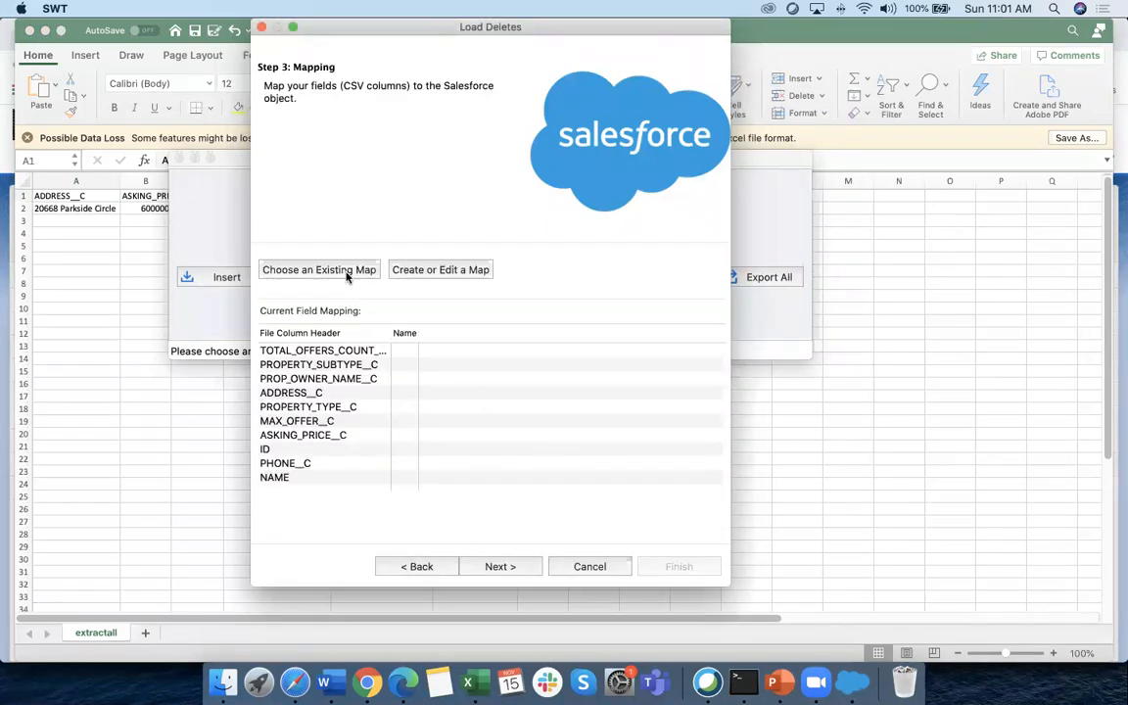
pyautogui.click(440, 271)
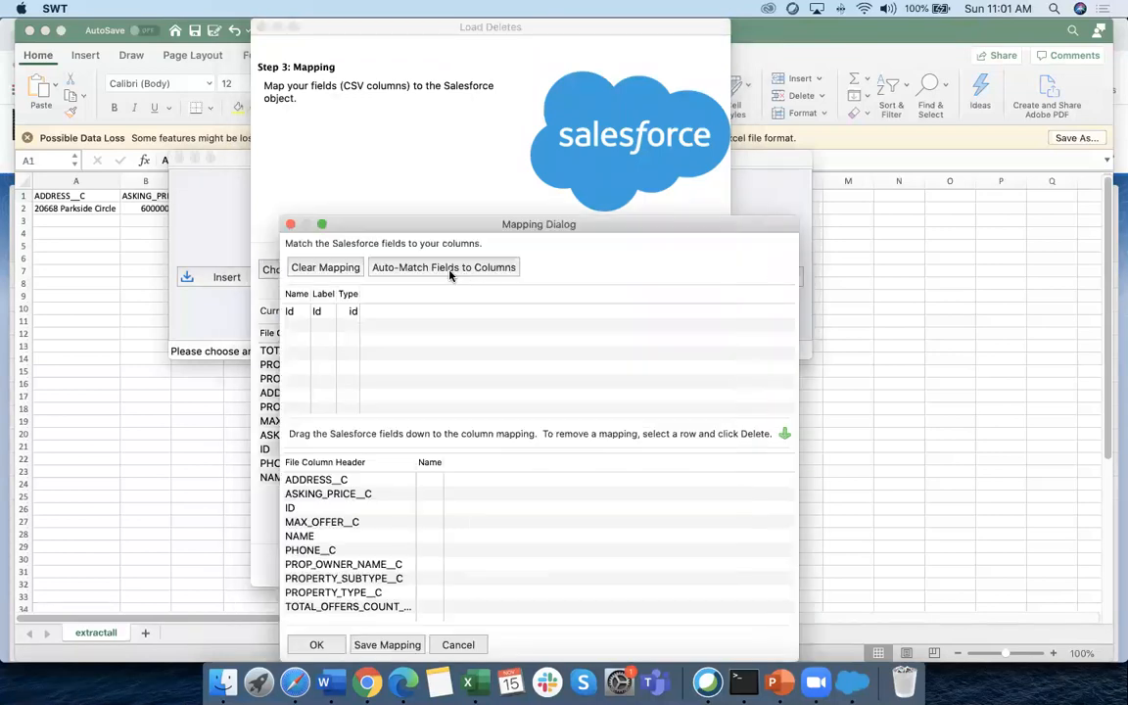
pyautogui.click(396, 275)
pyautogui.scroll(-1, 544, 522)
pyautogui.scroll(1, 543, 522)
pyautogui.moveTo(487, 224); pyautogui.dragTo(404, 59)
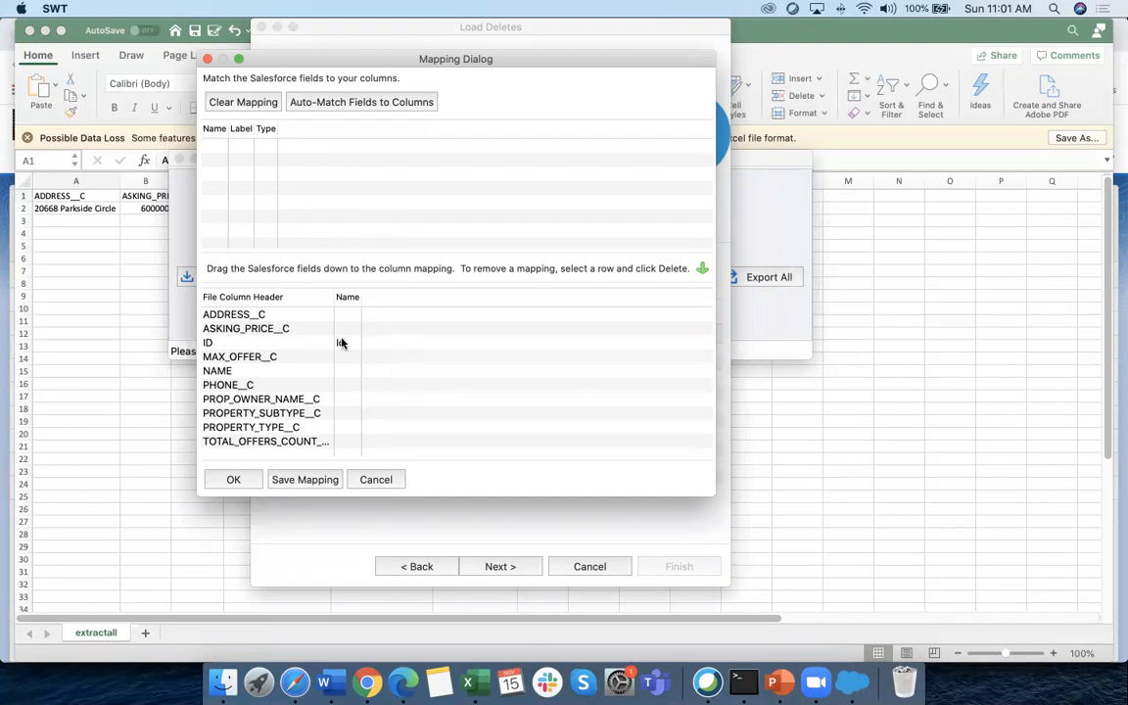
pyautogui.click(233, 479)
# Run and confirm the delete, getting 1 success and 0 errors
pyautogui.click(502, 567)
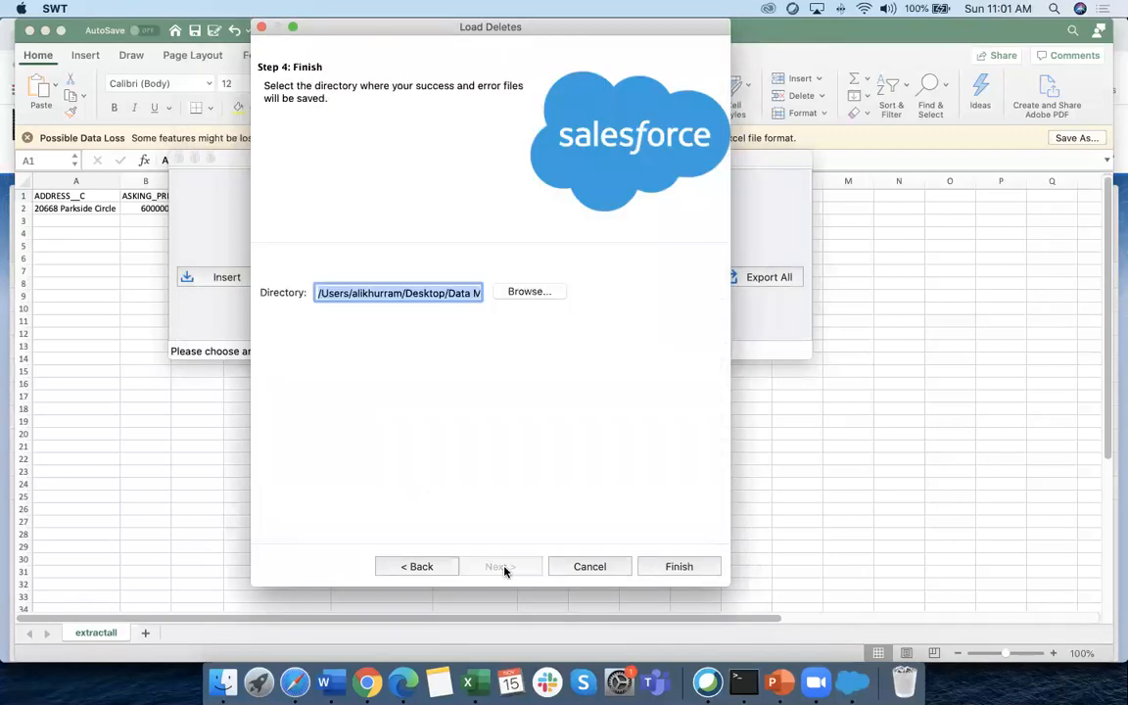
pyautogui.click(691, 567)
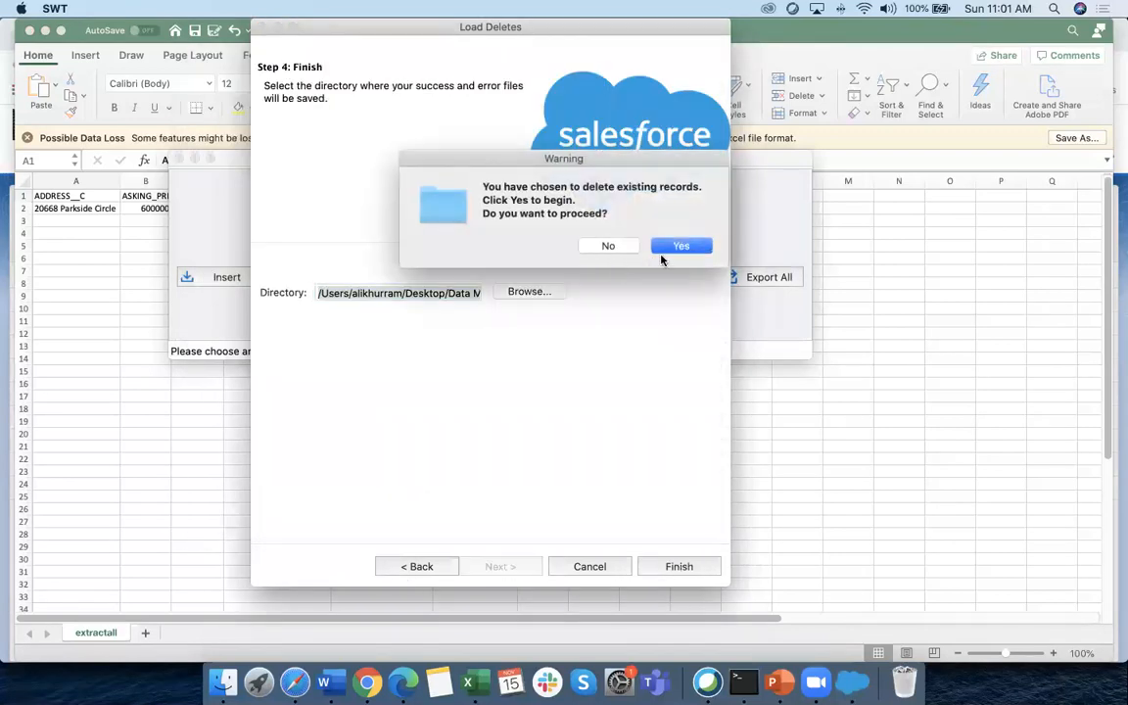
pyautogui.click(668, 249)
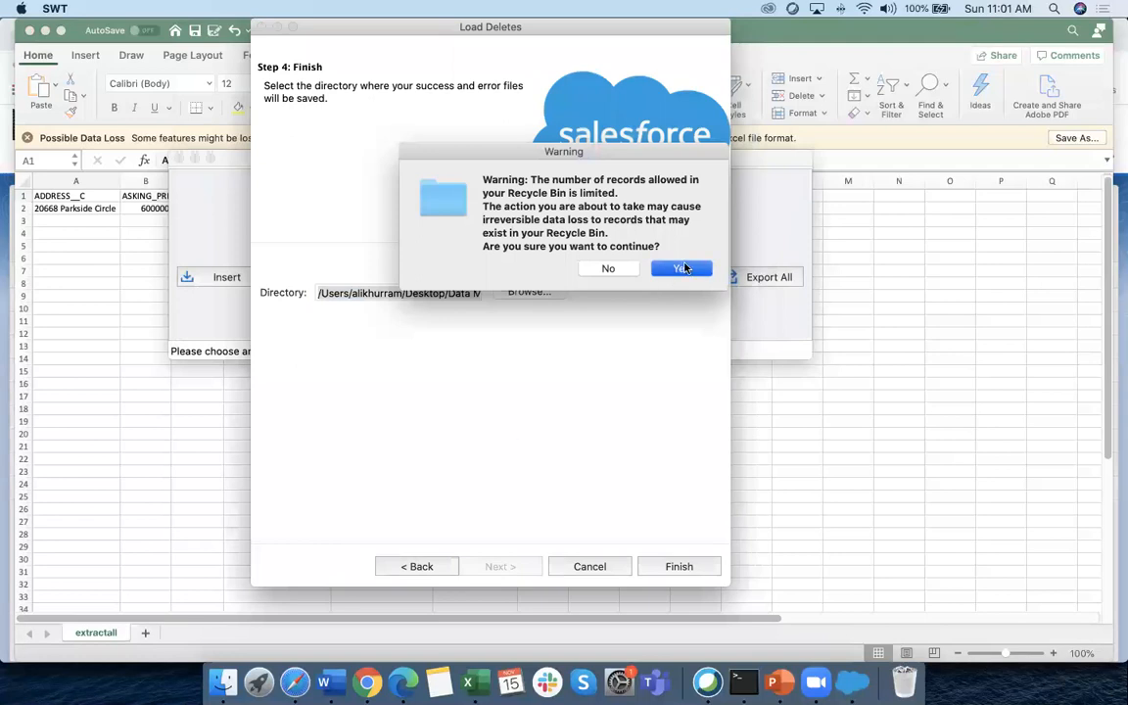
pyautogui.click(680, 268)
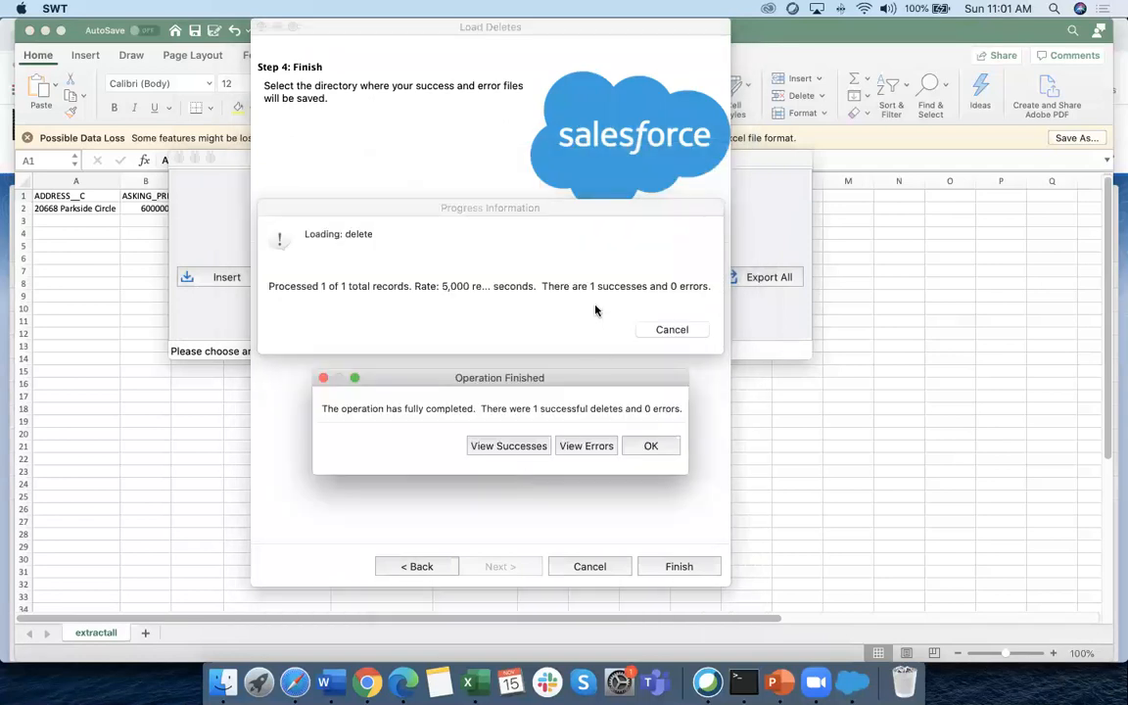
pyautogui.click(650, 447)
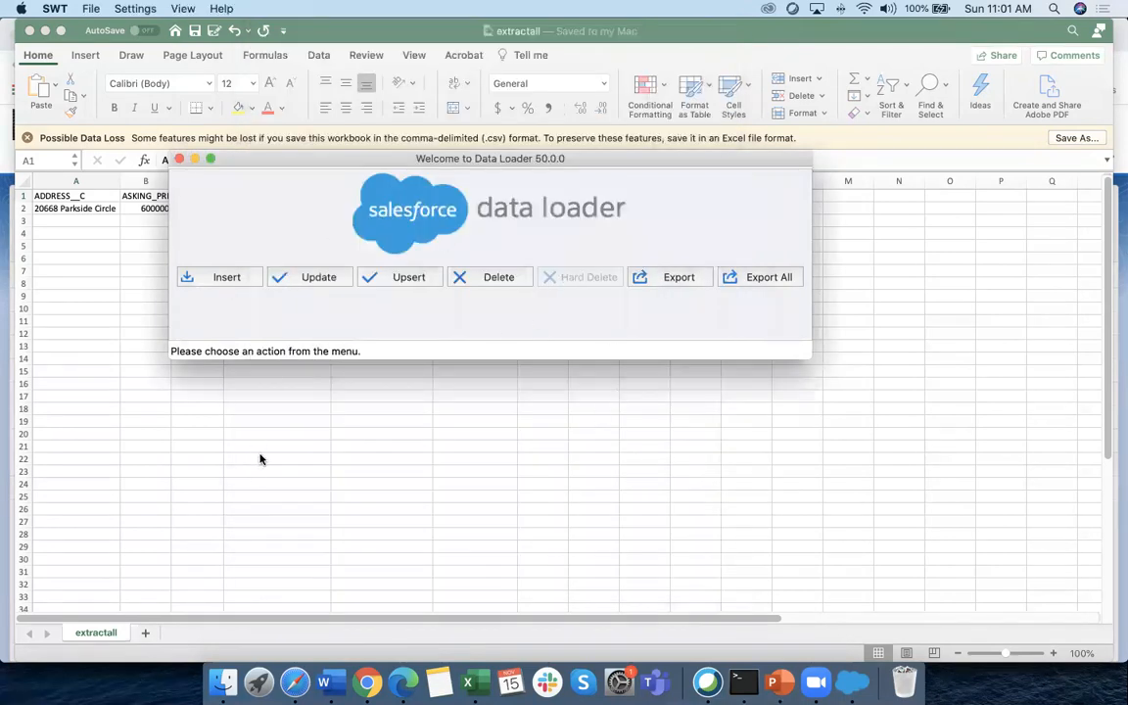
pyautogui.click(227, 420)
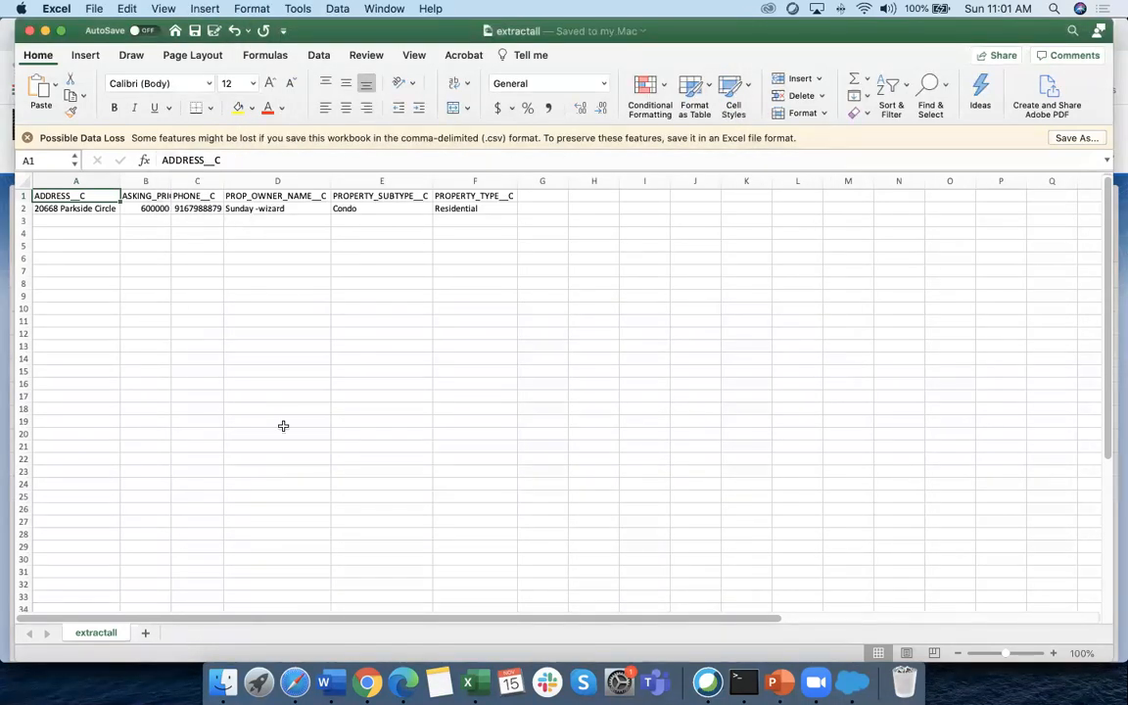
# Reload the Unboxx Properties list to confirm Property-009 is gone, leaving 8 items
pyautogui.click(366, 682)
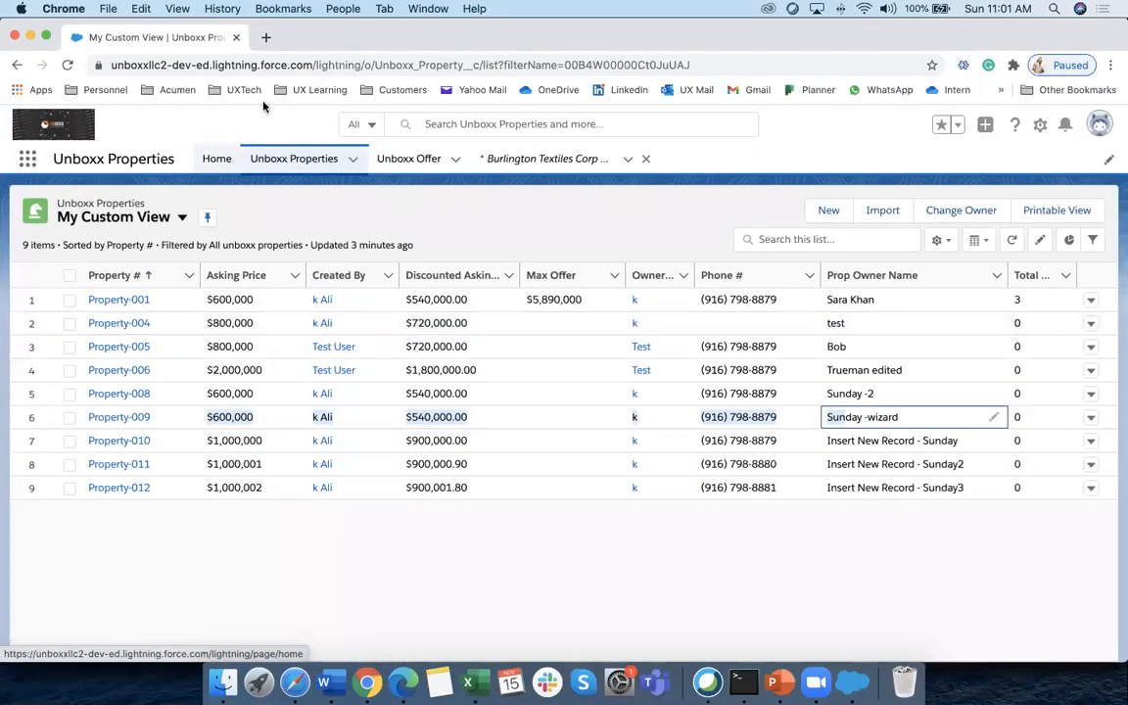
pyautogui.click(67, 65)
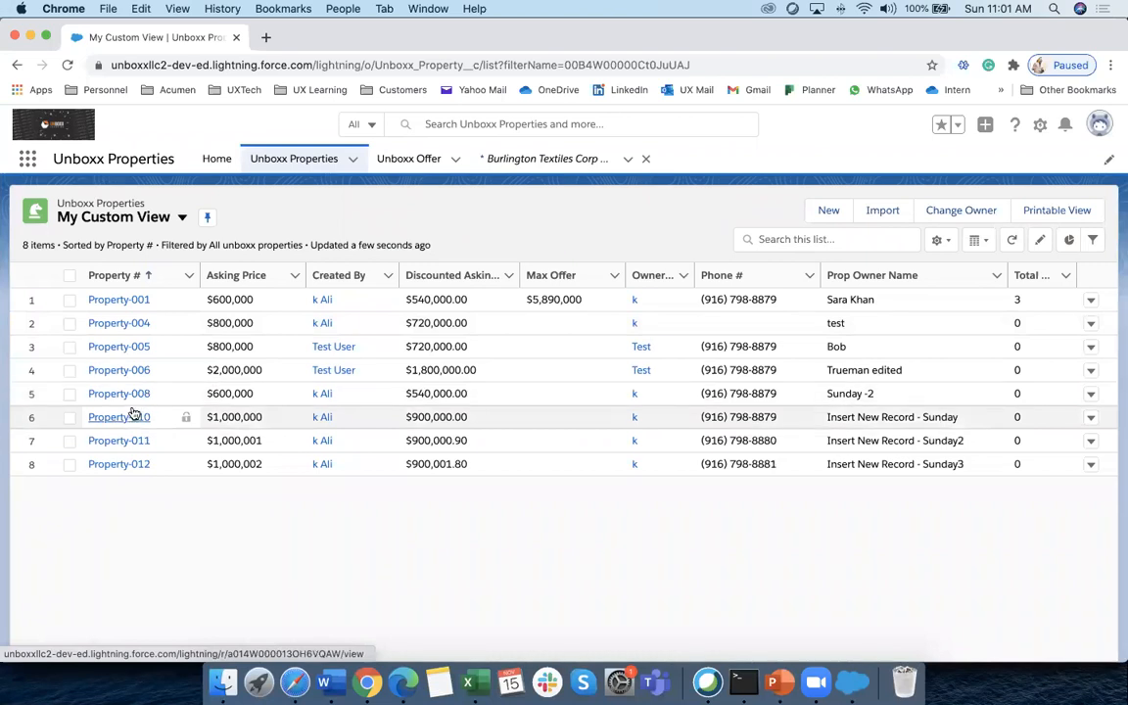
pyautogui.scroll(5, 134, 415)
pyautogui.scroll(-5, 515, 627)
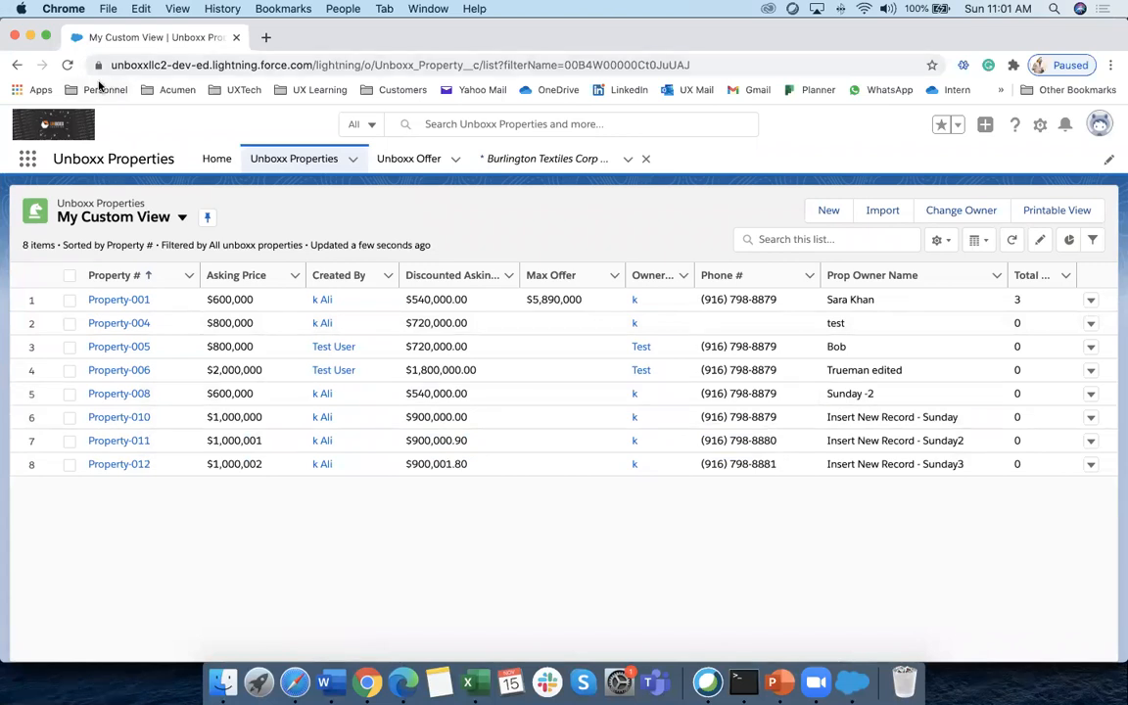
pyautogui.click(67, 65)
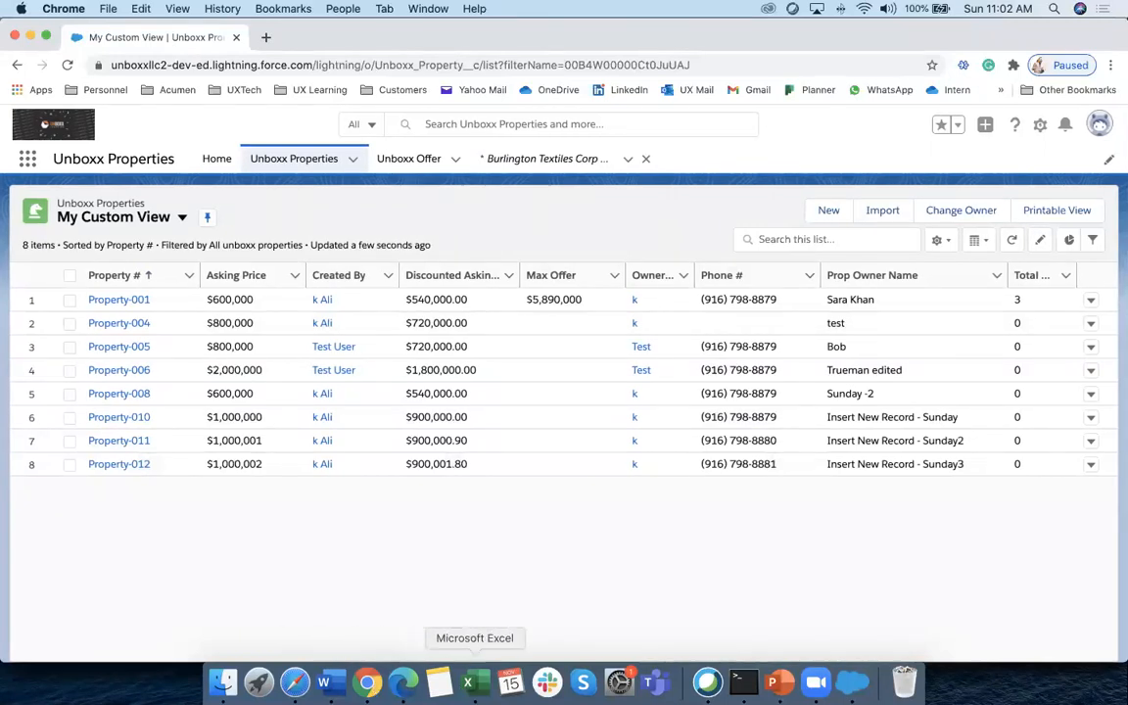
# Close extractall, then open and close extractall2.csv from Data Managment
pyautogui.click(475, 688)
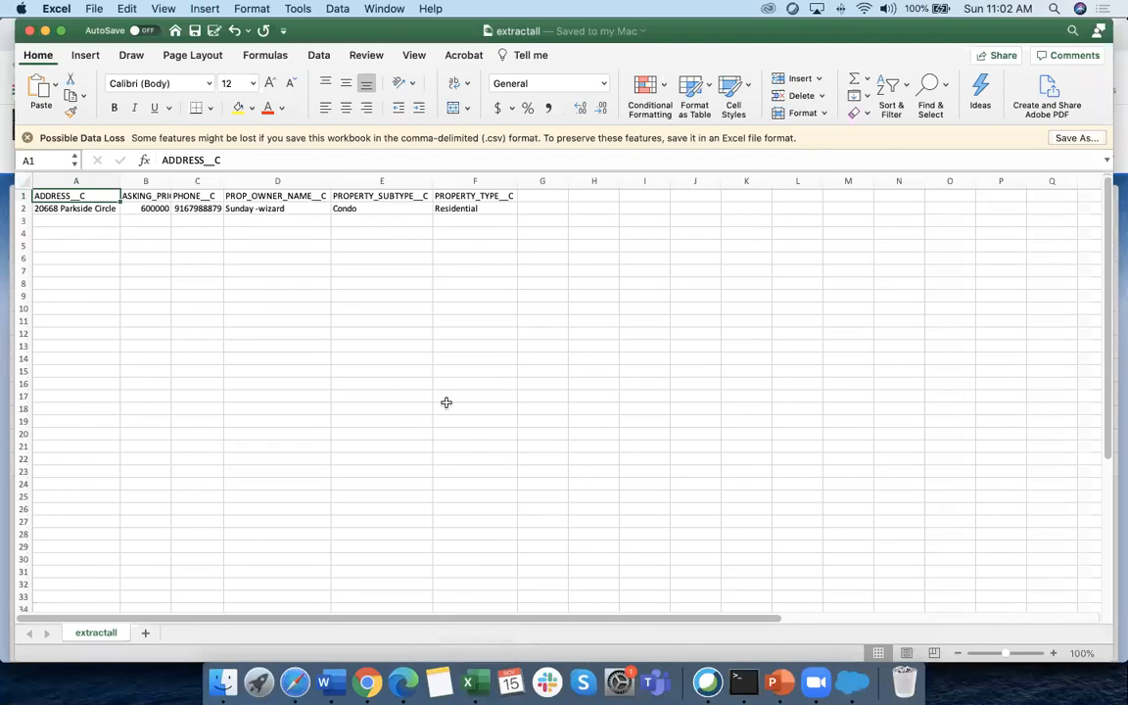
pyautogui.scroll(-1, 354, 277)
pyautogui.scroll(2, 295, 311)
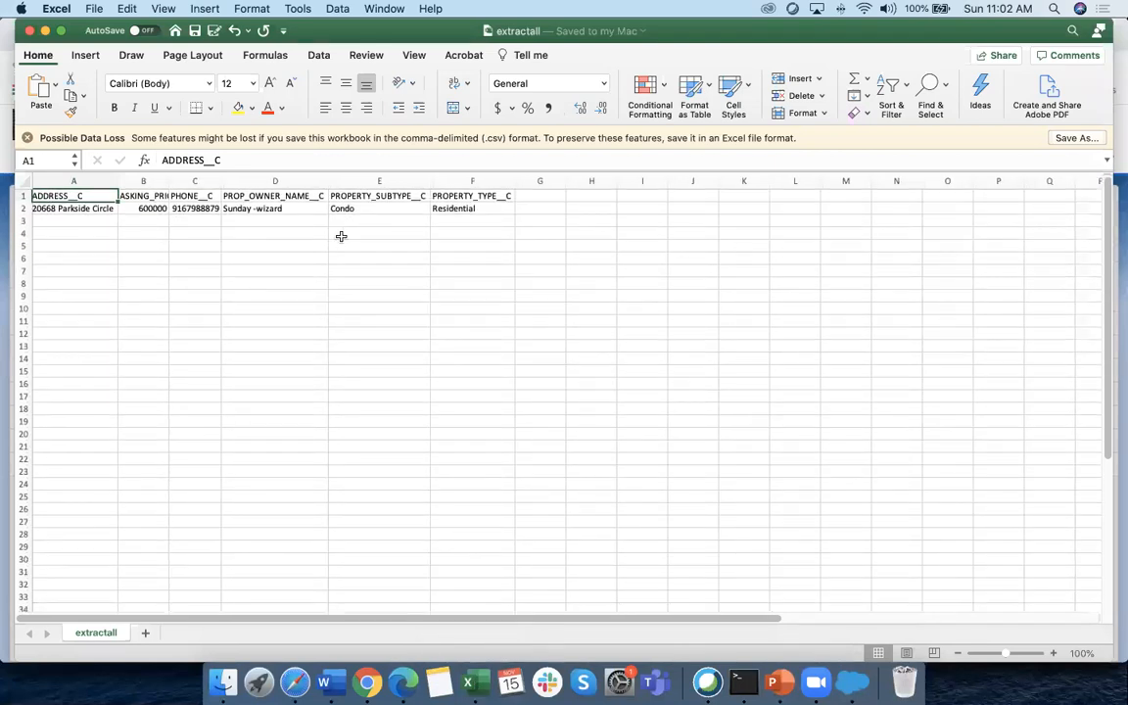
pyautogui.click(30, 30)
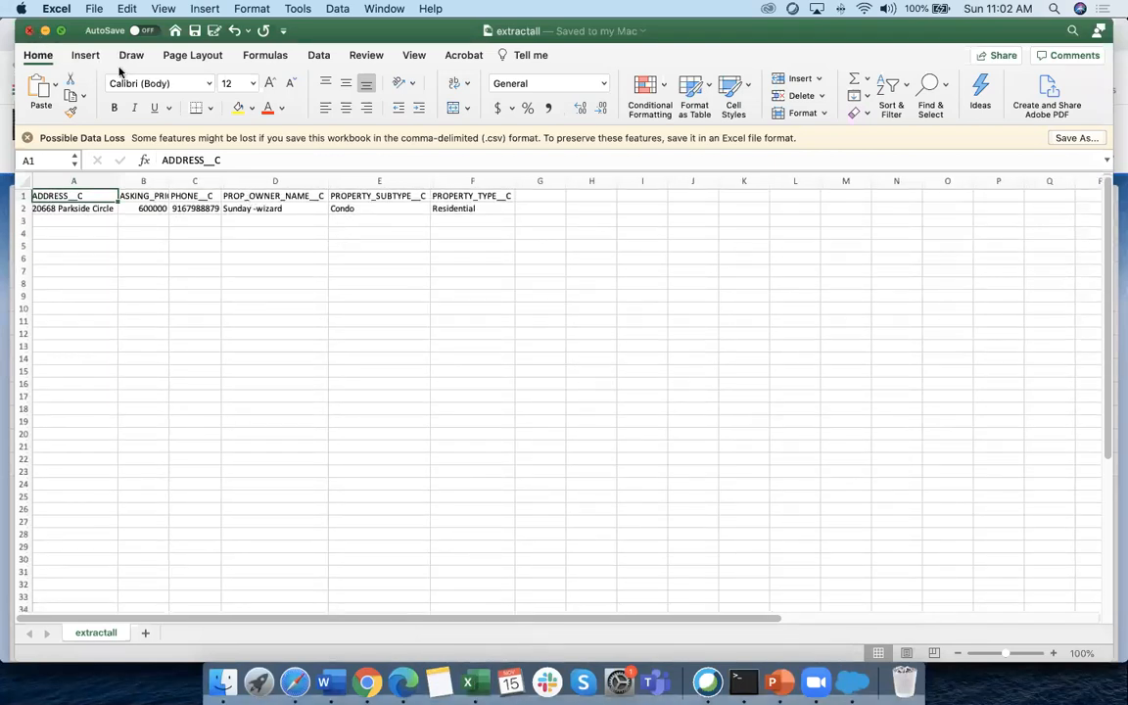
pyautogui.click(225, 682)
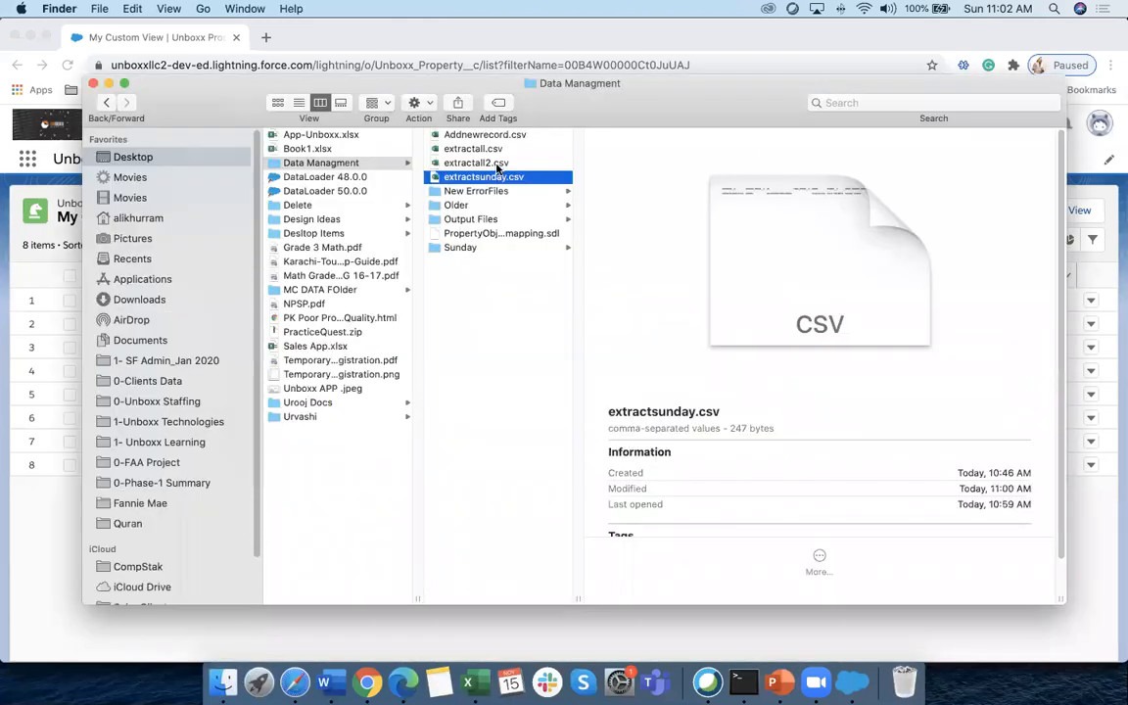
pyautogui.click(480, 162)
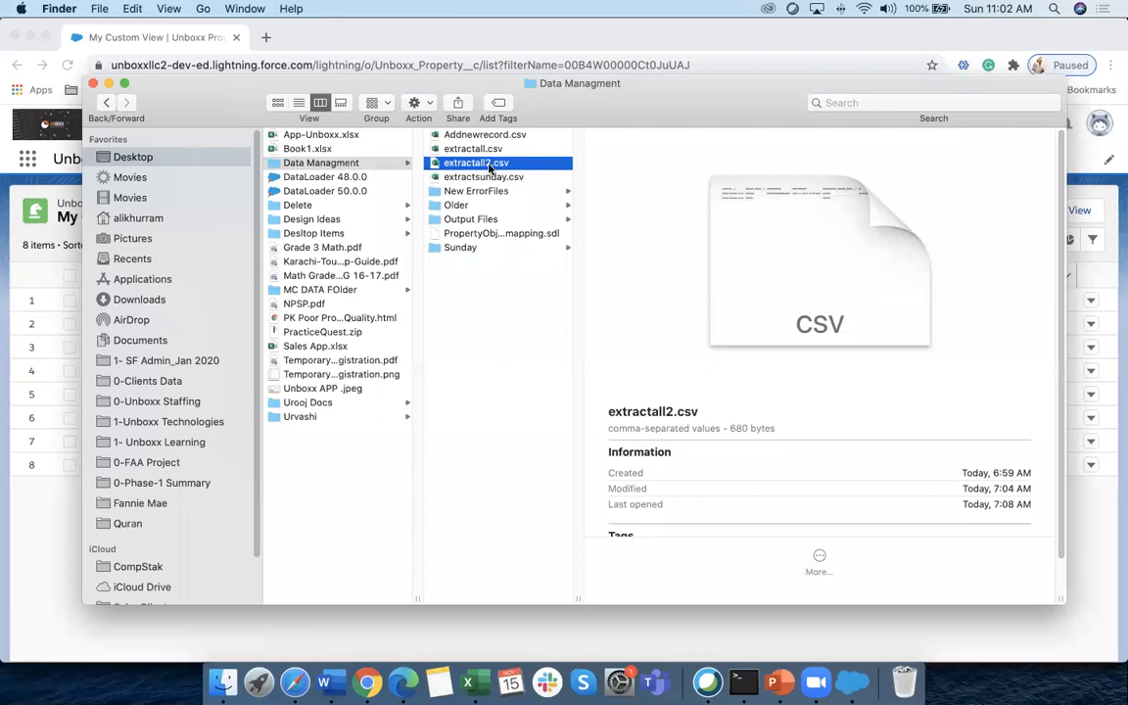
pyautogui.doubleClick(488, 163)
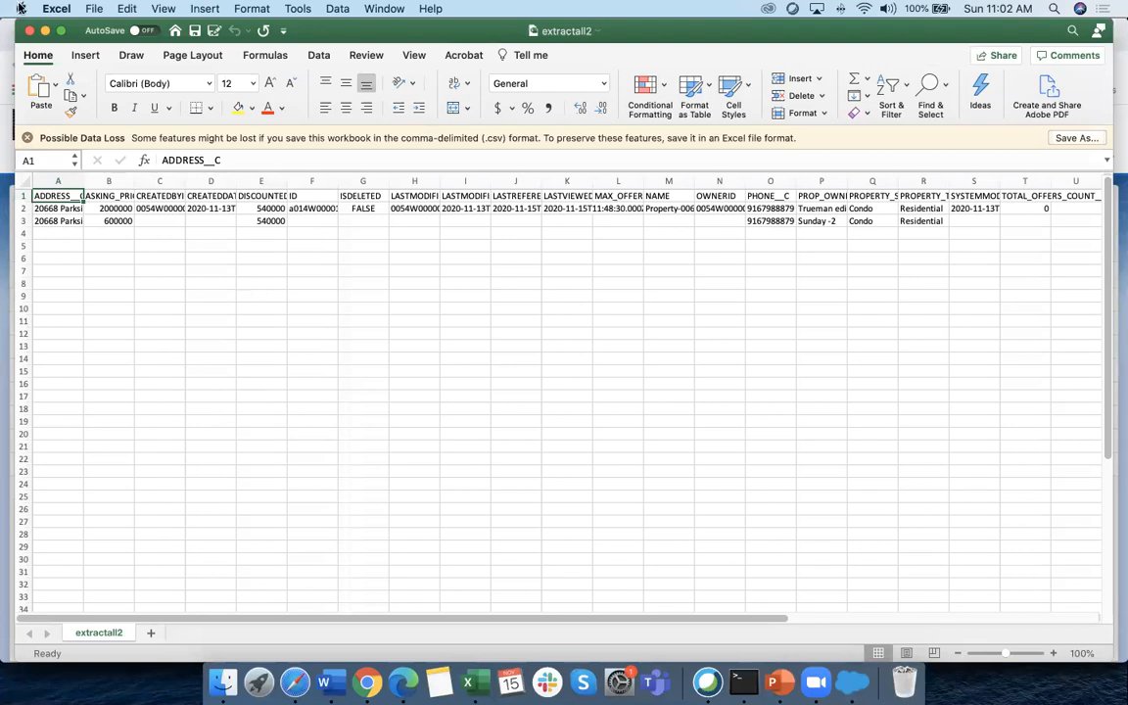
pyautogui.click(30, 32)
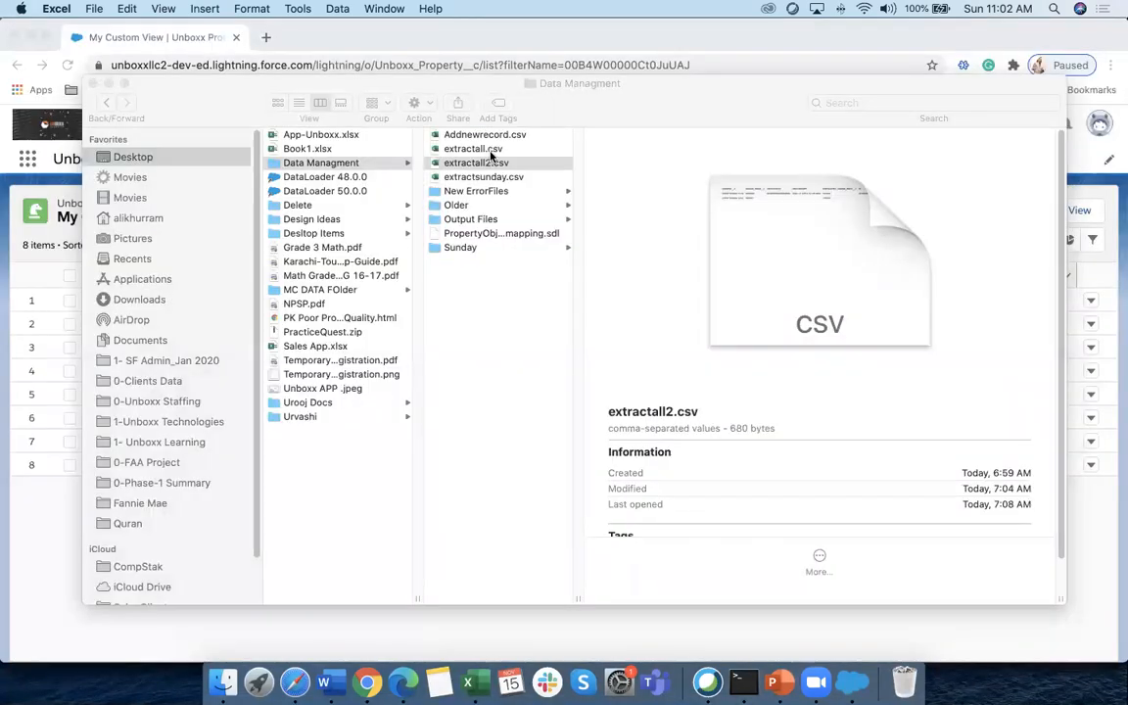
# Open extractsunday.csv and widen column C so the full record ID in C2 shows
pyautogui.click(459, 160)
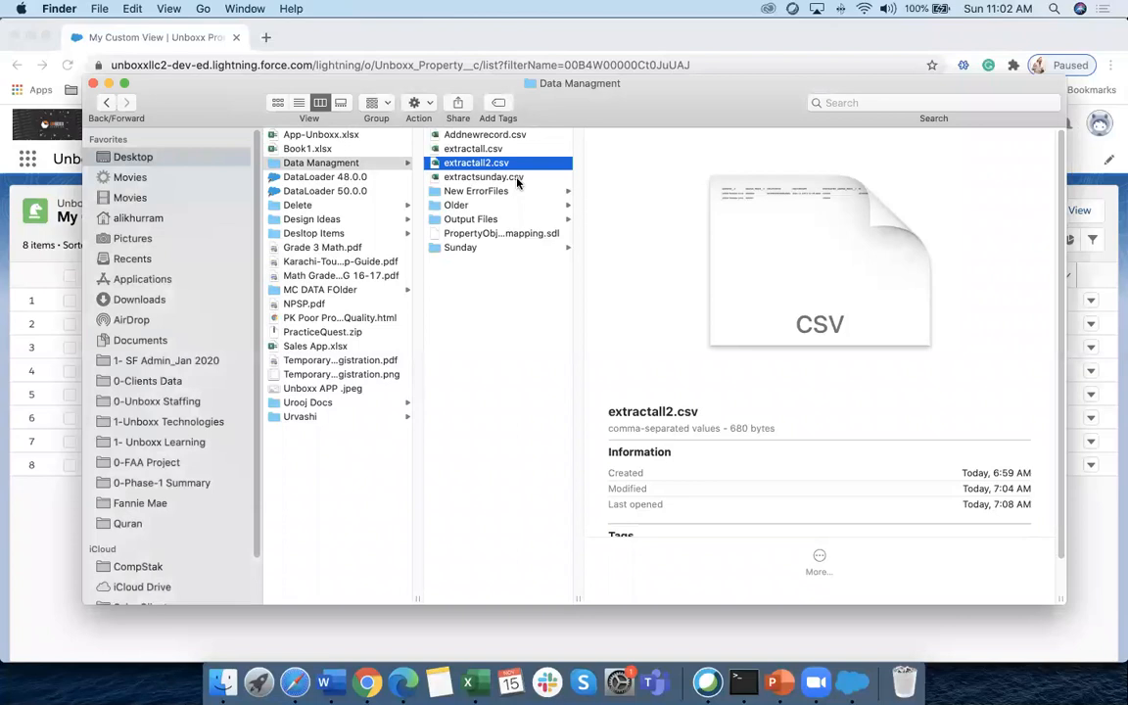
pyautogui.click(516, 178)
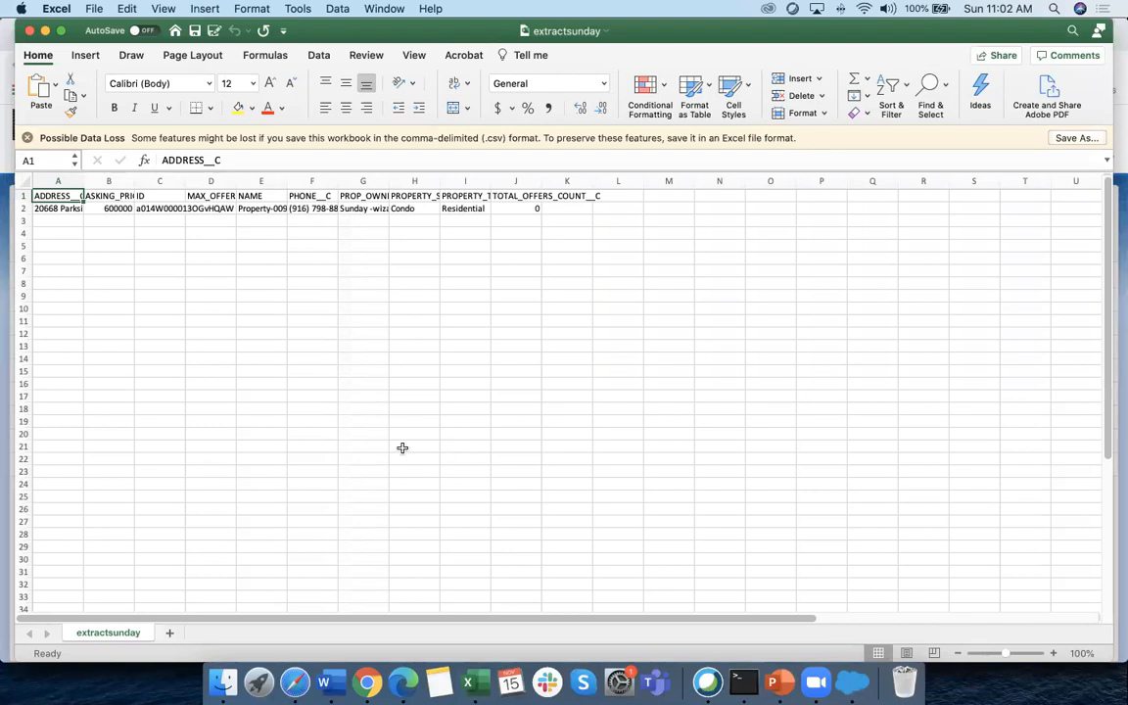
pyautogui.scroll(-1, 403, 449)
pyautogui.scroll(1, 398, 447)
pyautogui.moveTo(185, 181); pyautogui.dragTo(218, 182)
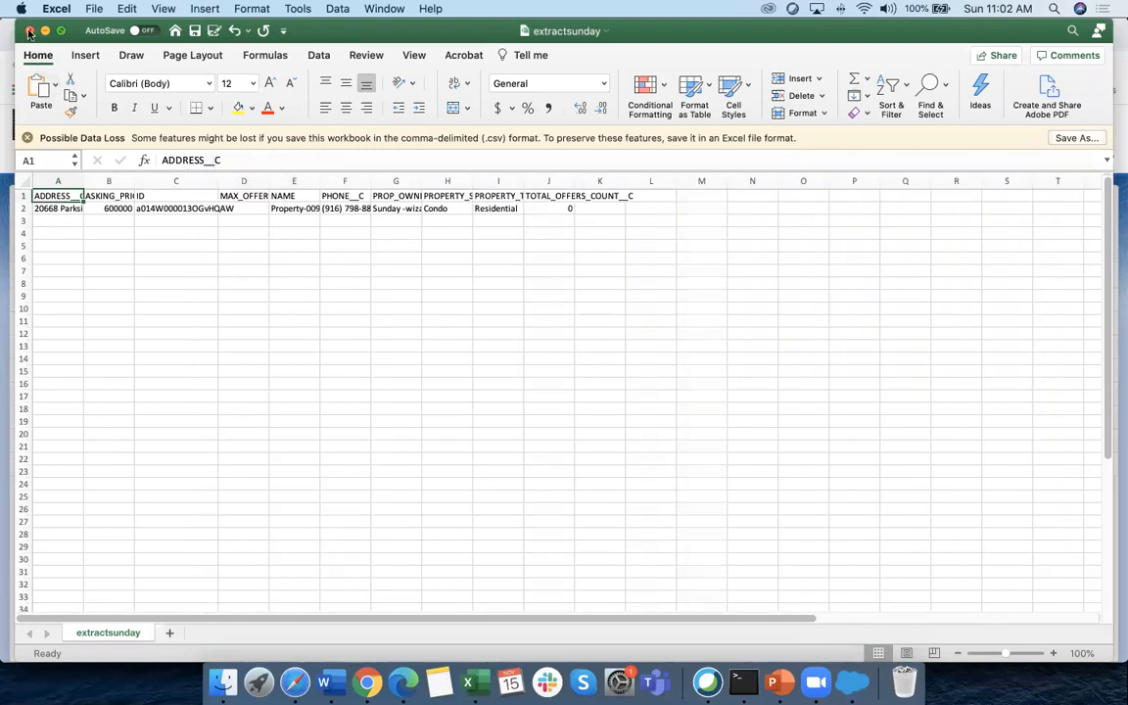
pyautogui.moveTo(218, 182); pyautogui.dragTo(299, 181)
pyautogui.click(236, 284)
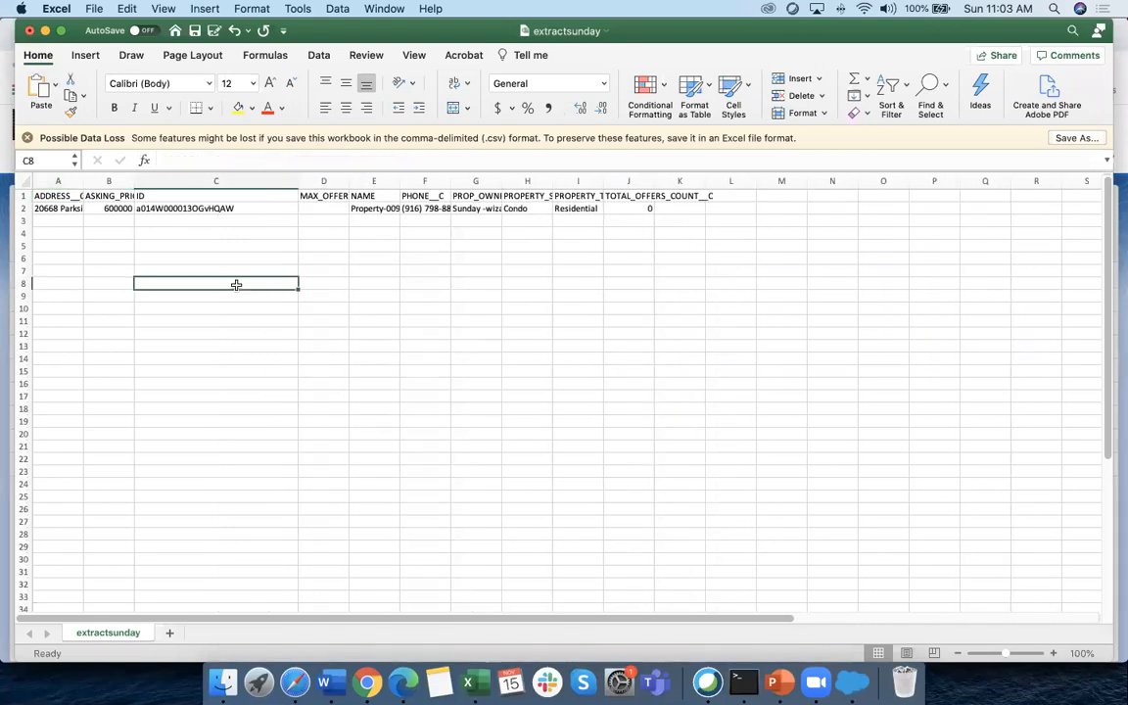
pyautogui.click(226, 207)
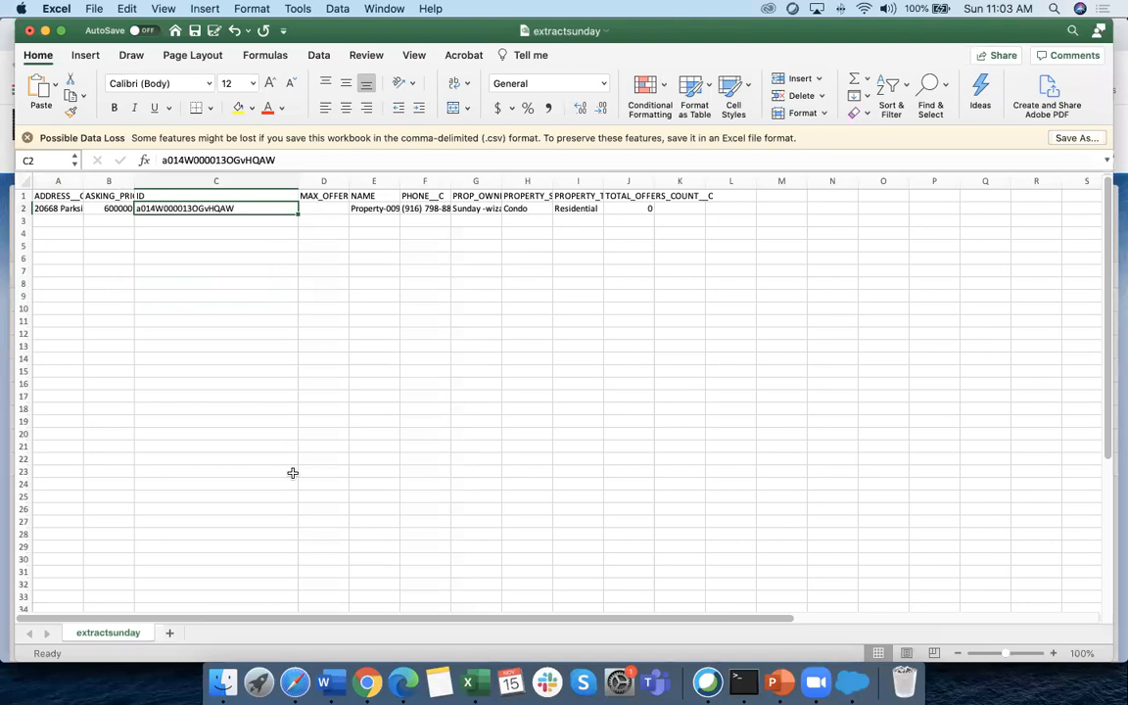
pyautogui.hscroll(1, 293, 473)
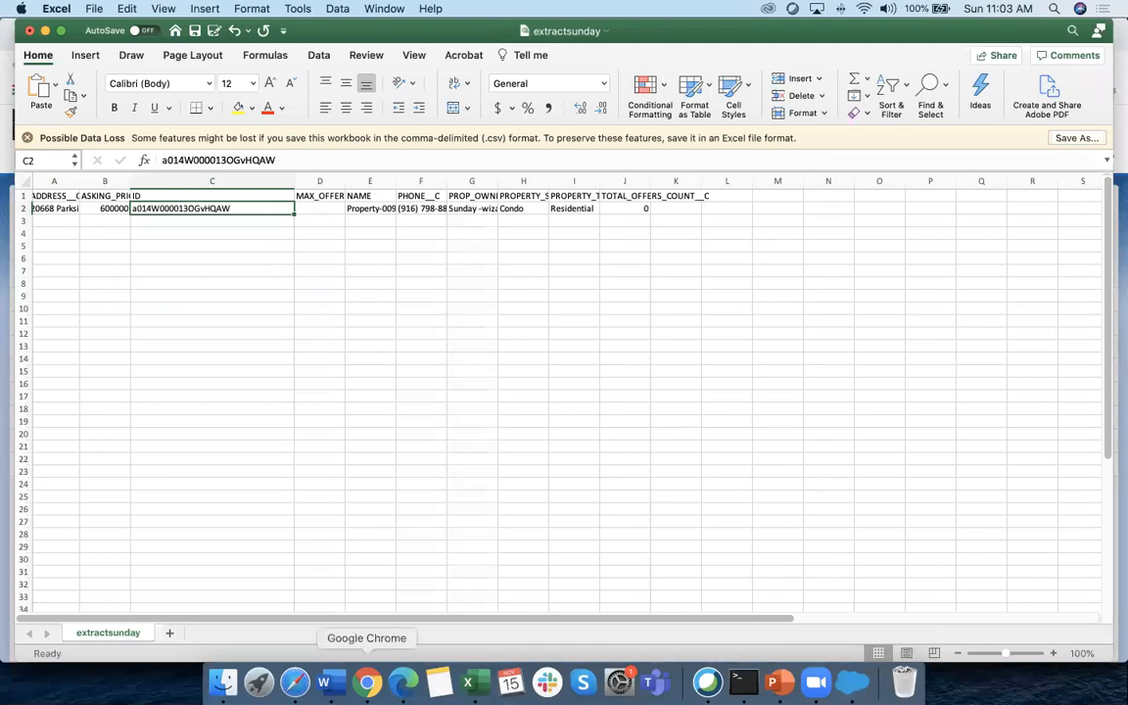
# Open Property-001's record page from the Unboxx Properties list and select its record ID in the address bar
pyautogui.click(367, 683)
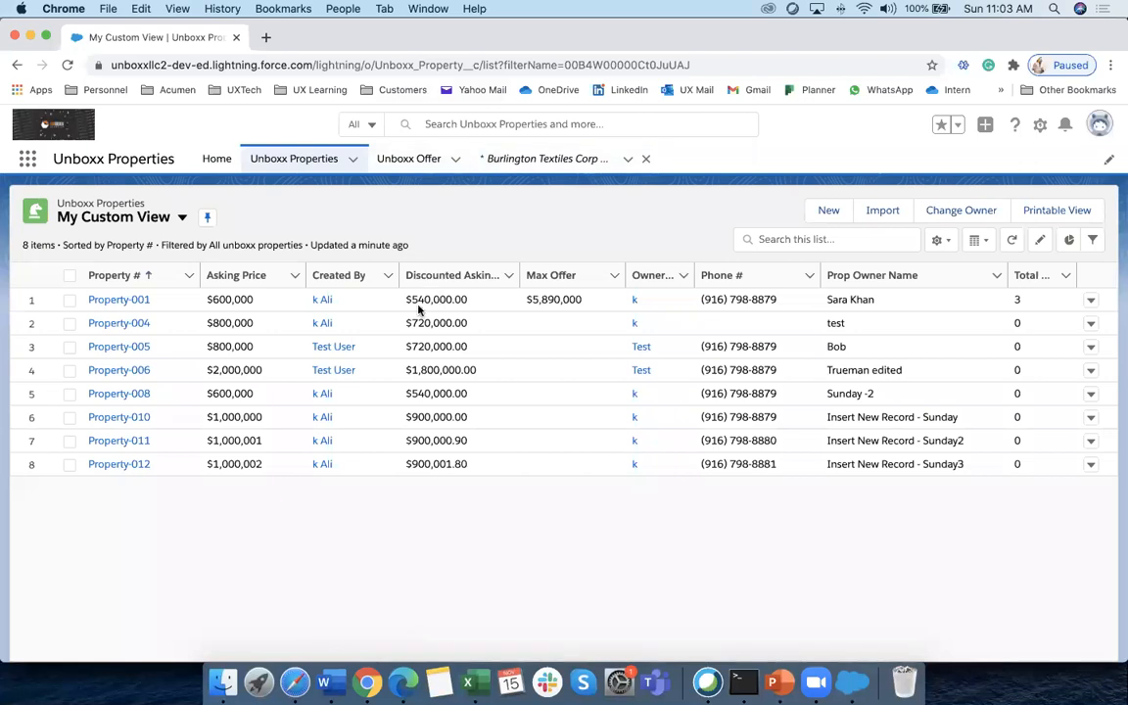
pyautogui.click(155, 305)
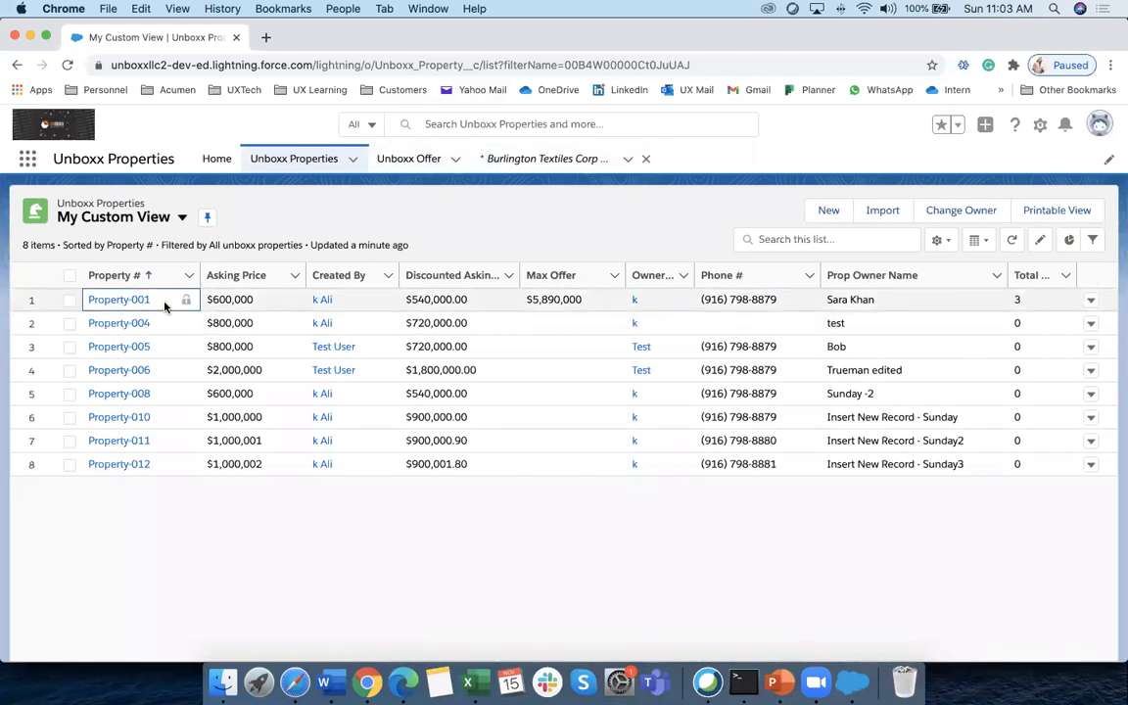
pyautogui.click(147, 302)
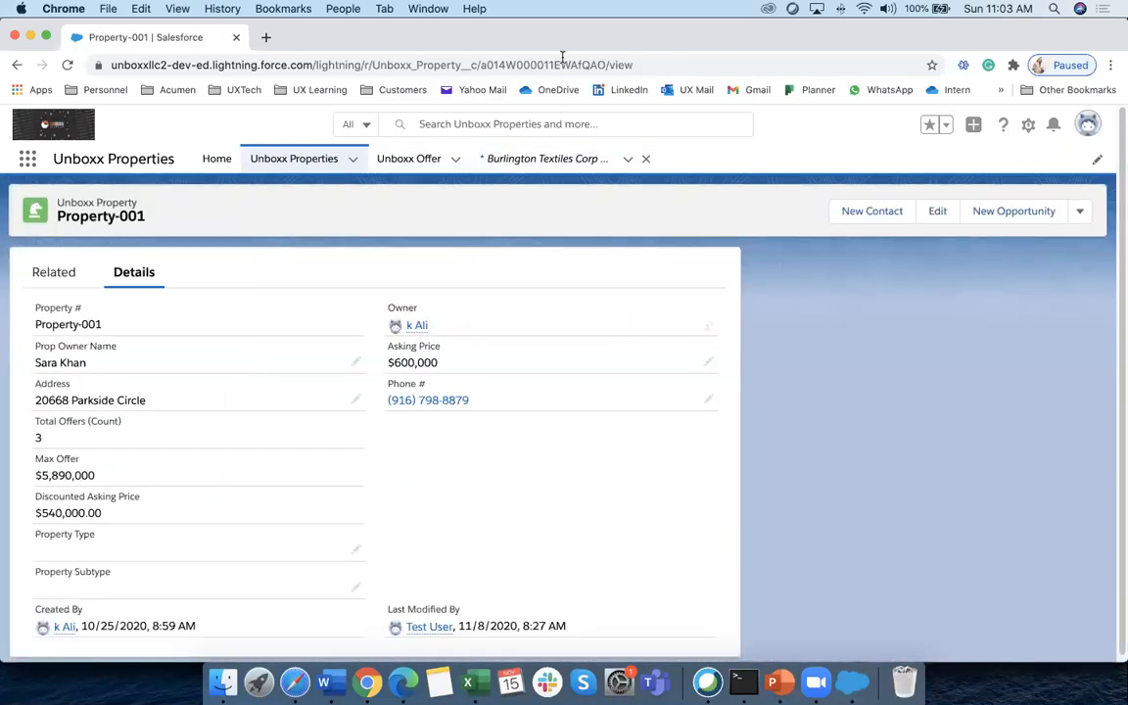
pyautogui.moveTo(604, 63); pyautogui.dragTo(481, 57)
pyautogui.press('cmd+c')
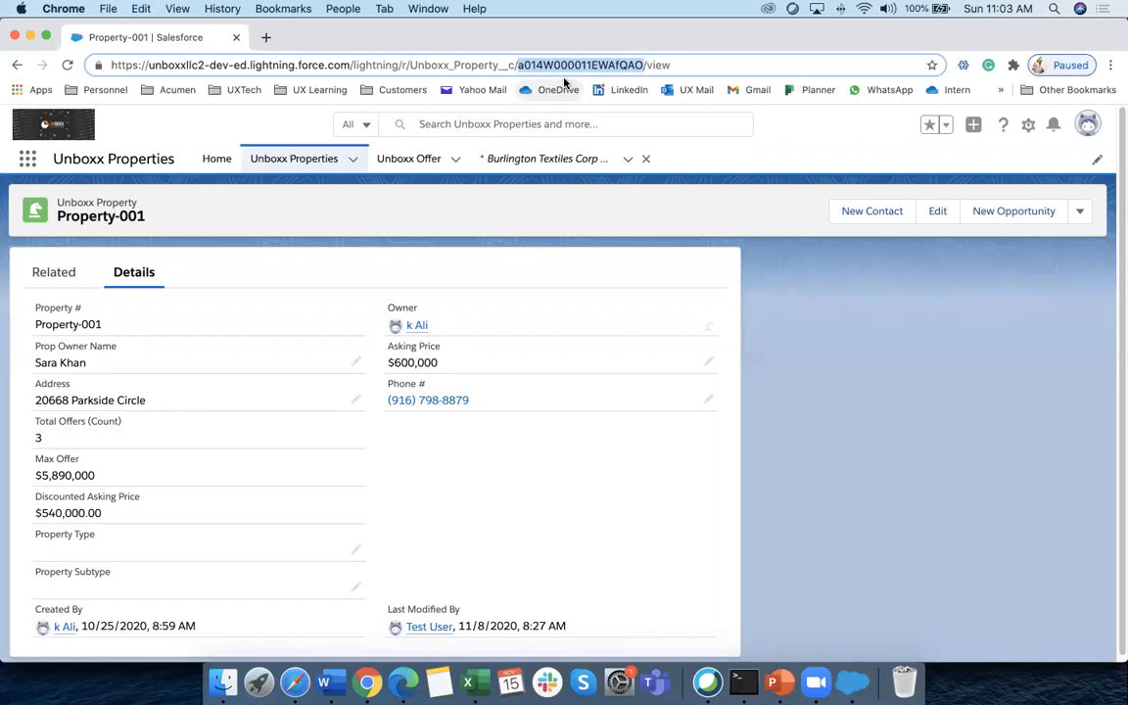
# Paste Property-001's record ID into C2 and clear the remaining row 2 values in A2:B2 and E2:J2
pyautogui.click(474, 685)
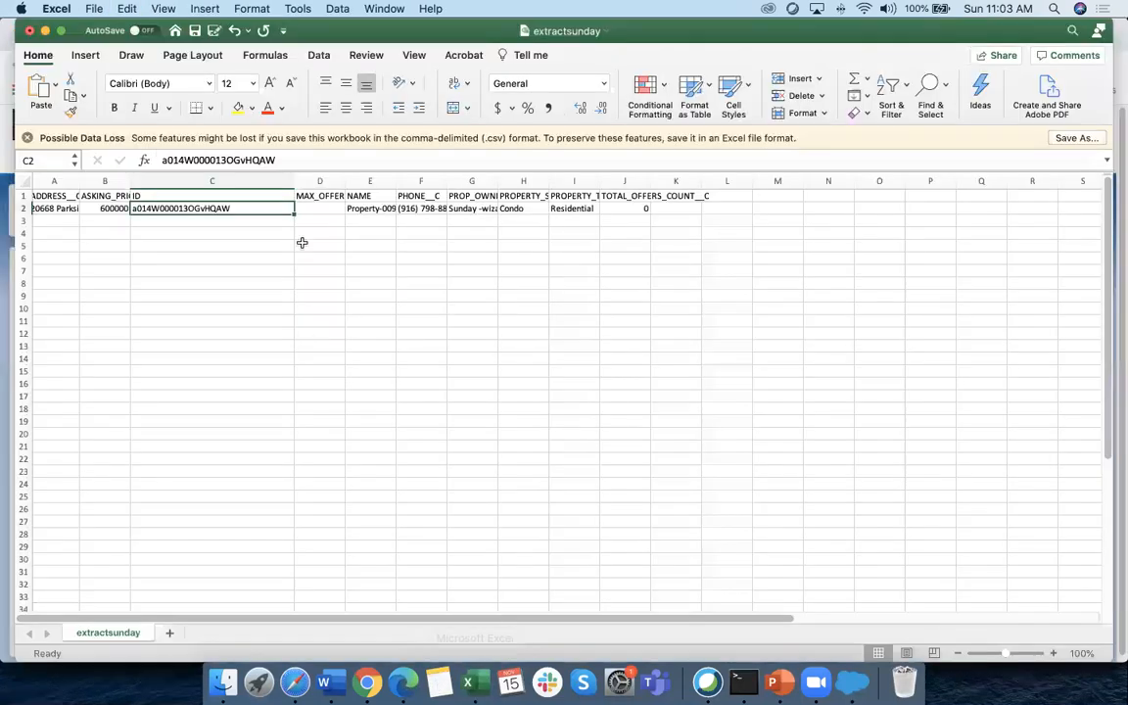
pyautogui.press('cmd+v')
pyautogui.click(282, 330)
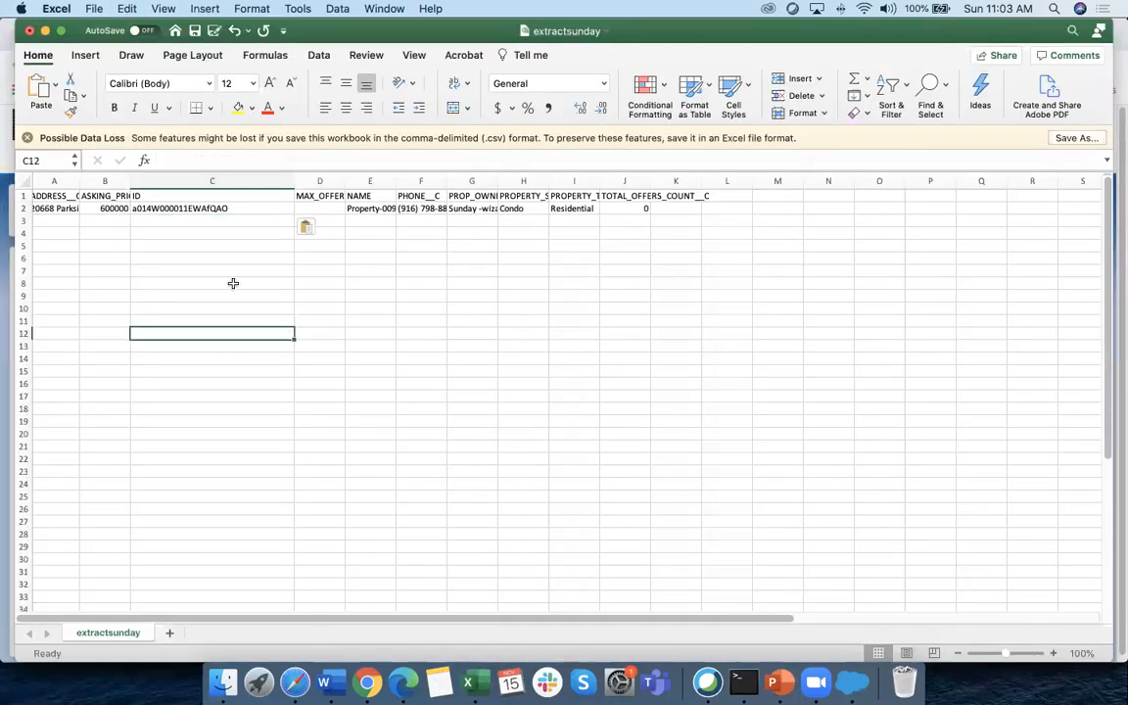
pyautogui.moveTo(110, 209); pyautogui.dragTo(64, 208)
pyautogui.press('BackSpace')
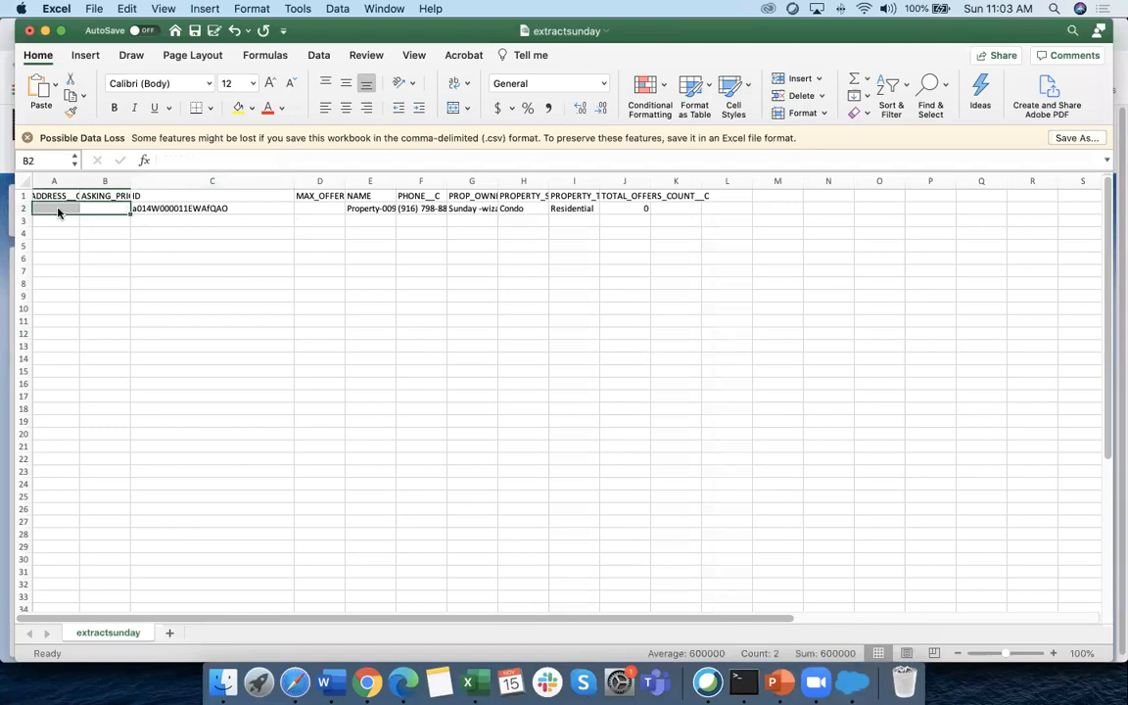
pyautogui.moveTo(369, 209); pyautogui.dragTo(631, 209)
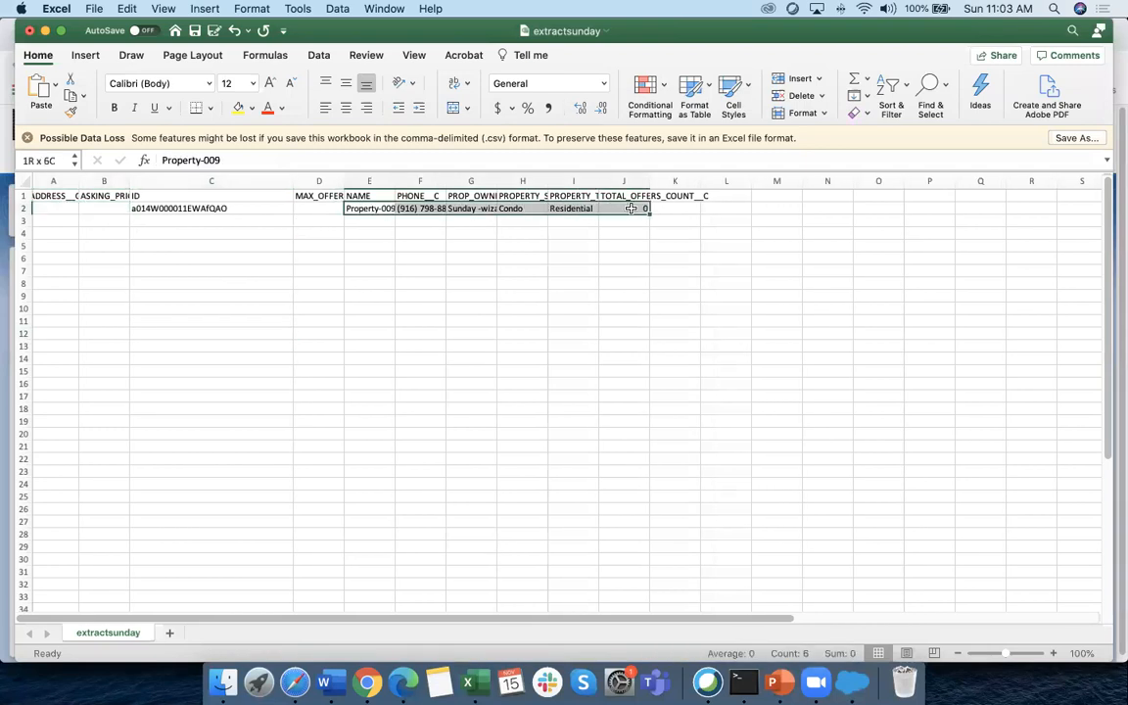
pyautogui.press('BackSpace')
pyautogui.click(513, 371)
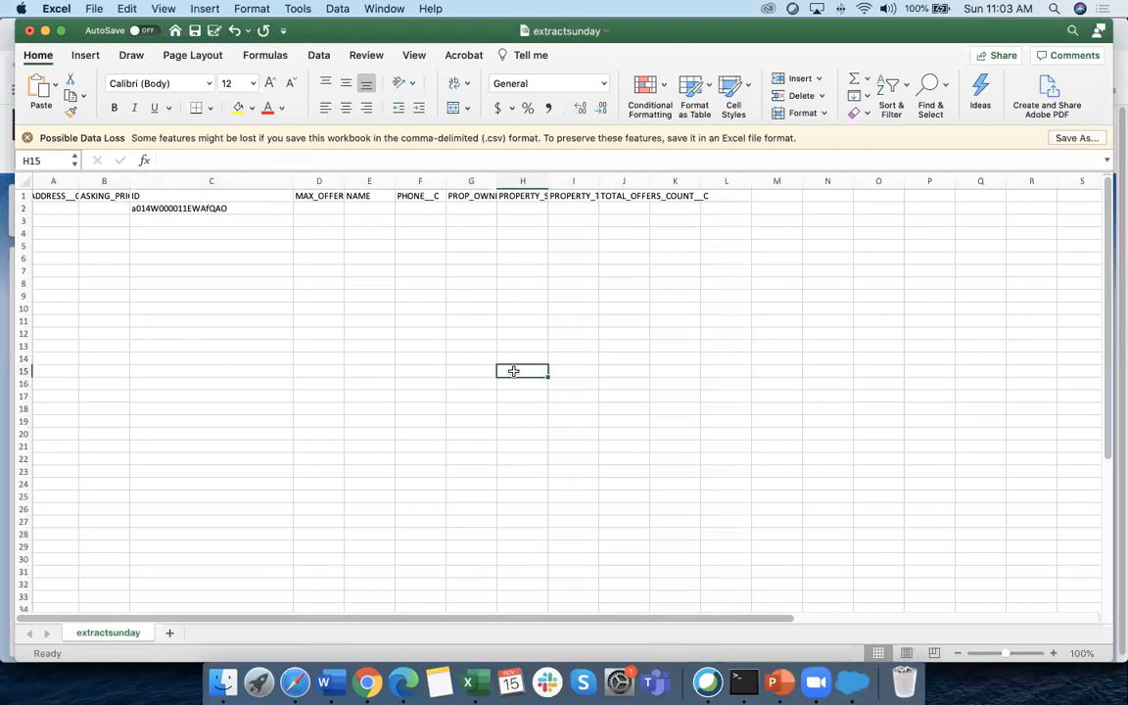
# Compare the spreadsheet against the Property-001 record page in Chrome
pyautogui.press('super+Tab')
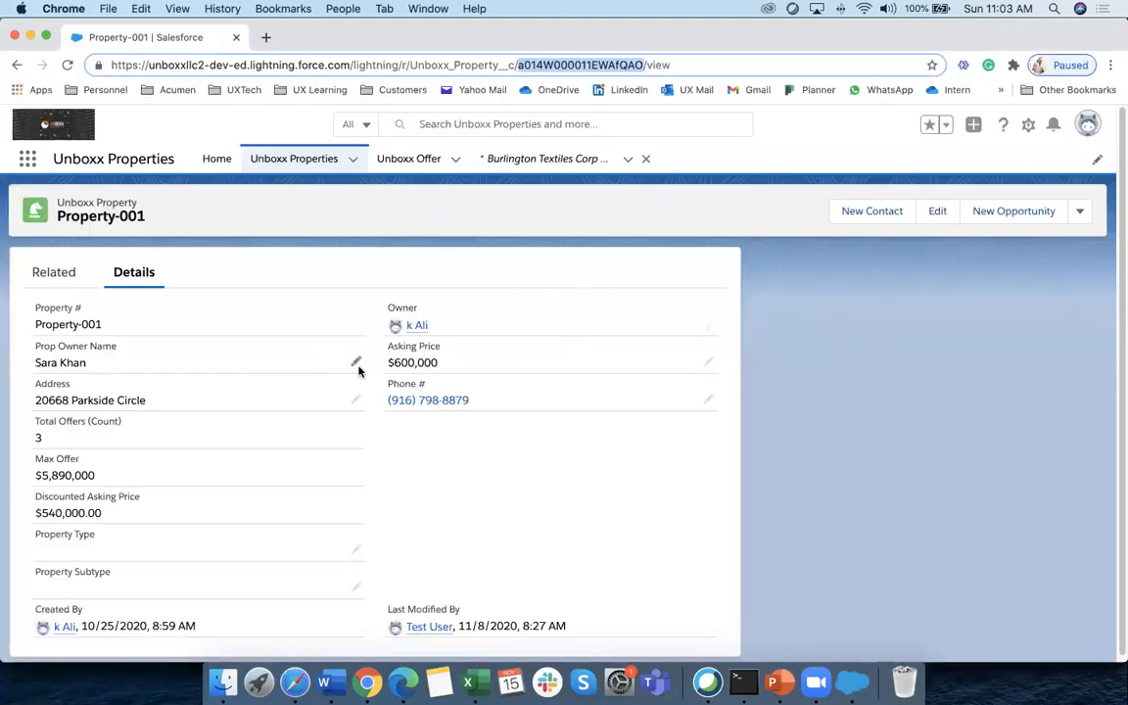
pyautogui.click(403, 360)
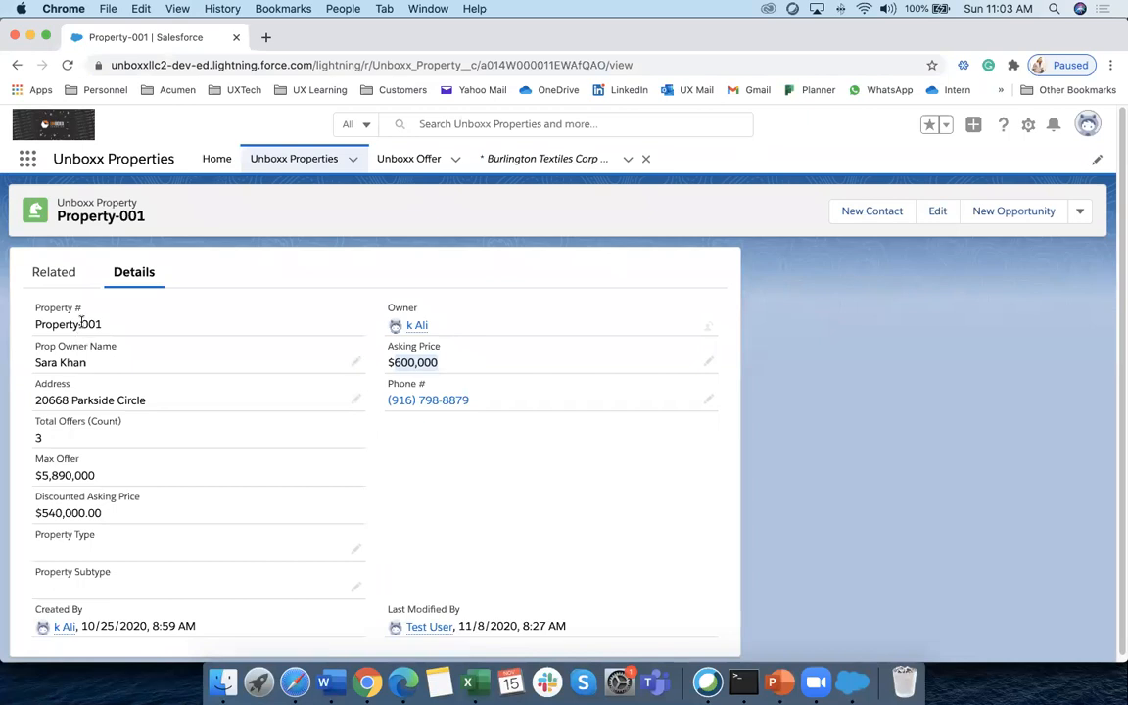
pyautogui.press('super+Tab')
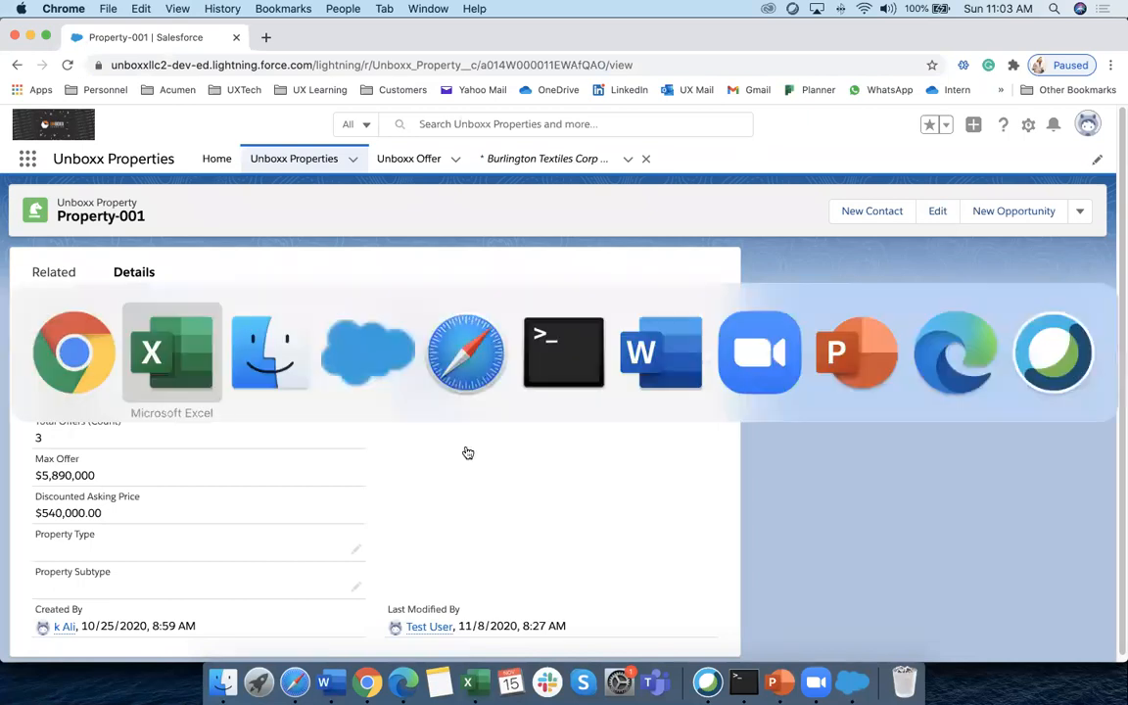
pyautogui.press('super+Tab')
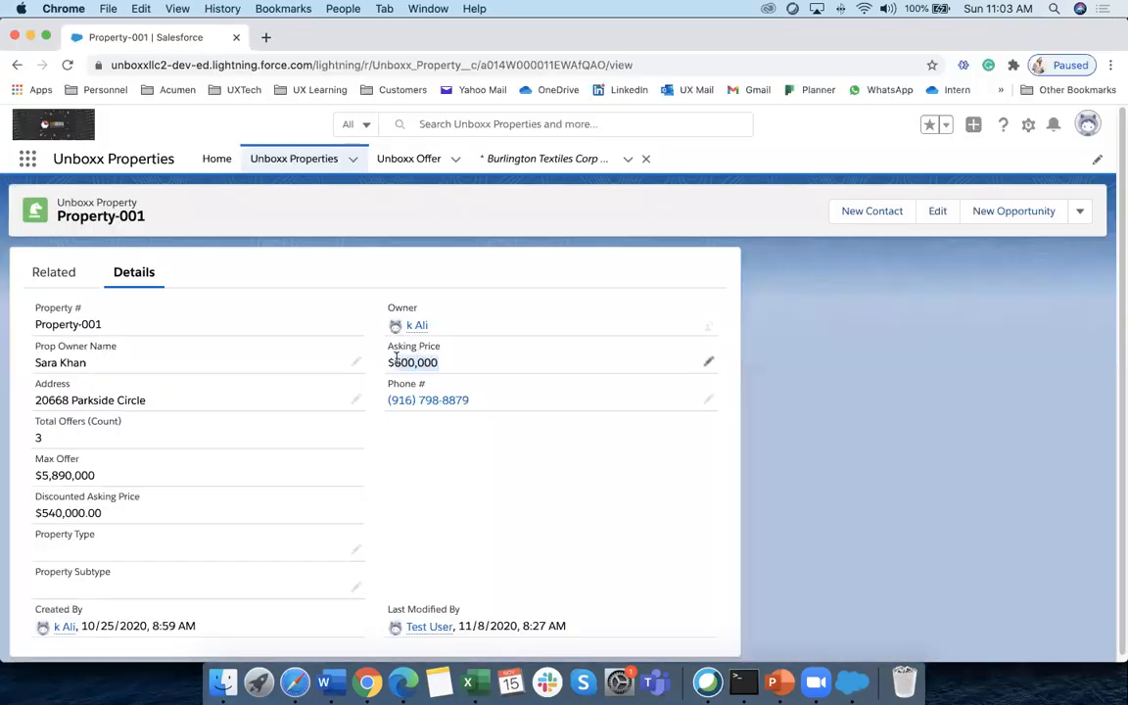
pyautogui.press('super+Tab')
# Enter an asking price of 1000000 in B2 and centre column B
pyautogui.moveTo(127, 181); pyautogui.dragTo(238, 185)
pyautogui.click(141, 208)
pyautogui.write('1000000')
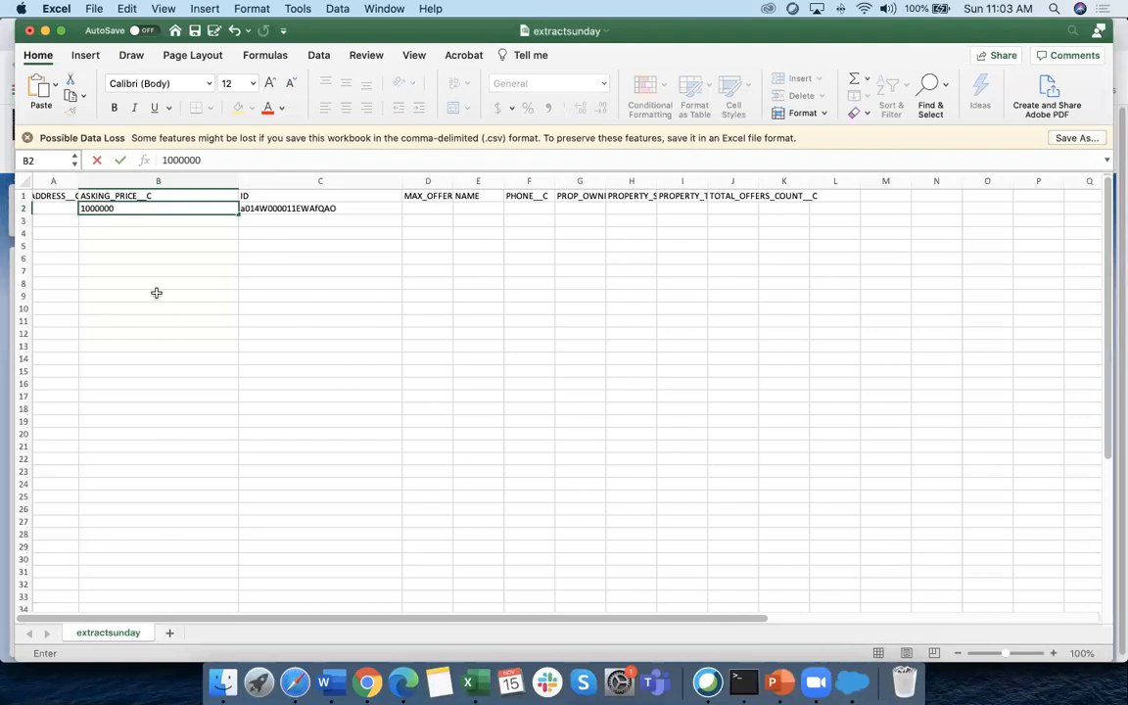
pyautogui.click(157, 293)
pyautogui.click(200, 207)
pyautogui.click(174, 181)
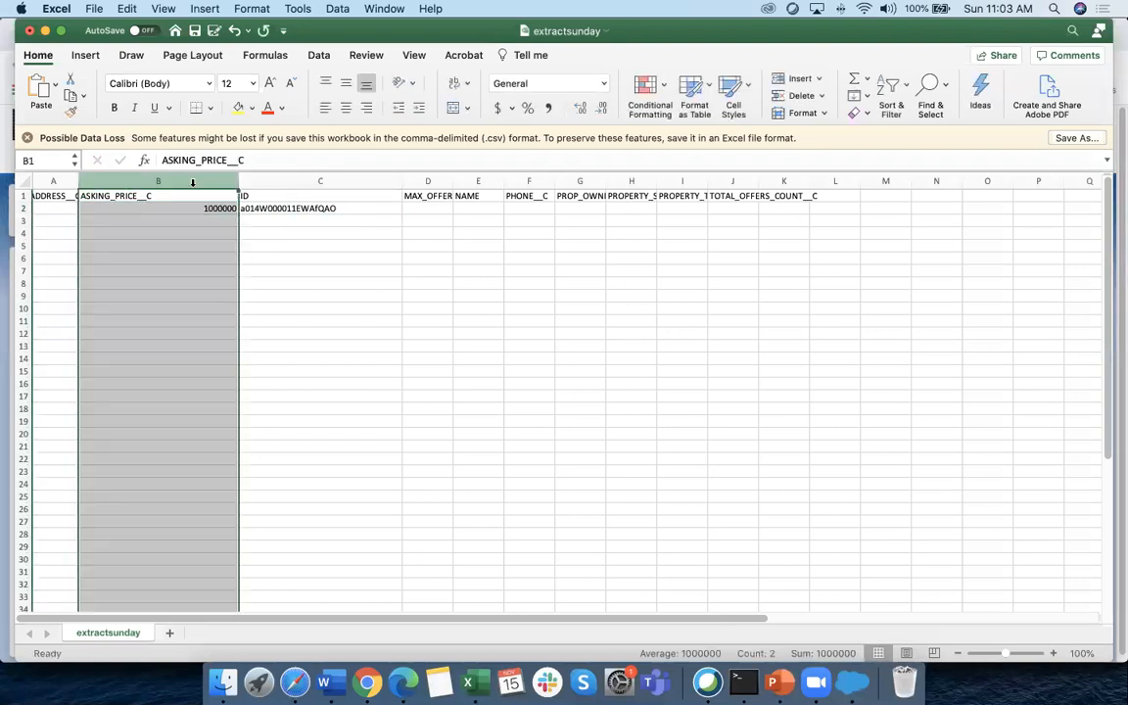
pyautogui.click(344, 109)
pyautogui.click(310, 297)
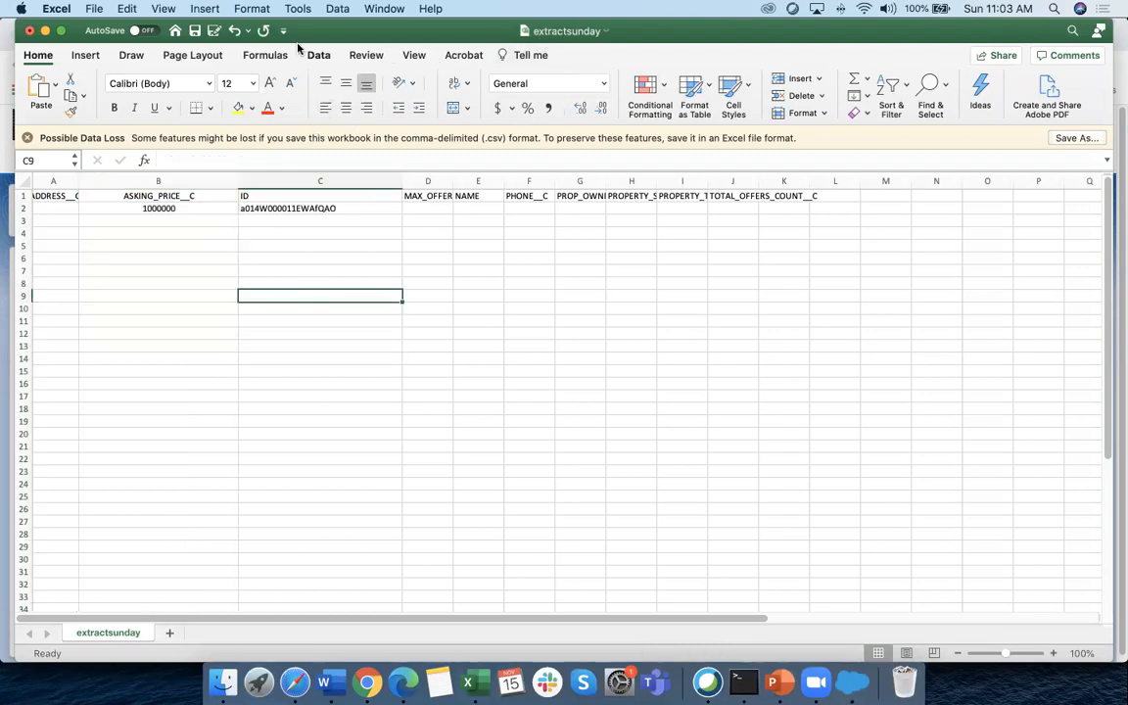
# Save the sheet as Update in CSV format
pyautogui.click(96, 10)
pyautogui.click(103, 123)
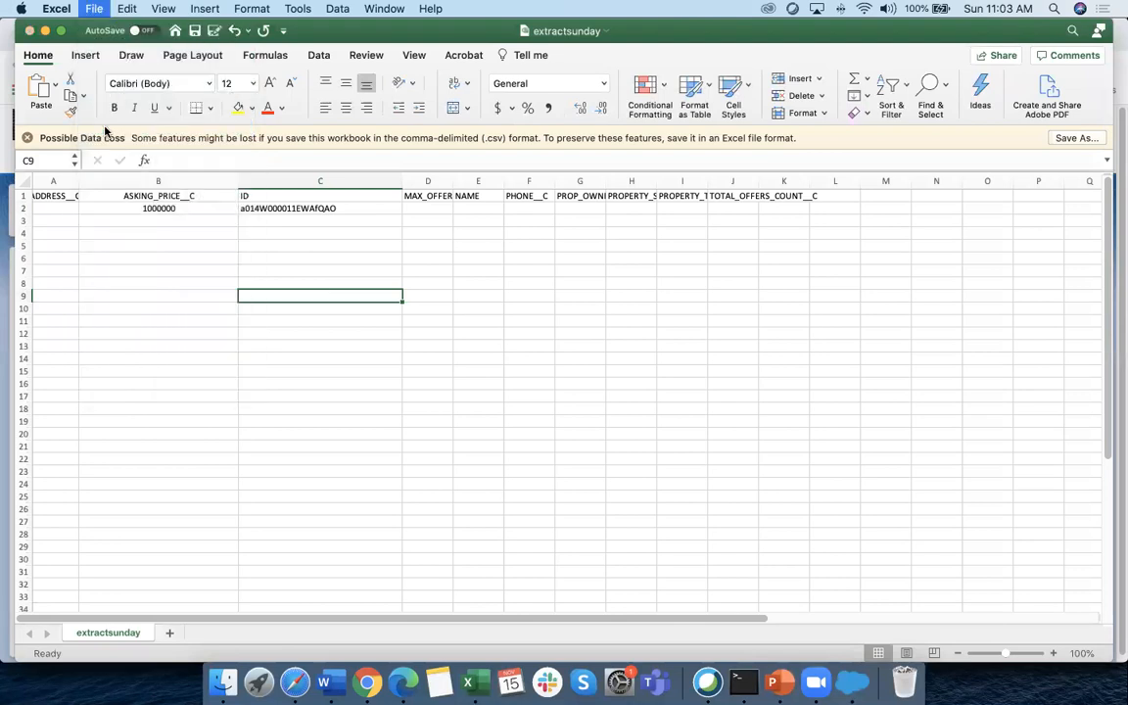
pyautogui.write('Updat')
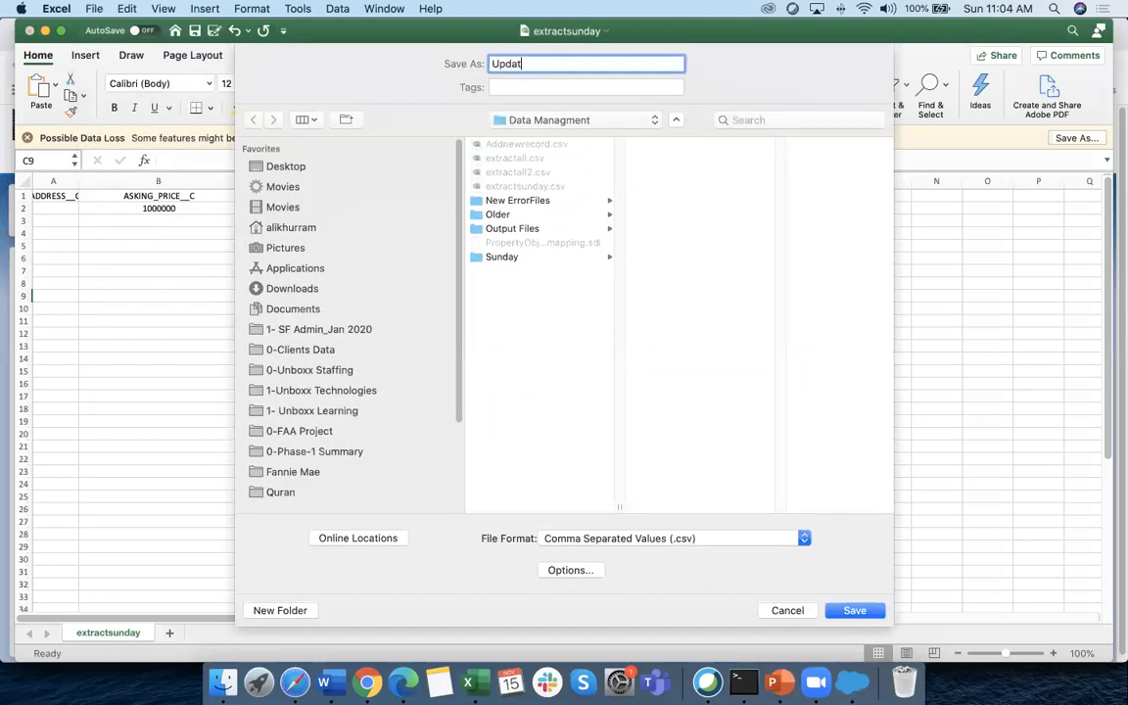
pyautogui.click(853, 610)
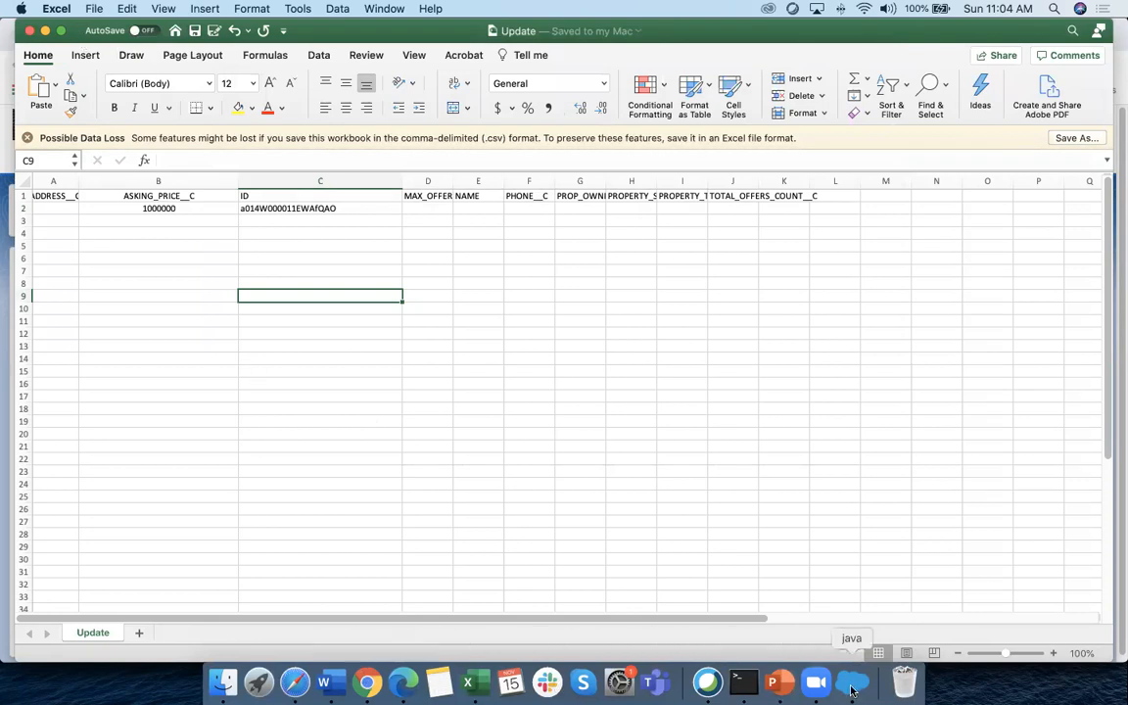
pyautogui.click(852, 692)
# Start a Data Loader update of Unboxx Property records using Update.csv as the source file
pyautogui.click(315, 280)
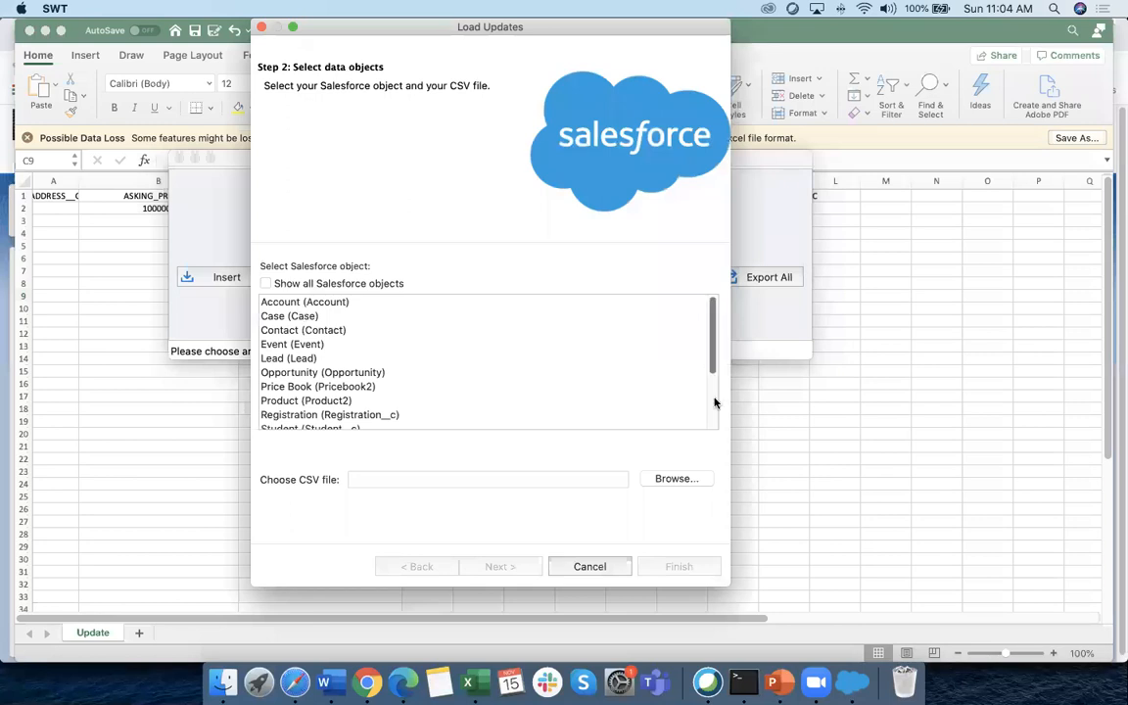
pyautogui.click(714, 402)
pyautogui.click(316, 410)
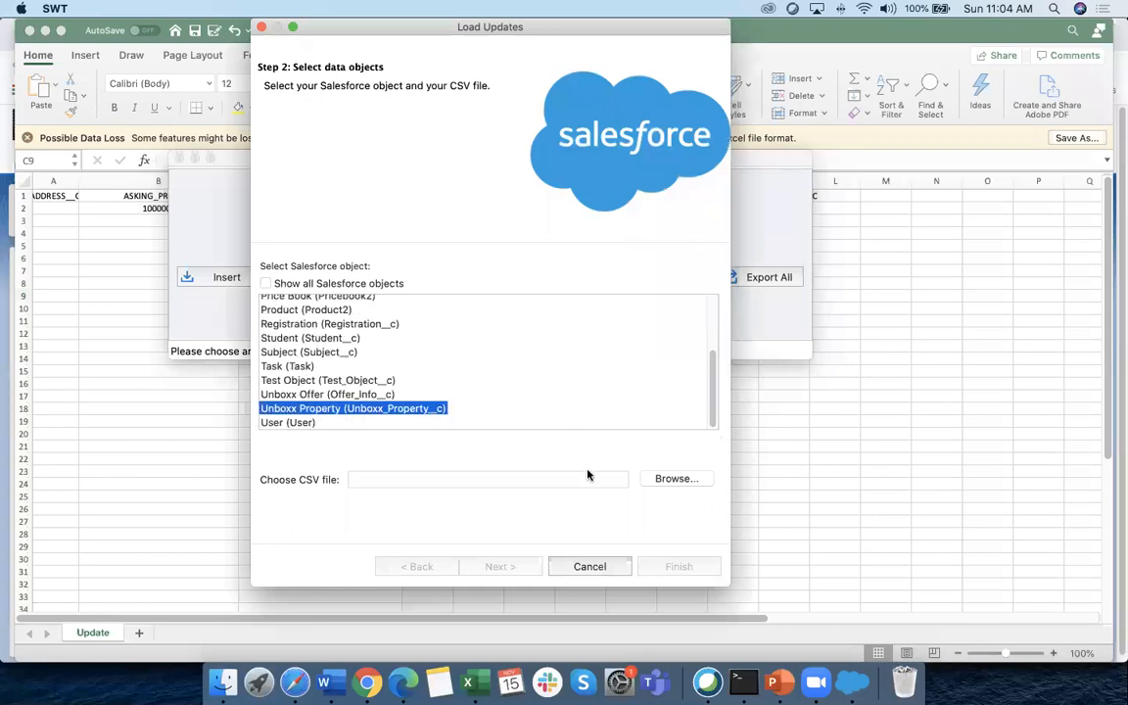
pyautogui.click(666, 484)
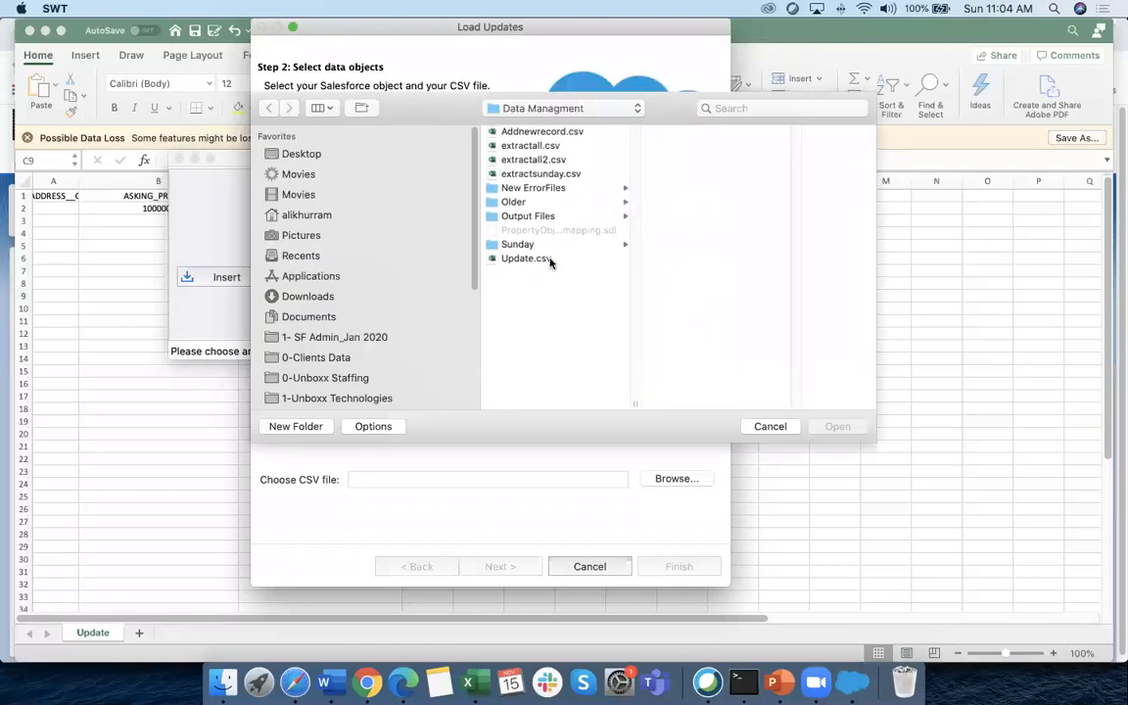
pyautogui.click(543, 258)
pyautogui.click(833, 426)
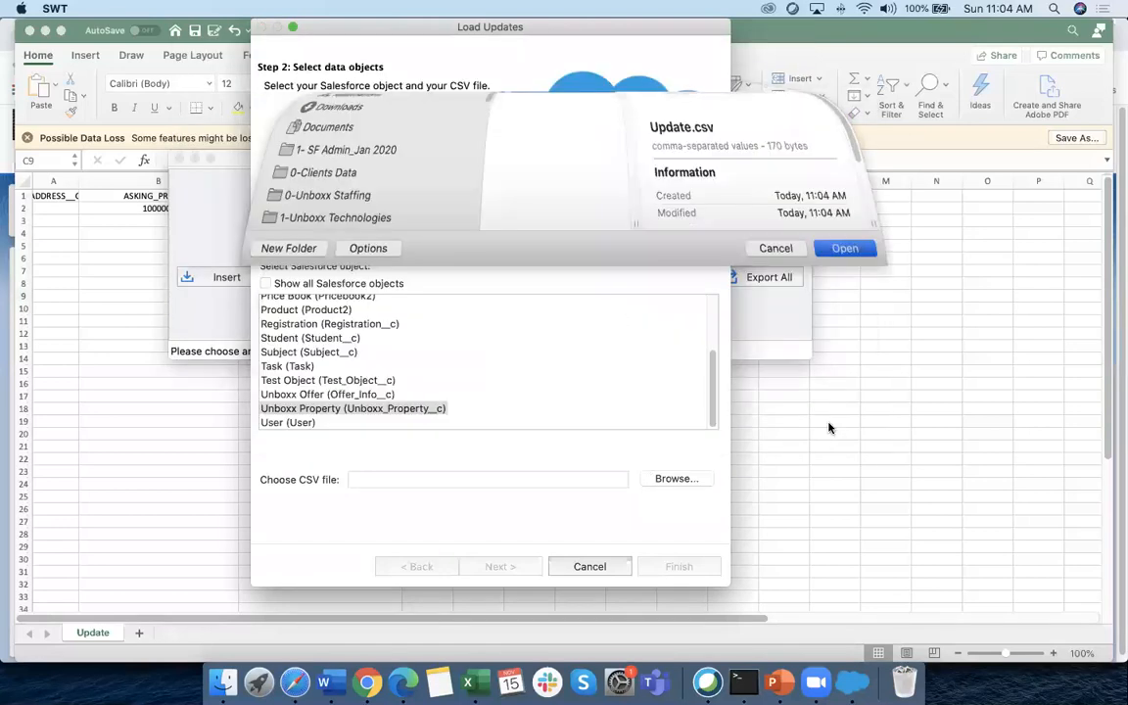
pyautogui.click(507, 566)
pyautogui.click(631, 478)
# Auto-match fields to columns and run the update, ending with 1 success and 0 errors
pyautogui.click(402, 273)
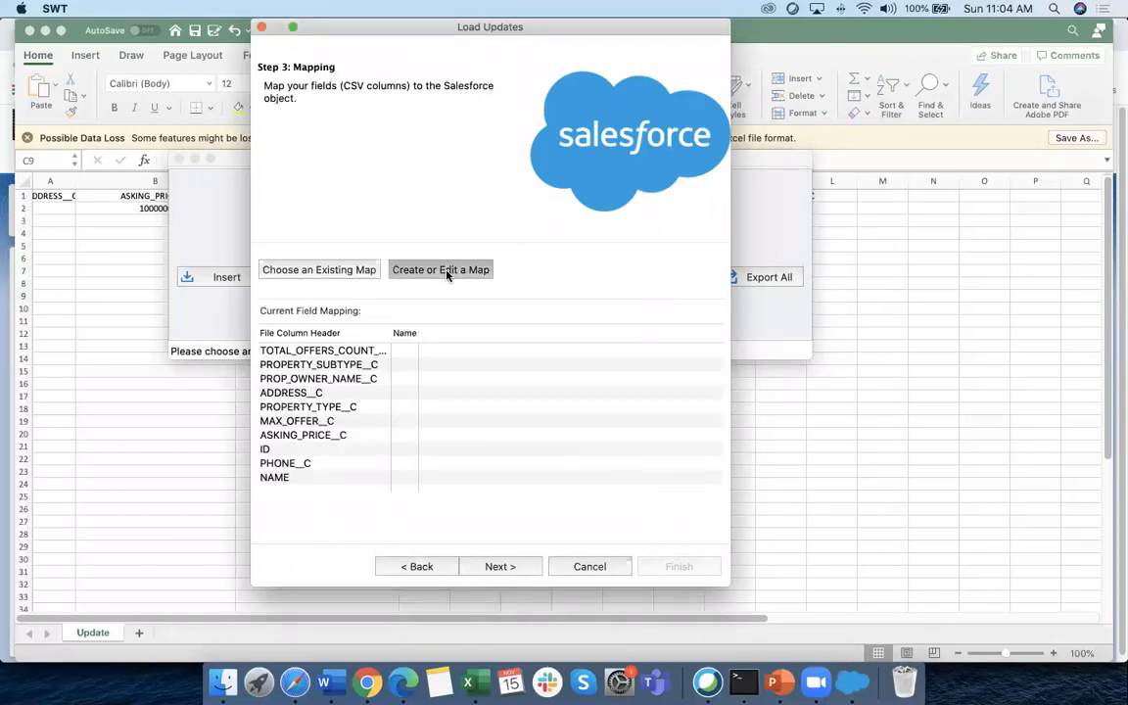
pyautogui.click(554, 272)
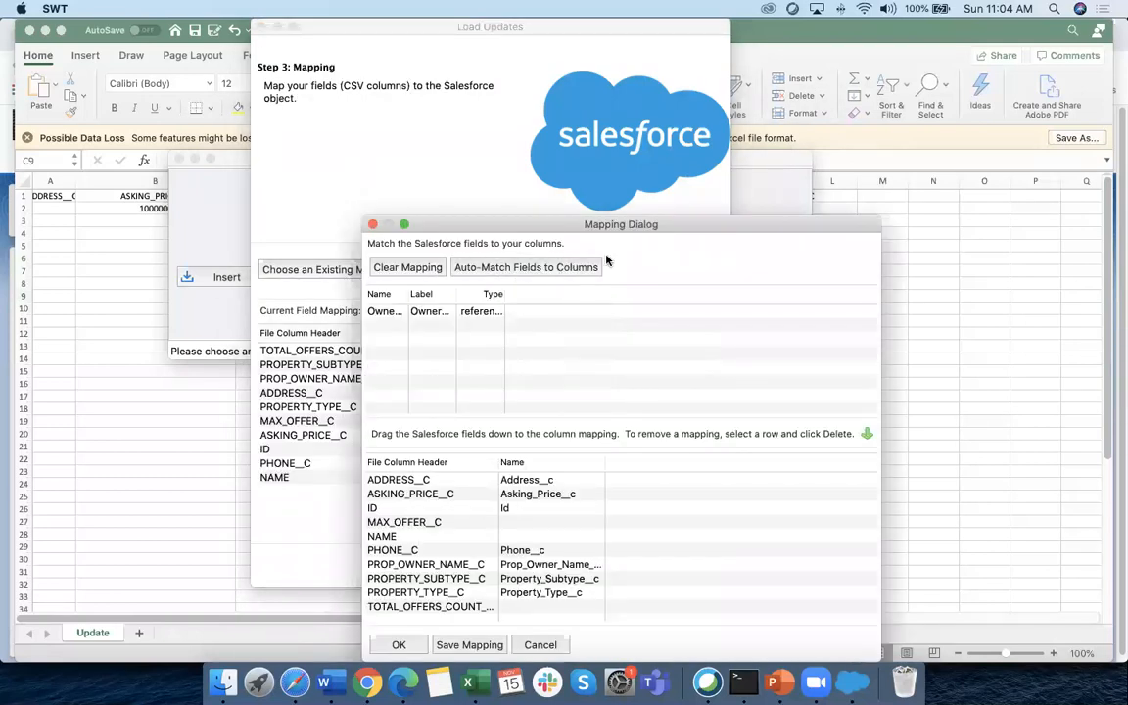
pyautogui.moveTo(578, 224); pyautogui.dragTo(431, 91)
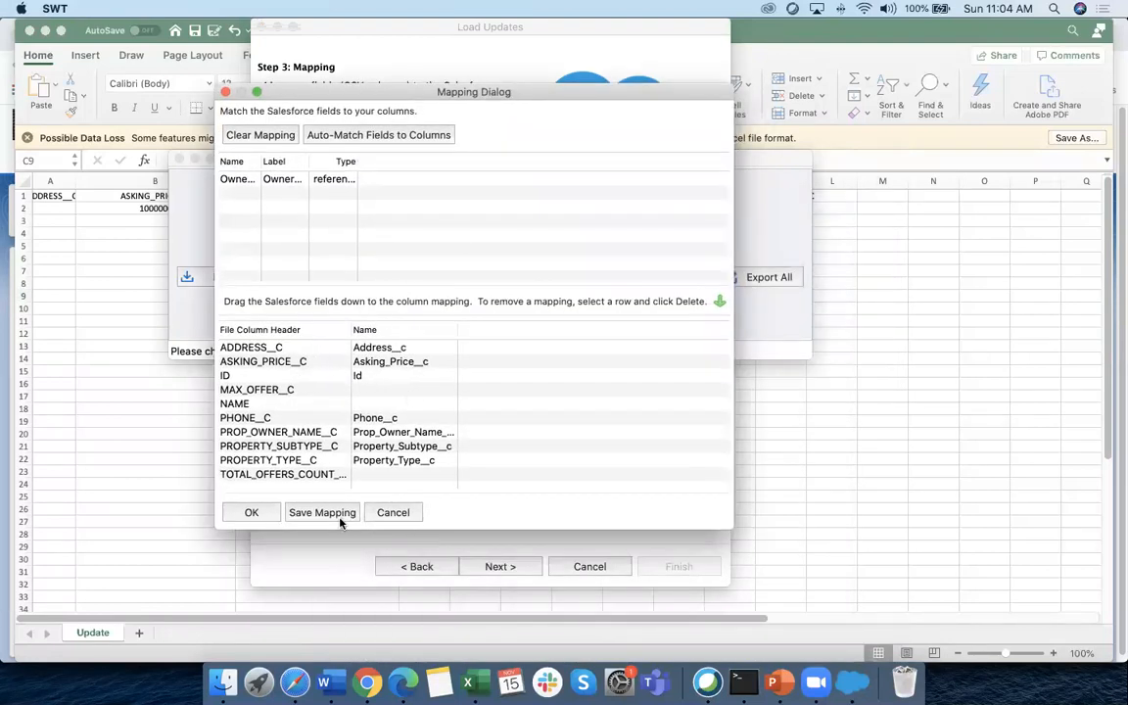
pyautogui.click(246, 512)
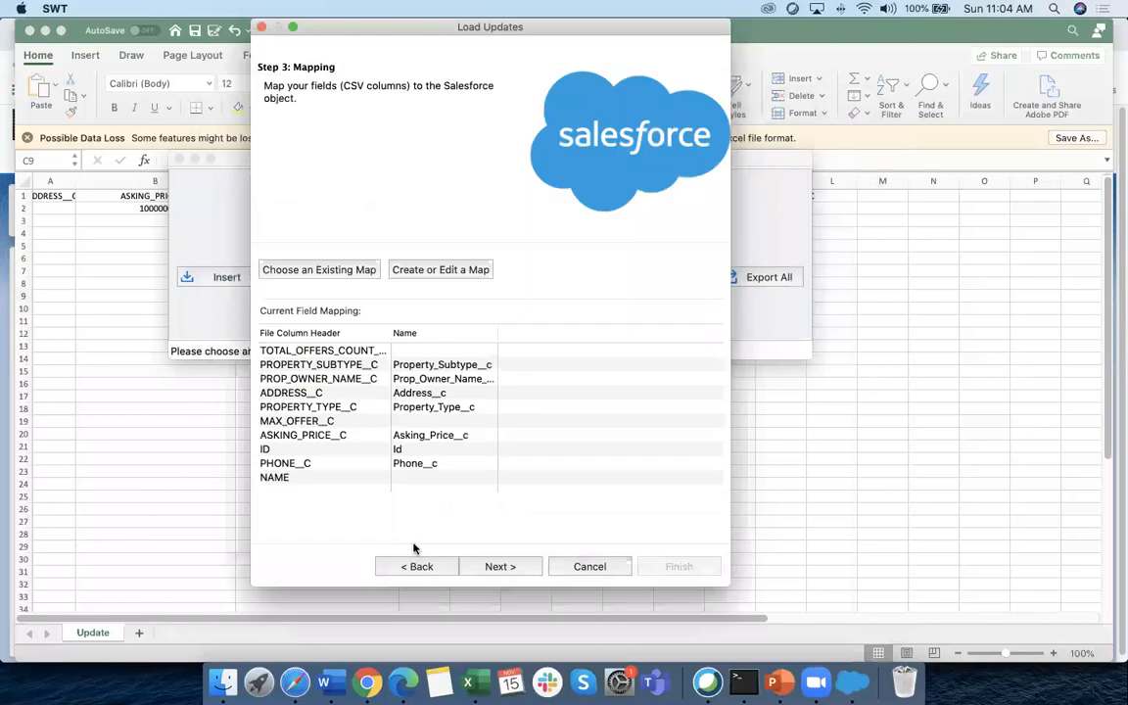
pyautogui.click(500, 565)
pyautogui.click(676, 568)
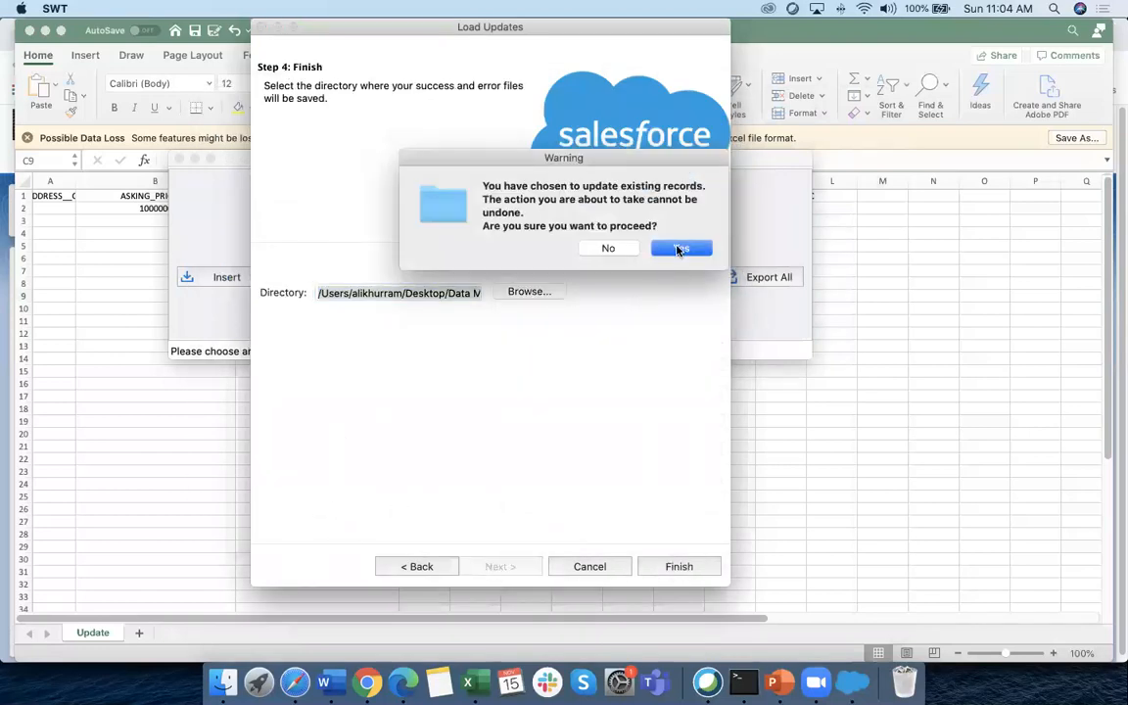
pyautogui.click(678, 249)
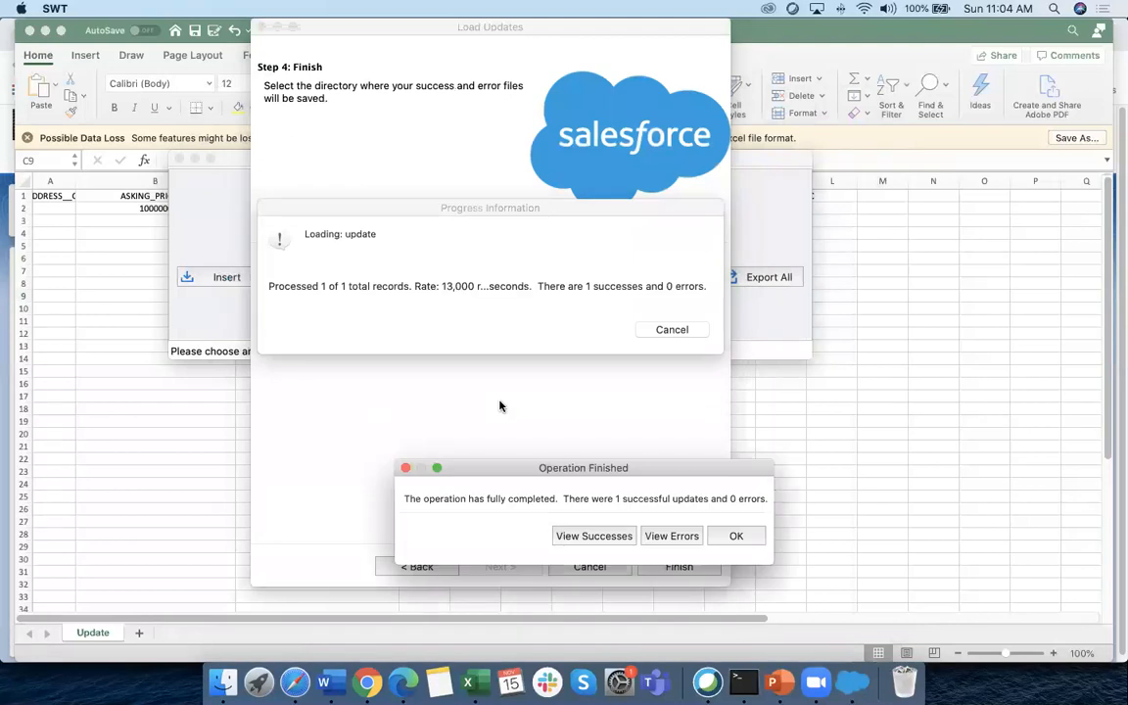
pyautogui.click(735, 536)
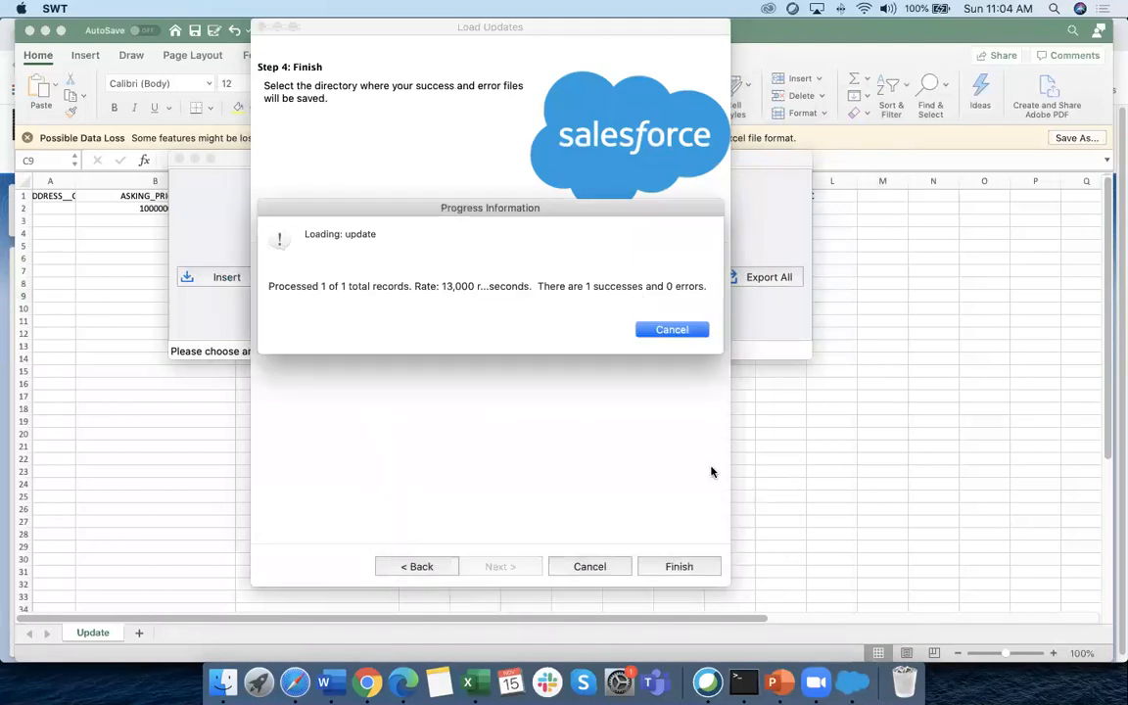
pyautogui.click(388, 518)
pyautogui.click(368, 689)
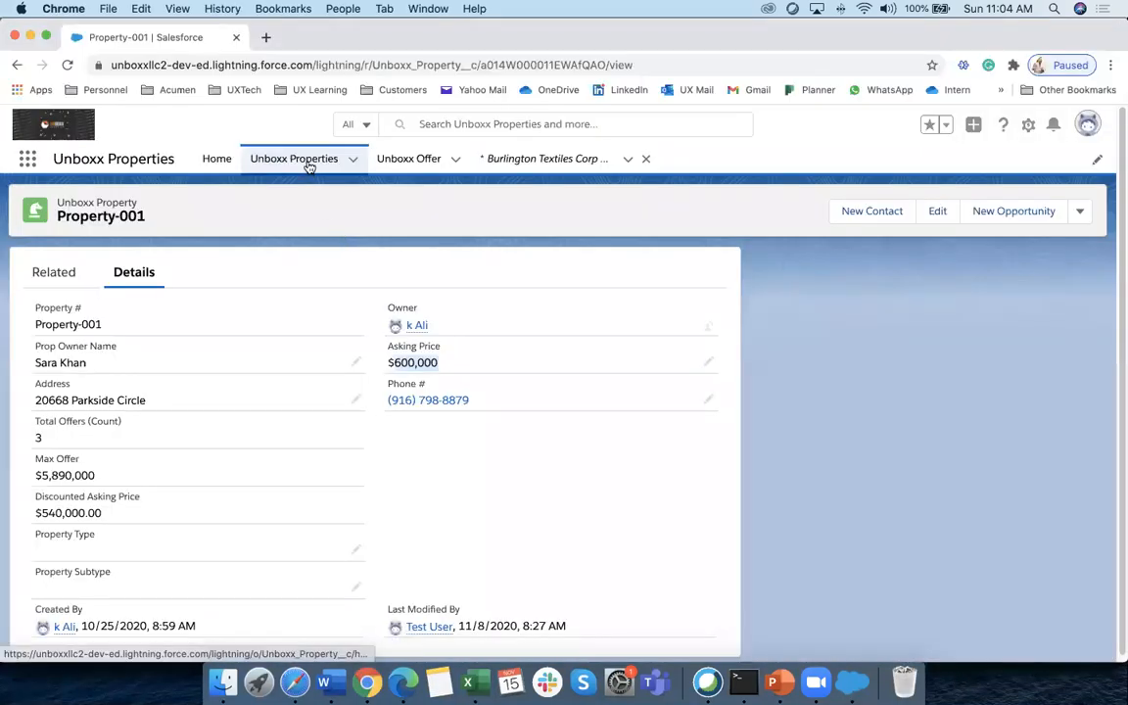
# Reload Property-001's record page and highlight the new $1,000,000 asking price
pyautogui.press('super+r')
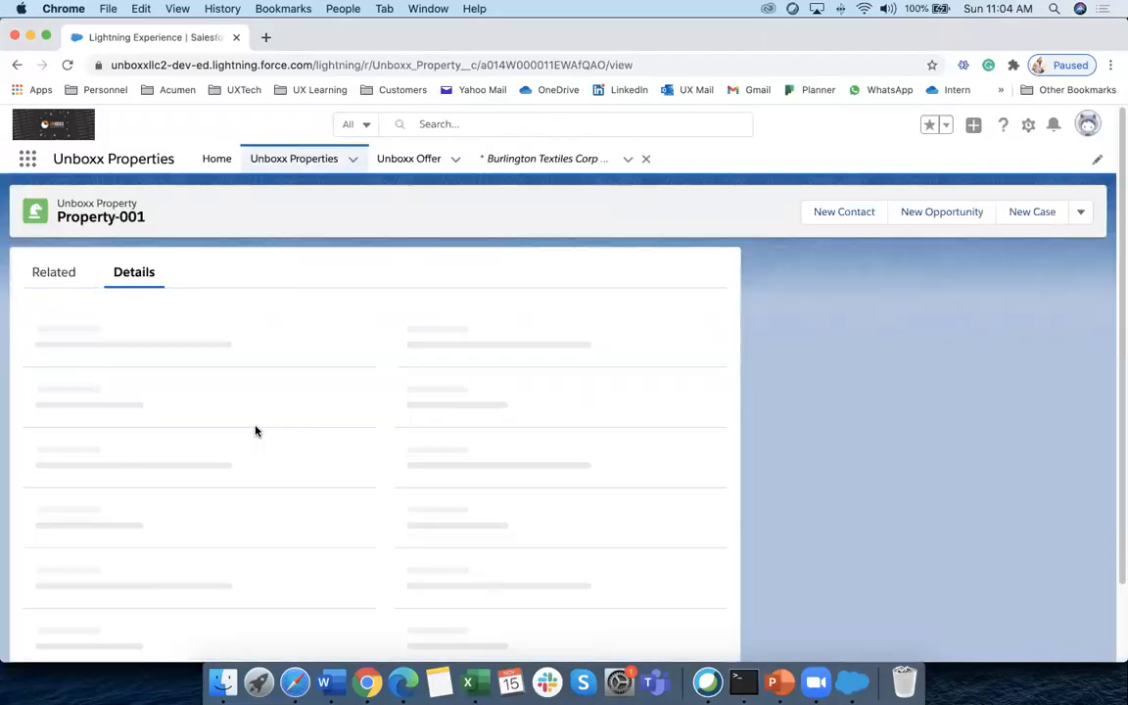
pyautogui.moveTo(467, 362); pyautogui.dragTo(384, 348)
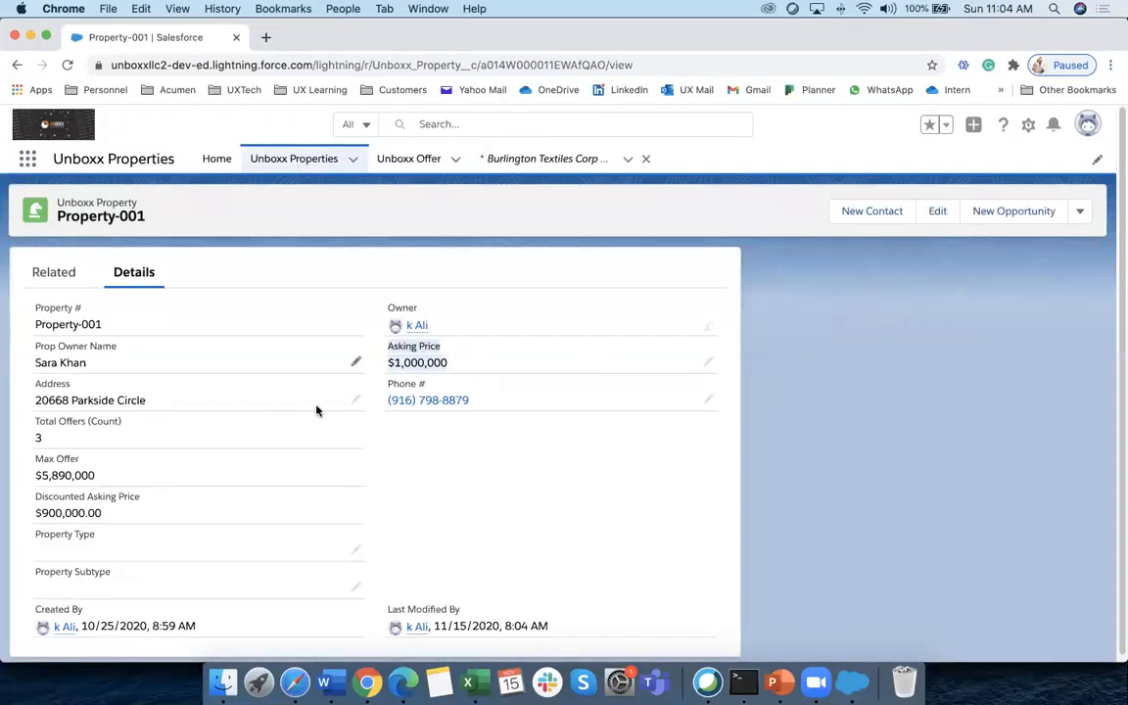
pyautogui.click(455, 543)
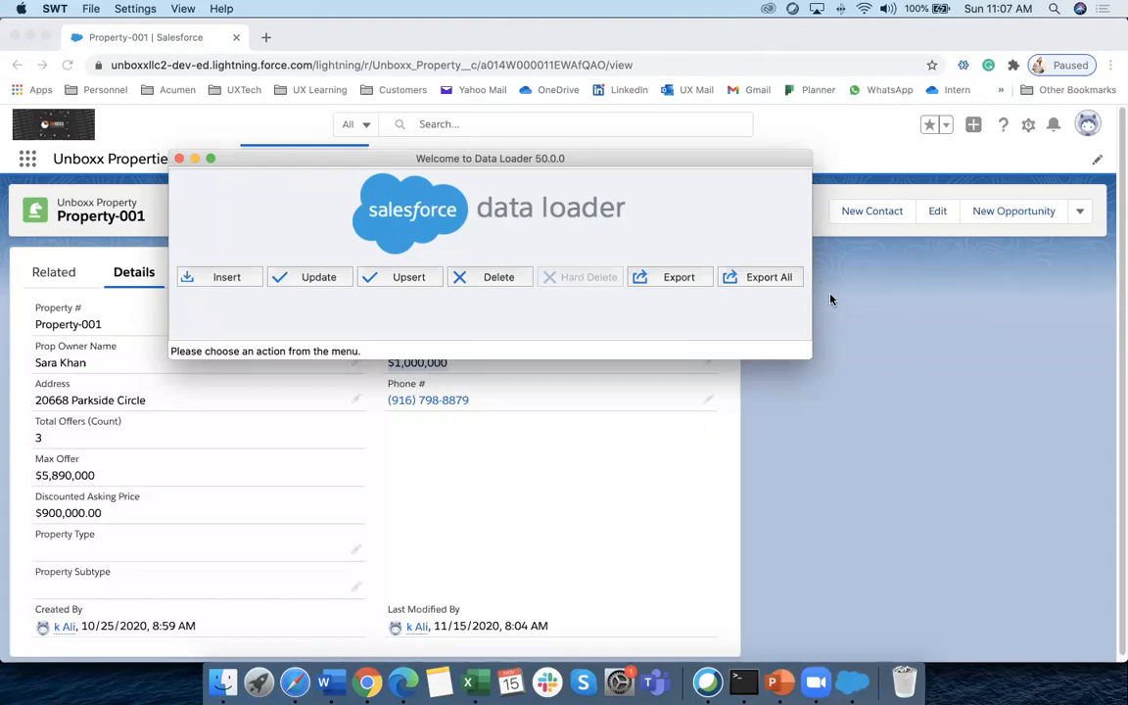
# Bring the Property-001 record page in Chrome in front of Data Loader
pyautogui.click(730, 460)
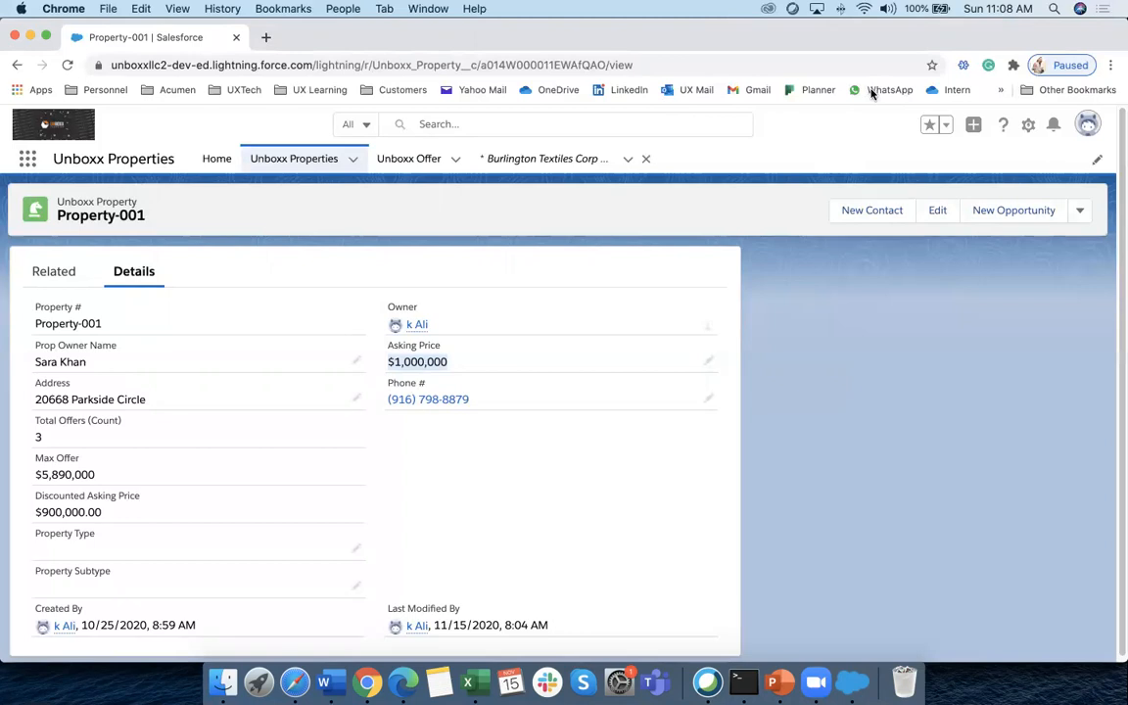
pyautogui.click(438, 587)
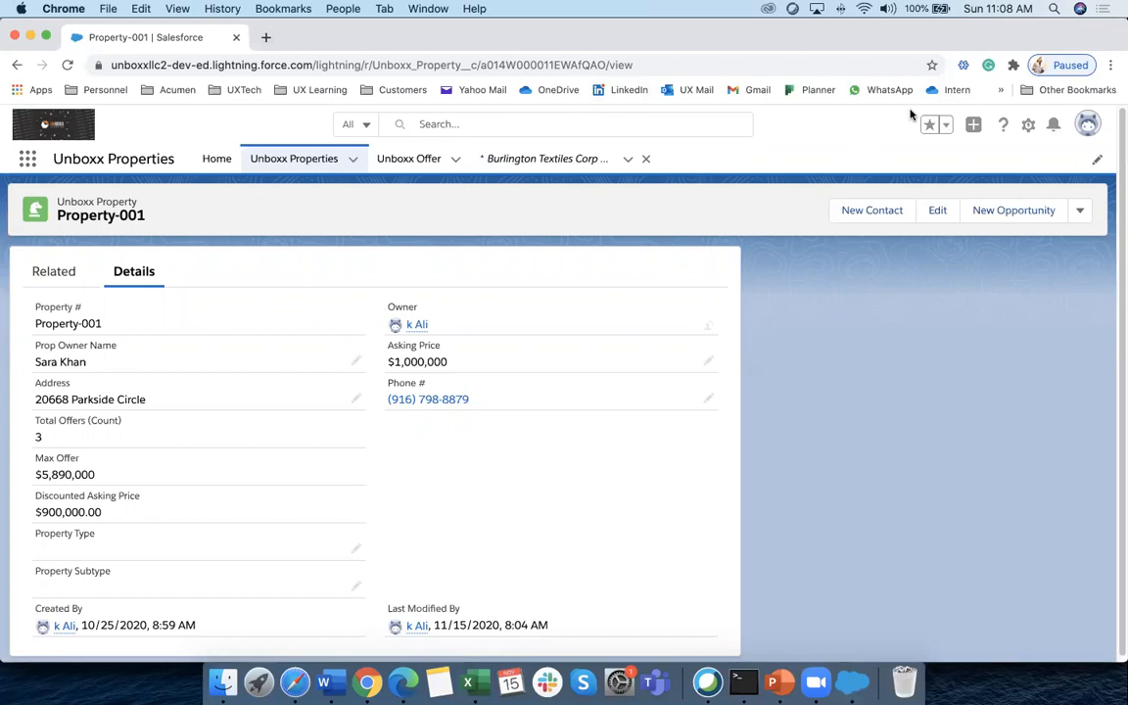
pyautogui.click(1029, 125)
# Open Setup and reach the Data Import Wizard page via a Quick Find search for 'wizard'
pyautogui.click(960, 167)
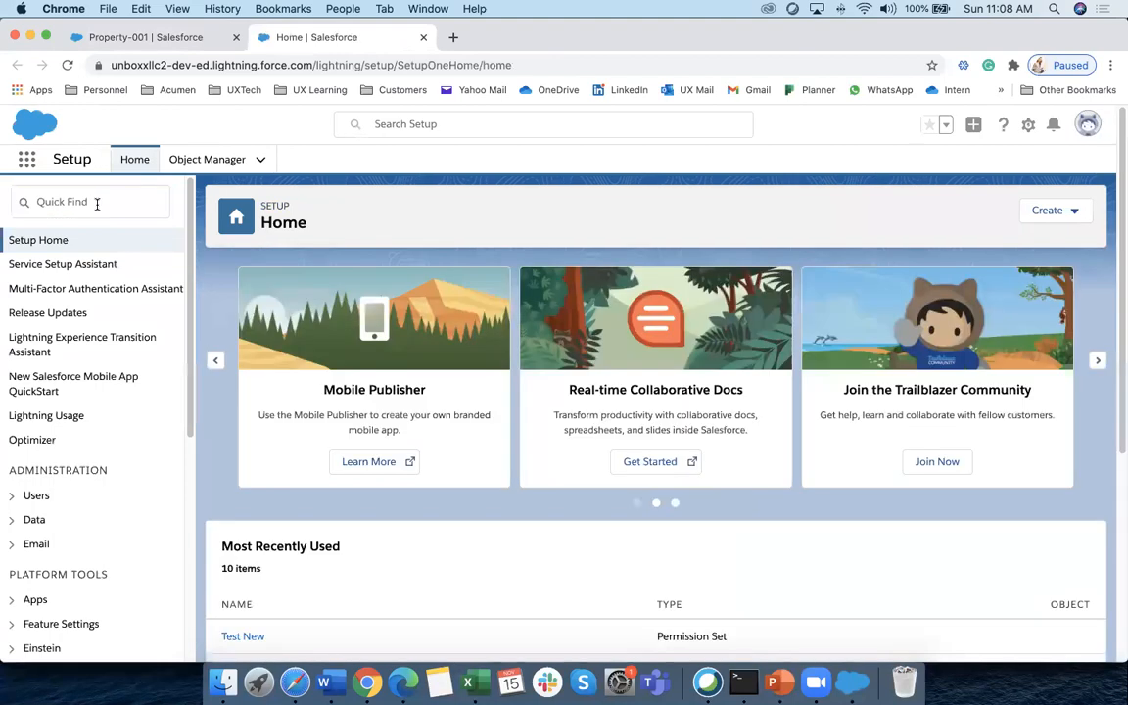
pyautogui.click(97, 202)
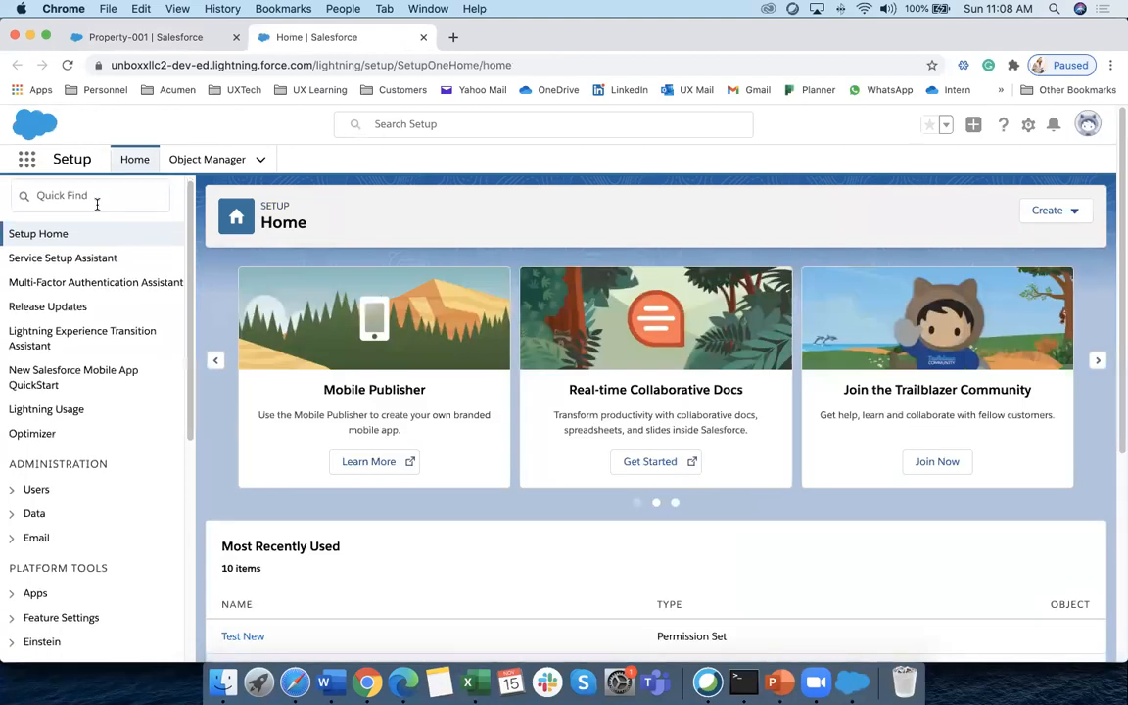
pyautogui.write('wizard')
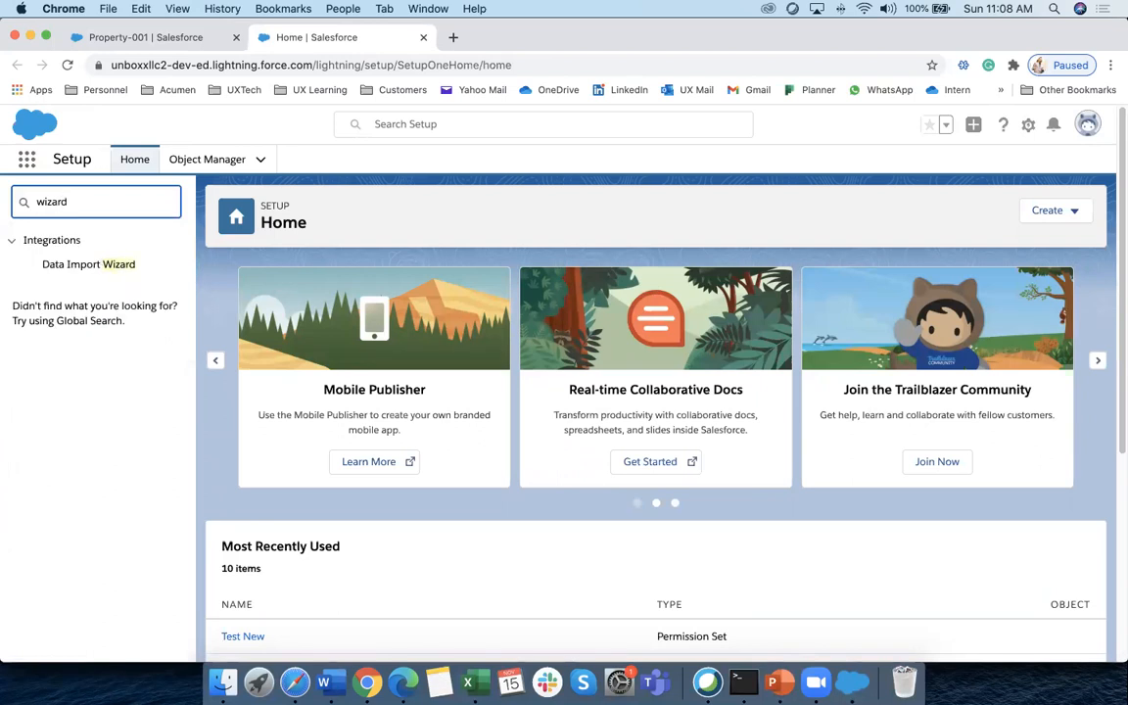
pyautogui.click(97, 263)
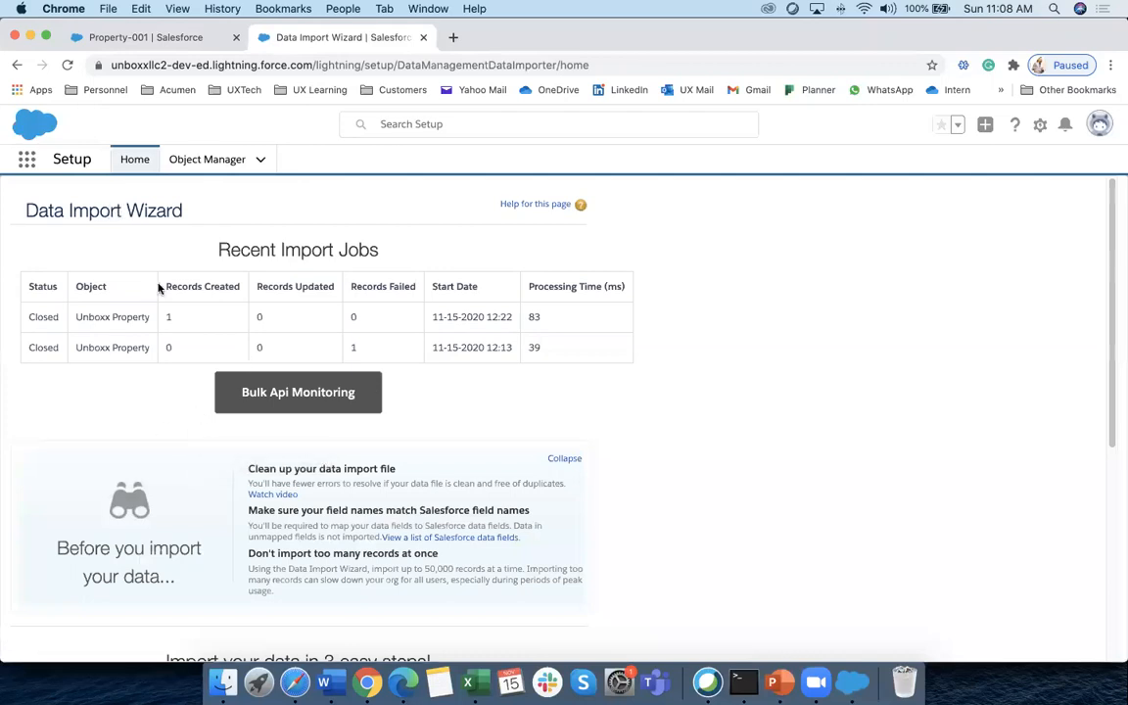
pyautogui.scroll(-5, 504, 449)
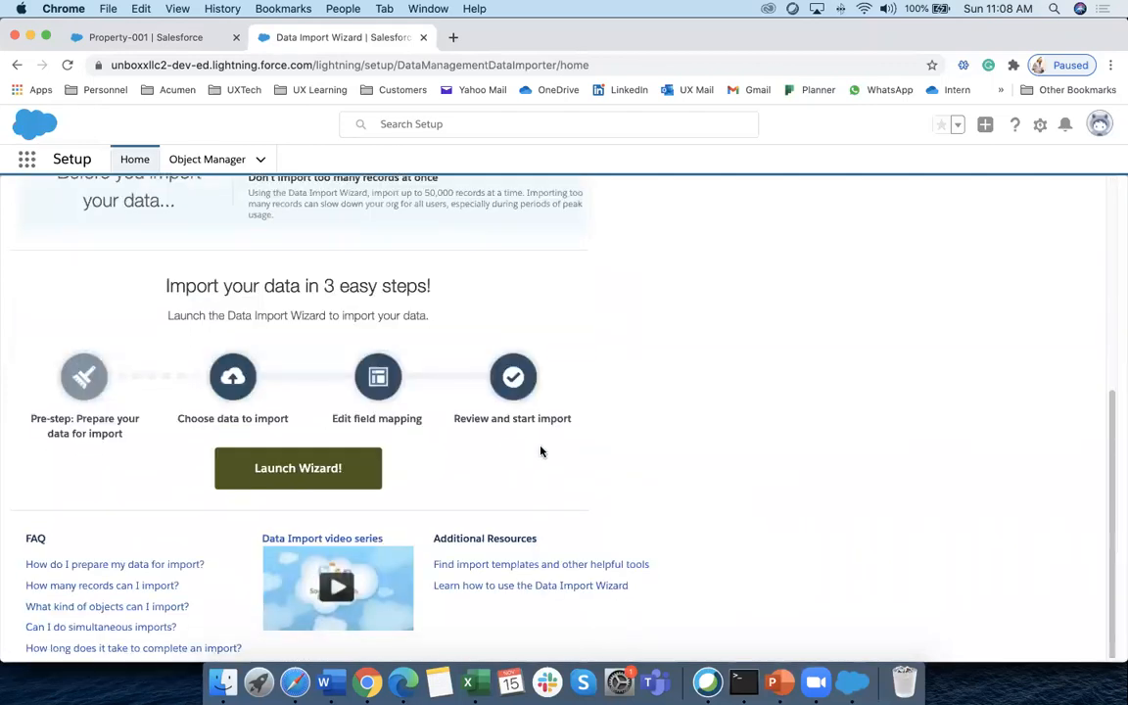
pyautogui.scroll(6, 540, 452)
pyautogui.click(134, 158)
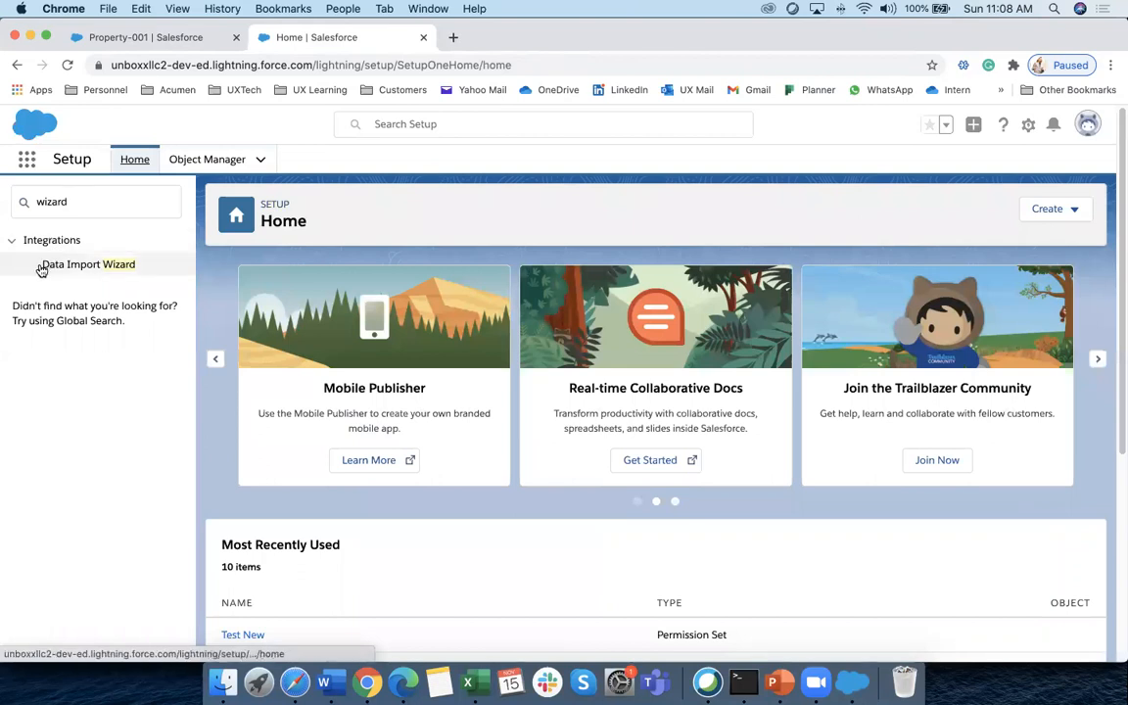
pyautogui.click(114, 266)
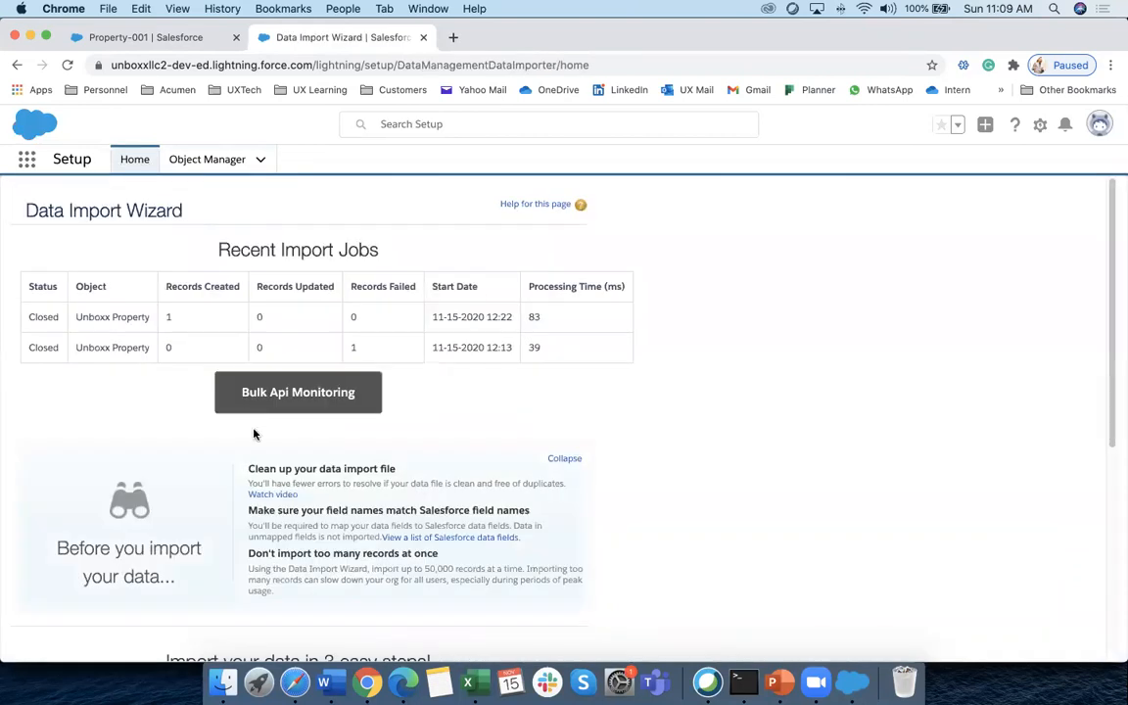
# Scroll down the Data Import Wizard page and select Launch Wizard!
pyautogui.scroll(-5, 253, 434)
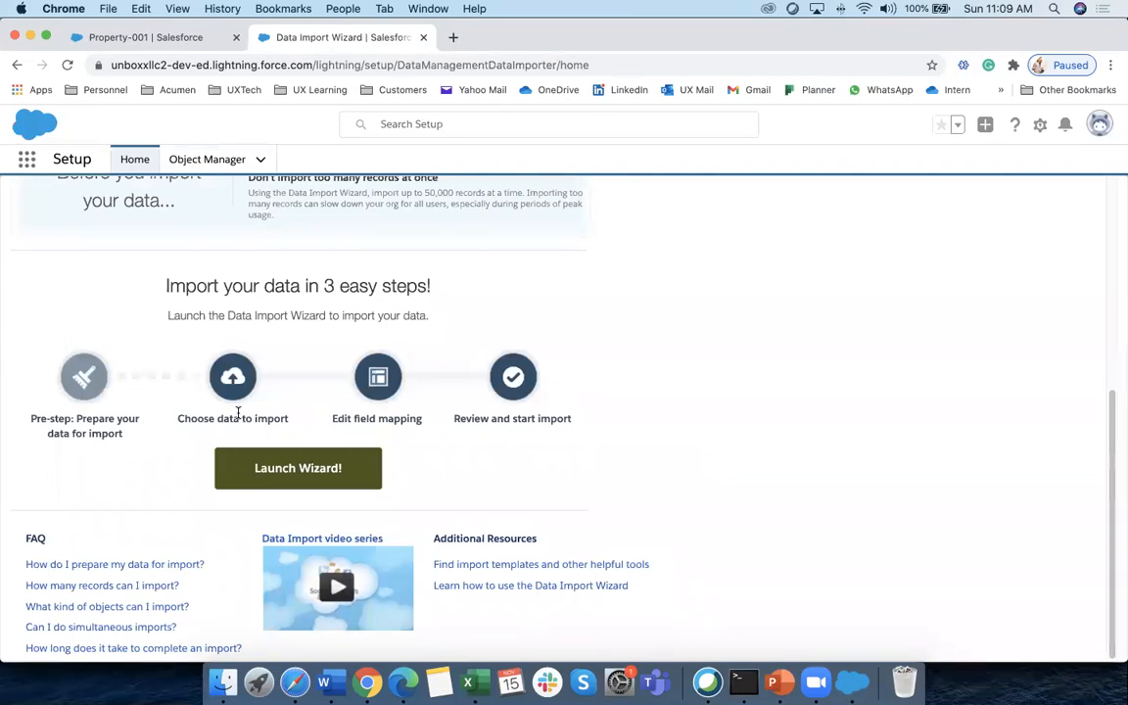
pyautogui.click(315, 481)
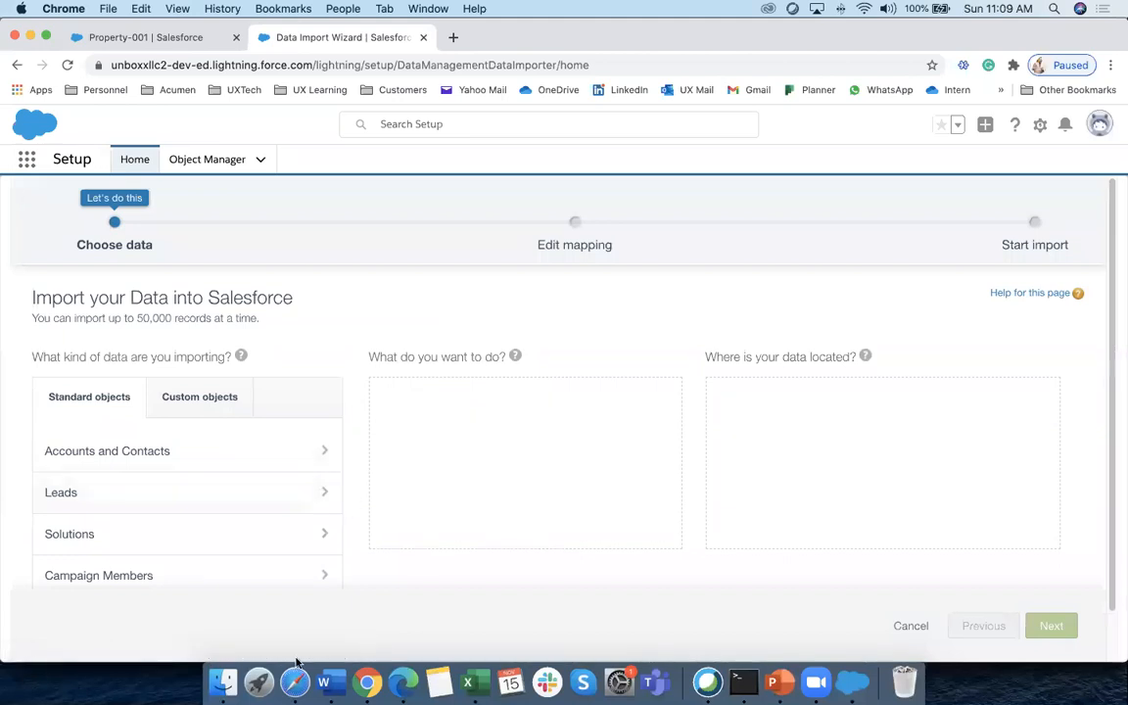
# Browse the Data Managment folder in Finder and open Addnewrecord.csv in Excel
pyautogui.click(223, 686)
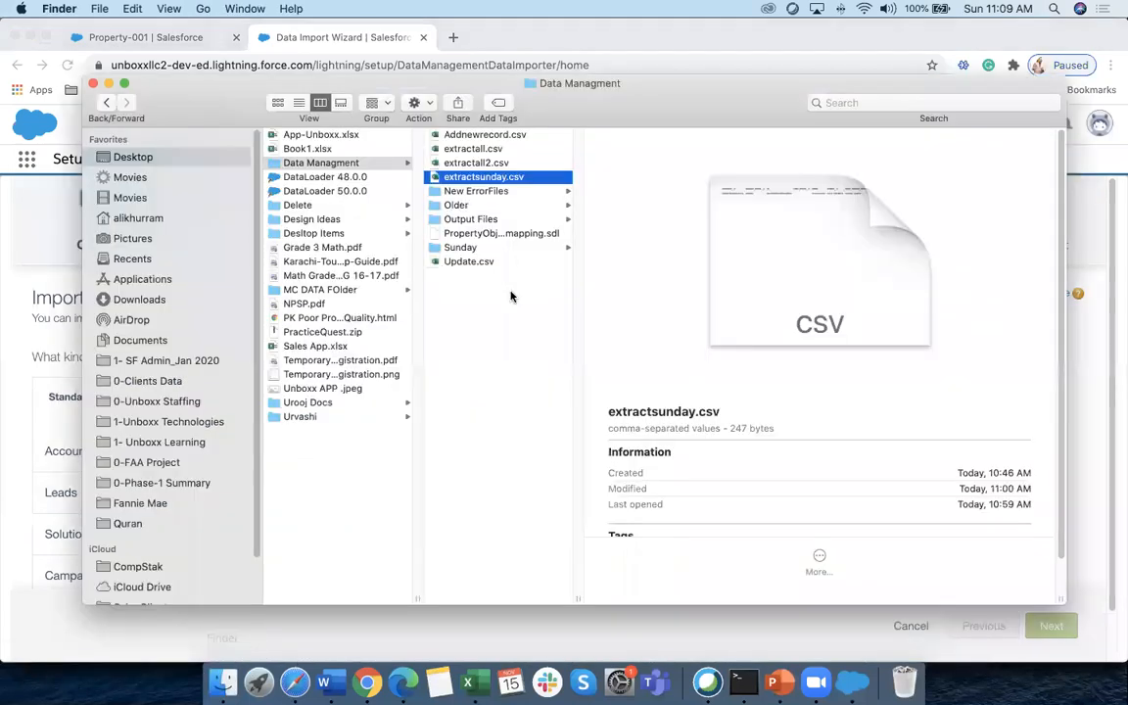
pyautogui.click(497, 163)
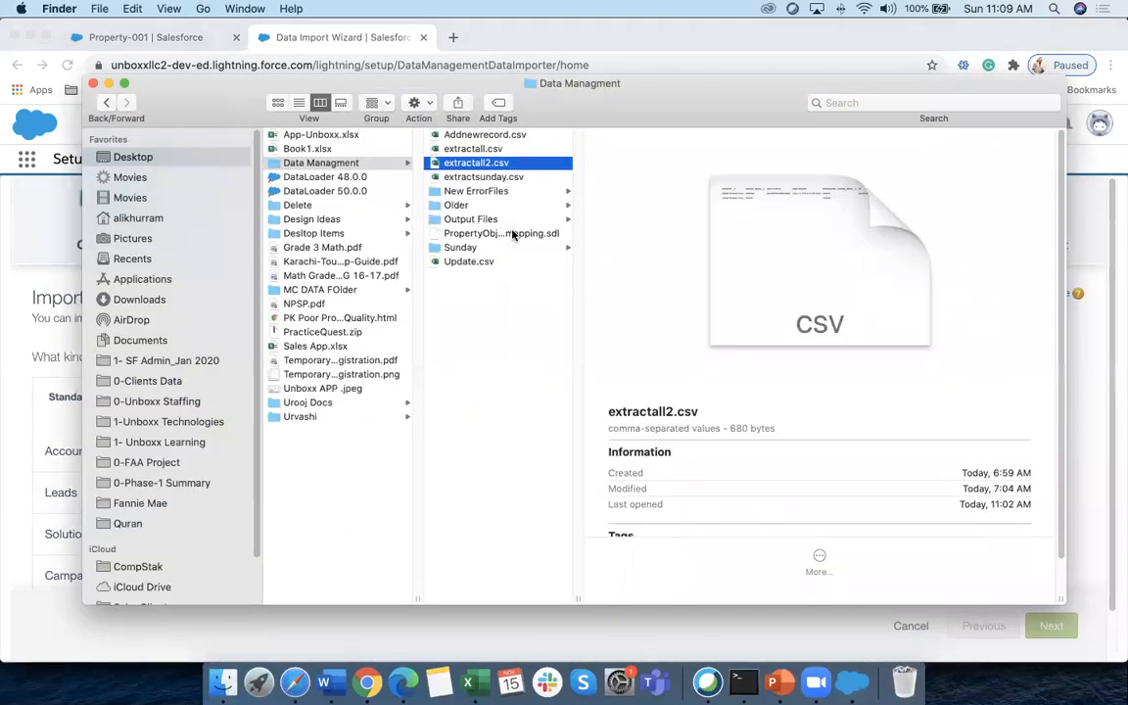
pyautogui.click(506, 136)
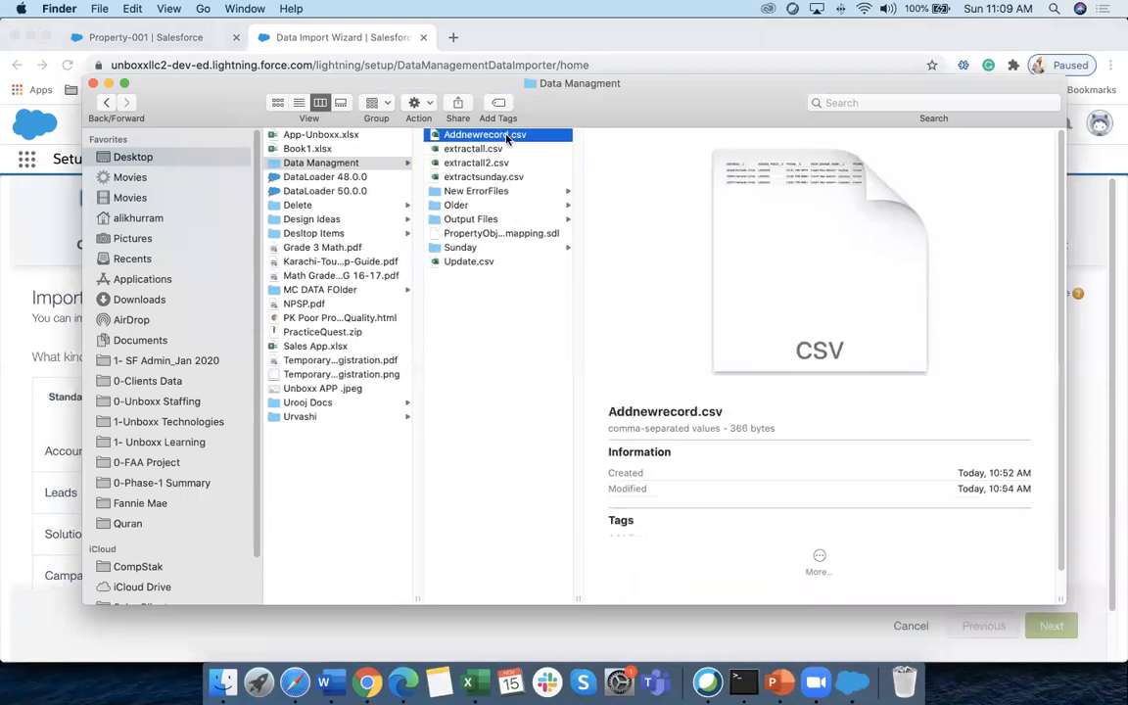
pyautogui.doubleClick(506, 137)
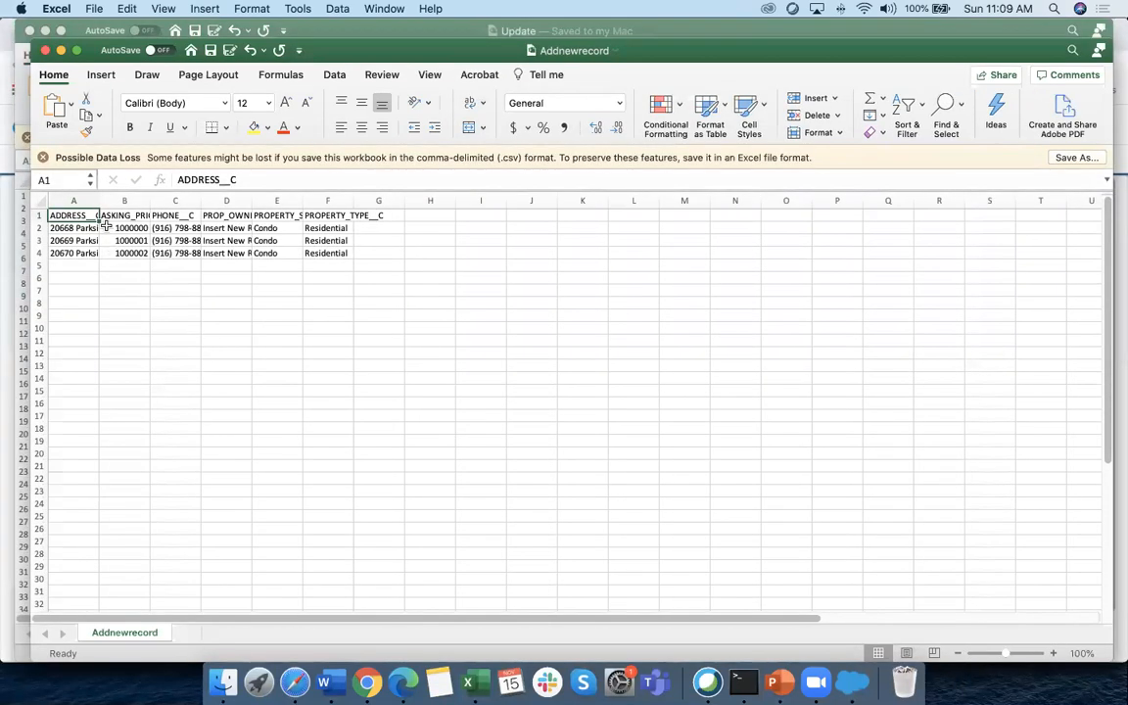
# Delete the extra records in rows 3 and 4, leaving a single data row
pyautogui.click(73, 227)
pyautogui.click(68, 240)
pyautogui.moveTo(64, 253); pyautogui.dragTo(223, 251)
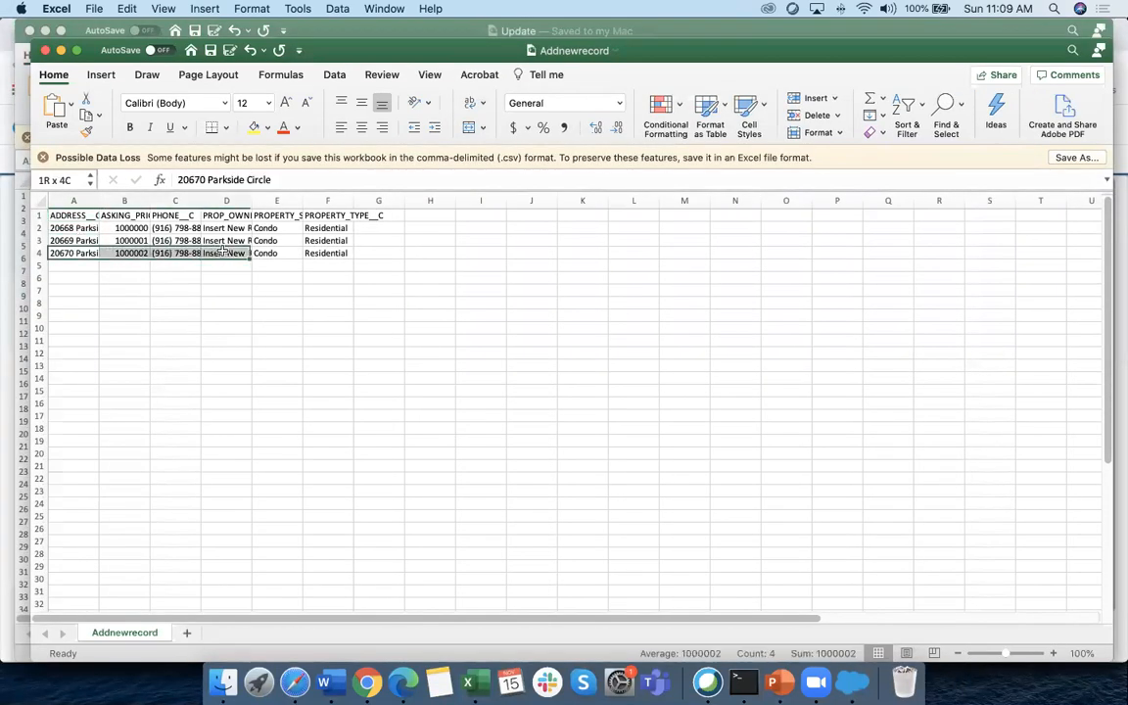
pyautogui.moveTo(39, 240); pyautogui.dragTo(37, 252)
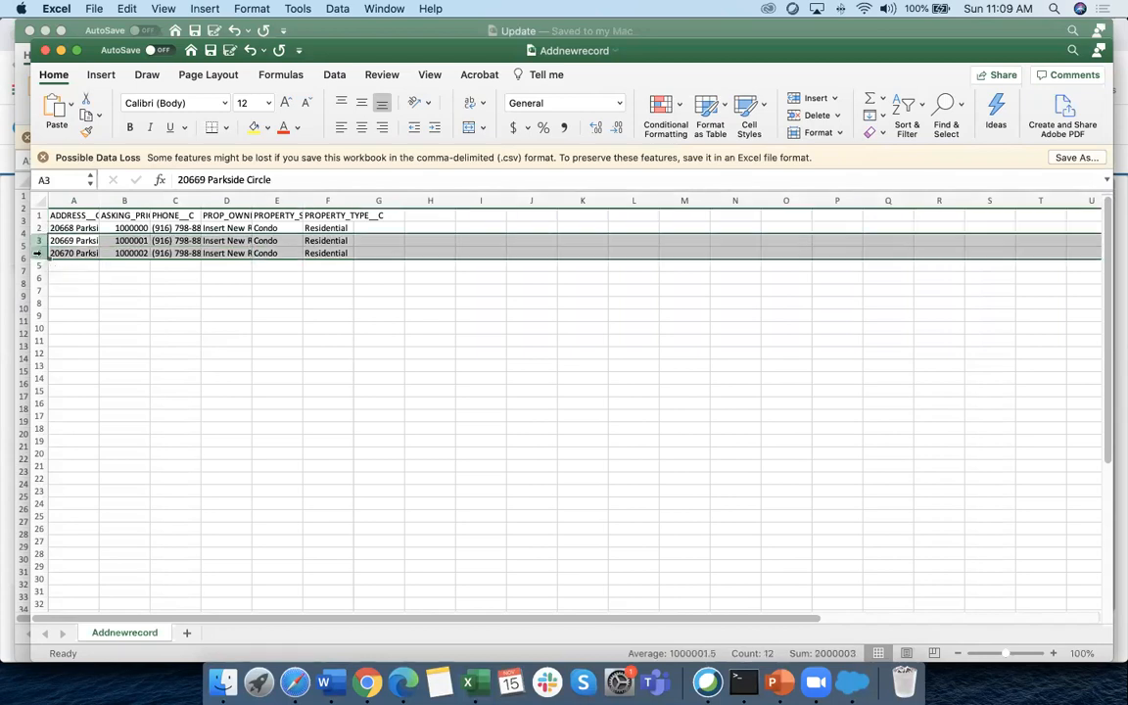
pyautogui.press('Delete')
pyautogui.moveTo(157, 300); pyautogui.dragTo(166, 291)
# Widen column D and change D2's owner name from Sunday to 'Insert New Record - Wizard'
pyautogui.click(238, 225)
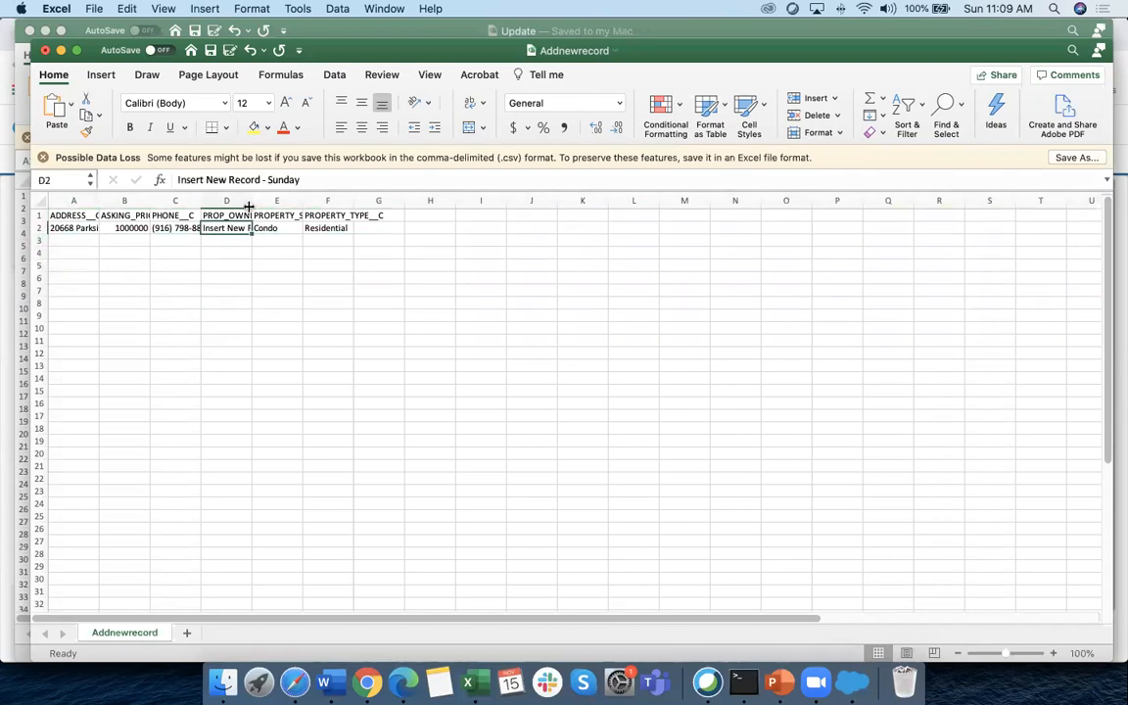
pyautogui.moveTo(251, 207); pyautogui.dragTo(345, 207)
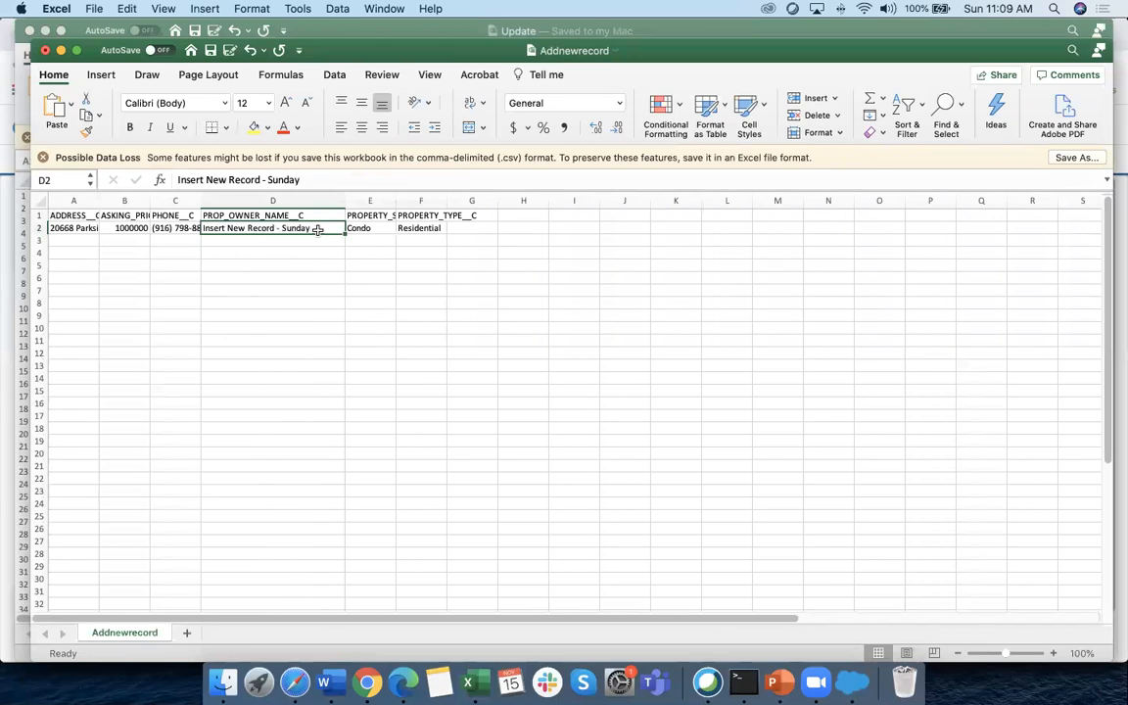
pyautogui.doubleClick(297, 228)
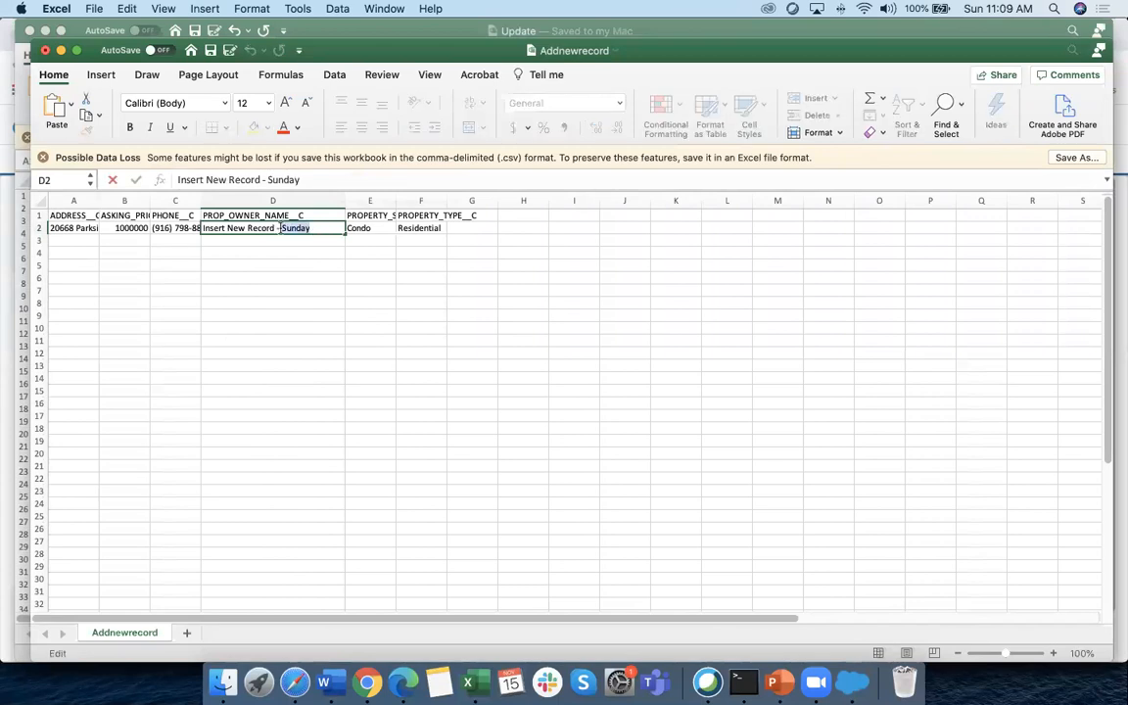
pyautogui.write('Wizar')
pyautogui.click(302, 327)
pyautogui.click(226, 229)
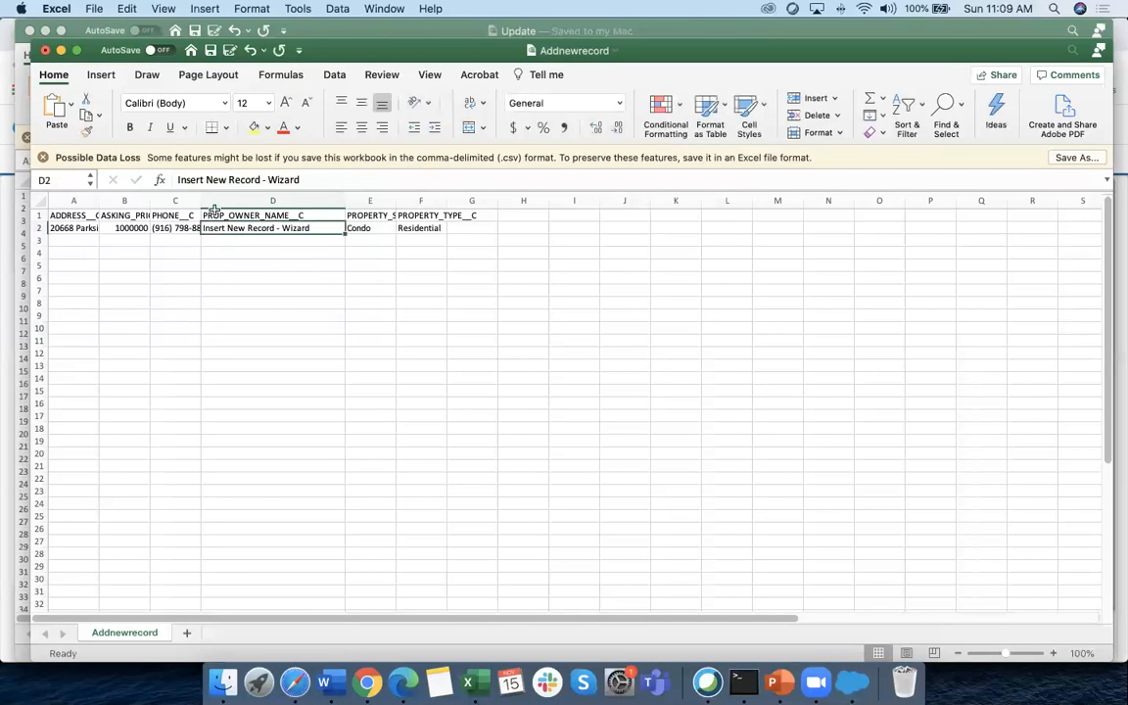
# Widen columns A–C to show their full values and save Addnewrecord
pyautogui.moveTo(199, 200); pyautogui.dragTo(245, 200)
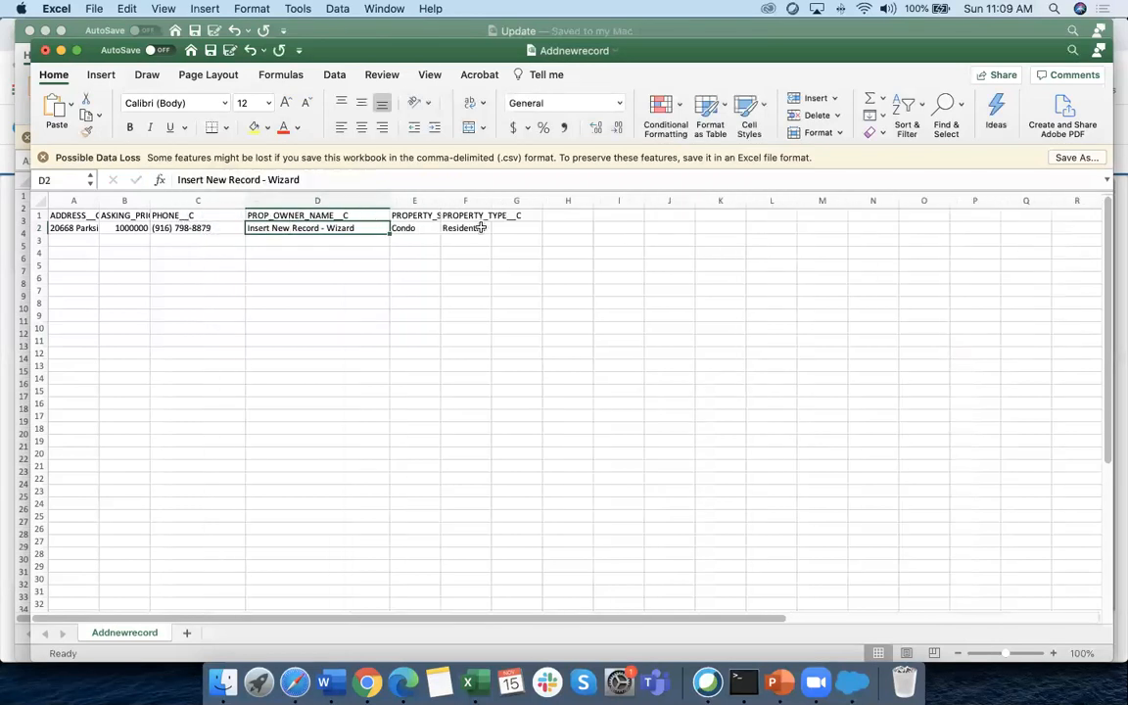
pyautogui.moveTo(150, 200); pyautogui.dragTo(196, 201)
pyautogui.moveTo(98, 196); pyautogui.dragTo(138, 199)
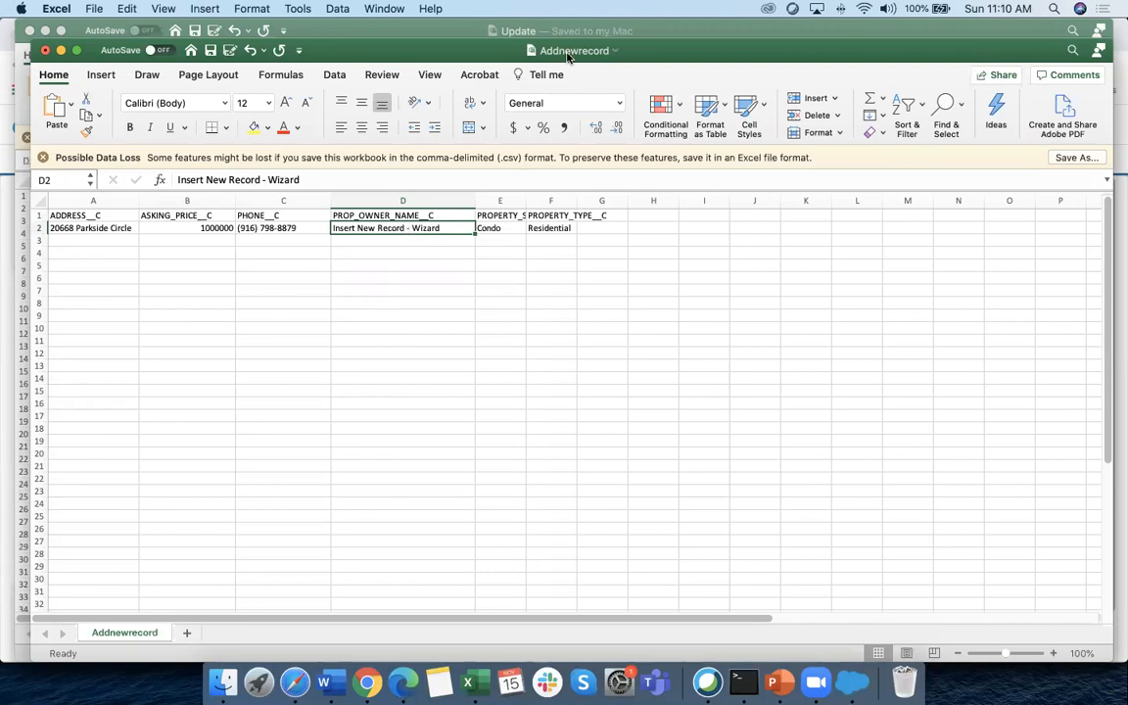
pyautogui.click(390, 266)
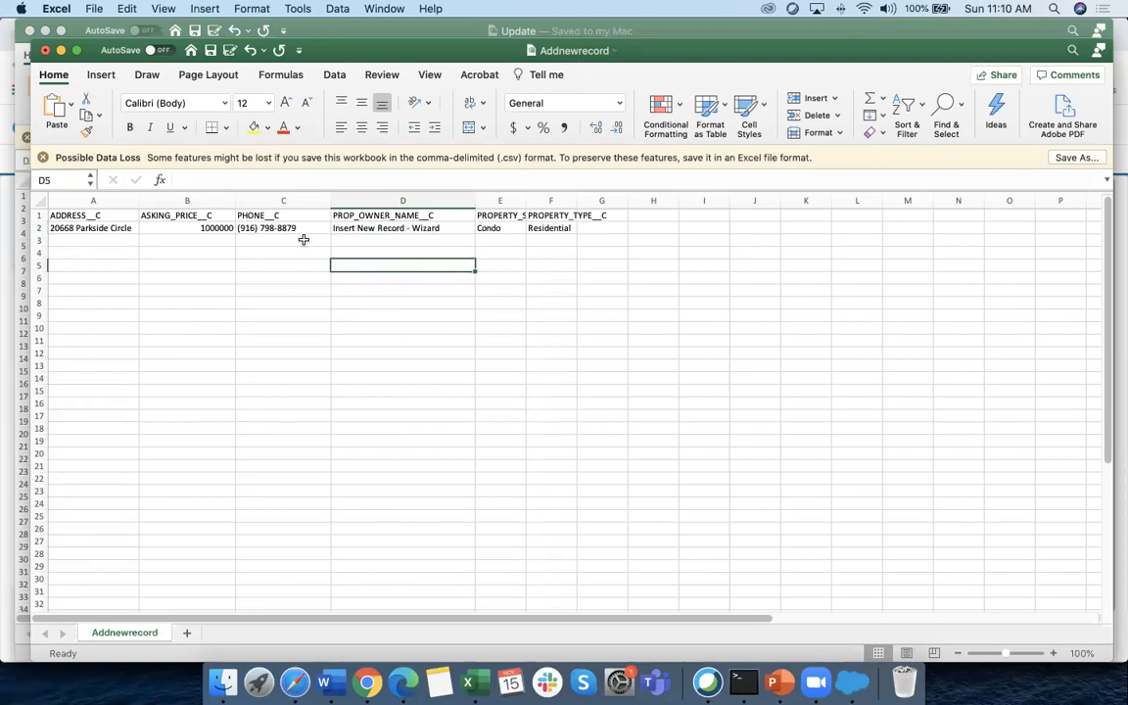
pyautogui.click(209, 51)
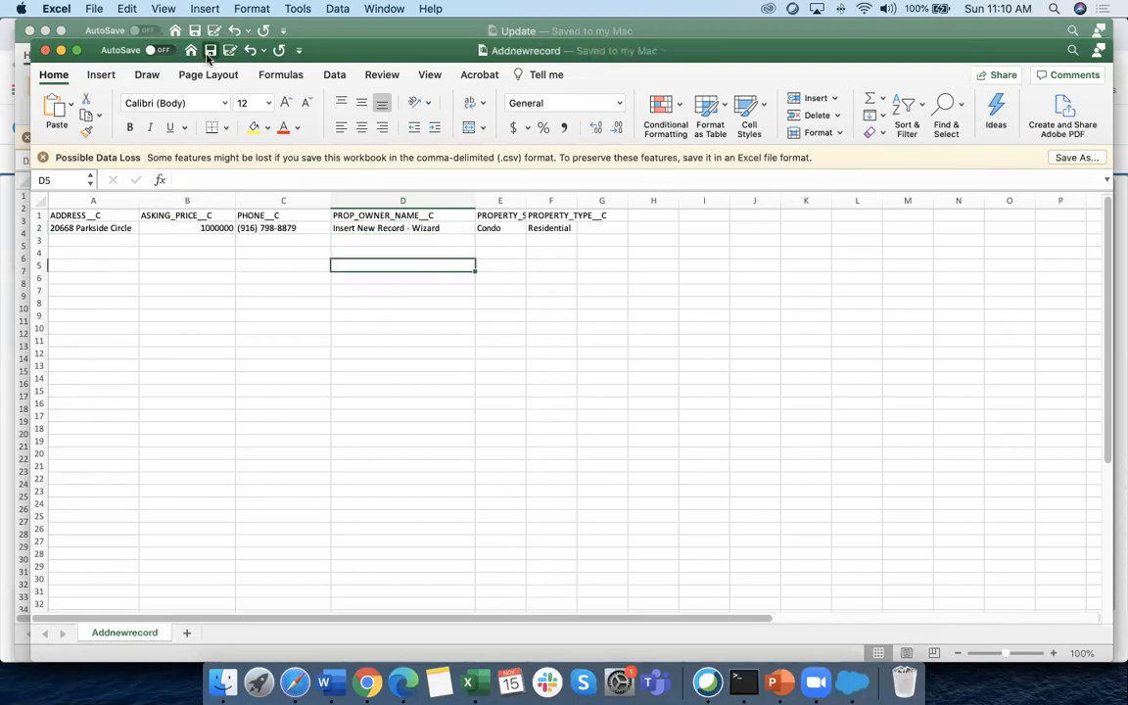
pyautogui.click(6, 308)
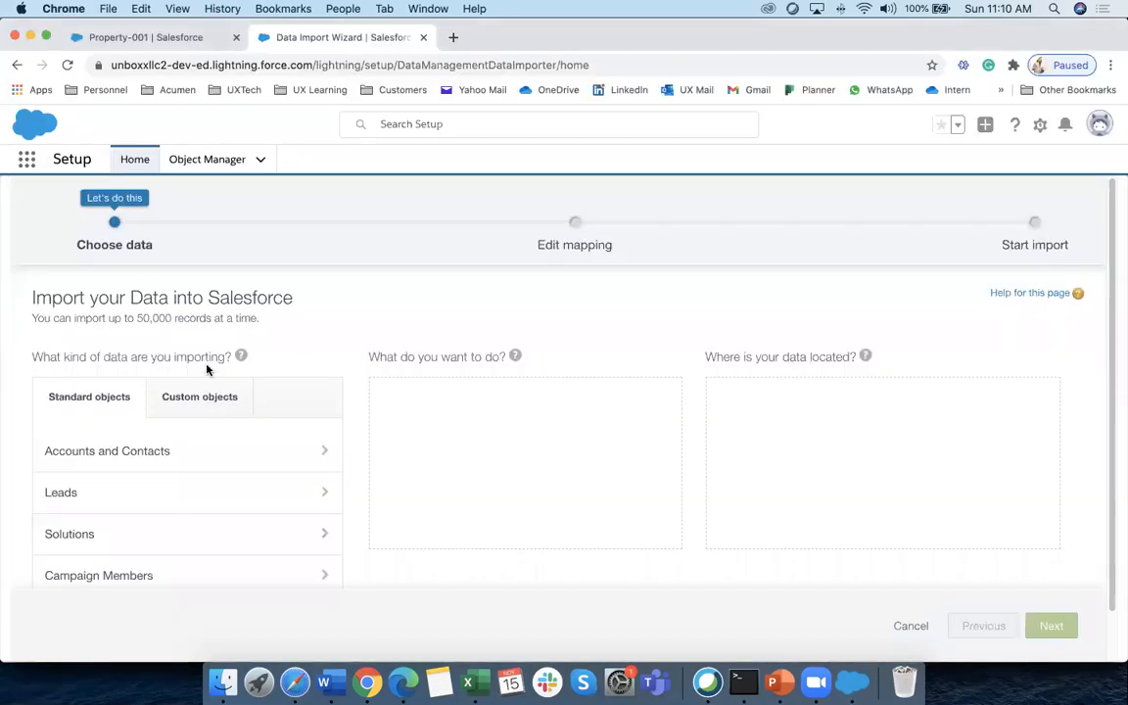
# Point out the wizard's three stages: Choose data, Edit mapping and Start import
pyautogui.moveTo(95, 245); pyautogui.dragTo(143, 252)
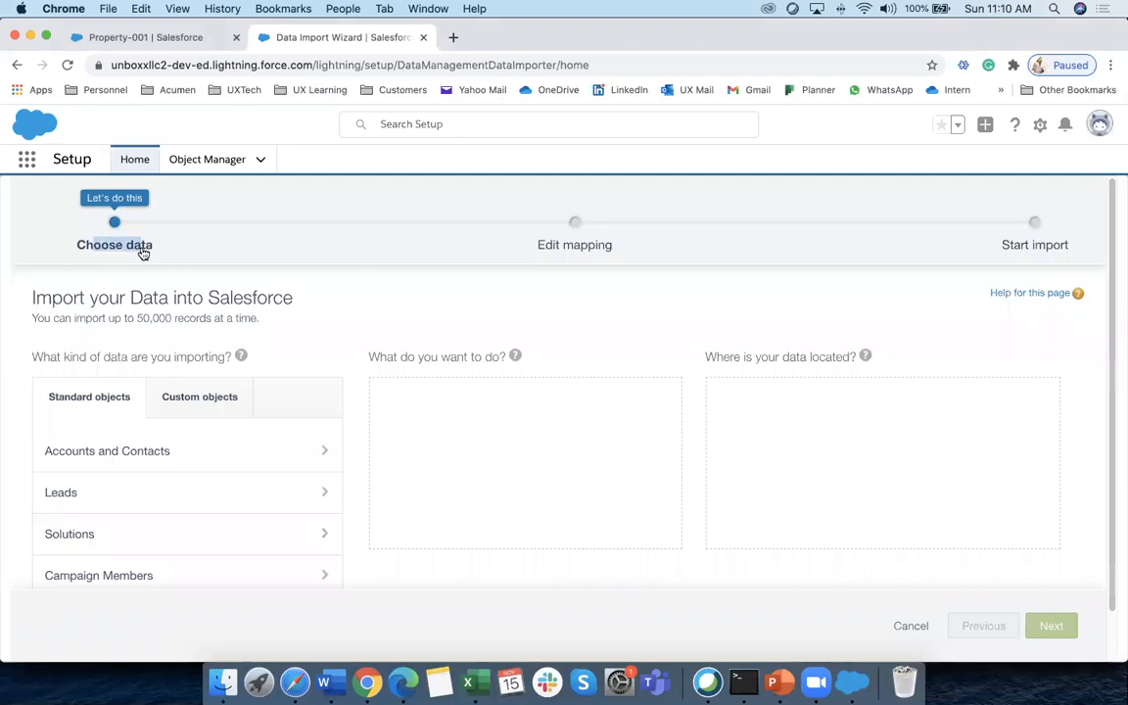
pyautogui.doubleClick(576, 244)
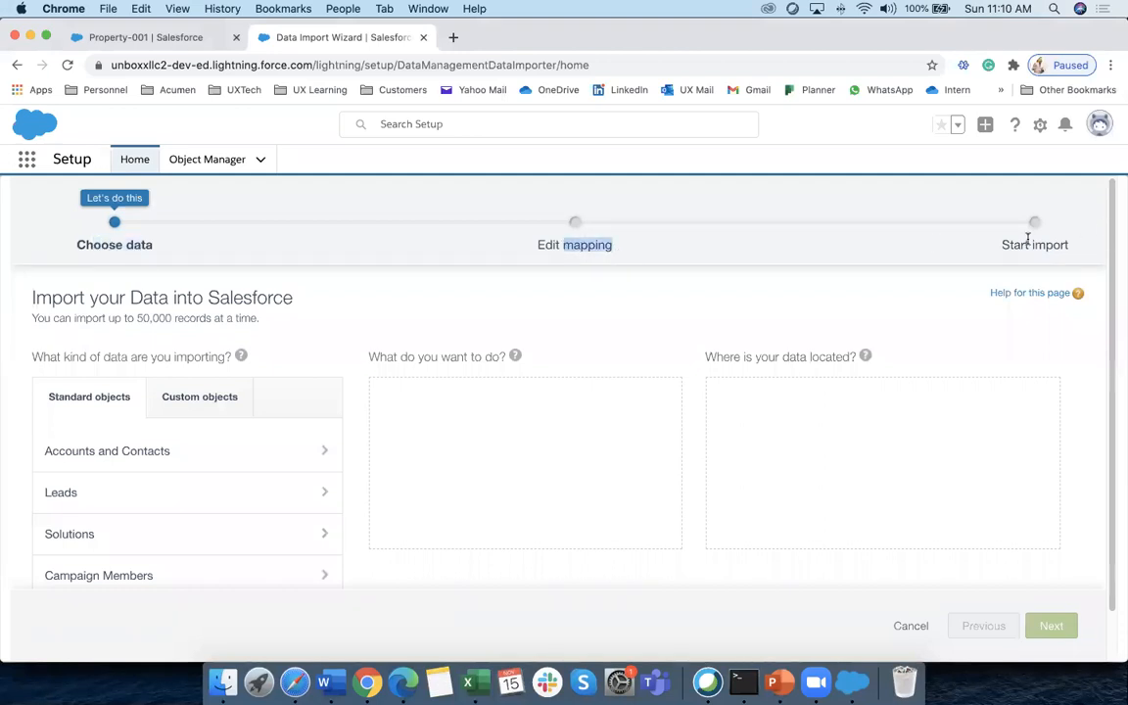
pyautogui.doubleClick(1057, 245)
pyautogui.moveTo(85, 245); pyautogui.dragTo(154, 254)
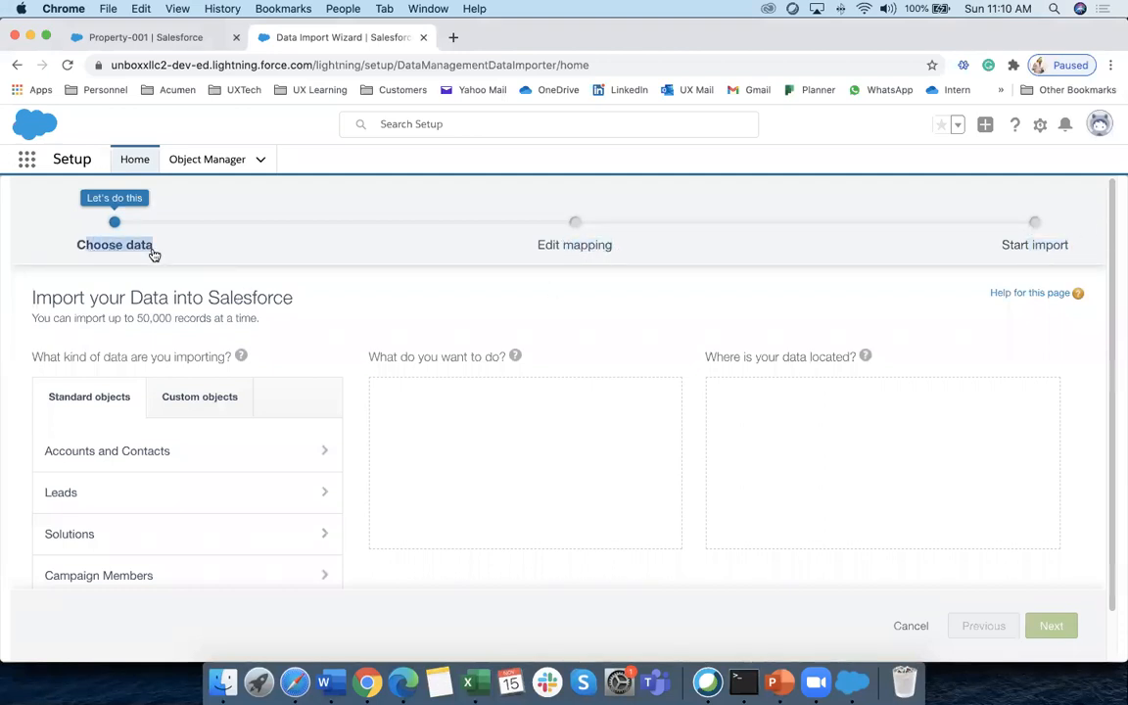
pyautogui.scroll(-1, 128, 262)
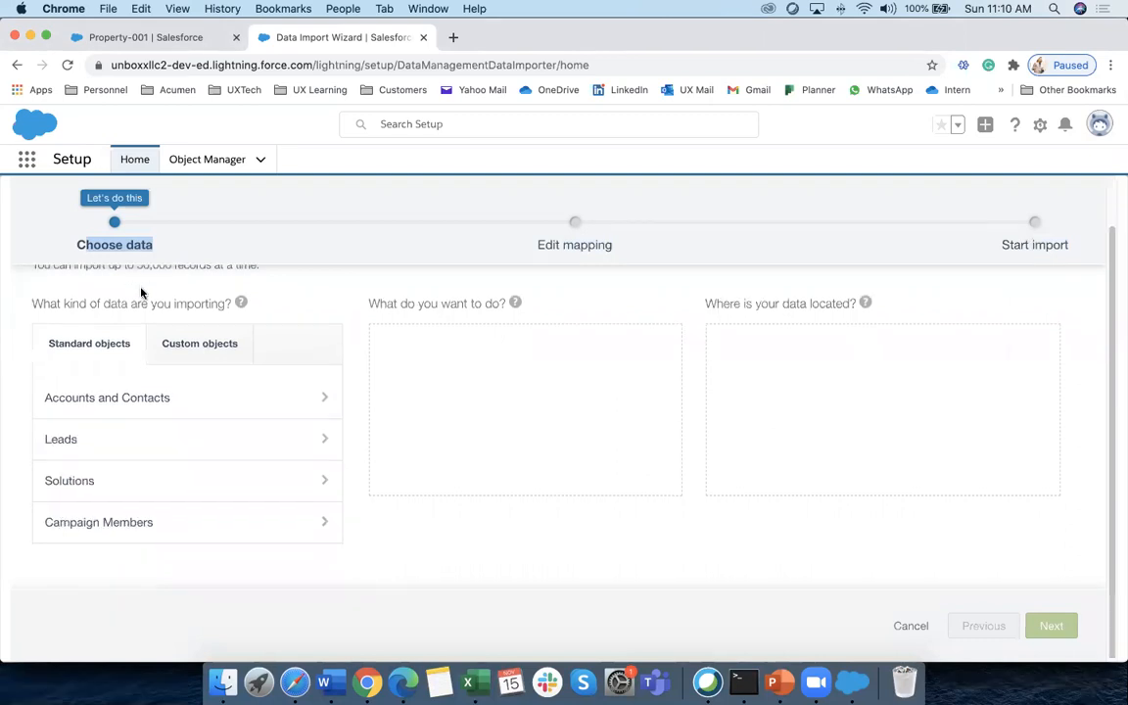
# Compare the Custom and Standard objects lists, then pick Unboxx Properties from Custom objects
pyautogui.click(179, 357)
pyautogui.click(88, 403)
pyautogui.click(191, 403)
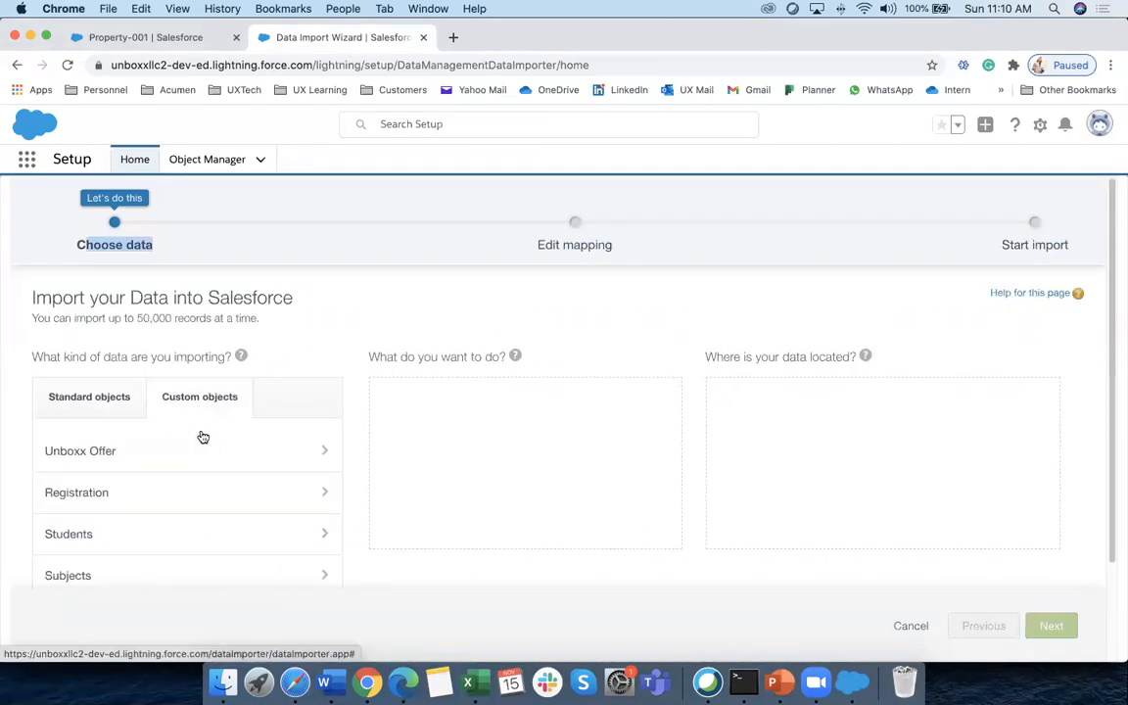
pyautogui.scroll(-3, 203, 437)
pyautogui.click(122, 539)
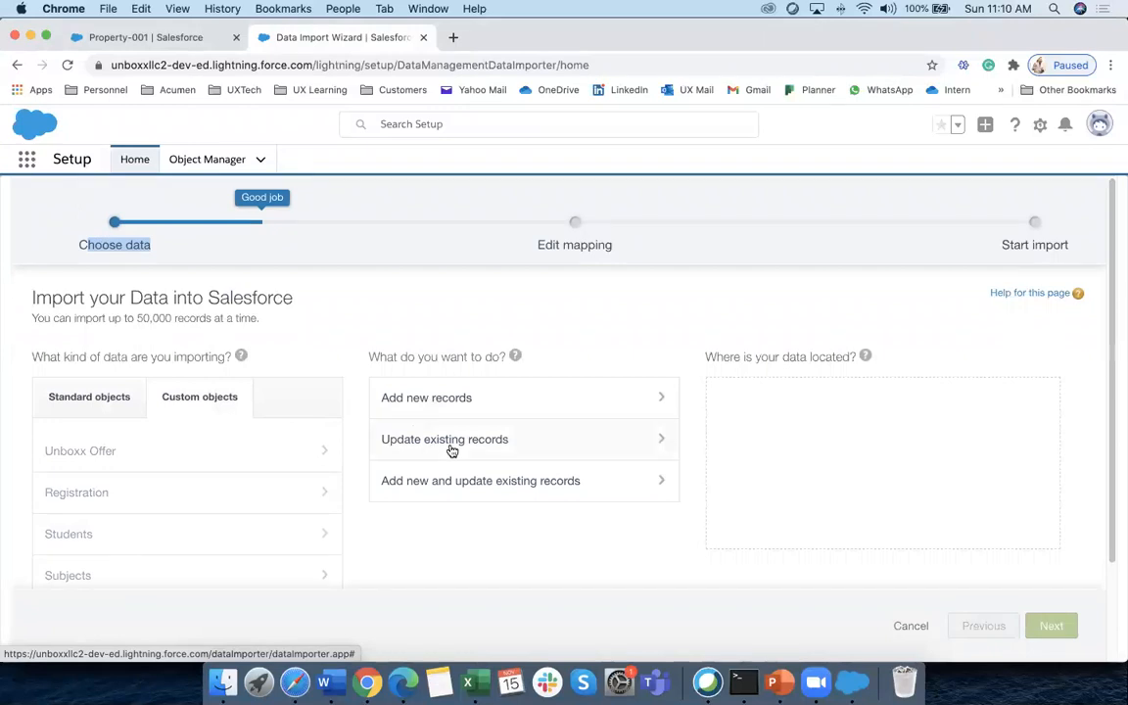
pyautogui.scroll(-1, 452, 449)
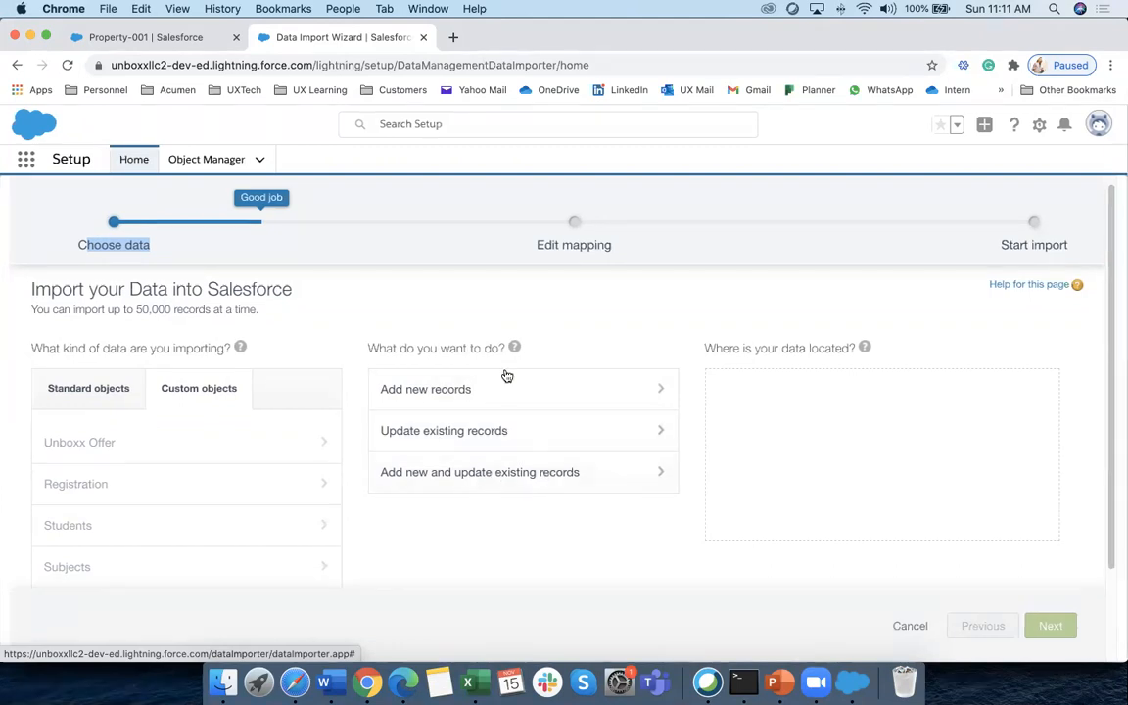
# Choose Add new records, leaving Match by and the record-owner field at None
pyautogui.click(415, 391)
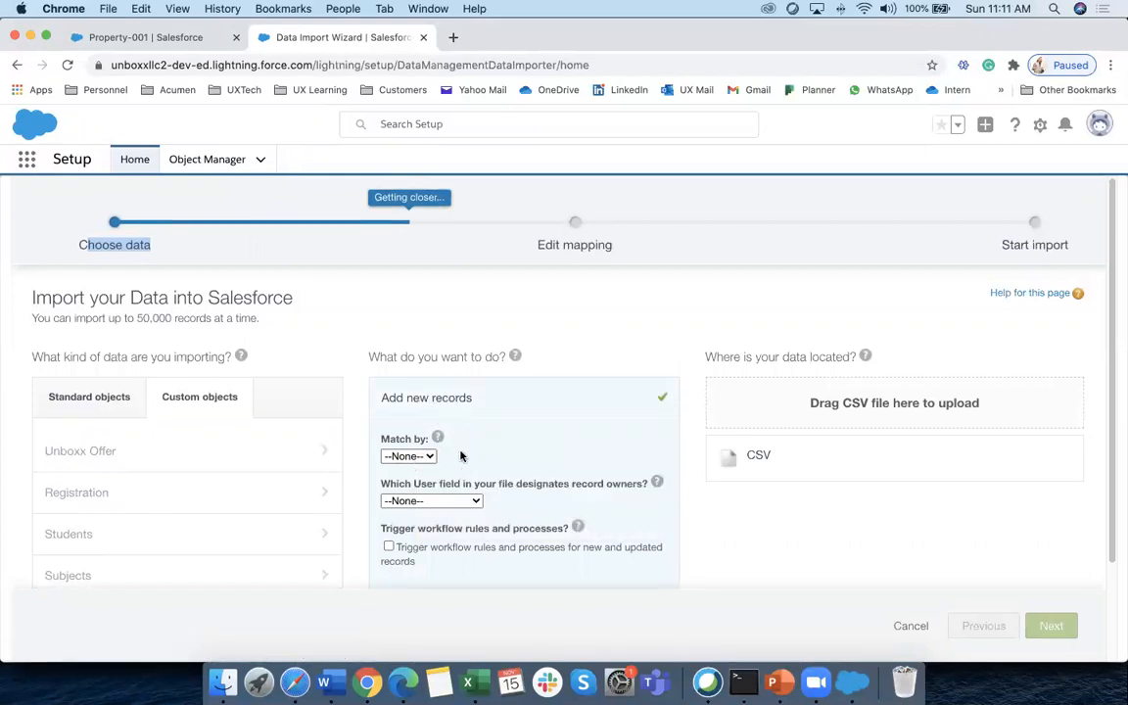
pyautogui.doubleClick(389, 442)
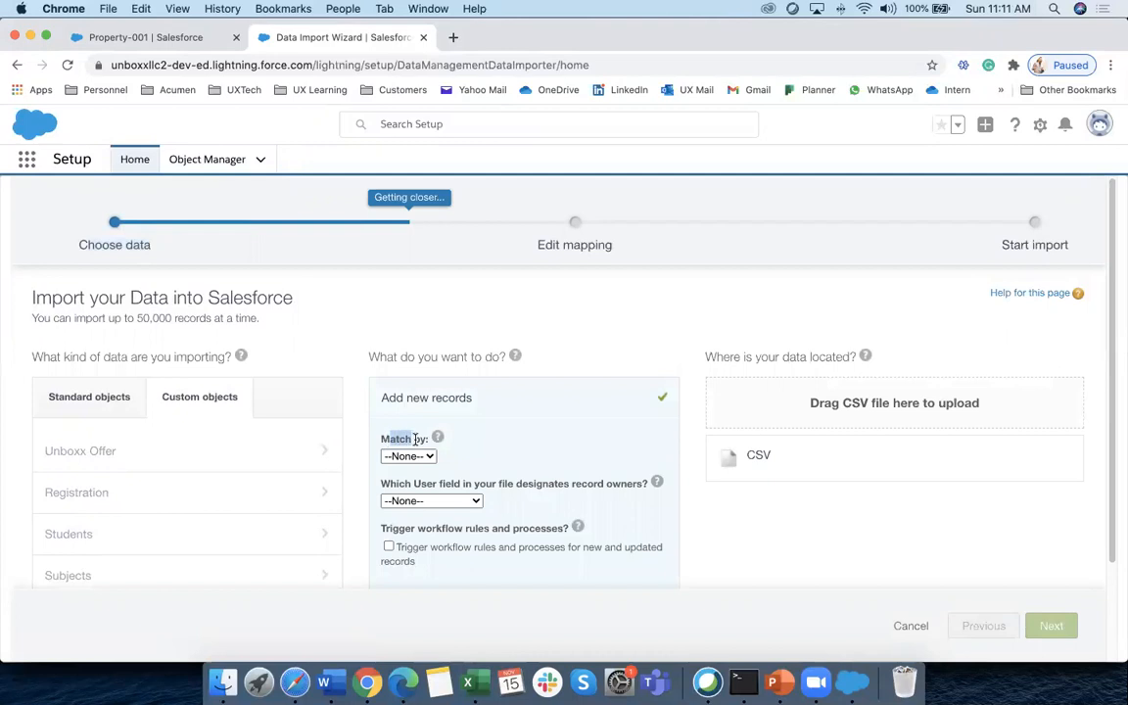
pyautogui.moveTo(441, 445)
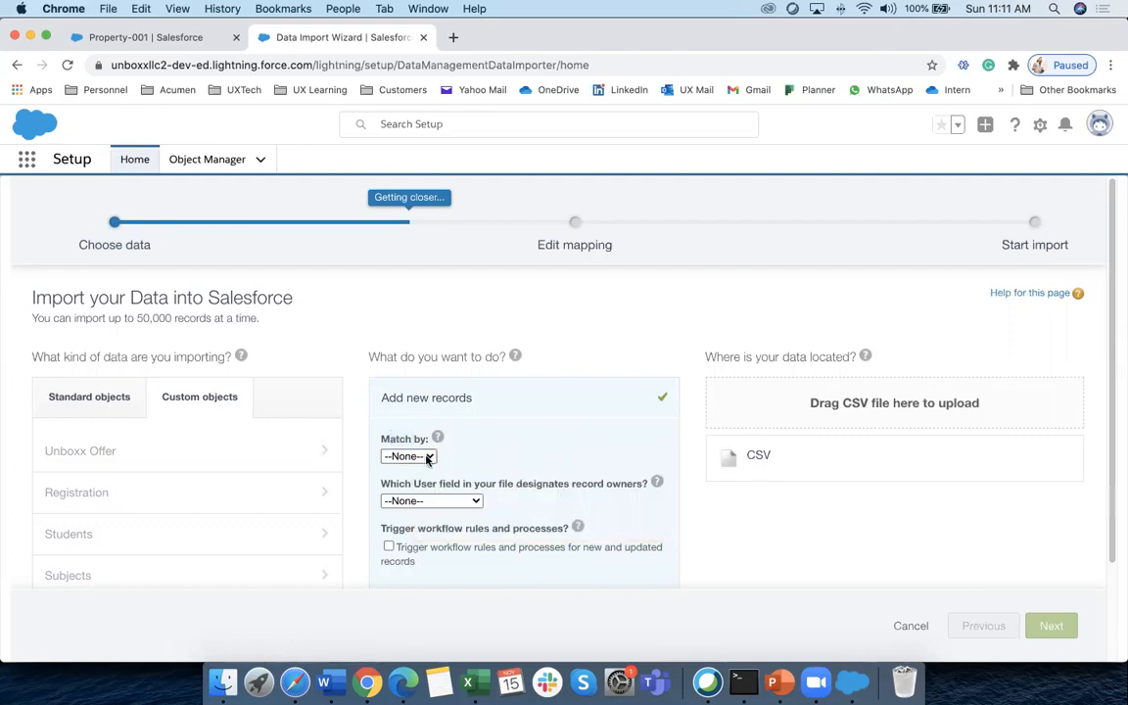
pyautogui.click(409, 456)
pyautogui.click(488, 449)
pyautogui.moveTo(394, 484); pyautogui.dragTo(644, 484)
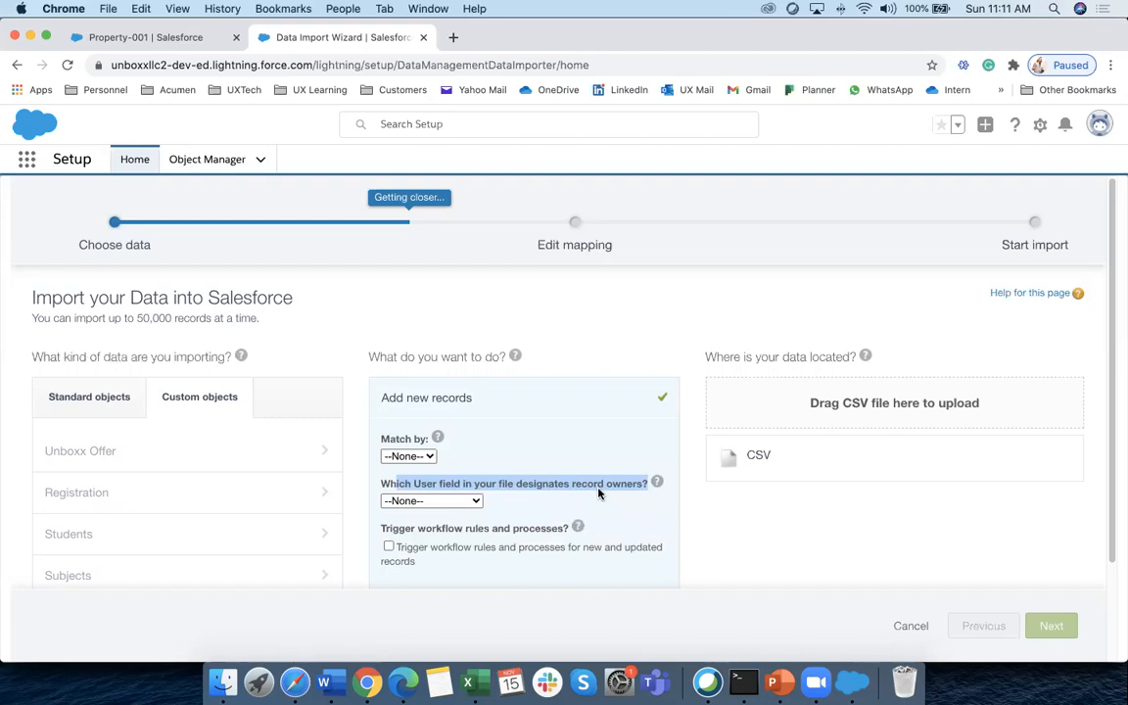
pyautogui.click(478, 500)
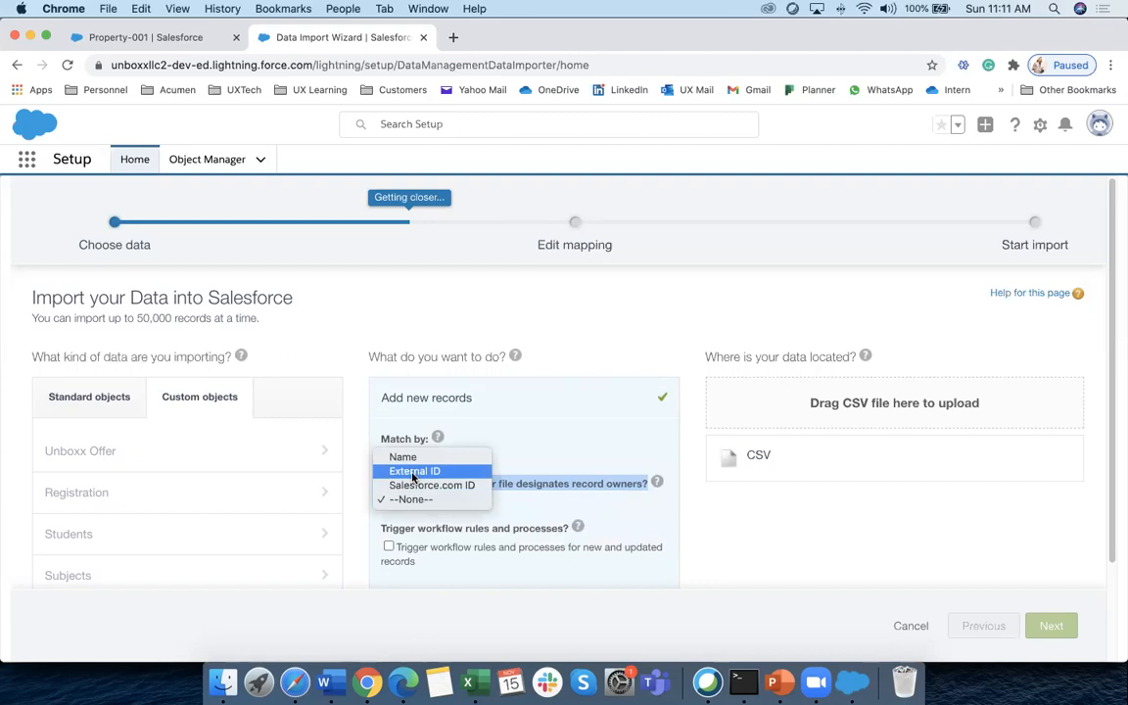
pyautogui.click(552, 505)
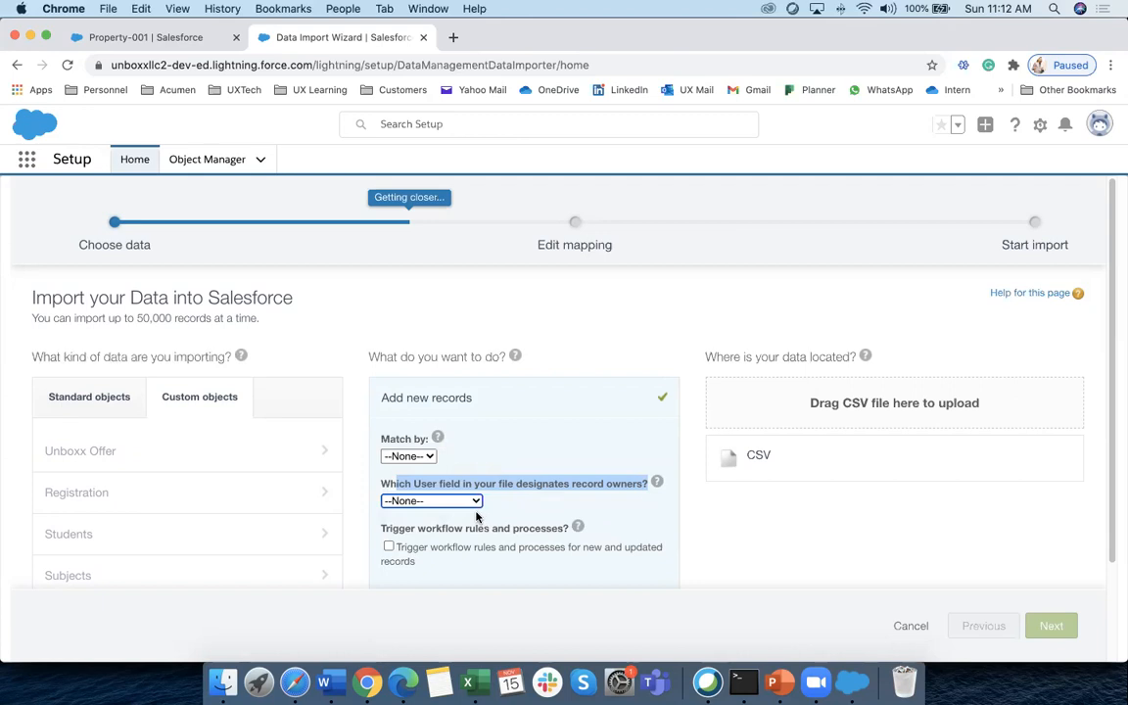
pyautogui.click(506, 508)
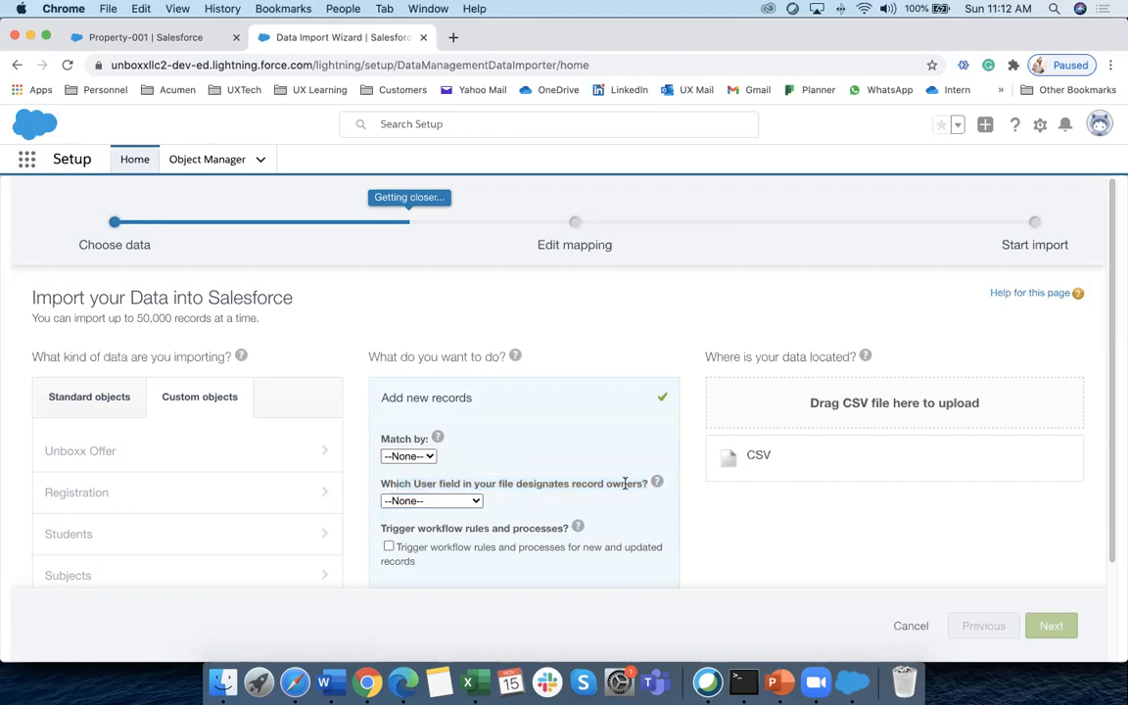
pyautogui.moveTo(657, 482)
# Show the trigger workflow rules option, switching it on and back off
pyautogui.scroll(-1, 657, 486)
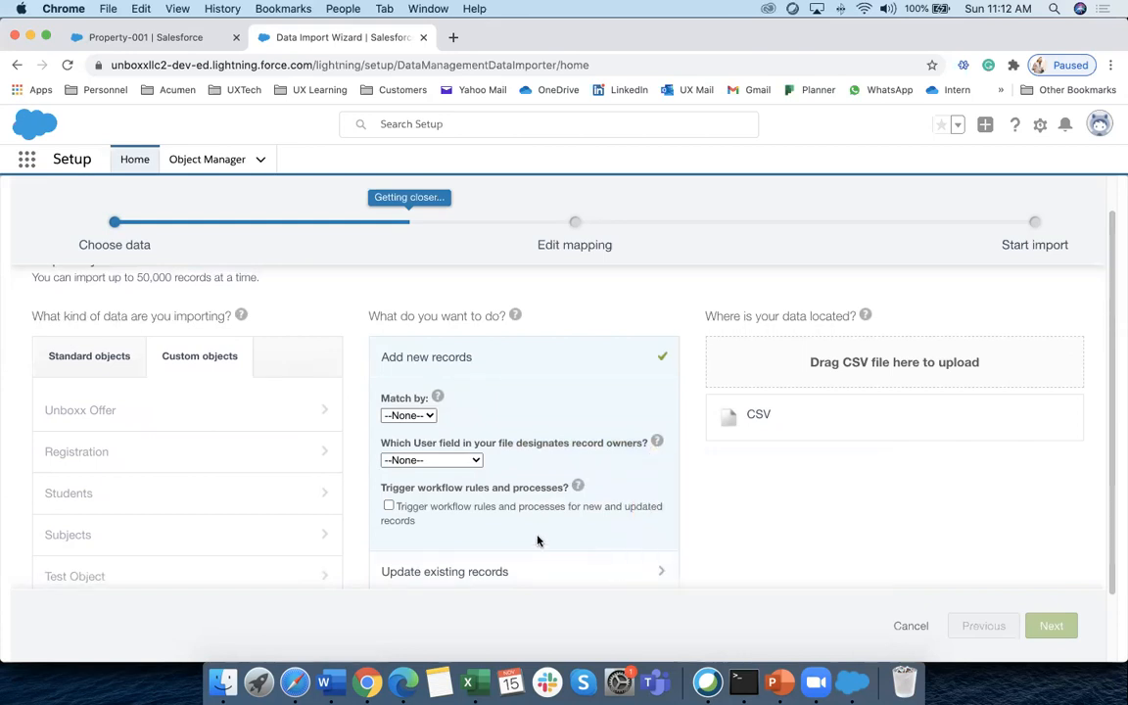
pyautogui.scroll(1, 471, 537)
pyautogui.scroll(-1, 448, 548)
pyautogui.moveTo(407, 495); pyautogui.dragTo(478, 515)
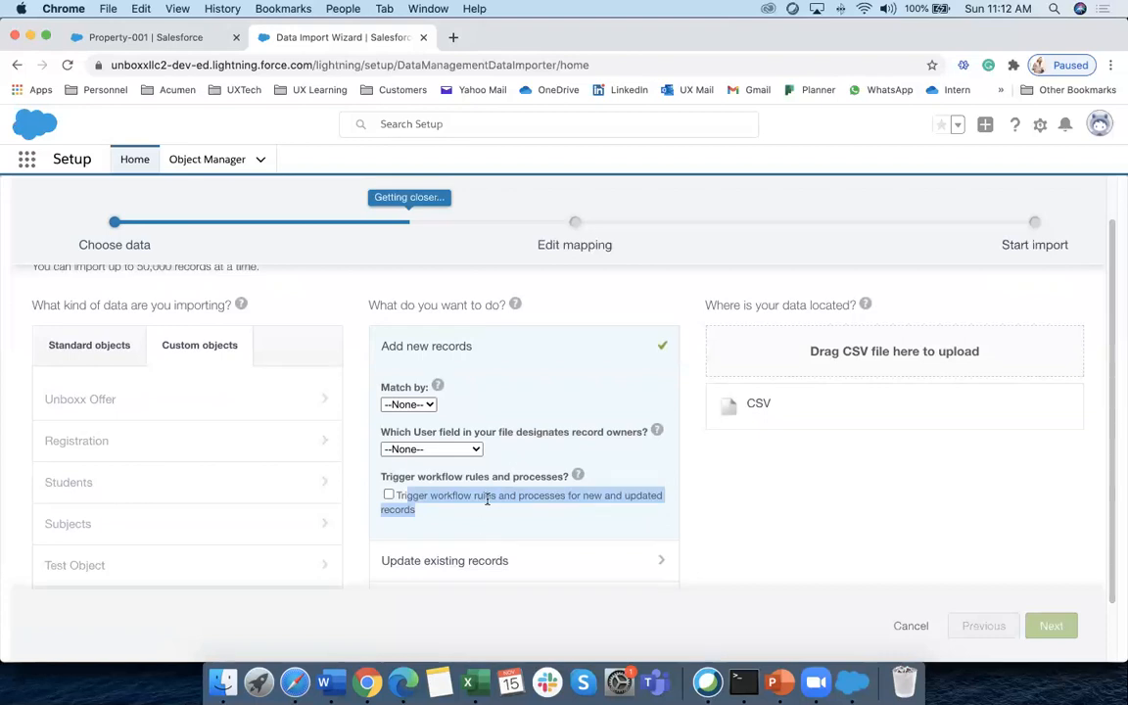
pyautogui.click(388, 496)
pyautogui.click(388, 497)
pyautogui.scroll(-3, 529, 519)
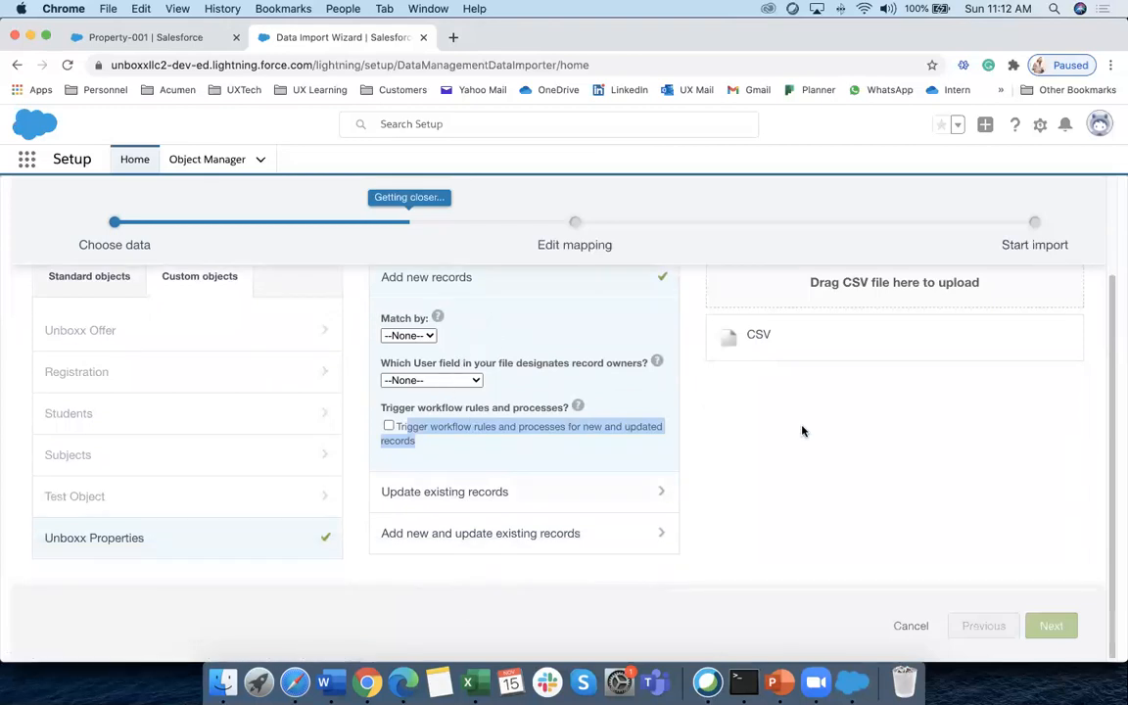
pyautogui.scroll(3, 784, 430)
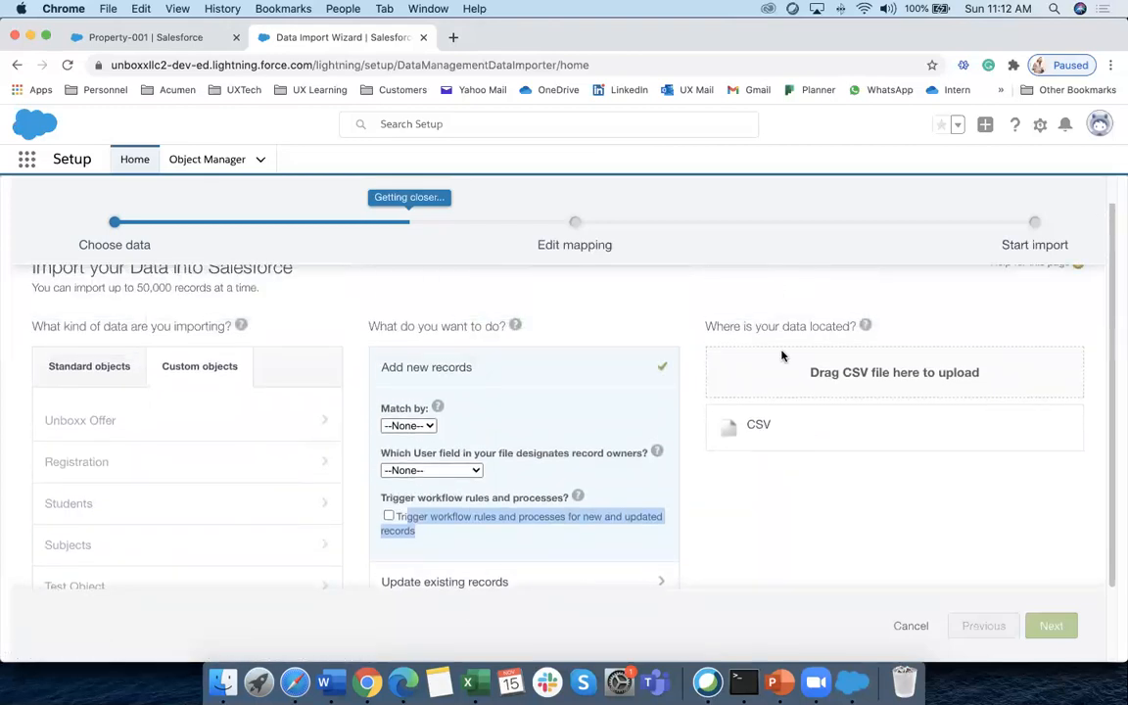
# Attach Addnewrecord.csv from the Data Managment folder as the CSV data source
pyautogui.click(808, 443)
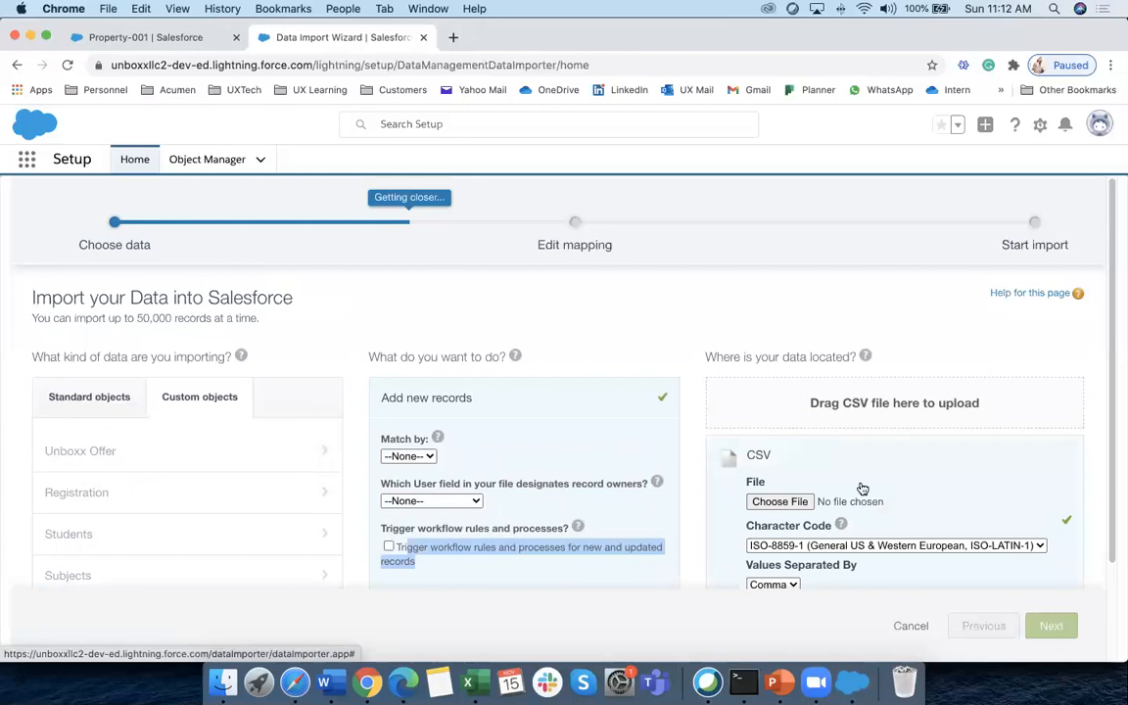
pyautogui.scroll(-1, 868, 479)
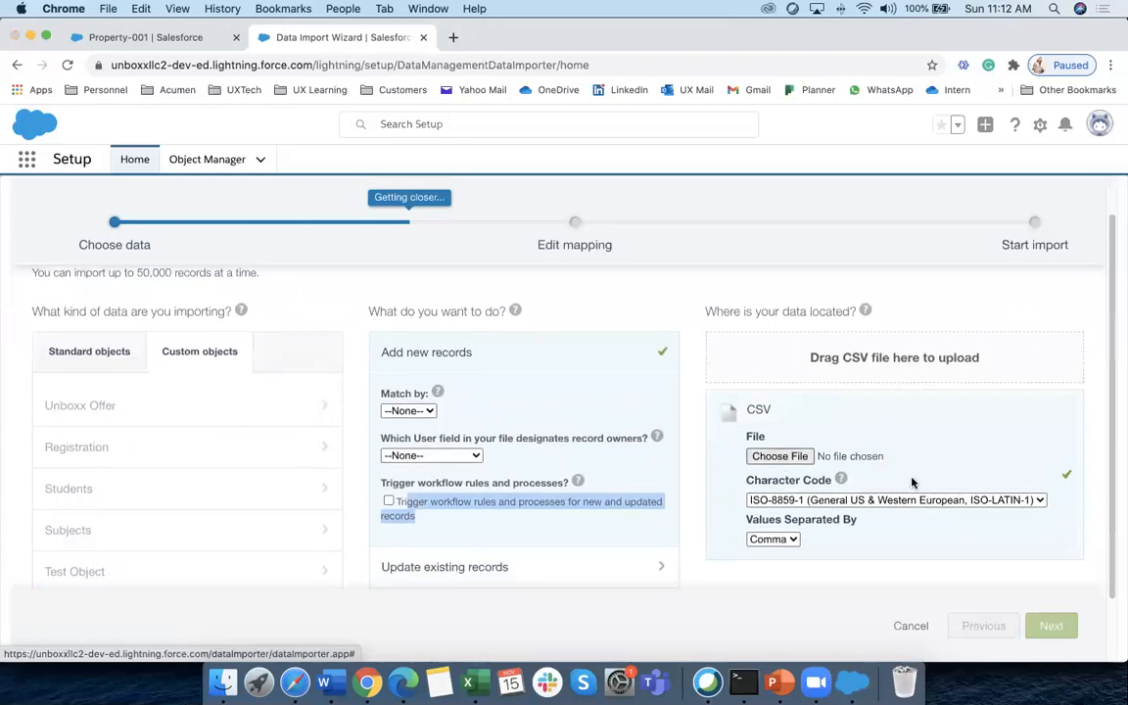
pyautogui.click(779, 457)
pyautogui.click(632, 117)
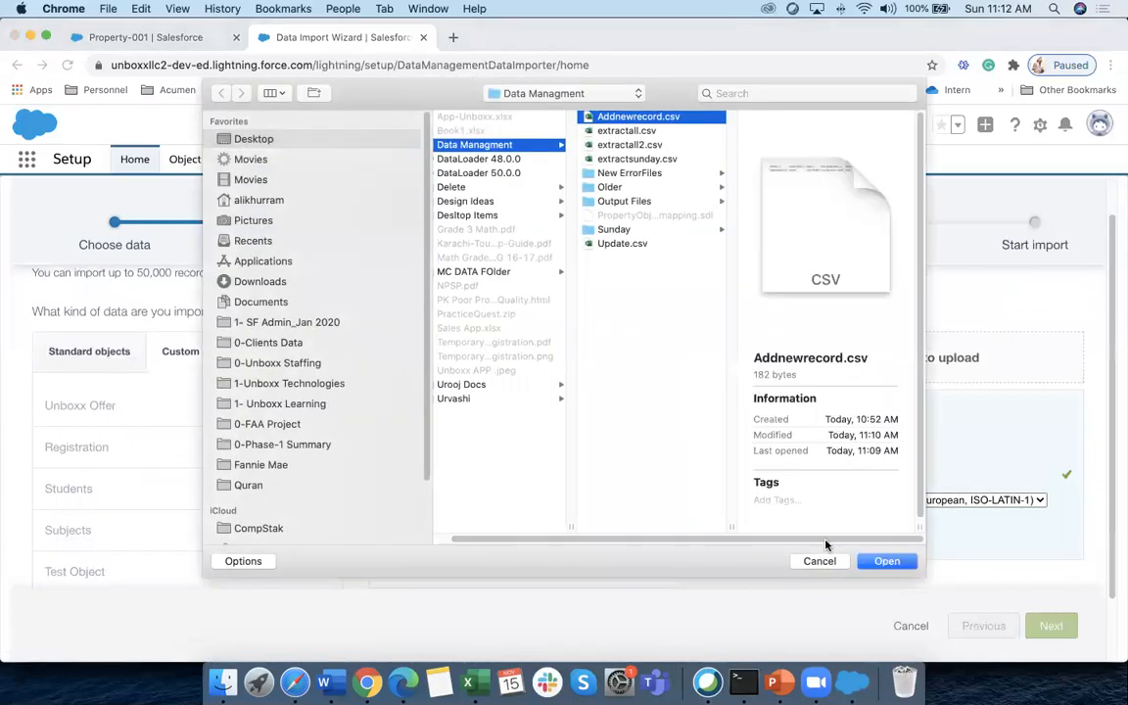
pyautogui.click(886, 561)
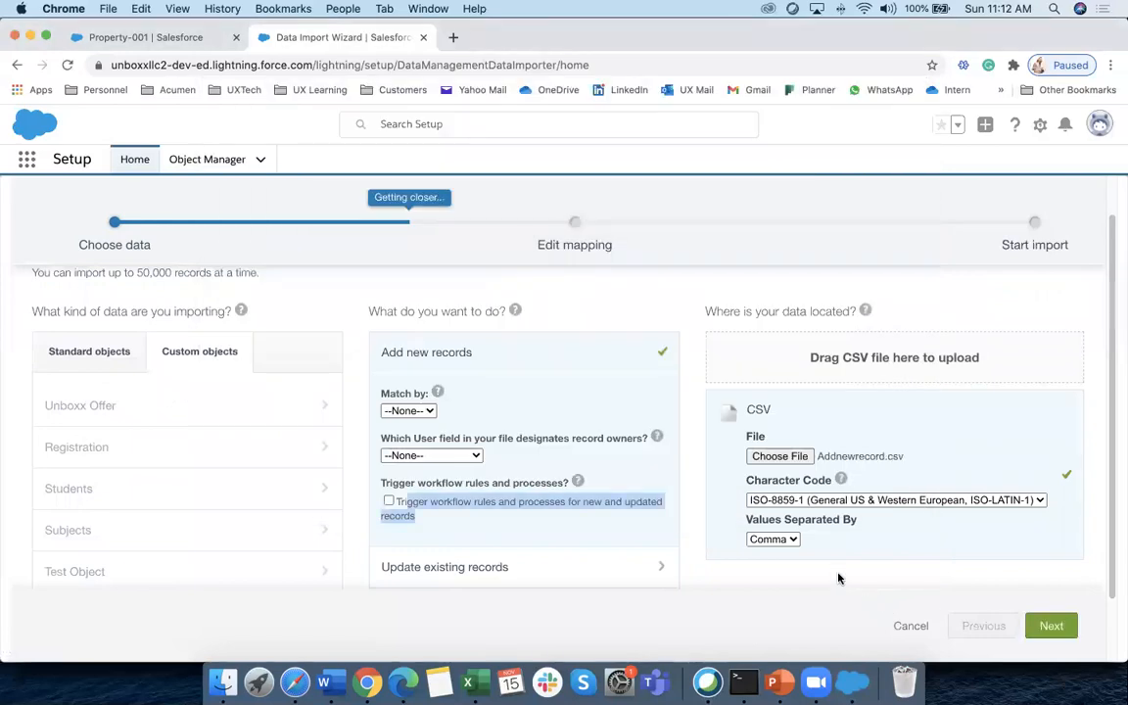
pyautogui.click(1044, 625)
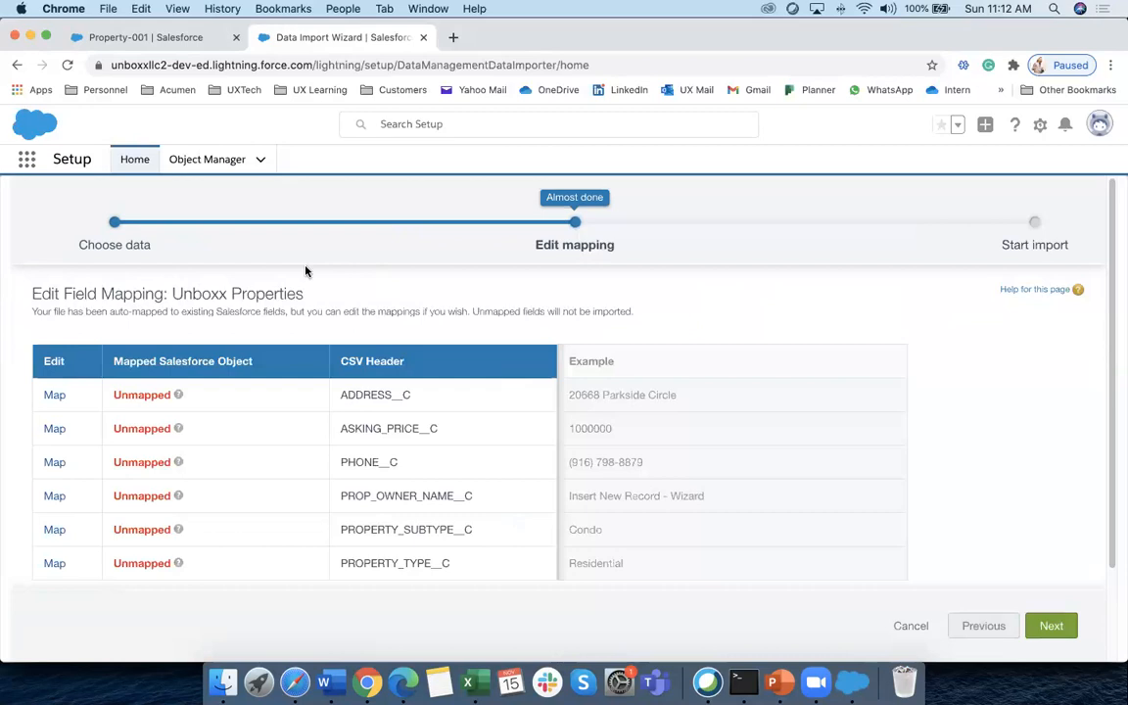
pyautogui.scroll(-2, 221, 360)
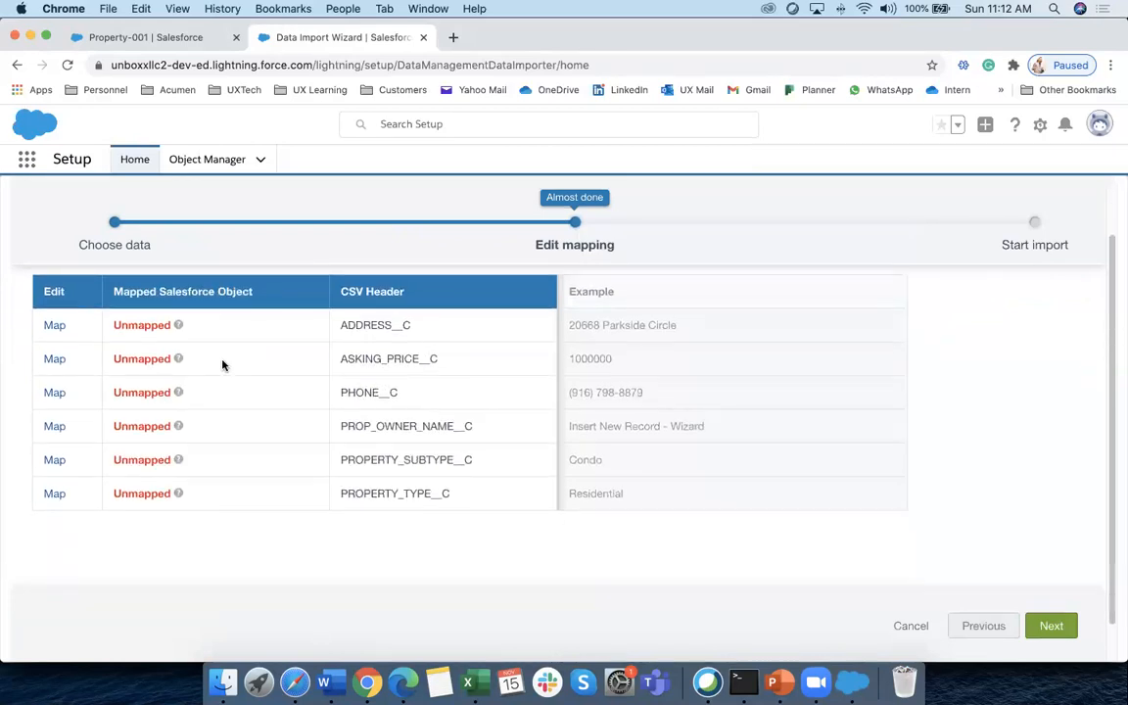
pyautogui.scroll(2, 224, 361)
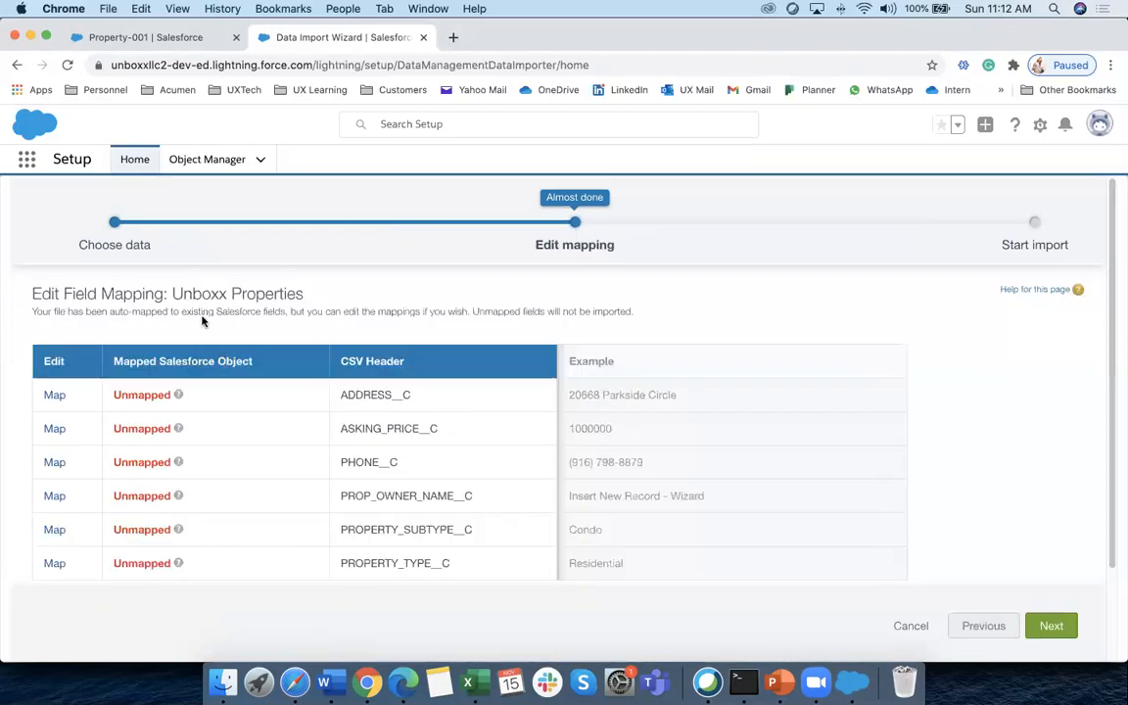
pyautogui.scroll(-2, 154, 334)
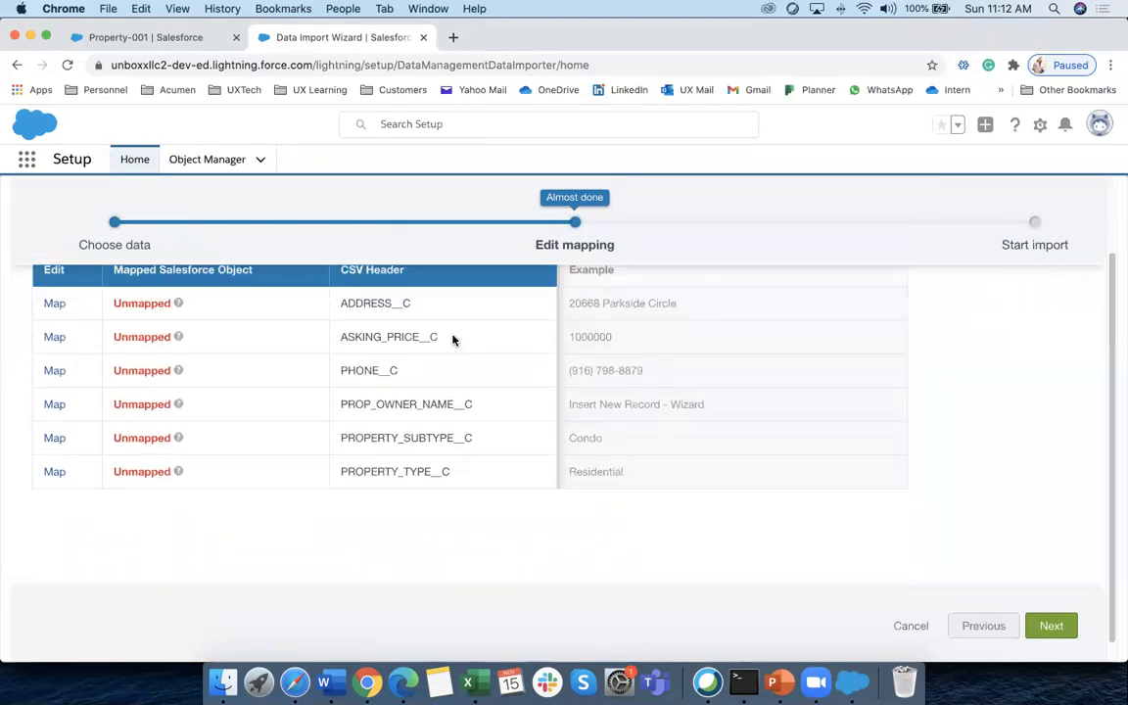
pyautogui.scroll(2, 285, 382)
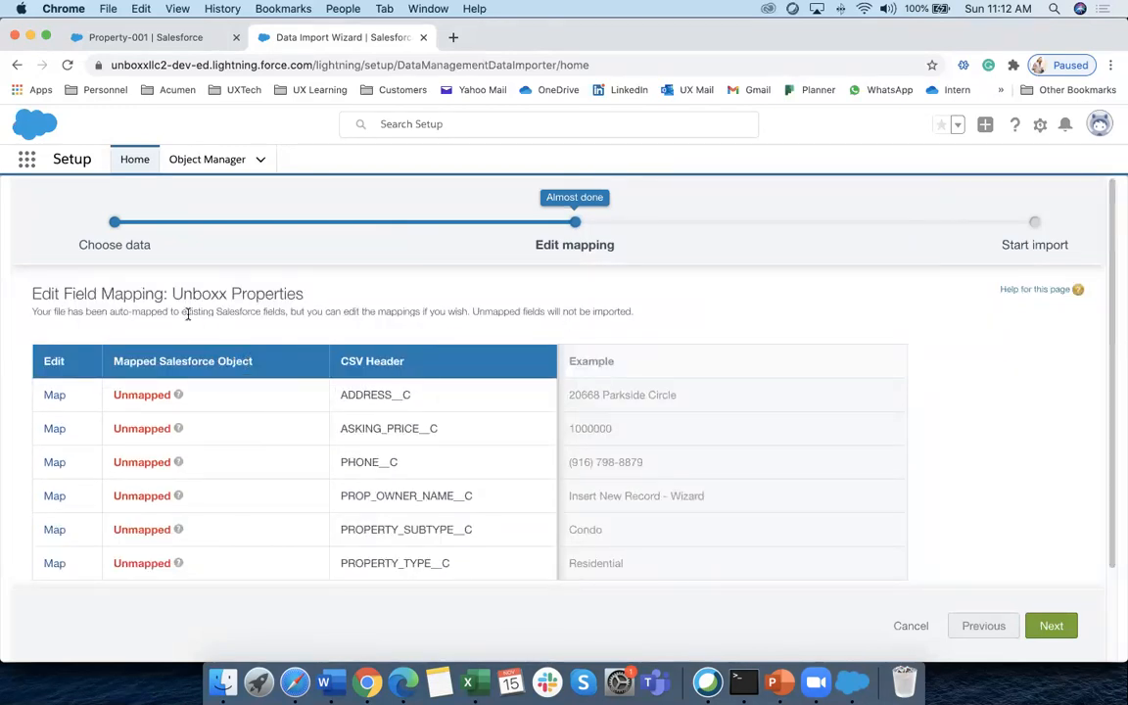
# Map ADDRESS__C, ASKING_PRICE__C and PHONE__C to Address, Asking Price and Phone #
pyautogui.click(55, 396)
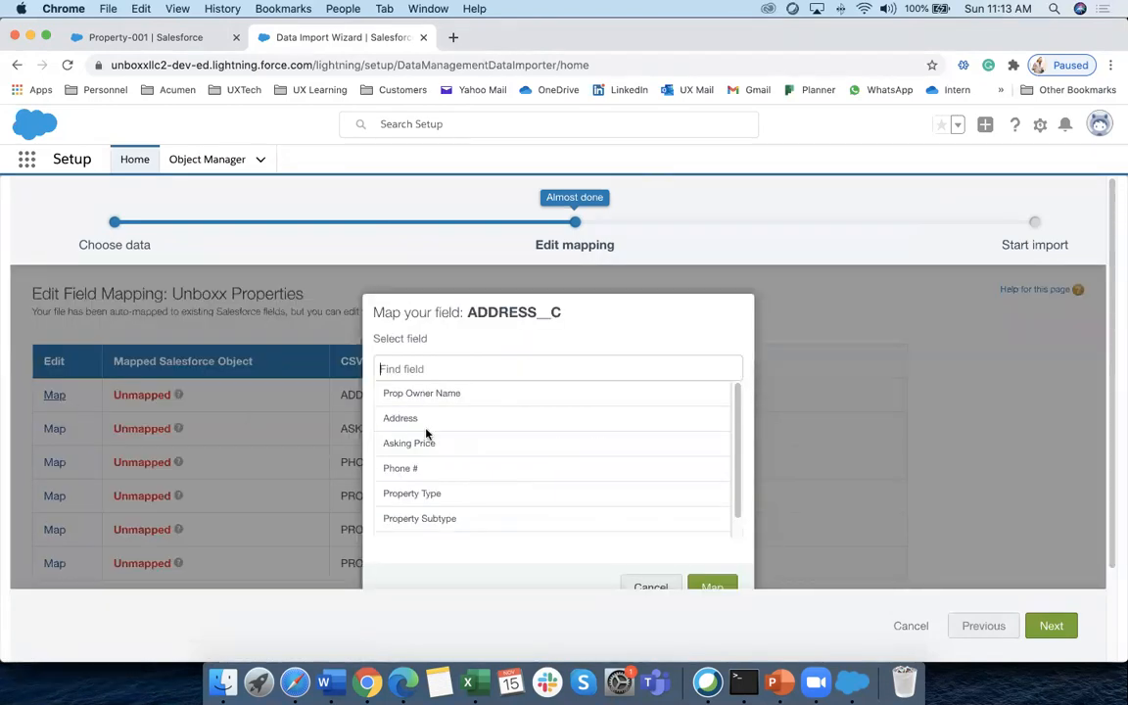
pyautogui.click(650, 587)
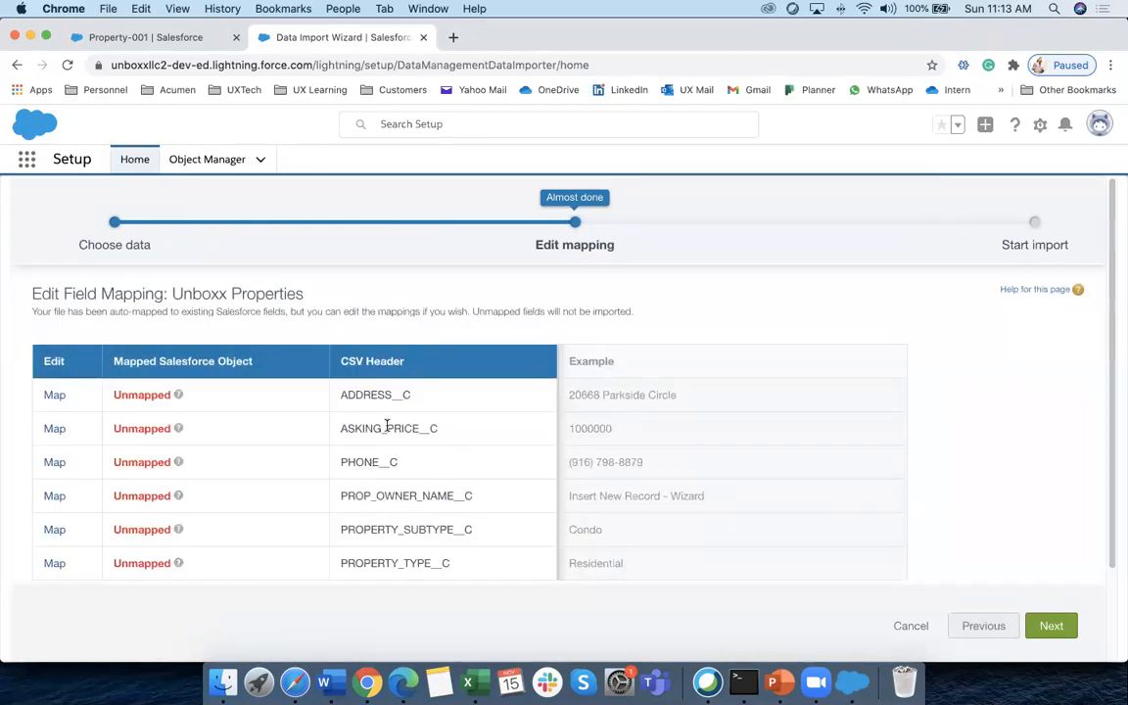
pyautogui.click(55, 395)
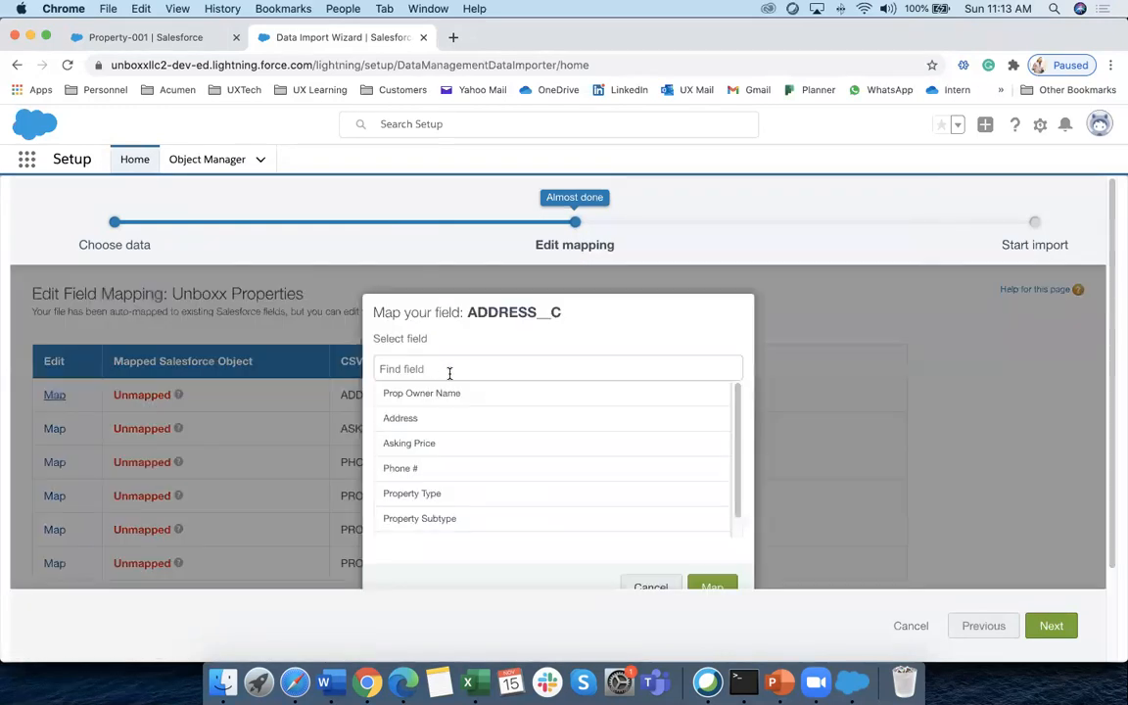
pyautogui.click(409, 420)
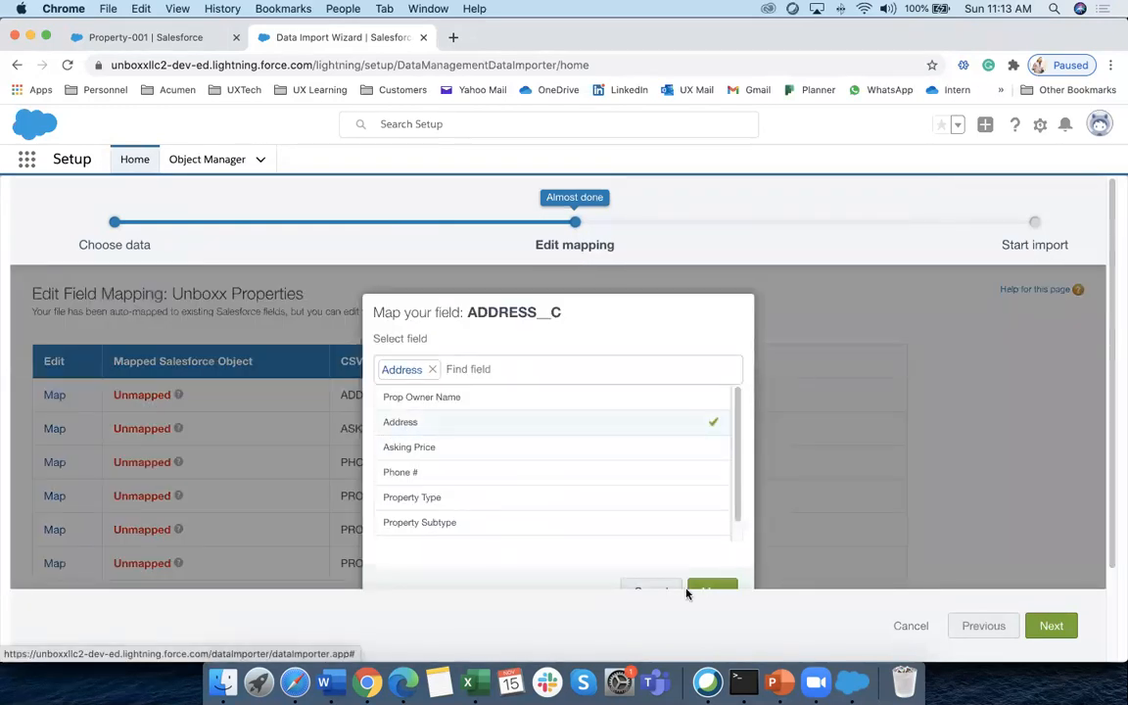
pyautogui.click(712, 587)
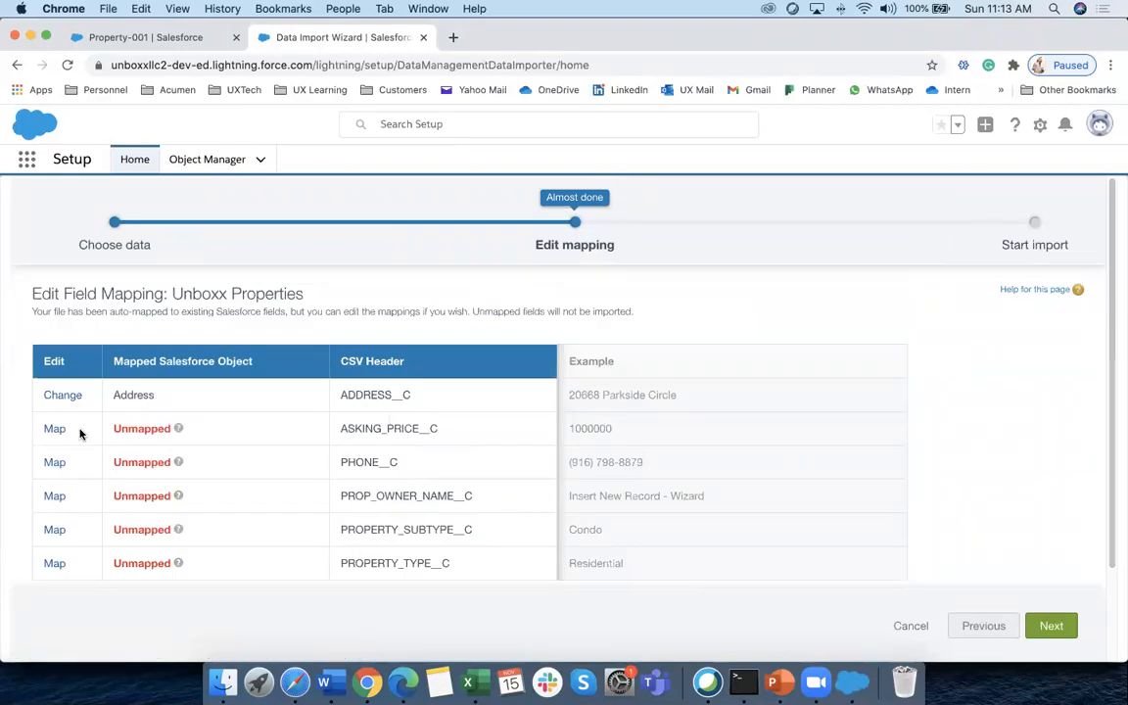
pyautogui.click(54, 428)
pyautogui.click(410, 444)
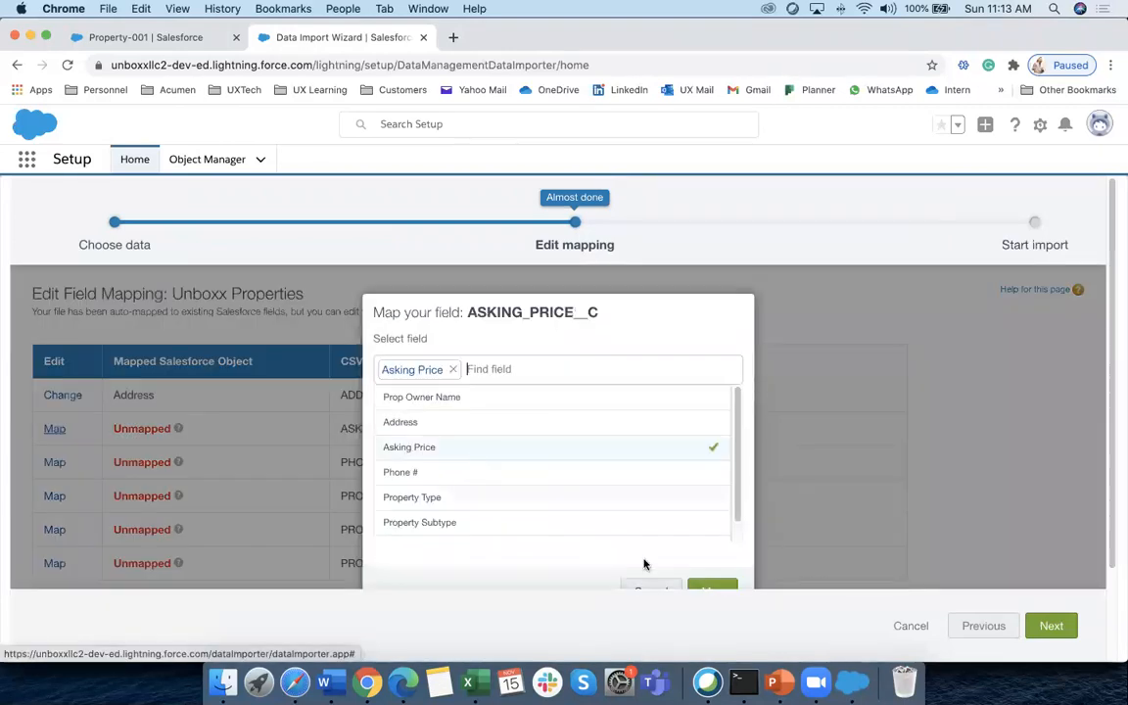
pyautogui.click(712, 586)
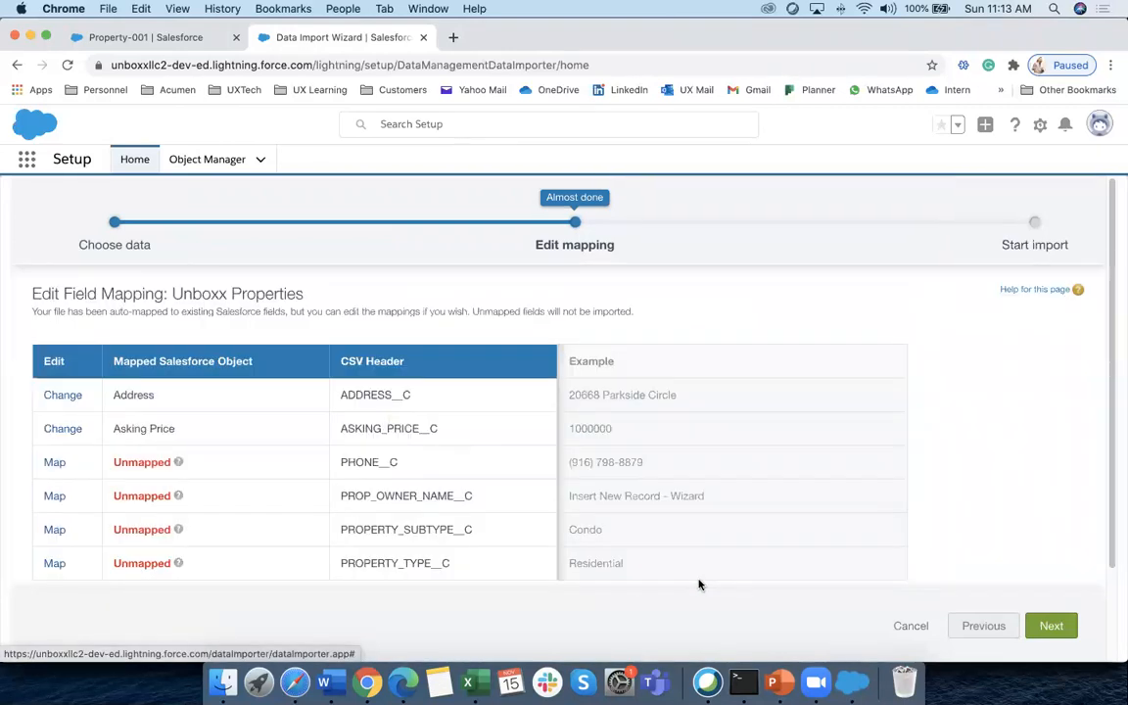
pyautogui.click(56, 462)
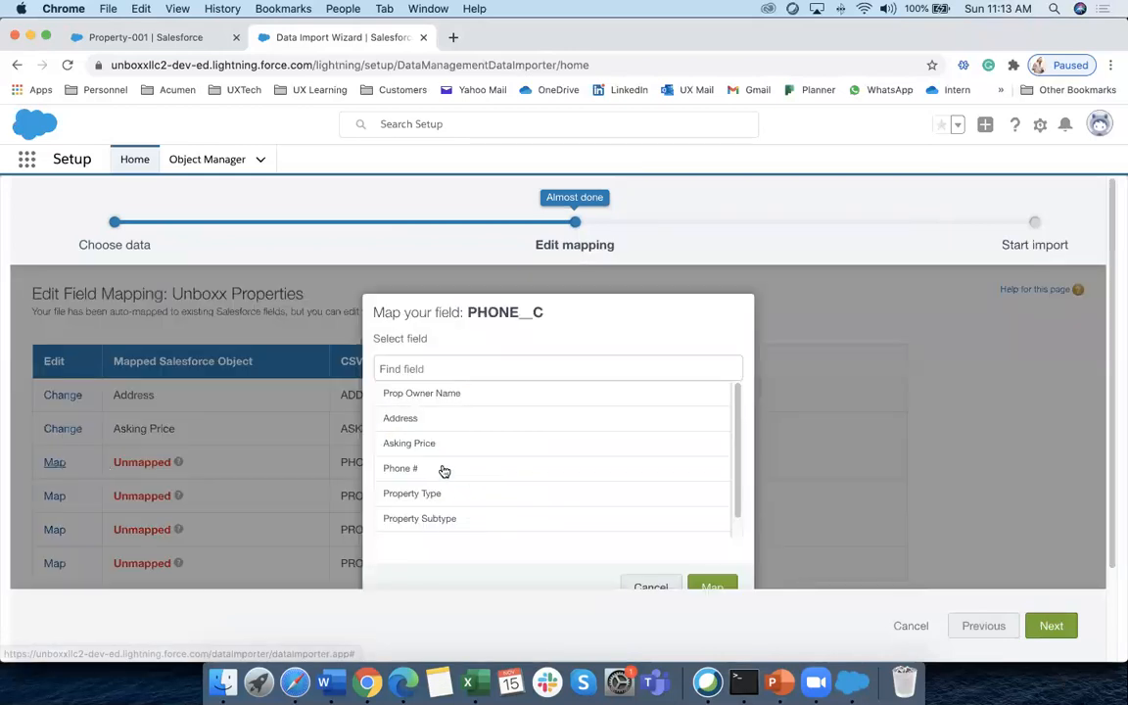
pyautogui.click(441, 472)
pyautogui.click(713, 584)
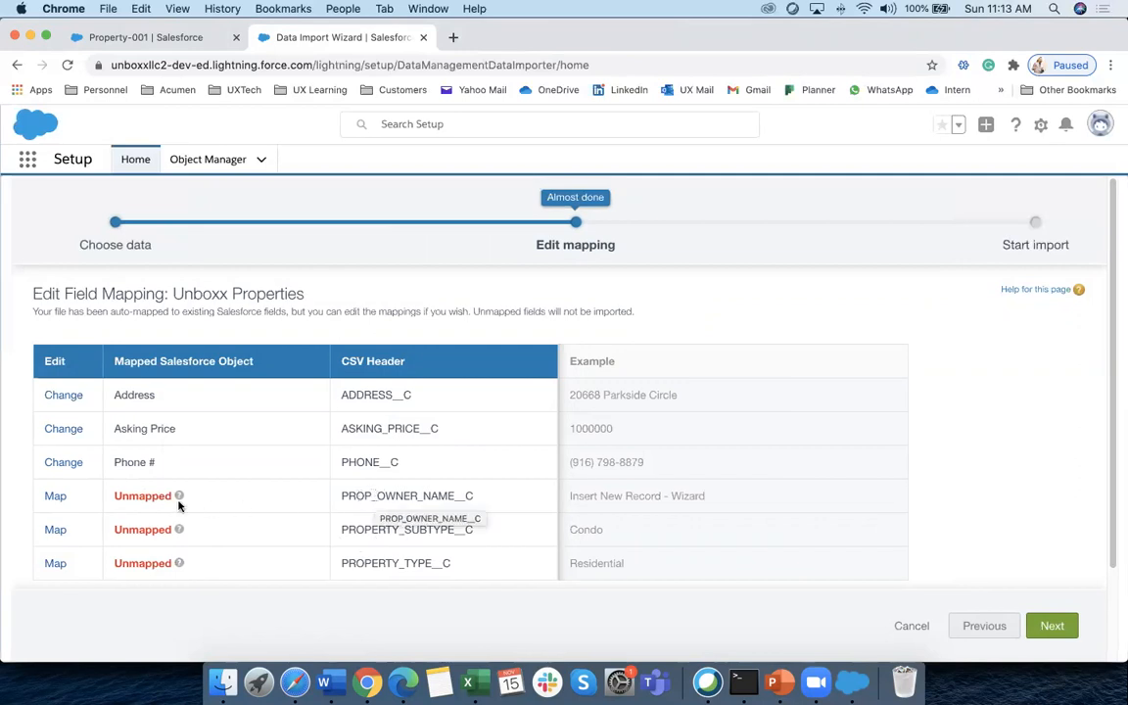
# Map the owner name, subtype and type columns to Prop Owner Name, Property Subtype and Property Type
pyautogui.click(56, 495)
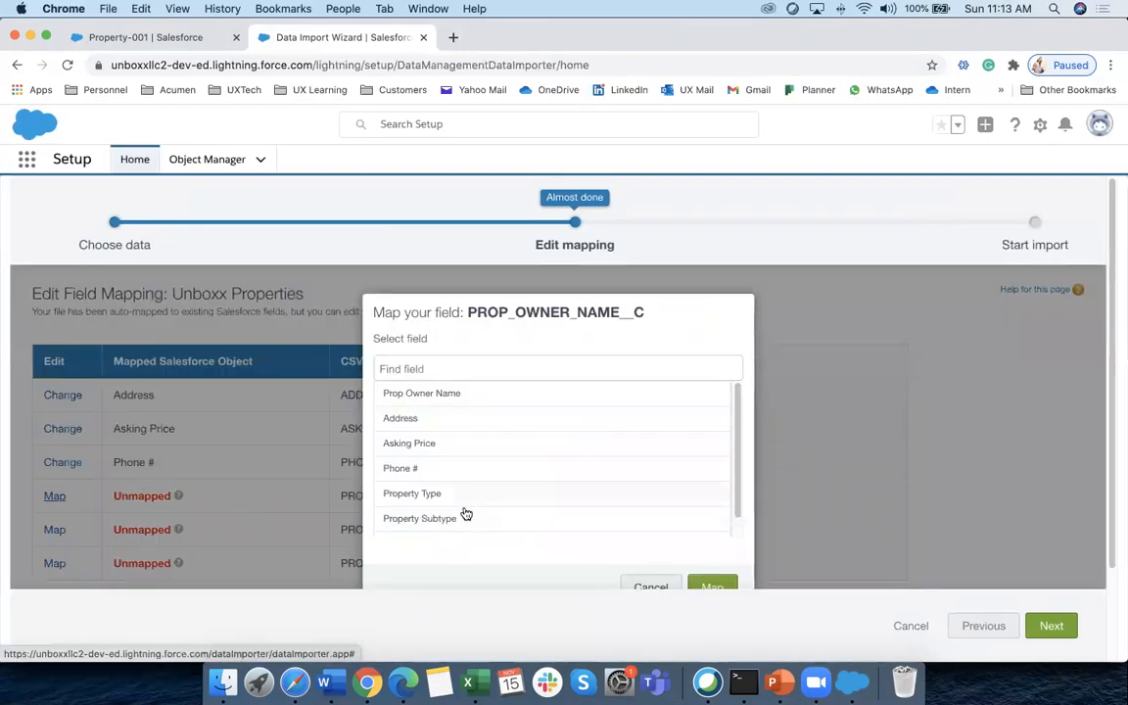
pyautogui.click(431, 395)
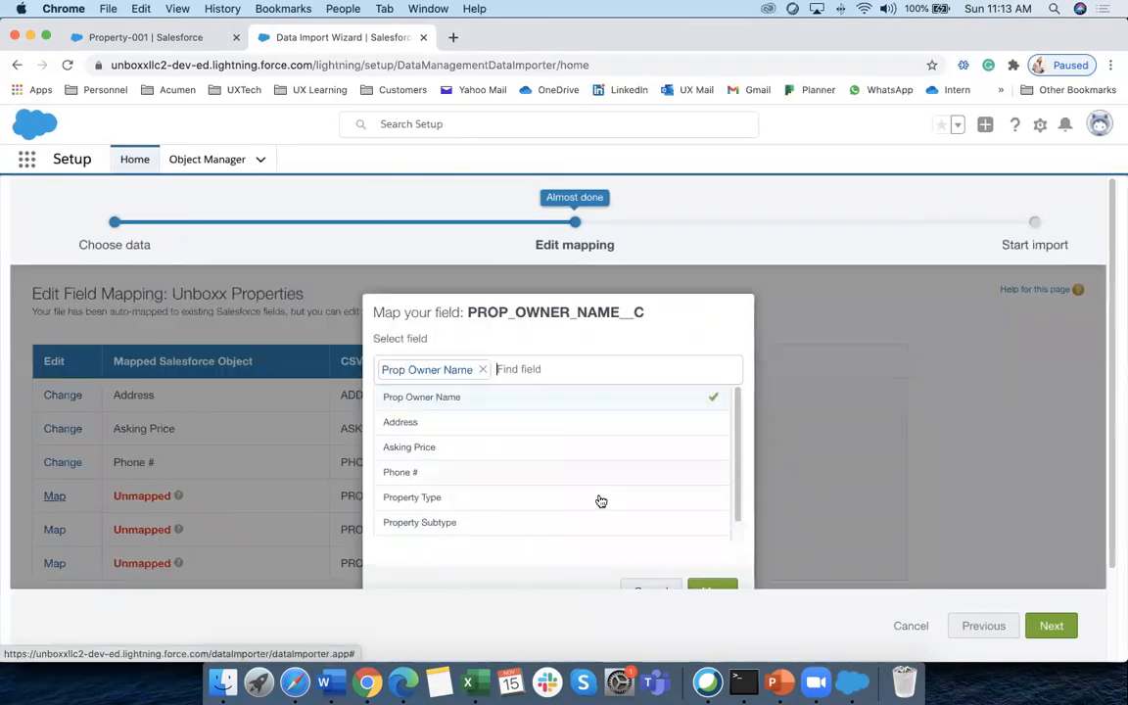
pyautogui.click(712, 586)
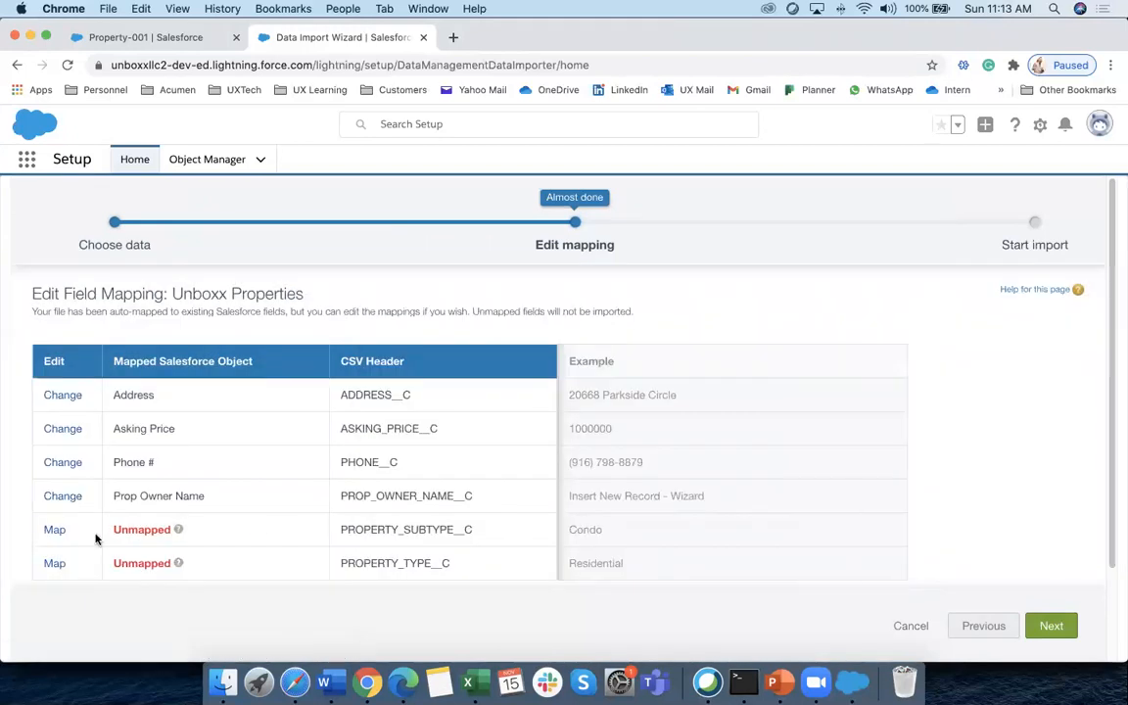
pyautogui.click(54, 530)
pyautogui.click(435, 519)
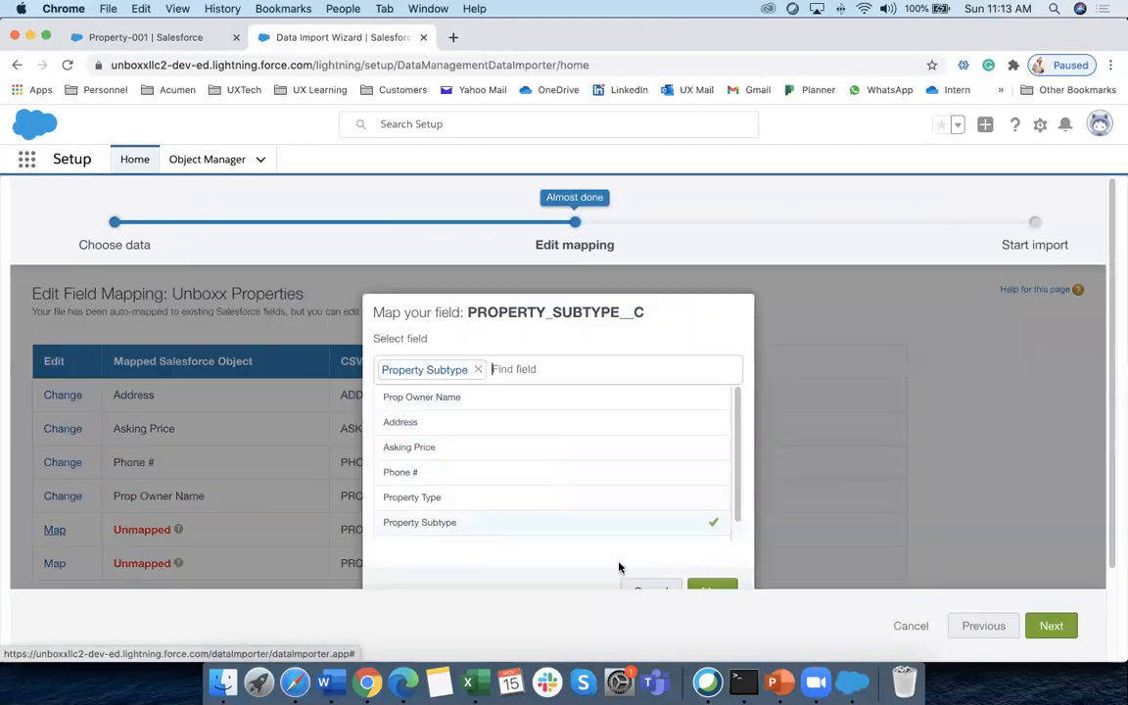
pyautogui.click(727, 591)
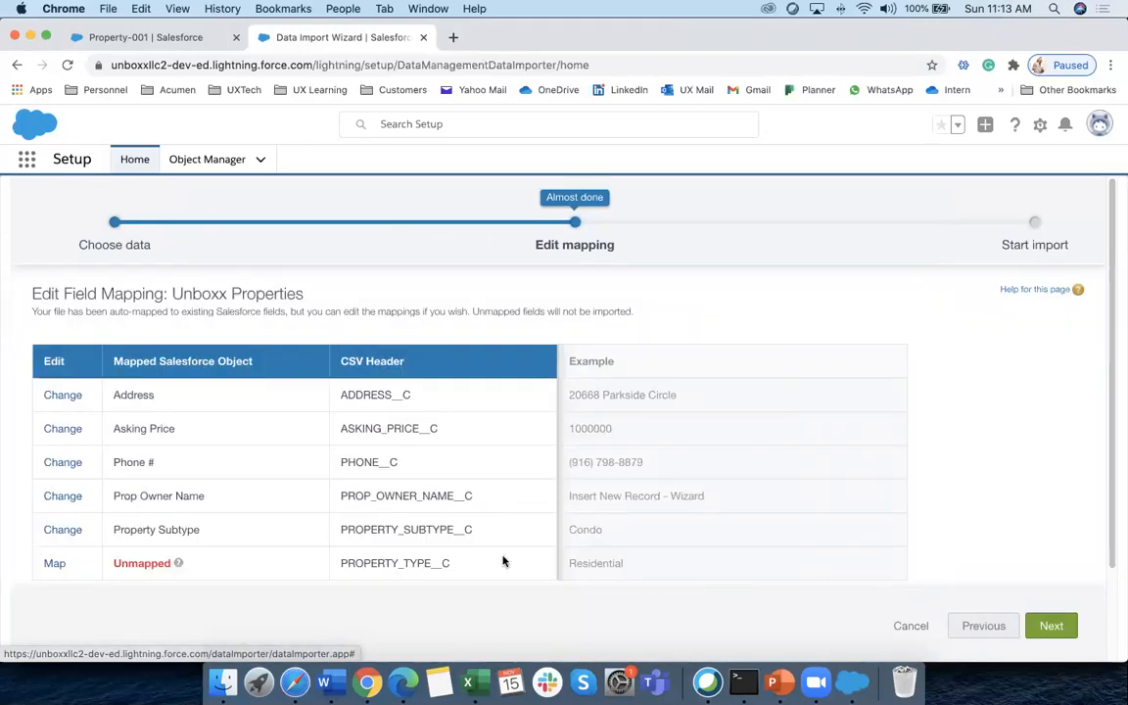
pyautogui.click(54, 565)
pyautogui.click(418, 493)
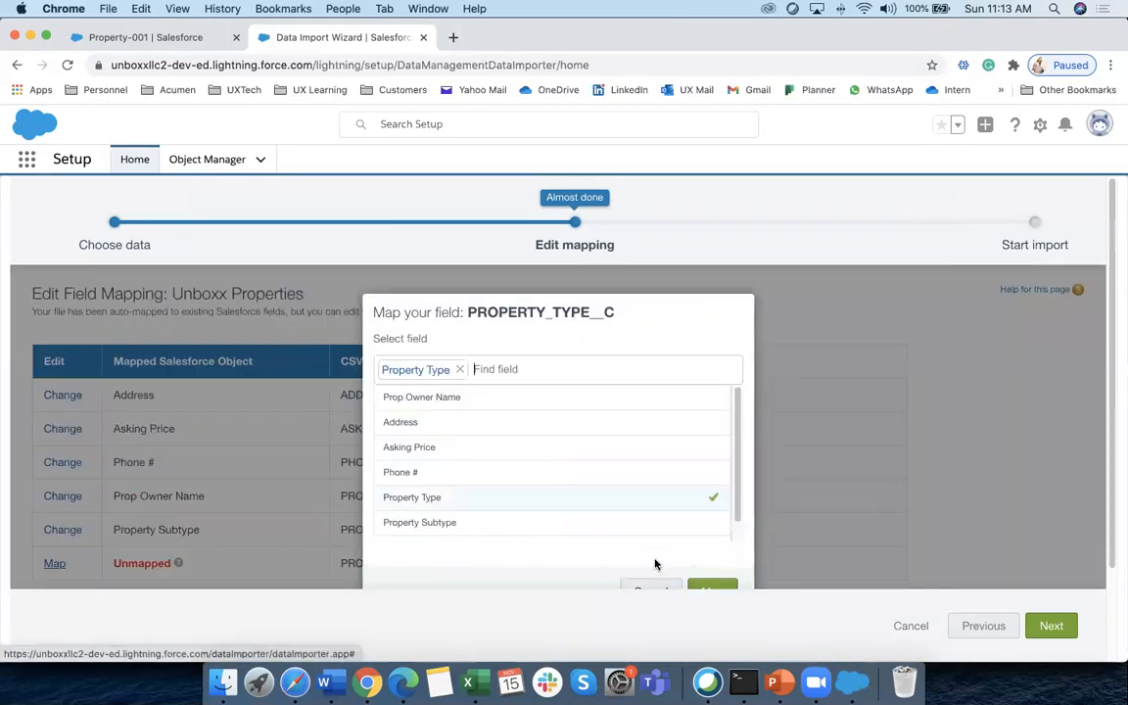
pyautogui.click(708, 588)
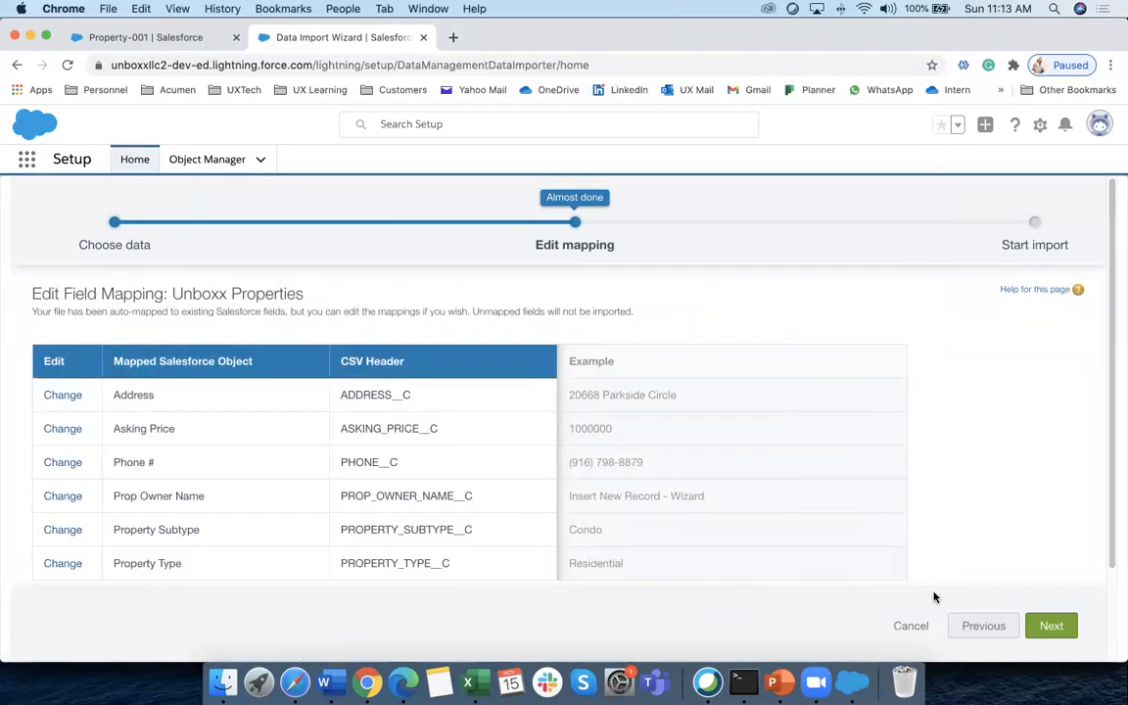
pyautogui.click(1050, 626)
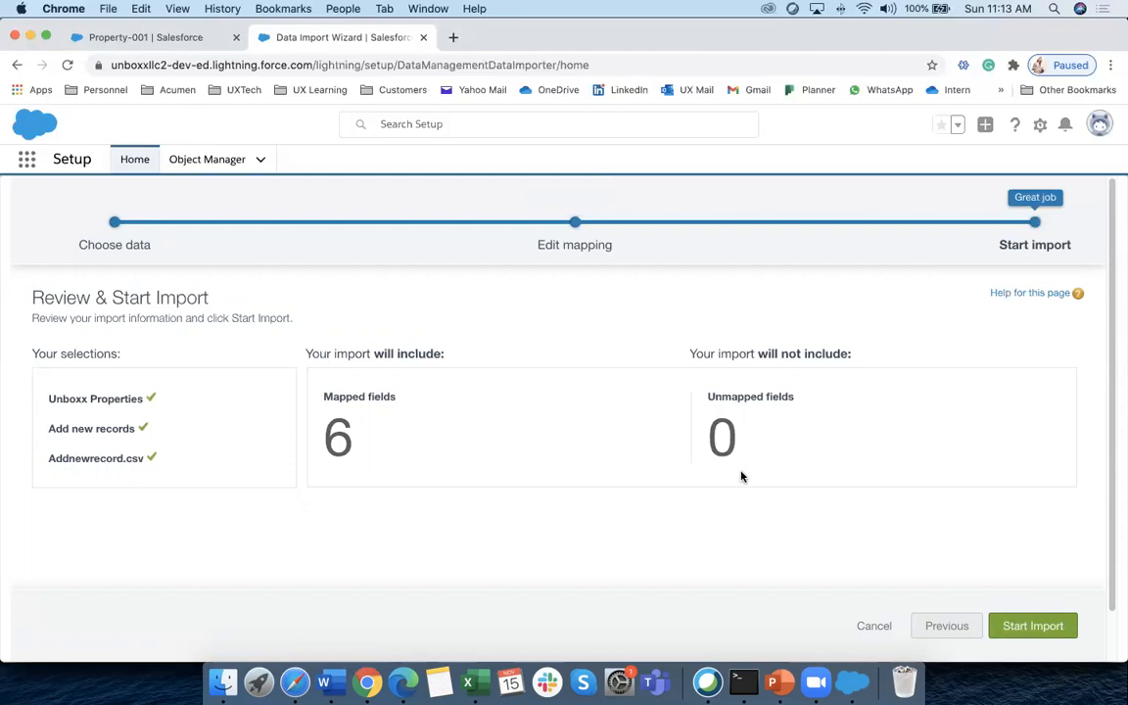
# Start the Addnewrecord.csv import and confirm the batch shows 1 record processed, 0 failed
pyautogui.click(1028, 624)
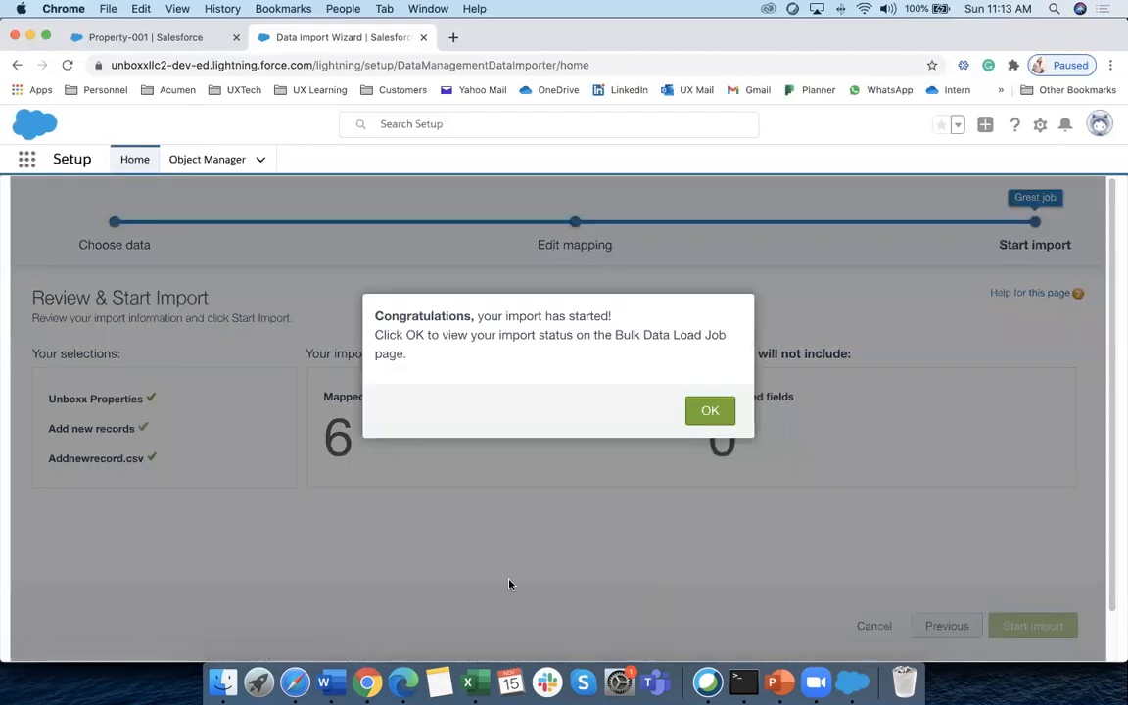
pyautogui.click(709, 415)
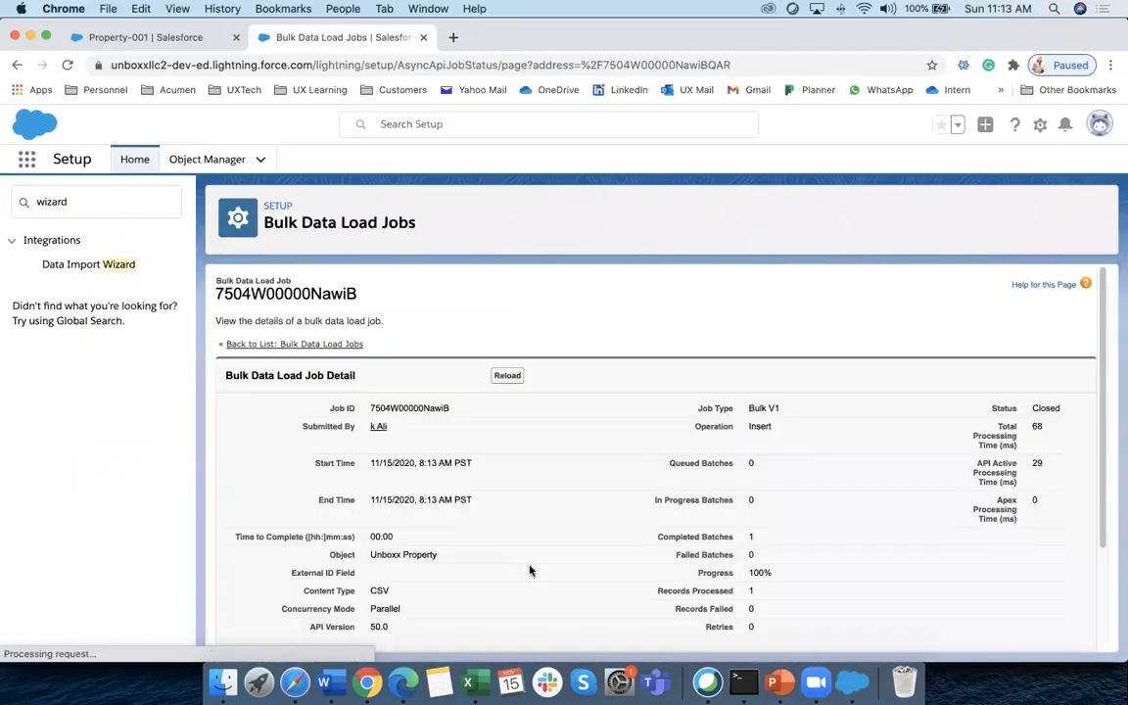
pyautogui.scroll(-5, 486, 555)
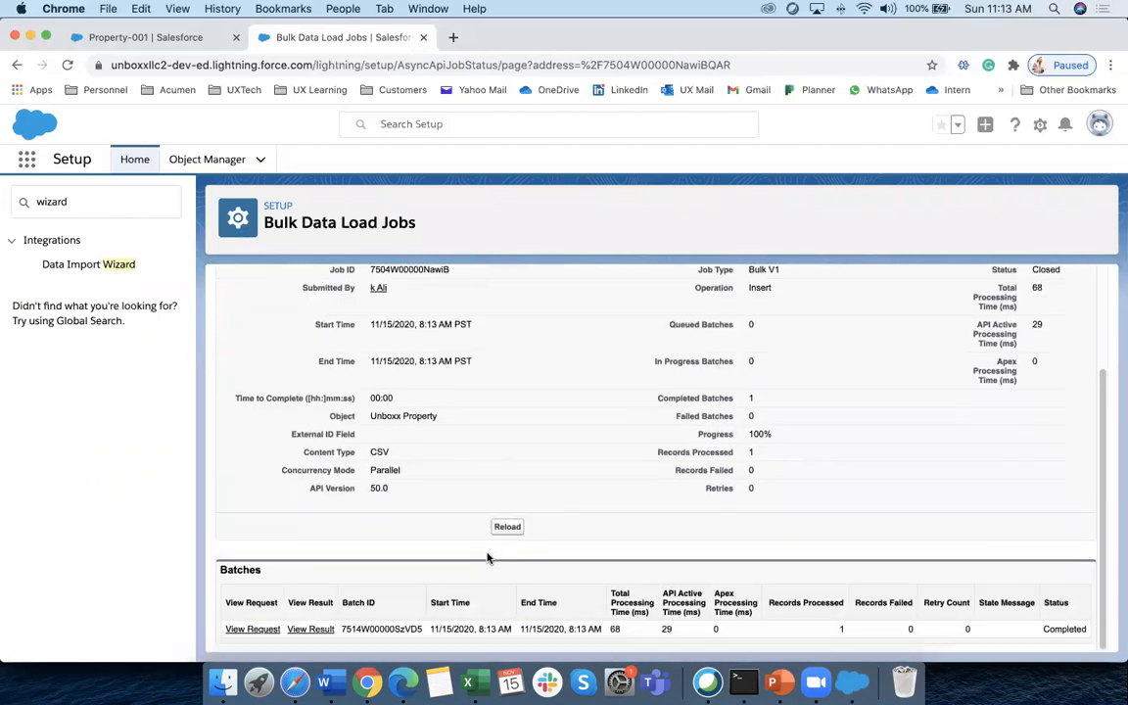
pyautogui.doubleClick(841, 629)
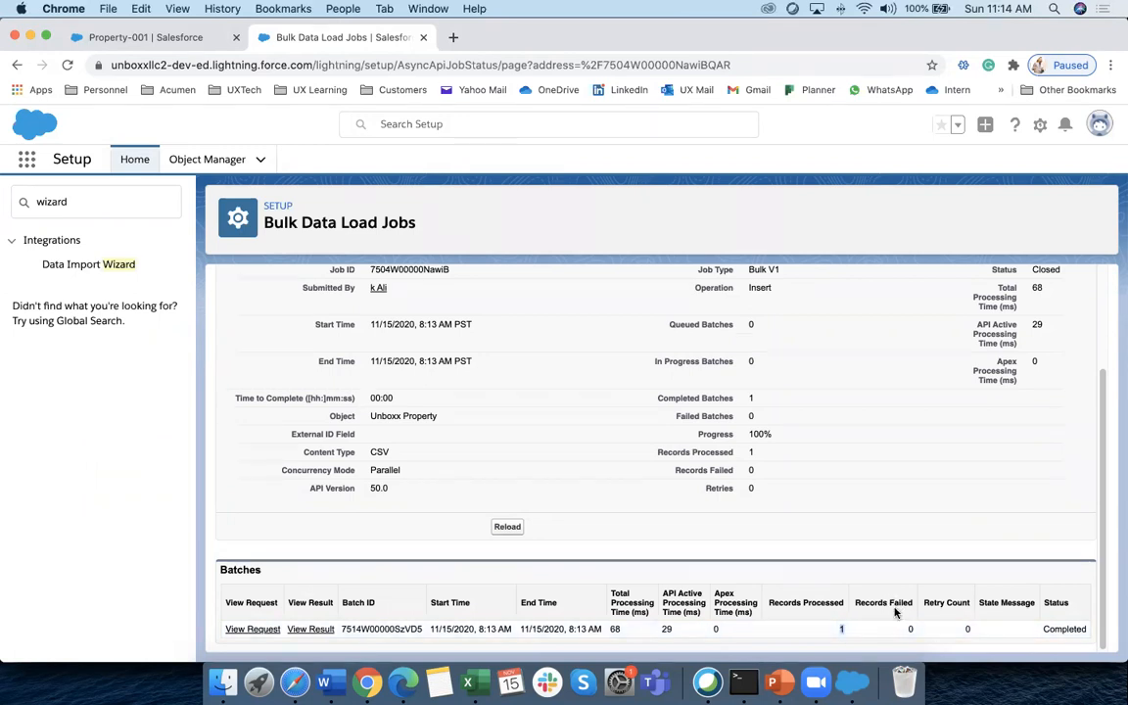
pyautogui.doubleClick(911, 629)
# Verify Property-013 with owner 'Insert New Record - Wizard' in the Unboxx Properties list, then return to the job
pyautogui.click(157, 38)
pyautogui.click(287, 160)
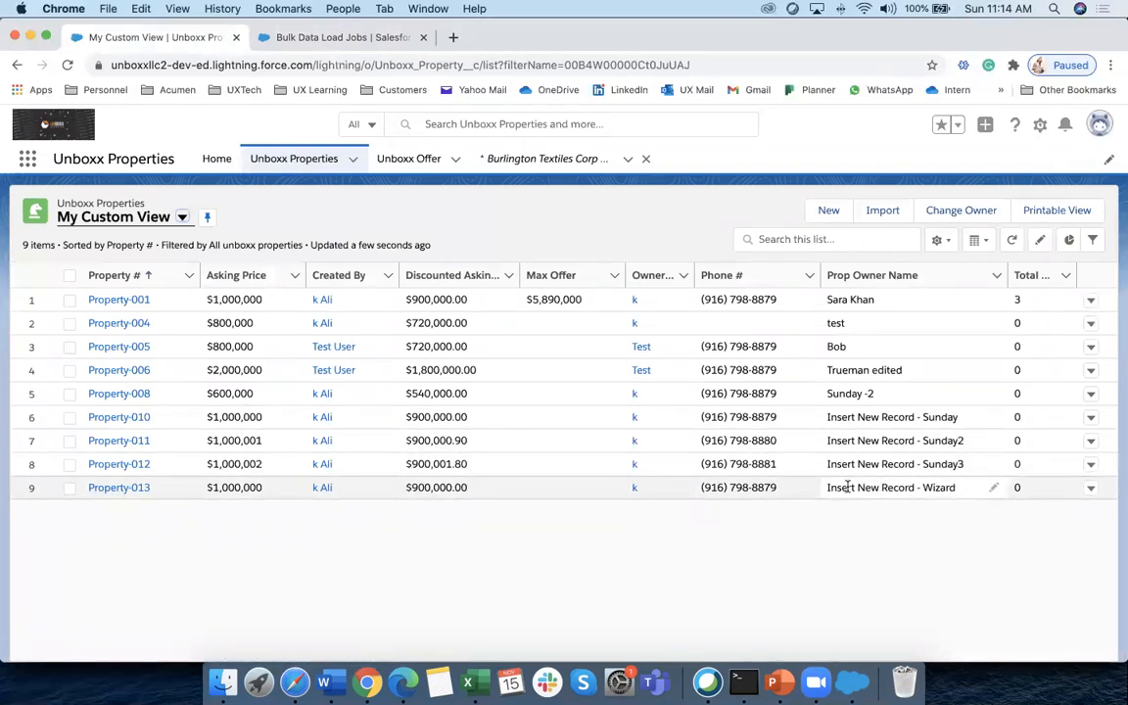
pyautogui.click(952, 488)
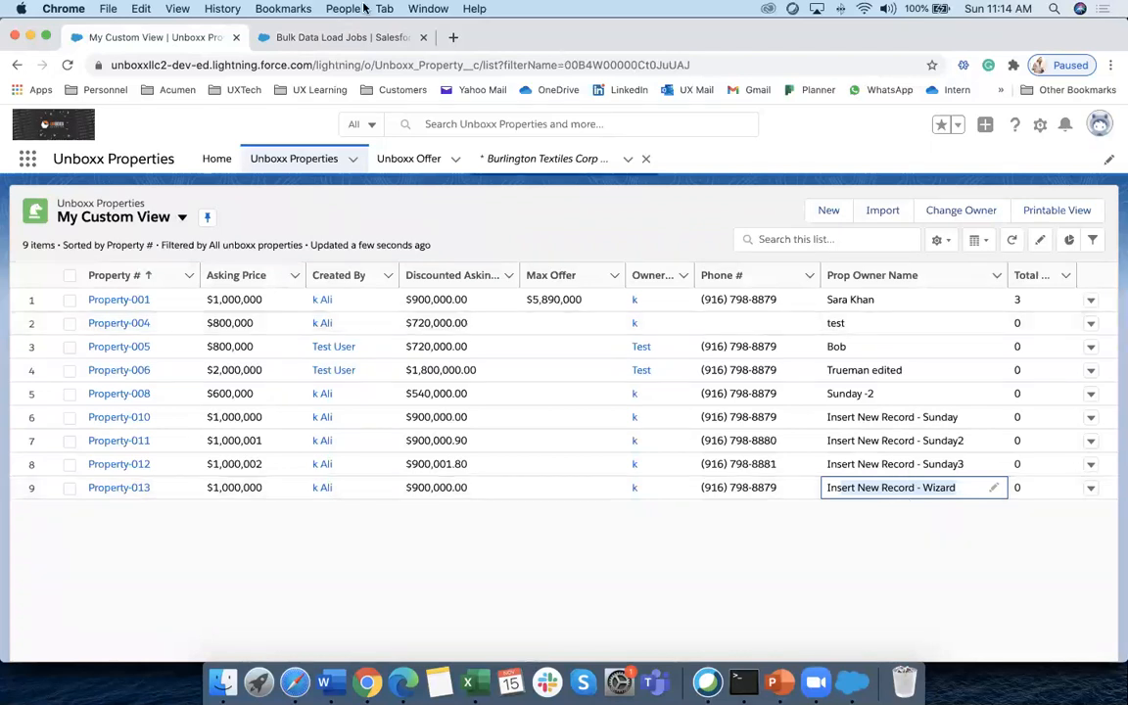
pyautogui.click(331, 39)
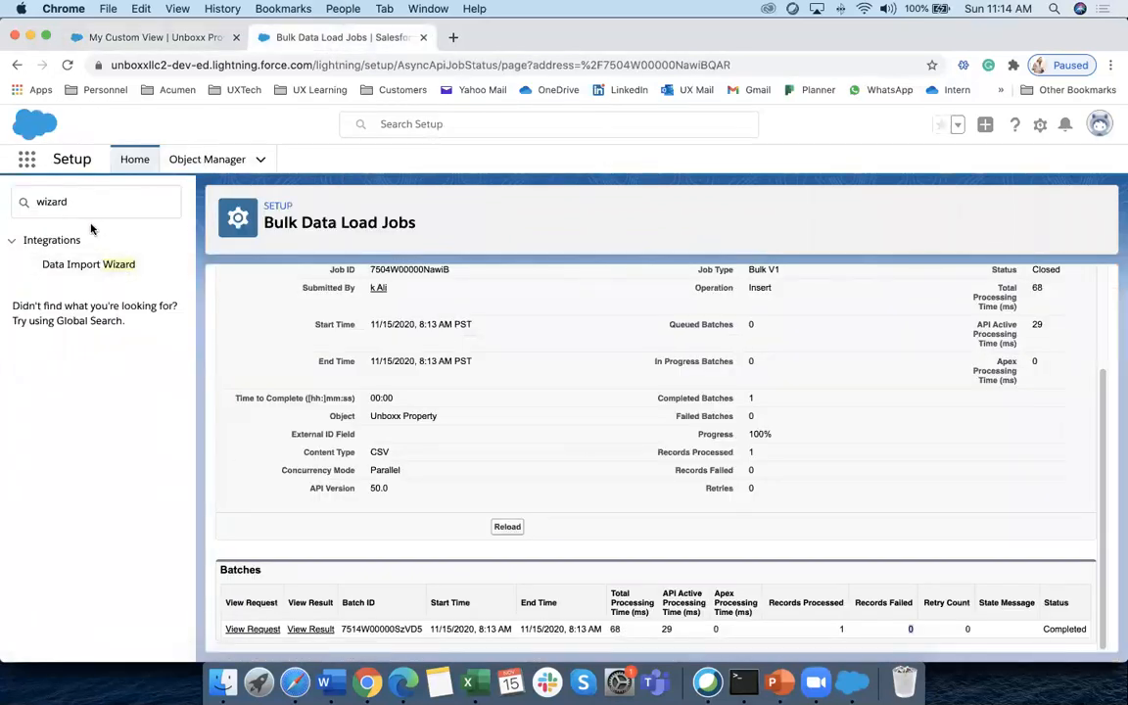
# Review the recent import jobs on the Data Import Wizard page
pyautogui.click(105, 265)
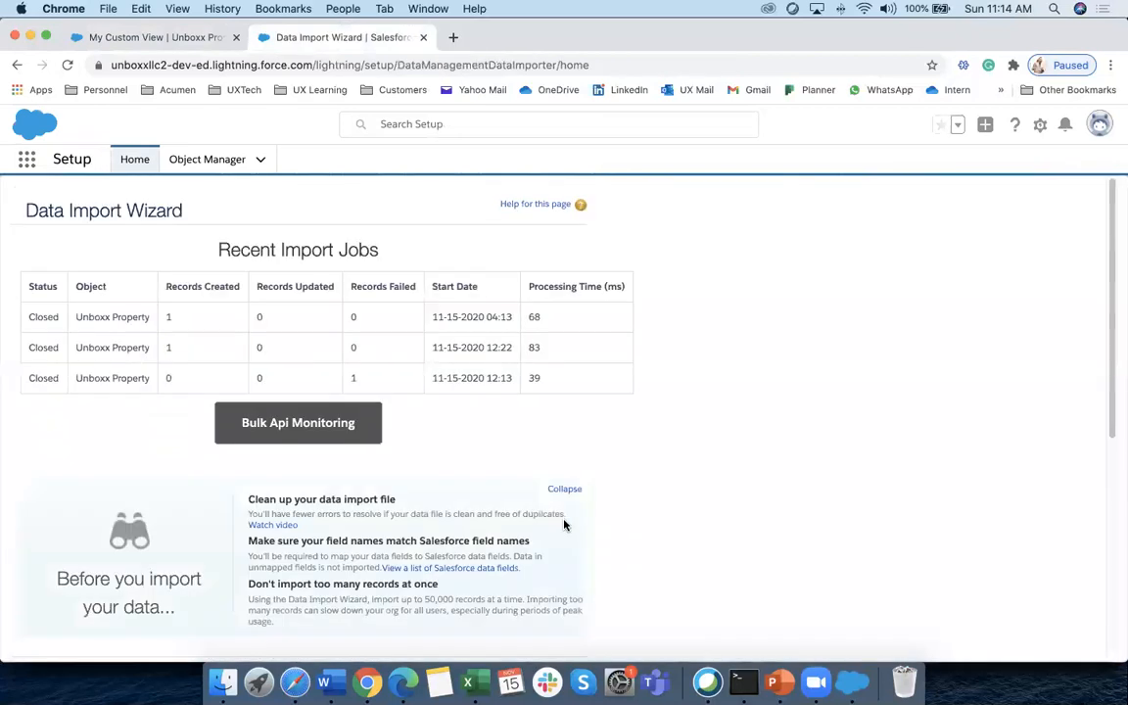
pyautogui.scroll(-5, 423, 481)
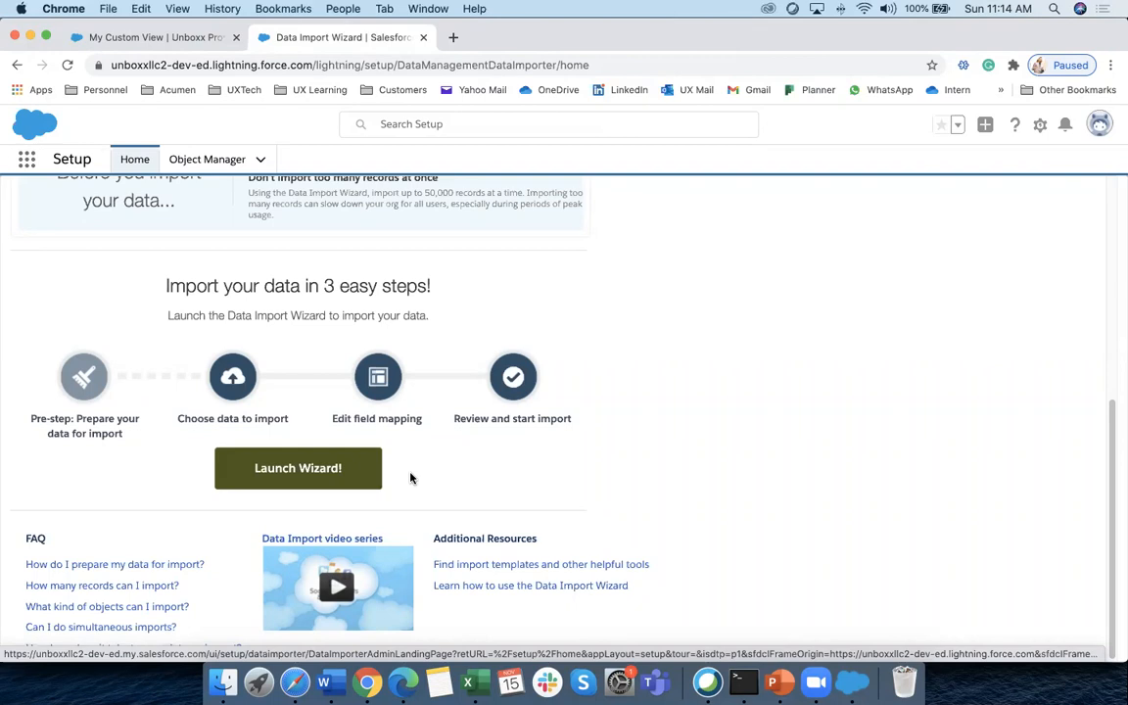
pyautogui.scroll(5, 478, 485)
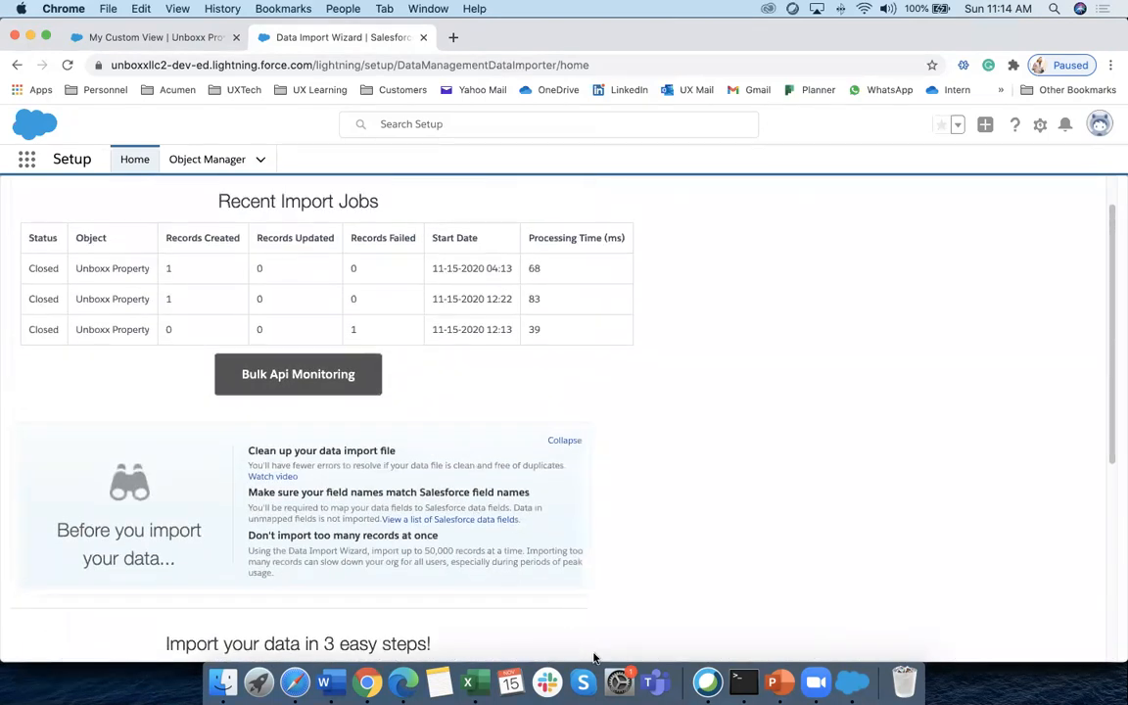
# Show PowerPoint slide 4 comparing the Wizard with Data Loader, highlighting the under-50K-records point
pyautogui.click(773, 682)
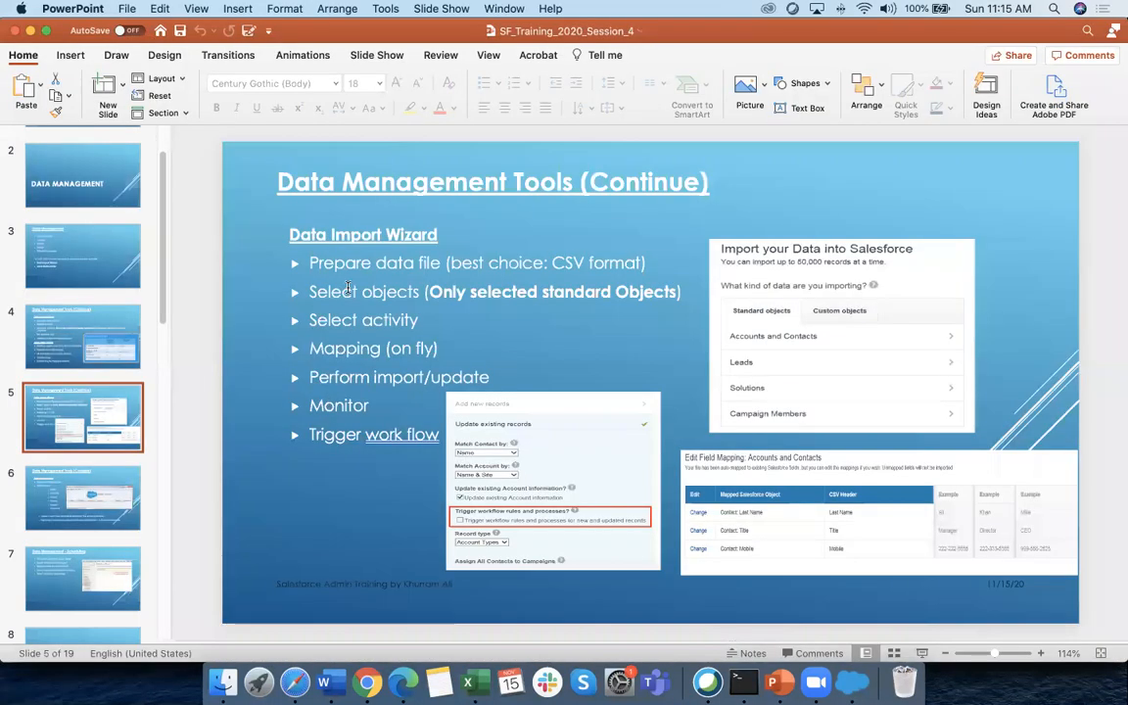
pyautogui.click(82, 327)
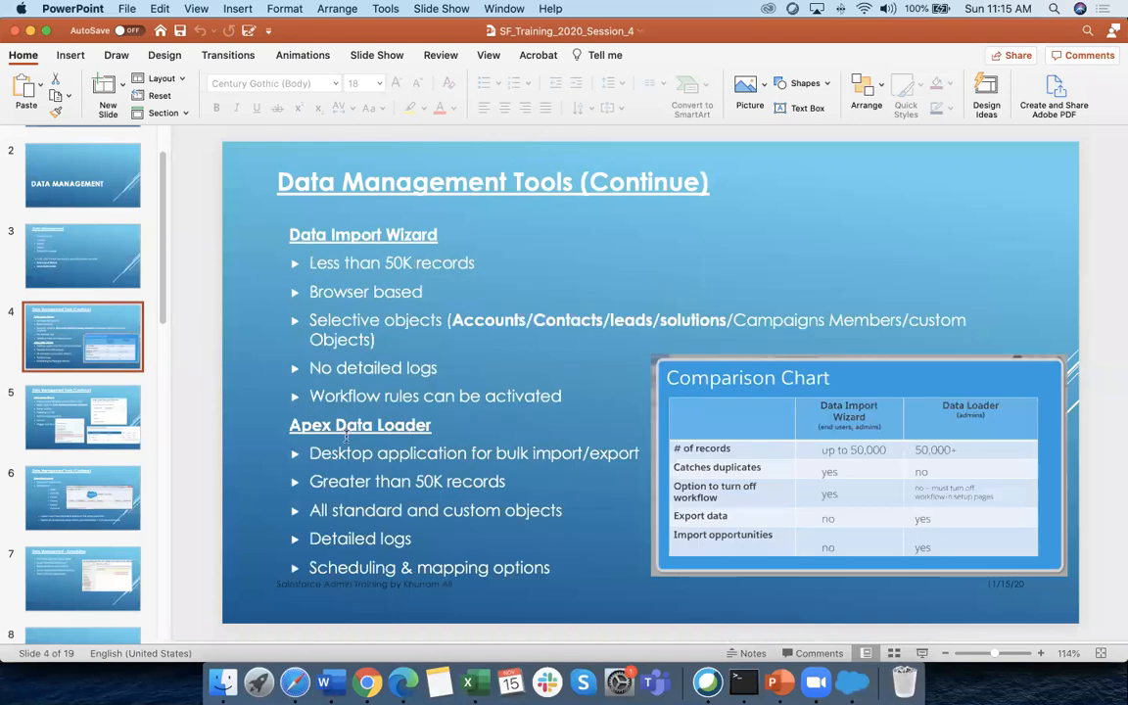
pyautogui.moveTo(311, 262); pyautogui.dragTo(472, 264)
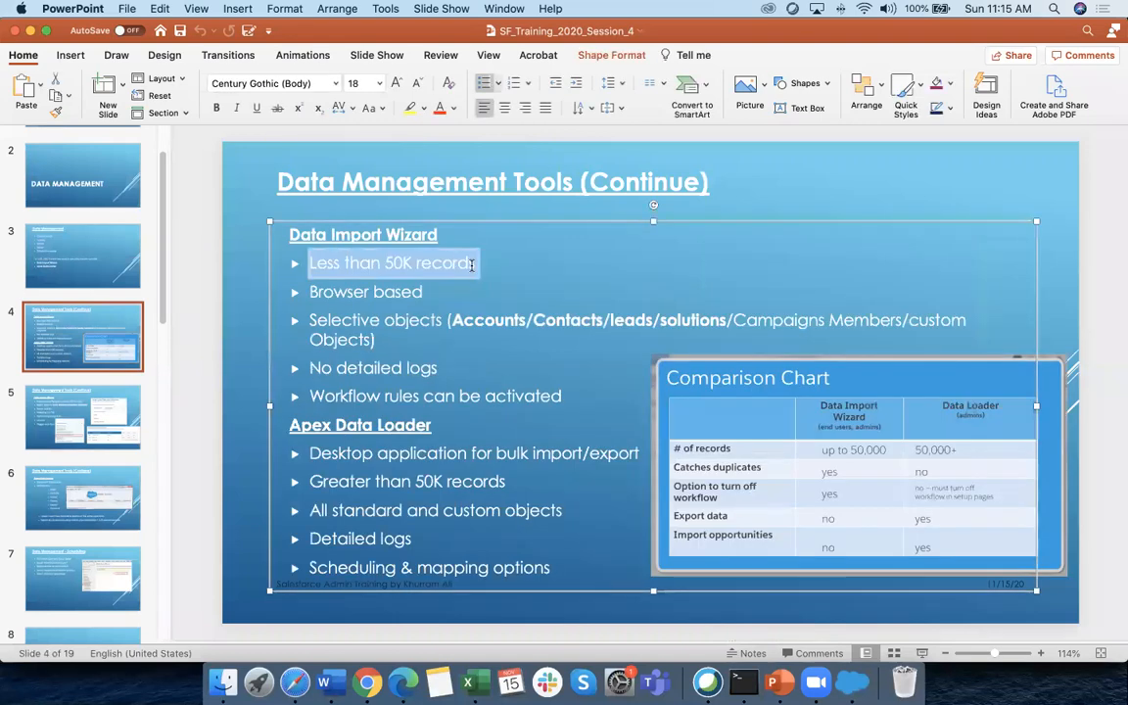
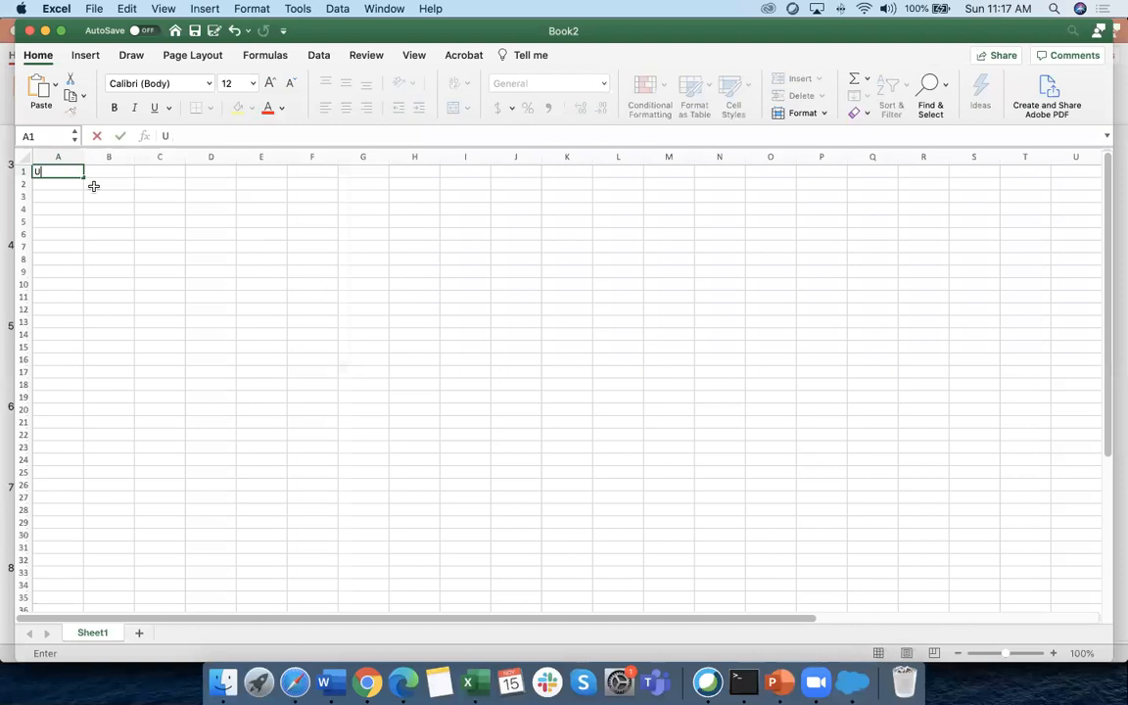
# Enter the title 'UX Property' in A1 and widen column A
pyautogui.write('perty')
pyautogui.click(93, 185)
pyautogui.moveTo(83, 156); pyautogui.dragTo(169, 158)
pyautogui.click(118, 189)
# List Name, Price, Phone and # of beds in A2:A5
pyautogui.write('Name')
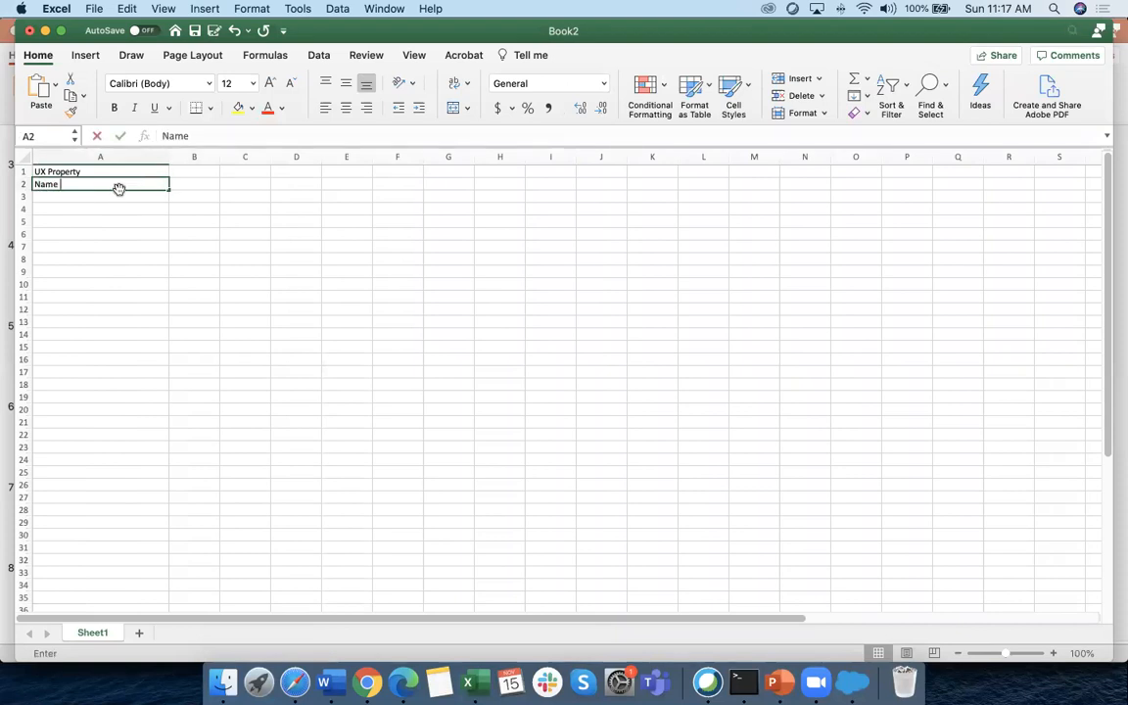
pyautogui.press('Return')
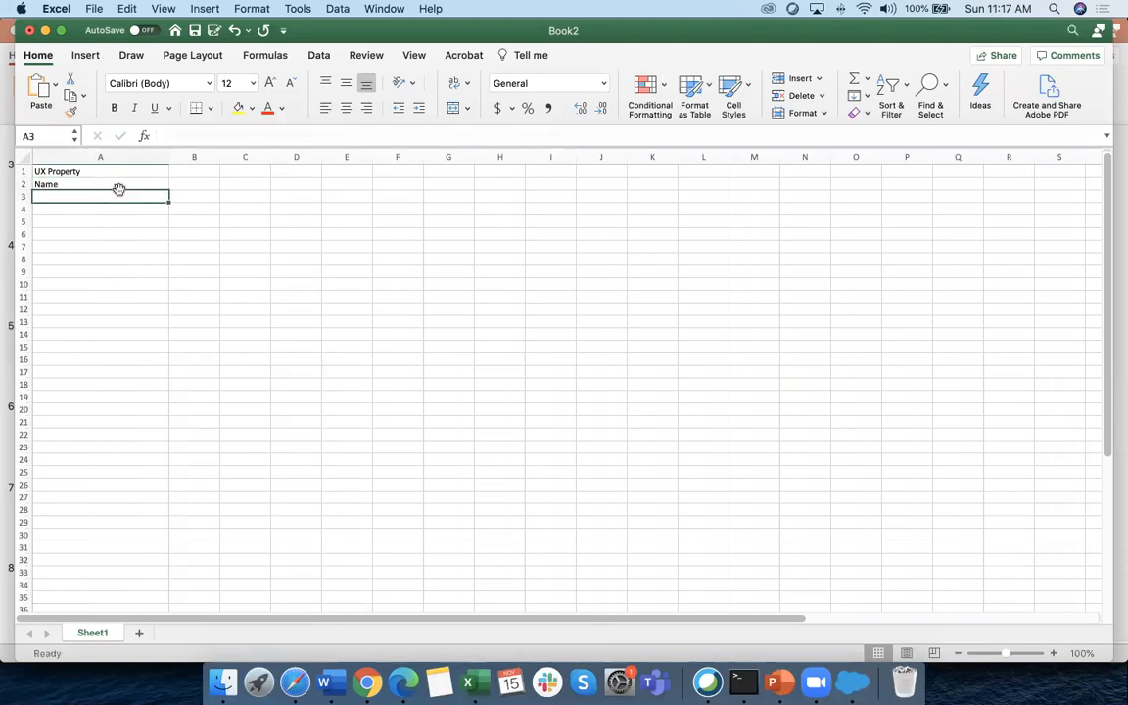
pyautogui.write('Price')
pyautogui.press('Return')
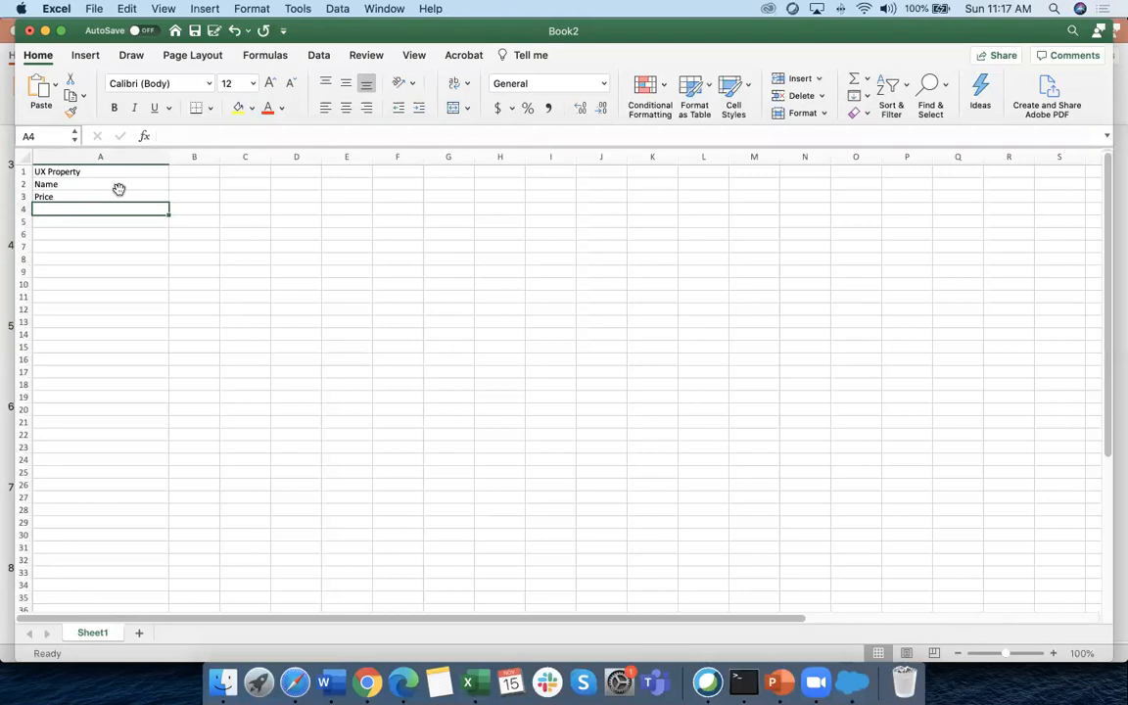
pyautogui.write('Phone')
pyautogui.press('Return')
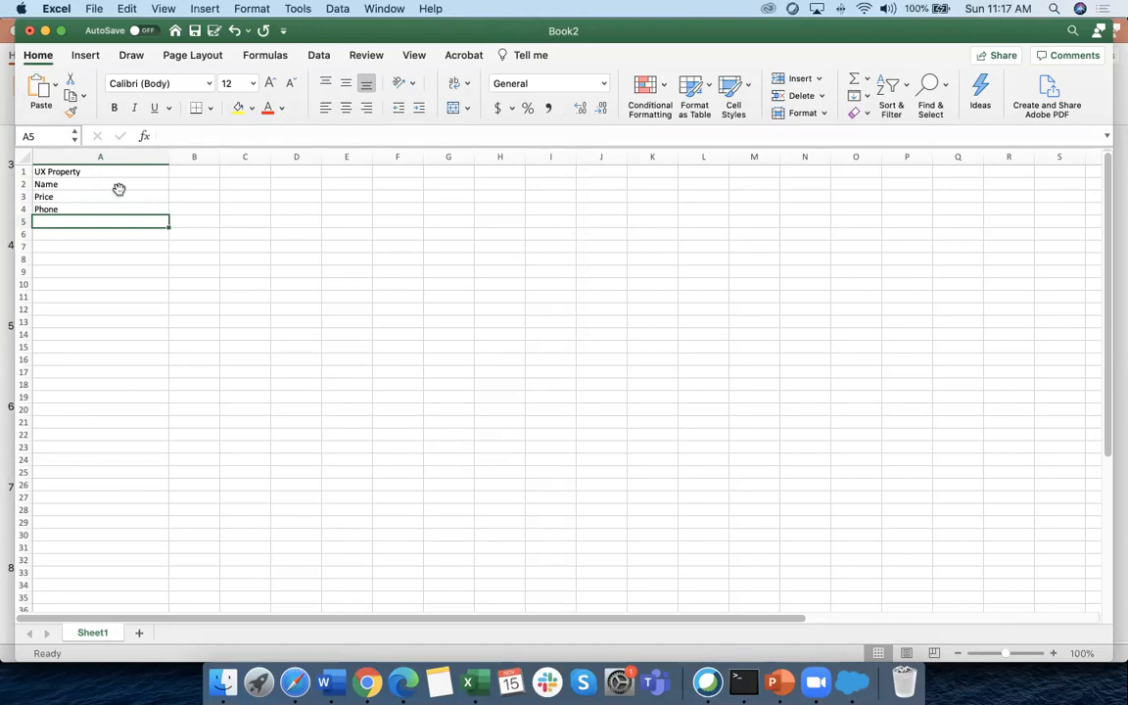
pyautogui.write('Ty')
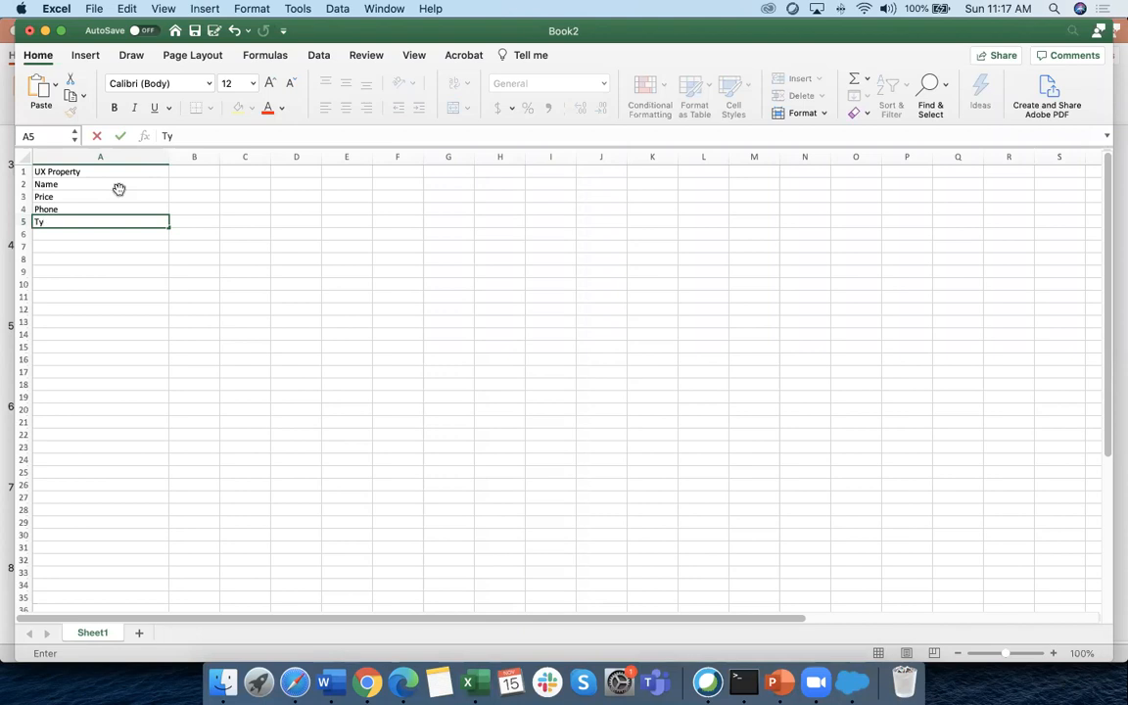
pyautogui.press('BackSpace')
pyautogui.press('BackSpace')
pyautogui.write('# of beds')
pyautogui.press('Return')
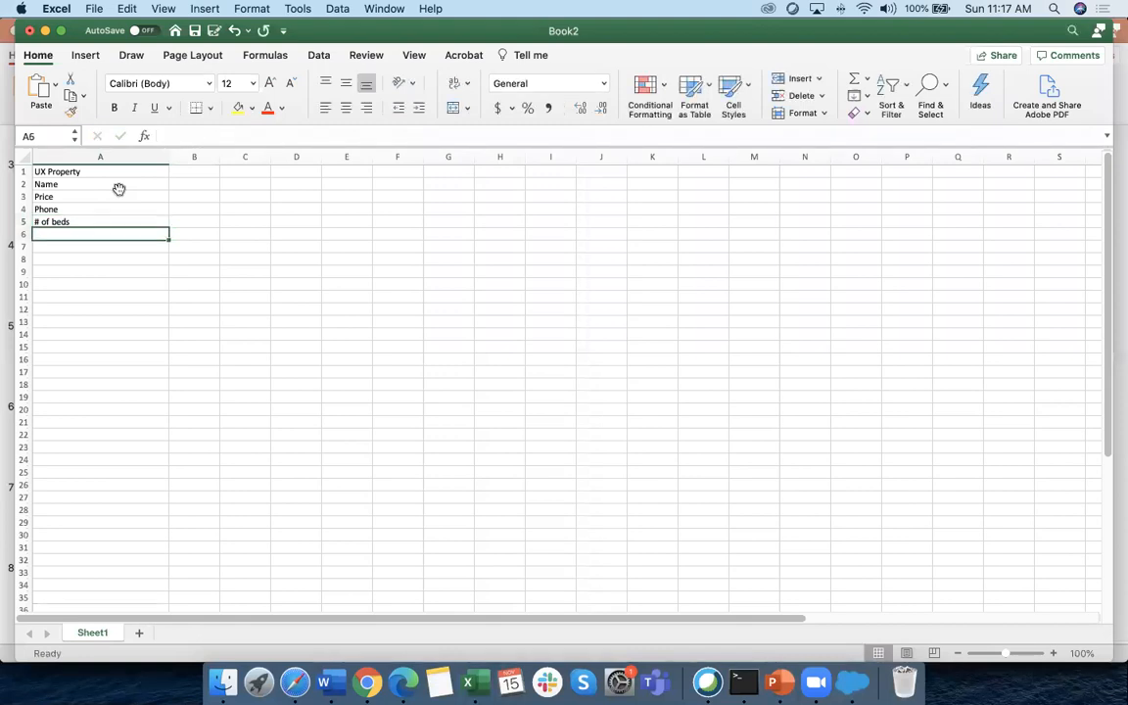
# Add '# of offices' in A6, correcting the stray keystrokes
pyautogui.write('Off')
pyautogui.press('BackSpace')
pyautogui.press('BackSpace')
pyautogui.press('BackSpace')
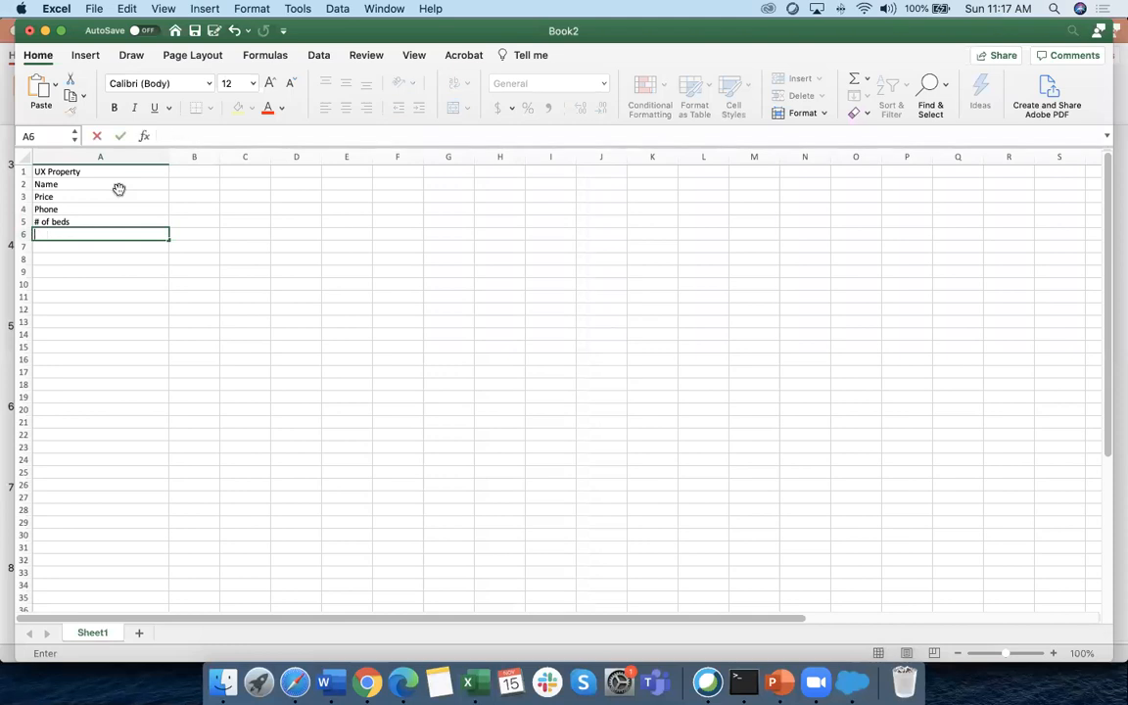
pyautogui.write('$')
pyautogui.press('BackSpace')
pyautogui.write('$')
pyautogui.press('BackSpace')
pyautogui.write('#')
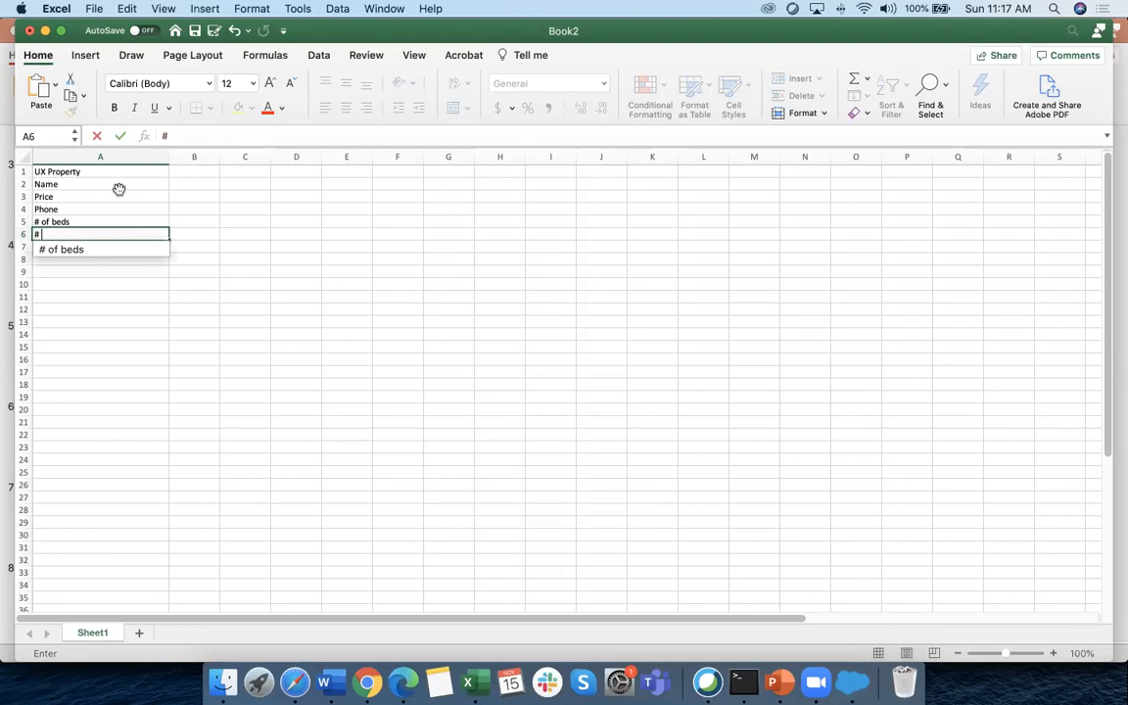
pyautogui.write(' of offices')
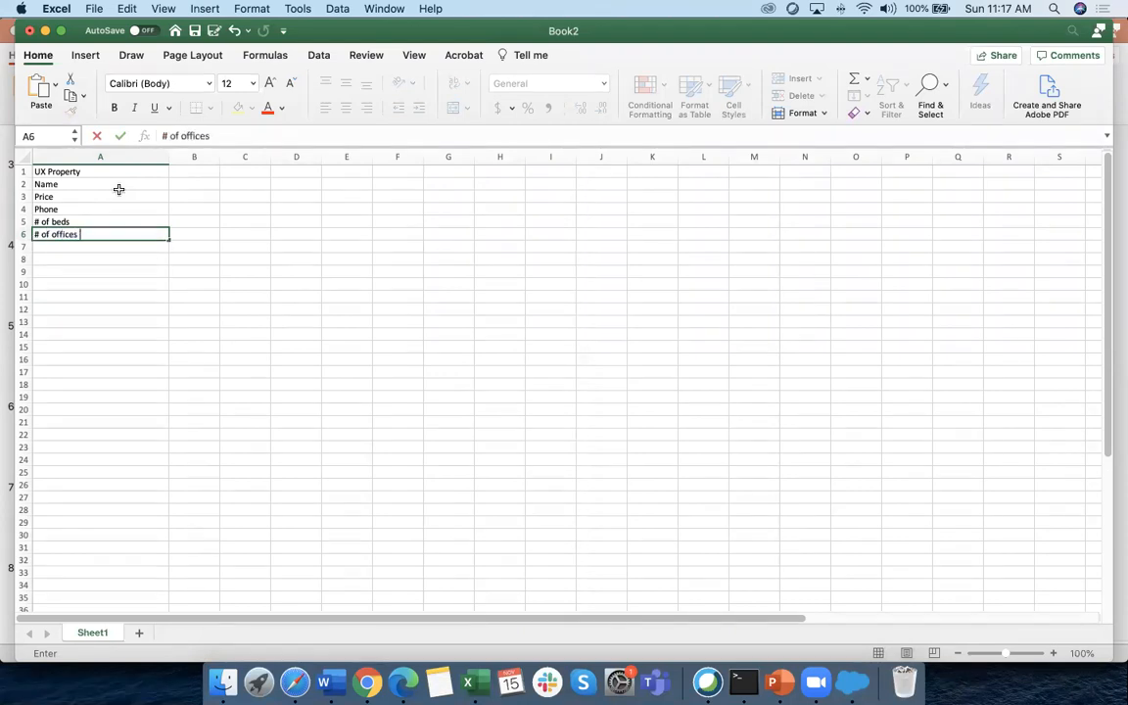
pyautogui.click(134, 299)
pyautogui.click(70, 171)
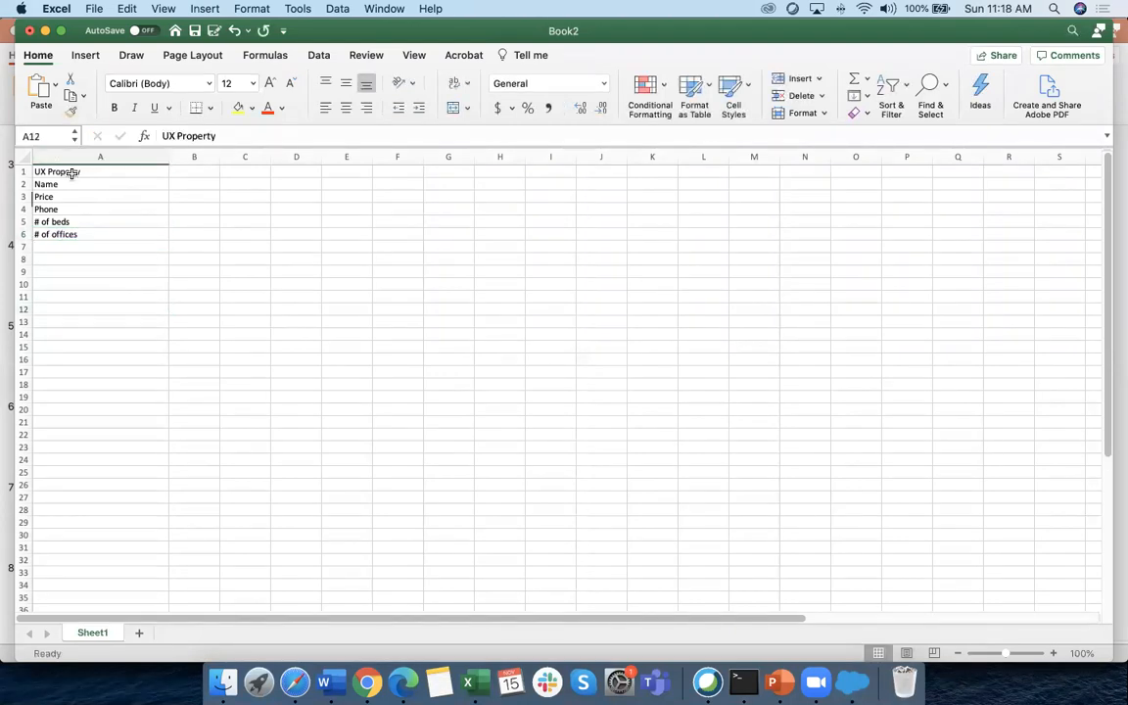
# Shade the UX Property title cell A1 with a grey fill
pyautogui.click(251, 108)
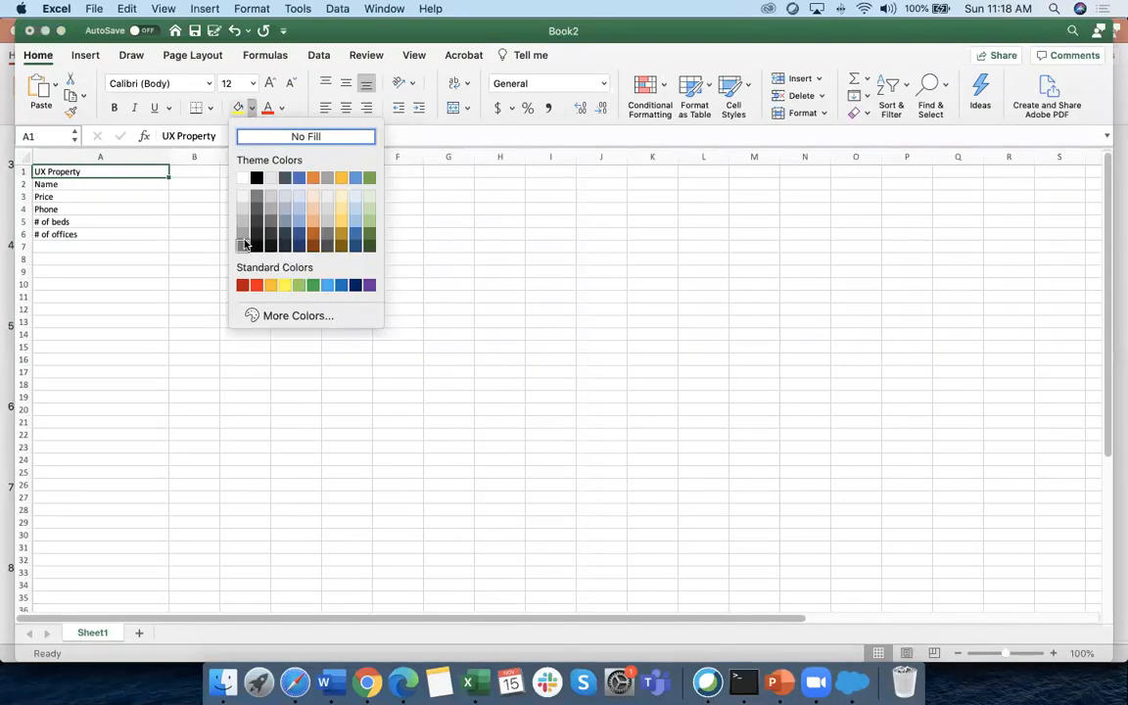
pyautogui.click(242, 221)
pyautogui.click(184, 271)
# Point out the title and each field: Name, Price, Phone, # of beds, # of offices
pyautogui.click(87, 171)
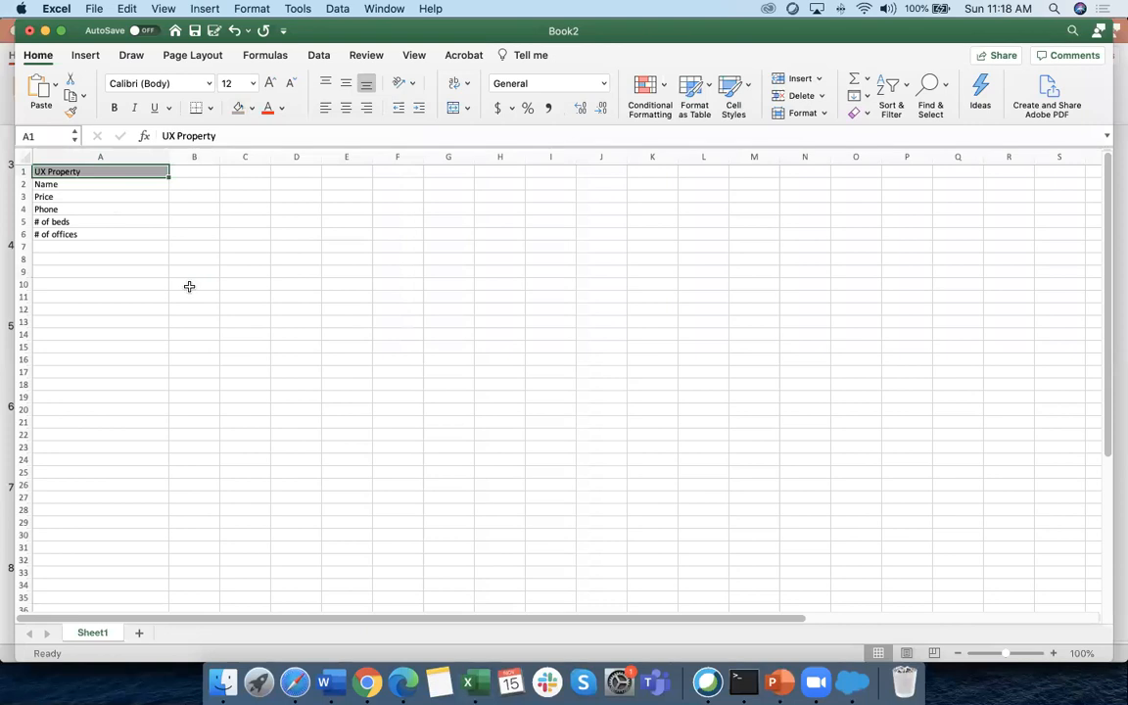
pyautogui.click(59, 184)
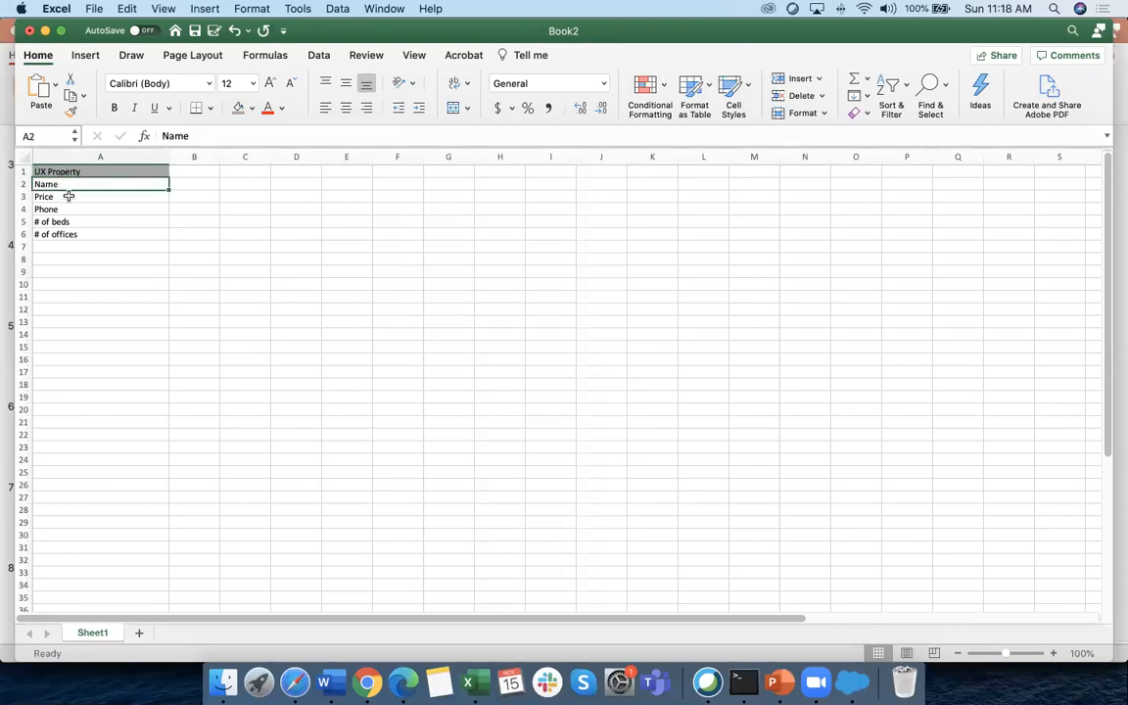
pyautogui.click(70, 197)
pyautogui.click(71, 210)
pyautogui.click(84, 222)
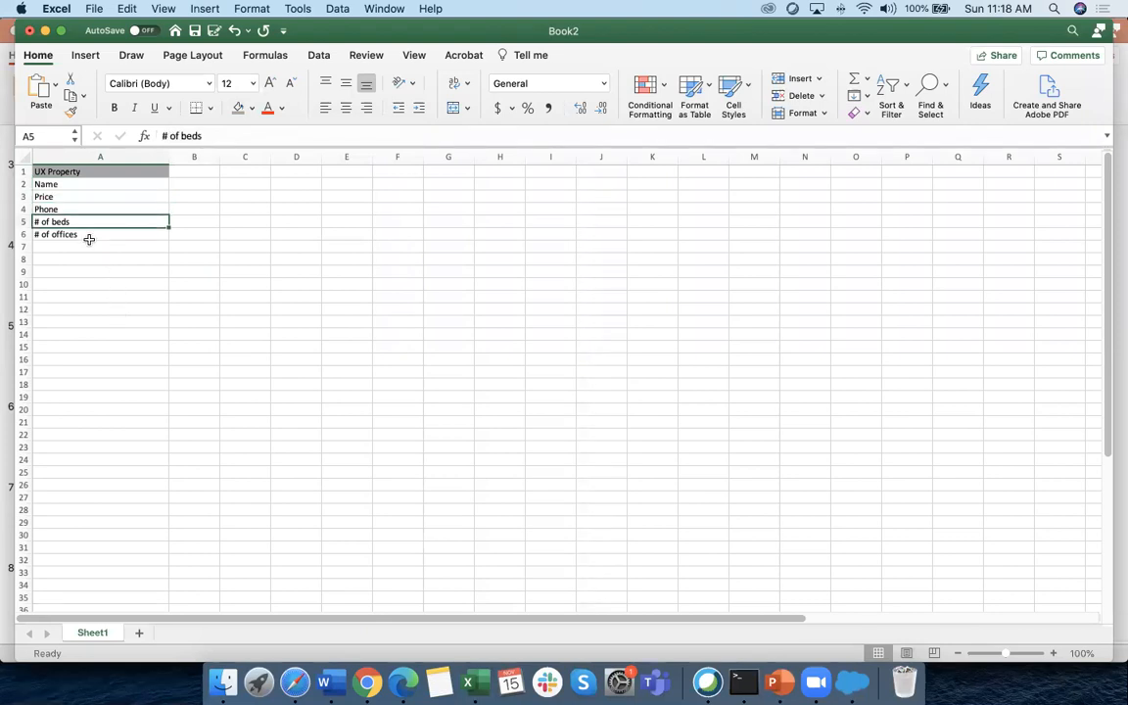
pyautogui.click(88, 235)
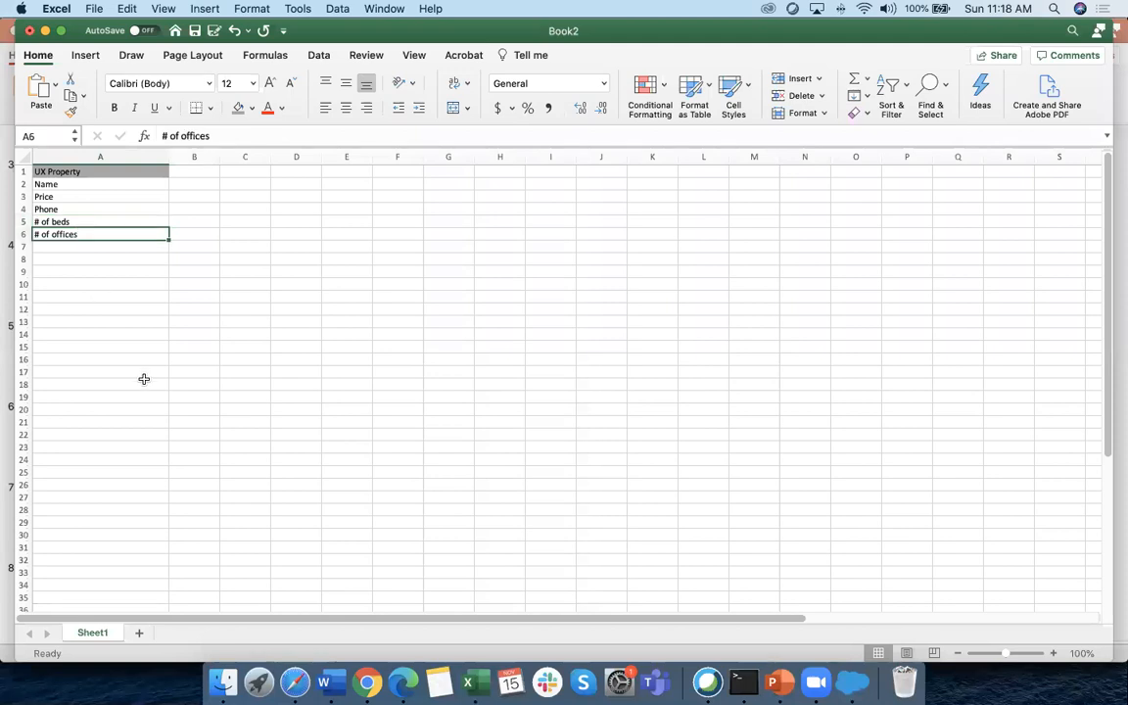
pyautogui.click(104, 221)
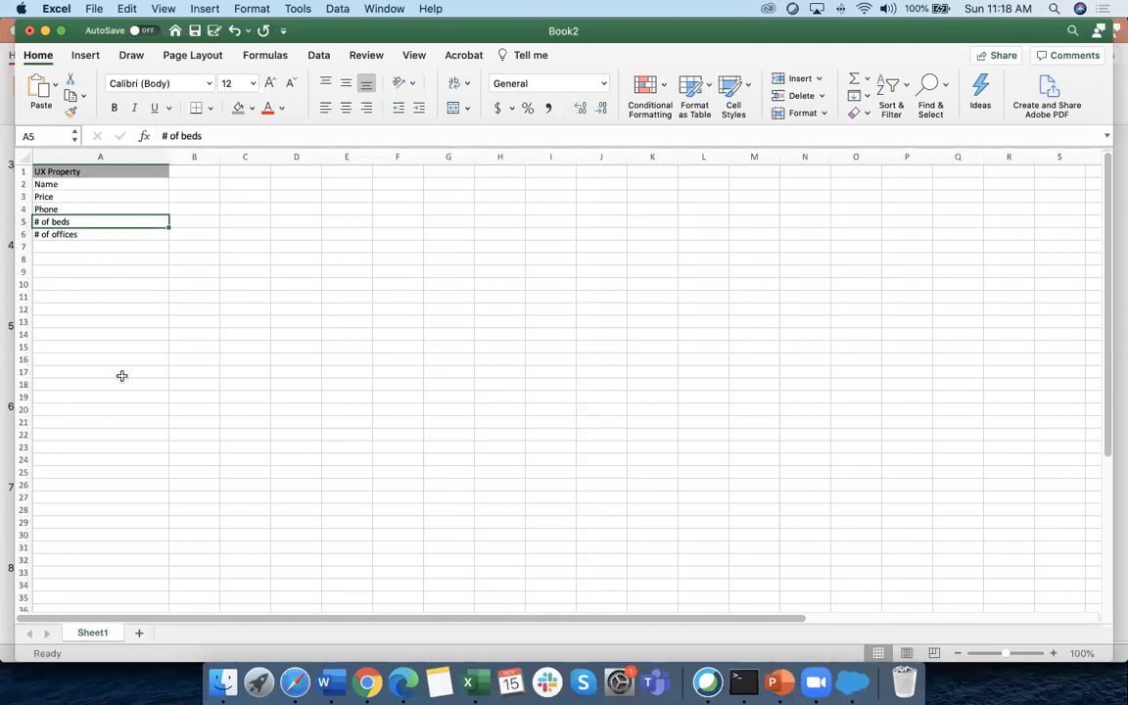
pyautogui.click(190, 222)
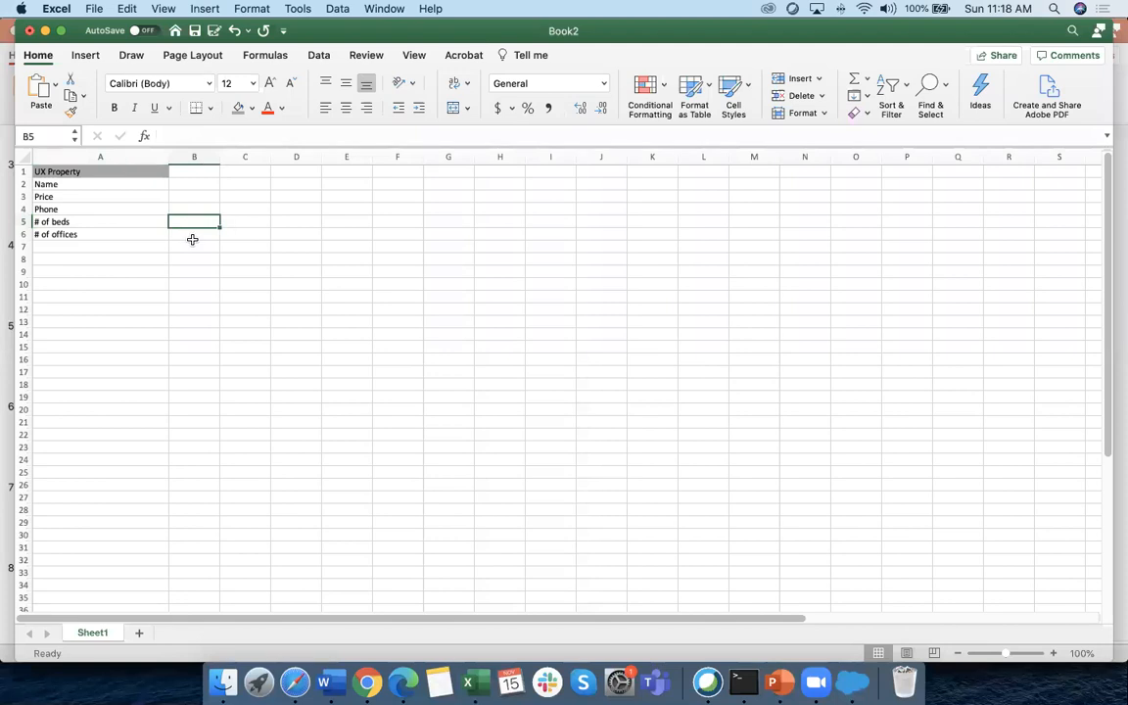
# Enter Residential in B5 and Commercial in B6, then widen column B
pyautogui.write('Residen')
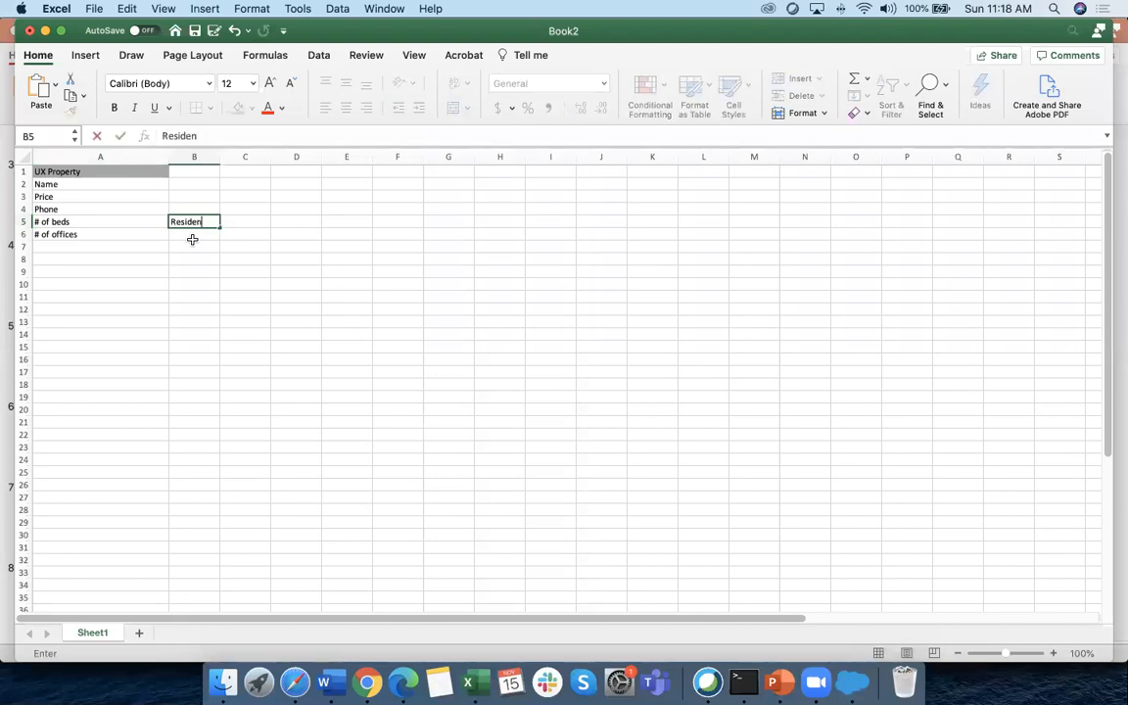
pyautogui.write('tial')
pyautogui.hscroll(1, 227, 265)
pyautogui.click(224, 293)
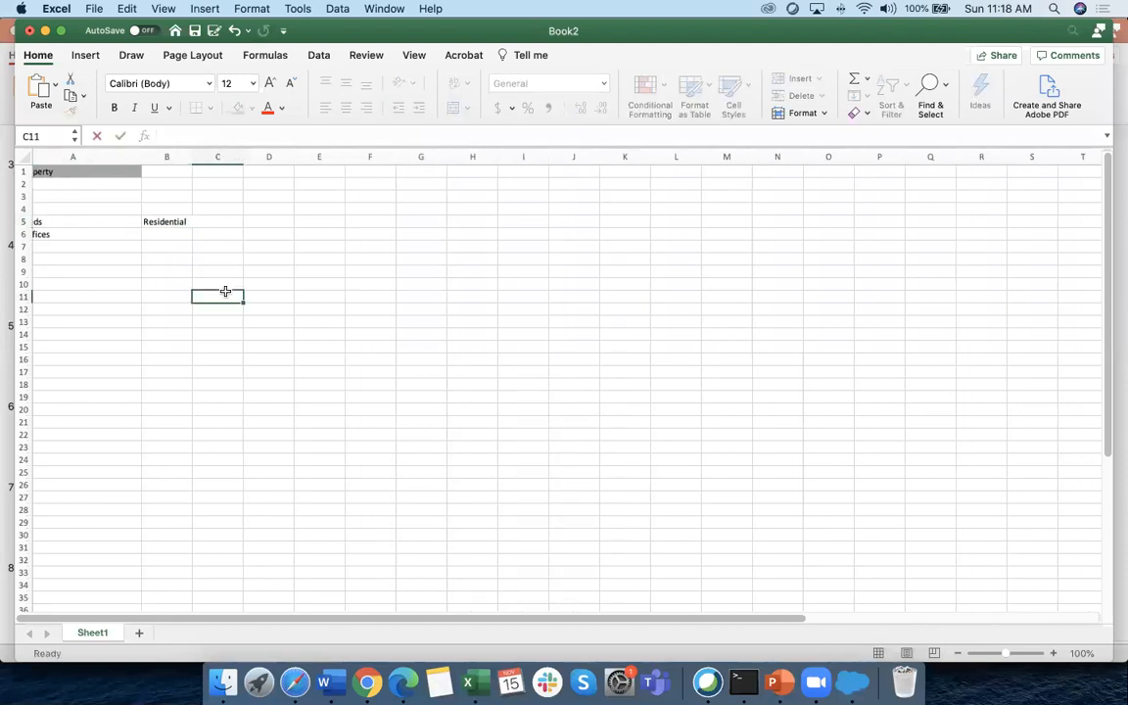
pyautogui.hscroll(-1, 207, 294)
pyautogui.click(188, 233)
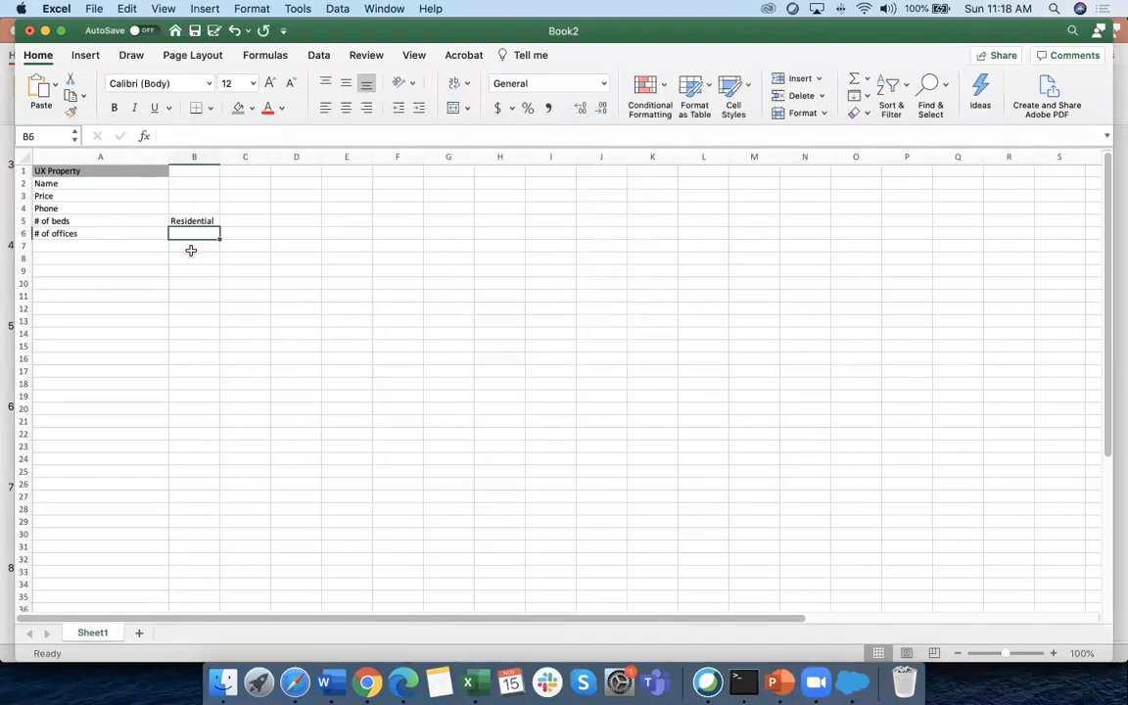
pyautogui.write('Commercial')
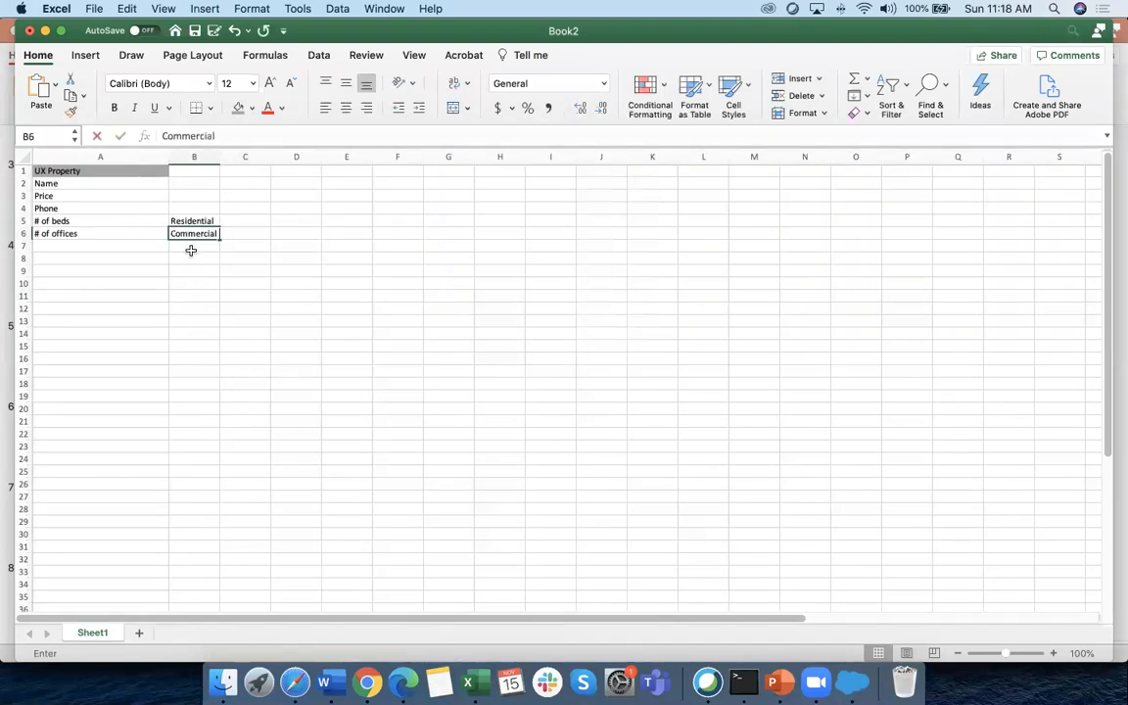
pyautogui.click(213, 307)
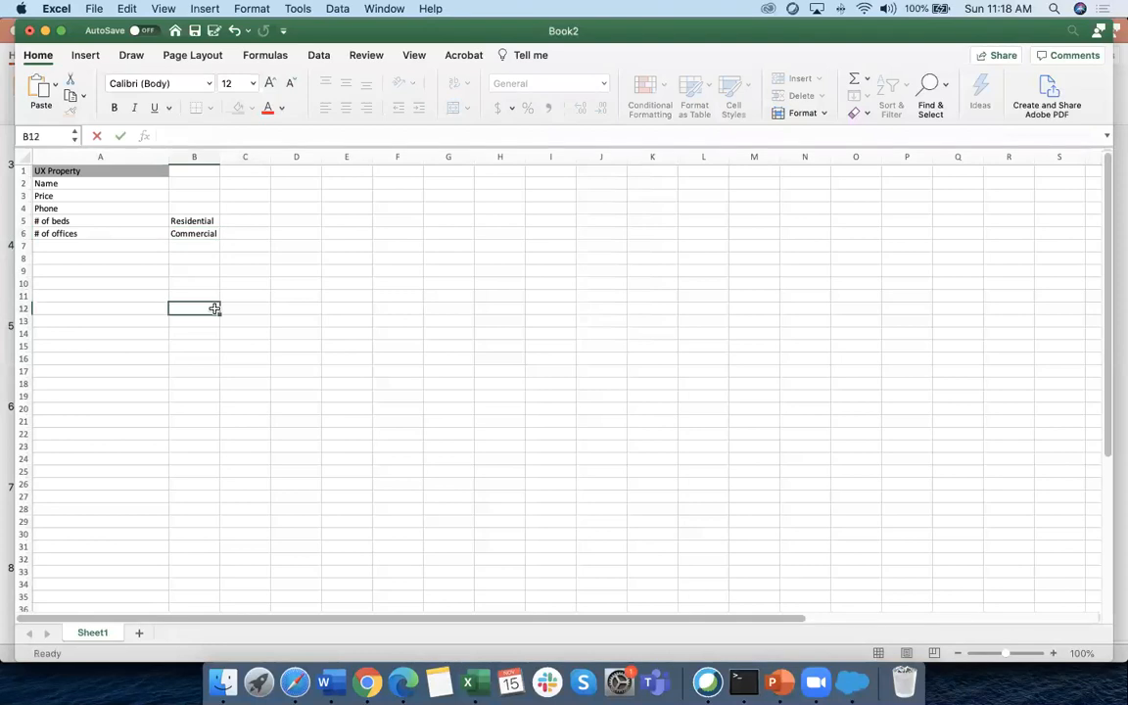
pyautogui.moveTo(220, 157); pyautogui.dragTo(265, 159)
pyautogui.click(220, 383)
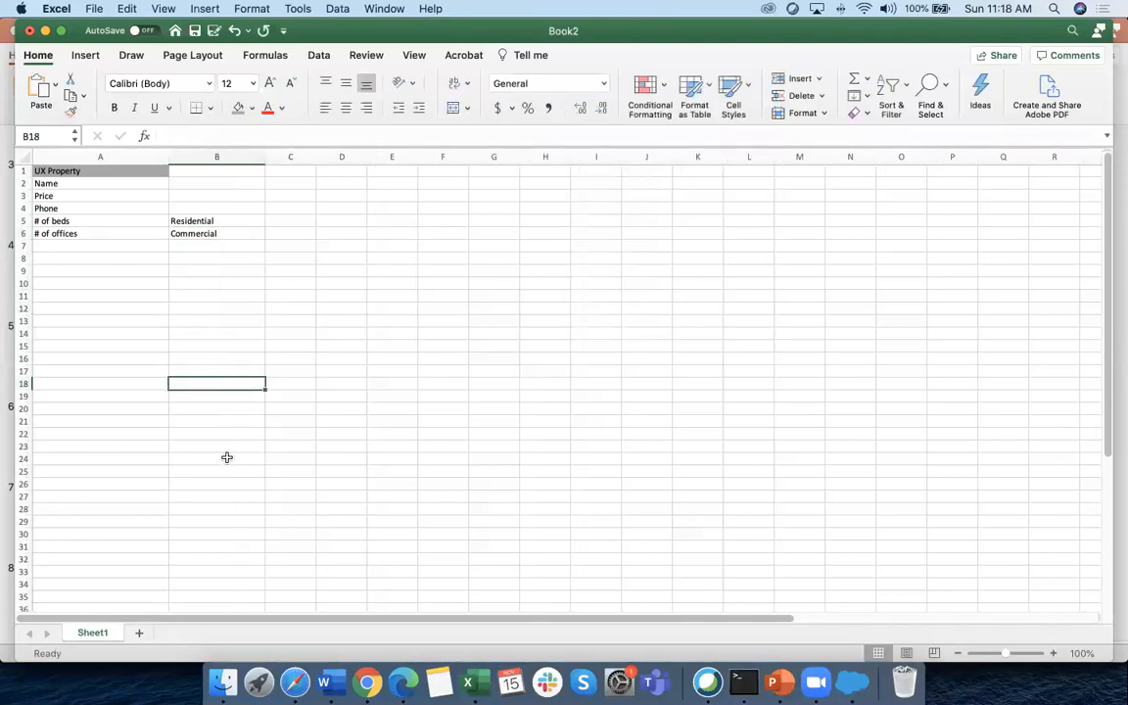
# Point out the Residential and Commercial labels and the empty rows below the fields
pyautogui.click(545, 186)
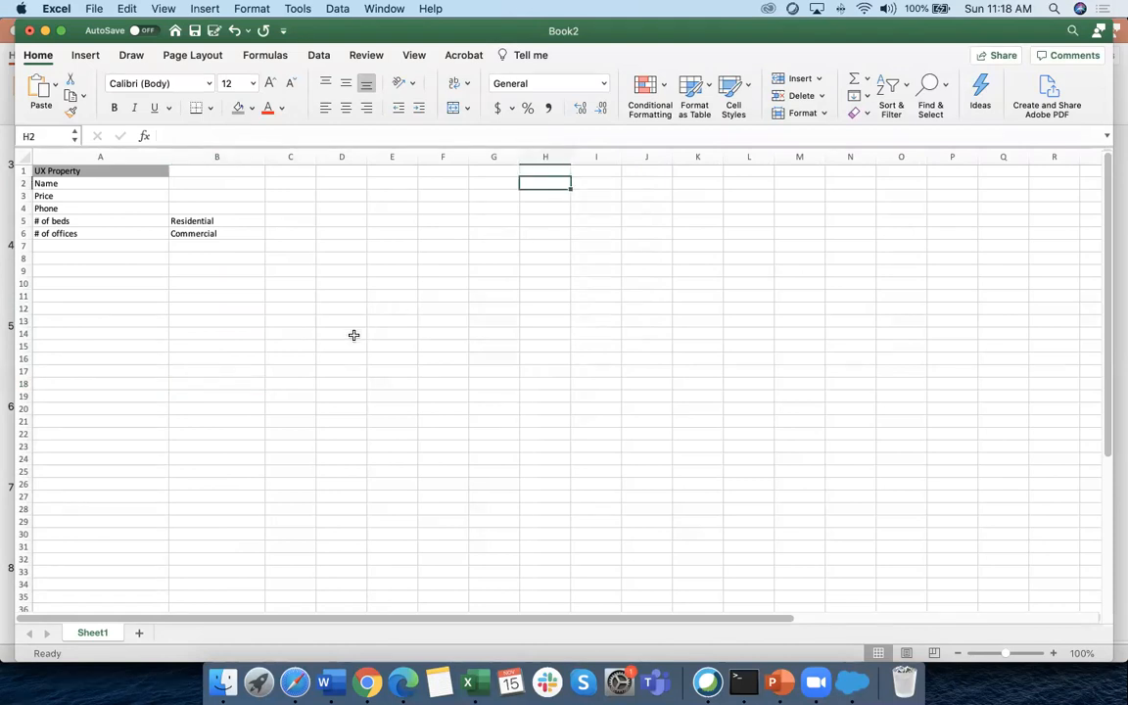
pyautogui.click(211, 222)
pyautogui.moveTo(80, 246); pyautogui.dragTo(67, 473)
pyautogui.click(211, 232)
pyautogui.click(67, 359)
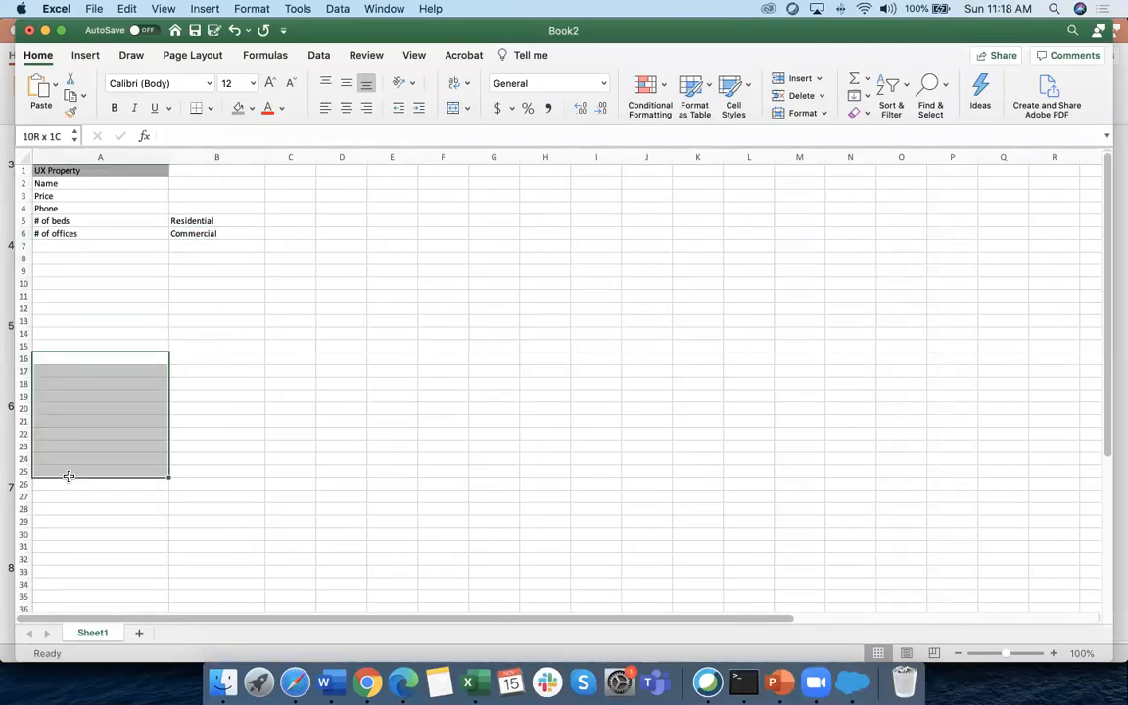
pyautogui.click(64, 235)
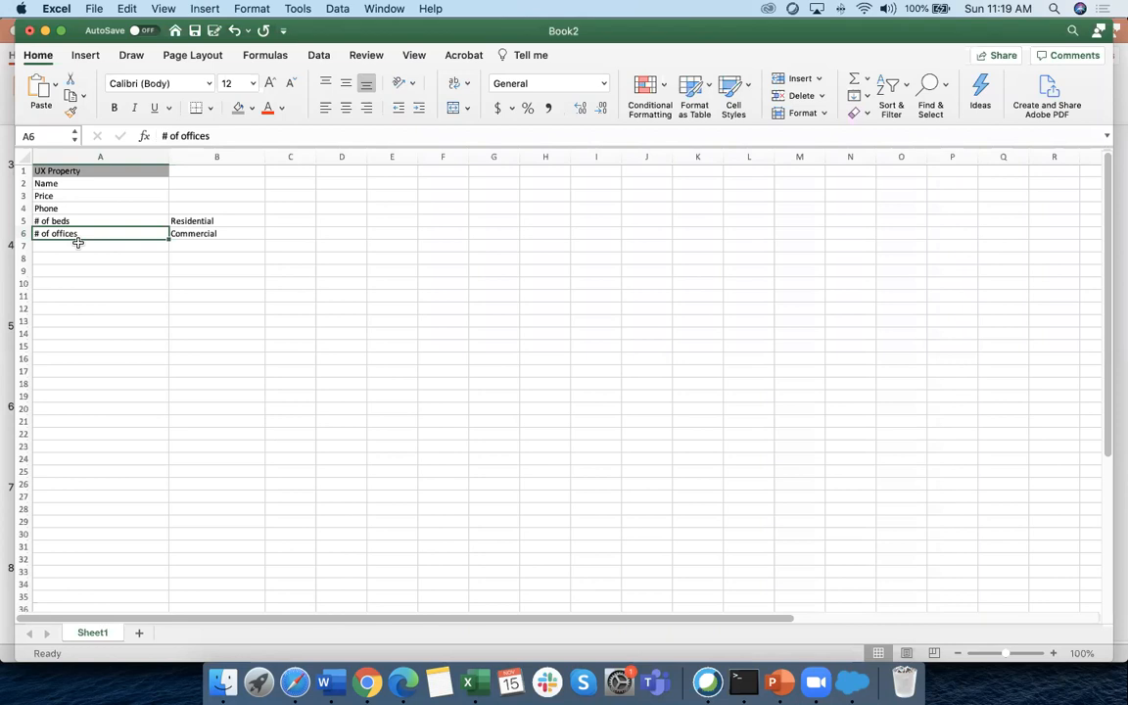
pyautogui.click(86, 219)
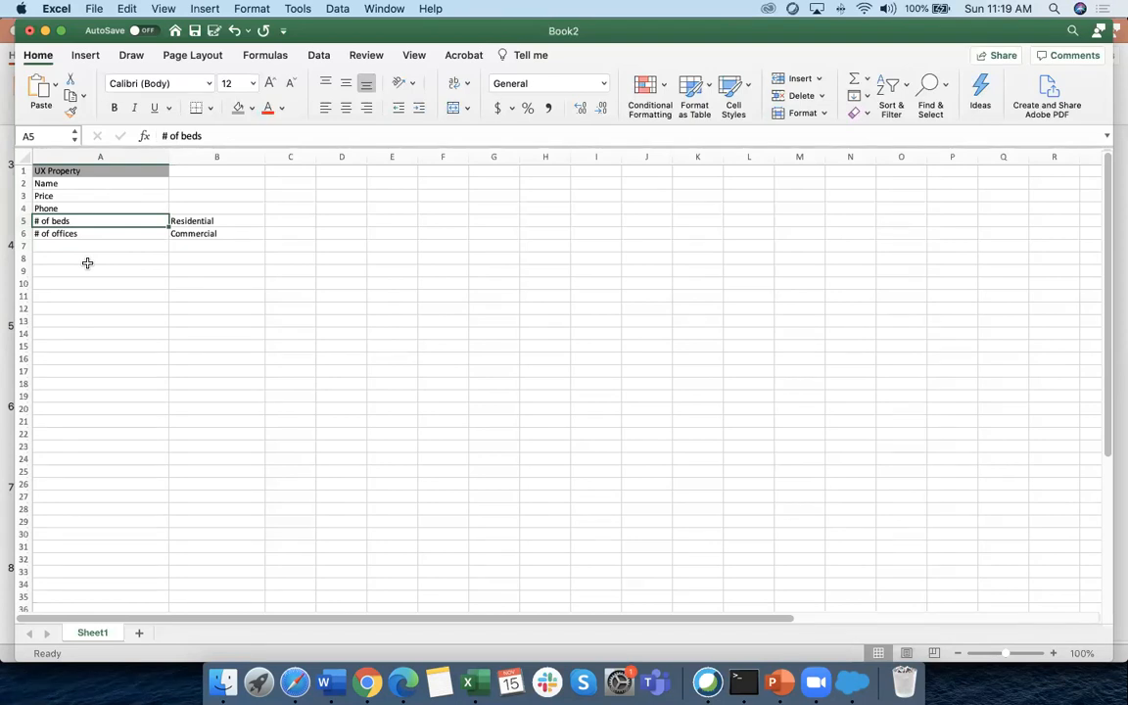
# Enter xyz in A7 and fill it down column A to row 19
pyautogui.click(76, 246)
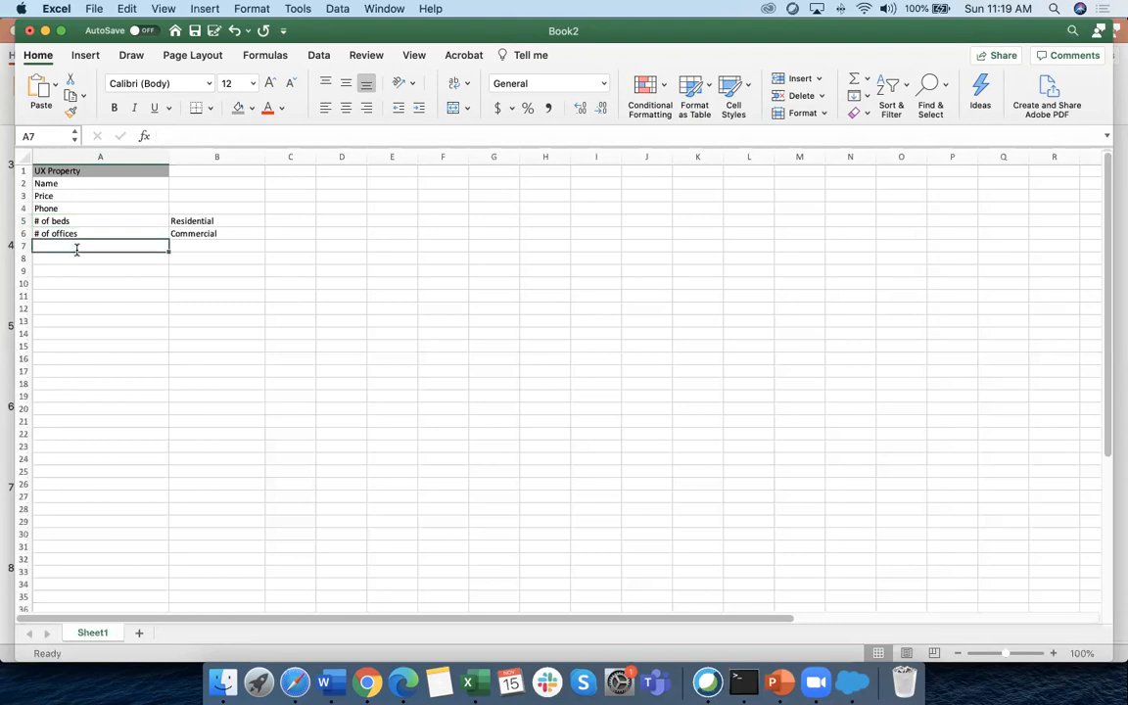
pyautogui.write('xyz')
pyautogui.press('Return')
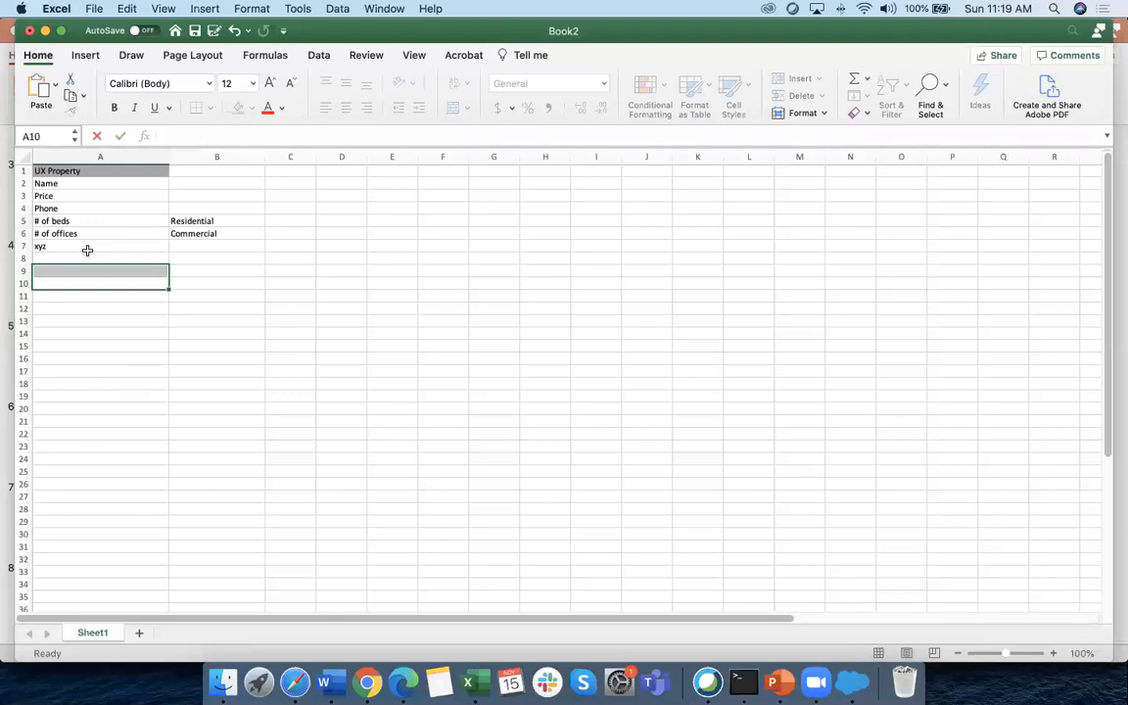
pyautogui.click(89, 247)
pyautogui.moveTo(168, 253); pyautogui.dragTo(164, 397)
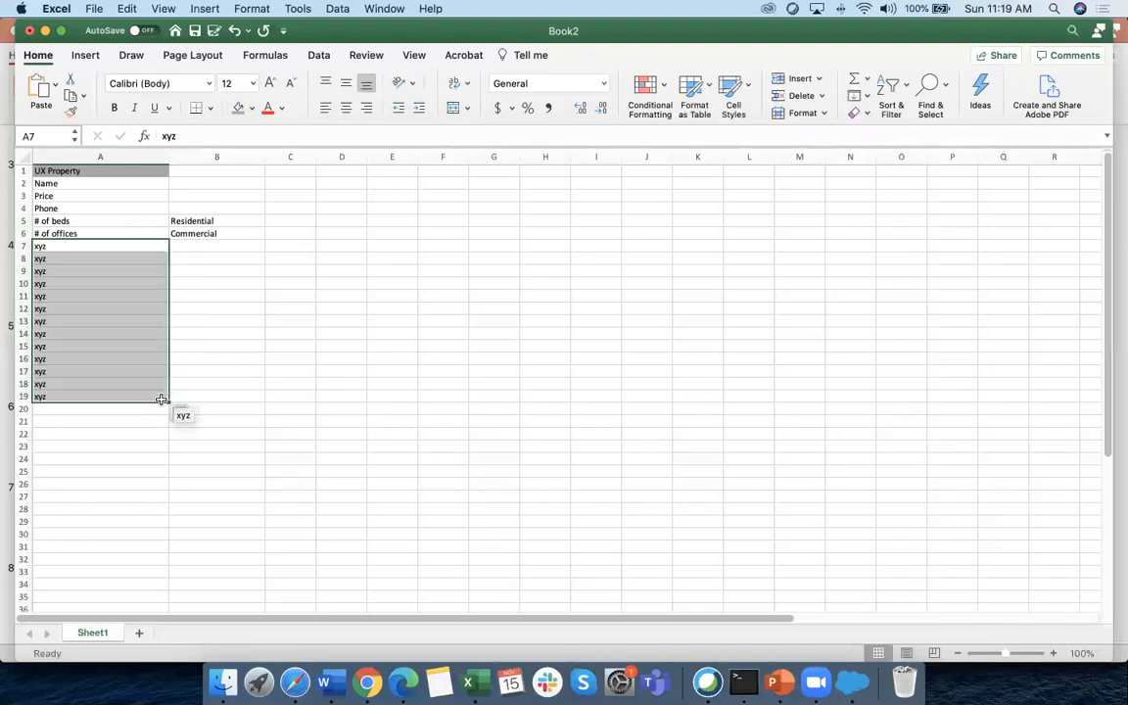
# Copy Residential into B7:B19 beside the xyz rows
pyautogui.click(205, 220)
pyautogui.press('super+c')
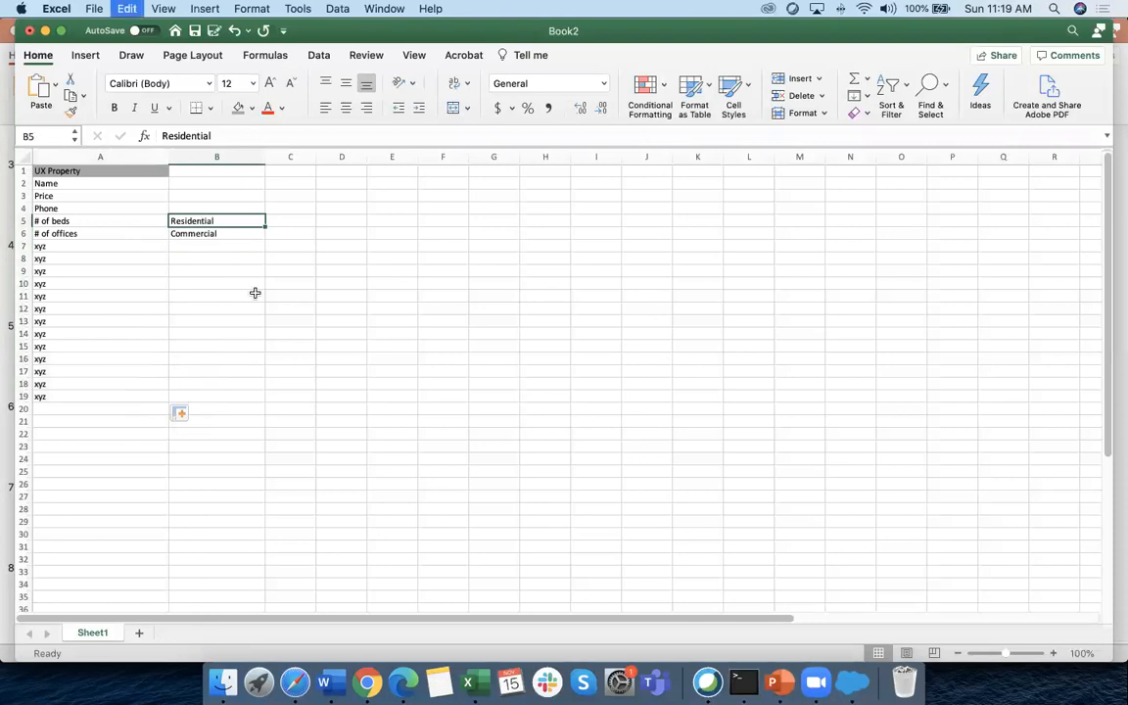
pyautogui.moveTo(184, 246); pyautogui.dragTo(191, 390)
pyautogui.press('super+v')
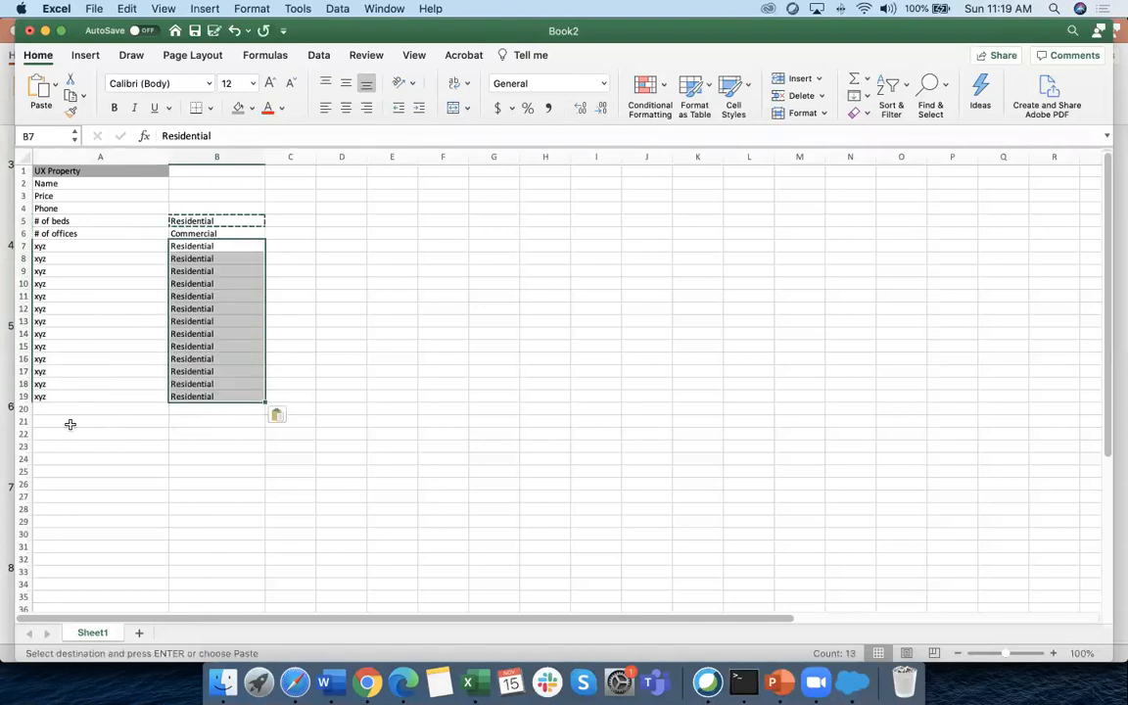
# Enter ABC in A20 and fill it down to row 26
pyautogui.click(60, 410)
pyautogui.write('ABC')
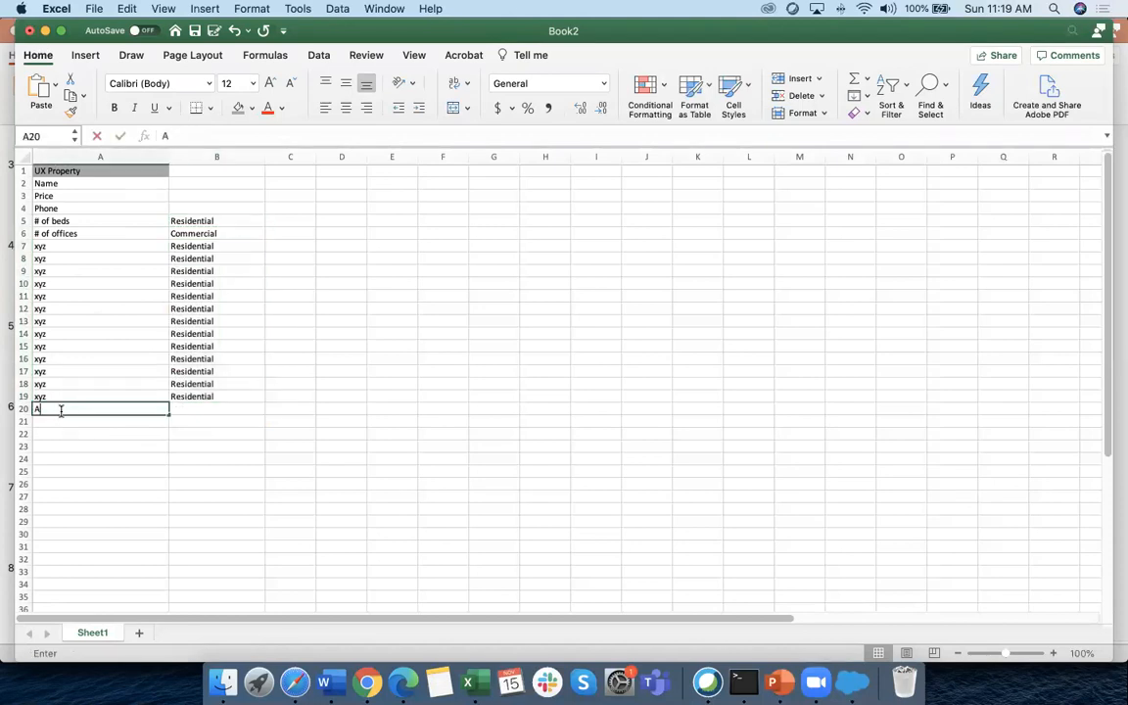
pyautogui.click(101, 447)
pyautogui.click(103, 408)
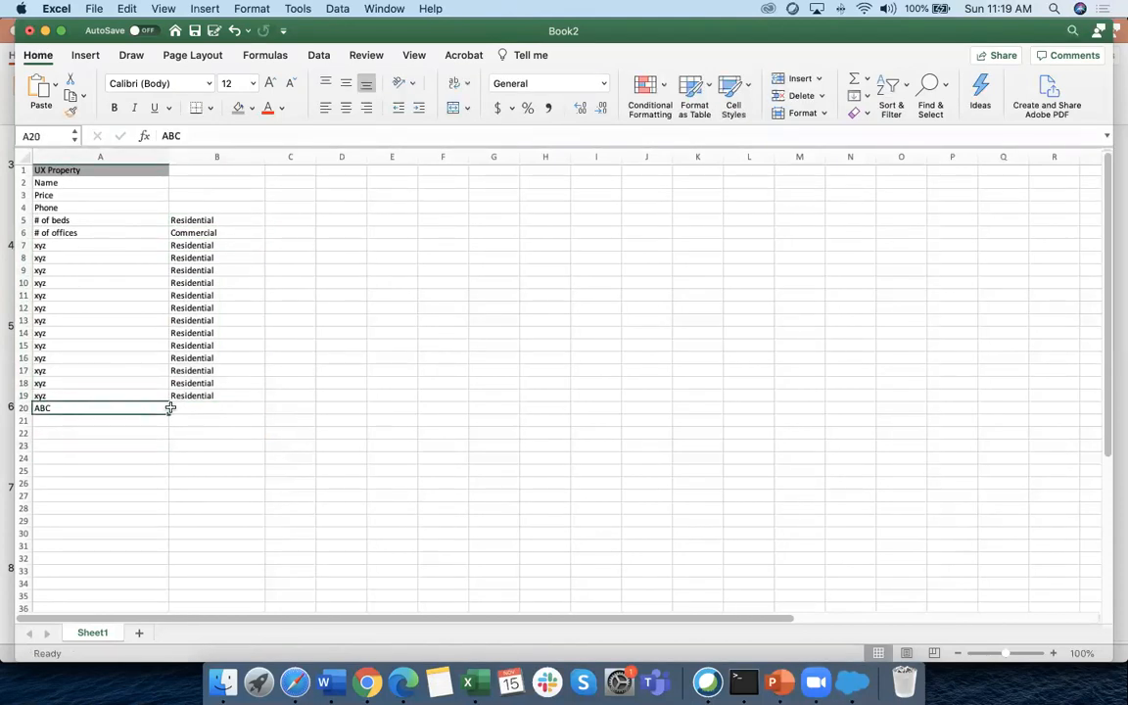
pyautogui.moveTo(167, 419); pyautogui.dragTo(164, 490)
pyautogui.click(128, 410)
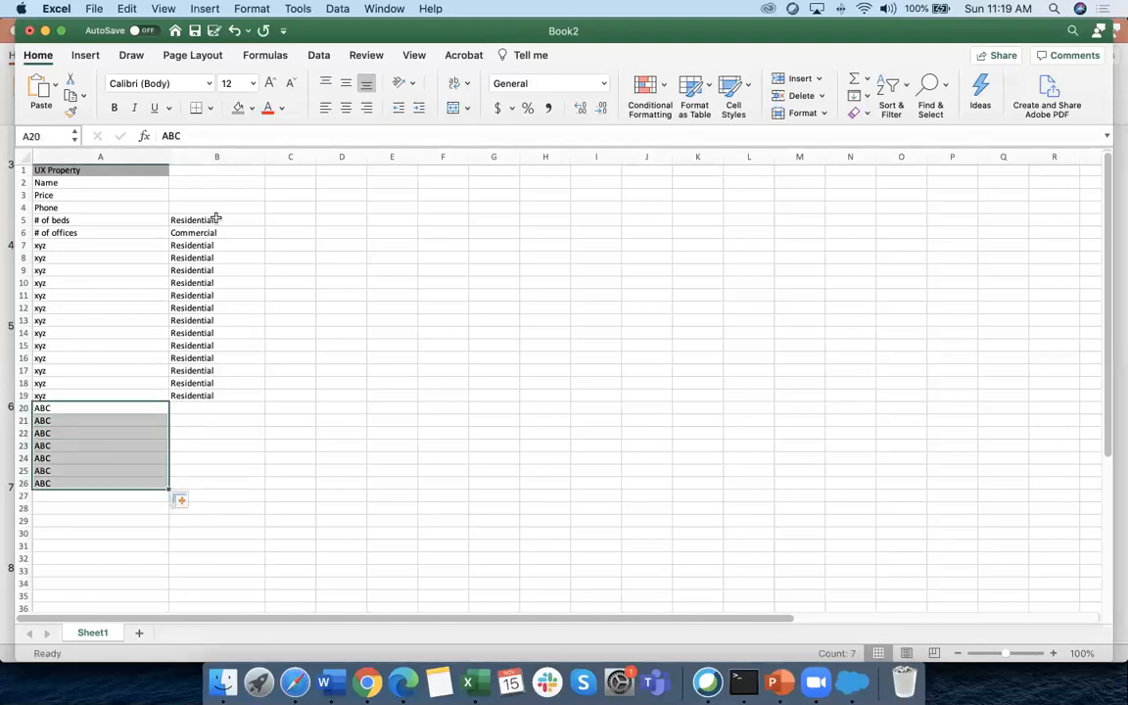
# Paste Commercial into B20:B26 beside the ABC rows
pyautogui.click(198, 234)
pyautogui.press('cmd+c')
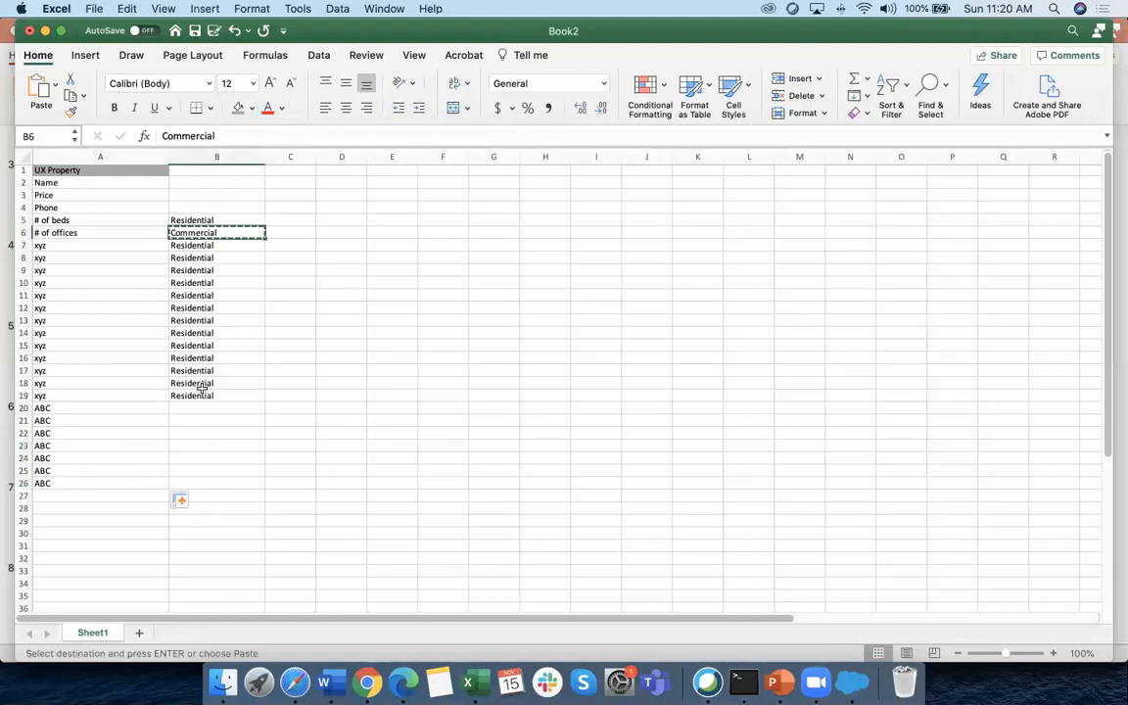
pyautogui.moveTo(191, 407); pyautogui.dragTo(183, 486)
pyautogui.press('cmd+v')
pyautogui.click(372, 409)
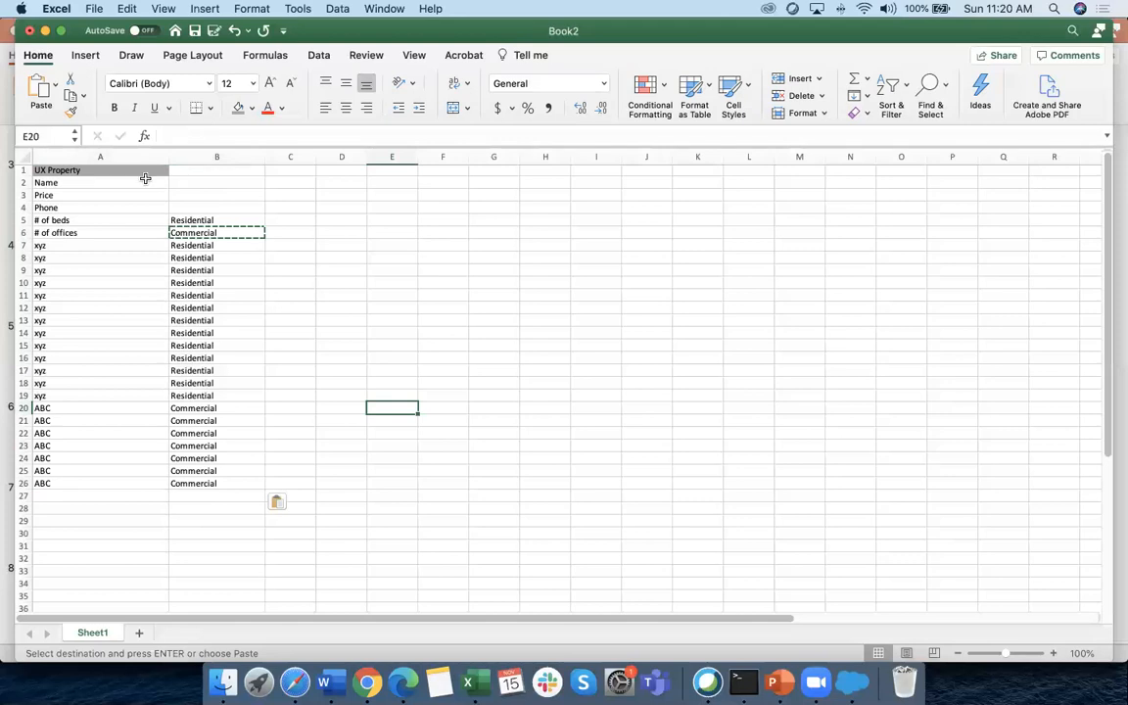
# Mark Name, Price and Phone as common in B2:B4
pyautogui.click(92, 184)
pyautogui.click(214, 183)
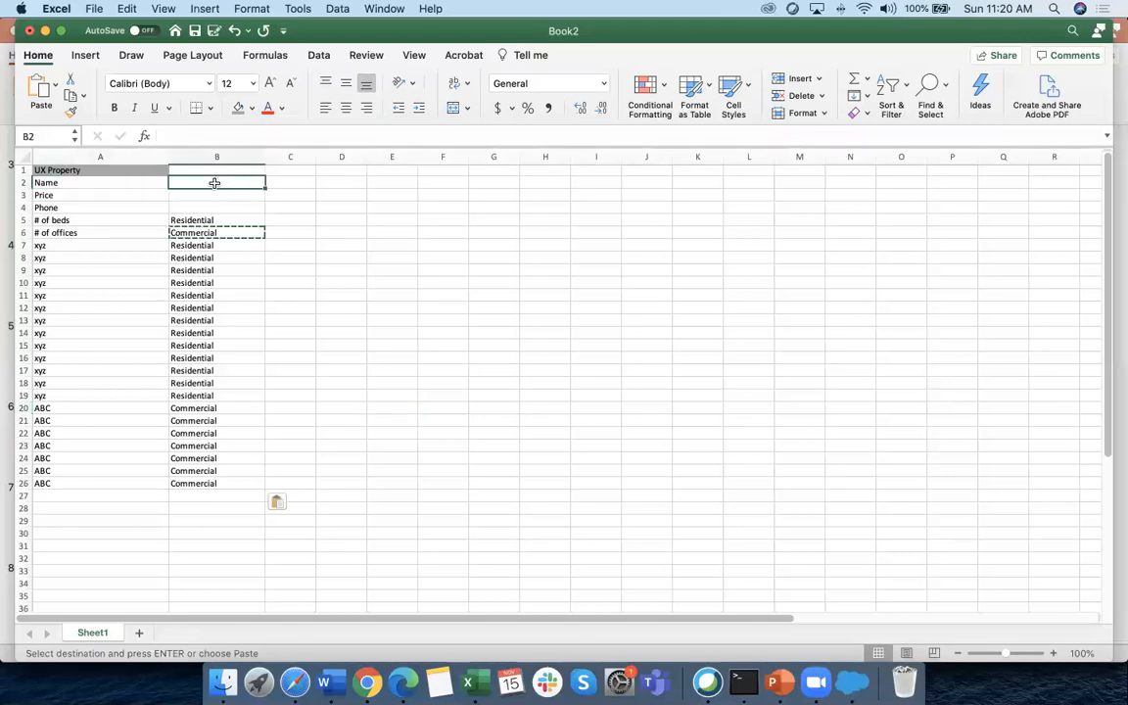
pyautogui.write('common')
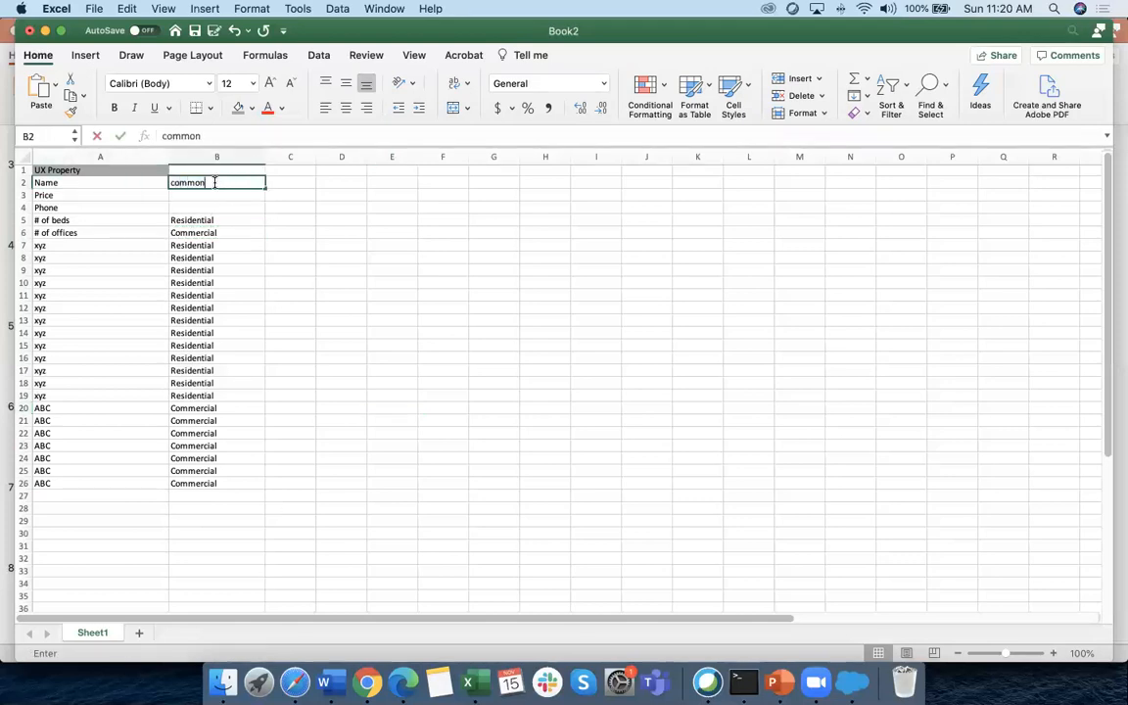
pyautogui.click(245, 220)
pyautogui.click(202, 194)
pyautogui.click(239, 184)
pyautogui.moveTo(264, 187); pyautogui.dragTo(262, 215)
pyautogui.click(290, 269)
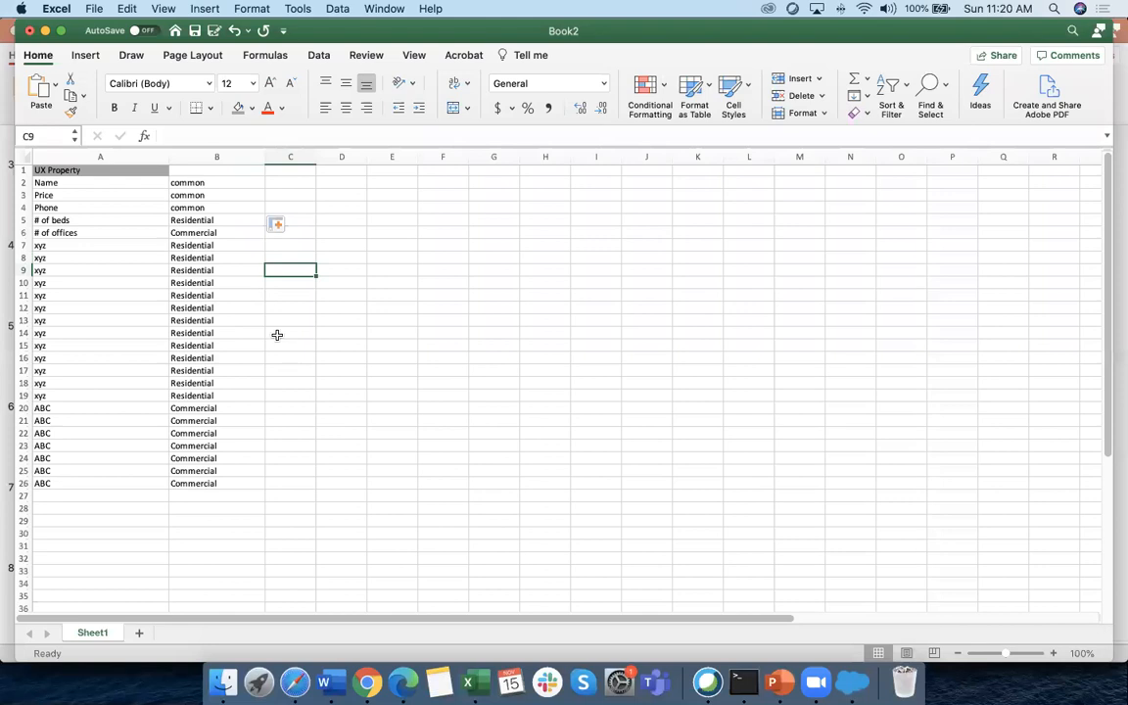
# Select the header and field cells, then resize row 9 and undo it
pyautogui.click(56, 169)
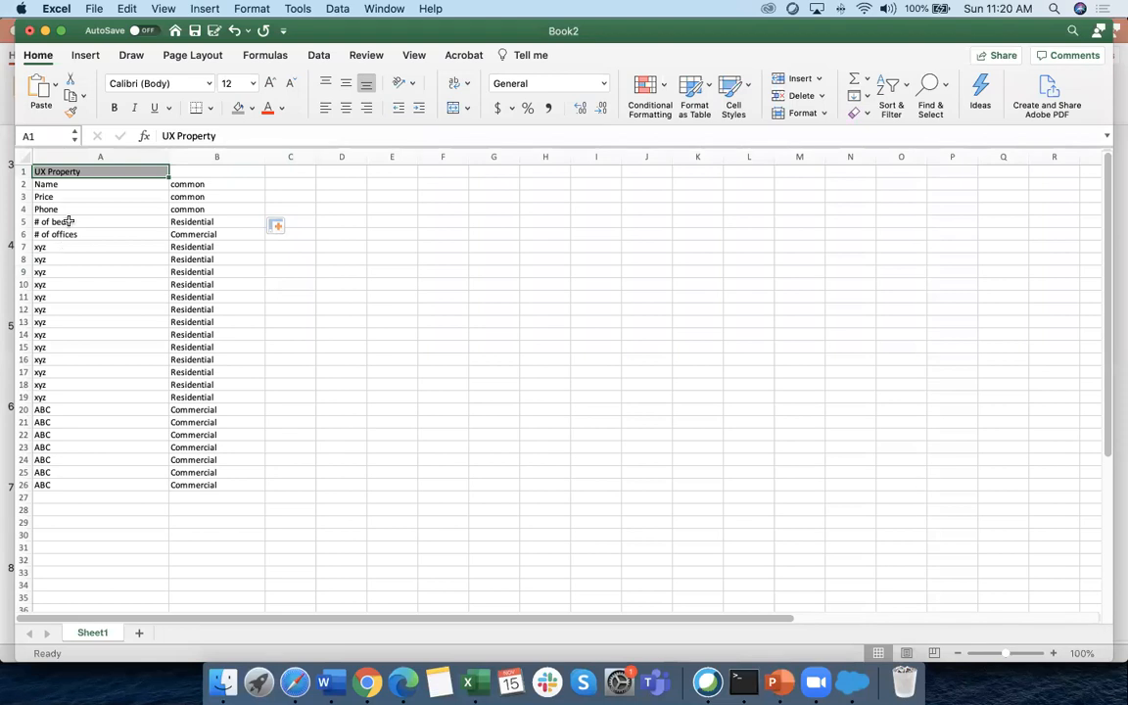
pyautogui.click(56, 185)
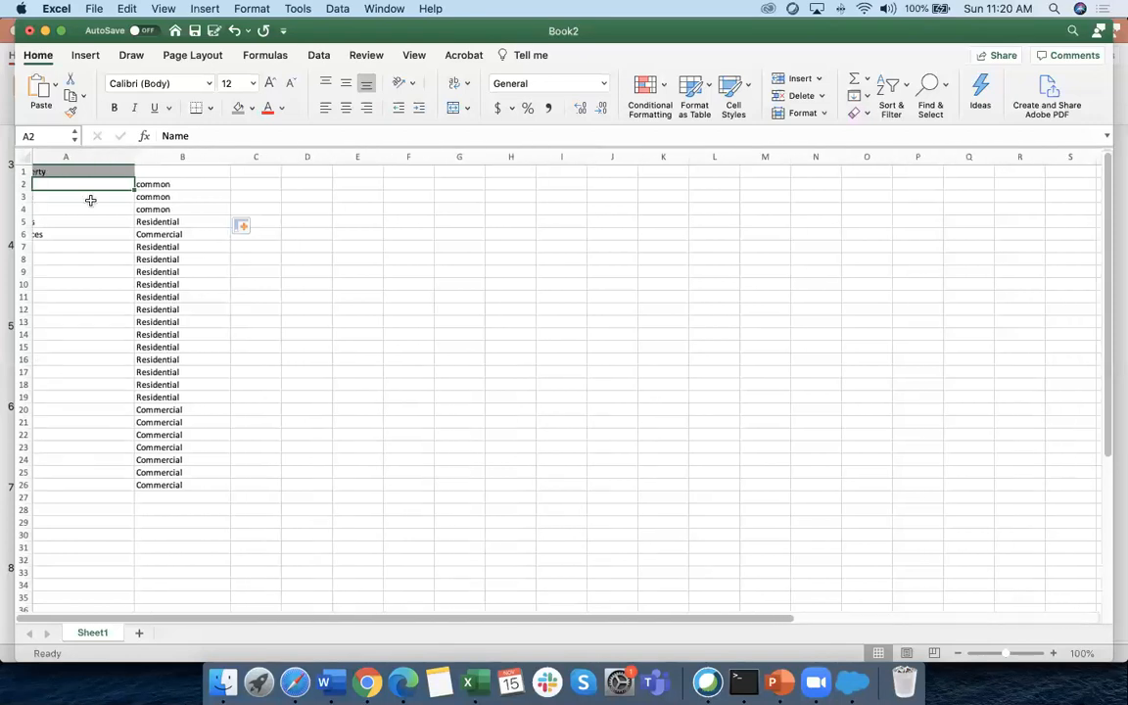
pyautogui.click(44, 234)
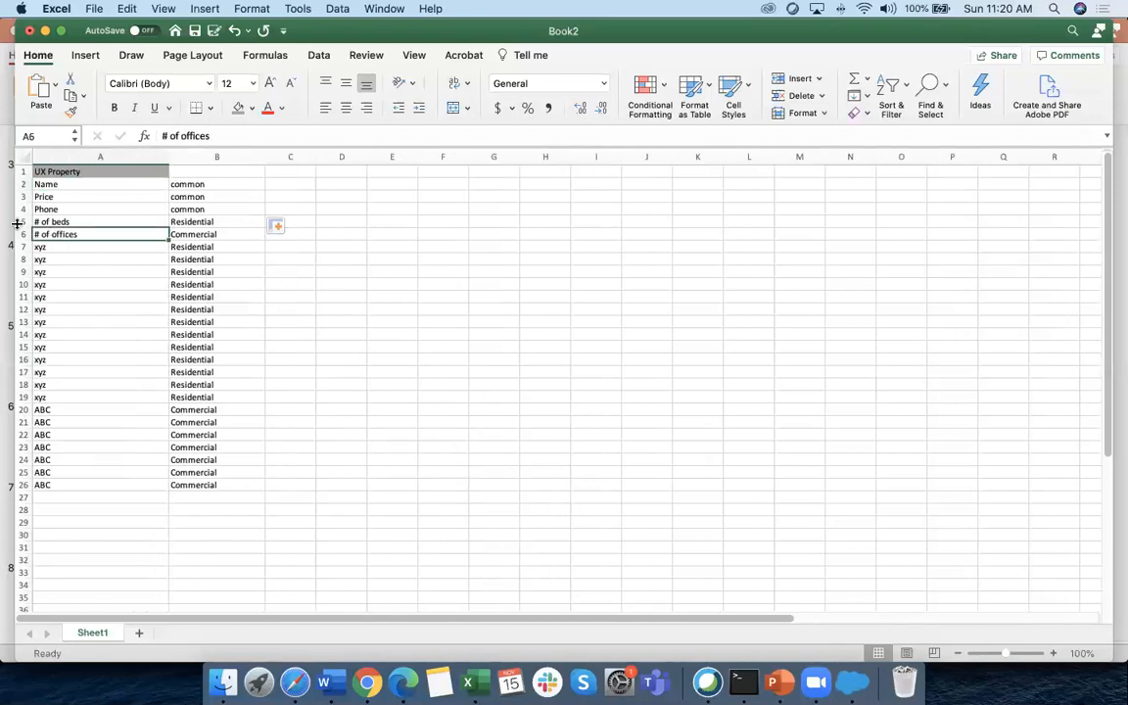
pyautogui.click(22, 221)
pyautogui.moveTo(25, 292); pyautogui.dragTo(22, 317)
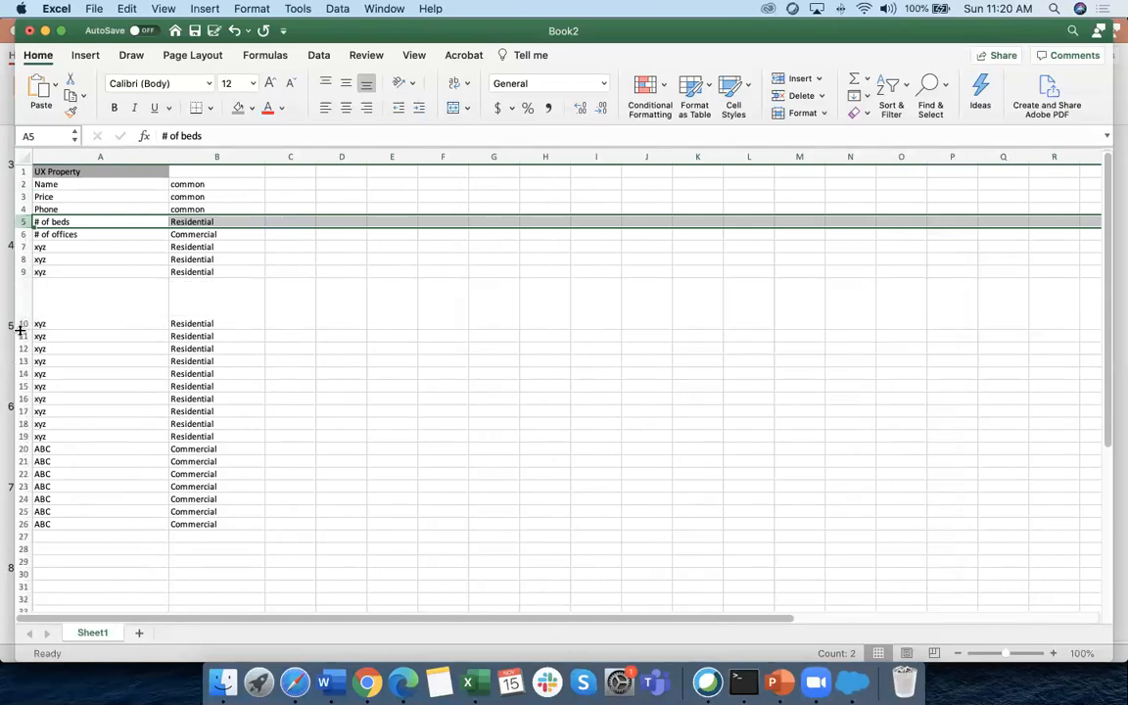
pyautogui.click(234, 30)
pyautogui.click(191, 234)
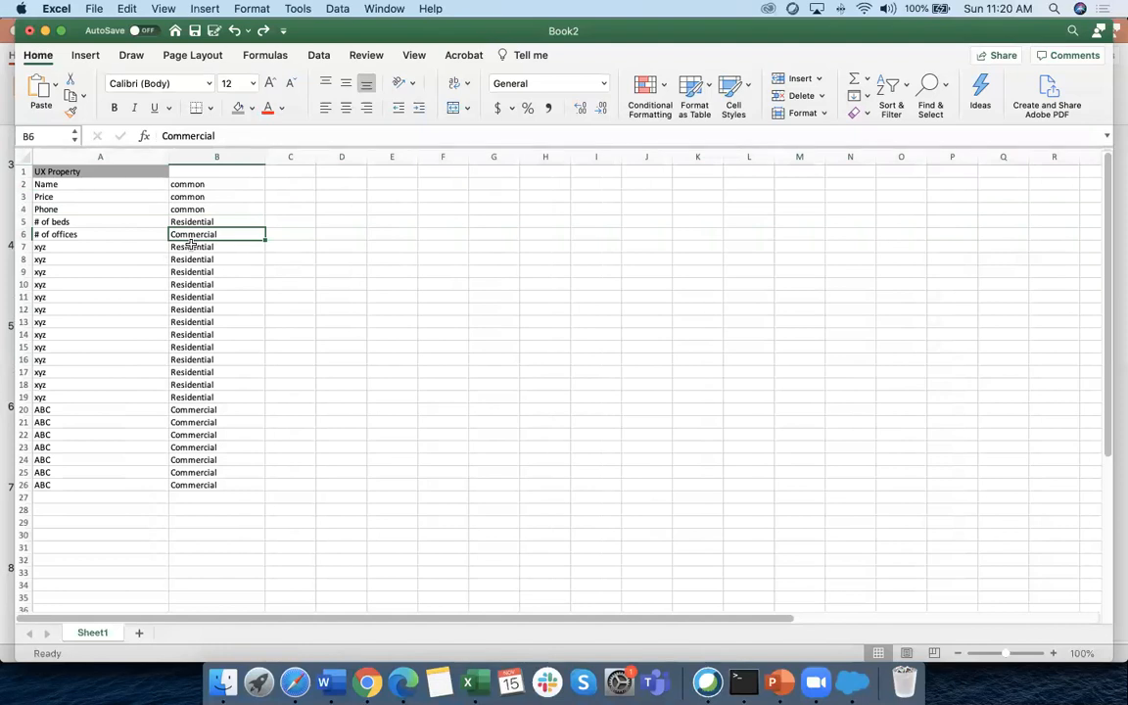
# Enter sgdhjasg, dsdas and dsdas in C2:C4 beside Name, Price and Phone
pyautogui.click(287, 186)
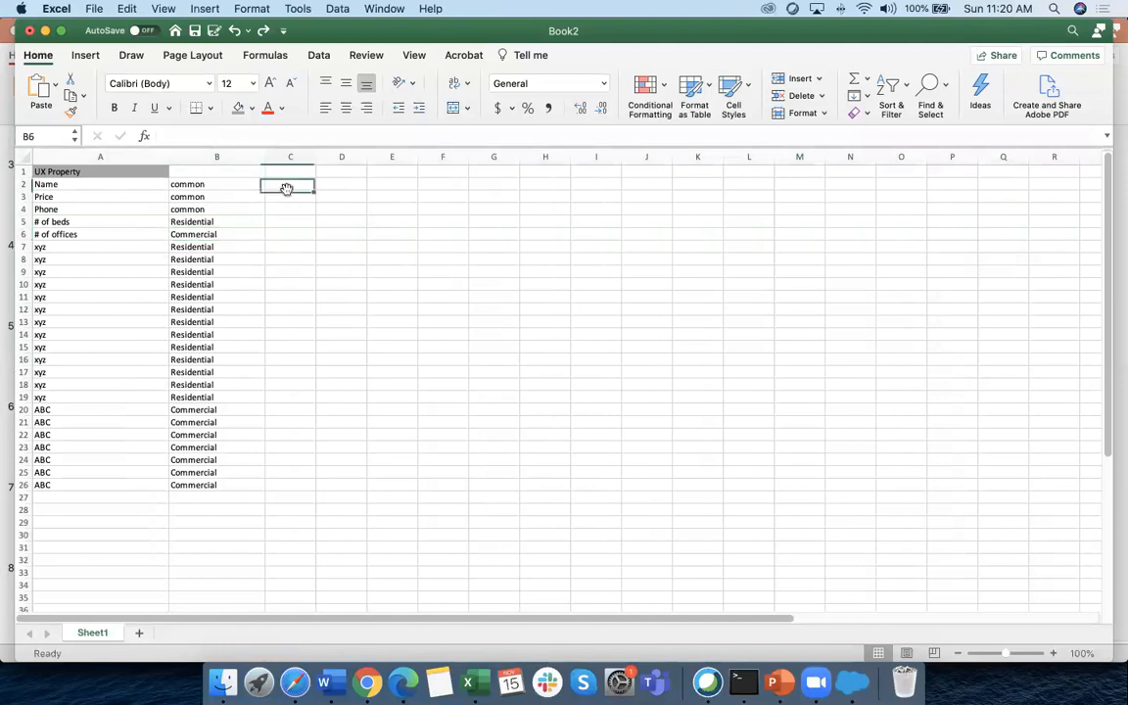
pyautogui.write('sgdhjasg')
pyautogui.press('Return')
pyautogui.write('dsdas')
pyautogui.press('Return')
pyautogui.write('dsdas')
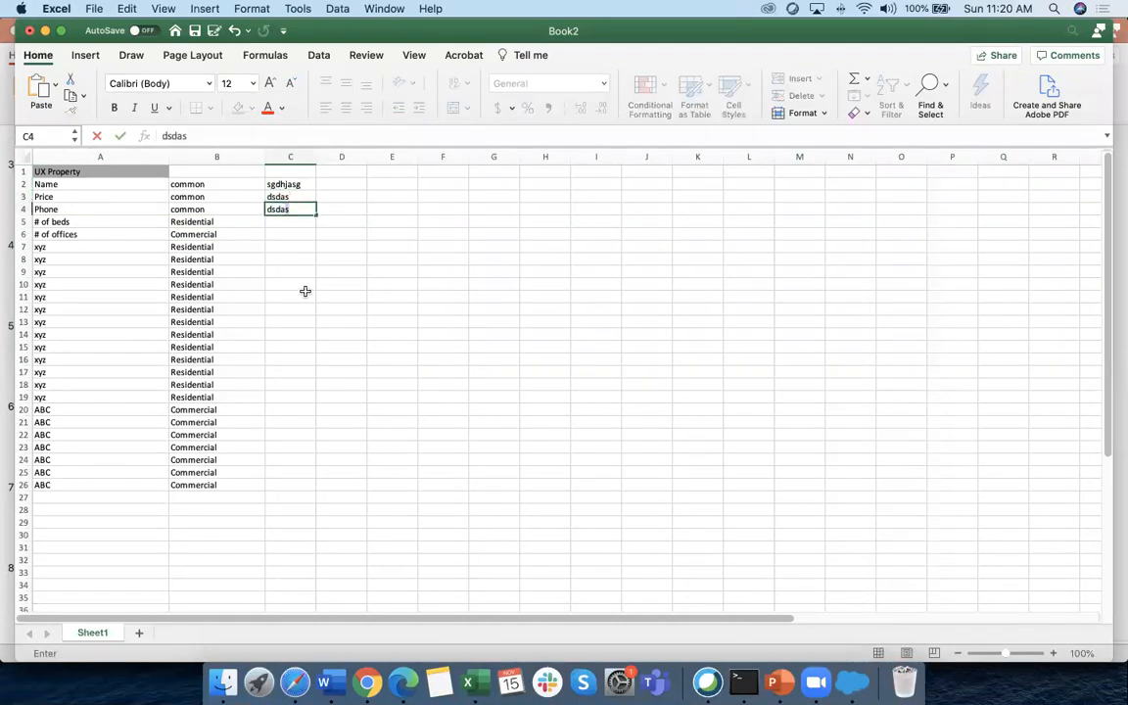
pyautogui.click(251, 283)
# Add dsdas in C5 beside # of beds
pyautogui.click(288, 224)
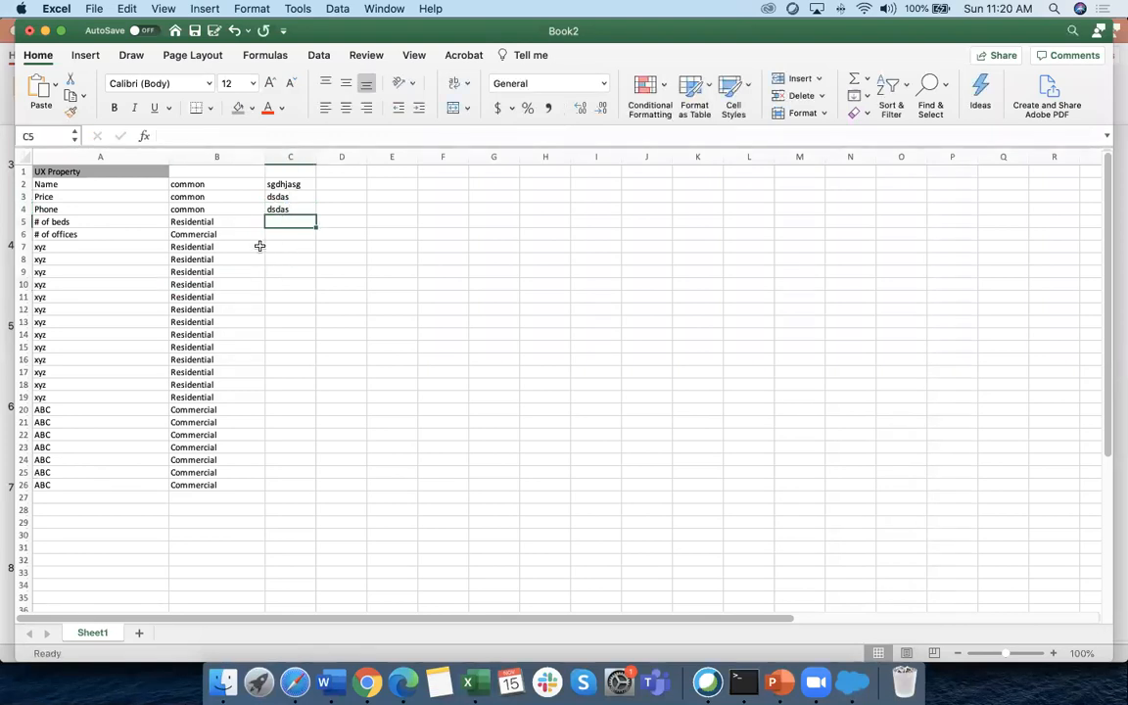
pyautogui.click(56, 223)
pyautogui.click(291, 222)
pyautogui.write('dsdas')
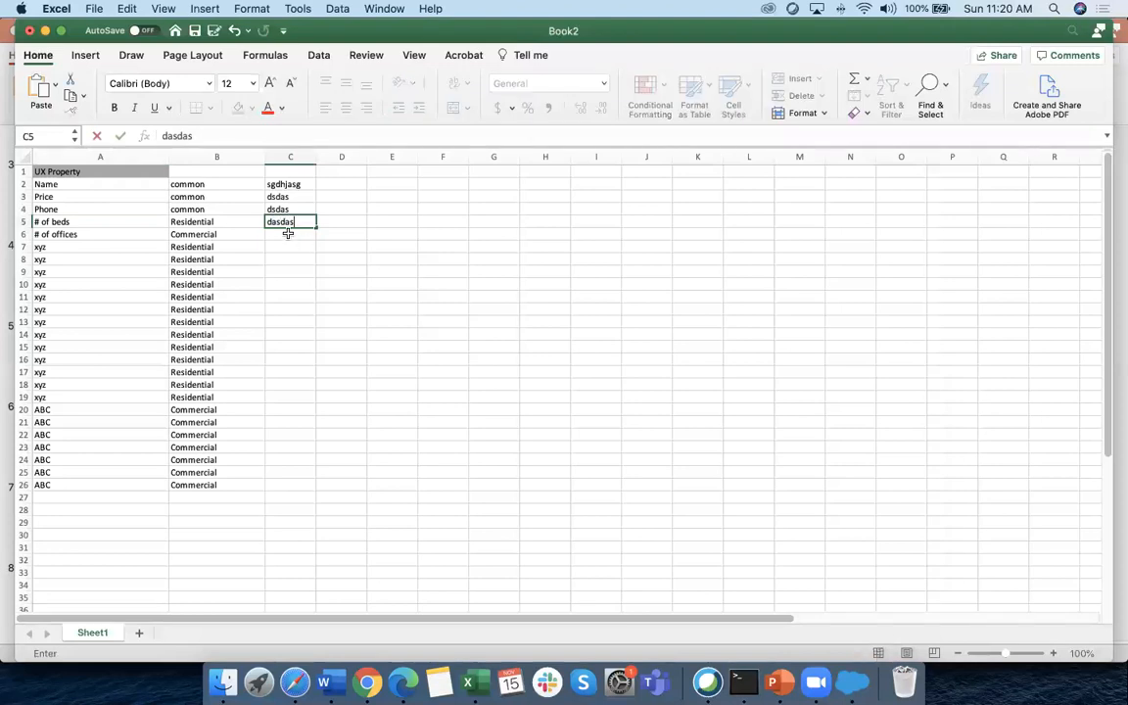
pyautogui.click(301, 244)
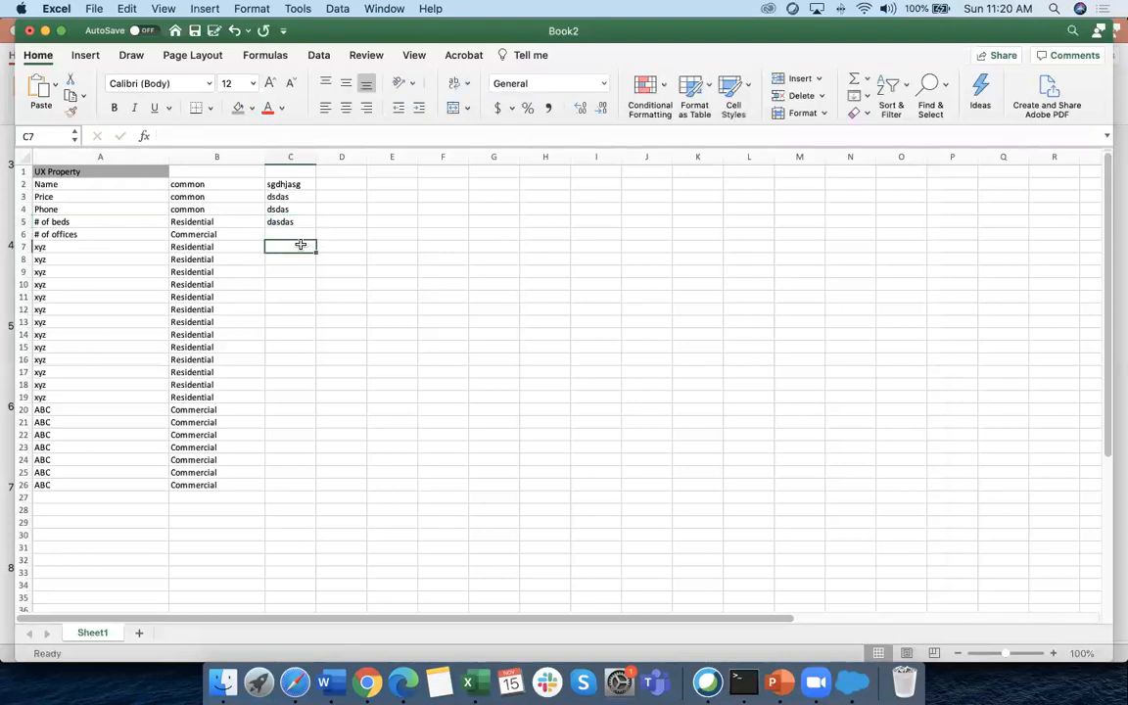
pyautogui.click(292, 283)
pyautogui.click(285, 451)
pyautogui.click(285, 434)
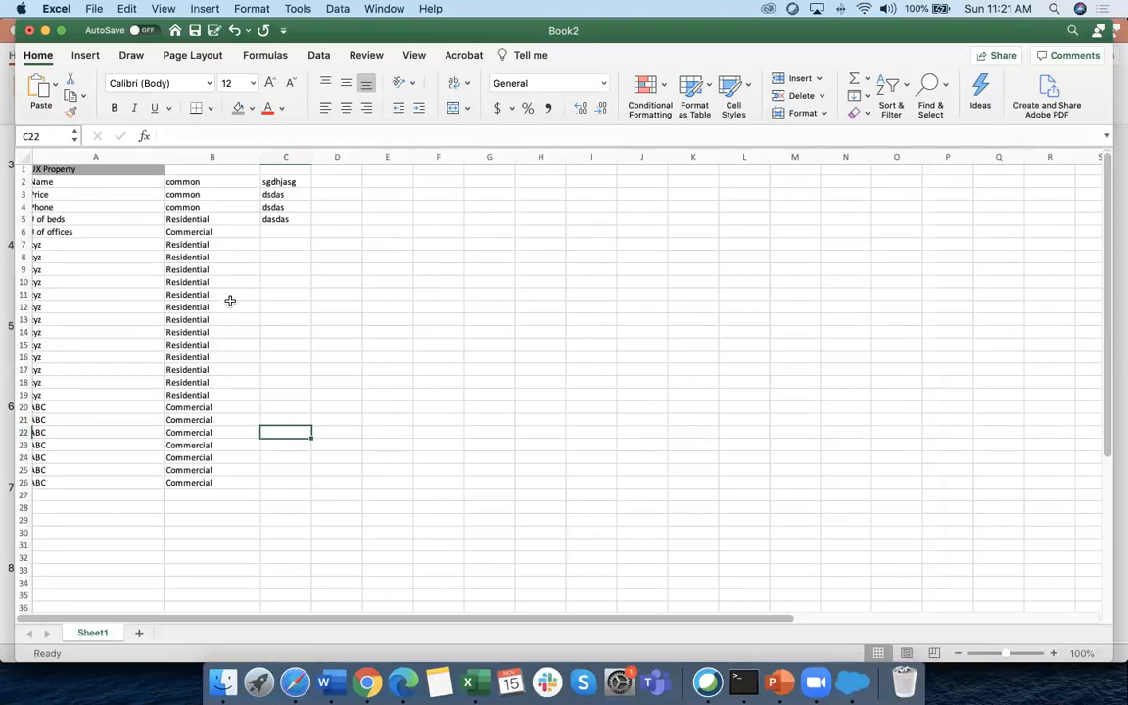
# Turn on filtering for the header row and hide the Commercial rows in column B
pyautogui.click(210, 223)
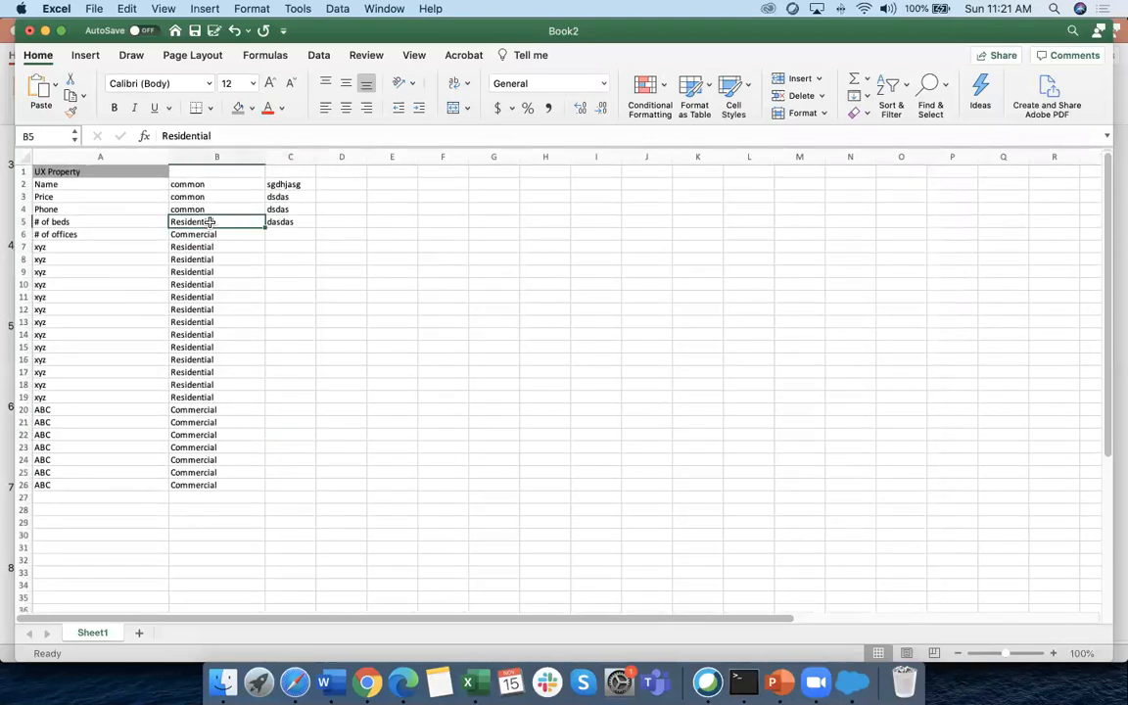
pyautogui.click(23, 171)
pyautogui.click(315, 56)
pyautogui.click(460, 90)
pyautogui.click(257, 173)
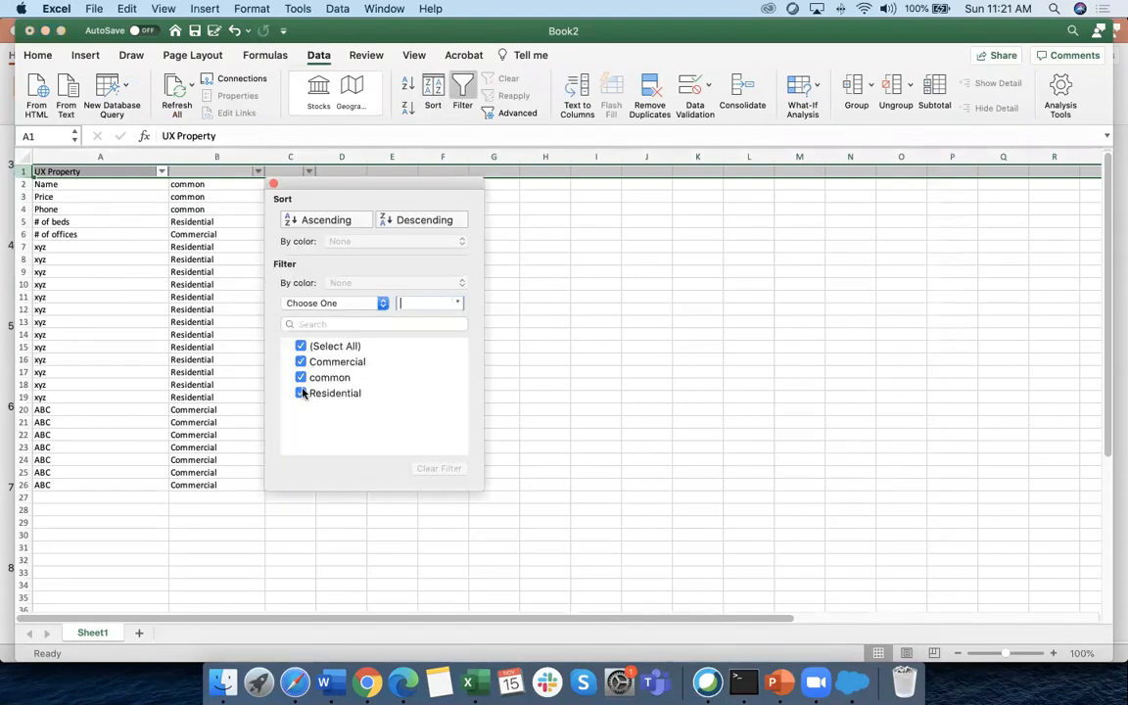
pyautogui.click(301, 361)
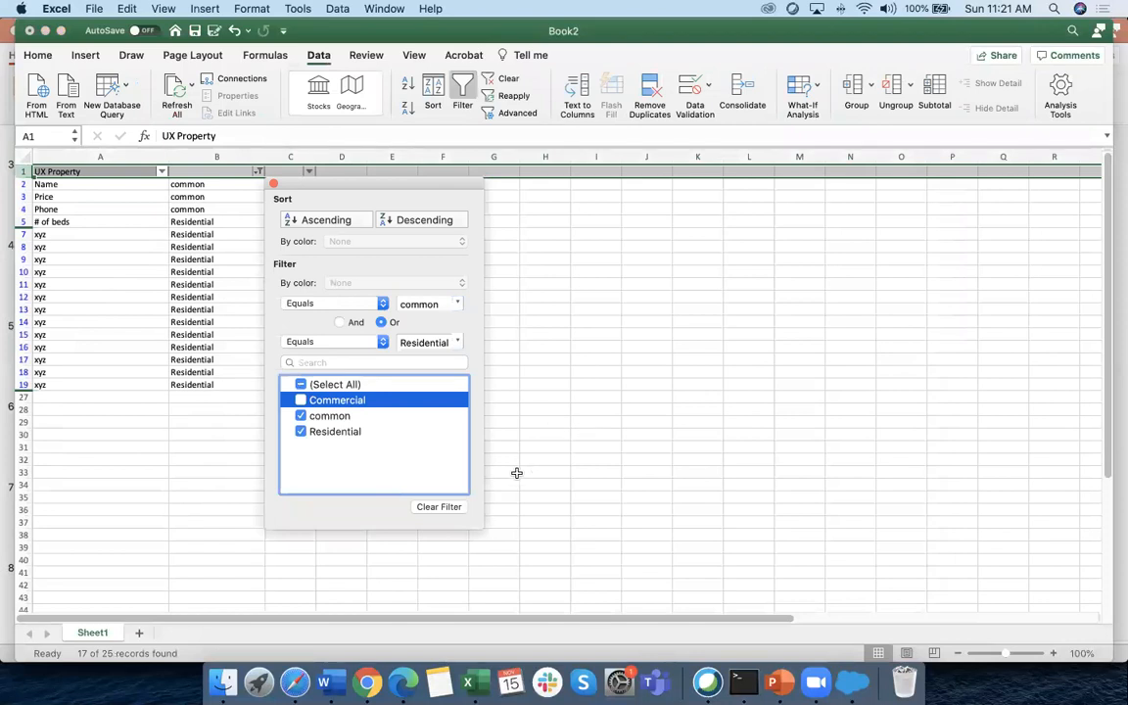
pyautogui.click(526, 405)
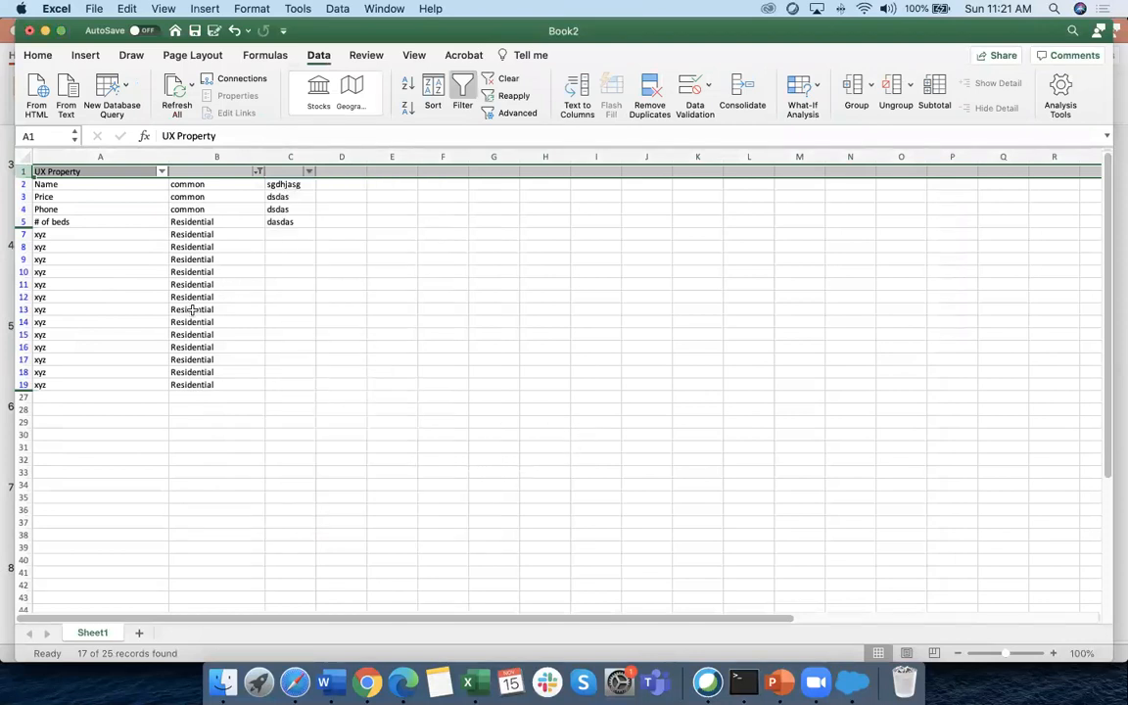
# Clear C2:C5, then filter column B to show Commercial instead of Residential
pyautogui.moveTo(284, 184); pyautogui.dragTo(286, 223)
pyautogui.press('Delete')
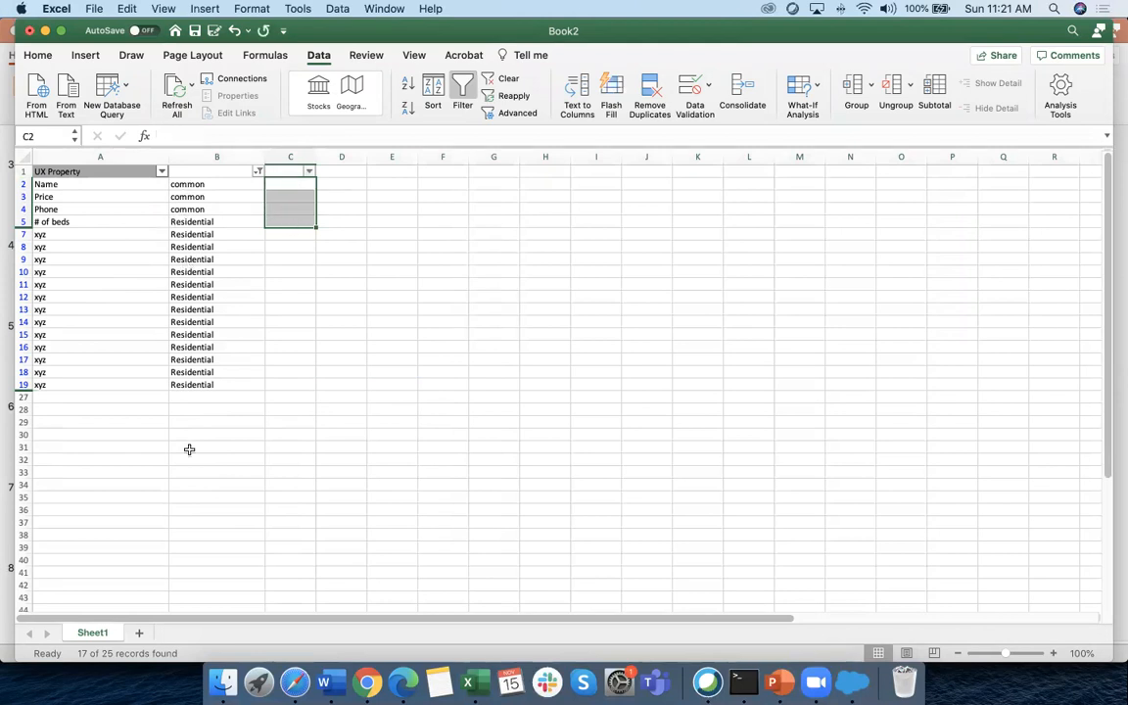
pyautogui.click(258, 172)
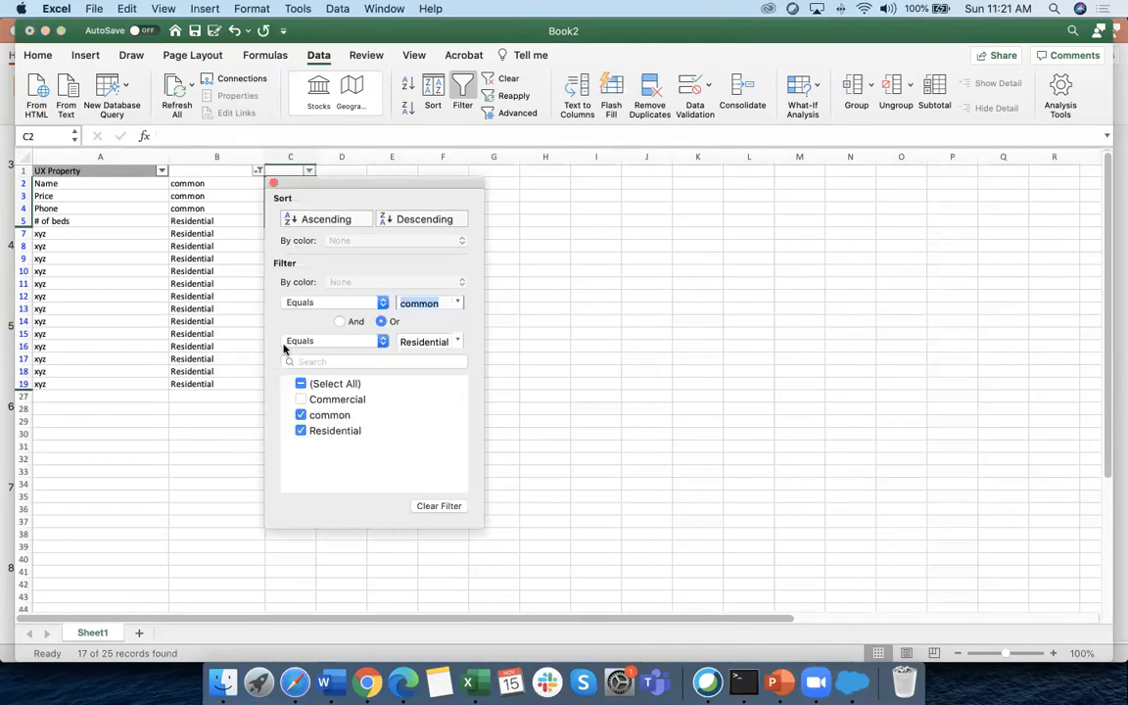
pyautogui.click(301, 431)
pyautogui.click(301, 399)
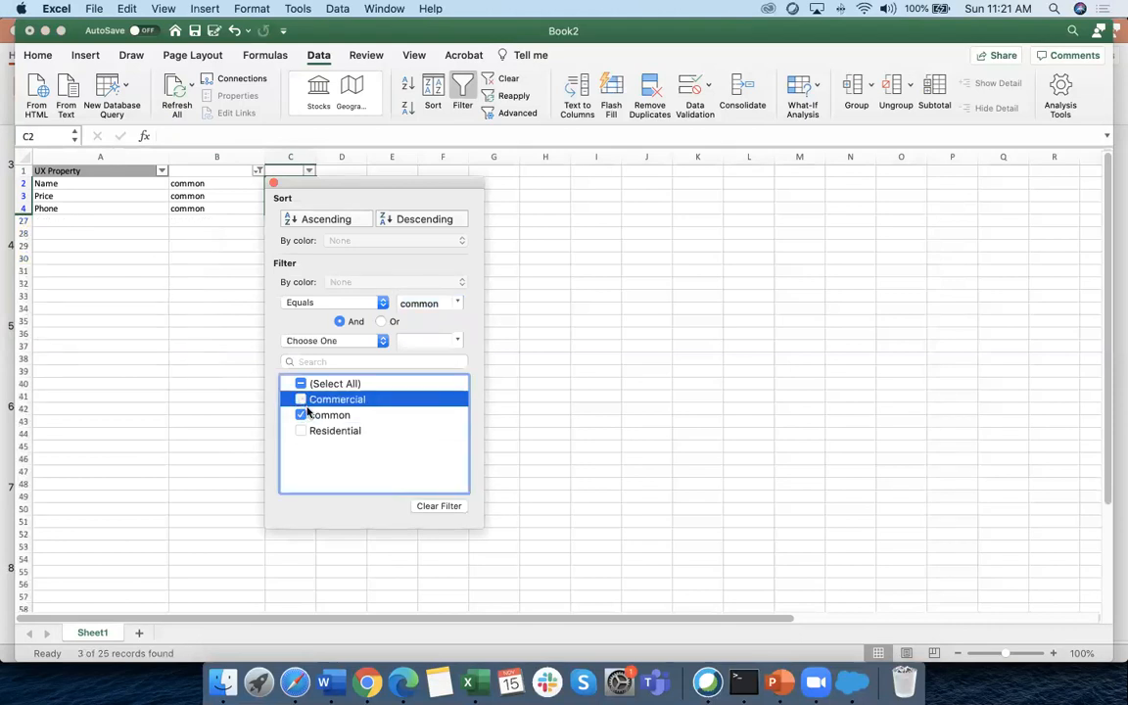
pyautogui.click(526, 476)
# Switch the column B filter back to Residential, hiding Commercial
pyautogui.scroll(1, 178, 403)
pyautogui.scroll(-1, 178, 403)
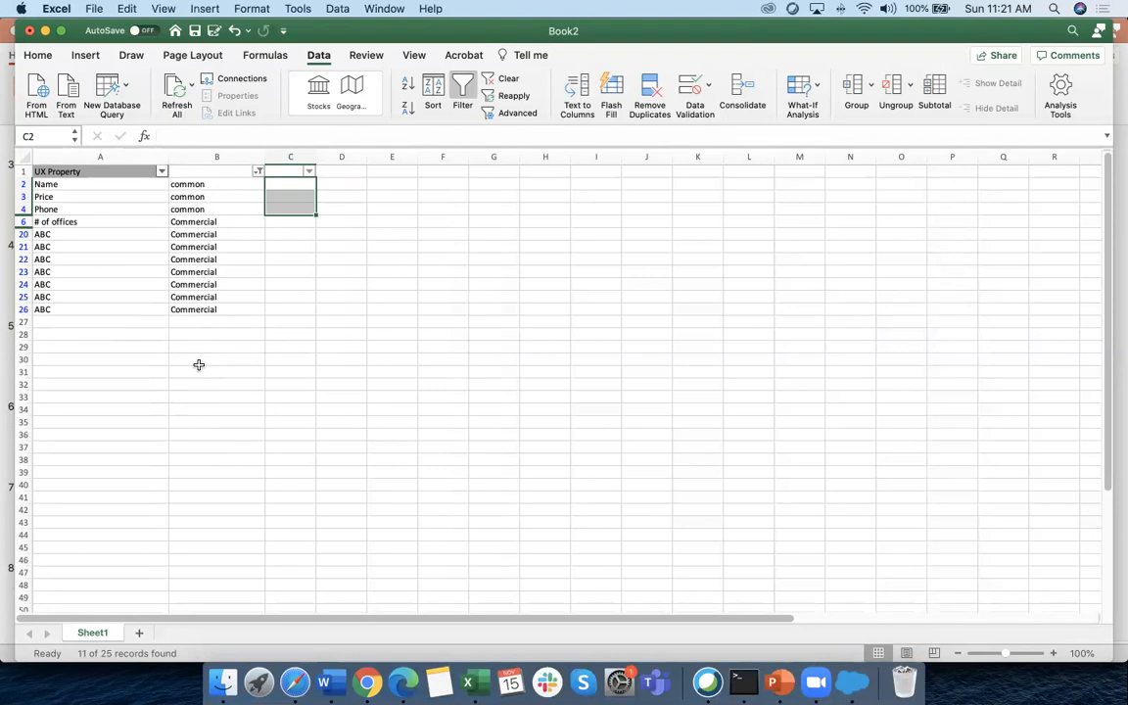
pyautogui.hscroll(3, 201, 361)
pyautogui.hscroll(-3, 245, 321)
pyautogui.click(257, 171)
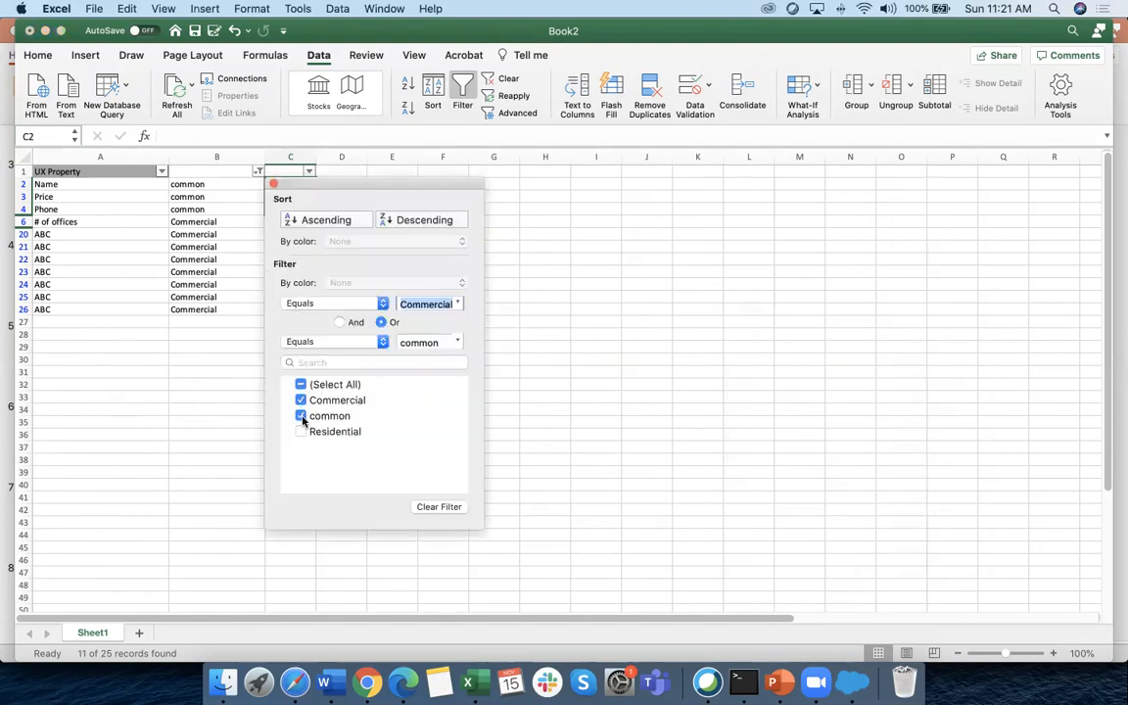
pyautogui.click(301, 400)
pyautogui.click(301, 432)
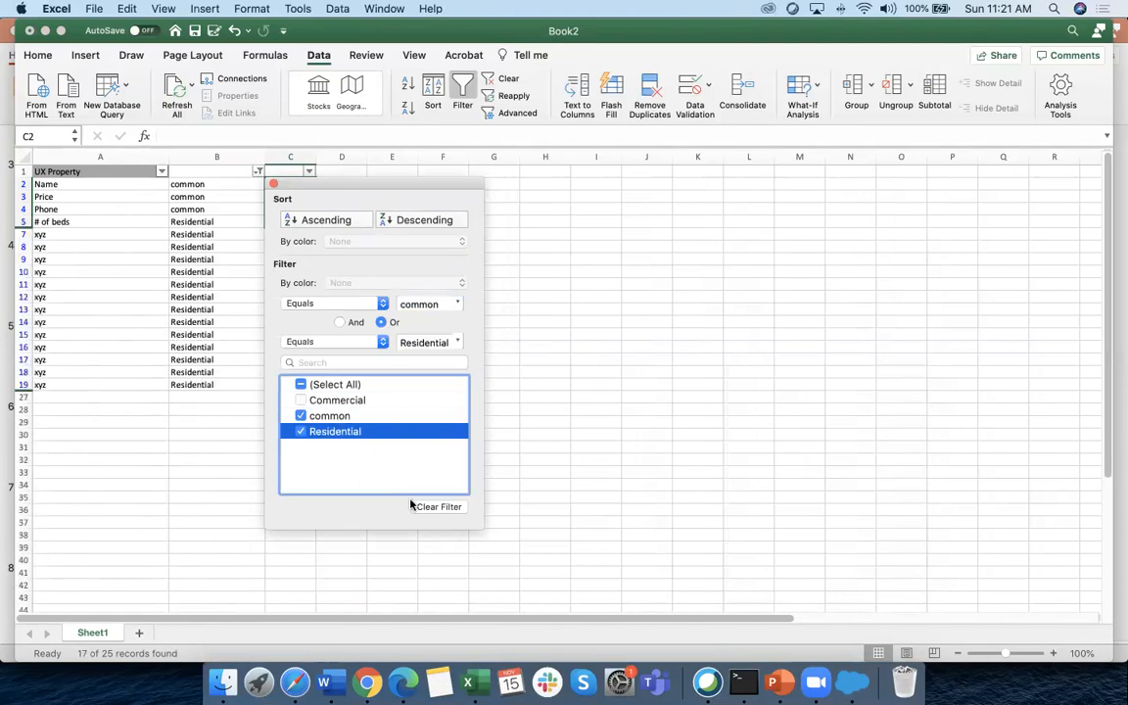
pyautogui.click(586, 477)
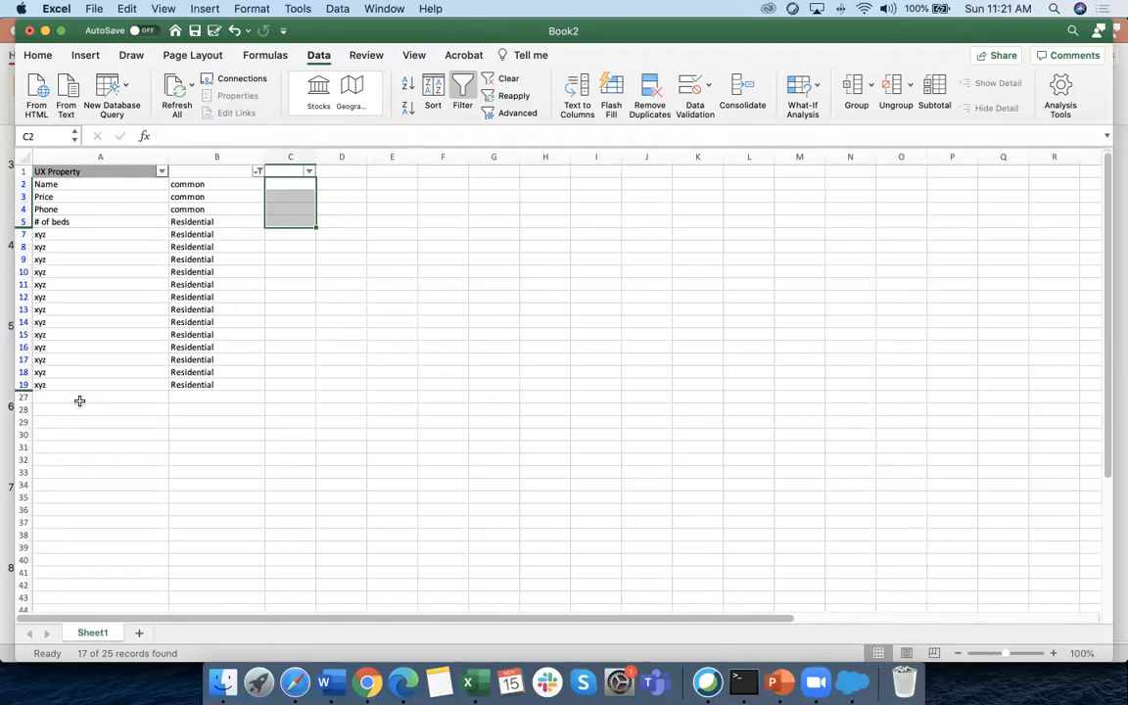
# Filter column B to common and Commercial, then re-include Residential
pyautogui.click(257, 171)
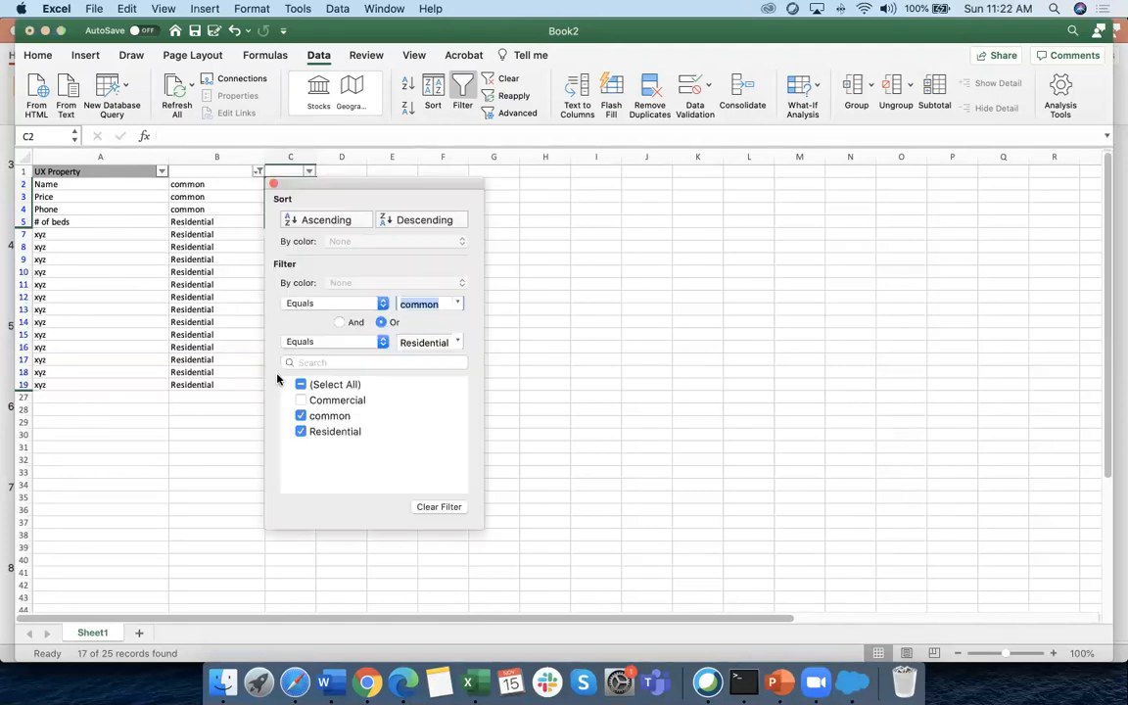
pyautogui.click(301, 432)
pyautogui.click(302, 400)
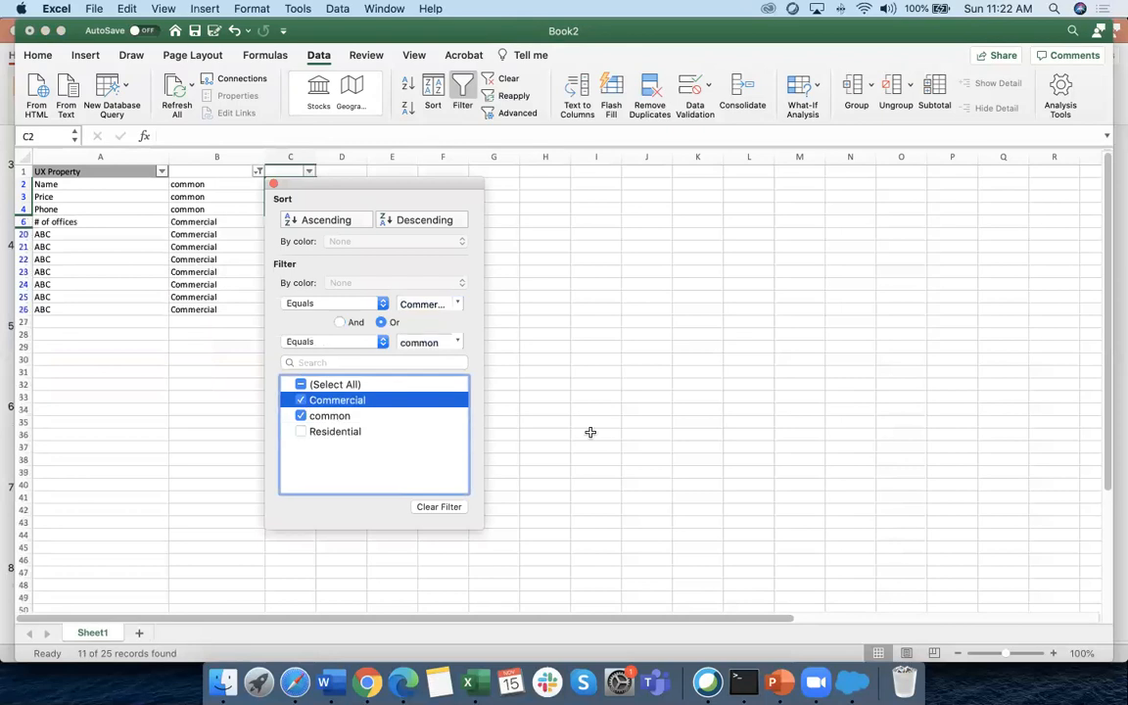
pyautogui.click(590, 433)
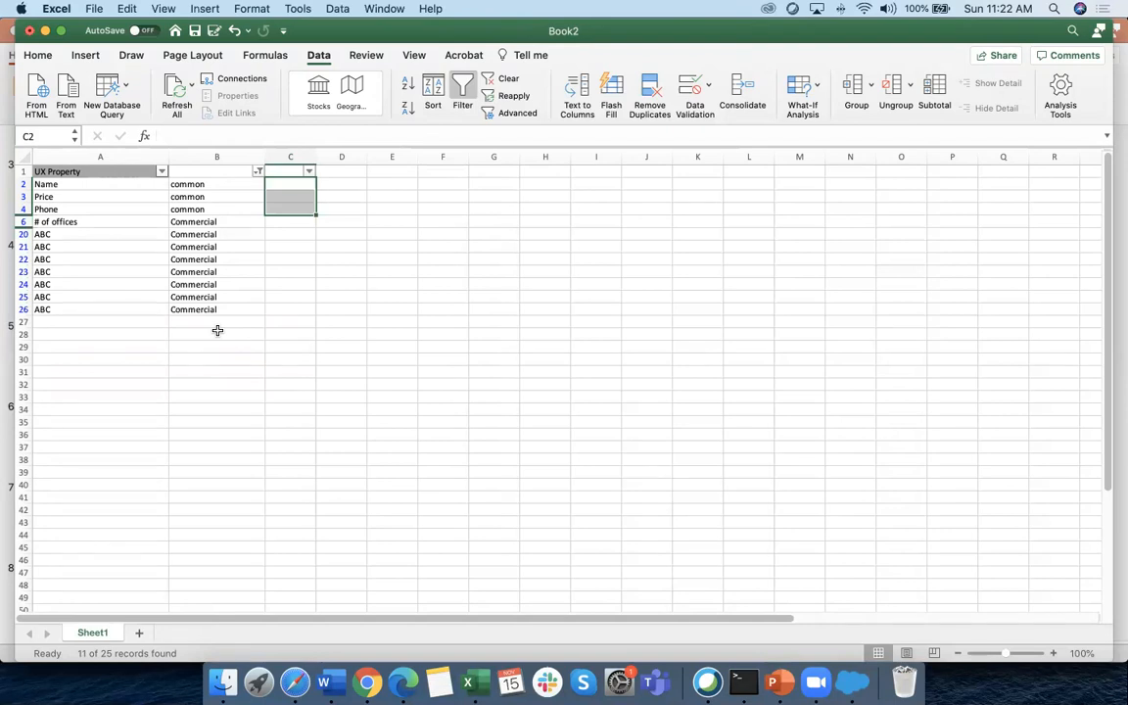
pyautogui.click(258, 172)
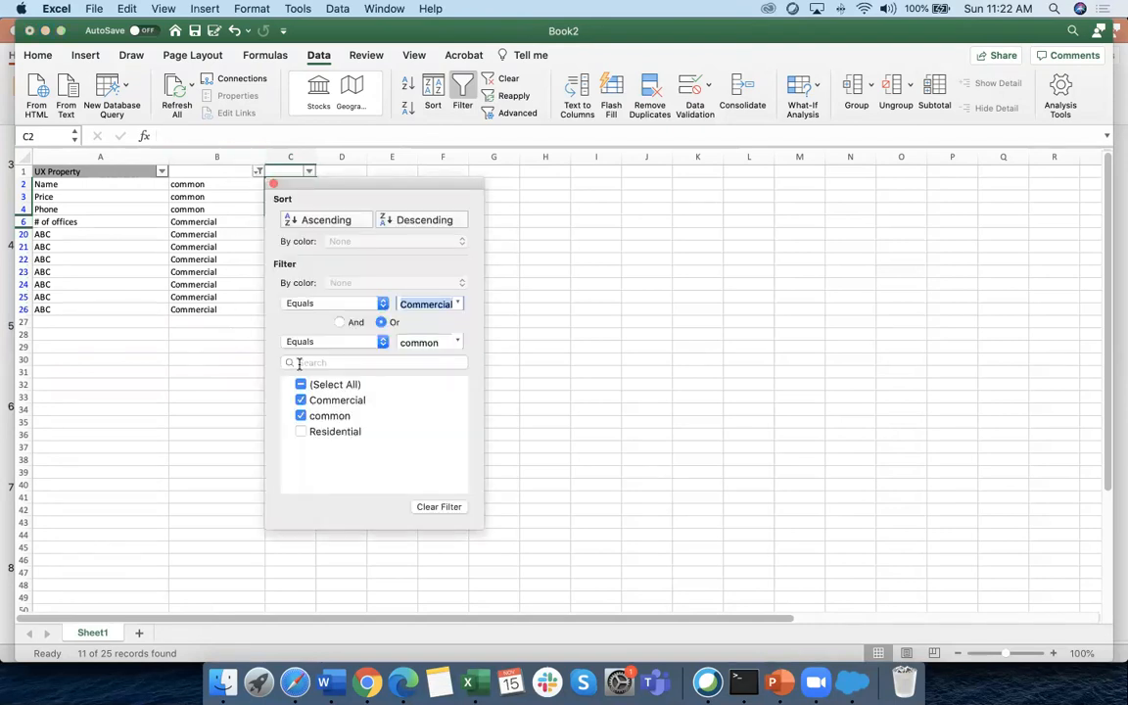
pyautogui.click(315, 432)
# Enter Records 1 in C2, filter out Commercial rows, and paste Records 1 down the visible Residential rows
pyautogui.click(338, 234)
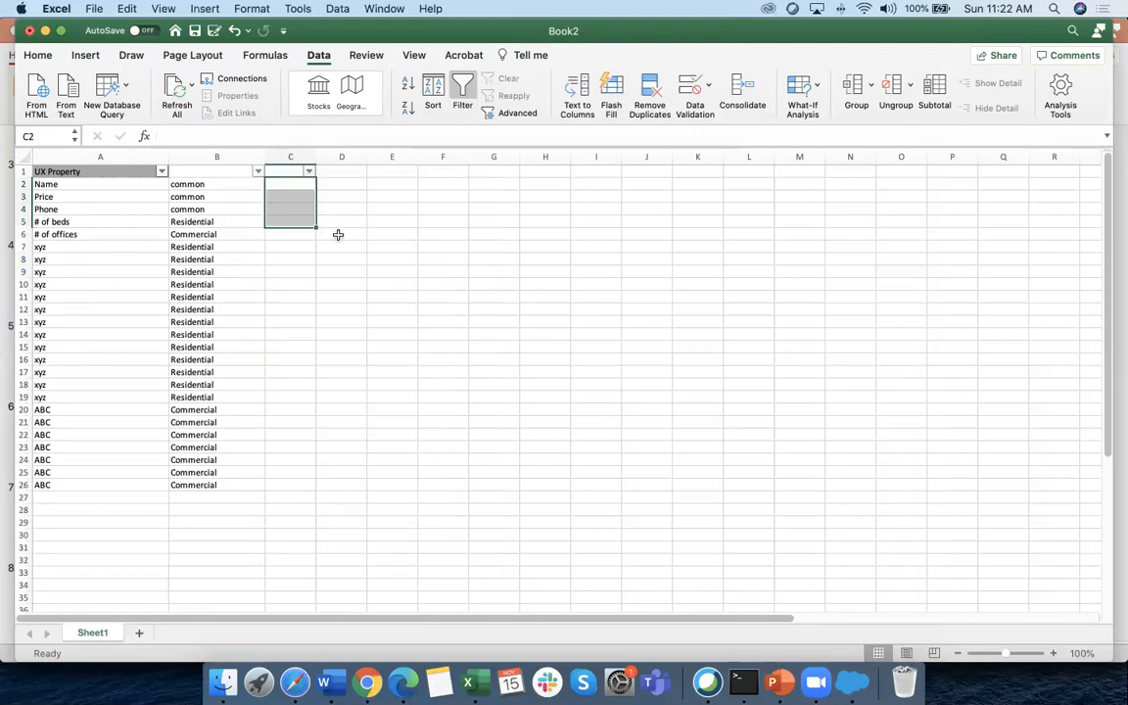
pyautogui.click(297, 188)
pyautogui.write('R')
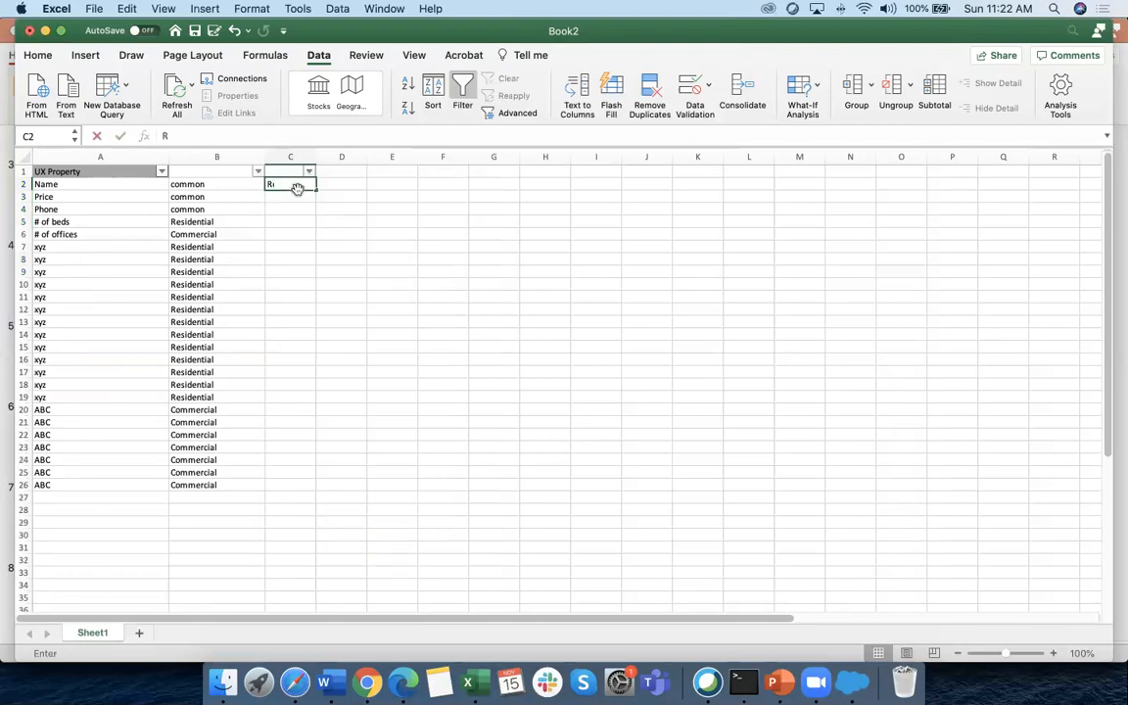
pyautogui.write('ecords')
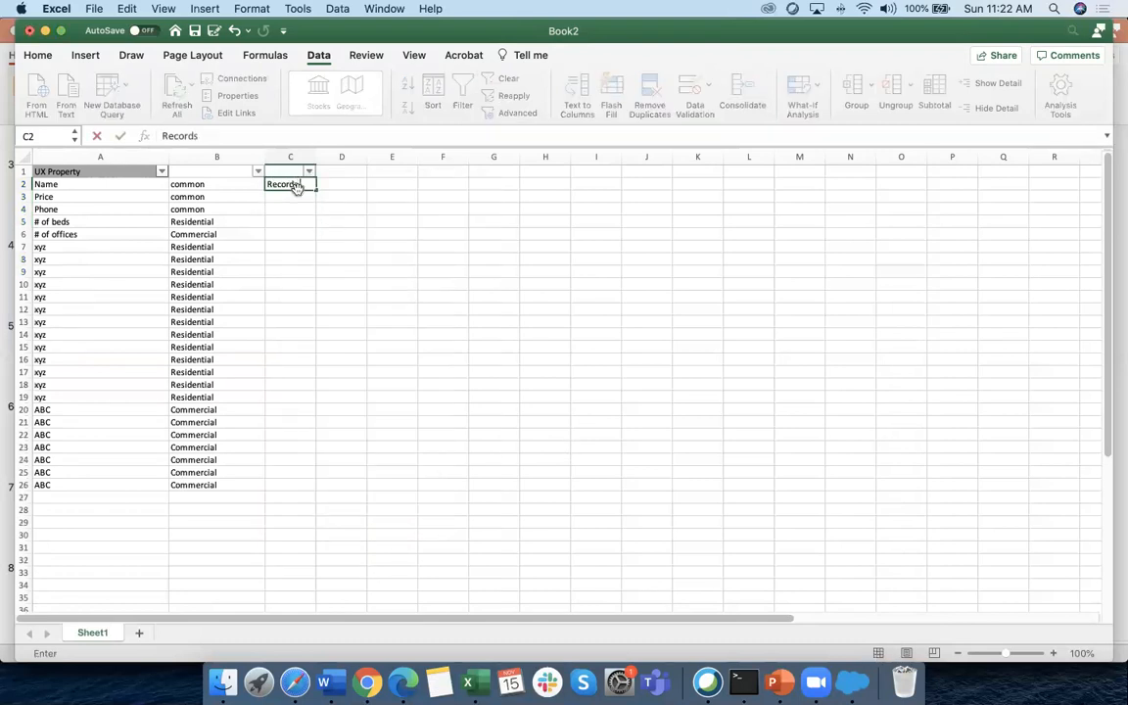
pyautogui.click(285, 232)
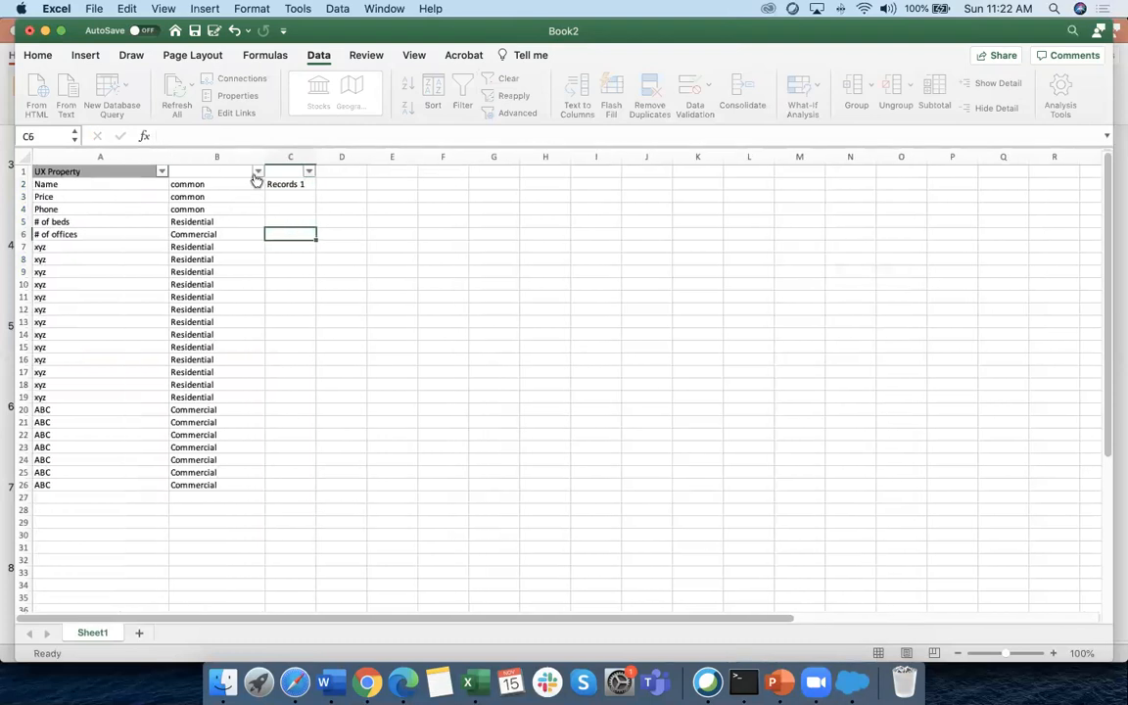
pyautogui.click(258, 172)
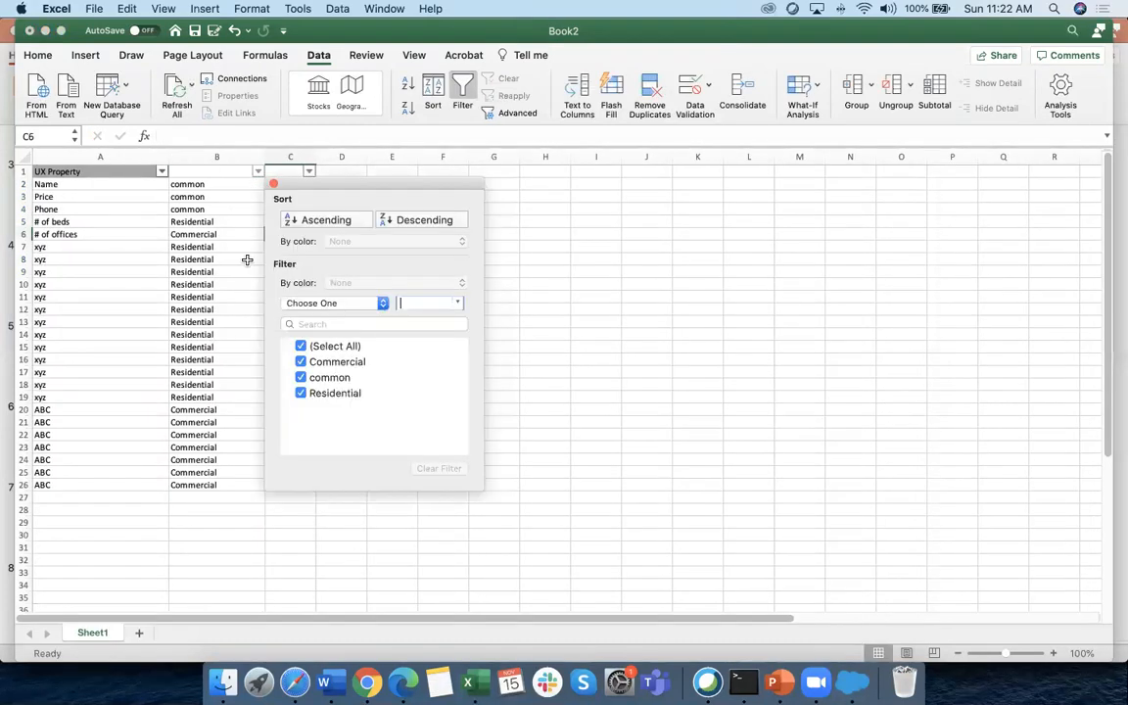
pyautogui.click(301, 363)
pyautogui.click(570, 439)
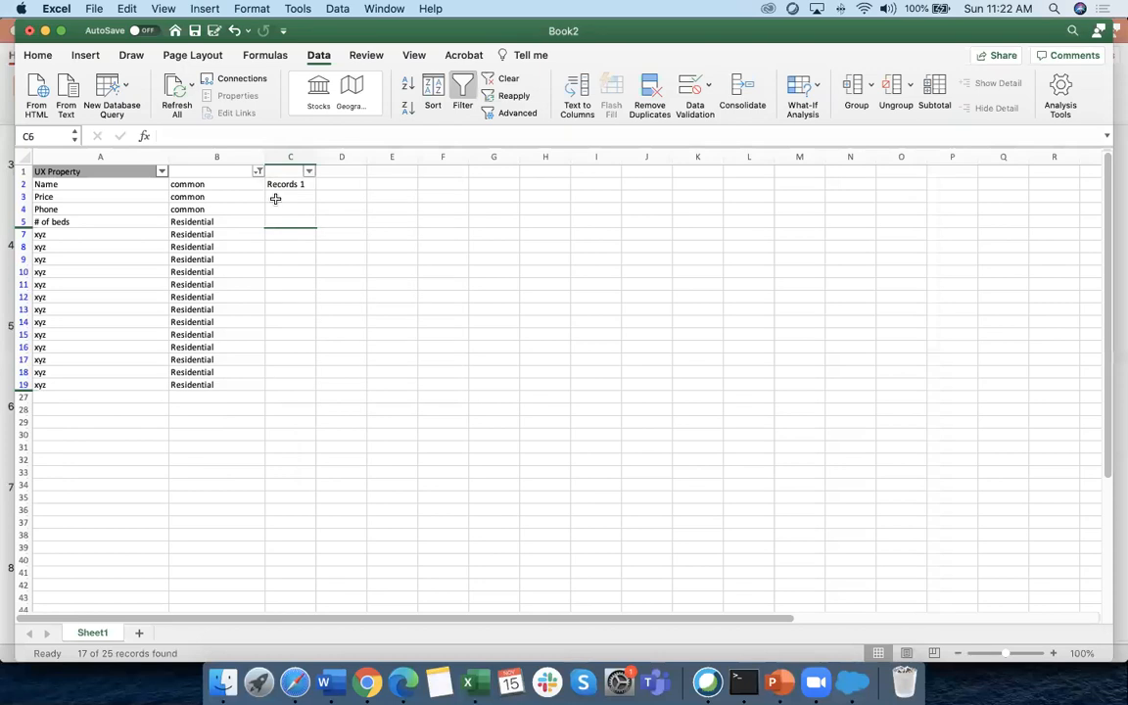
pyautogui.click(301, 184)
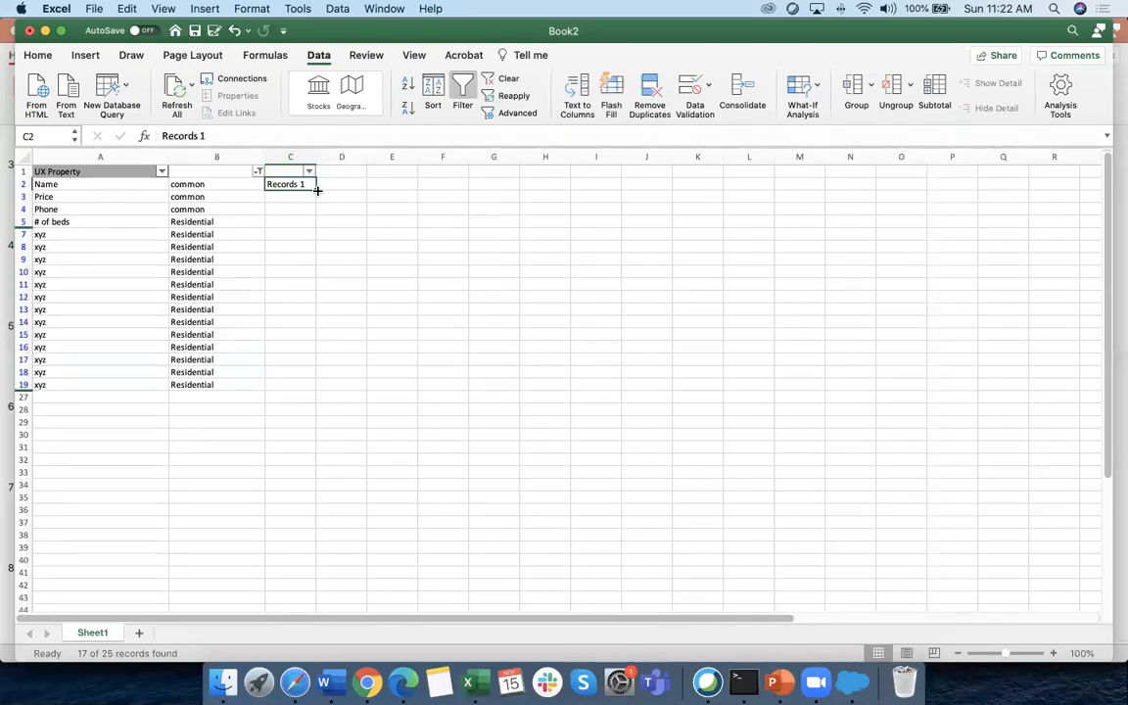
pyautogui.press('super+c')
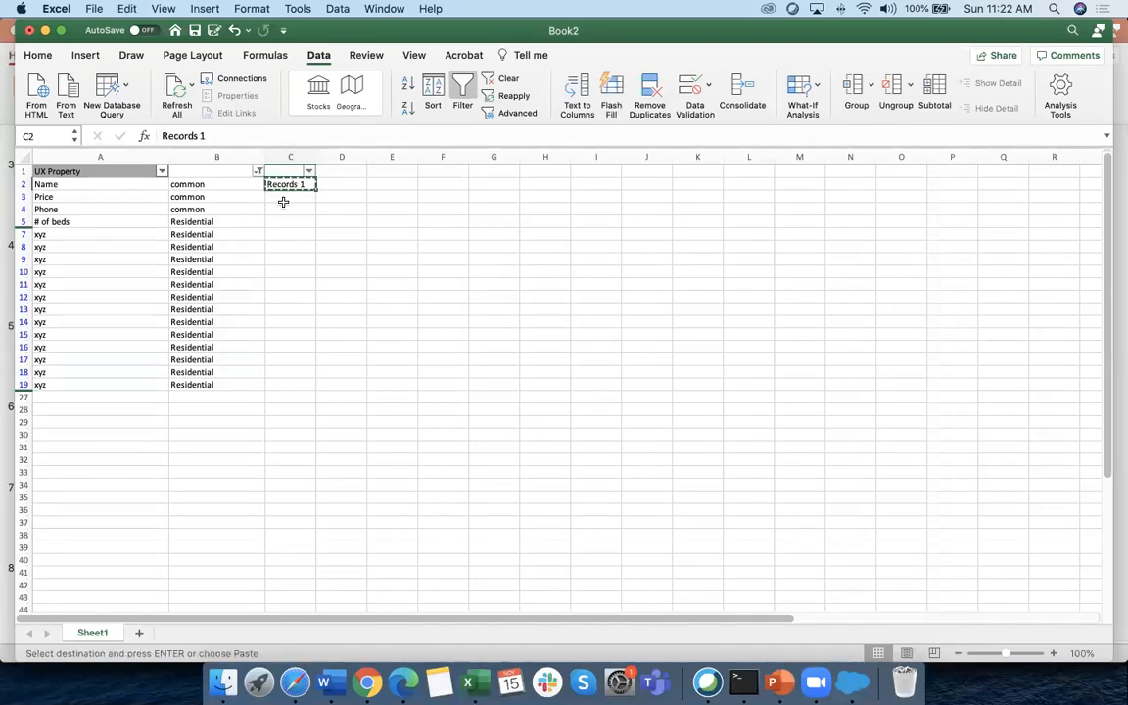
pyautogui.moveTo(294, 197); pyautogui.dragTo(299, 382)
pyautogui.press('super+v')
pyautogui.click(385, 370)
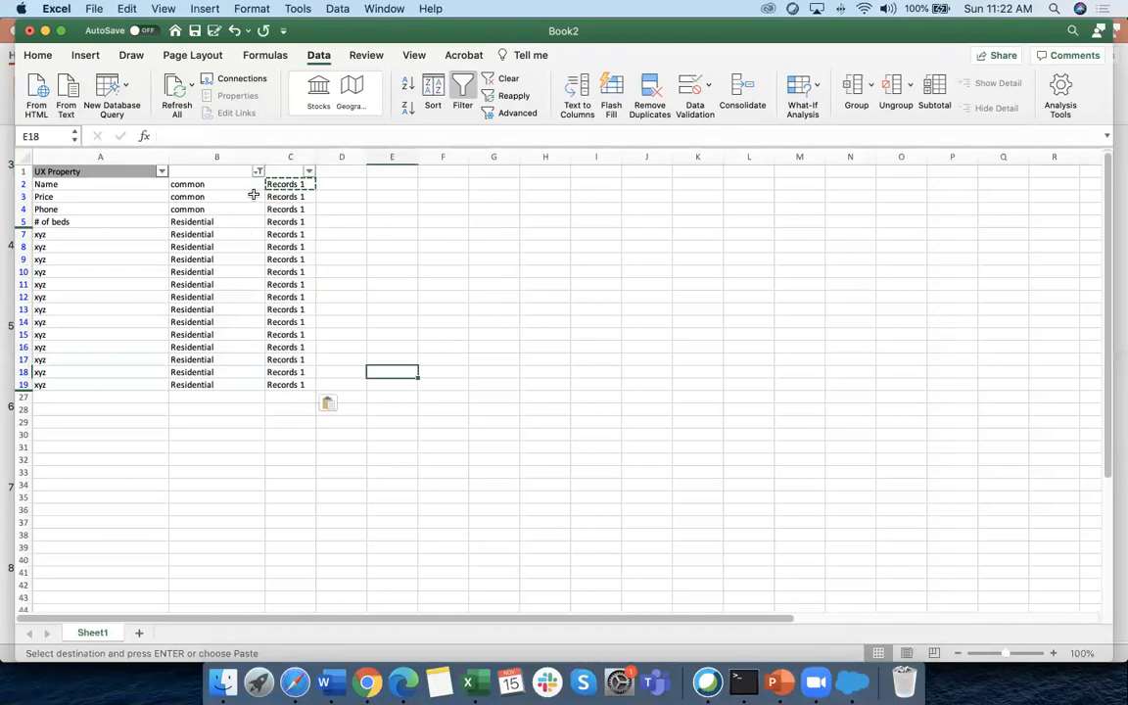
# Filter column B to Commercial rows and create a Records 2 label in D2
pyautogui.click(258, 172)
pyautogui.click(303, 428)
pyautogui.click(302, 400)
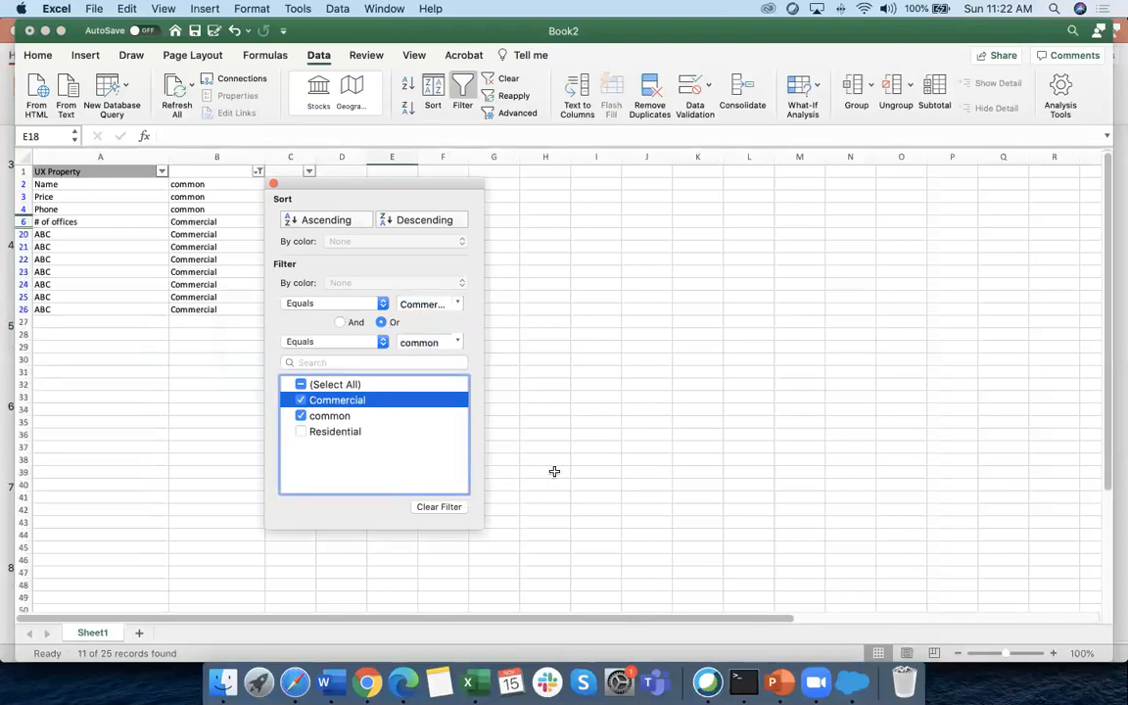
pyautogui.click(461, 357)
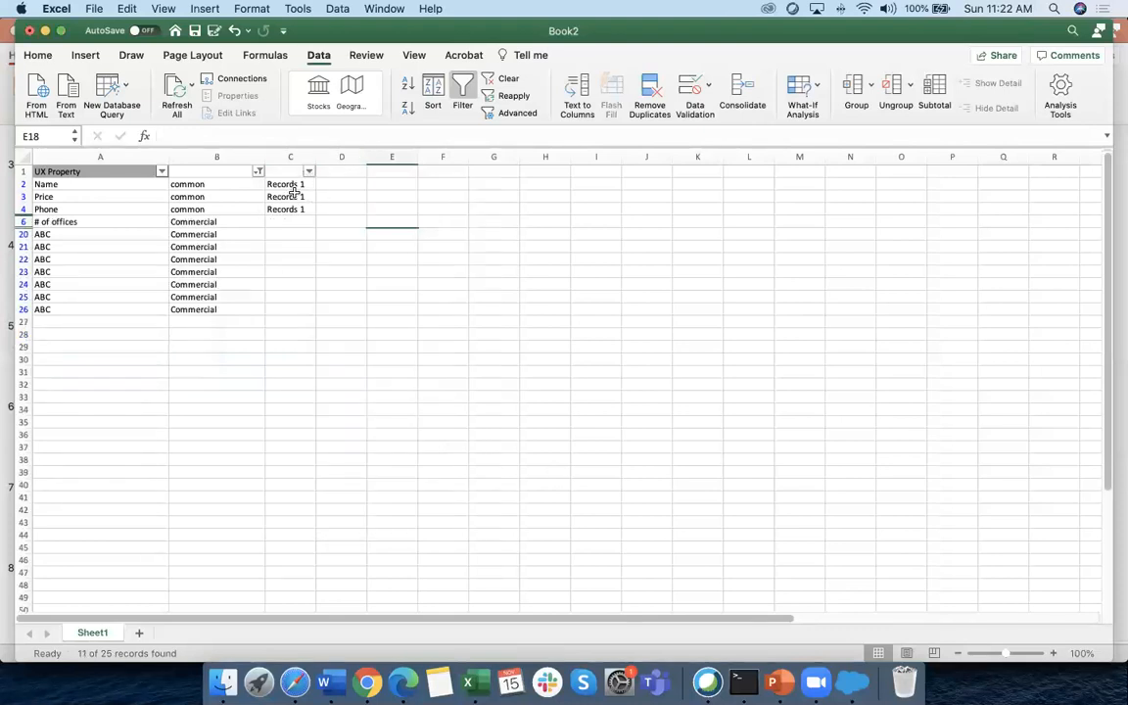
pyautogui.moveTo(302, 184); pyautogui.dragTo(303, 207)
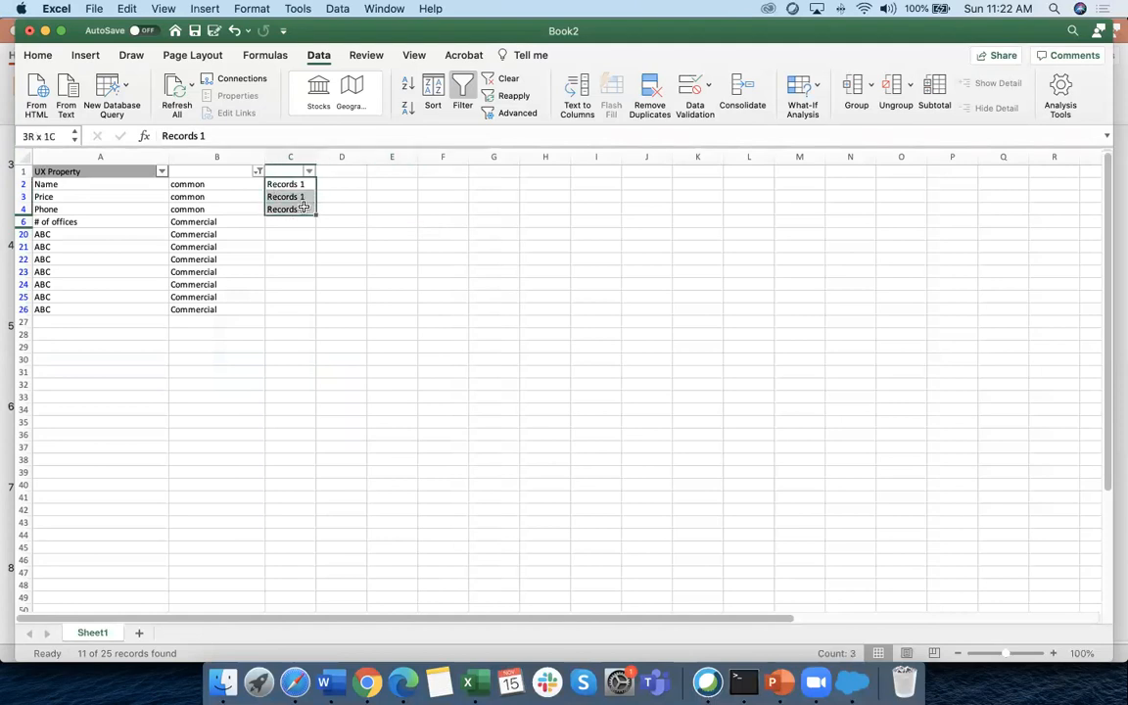
pyautogui.press('super+c')
pyautogui.click(337, 183)
pyautogui.press('super+v')
pyautogui.doubleClick(355, 185)
pyautogui.press('BackSpace')
pyautogui.write('2')
pyautogui.press('Return')
# Fill Records 2 down the visible Commercial rows in column D
pyautogui.click(346, 186)
pyautogui.press('super+c')
pyautogui.moveTo(354, 192); pyautogui.dragTo(358, 311)
pyautogui.press('super+v')
pyautogui.click(482, 346)
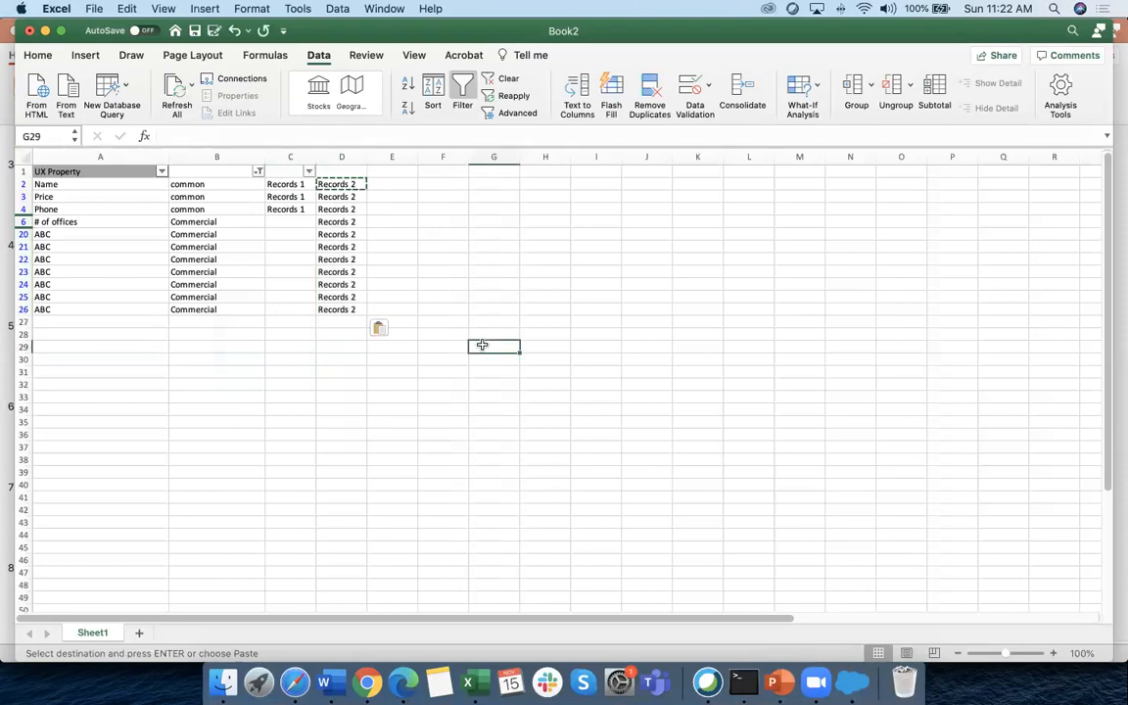
# Clear the column B filter and add headers 'Record' in C1 and 'Reccord 2' in D1
pyautogui.click(258, 172)
pyautogui.click(303, 431)
pyautogui.click(529, 441)
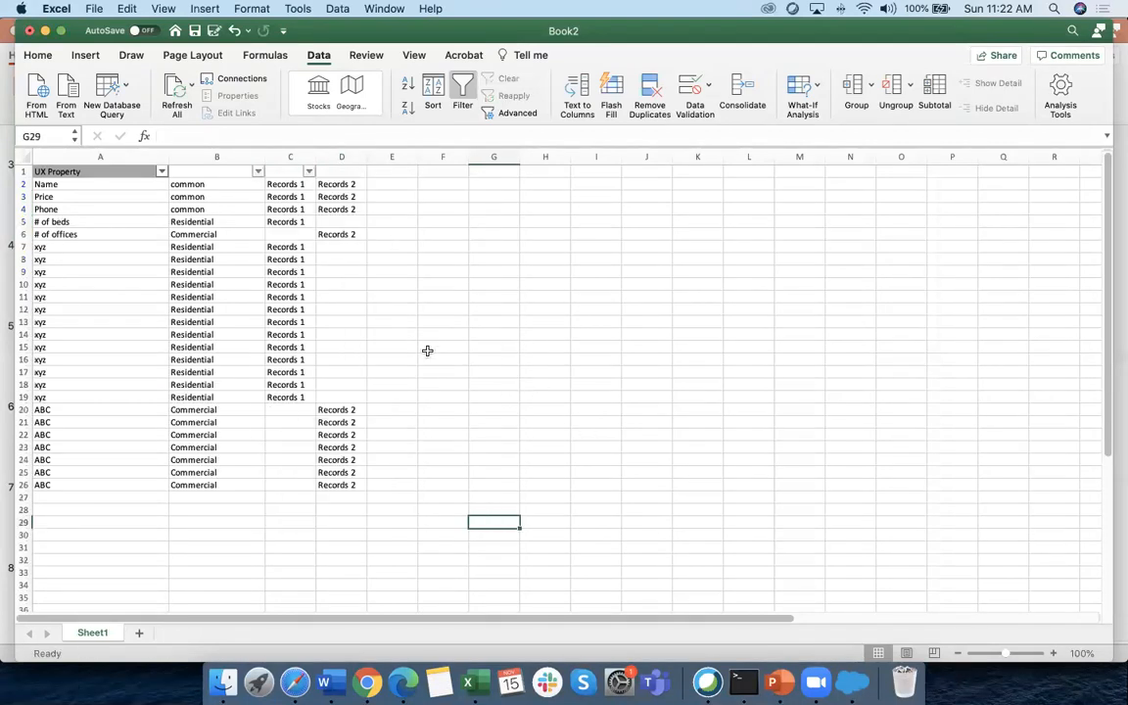
pyautogui.click(291, 173)
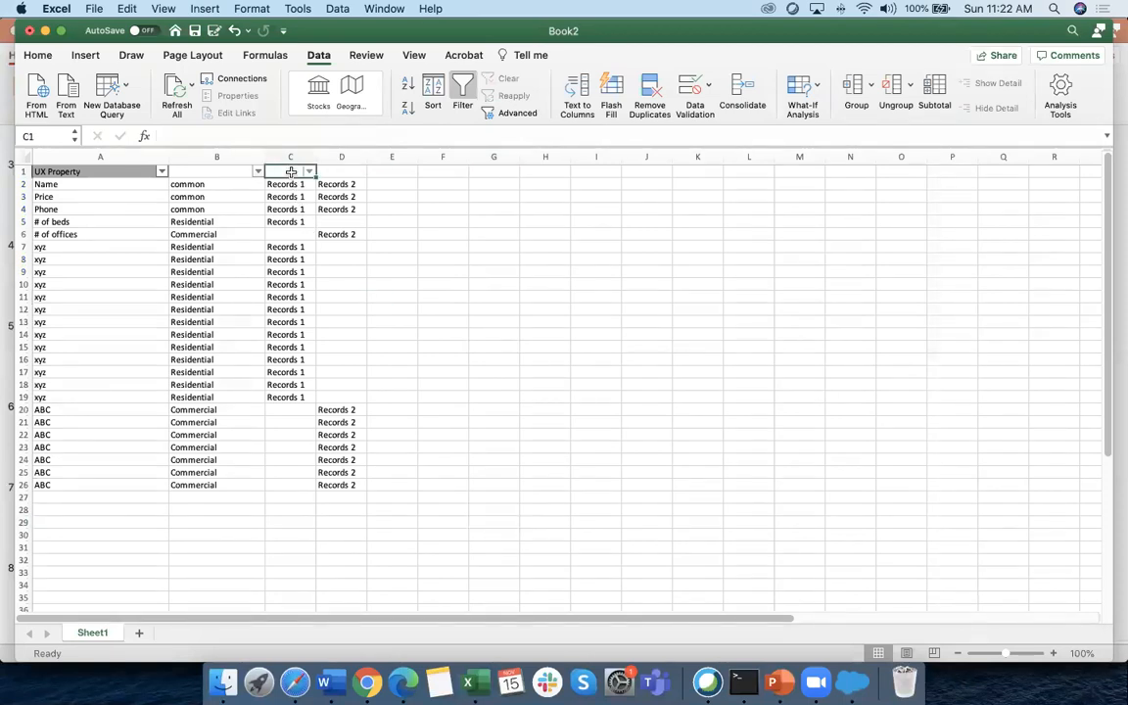
pyautogui.write('Record')
pyautogui.press('Delete')
pyautogui.click(352, 171)
pyautogui.write('R')
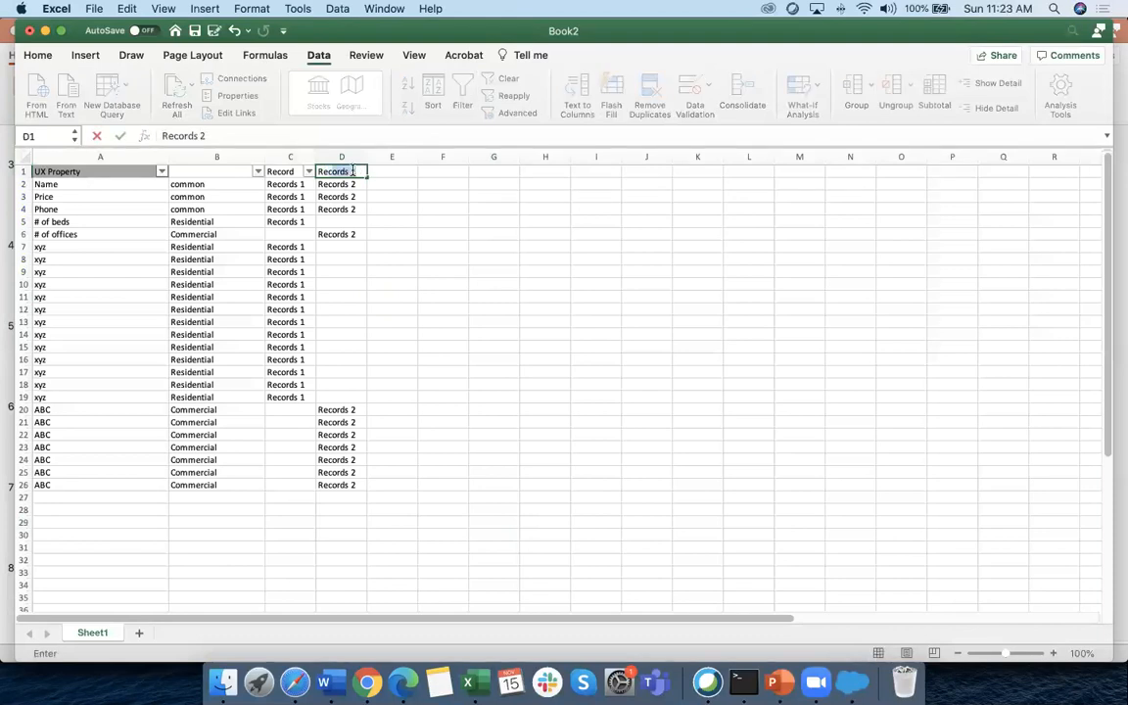
pyautogui.write('eccord 2')
pyautogui.click(391, 236)
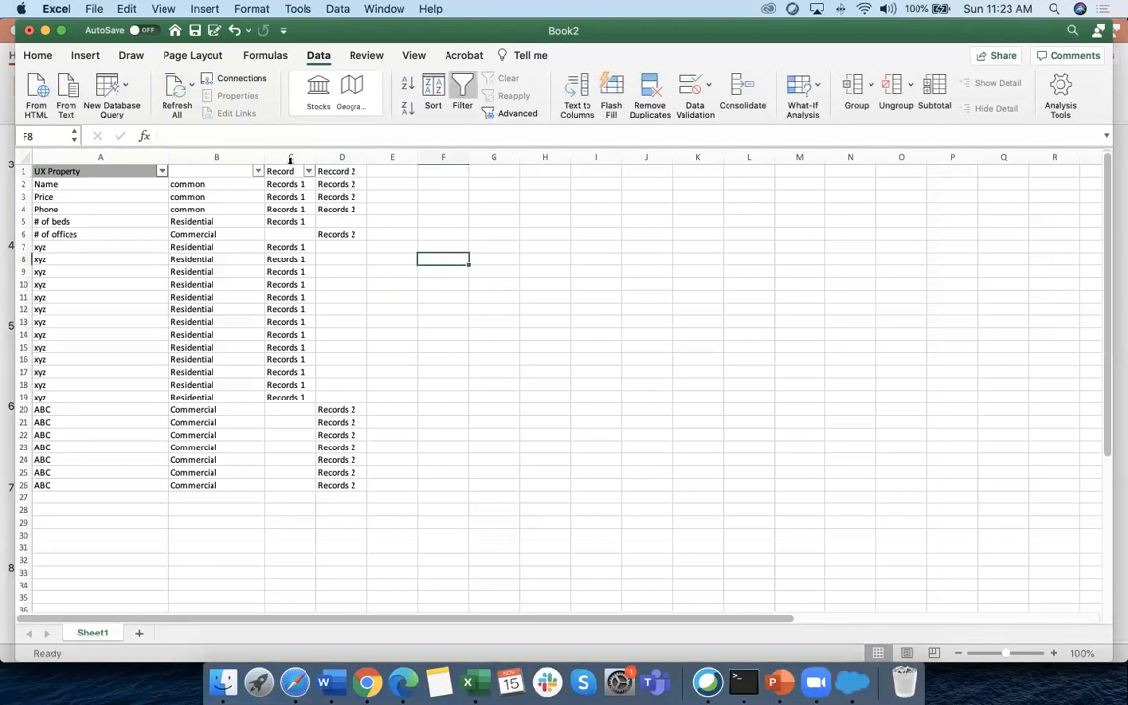
pyautogui.click(289, 156)
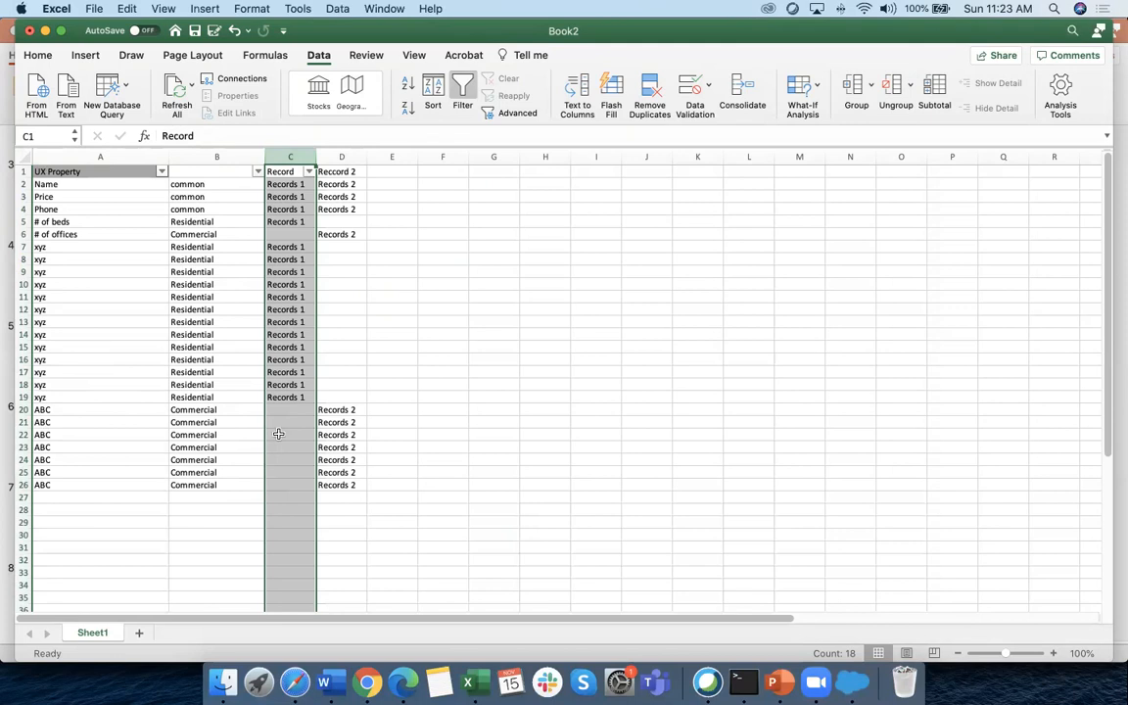
pyautogui.click(347, 171)
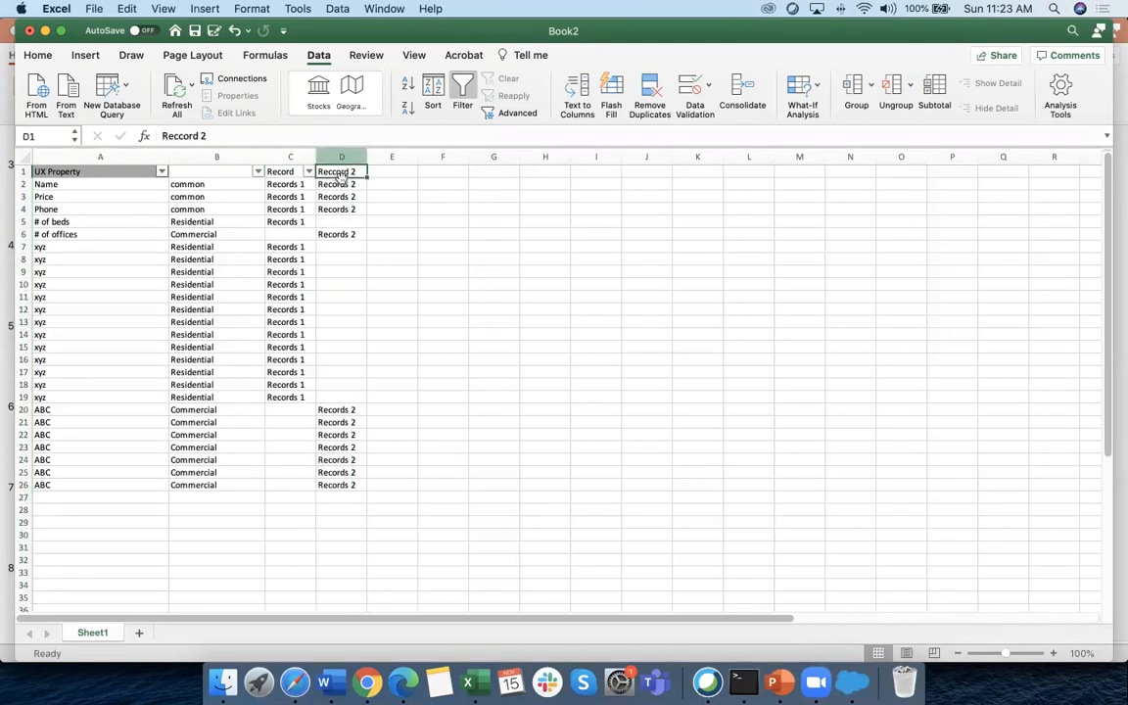
pyautogui.moveTo(335, 250); pyautogui.dragTo(337, 396)
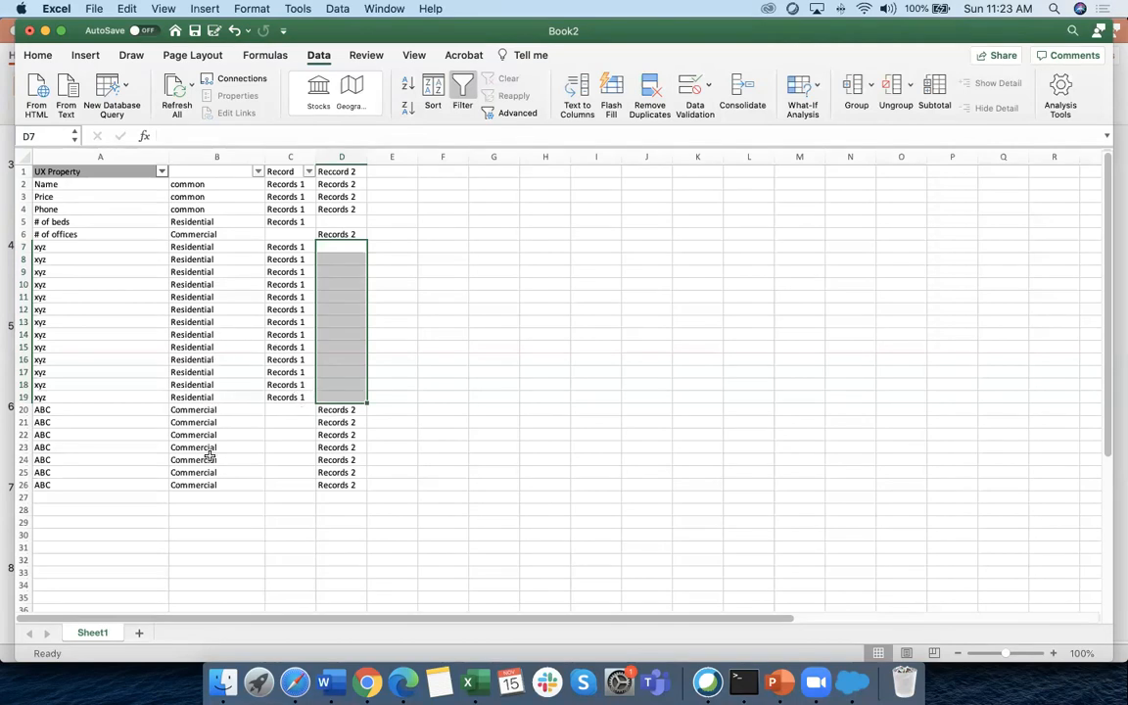
pyautogui.moveTo(190, 496); pyautogui.dragTo(216, 533)
# Enter Private in B27 and ghy in A27
pyautogui.scroll(-1, 281, 493)
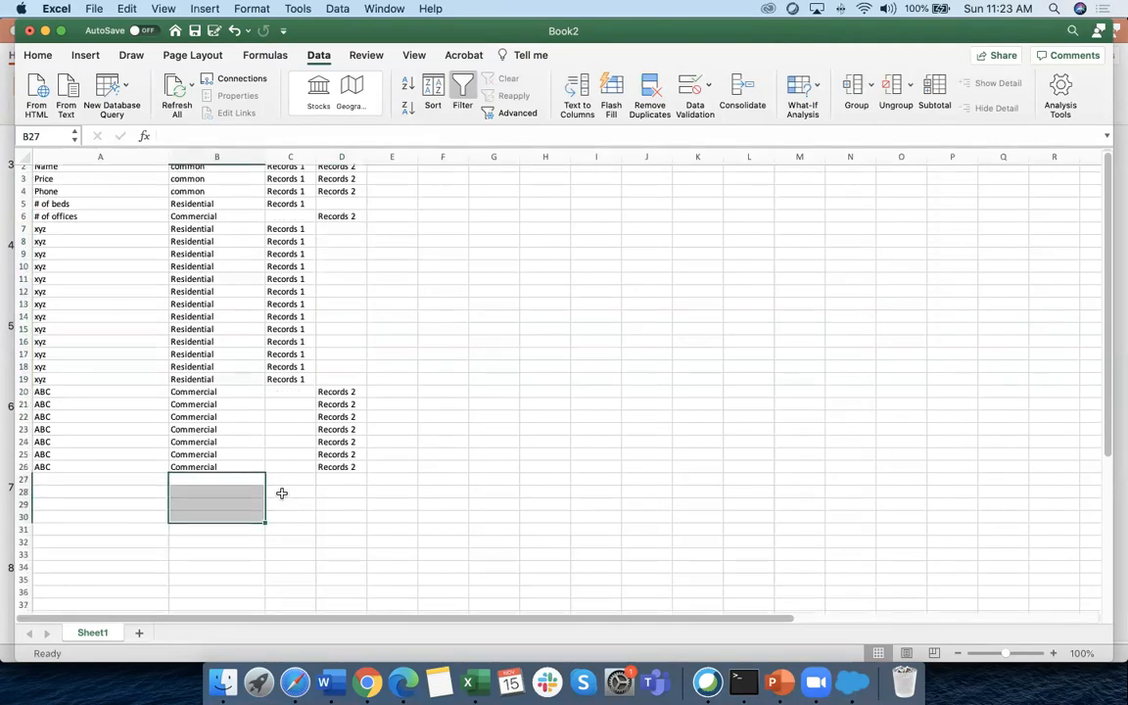
pyautogui.scroll(-5, 281, 493)
pyautogui.click(194, 389)
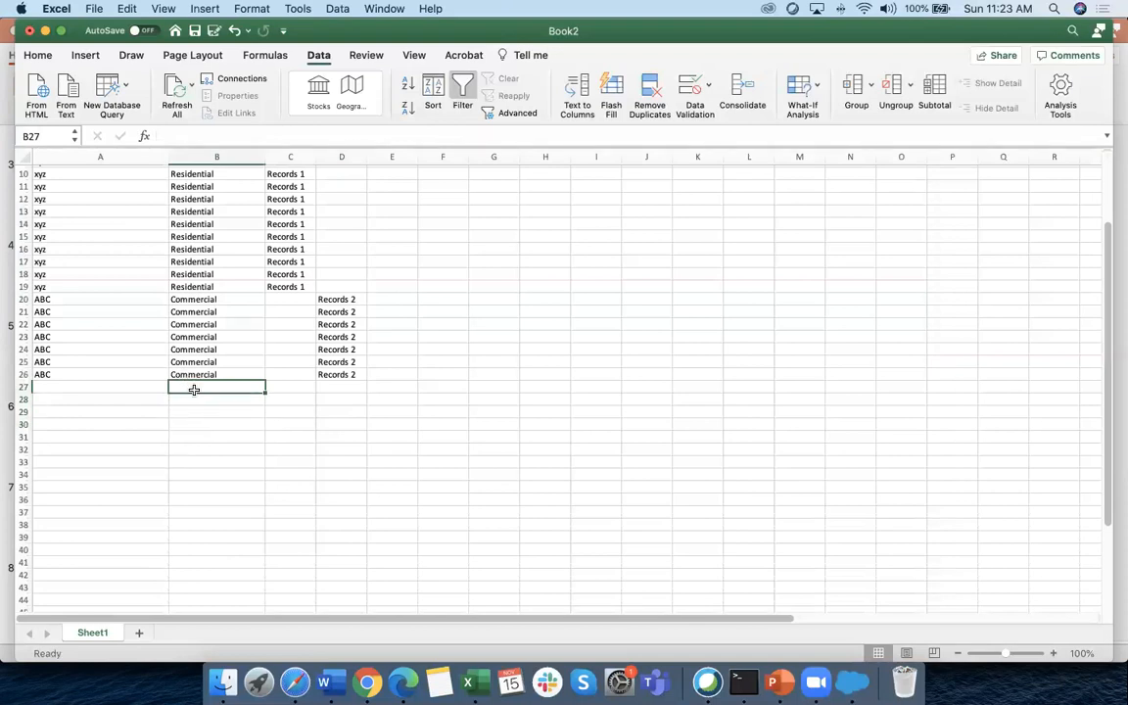
pyautogui.write('Private')
pyautogui.press('Return')
pyautogui.click(74, 383)
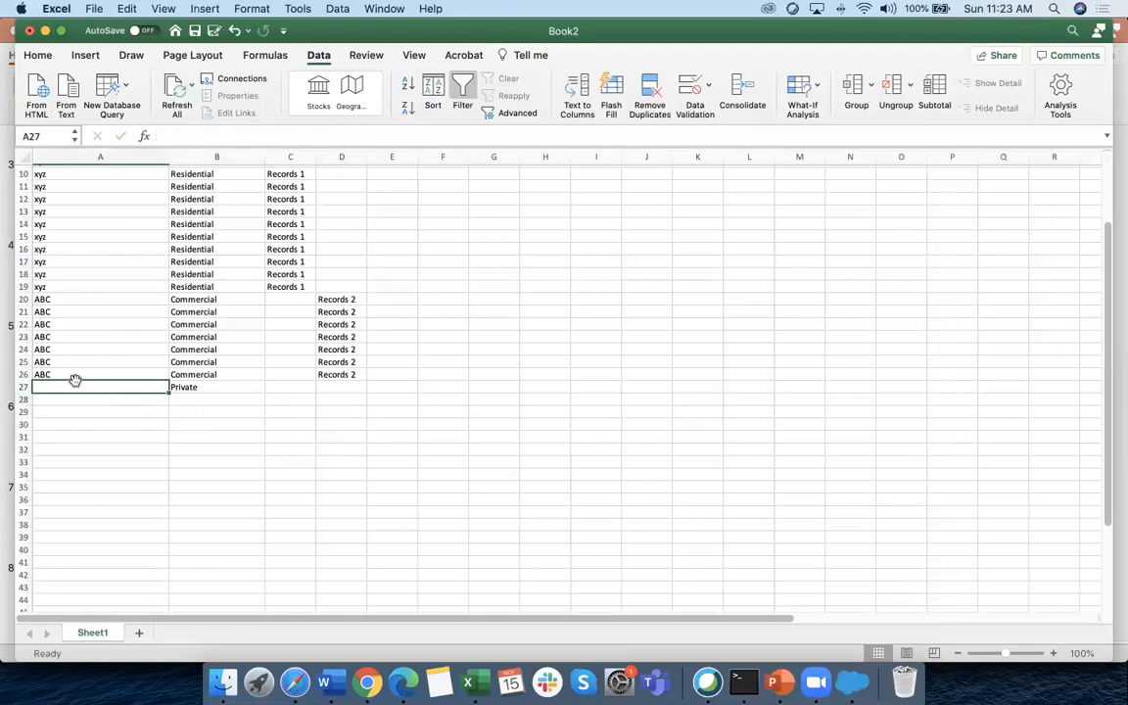
pyautogui.write('ghy')
pyautogui.press('Return')
# Fill ghy and Private down from row 27 through row 37
pyautogui.click(127, 392)
pyautogui.moveTo(167, 393); pyautogui.dragTo(164, 515)
pyautogui.moveTo(264, 393); pyautogui.dragTo(262, 516)
pyautogui.click(351, 473)
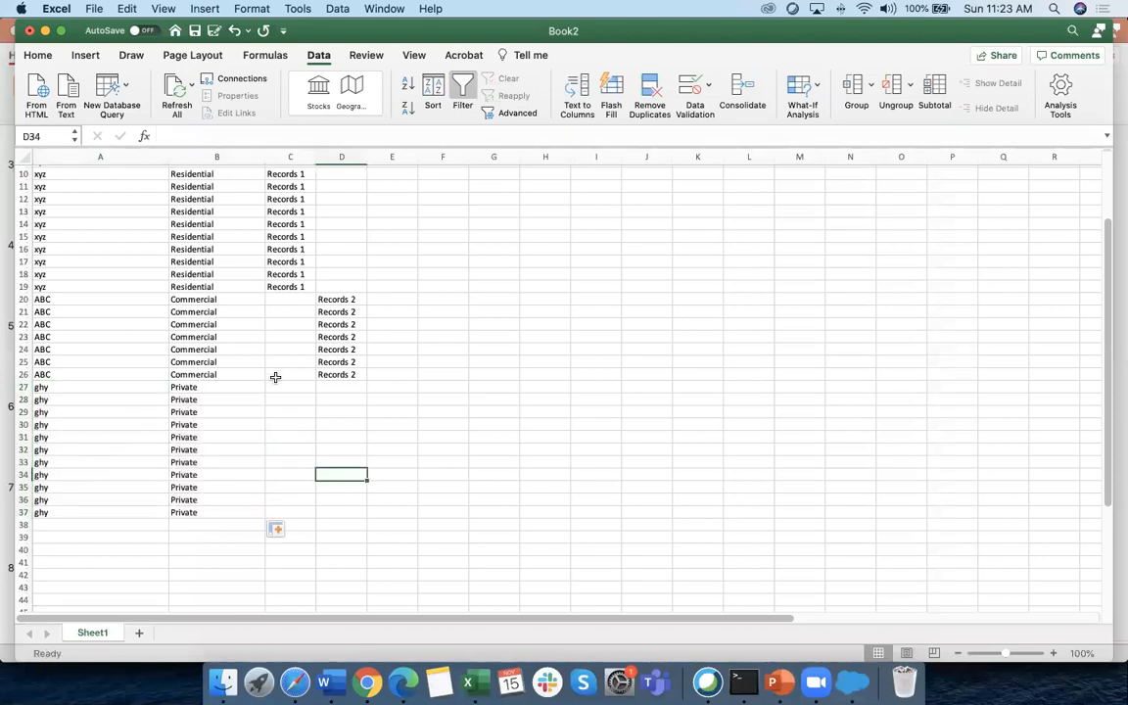
pyautogui.scroll(5, 277, 378)
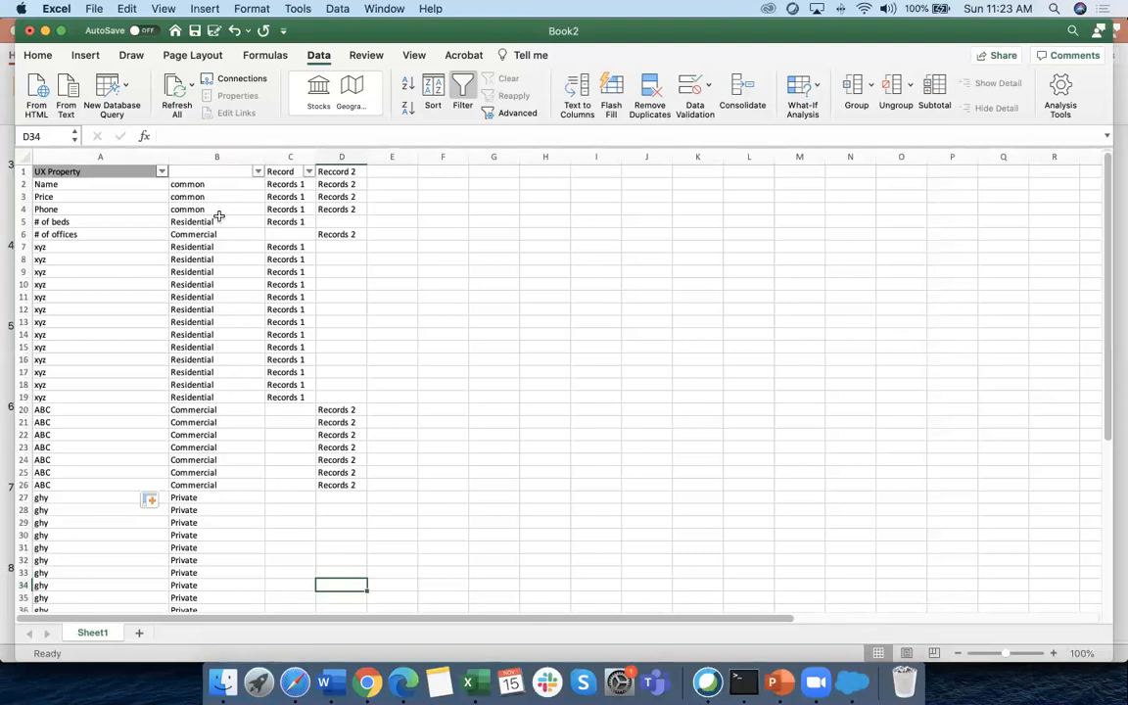
pyautogui.scroll(-1, 222, 225)
pyautogui.scroll(-5, 233, 406)
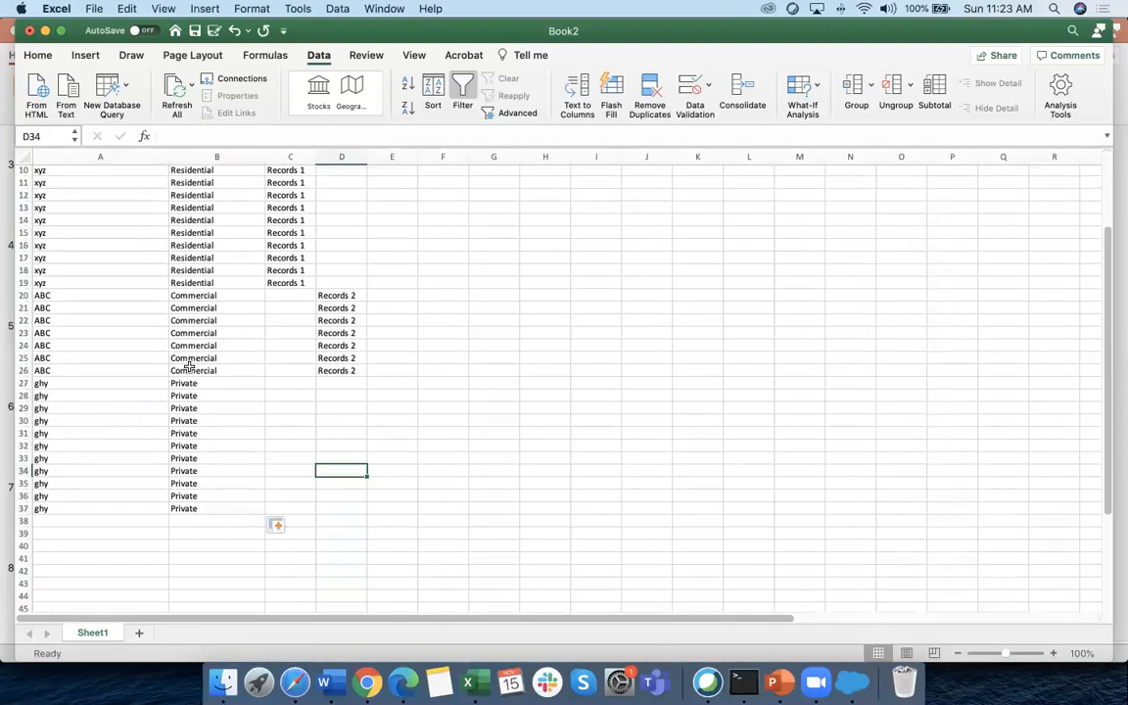
pyautogui.scroll(6, 176, 360)
pyautogui.hscroll(1, 101, 338)
pyautogui.hscroll(-1, 101, 337)
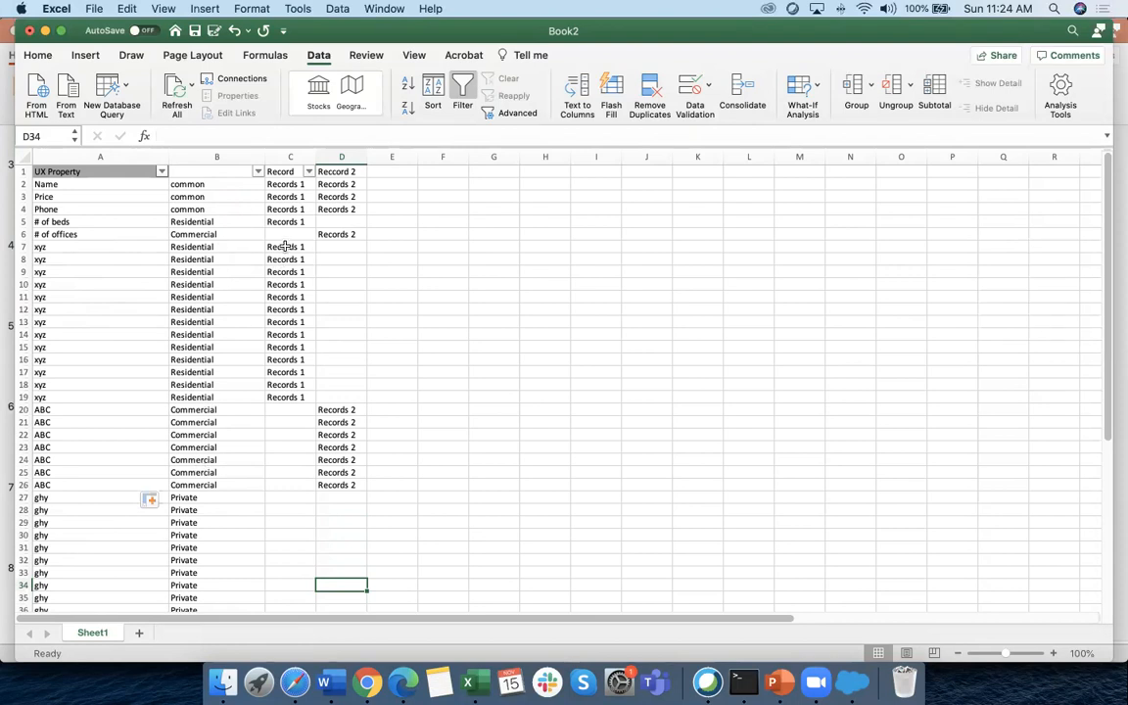
# Type the Record Types label in H5 and widen column H to fit it
pyautogui.click(276, 158)
pyautogui.click(531, 224)
pyautogui.write('Record Types')
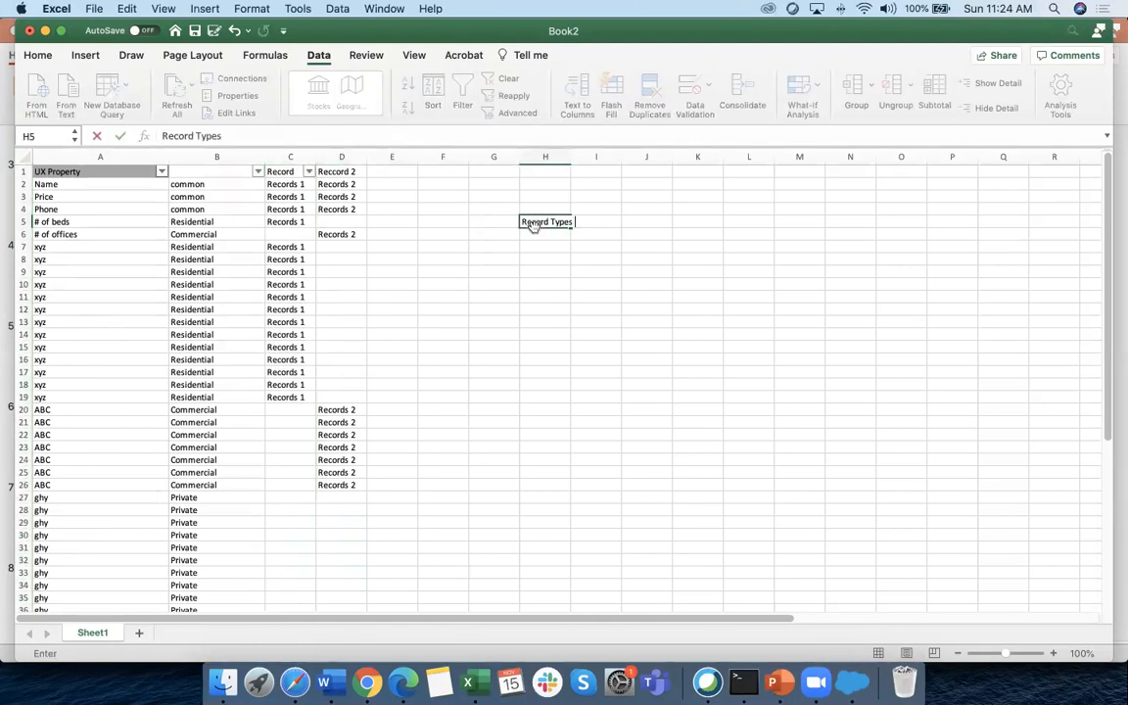
pyautogui.moveTo(627, 334); pyautogui.dragTo(627, 312)
pyautogui.moveTo(571, 156); pyautogui.dragTo(601, 157)
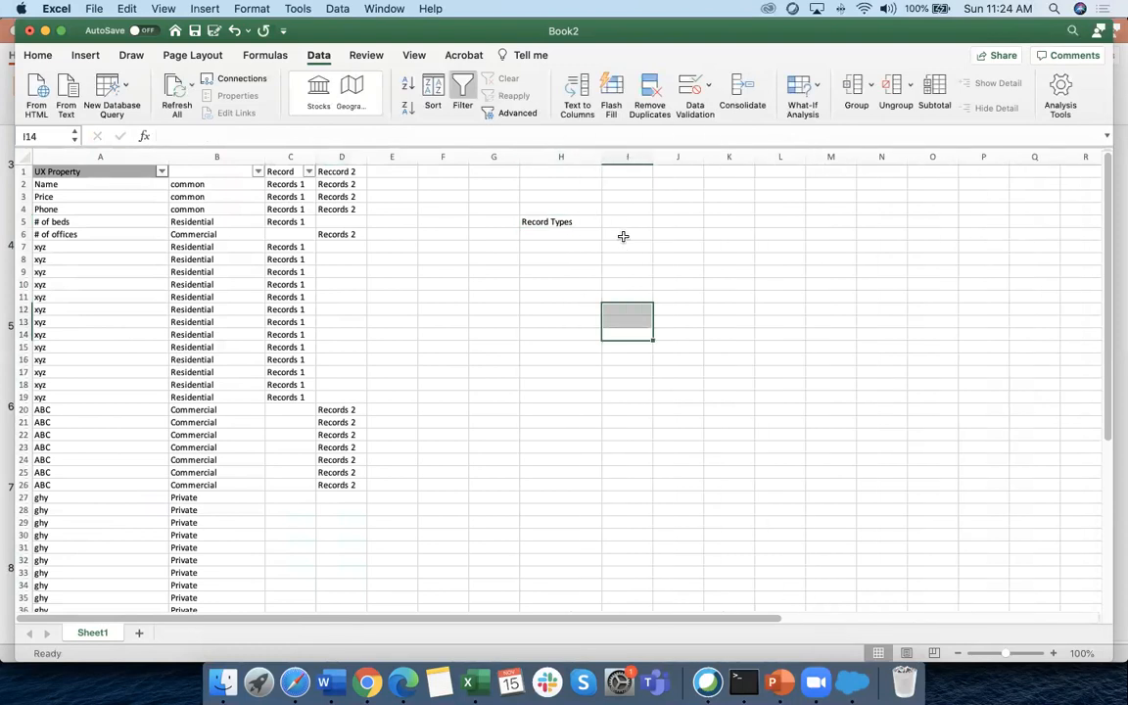
# Enter Residiential in I5 and Commercial in I6
pyautogui.click(622, 224)
pyautogui.write('Resid')
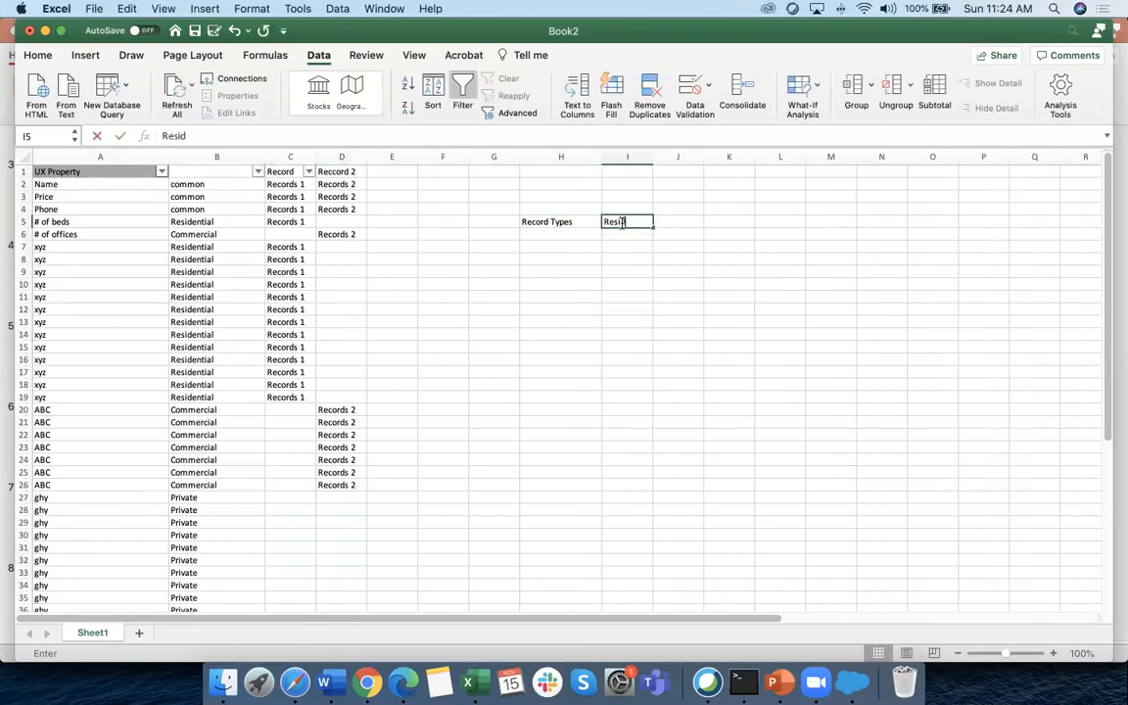
pyautogui.write('iential')
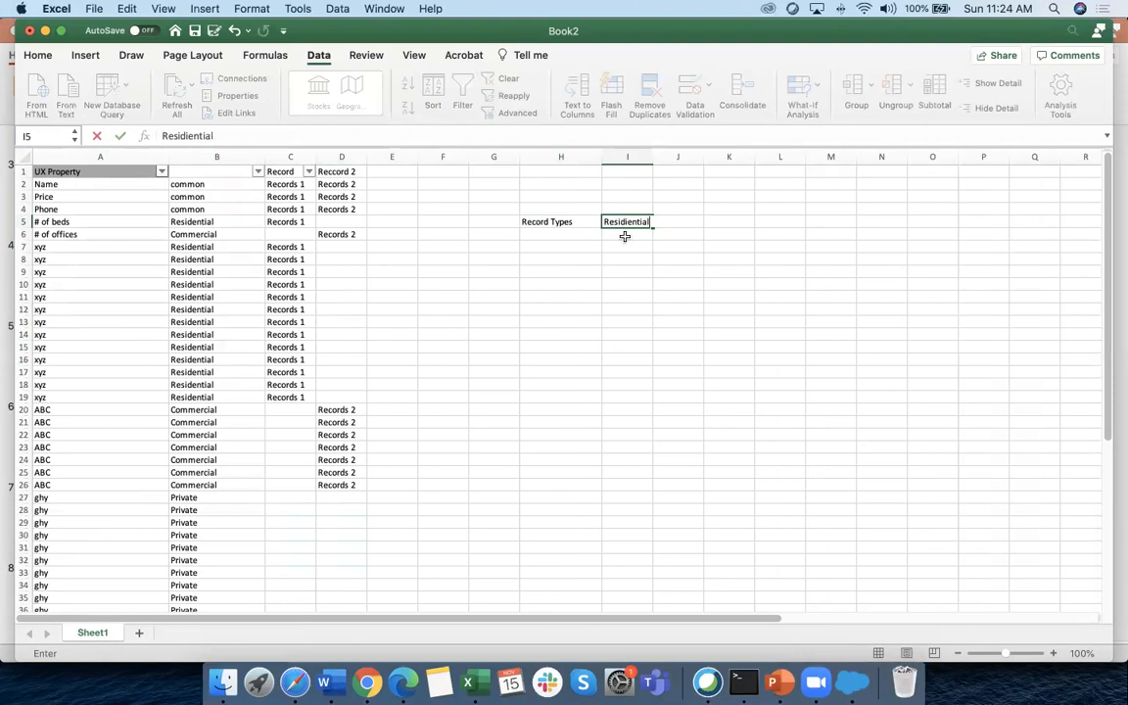
pyautogui.press('Return')
pyautogui.write('Commer')
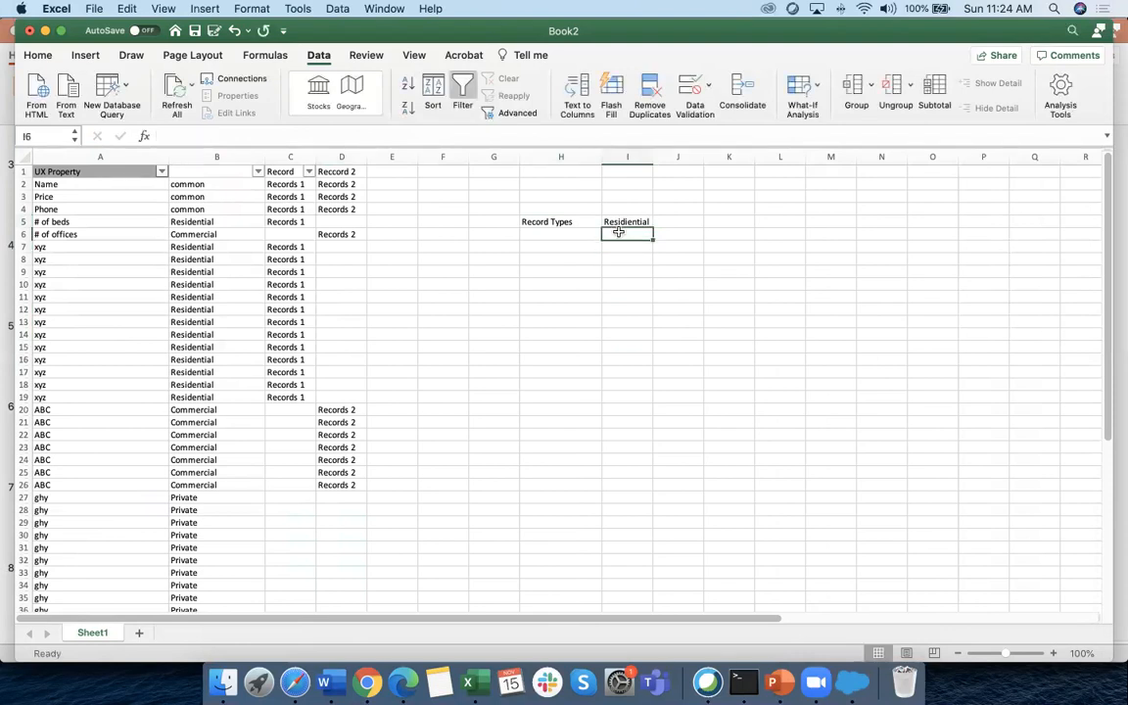
pyautogui.write('cial')
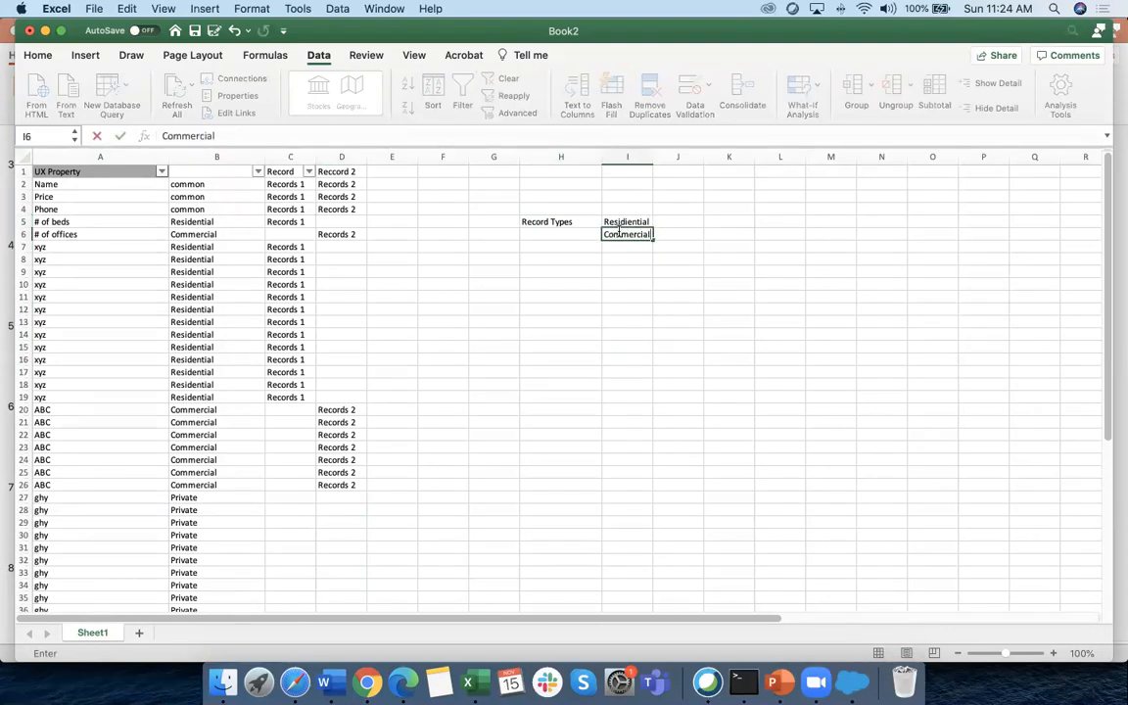
pyautogui.click(638, 320)
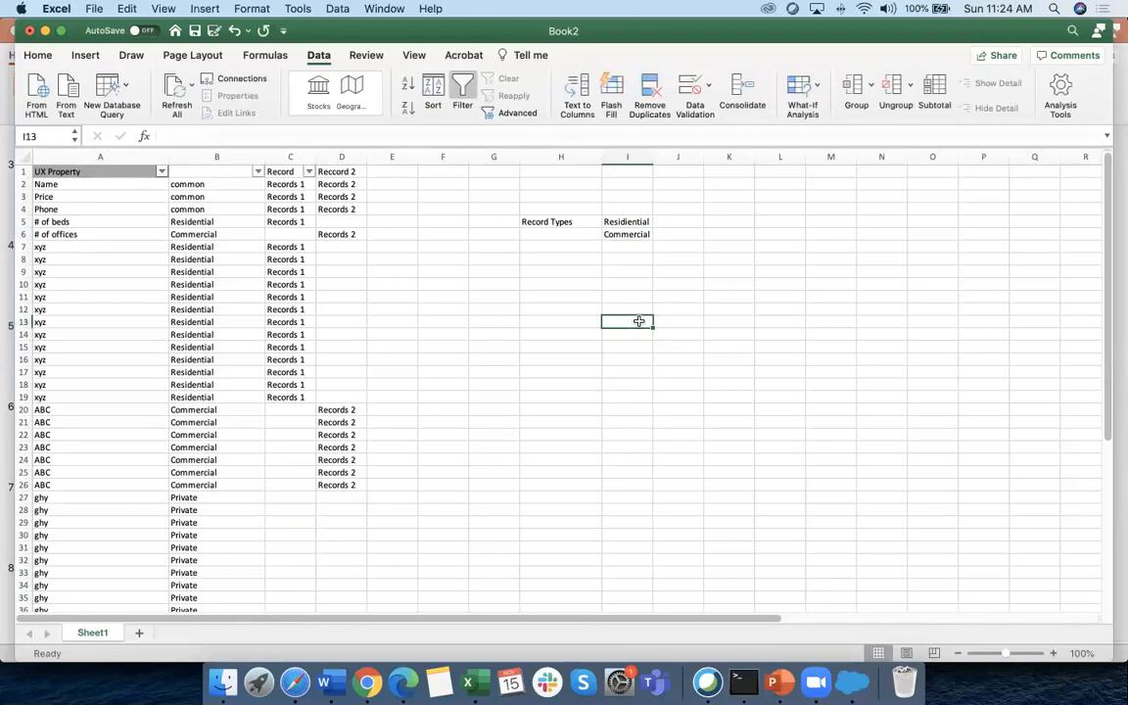
pyautogui.hscroll(2, 638, 320)
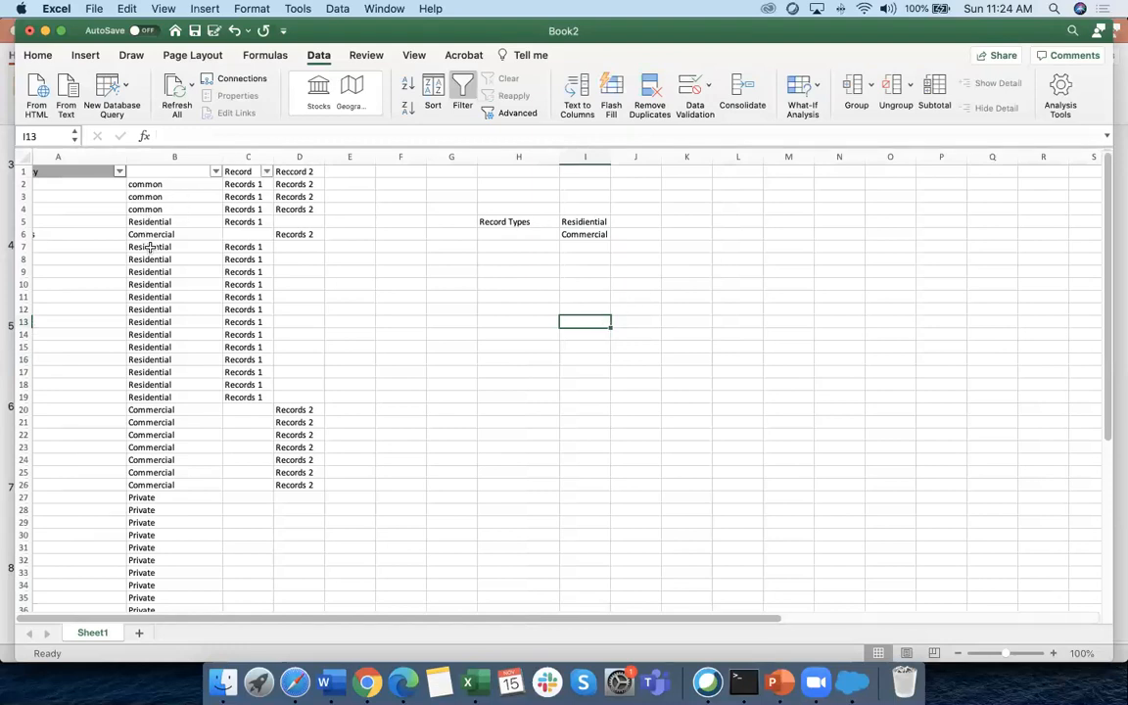
pyautogui.hscroll(-2, 151, 259)
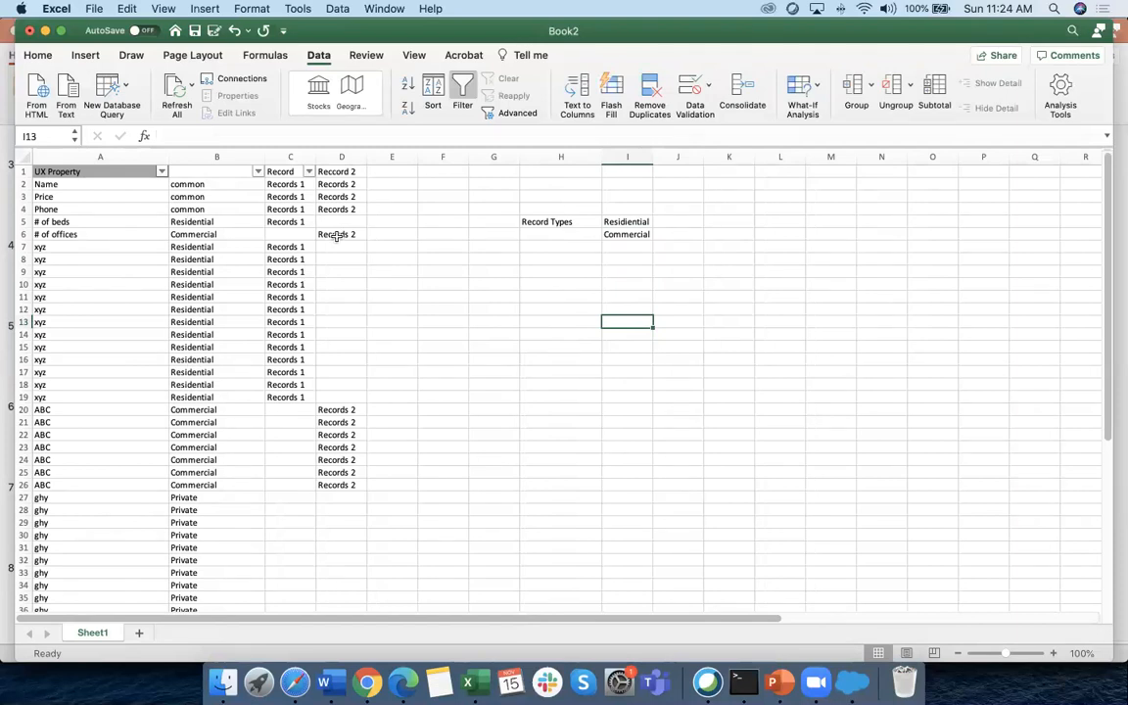
# Type Record Type in H11, Profile in I11 and Page layouts in J11
pyautogui.click(565, 223)
pyautogui.click(558, 295)
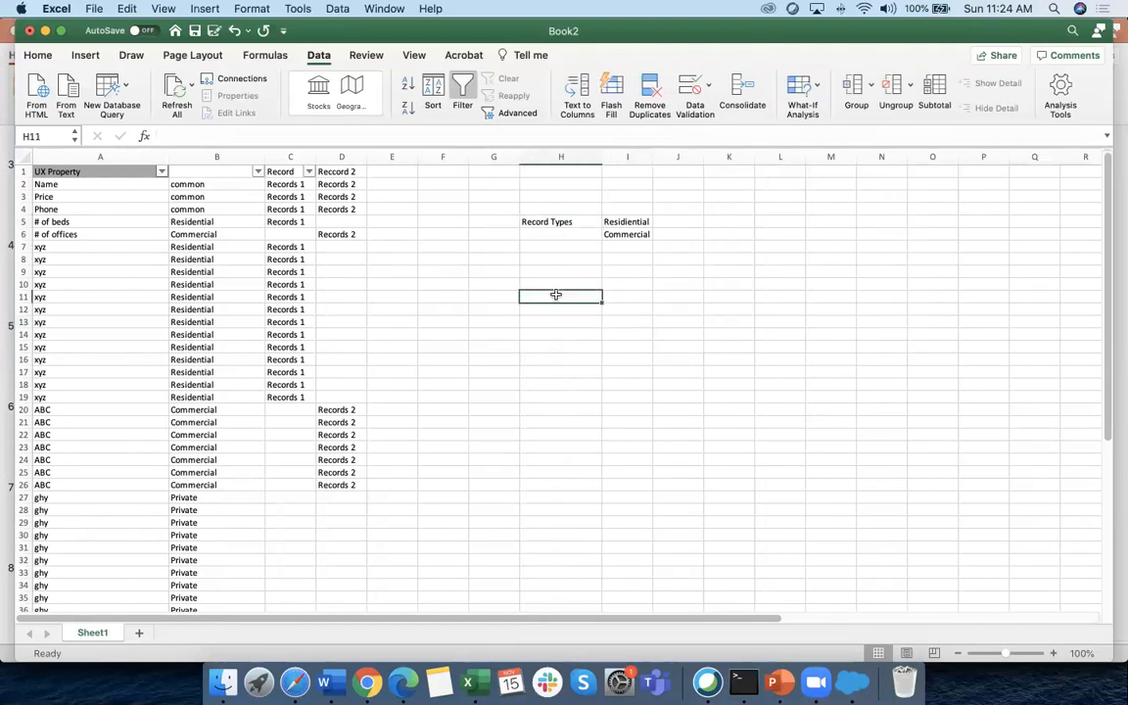
pyautogui.write('Record')
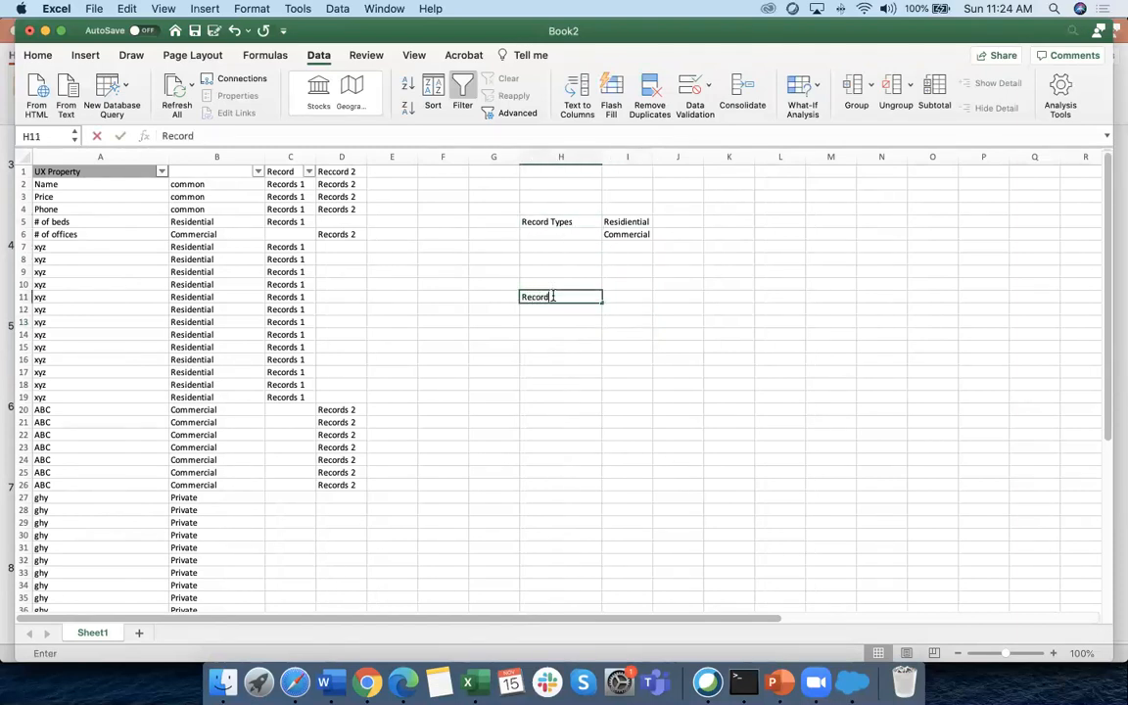
pyautogui.write(' Type')
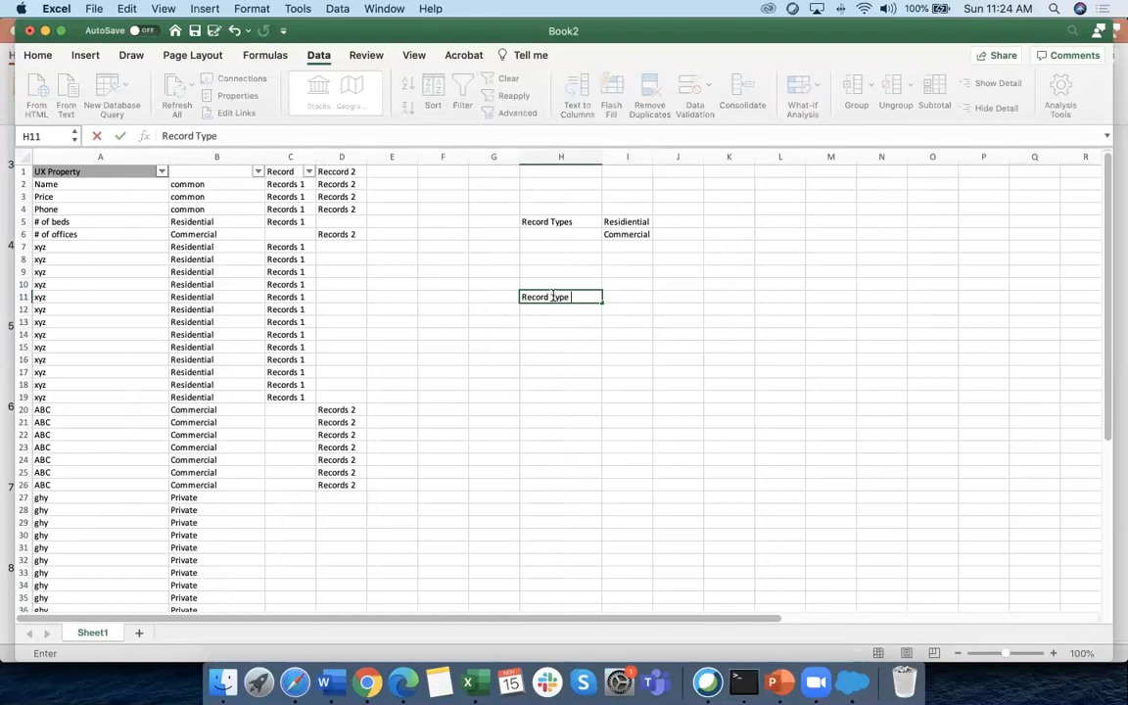
pyautogui.hscroll(1, 632, 295)
pyautogui.click(628, 295)
pyautogui.write('=')
pyautogui.hscroll(1, 631, 296)
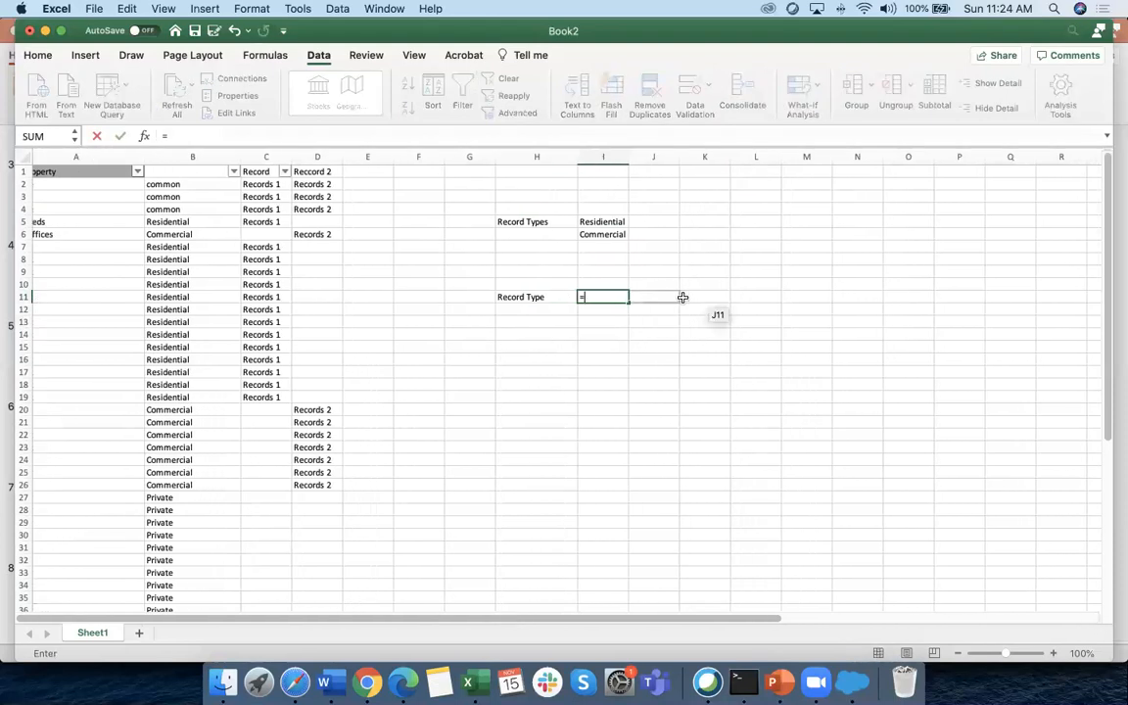
pyautogui.press('BackSpace')
pyautogui.write('Profile')
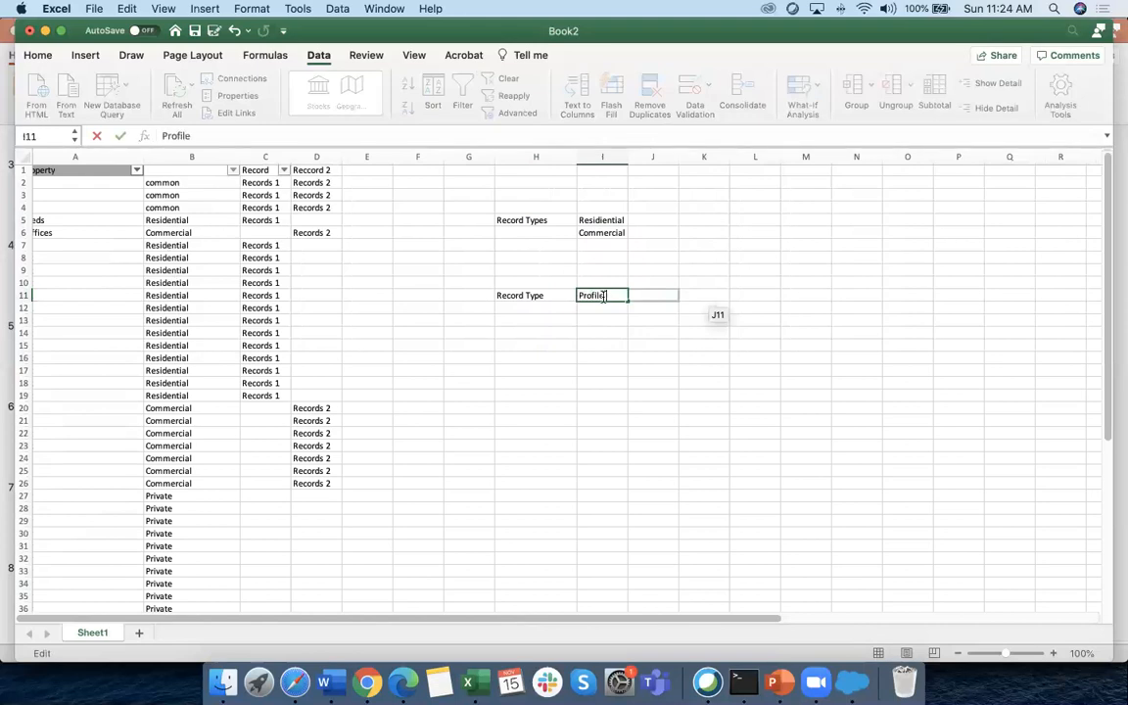
pyautogui.click(652, 297)
pyautogui.write('Page layou')
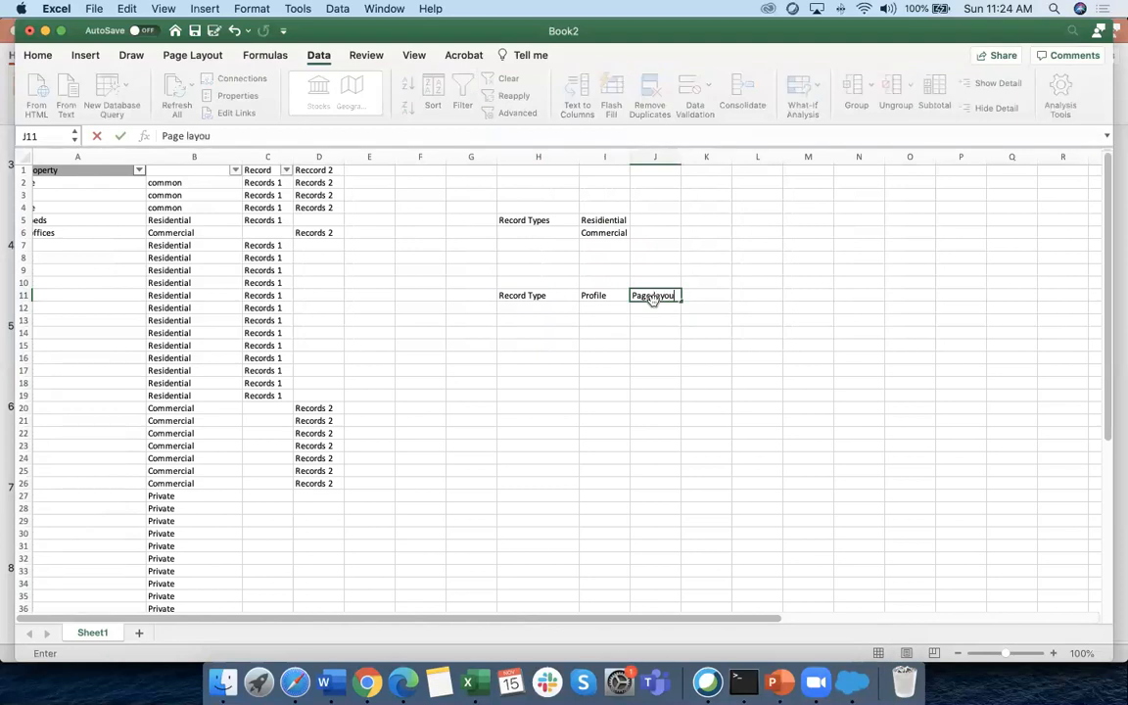
pyautogui.write('ts')
pyautogui.click(660, 378)
pyautogui.click(675, 294)
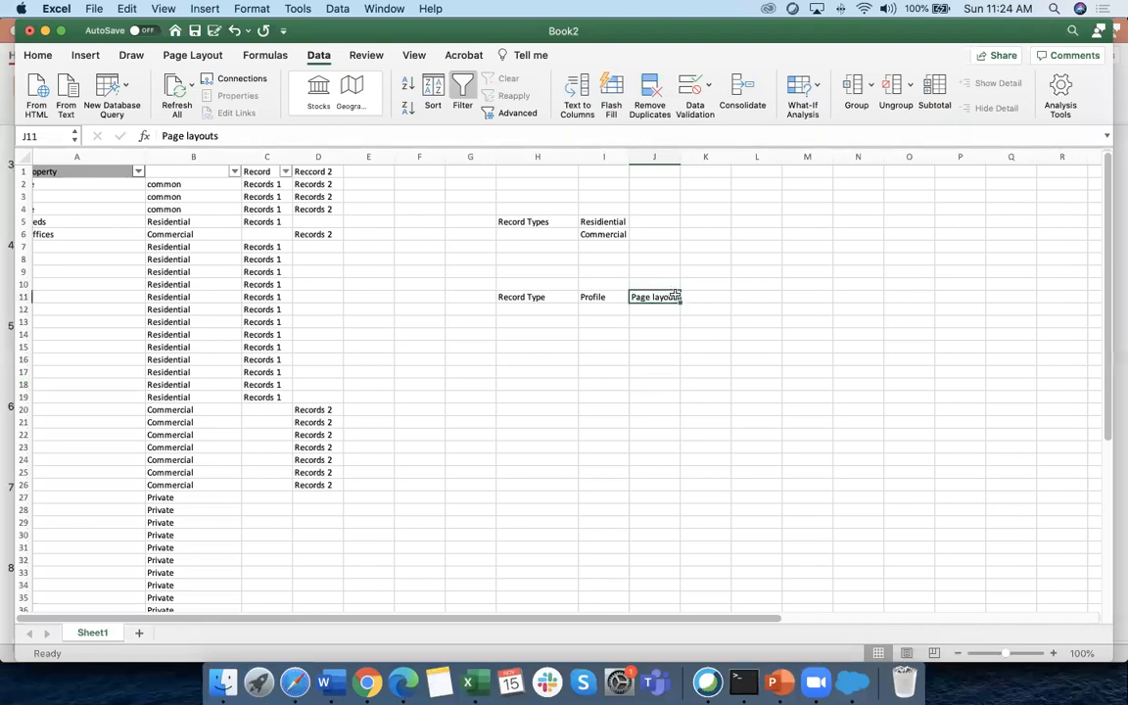
# Filter column B to common and Commercial rows and delete their C1:D26 record labels
pyautogui.click(230, 185)
pyautogui.click(234, 172)
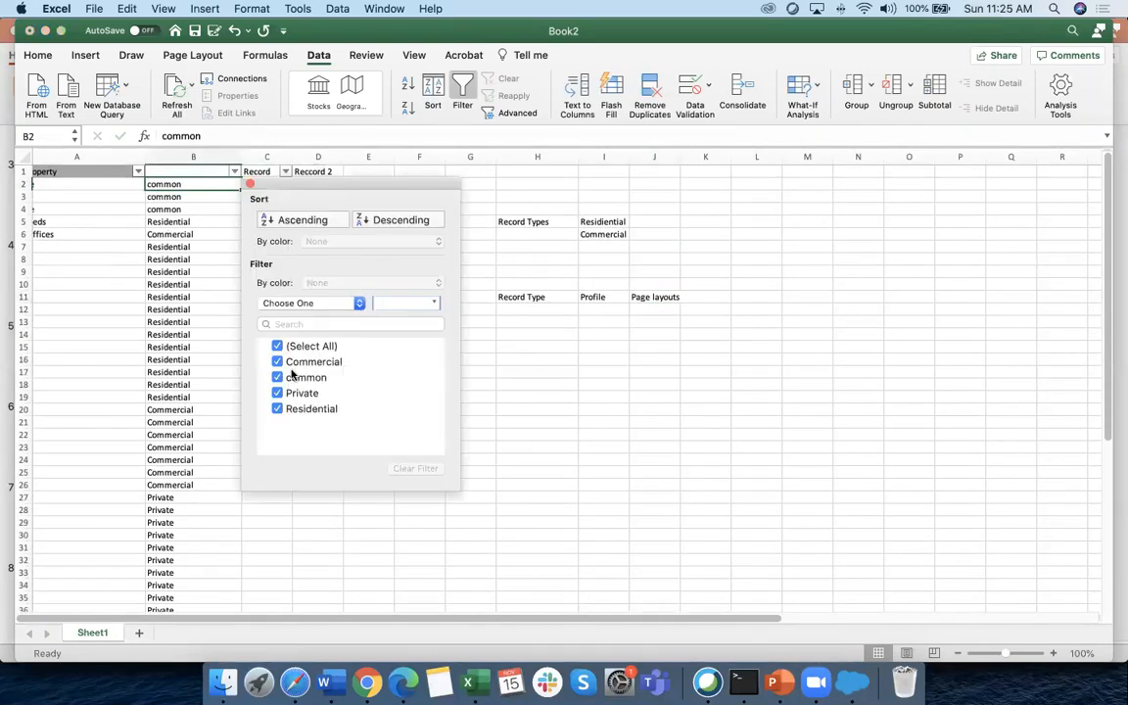
pyautogui.click(290, 394)
pyautogui.click(299, 407)
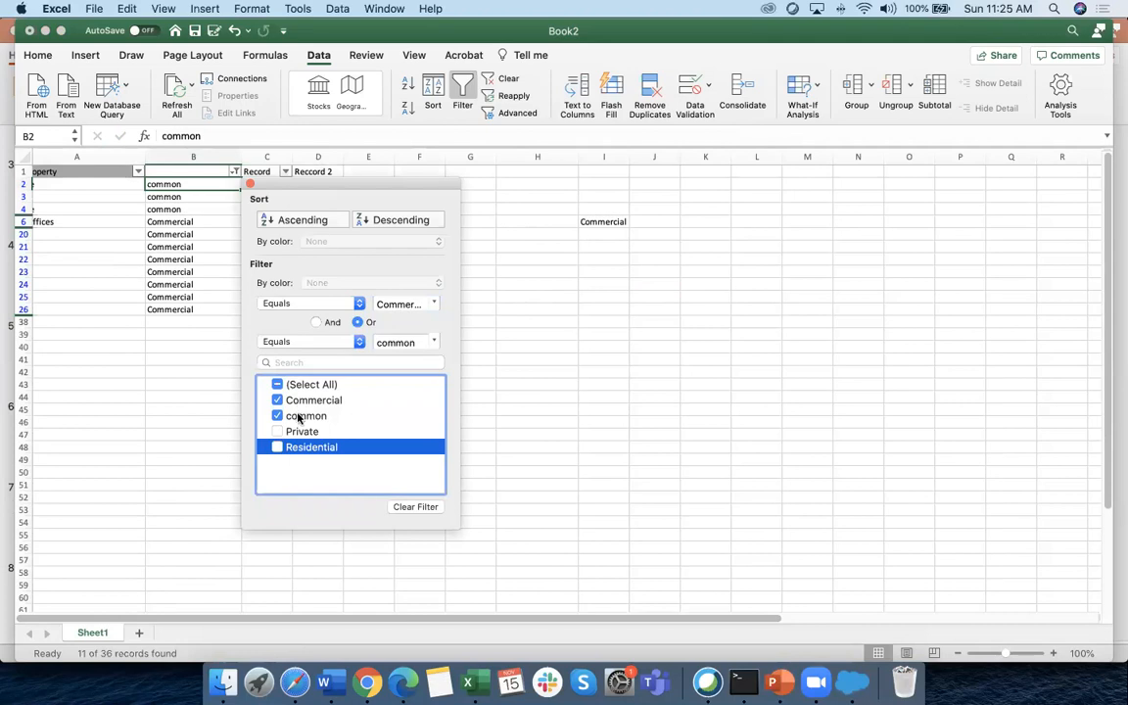
pyautogui.click(552, 470)
pyautogui.hscroll(-2, 189, 352)
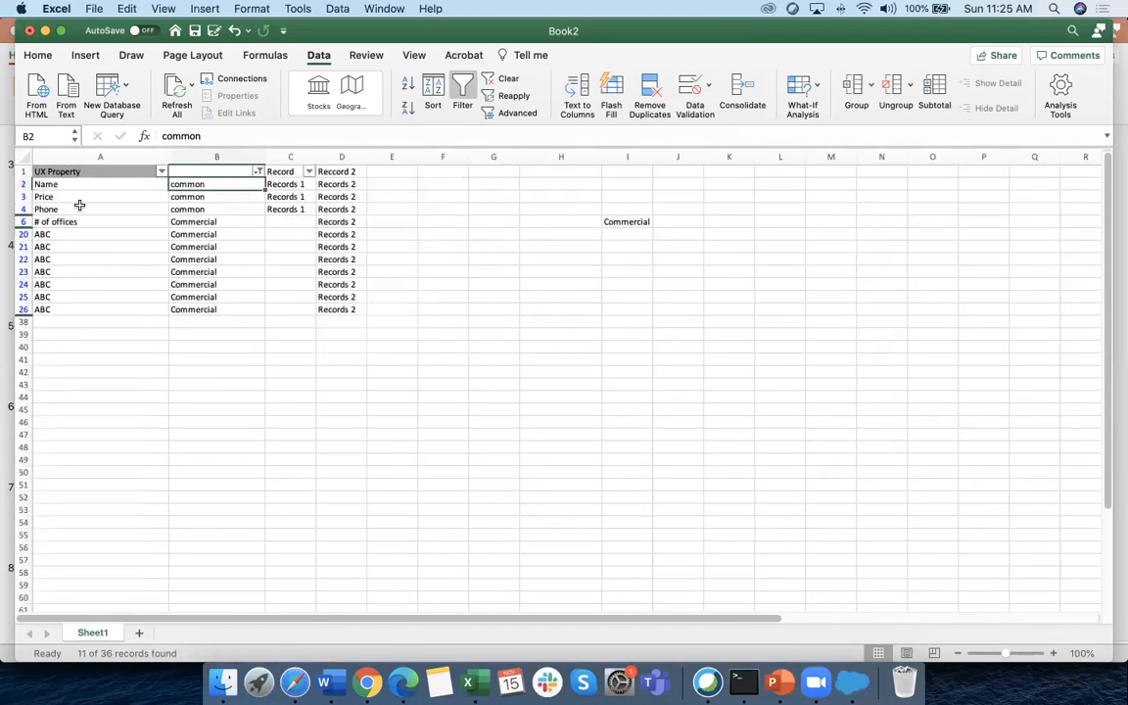
pyautogui.moveTo(73, 184); pyautogui.dragTo(73, 309)
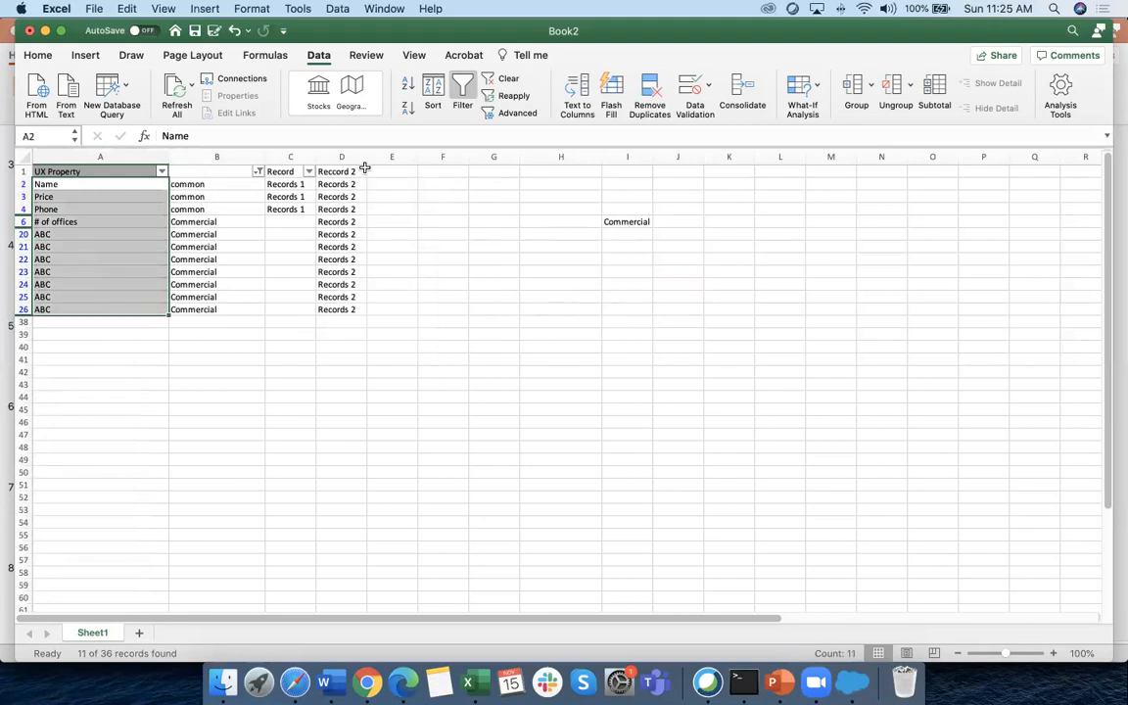
pyautogui.moveTo(289, 170); pyautogui.dragTo(325, 309)
pyautogui.press('Delete')
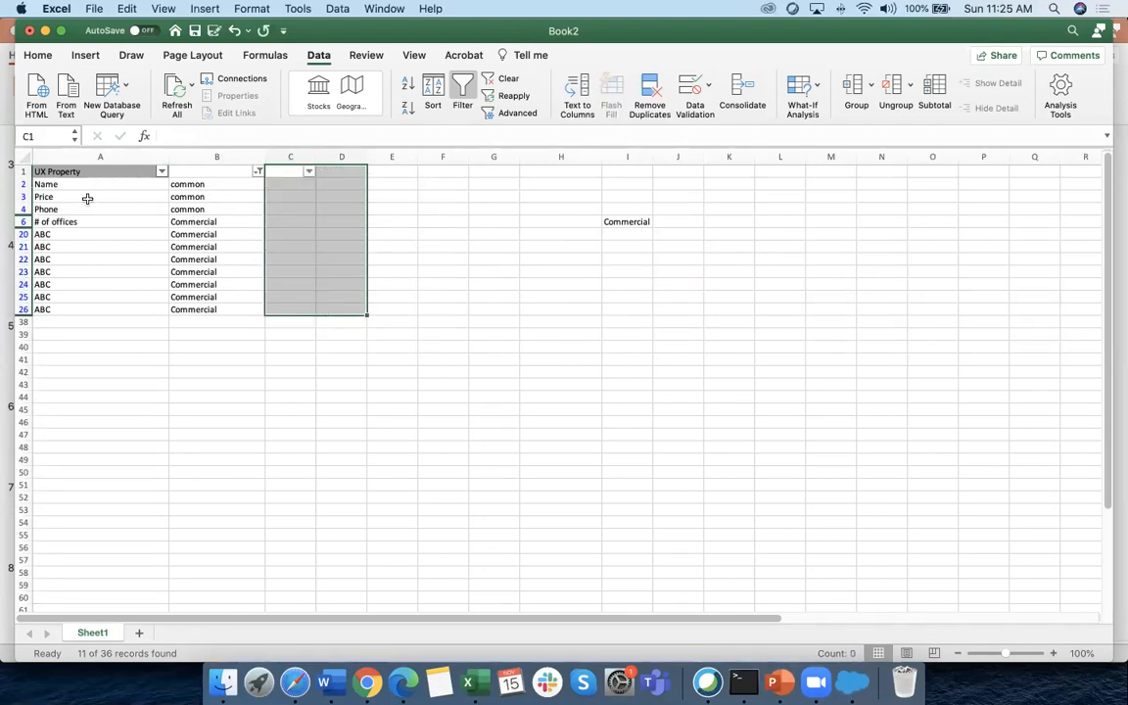
# Change the column B filter to show common and Residential rows
pyautogui.click(258, 171)
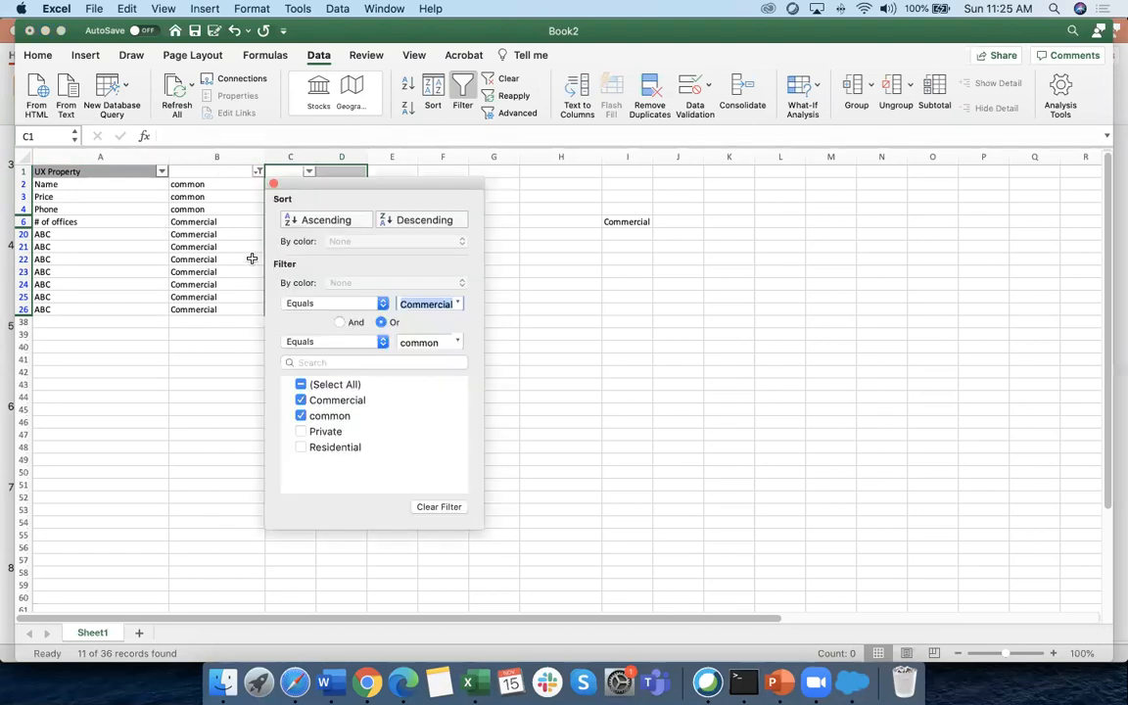
pyautogui.click(322, 400)
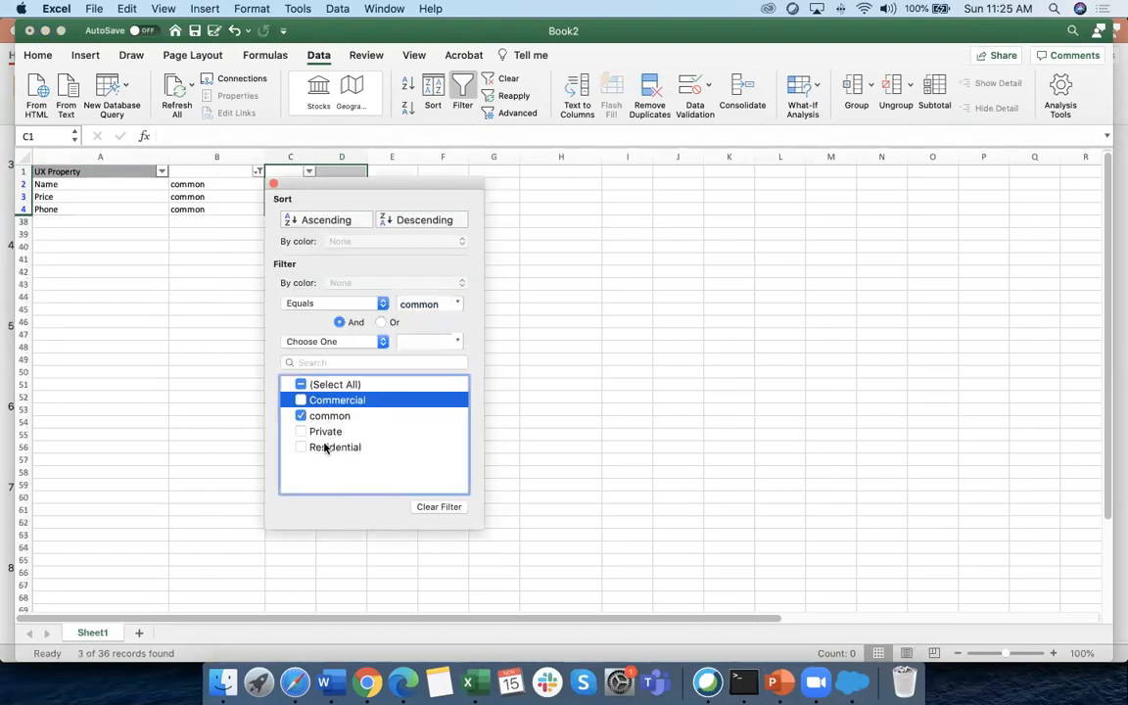
pyautogui.click(326, 448)
pyautogui.click(591, 484)
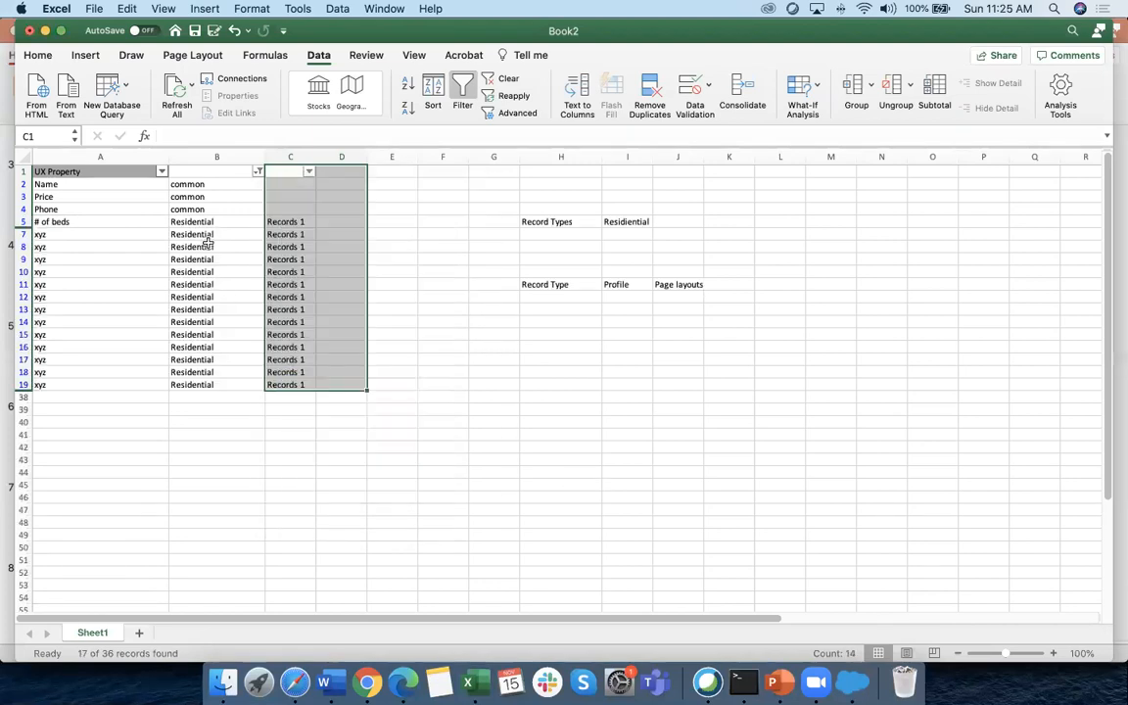
# Enter Residiential in J12 and Commercial in J13 under Page layouts
pyautogui.click(650, 297)
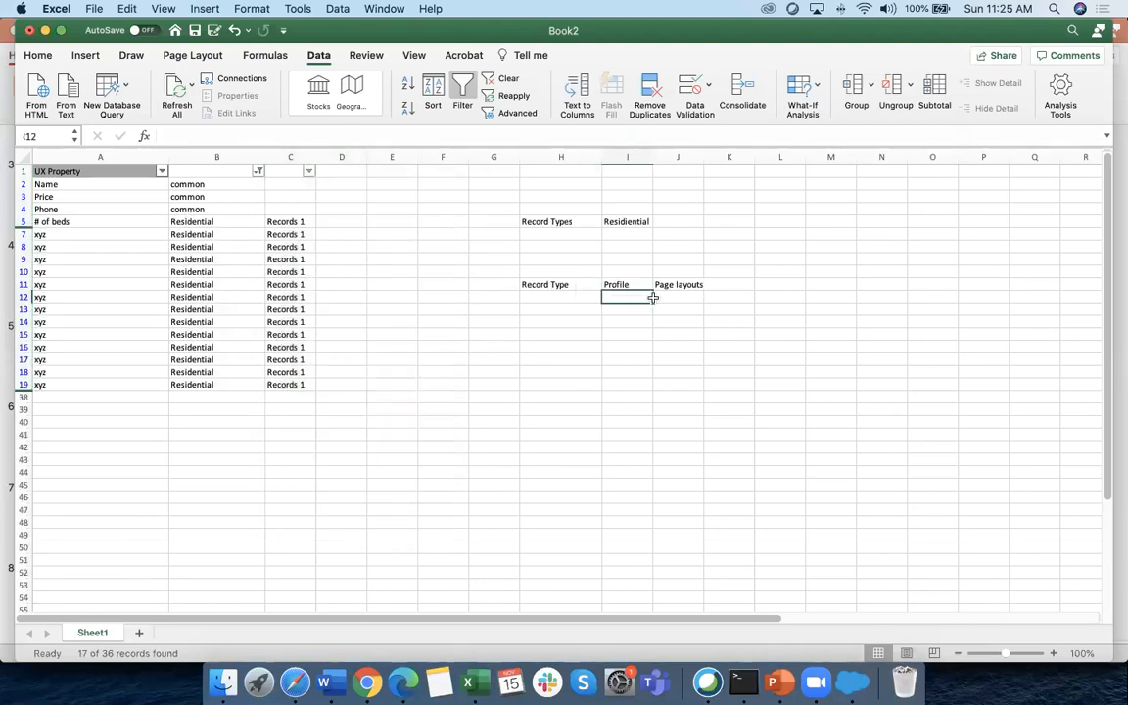
pyautogui.click(671, 297)
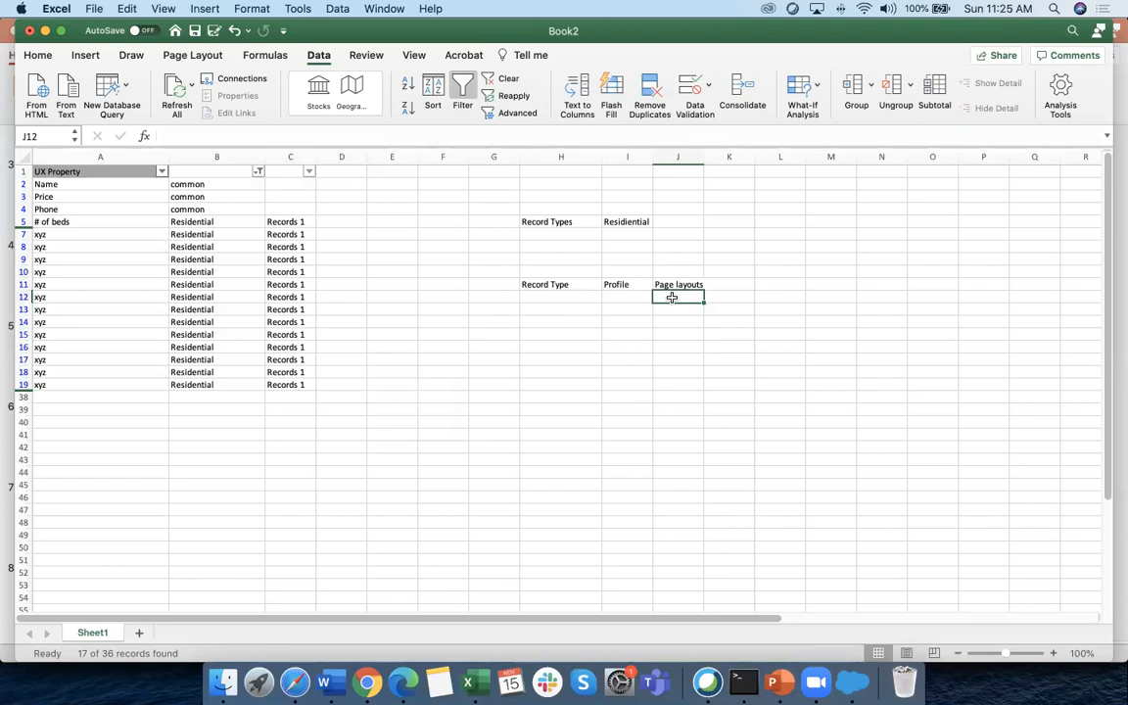
pyautogui.write('Residientia')
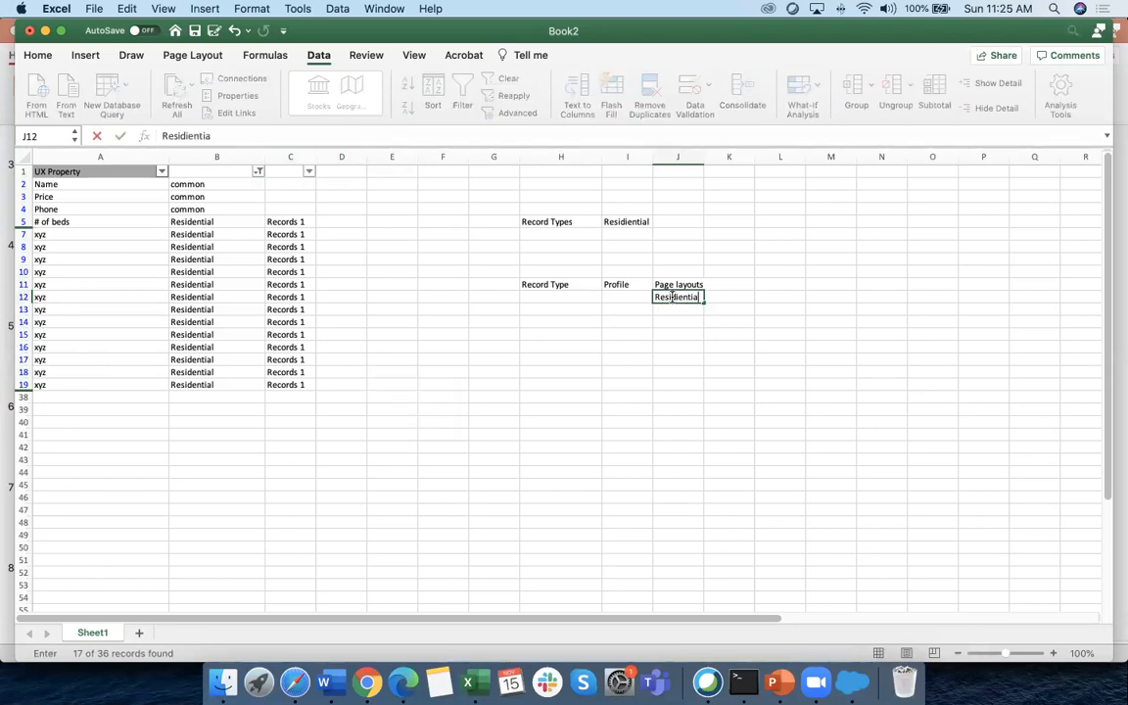
pyautogui.write('l')
pyautogui.press('Return')
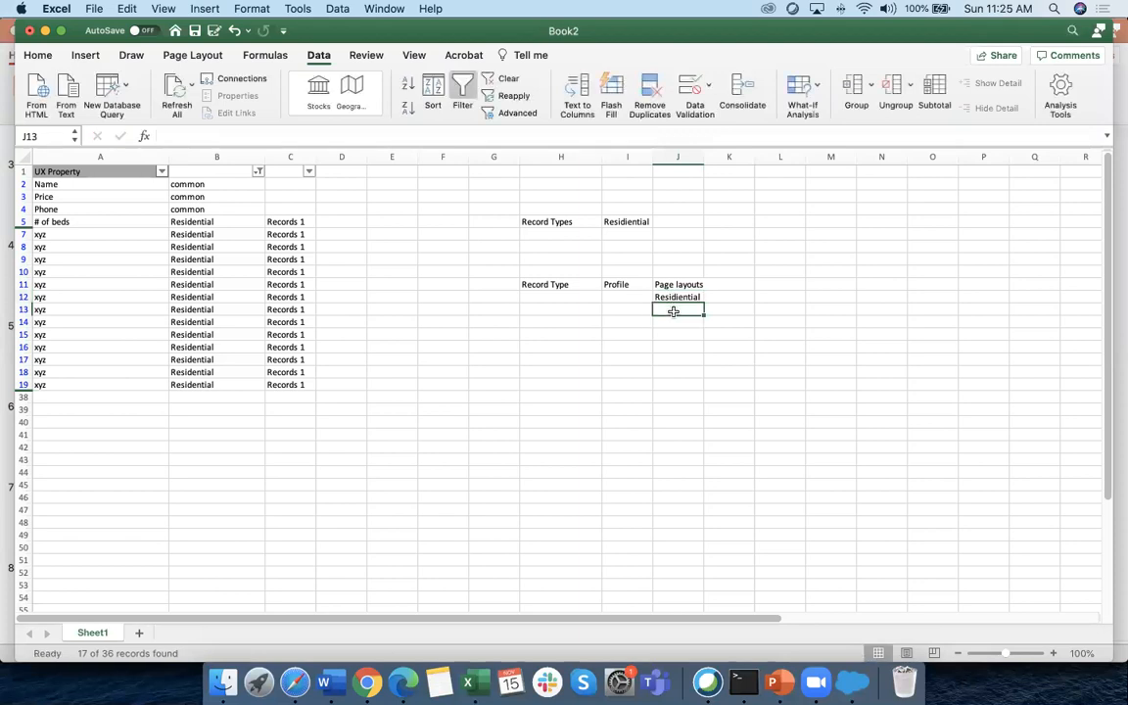
pyautogui.write('Commer')
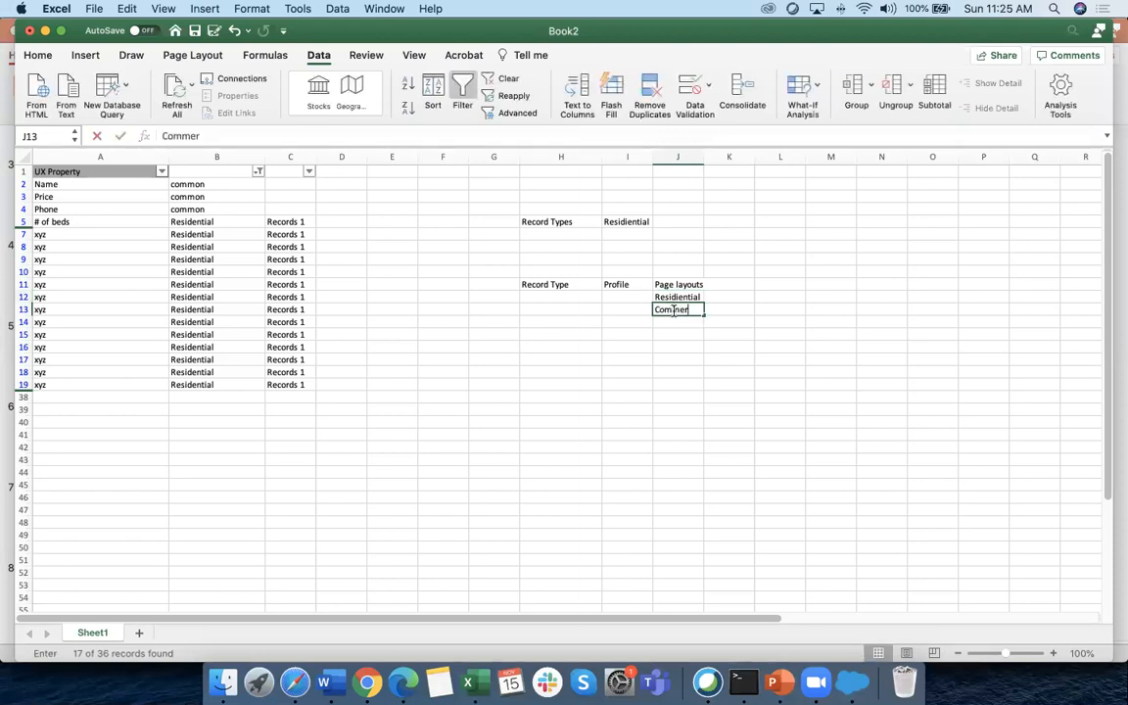
pyautogui.press('Return')
pyautogui.press('Return')
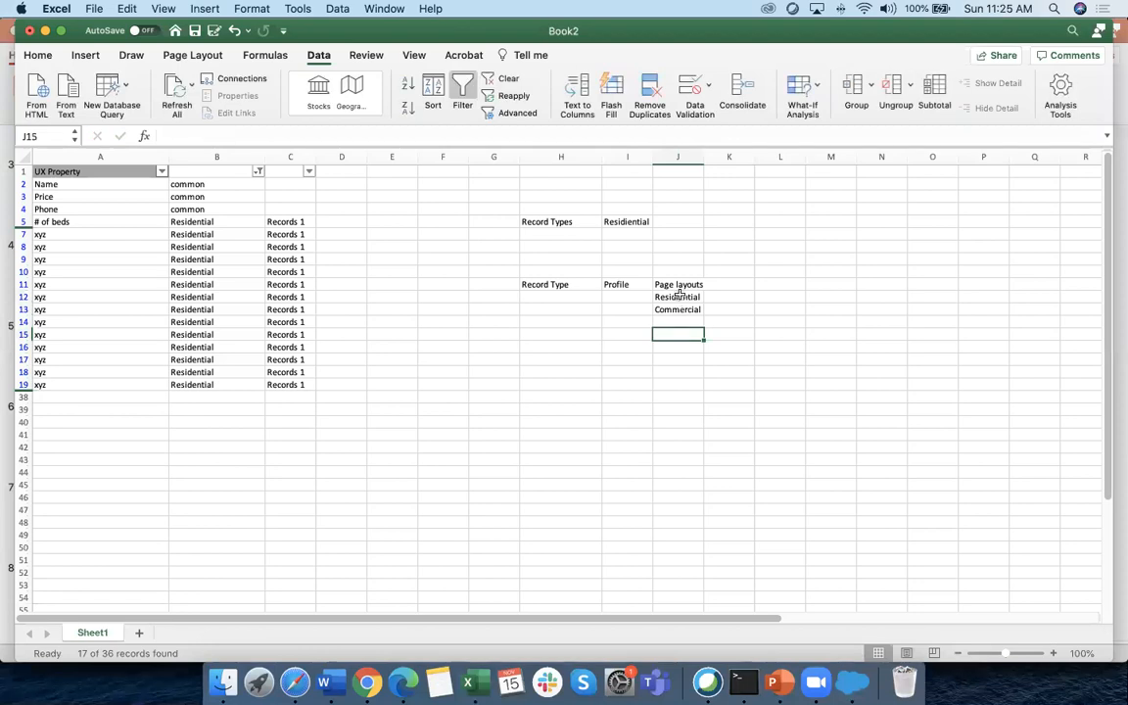
# Shade the header cells H11 to J11 with a grey fill
pyautogui.moveTo(564, 284); pyautogui.dragTo(679, 284)
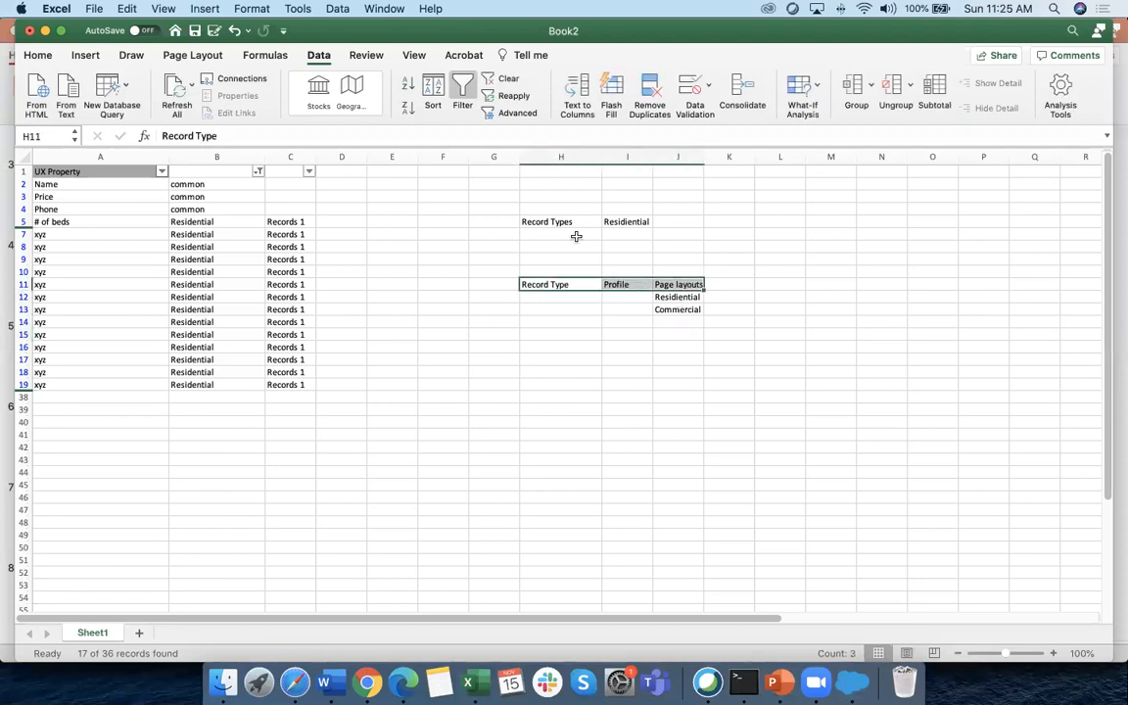
pyautogui.click(38, 55)
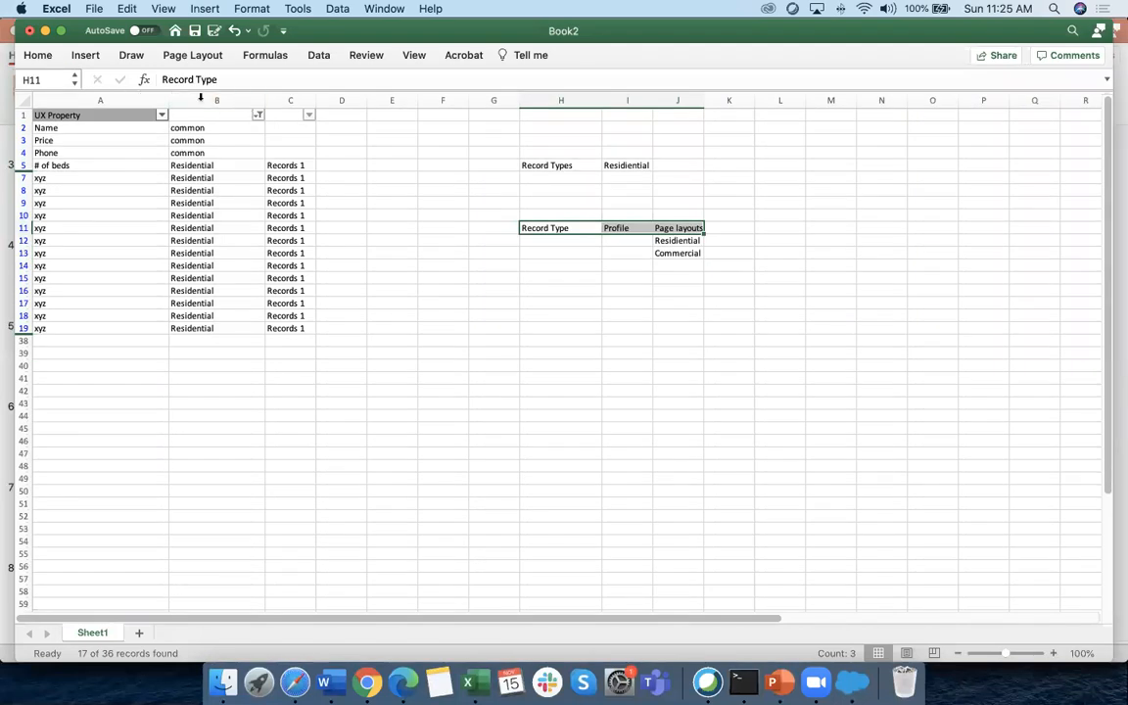
pyautogui.click(237, 32)
pyautogui.click(37, 55)
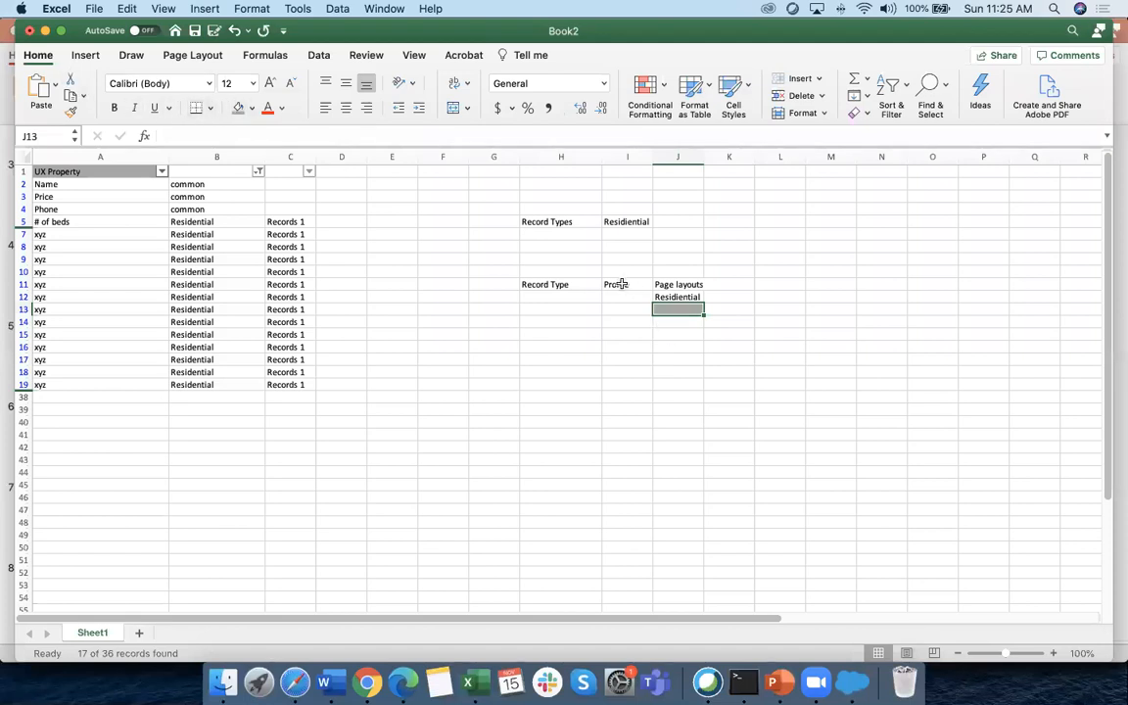
pyautogui.moveTo(572, 283); pyautogui.dragTo(671, 284)
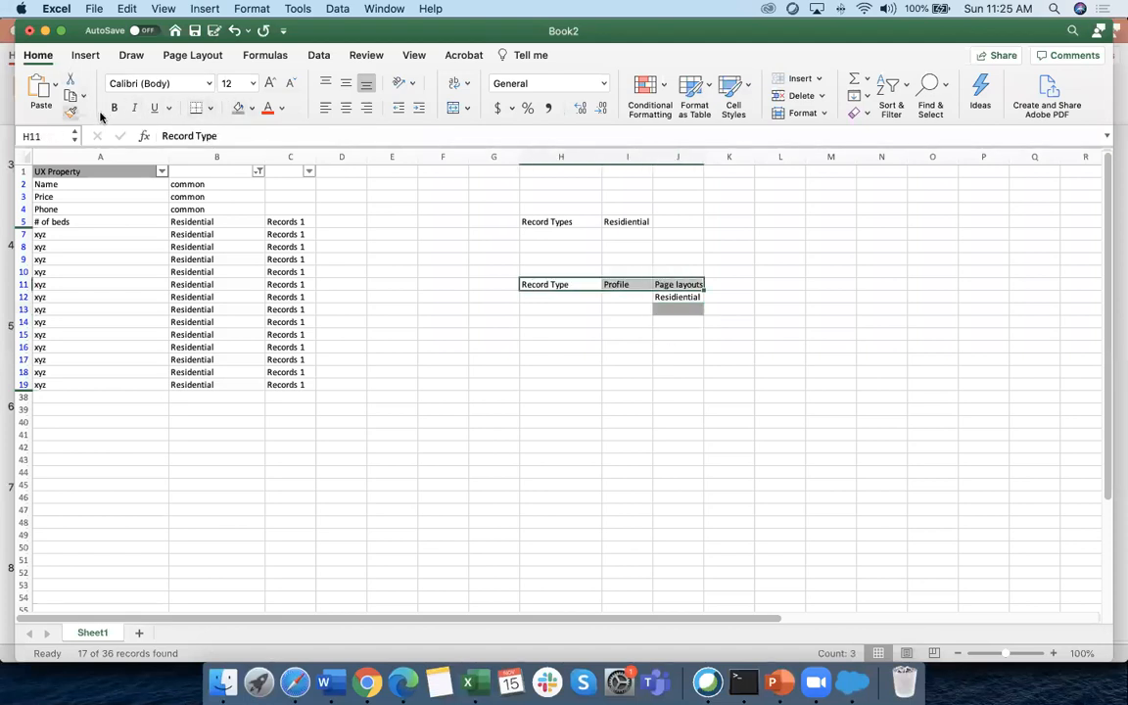
pyautogui.click(237, 110)
pyautogui.click(728, 334)
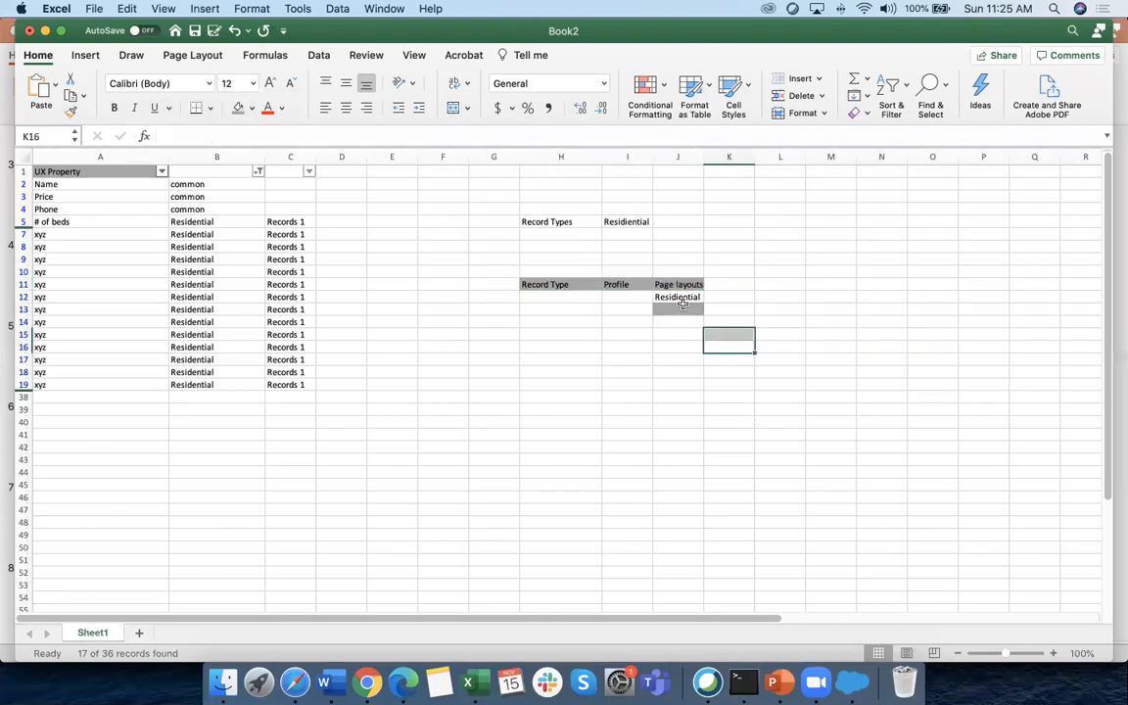
# Clear J13's grey fill with Format Painter and type Commercial in J13
pyautogui.click(79, 112)
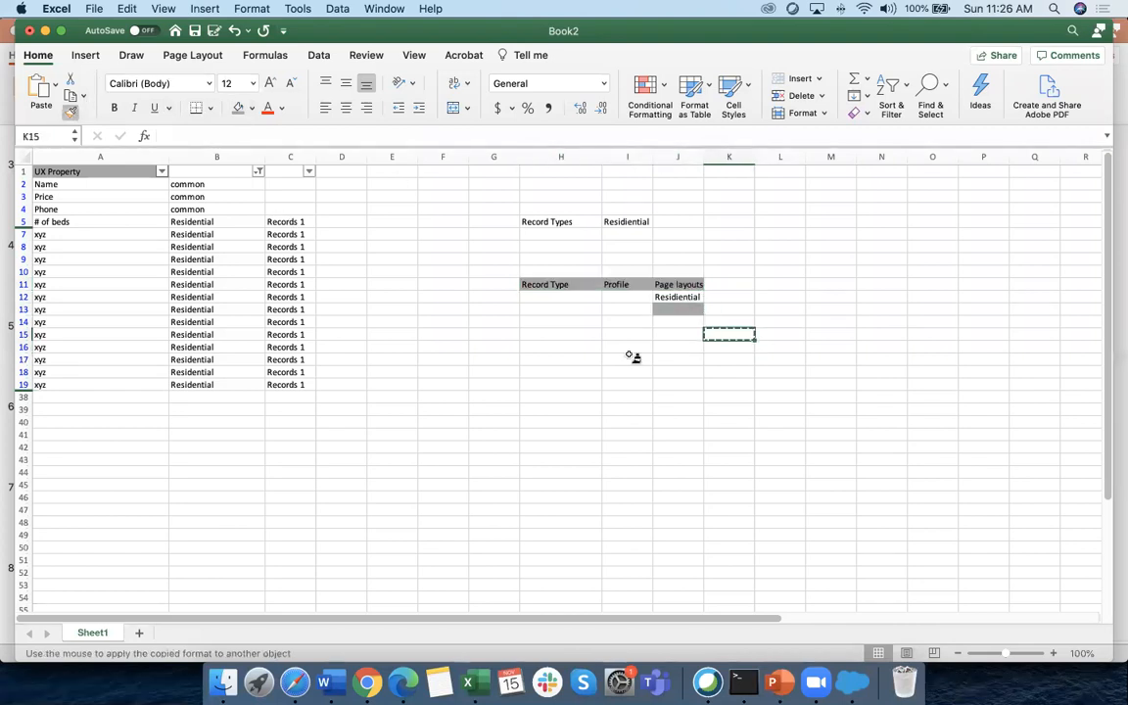
pyautogui.click(677, 309)
pyautogui.click(683, 345)
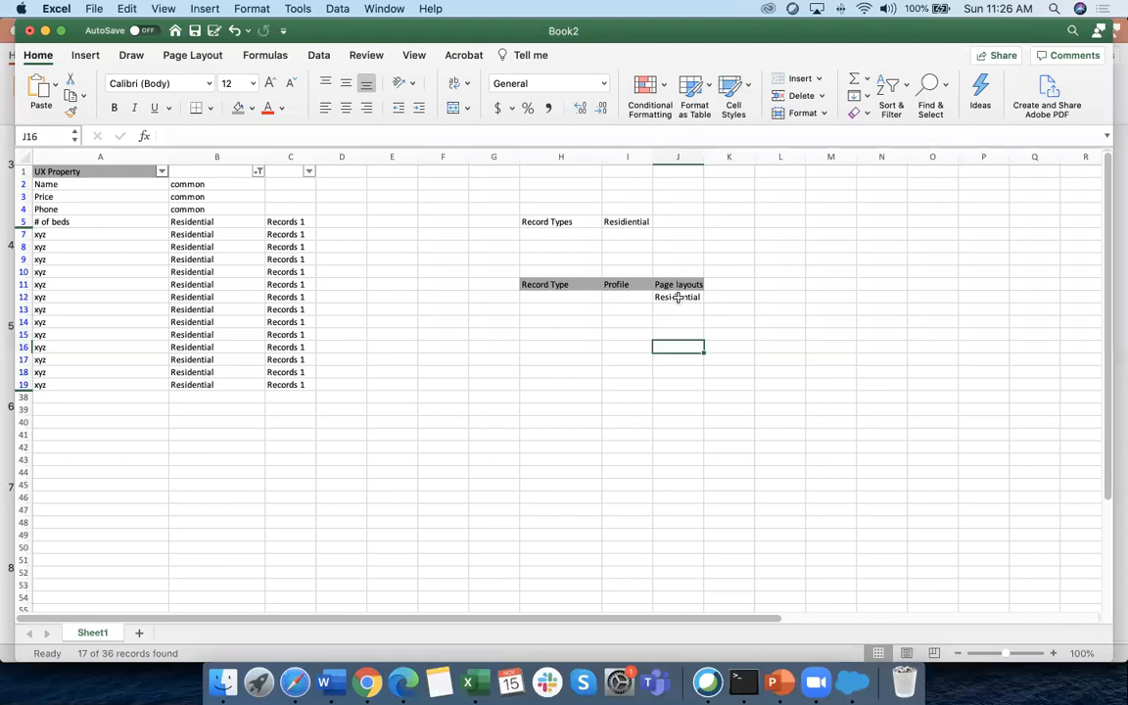
pyautogui.click(683, 310)
pyautogui.write('Commercia')
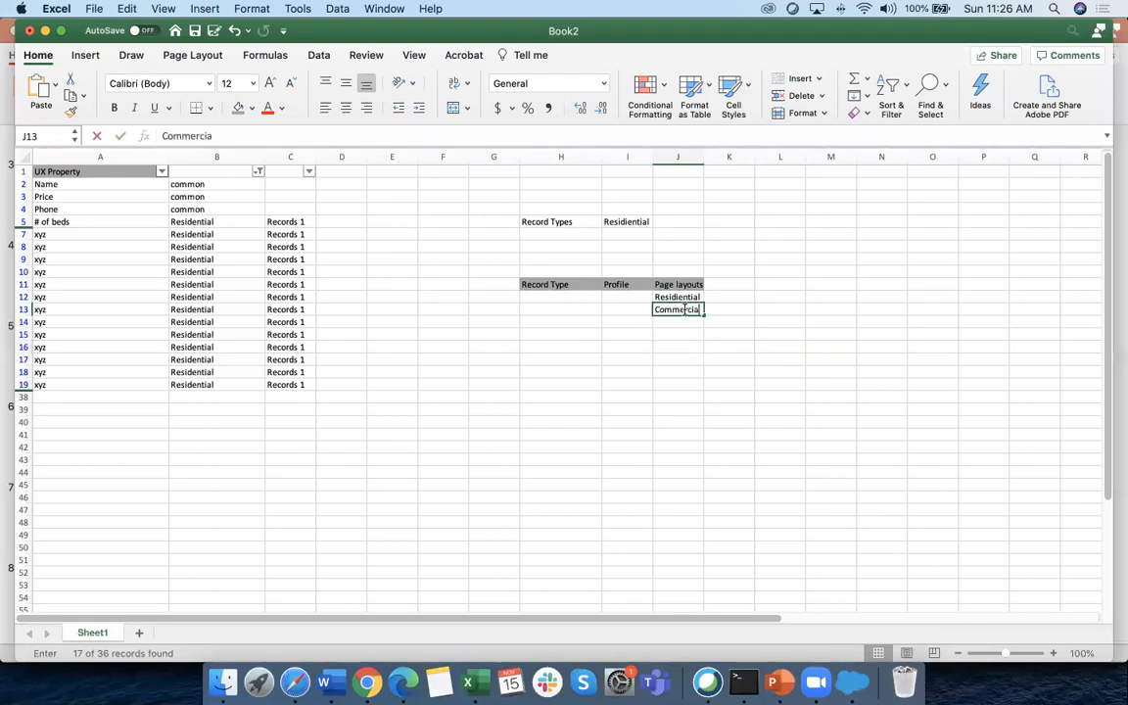
pyautogui.write('l')
pyautogui.moveTo(693, 334); pyautogui.dragTo(678, 322)
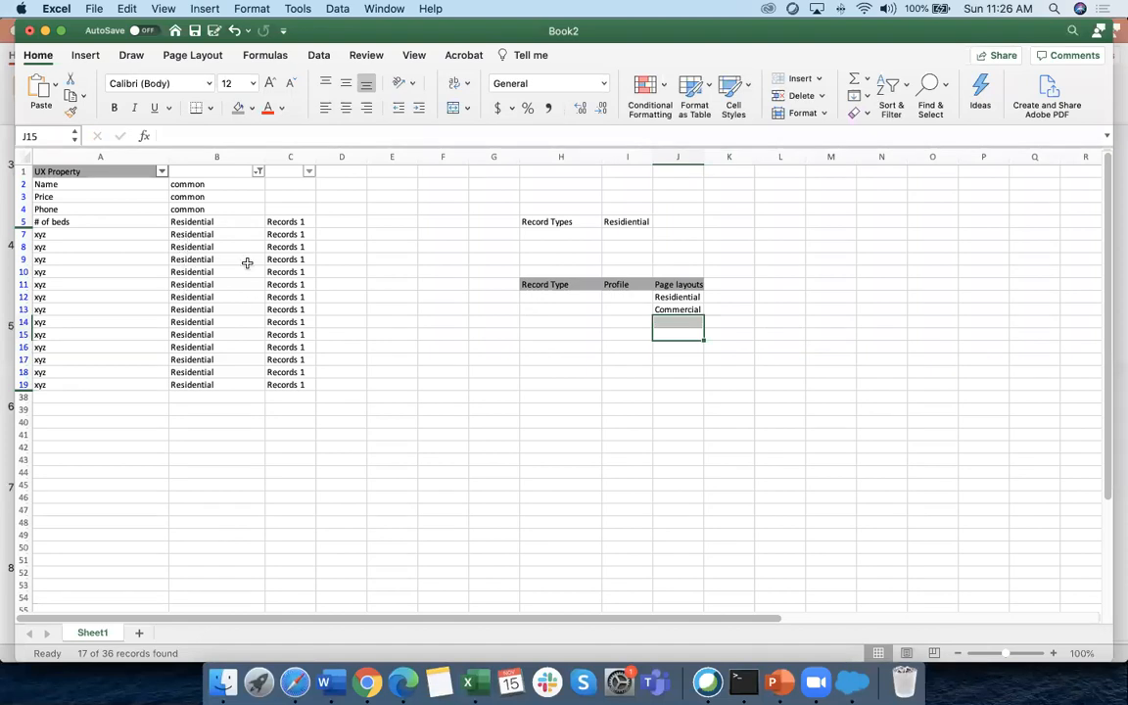
pyautogui.click(625, 296)
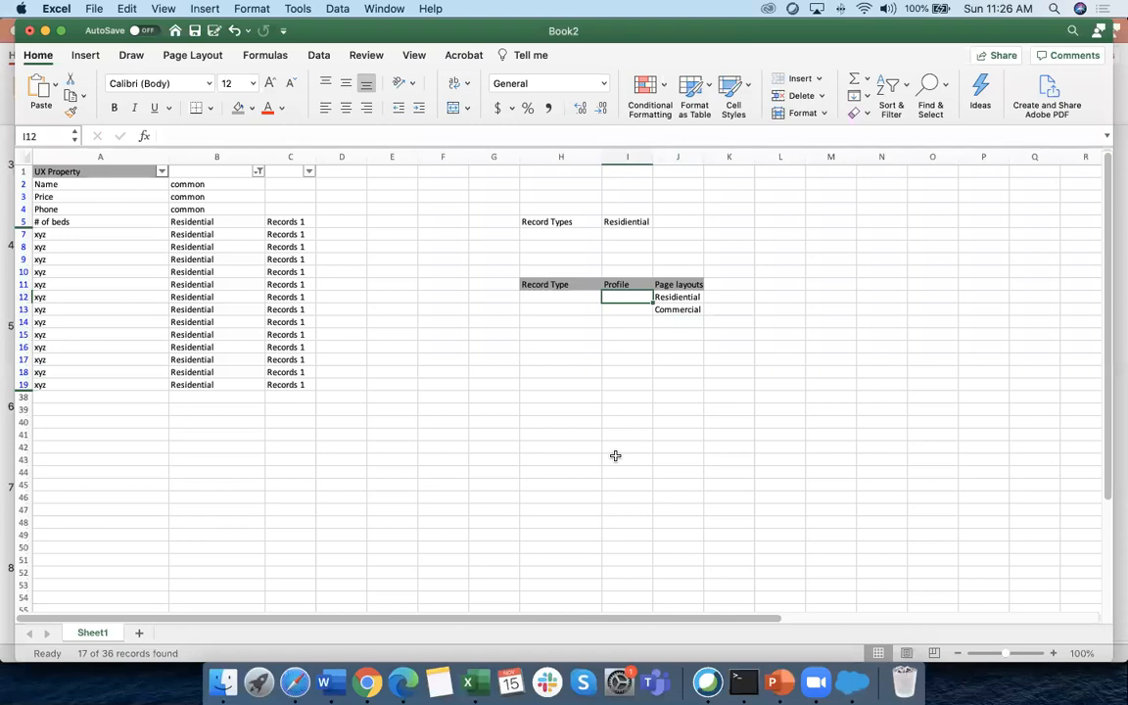
# Enter Marketing as the profile in both I12 and I13 beside the page layouts
pyautogui.write('Marke')
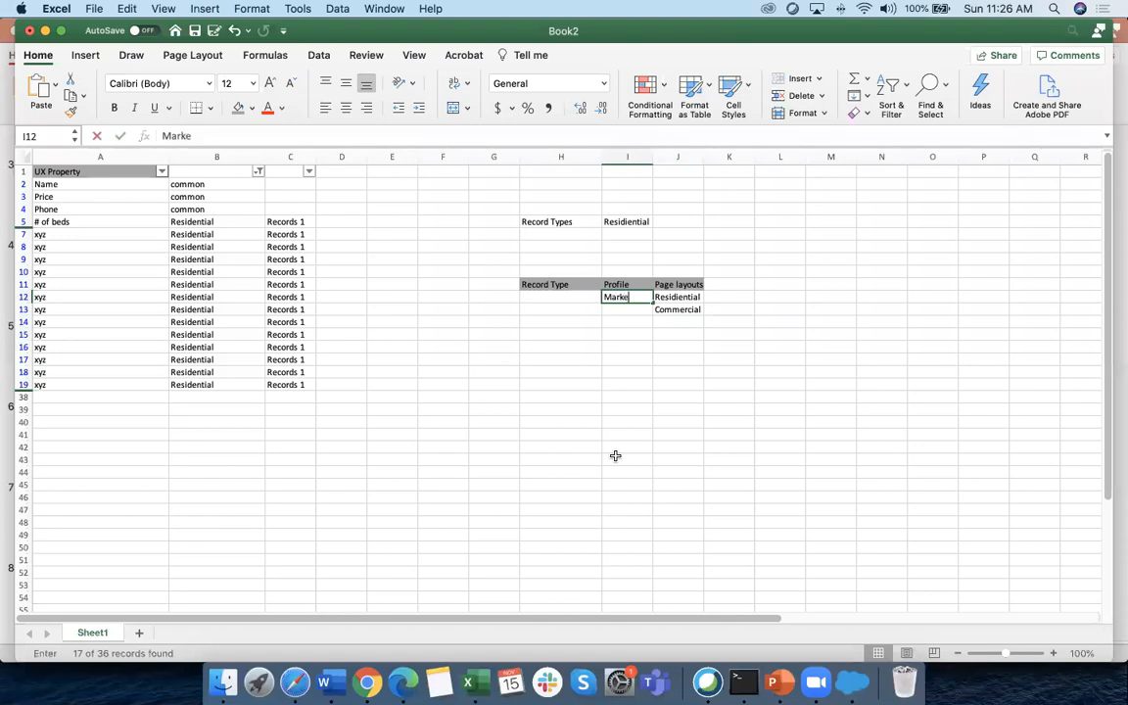
pyautogui.click(616, 455)
pyautogui.doubleClick(643, 298)
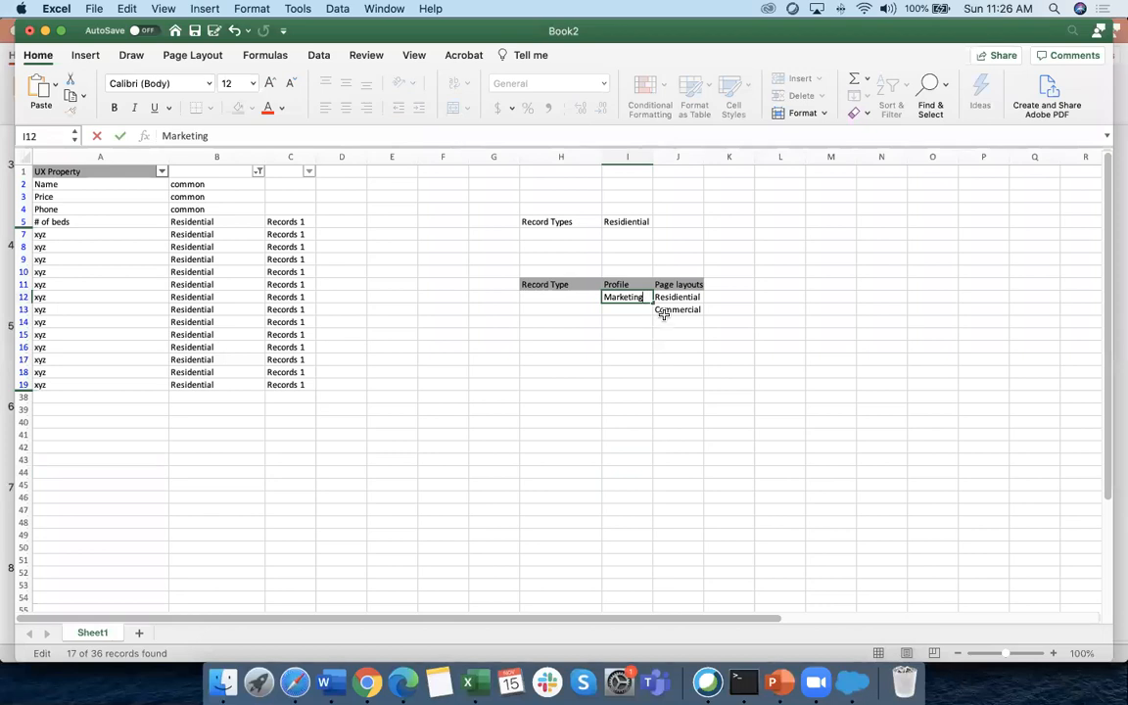
pyautogui.hscroll(2, 664, 313)
pyautogui.click(610, 346)
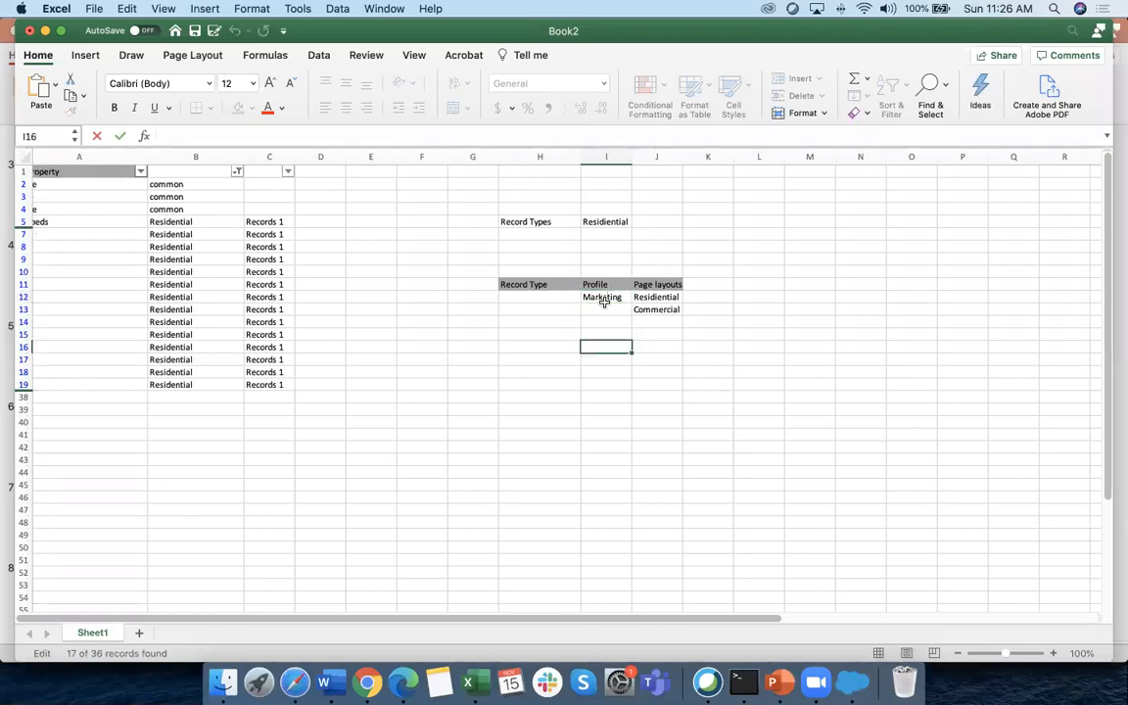
pyautogui.click(604, 358)
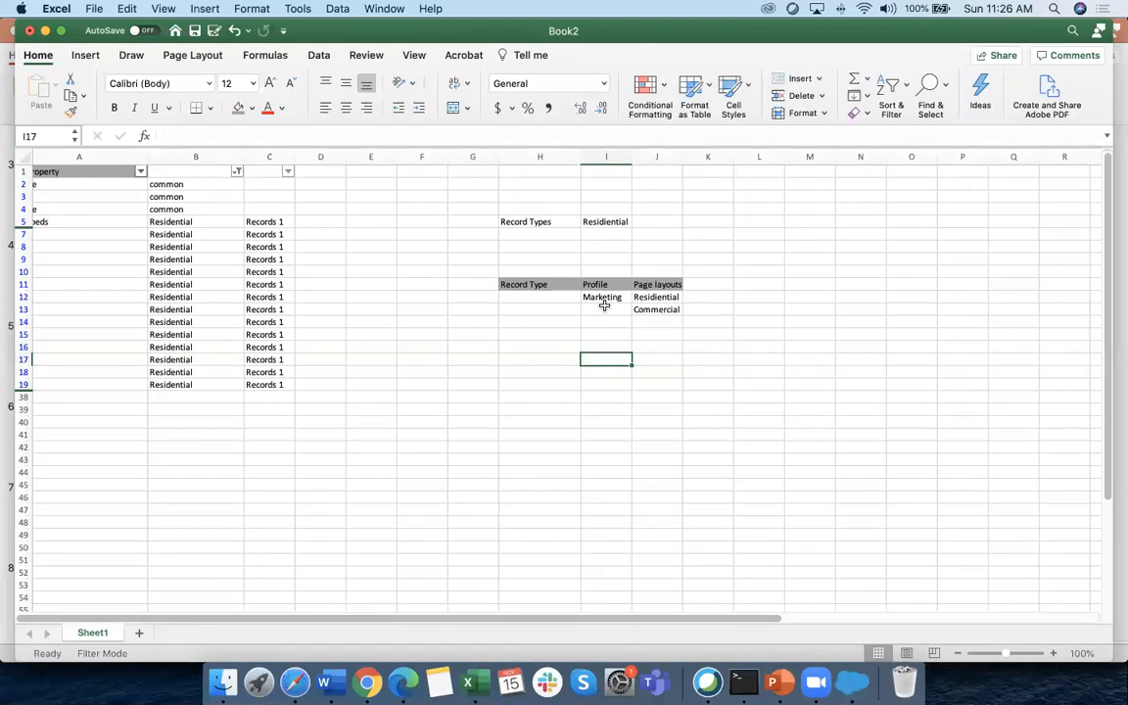
pyautogui.hscroll(-1, 607, 299)
pyautogui.click(615, 335)
pyautogui.doubleClick(617, 305)
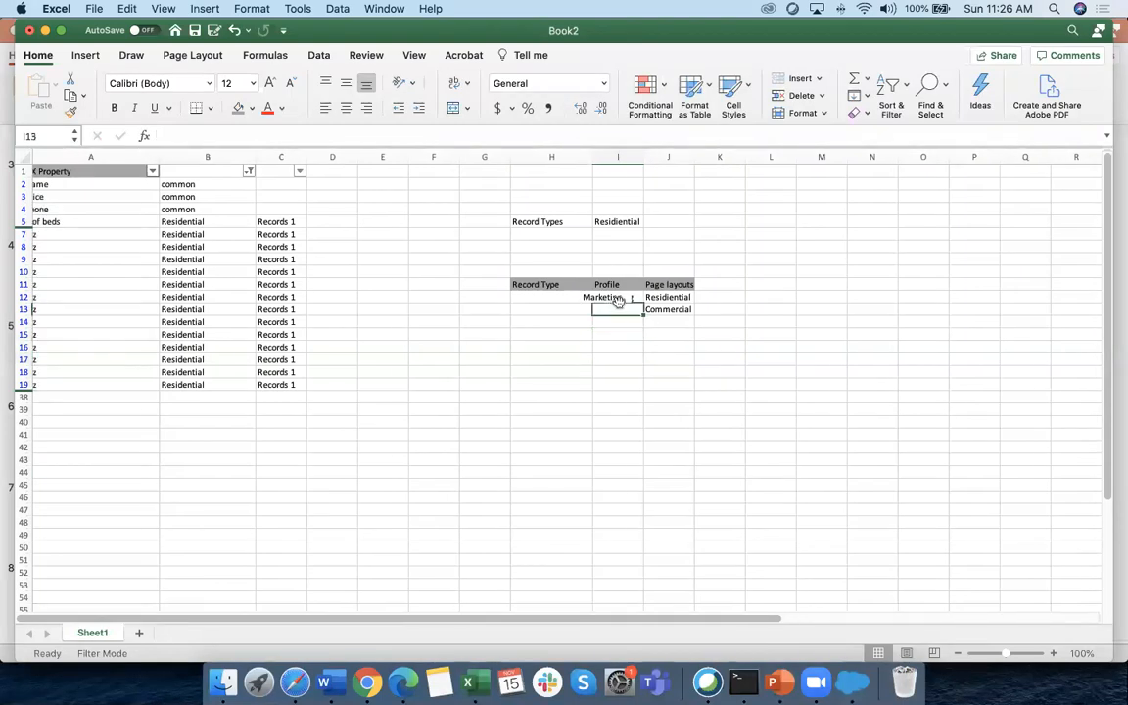
pyautogui.click(577, 301)
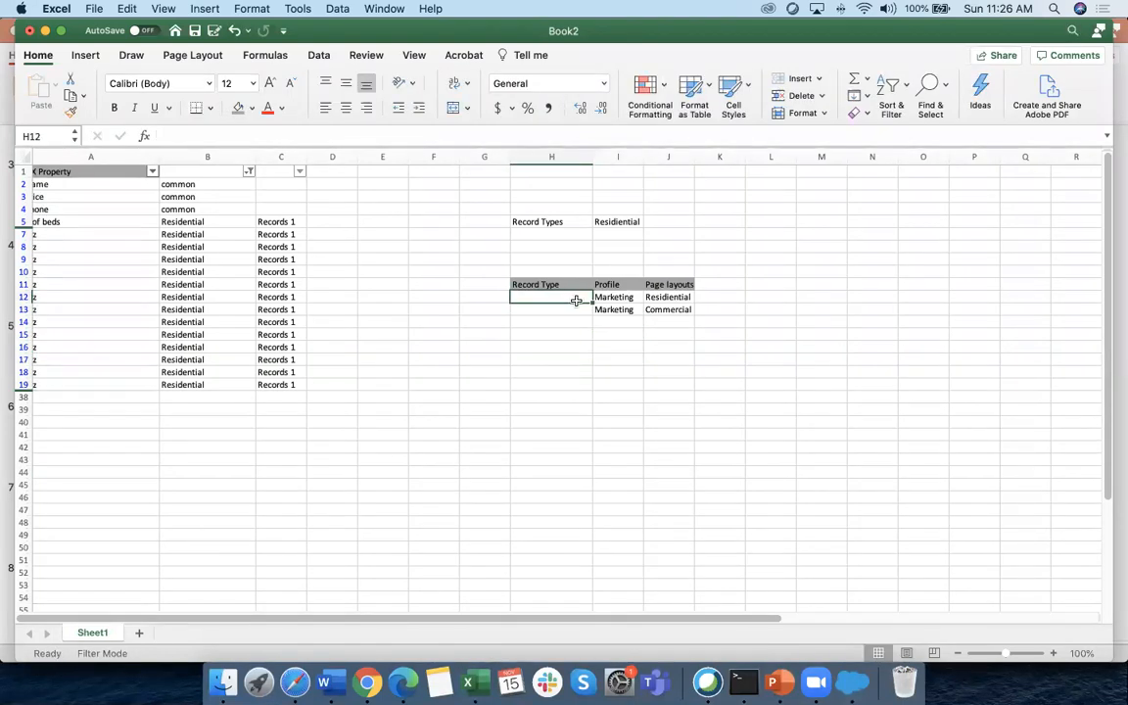
pyautogui.press('Right')
pyautogui.click(720, 422)
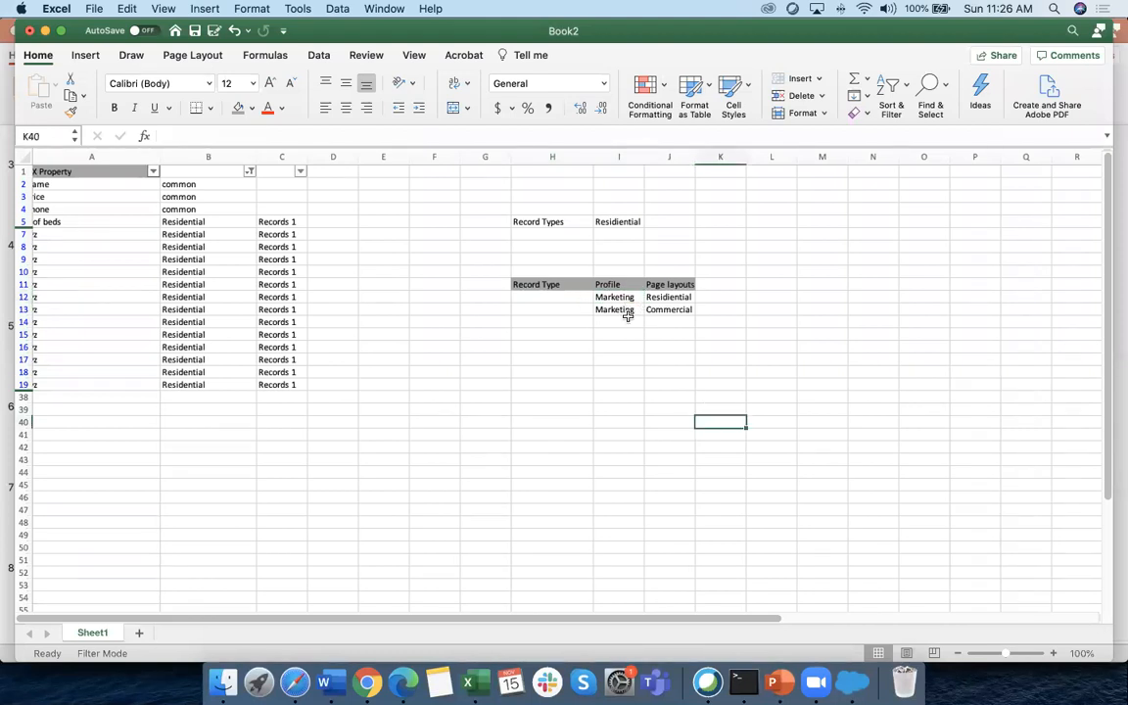
# Replace the second profile in I13 with Sales
pyautogui.hscroll(-2, 128, 258)
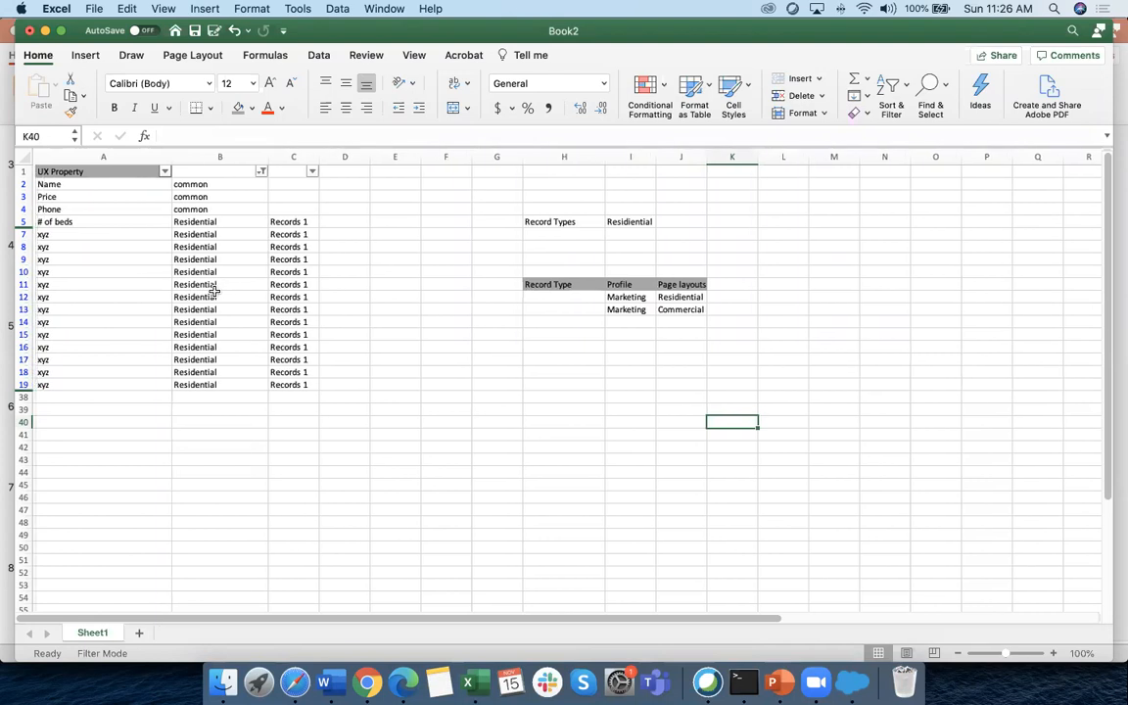
pyautogui.click(81, 184)
pyautogui.scroll(-1, 82, 186)
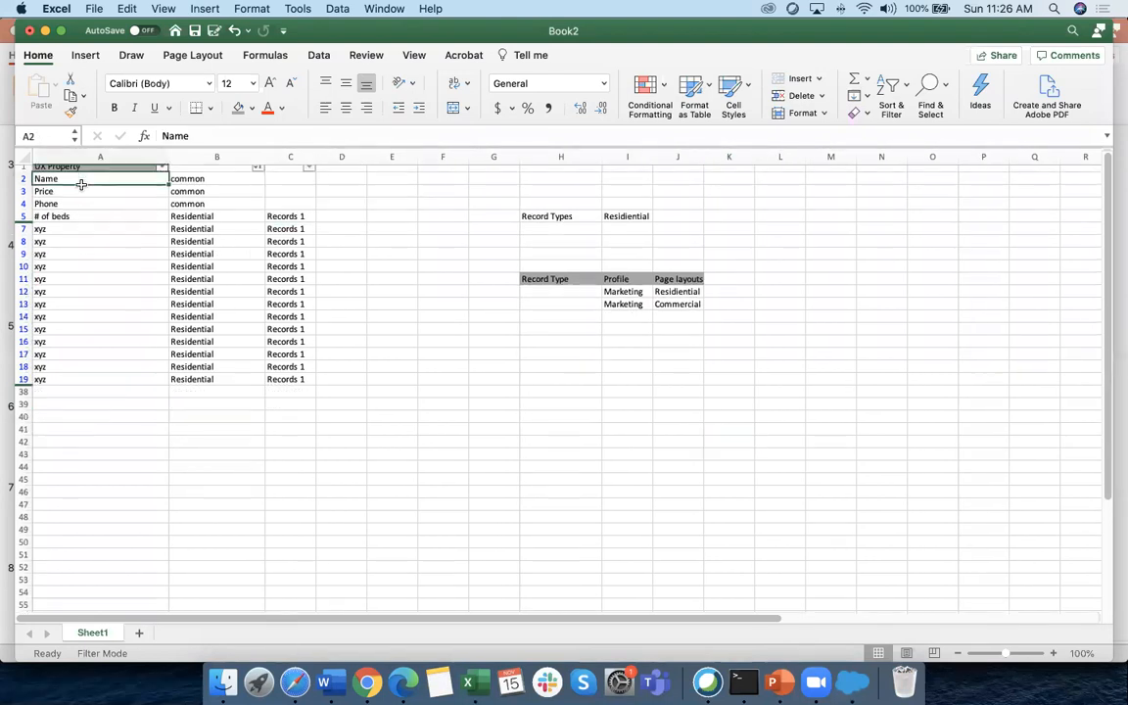
pyautogui.scroll(-2, 83, 196)
pyautogui.scroll(3, 82, 196)
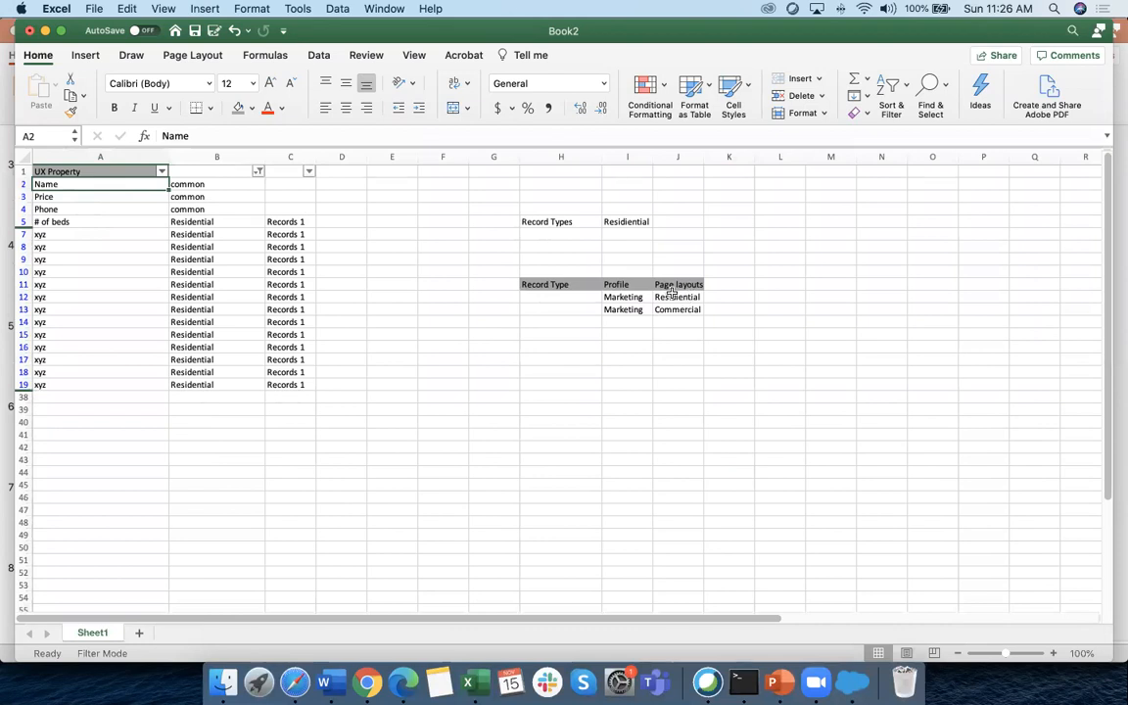
pyautogui.click(676, 298)
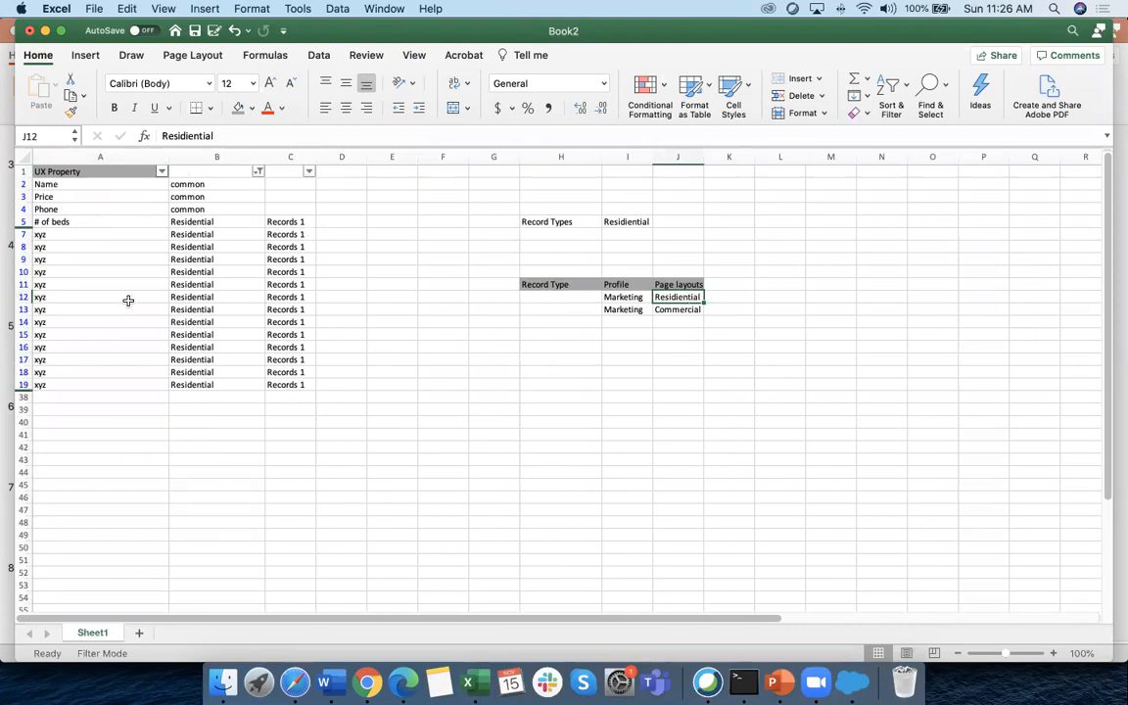
pyautogui.hscroll(1, 426, 403)
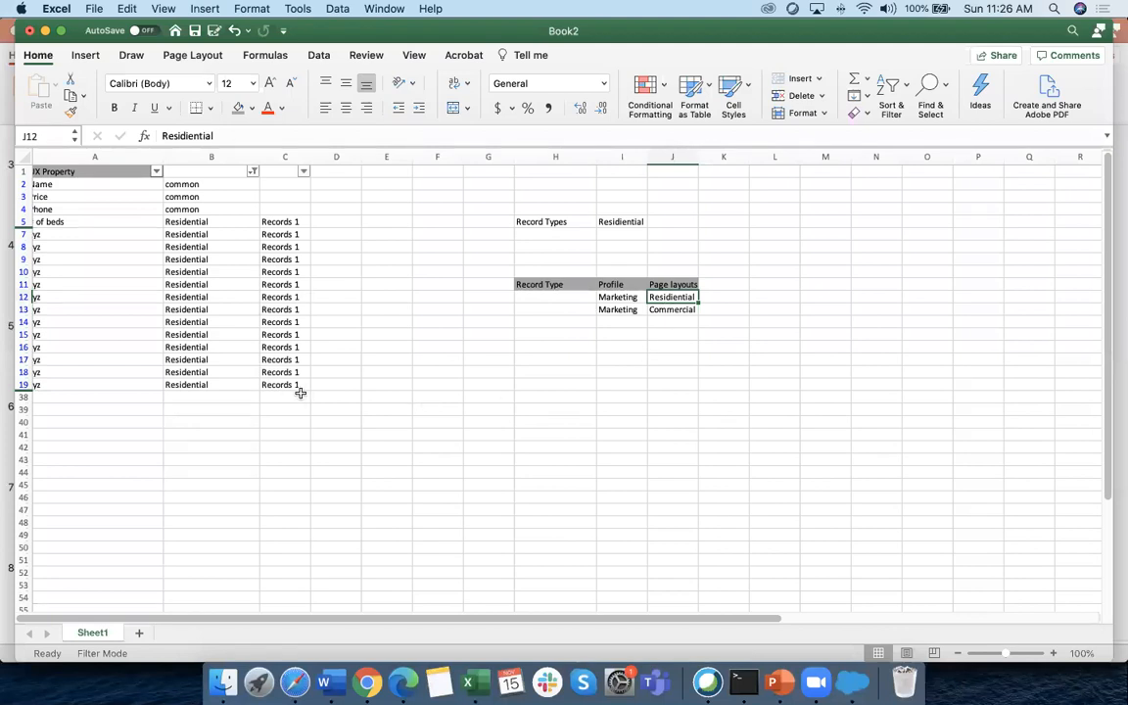
pyautogui.hscroll(-1, 235, 378)
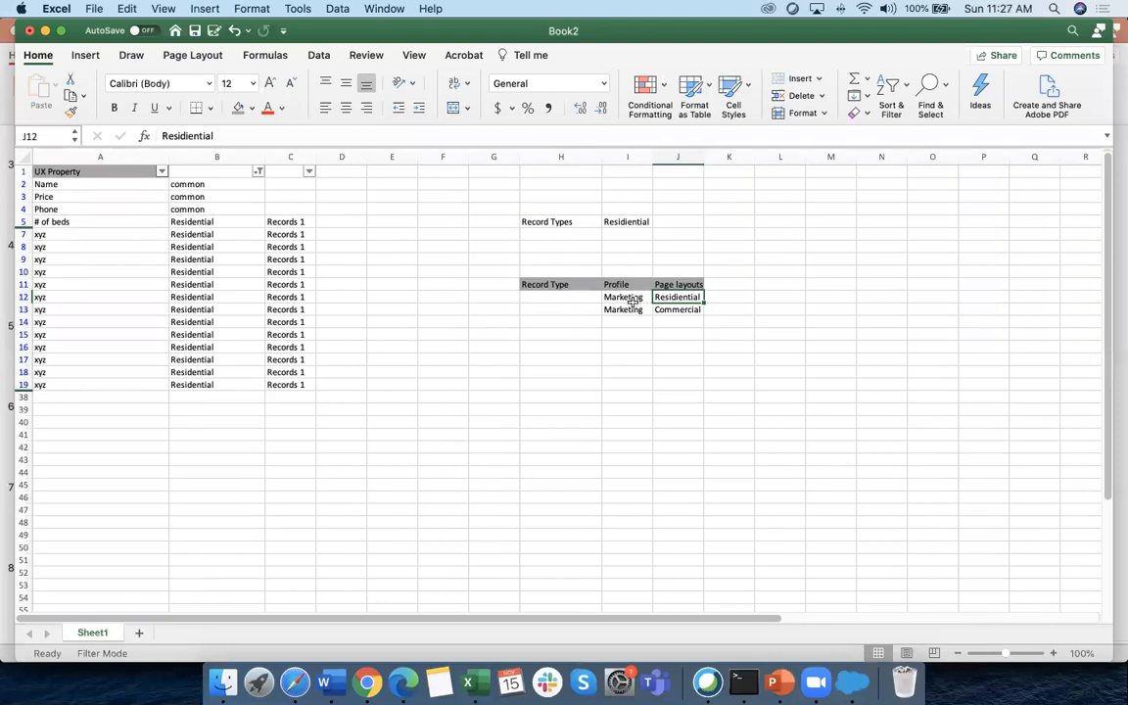
pyautogui.click(624, 332)
pyautogui.press('Up')
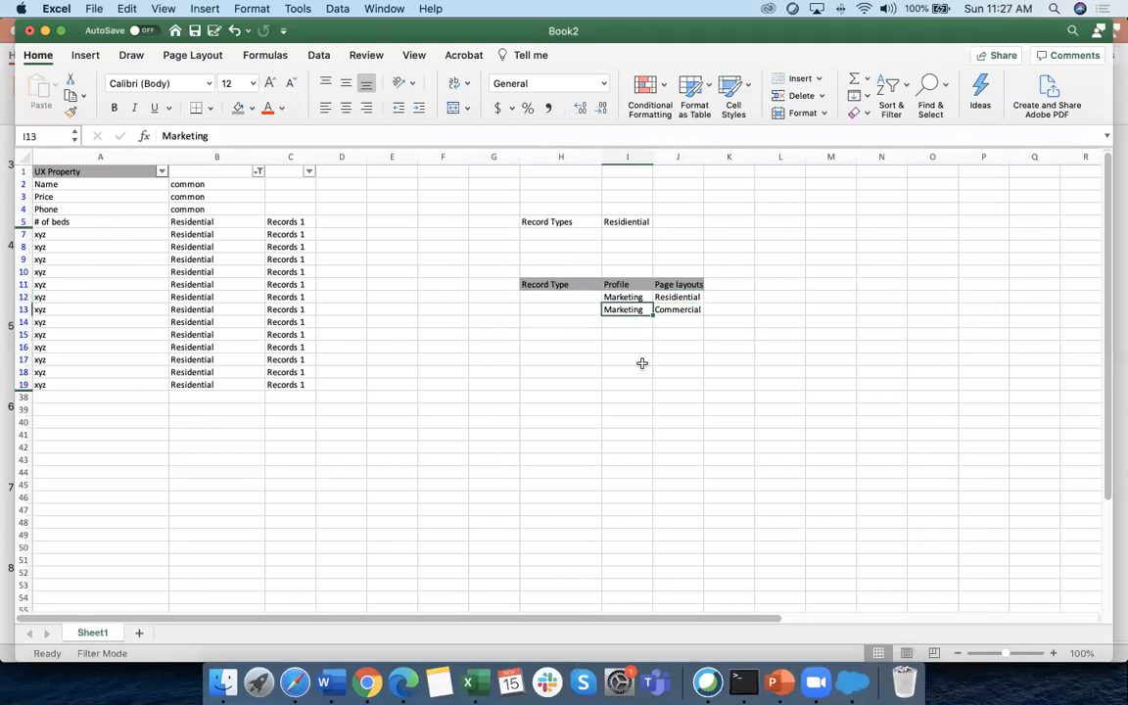
pyautogui.press('Delete')
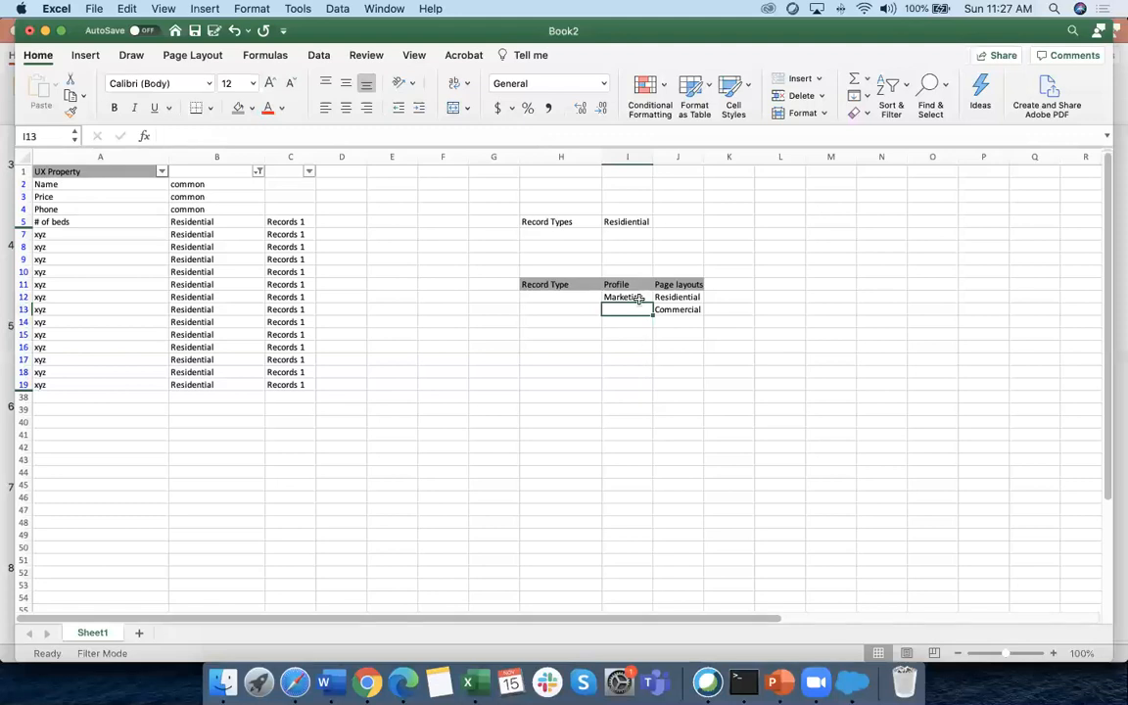
pyautogui.write('Sa')
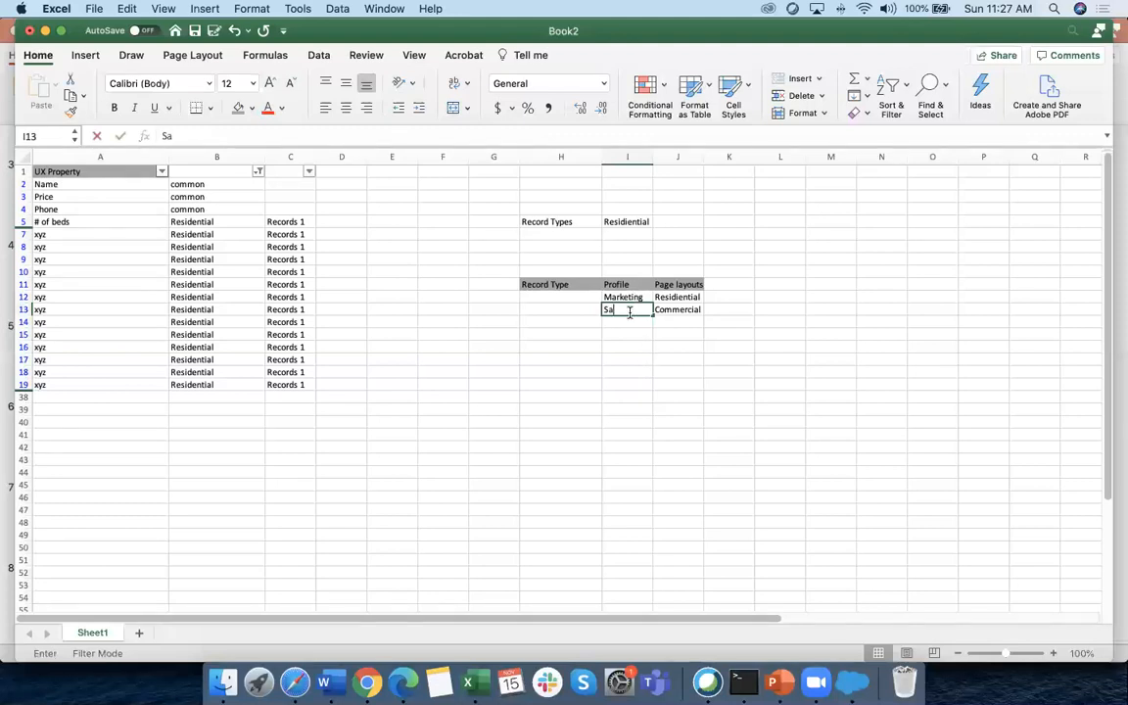
pyautogui.write('les')
pyautogui.click(626, 372)
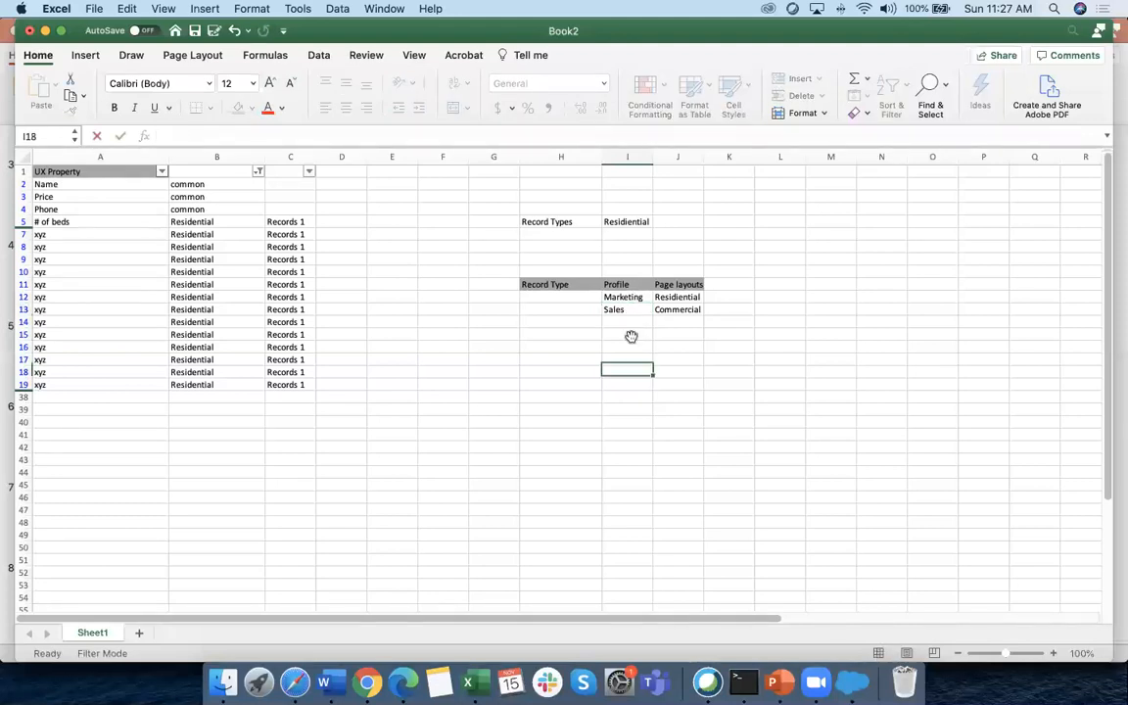
# Type one user's first name in K12 and another user's first name in K13
pyautogui.click(735, 297)
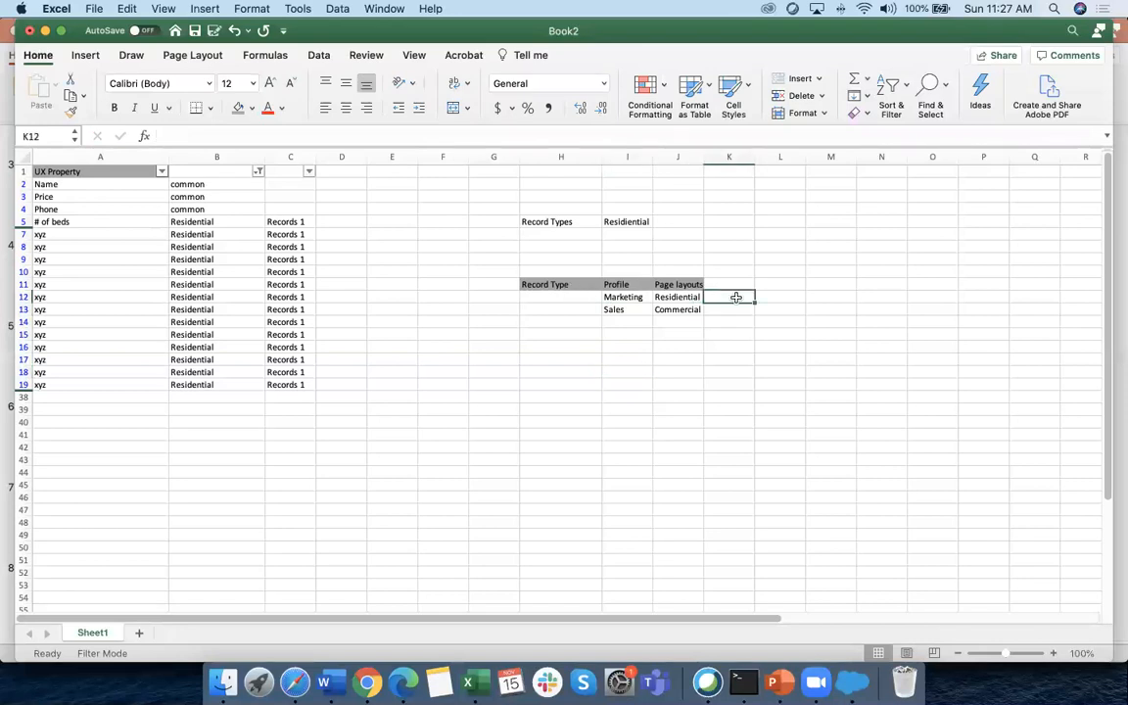
pyautogui.write('Ali')
pyautogui.hscroll(1, 736, 306)
pyautogui.press('Return')
pyautogui.write('Sara')
pyautogui.click(680, 369)
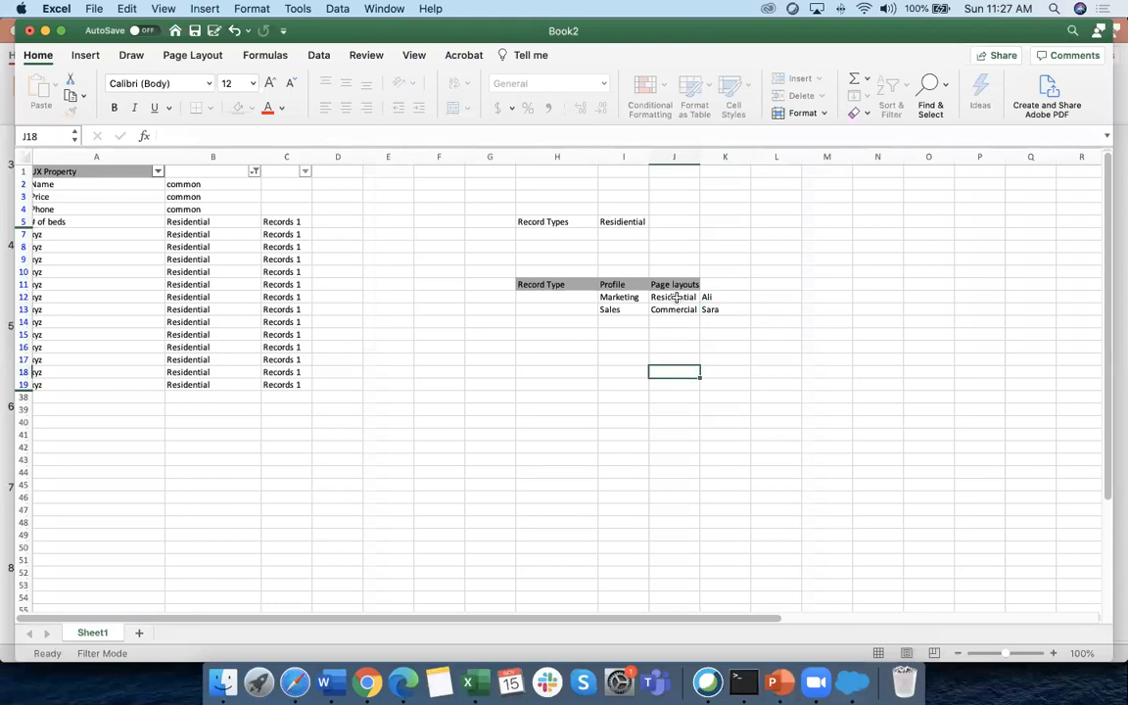
# Review the Residential row's profile and layout entries, then zoom the sheet out slightly
pyautogui.click(711, 296)
pyautogui.click(635, 298)
pyautogui.click(653, 297)
pyautogui.click(640, 296)
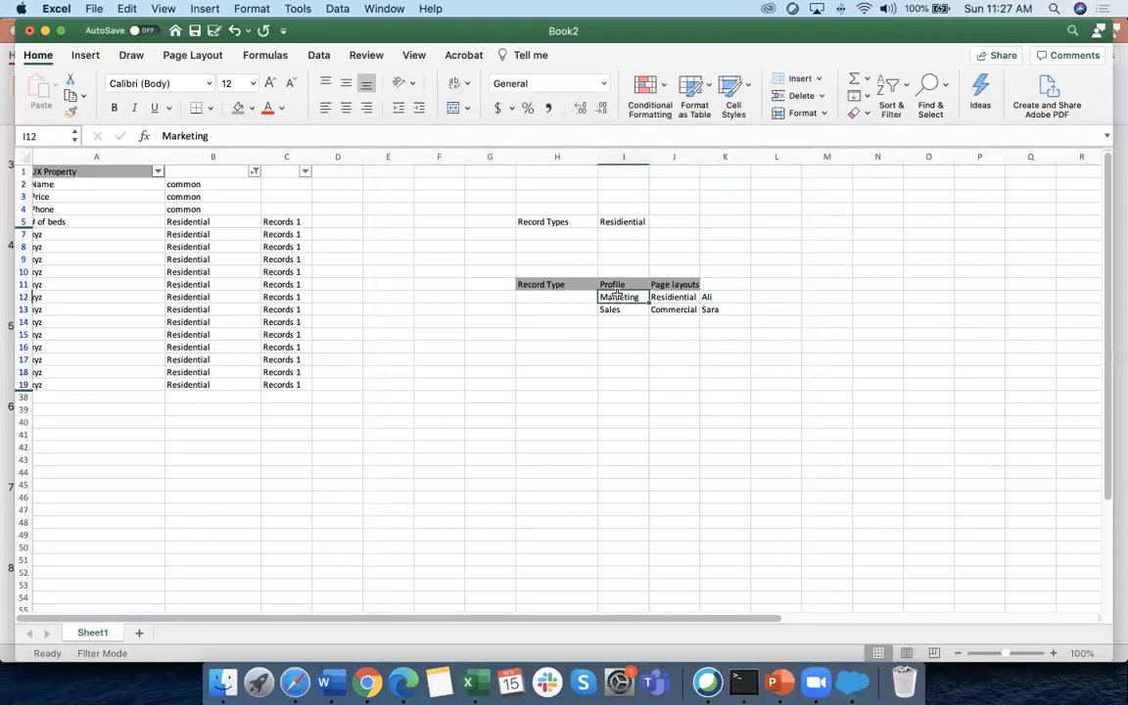
pyautogui.click(671, 297)
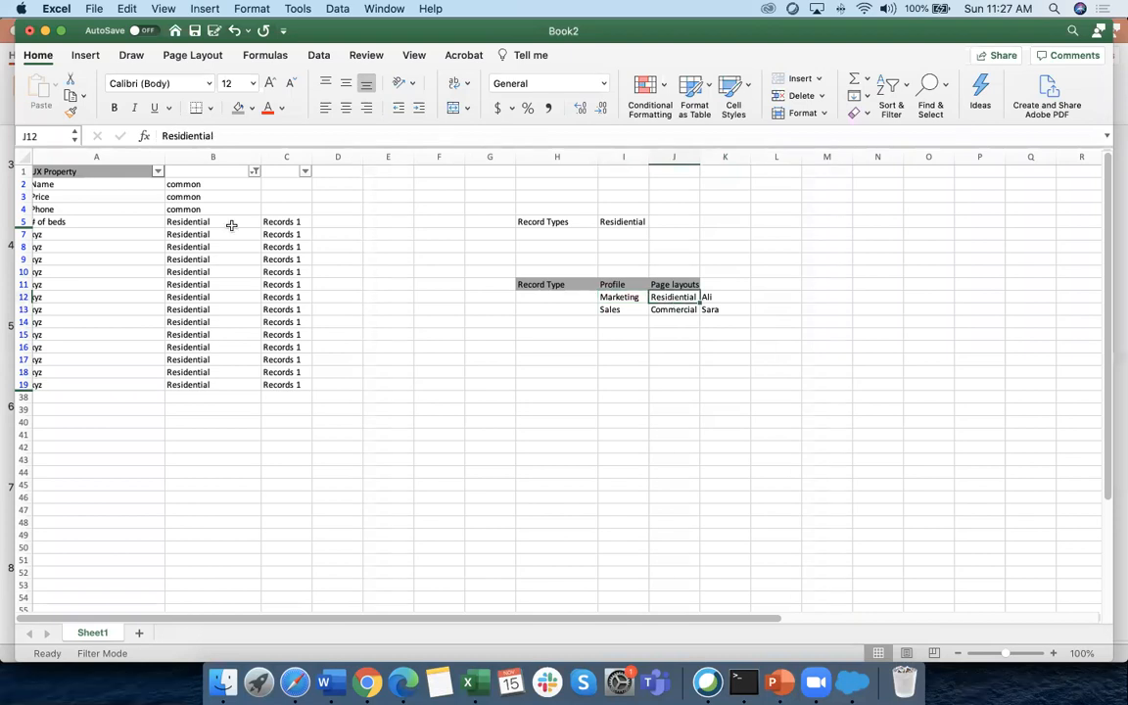
pyautogui.scroll(3, 120, 269)
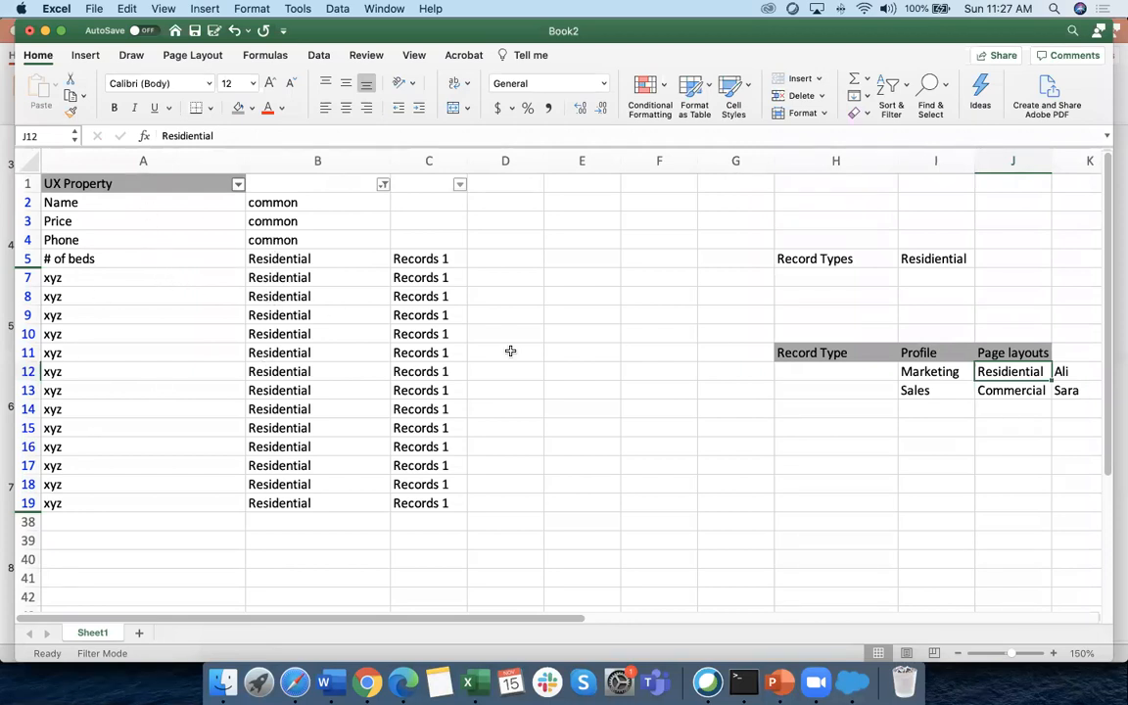
pyautogui.click(958, 653)
pyautogui.click(958, 653)
pyautogui.click(957, 653)
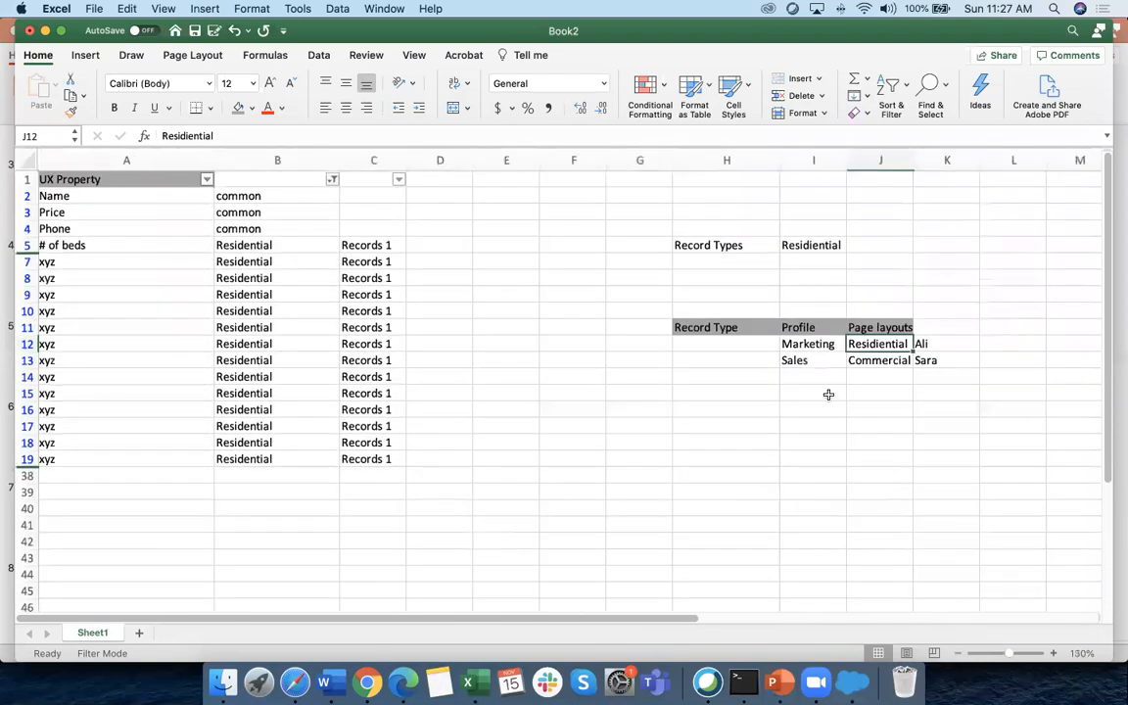
pyautogui.click(846, 340)
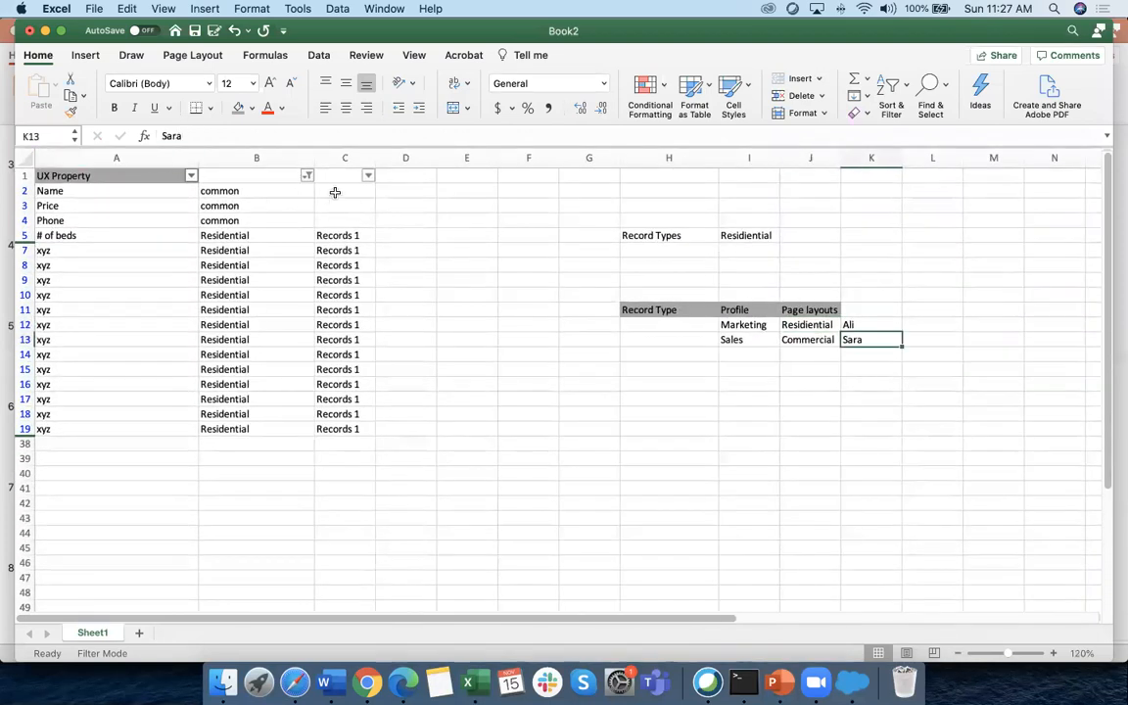
# Filter column B to show the Commercial rows instead of Residential
pyautogui.click(308, 175)
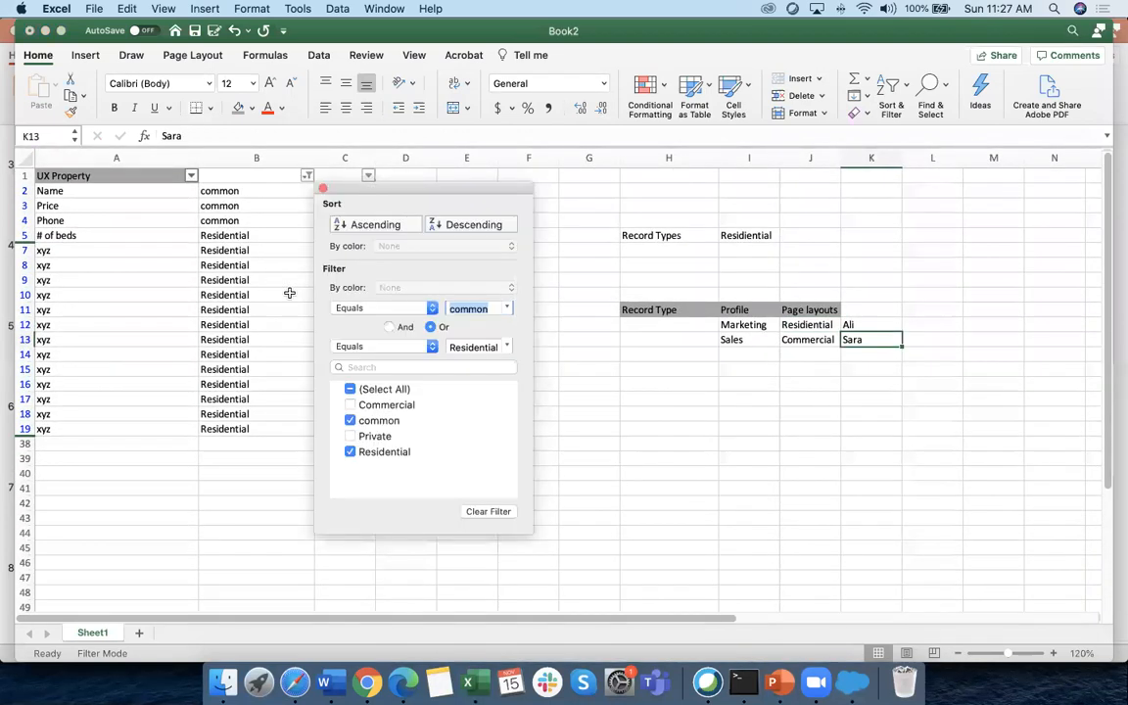
pyautogui.click(351, 451)
pyautogui.click(352, 406)
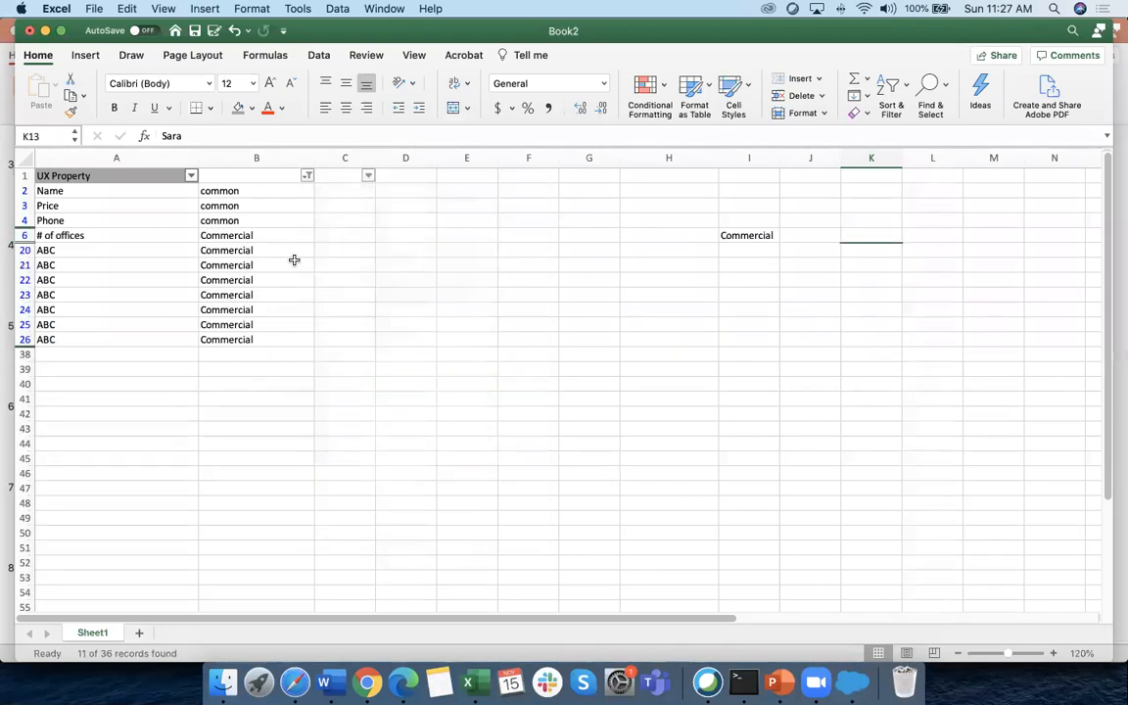
pyautogui.scroll(5, 139, 215)
pyautogui.scroll(3, 191, 281)
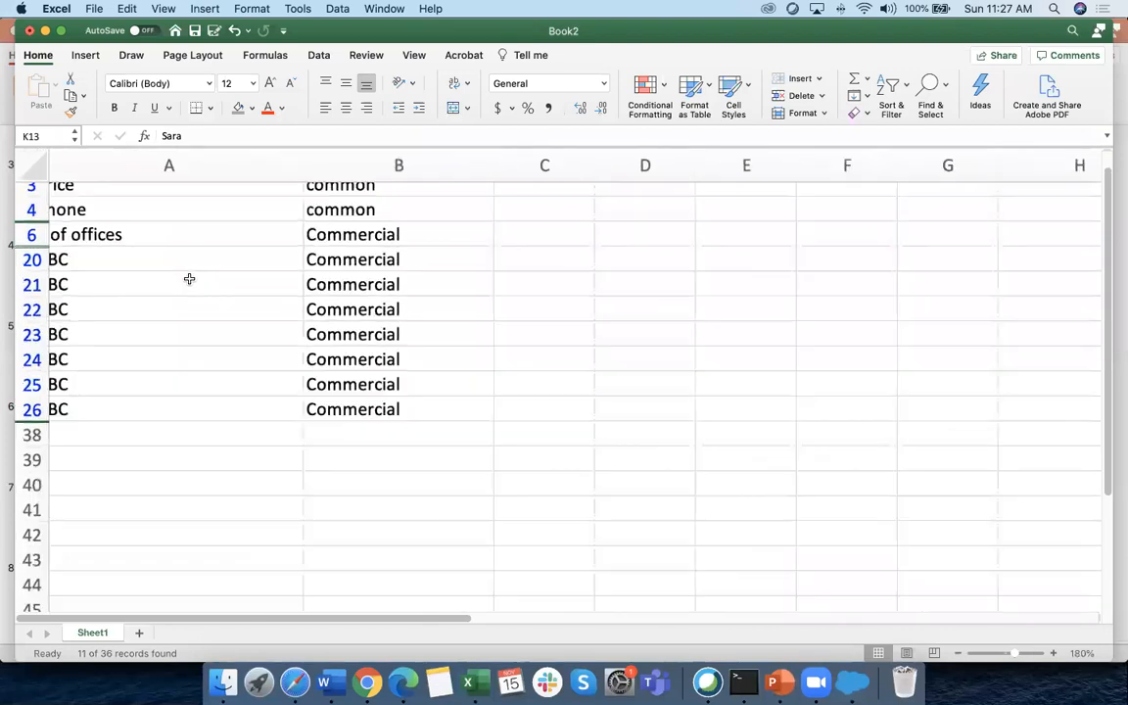
# Zoom the sheet in, then back out and return it to 100%
pyautogui.click(1029, 653)
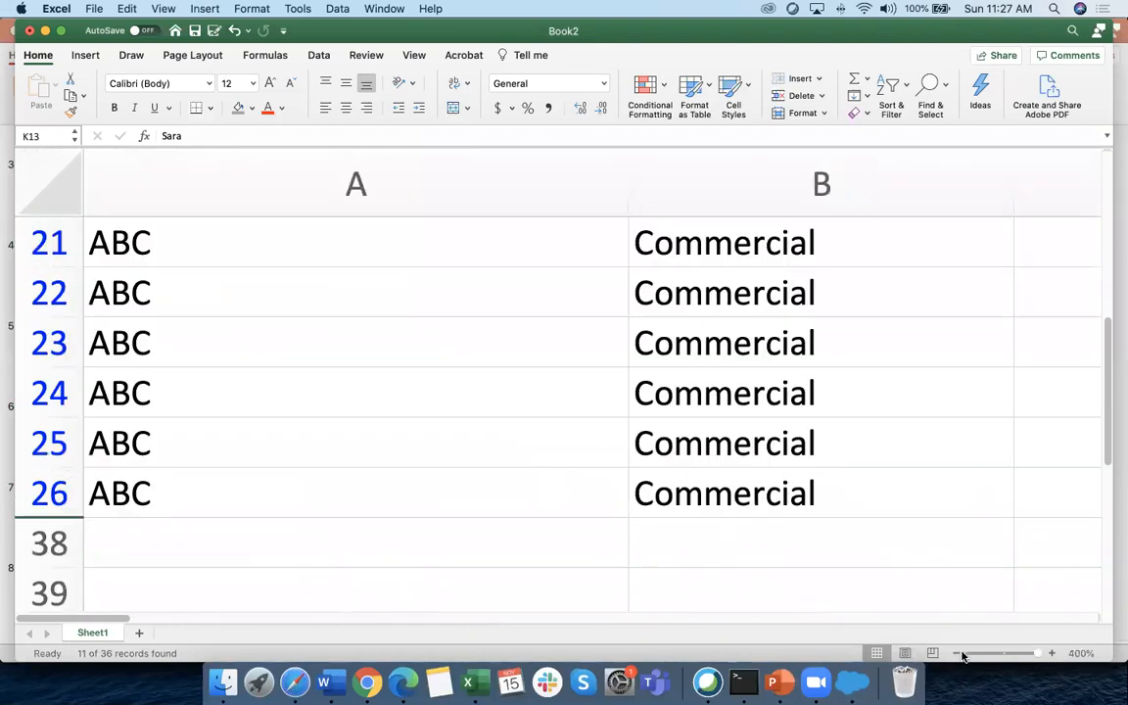
pyautogui.click(957, 654)
pyautogui.click(958, 654)
pyautogui.click(959, 654)
pyautogui.click(958, 654)
pyautogui.click(959, 654)
pyautogui.click(959, 654)
pyautogui.click(958, 654)
pyautogui.click(959, 654)
pyautogui.click(959, 654)
pyautogui.click(958, 654)
pyautogui.click(958, 655)
pyautogui.click(959, 654)
pyautogui.click(959, 654)
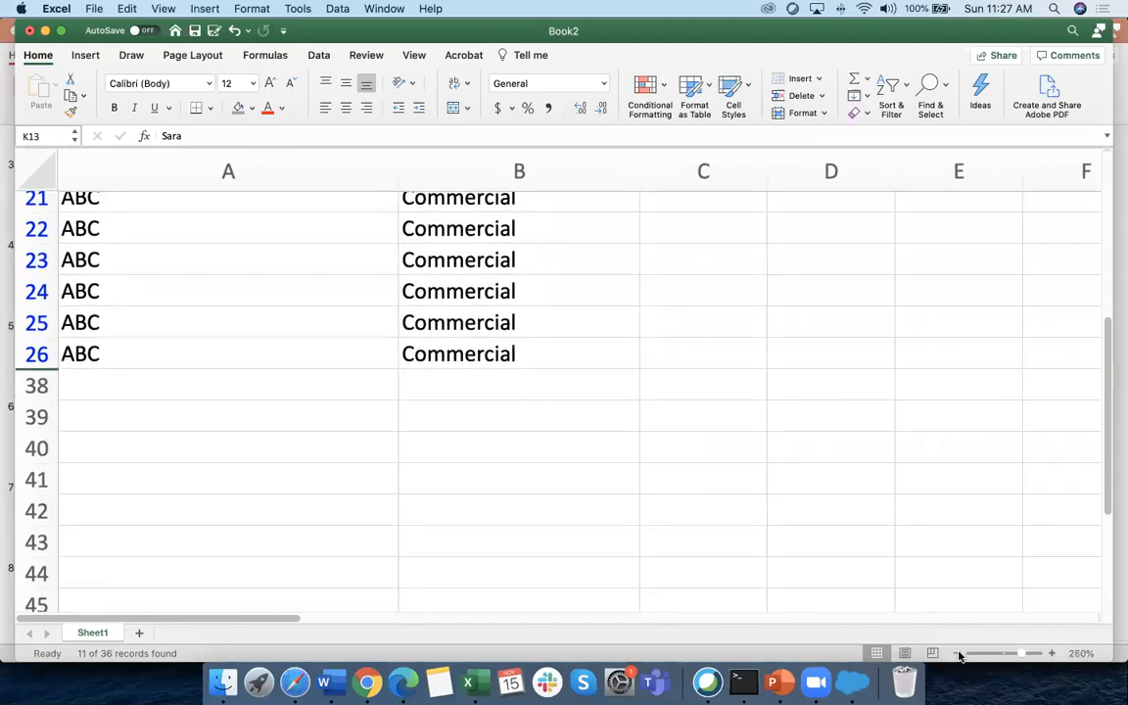
pyautogui.click(959, 654)
pyautogui.click(958, 655)
pyautogui.click(959, 654)
pyautogui.click(958, 654)
pyautogui.click(958, 654)
pyautogui.click(959, 654)
pyautogui.click(959, 655)
pyautogui.click(959, 654)
pyautogui.click(958, 654)
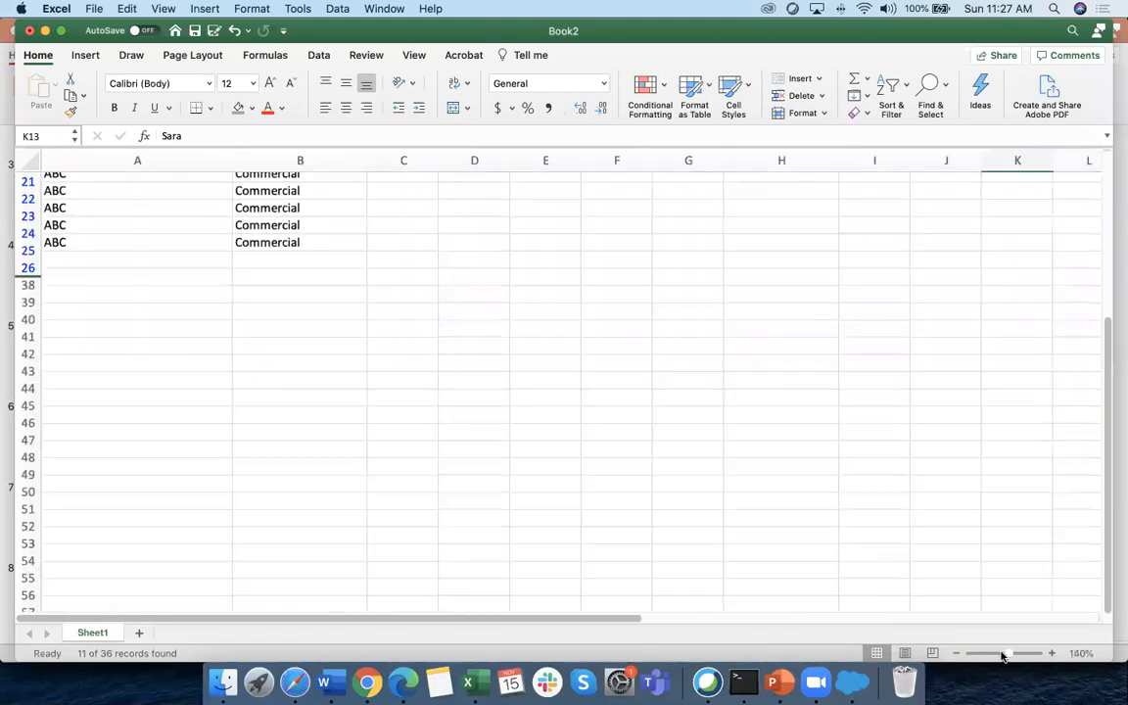
pyautogui.moveTo(1008, 654); pyautogui.dragTo(1001, 655)
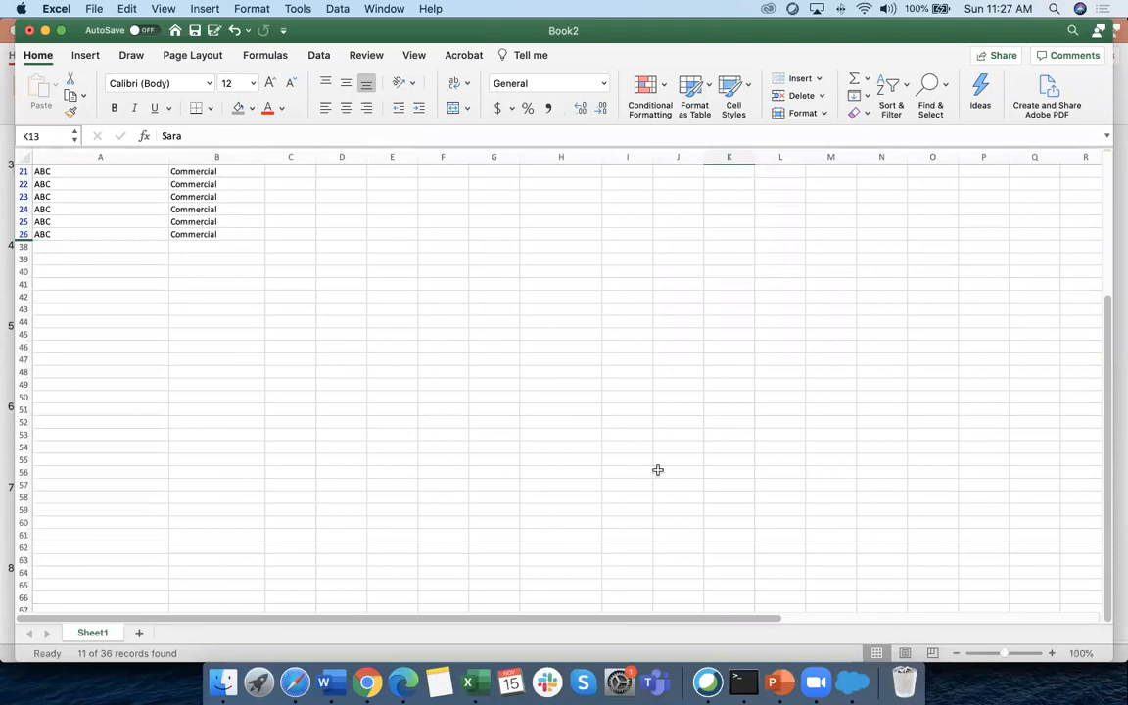
# Select all values in the column B filter so every row shows
pyautogui.scroll(3, 587, 450)
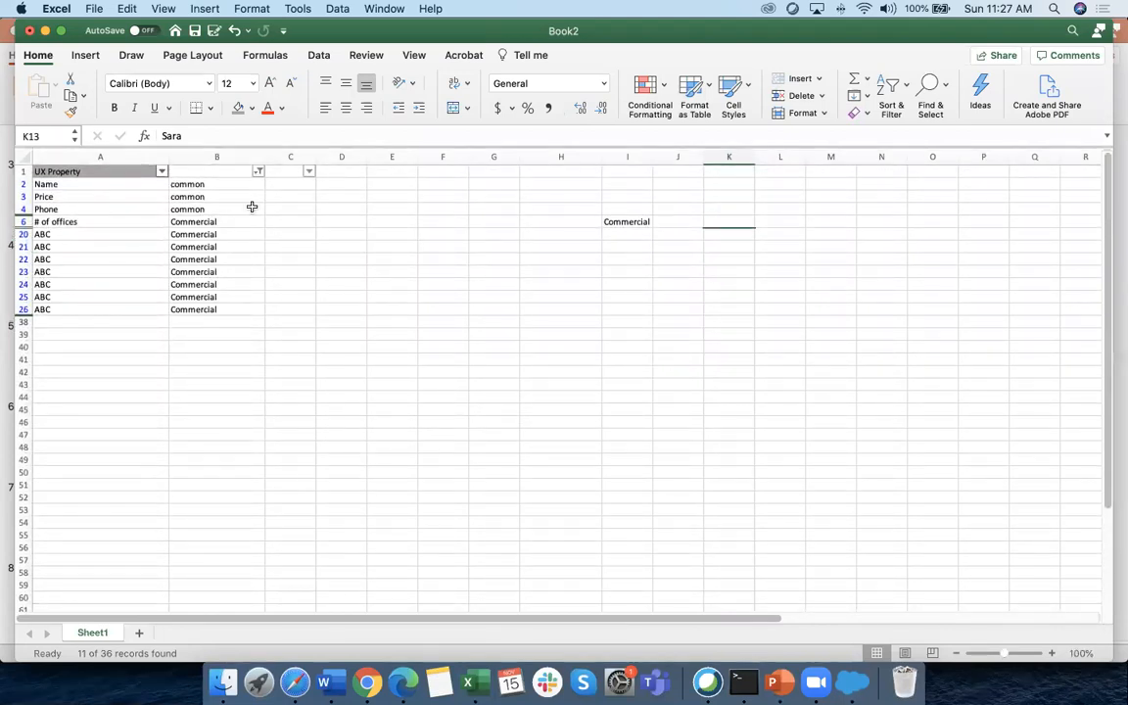
pyautogui.click(258, 173)
pyautogui.click(318, 386)
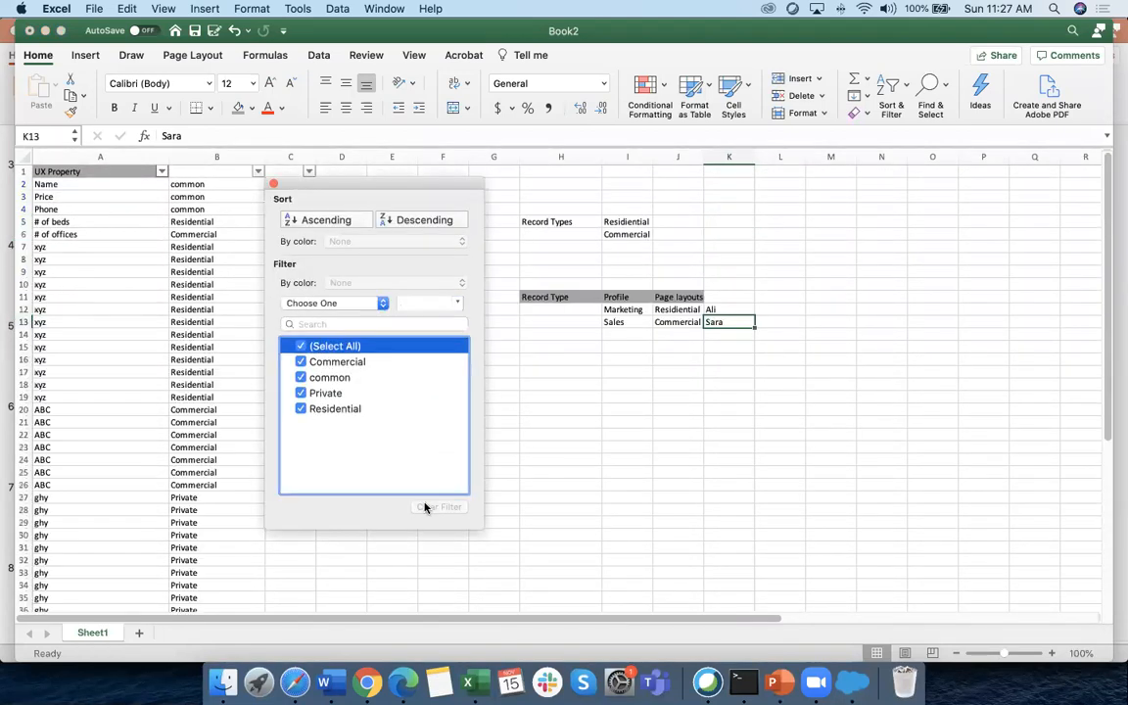
pyautogui.click(605, 485)
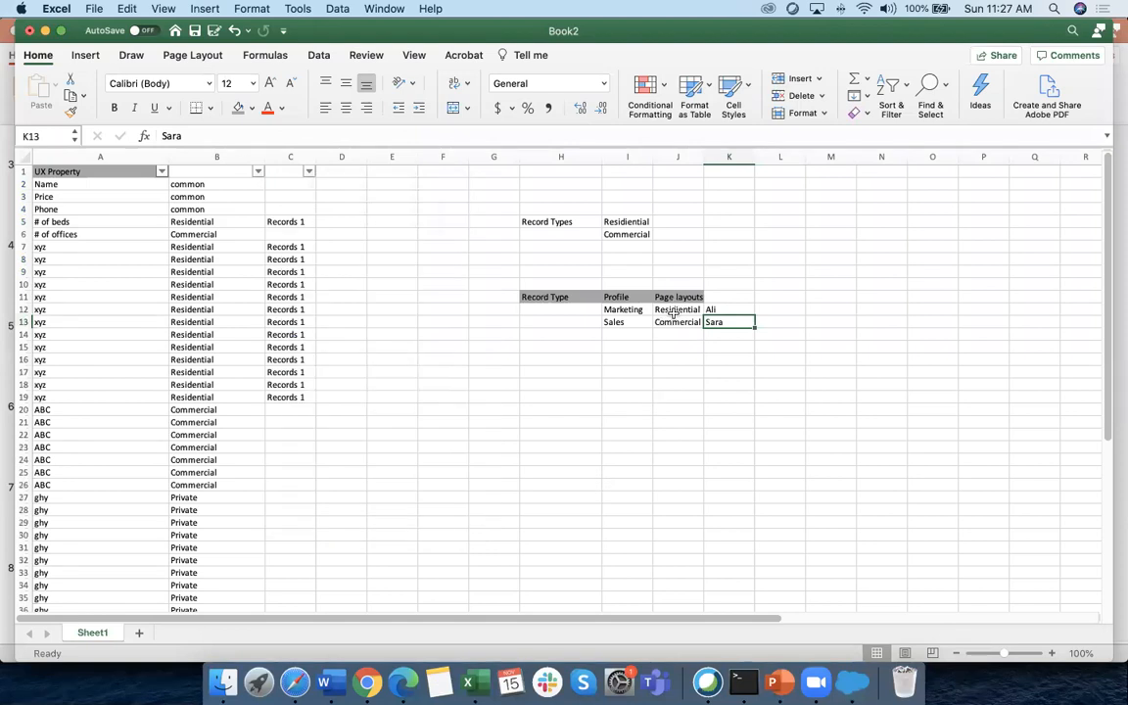
pyautogui.click(678, 309)
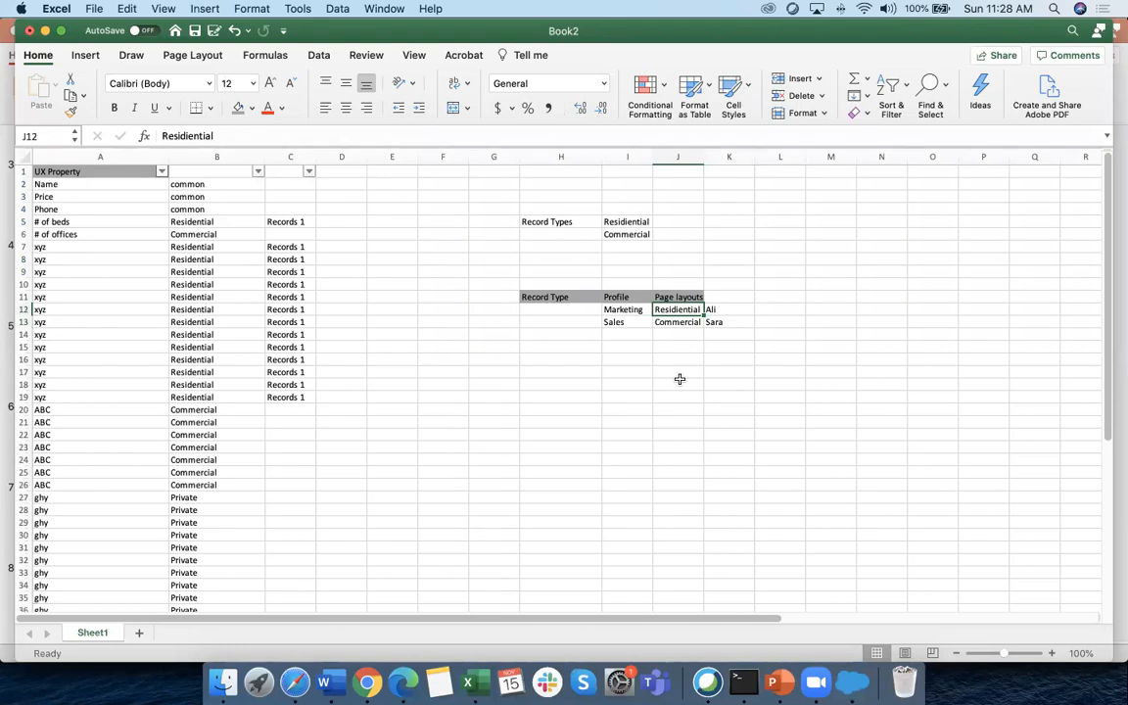
pyautogui.click(624, 309)
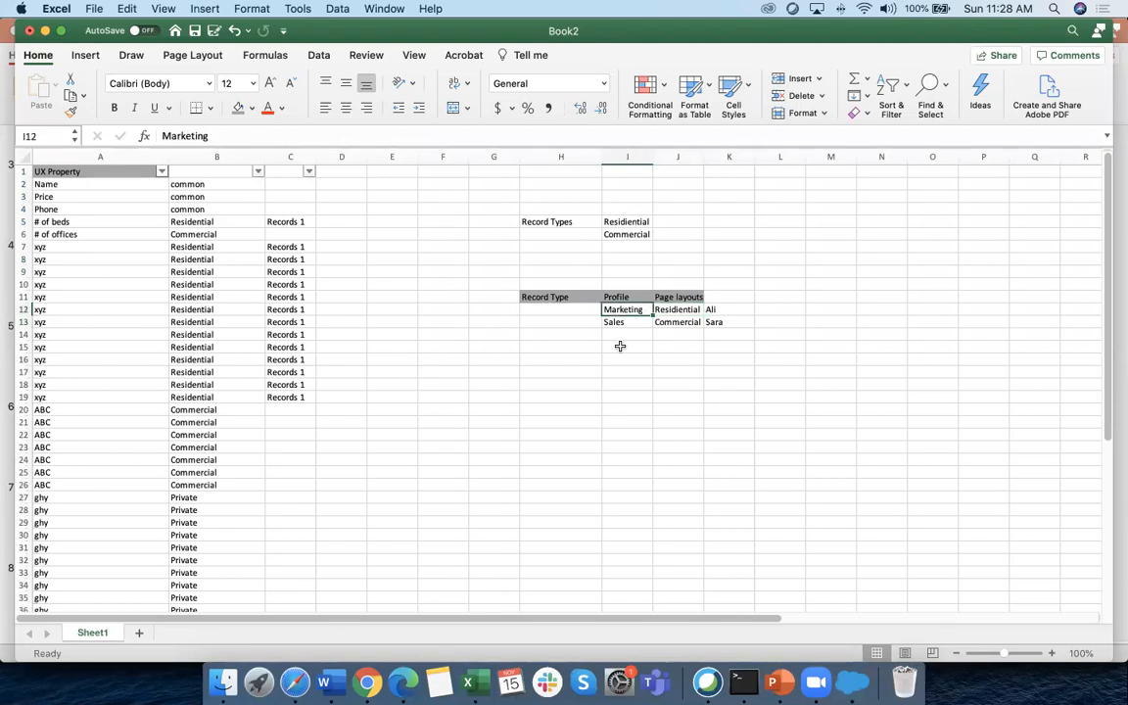
pyautogui.click(682, 307)
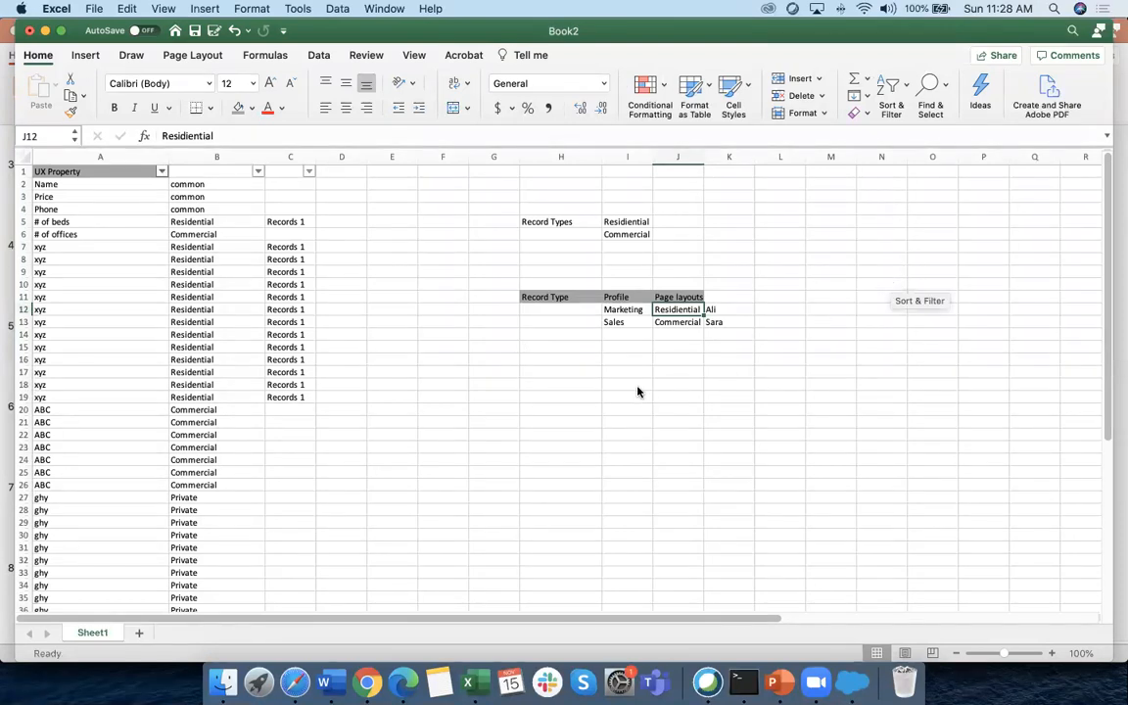
pyautogui.click(327, 683)
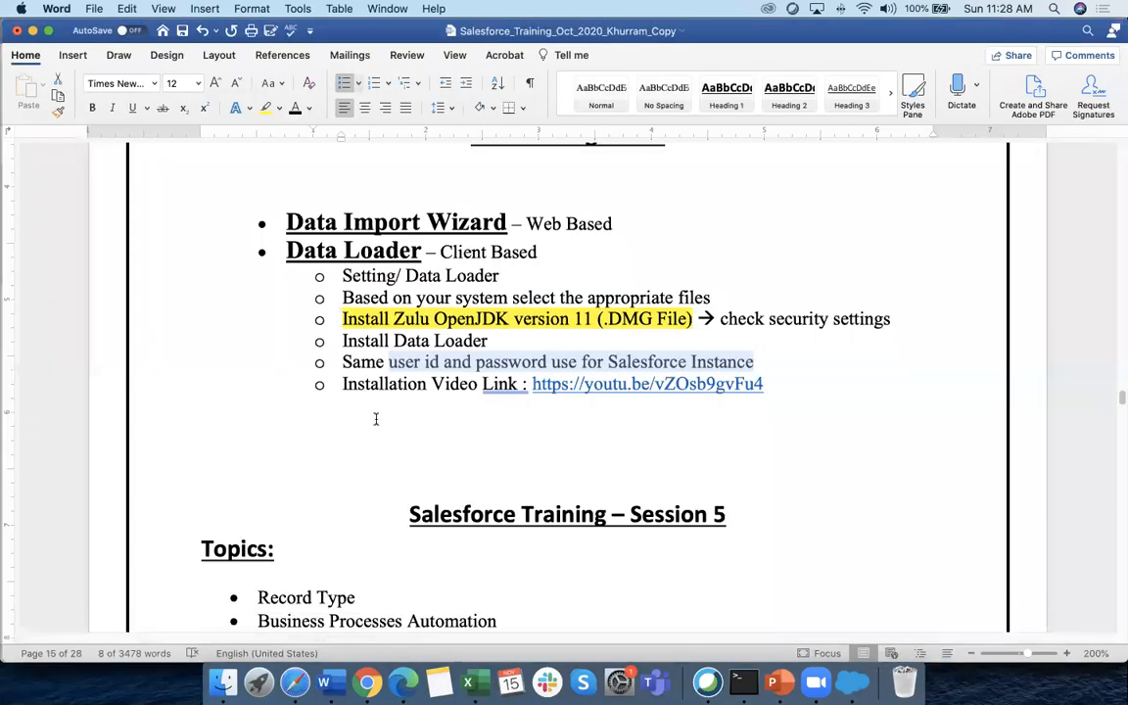
# Scroll the Word notes to Record Types, highlight the explanation line, then return to Book2
pyautogui.scroll(-3, 375, 418)
pyautogui.scroll(-13, 375, 418)
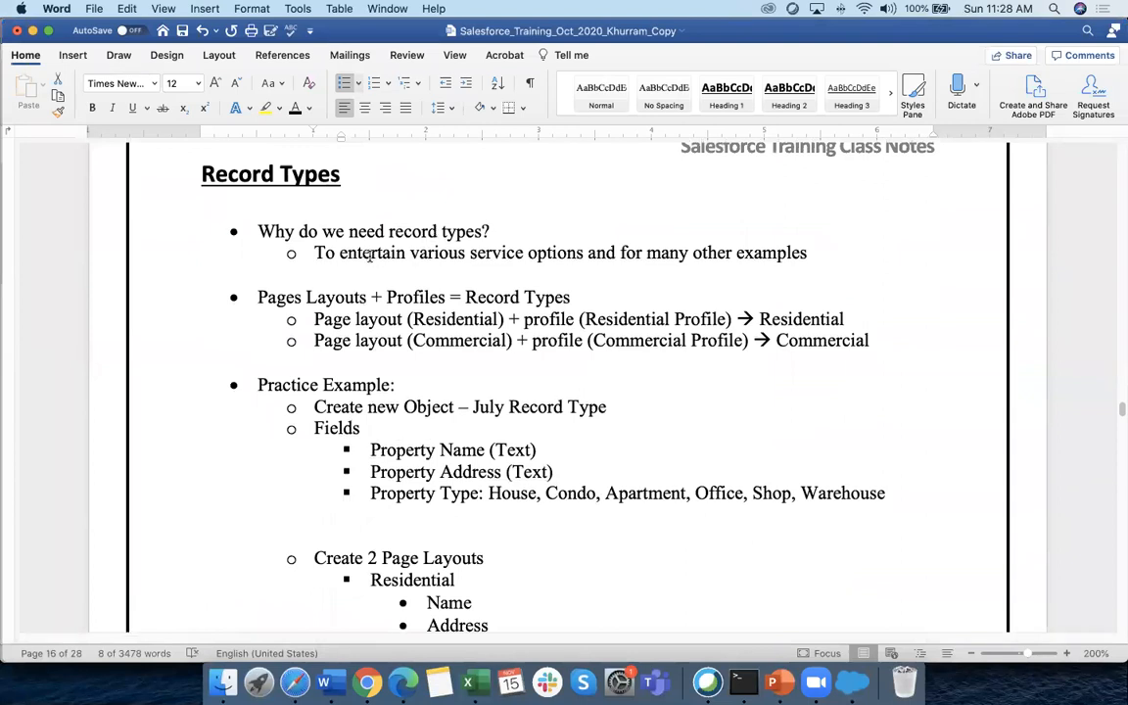
pyautogui.moveTo(313, 253); pyautogui.dragTo(794, 253)
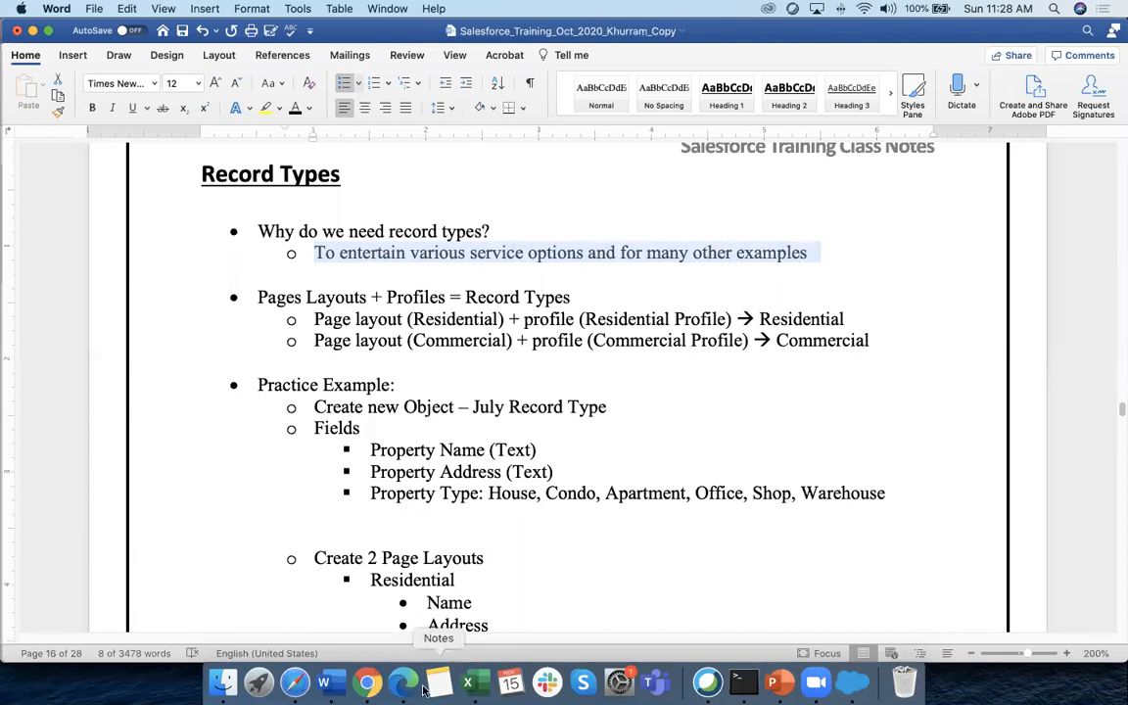
pyautogui.click(468, 682)
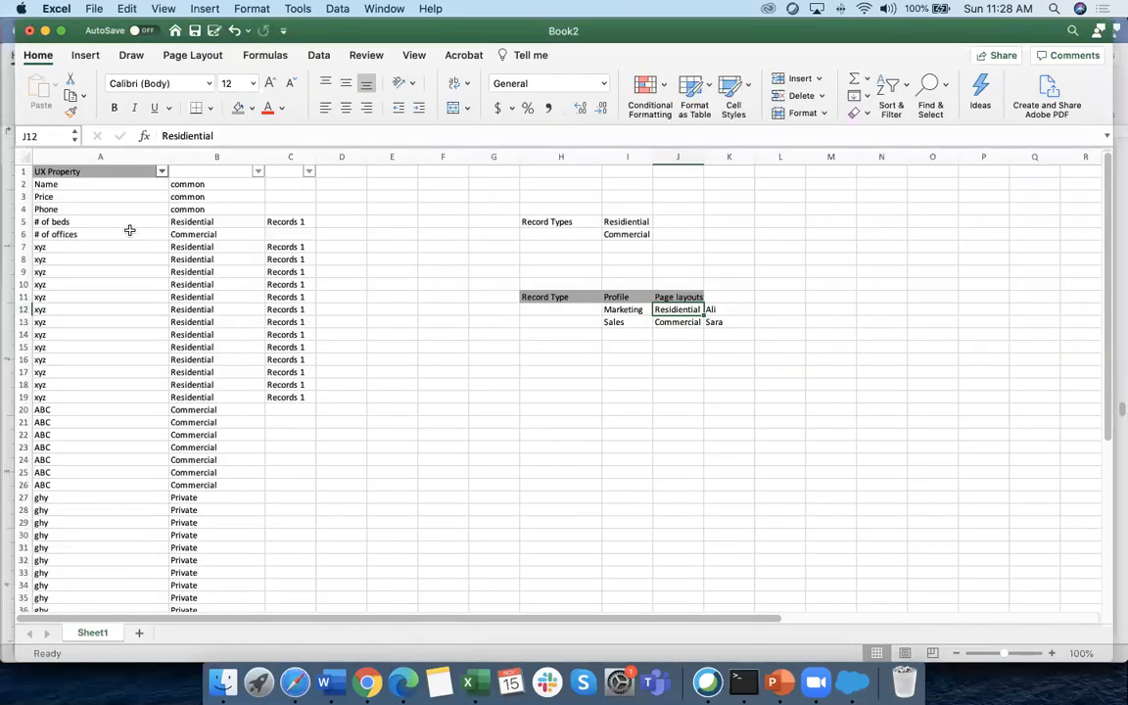
# Highlight the common fields in column A and record type values in column B, then go back to Word
pyautogui.moveTo(46, 184); pyautogui.dragTo(45, 522)
pyautogui.moveTo(186, 208); pyautogui.dragTo(198, 309)
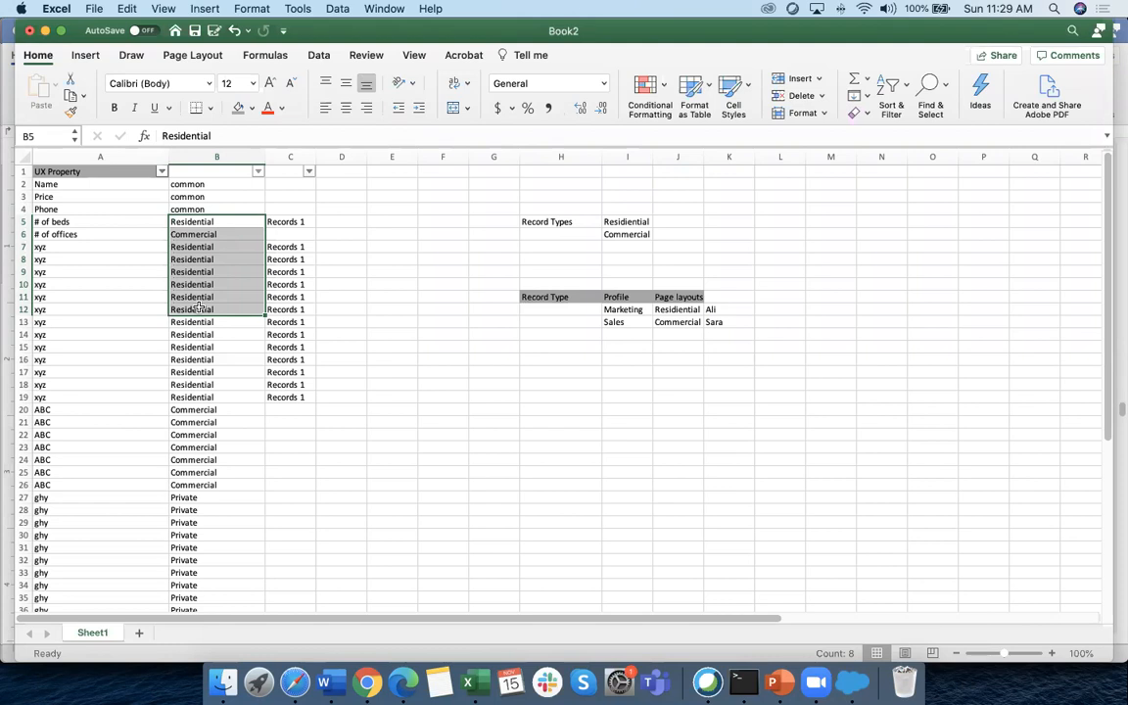
pyautogui.click(193, 198)
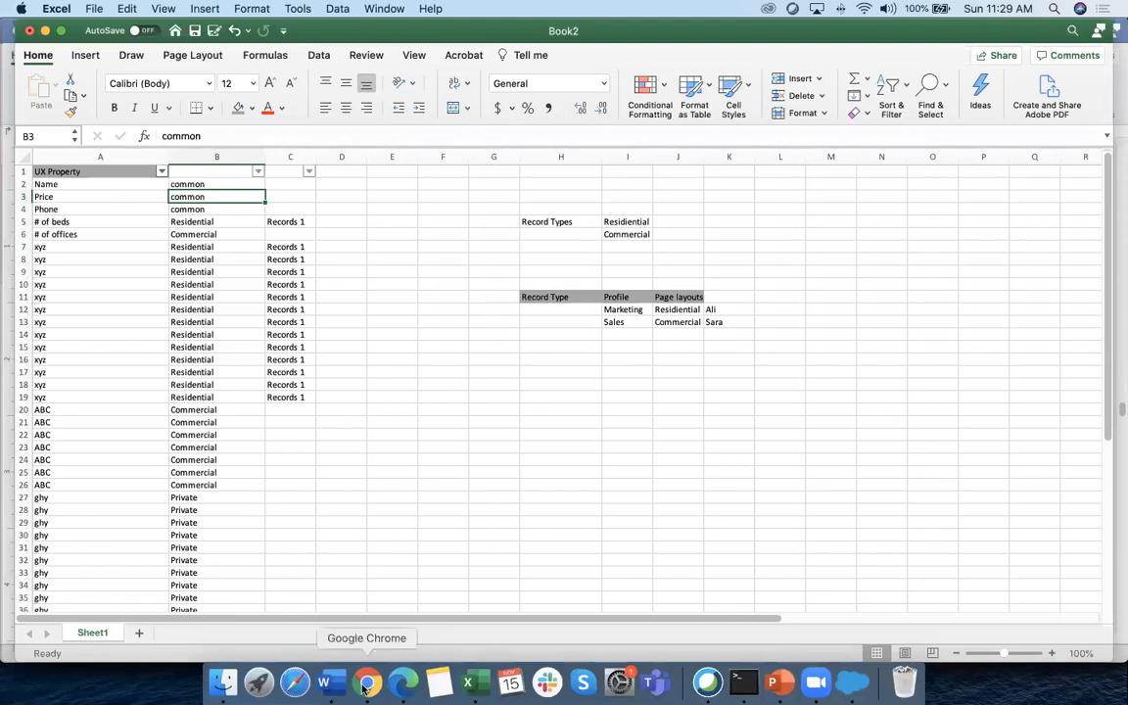
pyautogui.click(331, 682)
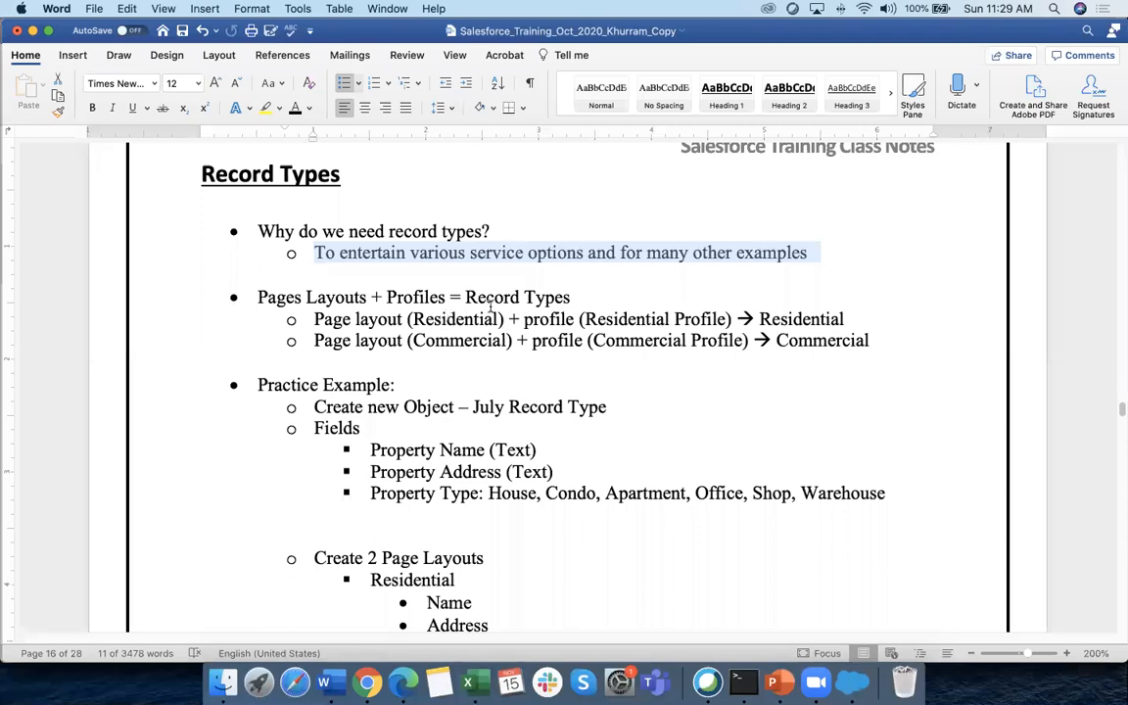
# Highlight the formula terms and the Residential and Commercial layout and profile phrases
pyautogui.doubleClick(264, 297)
pyautogui.moveTo(329, 296); pyautogui.dragTo(445, 298)
pyautogui.moveTo(314, 319); pyautogui.dragTo(467, 317)
pyautogui.click(331, 320)
pyautogui.moveTo(312, 320); pyautogui.dragTo(423, 319)
pyautogui.moveTo(313, 339); pyautogui.dragTo(492, 340)
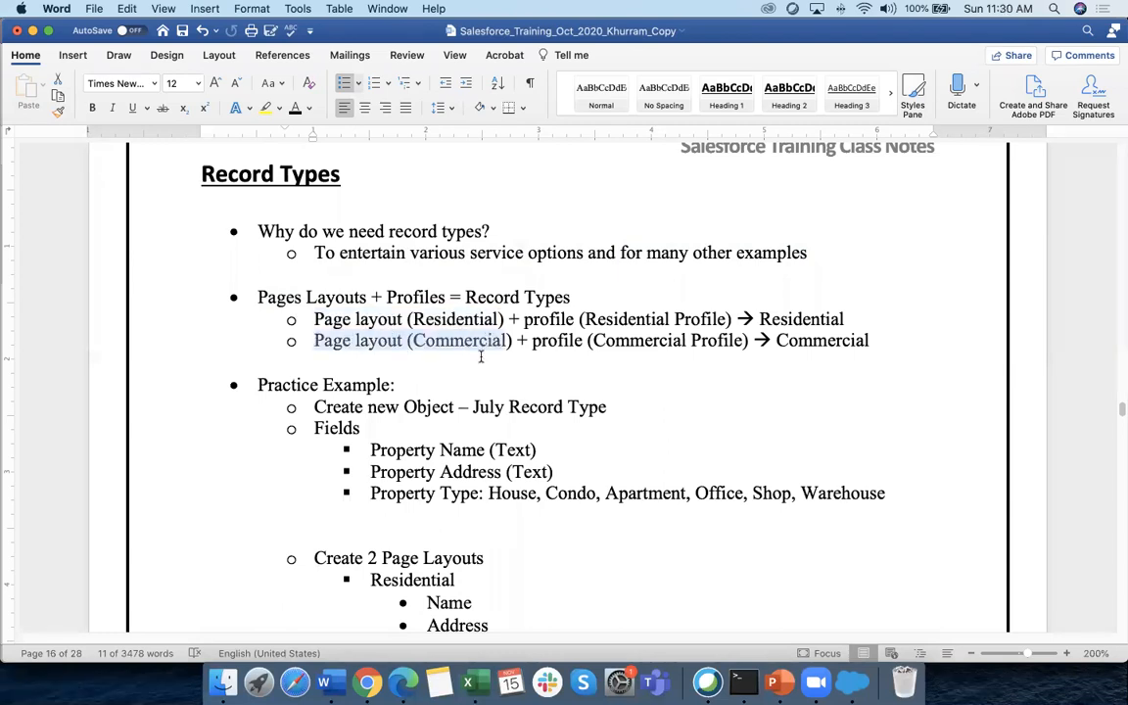
pyautogui.moveTo(525, 321); pyautogui.dragTo(705, 319)
pyautogui.moveTo(532, 340); pyautogui.dragTo(688, 341)
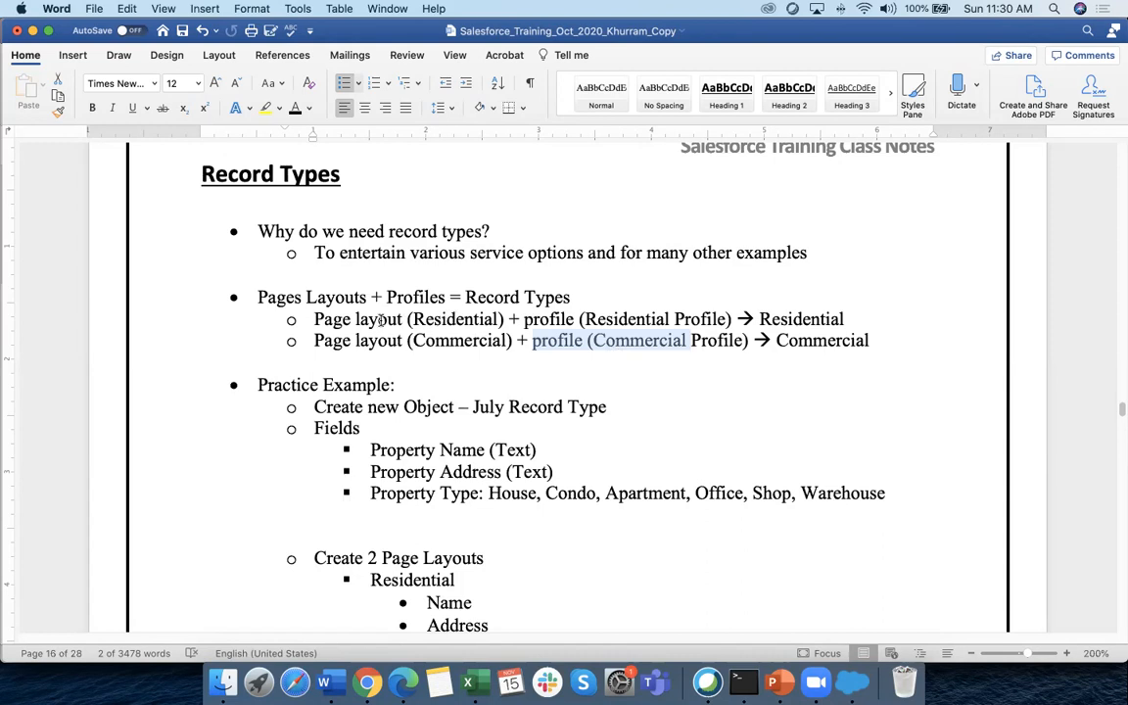
# Re-highlight Record Types, Pages Layouts and Profiles in the formula, then switch to Salesforce
pyautogui.moveTo(466, 297); pyautogui.dragTo(571, 297)
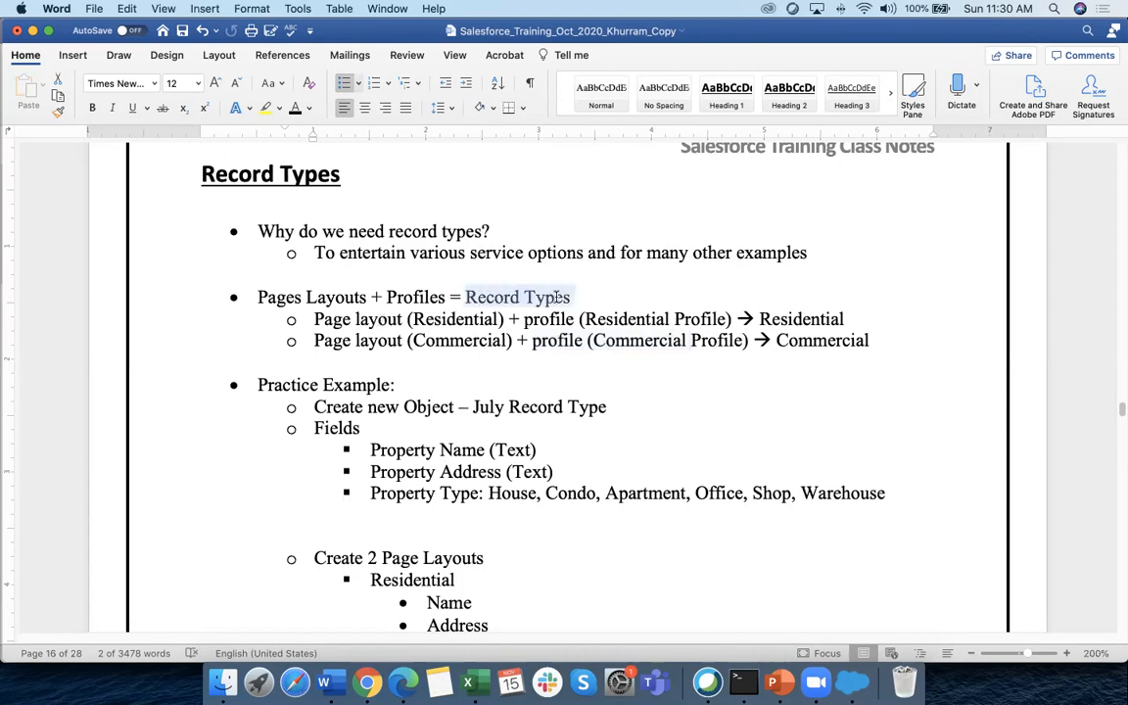
pyautogui.moveTo(258, 296); pyautogui.dragTo(350, 297)
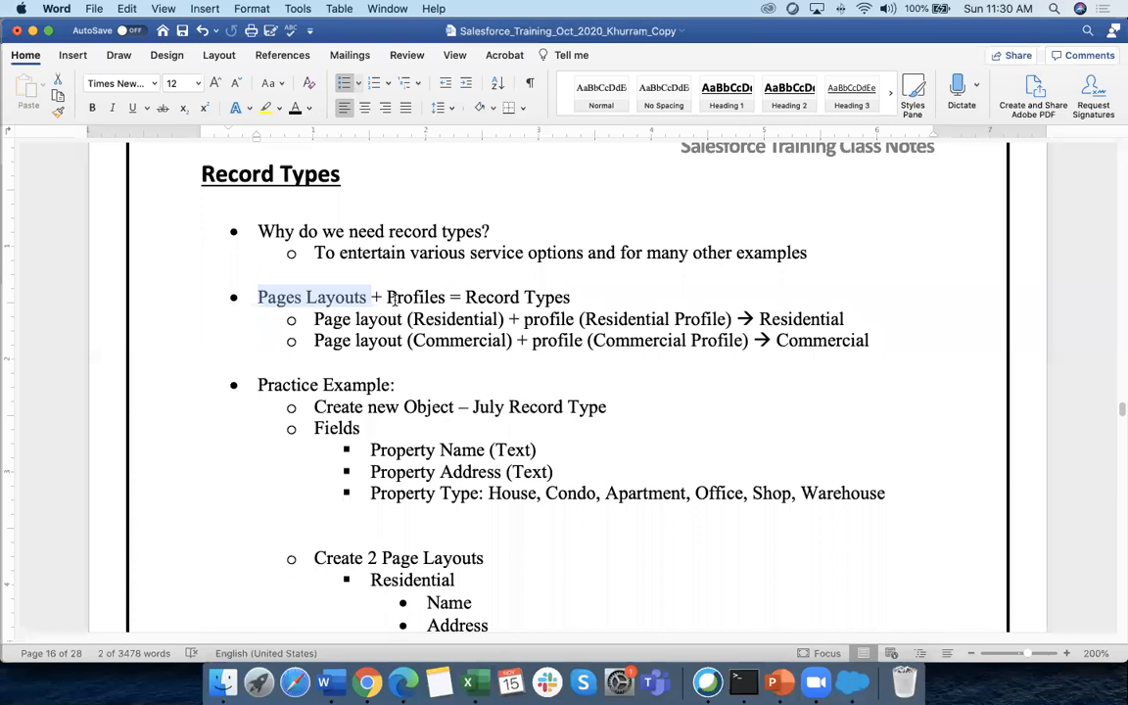
pyautogui.moveTo(387, 297); pyautogui.dragTo(549, 301)
pyautogui.moveTo(263, 297); pyautogui.dragTo(347, 295)
pyautogui.click(369, 691)
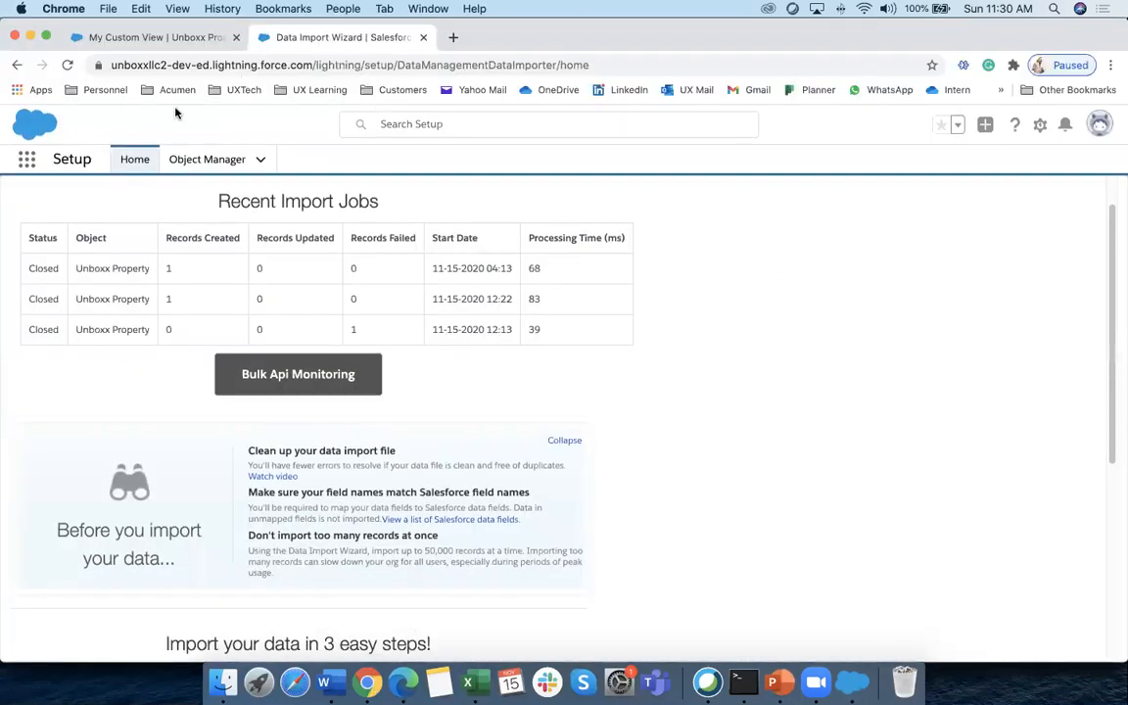
# In Object Manager, find Unboxx Property and open Unboxx Property Layout from its Page Layouts
pyautogui.click(134, 159)
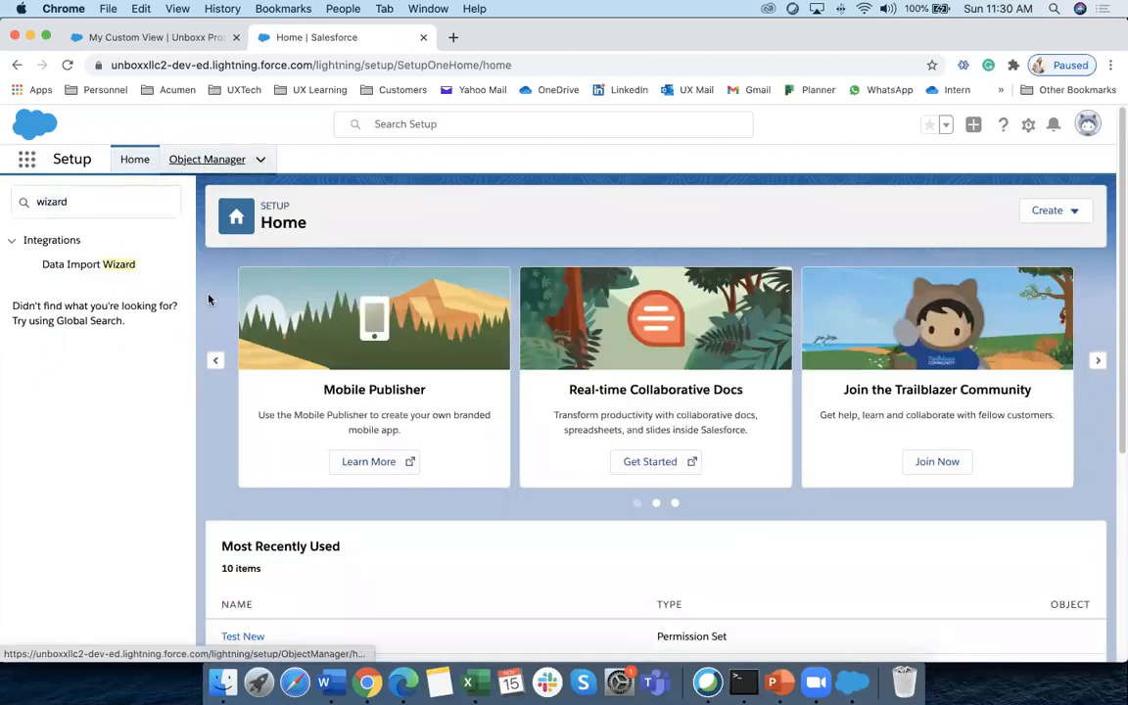
pyautogui.click(201, 160)
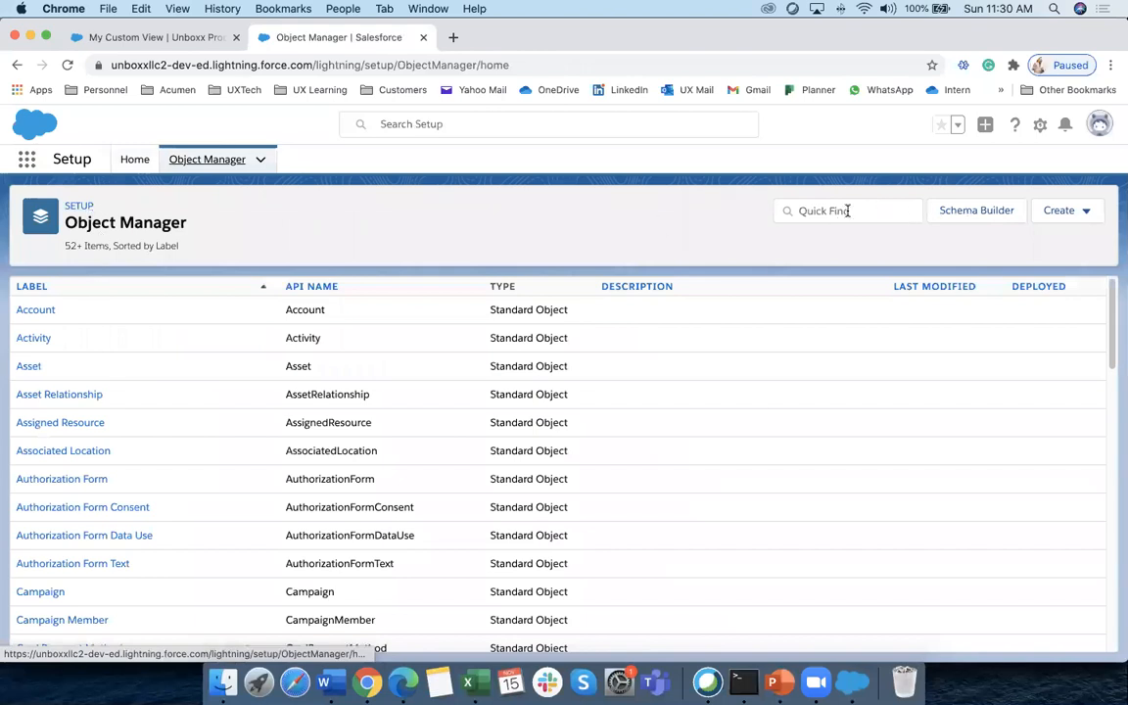
pyautogui.click(848, 211)
pyautogui.write('unb')
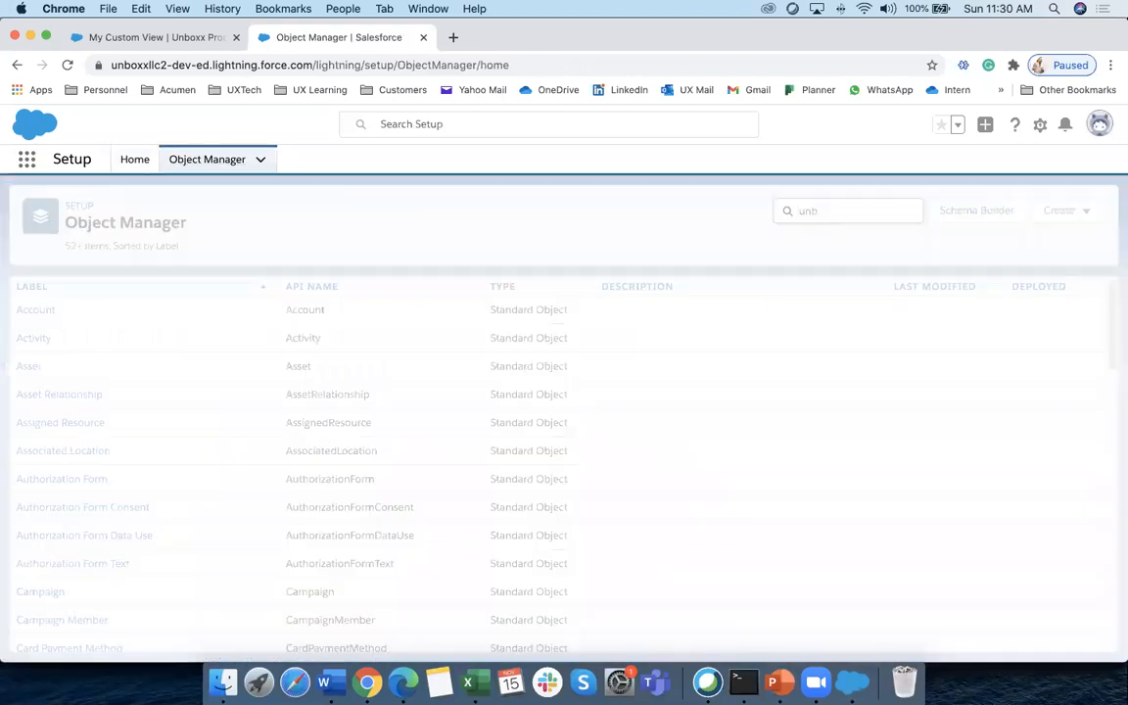
pyautogui.click(87, 356)
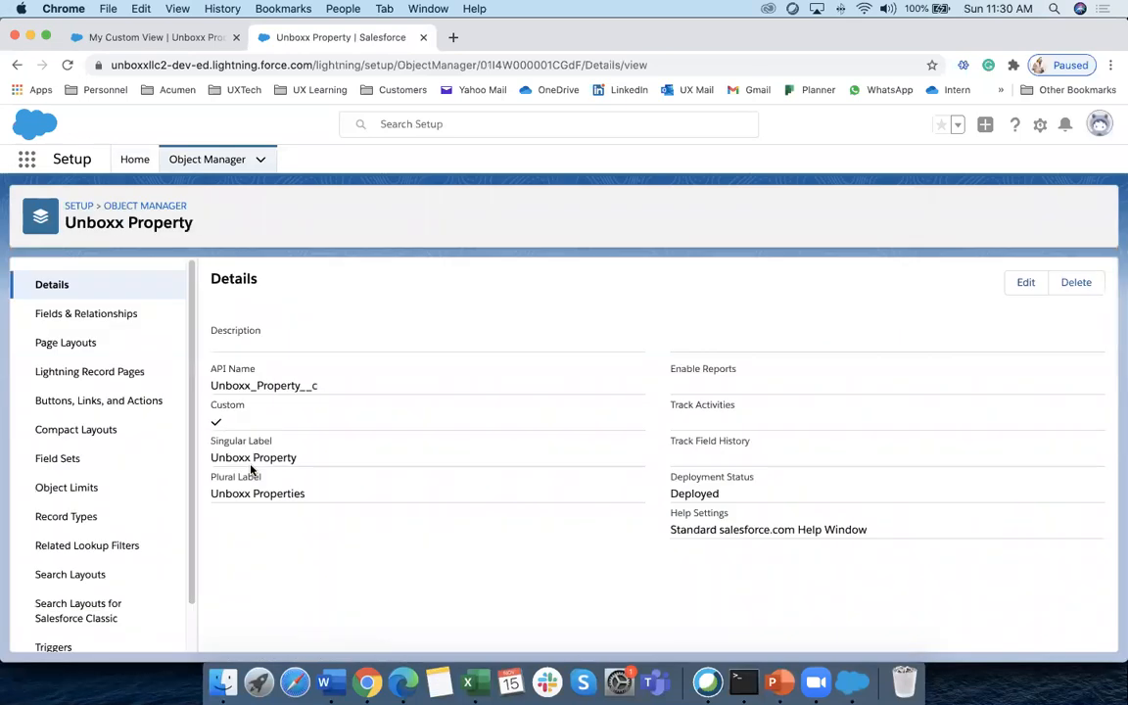
pyautogui.click(79, 342)
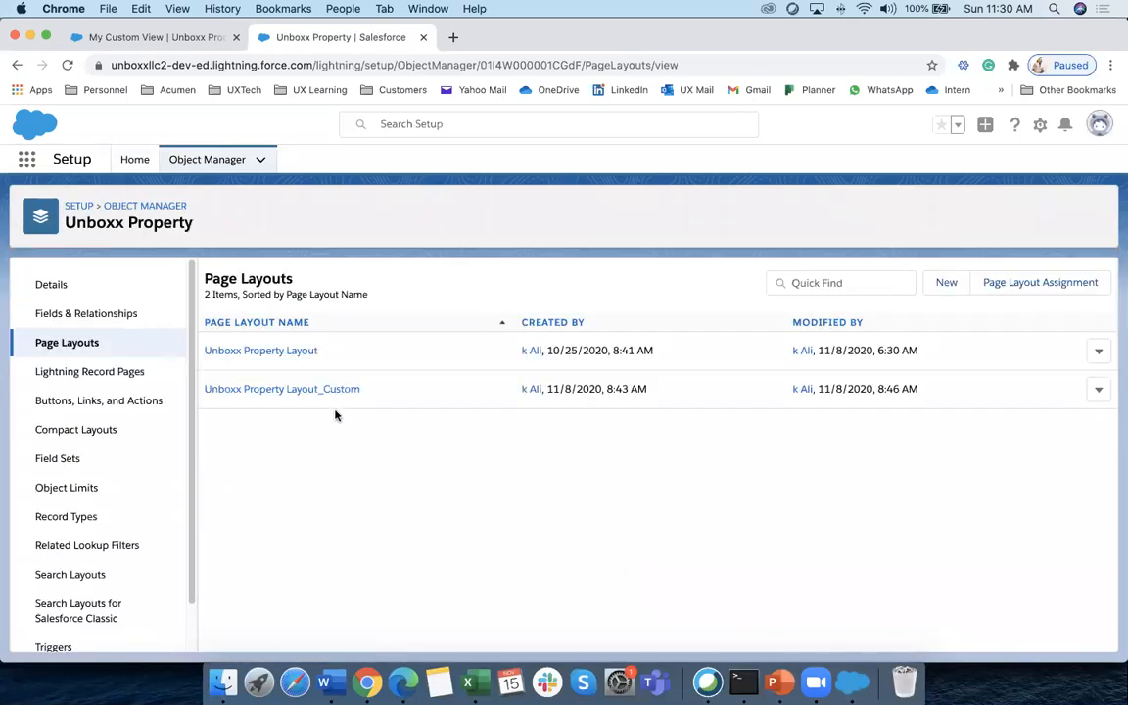
pyautogui.click(286, 352)
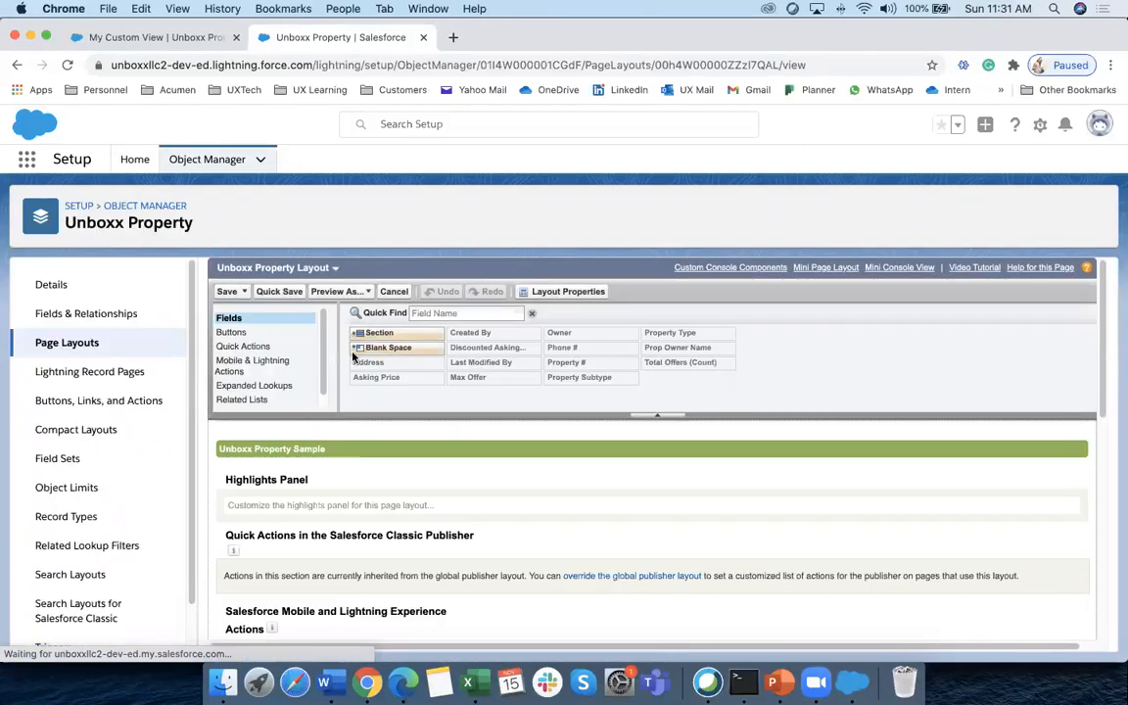
# Save Unboxx Property Layout as a new layout named Residential and leave the editor
pyautogui.moveTo(231, 292)
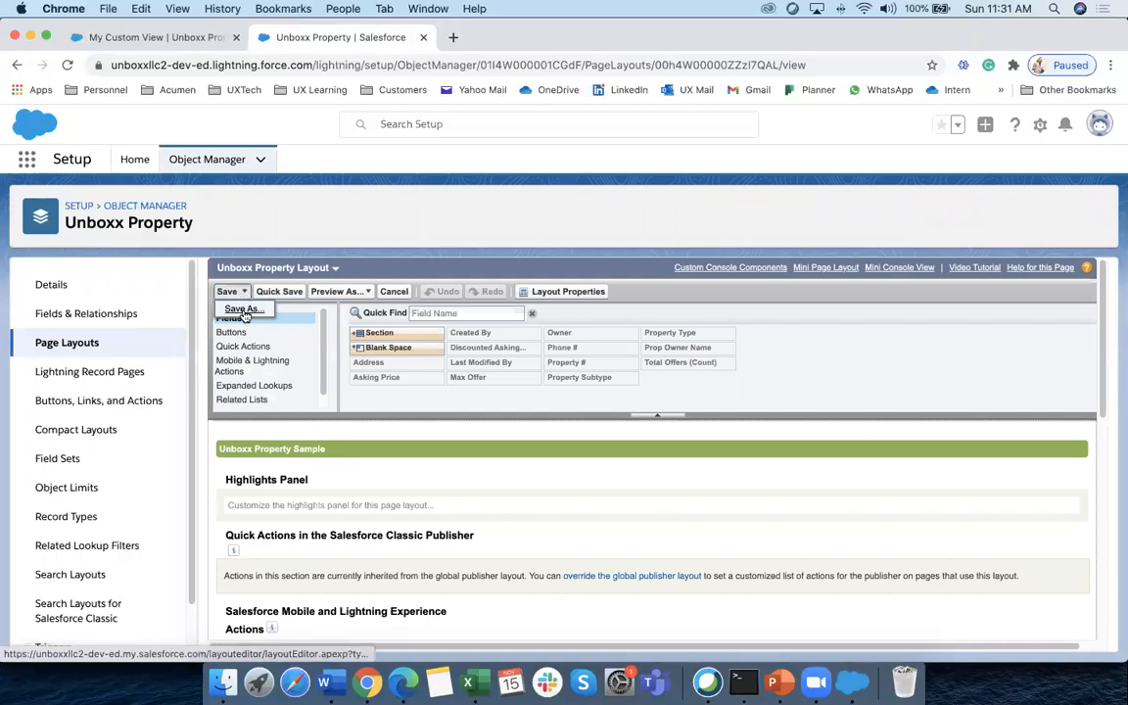
pyautogui.click(244, 310)
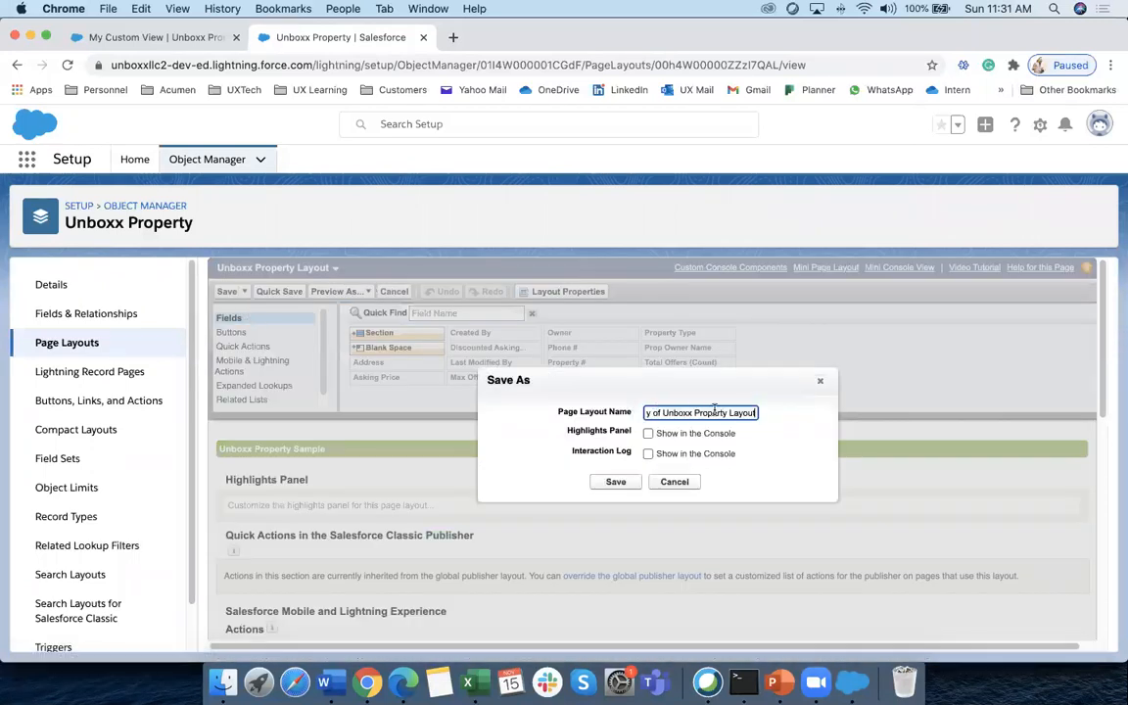
pyautogui.moveTo(751, 412); pyautogui.dragTo(641, 412)
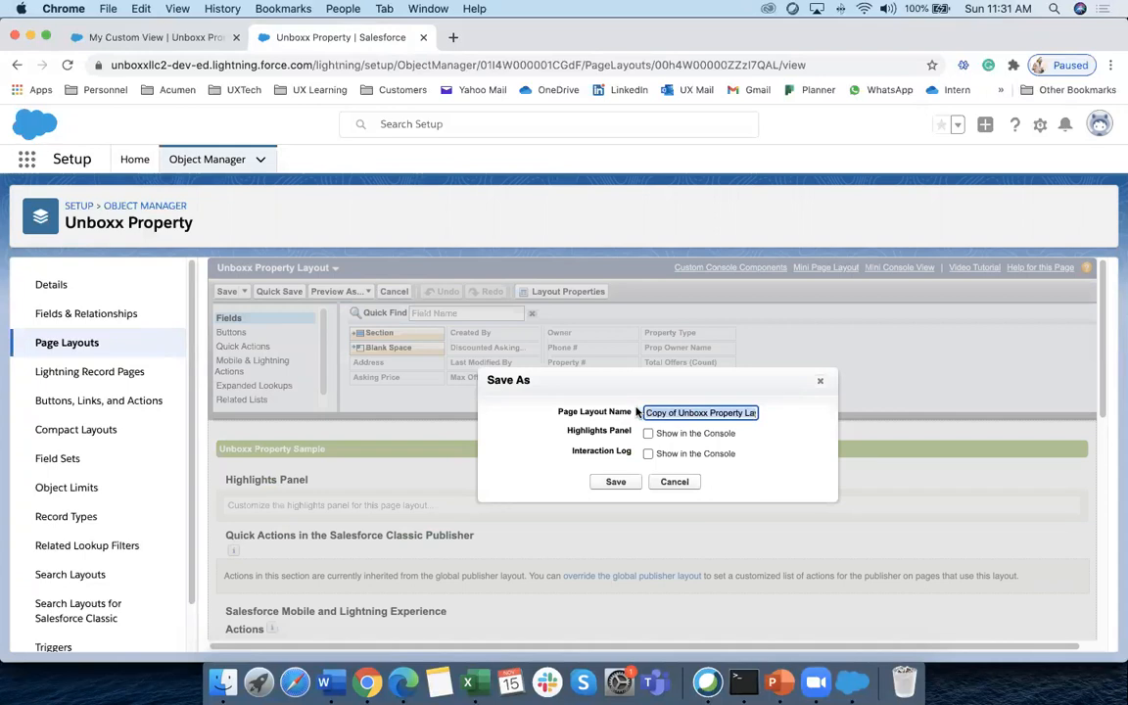
pyautogui.write('Residential')
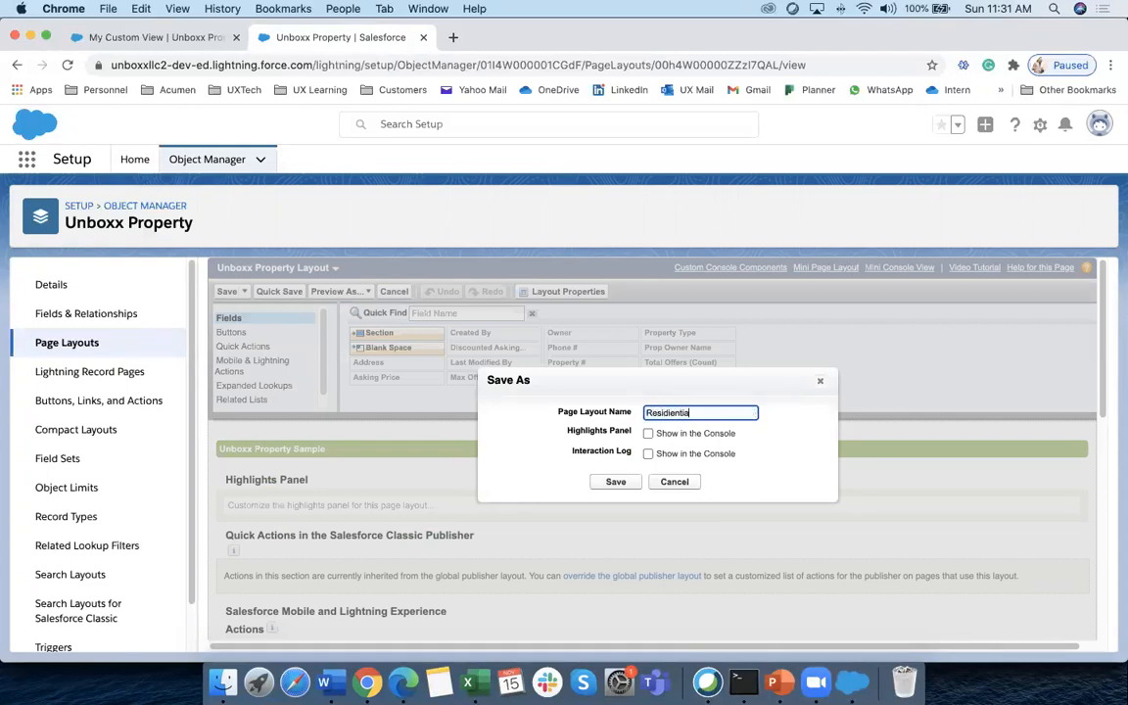
pyautogui.rightClick(664, 407)
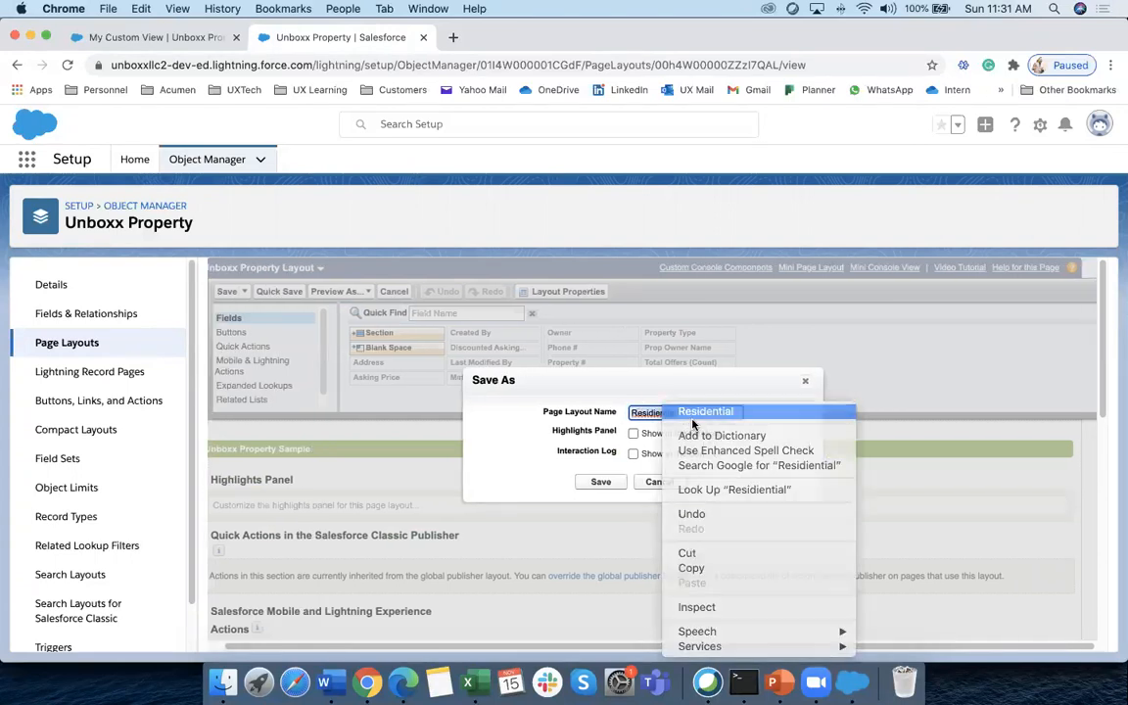
pyautogui.click(692, 415)
pyautogui.click(599, 481)
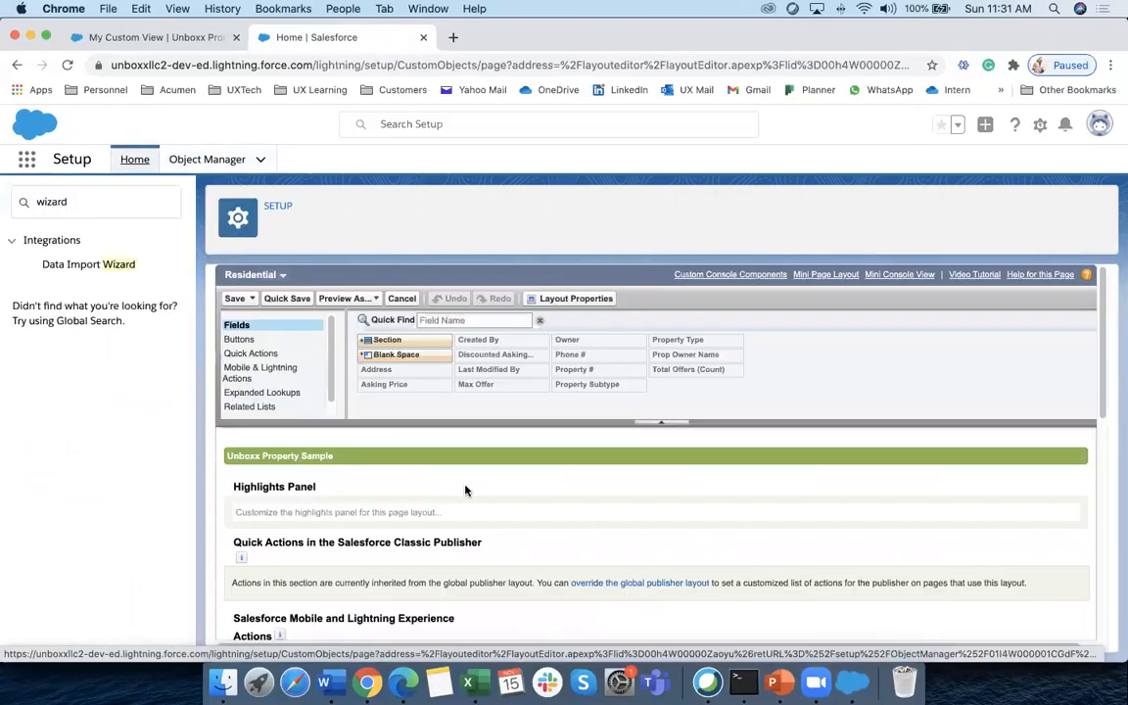
pyautogui.scroll(-10, 468, 485)
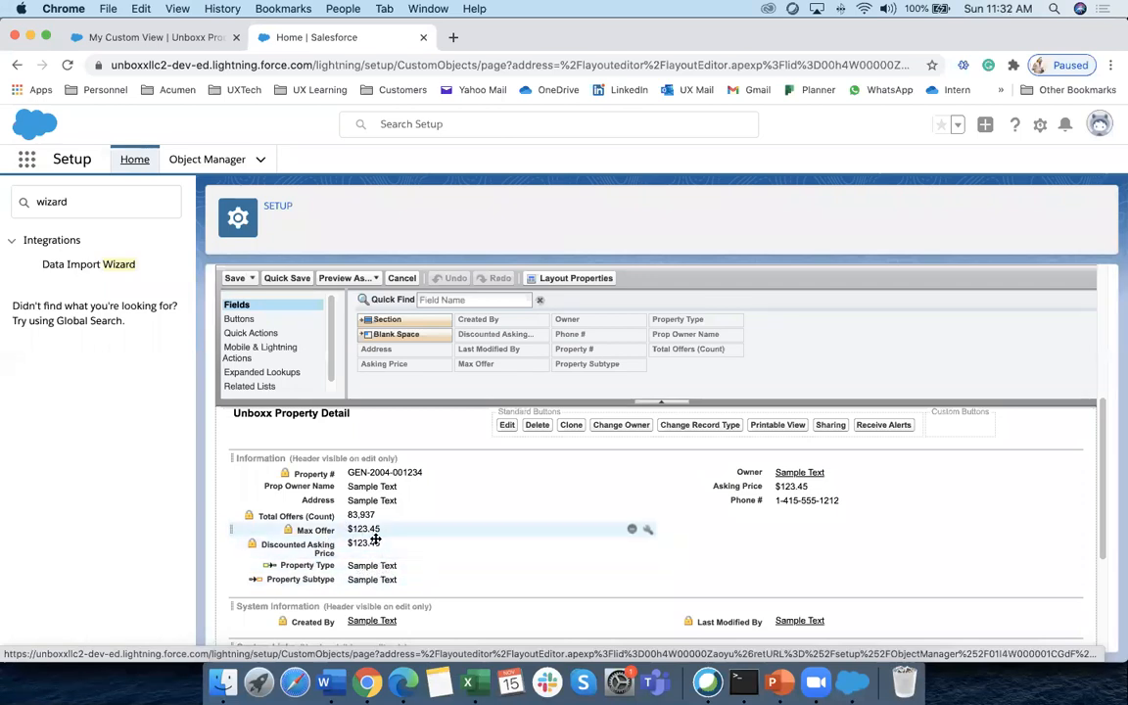
pyautogui.click(235, 279)
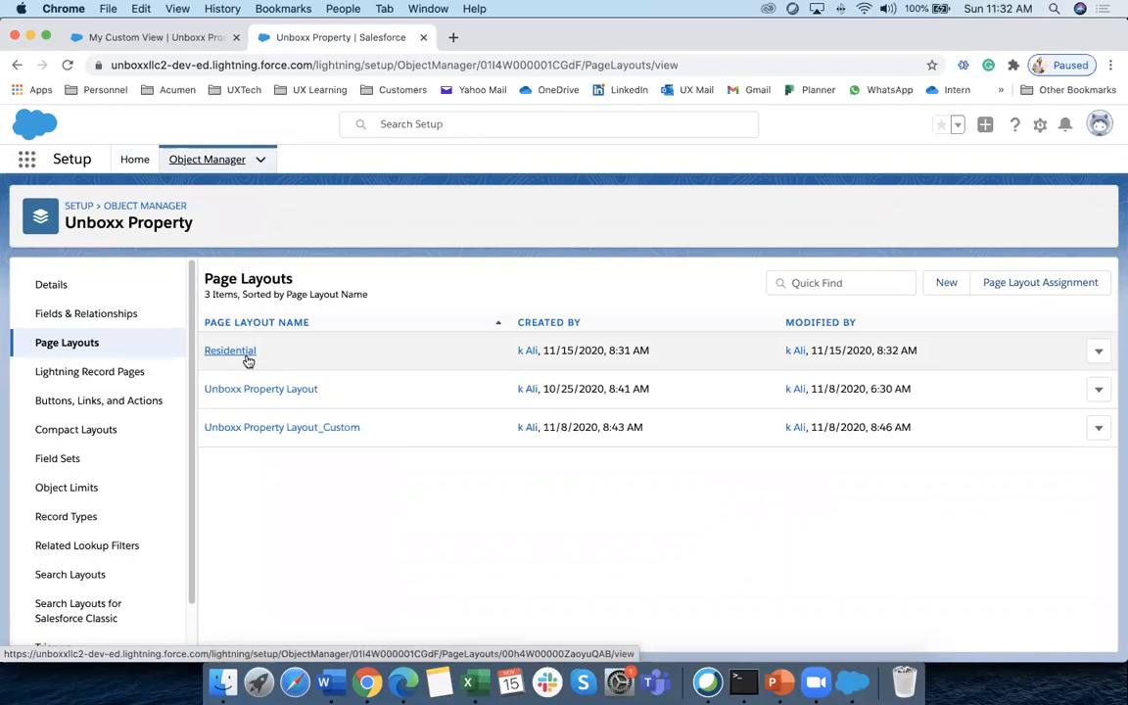
pyautogui.click(247, 361)
pyautogui.scroll(-5, 403, 536)
pyautogui.scroll(-4, 404, 536)
pyautogui.click(468, 683)
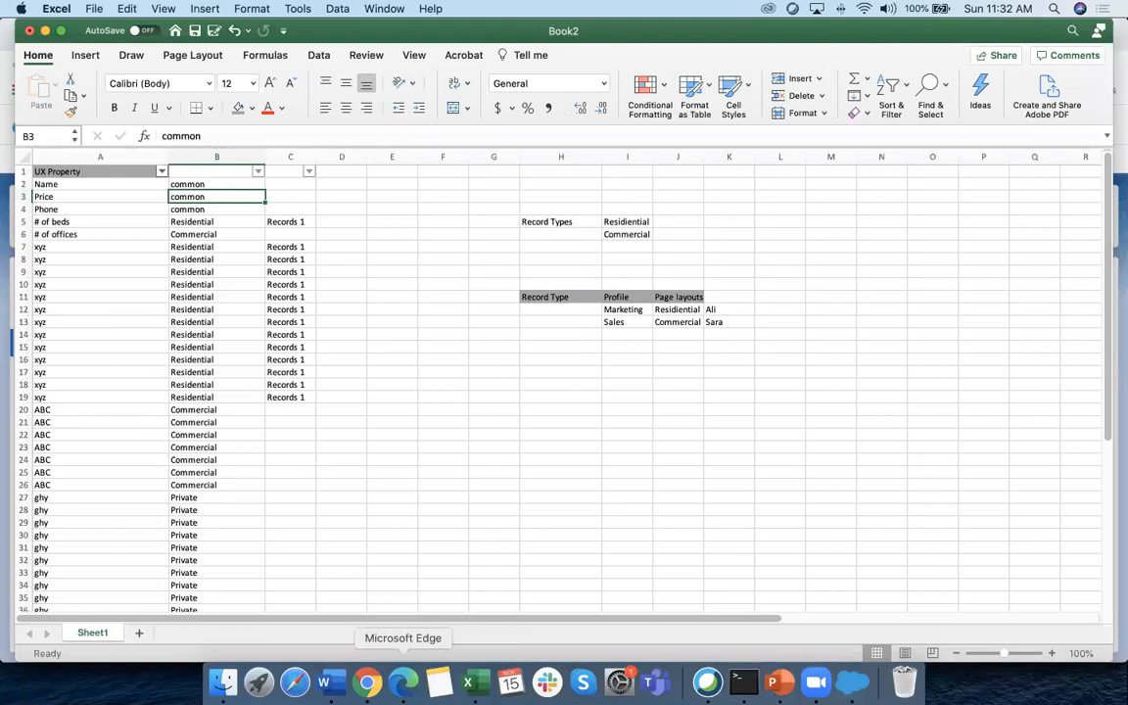
pyautogui.click(368, 682)
pyautogui.scroll(-2, 376, 552)
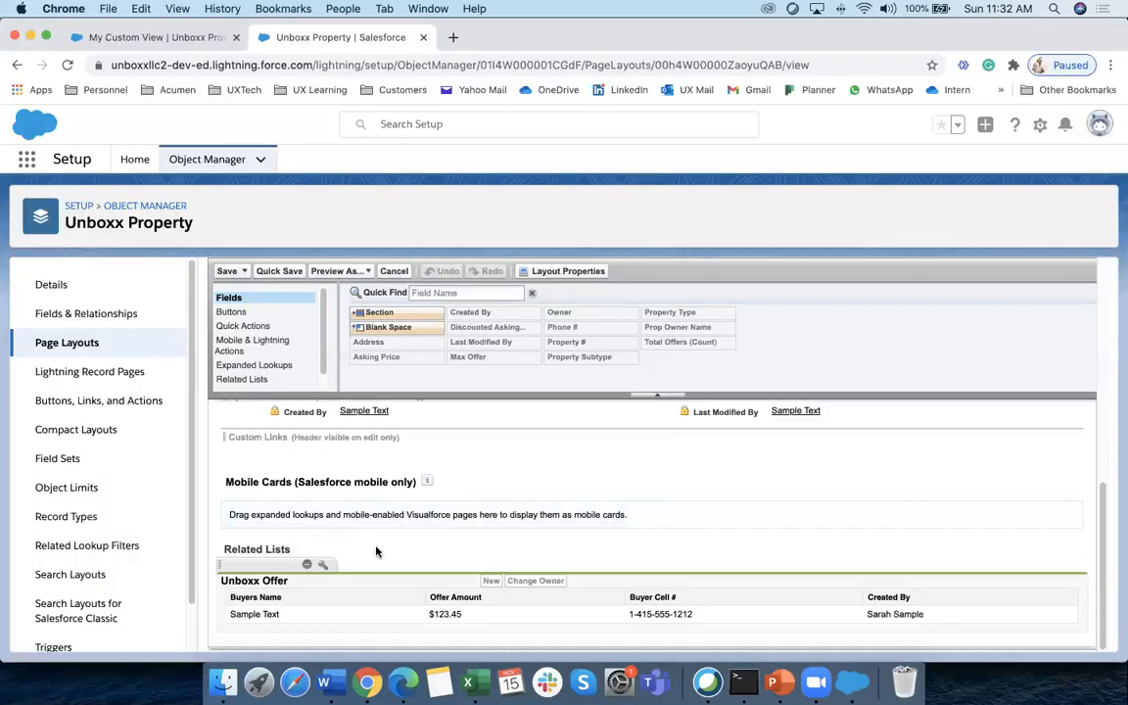
pyautogui.scroll(5, 378, 548)
pyautogui.scroll(-2, 380, 507)
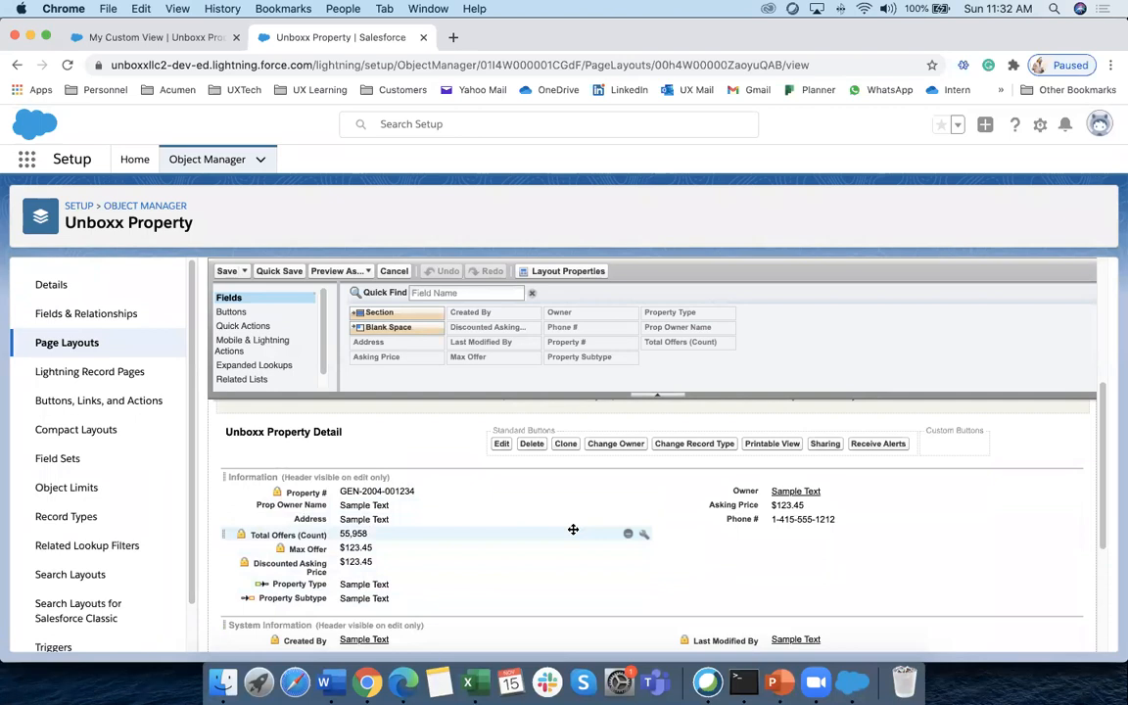
pyautogui.click(233, 271)
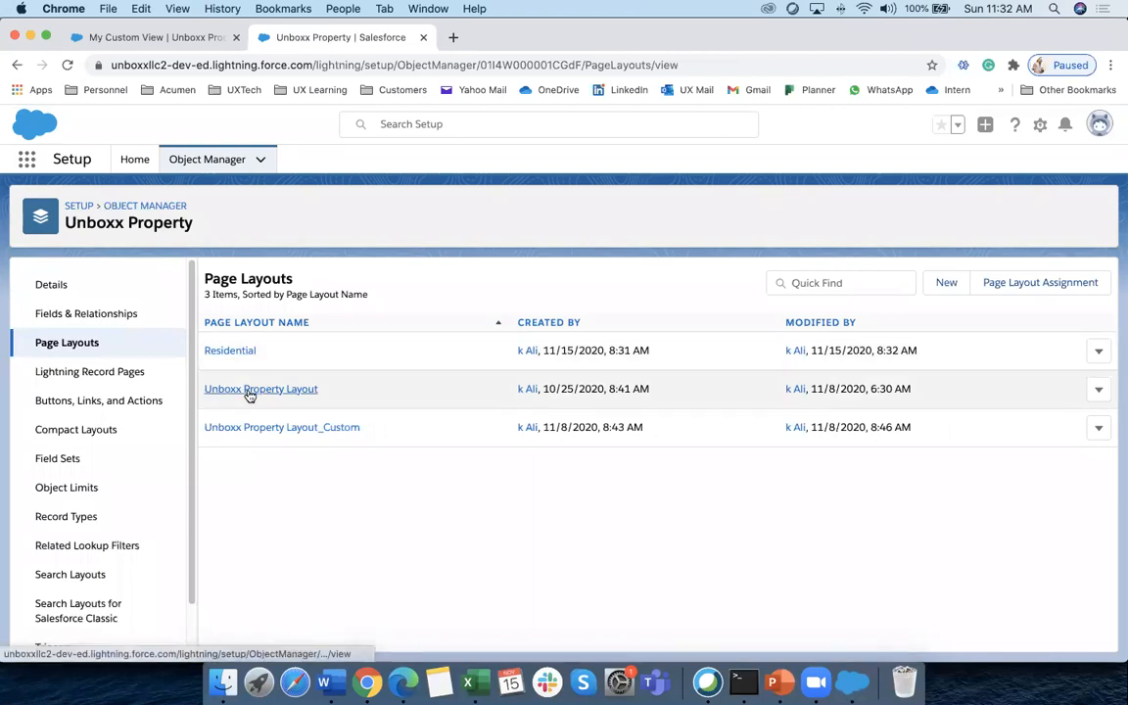
# Save a copy of Unboxx Property Layout as a new layout named Commercial
pyautogui.click(249, 391)
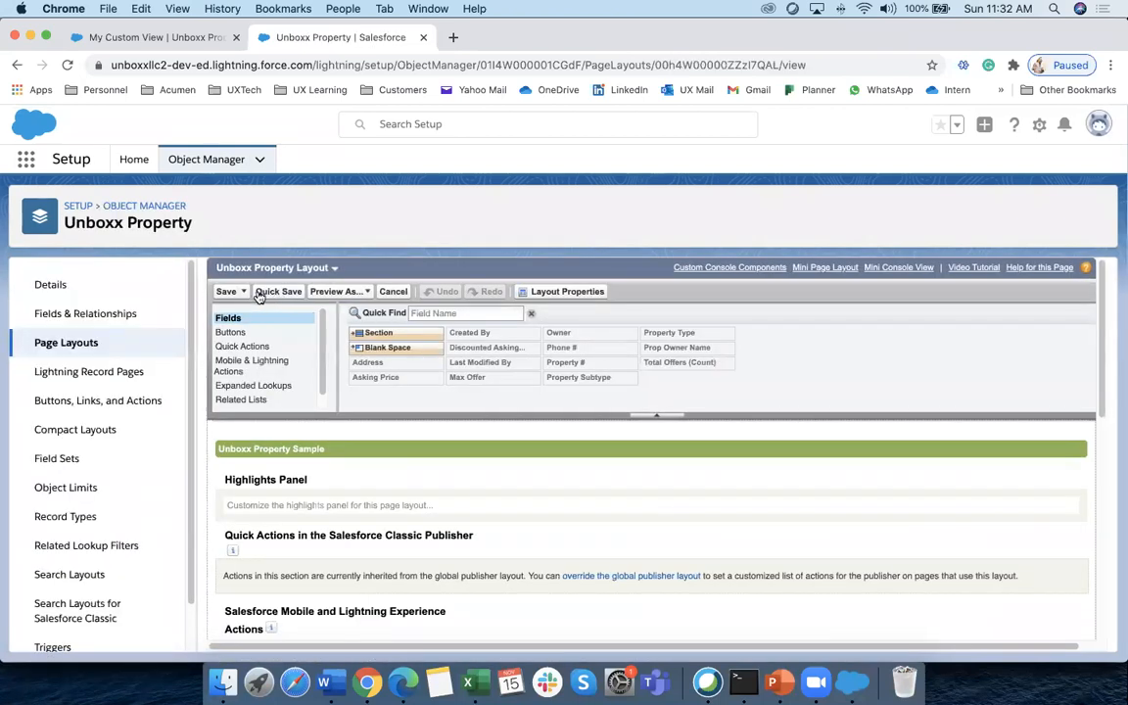
pyautogui.click(235, 290)
pyautogui.click(244, 309)
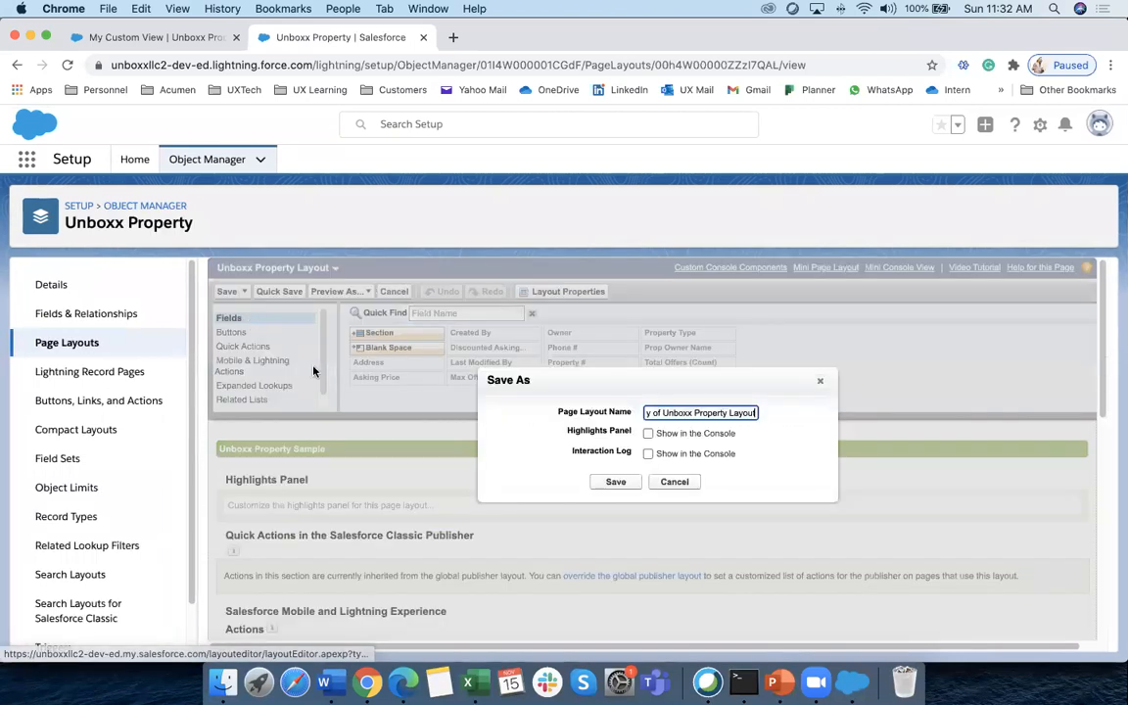
pyautogui.tripleClick(700, 412)
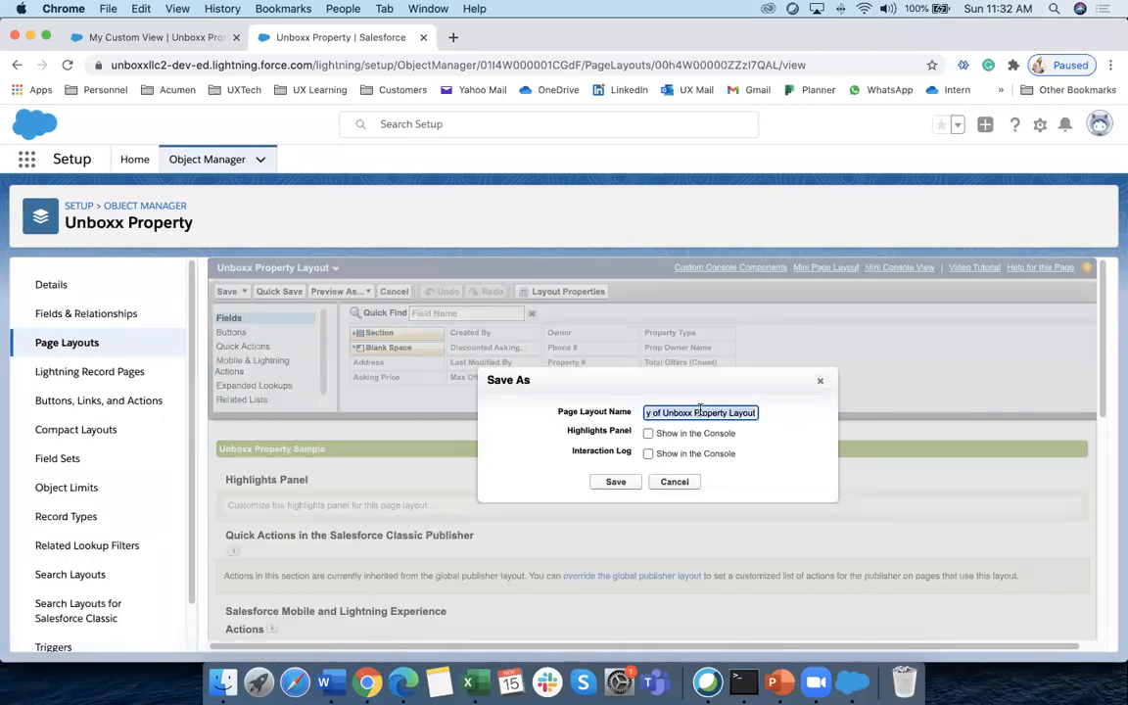
pyautogui.write('Cm')
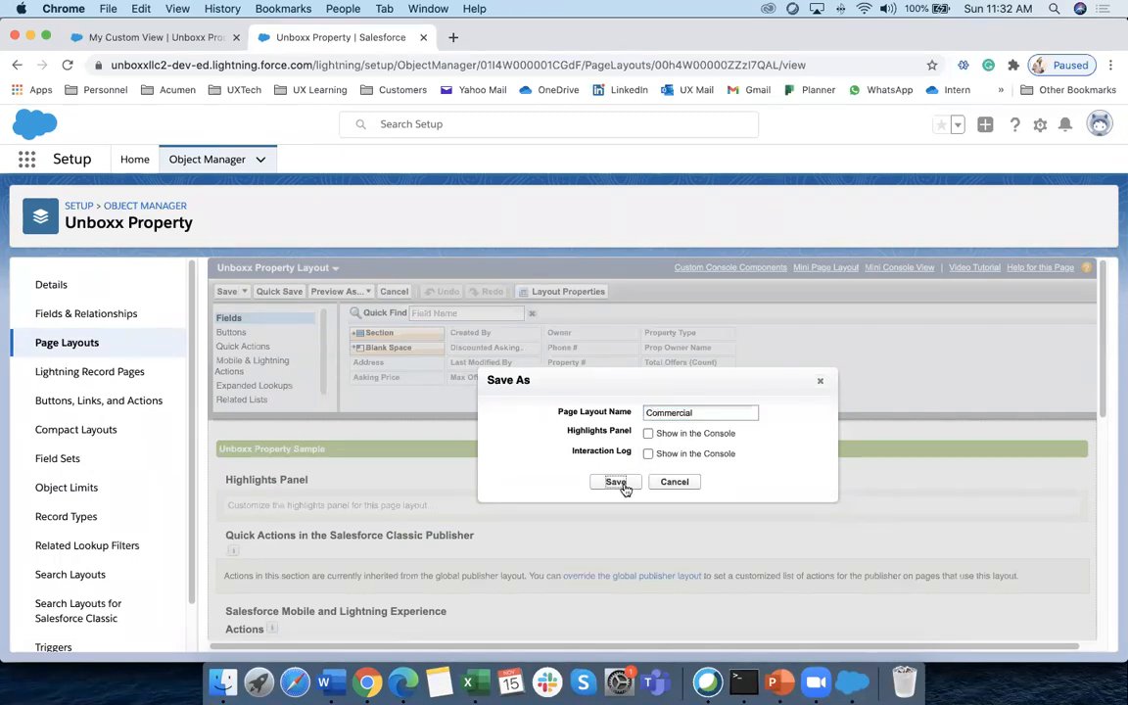
pyautogui.click(617, 483)
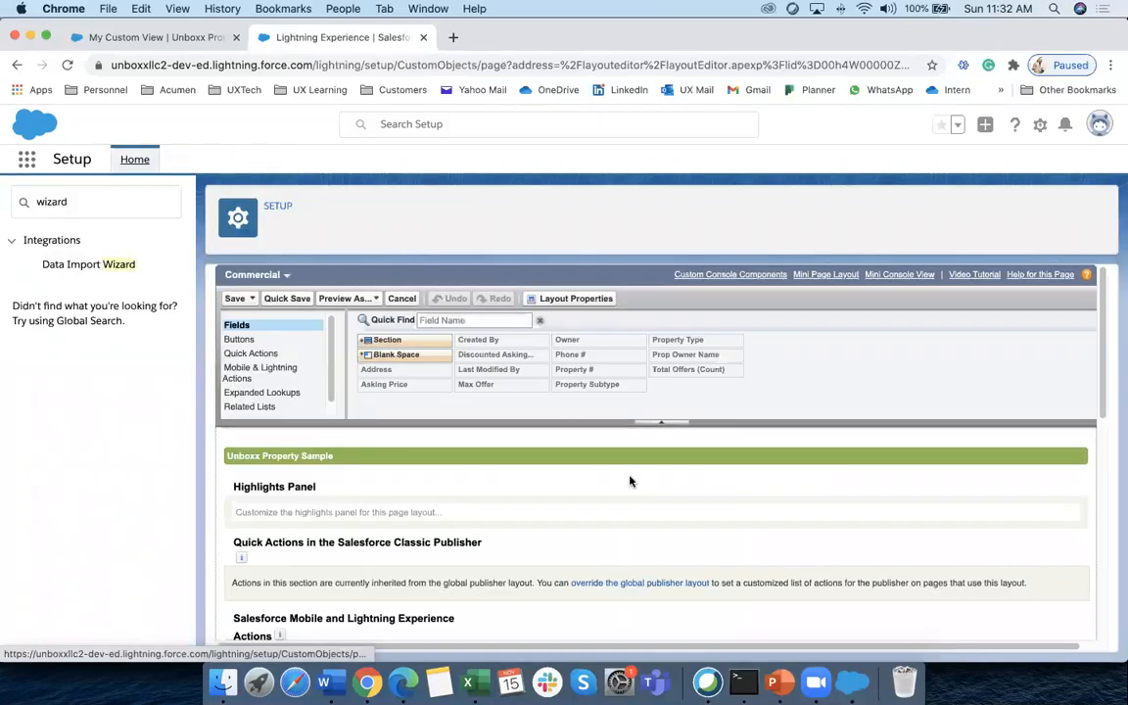
# Open the Data Import Wizard page, mark Profiles in the Word notes, and return to Salesforce
pyautogui.click(97, 265)
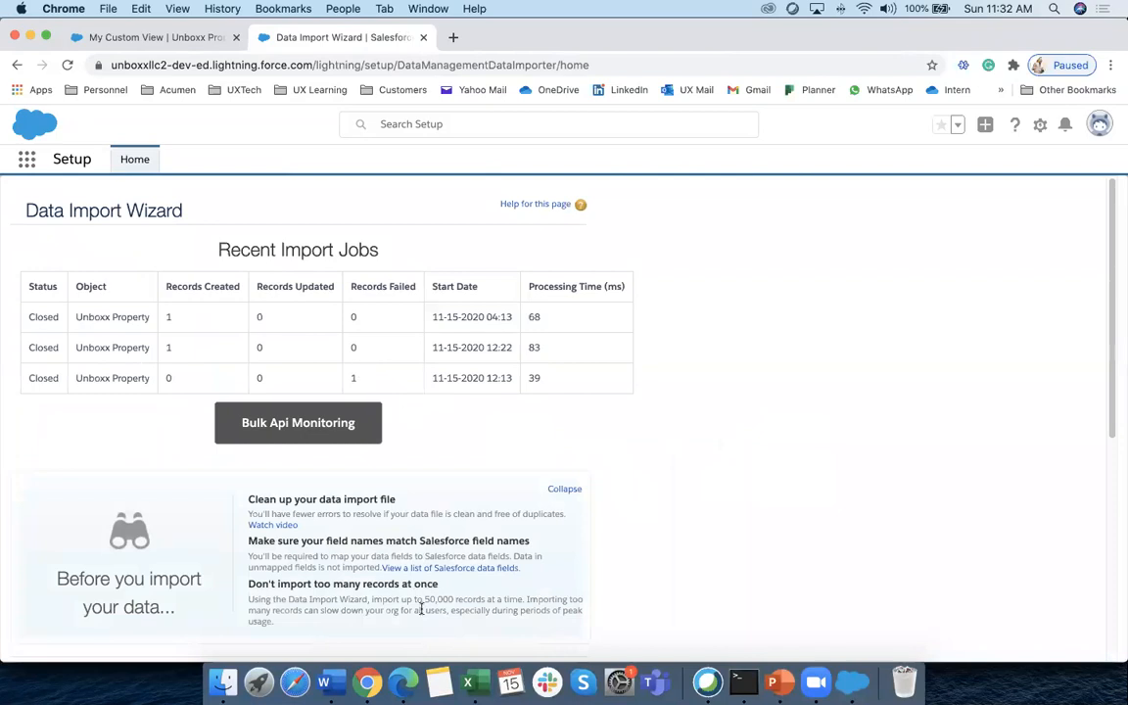
pyautogui.click(323, 683)
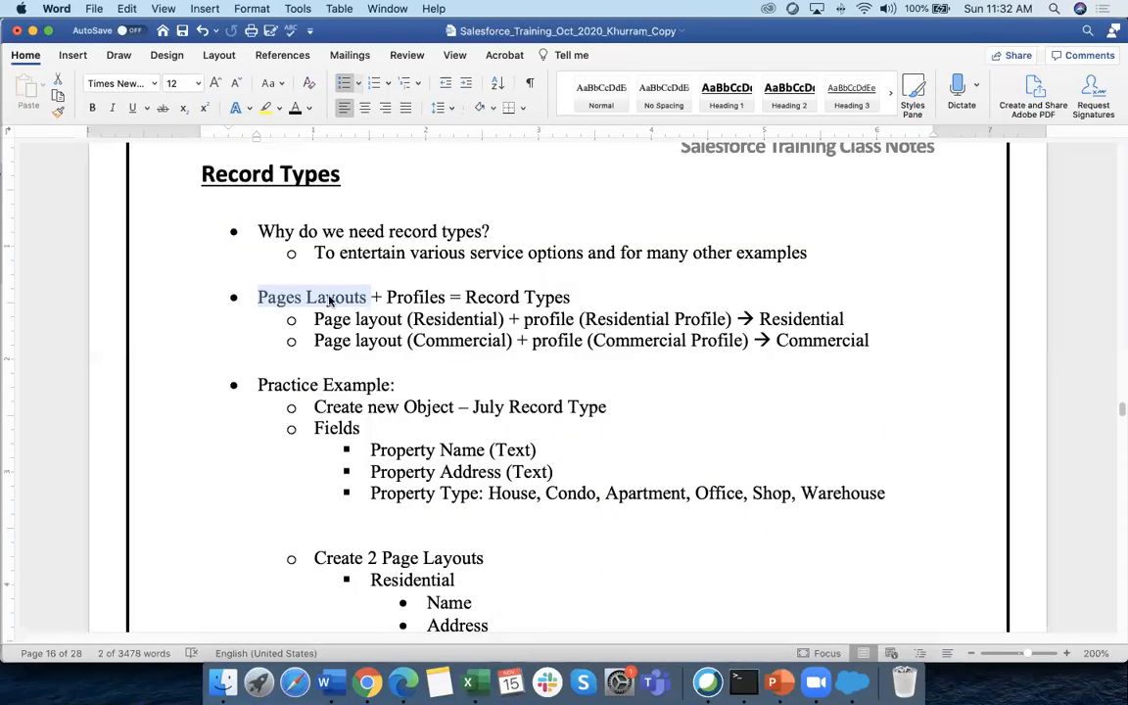
pyautogui.moveTo(388, 297); pyautogui.dragTo(445, 296)
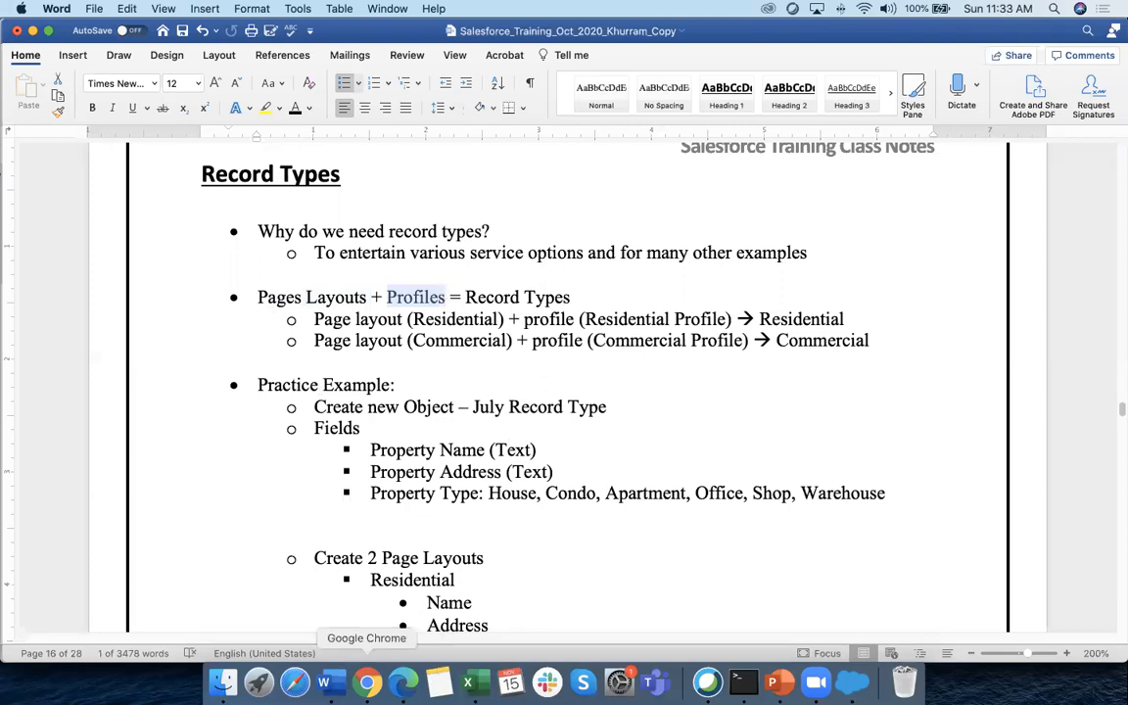
pyautogui.click(367, 683)
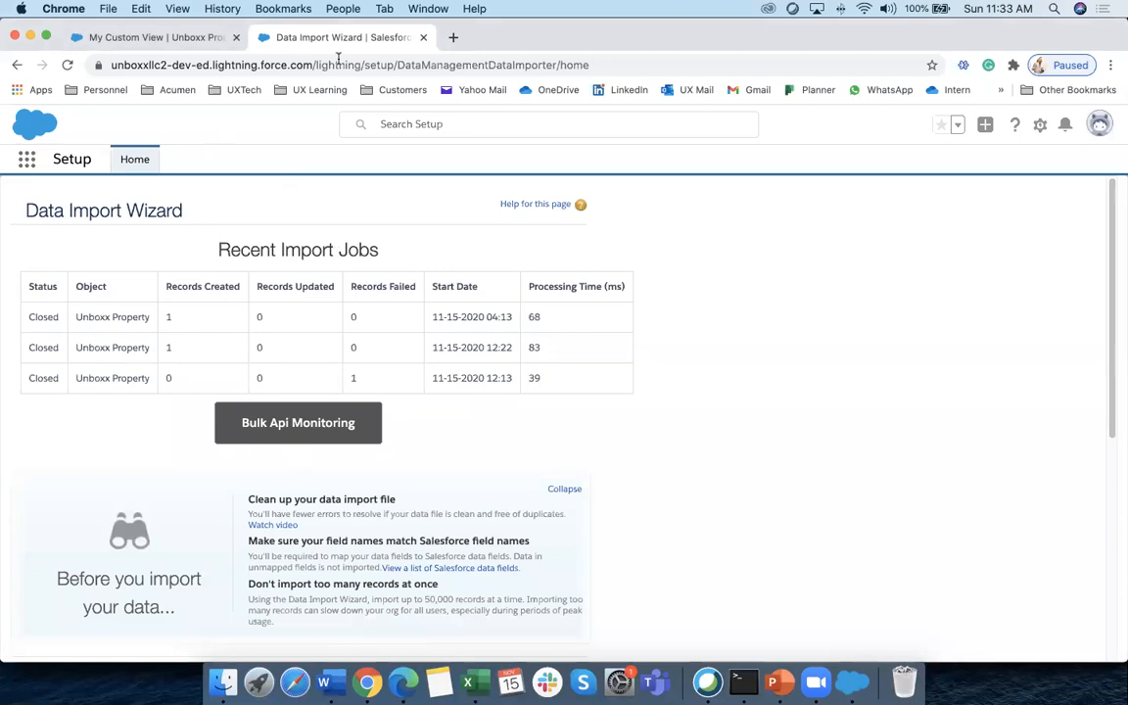
# Reopen Setup in a new tab, find the Unboxx Property object via 'unbox', and show its Record Types
pyautogui.click(423, 38)
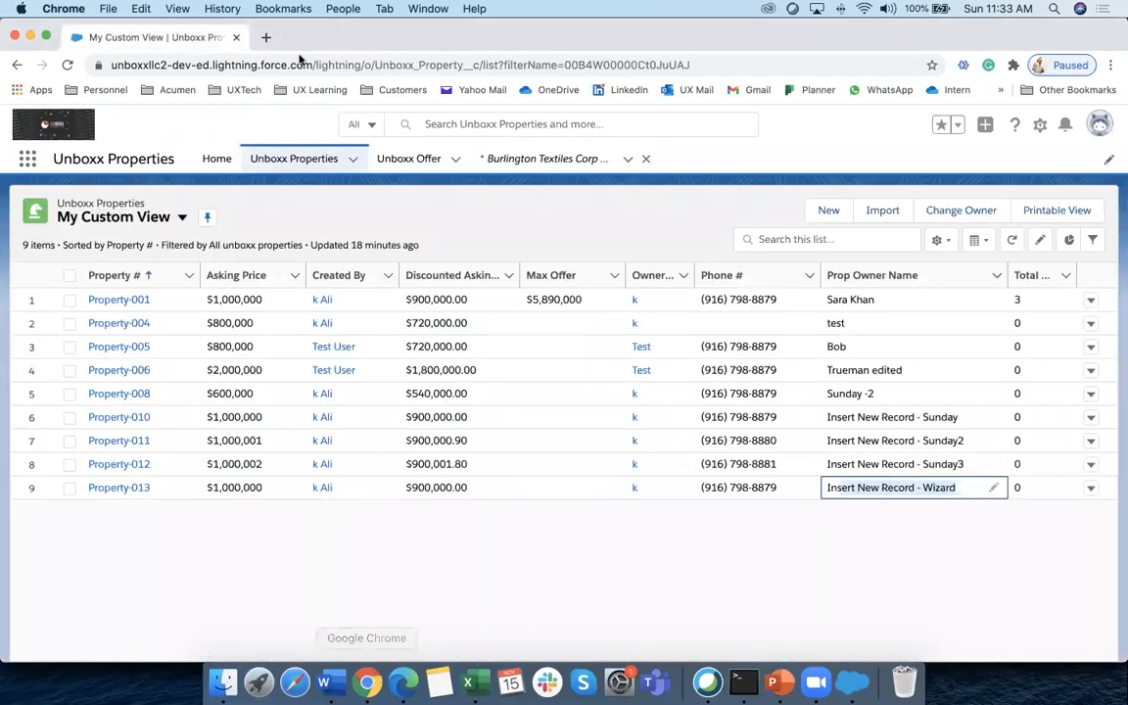
pyautogui.click(1040, 125)
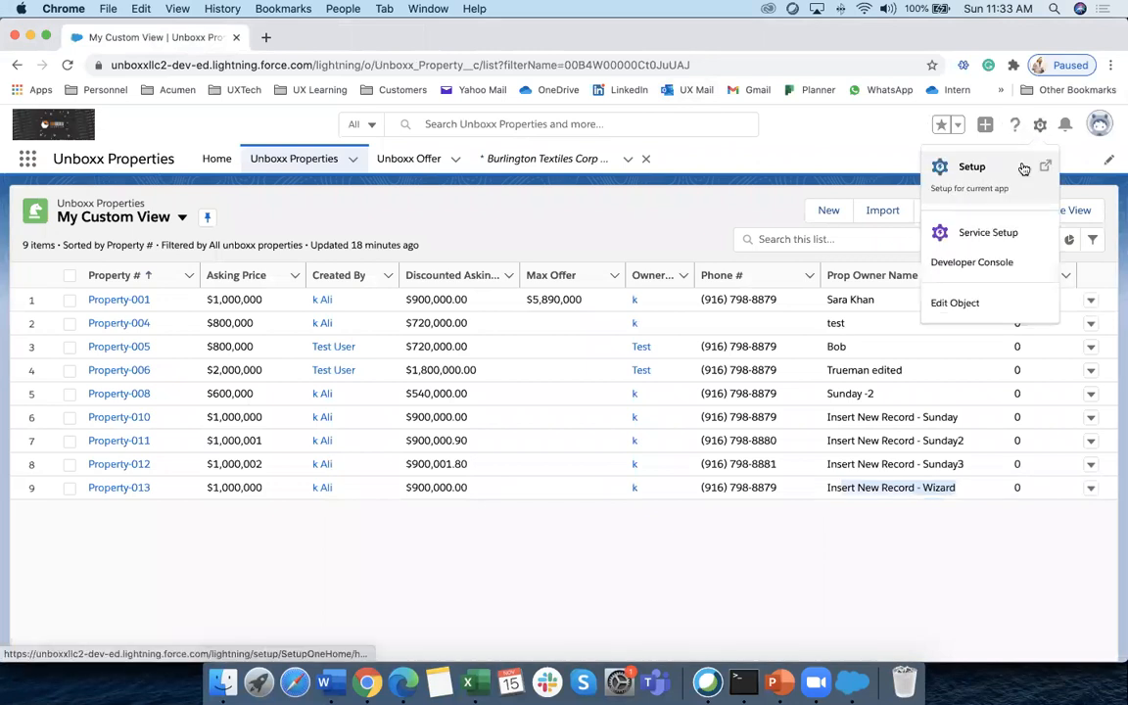
pyautogui.click(997, 182)
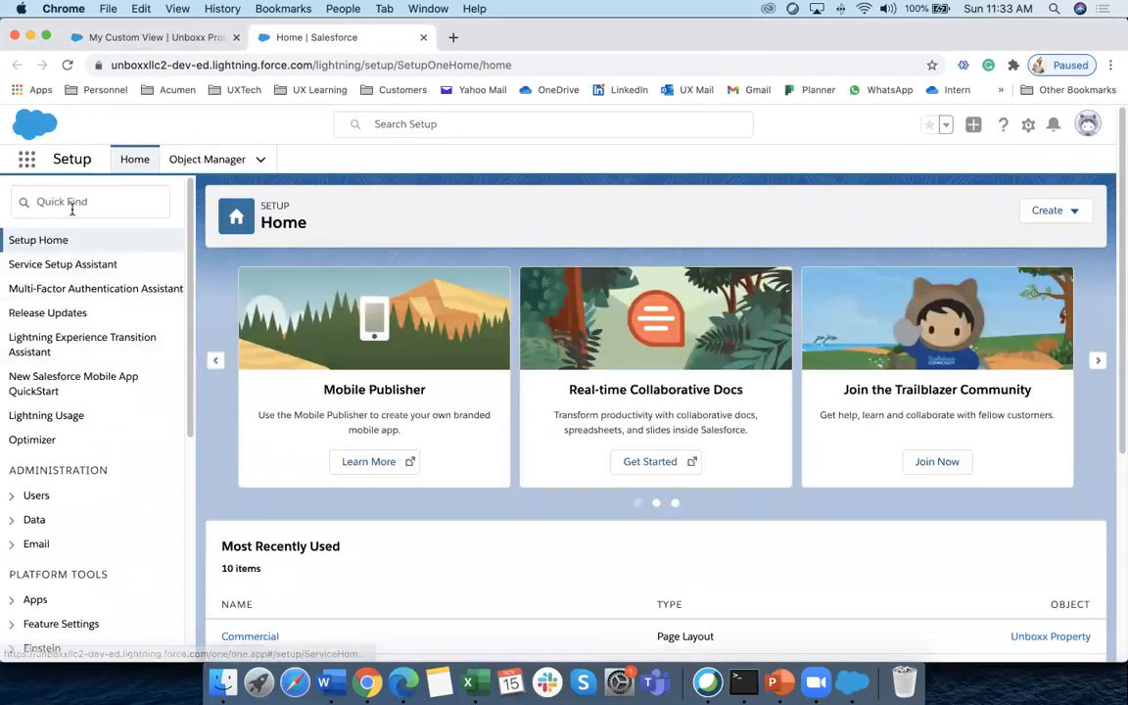
pyautogui.click(80, 205)
pyautogui.click(206, 160)
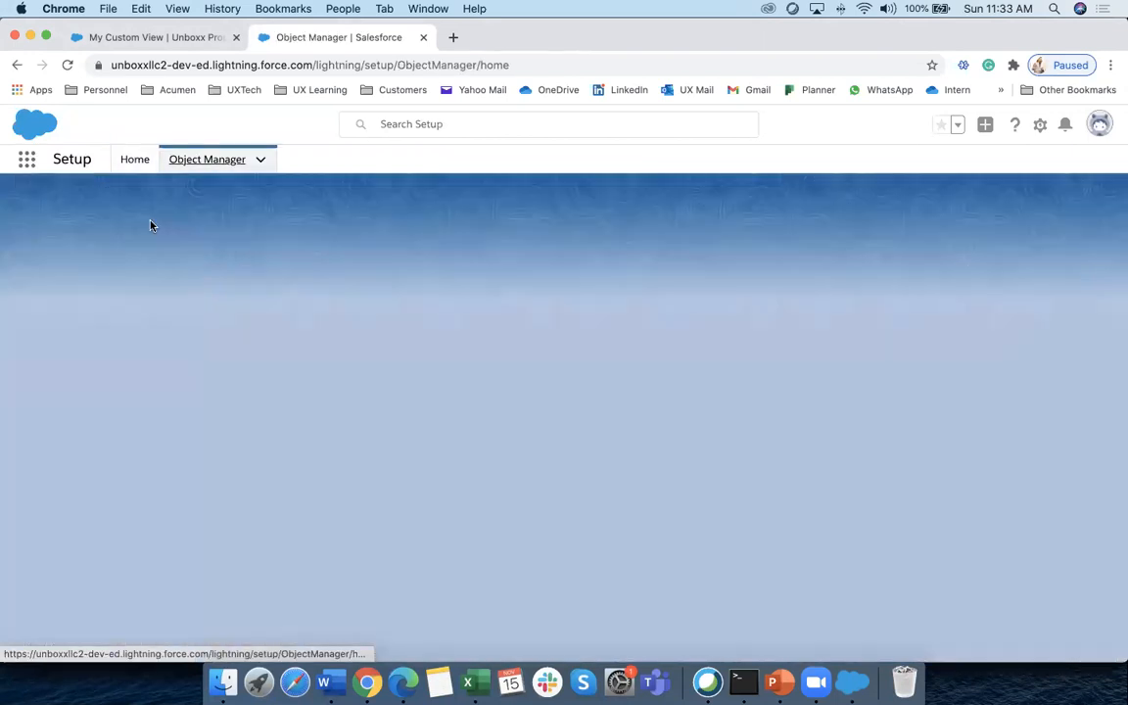
pyautogui.scroll(-20, 126, 452)
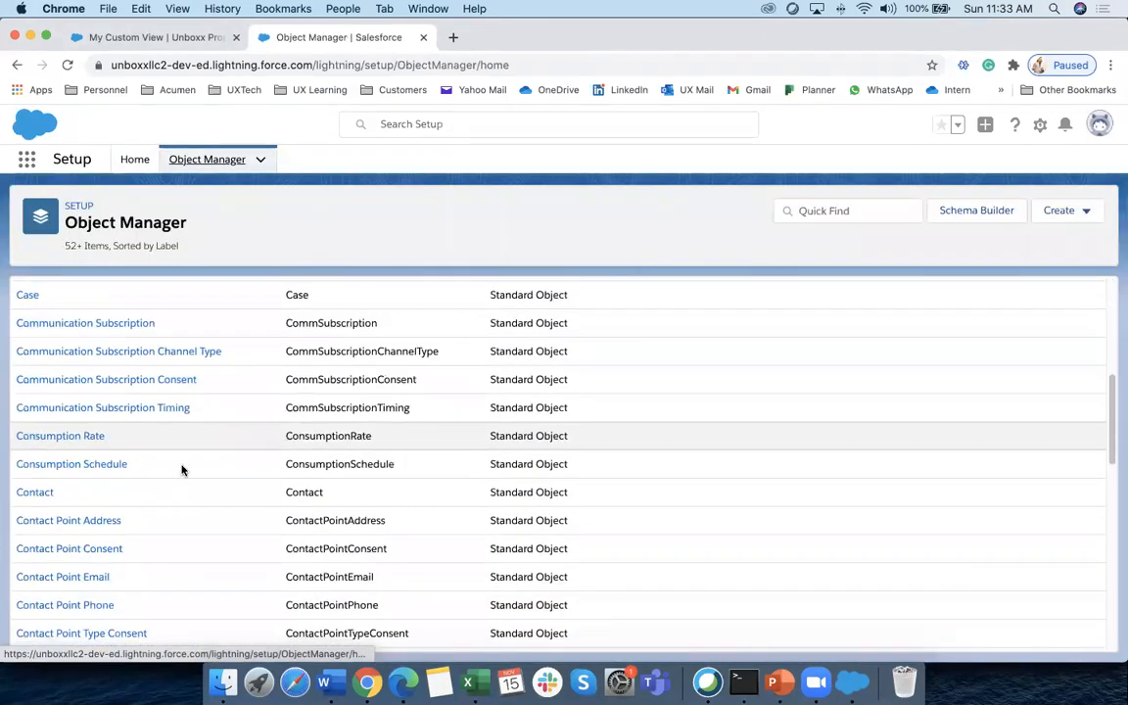
pyautogui.scroll(-20, 183, 467)
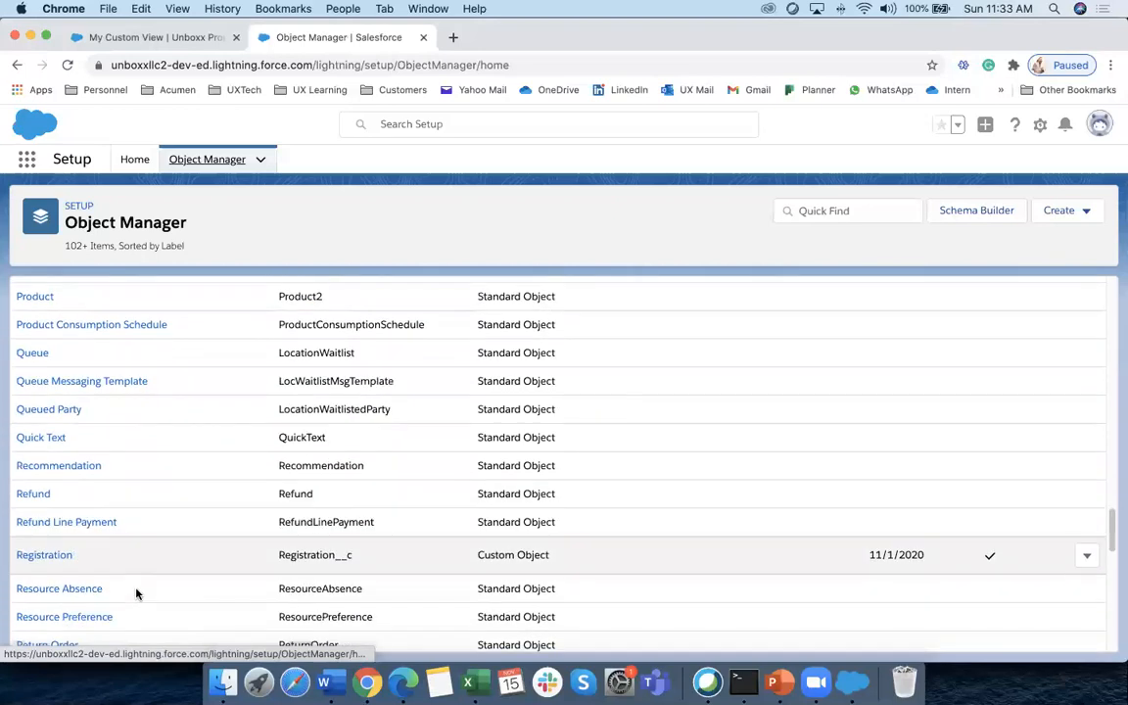
pyautogui.click(801, 212)
pyautogui.write('unbo')
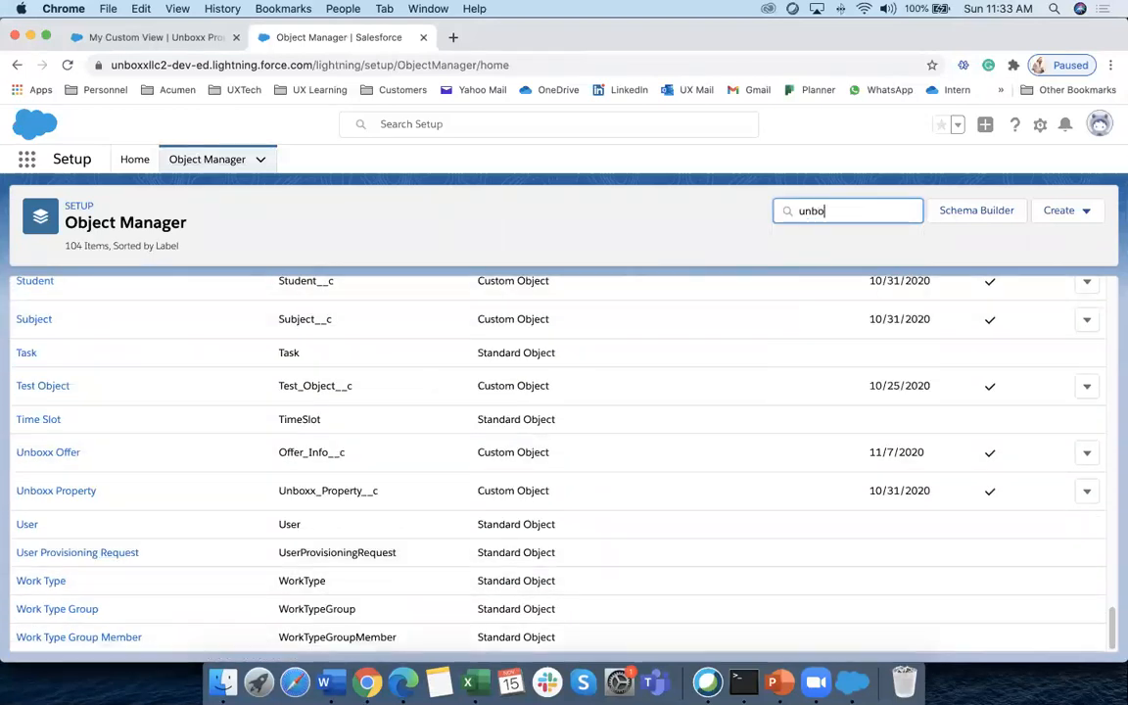
pyautogui.write('x')
pyautogui.click(88, 353)
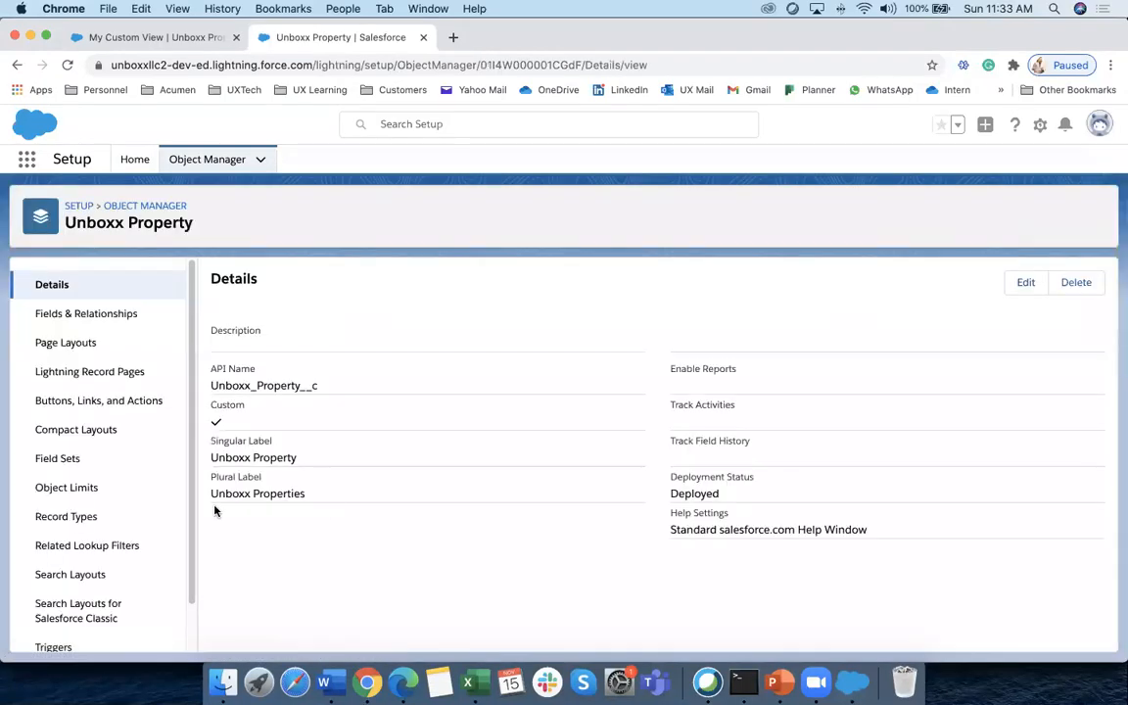
pyautogui.click(69, 516)
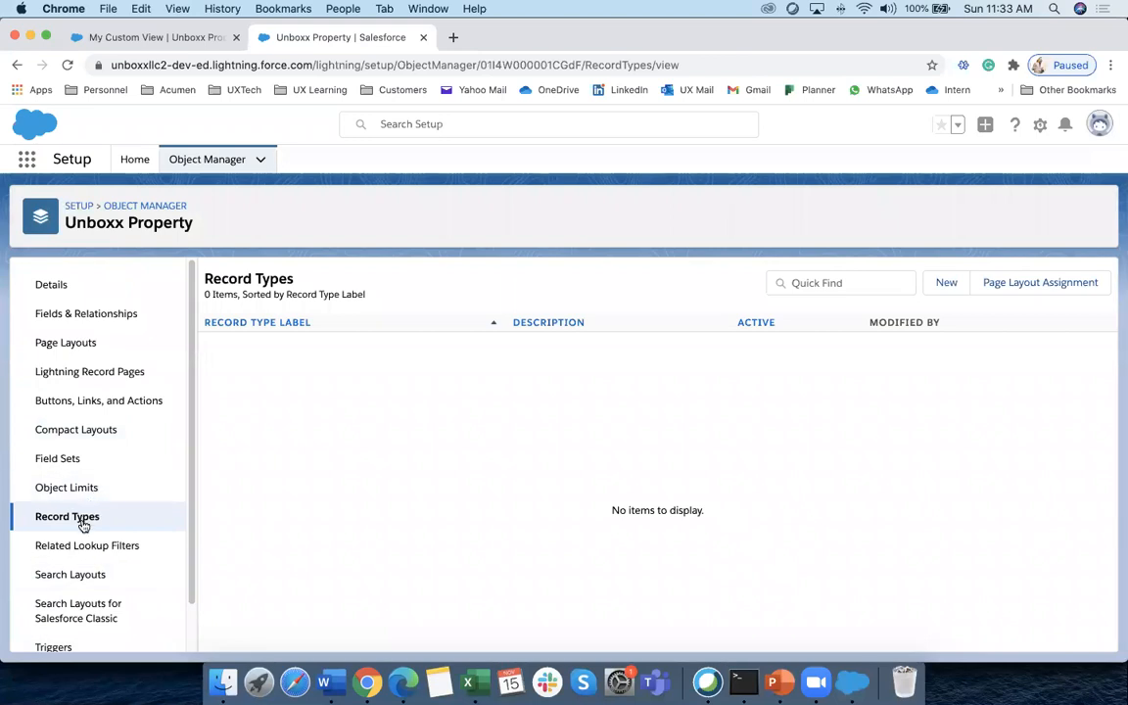
pyautogui.click(950, 286)
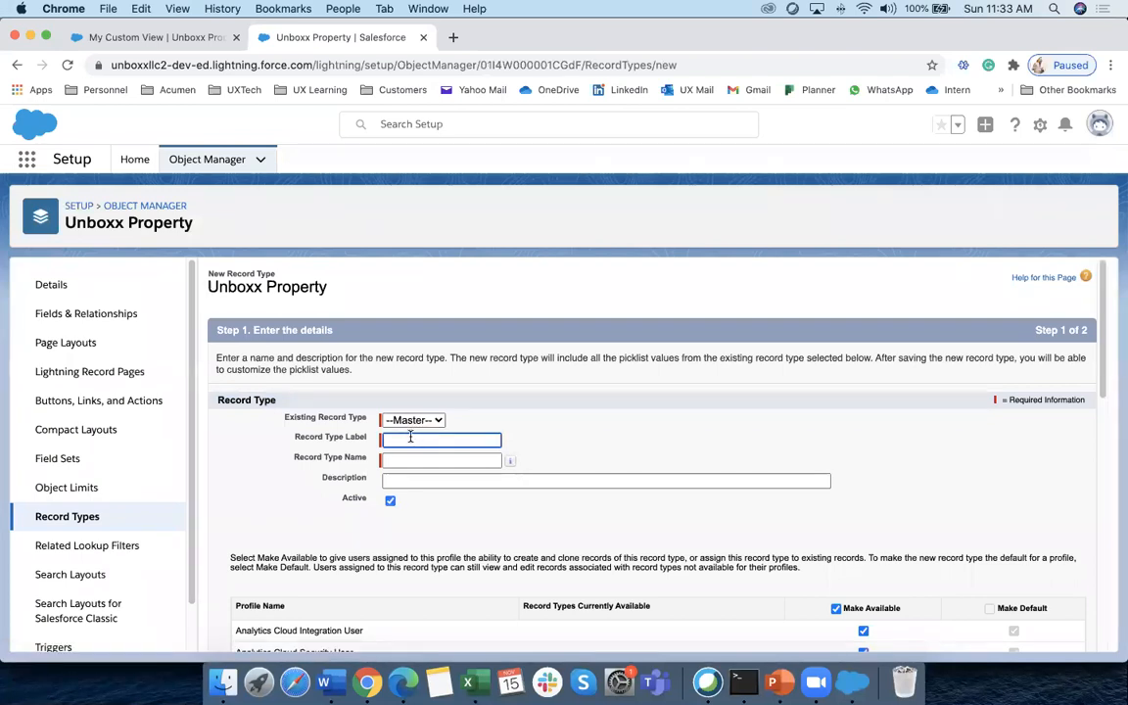
pyautogui.write('Residientia')
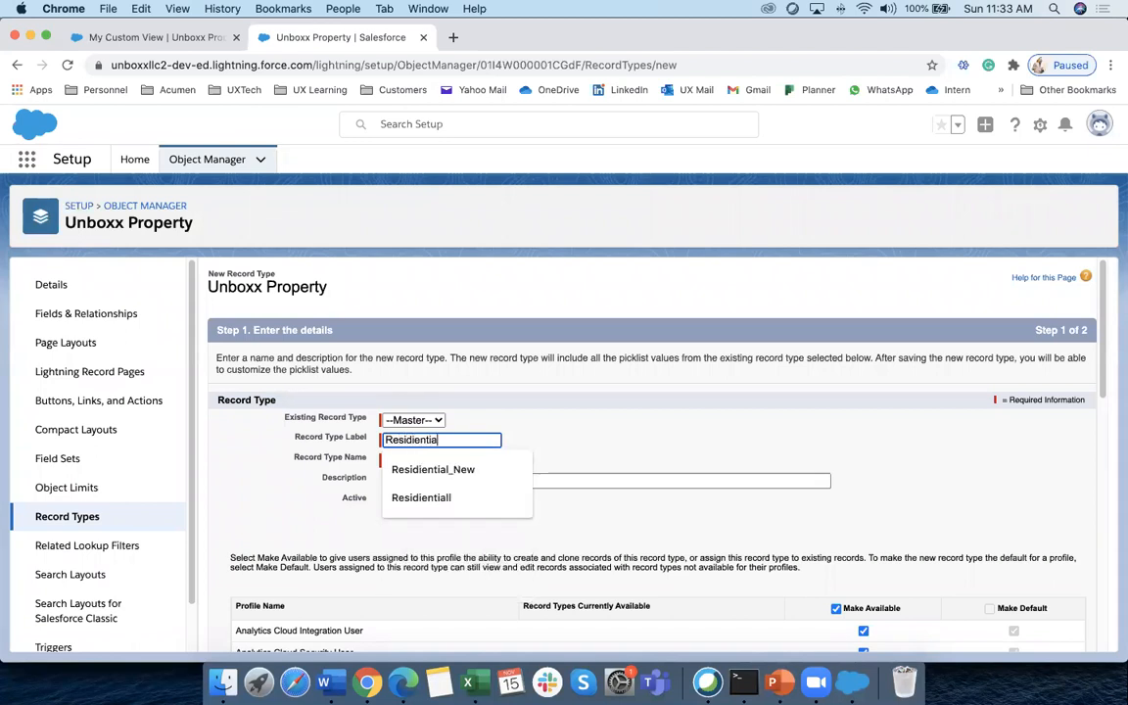
pyautogui.click(547, 410)
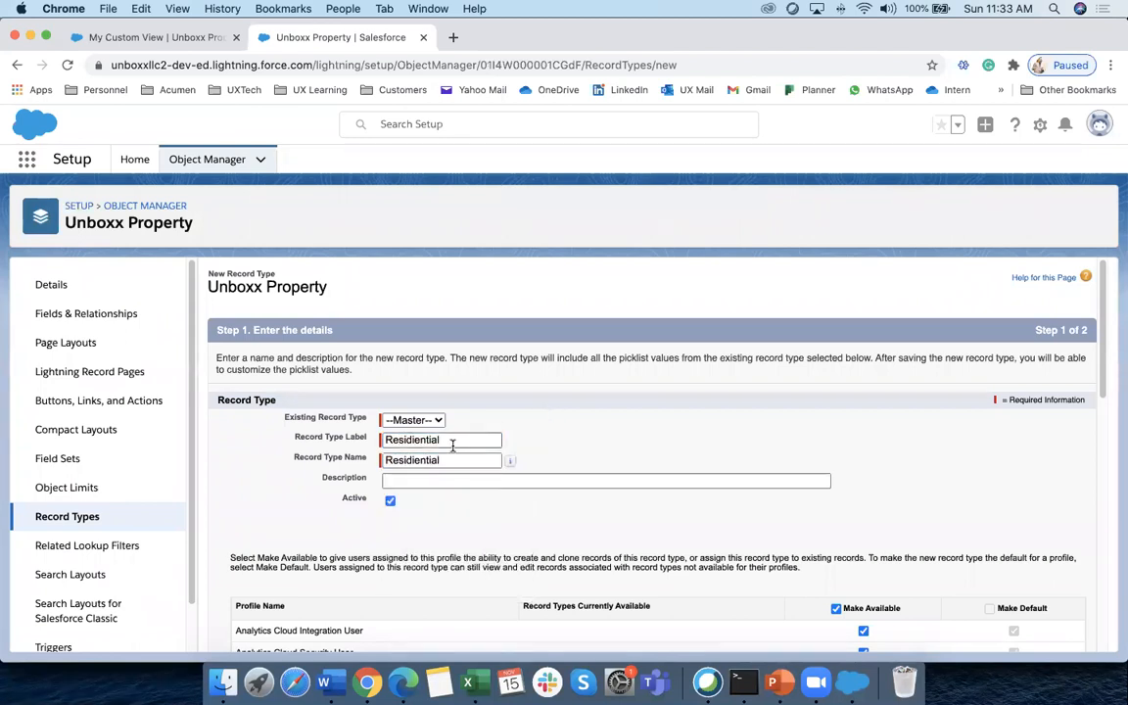
pyautogui.click(451, 442)
pyautogui.click(530, 426)
pyautogui.scroll(-3, 480, 489)
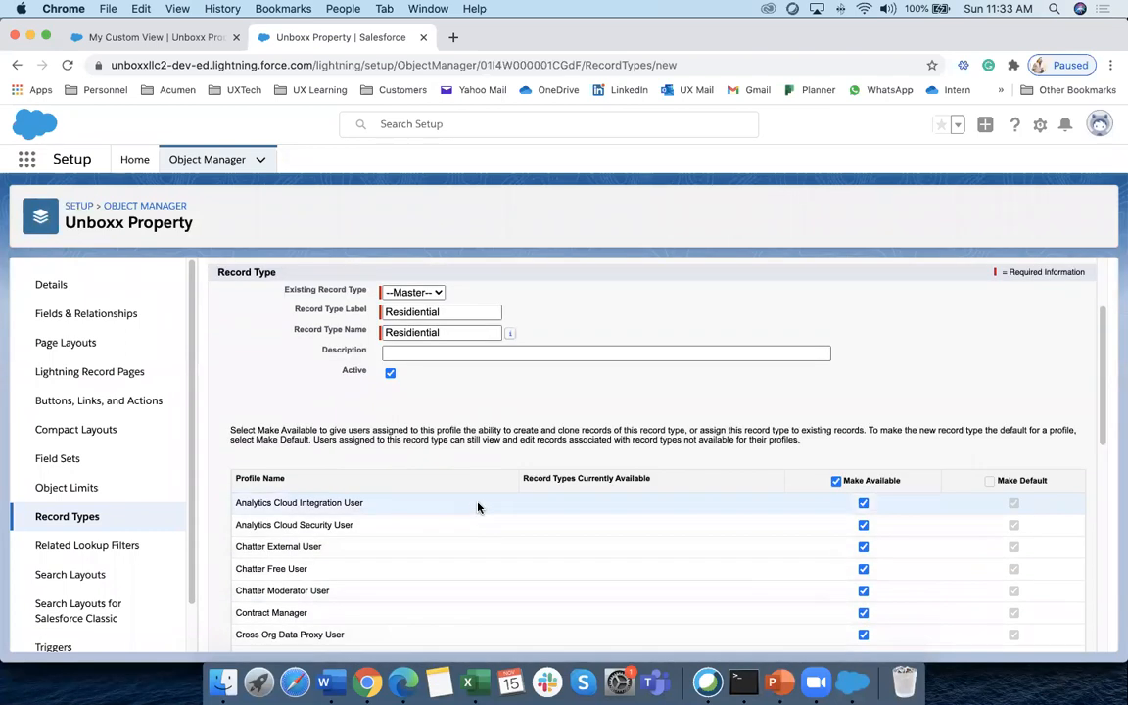
pyautogui.scroll(-3, 477, 506)
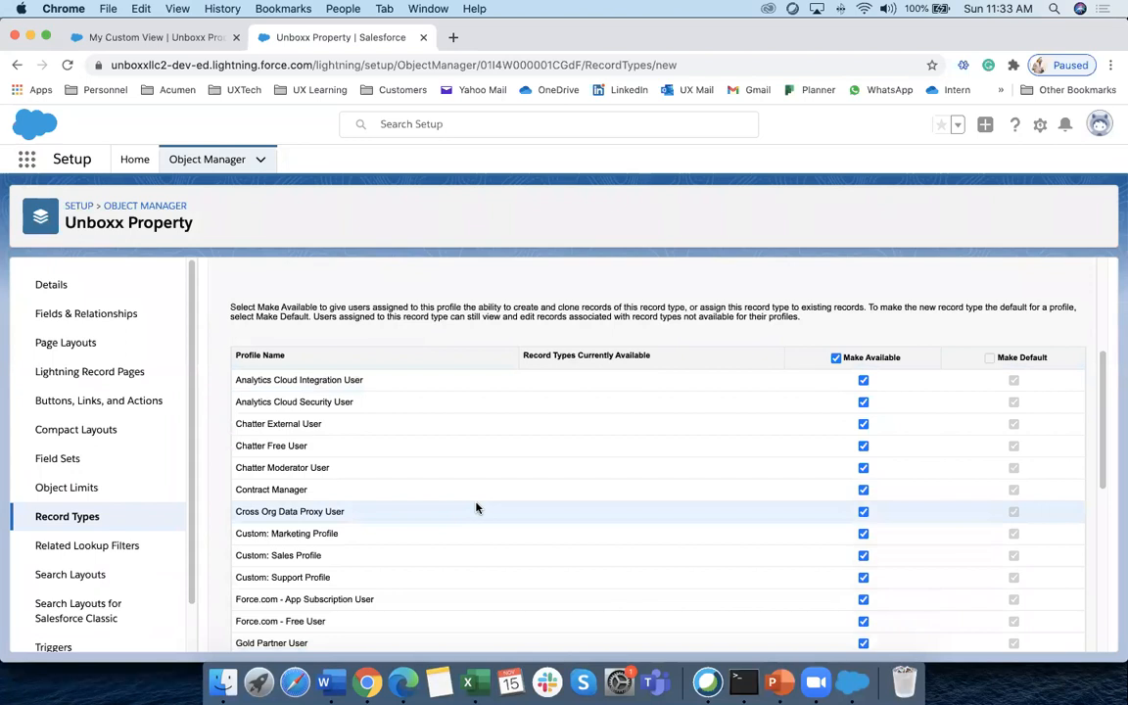
pyautogui.scroll(2, 459, 494)
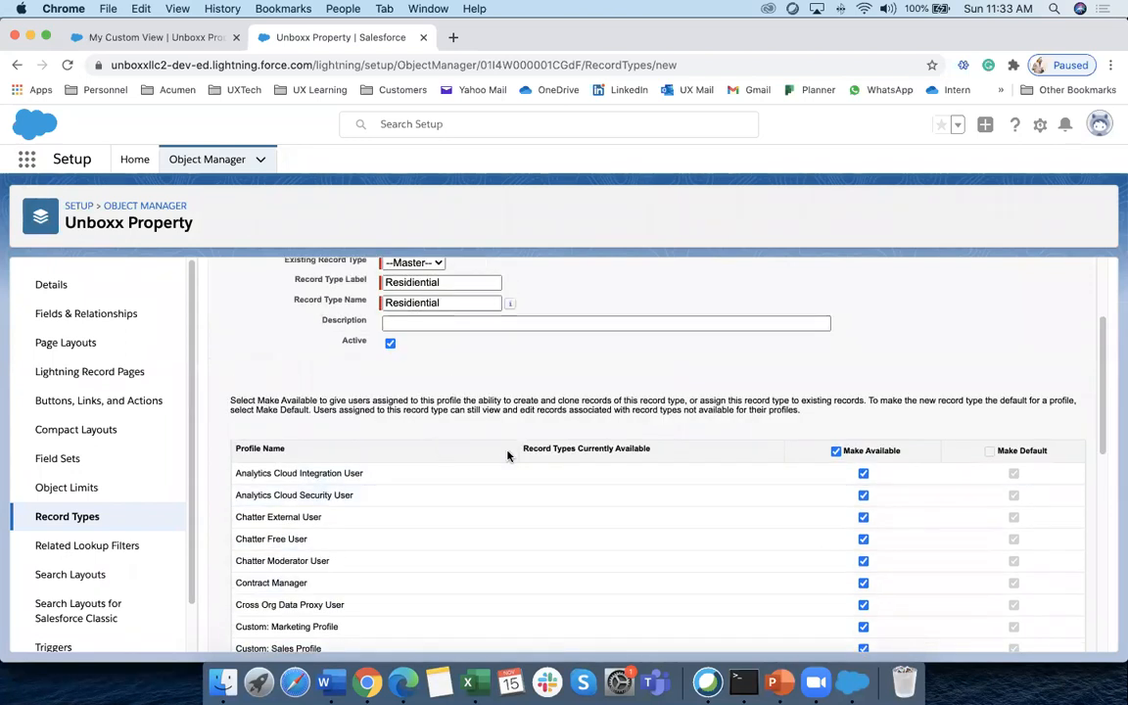
pyautogui.scroll(-2, 864, 472)
pyautogui.scroll(-5, 864, 472)
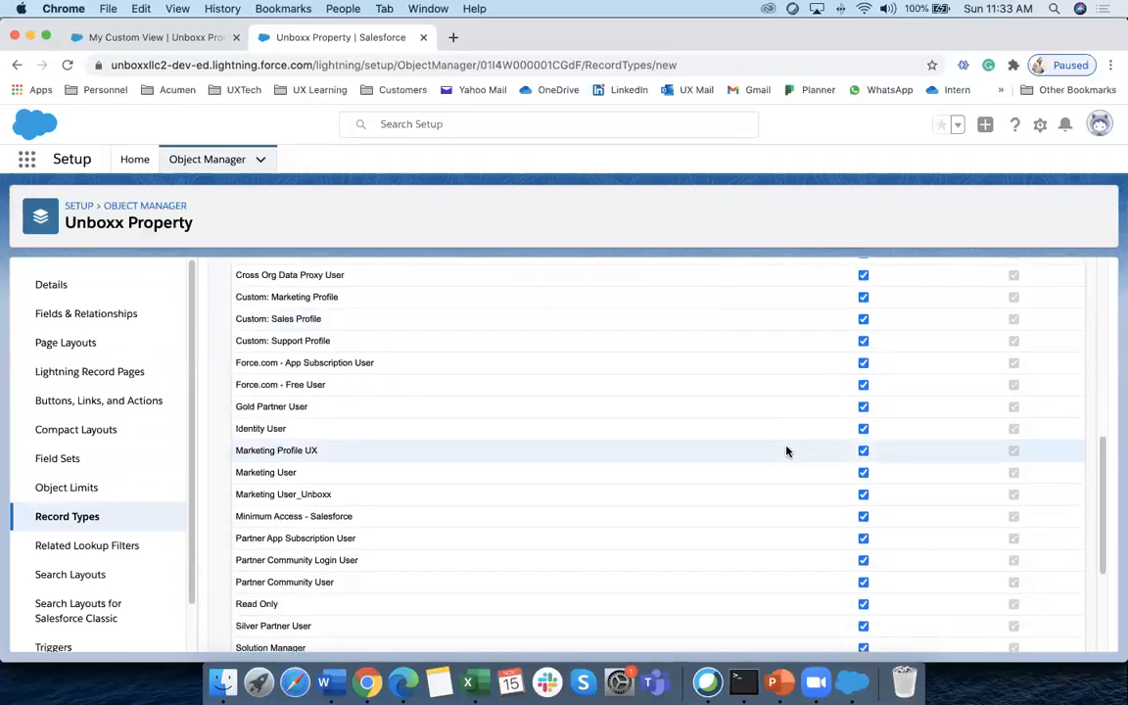
pyautogui.scroll(-4, 786, 452)
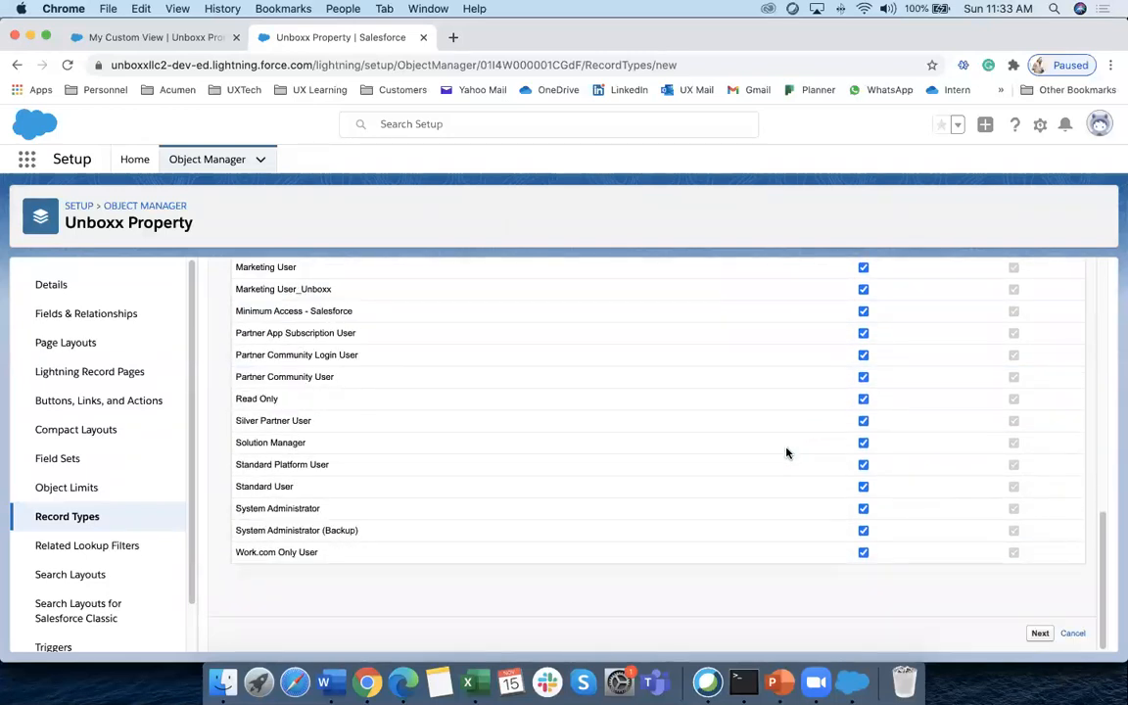
pyautogui.scroll(4, 785, 453)
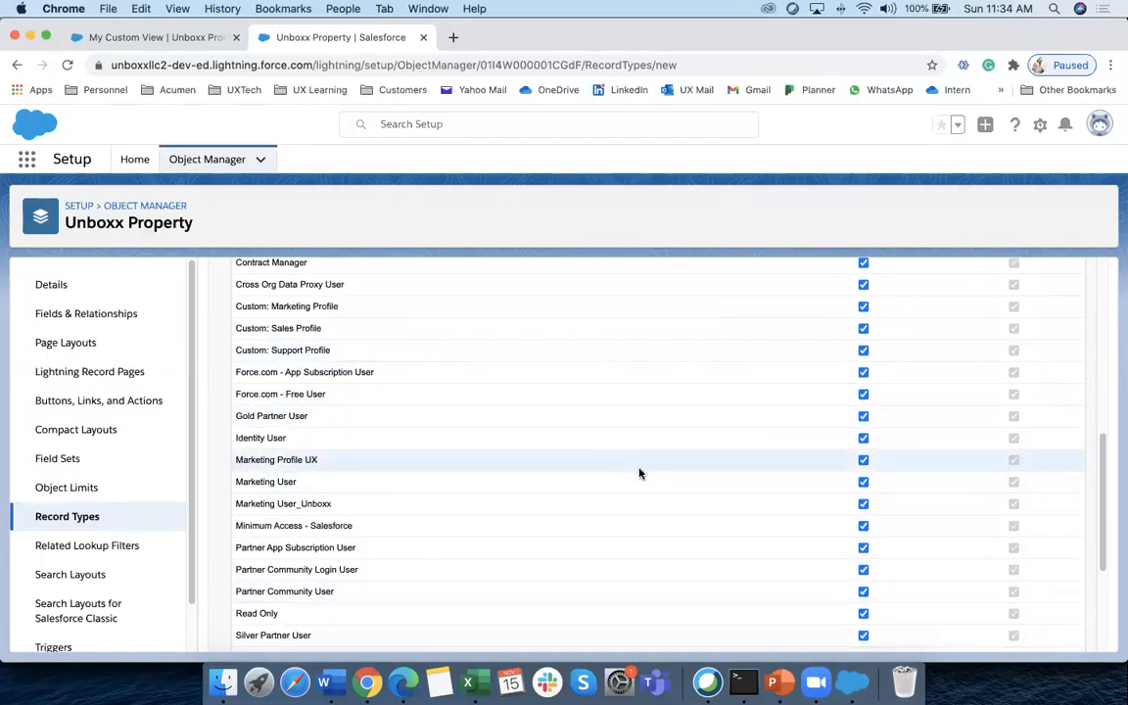
pyautogui.scroll(-4, 640, 474)
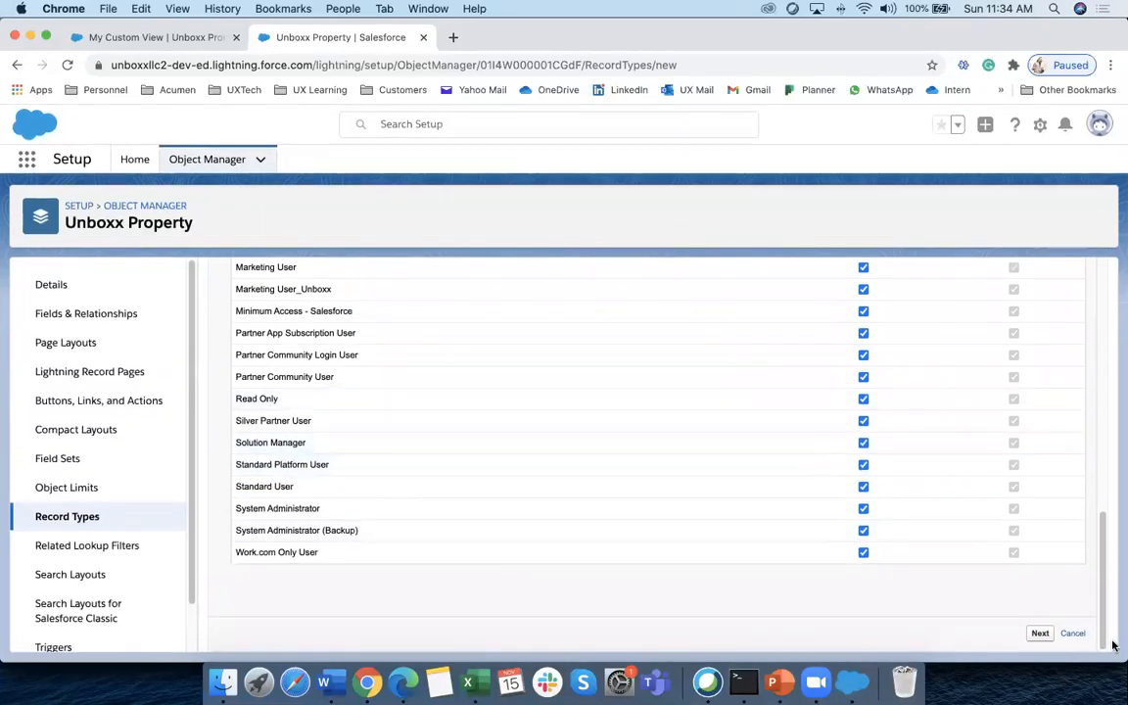
# Use per-profile layouts, giving Marketing User the Residential layout and others Commercial, then Save & New
pyautogui.click(1040, 634)
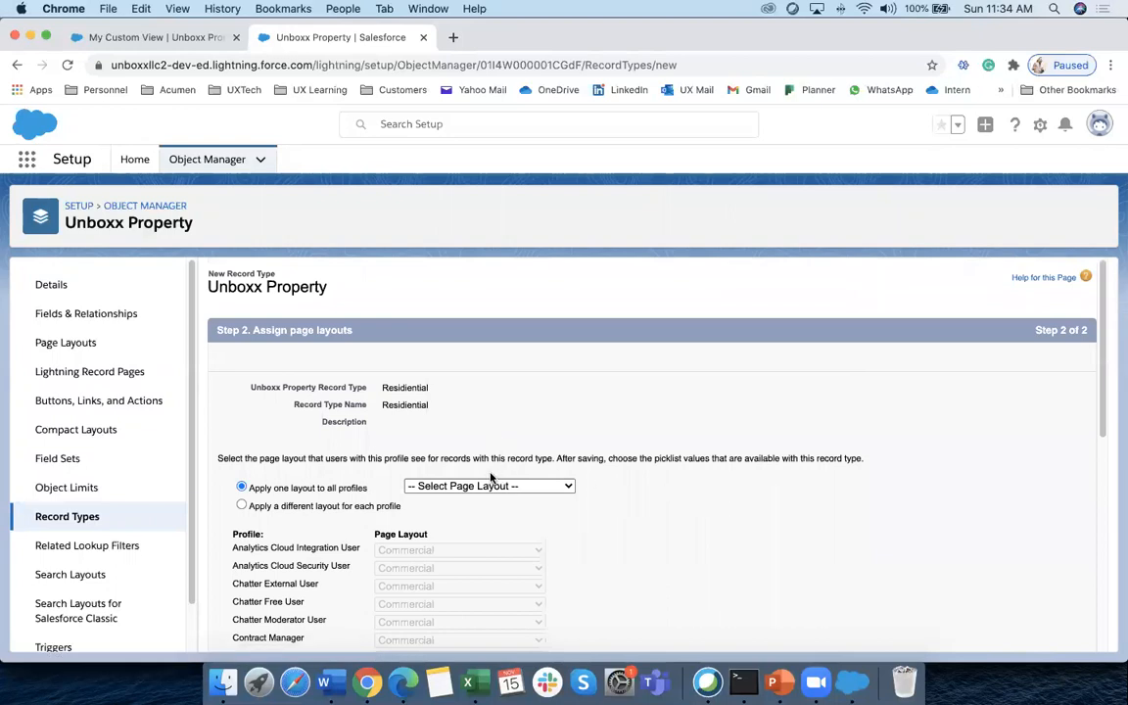
pyautogui.scroll(-3, 549, 467)
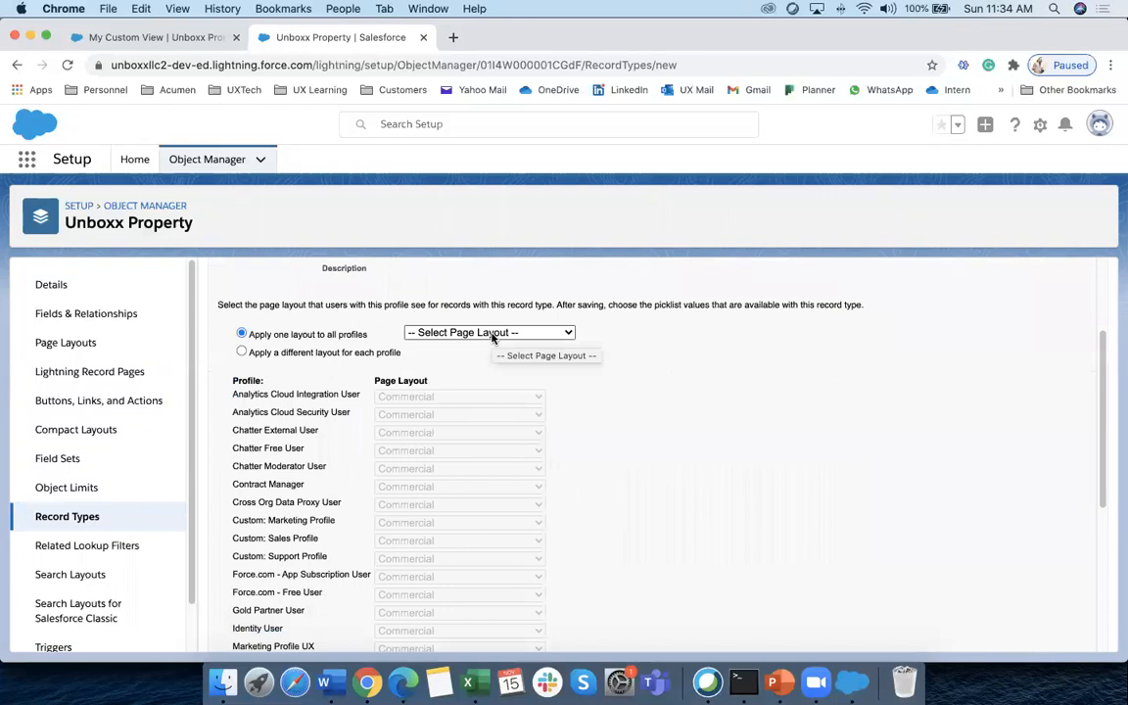
pyautogui.click(294, 355)
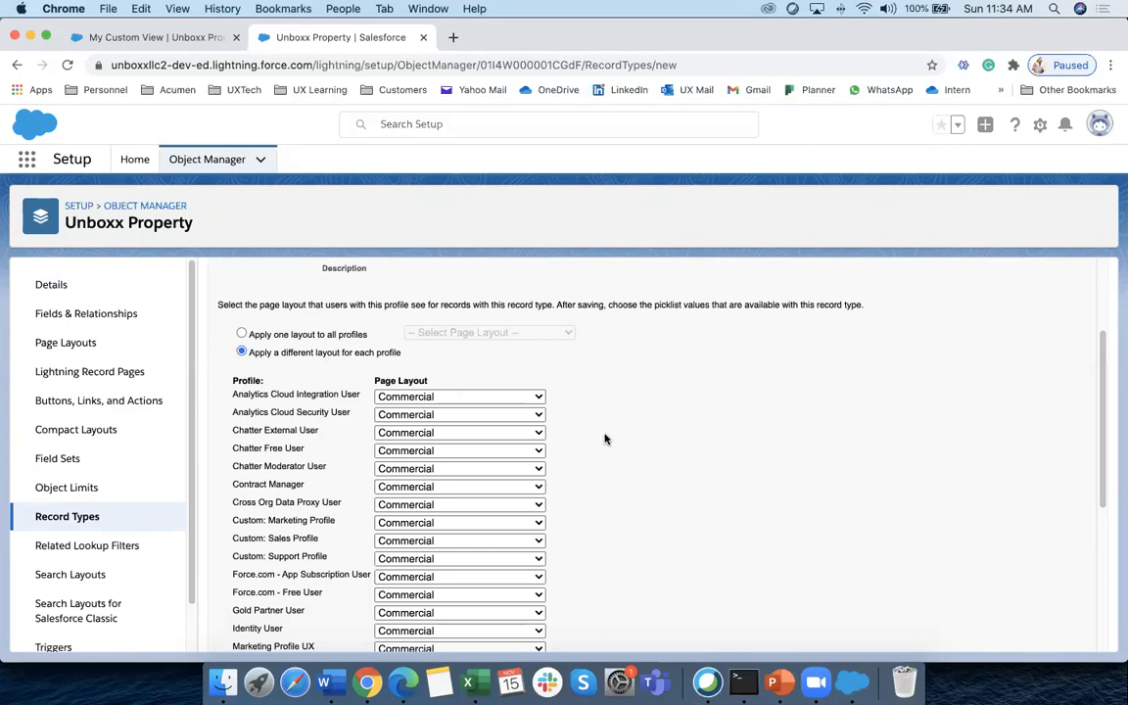
pyautogui.scroll(-5, 605, 439)
pyautogui.scroll(1, 604, 436)
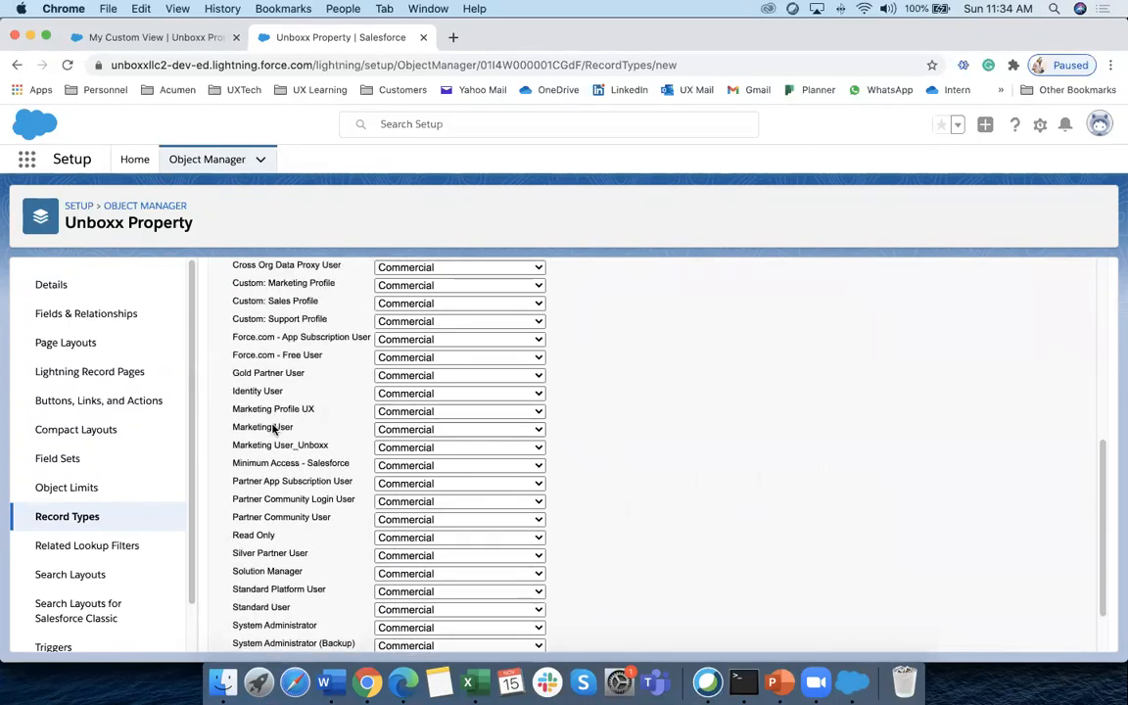
pyautogui.click(395, 432)
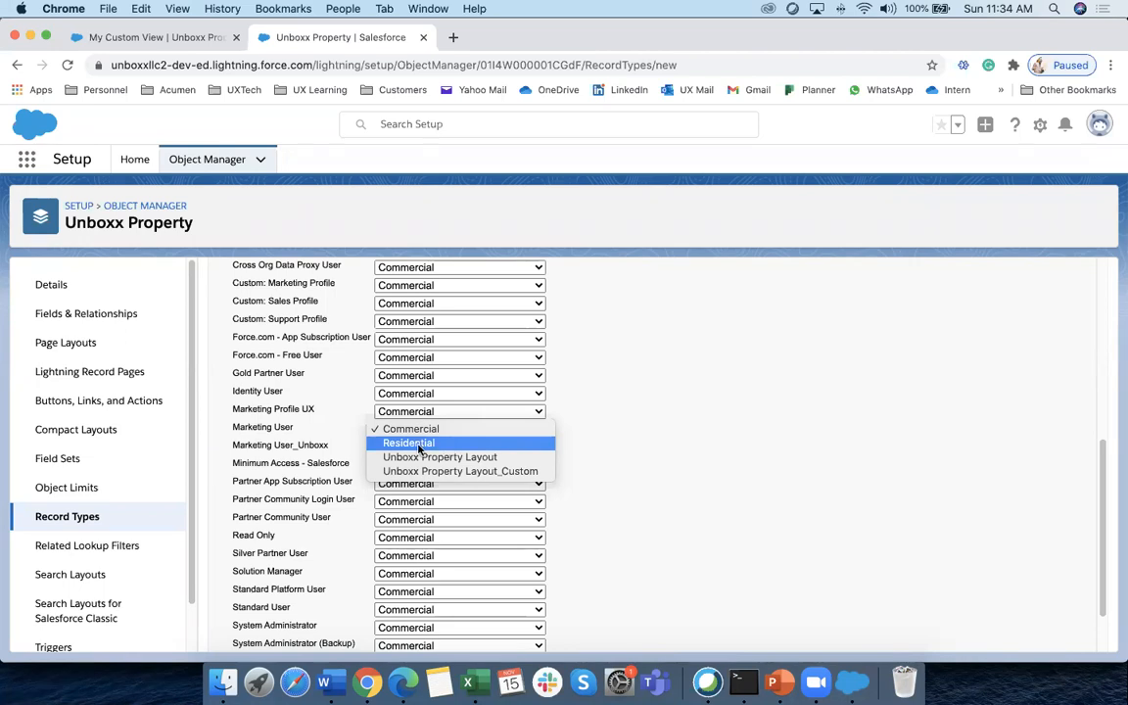
pyautogui.click(416, 445)
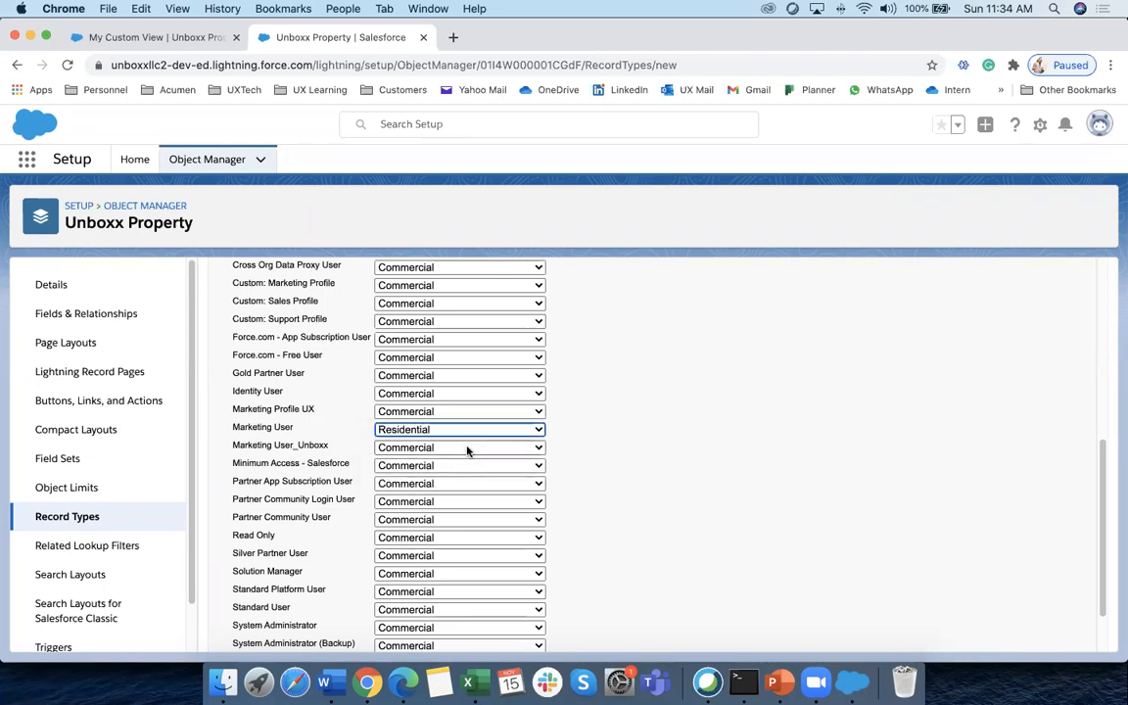
pyautogui.moveTo(245, 429); pyautogui.dragTo(270, 429)
pyautogui.scroll(5, 571, 437)
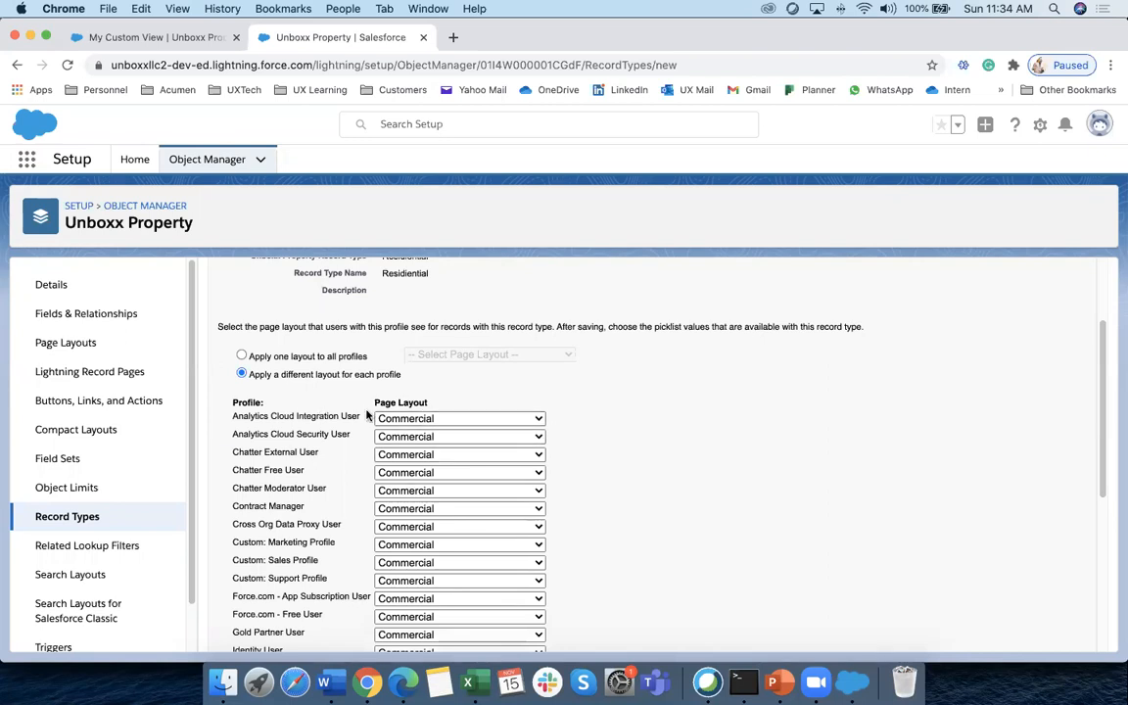
pyautogui.scroll(2, 320, 369)
pyautogui.scroll(-6, 489, 411)
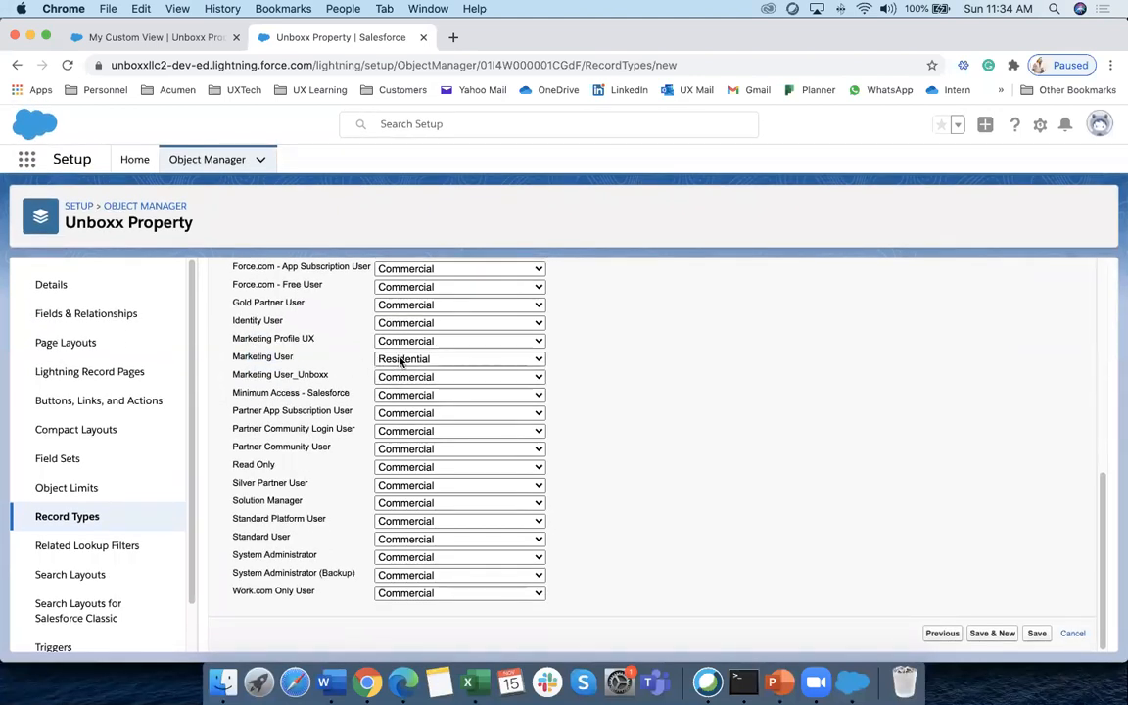
pyautogui.click(997, 634)
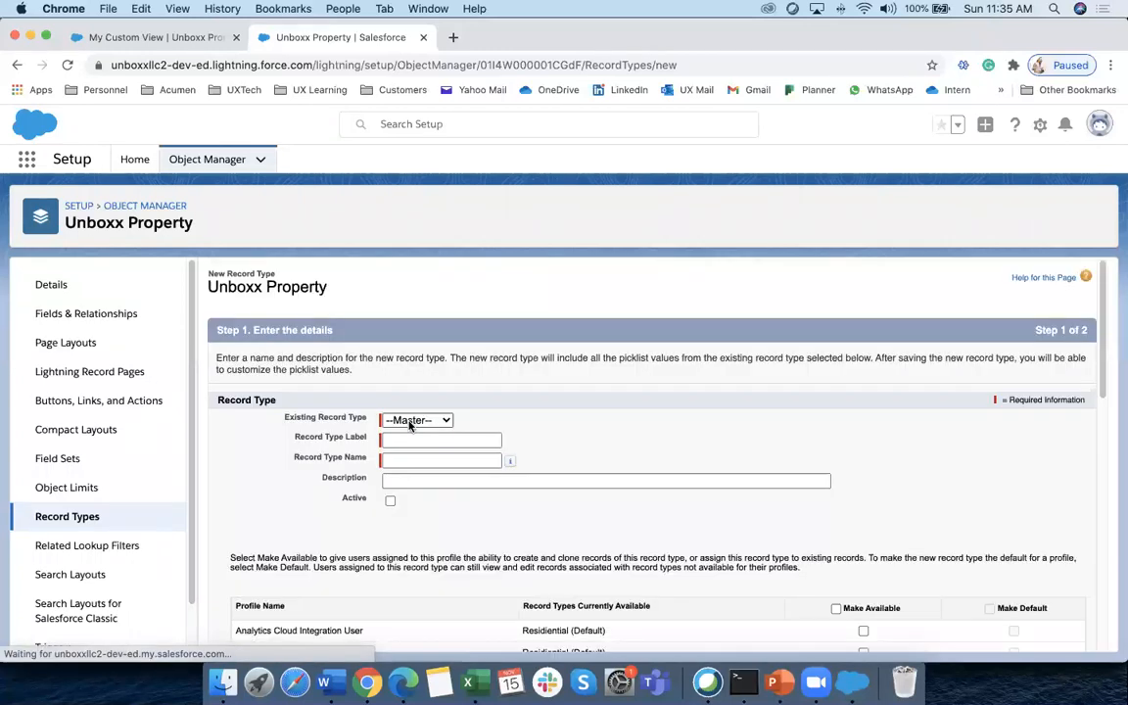
# Label the new record type 'Commercial', mark it Active, and make it available to all profiles
pyautogui.click(406, 441)
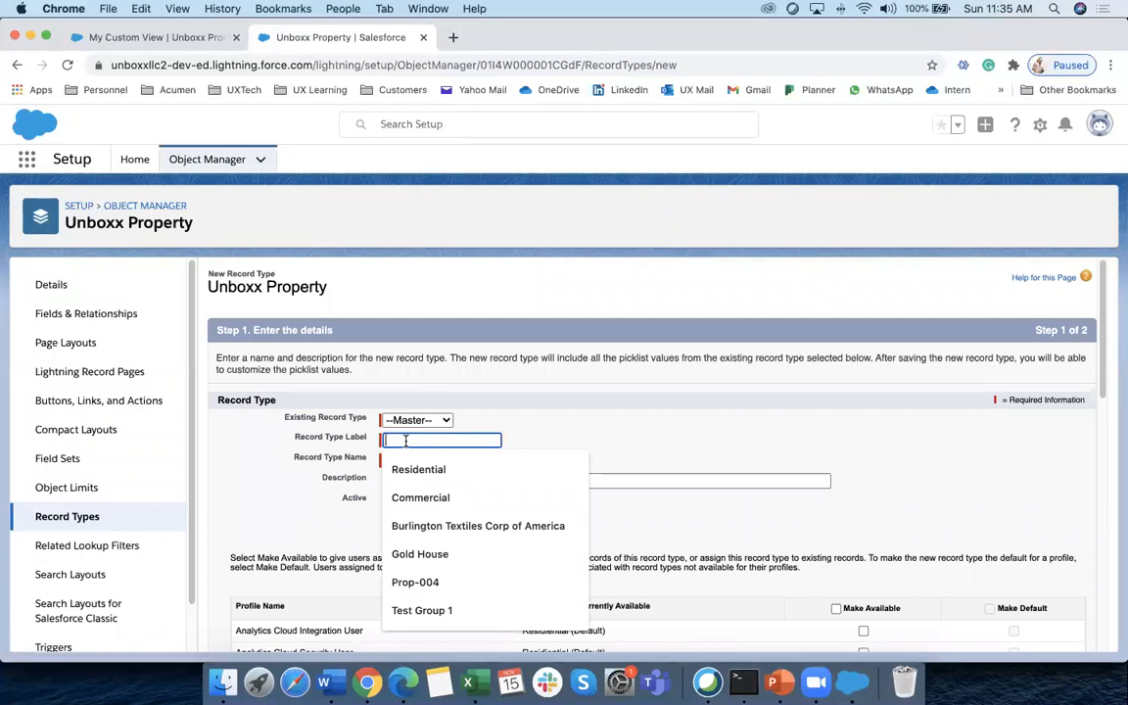
pyautogui.click(420, 497)
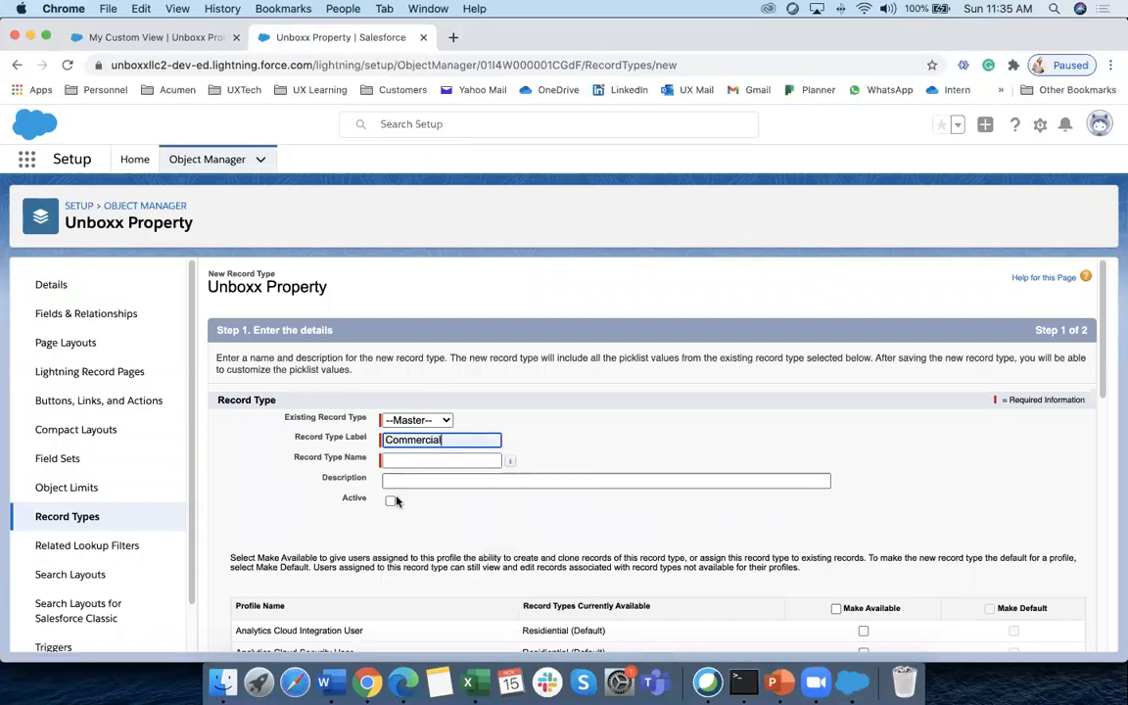
pyautogui.click(391, 500)
pyautogui.scroll(-5, 499, 506)
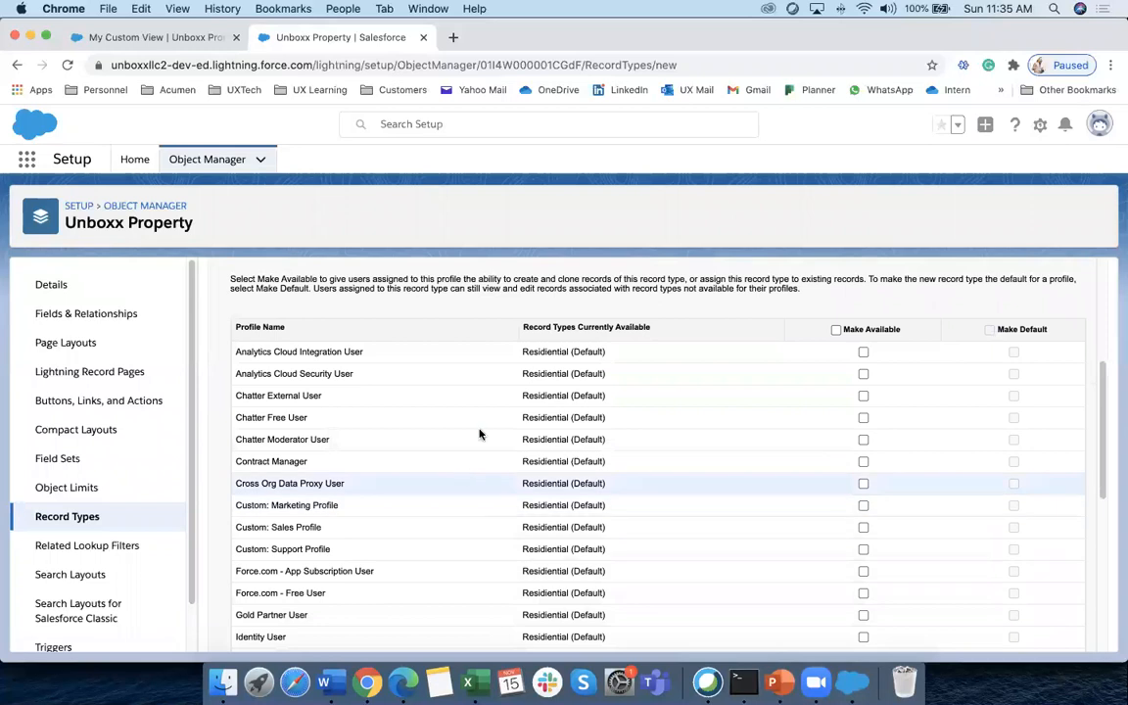
pyautogui.scroll(-3, 861, 382)
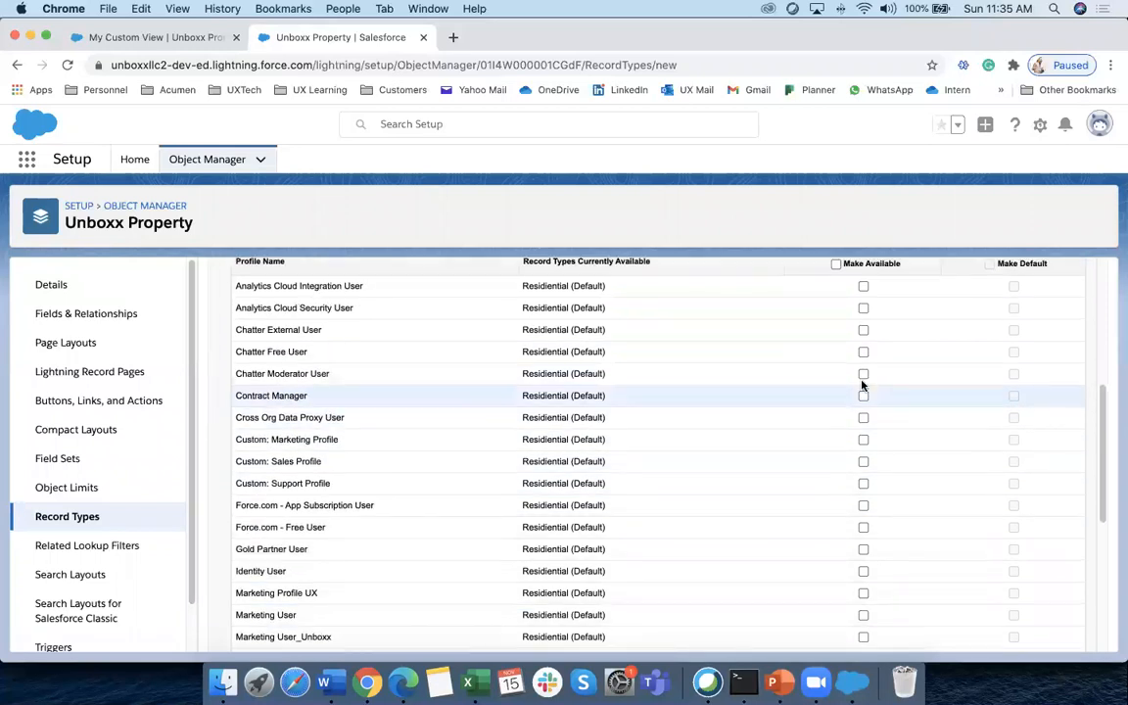
pyautogui.scroll(3, 863, 372)
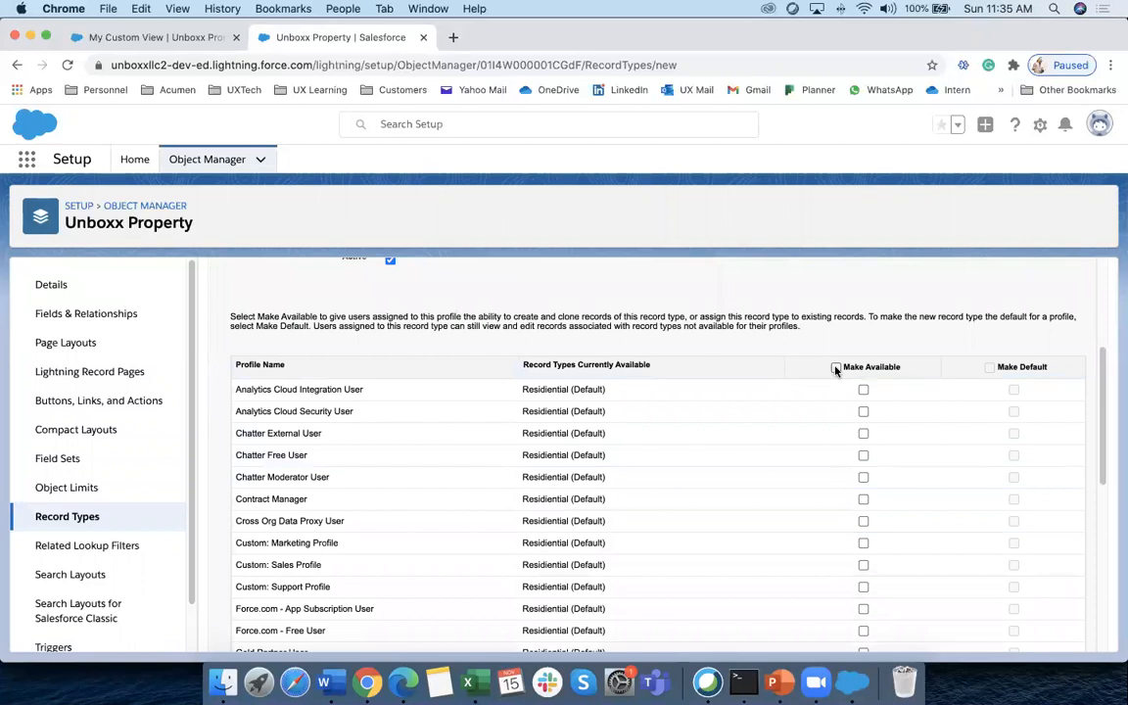
pyautogui.click(836, 369)
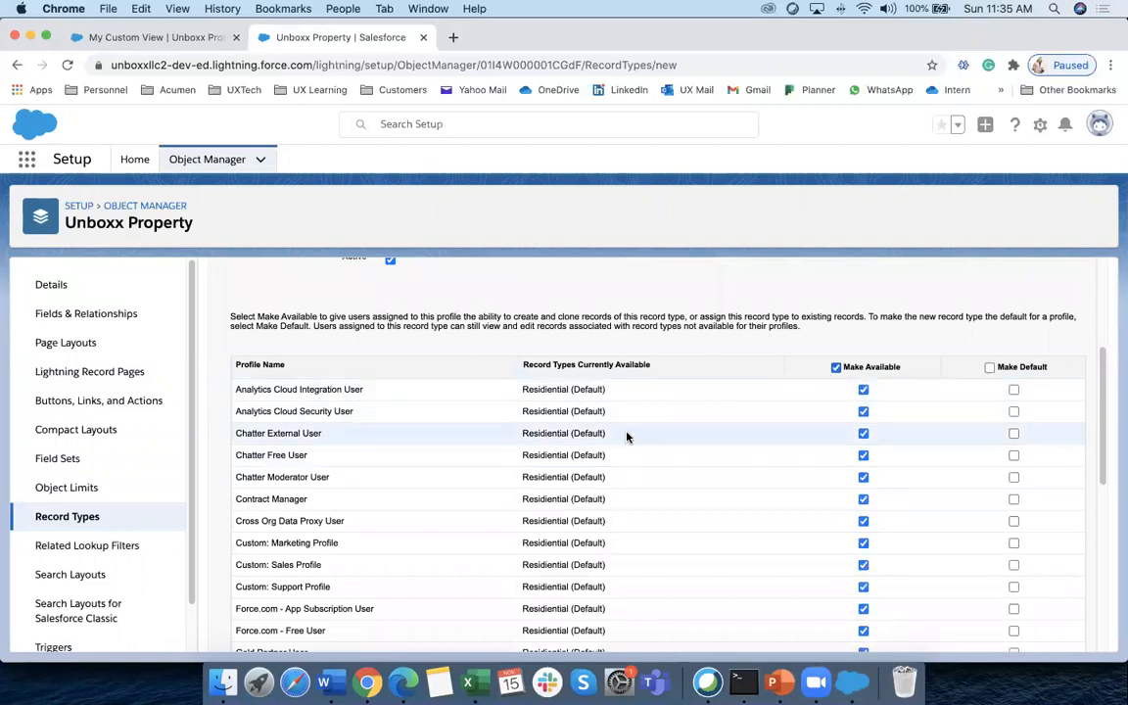
pyautogui.scroll(-10, 553, 431)
# Apply per-profile layouts with every profile, including Marketing User, on Commercial, save, and return to Record Types
pyautogui.click(1040, 633)
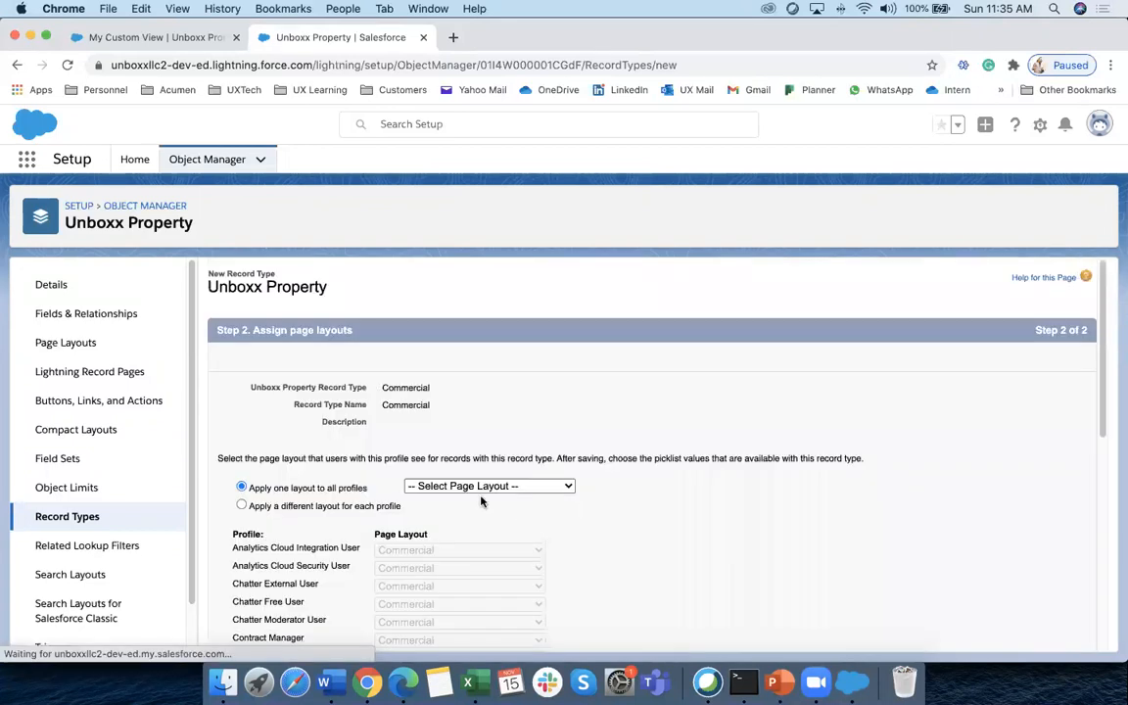
pyautogui.click(477, 488)
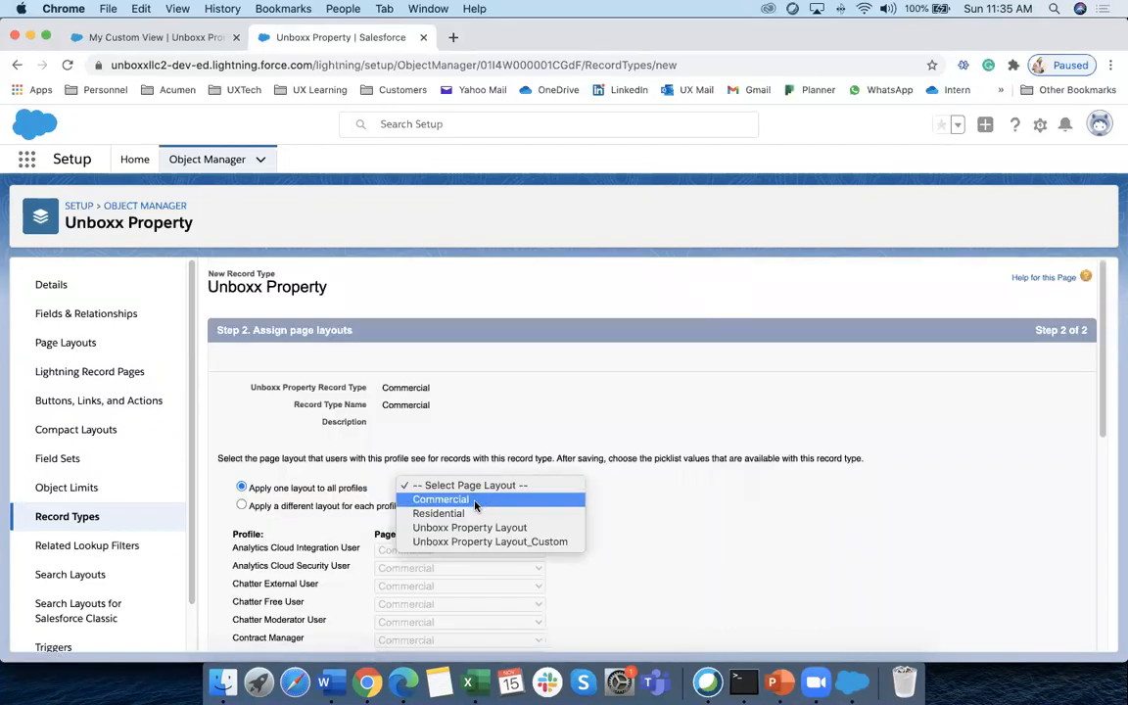
pyautogui.click(691, 519)
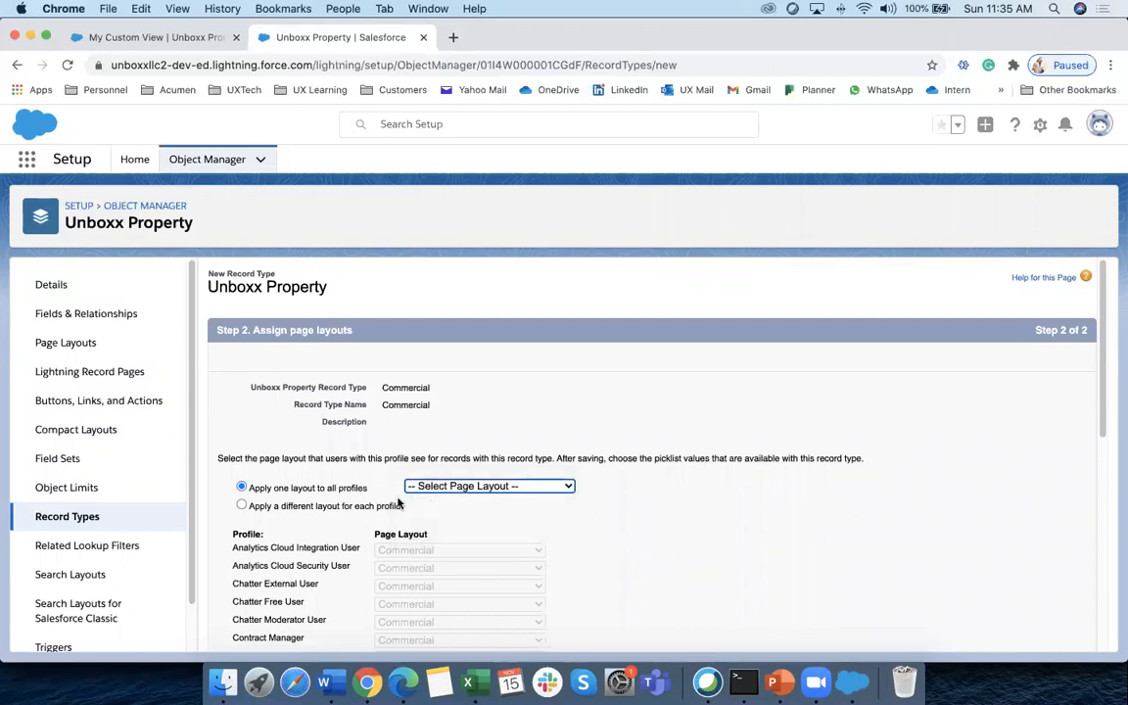
pyautogui.click(399, 503)
pyautogui.scroll(-10, 539, 500)
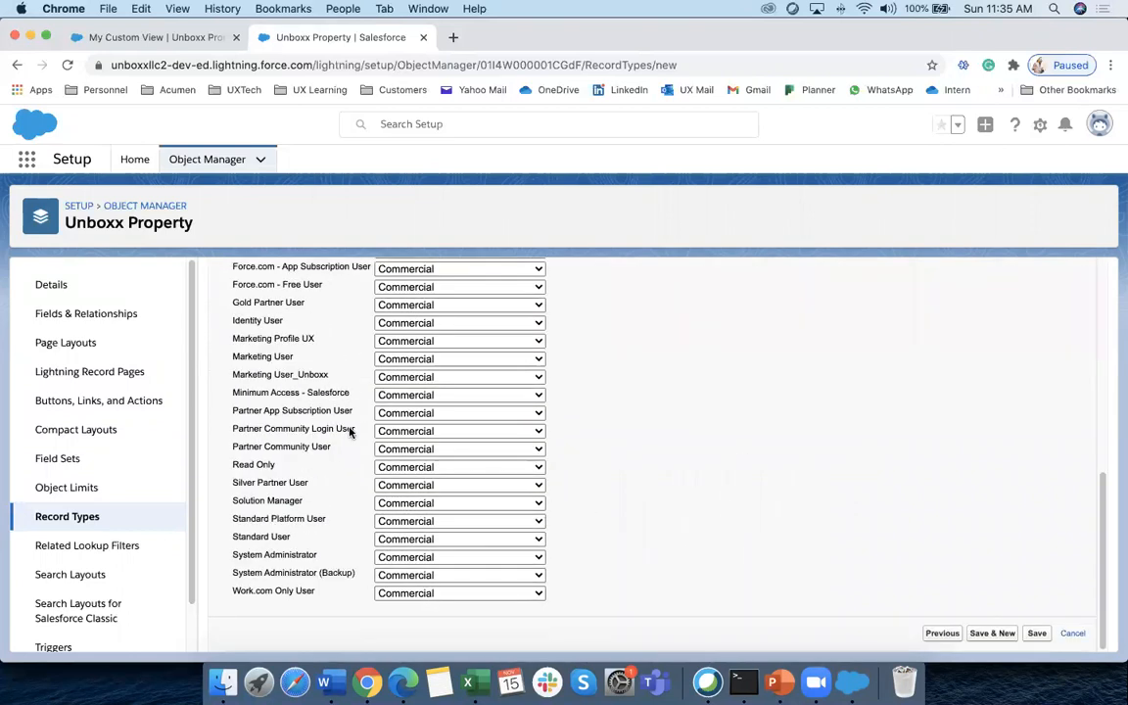
pyautogui.click(397, 360)
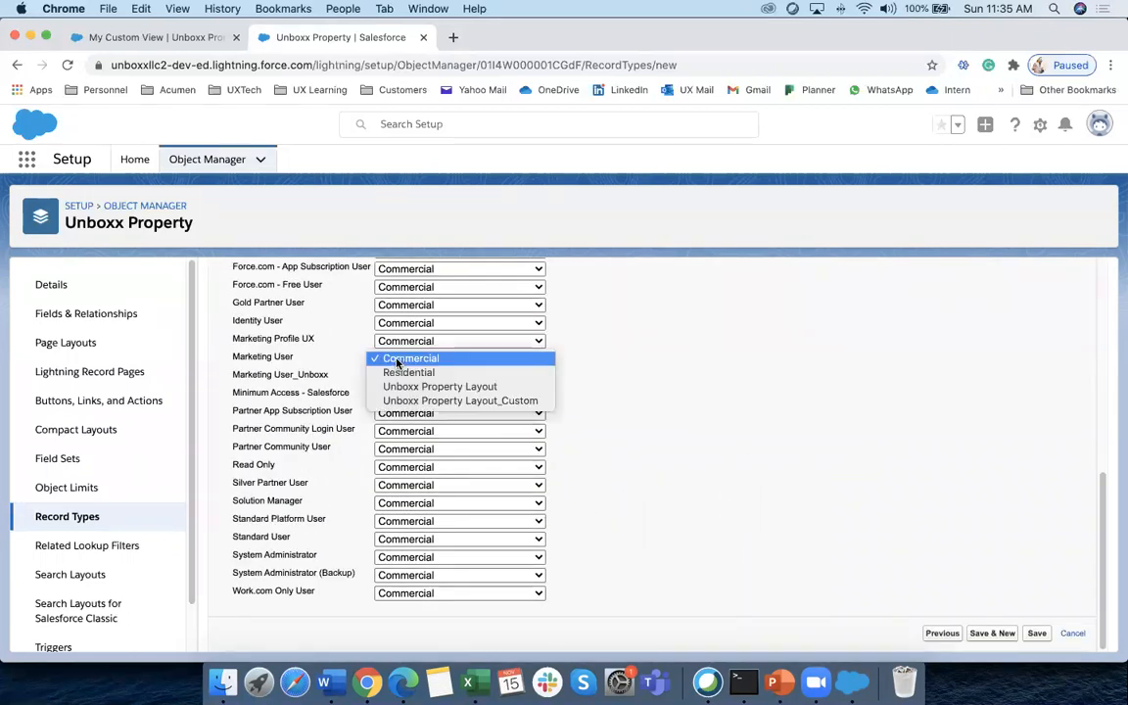
pyautogui.click(397, 362)
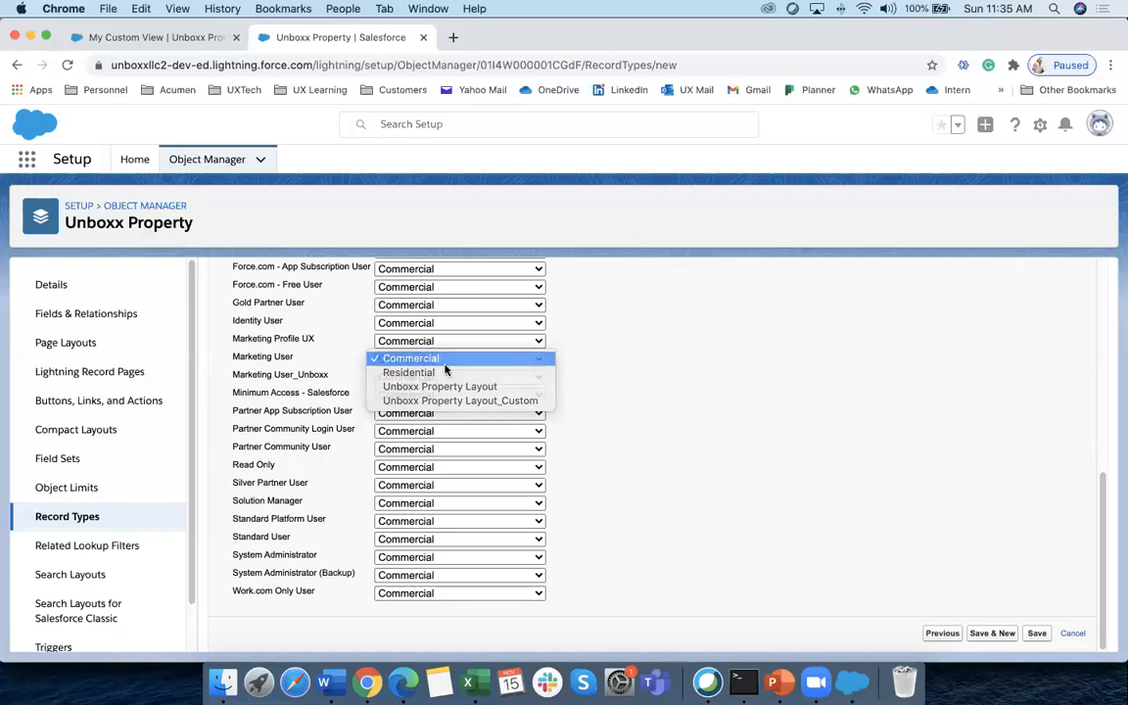
pyautogui.click(1040, 633)
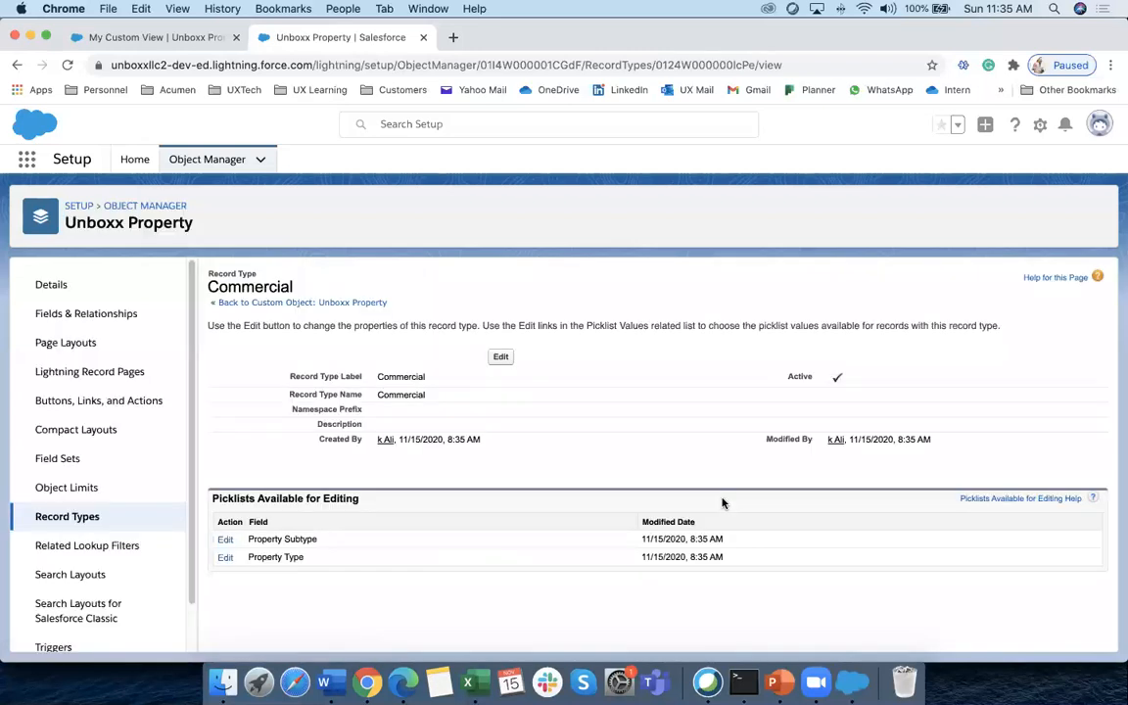
pyautogui.click(82, 524)
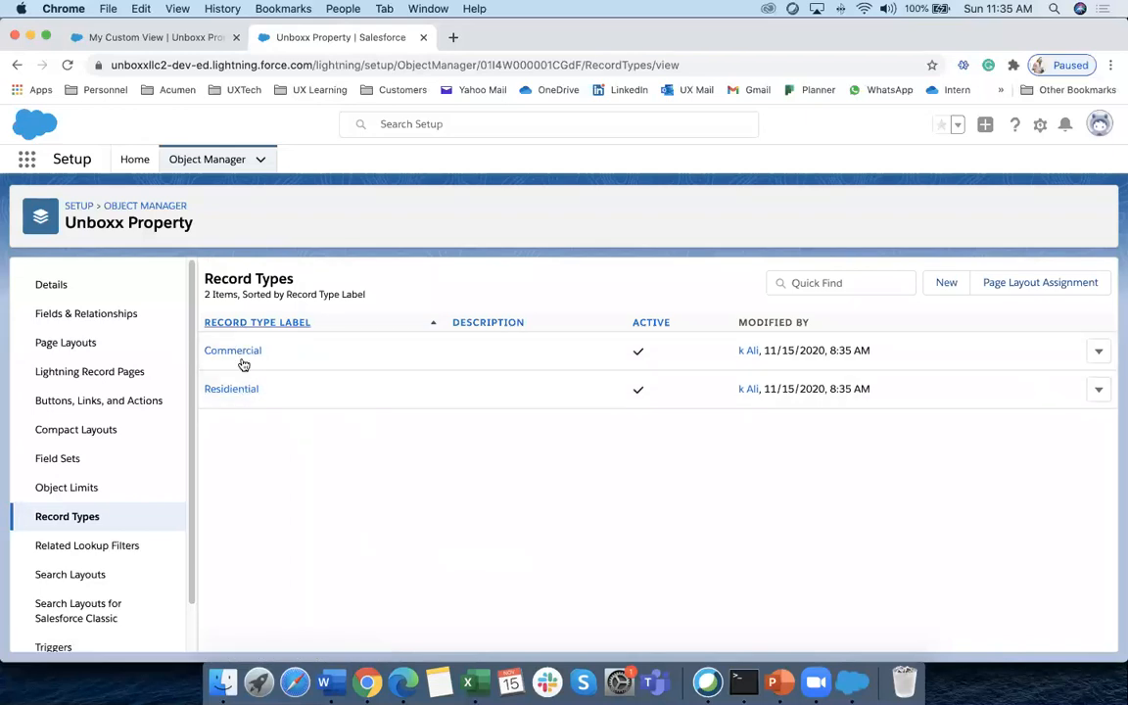
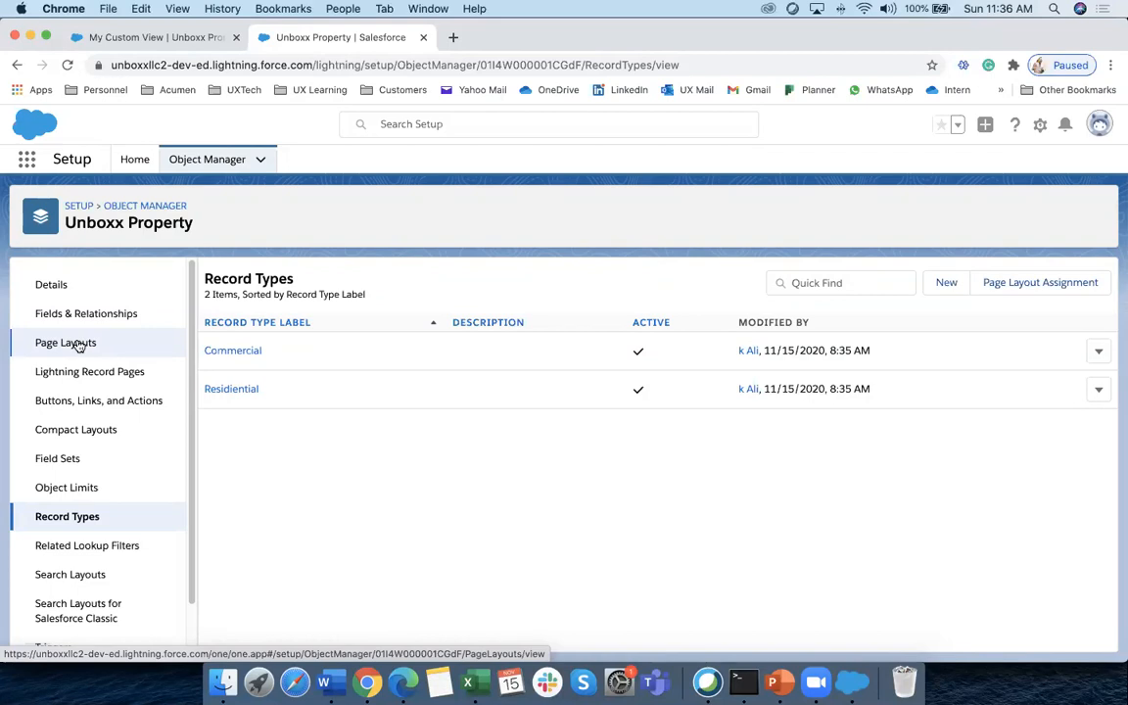
# Limit the Residential record type's Property Type to Residential by removing Commercial
pyautogui.click(233, 390)
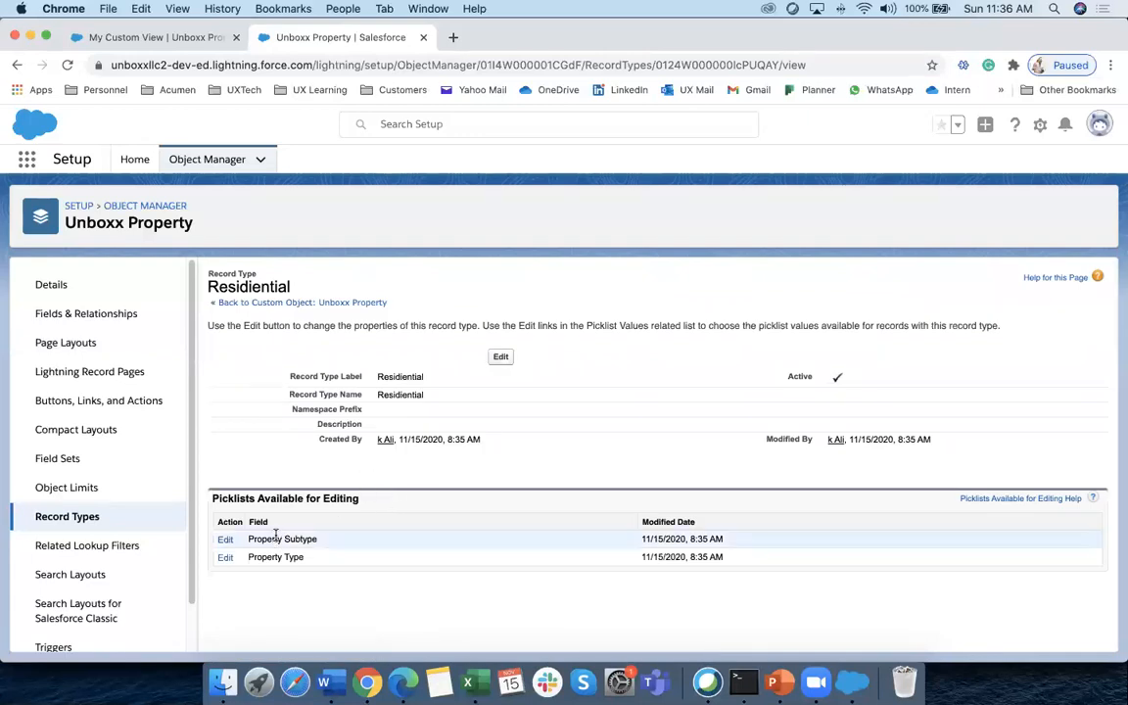
pyautogui.moveTo(221, 497); pyautogui.dragTo(351, 502)
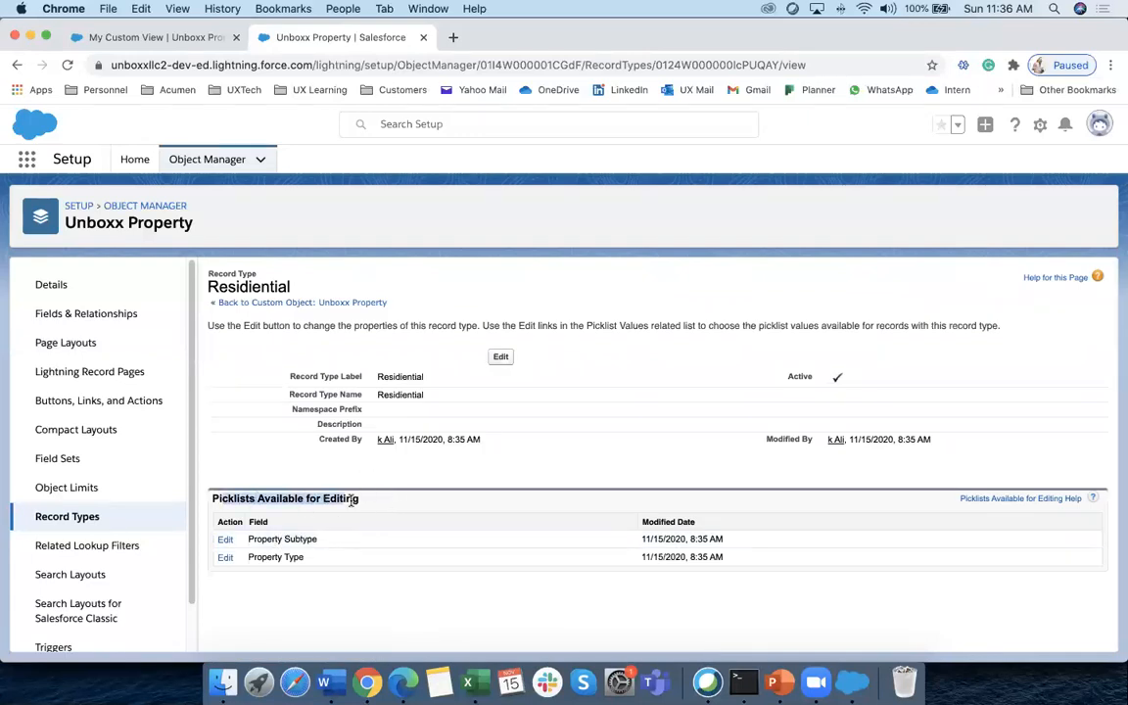
pyautogui.click(362, 501)
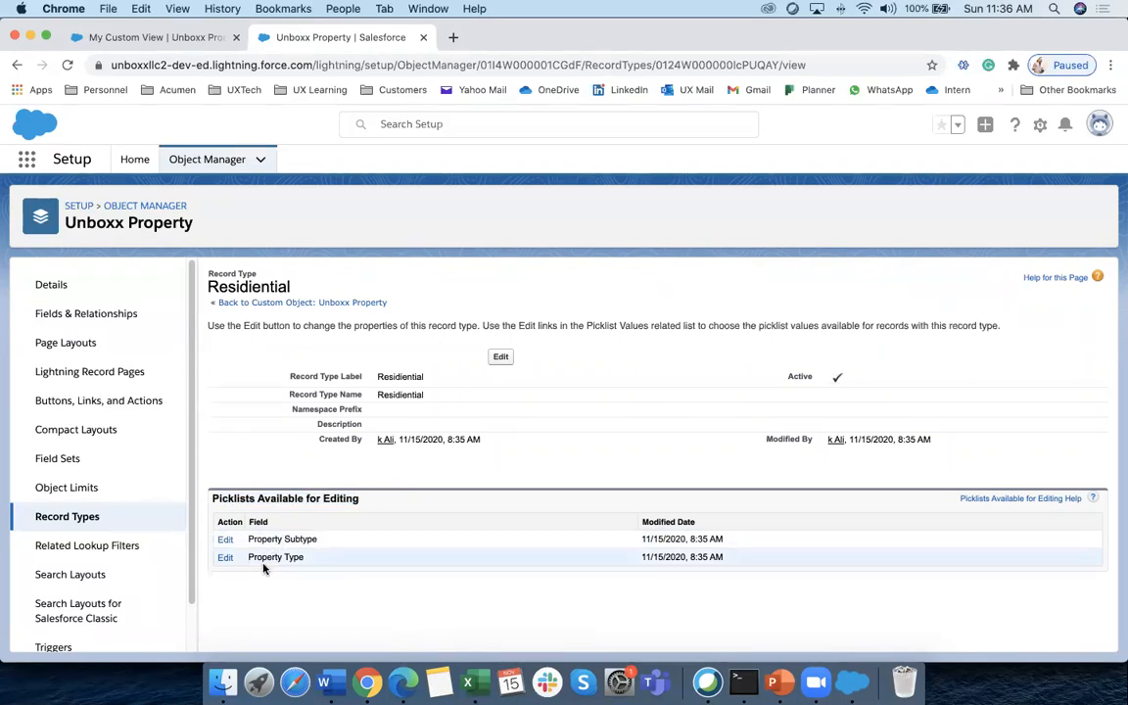
pyautogui.click(225, 558)
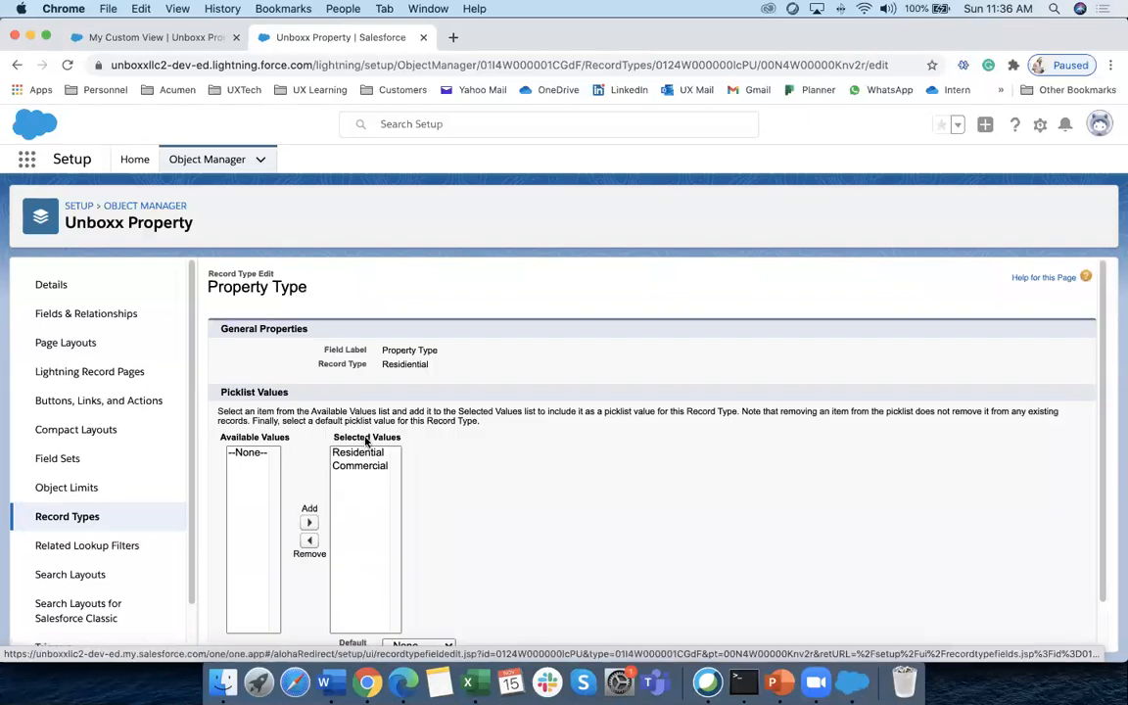
pyautogui.tripleClick(337, 436)
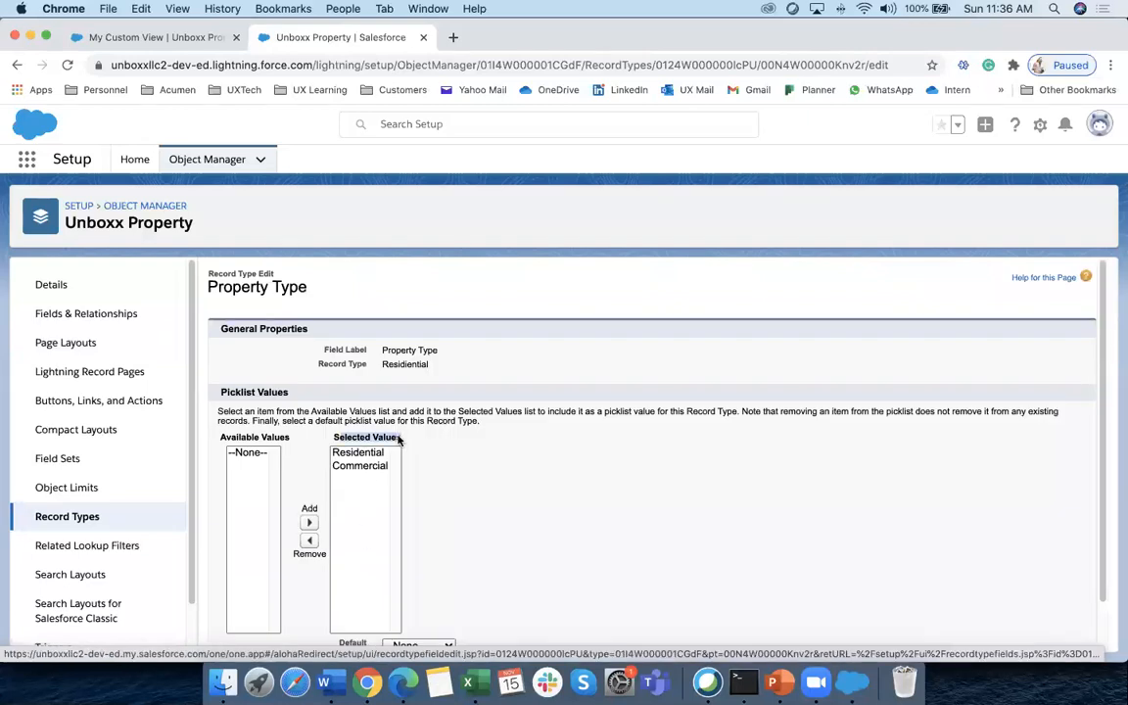
pyautogui.click(360, 466)
pyautogui.click(313, 541)
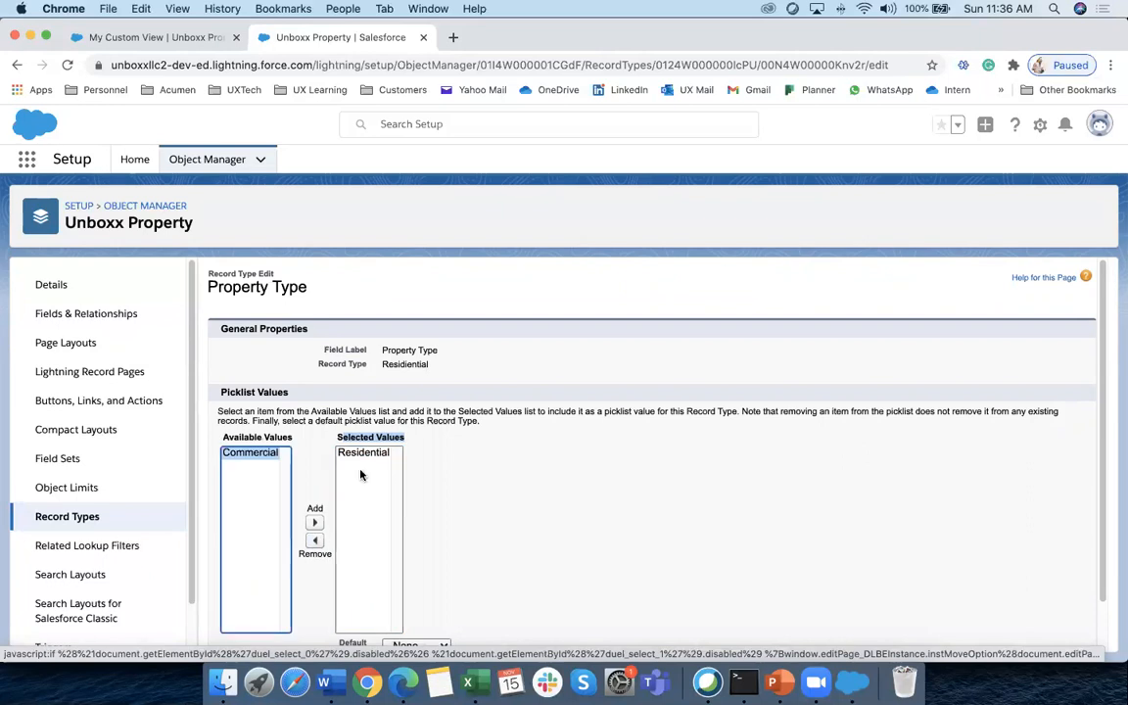
pyautogui.scroll(-1, 525, 505)
pyautogui.click(489, 632)
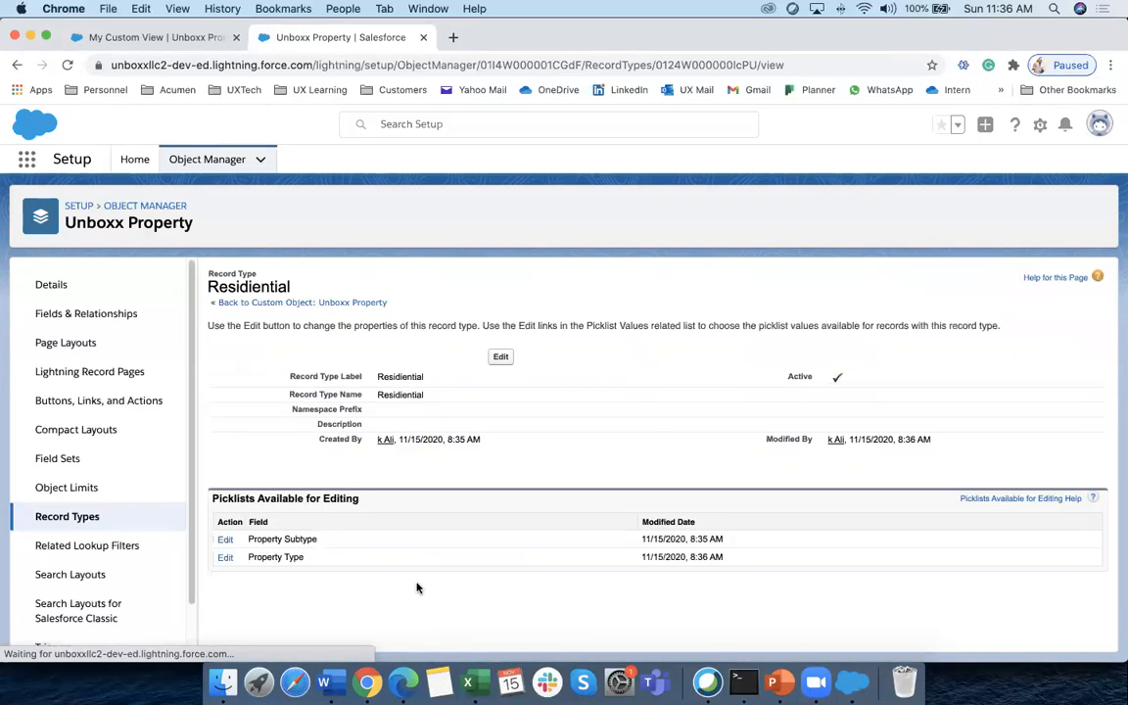
# Remove Shop, Office and Warehouse from Residential's Property Subtype values, then return to Record Types
pyautogui.click(227, 540)
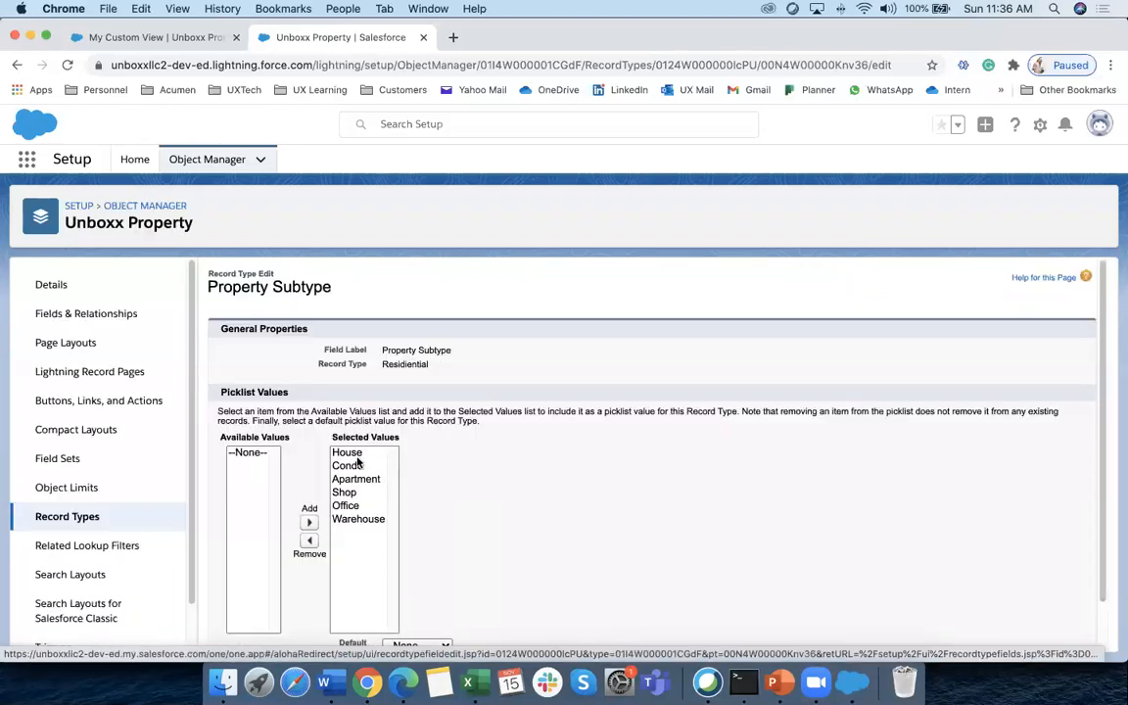
pyautogui.click(350, 492)
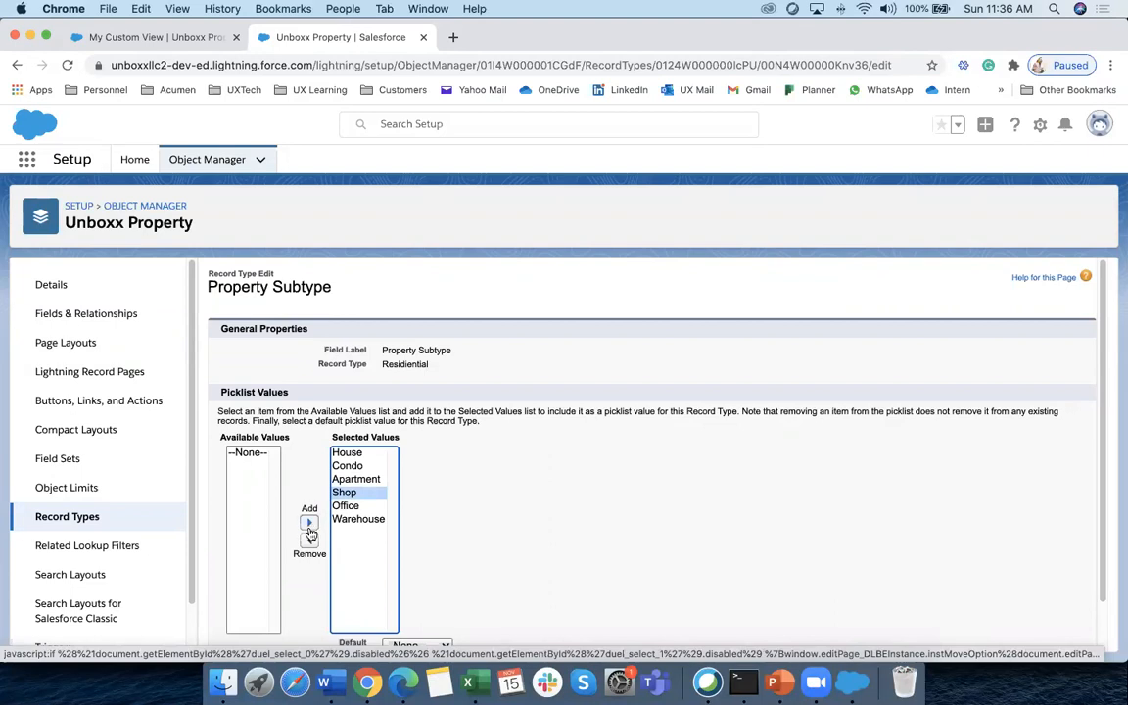
pyautogui.click(309, 540)
pyautogui.click(345, 493)
pyautogui.click(310, 540)
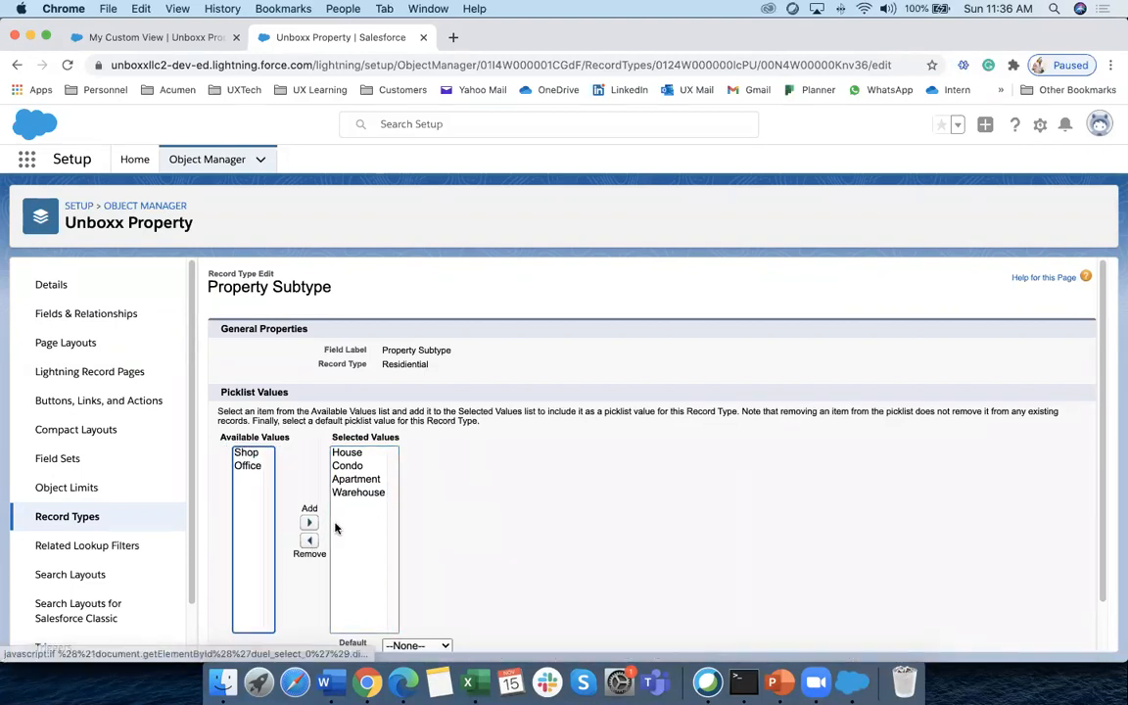
pyautogui.click(354, 493)
pyautogui.click(309, 540)
pyautogui.scroll(-2, 548, 568)
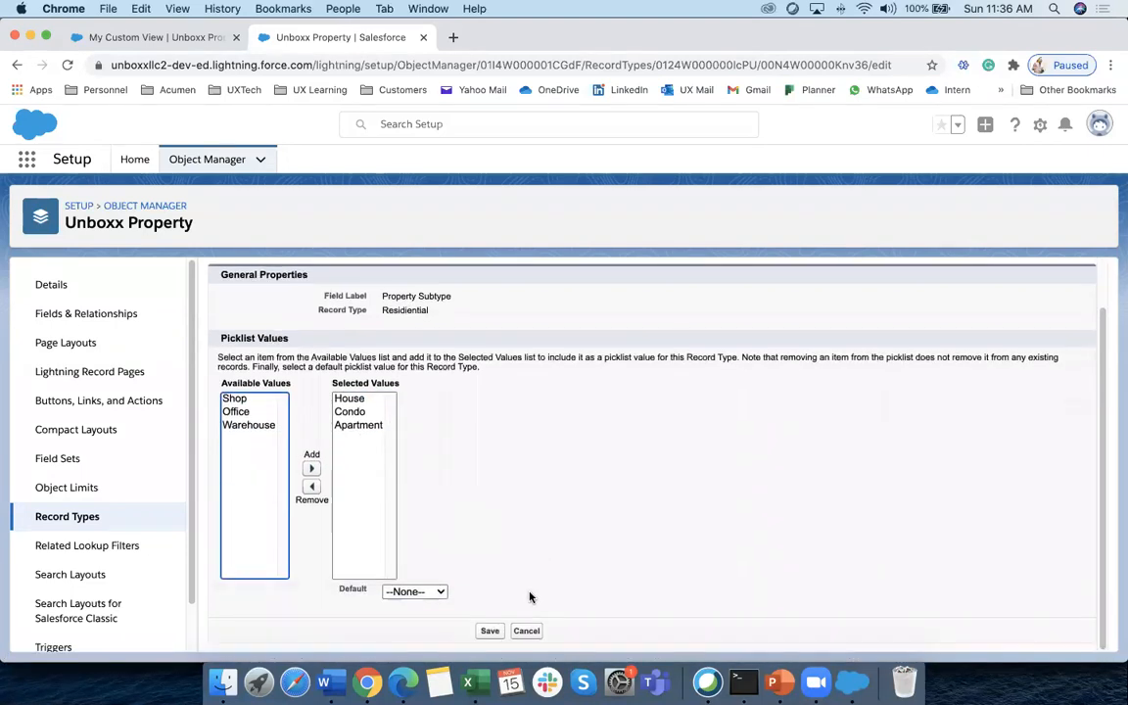
pyautogui.click(489, 632)
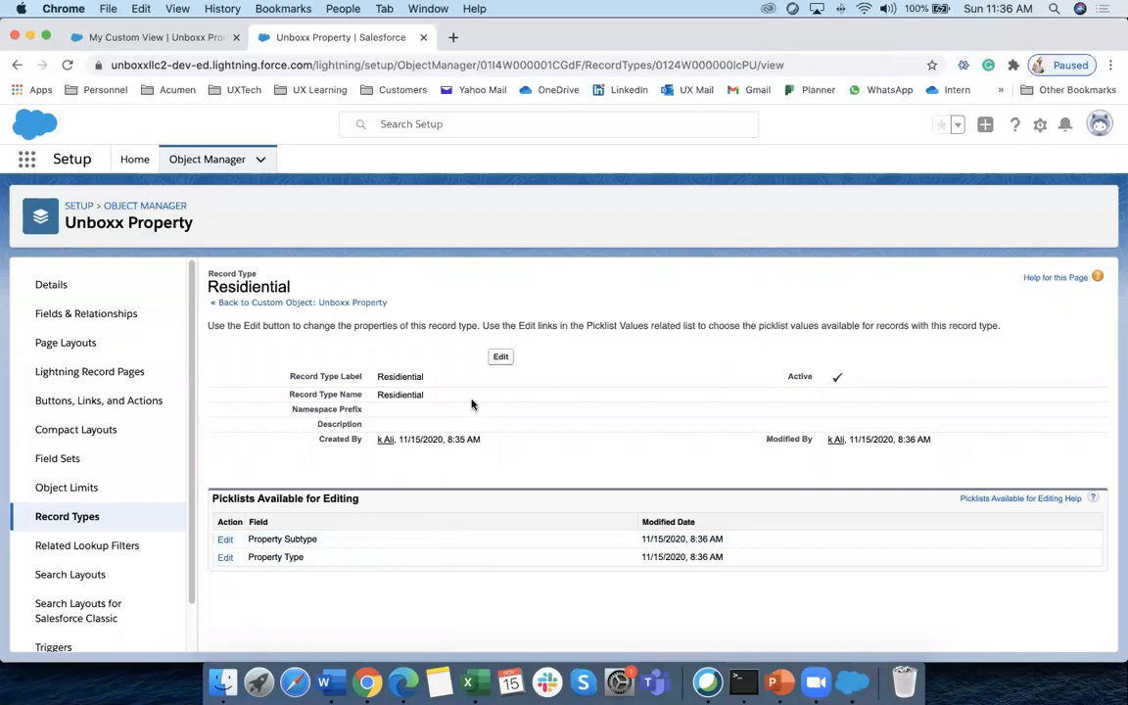
pyautogui.click(67, 516)
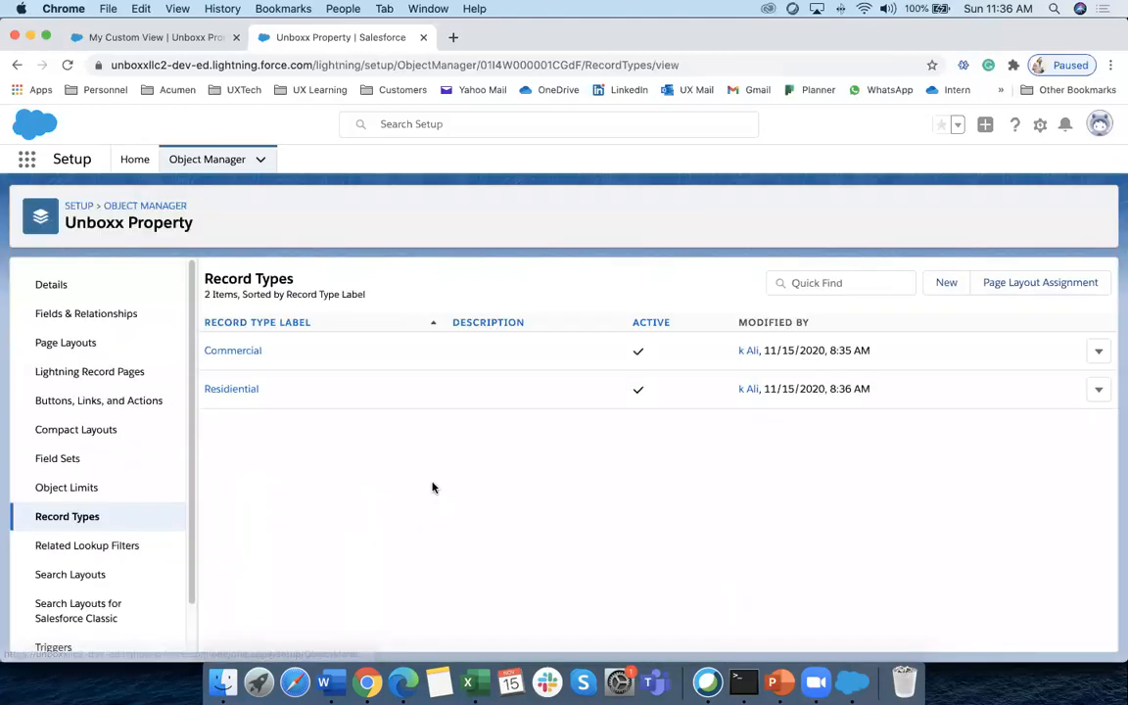
# Limit the Commercial record type's Property Type to Commercial by removing Residential
pyautogui.click(250, 354)
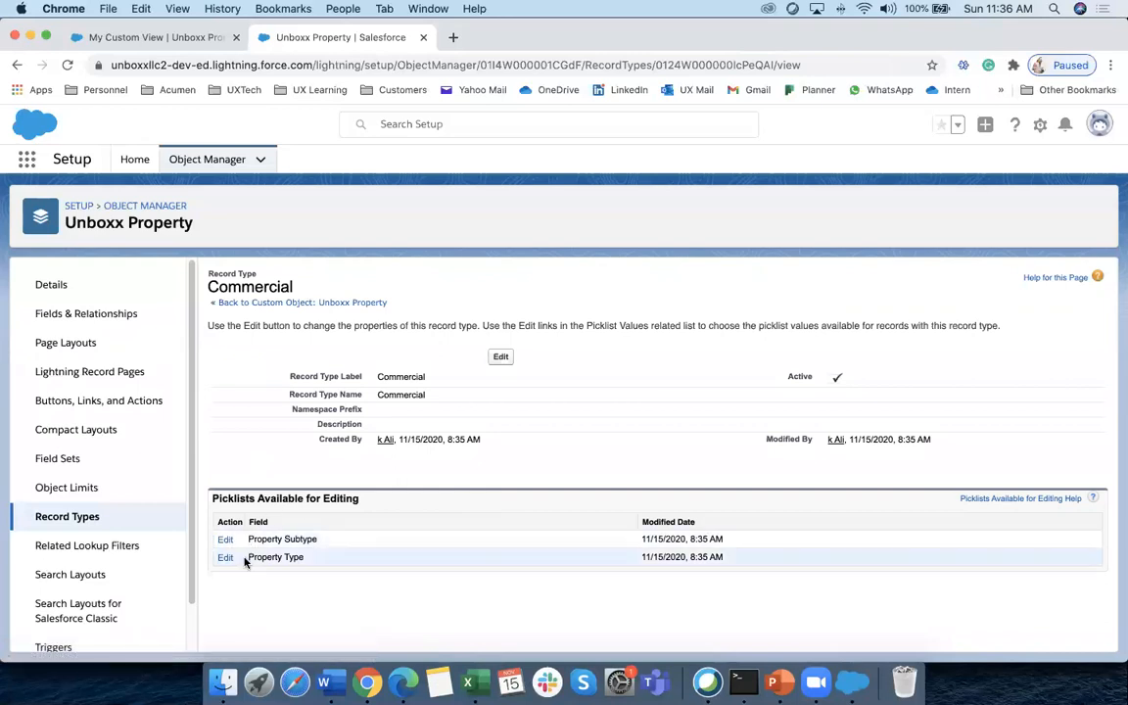
pyautogui.click(225, 557)
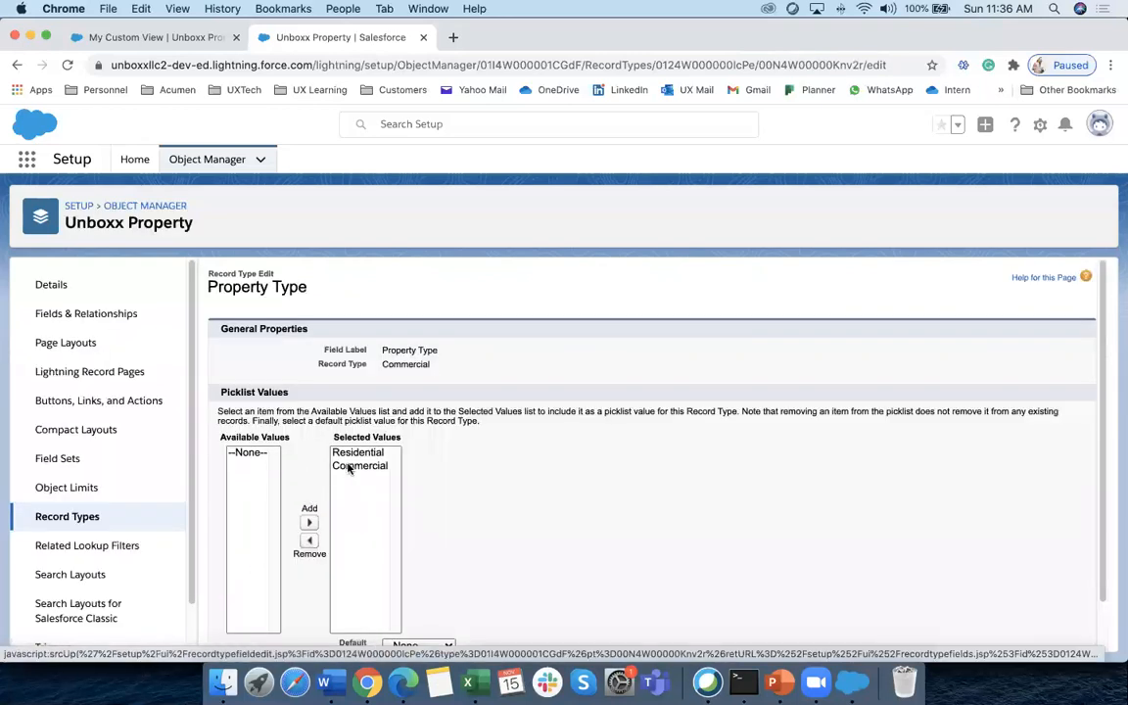
pyautogui.click(353, 453)
pyautogui.click(308, 545)
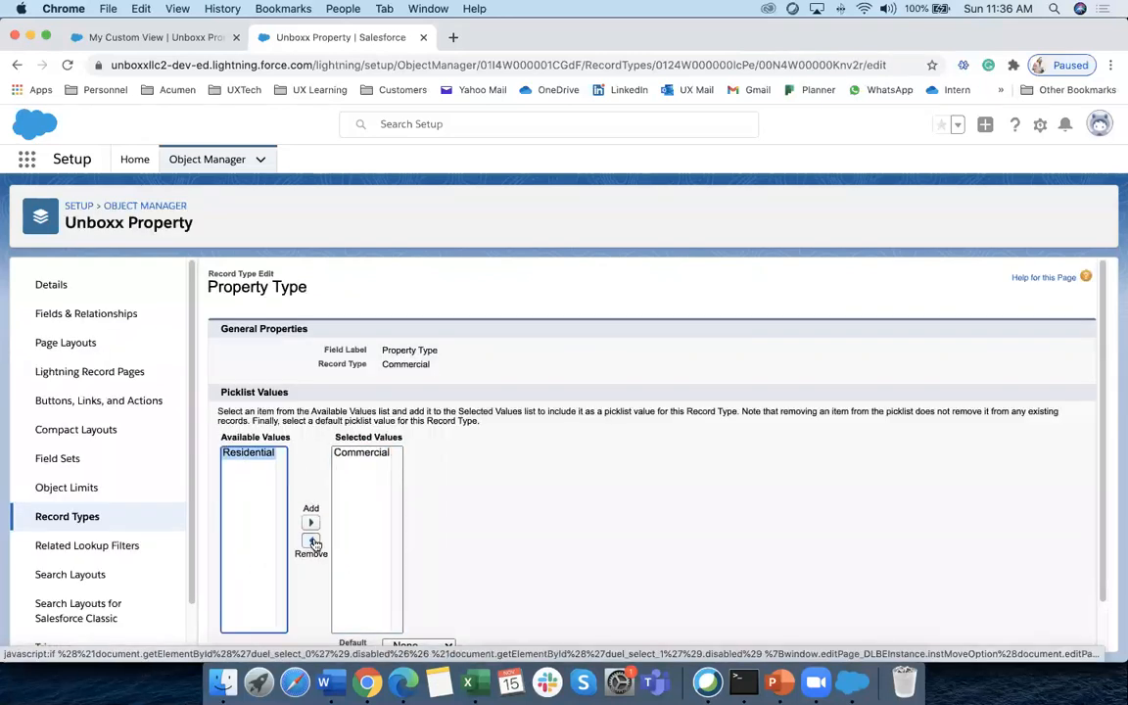
pyautogui.scroll(-1, 504, 573)
pyautogui.click(490, 630)
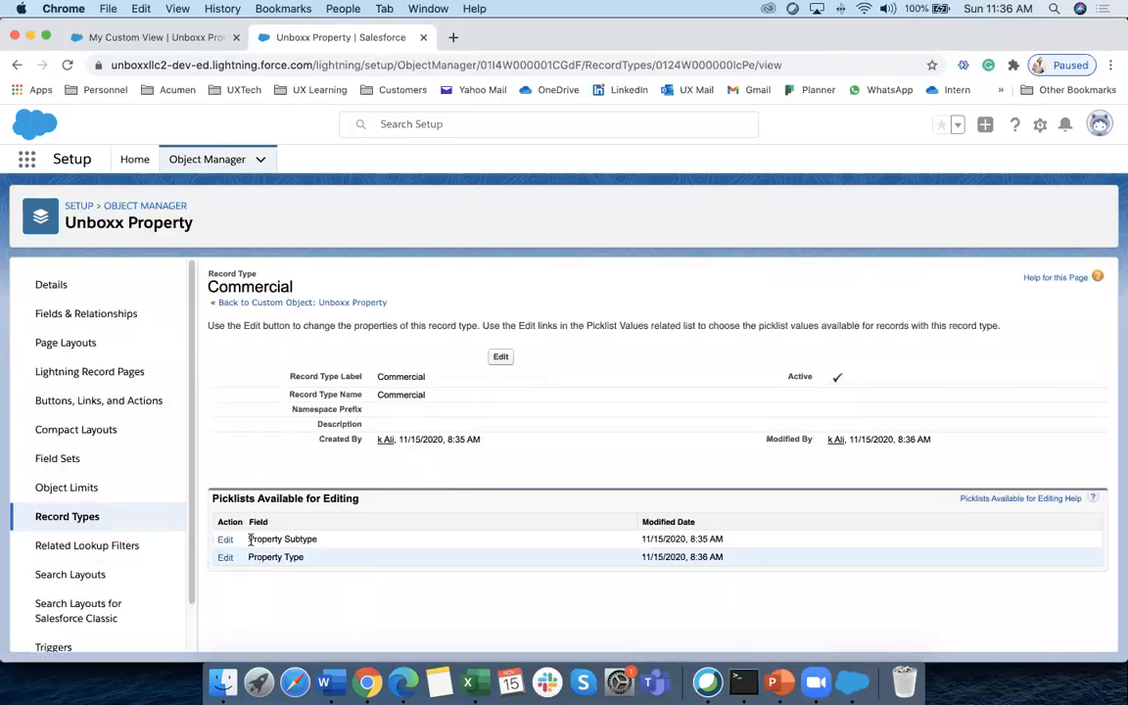
# Remove House, Condo and Apartment from Commercial's Property Subtype values, then bring up the Edge login
pyautogui.click(225, 540)
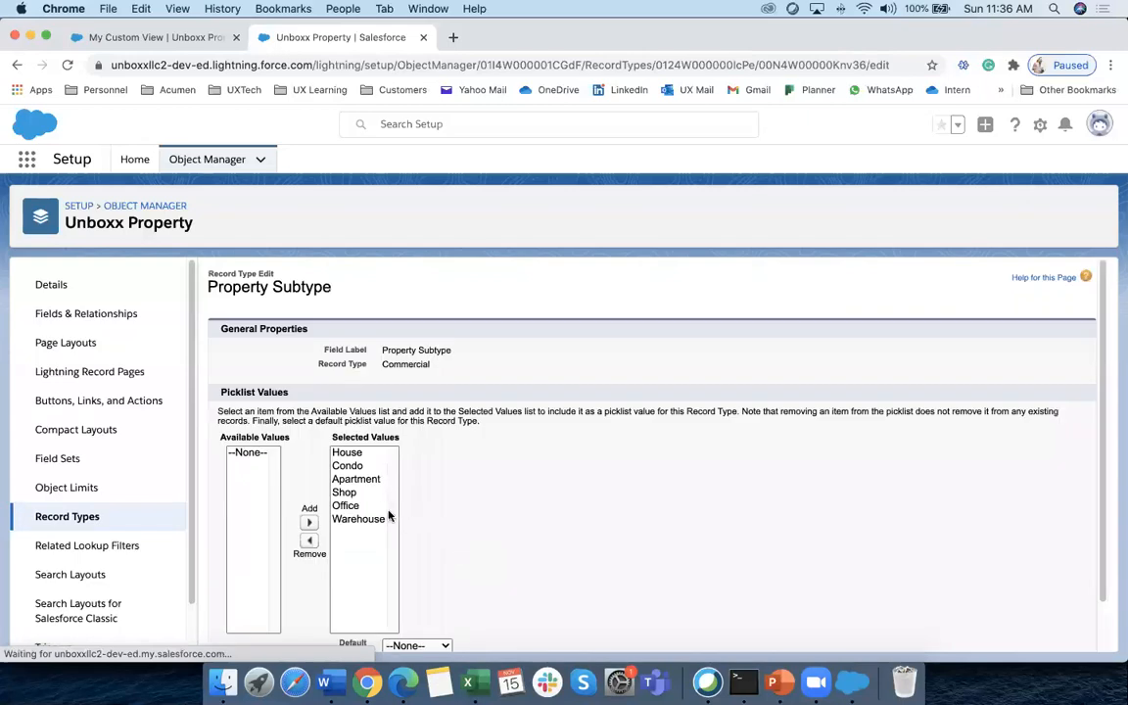
pyautogui.click(350, 456)
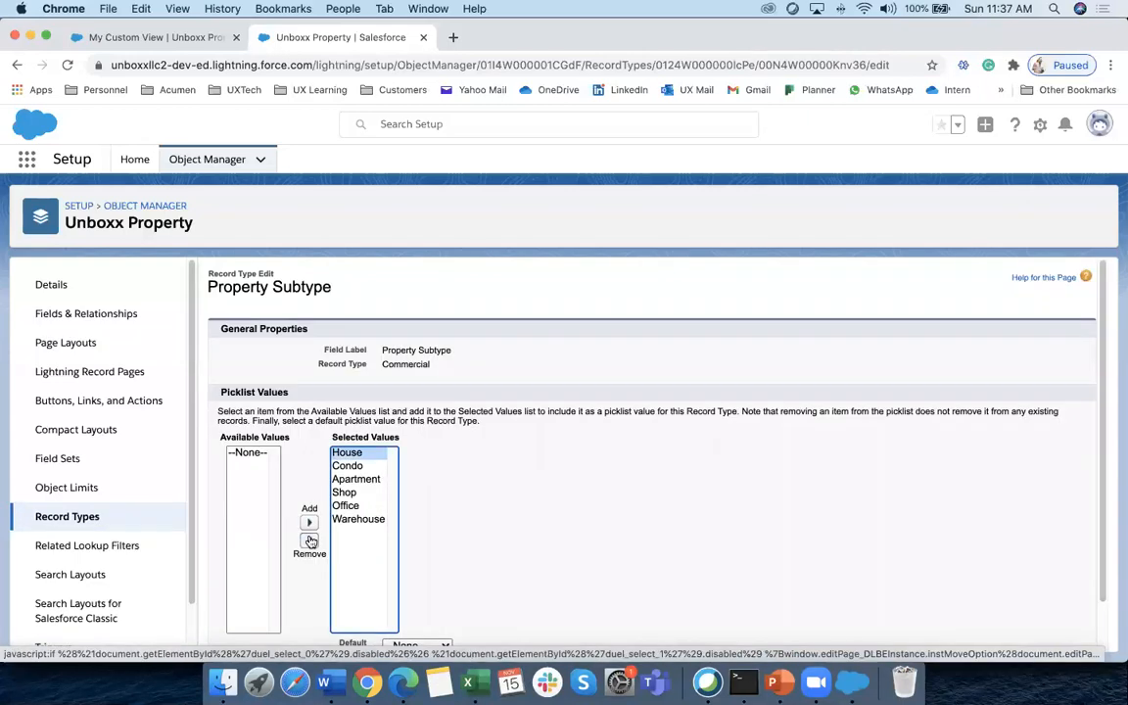
pyautogui.click(309, 540)
pyautogui.click(347, 453)
pyautogui.click(310, 541)
pyautogui.click(347, 454)
pyautogui.click(309, 540)
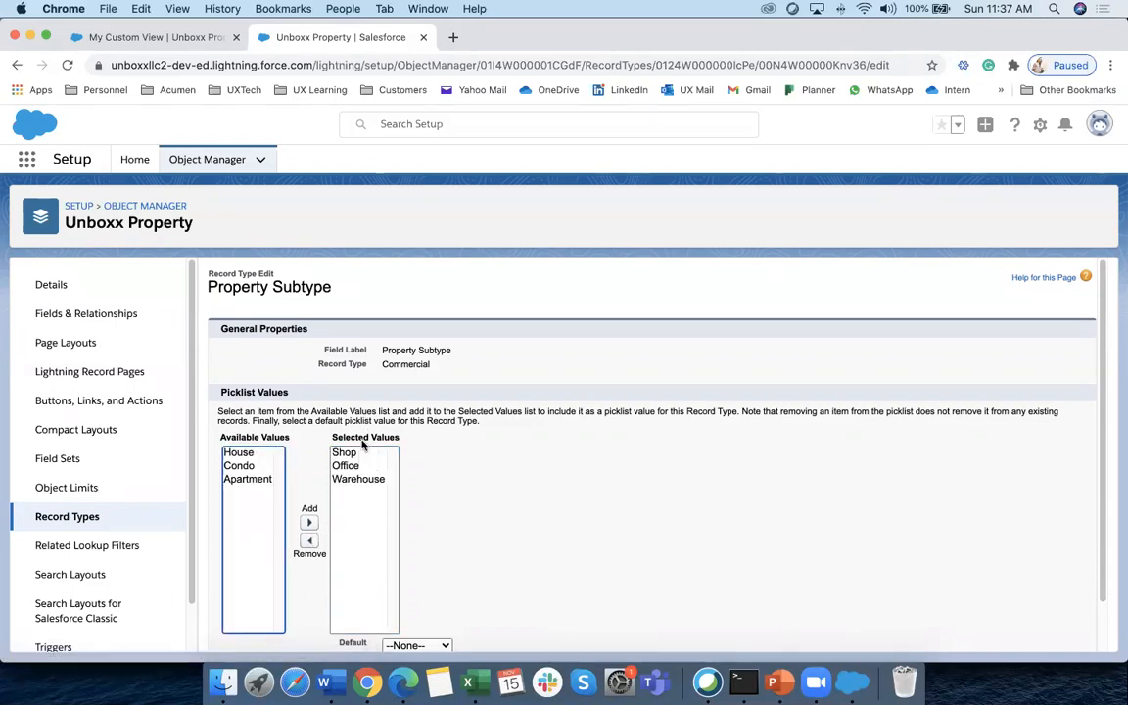
pyautogui.scroll(-1, 501, 566)
pyautogui.click(488, 631)
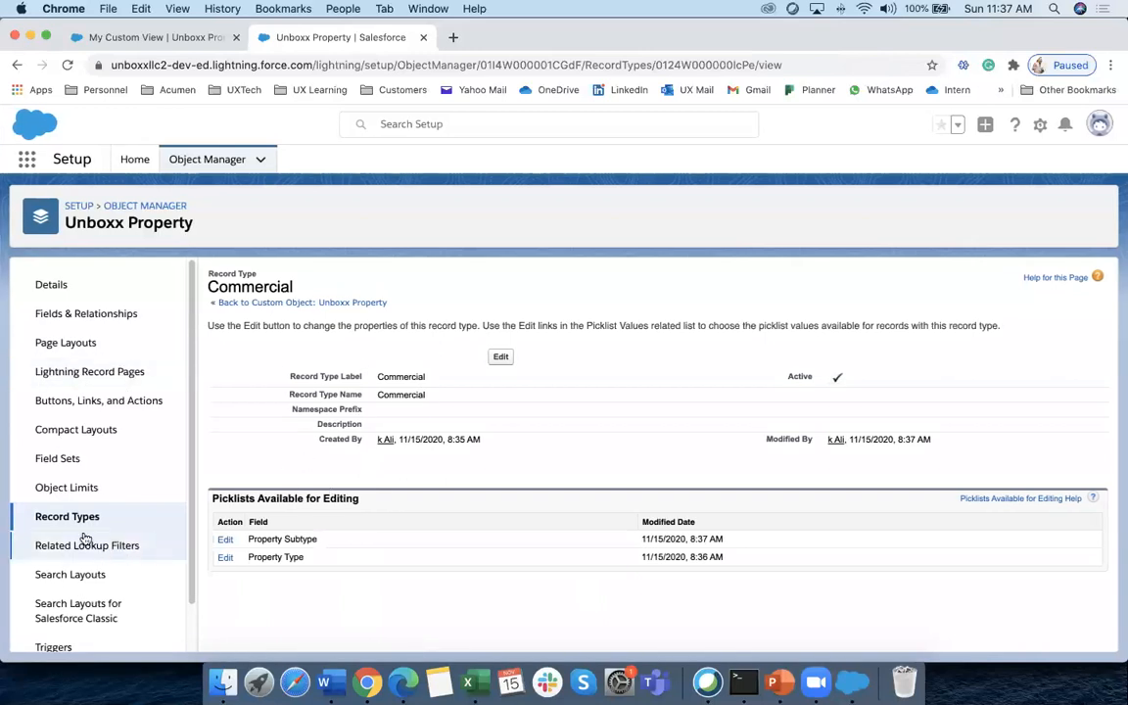
pyautogui.click(109, 515)
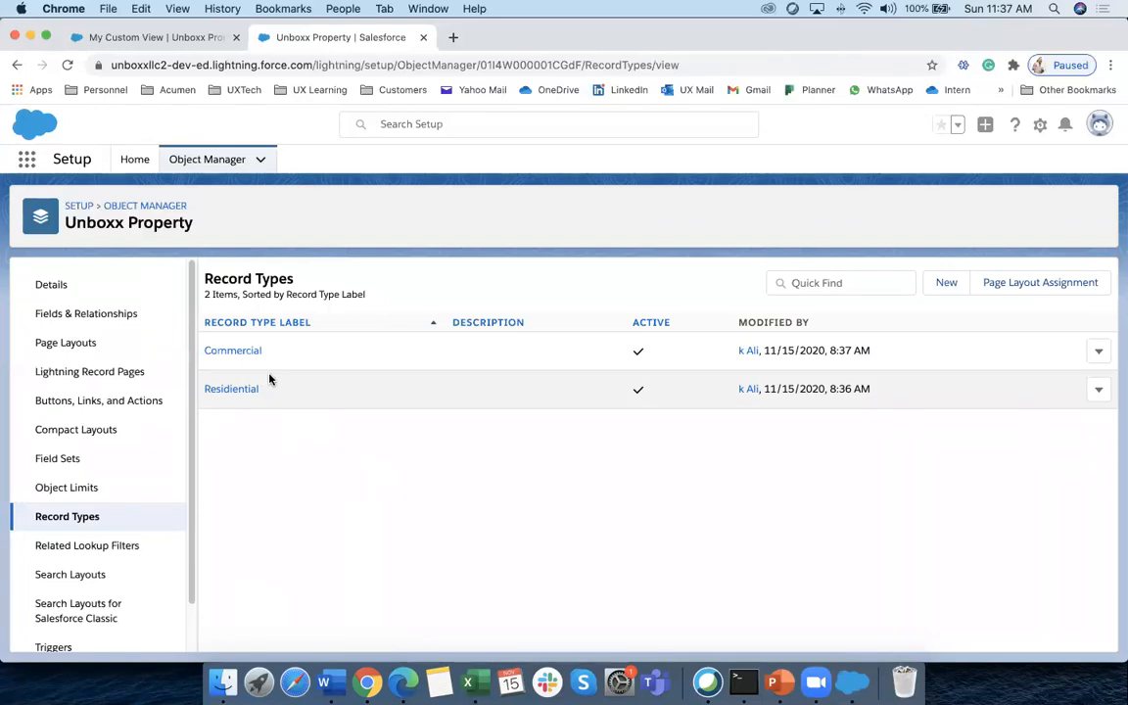
pyautogui.click(402, 683)
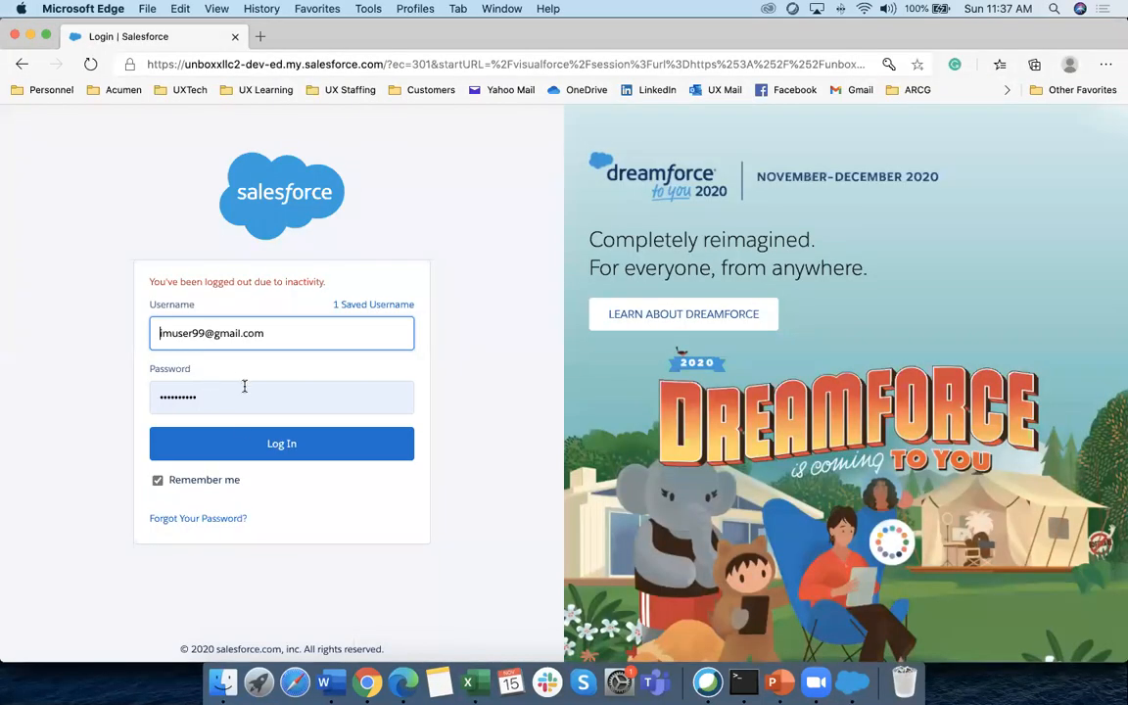
pyautogui.click(338, 443)
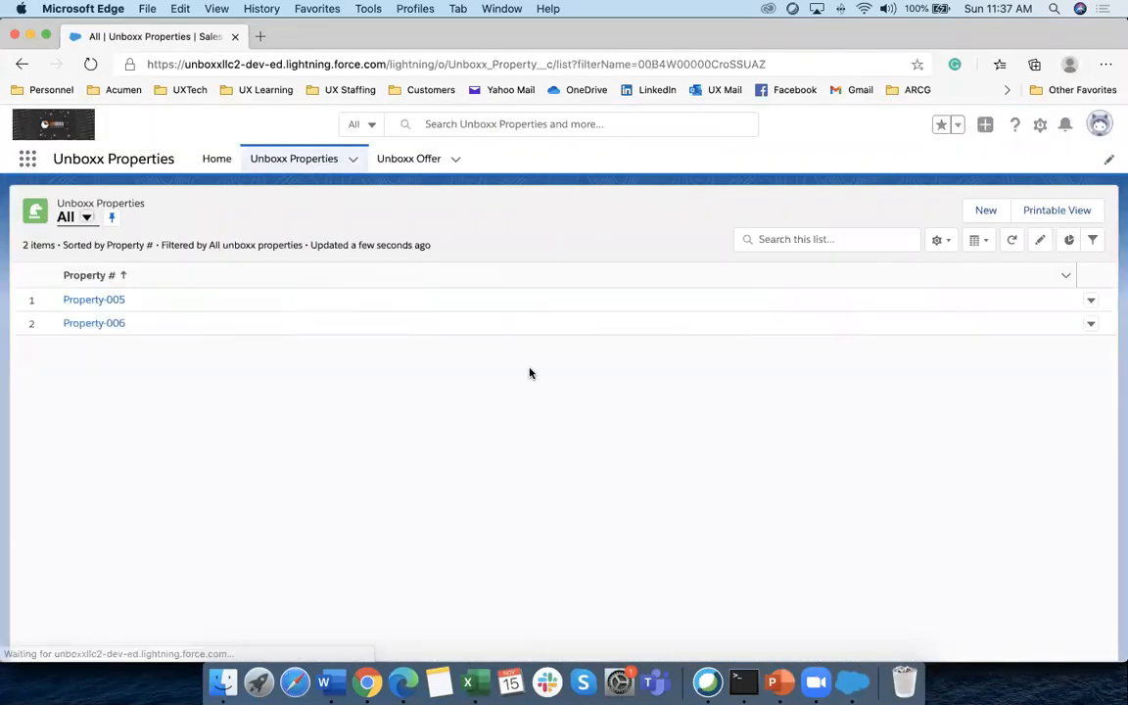
pyautogui.click(984, 210)
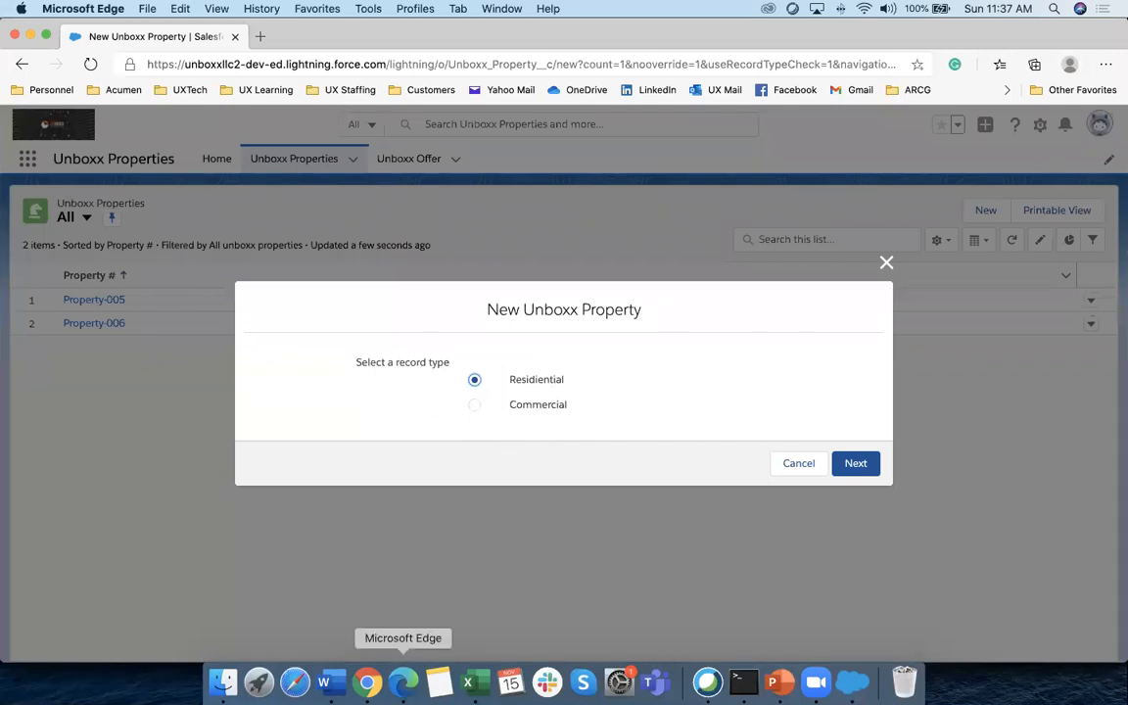
pyautogui.click(367, 683)
pyautogui.click(208, 160)
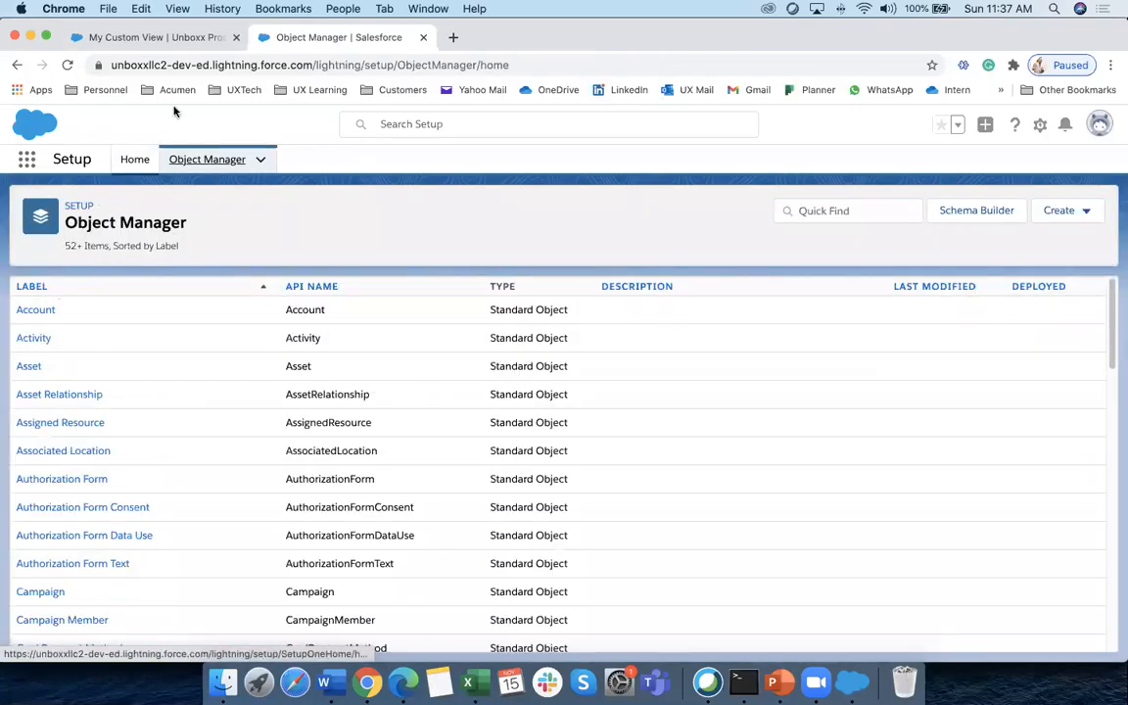
pyautogui.click(167, 39)
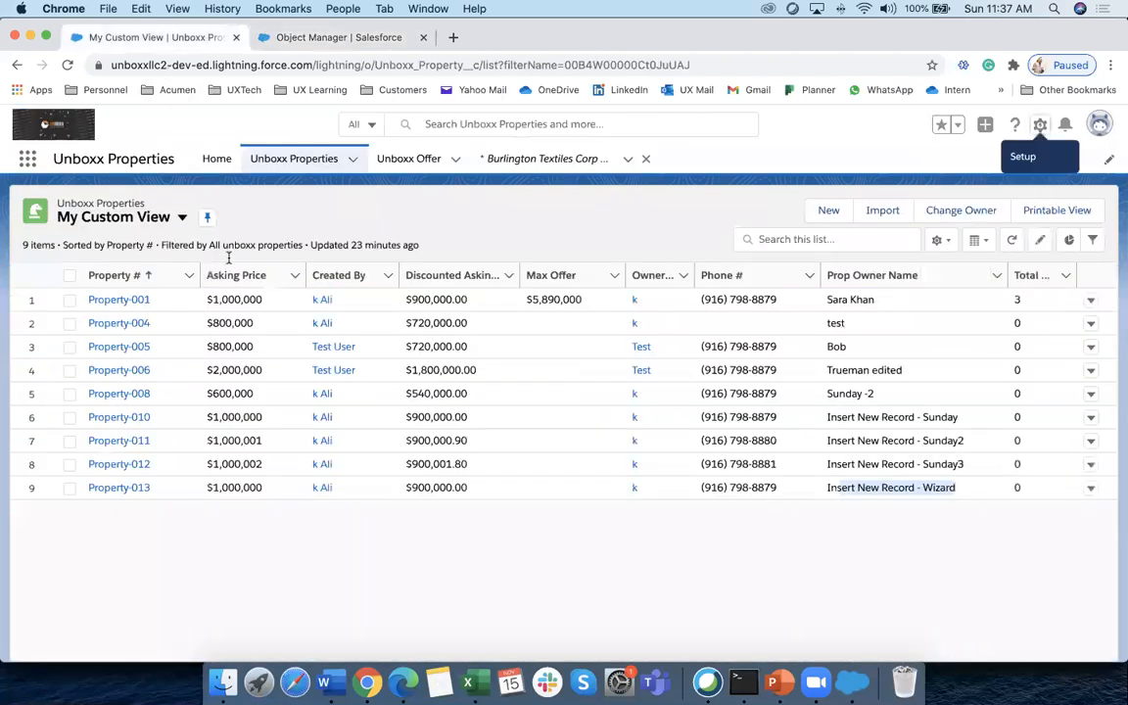
pyautogui.click(290, 159)
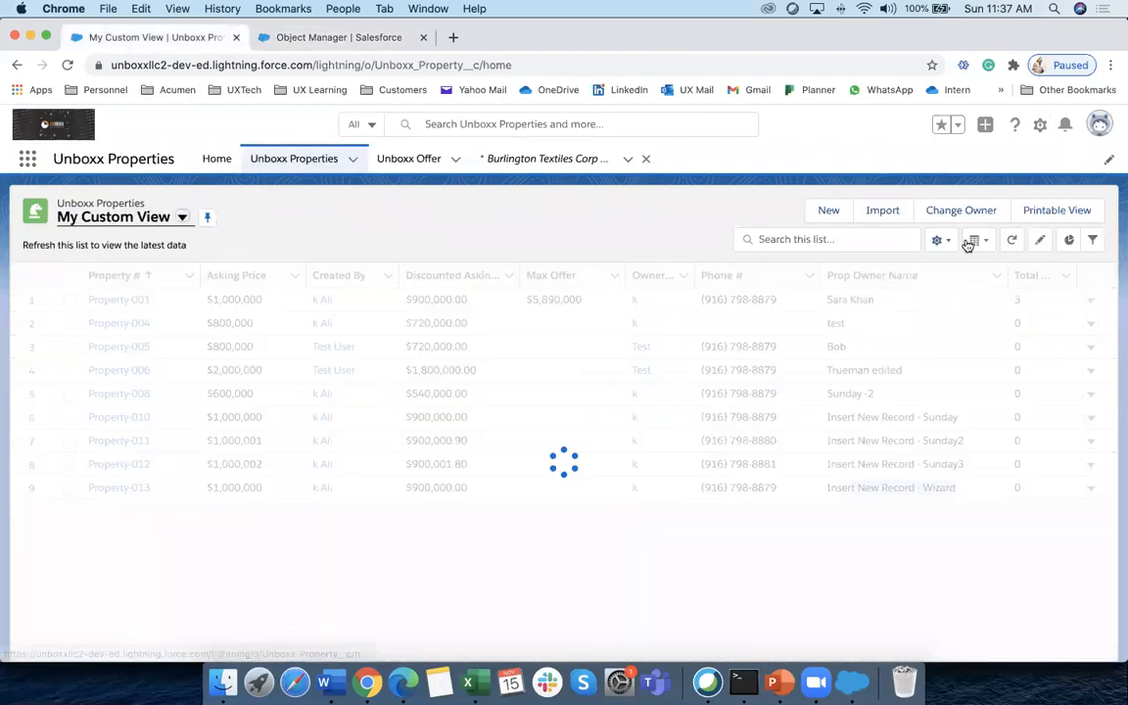
pyautogui.click(829, 210)
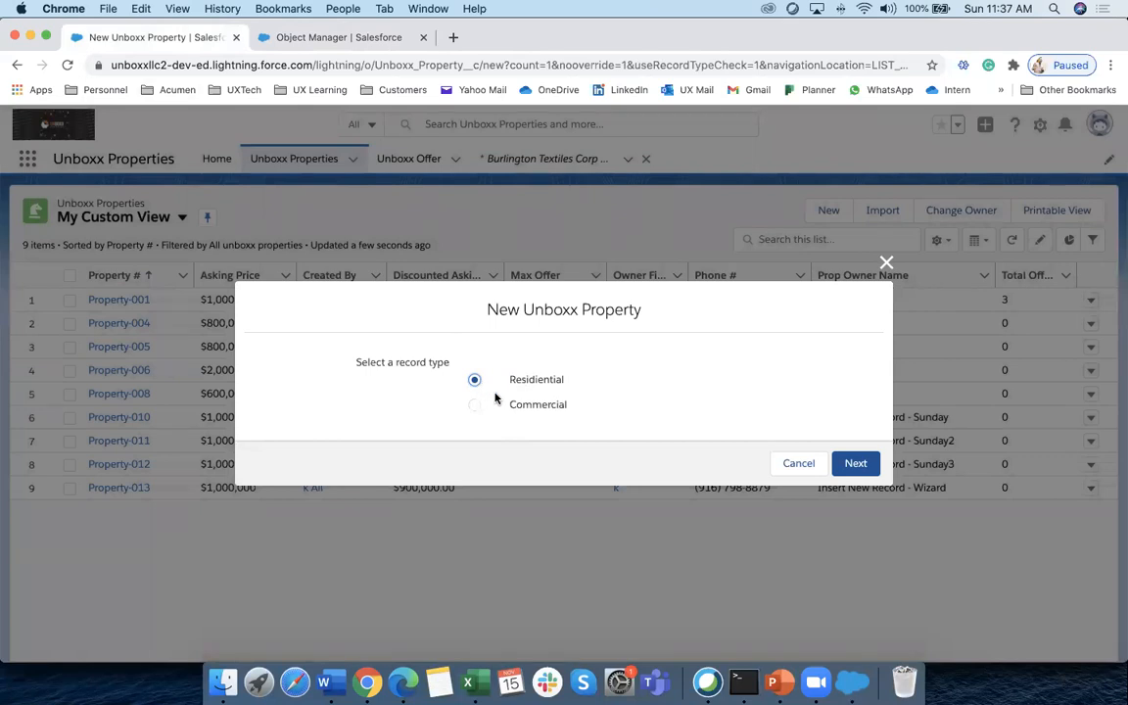
pyautogui.click(804, 469)
pyautogui.click(409, 159)
pyautogui.click(922, 210)
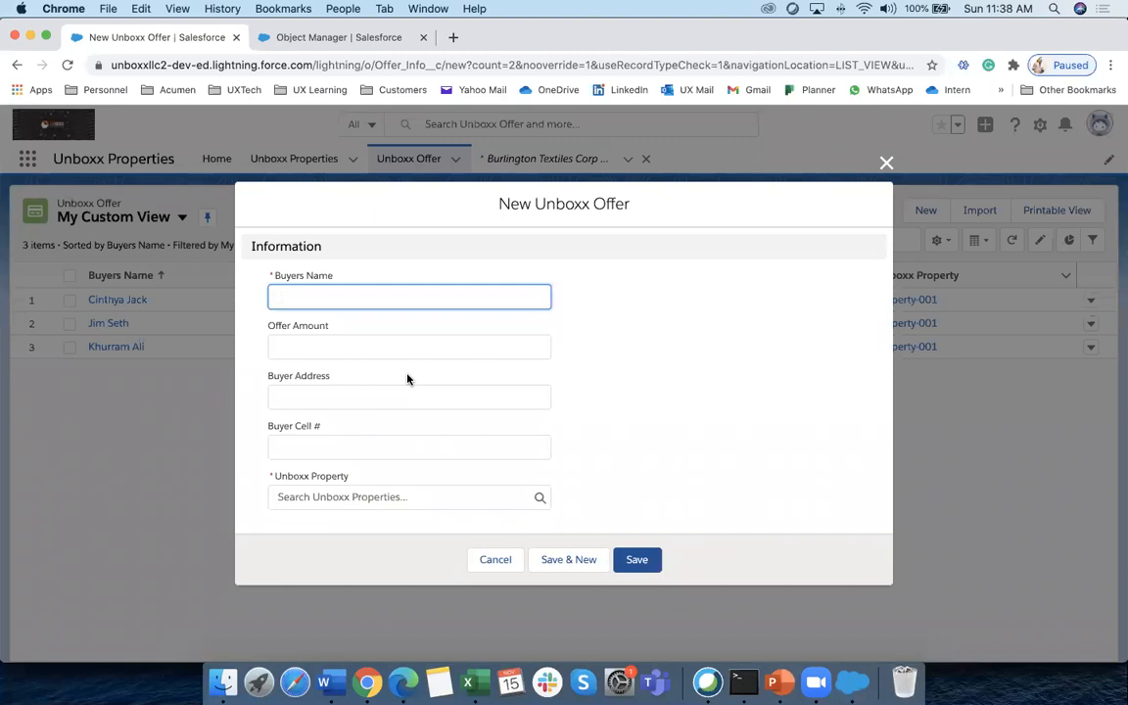
pyautogui.click(495, 559)
pyautogui.click(403, 681)
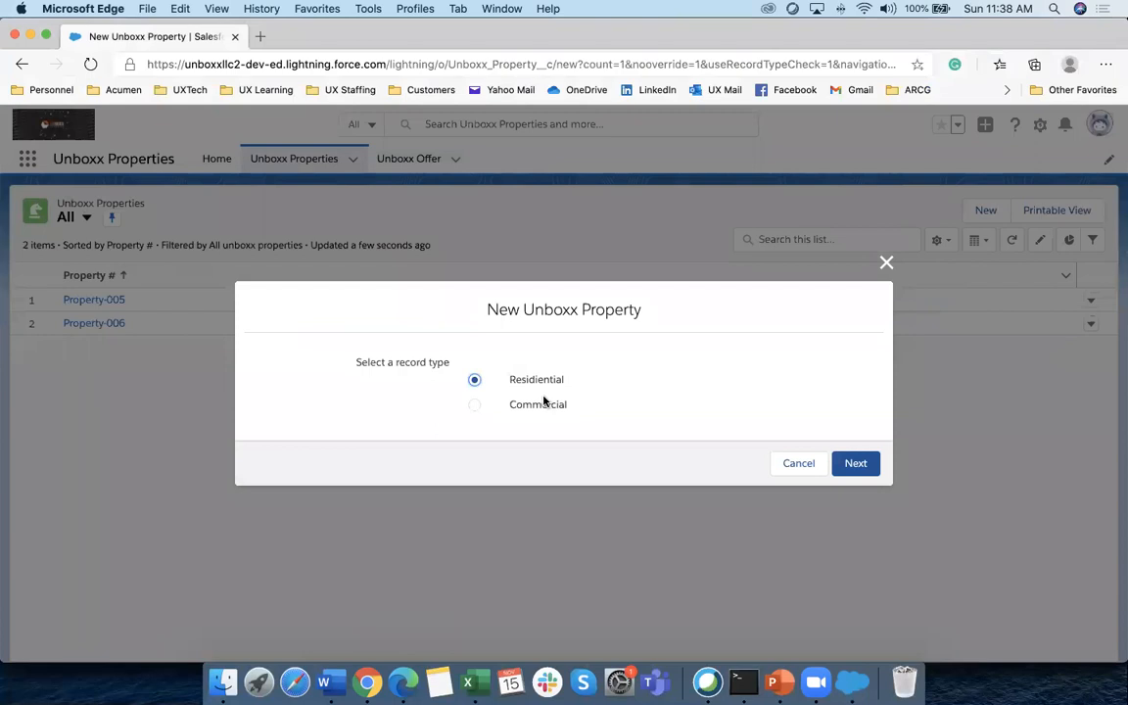
pyautogui.click(534, 401)
pyautogui.click(538, 382)
pyautogui.click(858, 466)
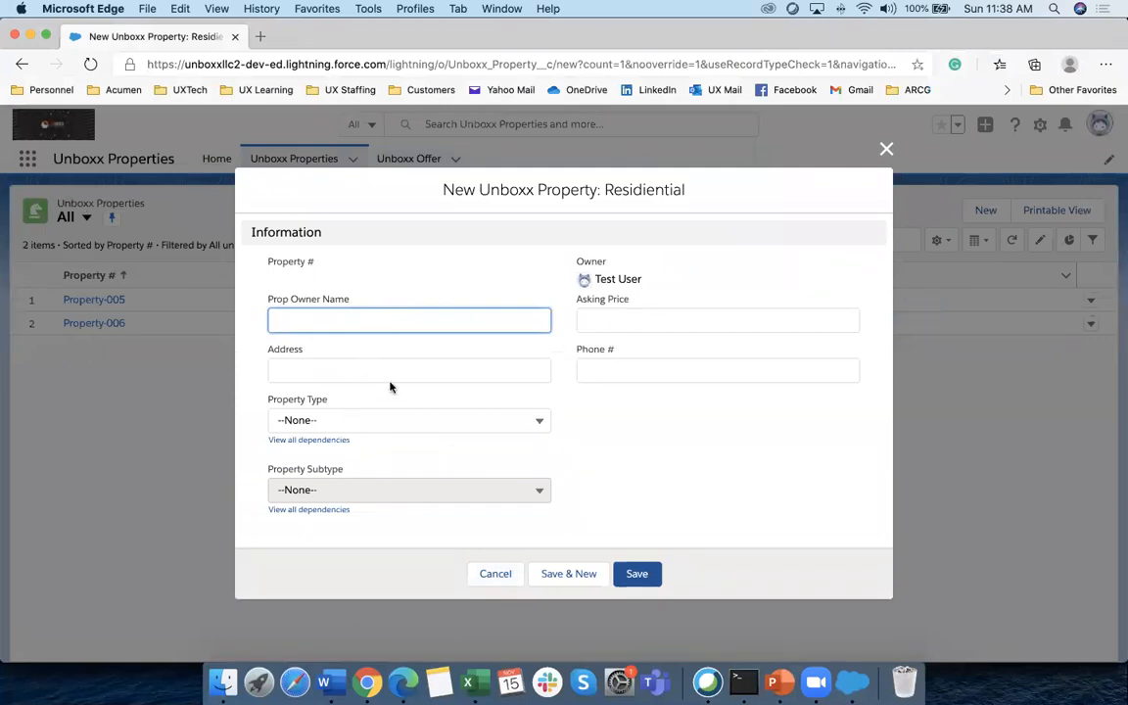
pyautogui.click(310, 420)
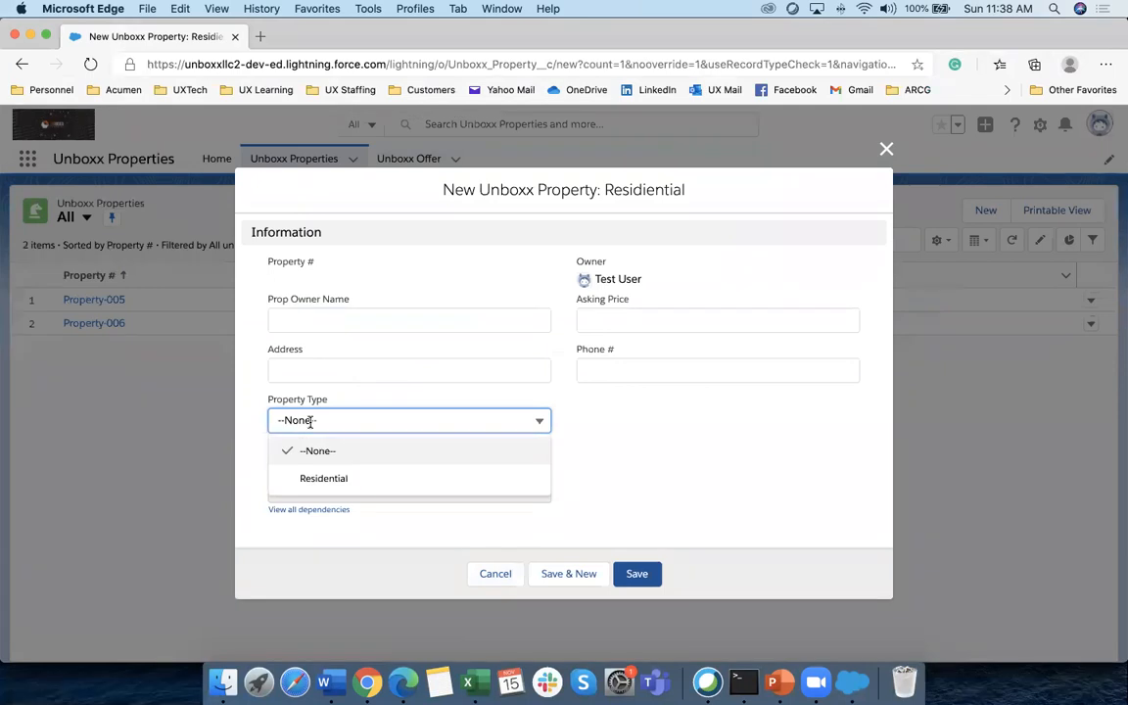
pyautogui.click(322, 480)
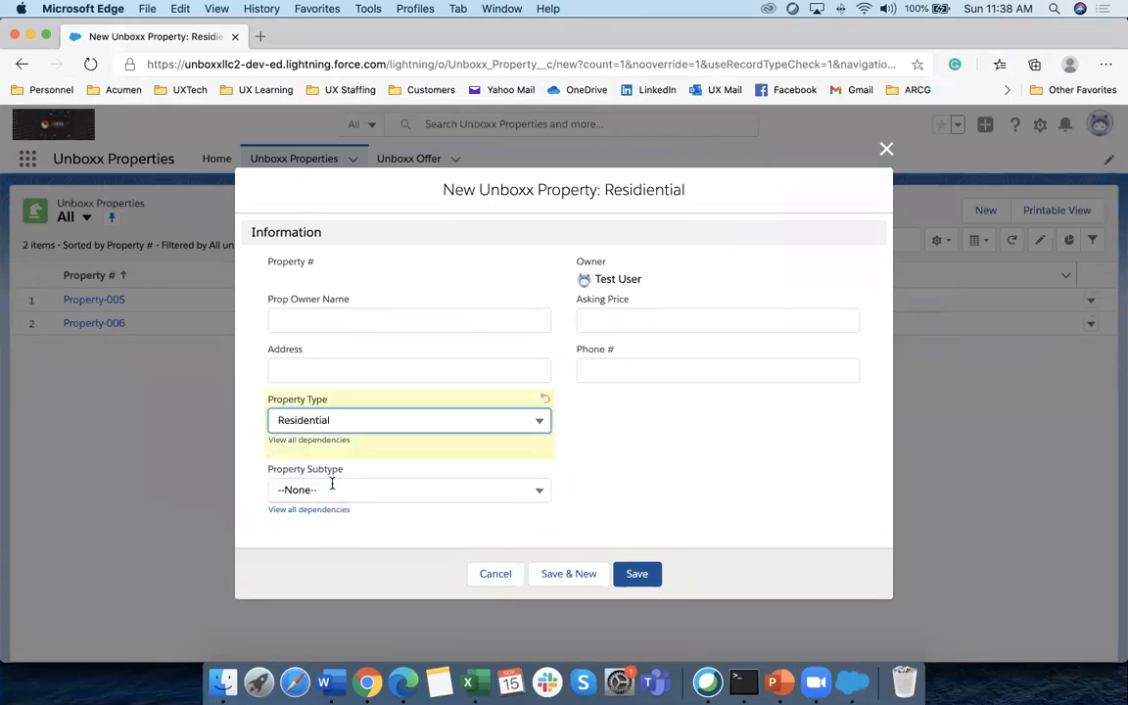
pyautogui.click(329, 509)
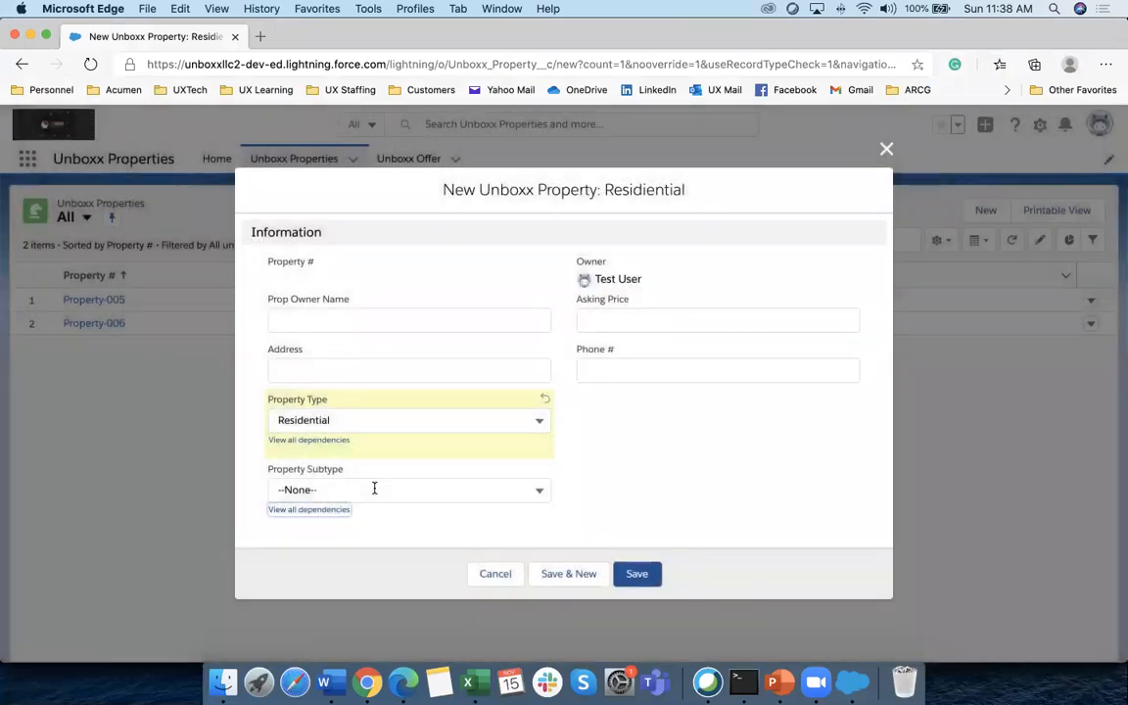
pyautogui.click(375, 488)
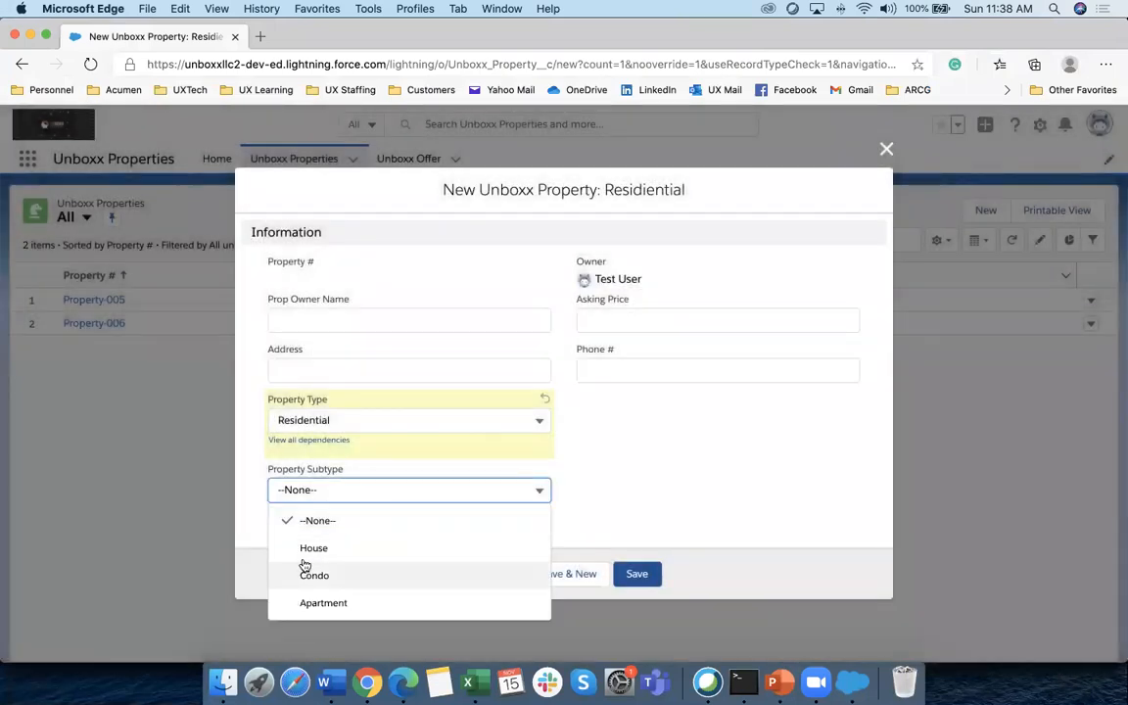
pyautogui.click(656, 492)
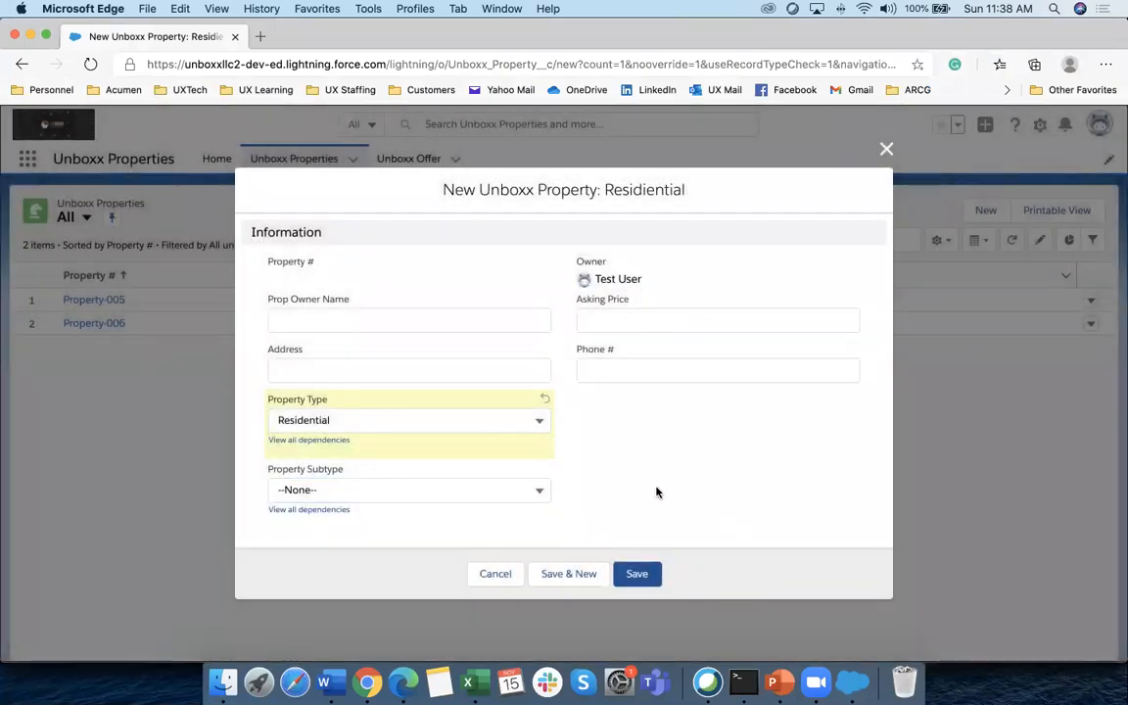
pyautogui.click(497, 575)
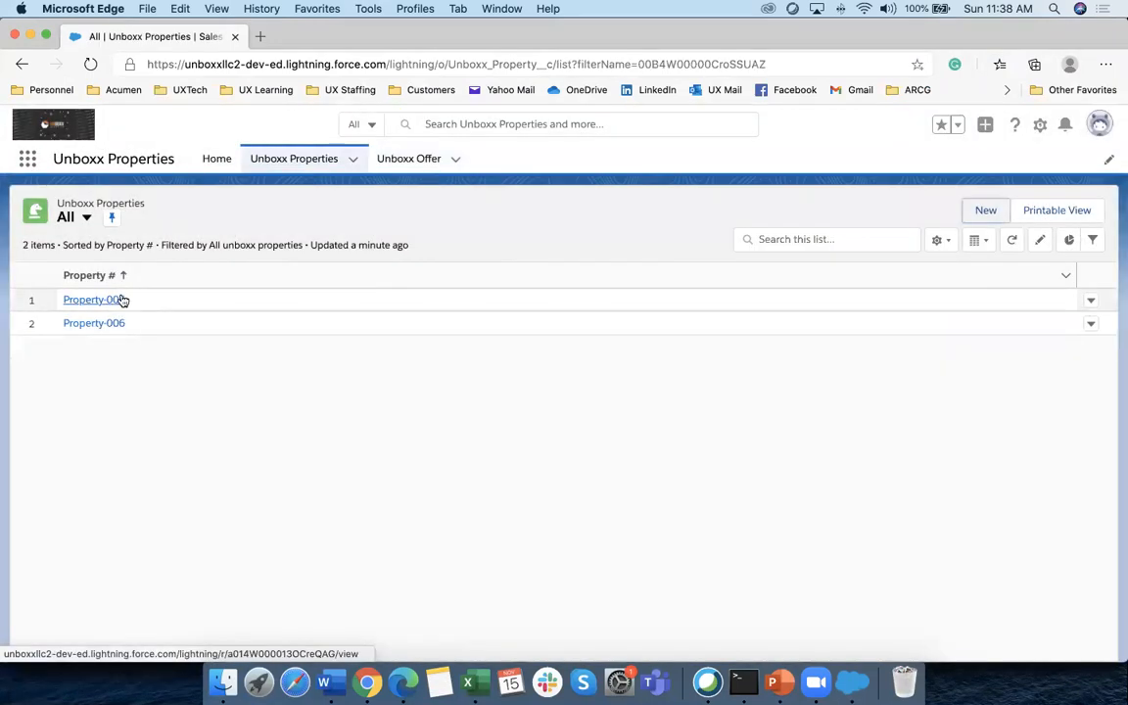
pyautogui.click(983, 210)
pyautogui.click(537, 406)
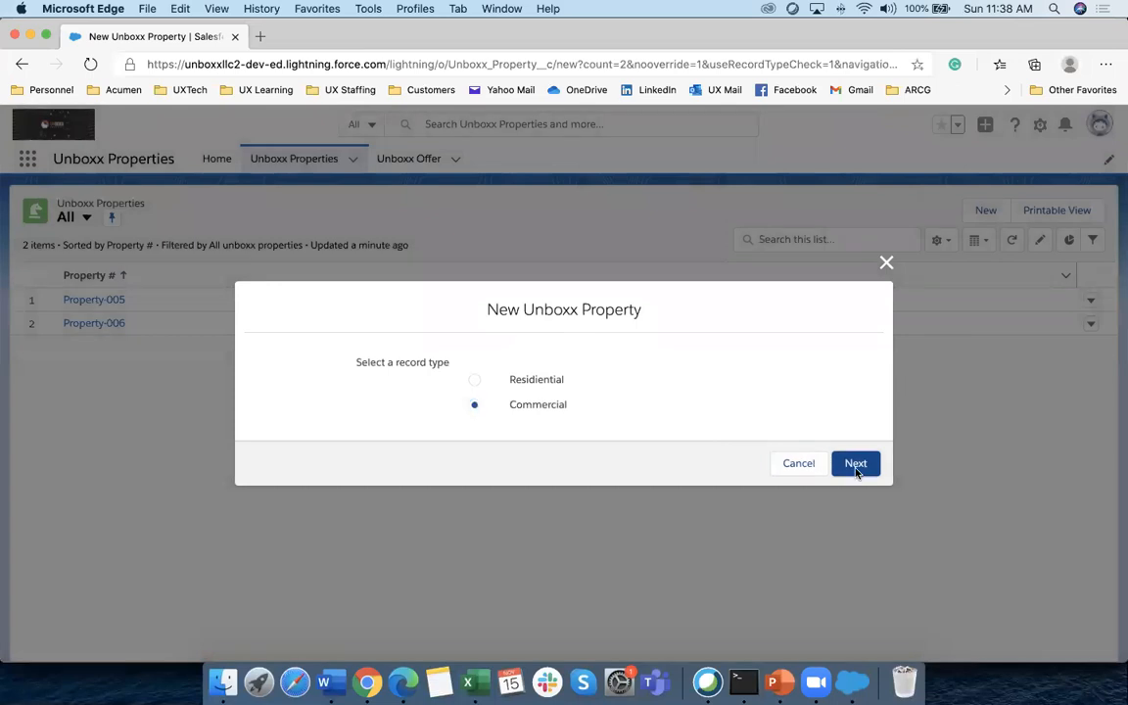
pyautogui.click(858, 464)
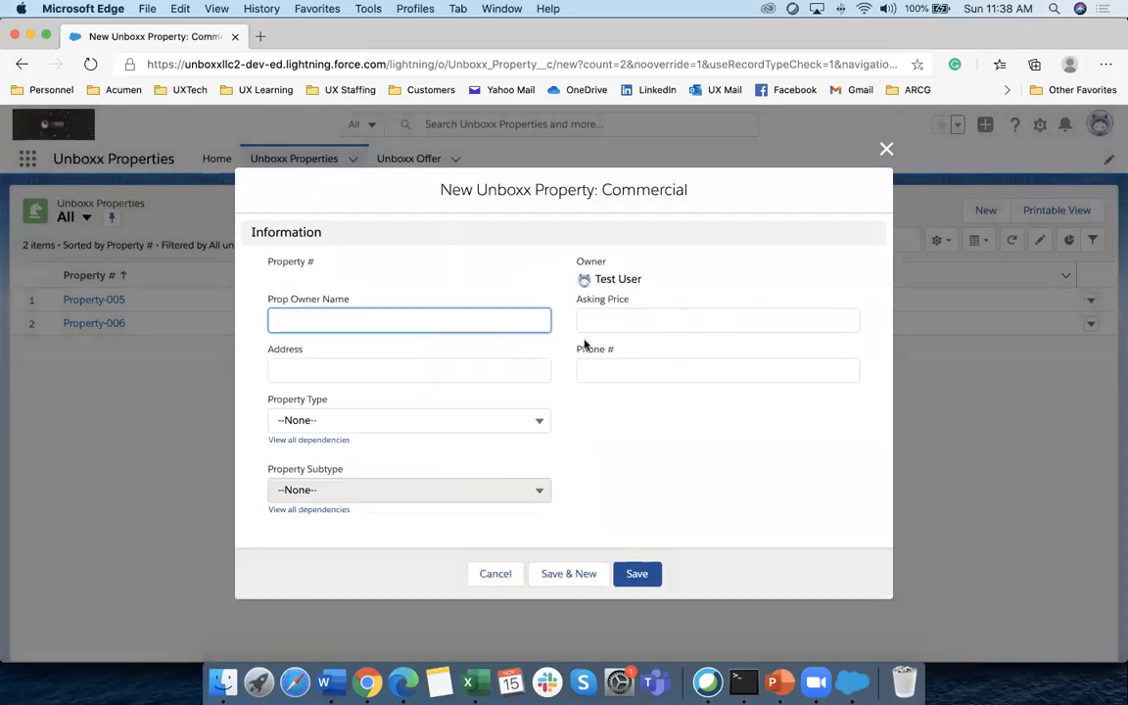
pyautogui.click(404, 424)
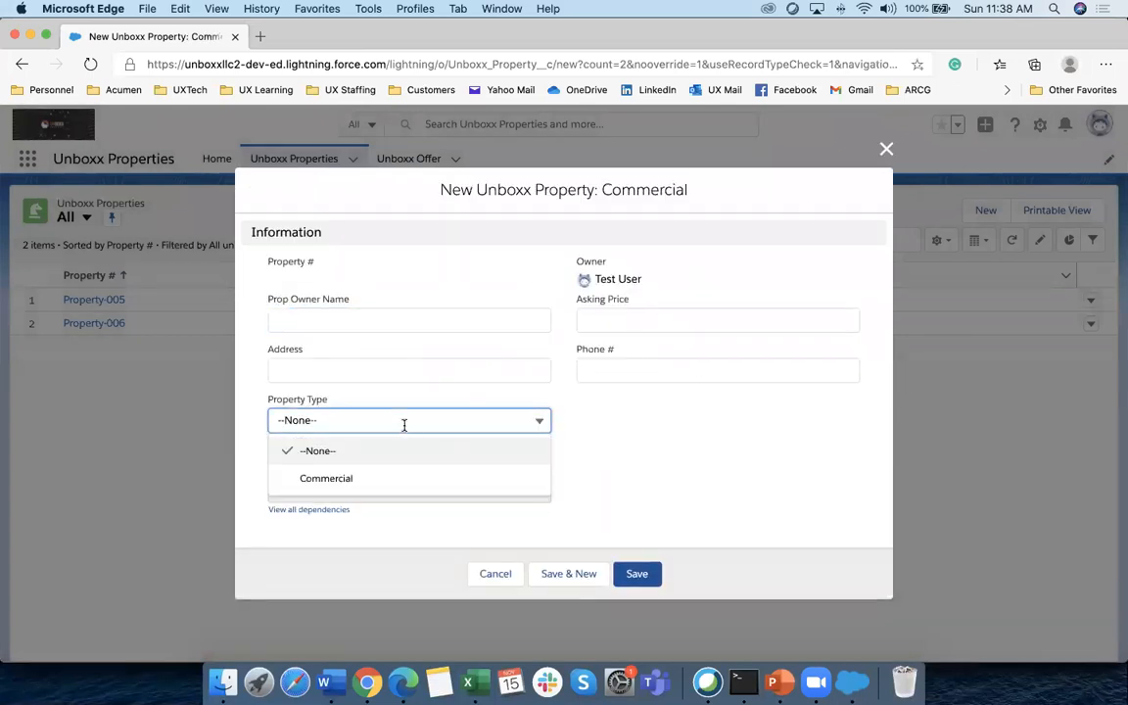
pyautogui.click(360, 480)
pyautogui.click(396, 489)
pyautogui.click(749, 470)
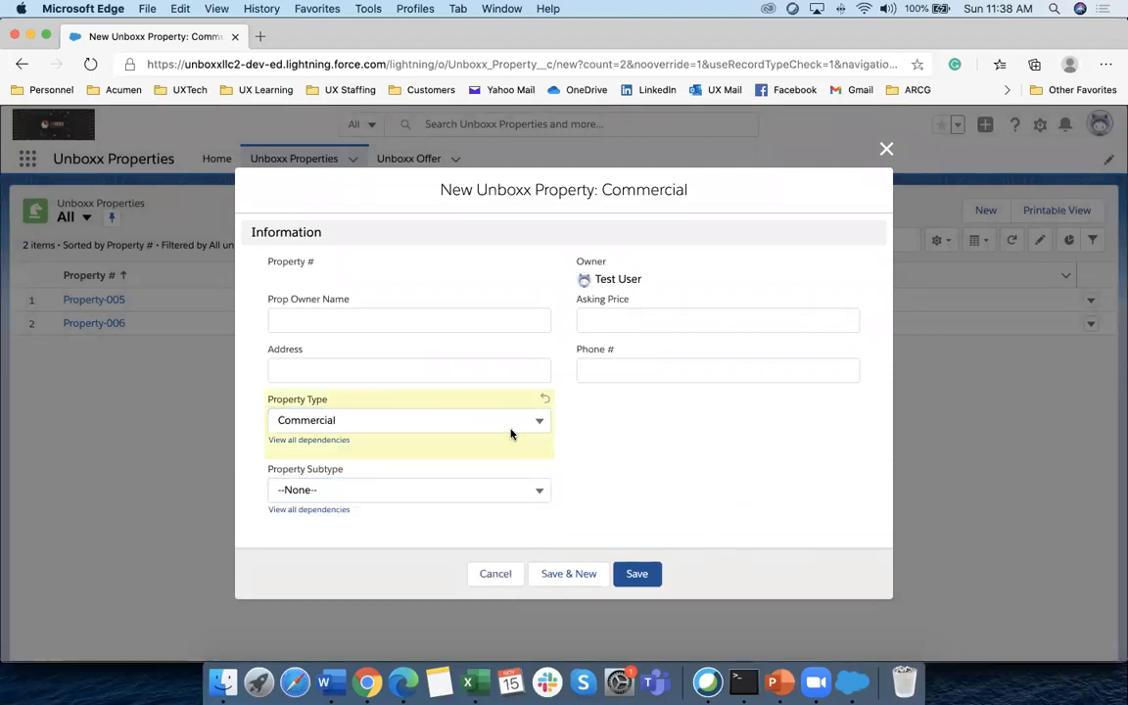
pyautogui.click(540, 421)
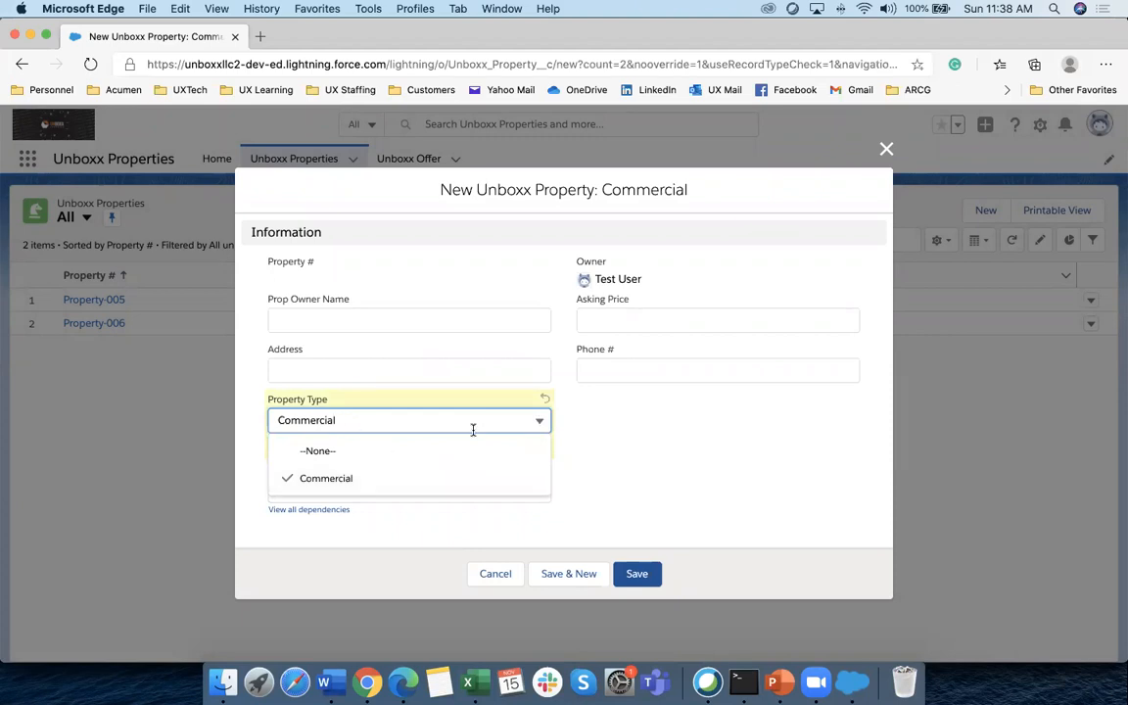
pyautogui.click(643, 432)
pyautogui.click(511, 577)
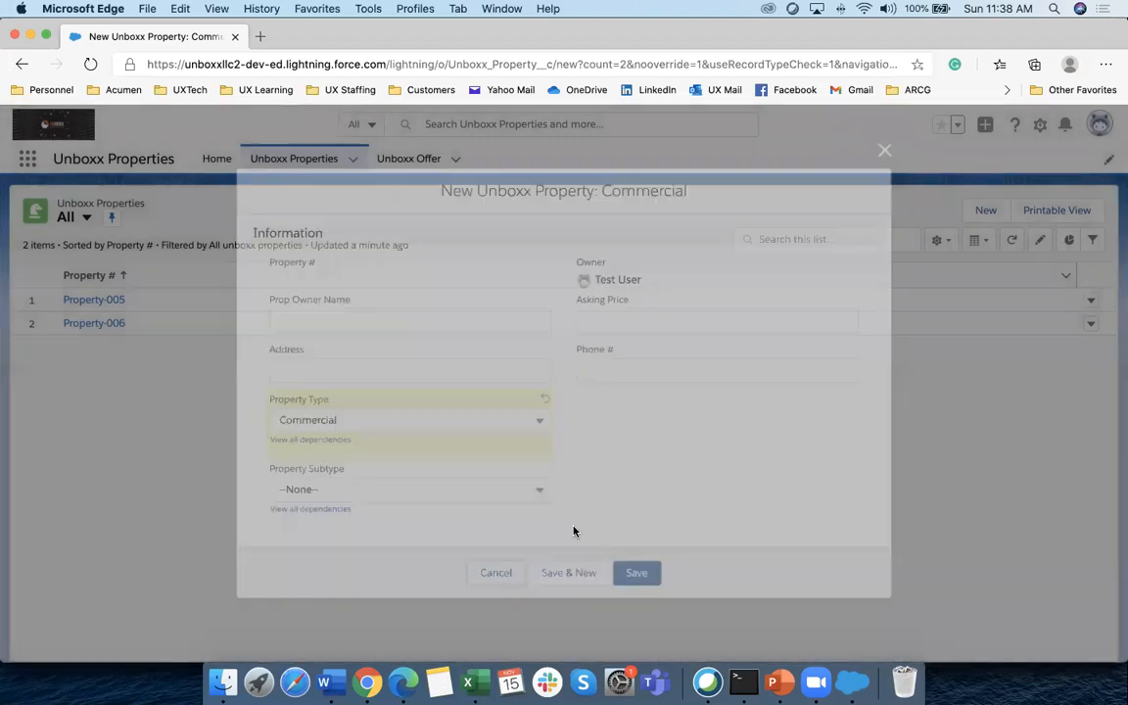
# Dismiss the new Unboxx Property record-type choice and bring up the Word training notes
pyautogui.click(986, 210)
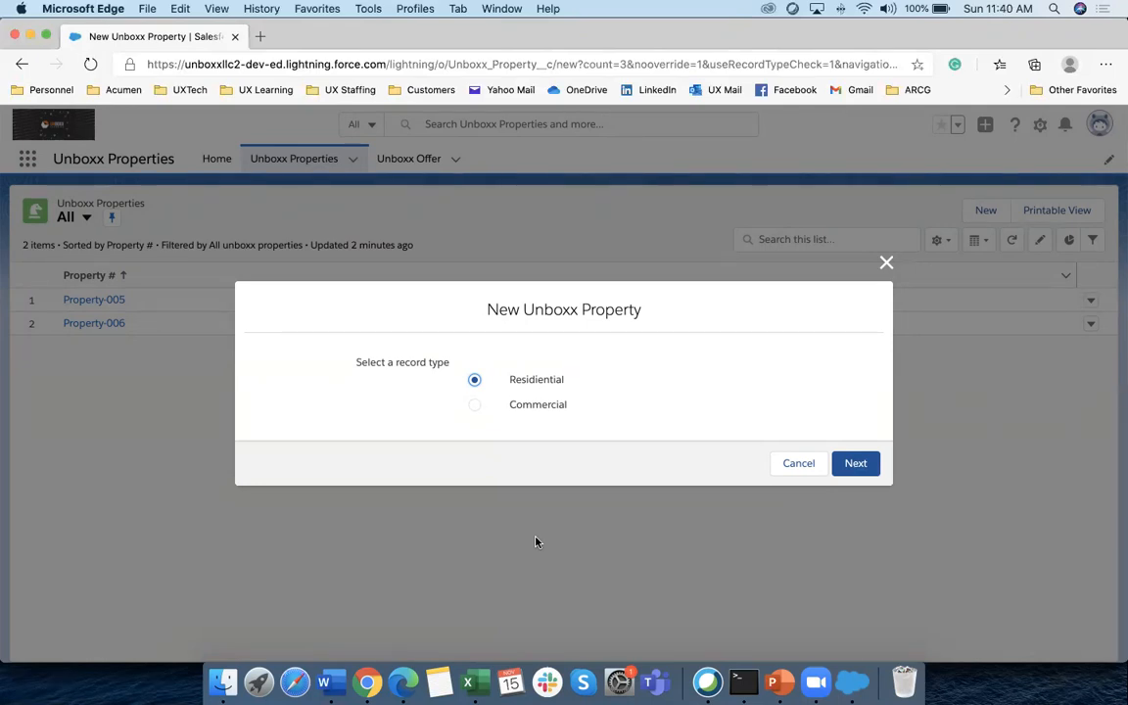
pyautogui.click(886, 263)
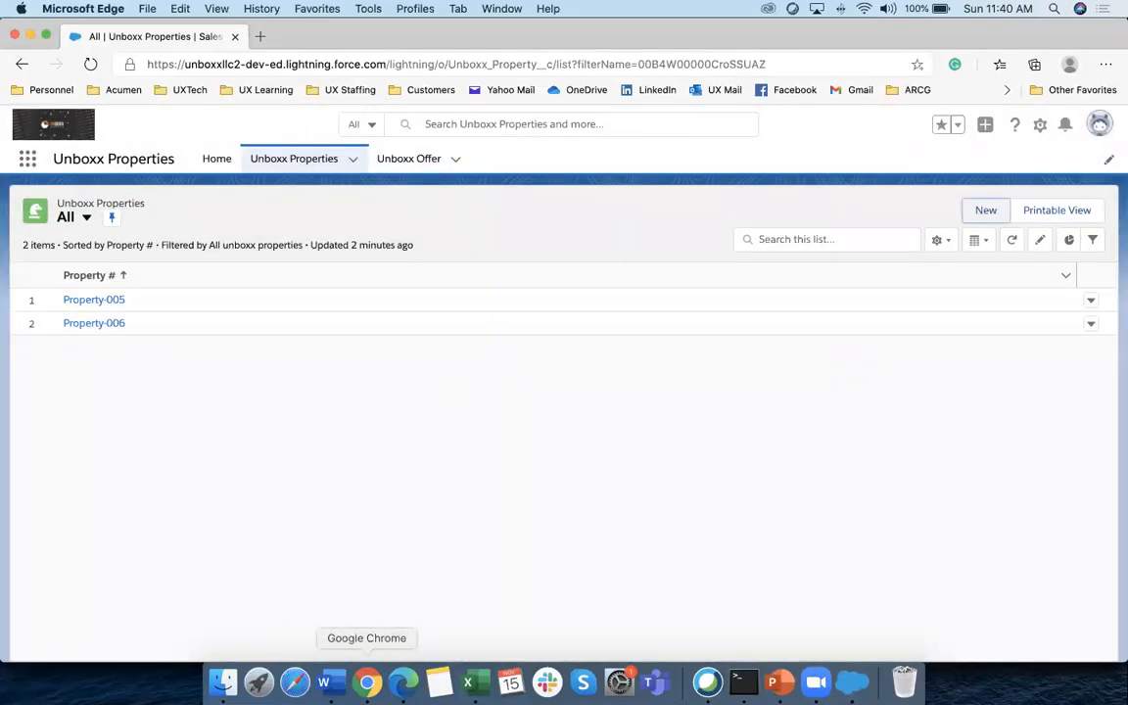
pyautogui.click(367, 683)
pyautogui.click(325, 682)
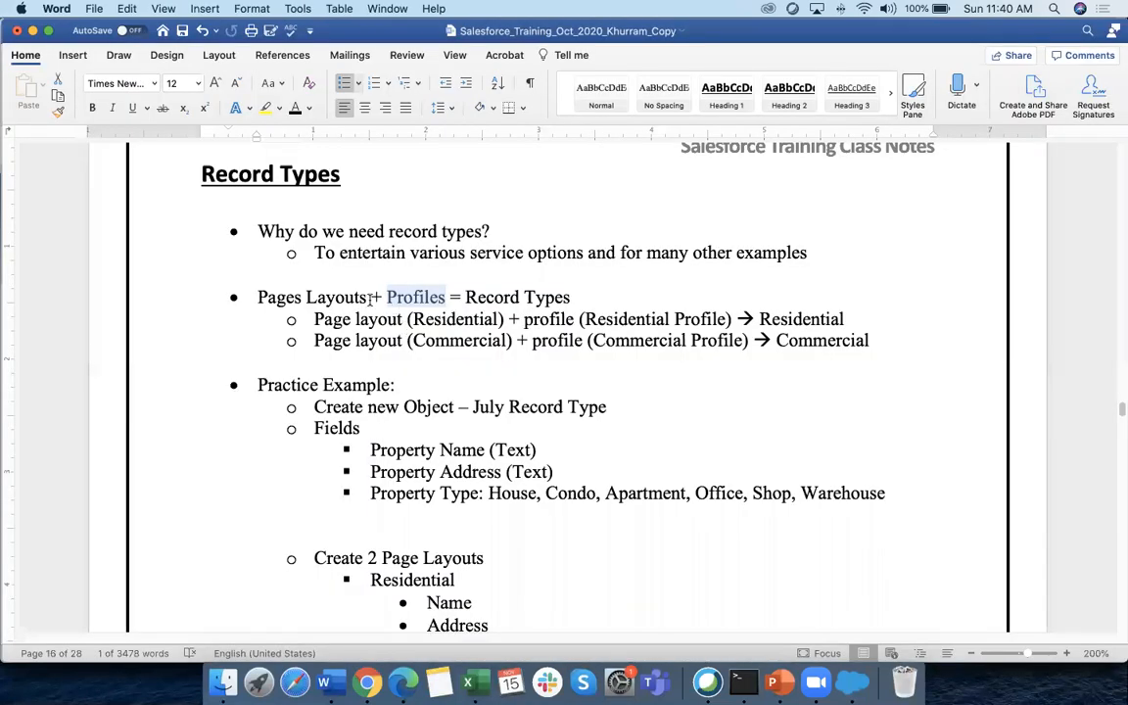
# Highlight 'Pages Layouts' in the Word Record Types notes, then return to Chrome
pyautogui.moveTo(260, 297); pyautogui.dragTo(347, 297)
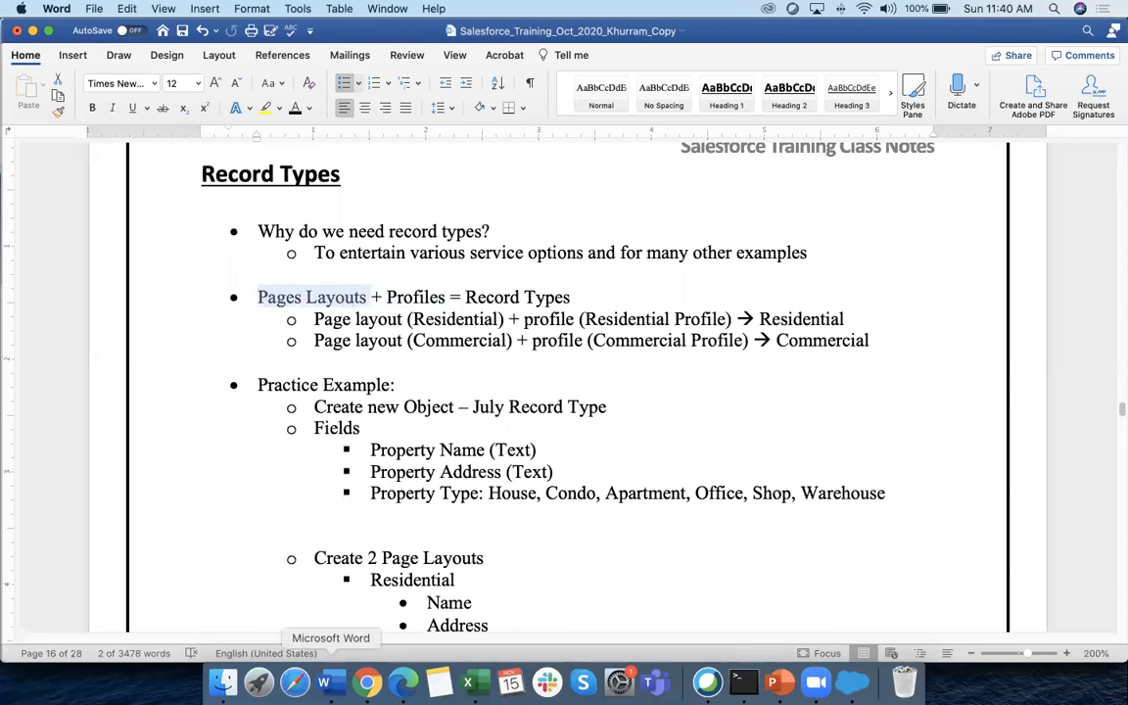
pyautogui.click(366, 681)
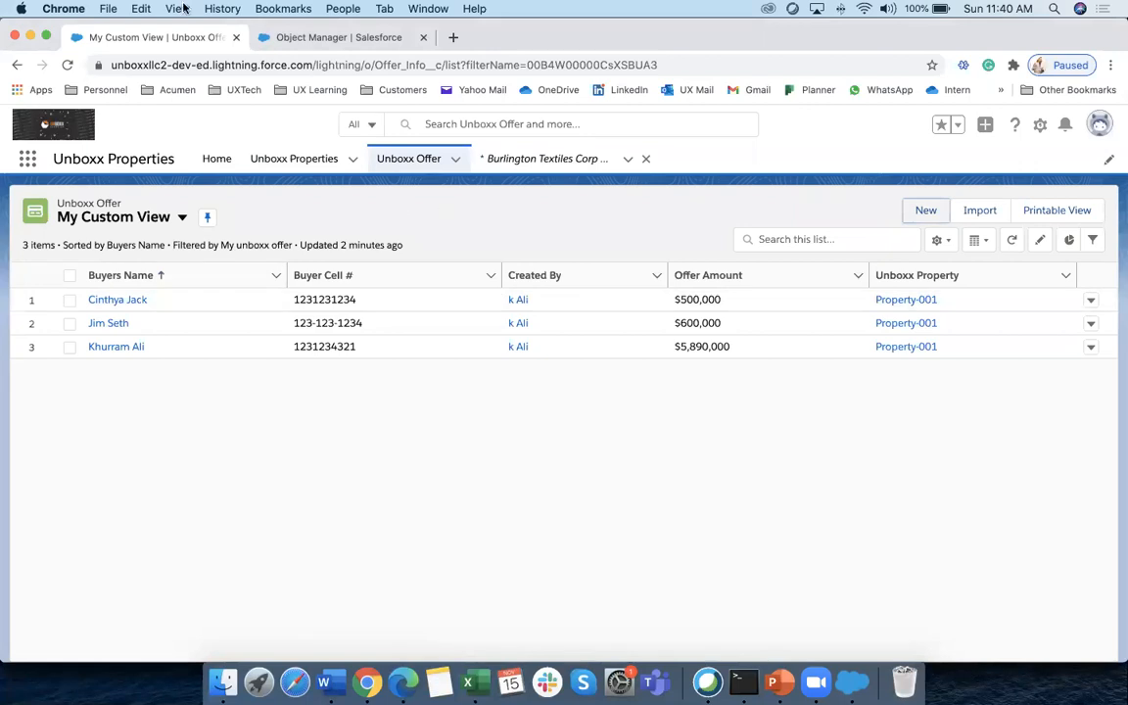
# Find Unboxx Property in Object Manager via 'unb' and show its Record Types list
pyautogui.click(314, 37)
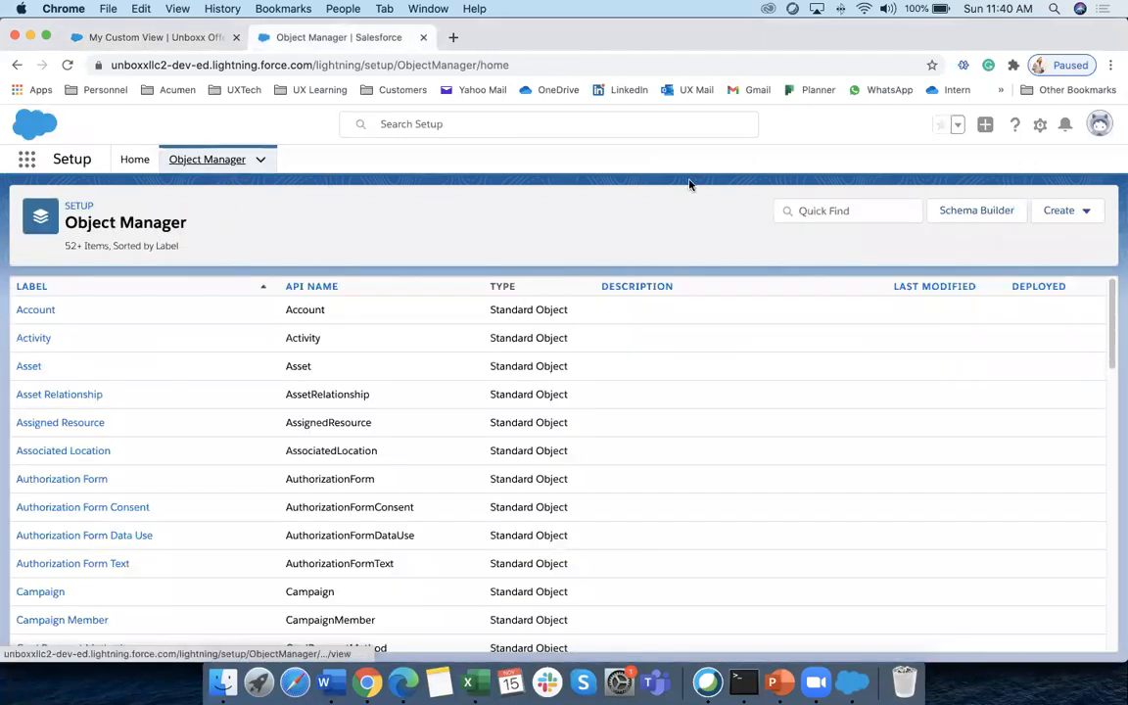
pyautogui.click(833, 210)
pyautogui.write('unb')
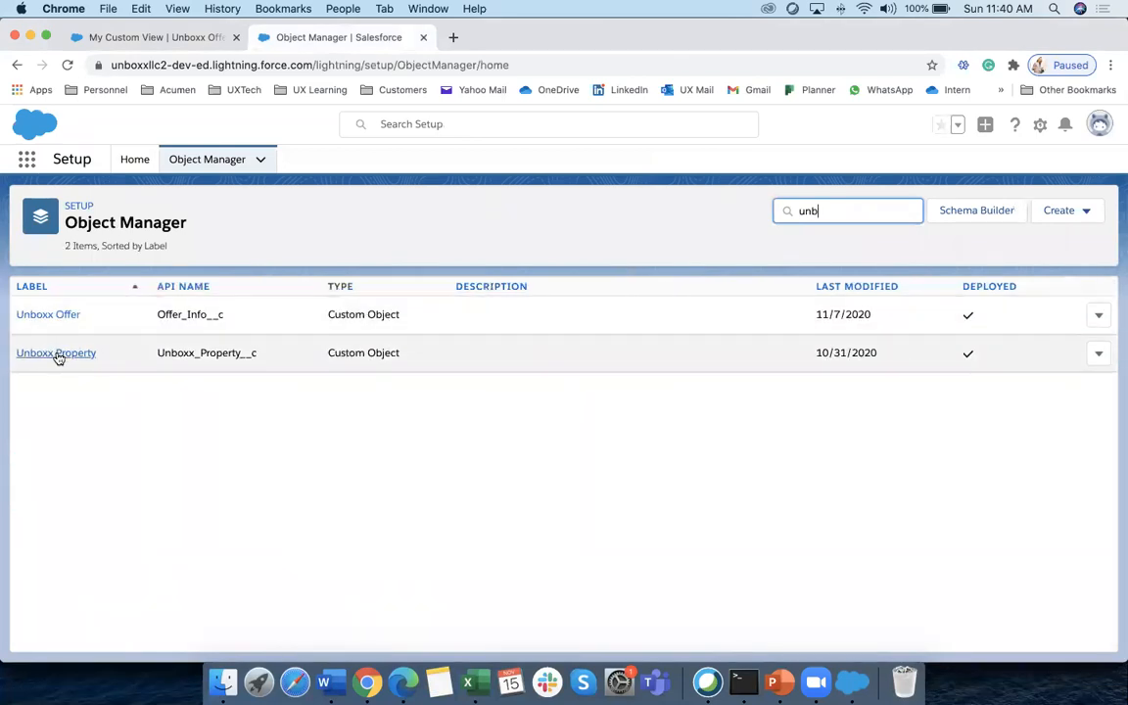
pyautogui.click(58, 355)
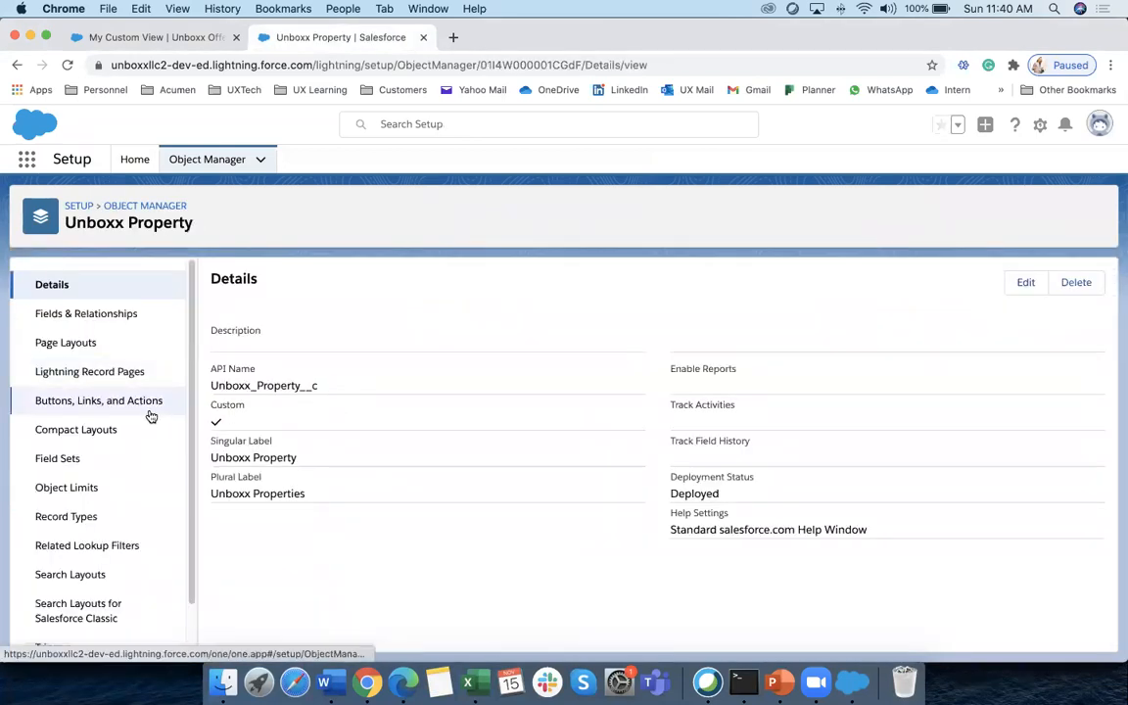
pyautogui.click(82, 345)
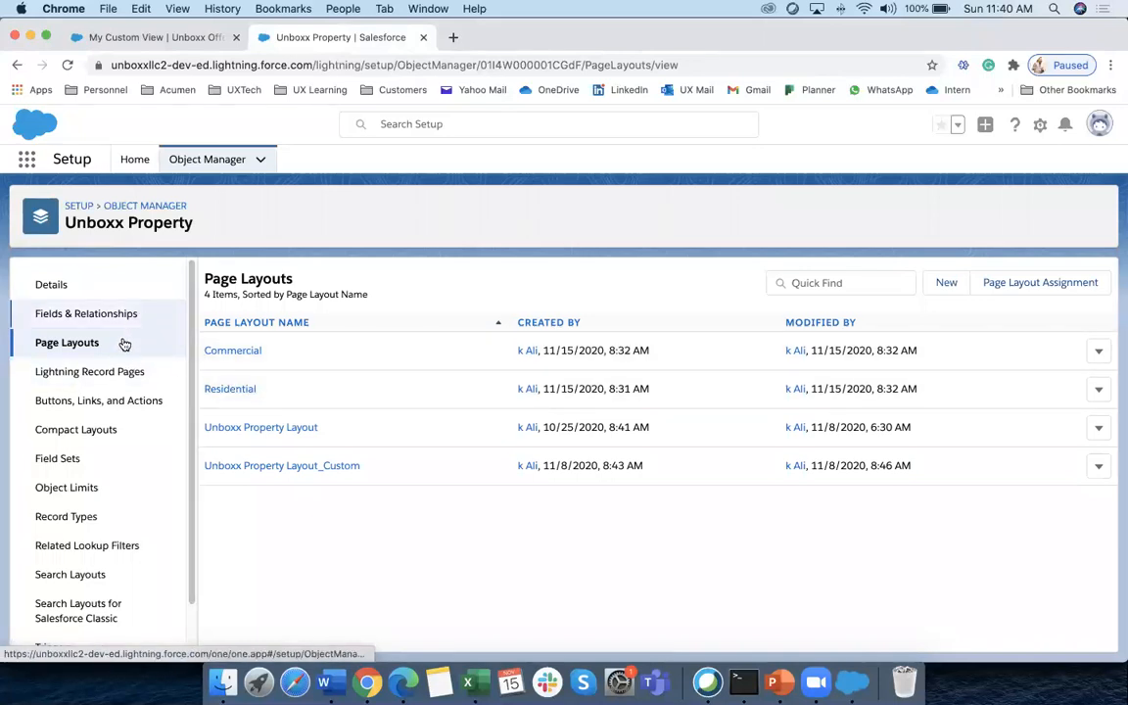
pyautogui.scroll(-1, 93, 430)
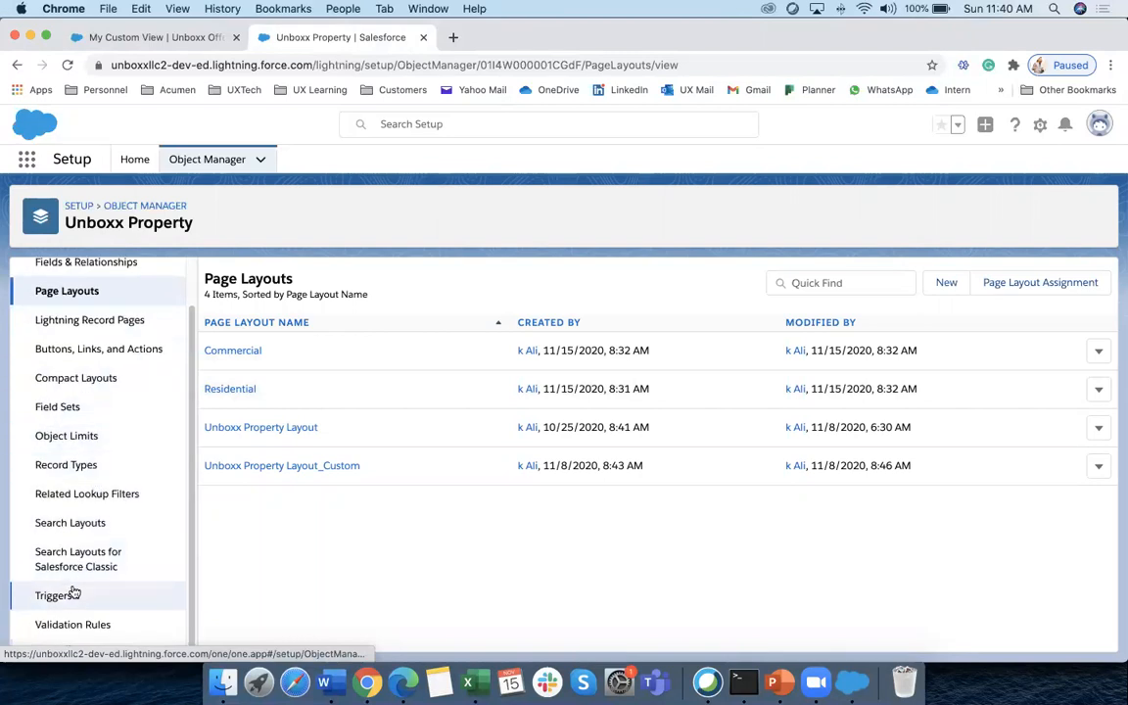
pyautogui.click(66, 465)
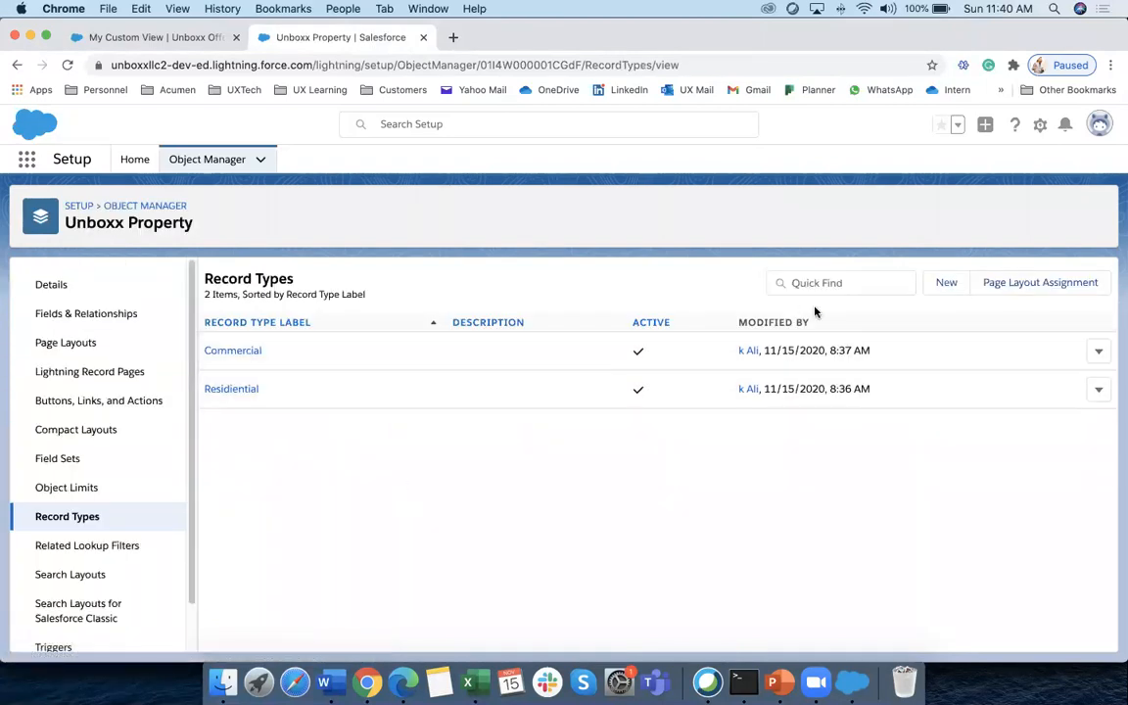
# Start a new Unboxx Property record type and review the blank Step 1 form
pyautogui.click(944, 292)
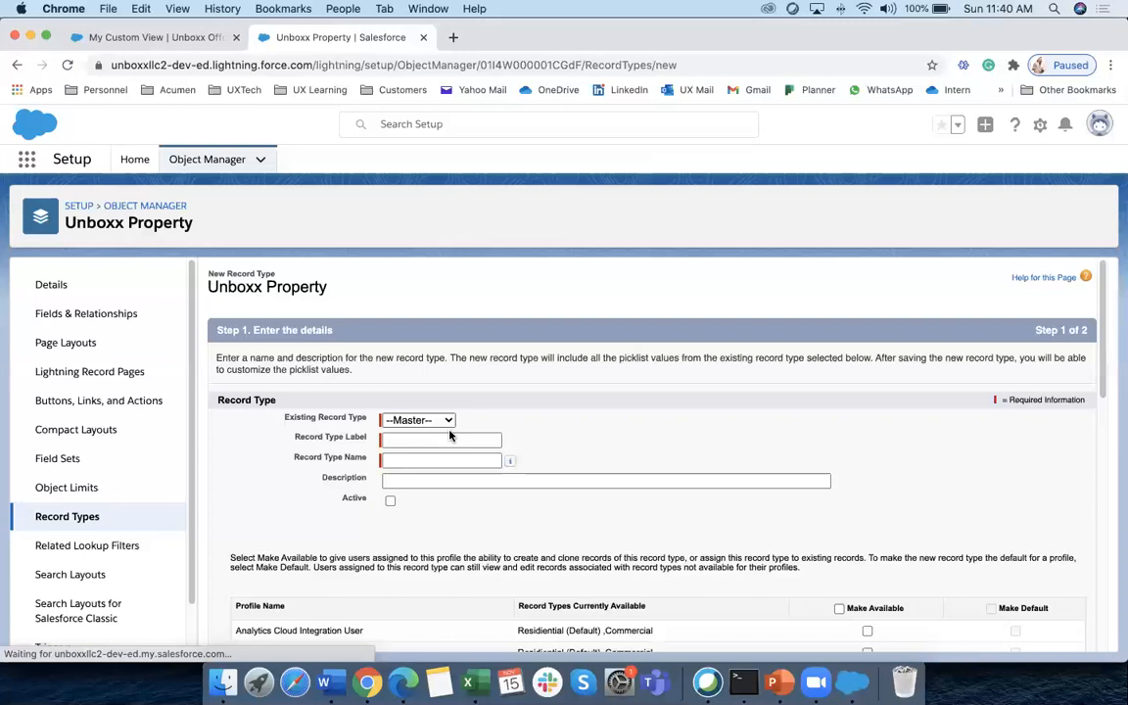
pyautogui.scroll(-3, 675, 530)
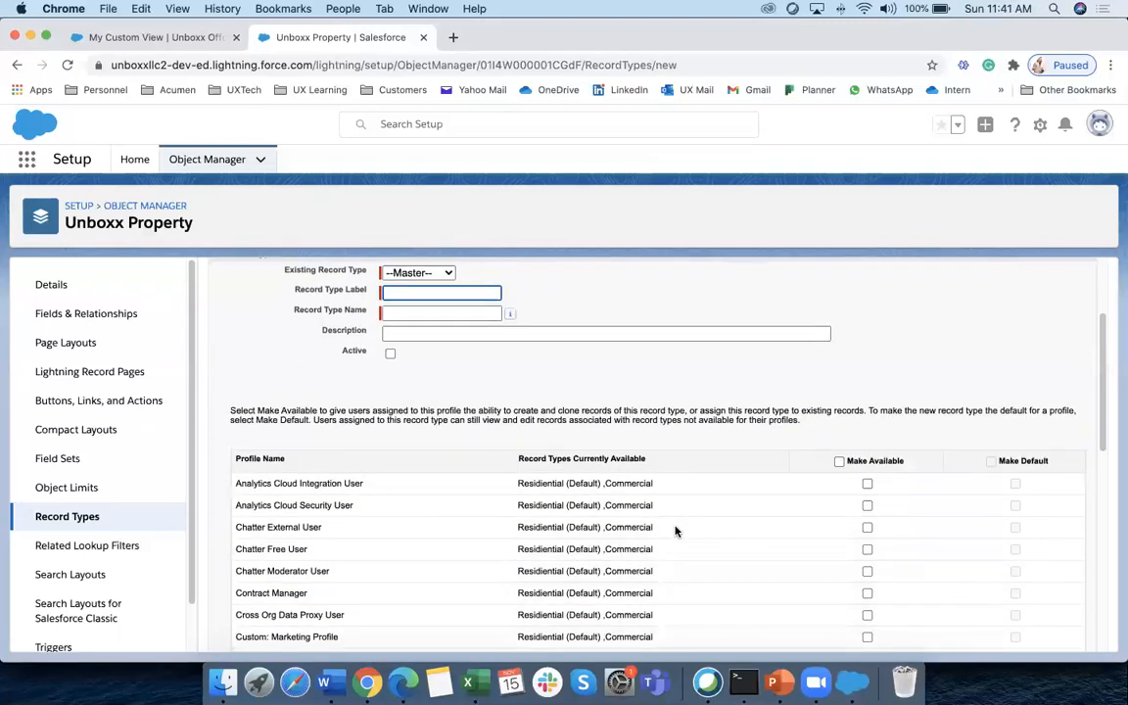
pyautogui.scroll(3, 902, 391)
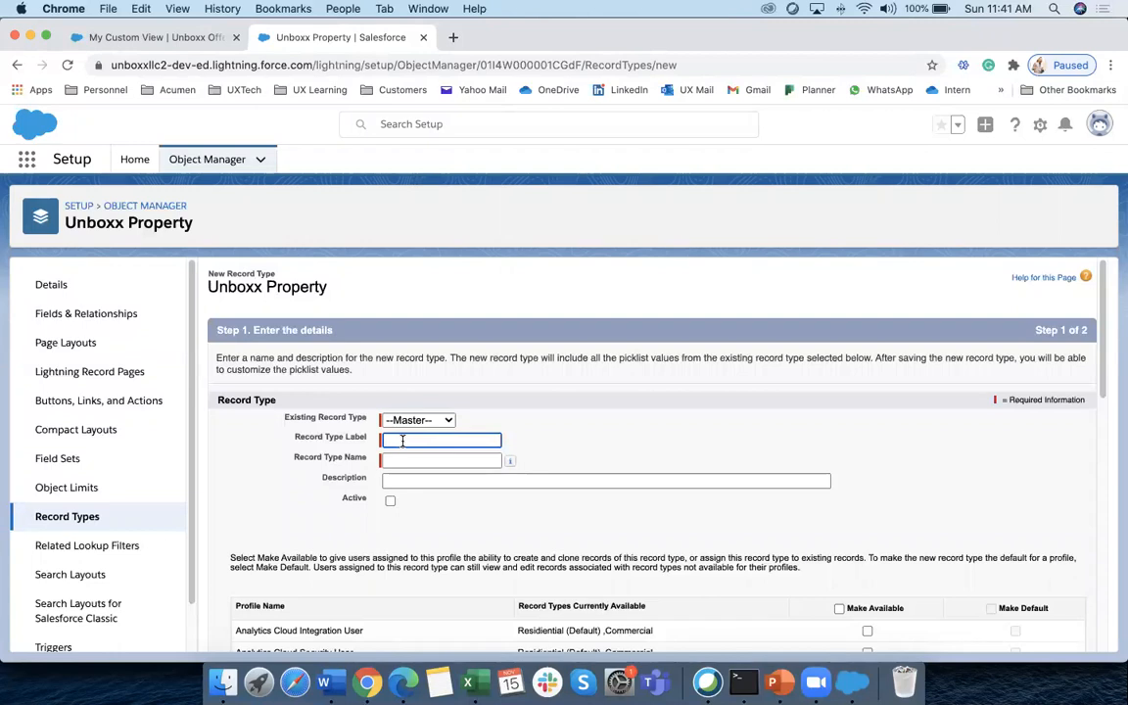
# In Edge, check that a new Unboxx Property offers Residential and Commercial types, then cancel
pyautogui.click(403, 682)
pyautogui.click(312, 162)
pyautogui.click(985, 210)
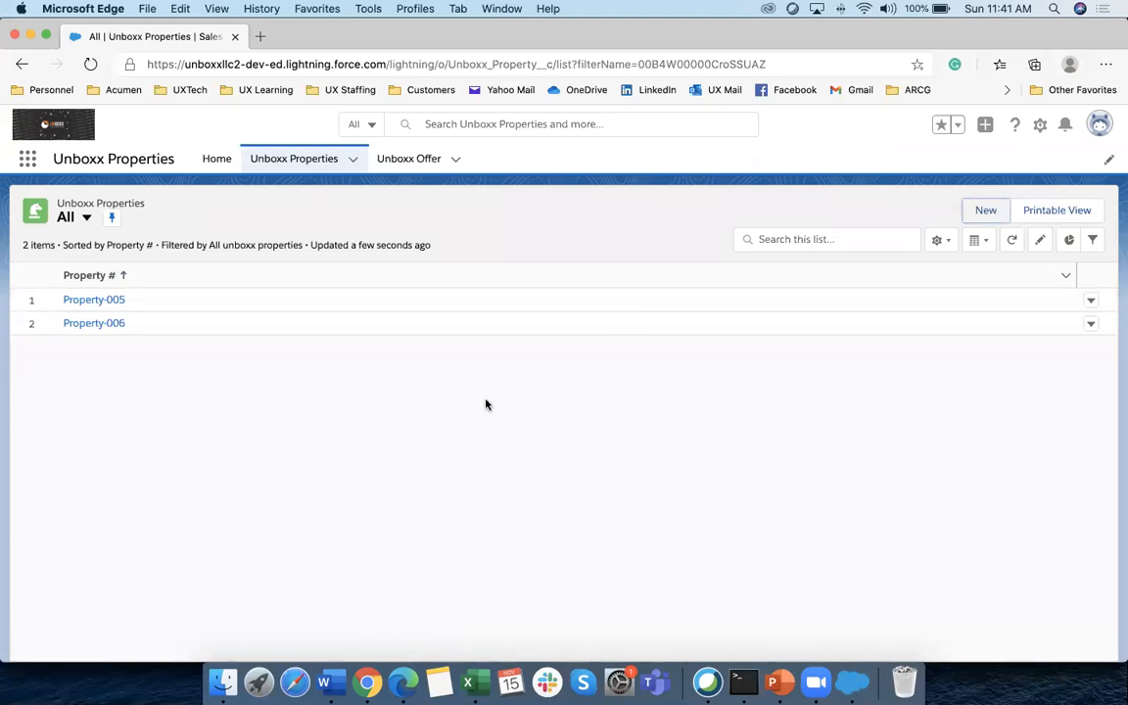
pyautogui.click(297, 158)
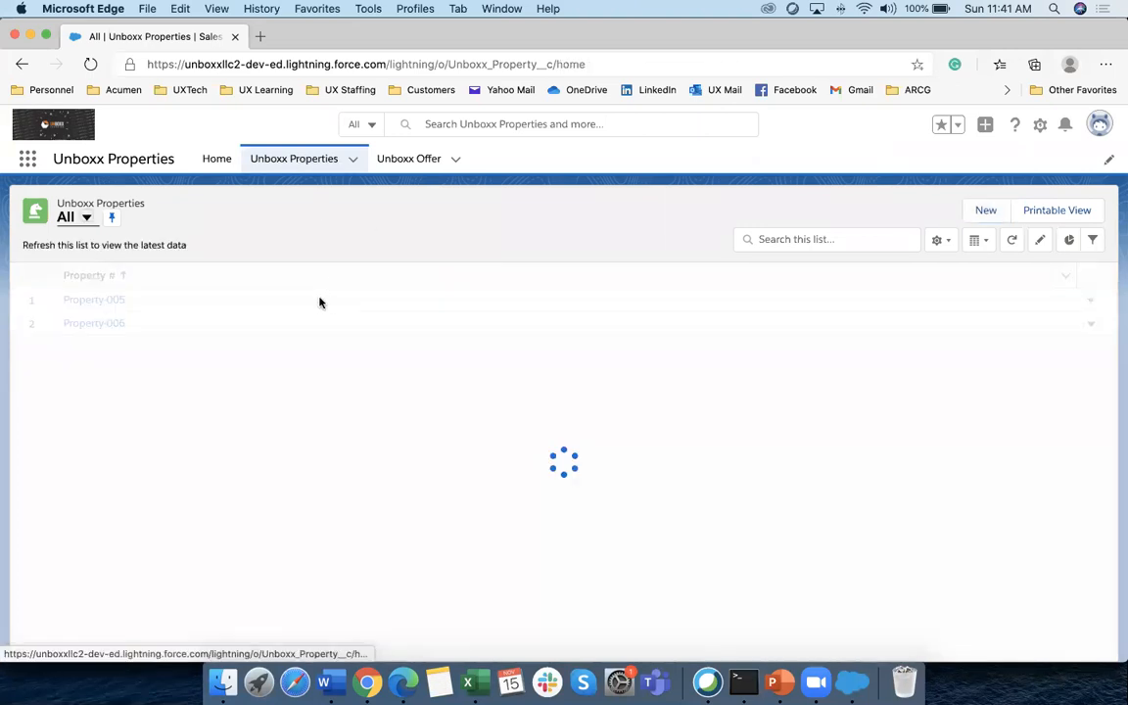
pyautogui.click(985, 211)
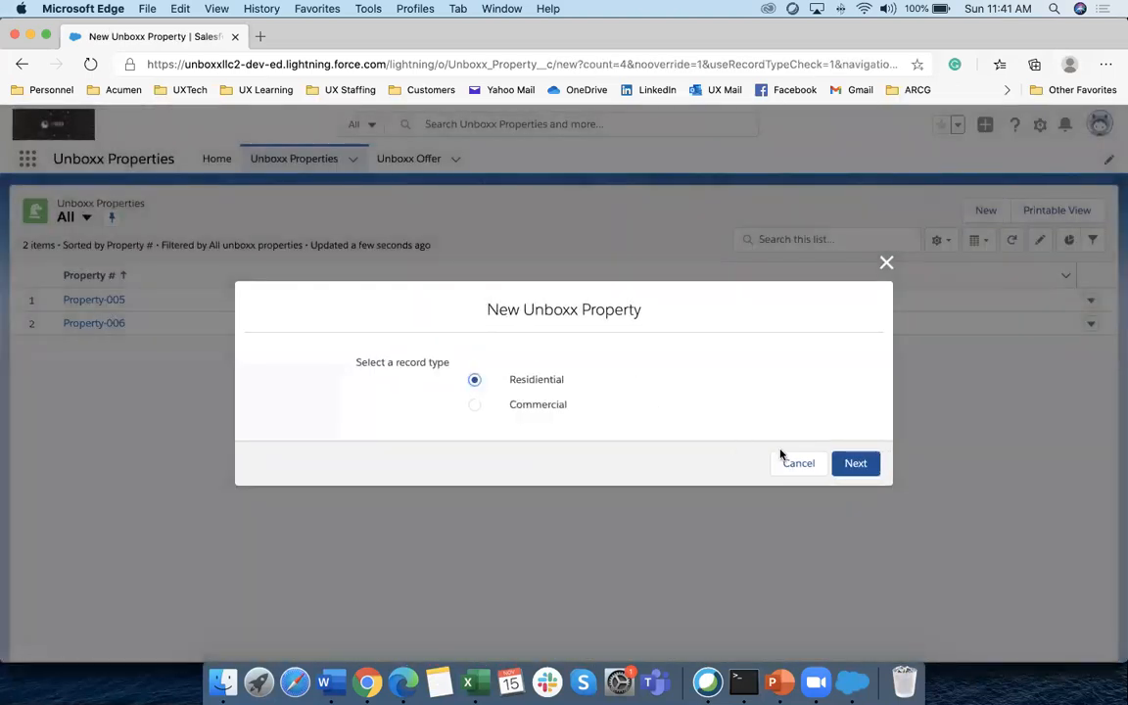
pyautogui.click(796, 466)
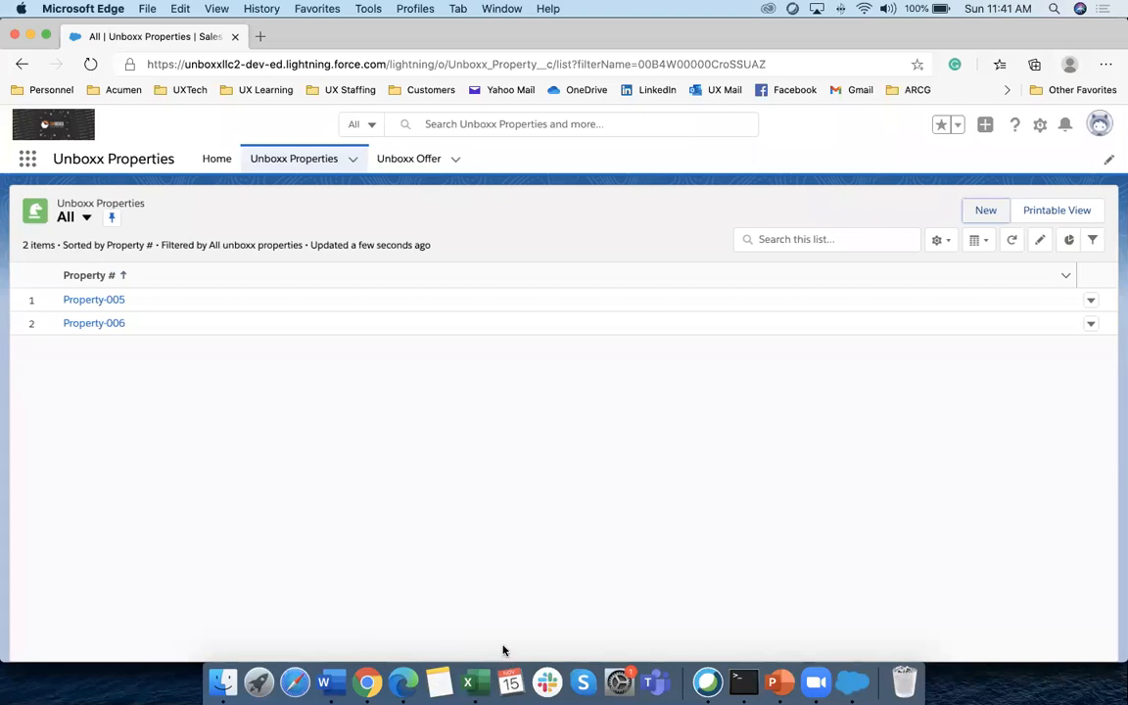
pyautogui.click(323, 683)
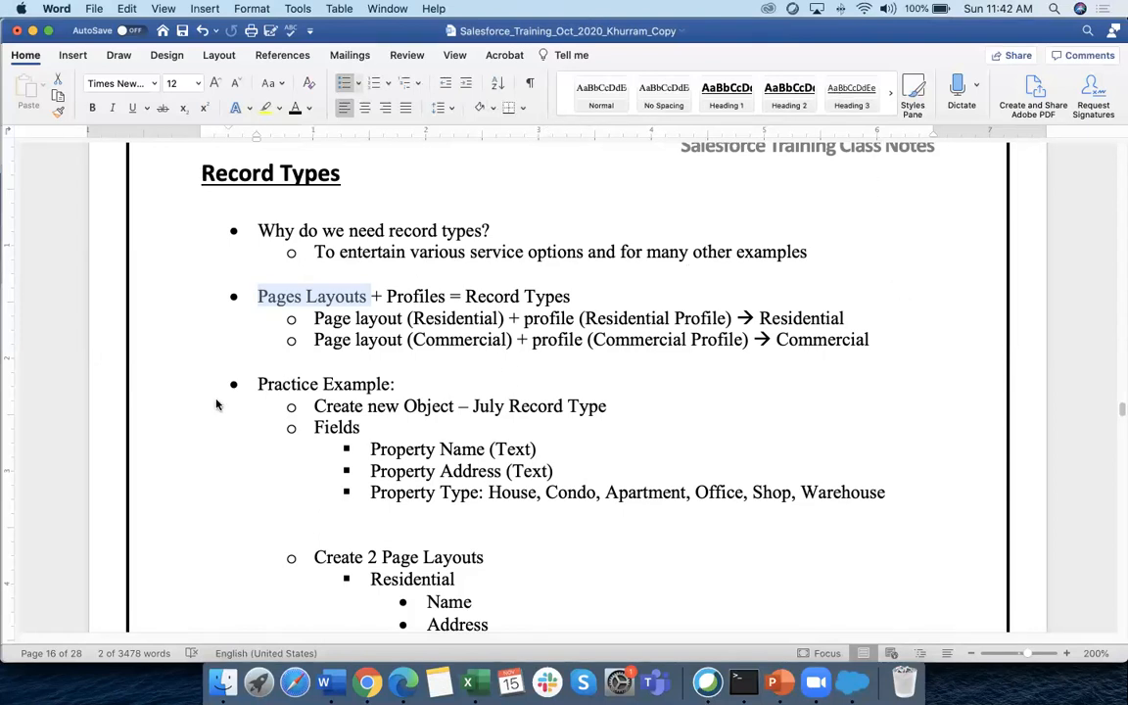
# Scroll the Word class notes to the Business Process Automation introduction on page 17
pyautogui.scroll(-10, 216, 403)
pyautogui.scroll(-13, 204, 395)
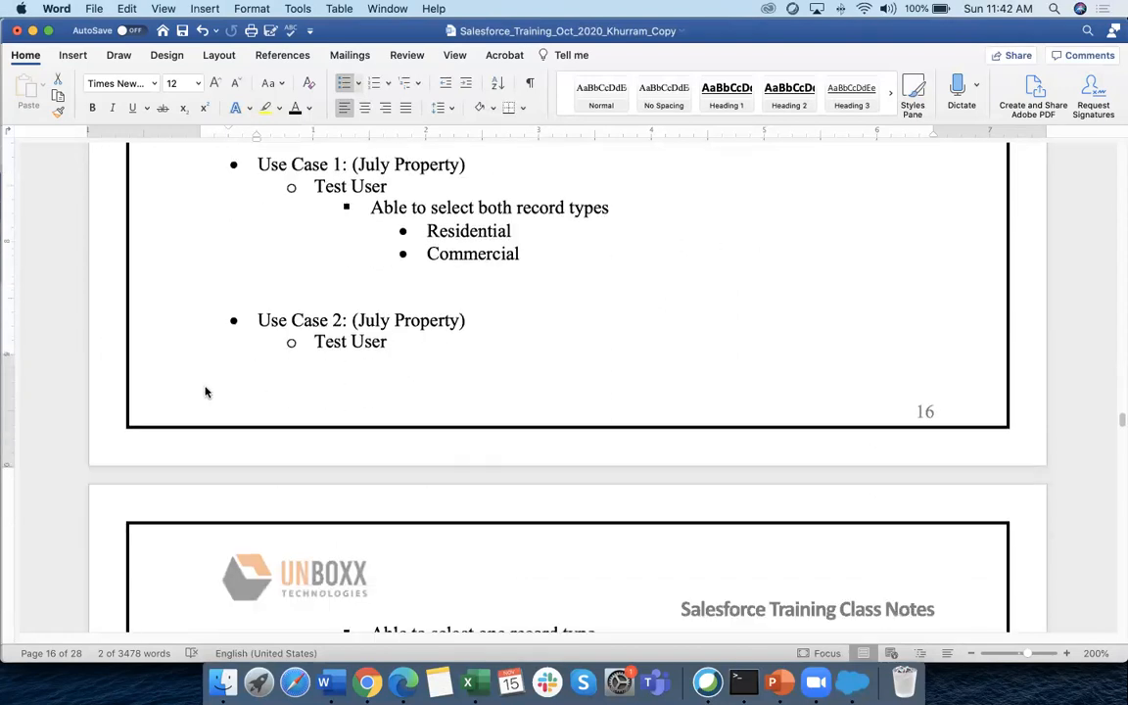
pyautogui.scroll(-14, 205, 382)
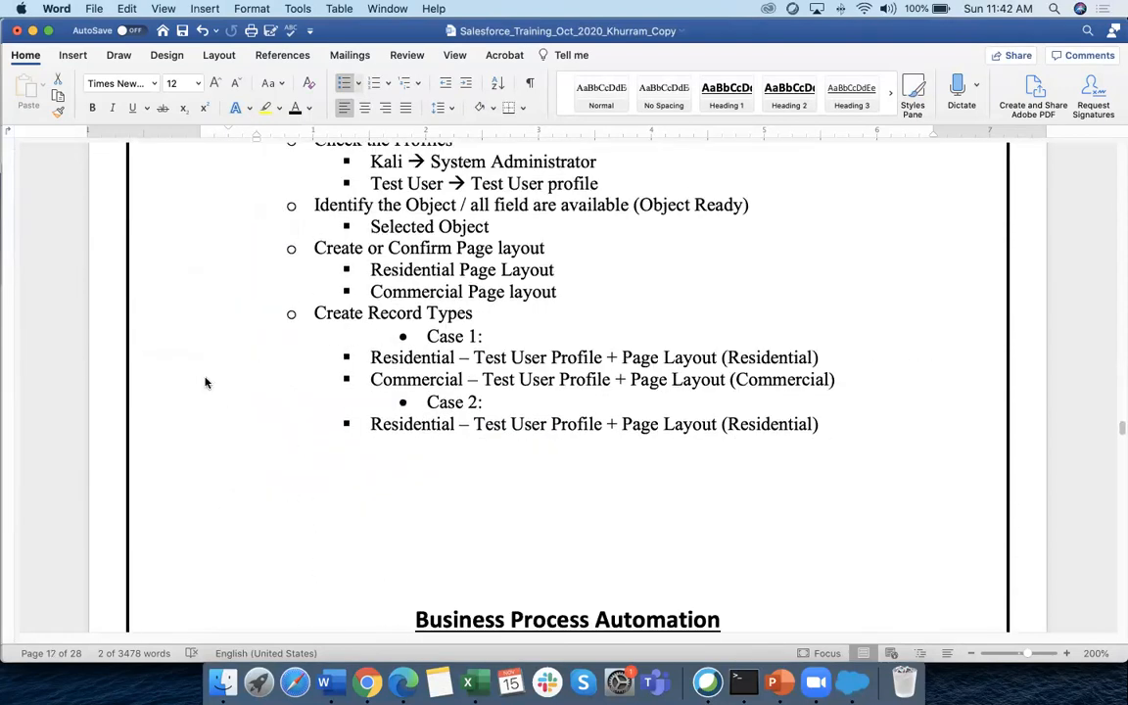
pyautogui.scroll(-2, 206, 382)
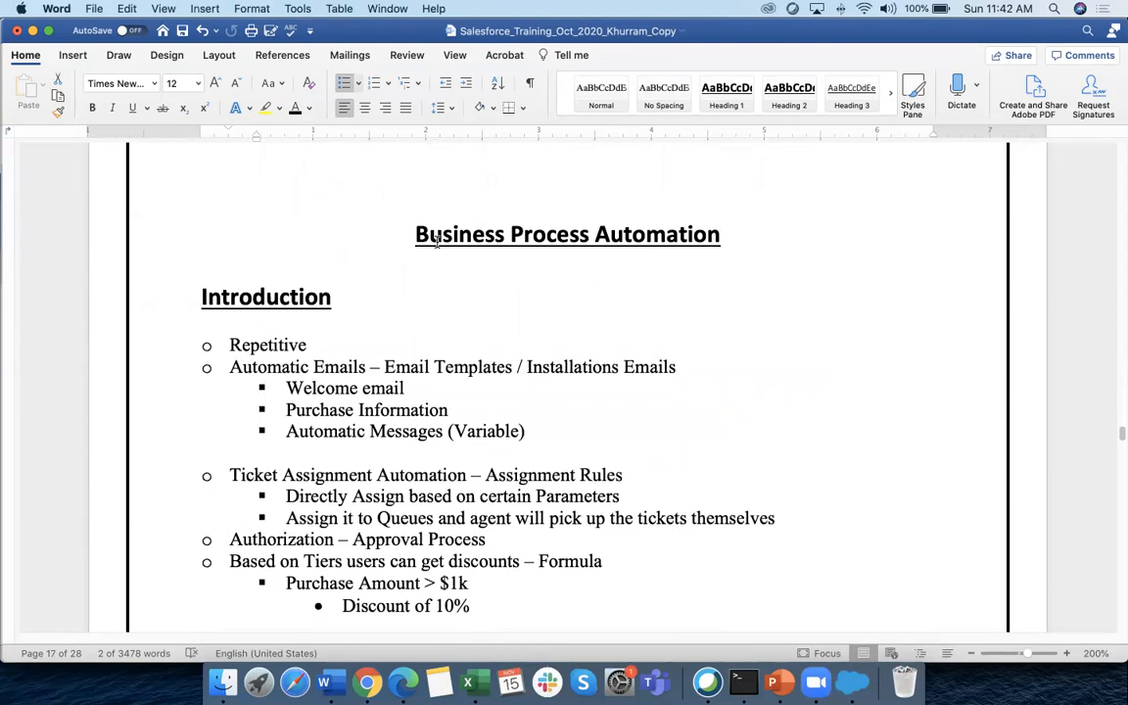
pyautogui.scroll(1, 437, 240)
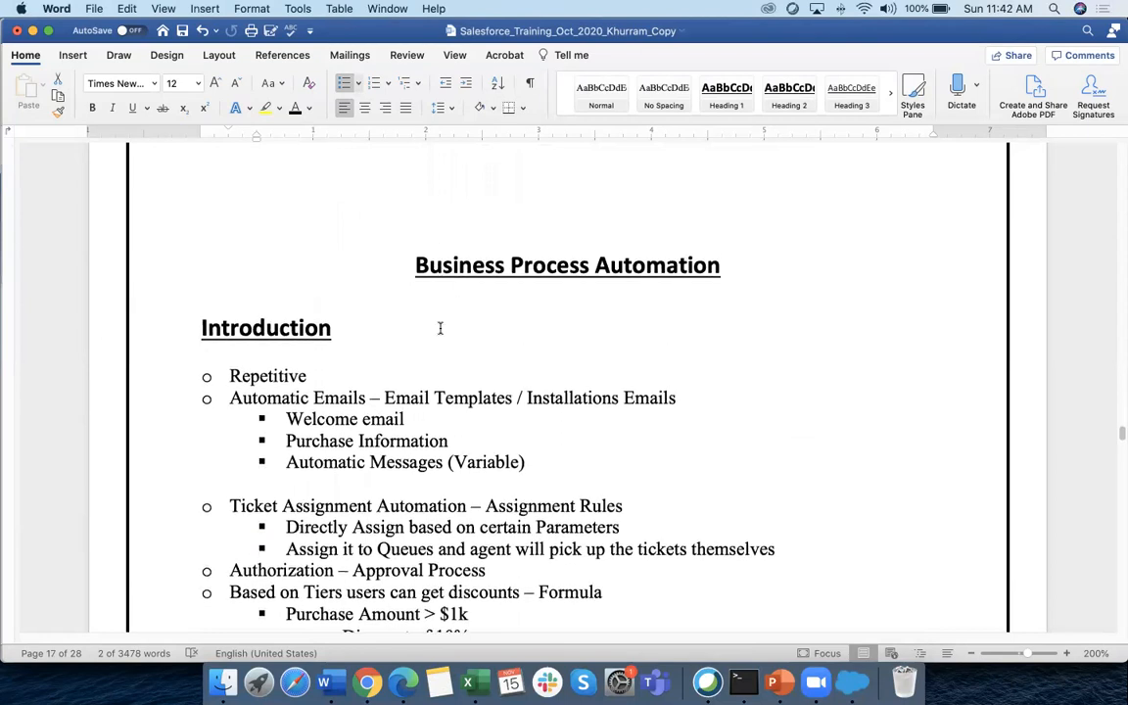
pyautogui.scroll(-2, 441, 328)
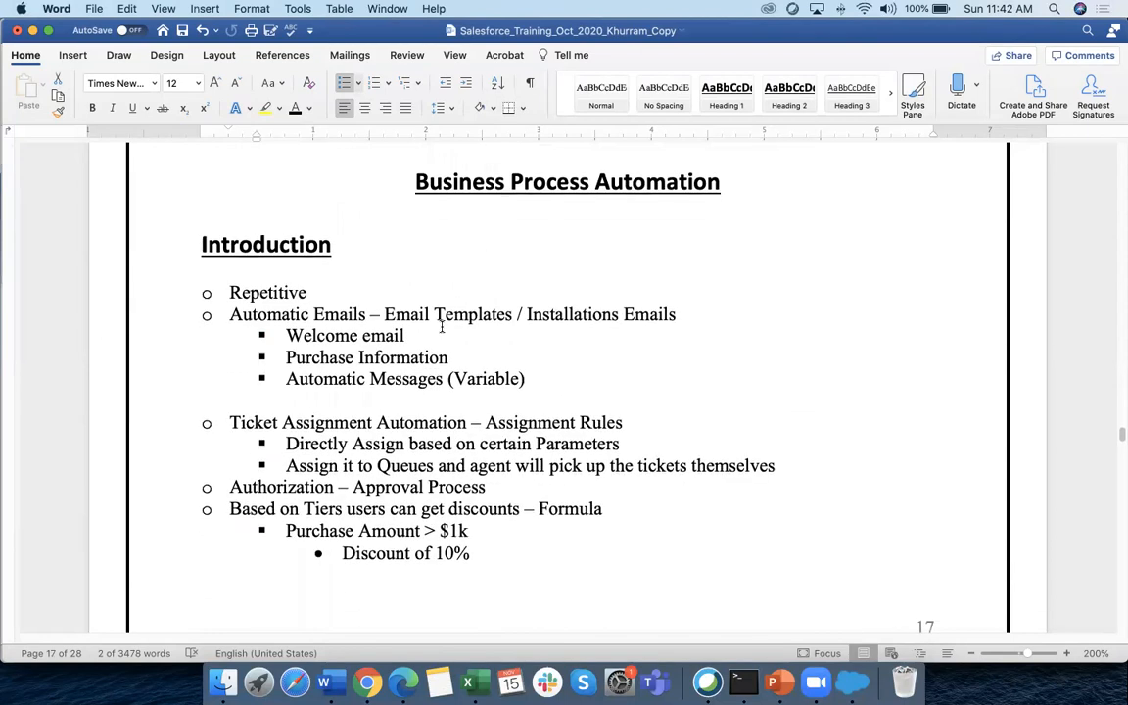